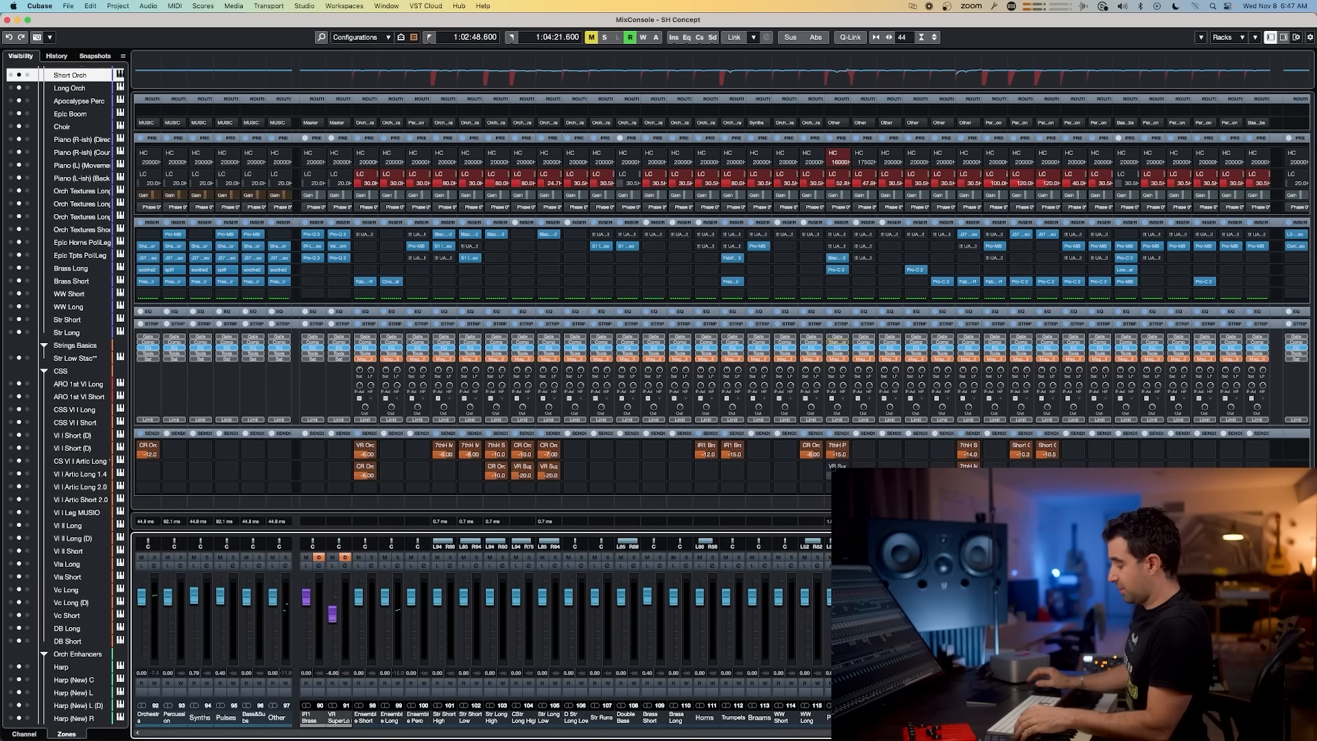
Step: Open the MixConsole and scroll across its channels to review the template's mixer routing and inserts, then close it
key(F3)
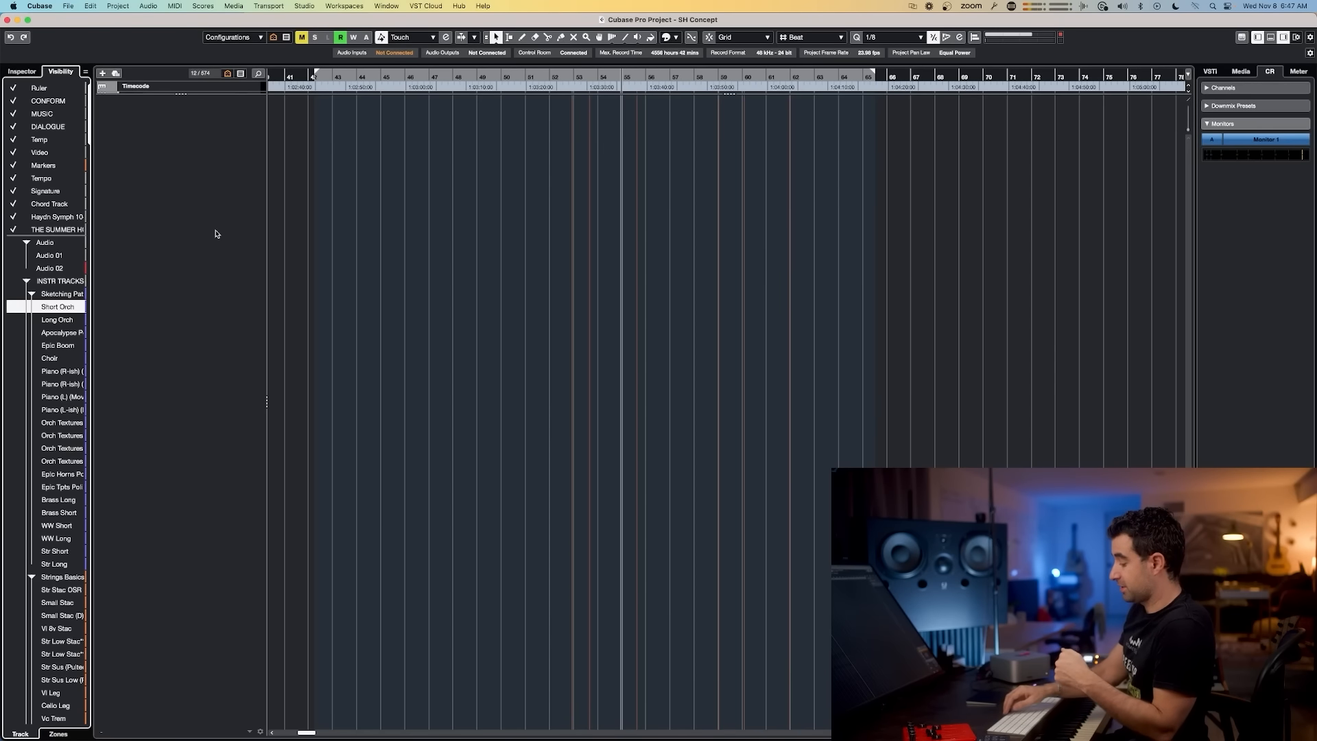
key(F3)
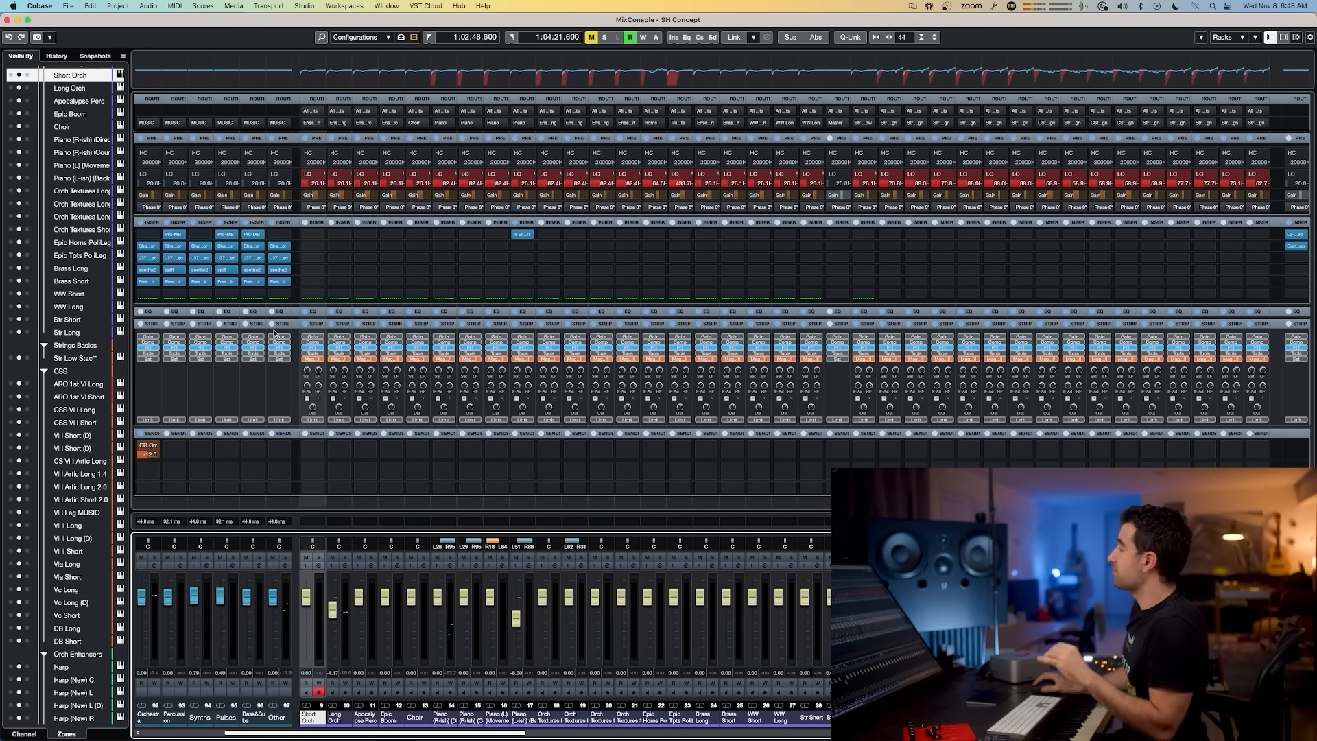
click(797, 731)
drag(797, 731, 1054, 734)
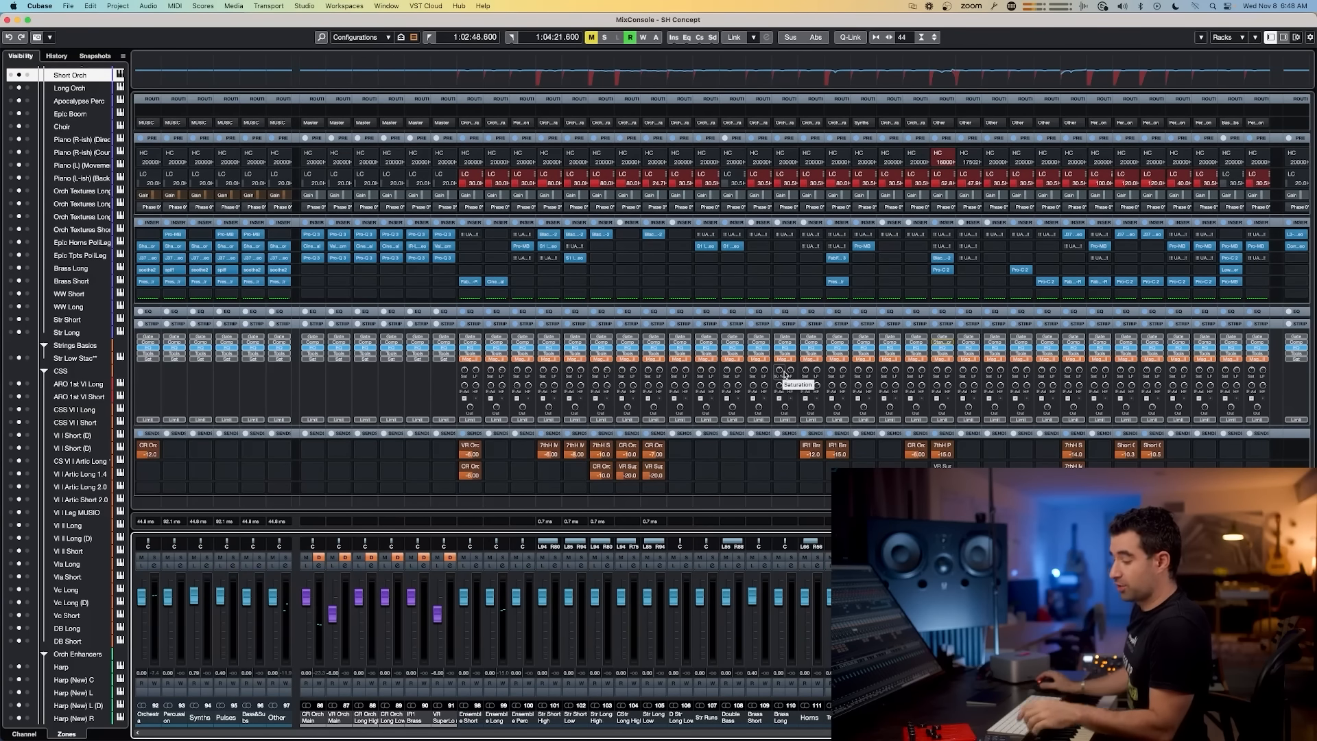
key(F3)
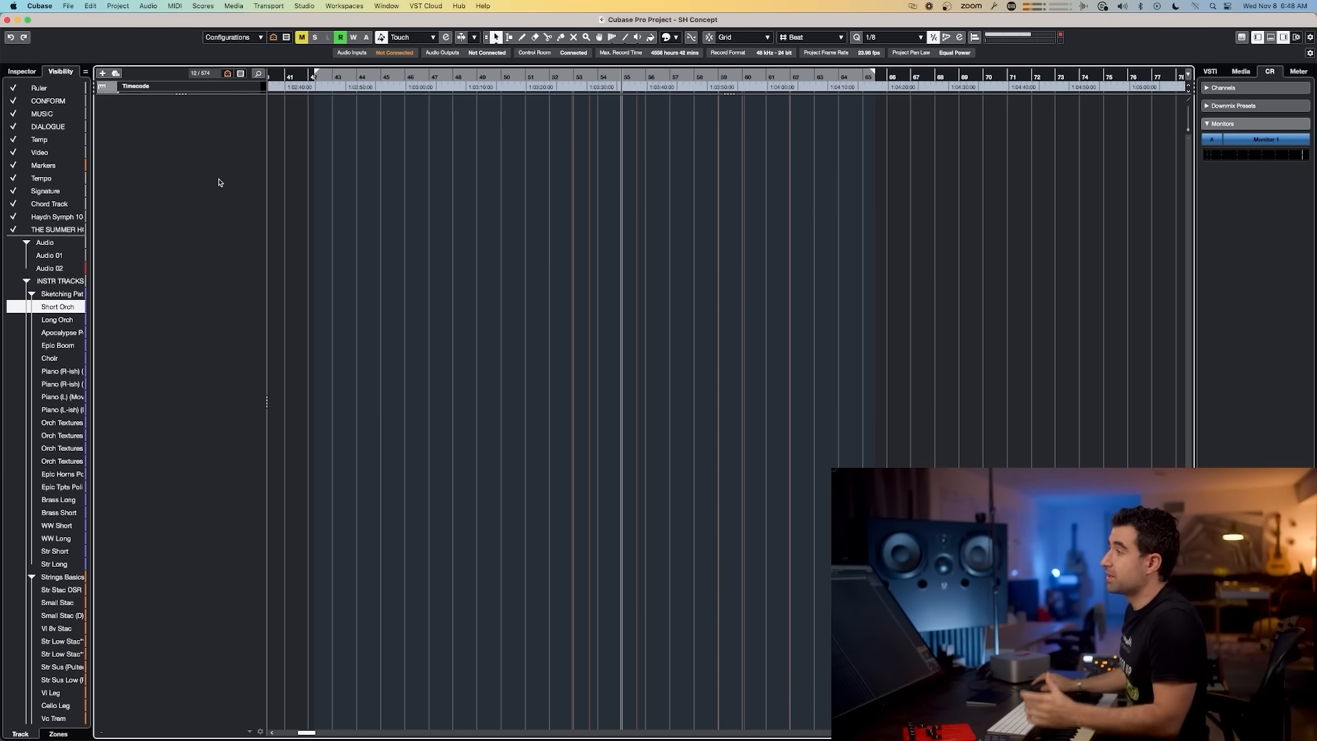
right_click(207, 153)
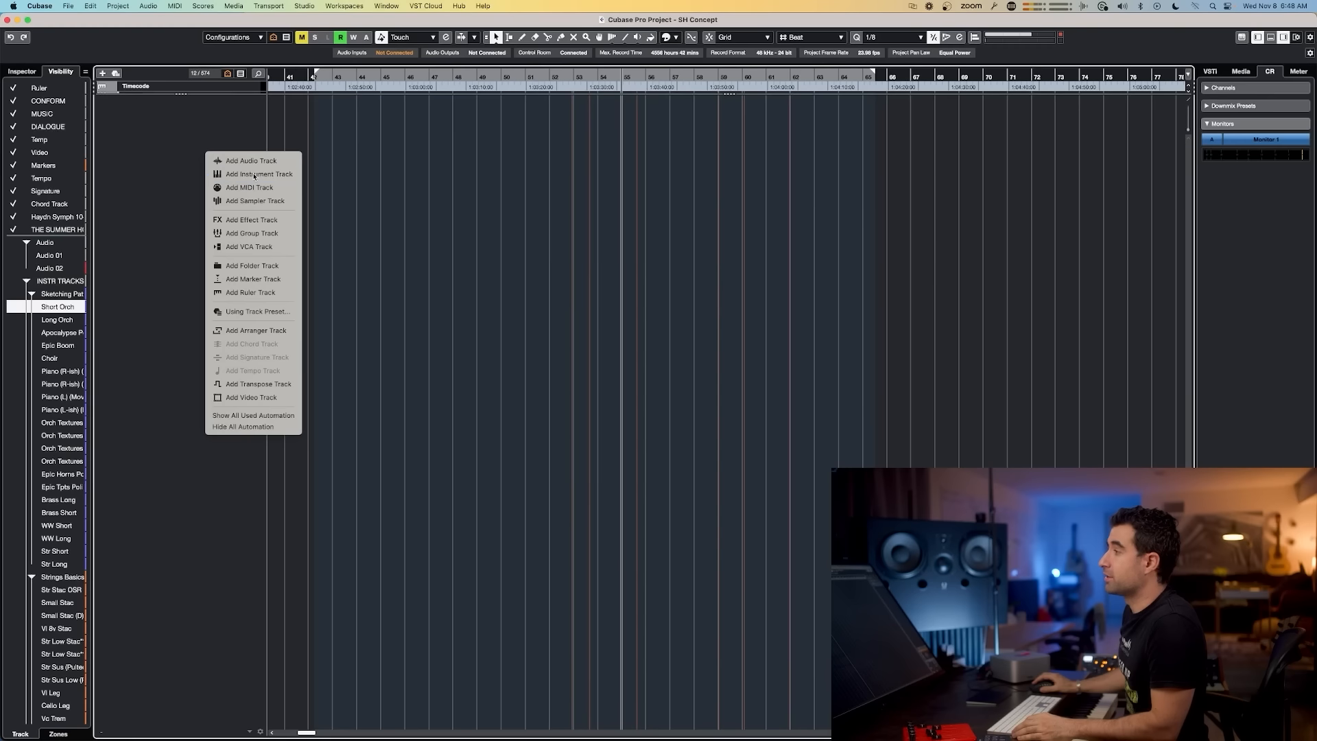
click(250, 174)
click(466, 184)
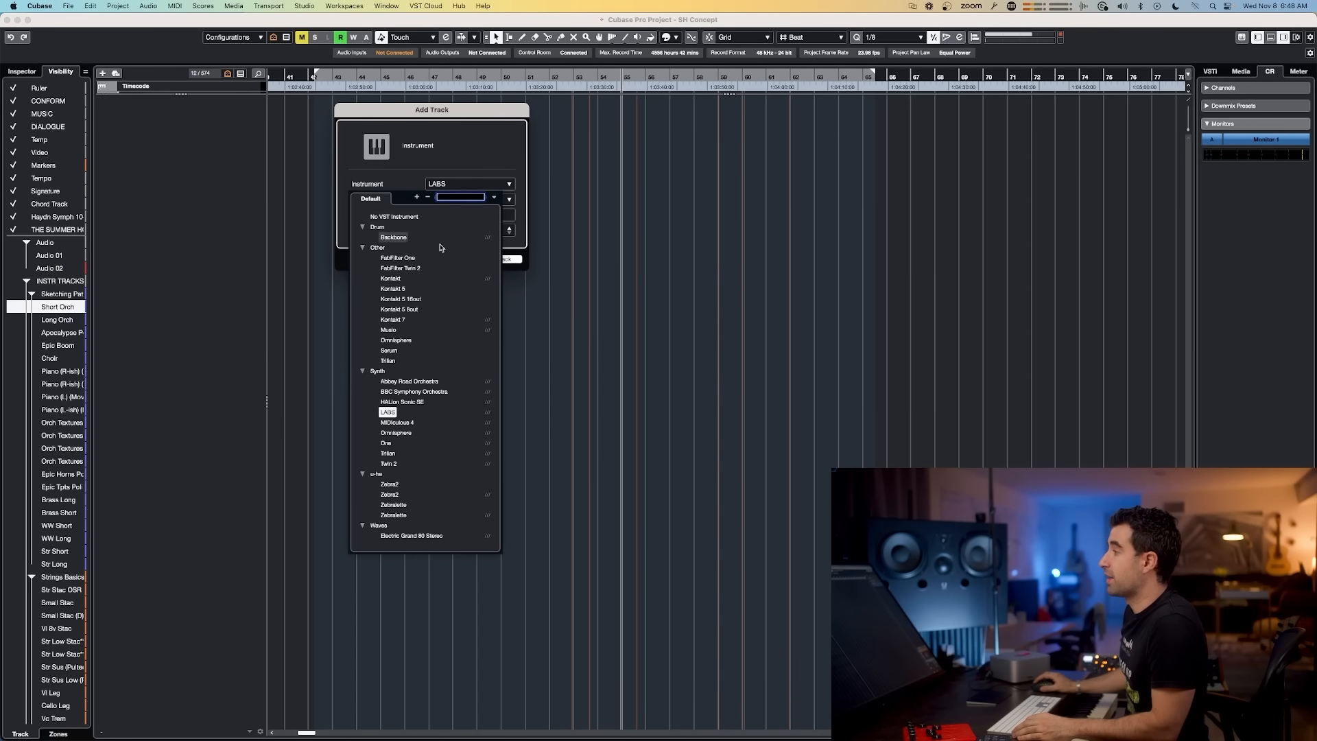
click(171, 217)
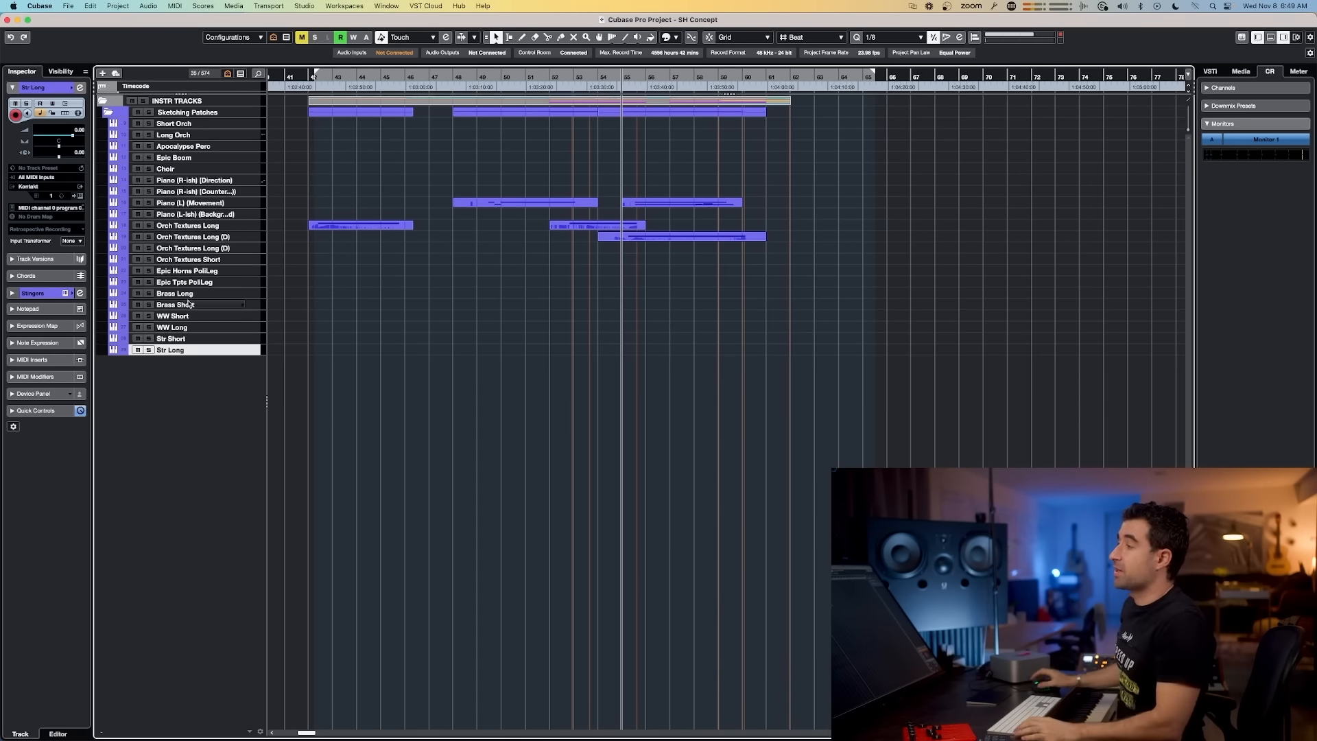
Step: Open the Short Orch track's Kontakt instrument in the Sketching Patches folder to inspect its loaded patches, then close it
click(179, 114)
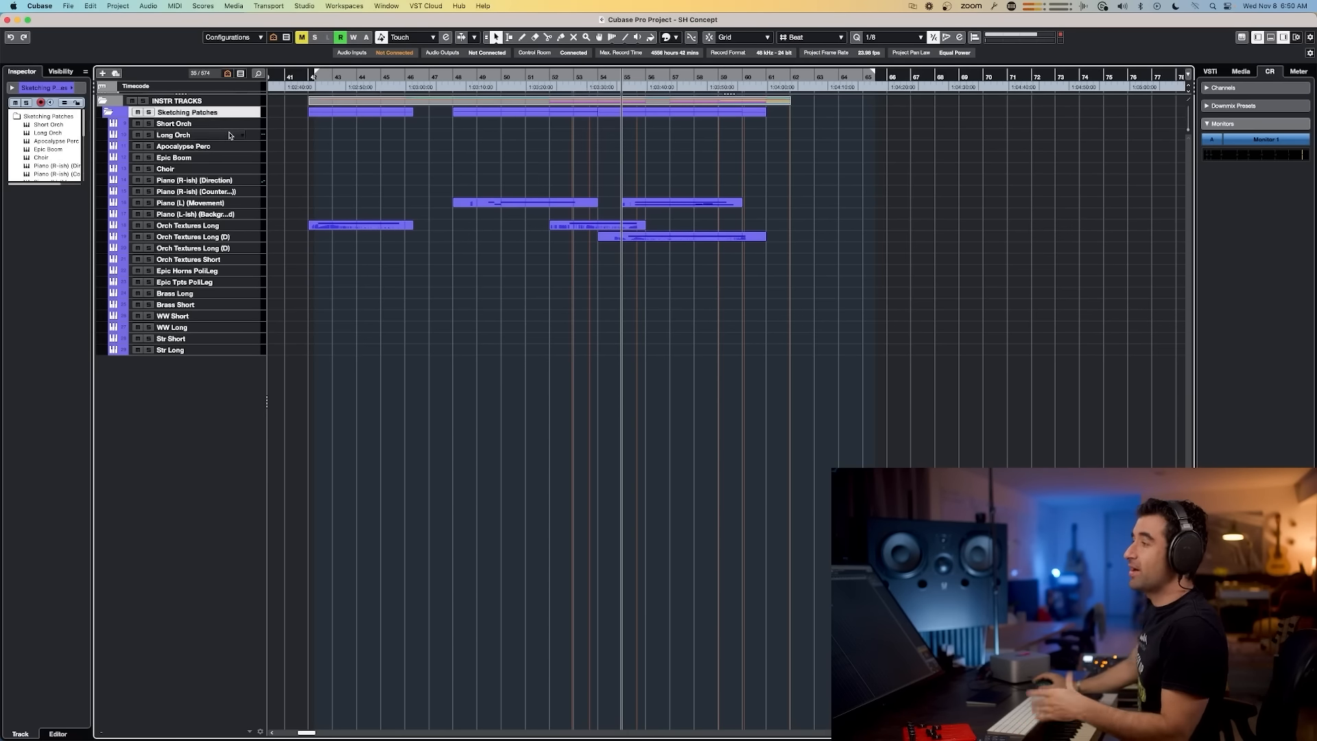
click(217, 124)
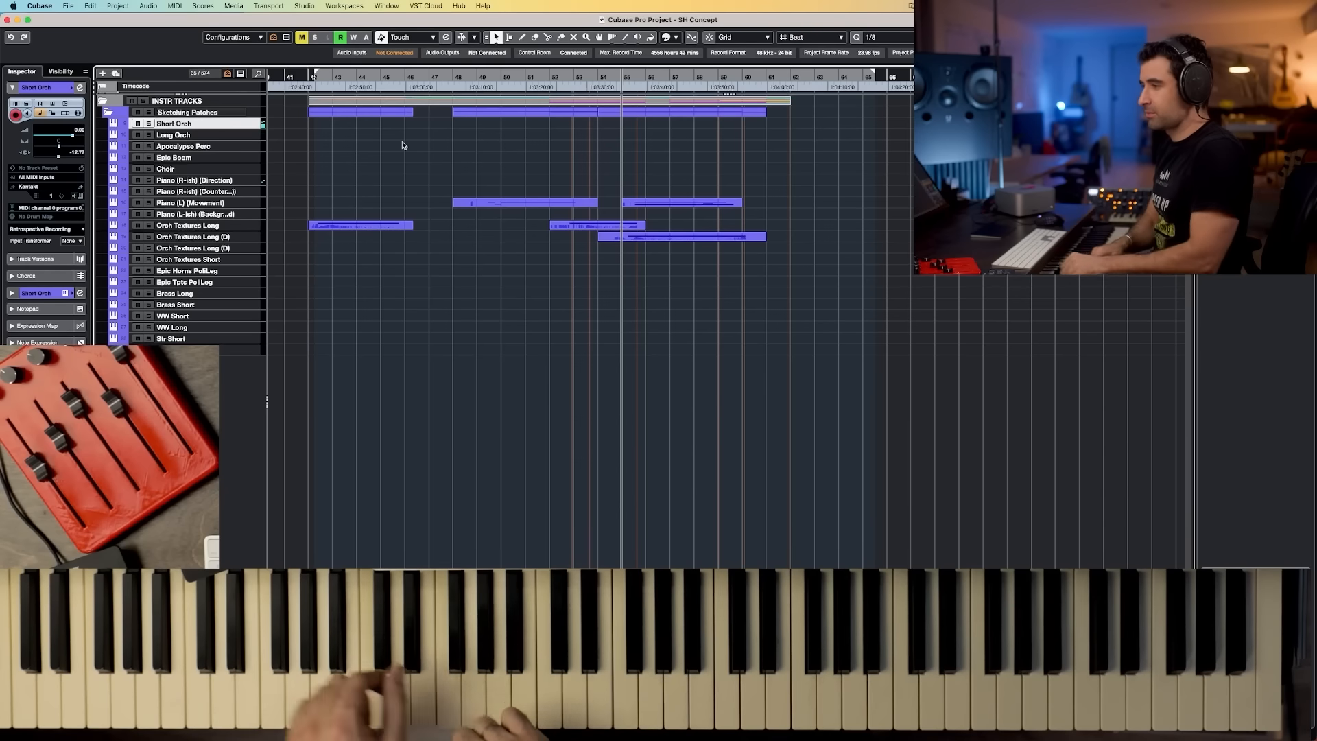
double_click(190, 126)
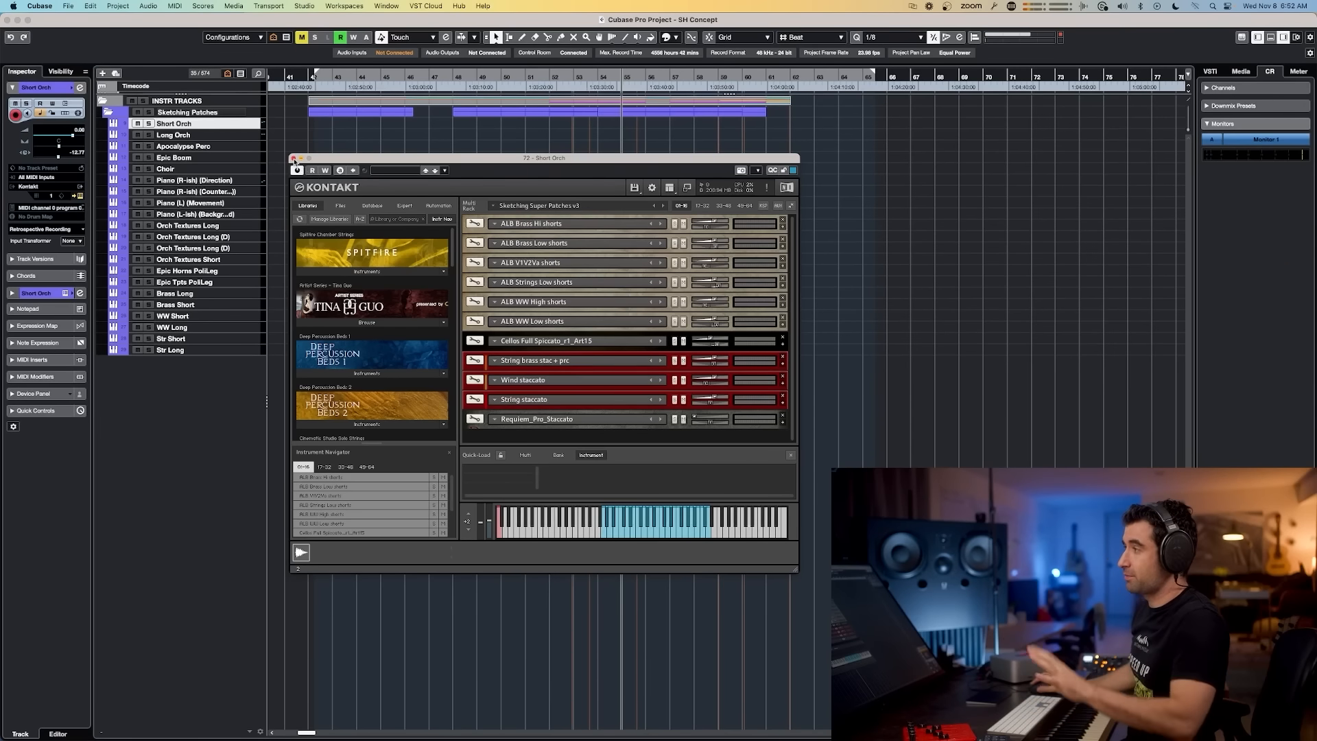
click(293, 159)
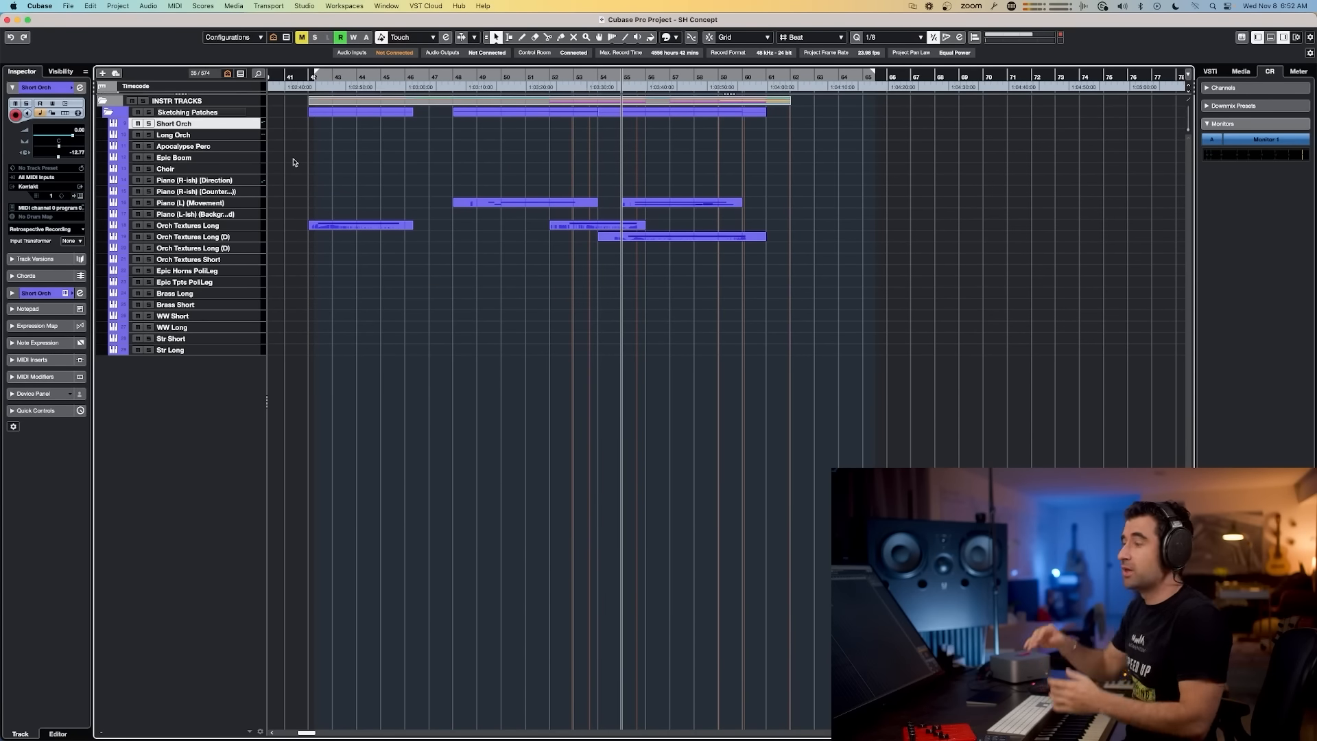
Step: Select the sketching tracks one by one, from Long Orch through Brass, WW and Str tracks to Choir, to audition them
click(197, 136)
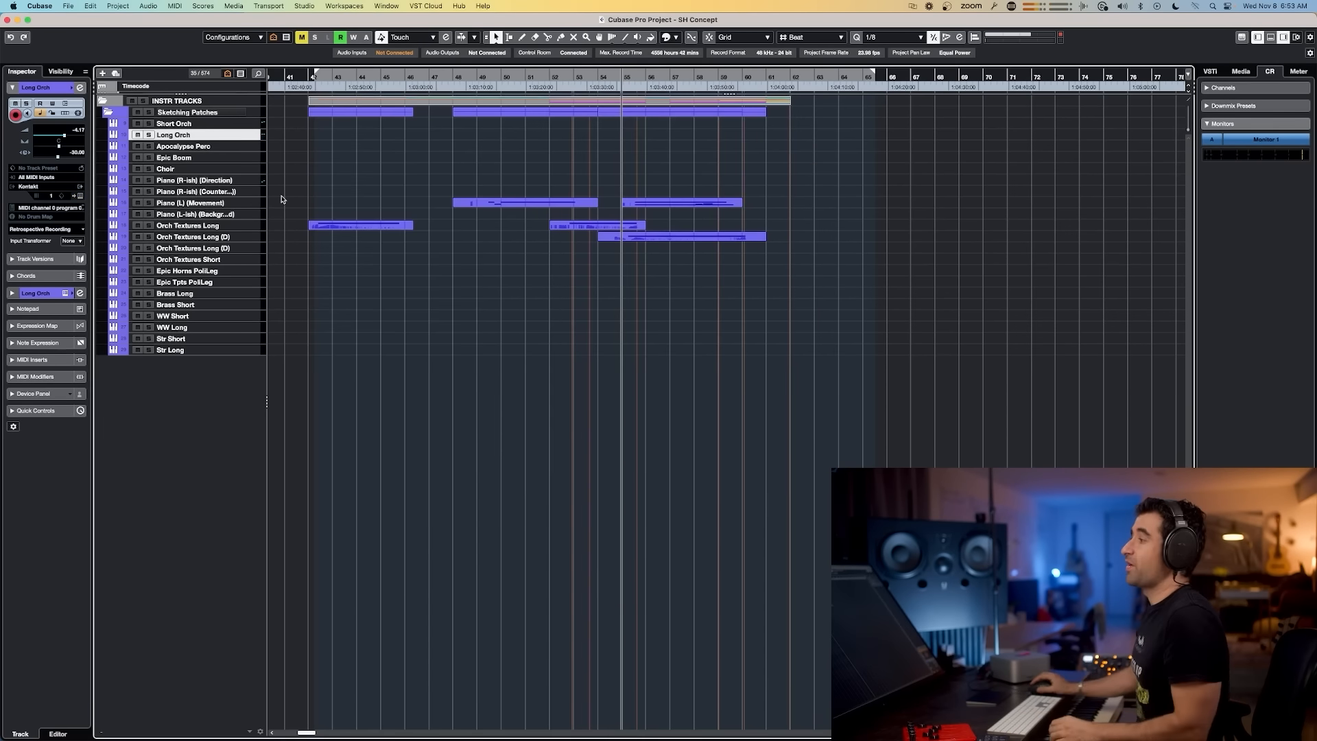
click(183, 295)
click(188, 306)
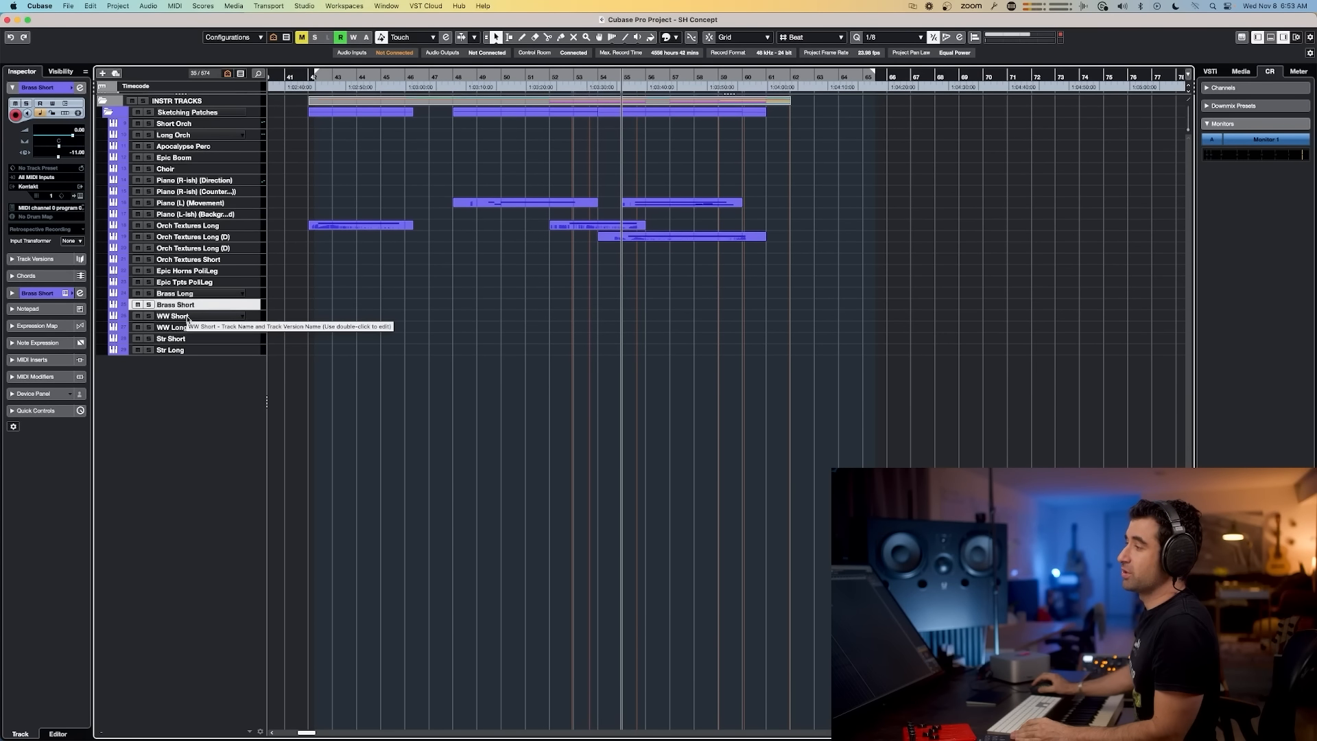
click(197, 316)
click(188, 327)
click(183, 339)
click(179, 350)
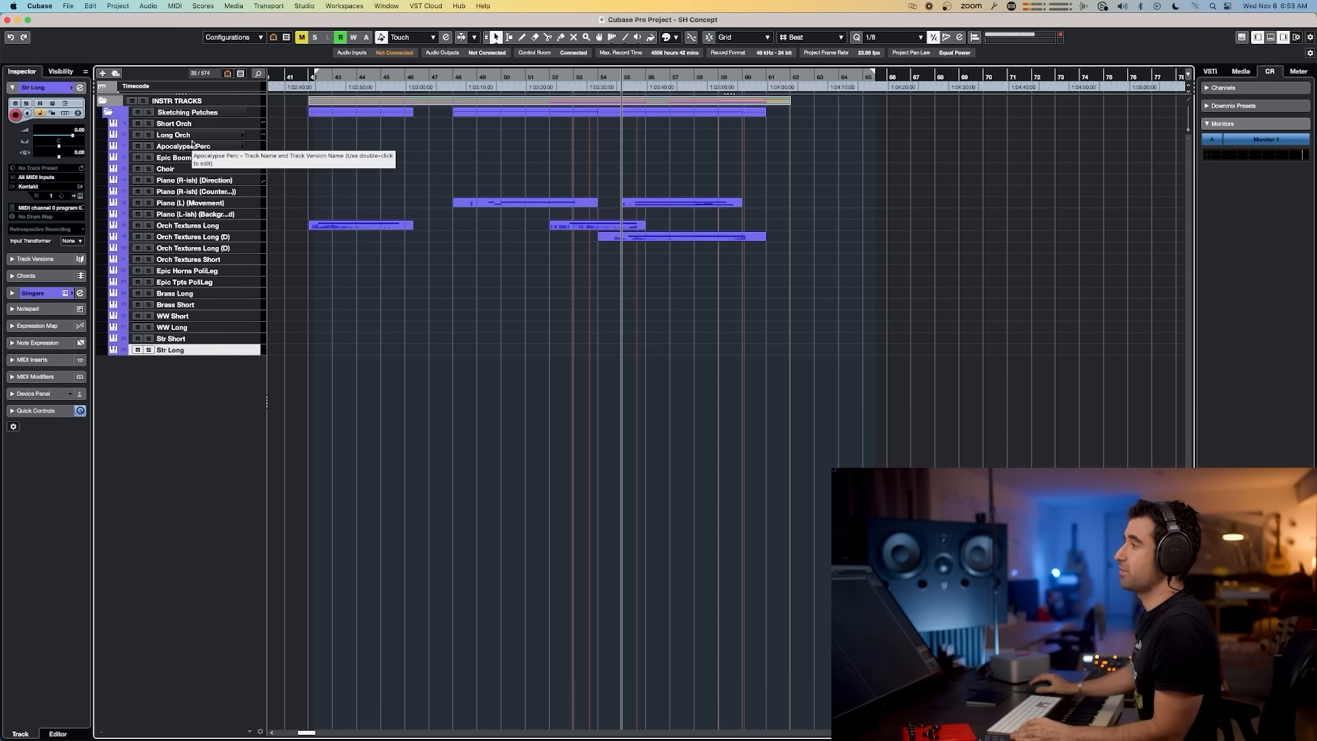
click(181, 170)
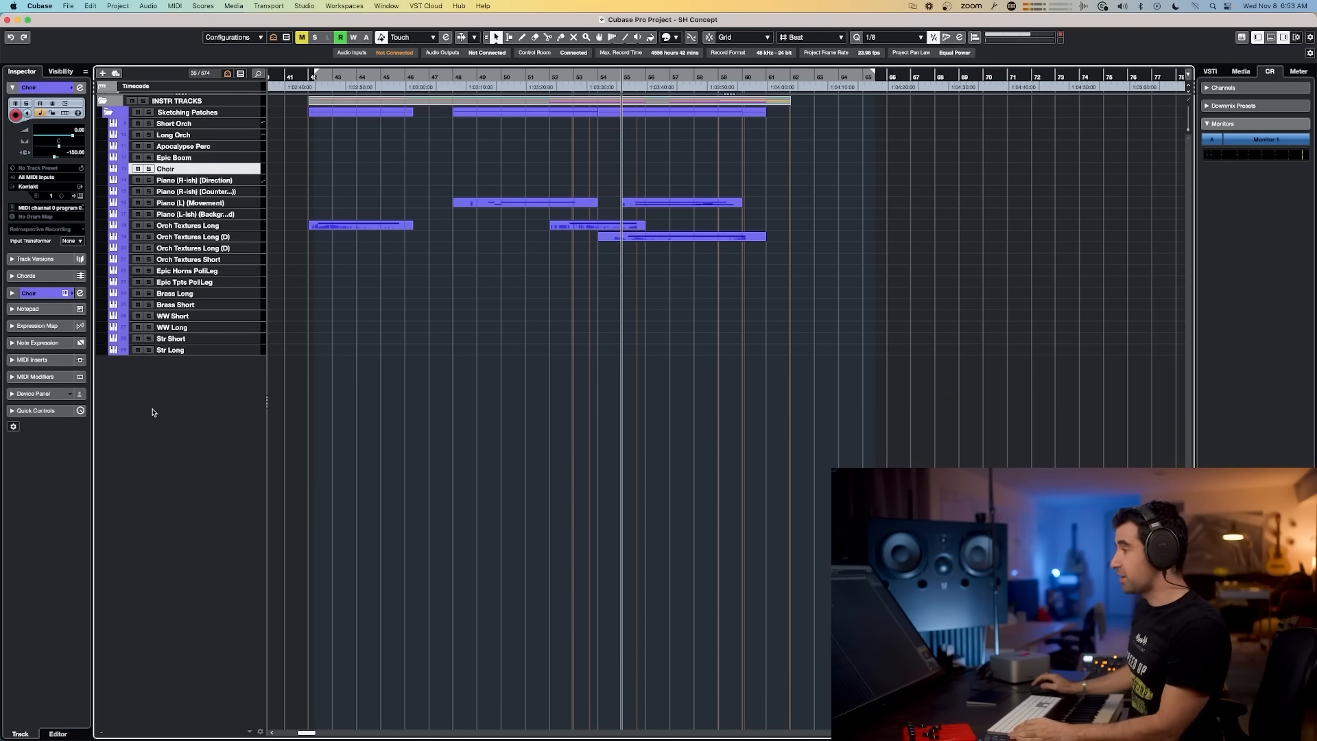
Step: Show all tracks of the project and scroll through the full template track list
key(shift+a)
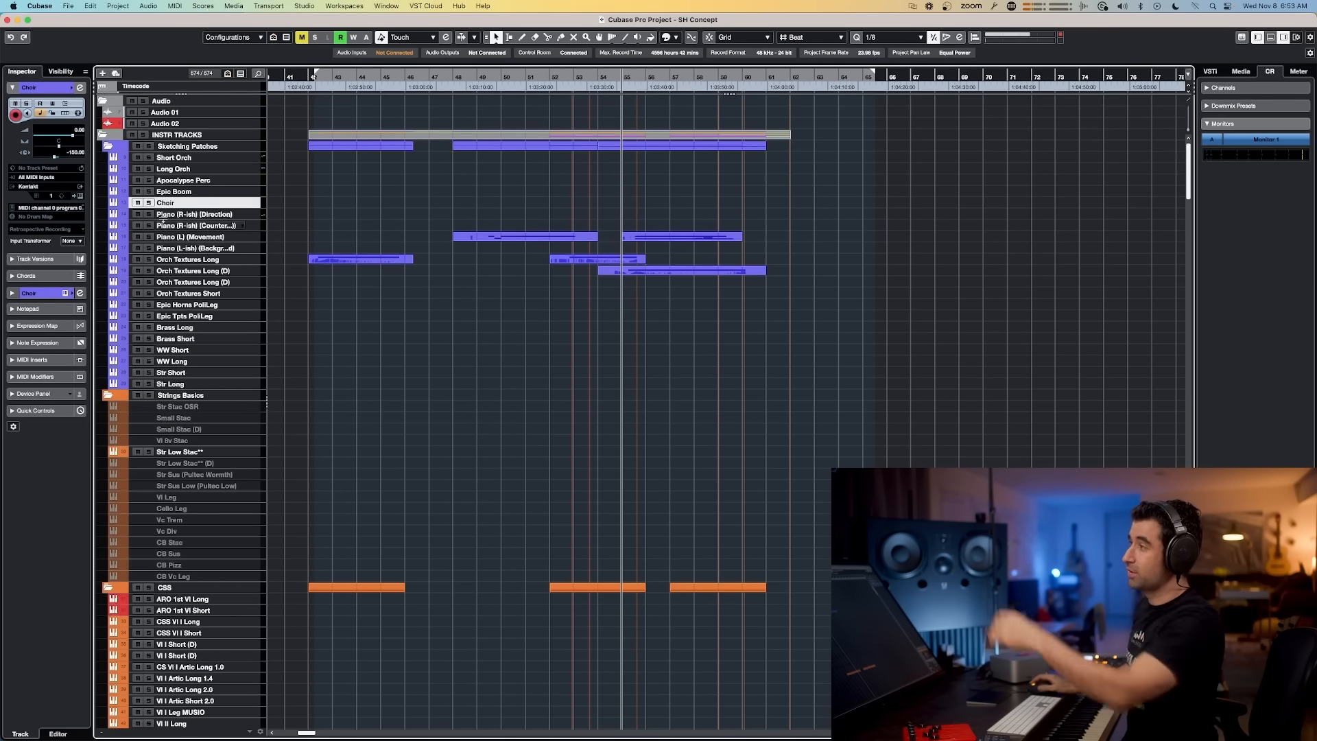
click(171, 158)
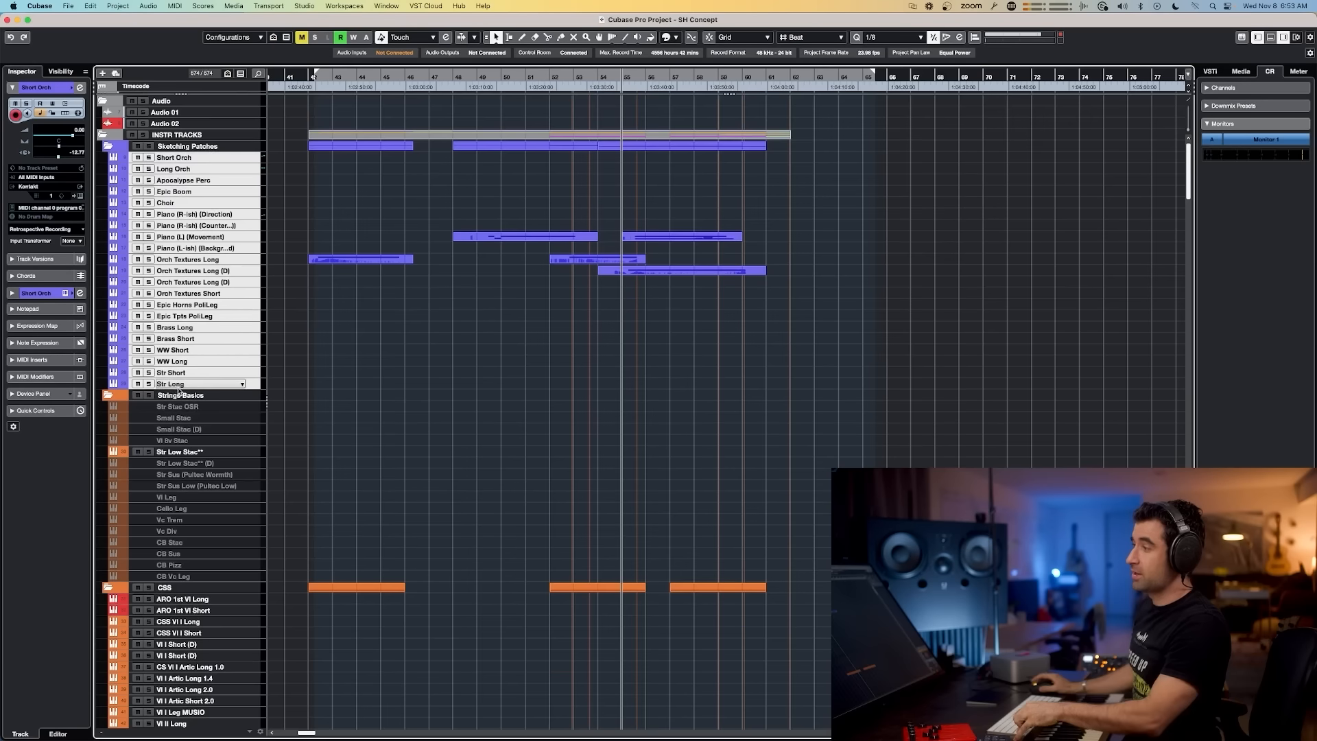
scroll(176, 382, down, 20)
scroll(179, 370, down, 5)
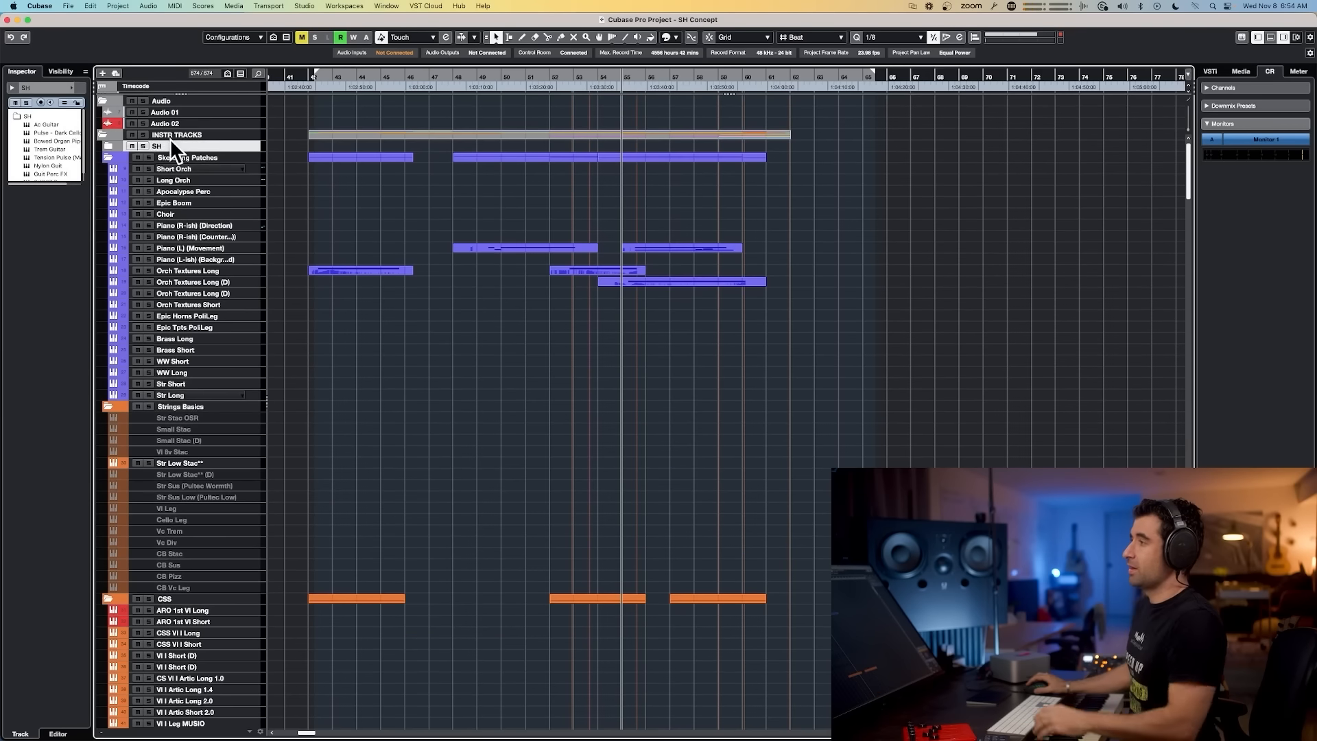
Step: Expand the SH folder track above Sketching Patches to show its instrument tracks
double_click(157, 147)
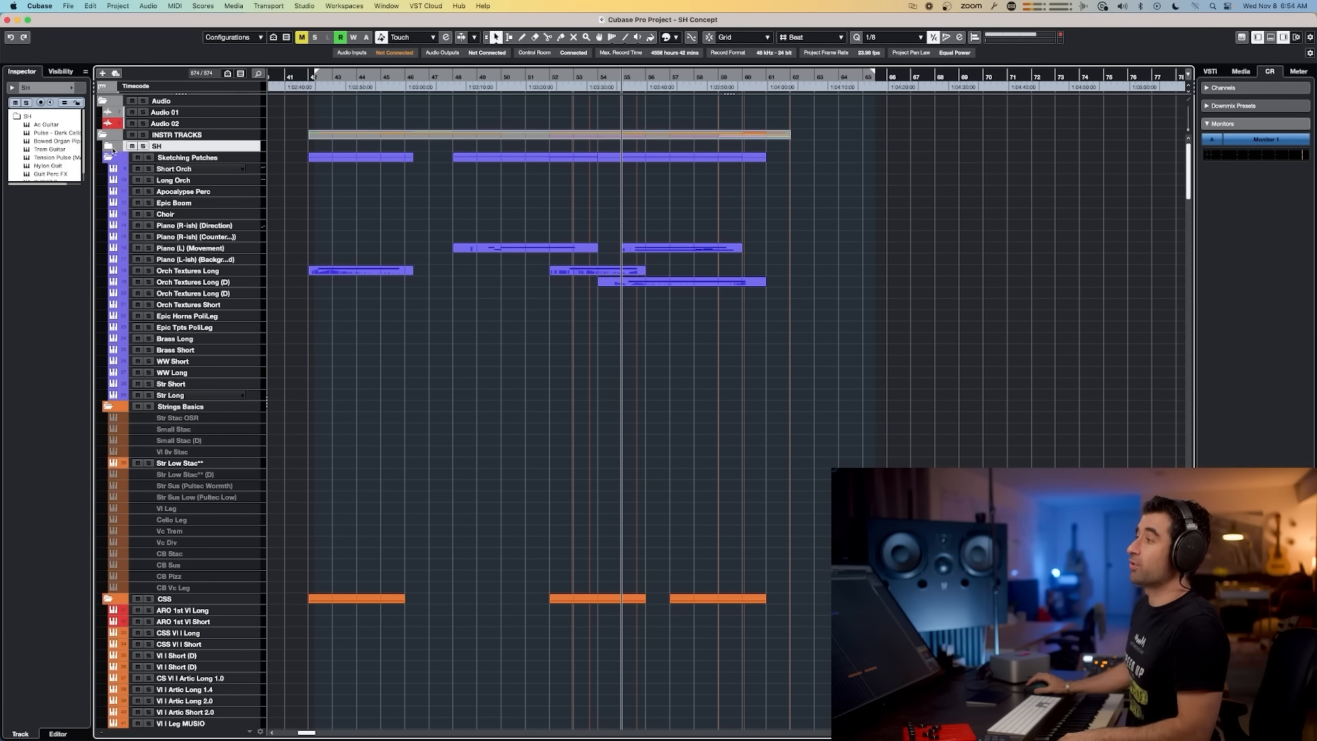
click(107, 147)
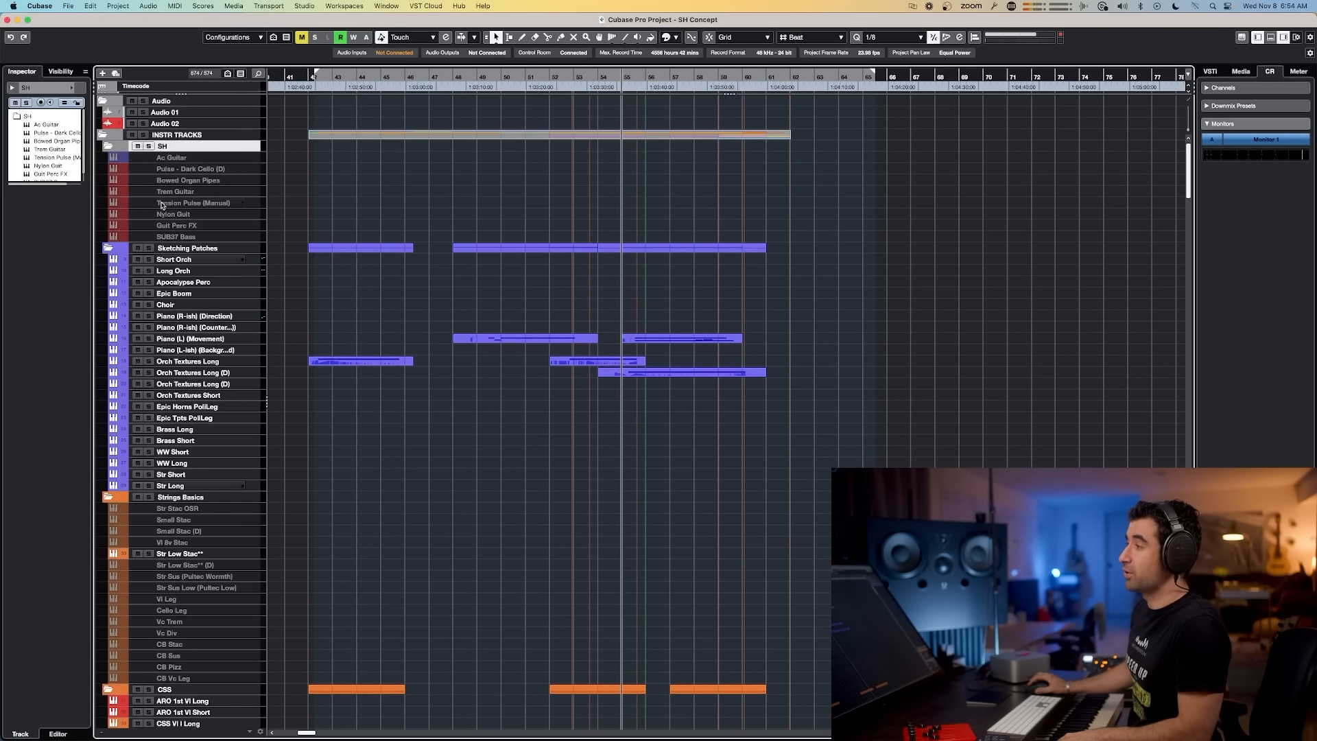
scroll(185, 307, down, 10)
scroll(187, 274, up, 10)
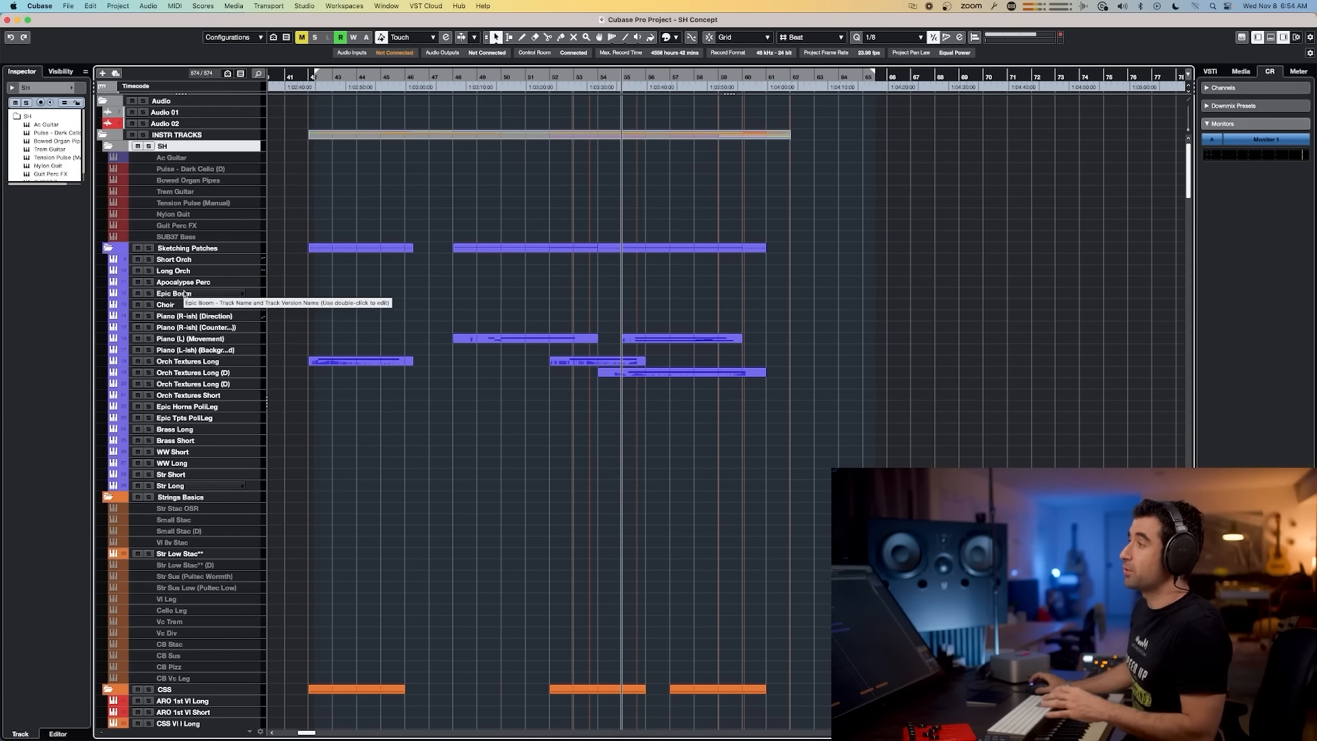
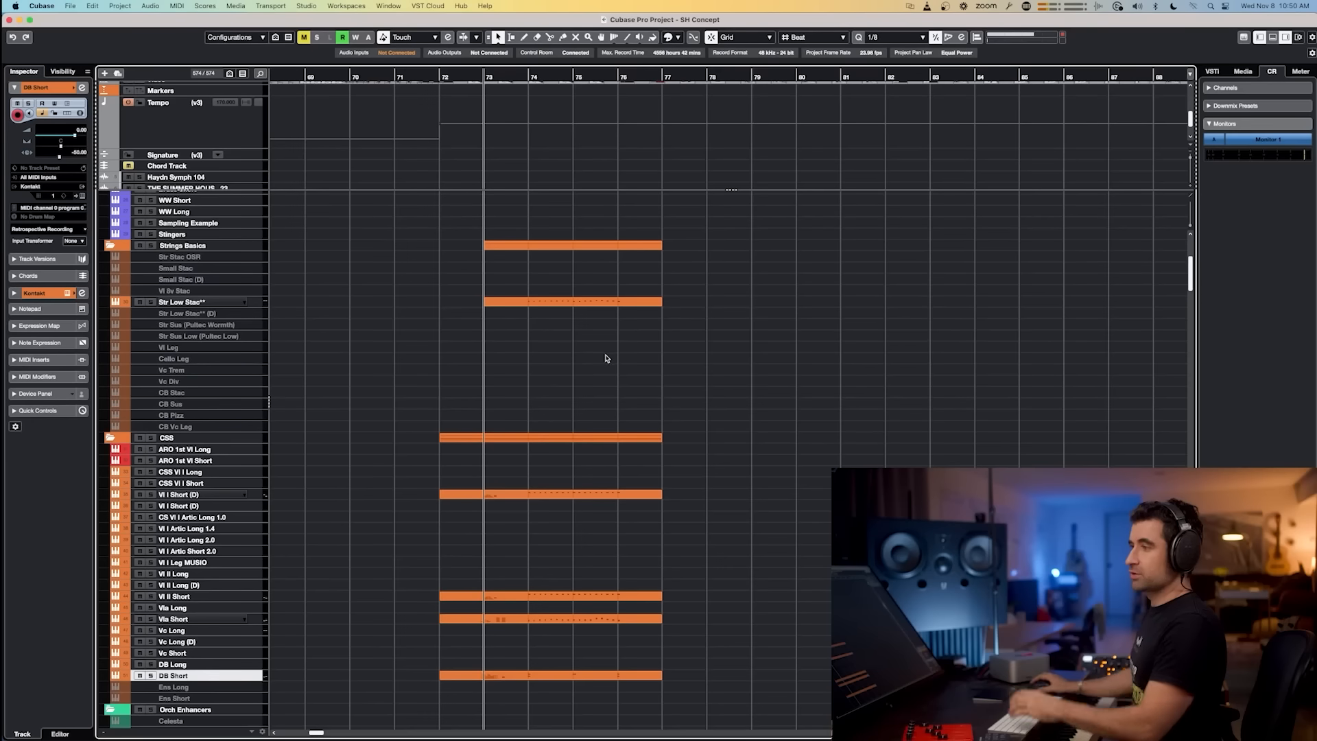
scroll(701, 438, down, 1)
drag(706, 674, 411, 264)
key(Return)
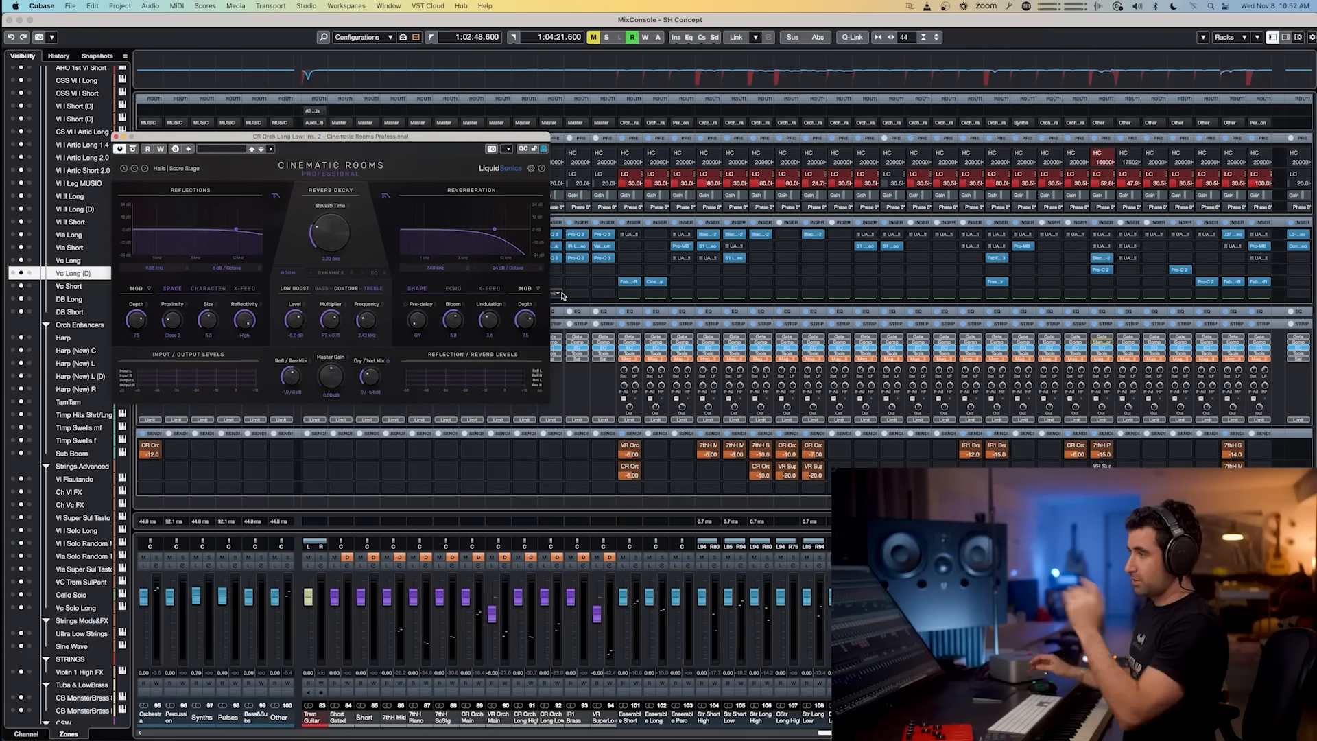
key(super+Tab)
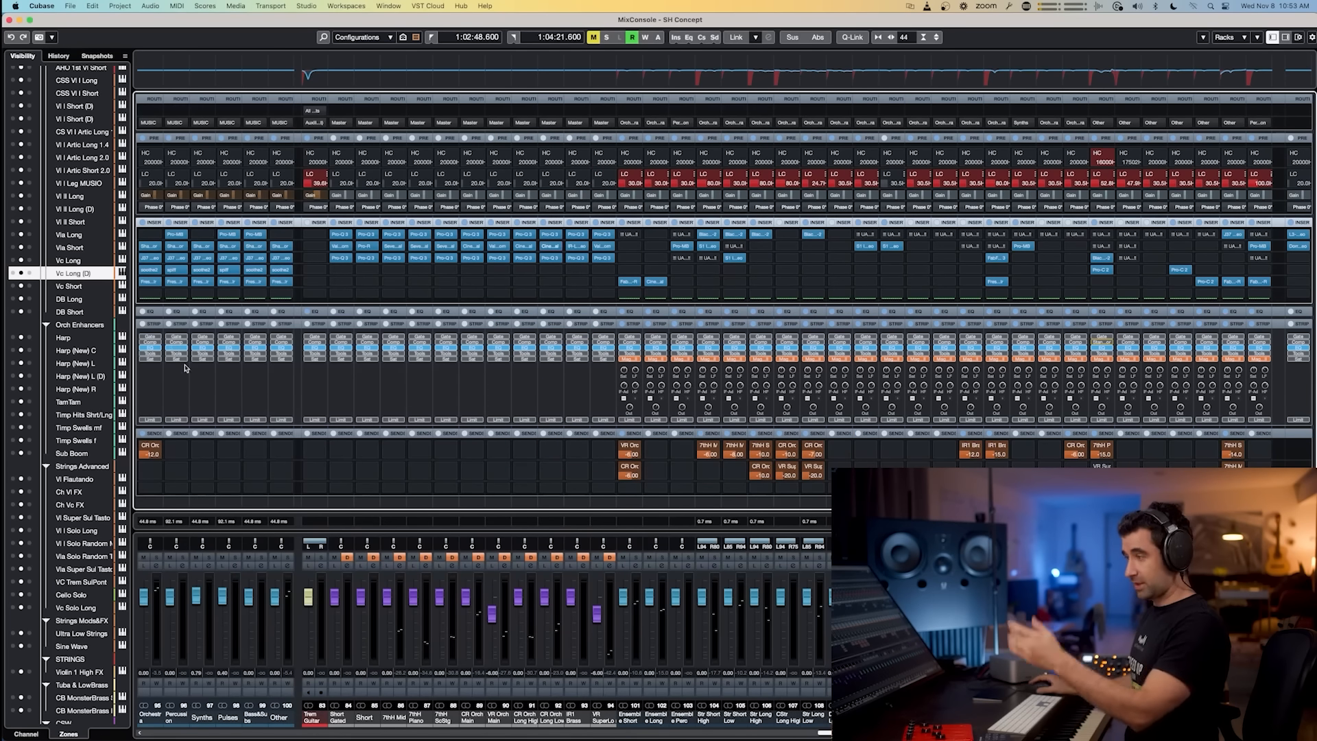
Step: Browse the MixConsole channels, from the stem channels Orchestra through Other across the group channels to Master
click(272, 717)
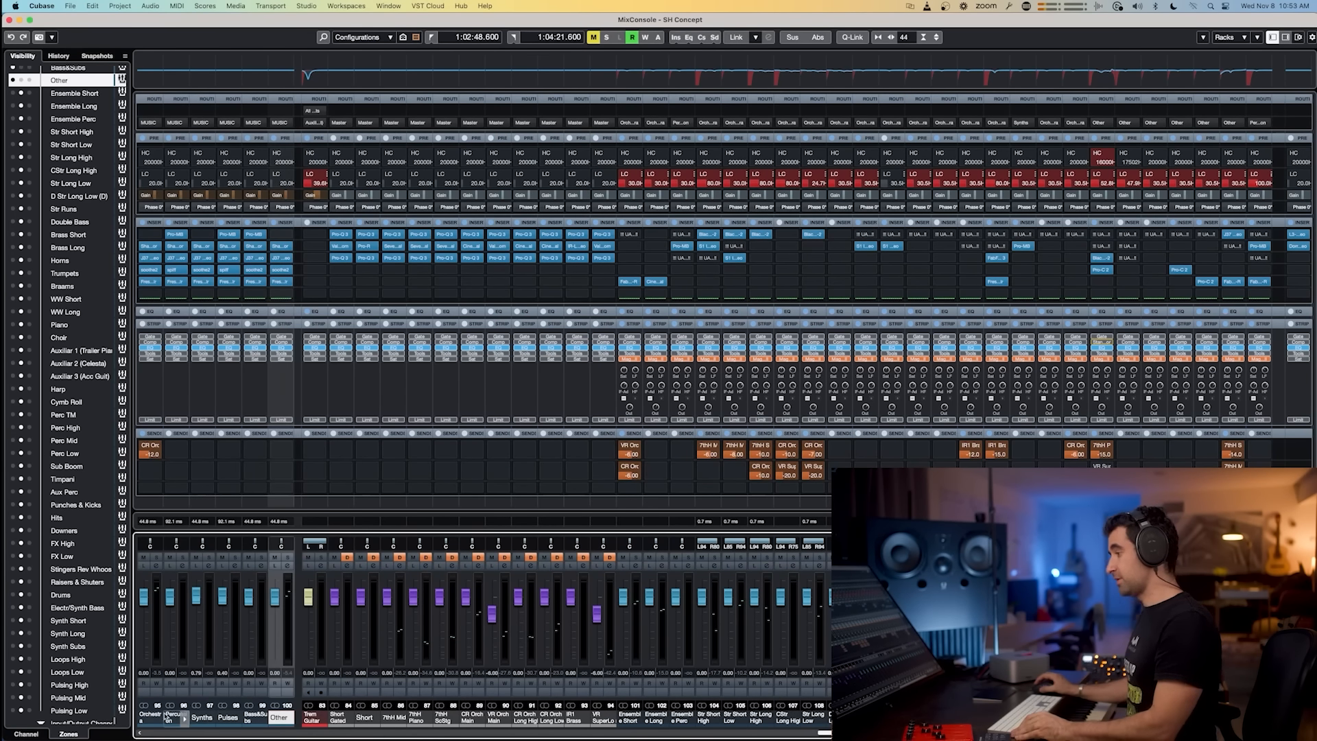
shift+click(146, 715)
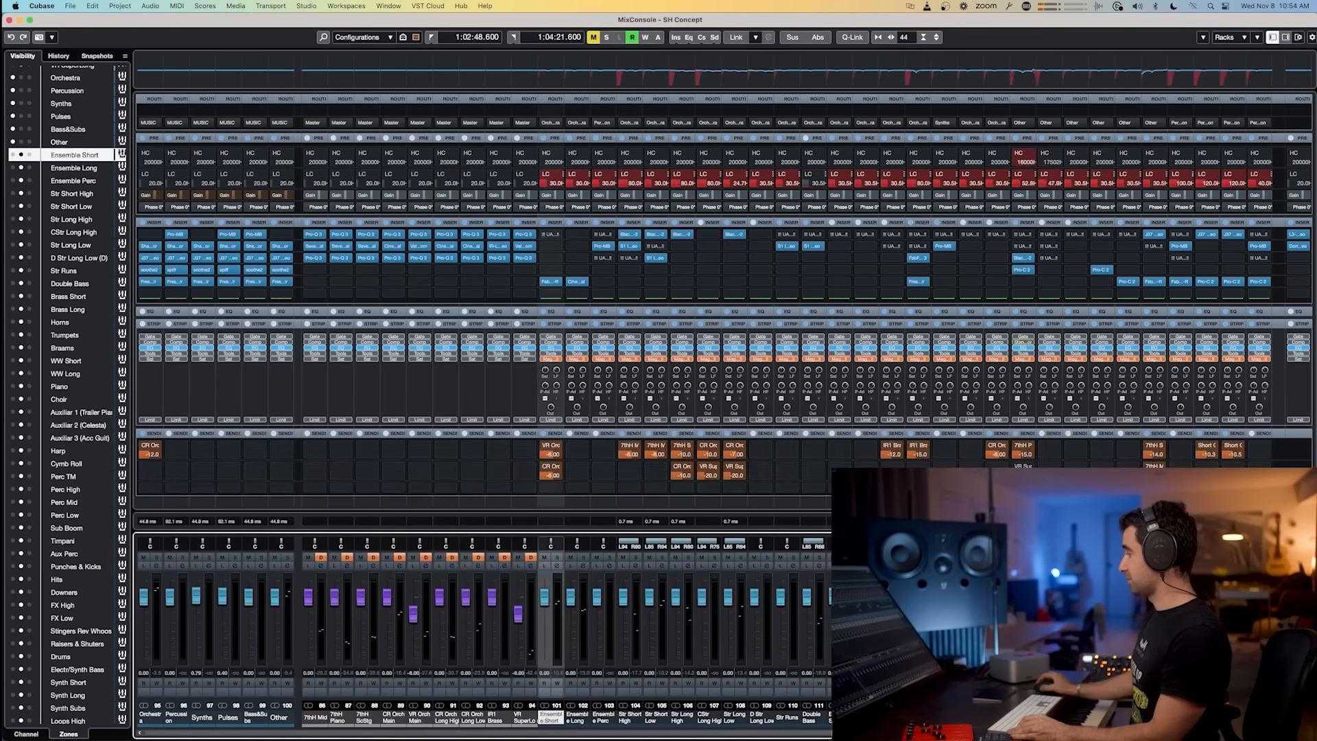
scroll(706, 384, right, 9)
scroll(706, 384, left, 9)
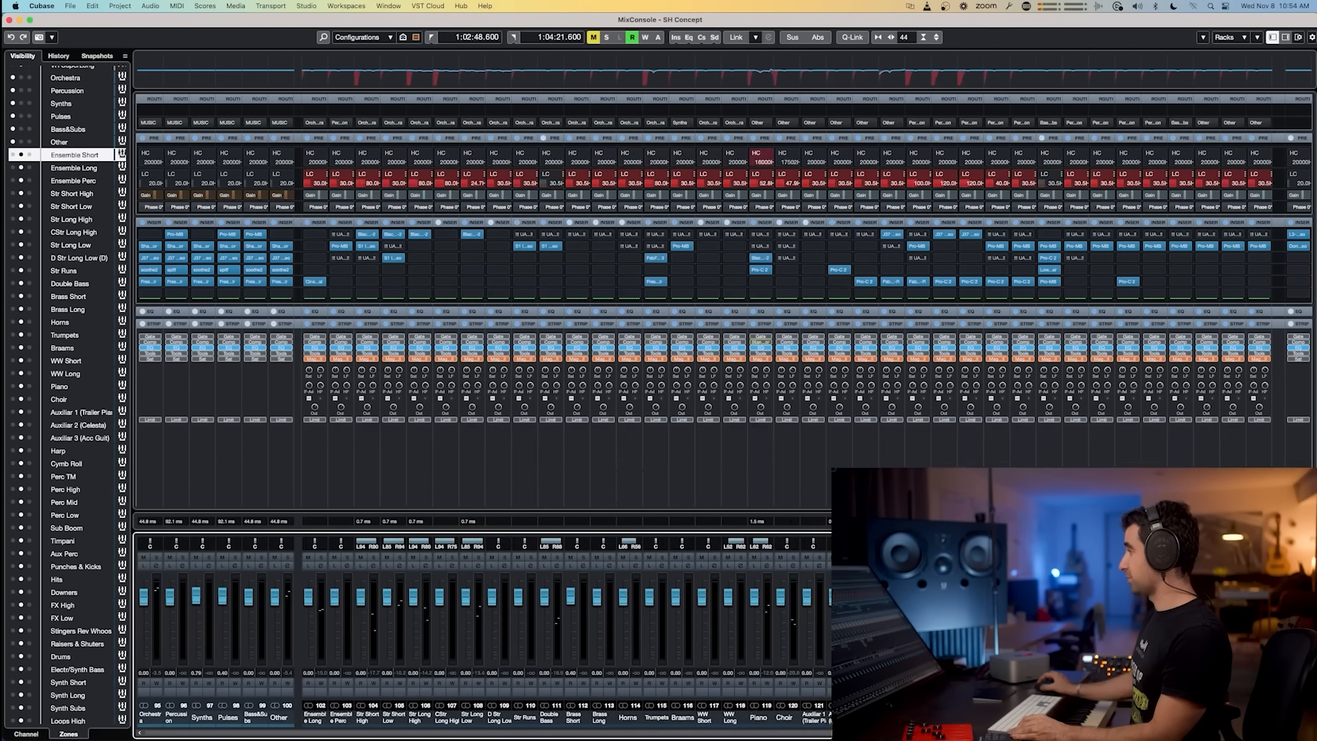
scroll(628, 718, left, 8)
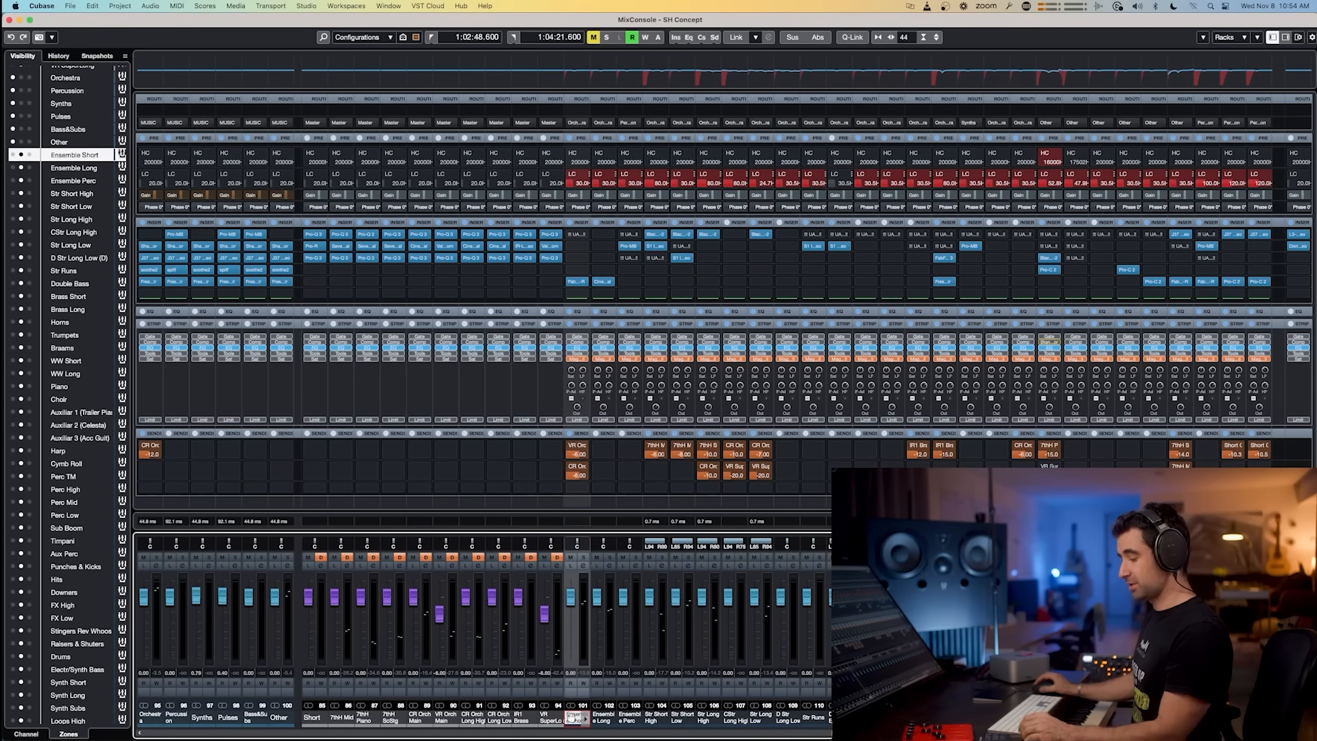
drag(934, 736, 1107, 727)
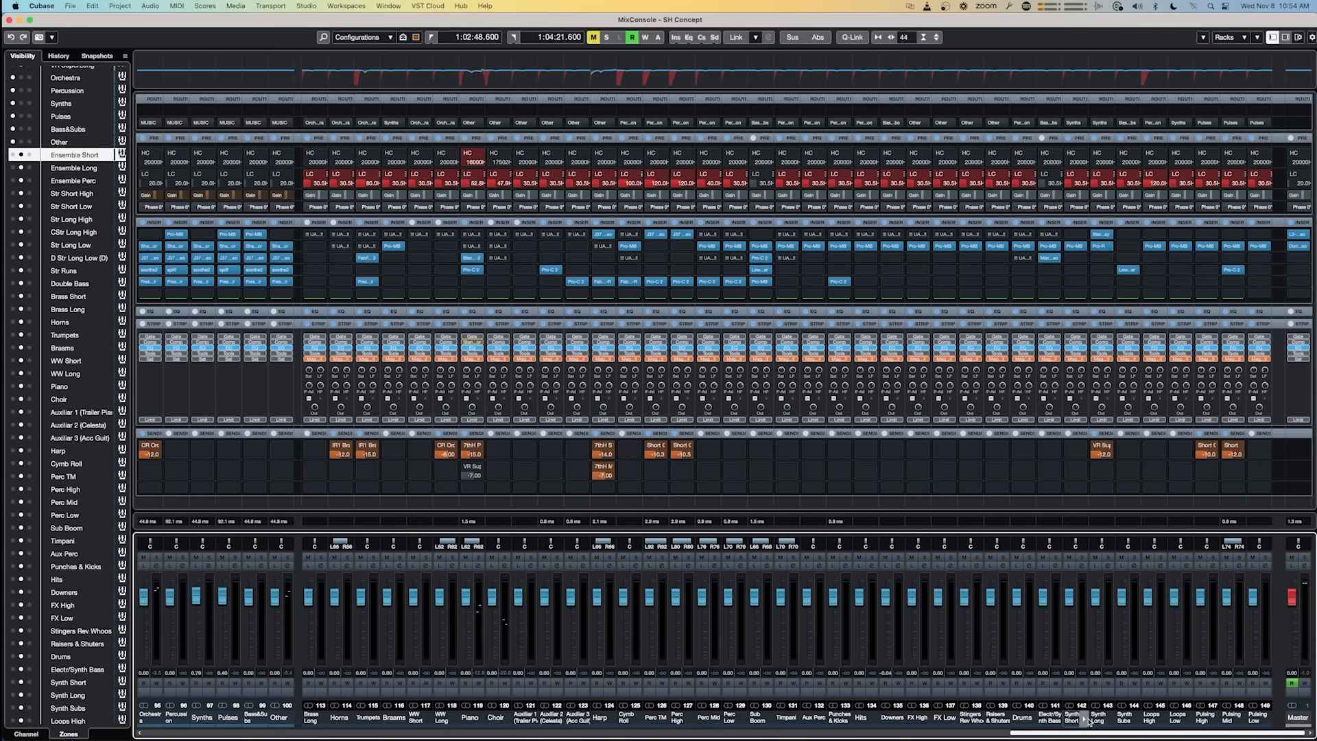
shift+click(1254, 718)
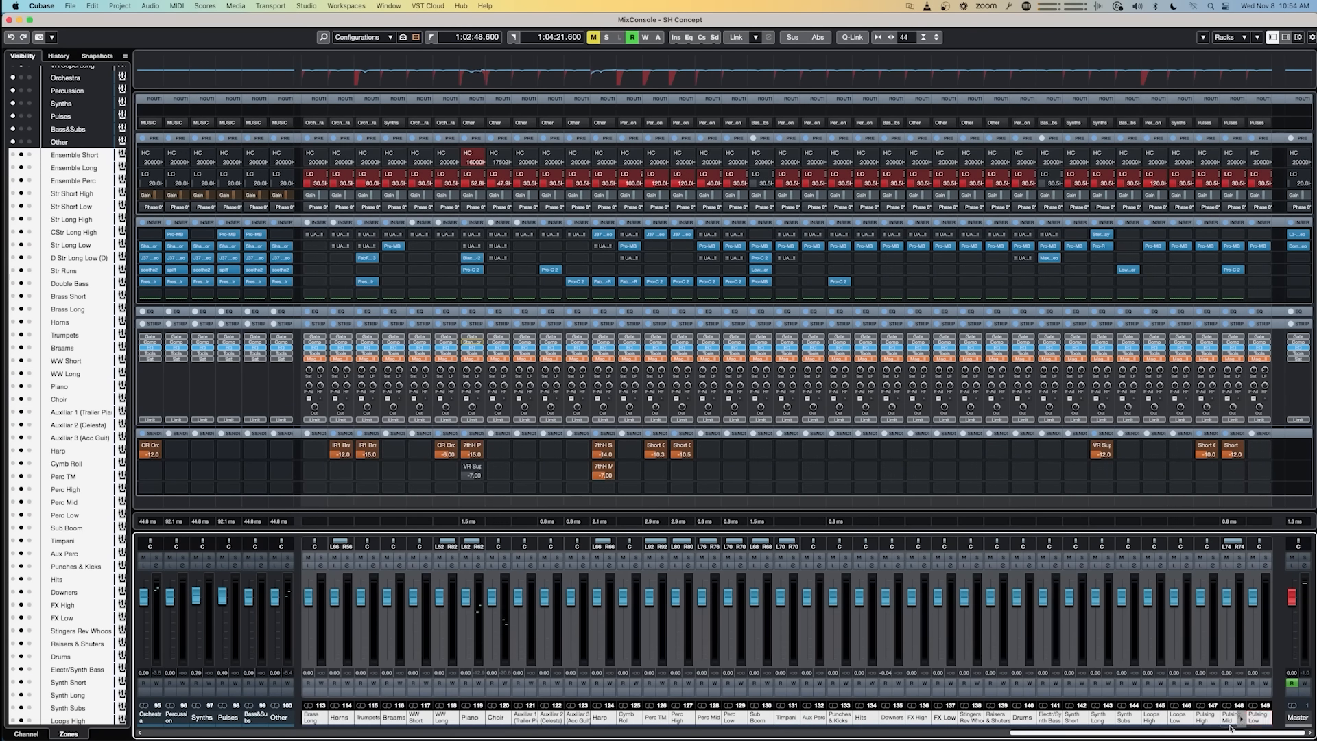
drag(1226, 734, 1046, 737)
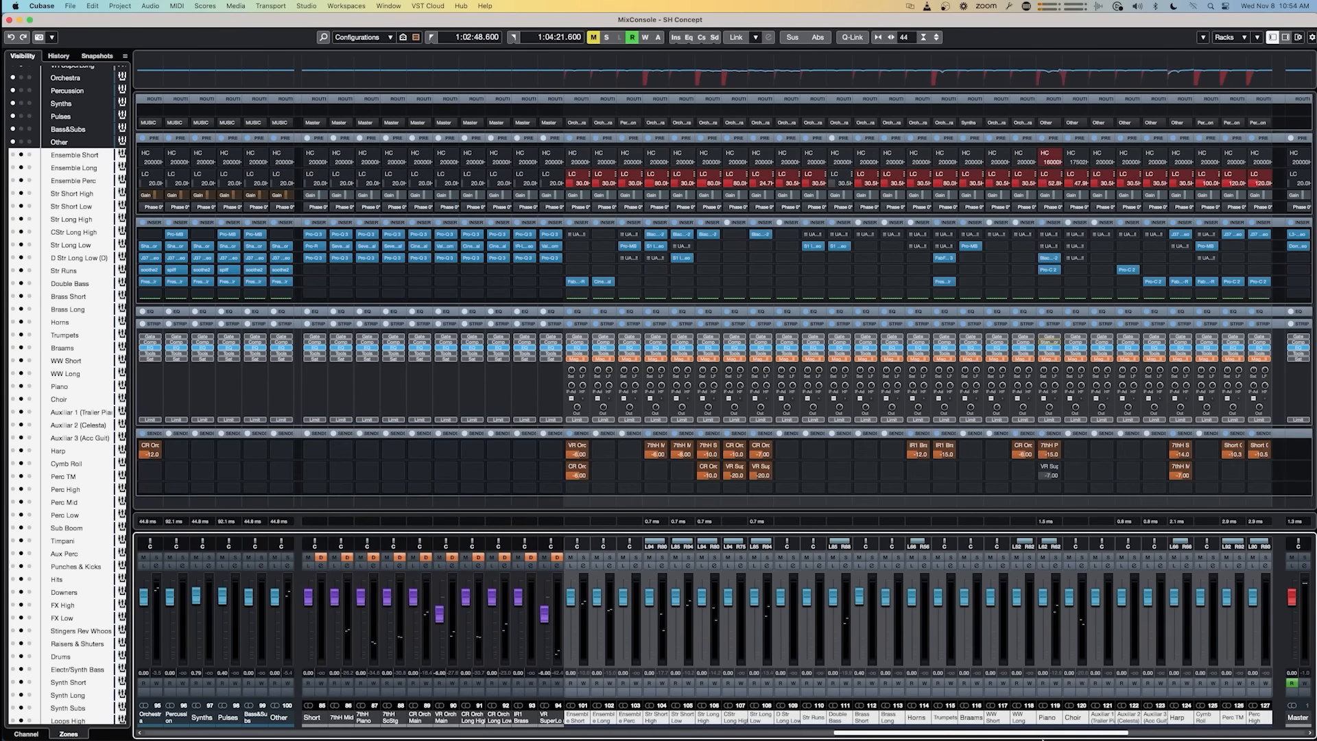
mouse_move(1022, 738)
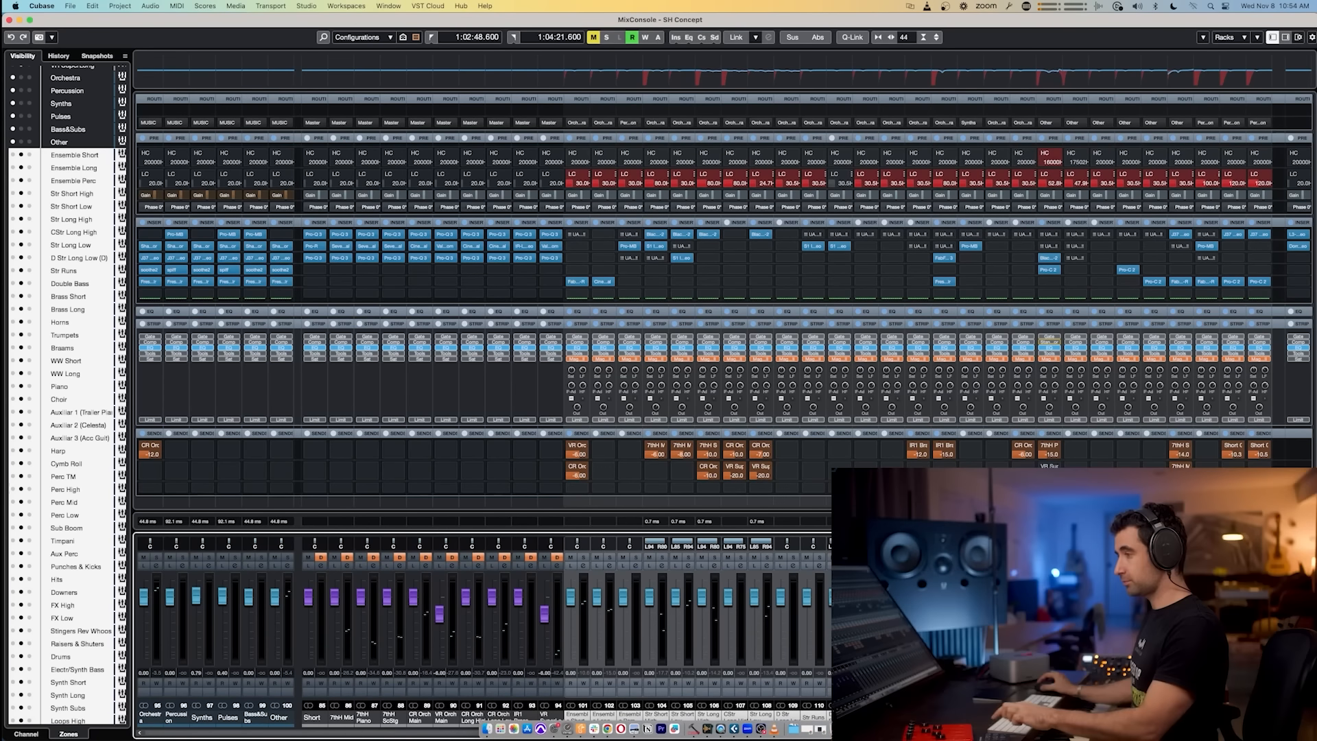
click(278, 717)
shift+click(142, 717)
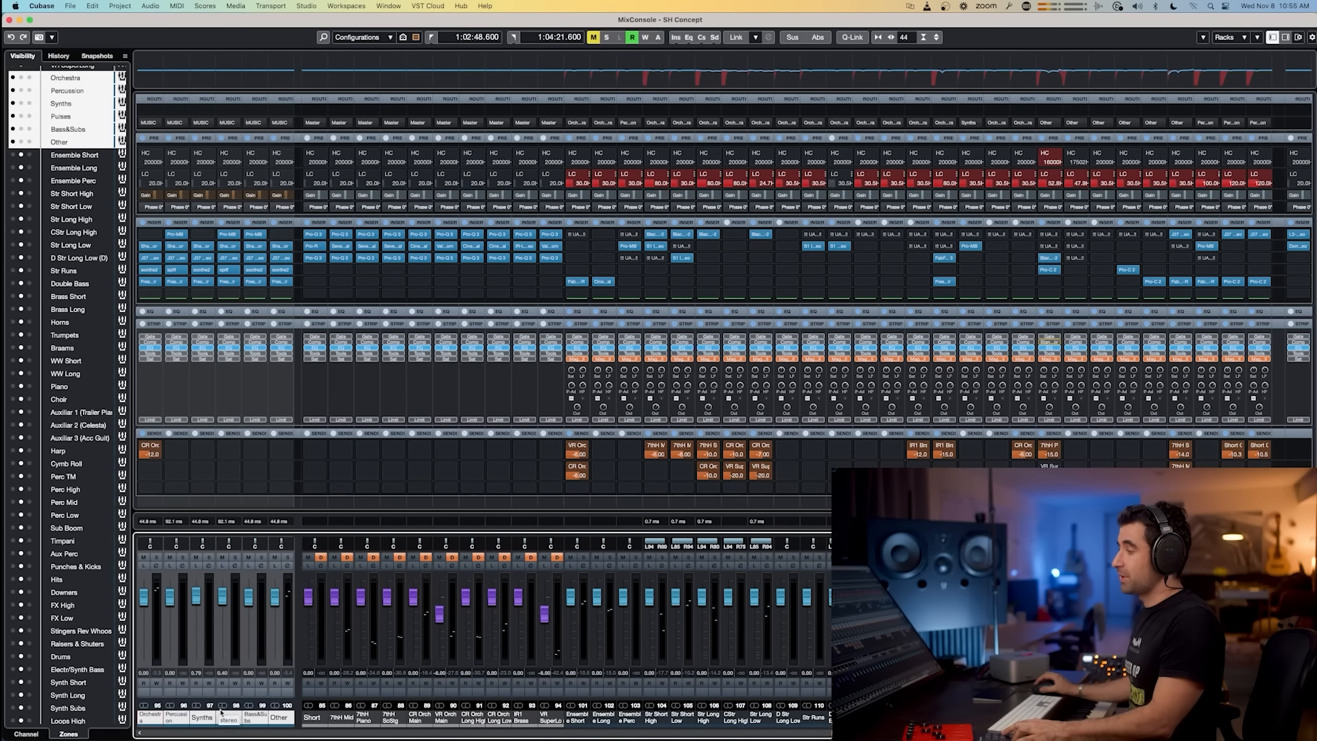
Step: Switch to Slack to view the hand-drawn routing diagram of tracks, groups, stems and master, then return
key(super+Tab)
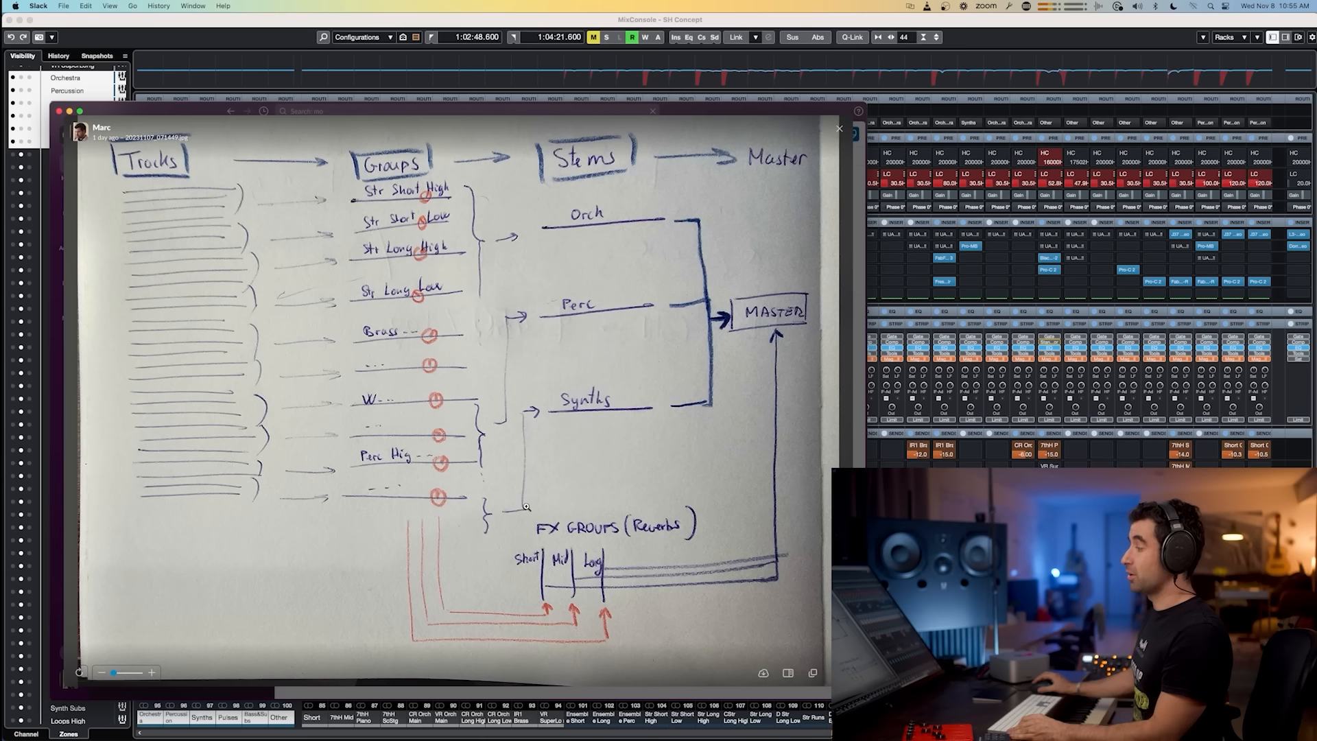
key(super+Tab)
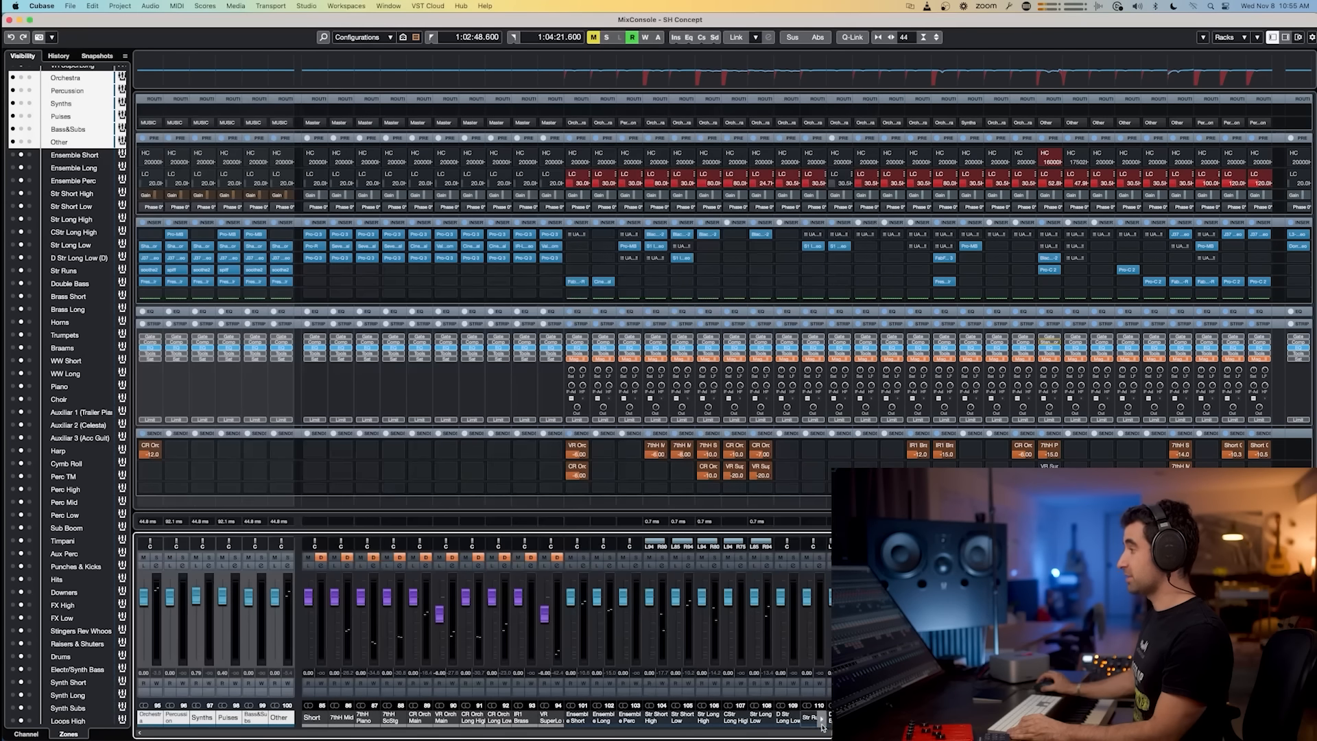
Step: Open the reverb plugins on the Short, Short Gated and CR Orch Main FX channels to review them, then close them
click(315, 716)
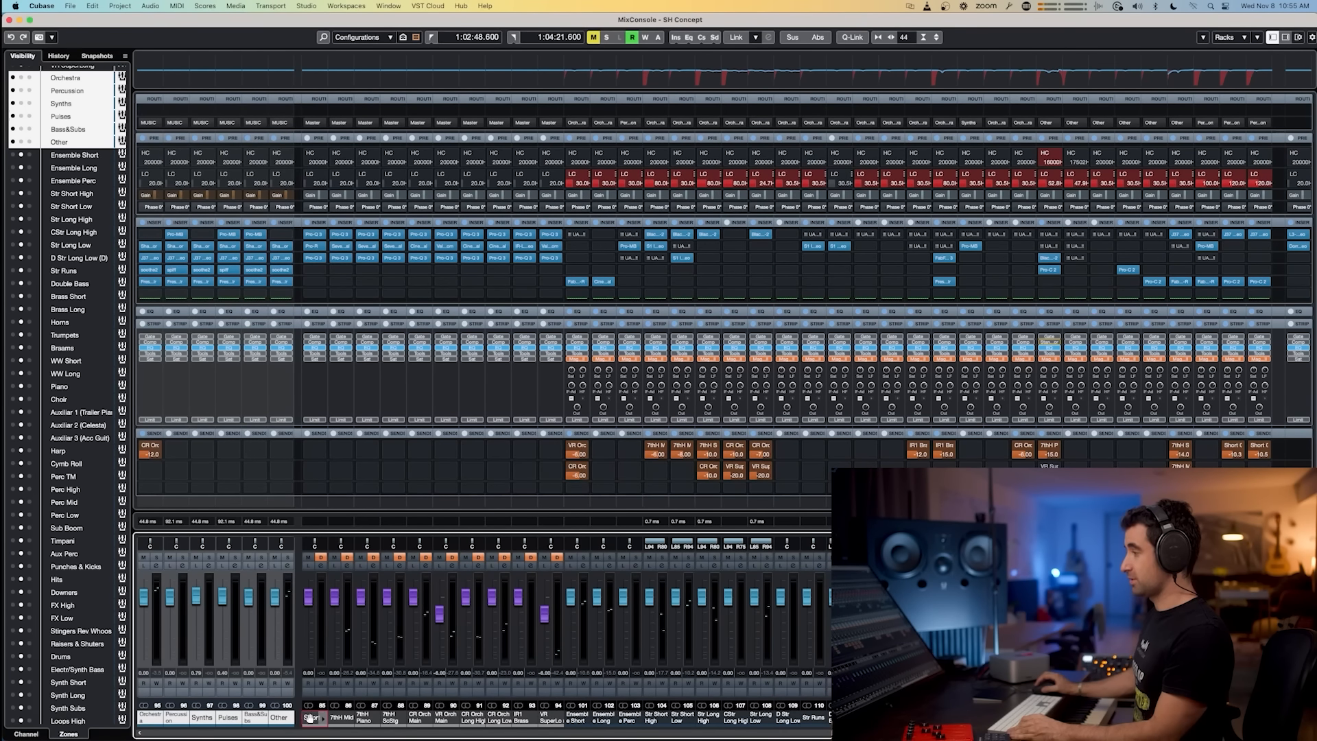
shift+click(546, 716)
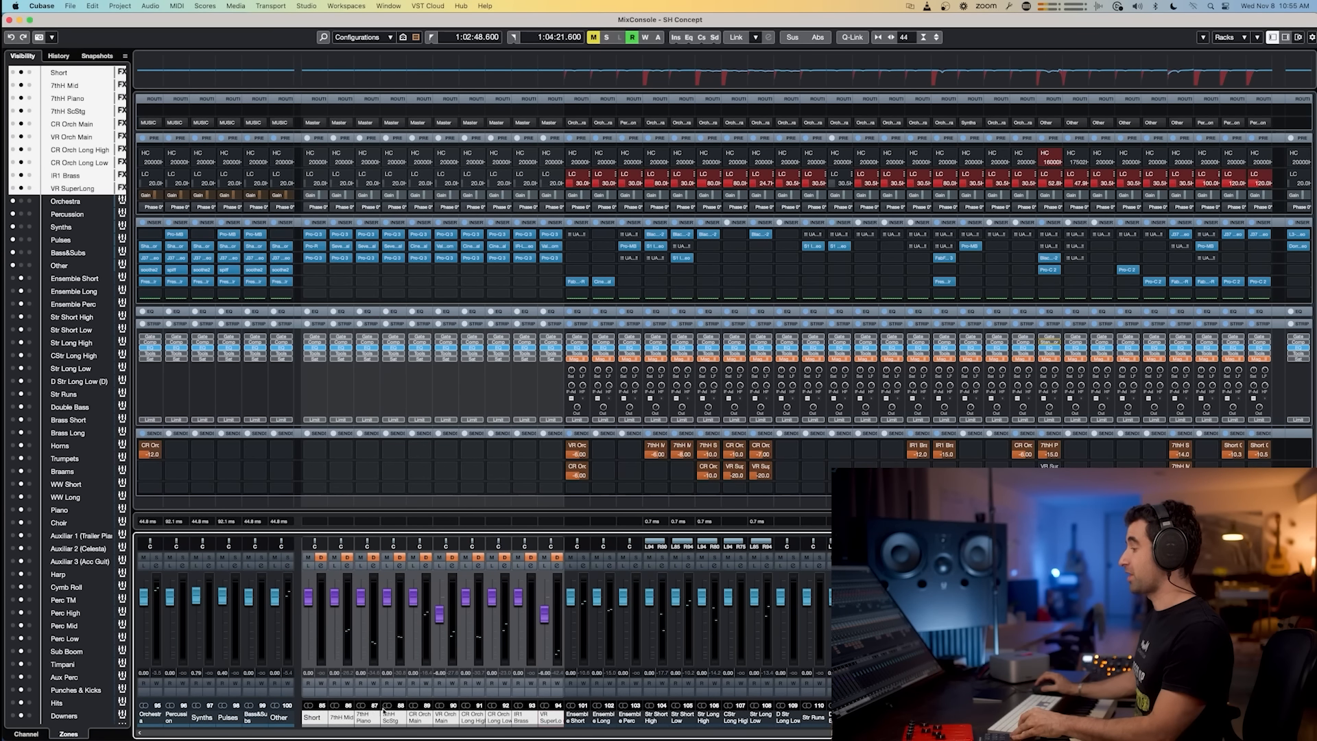
click(316, 247)
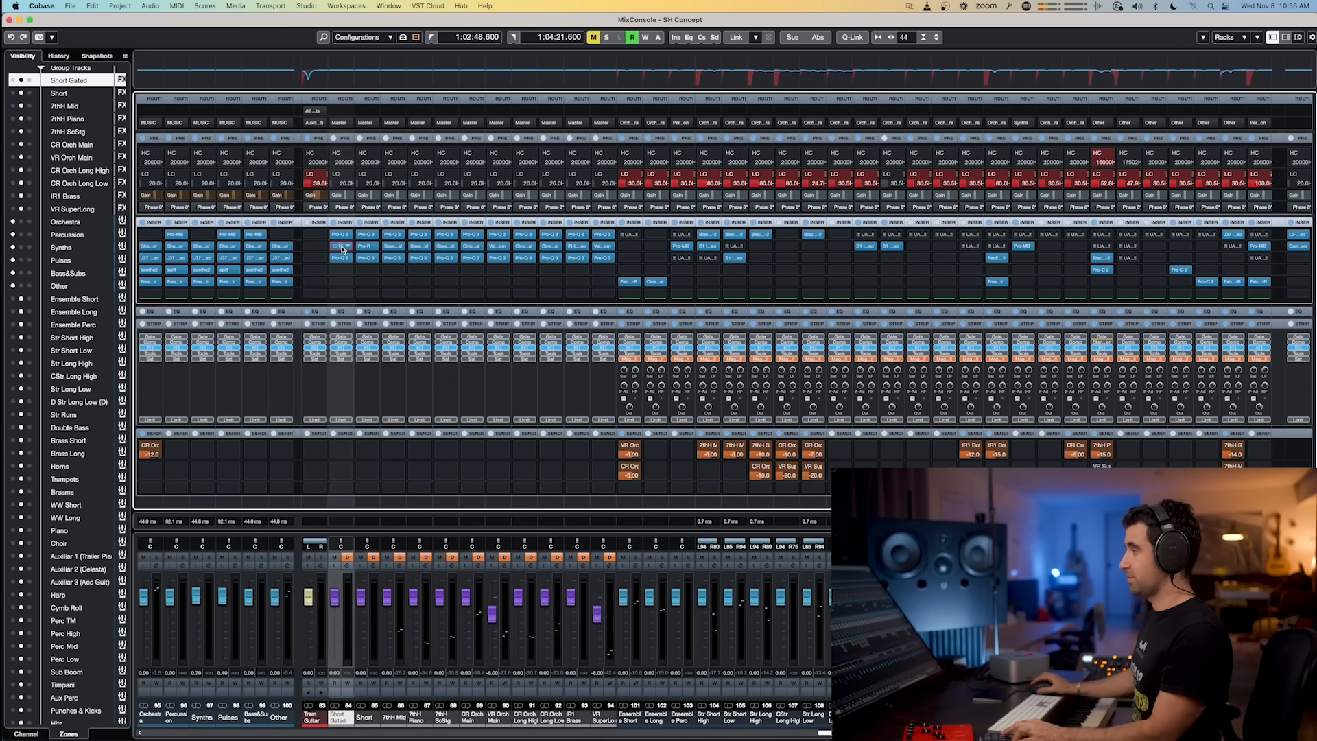
click(342, 247)
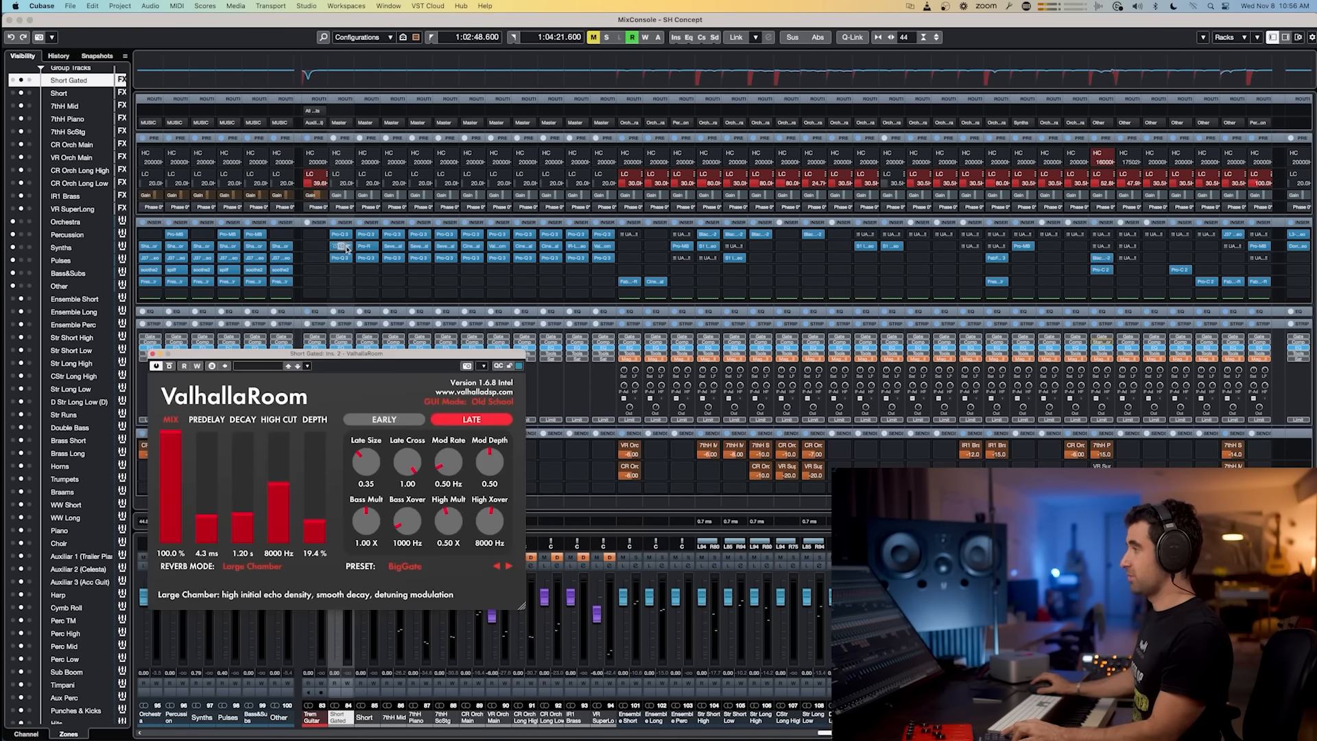
click(393, 247)
click(474, 248)
click(474, 248)
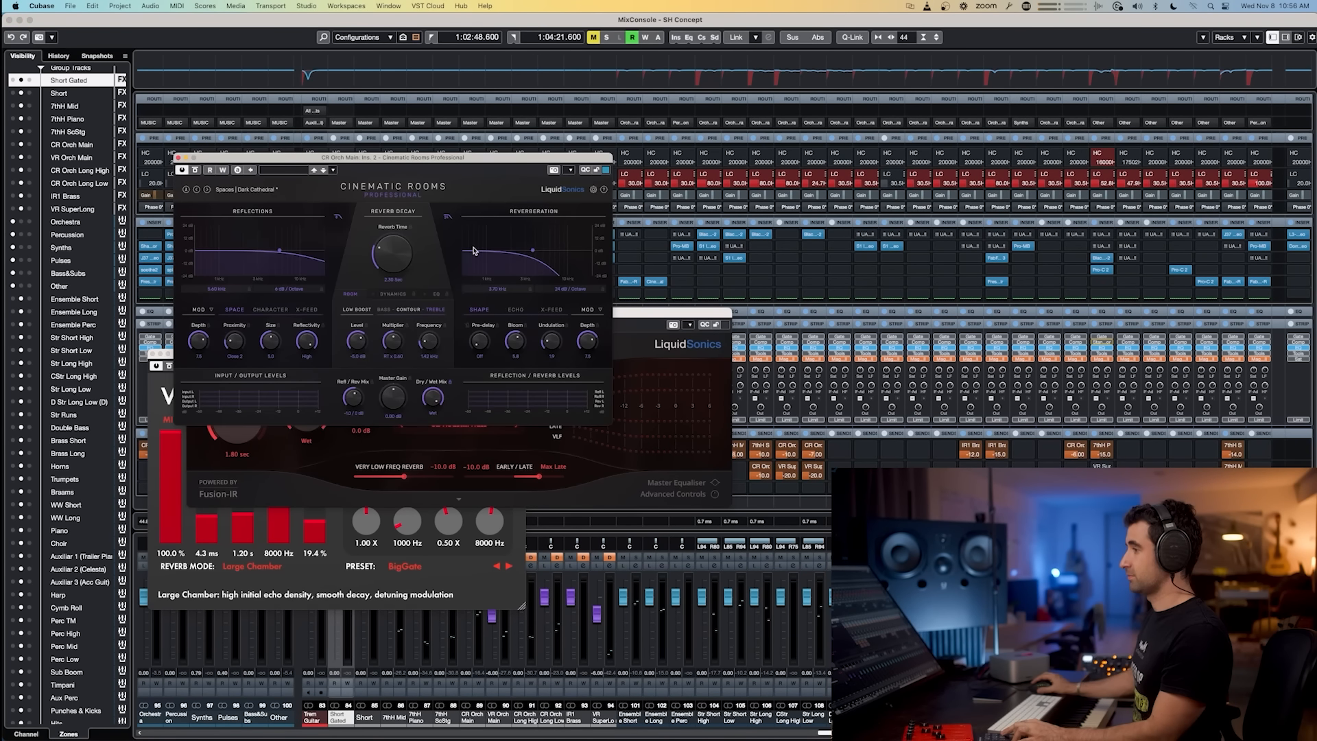
key(super+w)
Step: Scroll across the mixer channels and revisit the routing diagram in Slack
scroll(480, 617, right, 10)
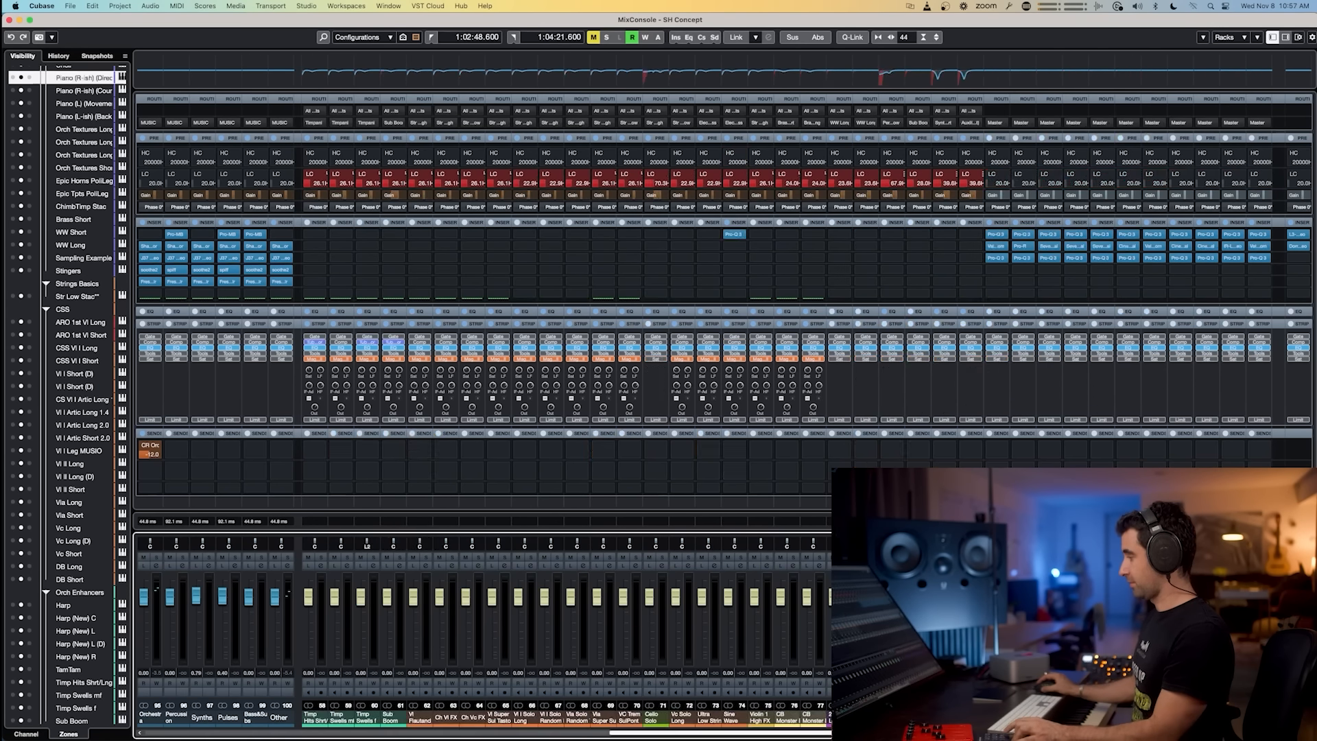
drag(908, 736, 487, 739)
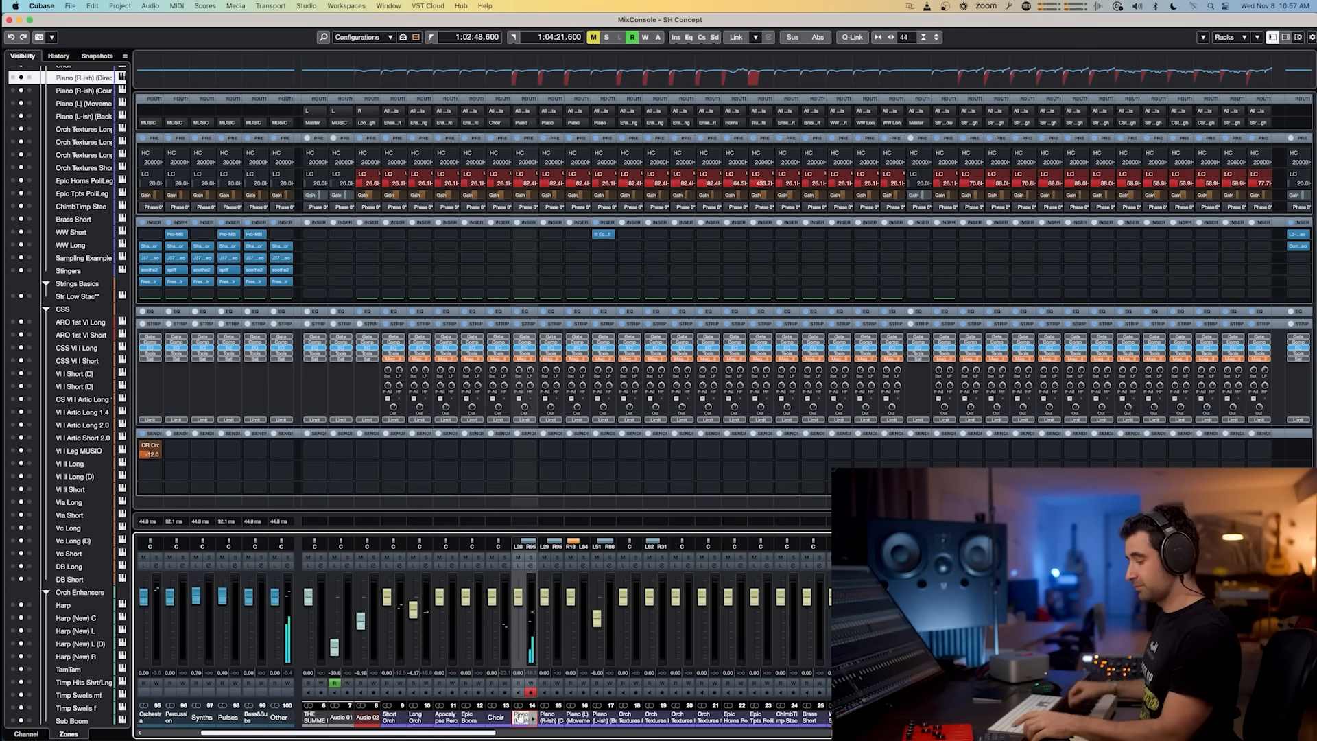
key(super+Tab)
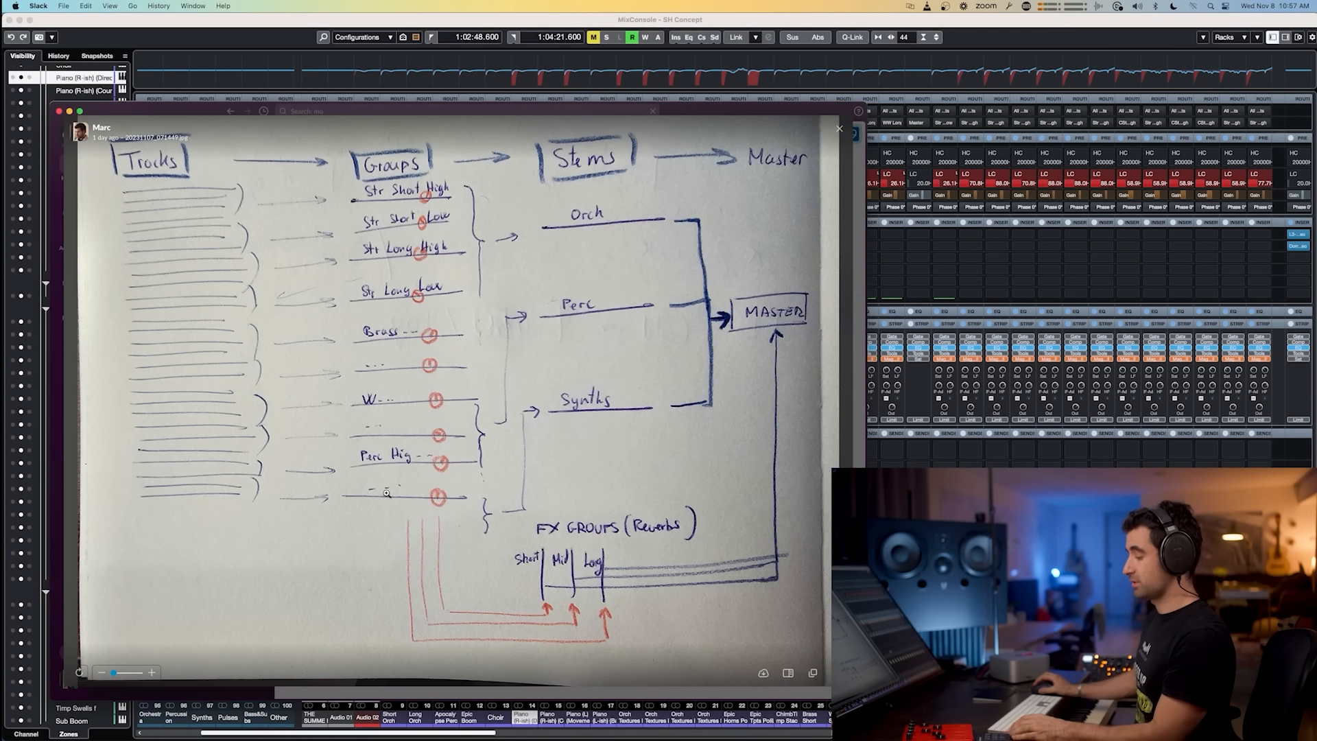
key(super+Tab)
scroll(720, 343, right, 10)
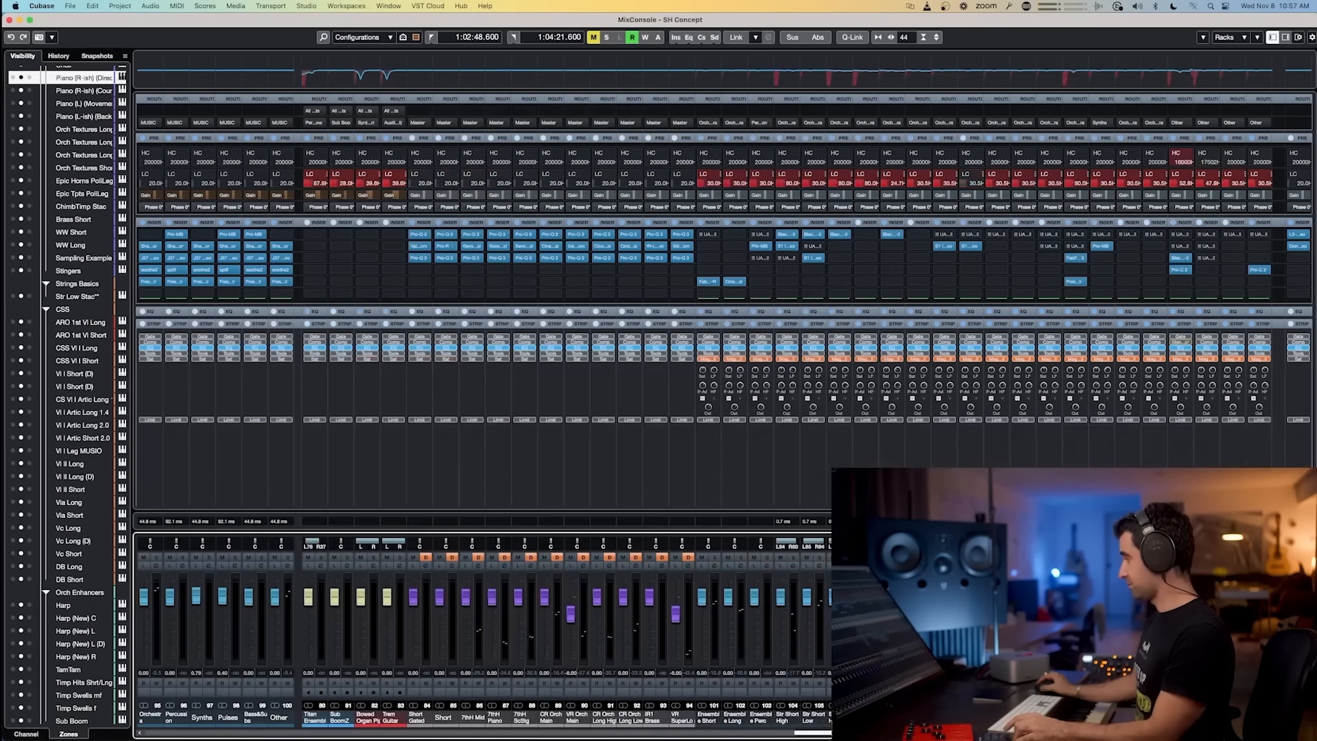
scroll(720, 342, right, 2)
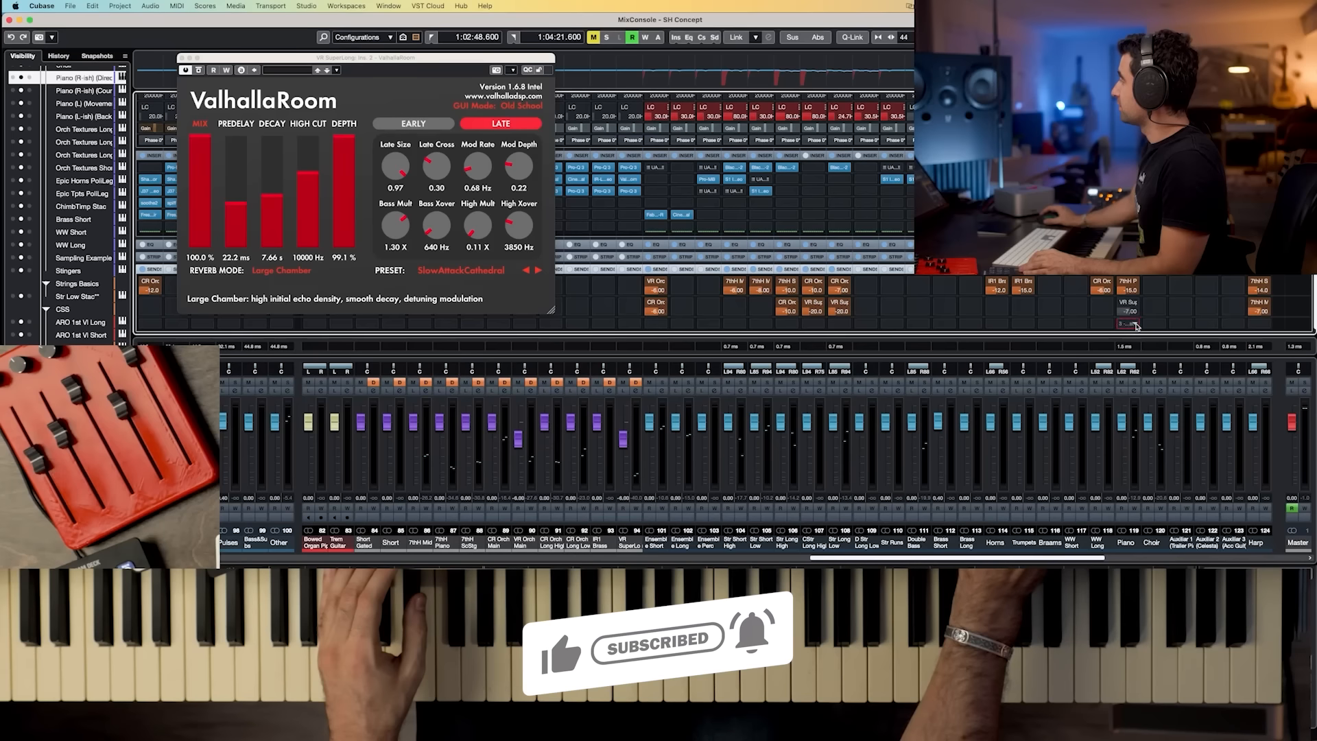
Step: Add a send from a channel to the VR SuperLong FX group and set its level to -3
click(1133, 326)
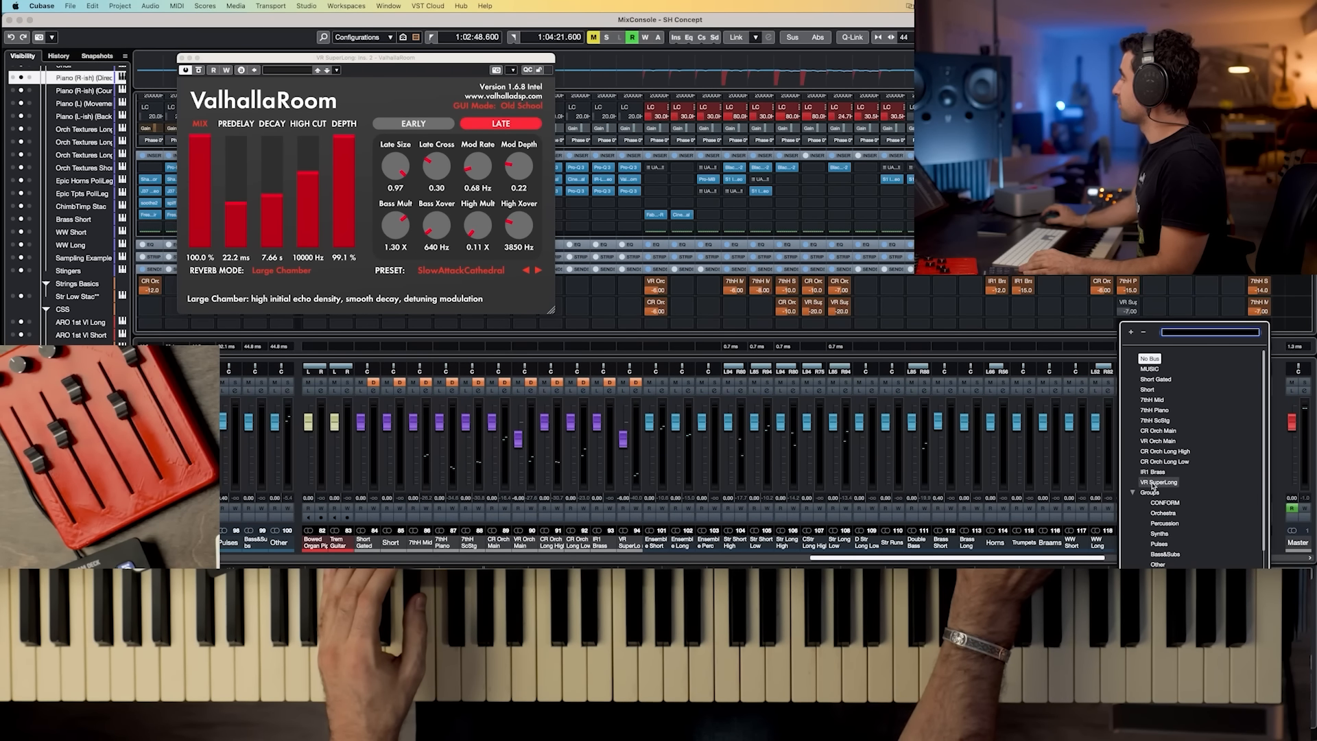
click(1153, 482)
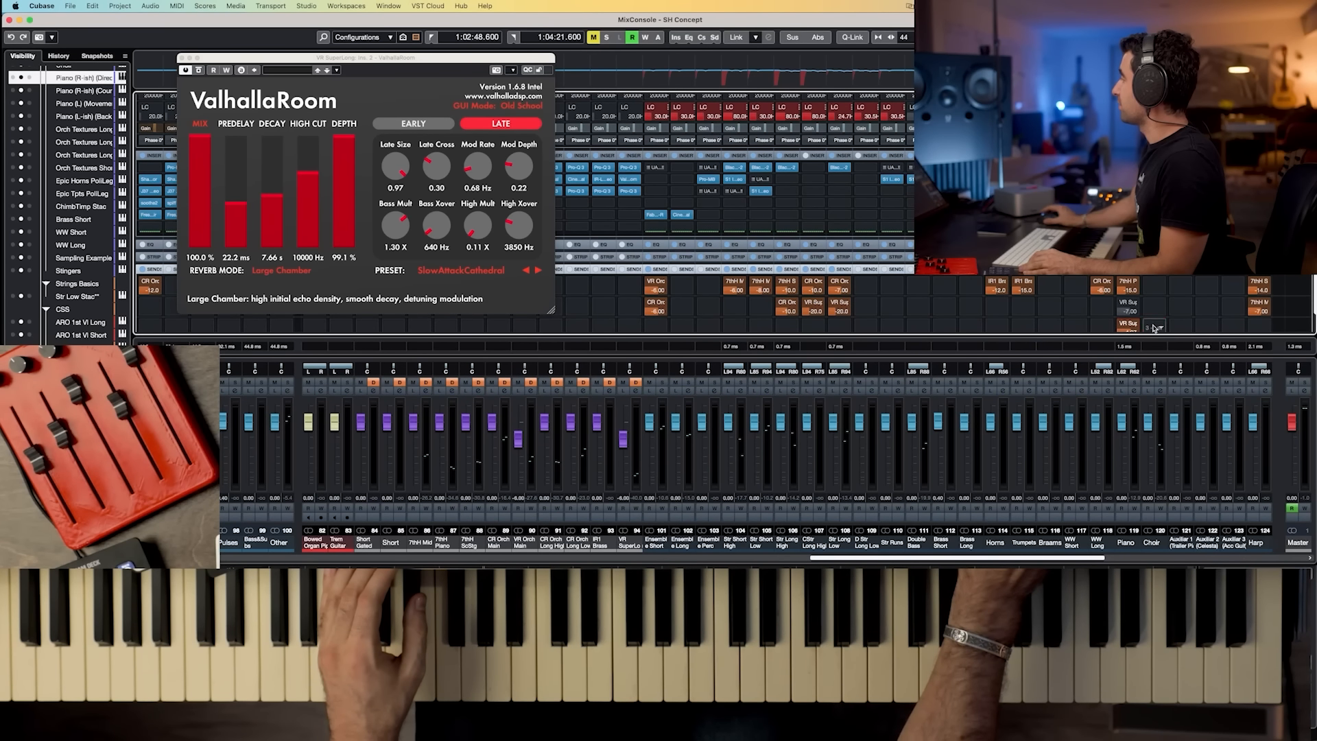
scroll(1126, 315, down, 1)
drag(1126, 316, 1132, 303)
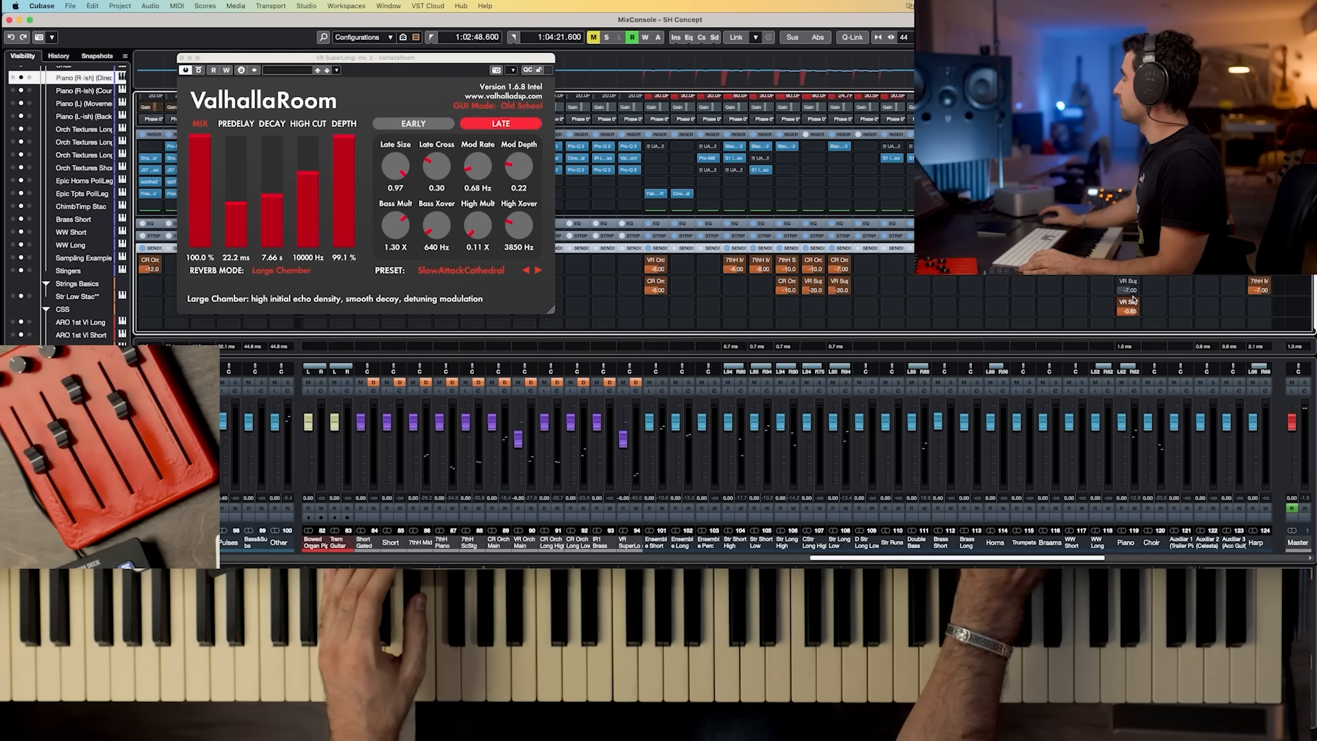
text(-3)
key(Return)
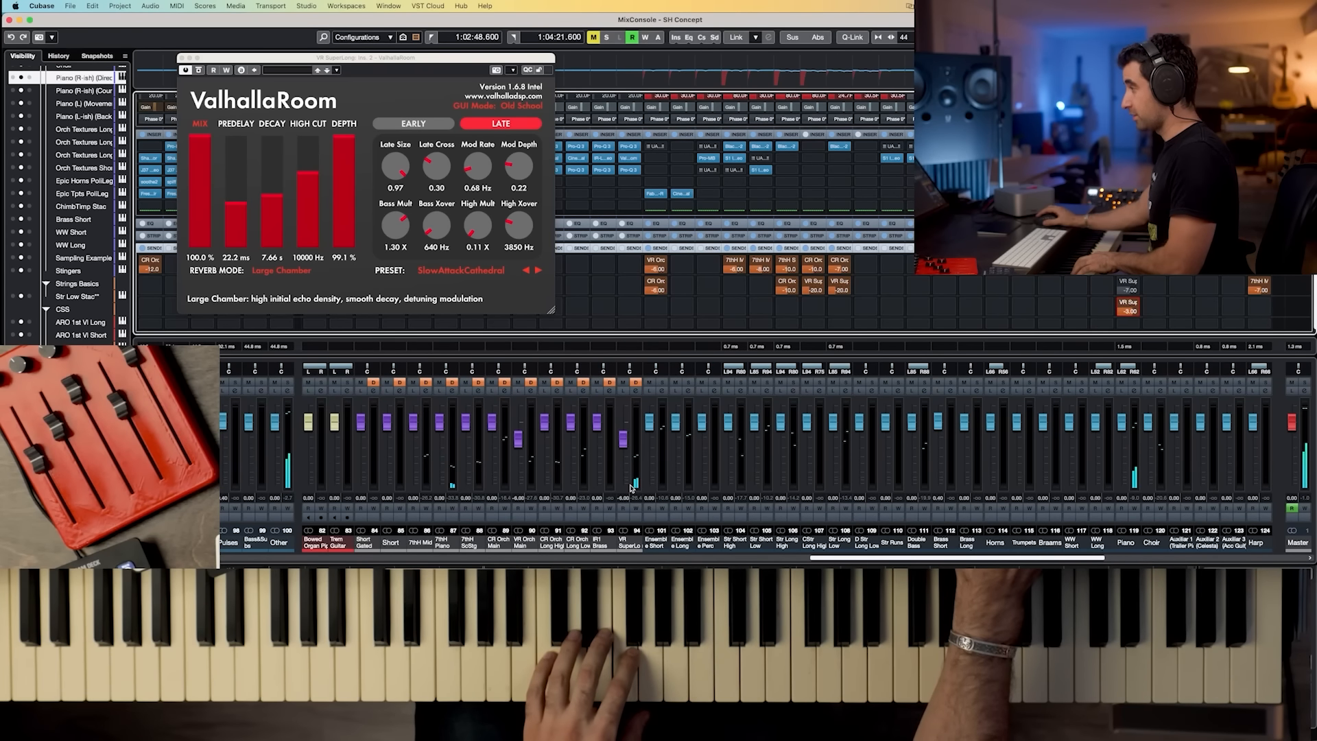
Step: Review the presentation slide on adapting the template to compose fast with mixing and mastering plugins
click(631, 158)
click(631, 159)
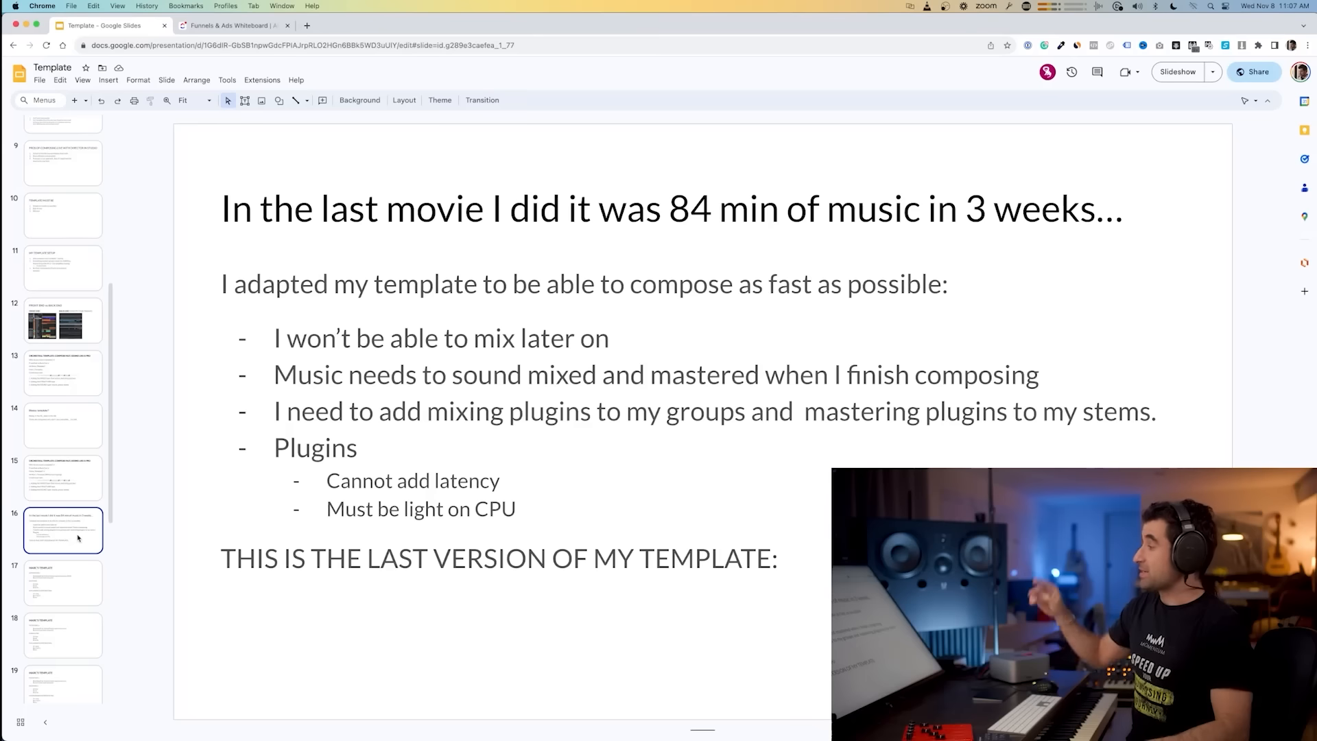
drag(287, 374, 951, 385)
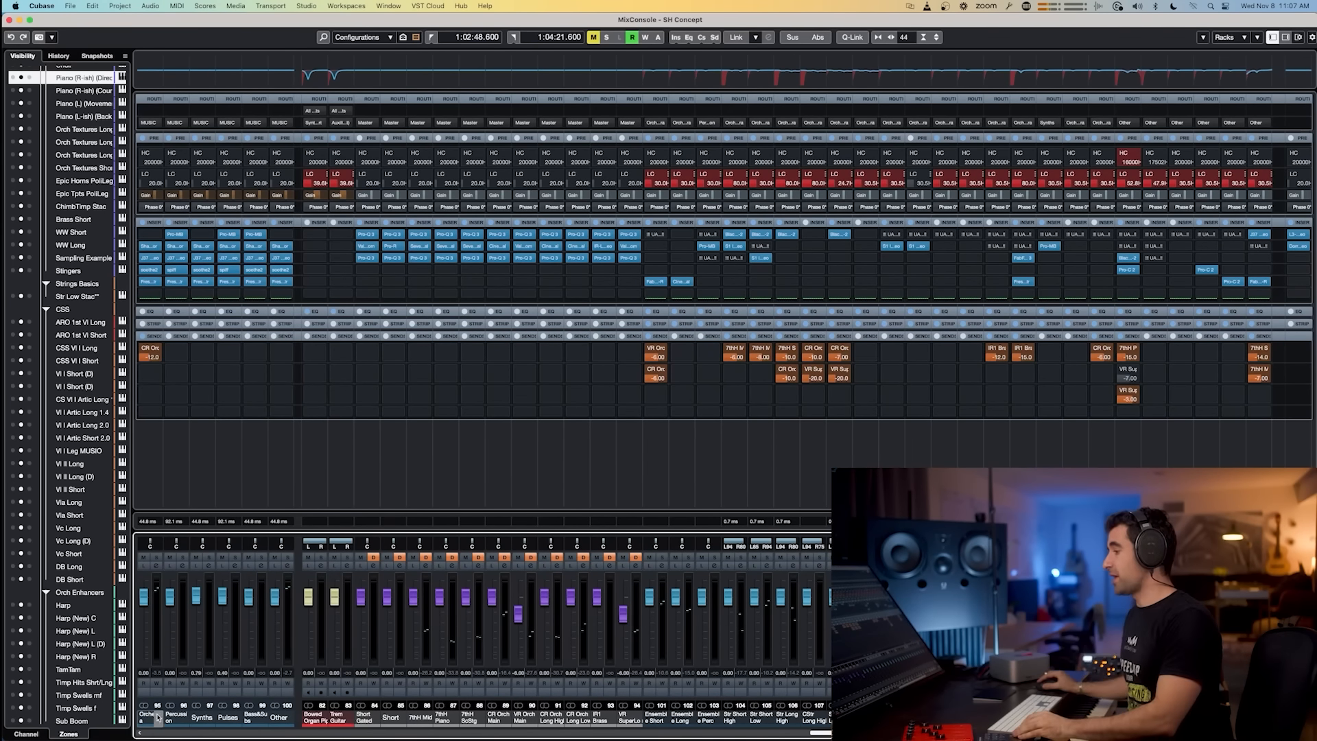
Step: Open Export Audio Mixdown for the stem channels Orchestra through Other, check its Effects options, then close it
click(155, 718)
shift+click(273, 719)
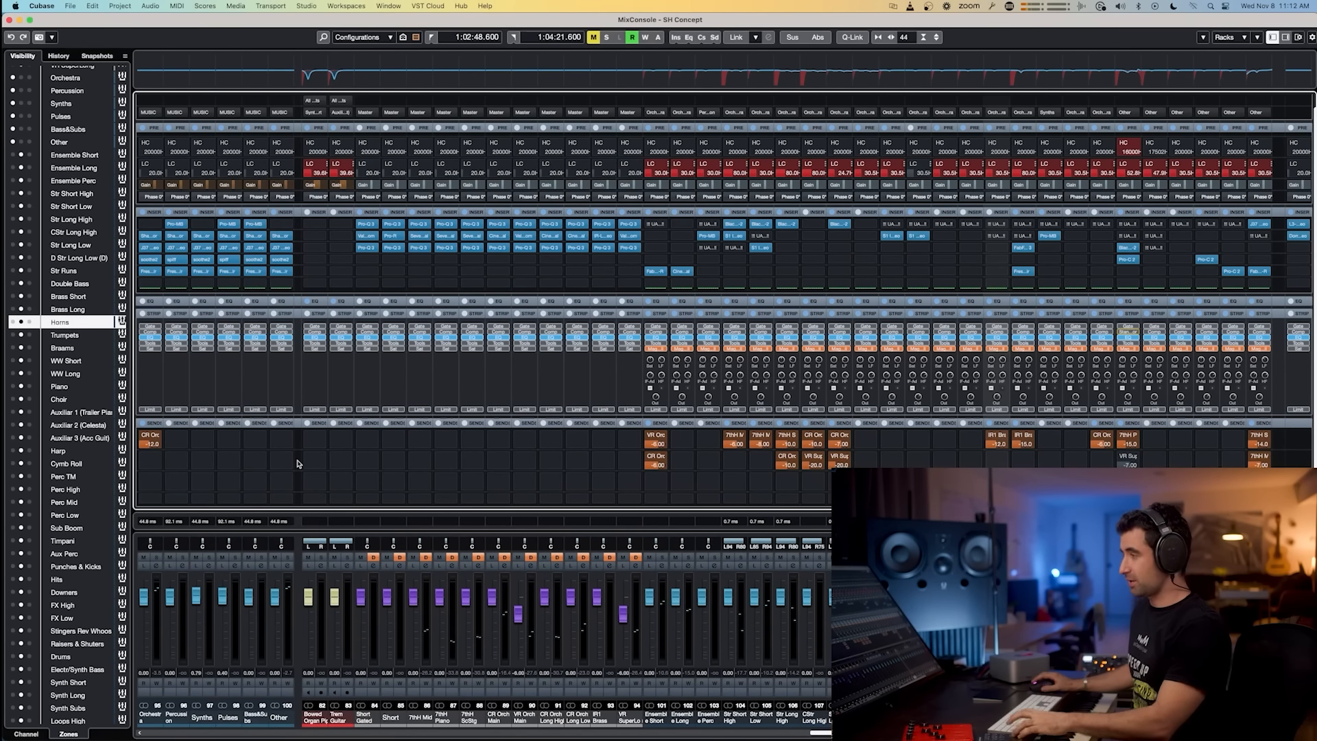
key(super+shift+e)
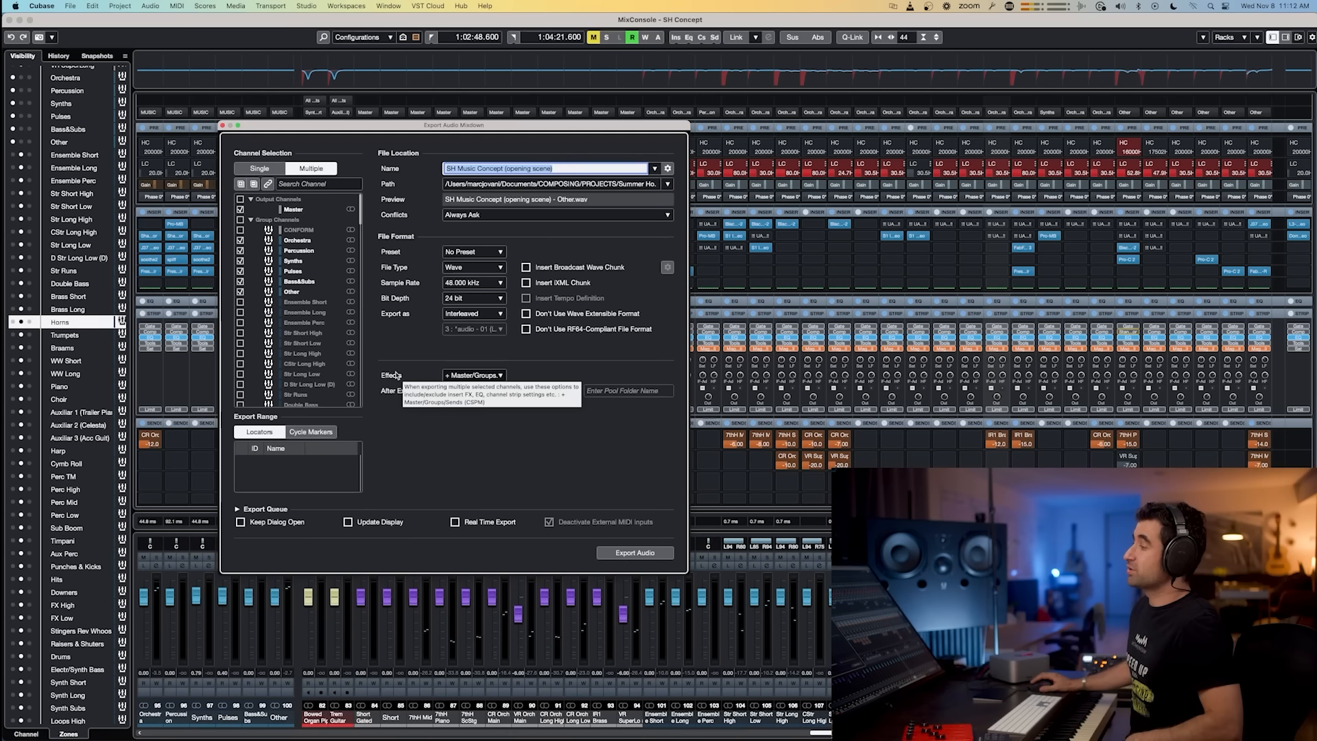
click(480, 377)
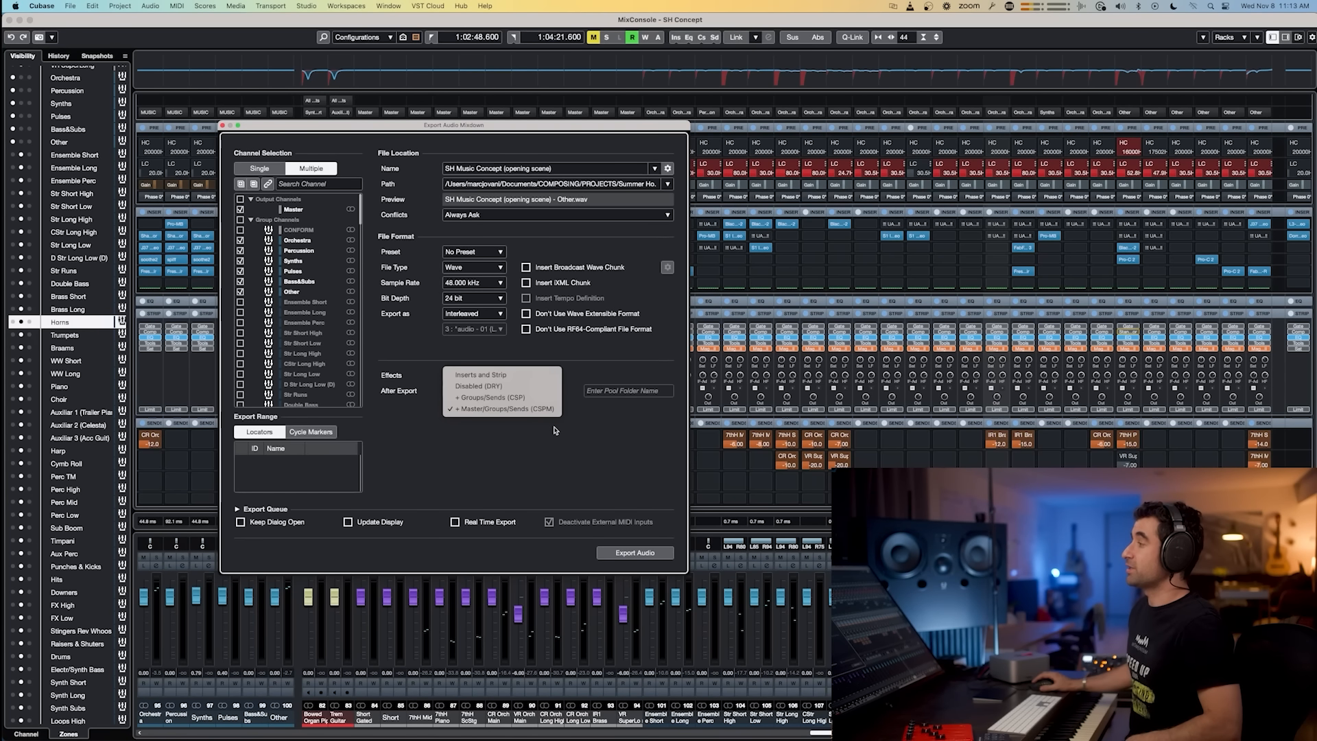
click(556, 430)
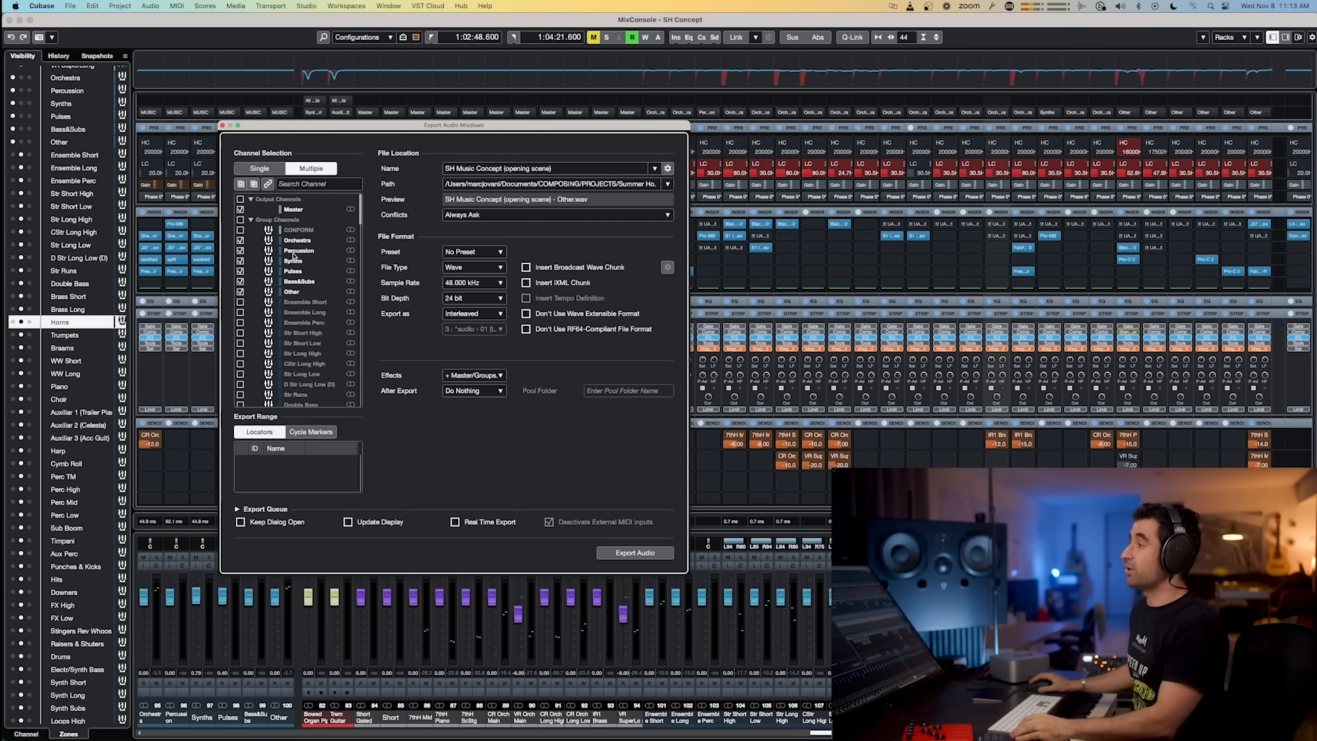
click(222, 126)
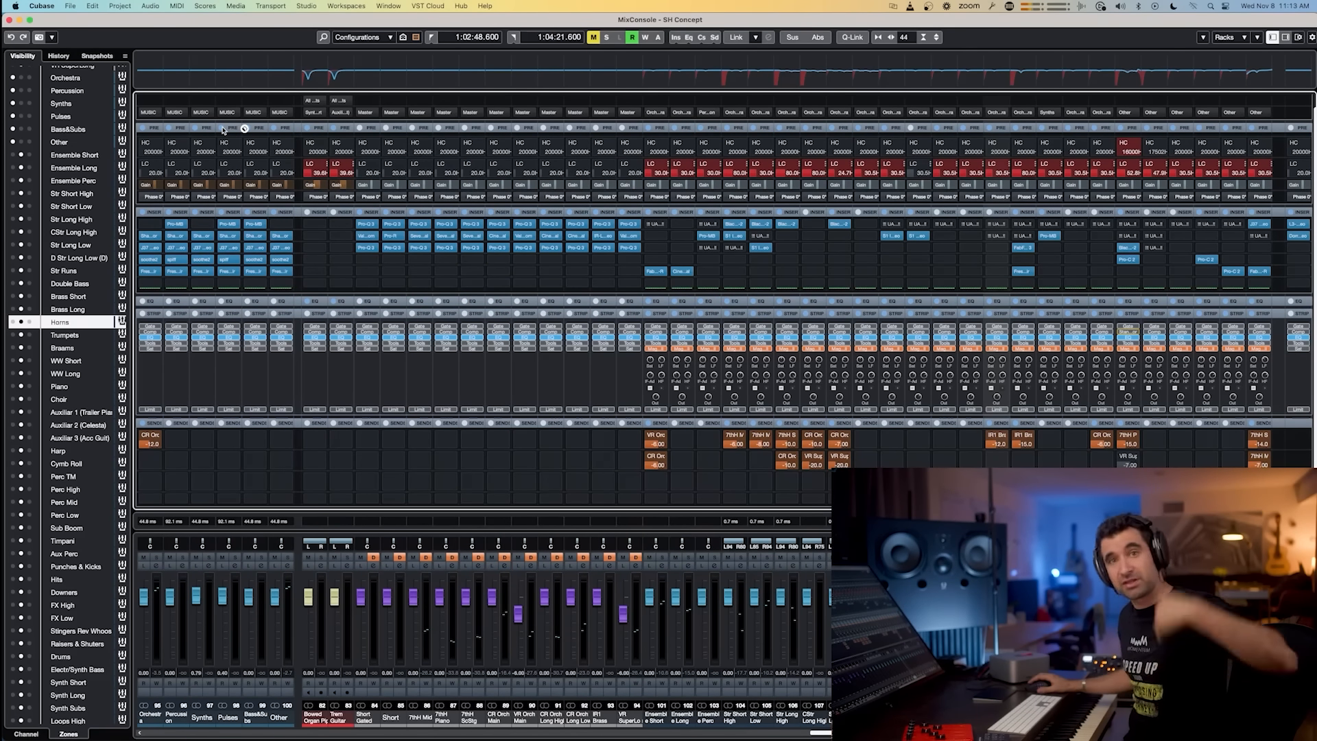
Step: Toggle the same channel-strip control on each of the five stem channels, Orchestra through Other
click(170, 558)
click(196, 558)
click(222, 558)
click(249, 557)
click(274, 558)
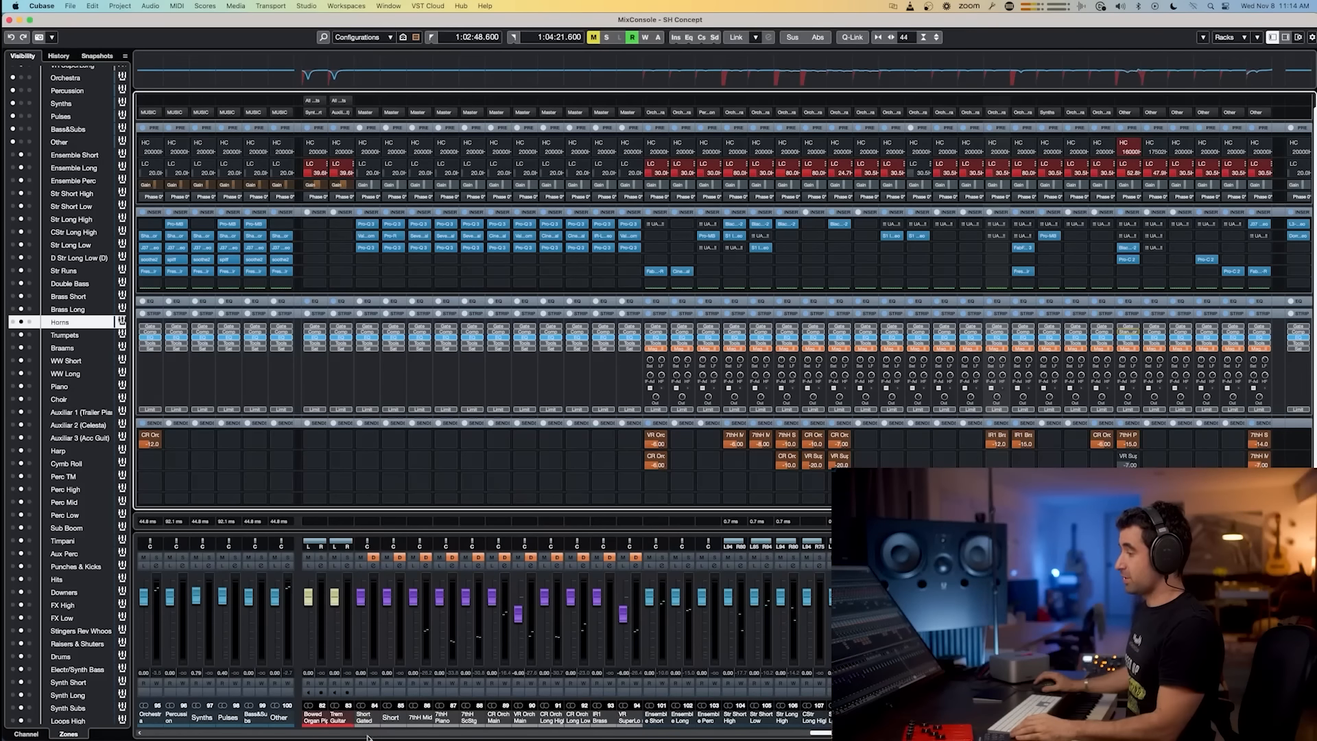
Step: Select the Short Gated and VR SuperLong FX channels in the mixer
click(363, 717)
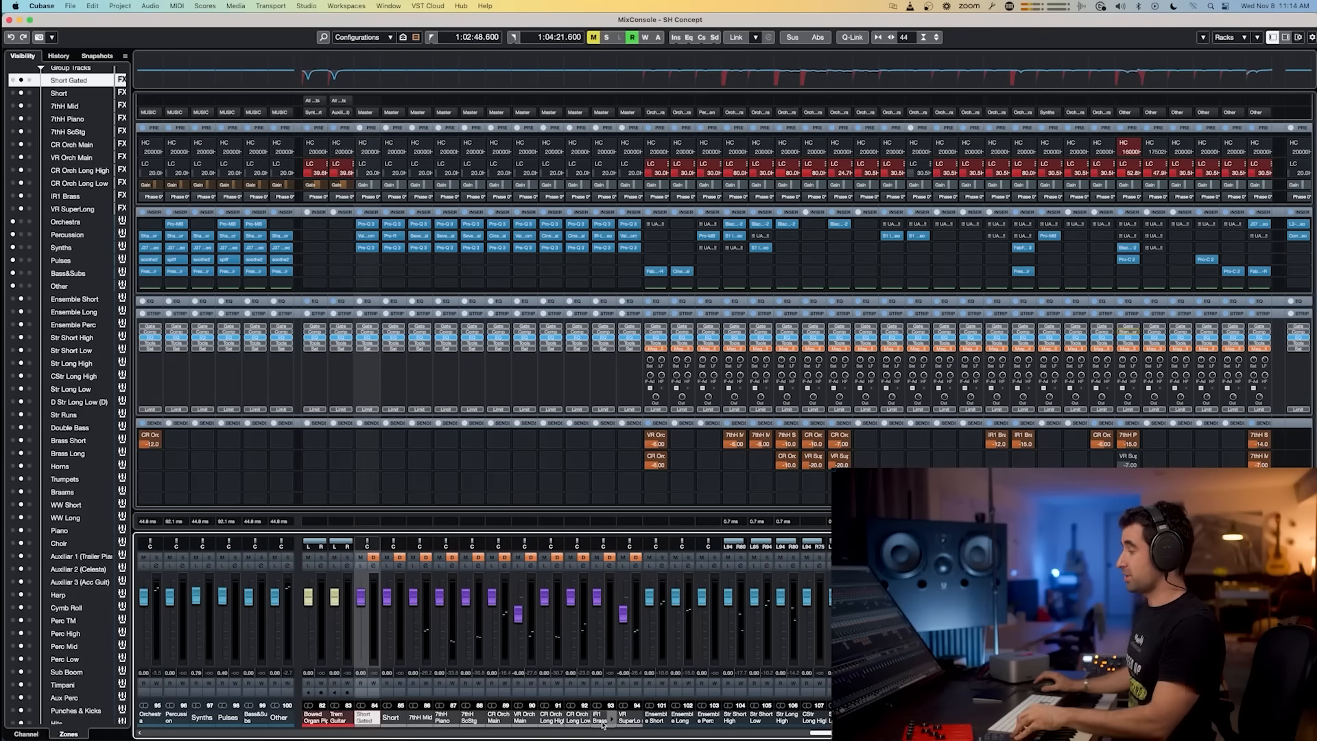
shift+click(628, 717)
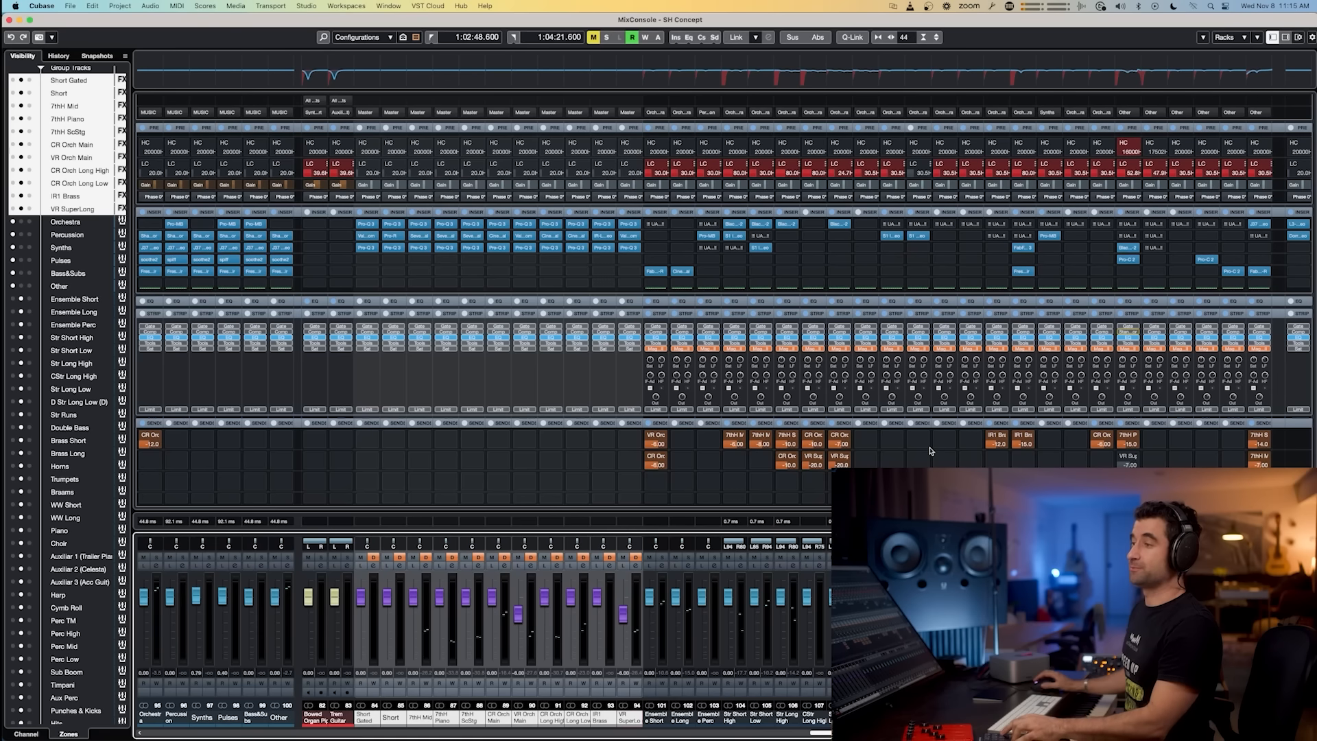
Step: Switch to Slack and view the previous whiteboard image on mixing and mastering stages
key(super+Tab)
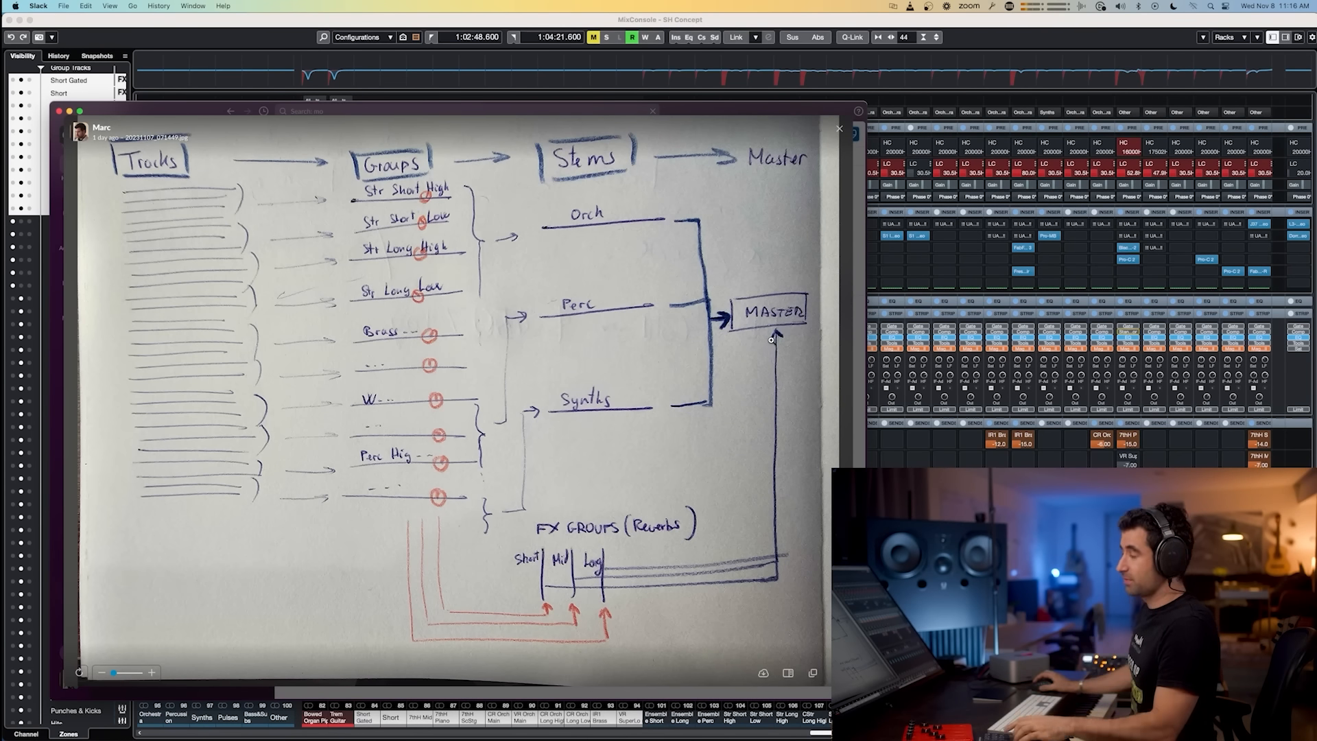
key(Left)
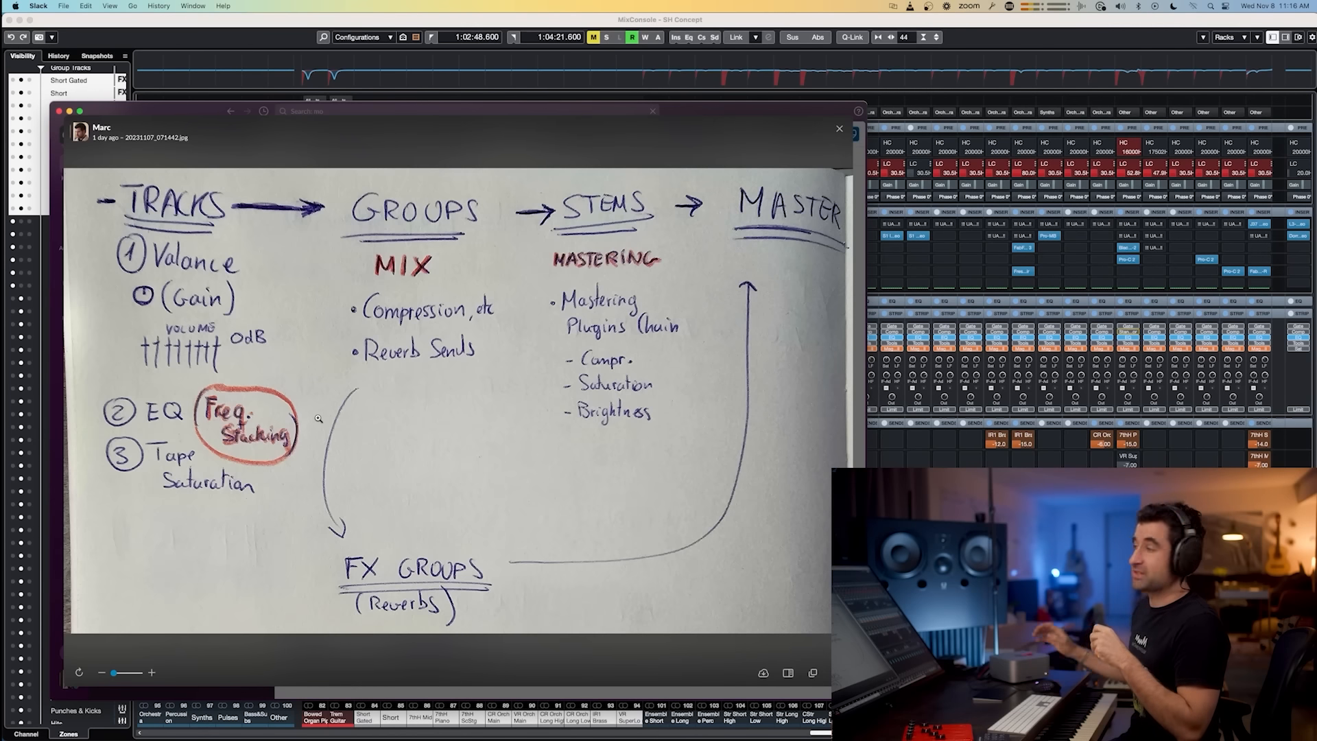
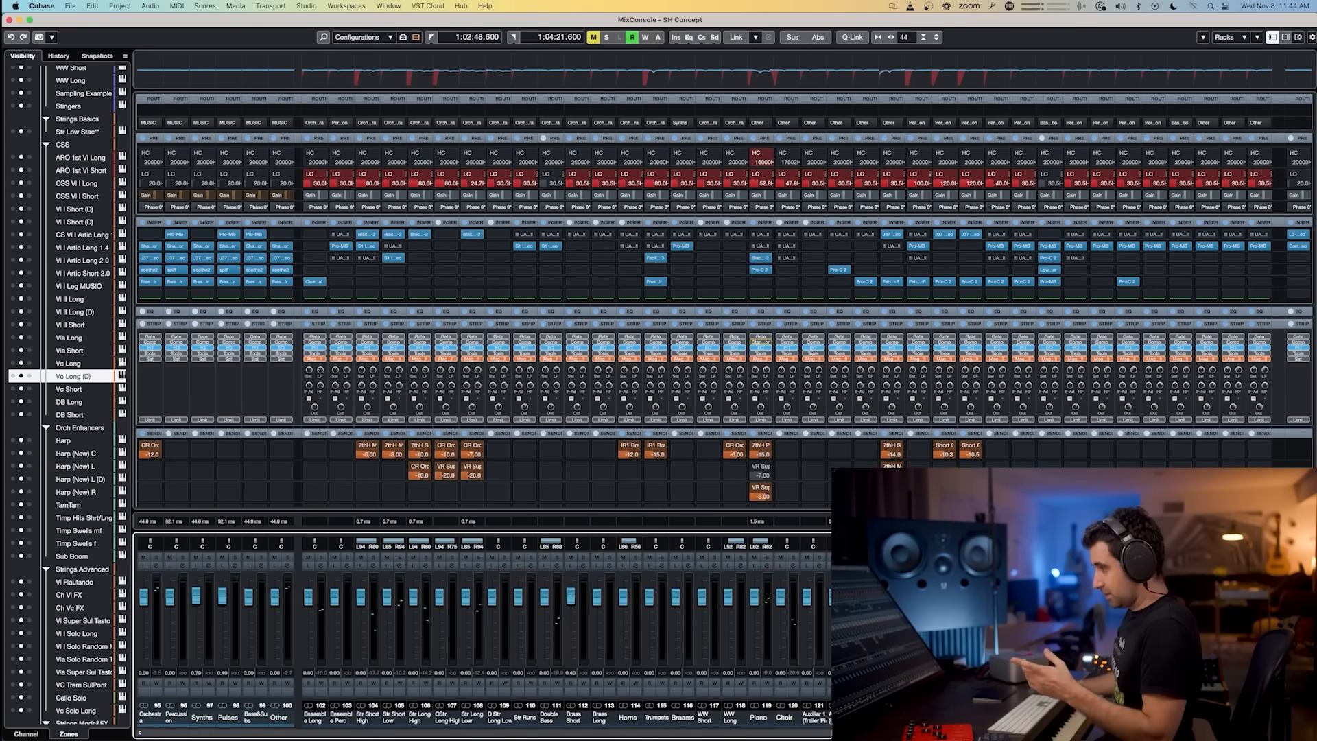
Step: Select the group channels from Str Short Low through Sub Boom in the mixer
scroll(376, 725, right, 3)
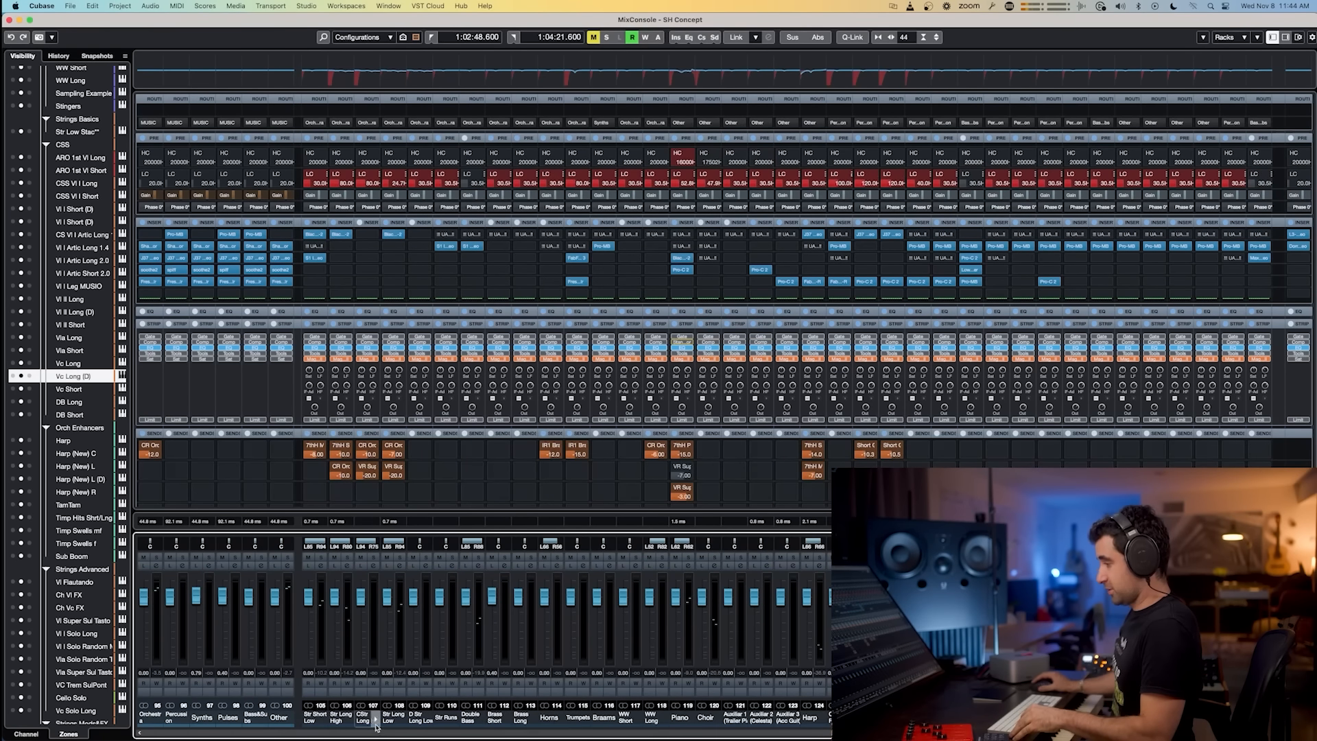
click(315, 719)
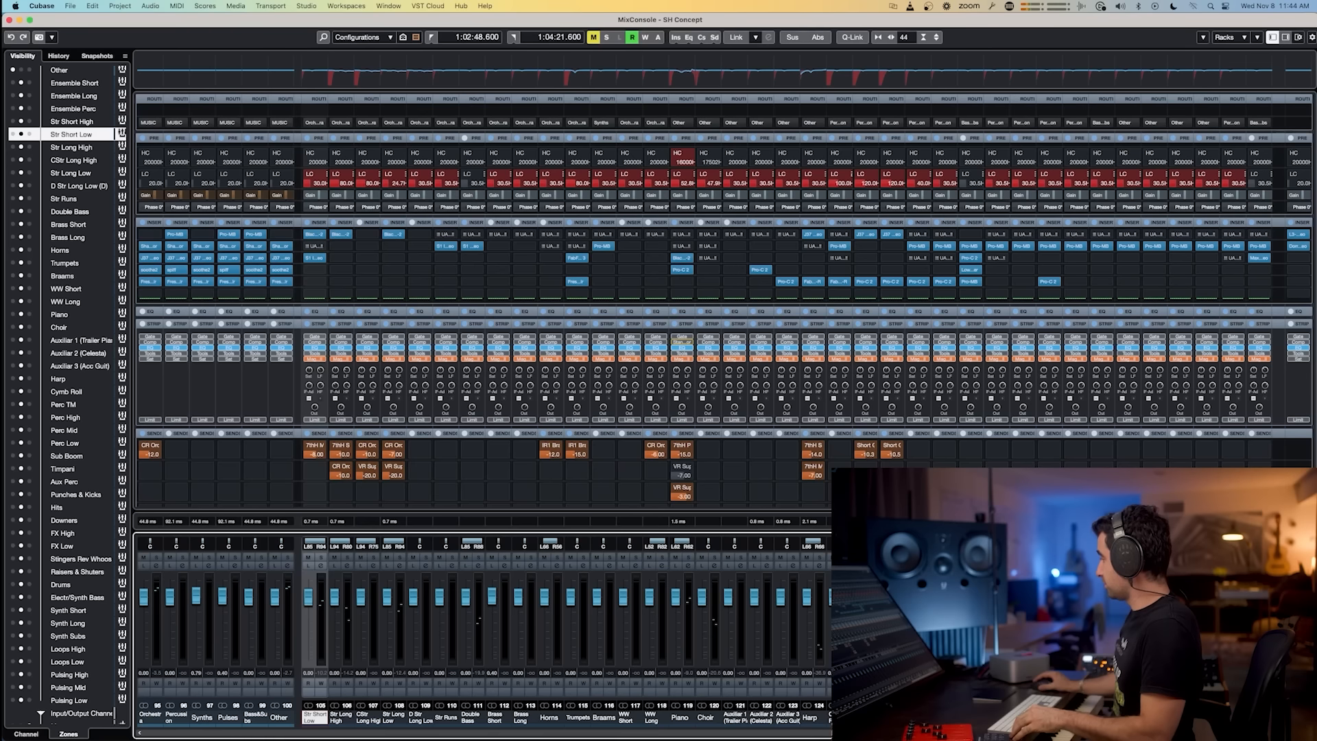
shift+click(971, 718)
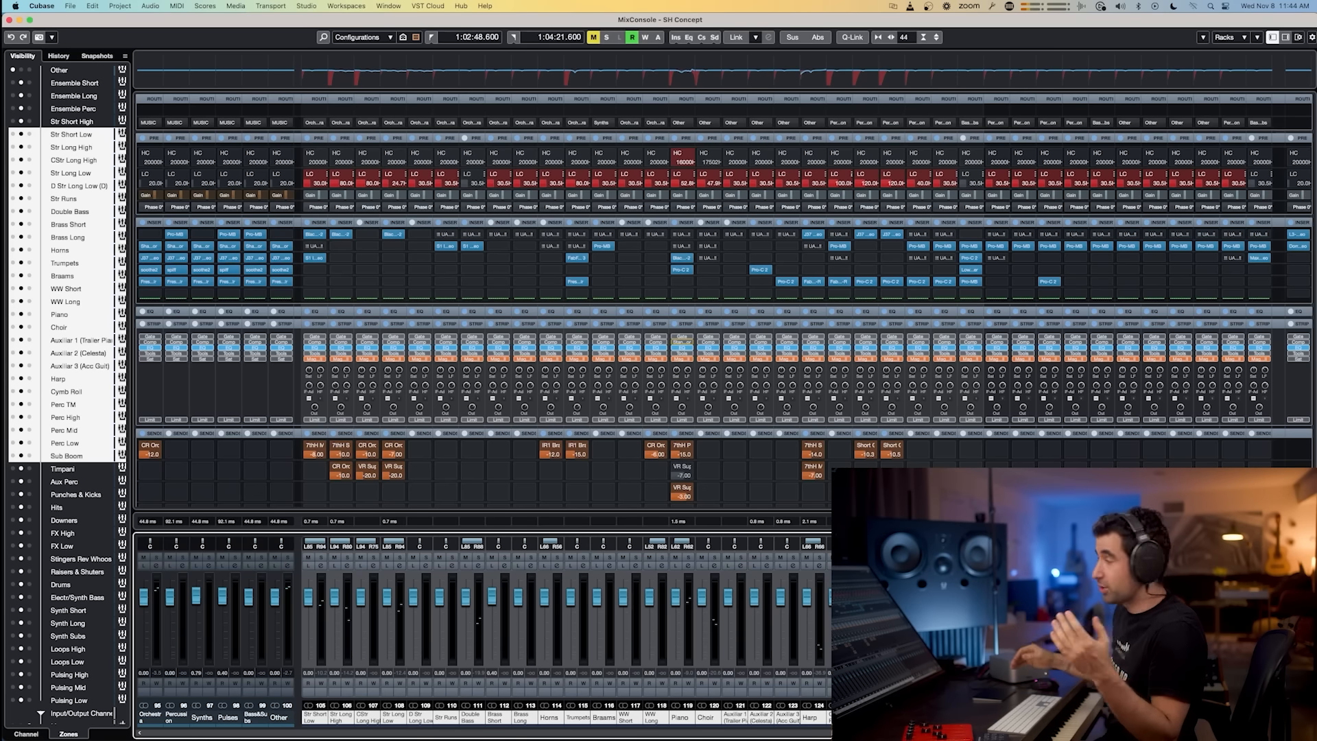
Step: Open the Pro-MB insert on the Perc Low group to inspect it, then close it
click(946, 246)
drag(587, 77, 569, 98)
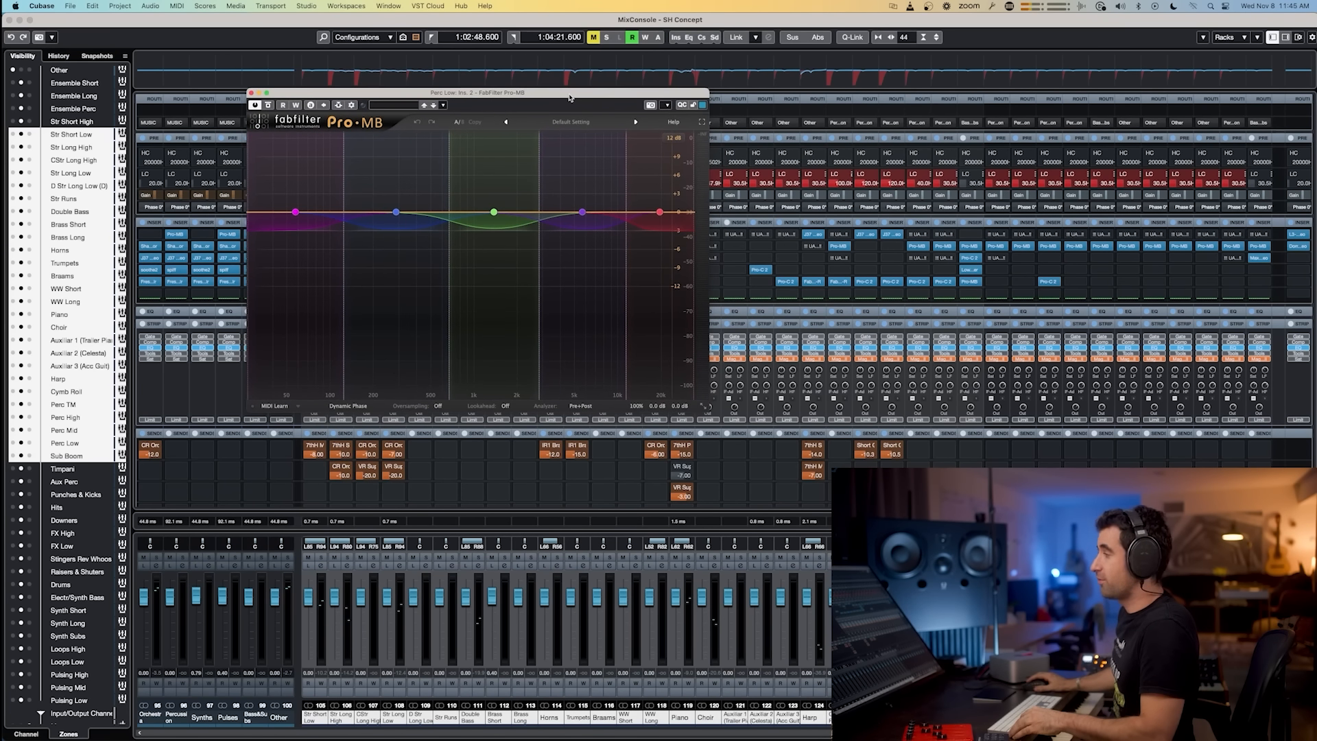
click(251, 92)
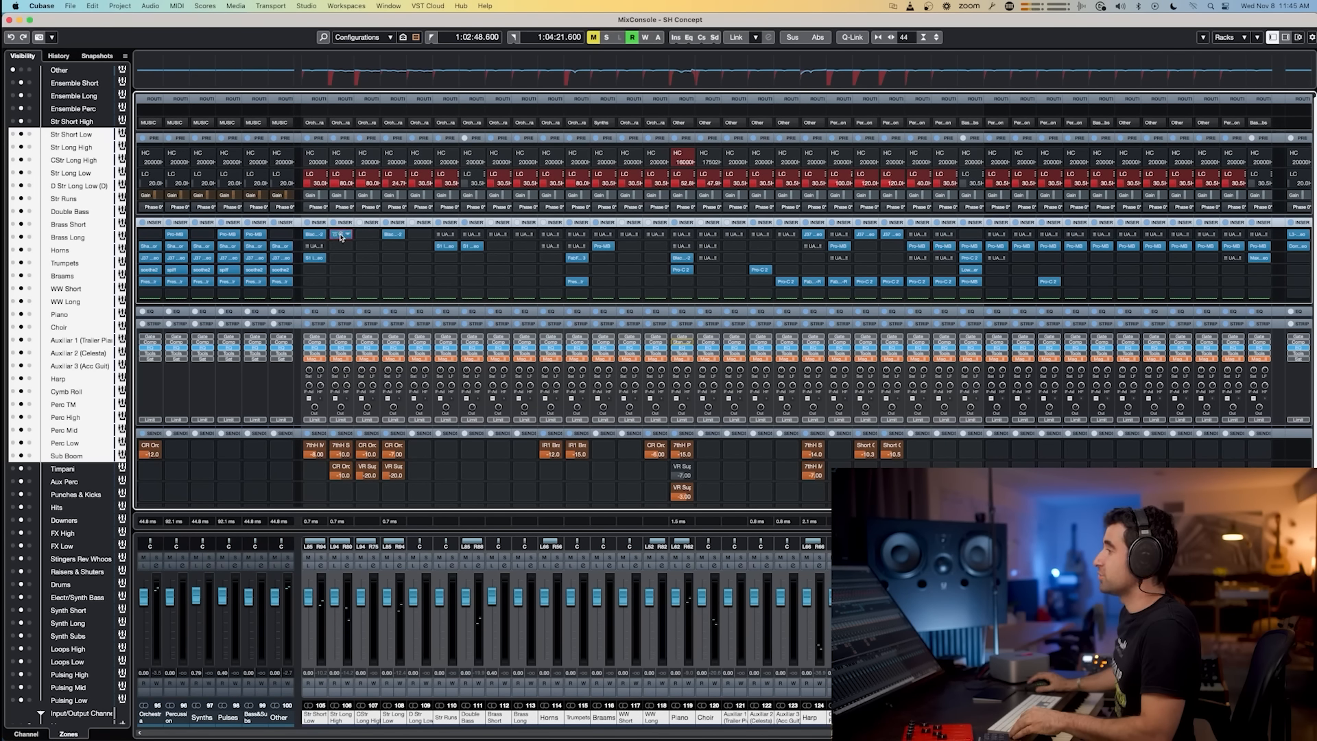
Step: Open the Black Box HG-2 insert on the Str Long High group to inspect it, then close it
click(341, 235)
drag(439, 250, 385, 276)
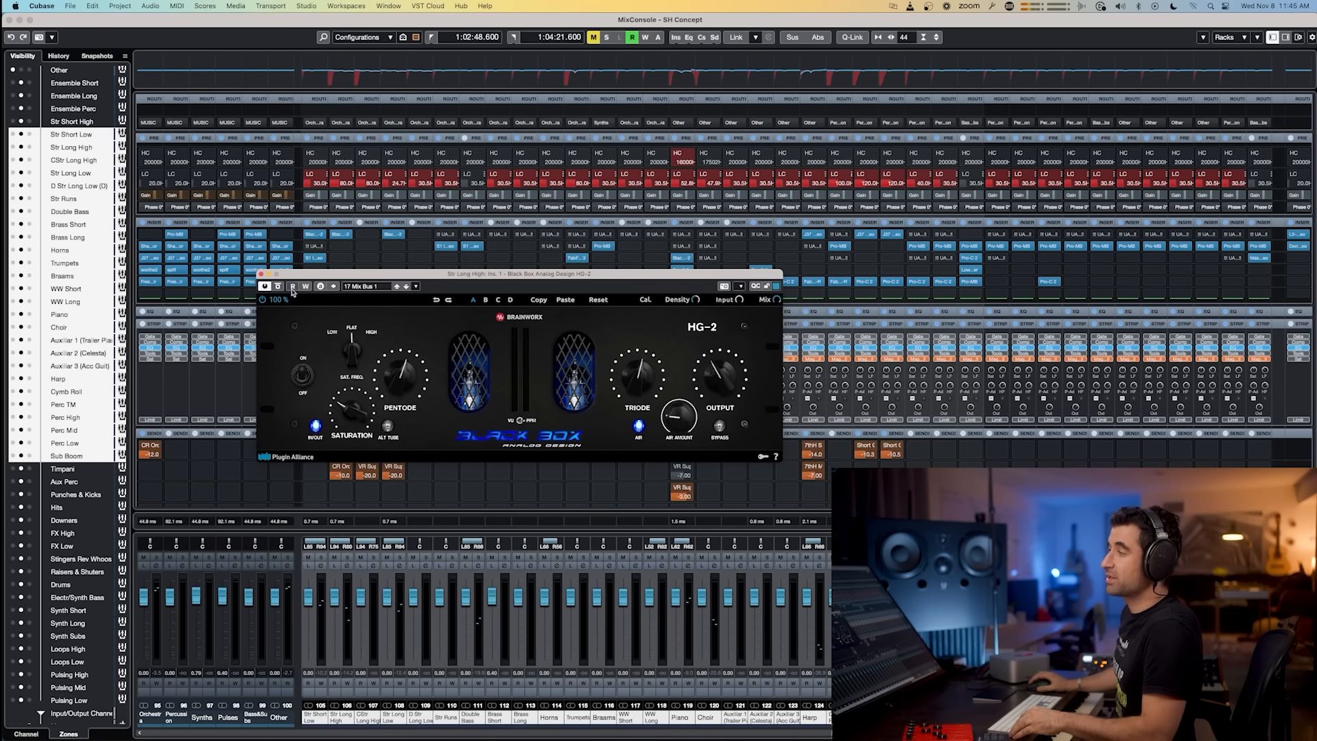
click(261, 274)
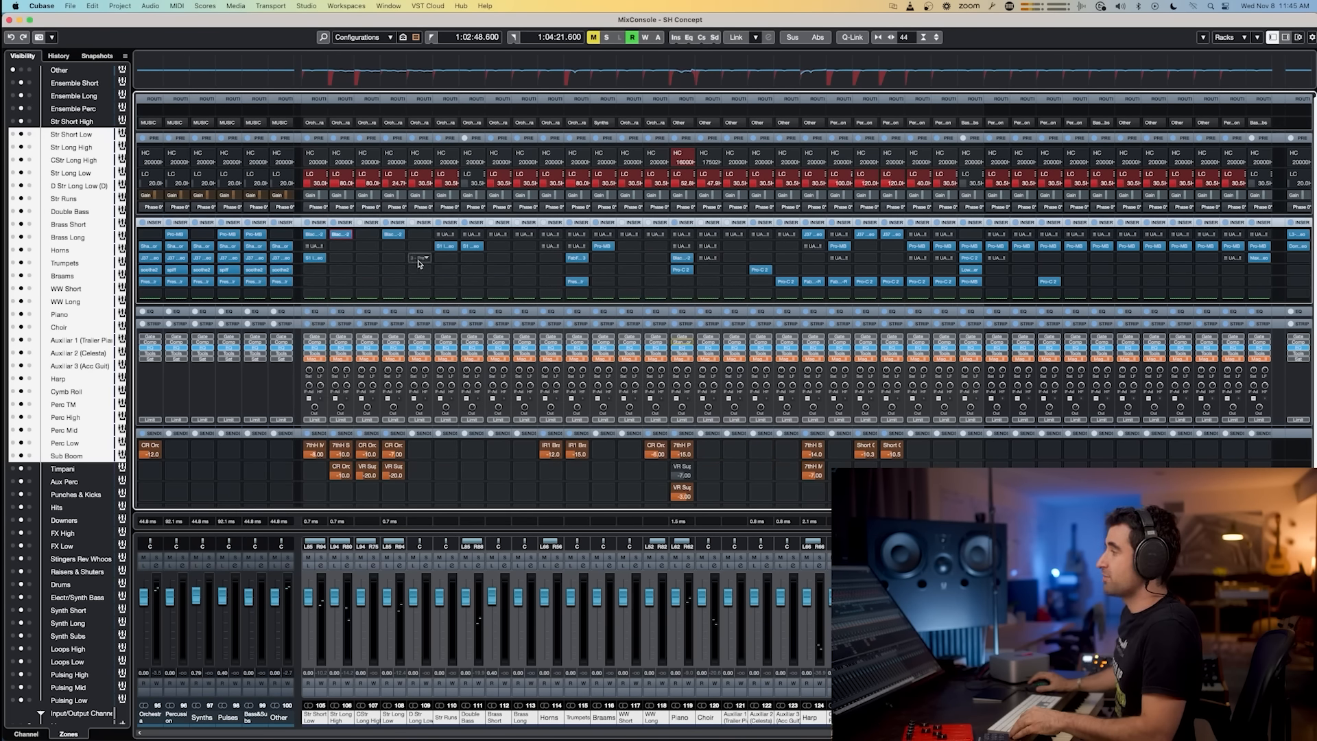
Step: Inspect the S1 Stereo Imager insert on Str Runs and the J37 insert on Harp, closing each
click(445, 245)
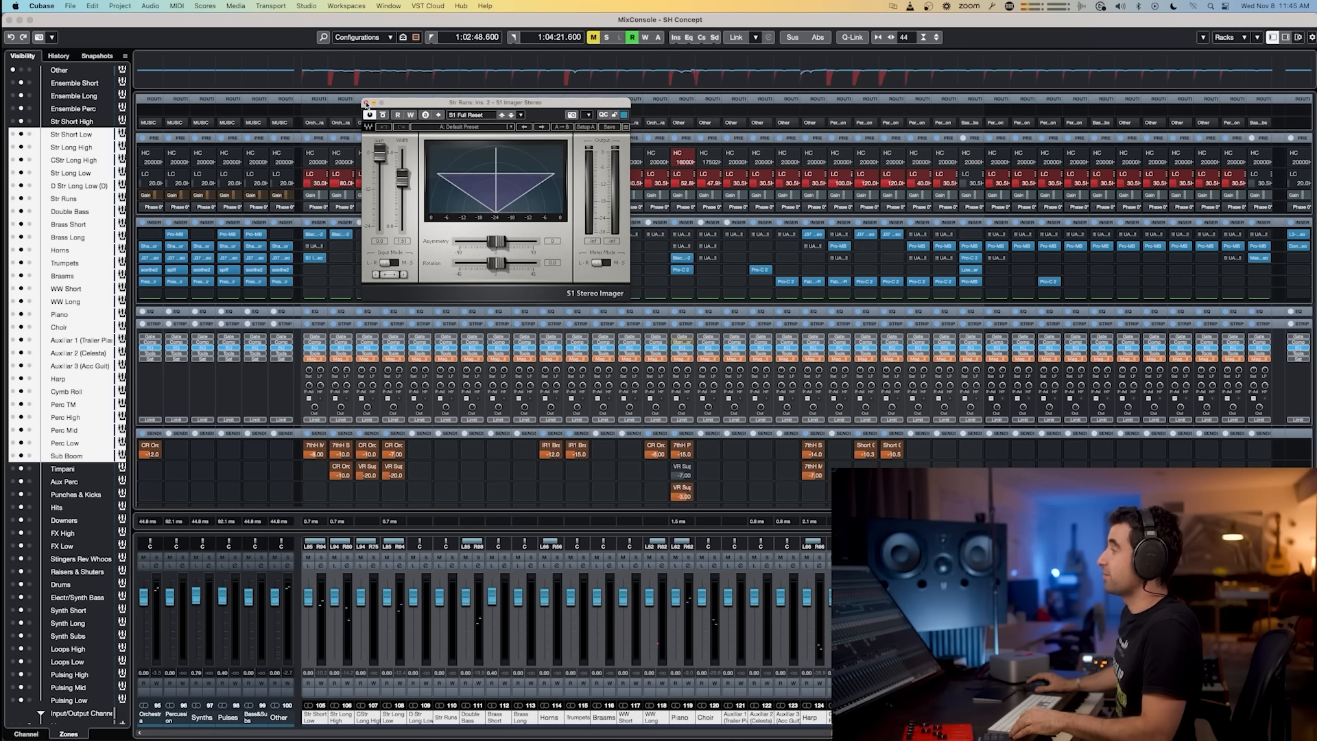
click(366, 103)
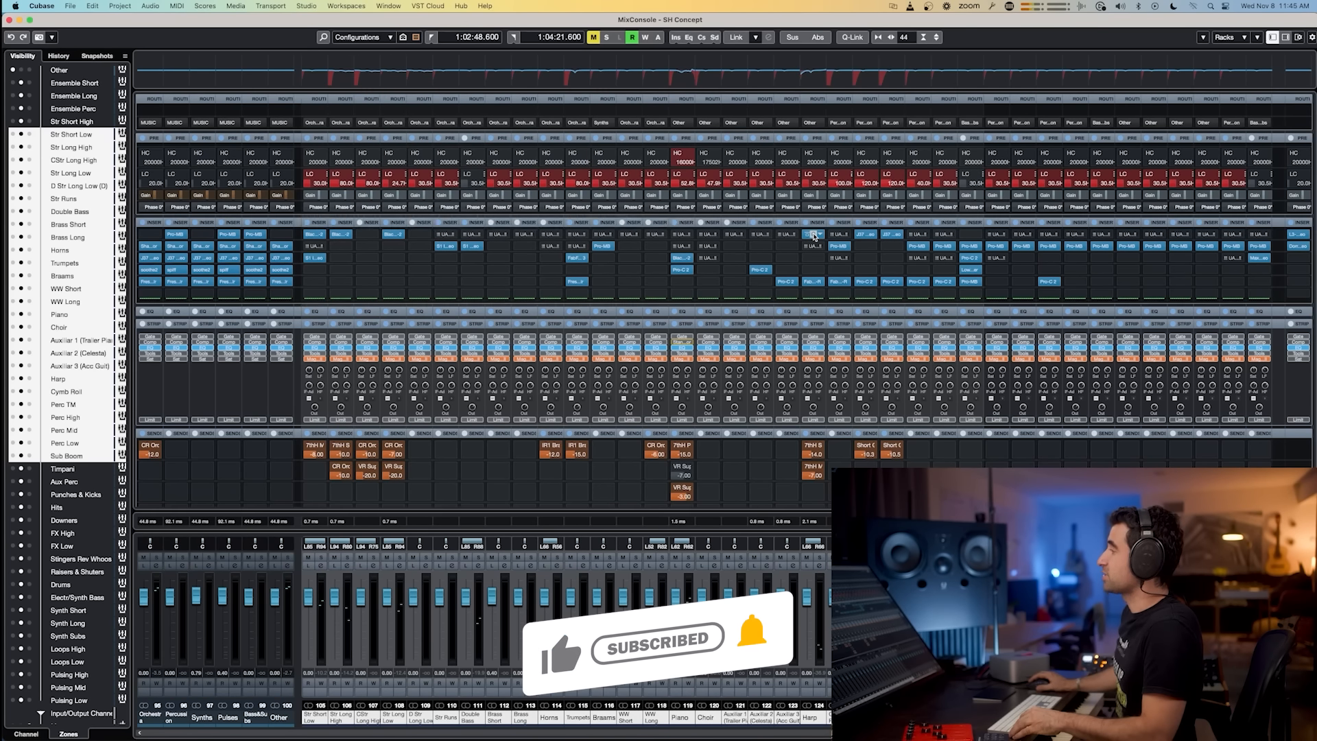
click(813, 235)
drag(515, 71, 446, 90)
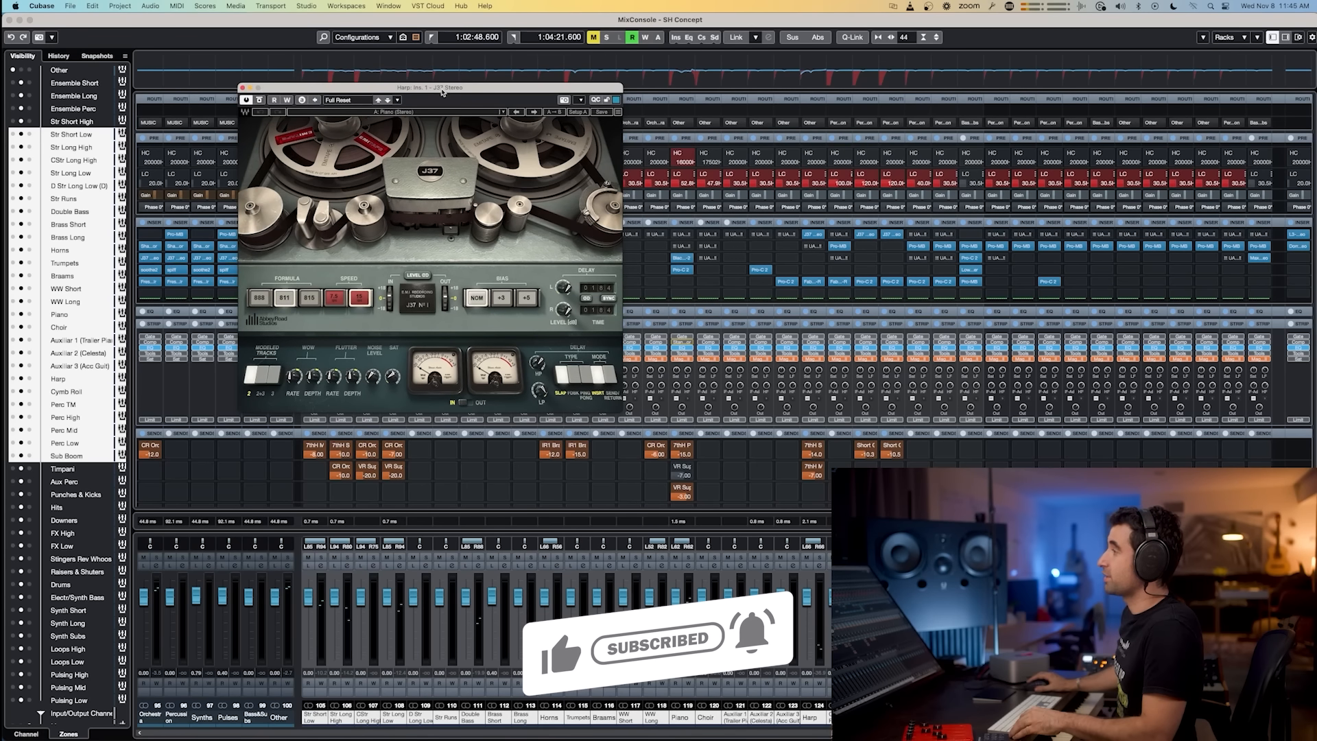
click(242, 89)
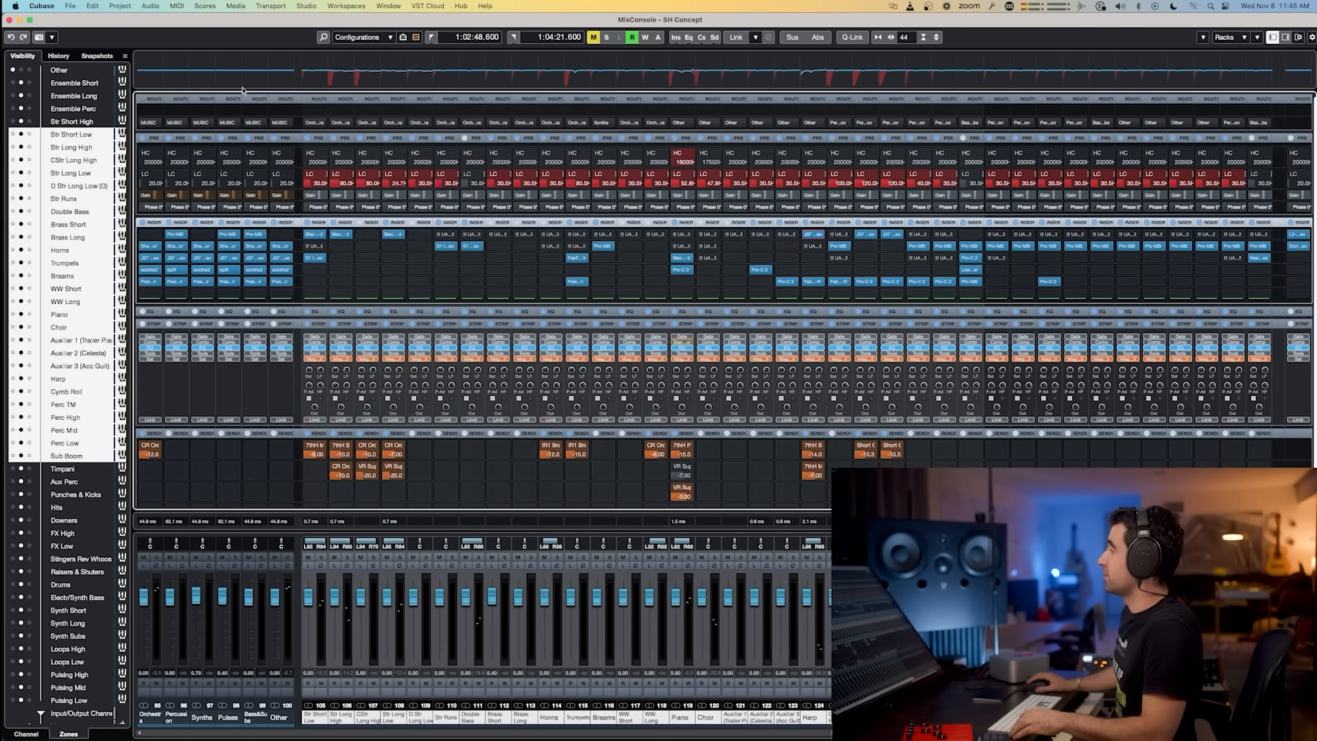
Step: Inspect the Pro-Q 3 insert on the Trumpets group, close it, and return to the mixer
click(576, 258)
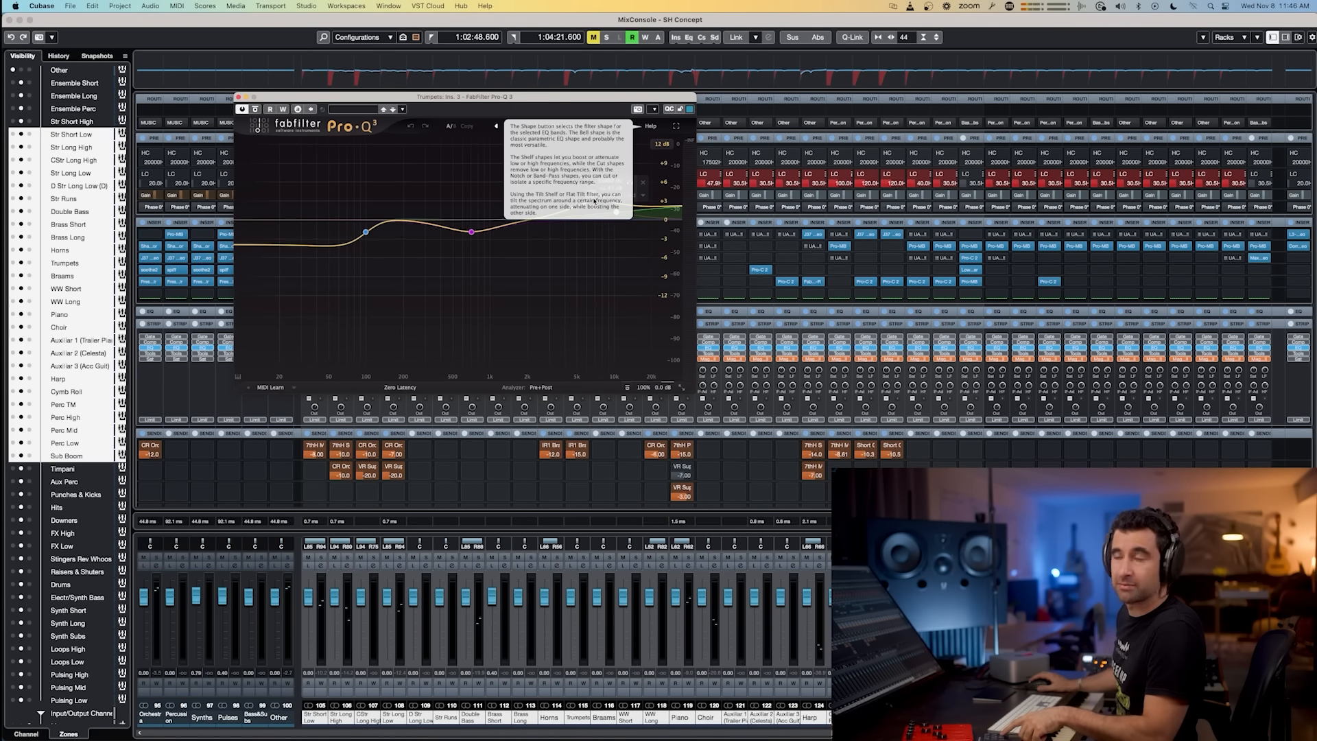
click(239, 97)
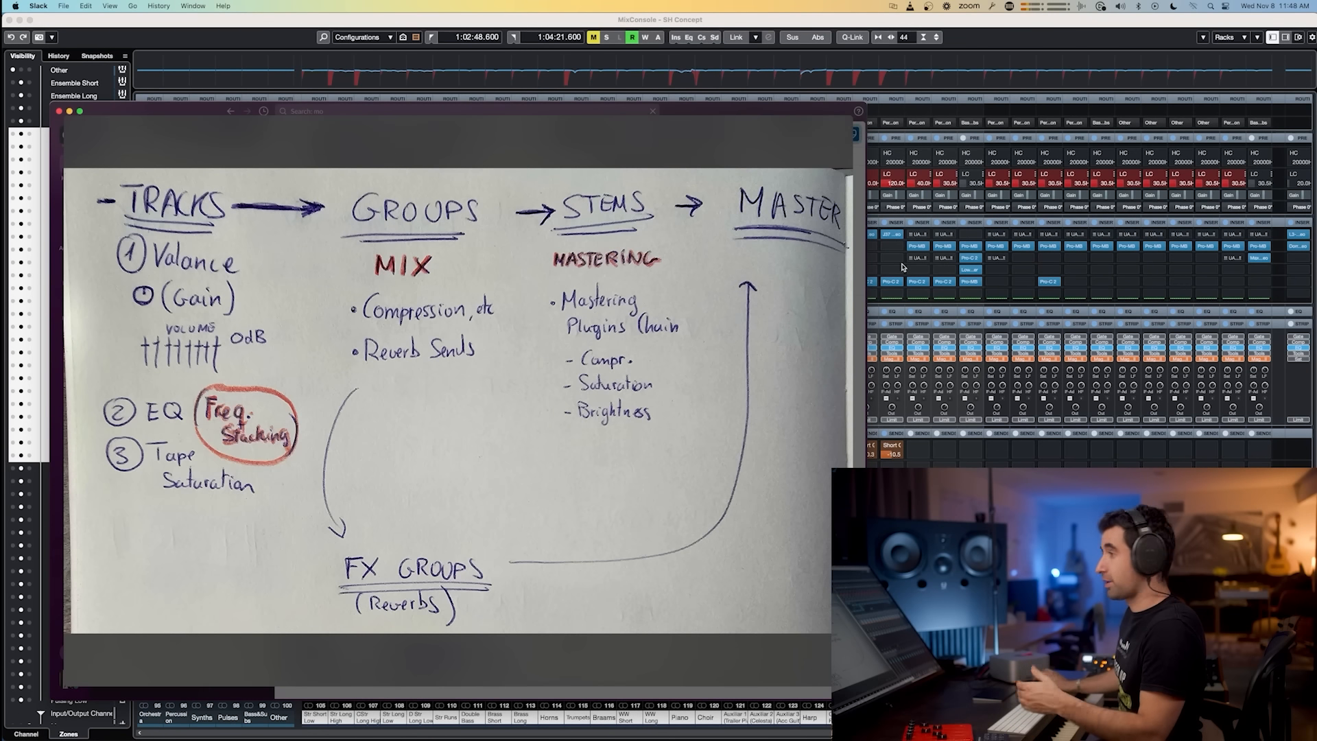
click(943, 461)
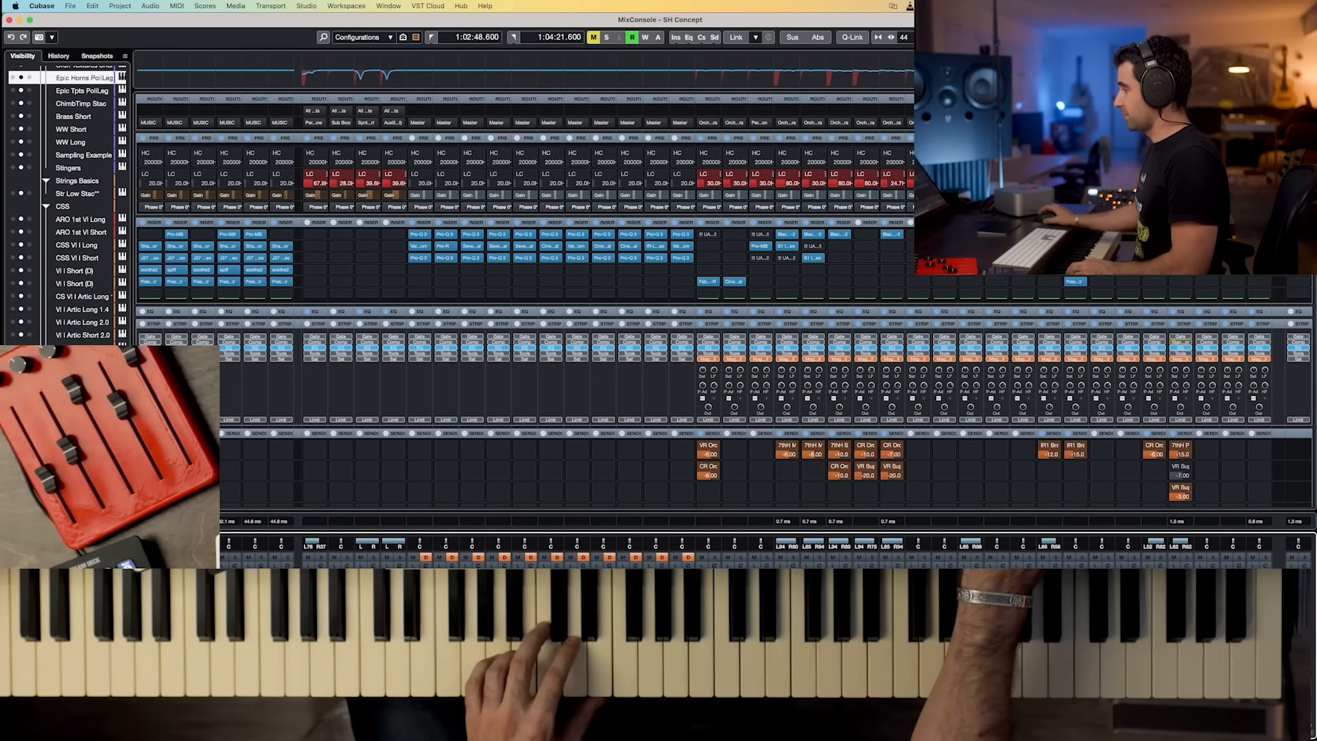
Step: Inspect the insert plugins on the FX reverb channels, including Seventh Heaven and Cinematic Rooms, closing each
click(657, 248)
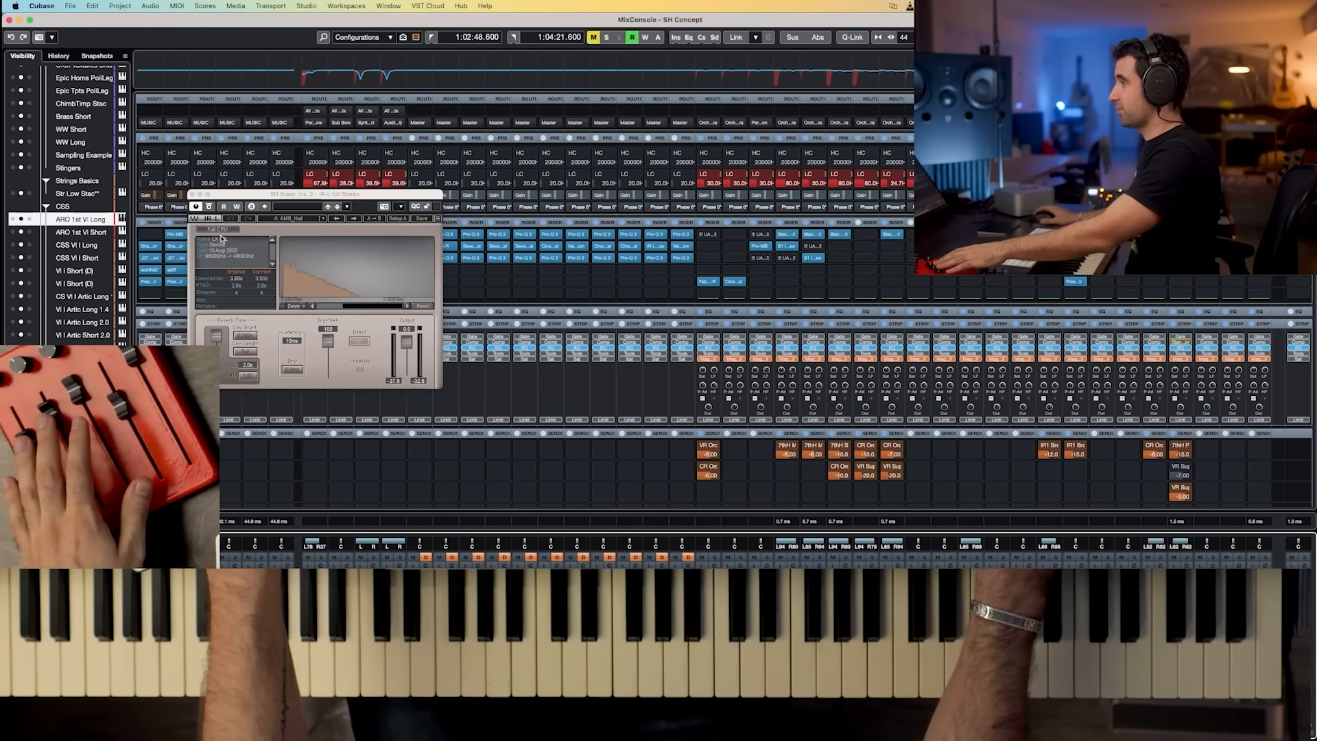
click(192, 195)
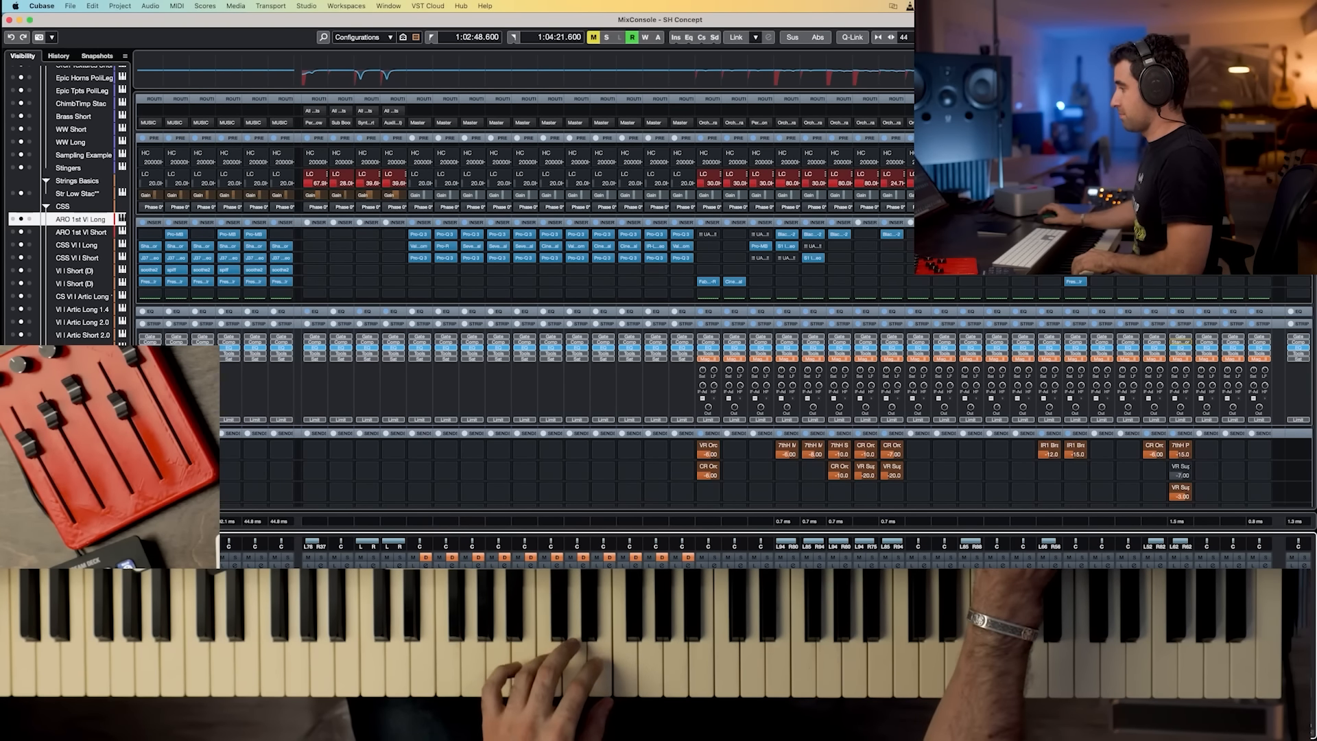
click(526, 246)
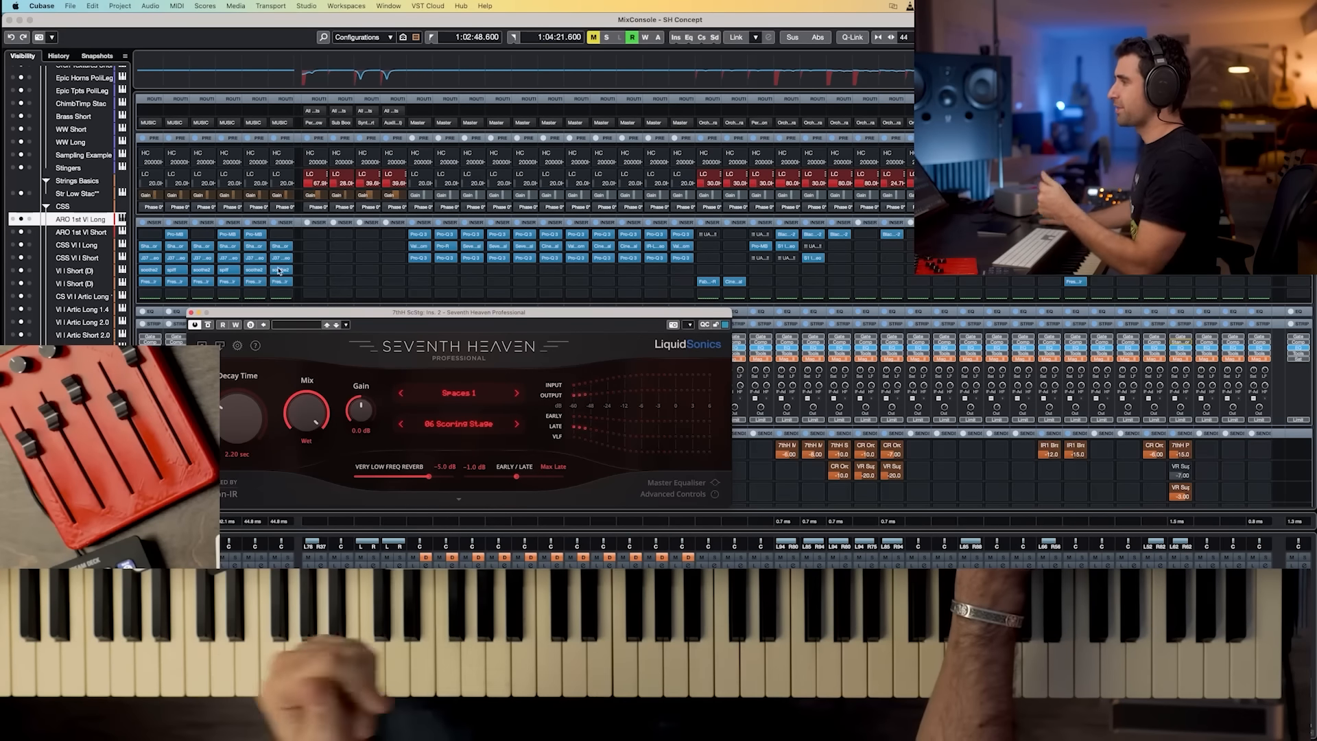
click(191, 312)
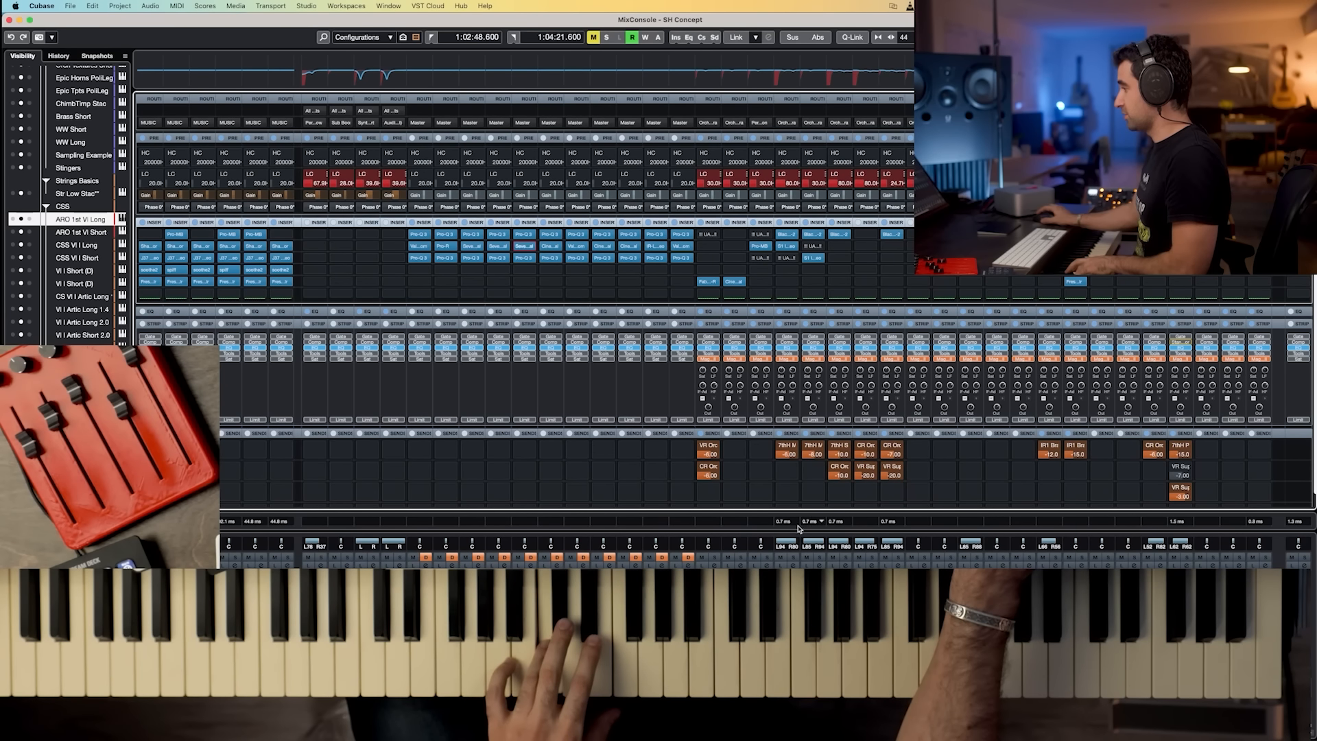
click(553, 247)
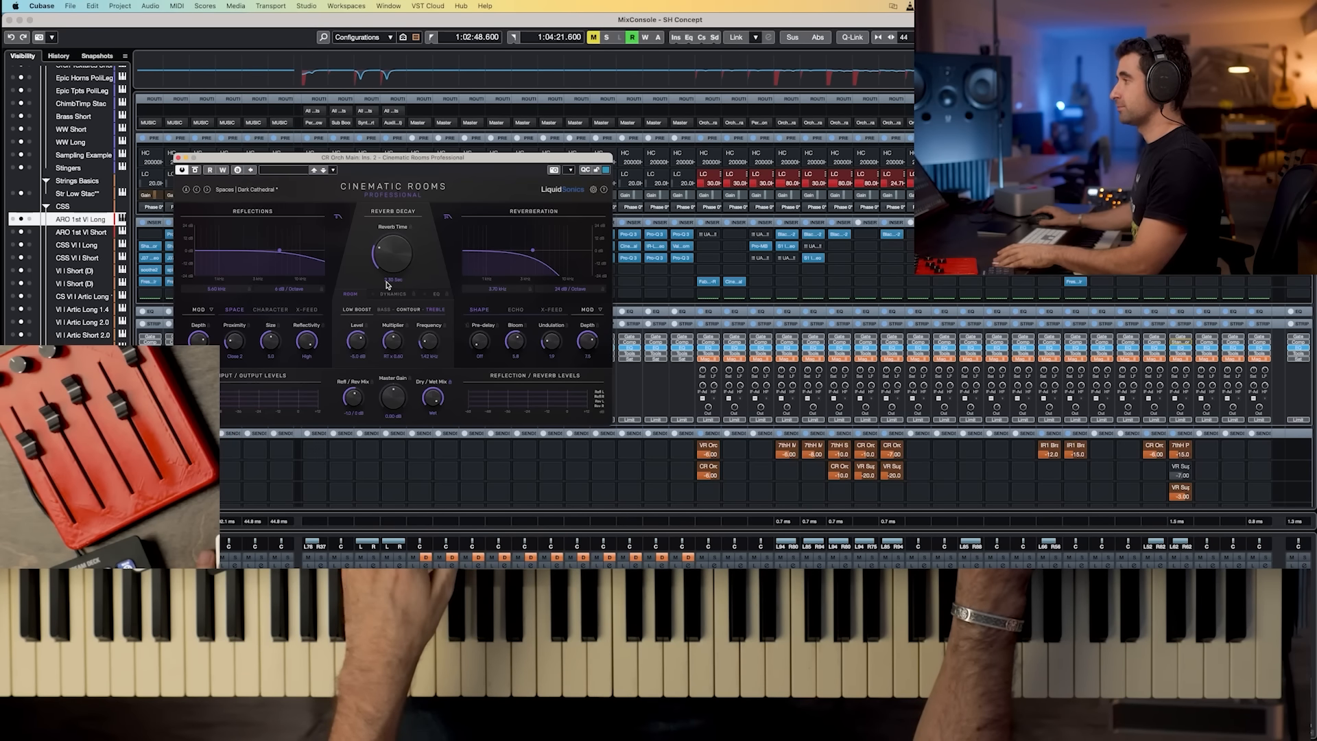
key(super+w)
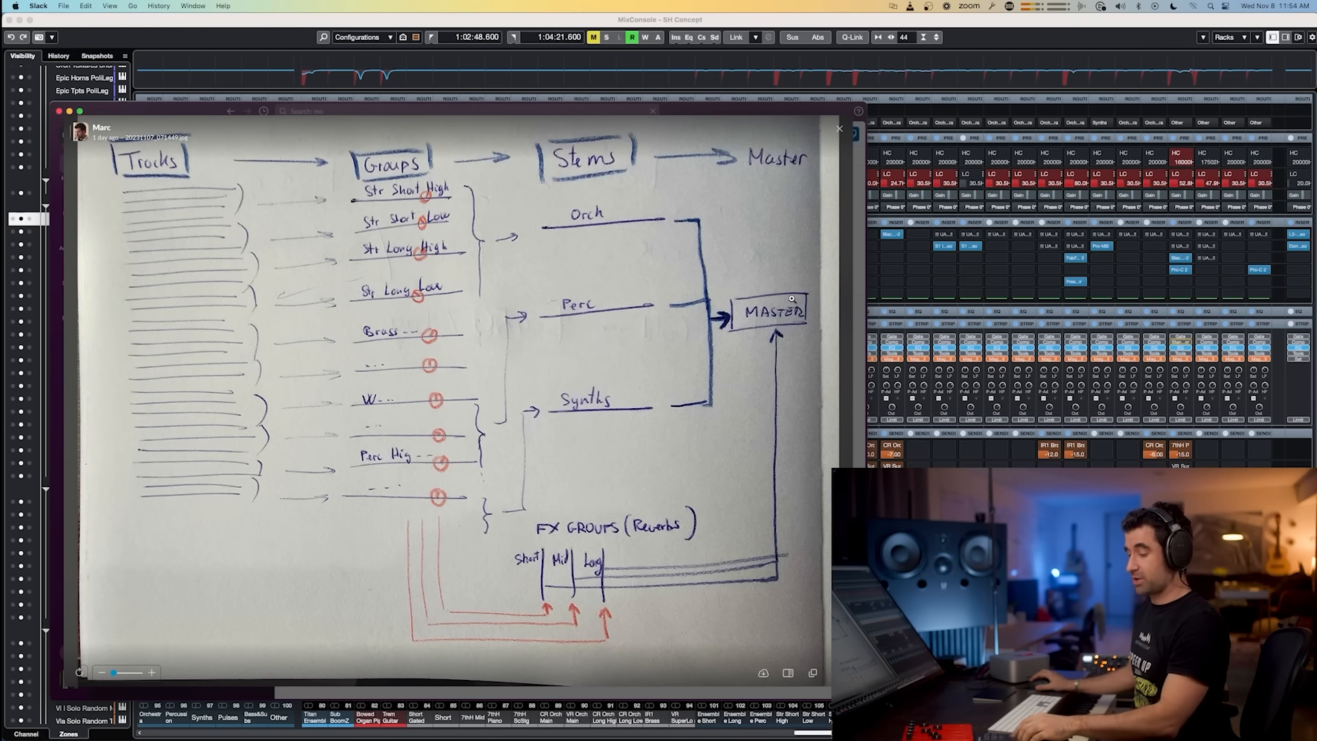
Step: Open Export Audio Mixdown and set its Effects option to + Master/Groups/Sends (CSPM)
key(super+Tab)
key(super+e)
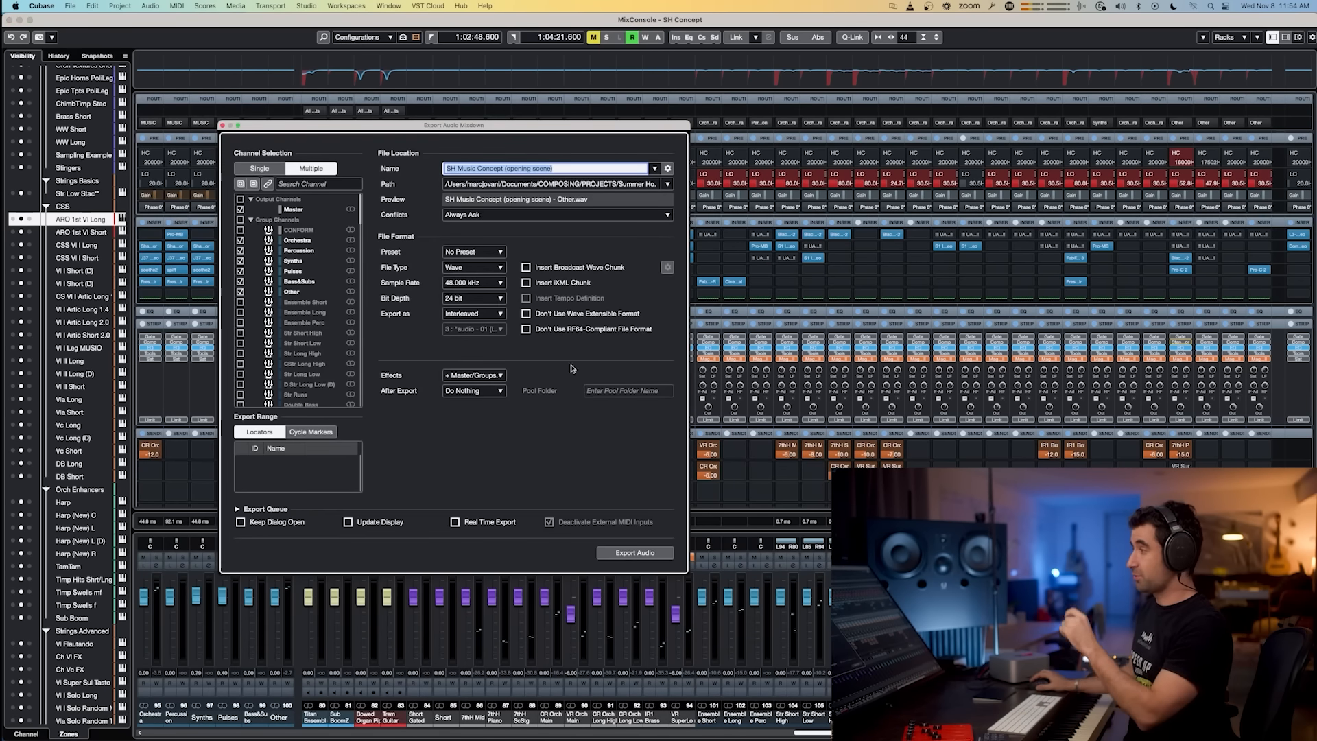
click(469, 378)
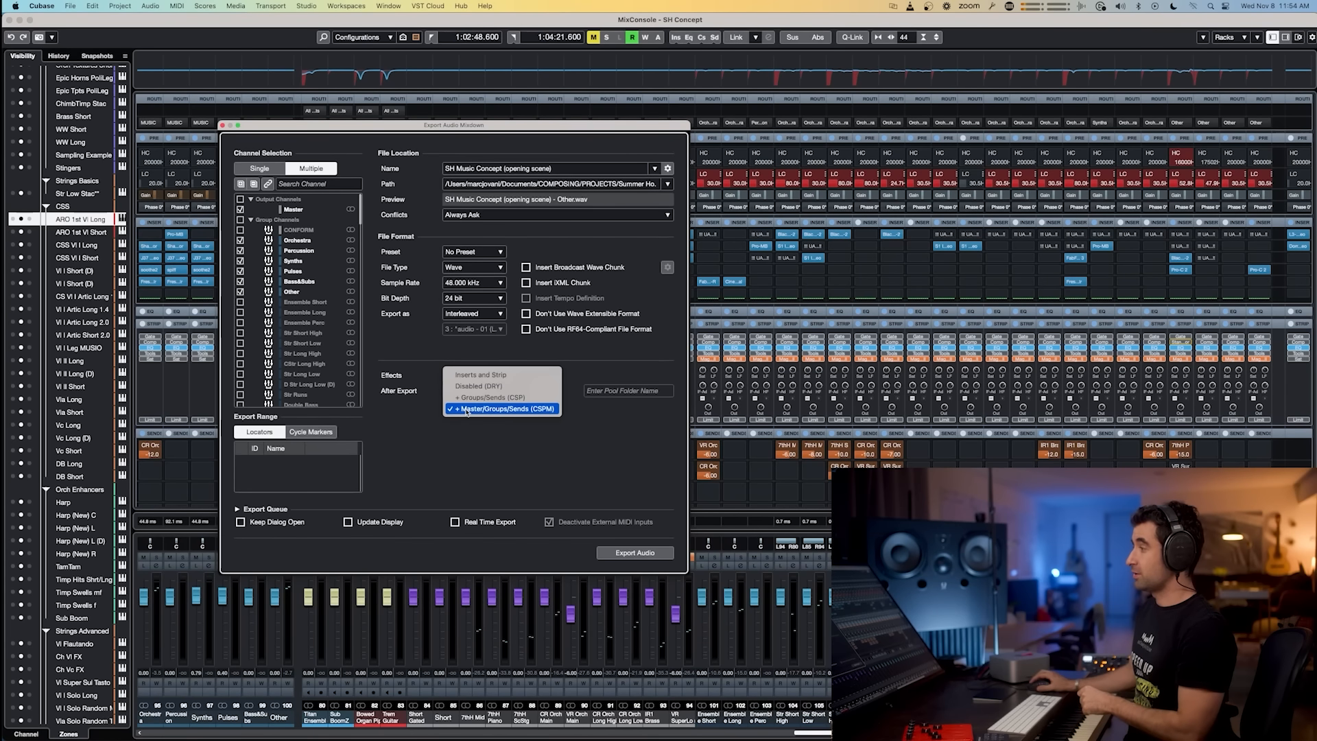
click(469, 410)
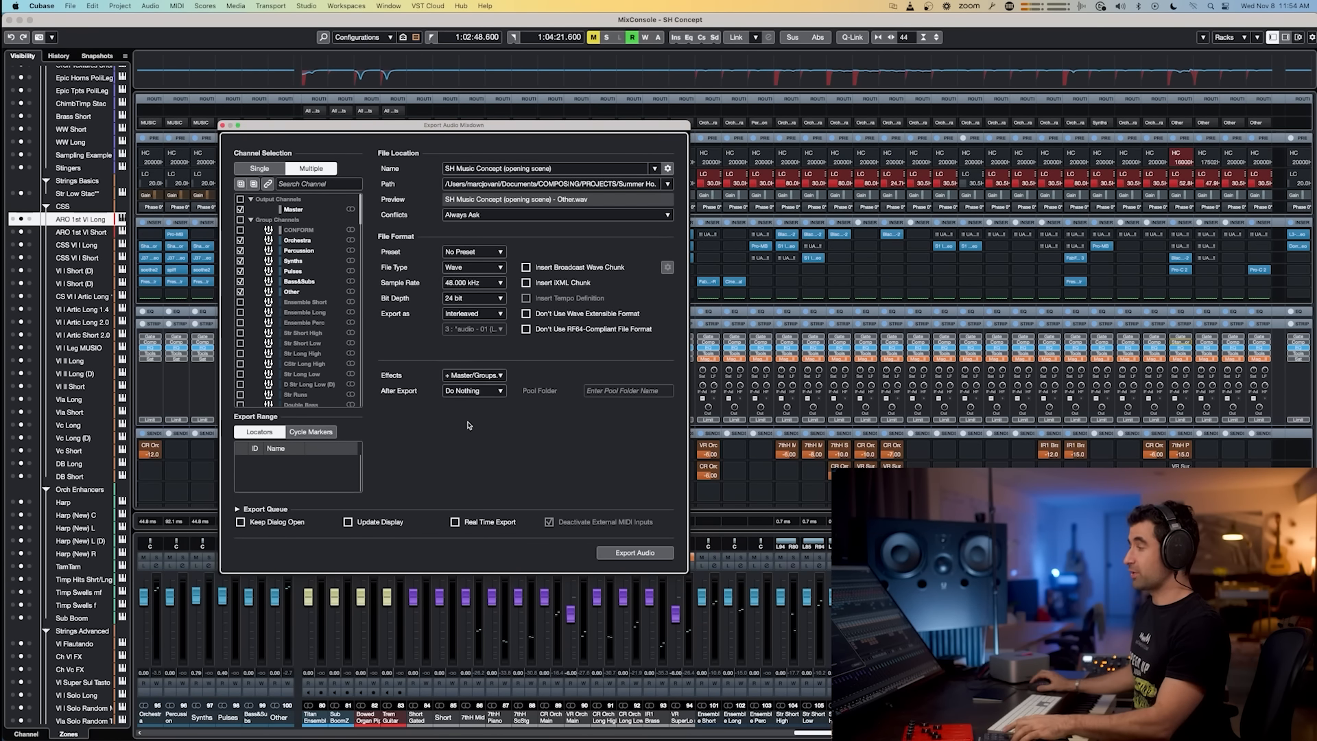
Step: Switch to Slack to view the previous whiteboard image, then return to the mixer
key(super+Tab)
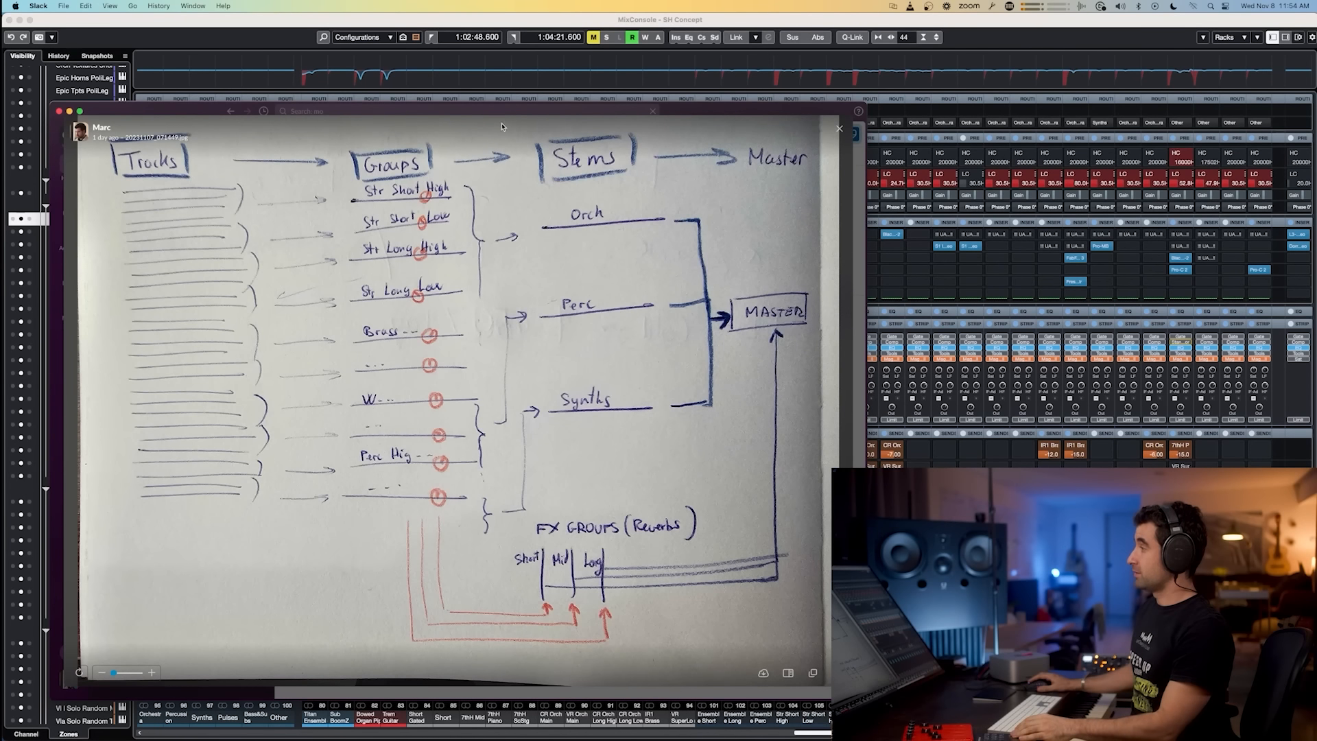
key(Left)
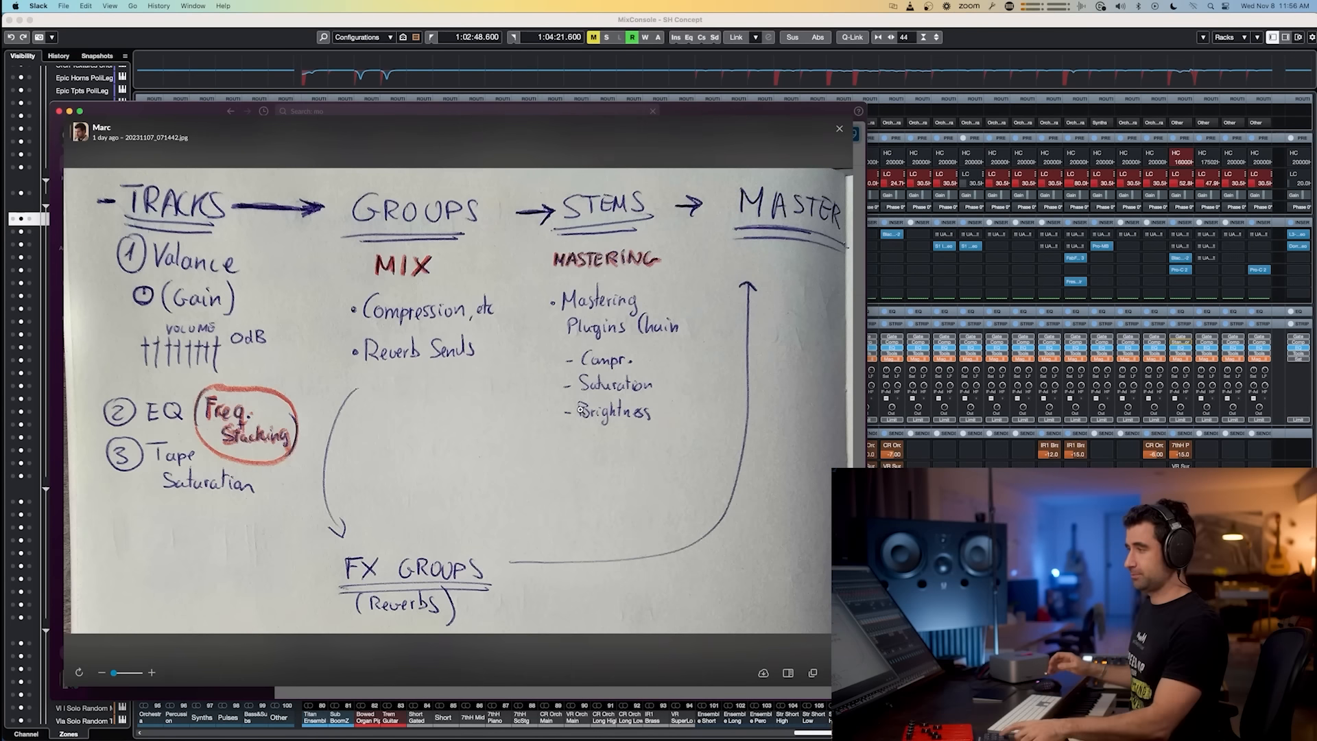
click(761, 733)
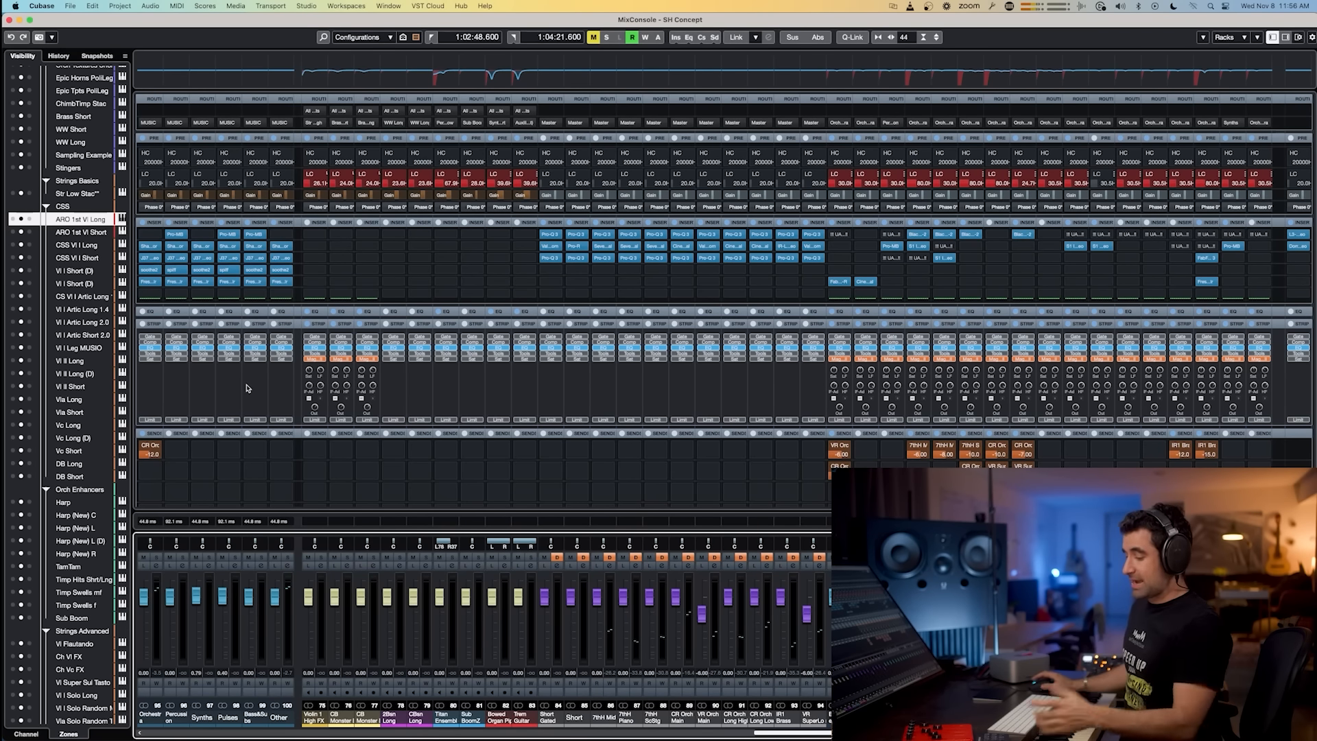
key(super+Tab)
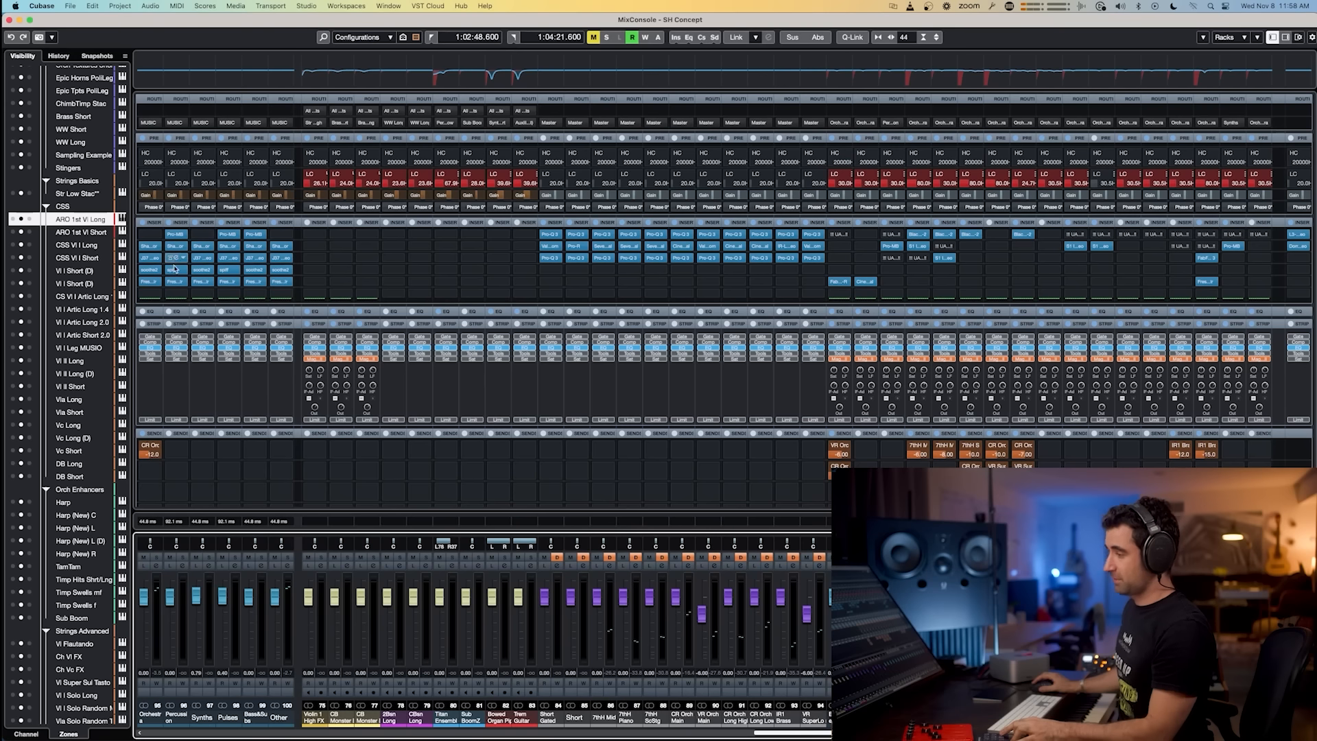
Step: Inspect the Pro-MB and Shadow Hills Mastering Compressor inserts on the Percussion stem channel
click(177, 237)
click(177, 237)
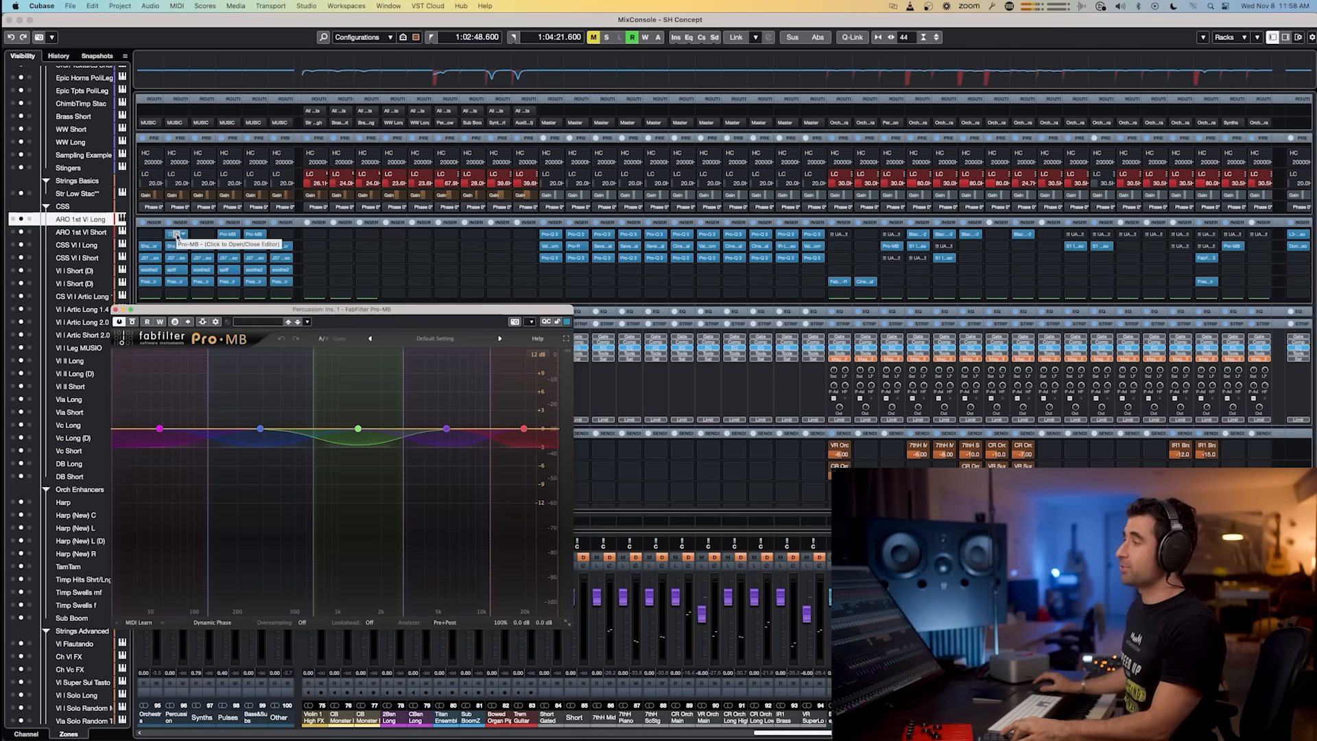
click(116, 310)
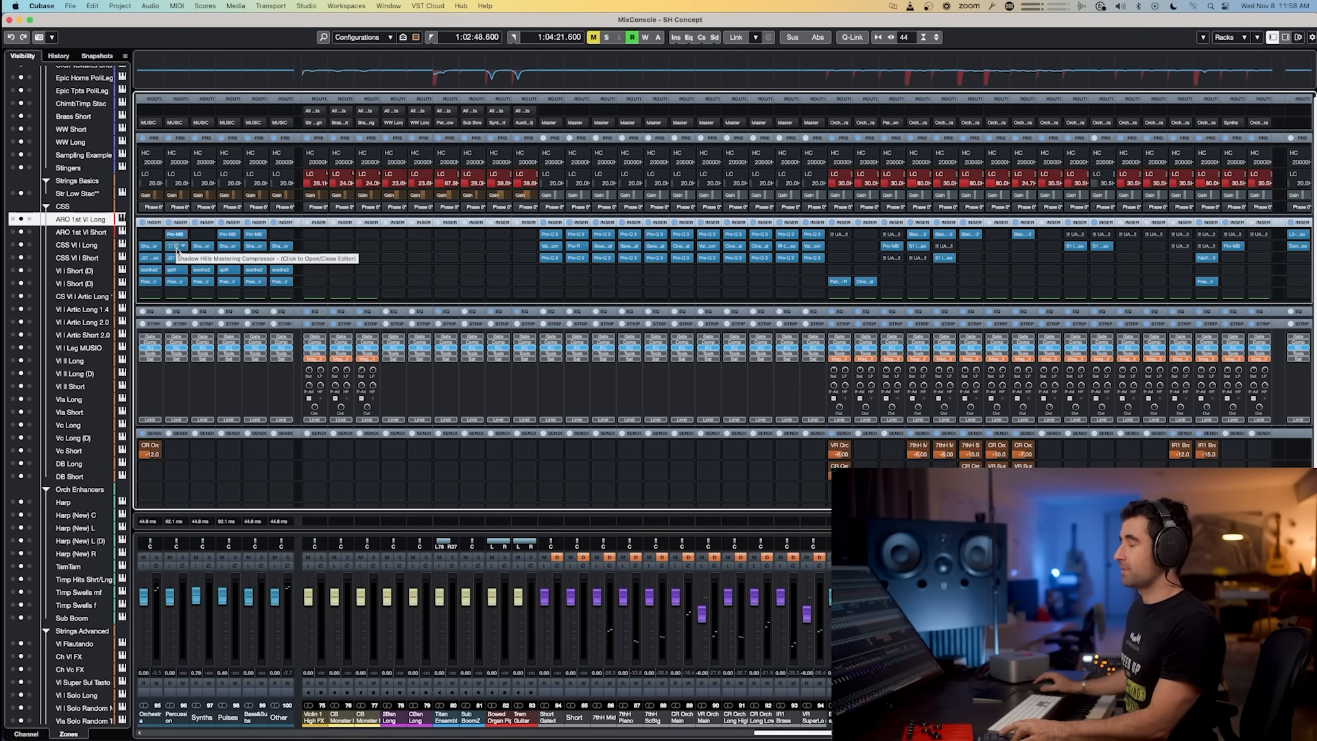
click(176, 248)
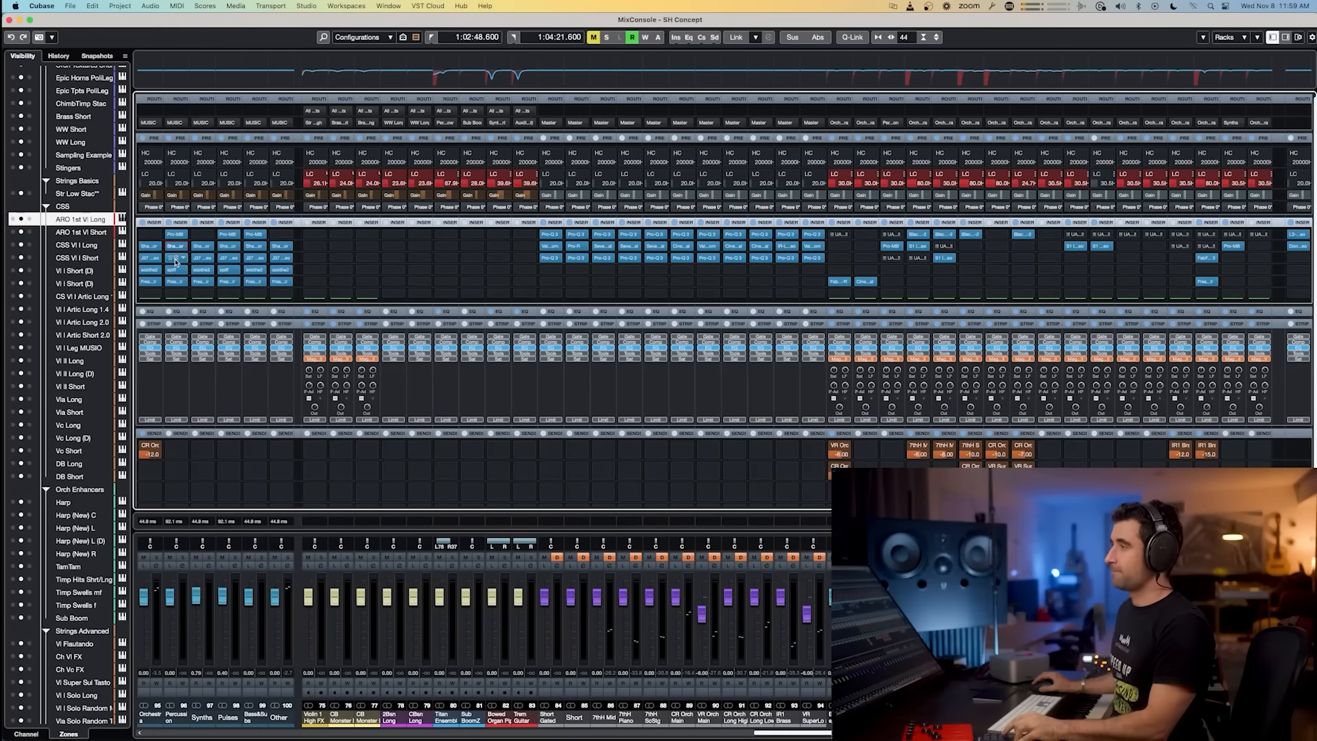
Step: Inspect the J37 tape insert on the Percussion stem, close it, and open its Fresh Air insert
click(177, 259)
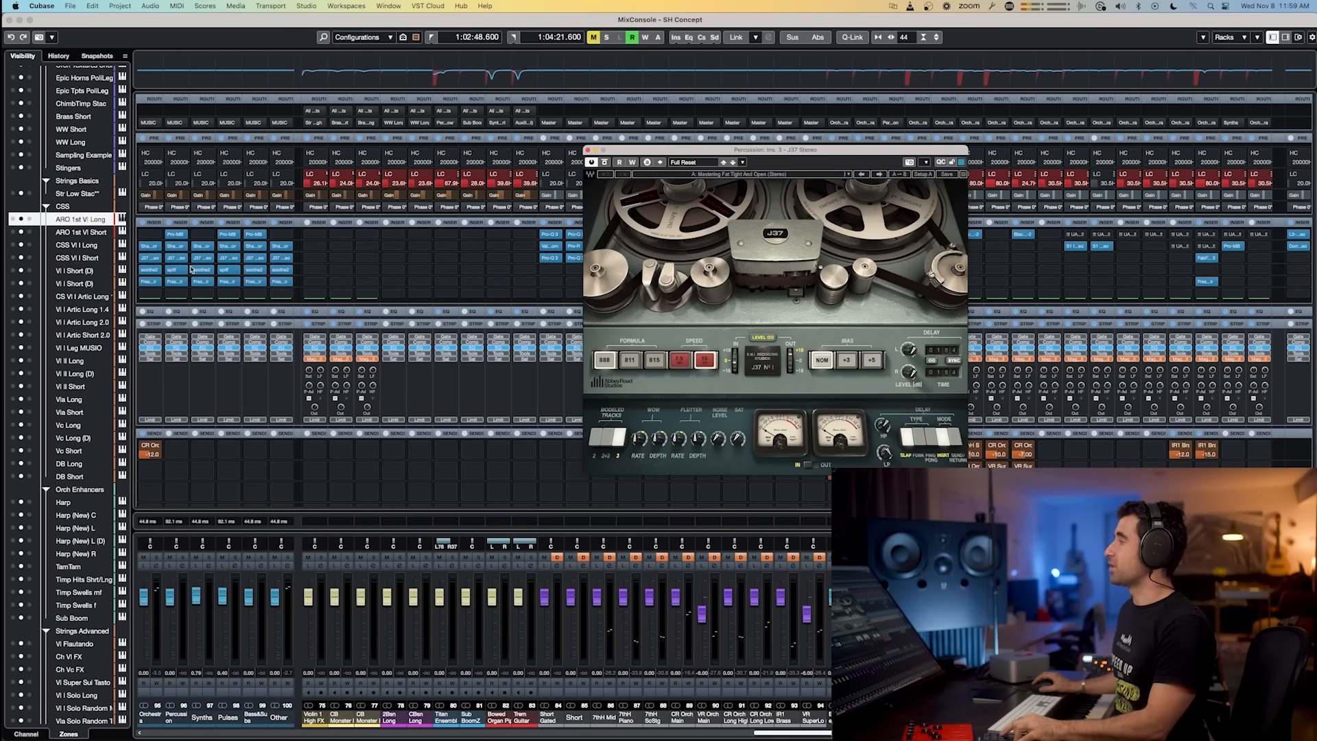
drag(710, 156, 483, 129)
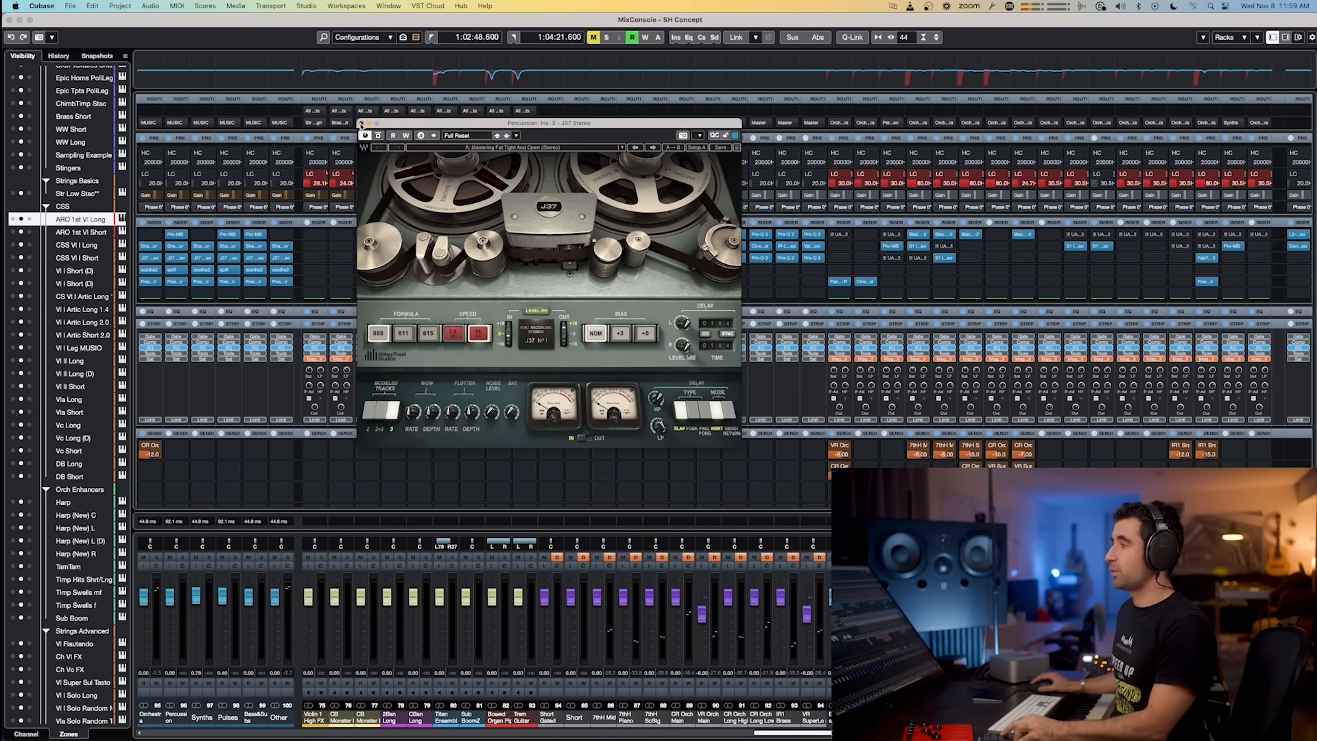
click(360, 123)
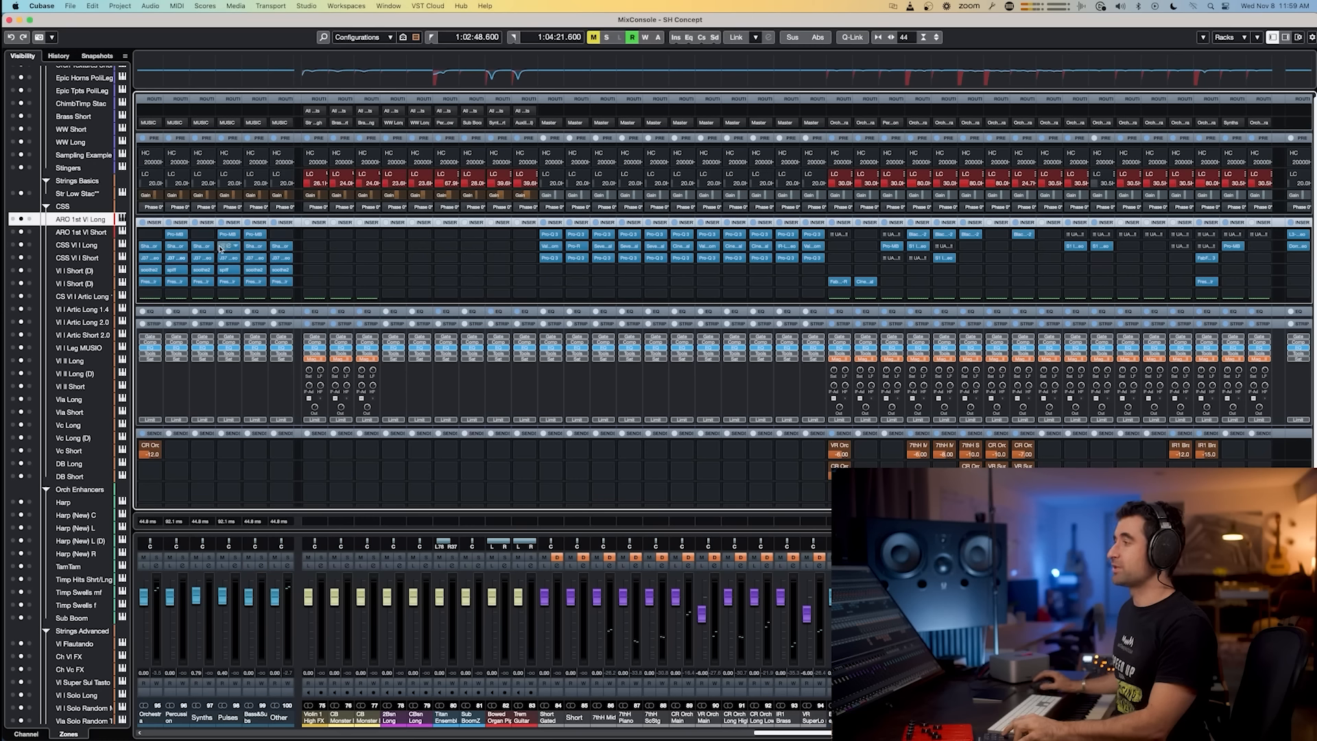
click(175, 283)
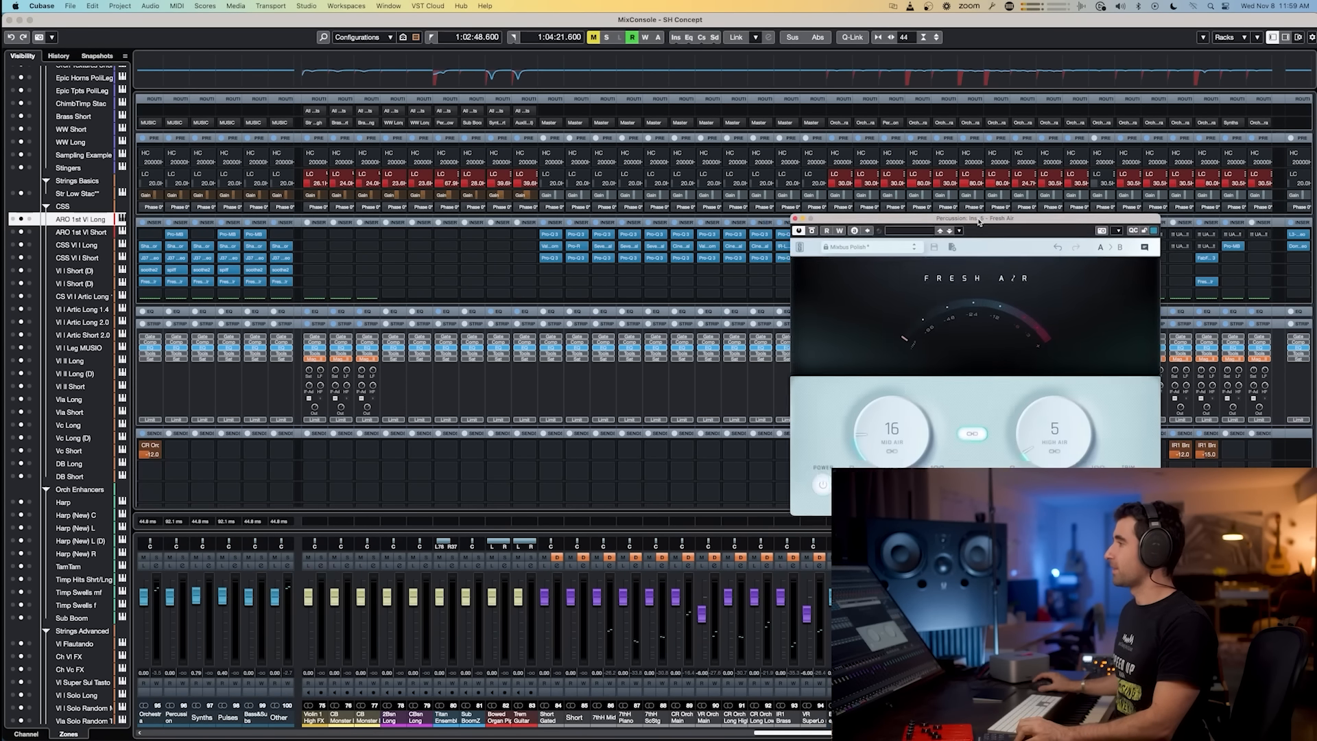
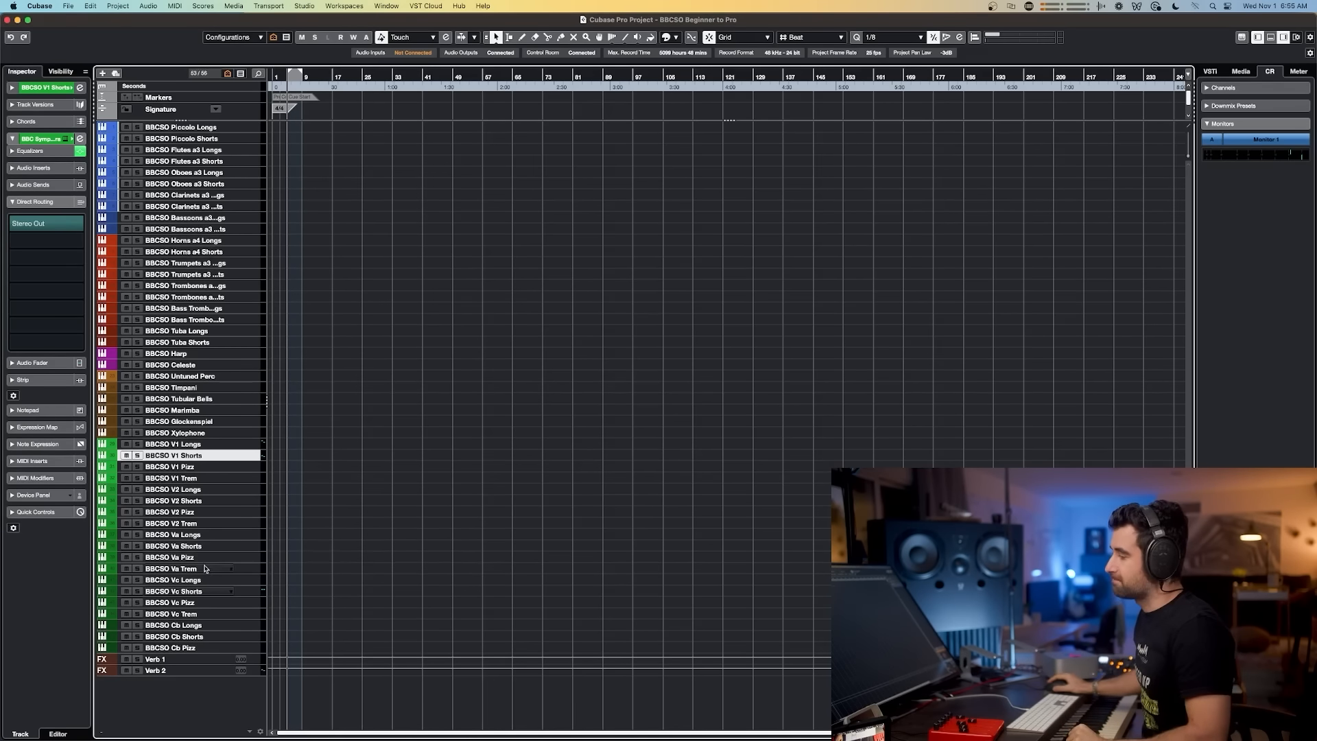
Step: Rename the BBCSO Vc Shorts track to BBCSO Vc Shorts** by appending two asterisks
double_click(206, 590)
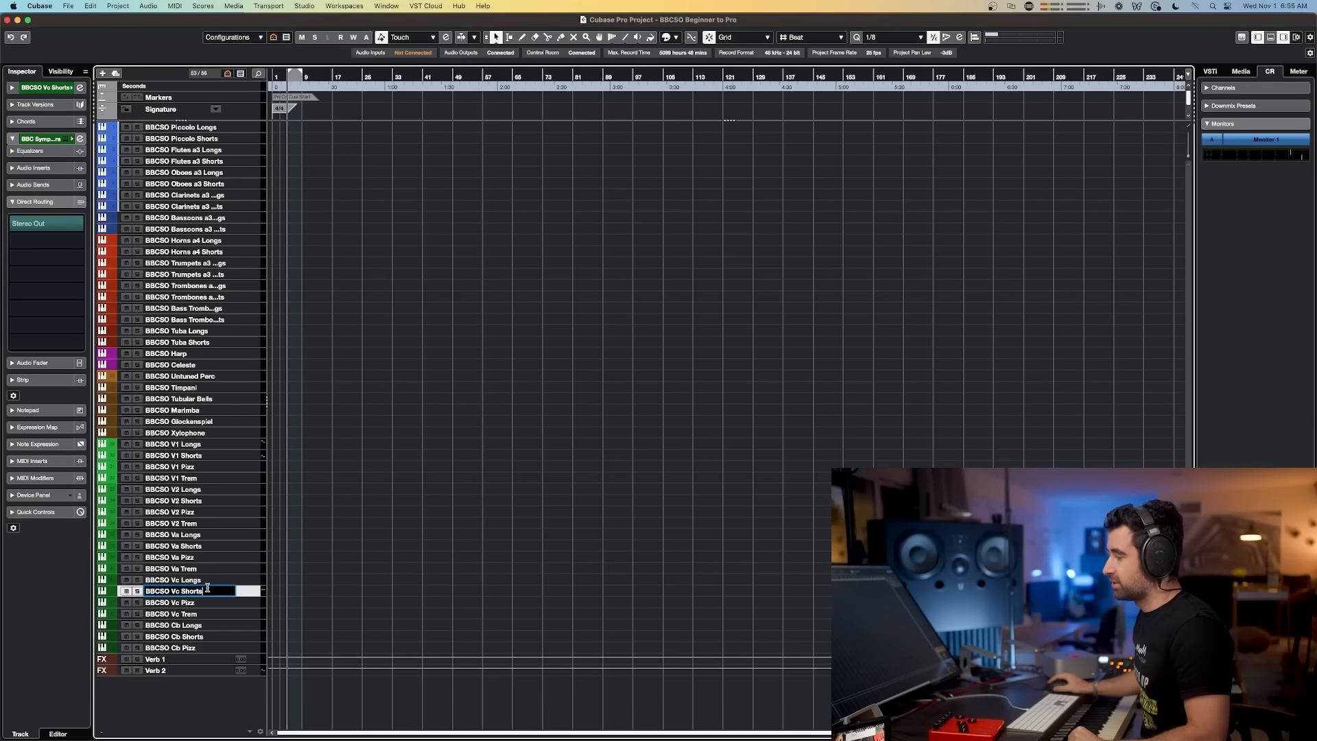
text(**)
key(Return)
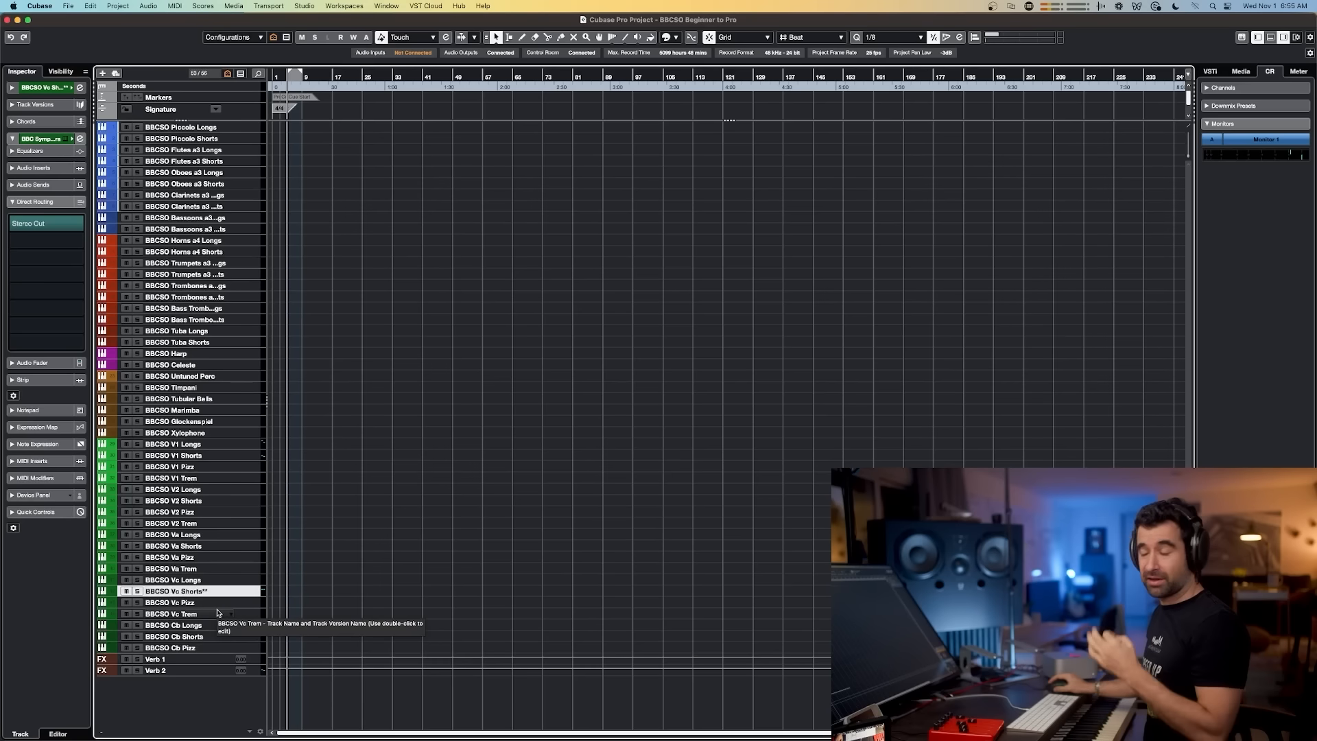
Step: Open the instrument editor of the BBCSO Vc Shorts** track
drag(401, 75, 333, 100)
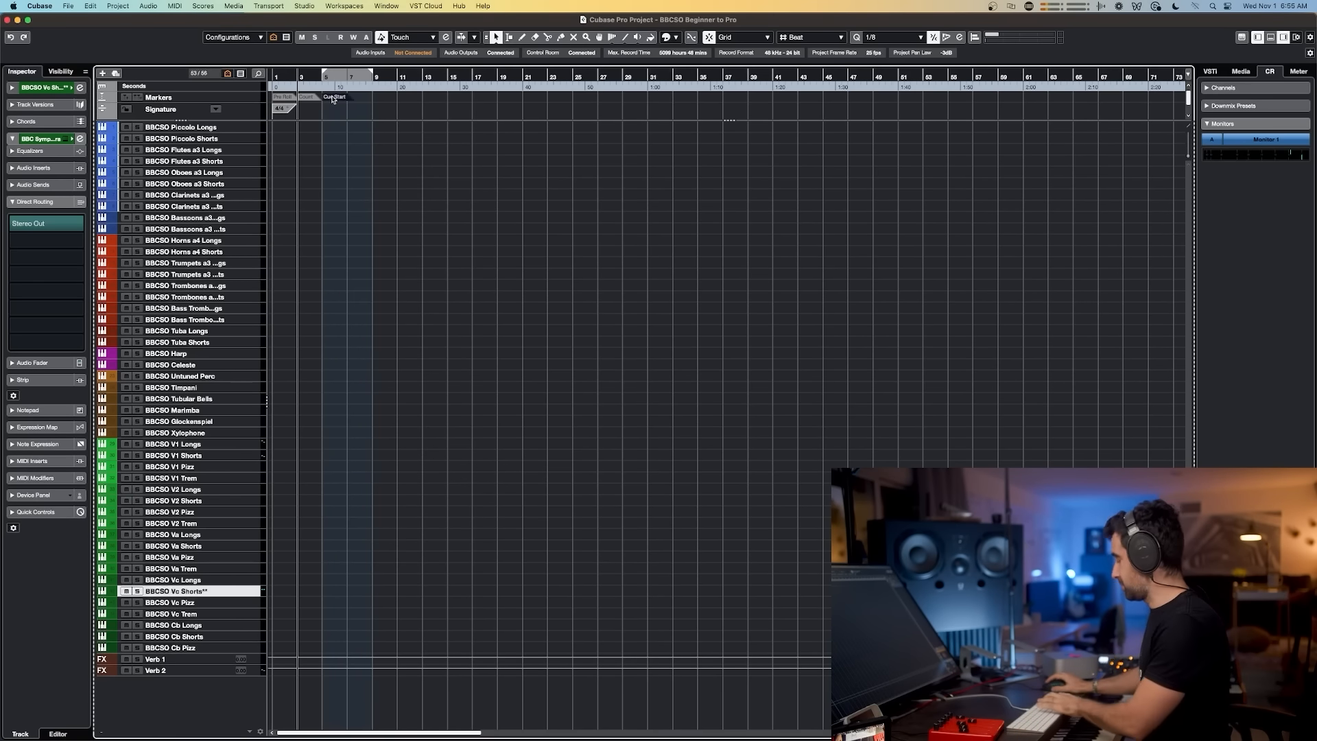
drag(301, 72, 305, 77)
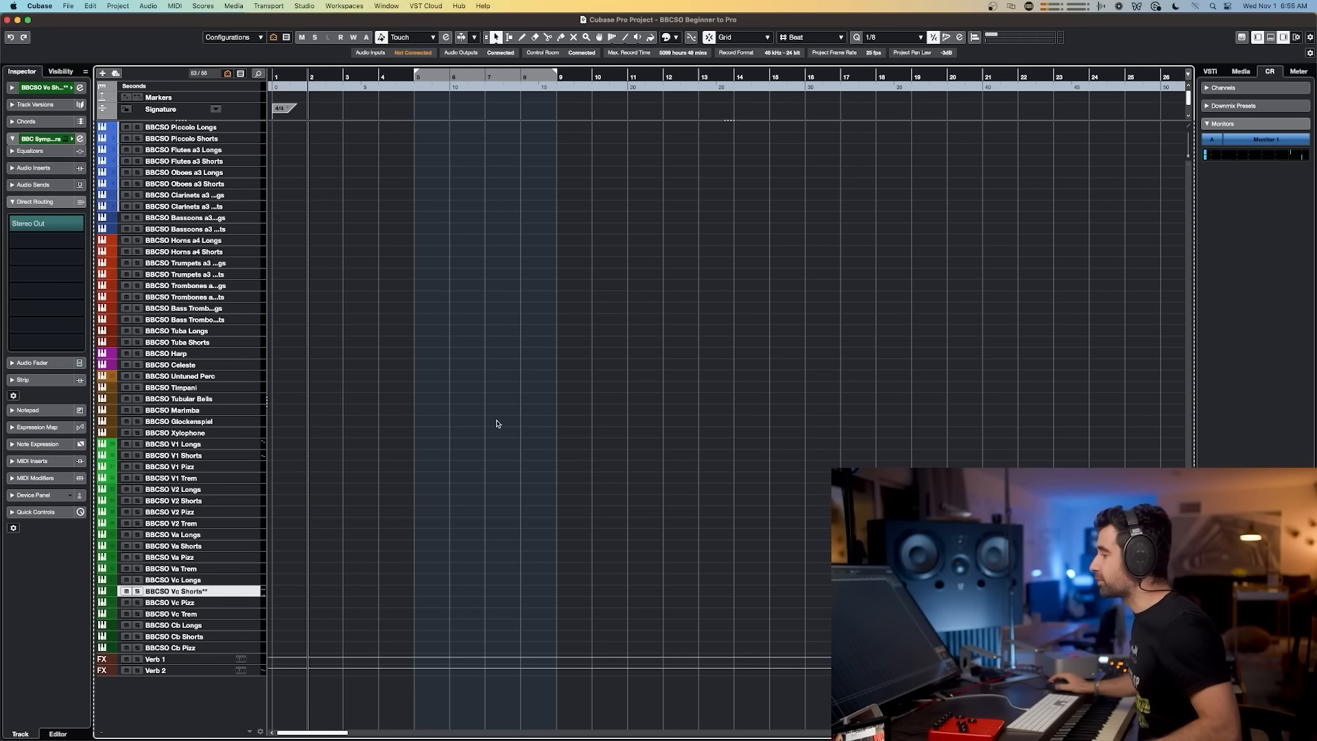
click(231, 580)
click(220, 592)
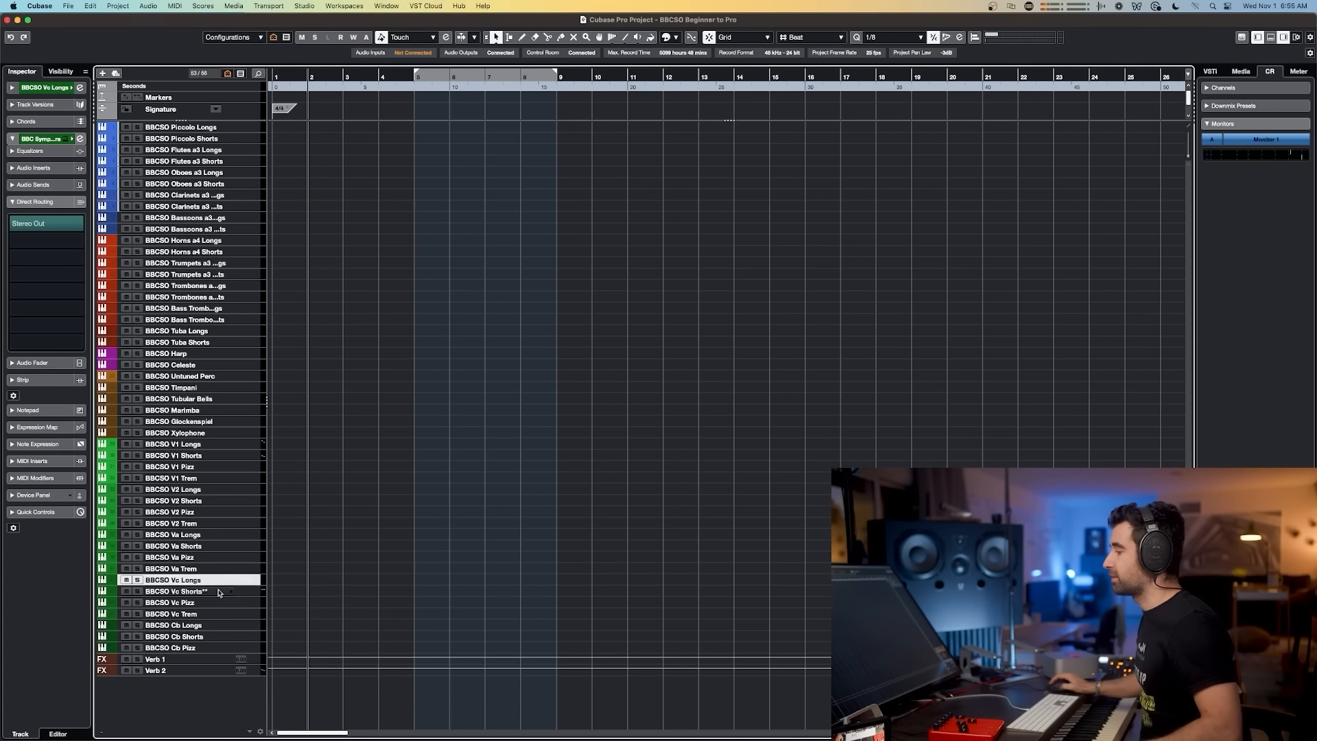
click(220, 593)
key(e)
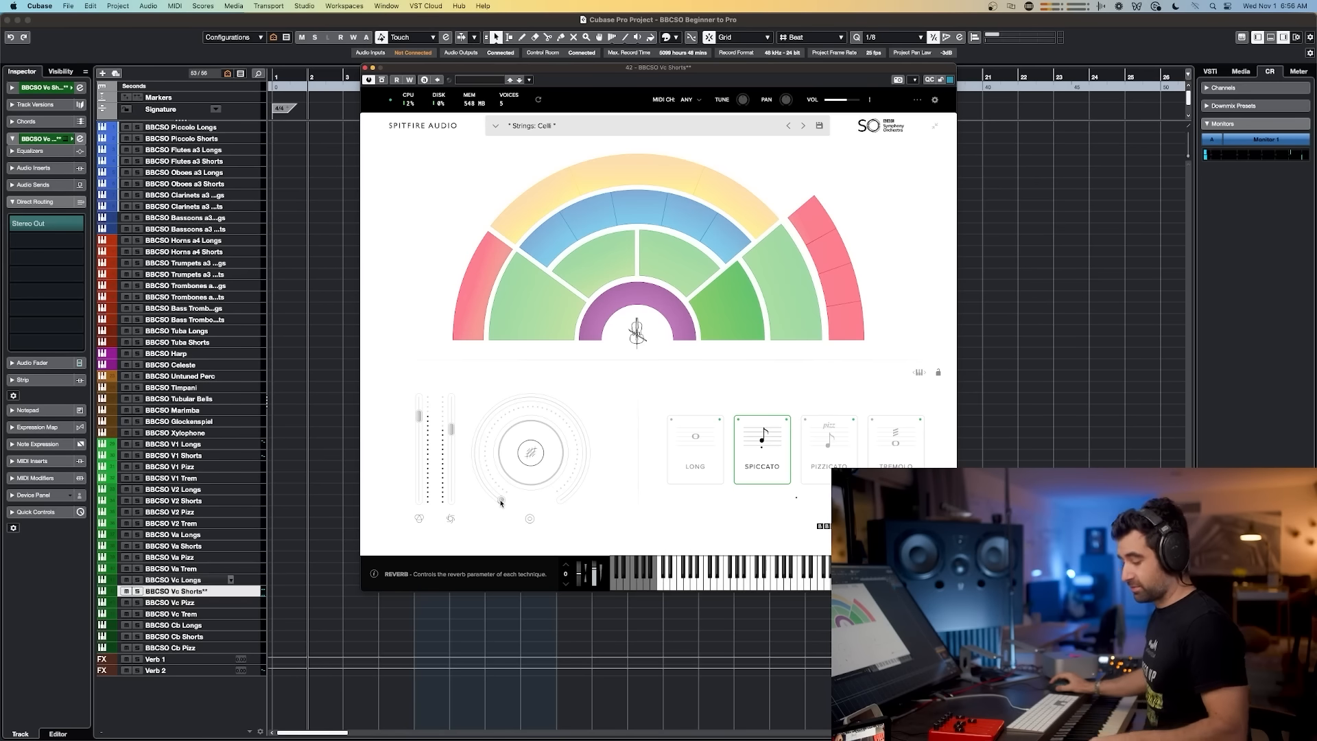
Step: Raise the instrument's Reverb knob, turn it back down to minimum, and close the instrument window
drag(485, 433, 610, 484)
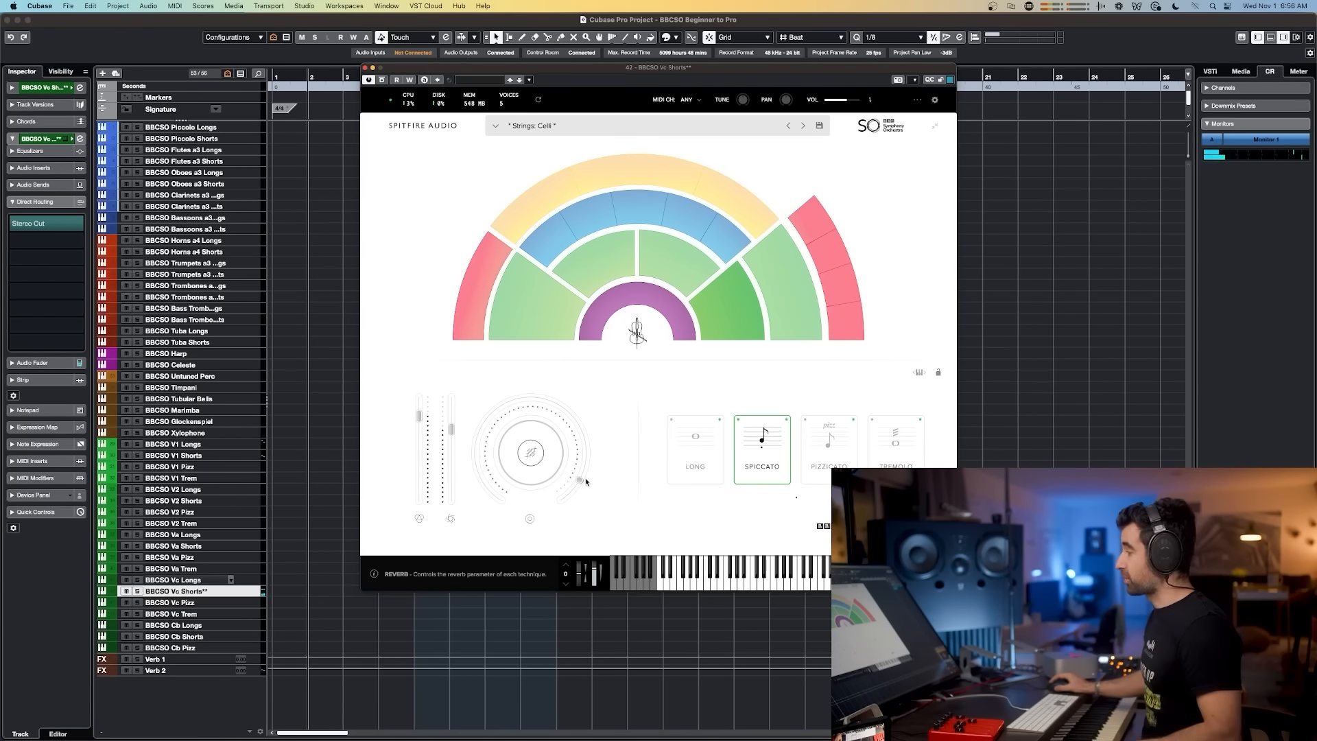
drag(464, 488, 539, 554)
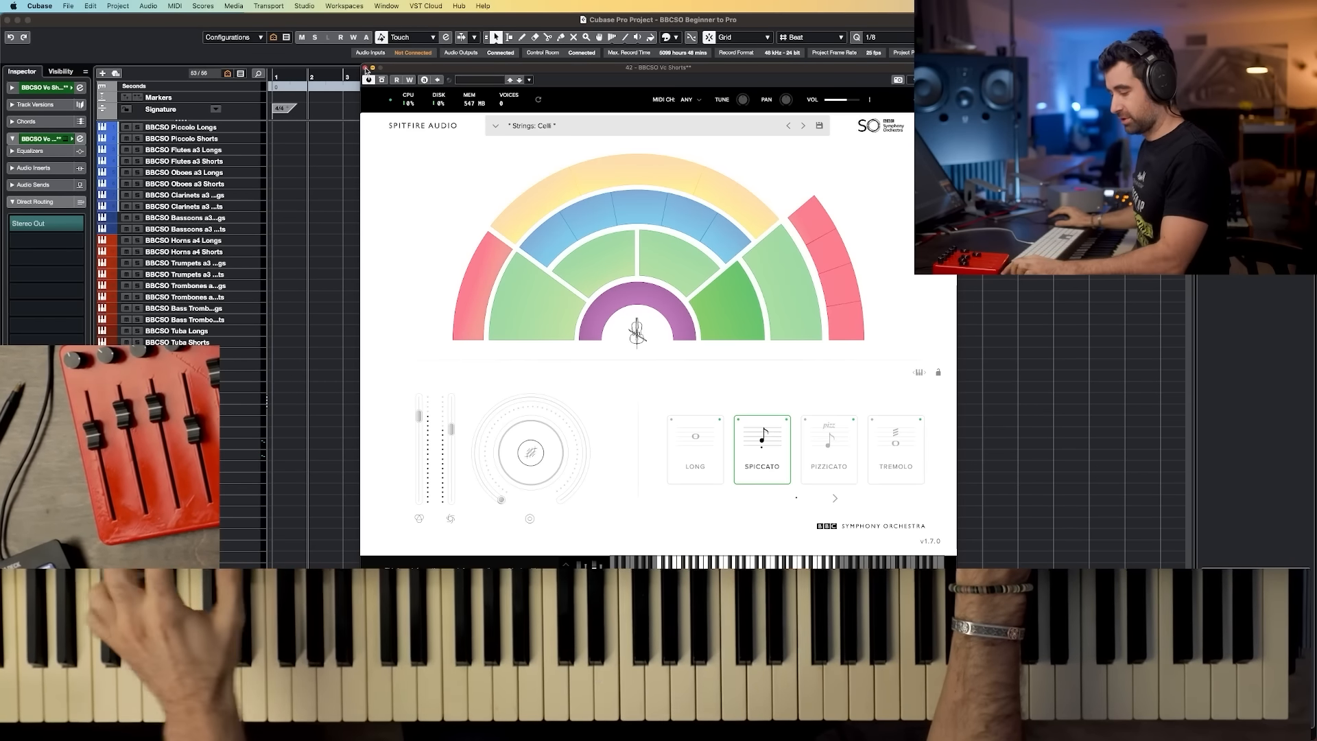
click(365, 69)
key(h)
key(h)
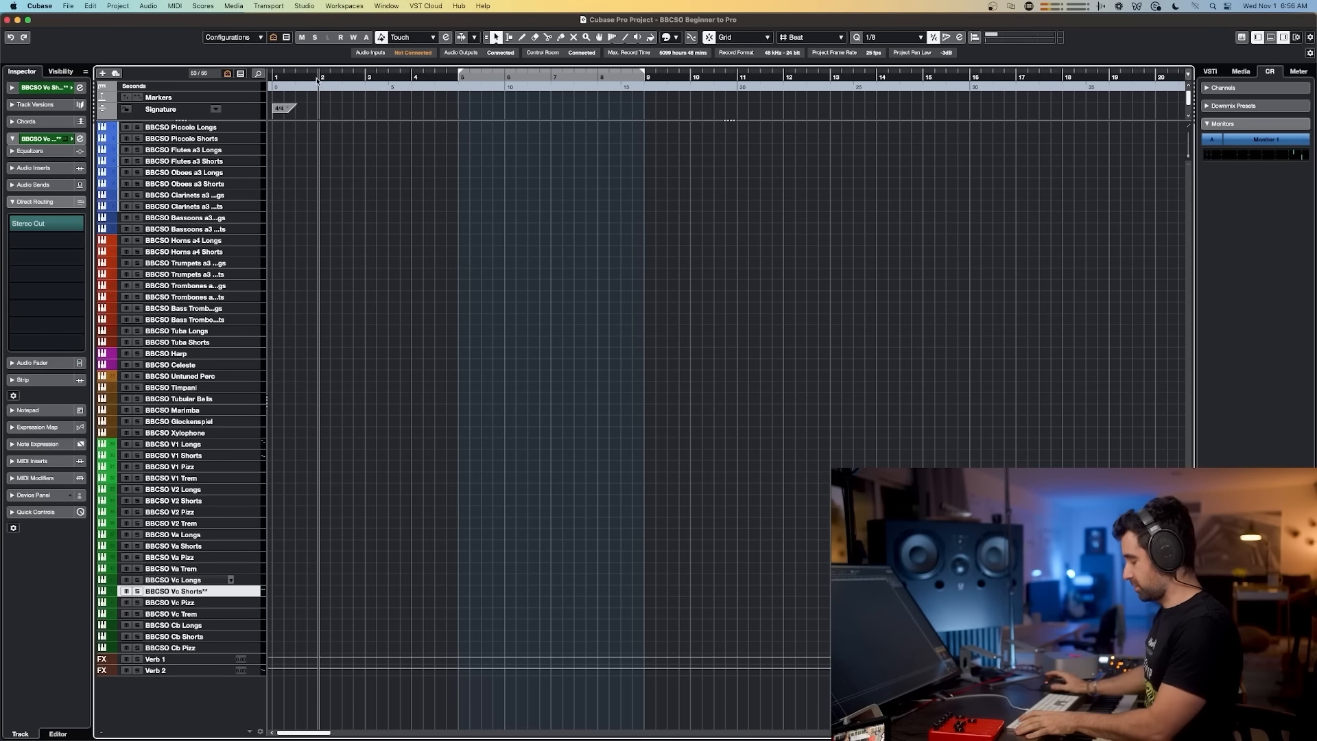
Step: Start and stop playback several times while playing the cello shorts part live on the keyboard
key(space)
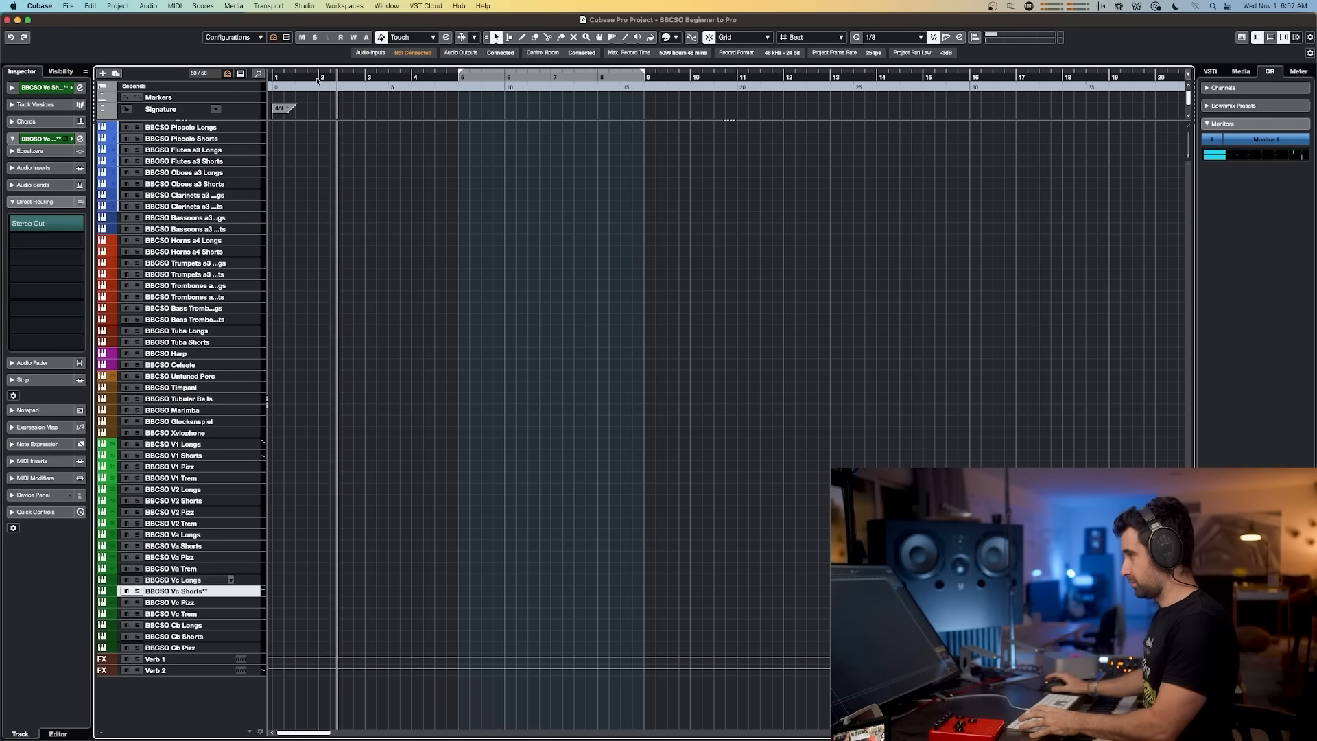
key(space)
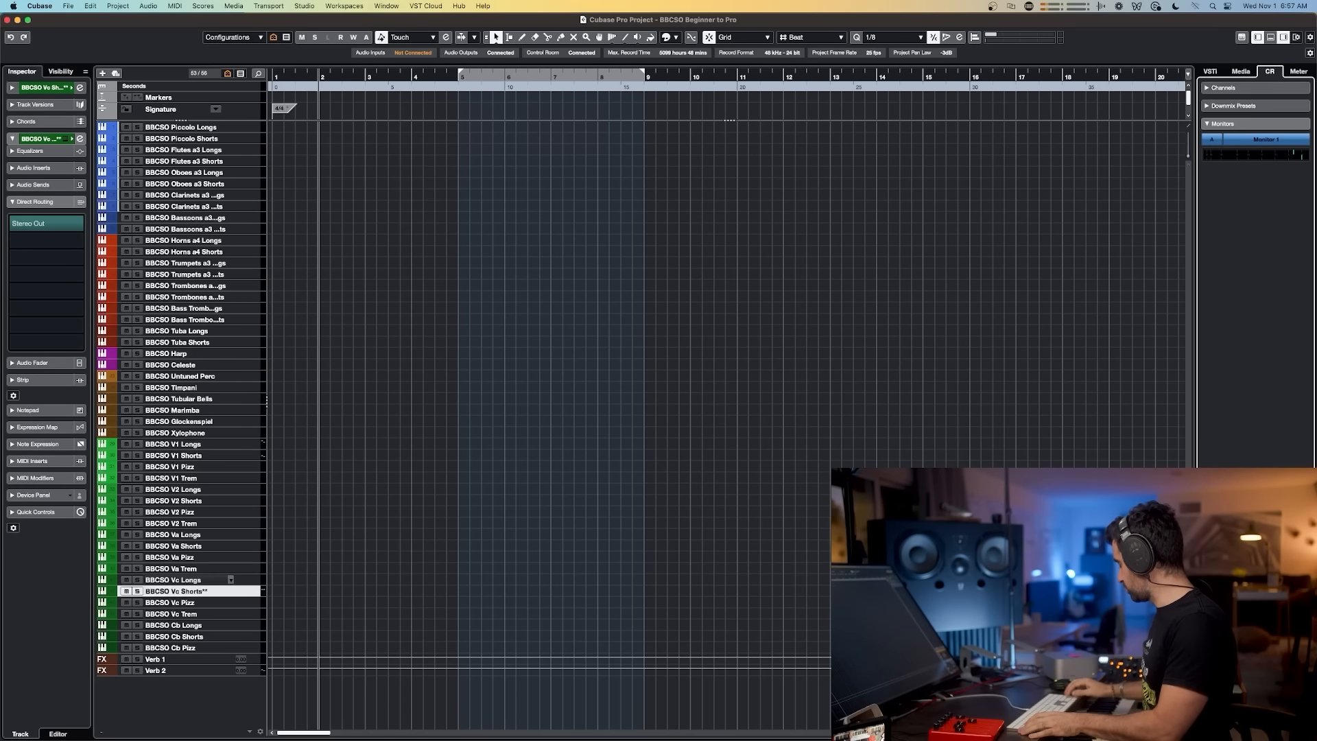
key(space)
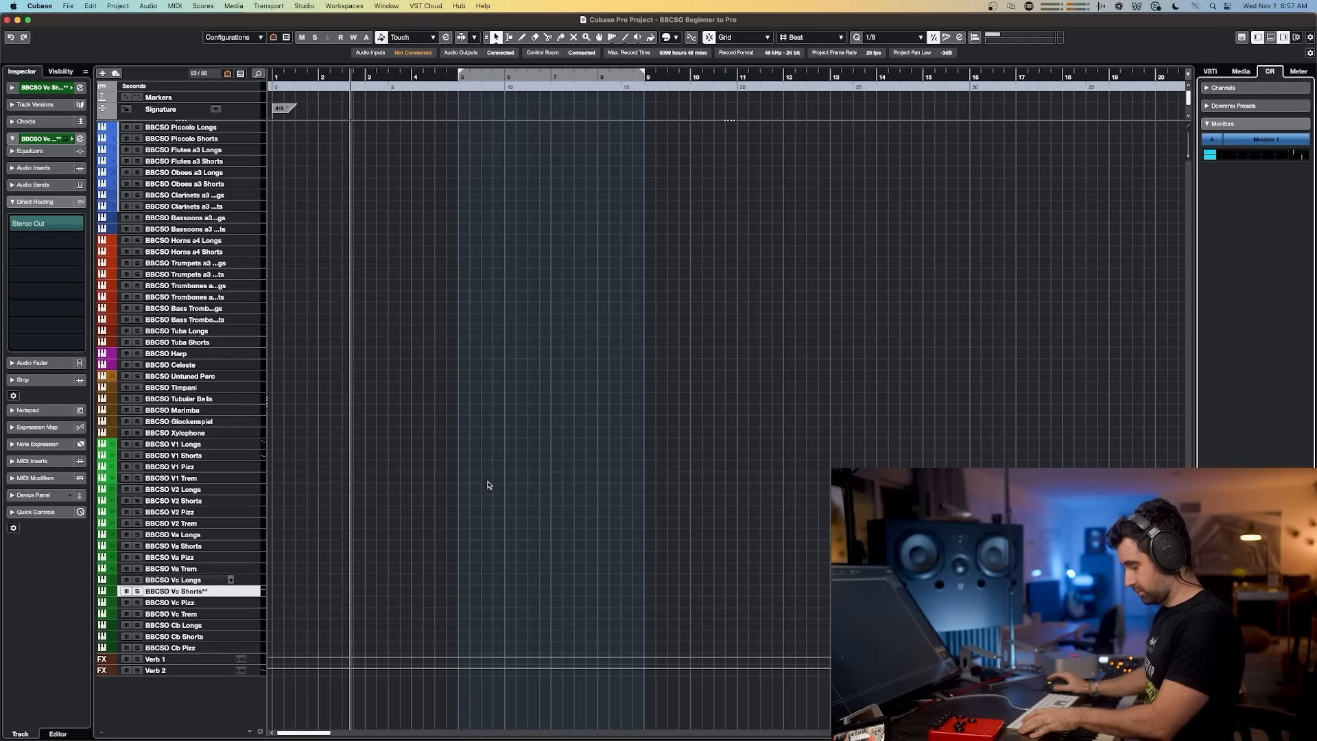
key(space)
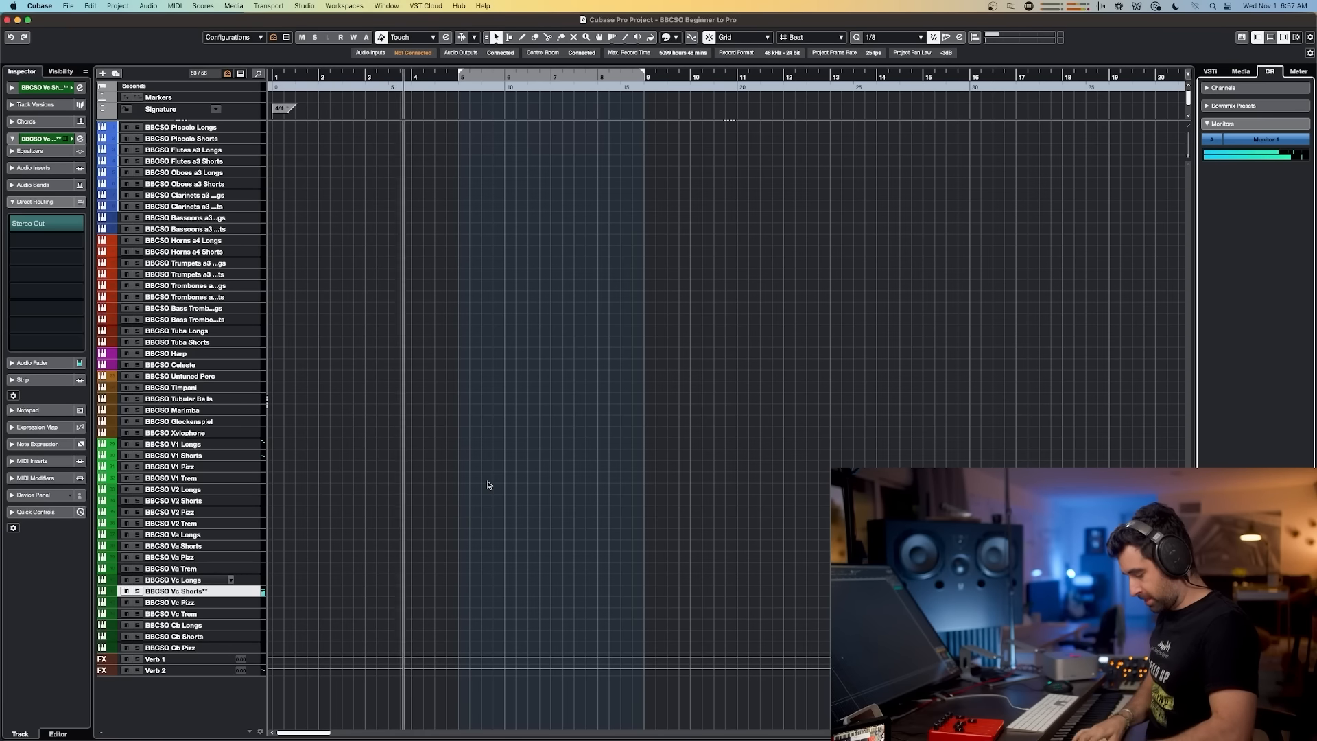
key(space)
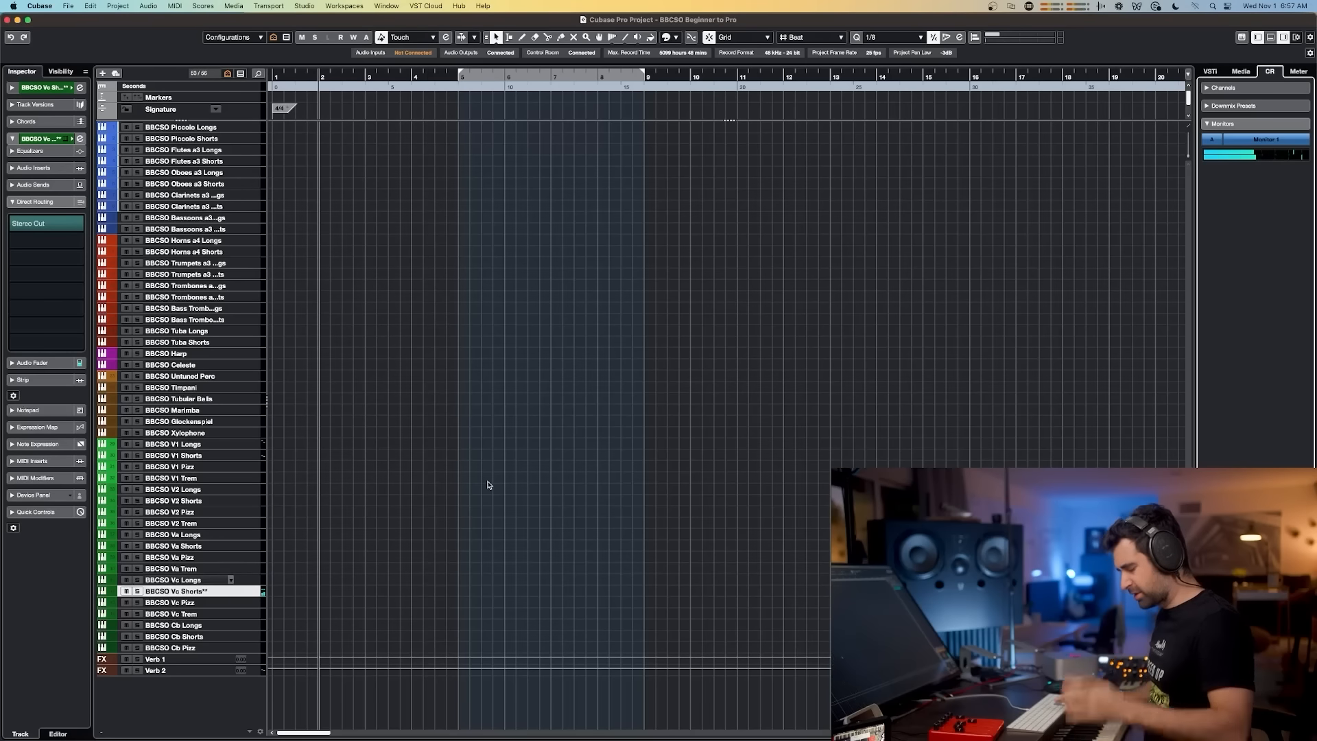
key(space)
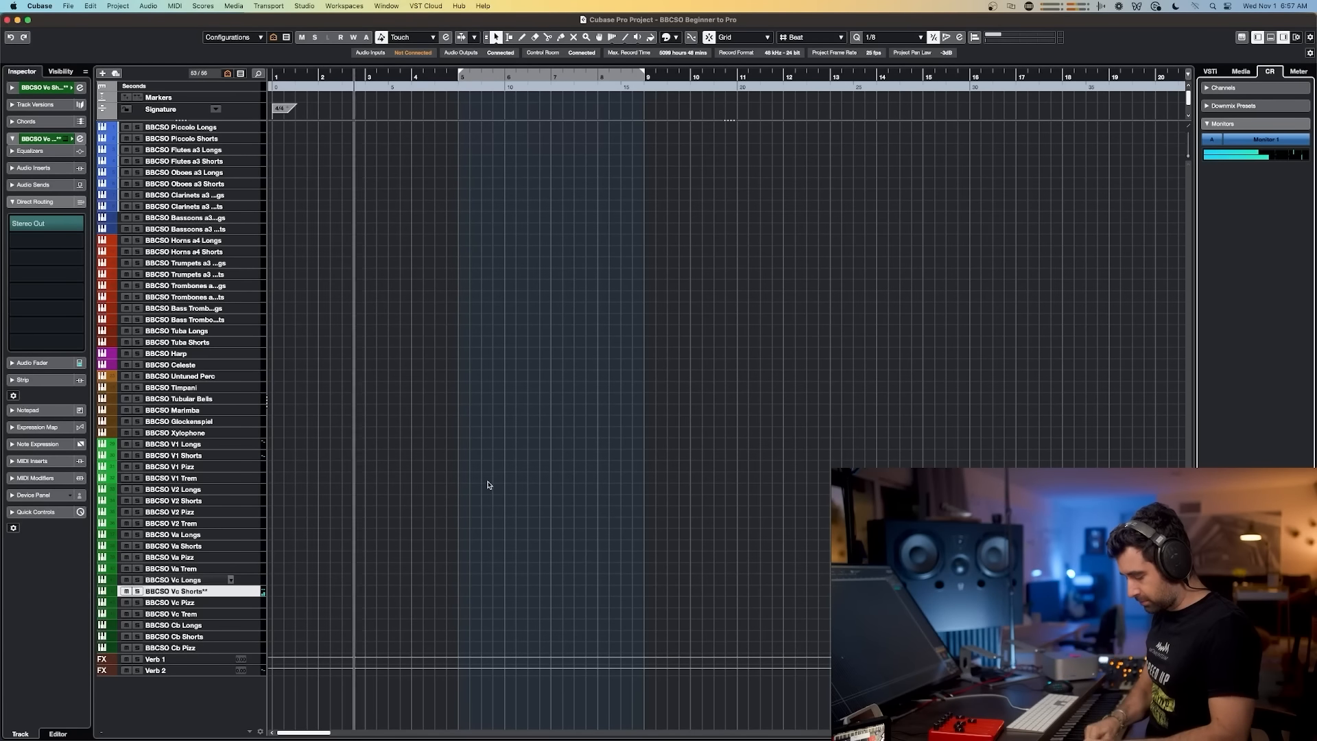
key(space)
key(space)
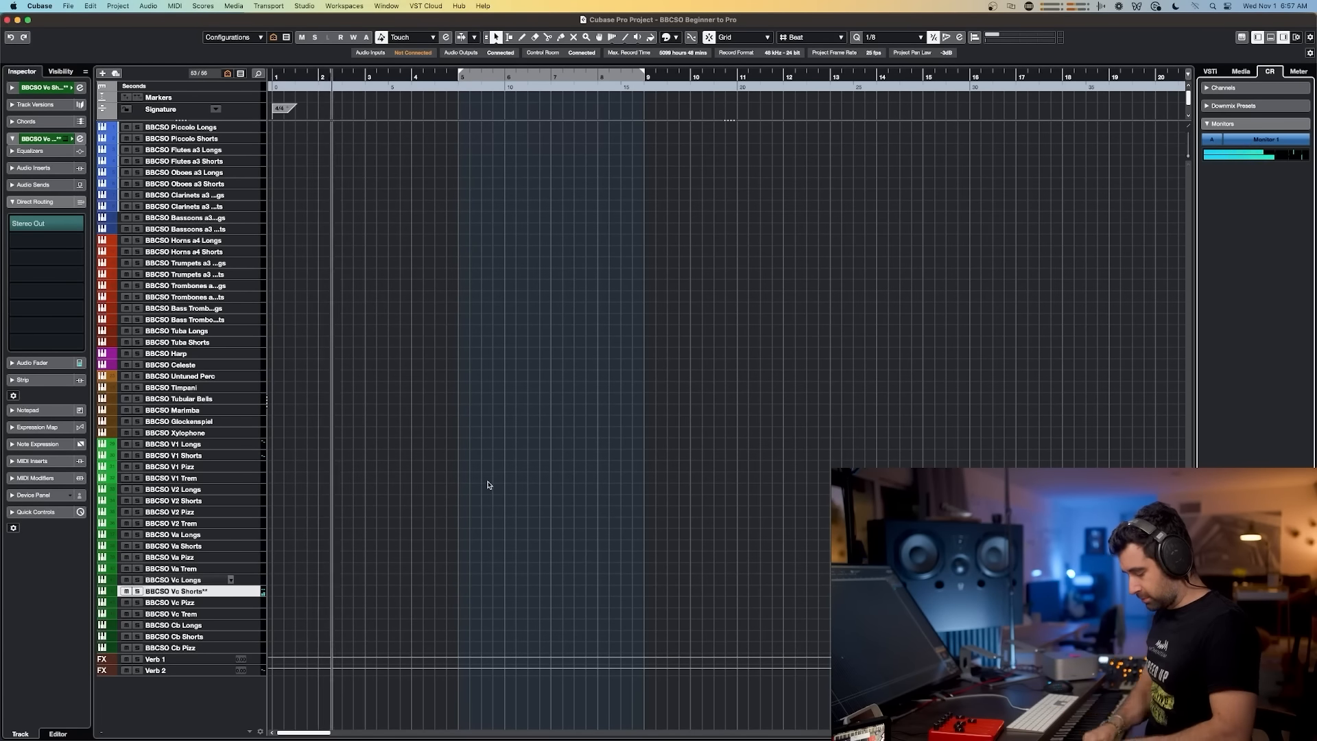
key(space)
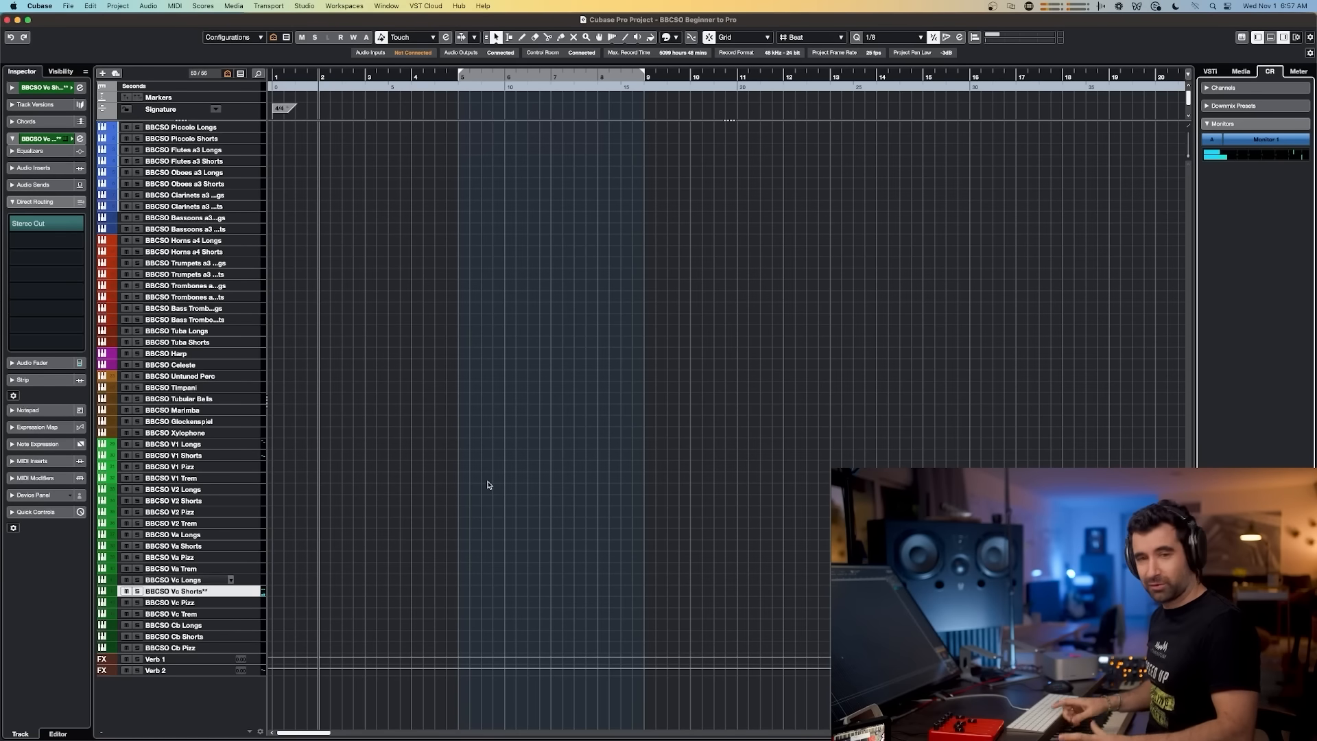
key(space)
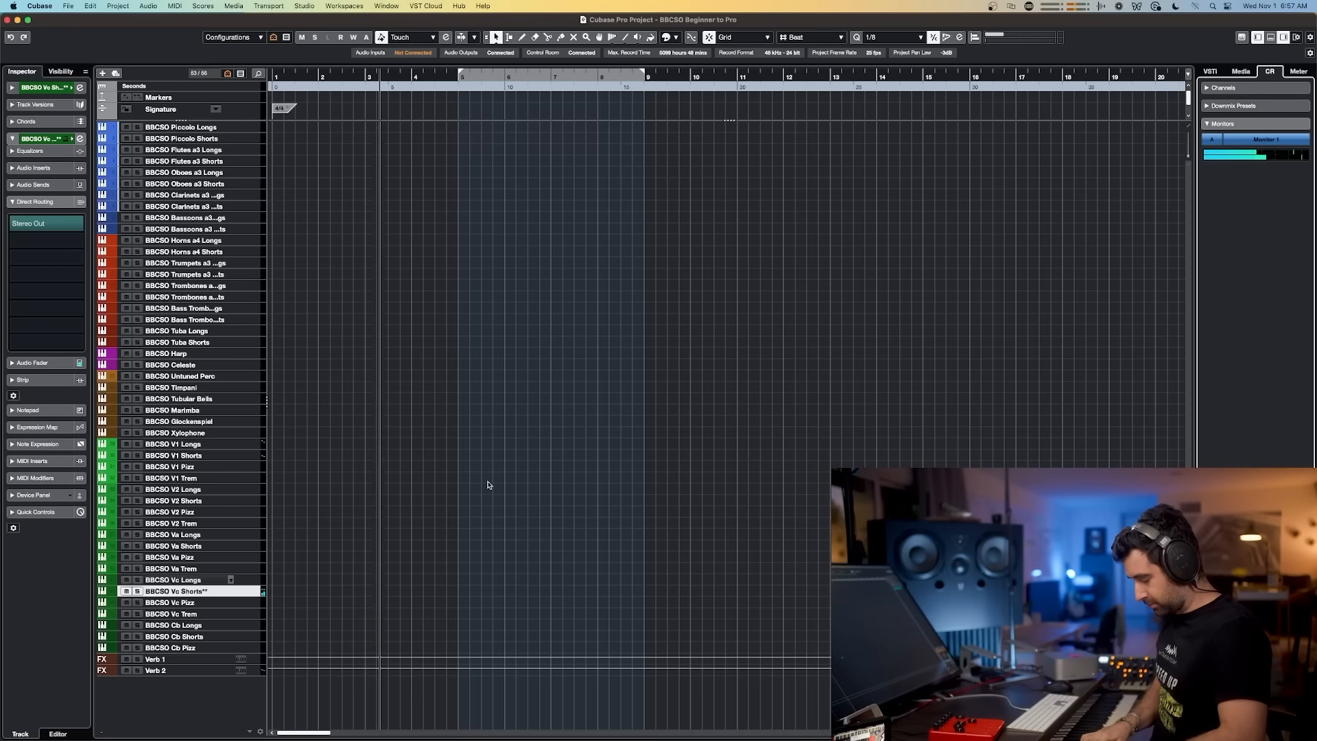
Step: Capture the played cello part onto BBCSO Vc Shorts** with Retrospective Record and play it back
key(shift+KP_Multiply)
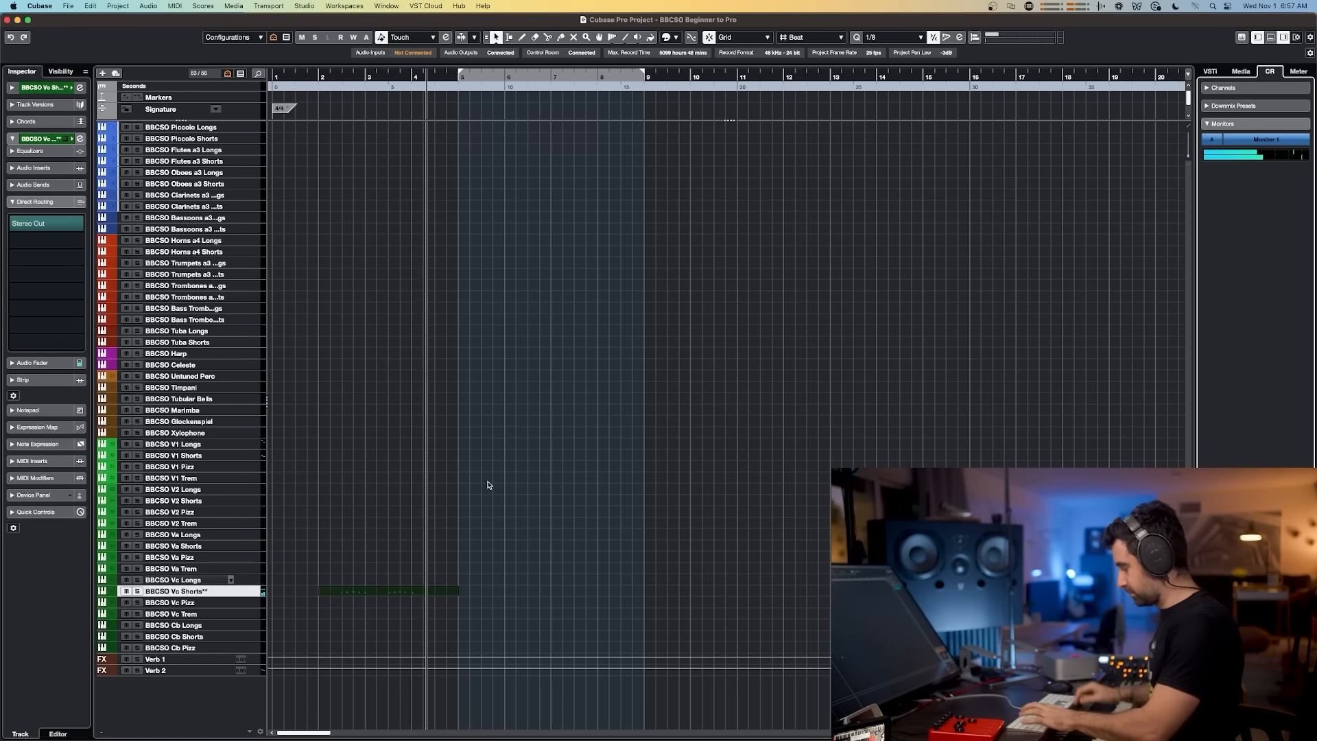
key(space)
scroll(353, 546, up, 2)
scroll(354, 547, up, 1)
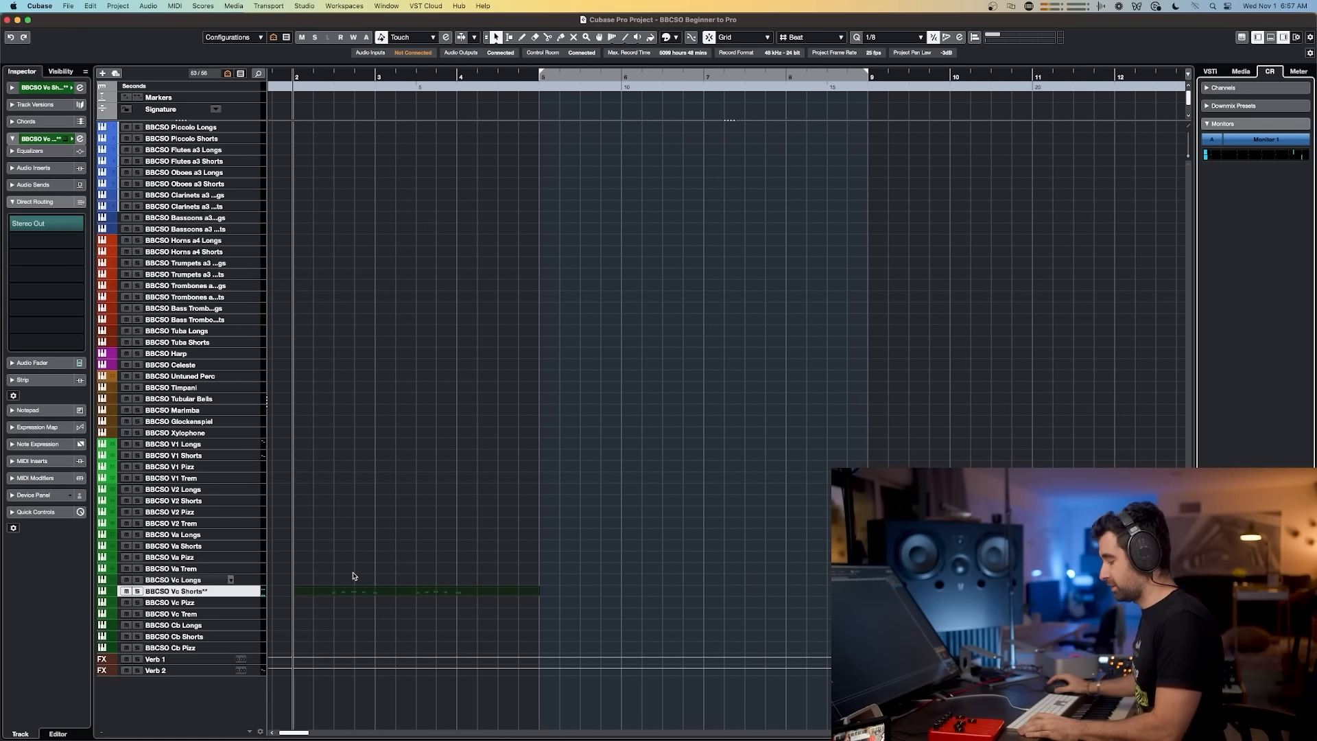
key(space)
key(space)
key(space)
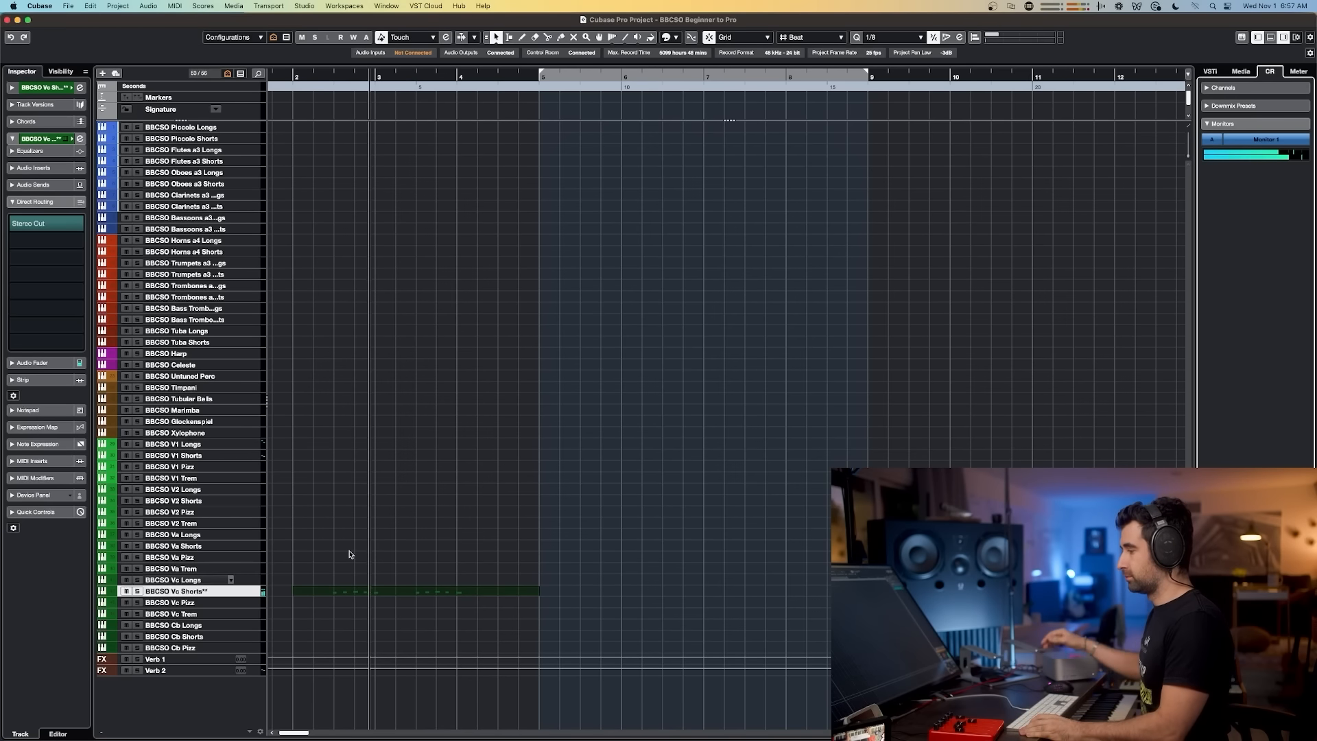
key(space)
Step: Select BBCSO V1 Shorts, play along, and try capturing a part with Retrospective Record
click(208, 454)
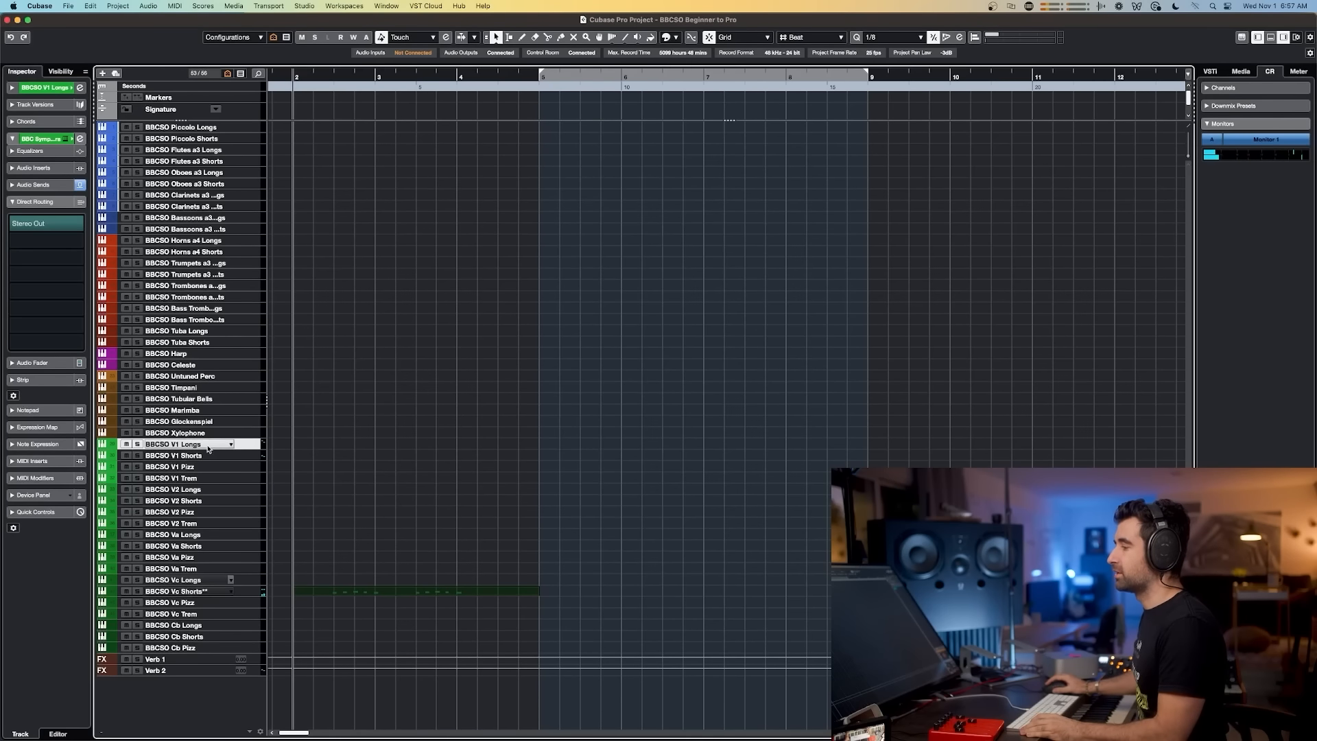
key(space)
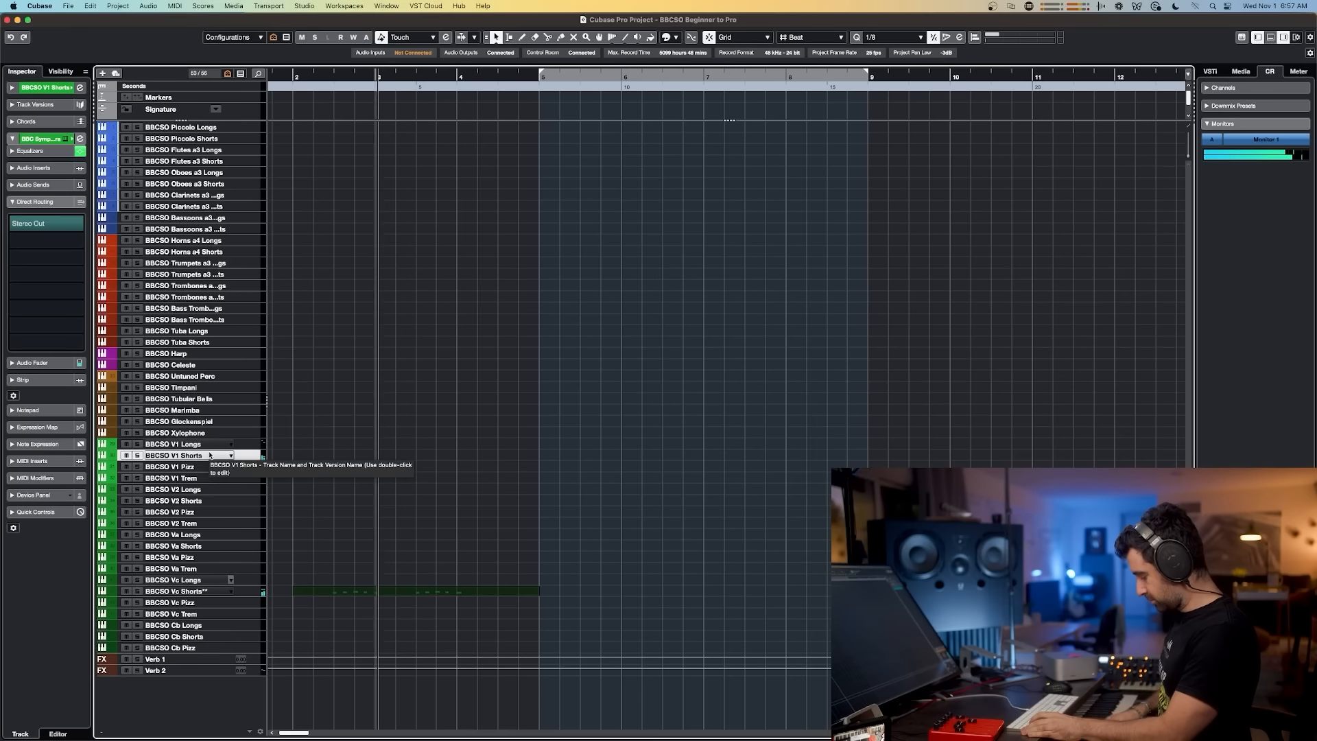
key(space)
key(shift+KP_Multiply)
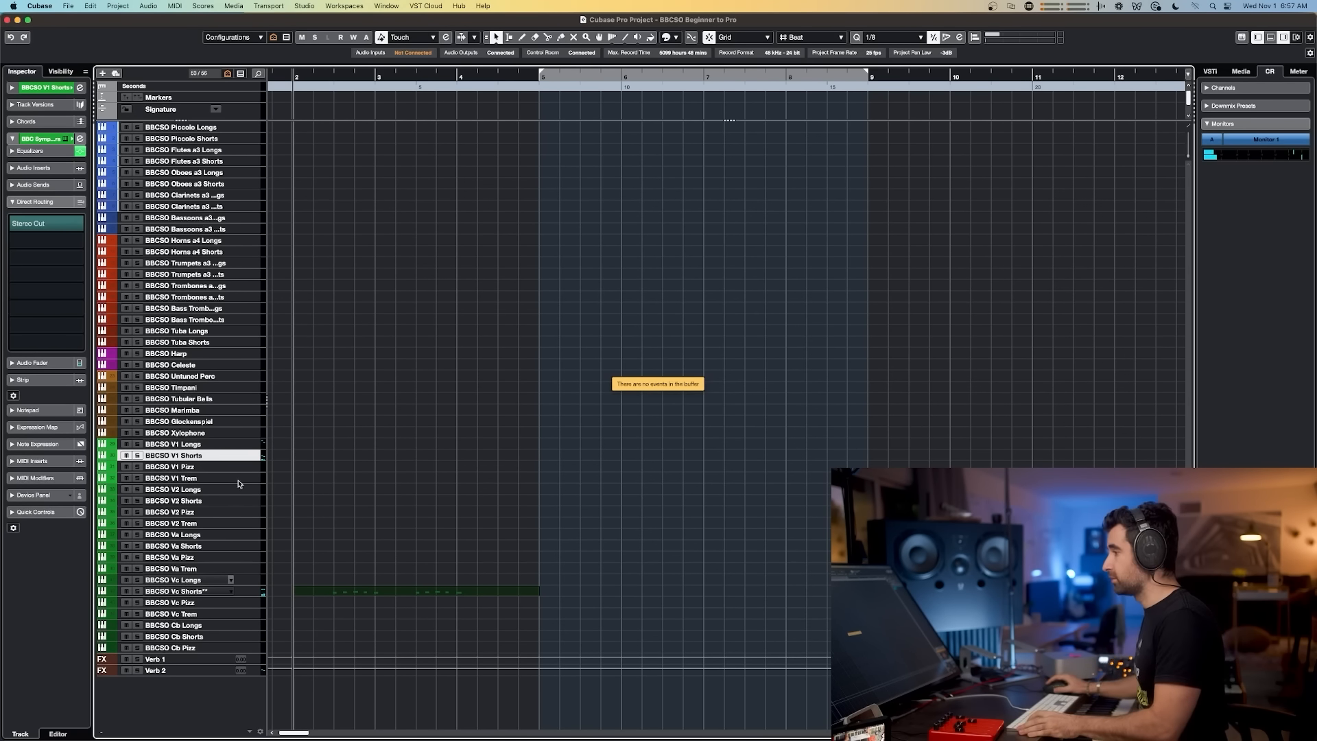
Step: Select BBCSO V2 Shorts, play along, and capture the violin part with Retrospective Record
click(200, 491)
click(207, 499)
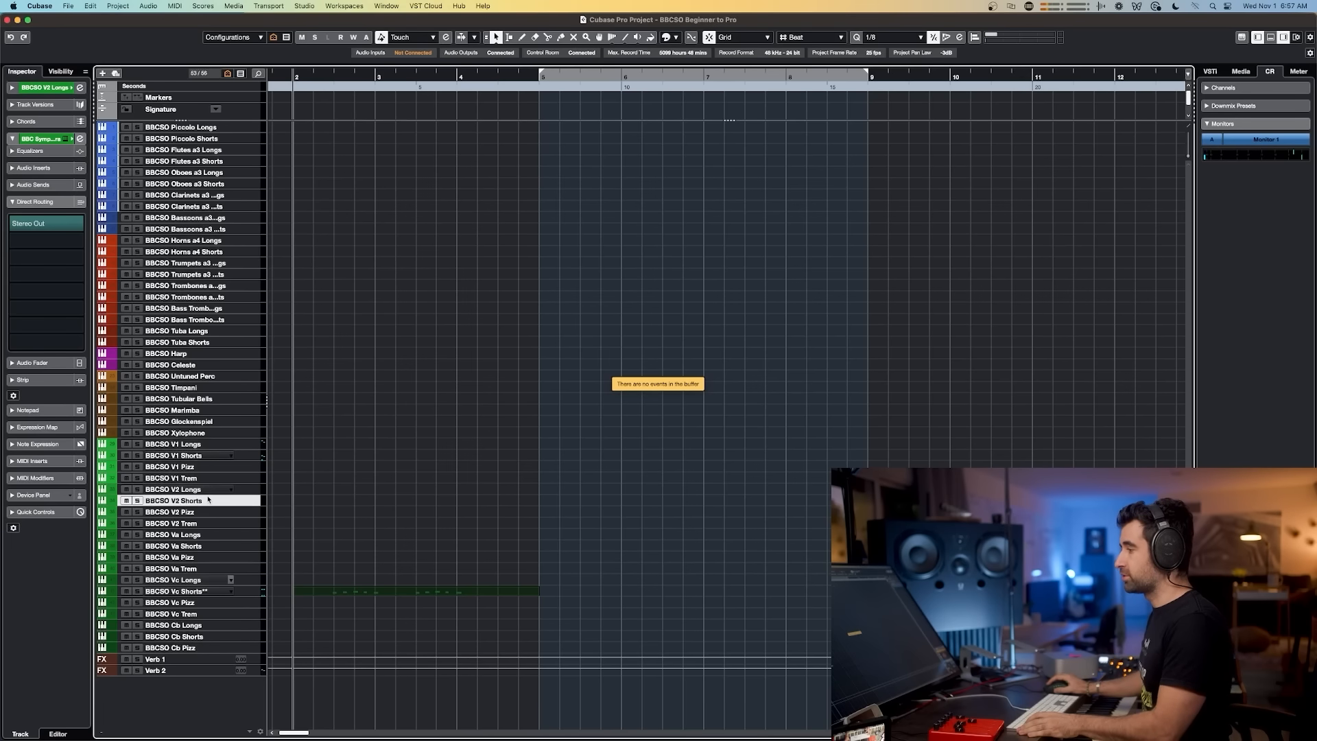
key(space)
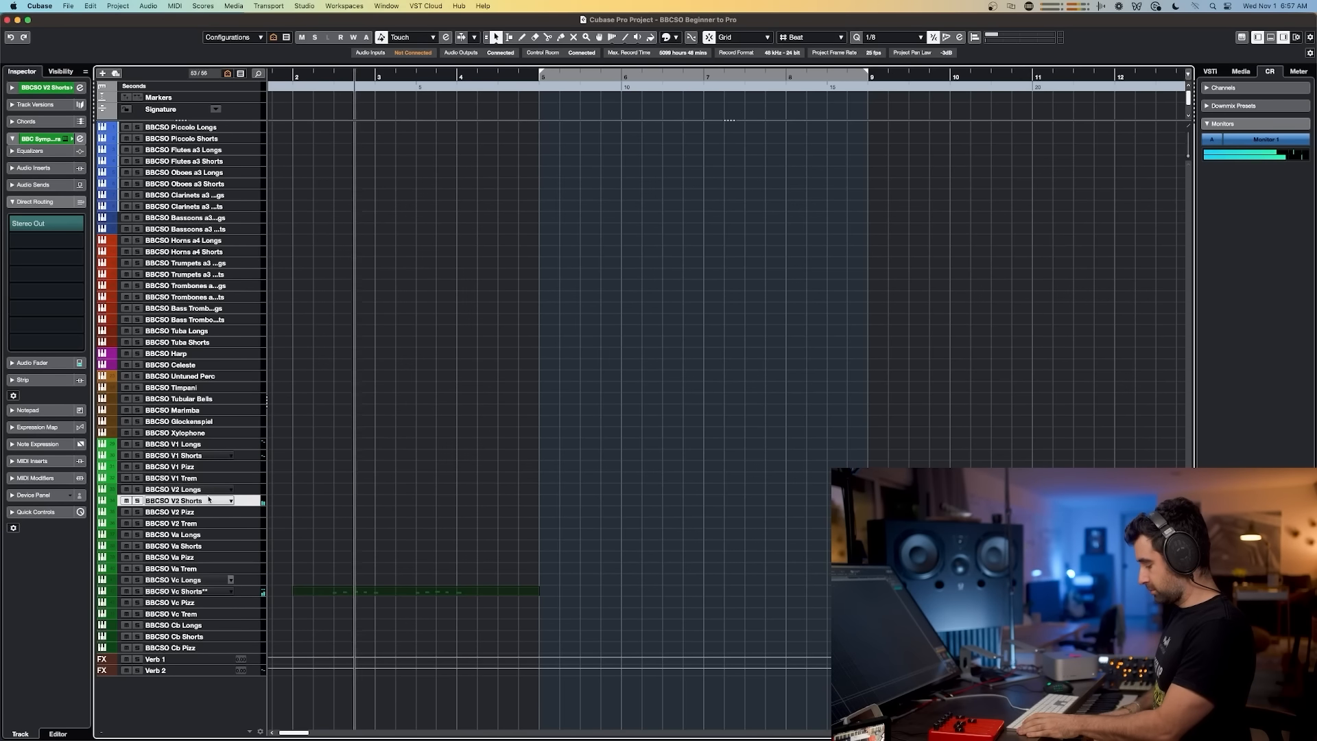
key(space)
key(space)
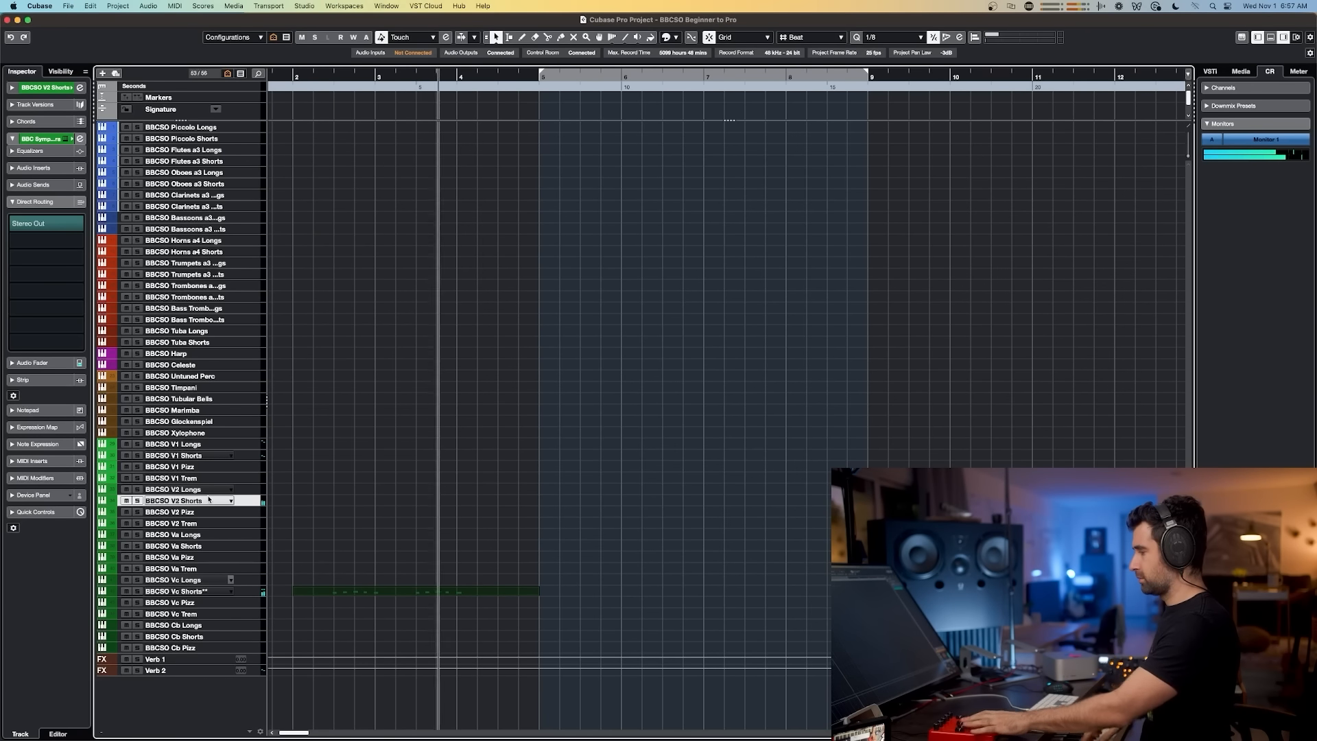
key(space)
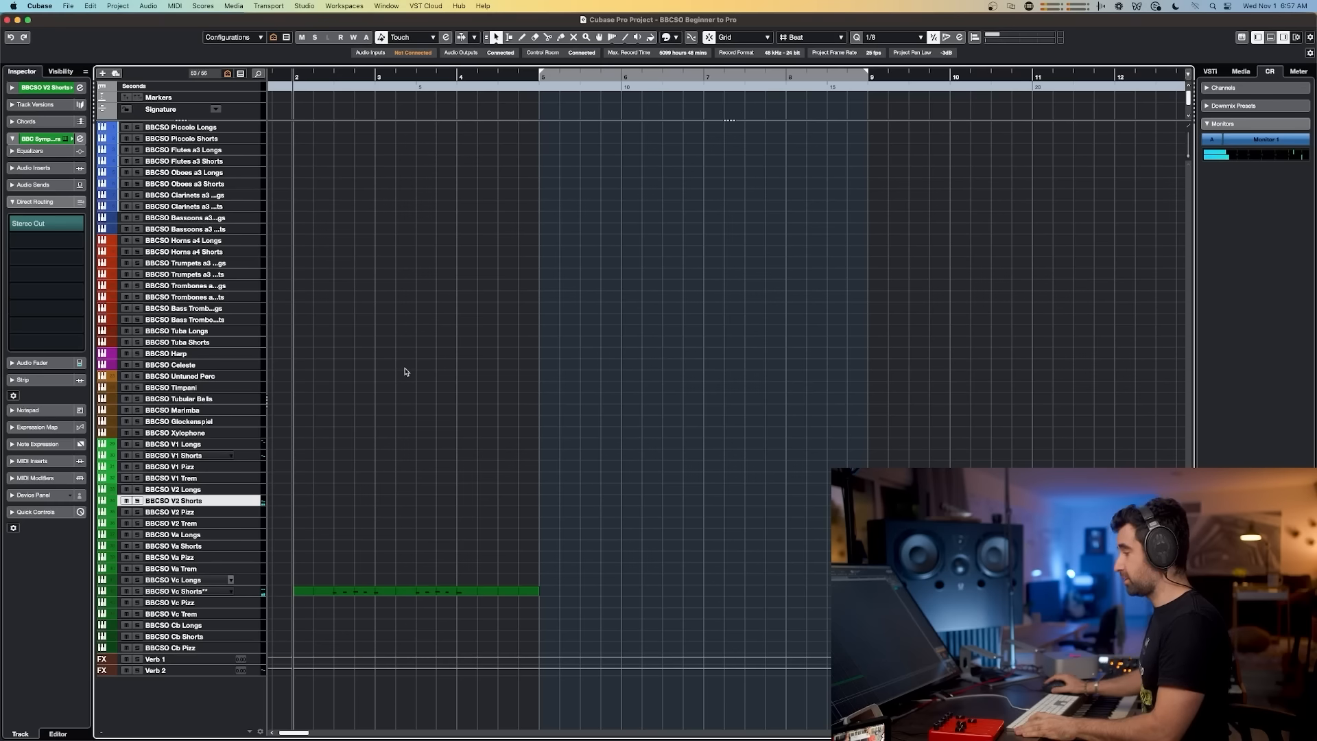
key(space)
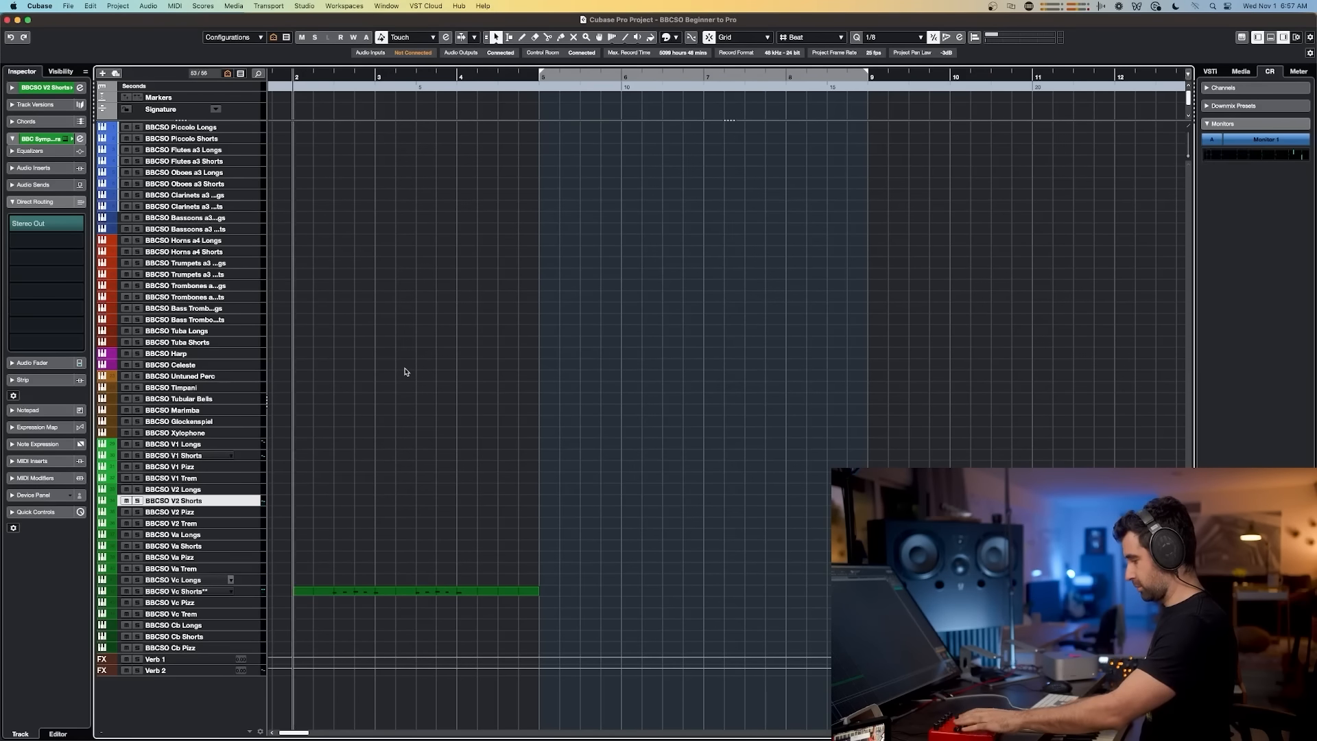
key(space)
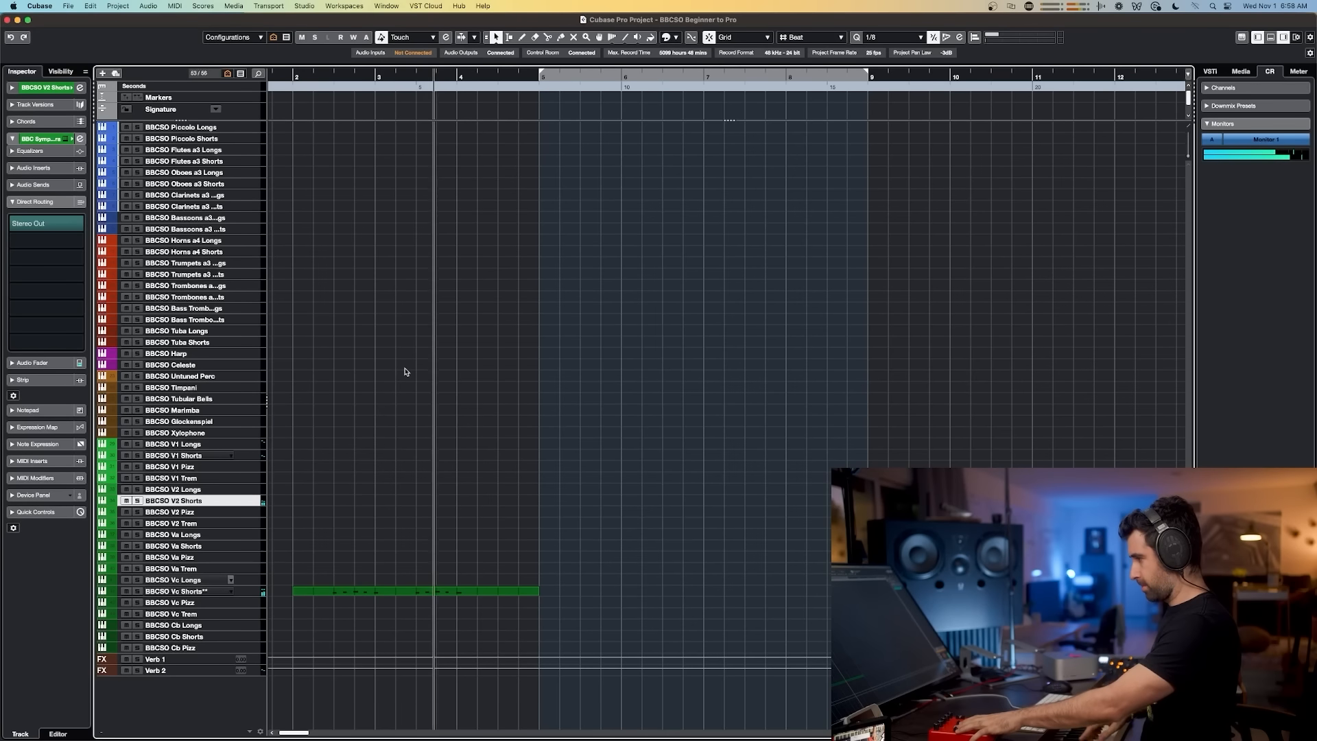
key(shift+KP_Multiply)
key(space)
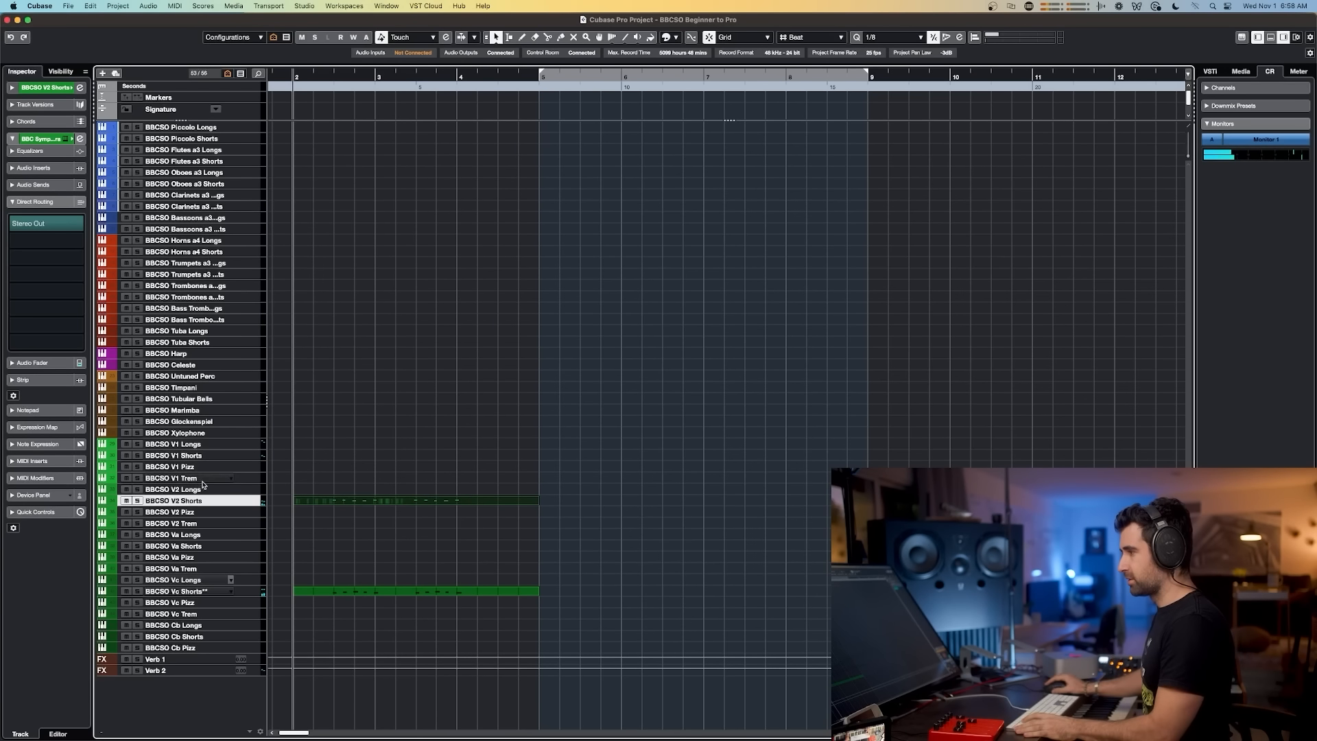
Step: Select BBCSO Vc Shorts** and capture another cello take with Retrospective Record during playback
click(224, 590)
key(space)
key(shift+KP_Multiply)
key(space)
key(space)
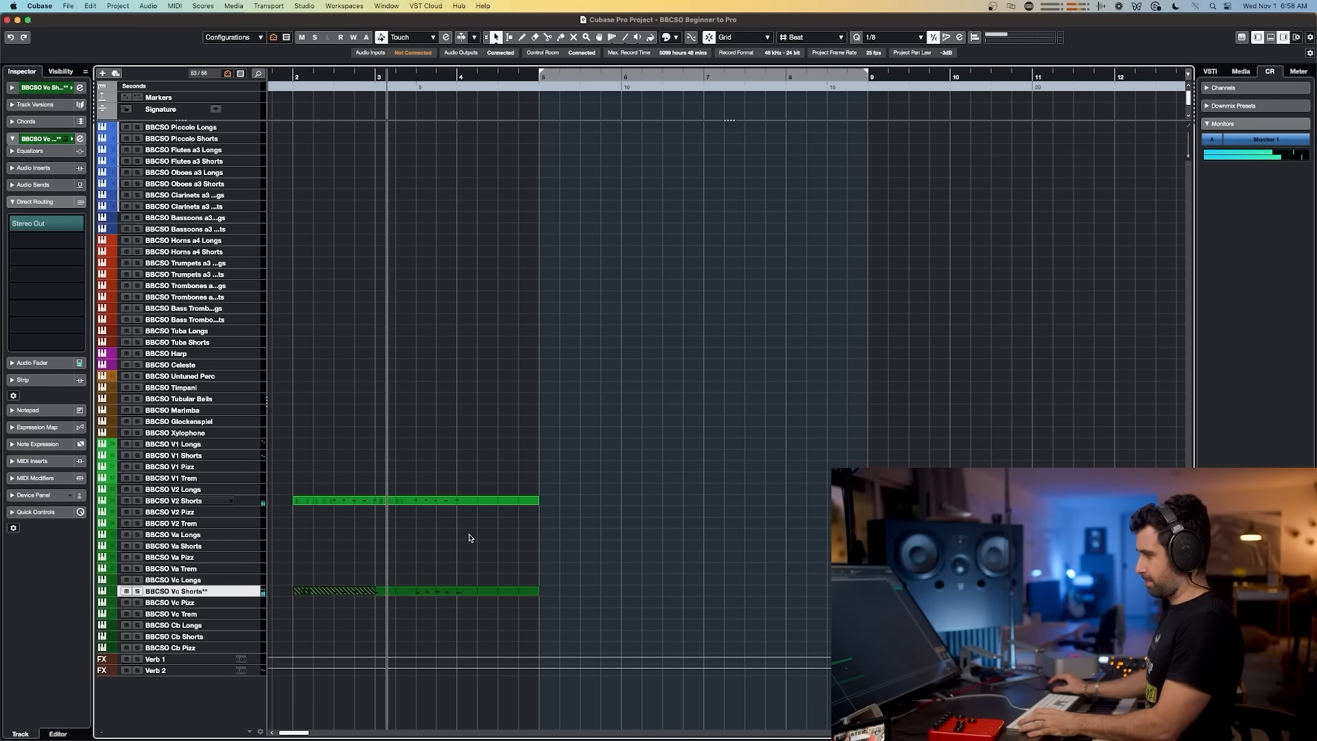
key(space)
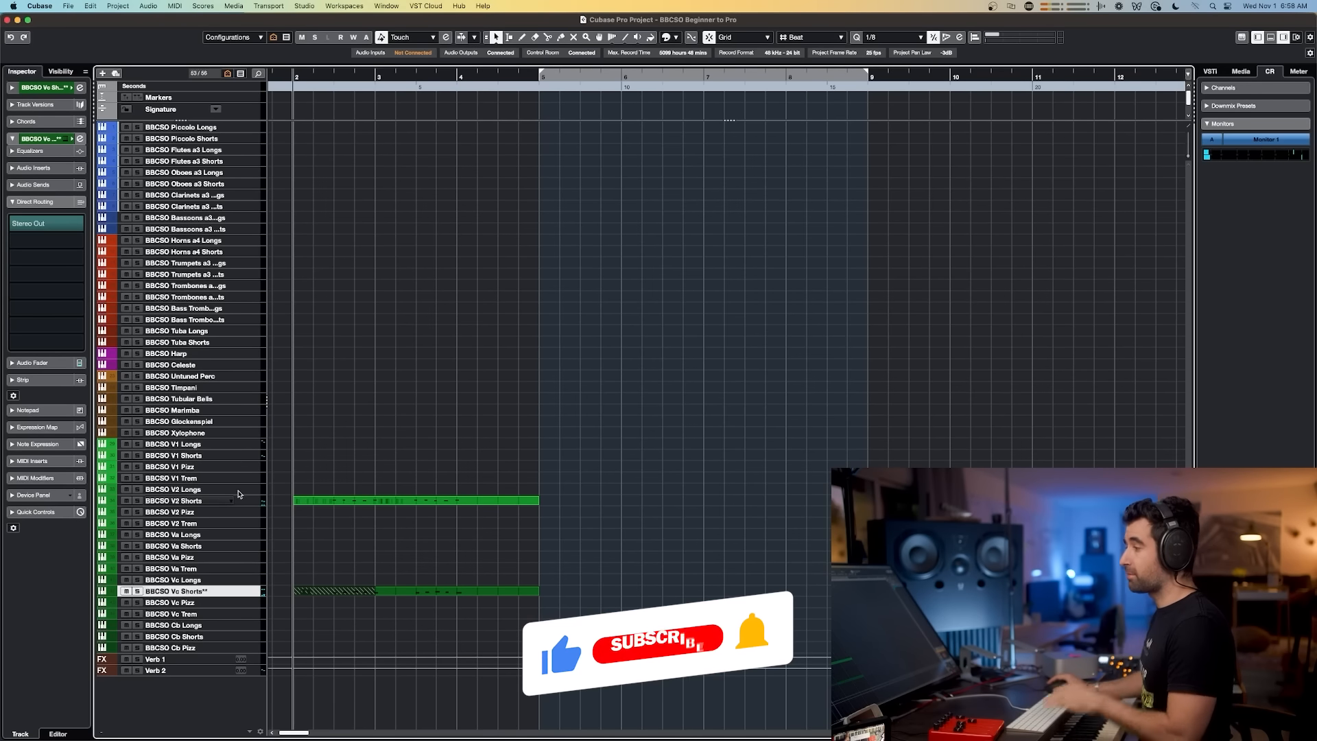
Step: Select BBCSO V1 Shorts, play along during playback, and capture the first-violin part with Retrospective Record
click(214, 458)
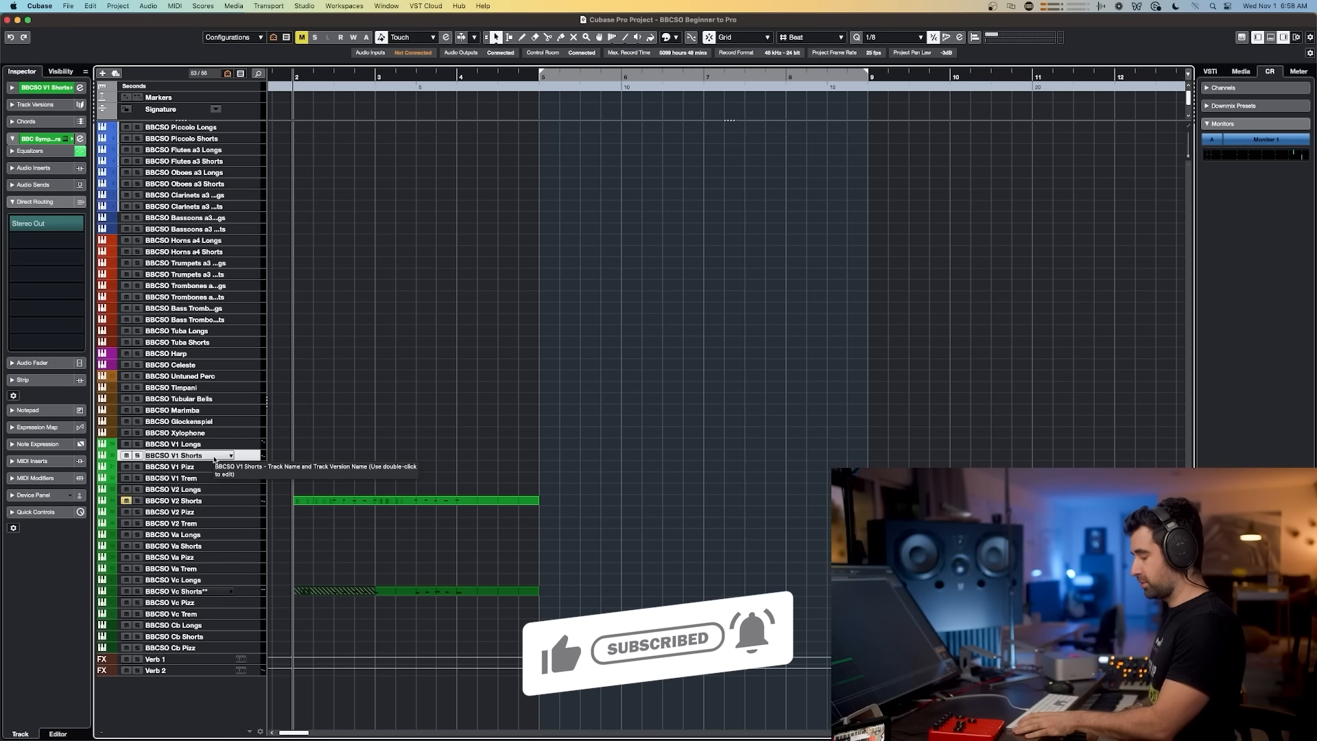
key(space)
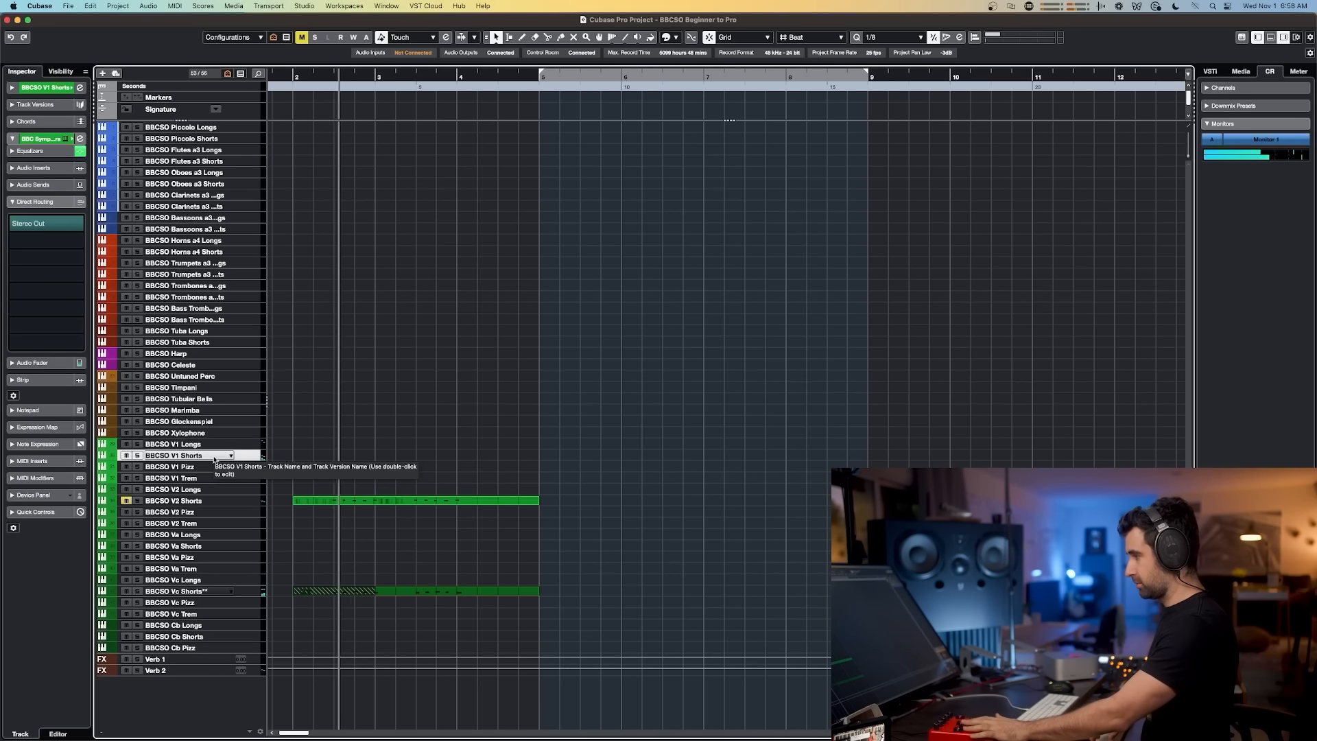
key(space)
key(space)
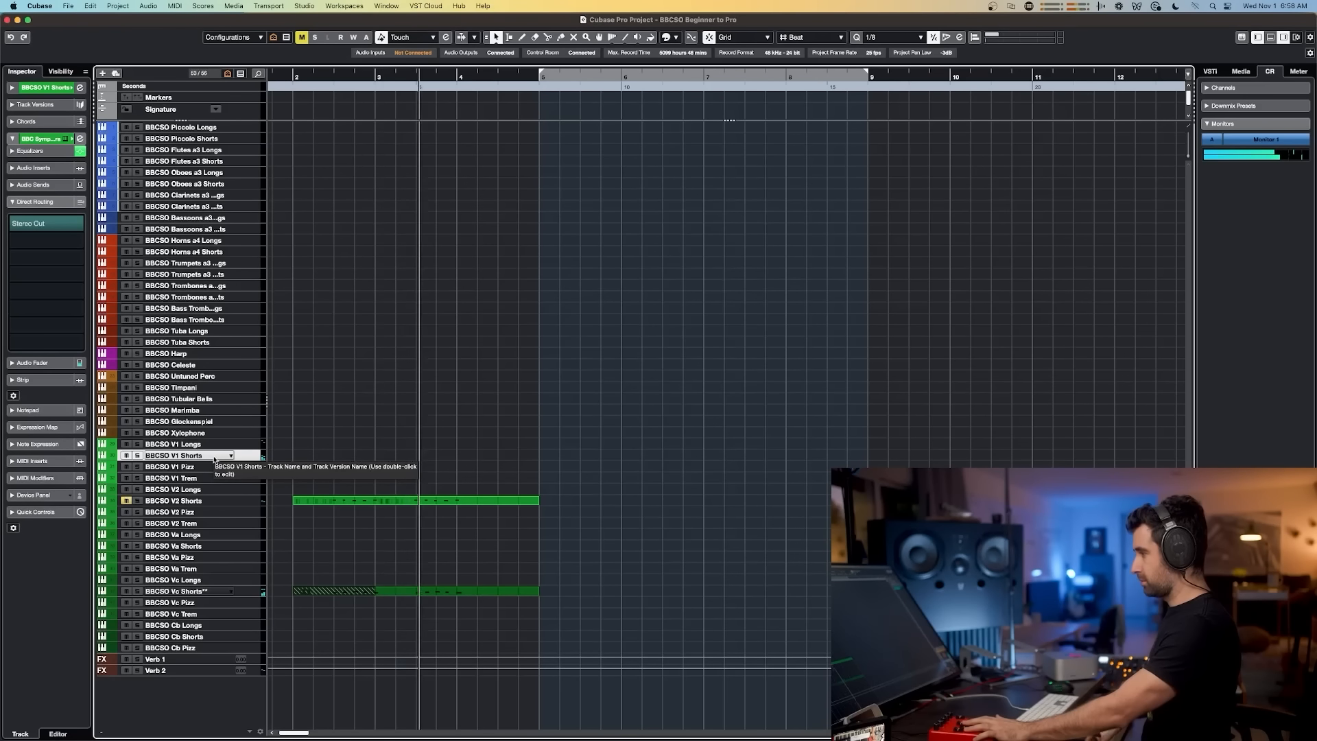
key(space)
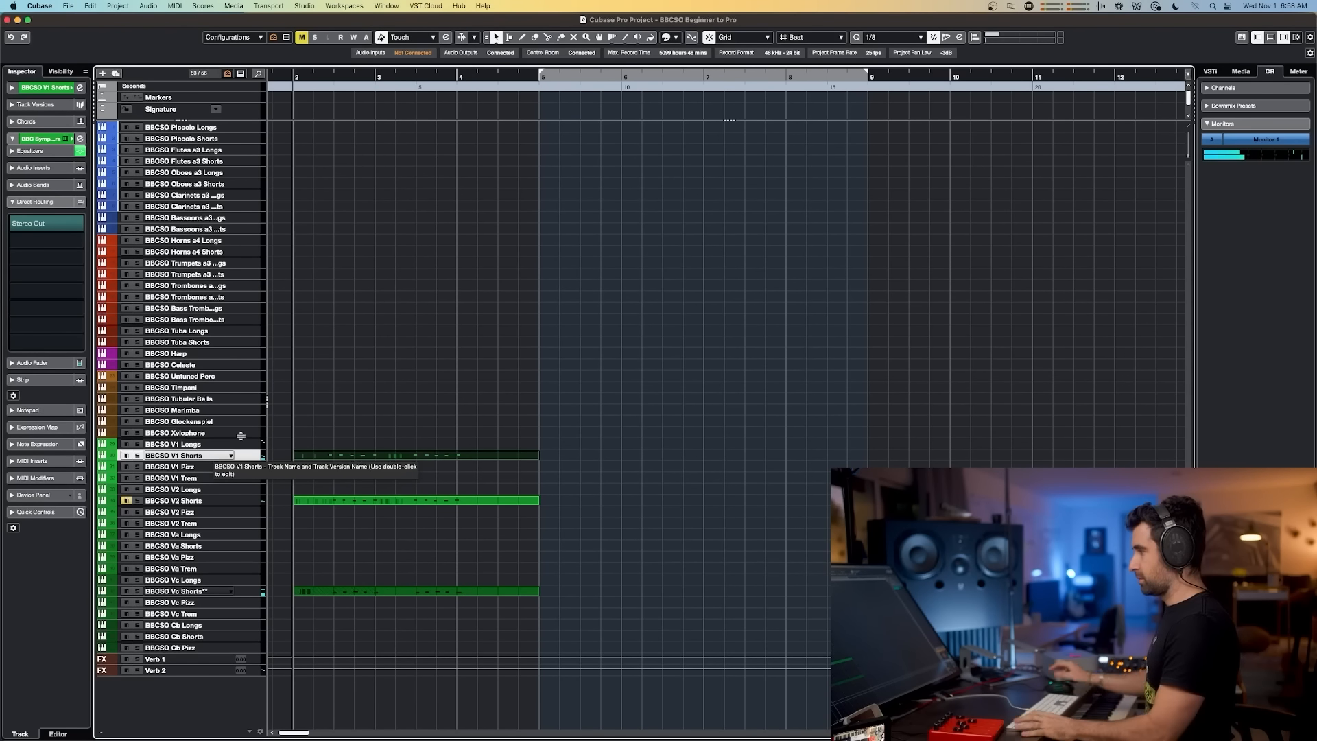
key(space)
Step: Mute the BBCSO V1 Shorts track and play the arrangement back
click(406, 473)
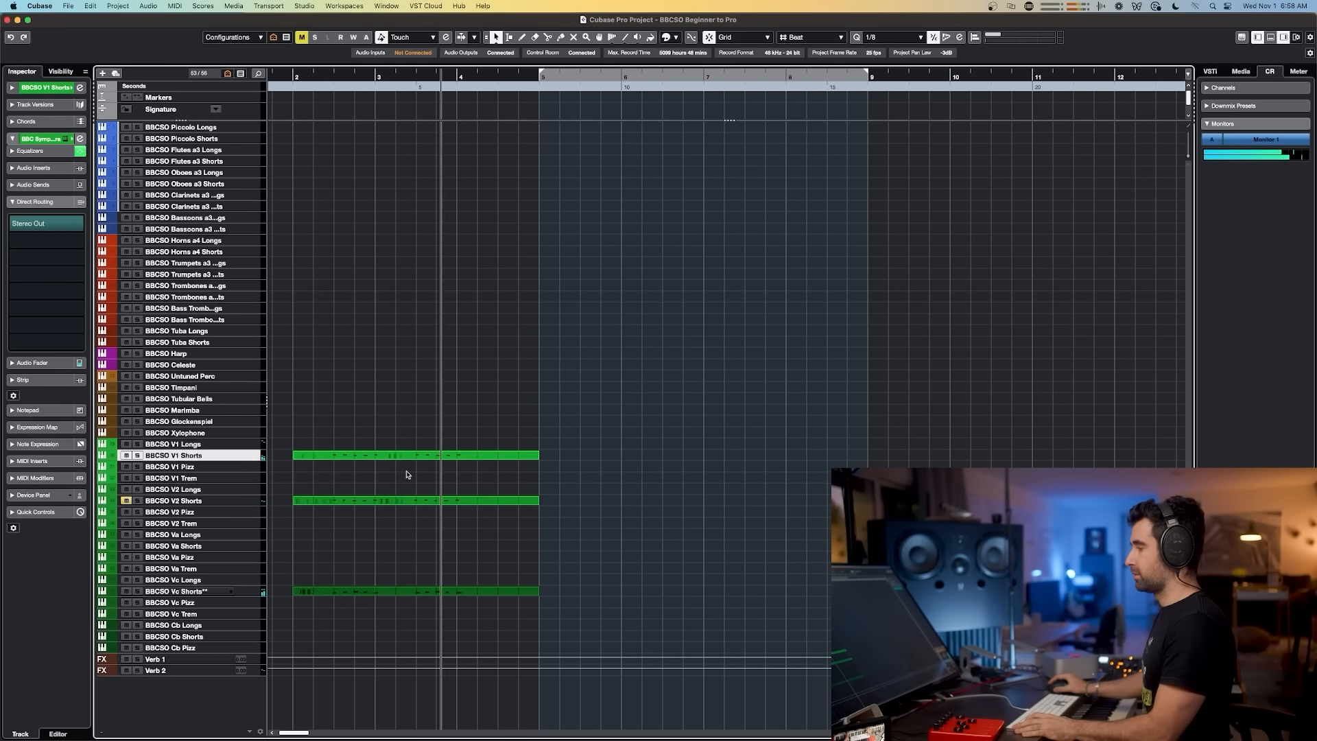
key(space)
click(127, 456)
key(space)
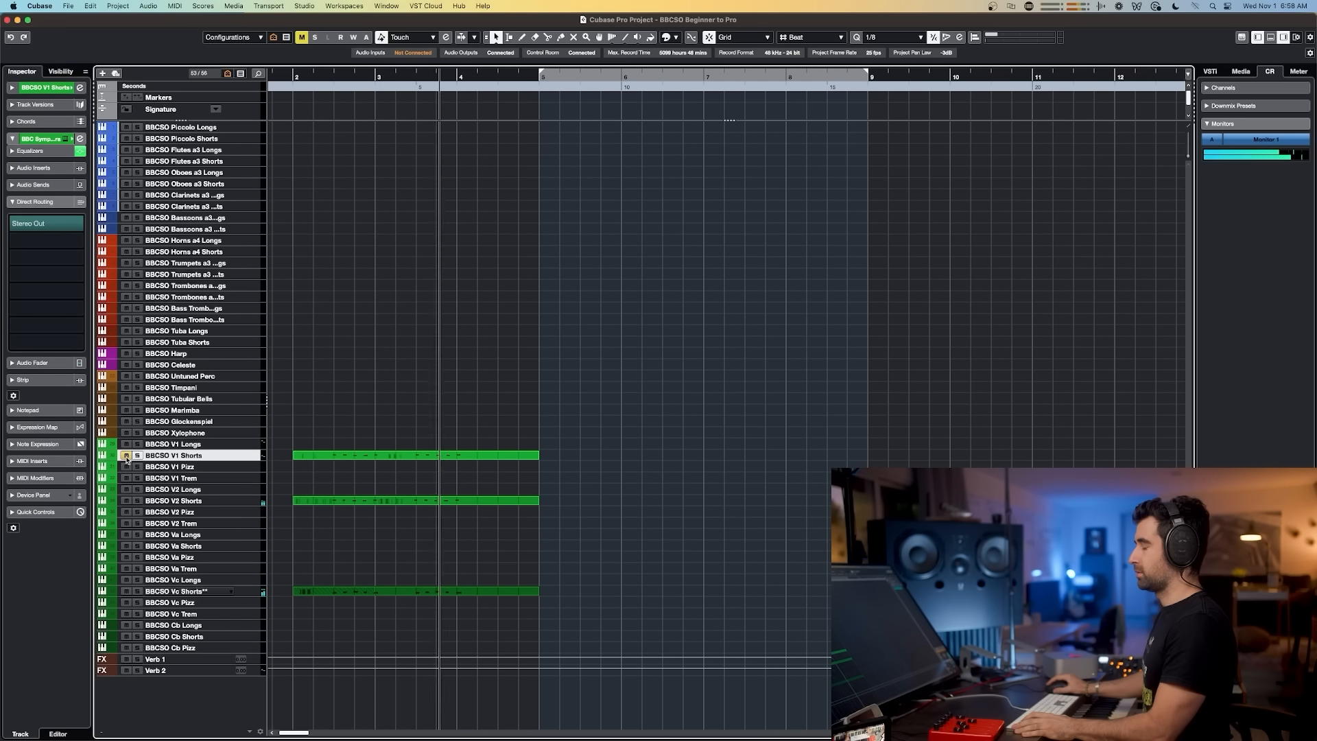
key(space)
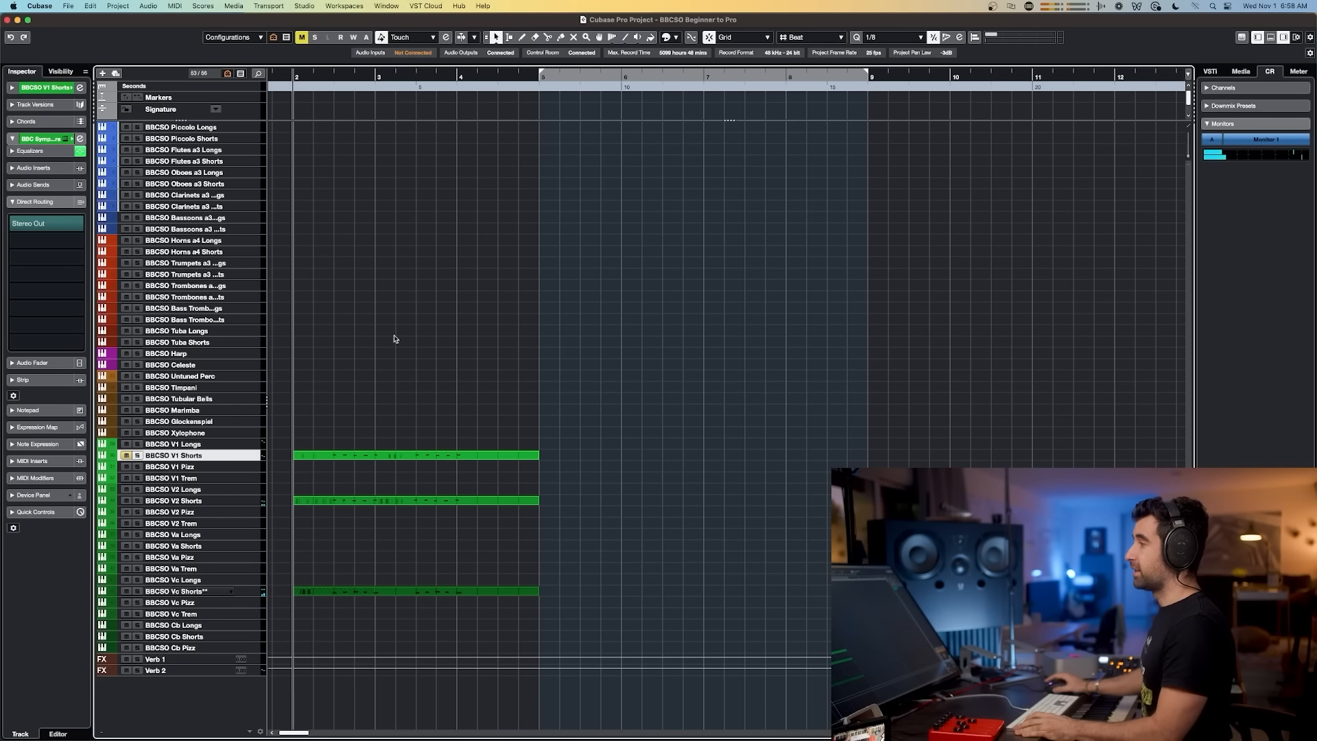
Step: Select BBCSO V2 Shorts, show the Pre rack in the MixConsole, and adjust that channel's input gain
key(F3)
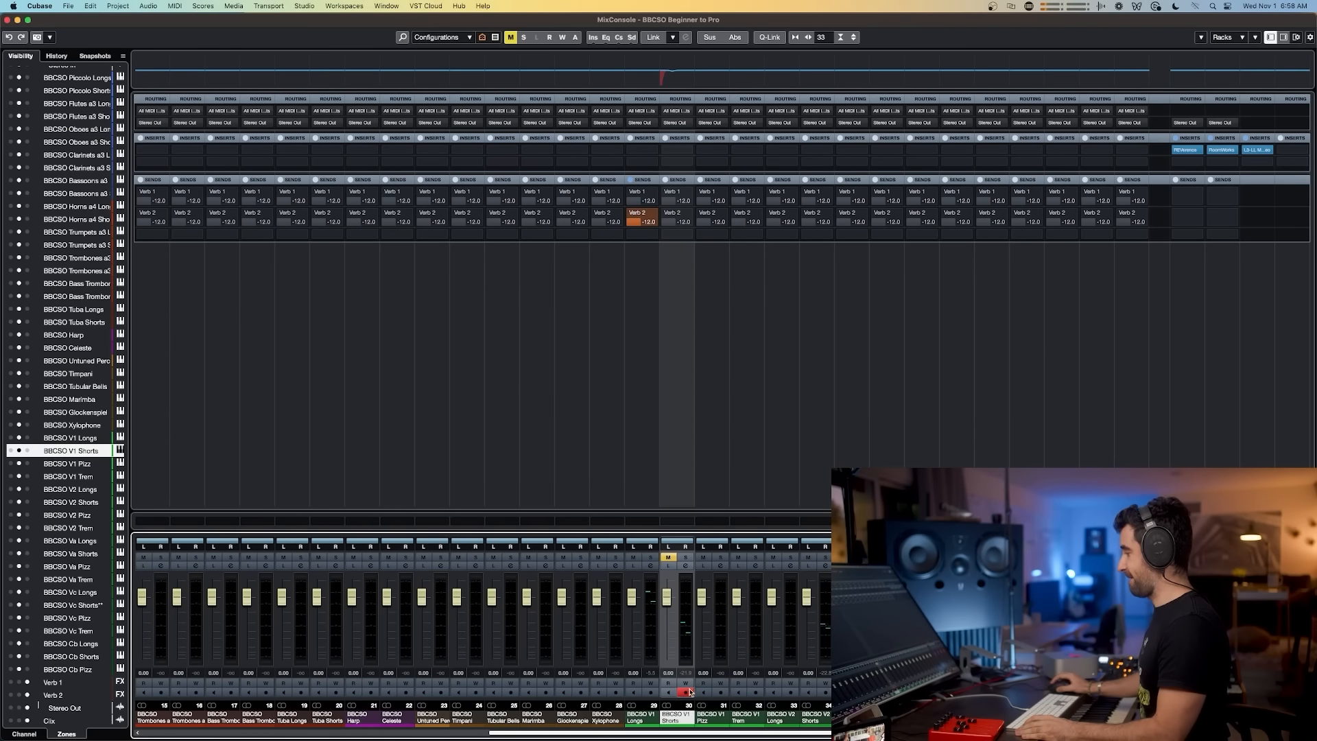
key(F3)
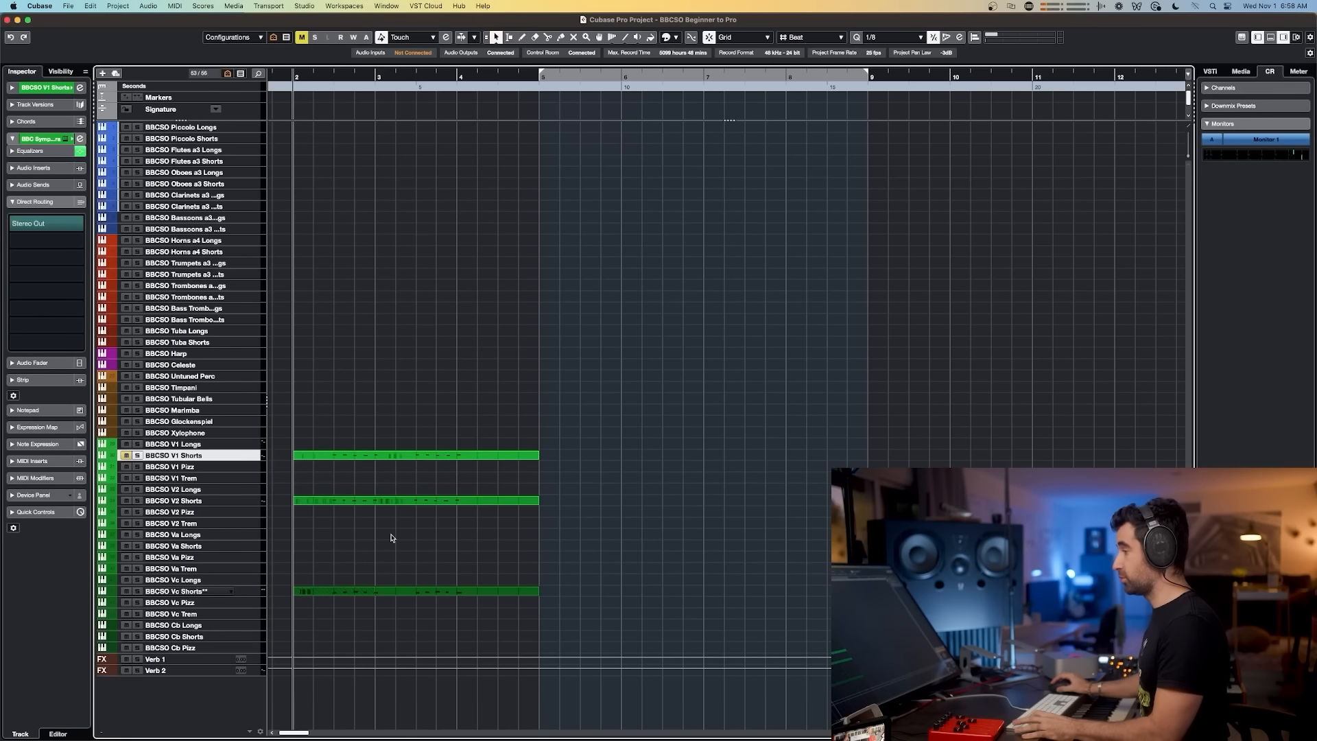
click(191, 501)
key(F3)
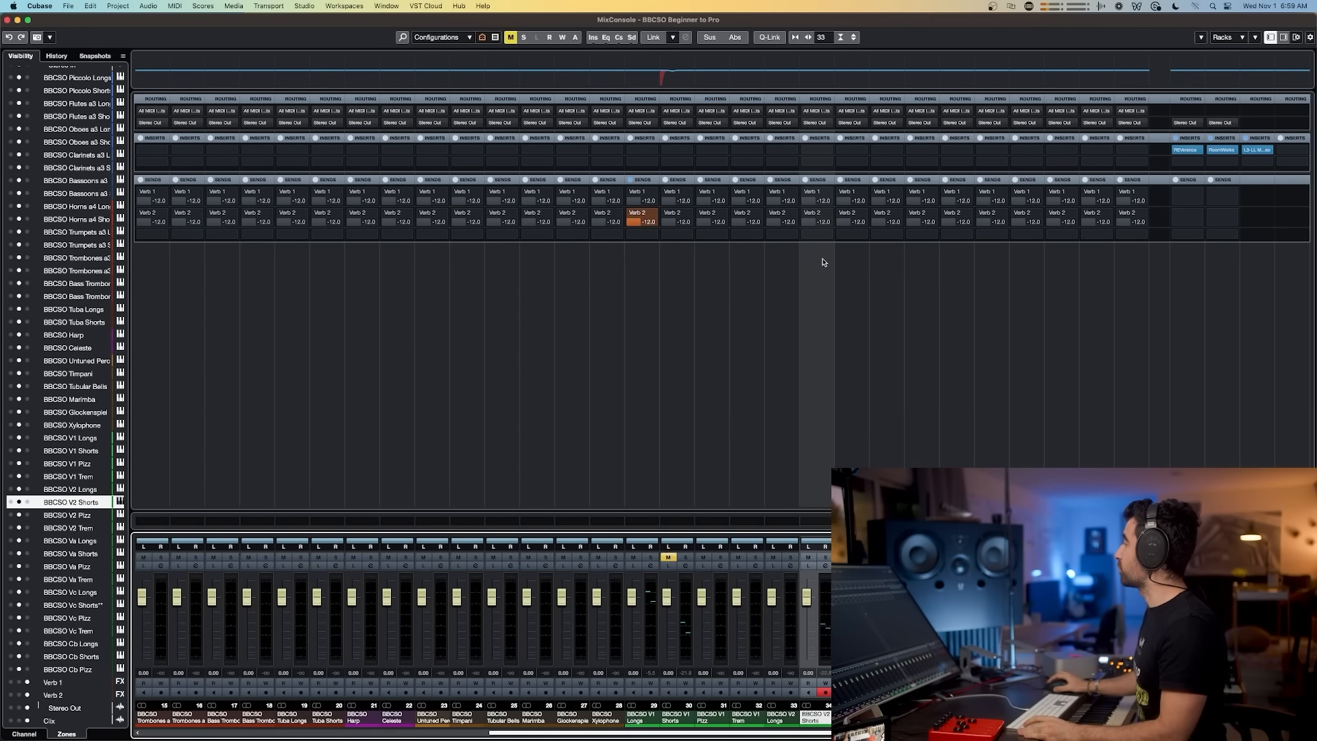
click(1297, 37)
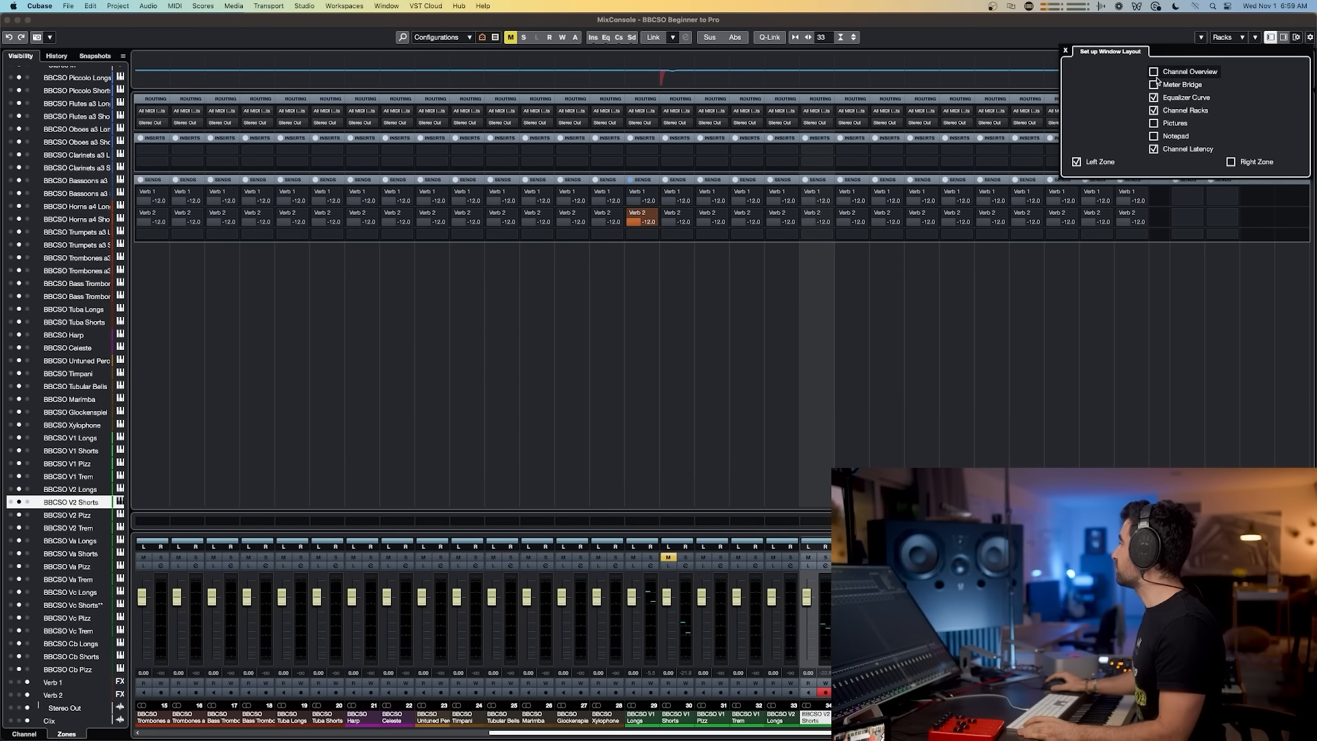
click(1240, 37)
click(1241, 93)
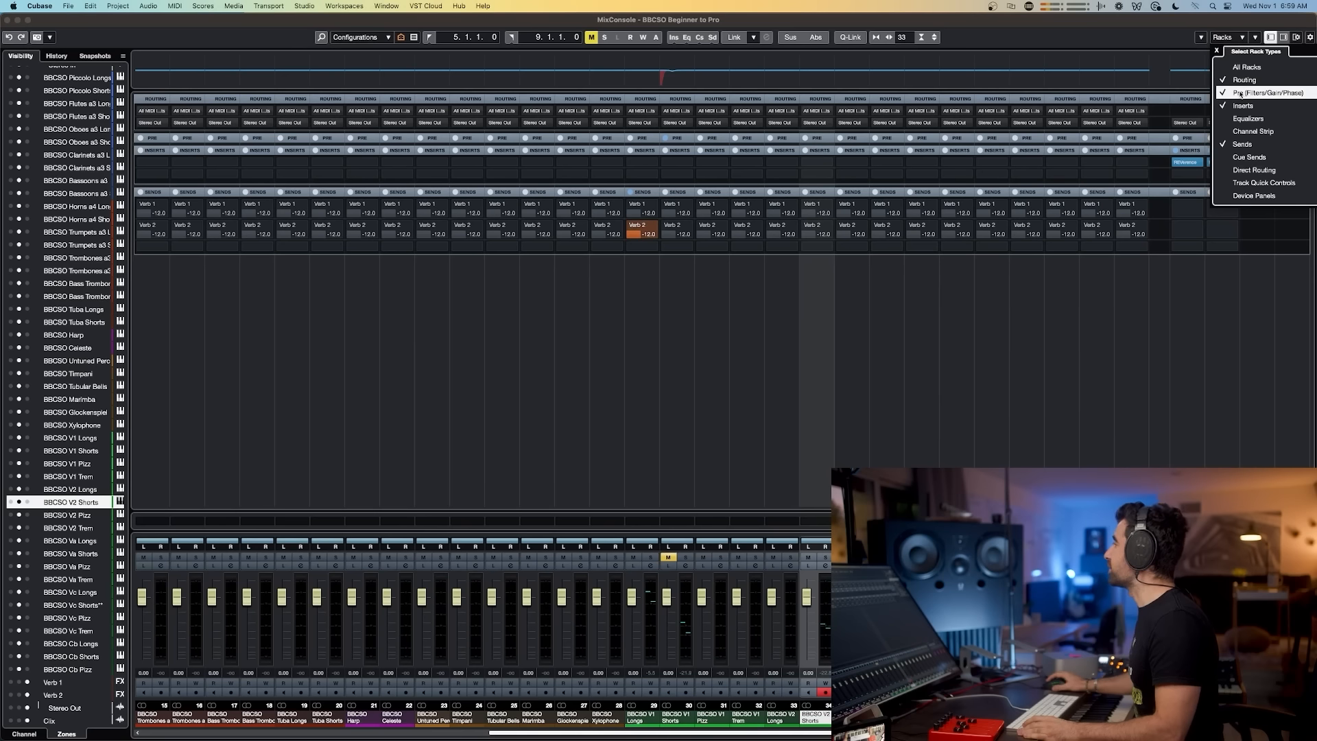
click(684, 139)
click(684, 138)
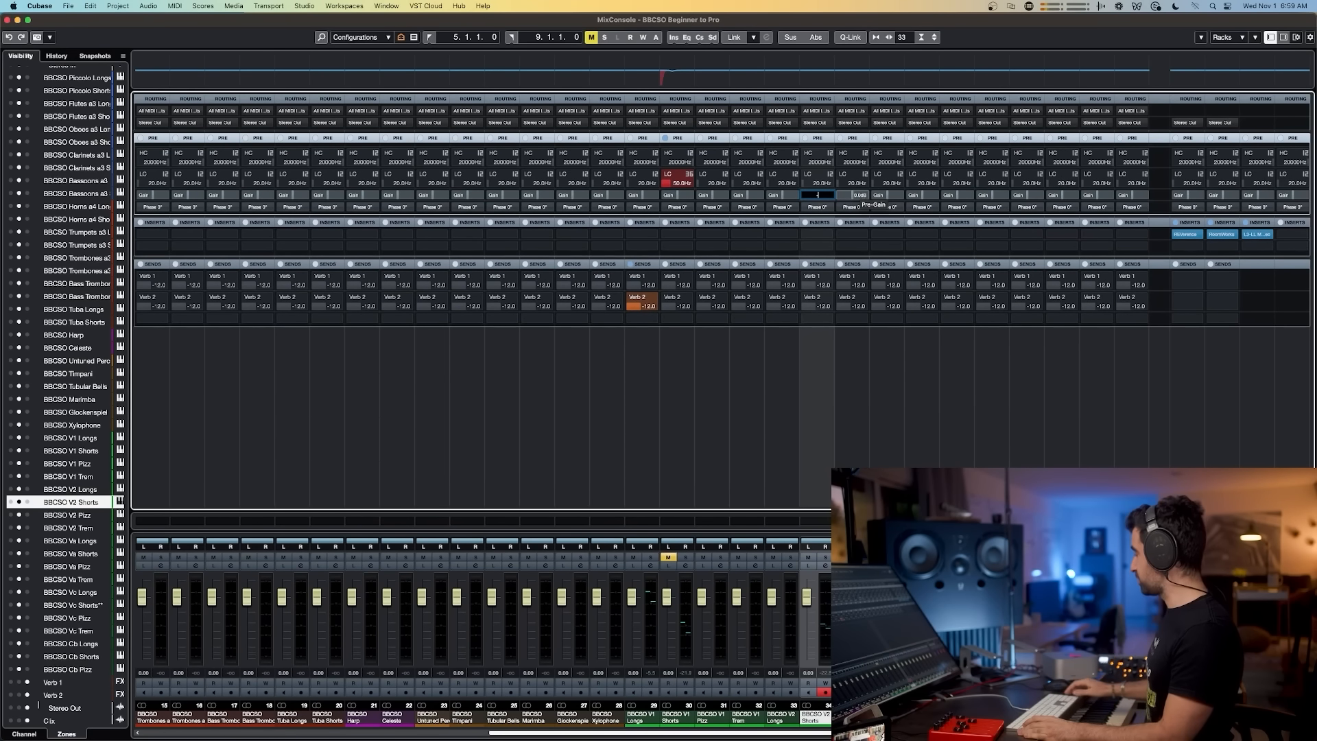
key(Return)
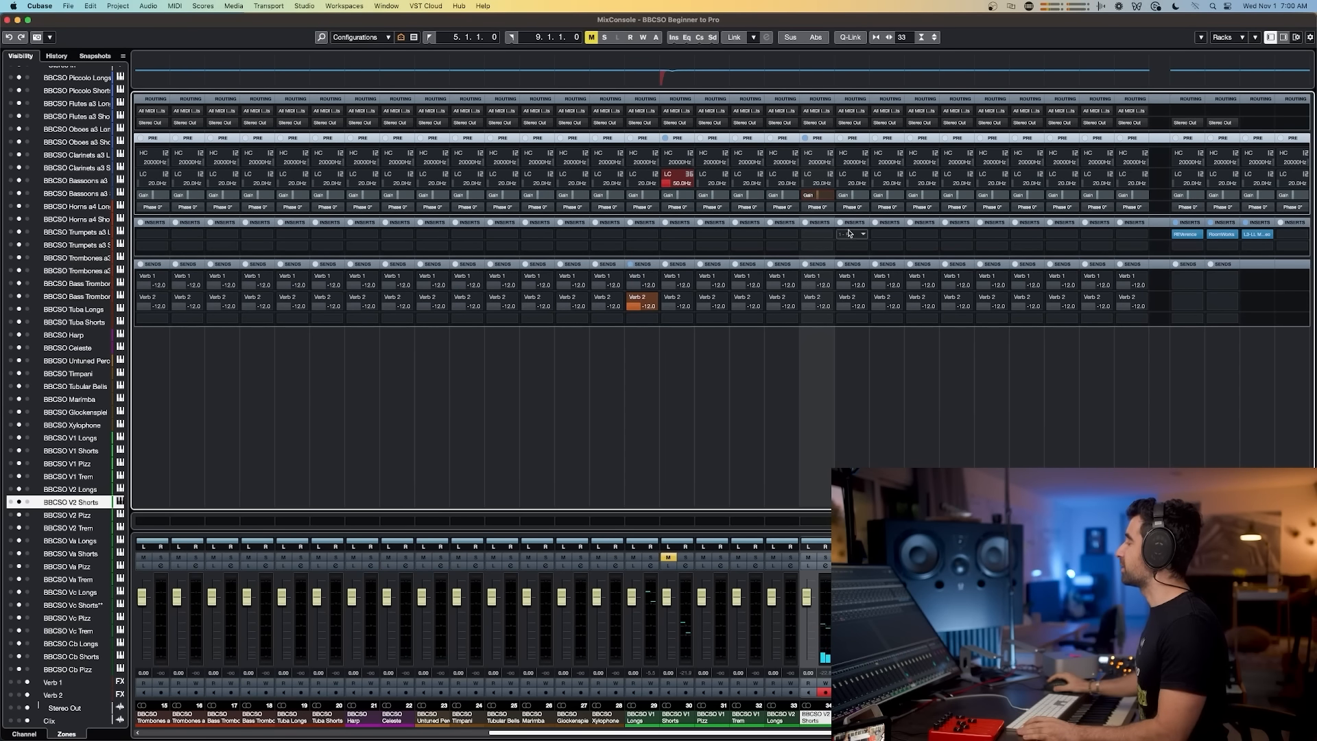
click(764, 393)
key(F3)
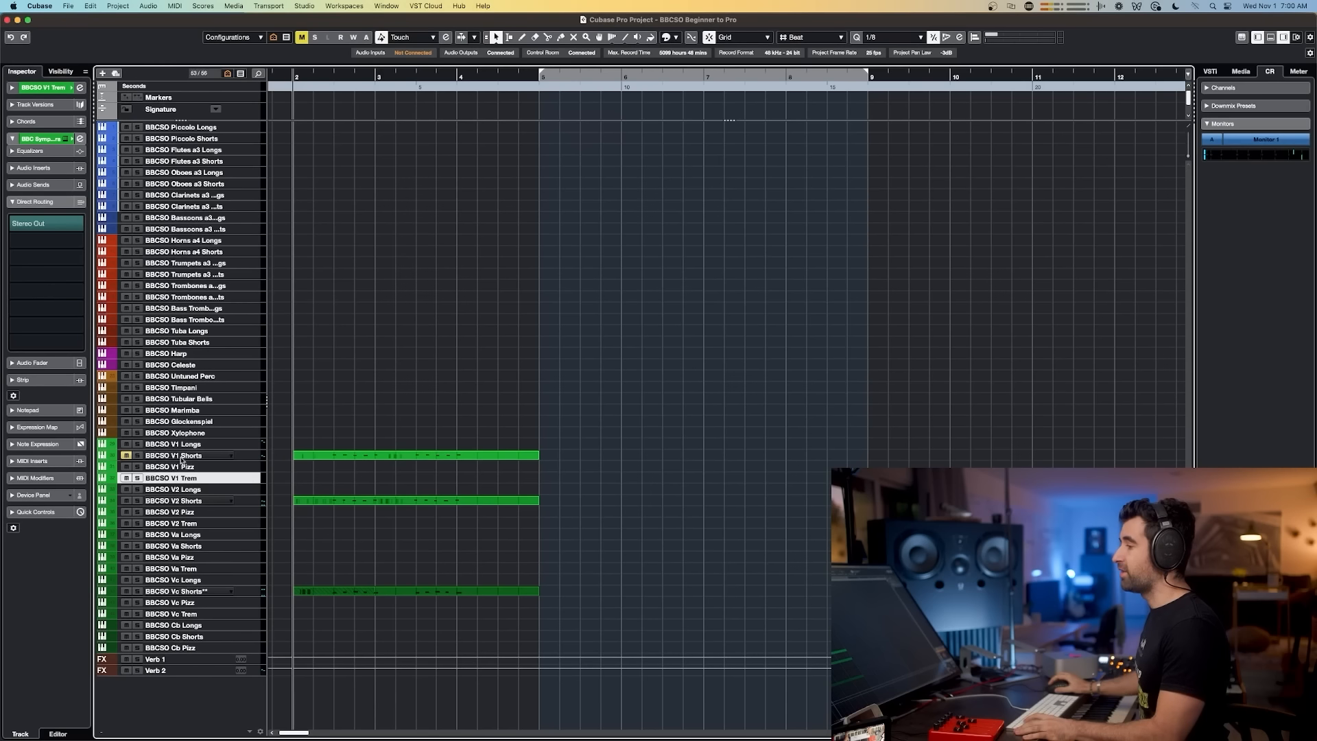
Step: Unmute BBCSO V1 Shorts and try transposing the BBCSO V2 Shorts notes in the Key Editor while auditioning
click(126, 456)
double_click(334, 500)
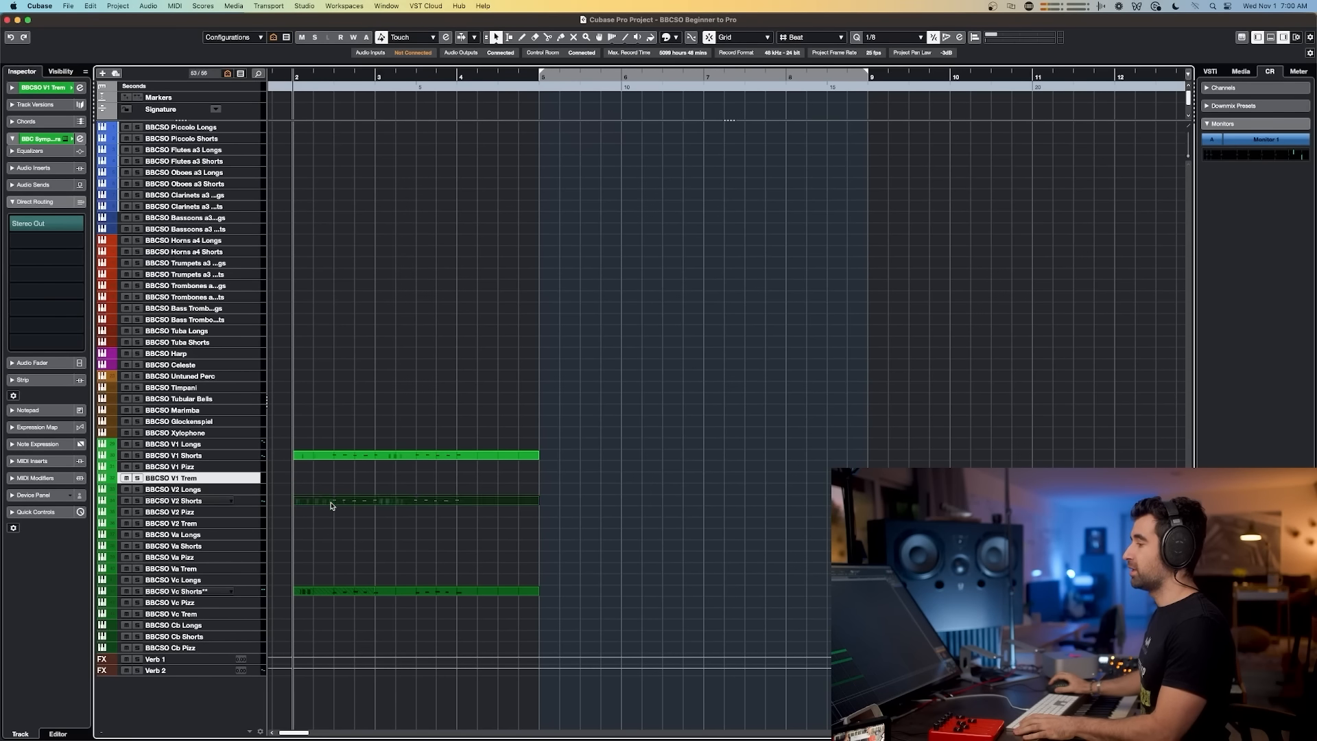
drag(459, 246, 185, 352)
key(Up)
key(Up)
key(Down)
key(Down)
key(Down)
key(Down)
key(Down)
key(Down)
key(space)
key(space)
key(Up)
key(Up)
key(space)
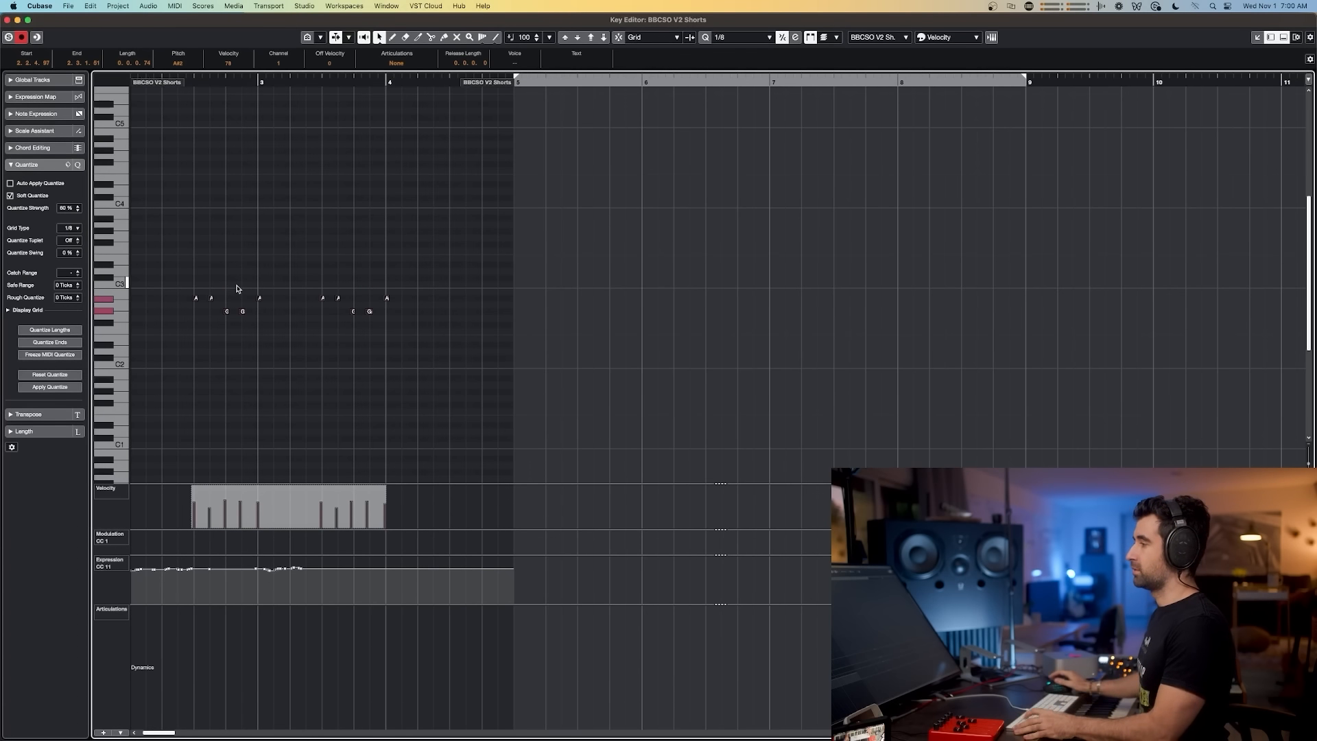
key(Return)
Step: Open the BBCSO V1 Shorts part in the Key Editor and transpose its selected notes up by semitones
click(382, 441)
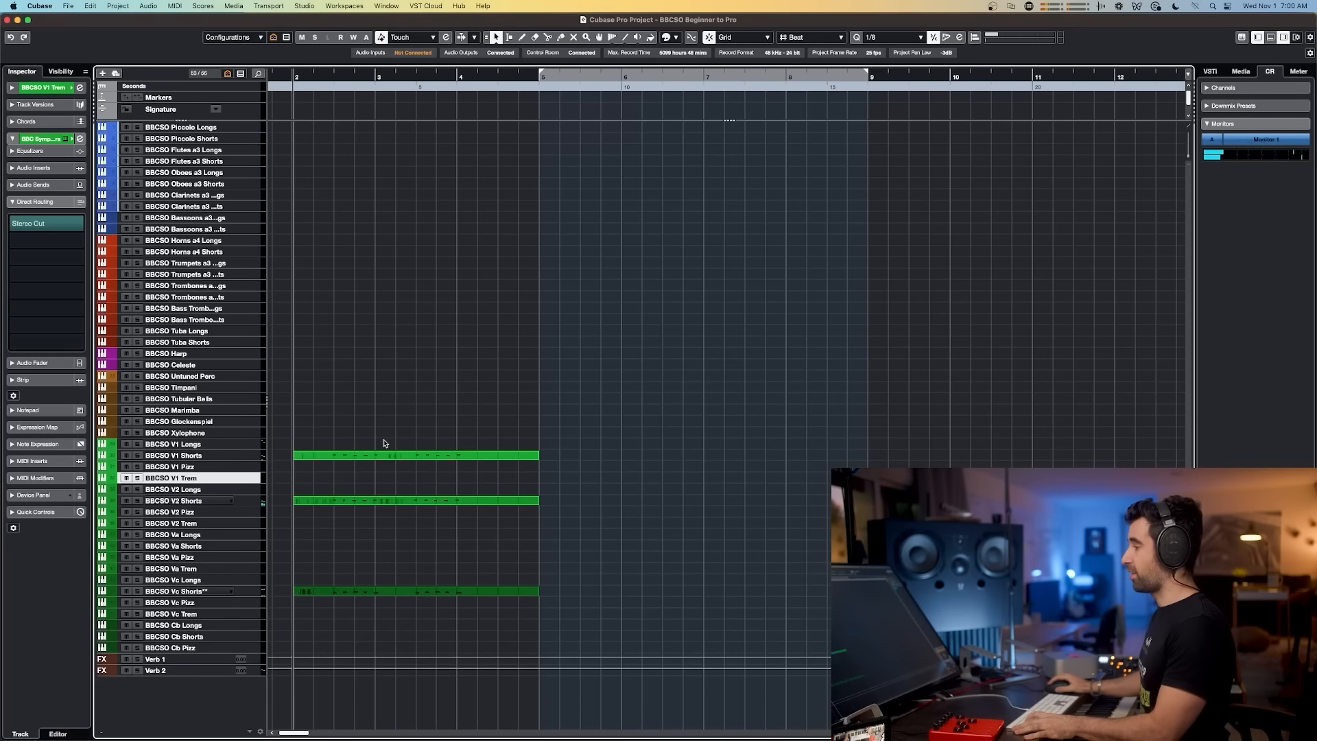
double_click(380, 456)
drag(438, 235, 177, 349)
key(Up)
key(Up)
key(Up)
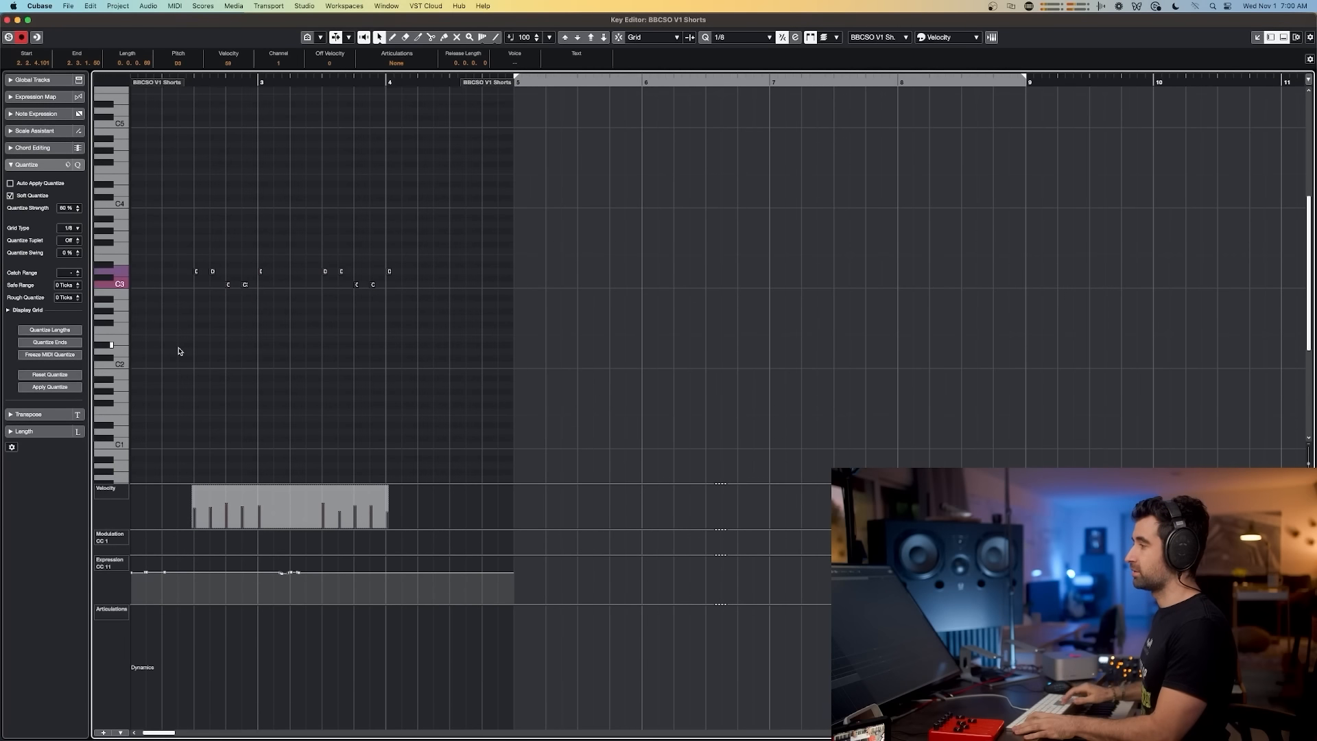
click(229, 337)
drag(414, 317, 180, 275)
key(Up)
click(219, 302)
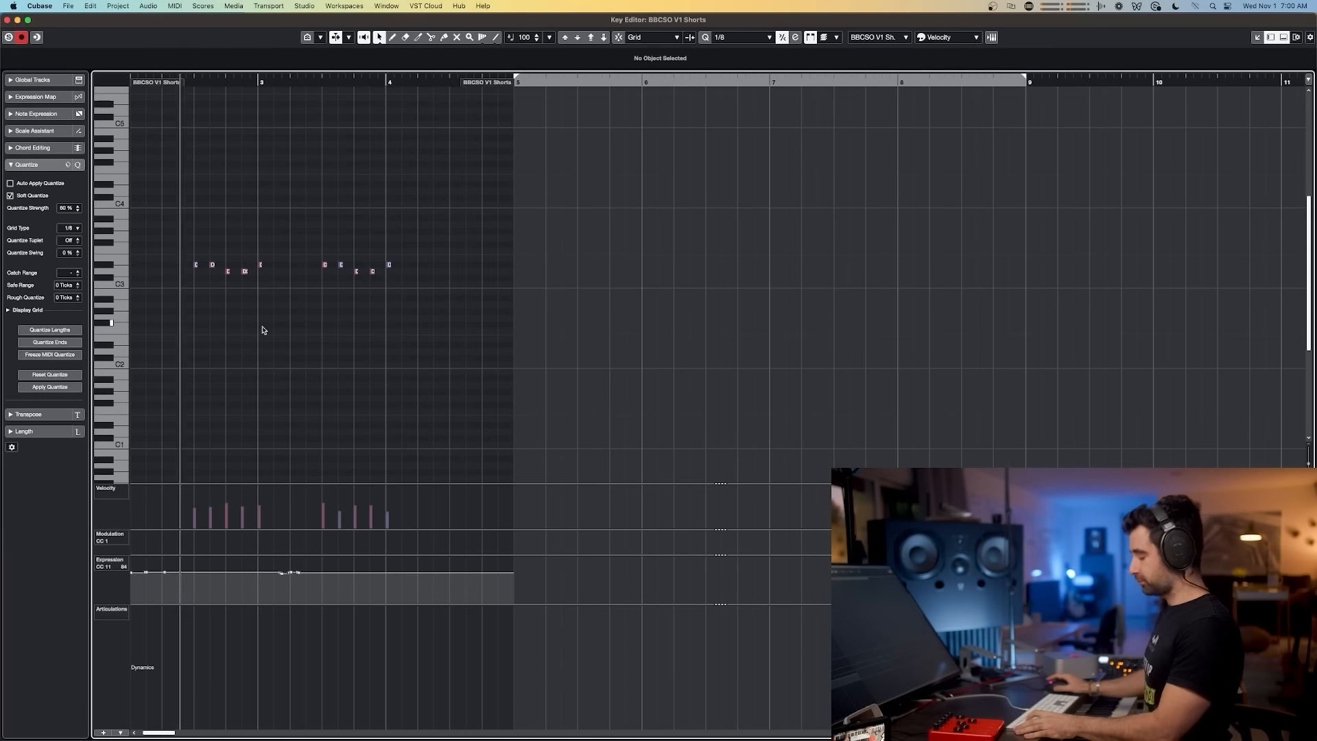
key(Return)
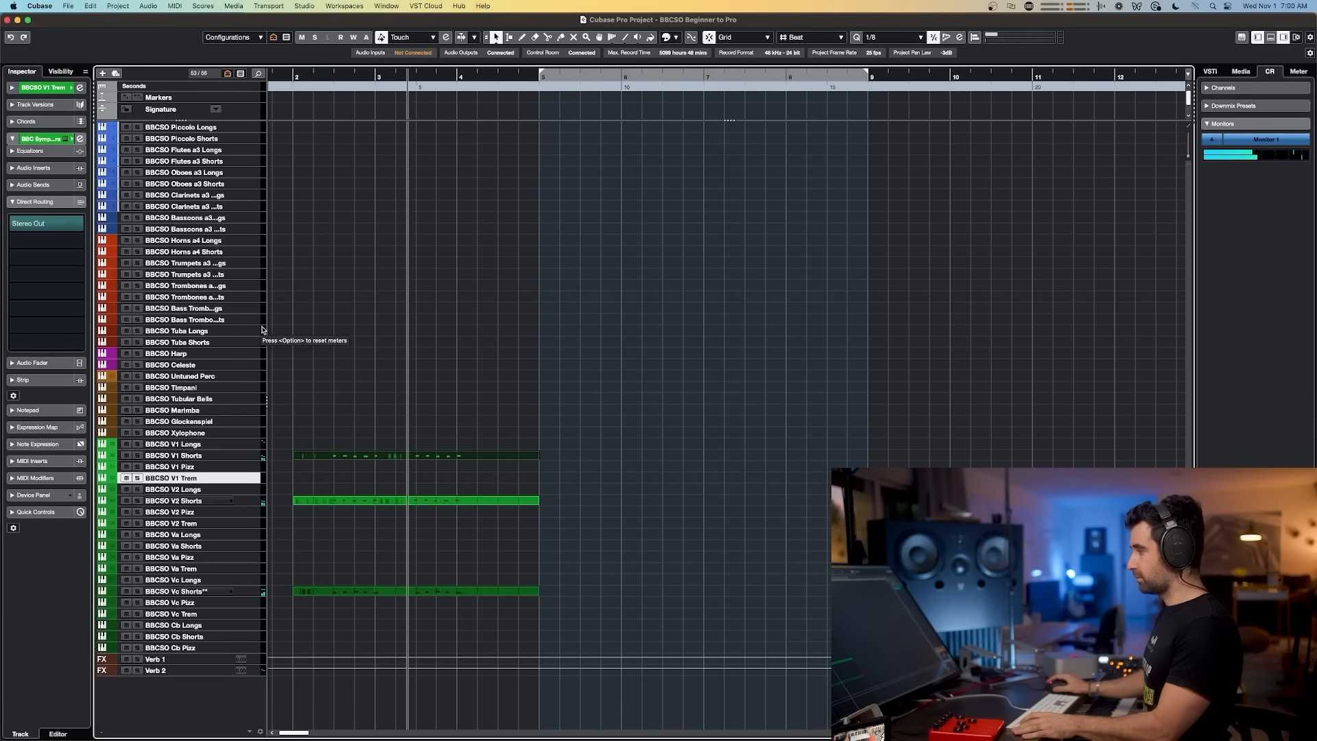
Step: Select BBCSO Va Shorts, play along during playback, and capture a viola part with Retrospective Record
key(space)
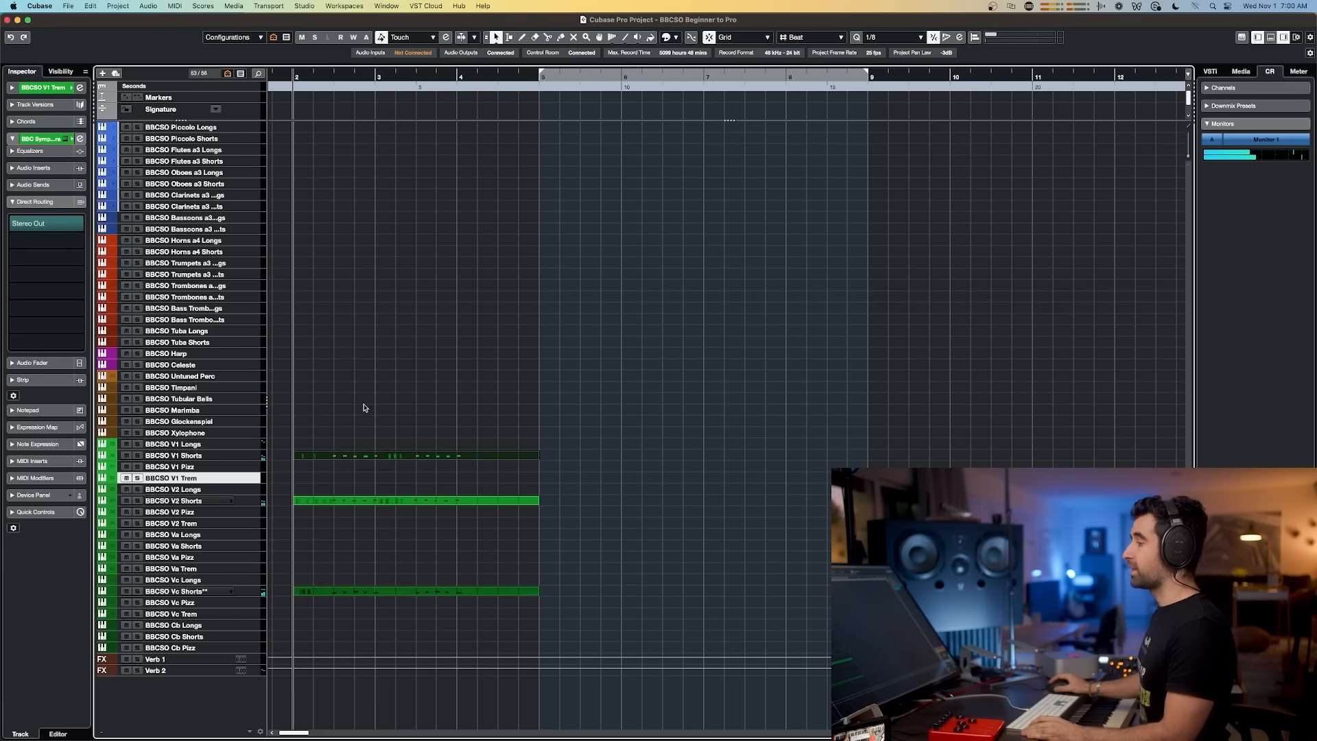
click(200, 546)
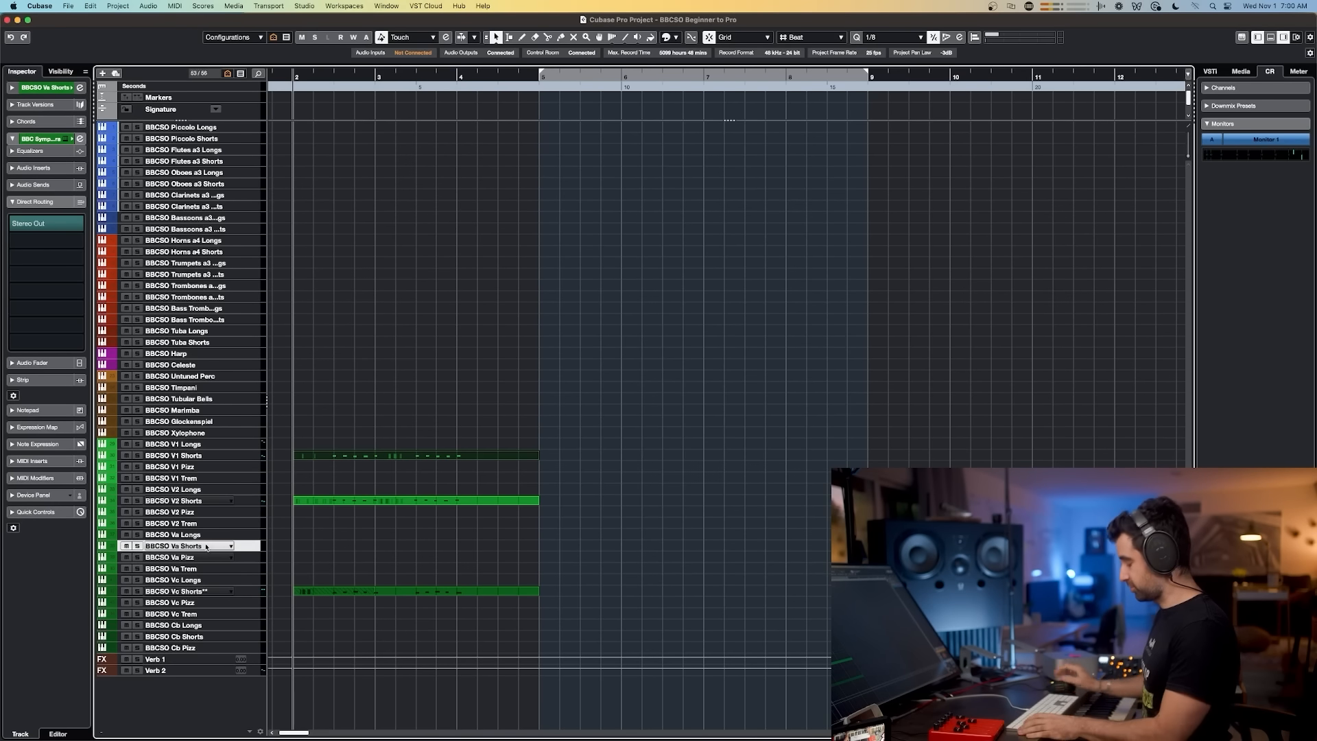
key(space)
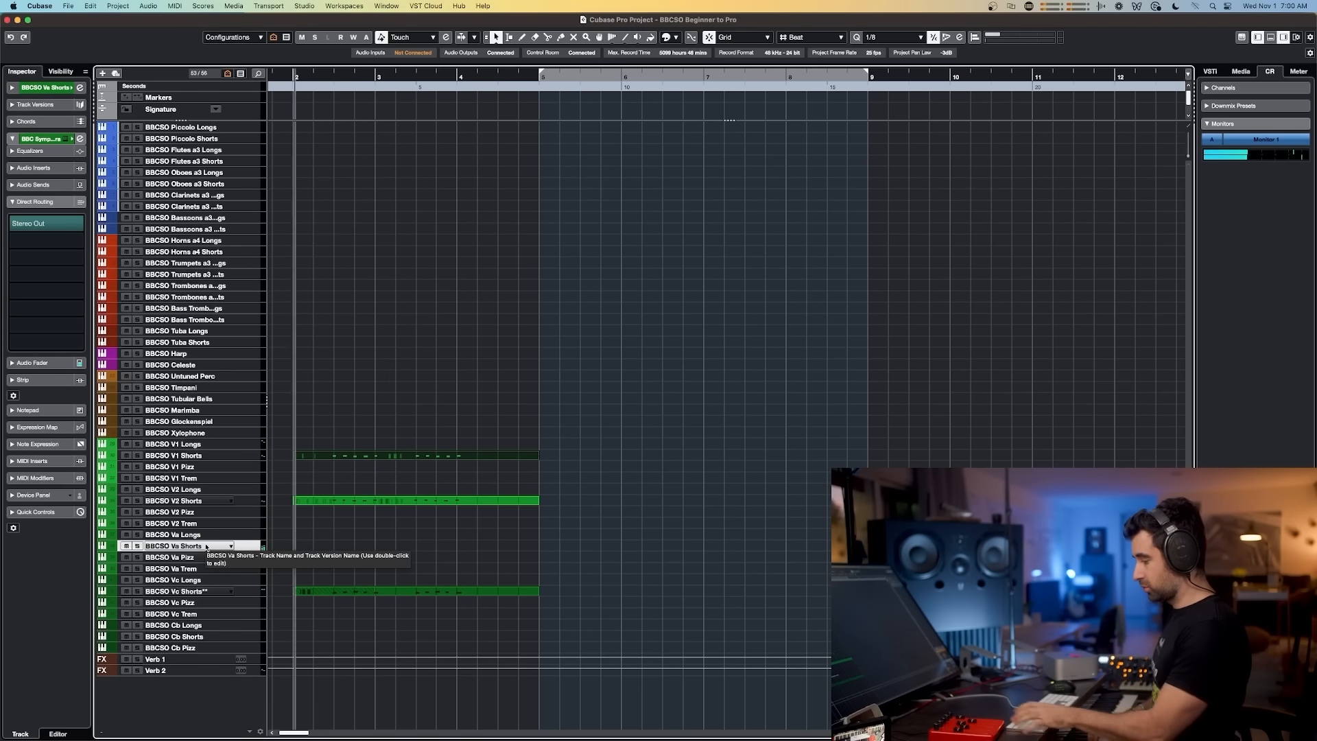
key(space)
key(space)
key(space)
key(space)
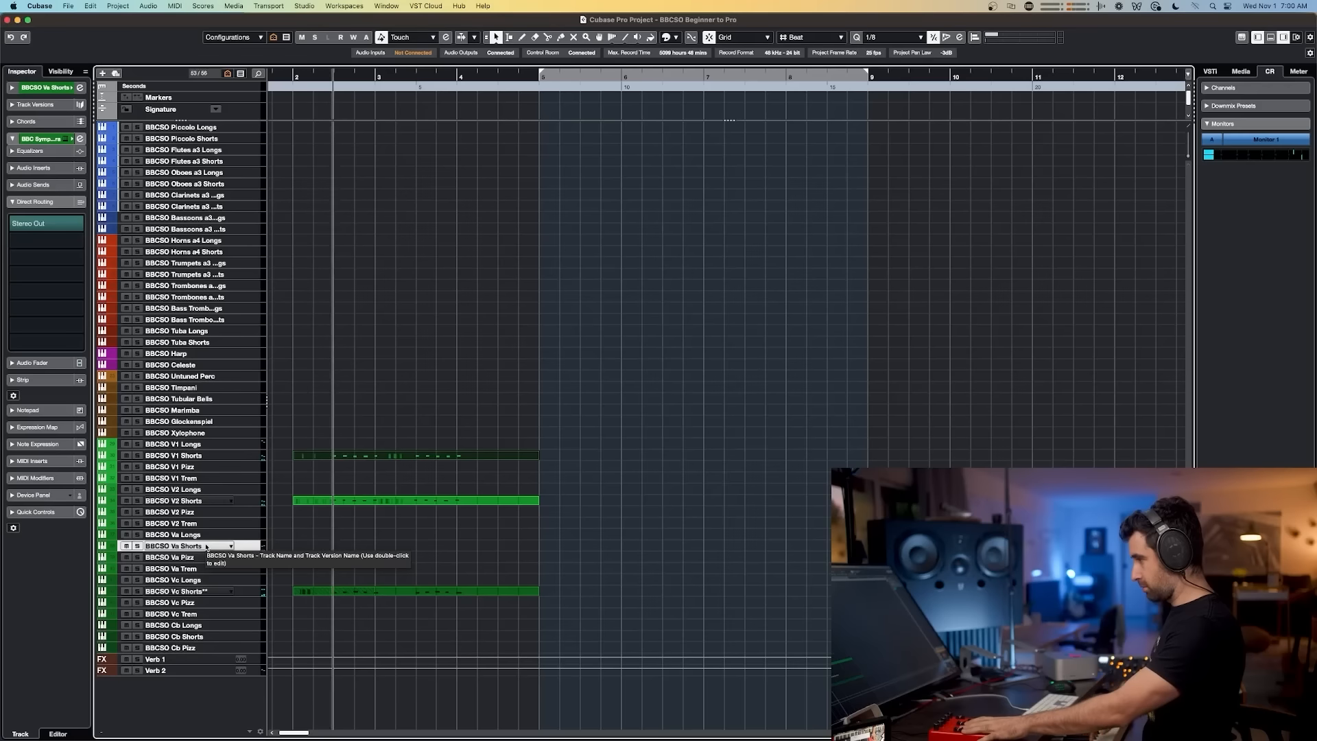
key(space)
key(space)
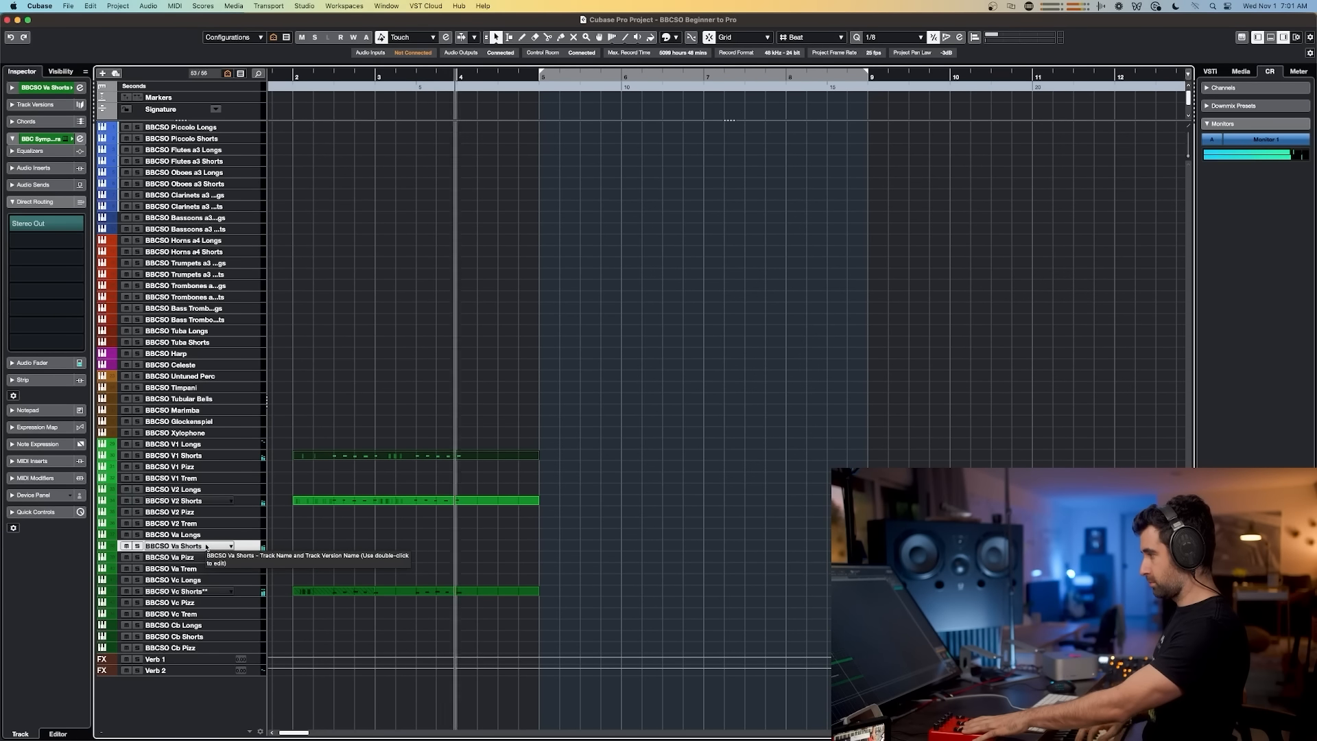
key(space)
key(shift+KP_Multiply)
key(space)
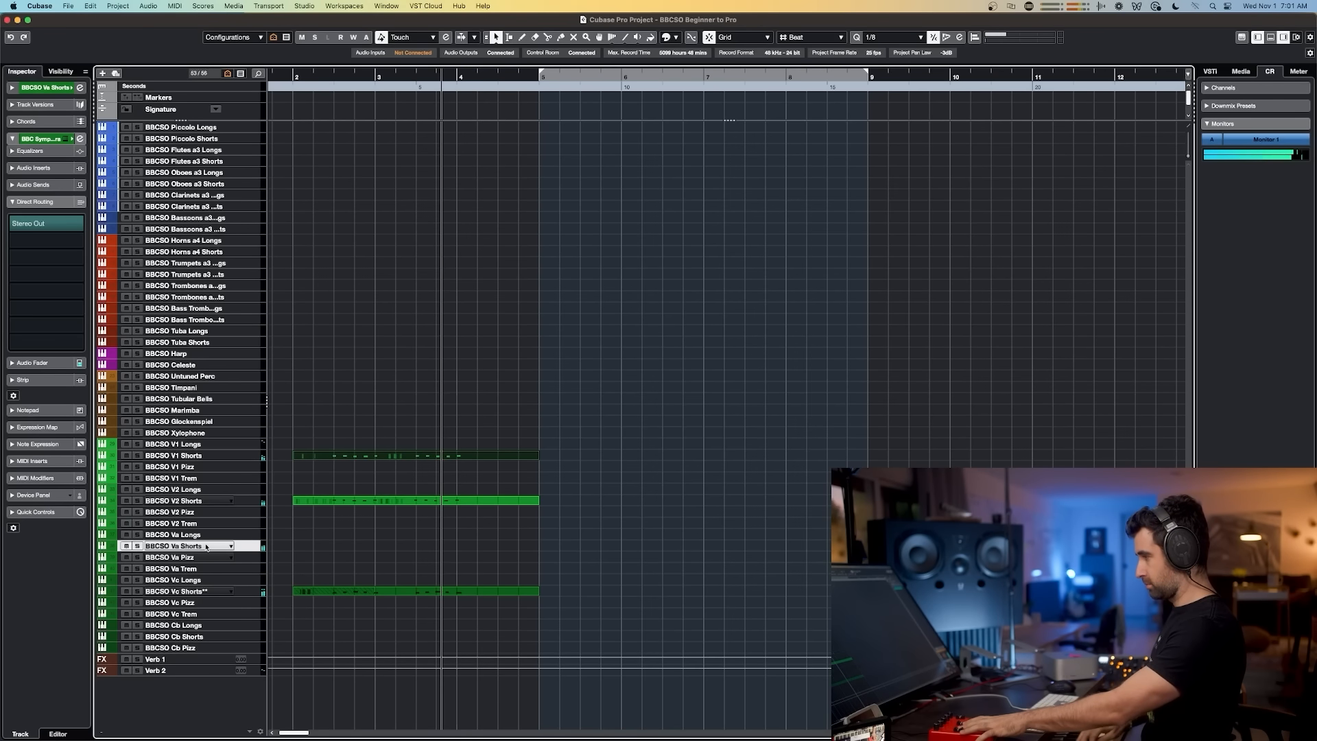
key(space)
key(shift+KP_Multiply)
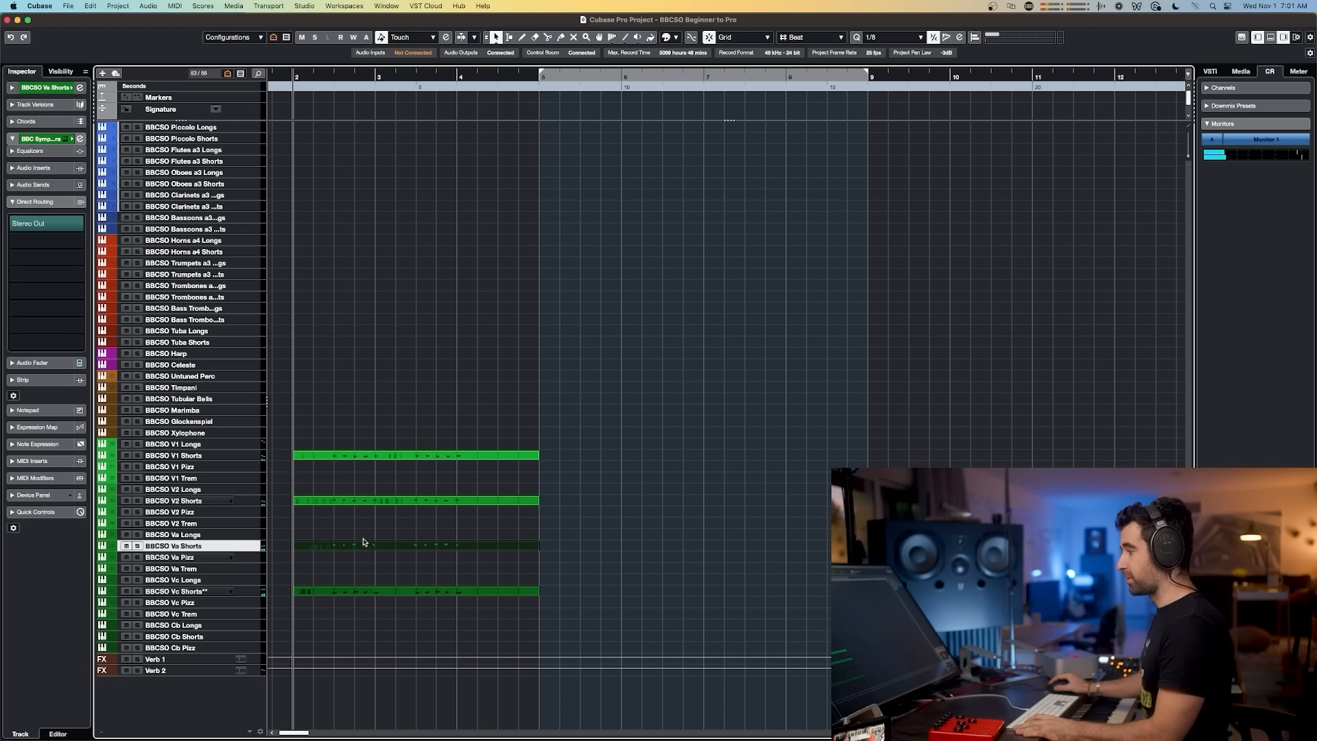
Step: Adjust the pre-gain of the BBCSO Va Shorts channel in the MixConsole
key(F3)
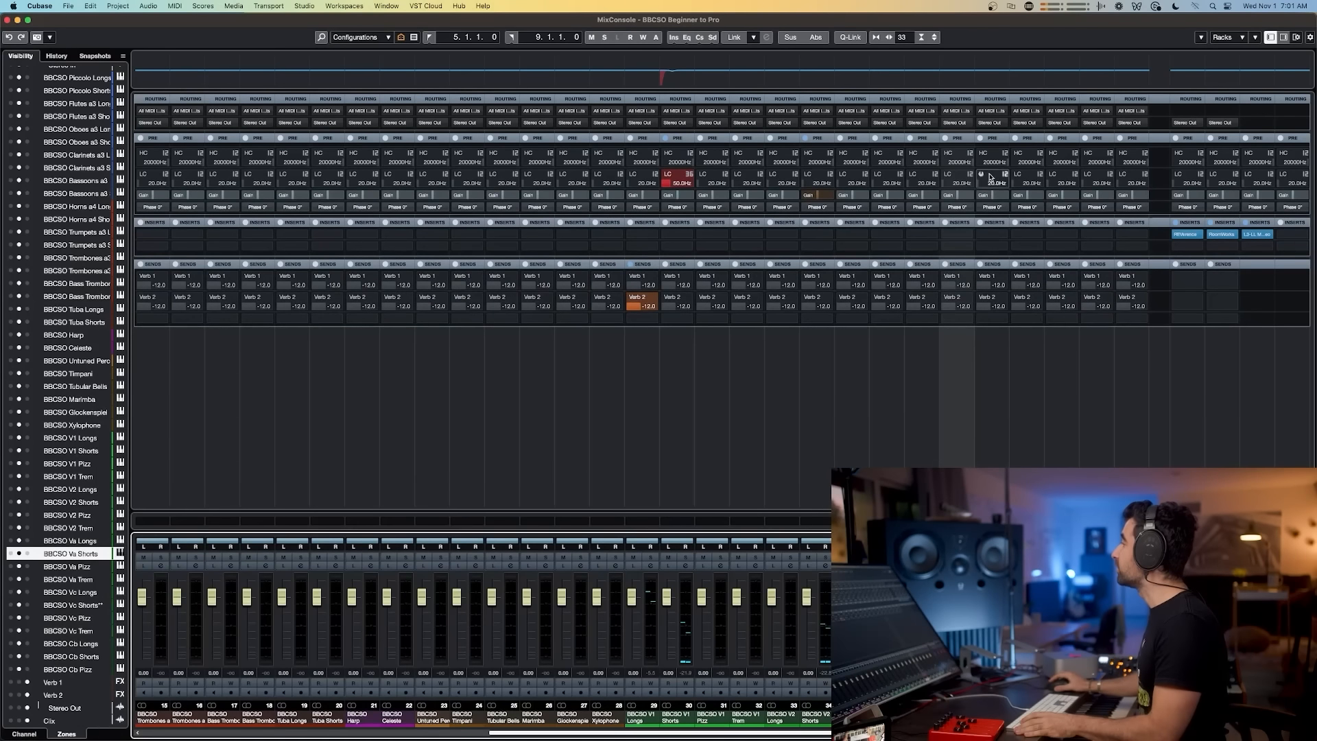
double_click(962, 195)
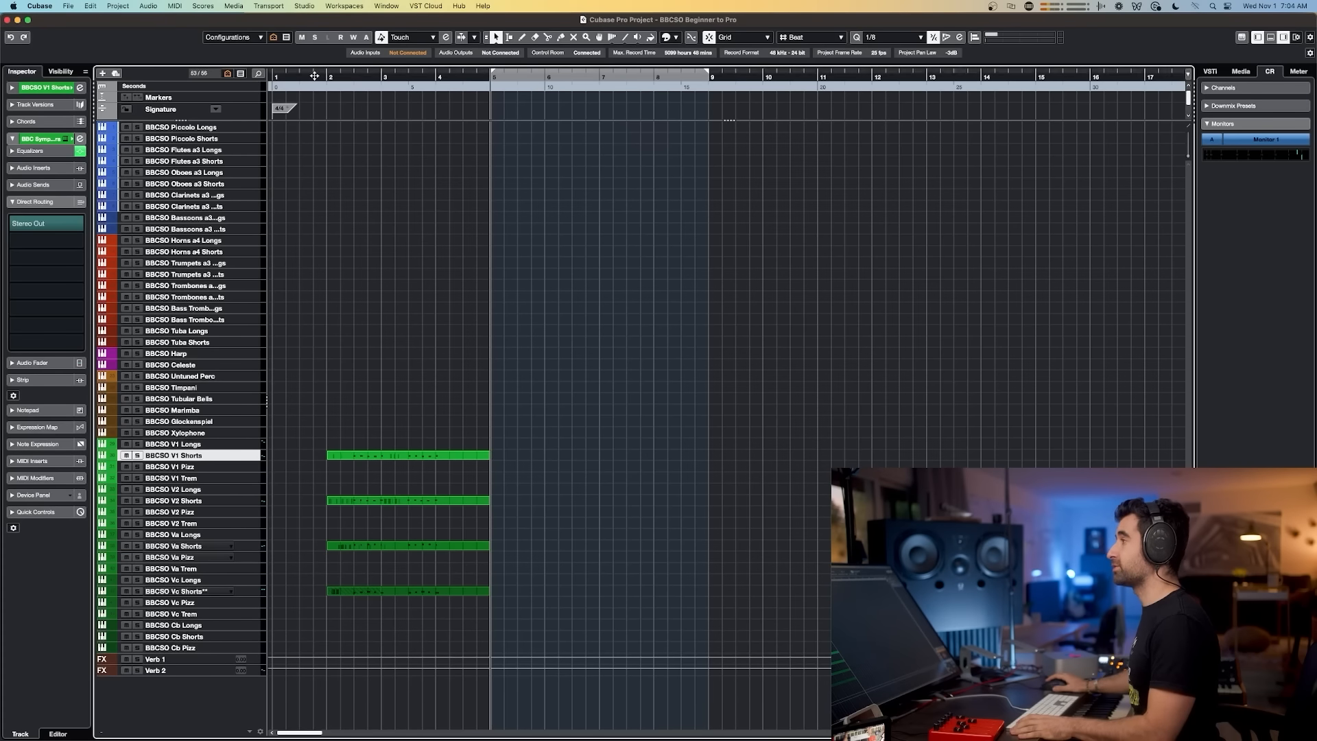
click(326, 76)
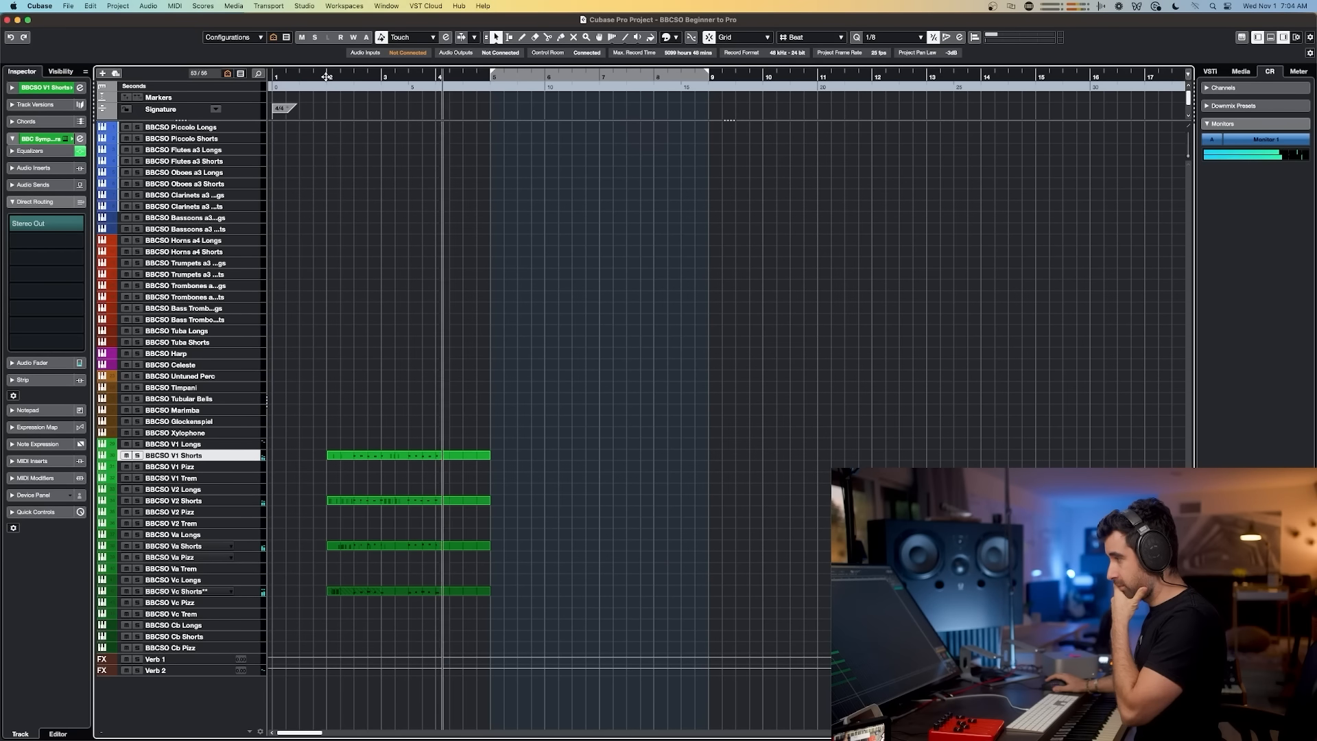
Step: Play back the string parts, review the channel gains in the MixConsole, and reposition the playback cursor
key(space)
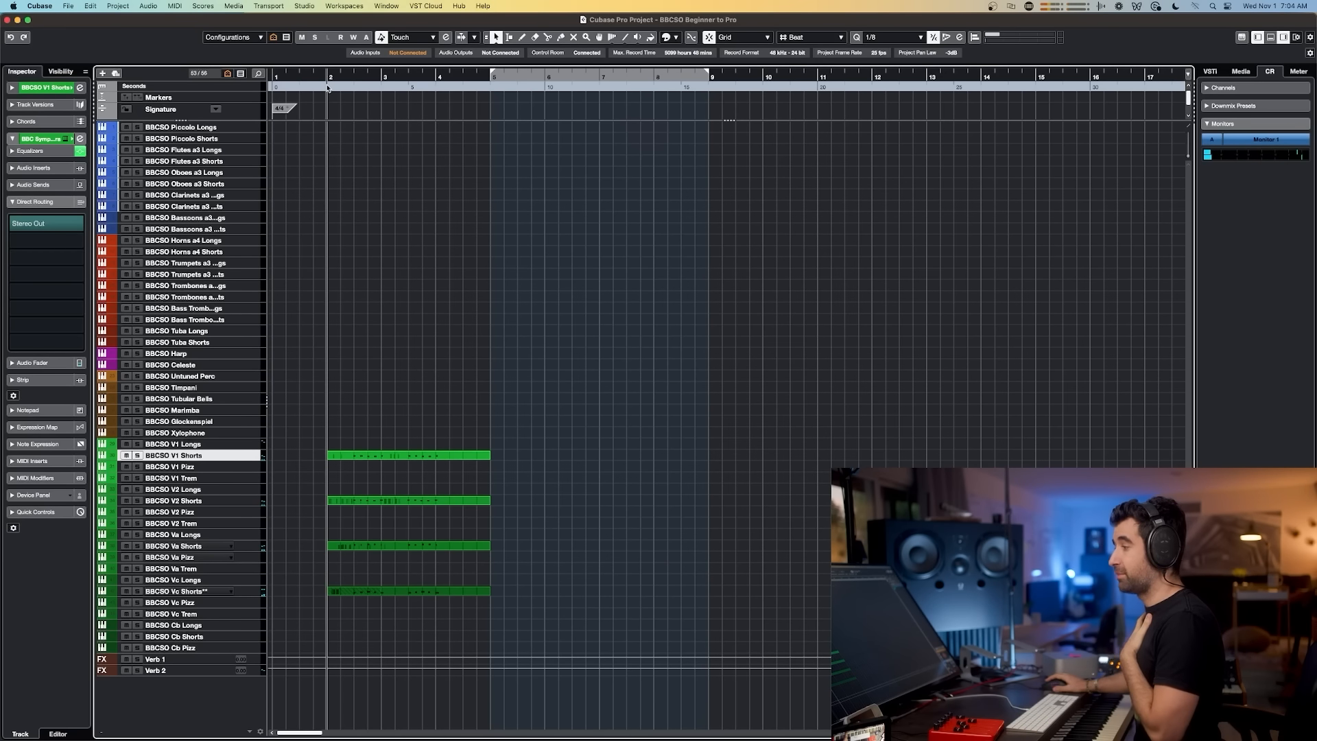
key(F3)
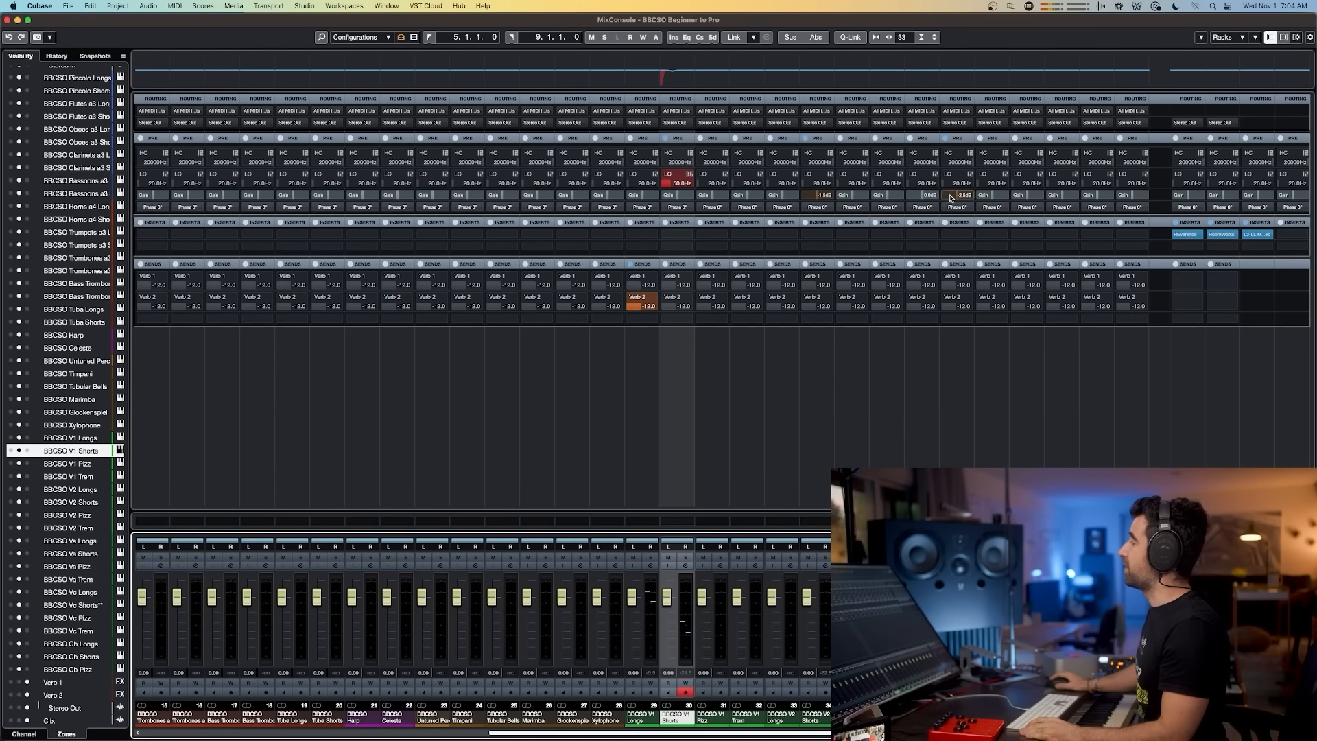
key(F3)
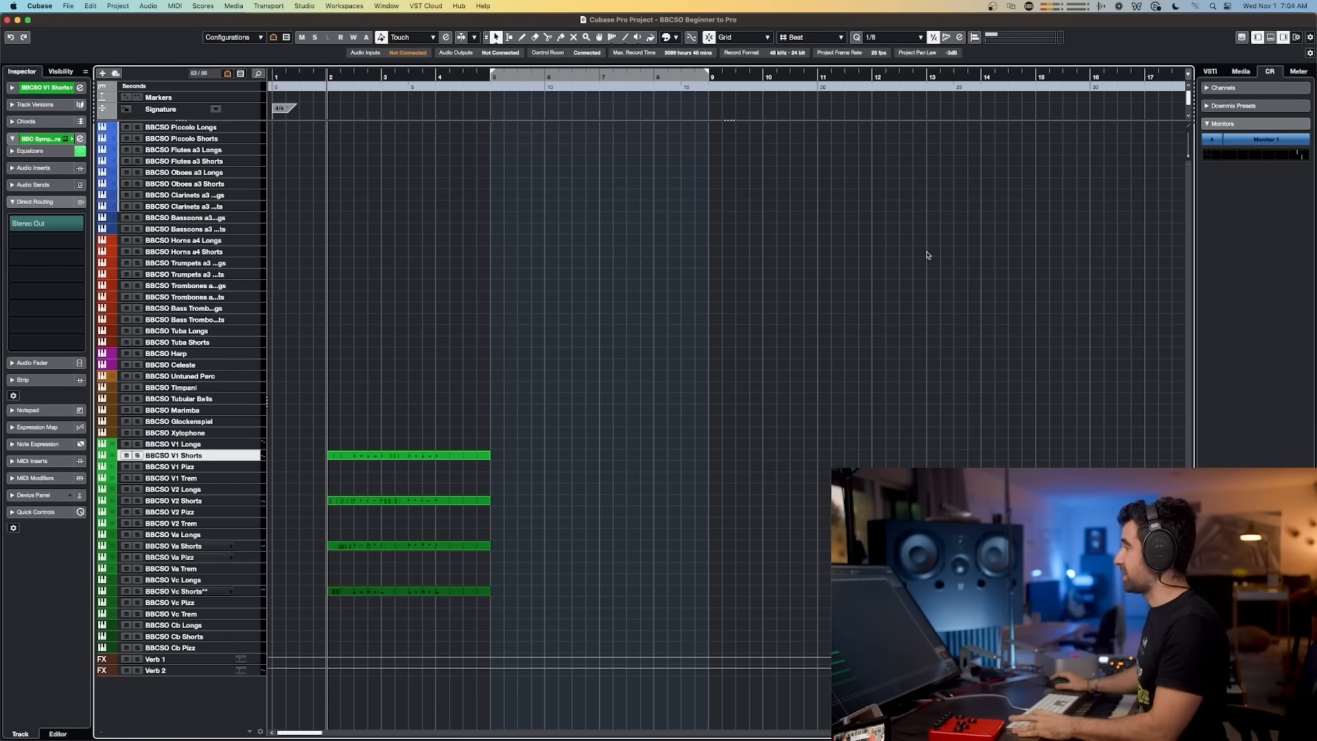
click(551, 80)
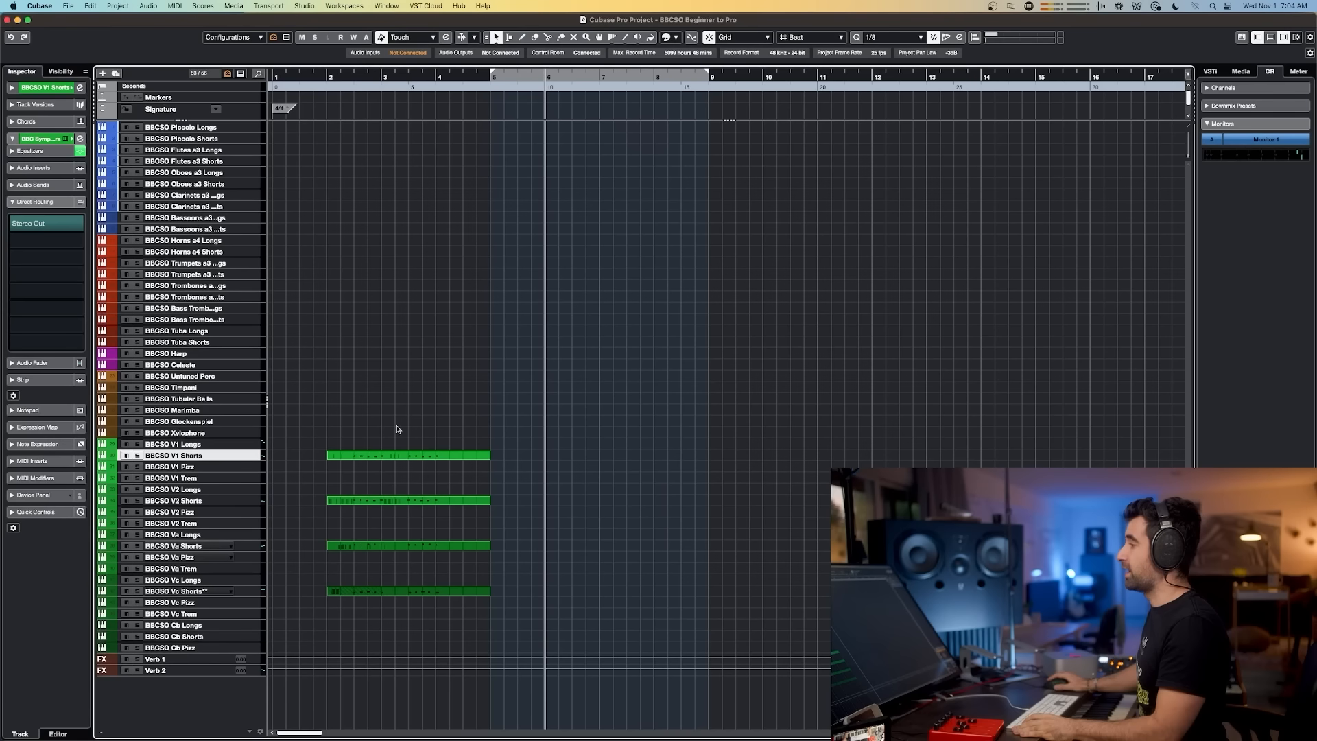
Step: Select the BBCSO Vc Longs track among the cello tracks and play back the string parts
click(219, 444)
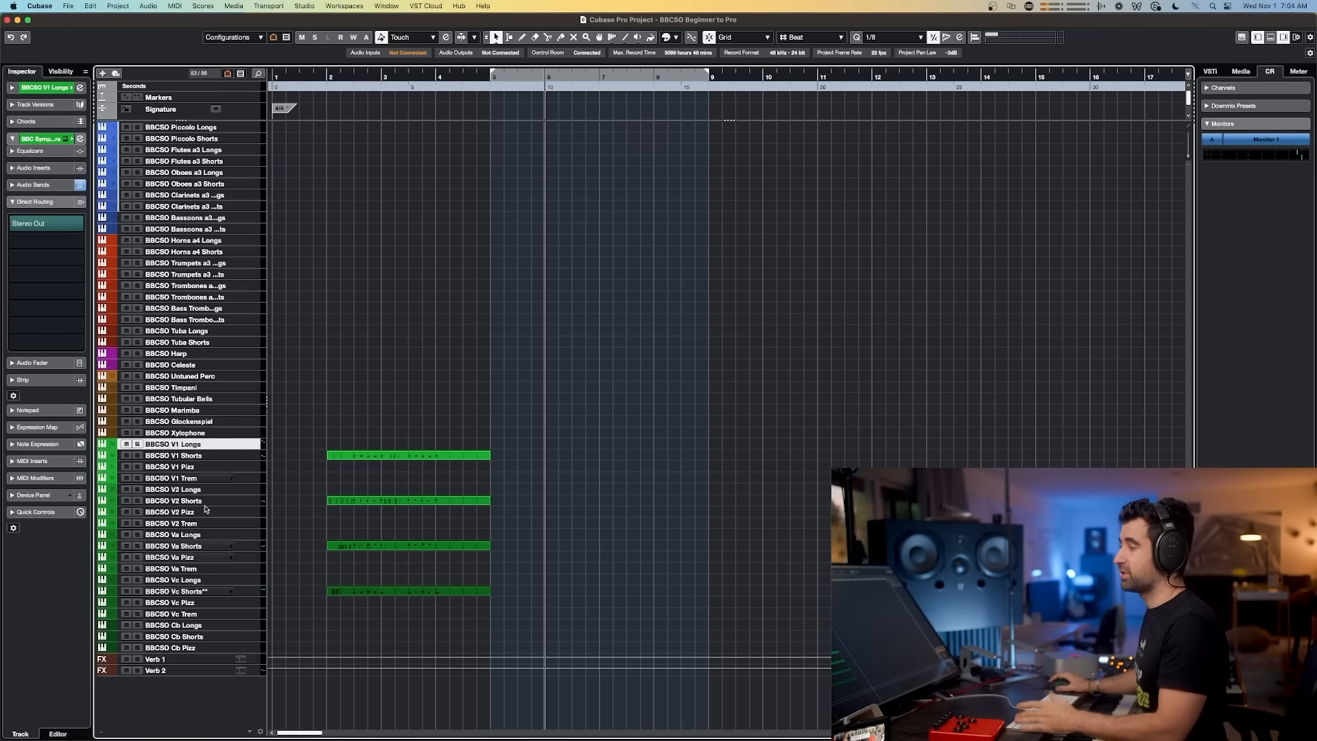
click(205, 580)
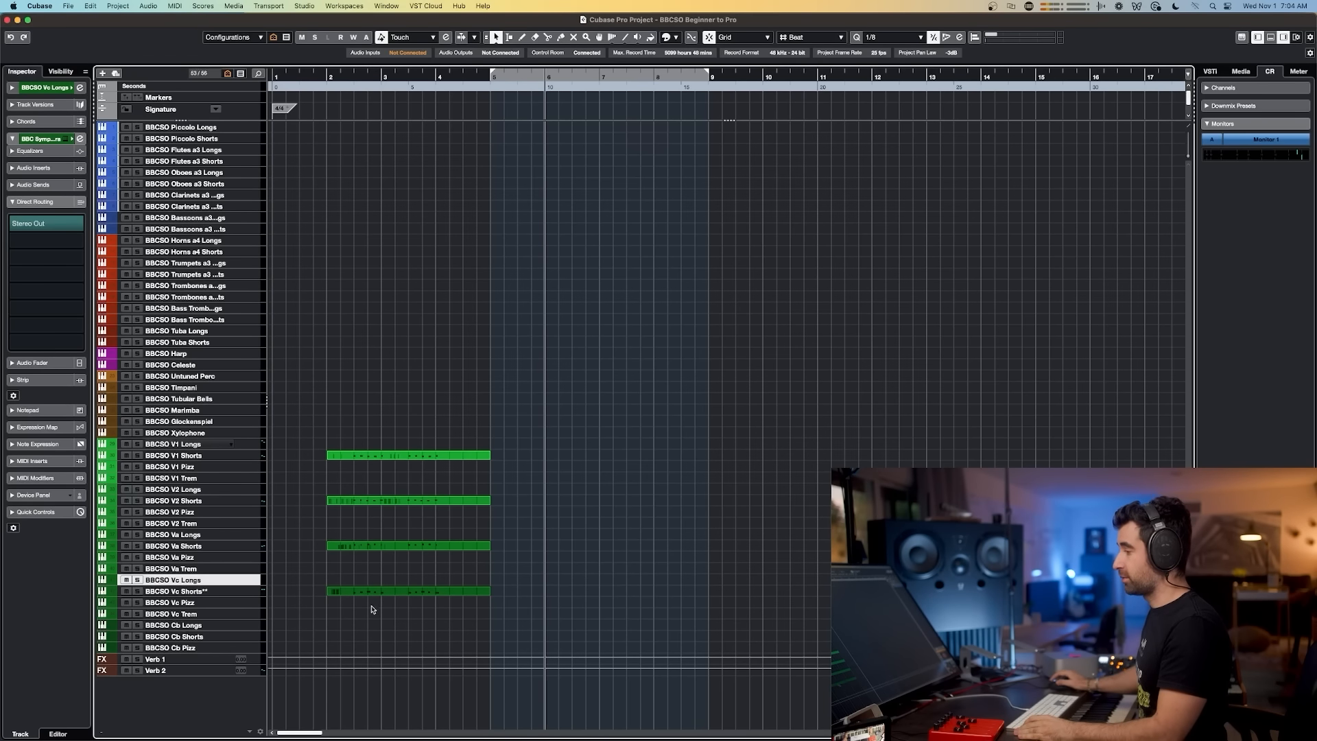
drag(374, 594, 594, 594)
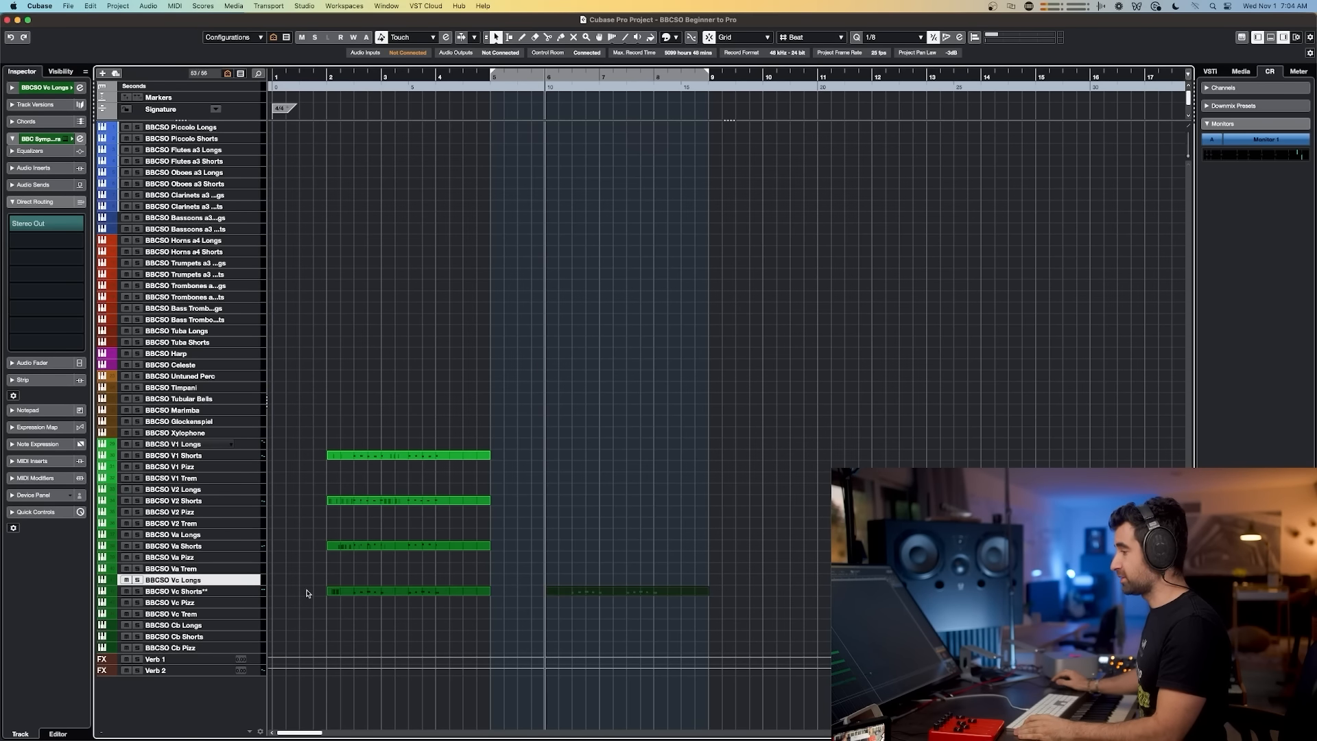
click(217, 591)
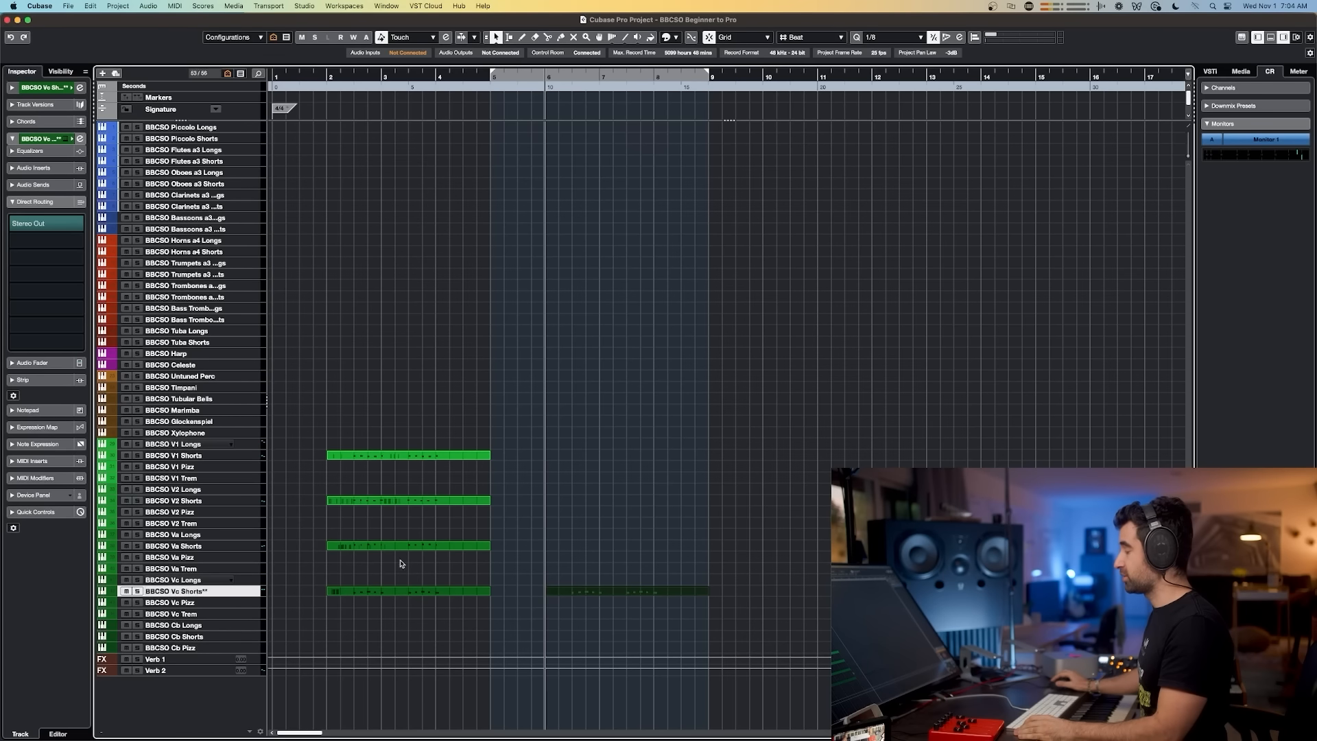
click(204, 580)
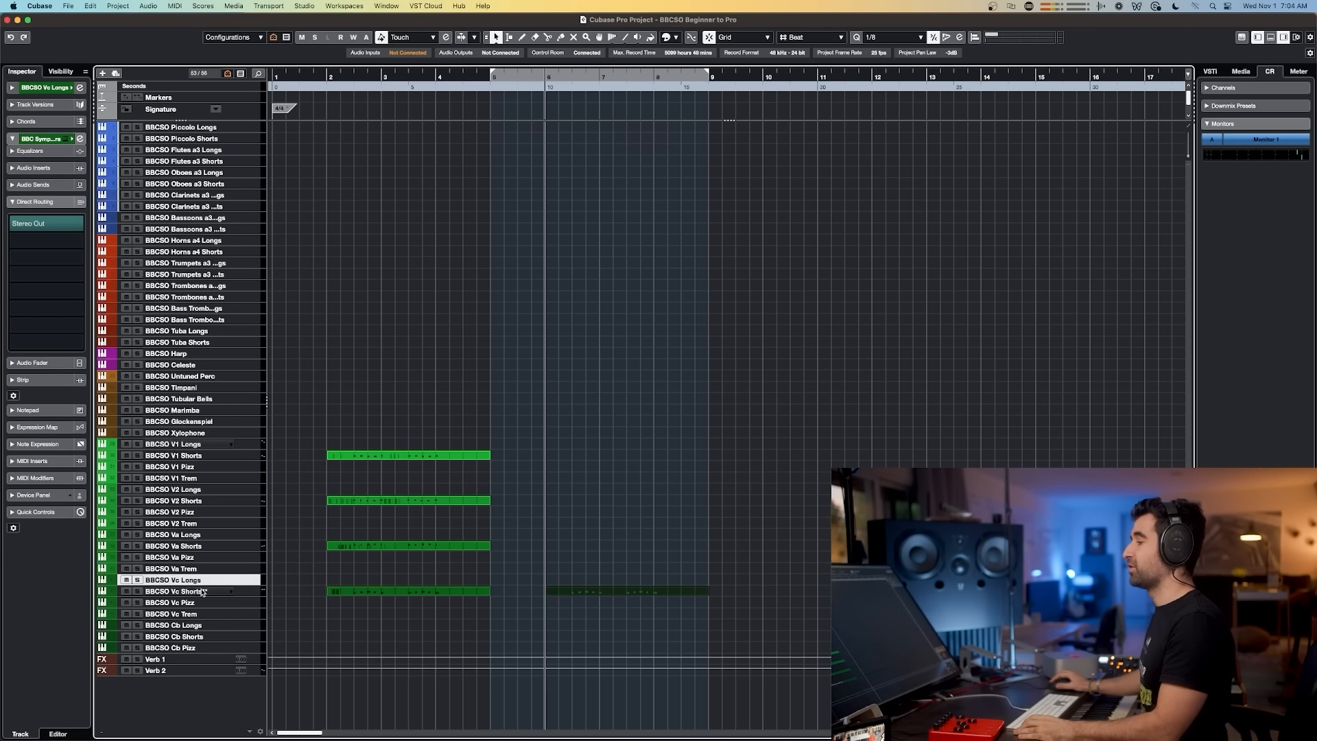
click(204, 591)
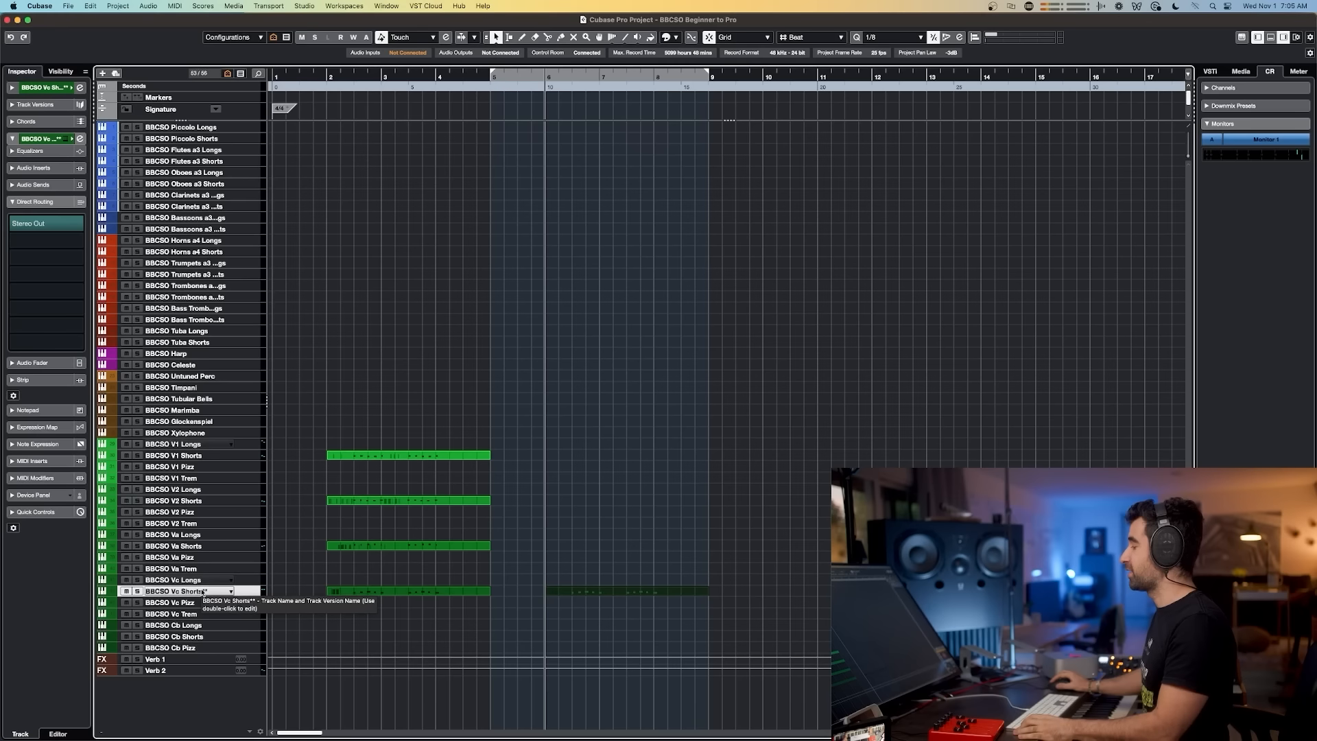
click(227, 580)
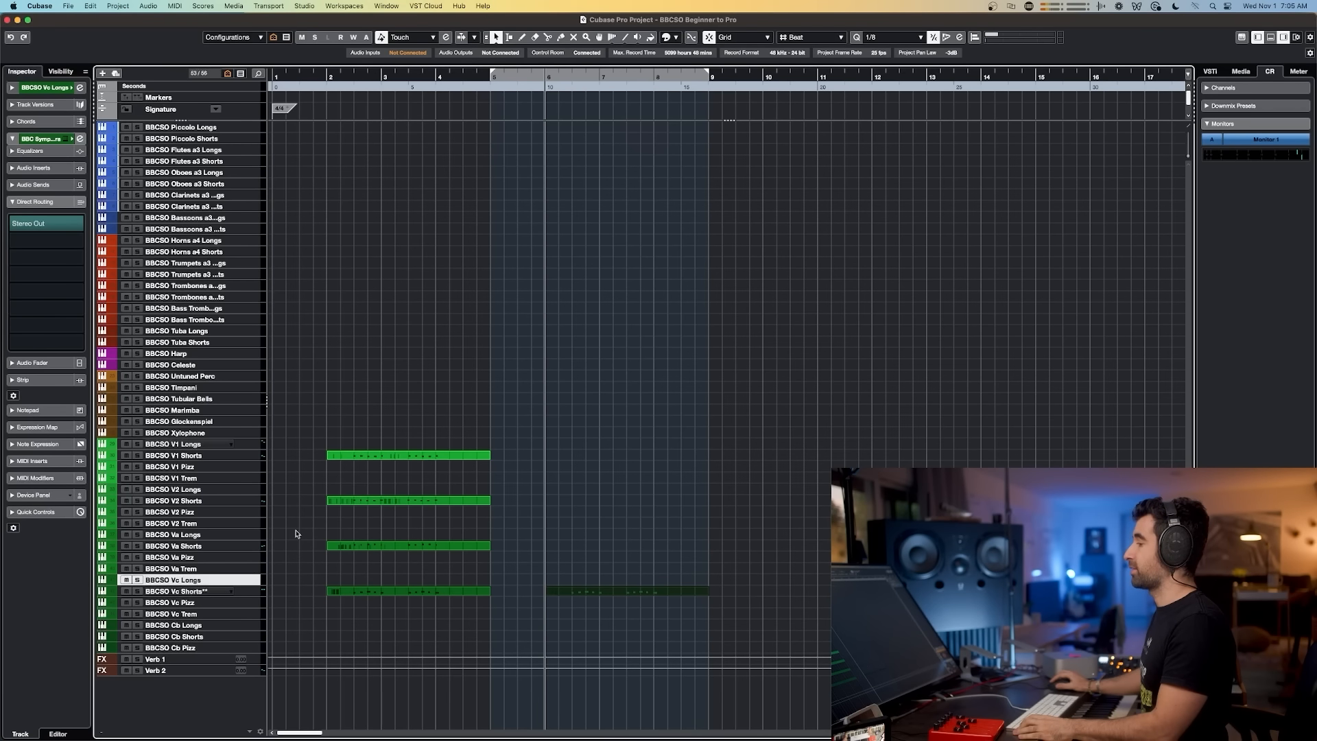
key(space)
key(space)
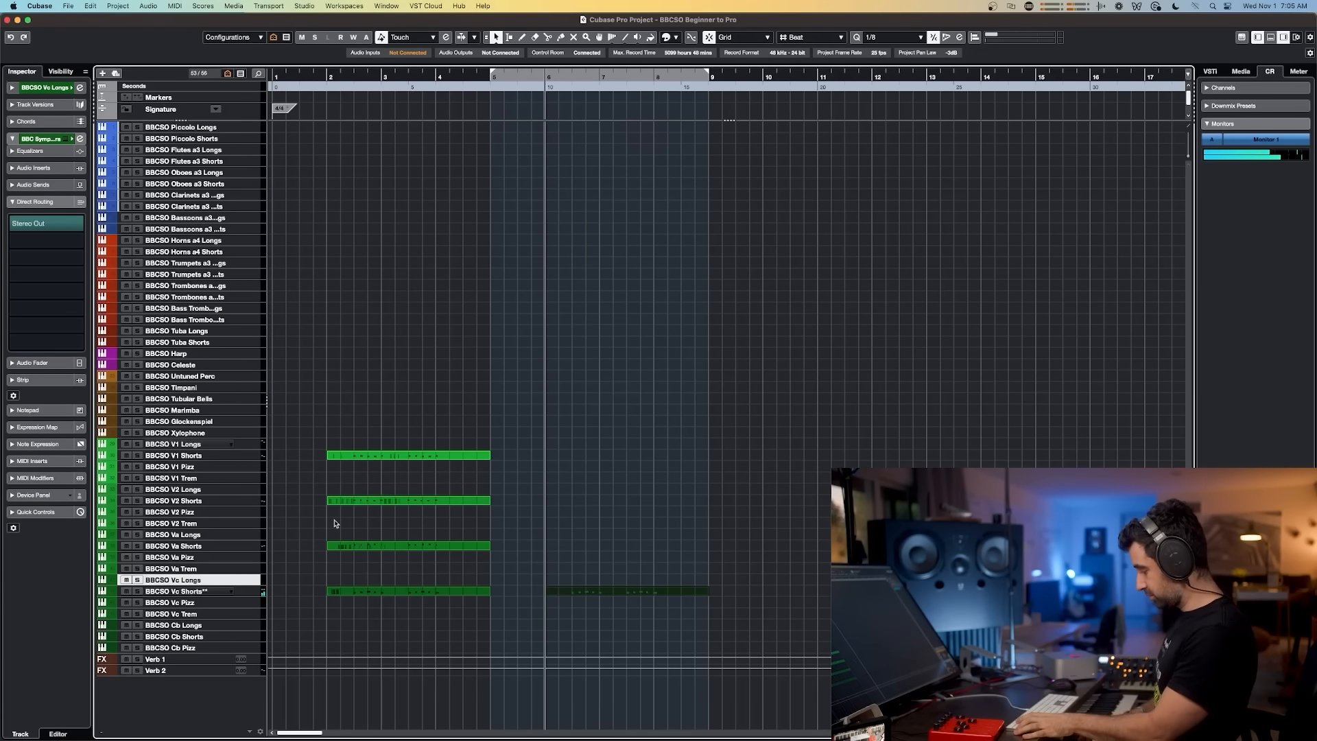
key(space)
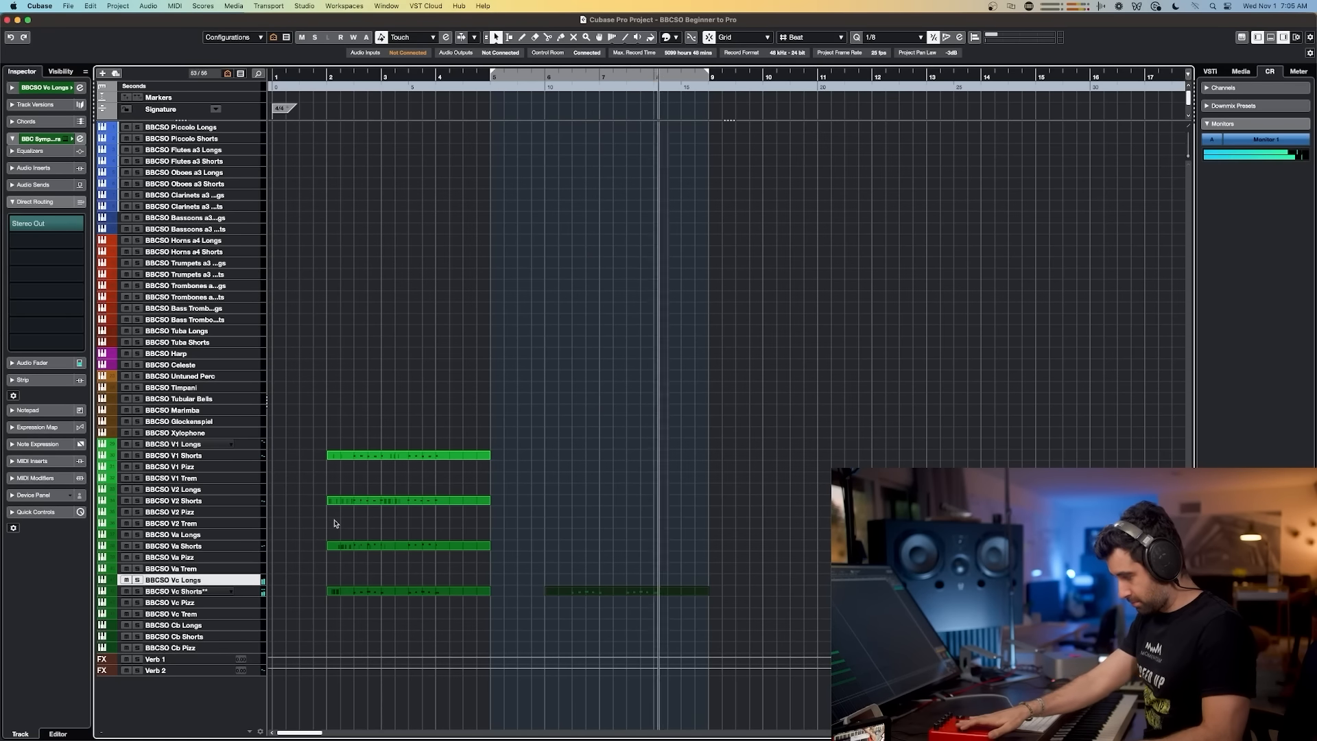
key(space)
Step: Open the later BBCSO Vc Shorts part and play along on the keyboard during playback
click(594, 590)
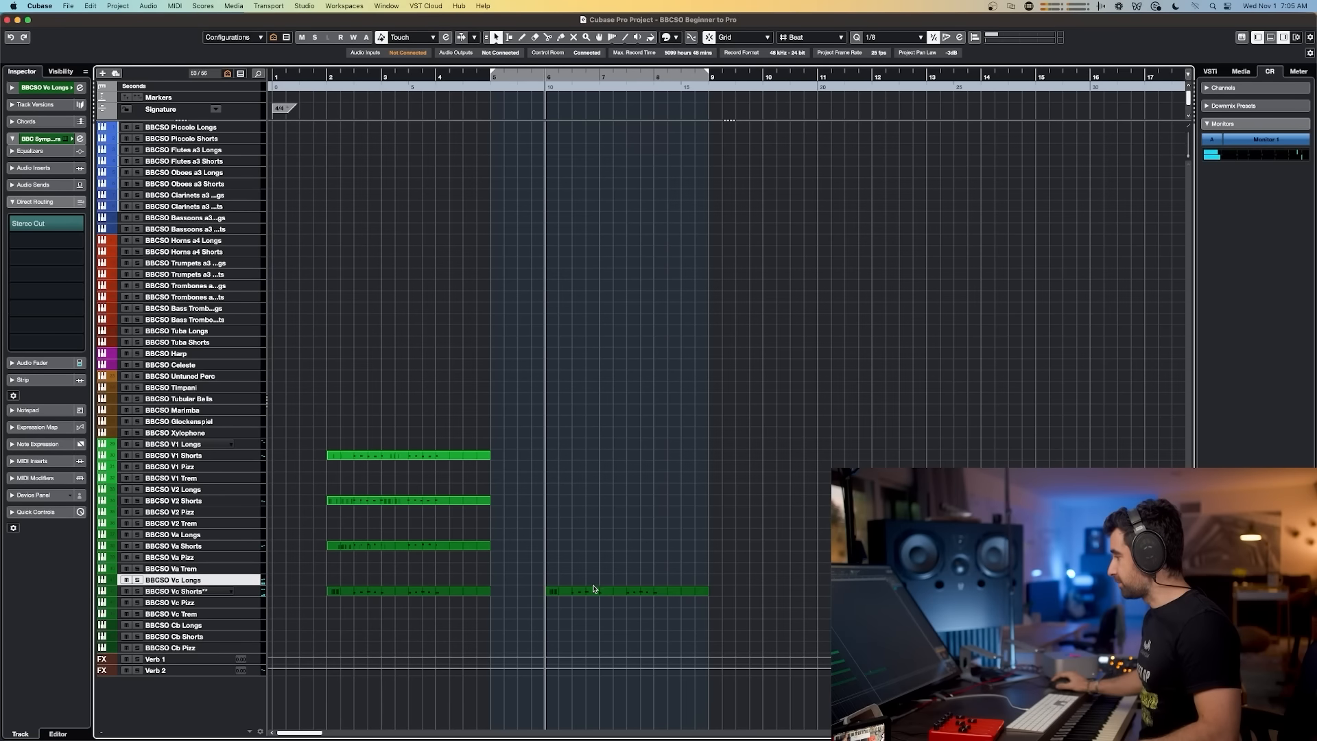
double_click(594, 591)
drag(474, 224, 173, 368)
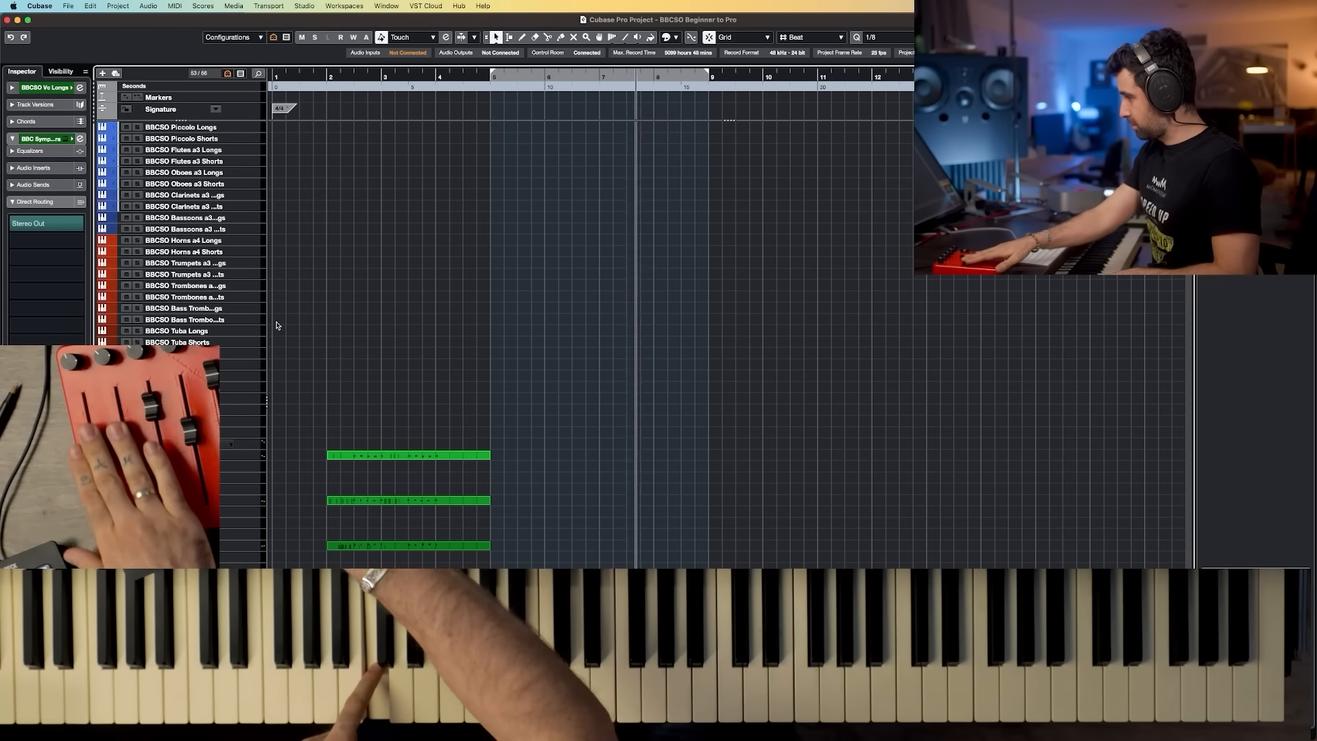
key(space)
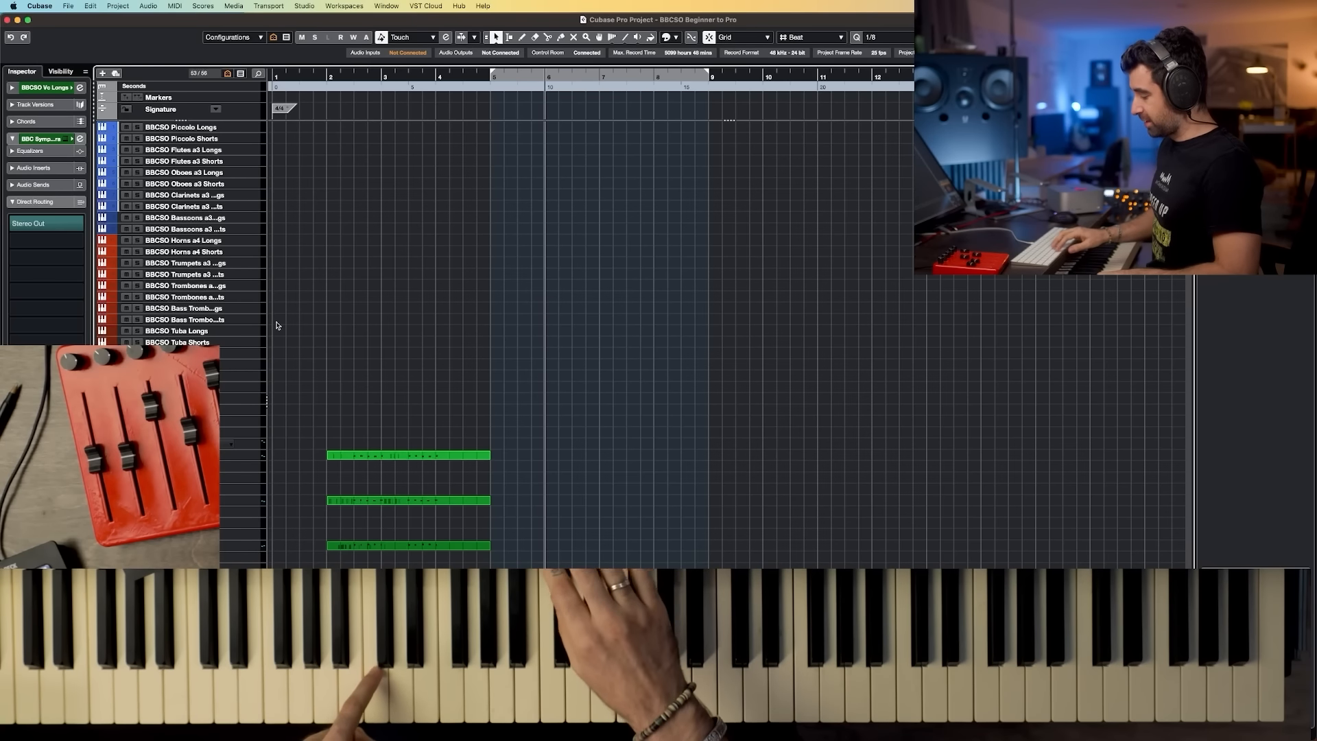
key(space)
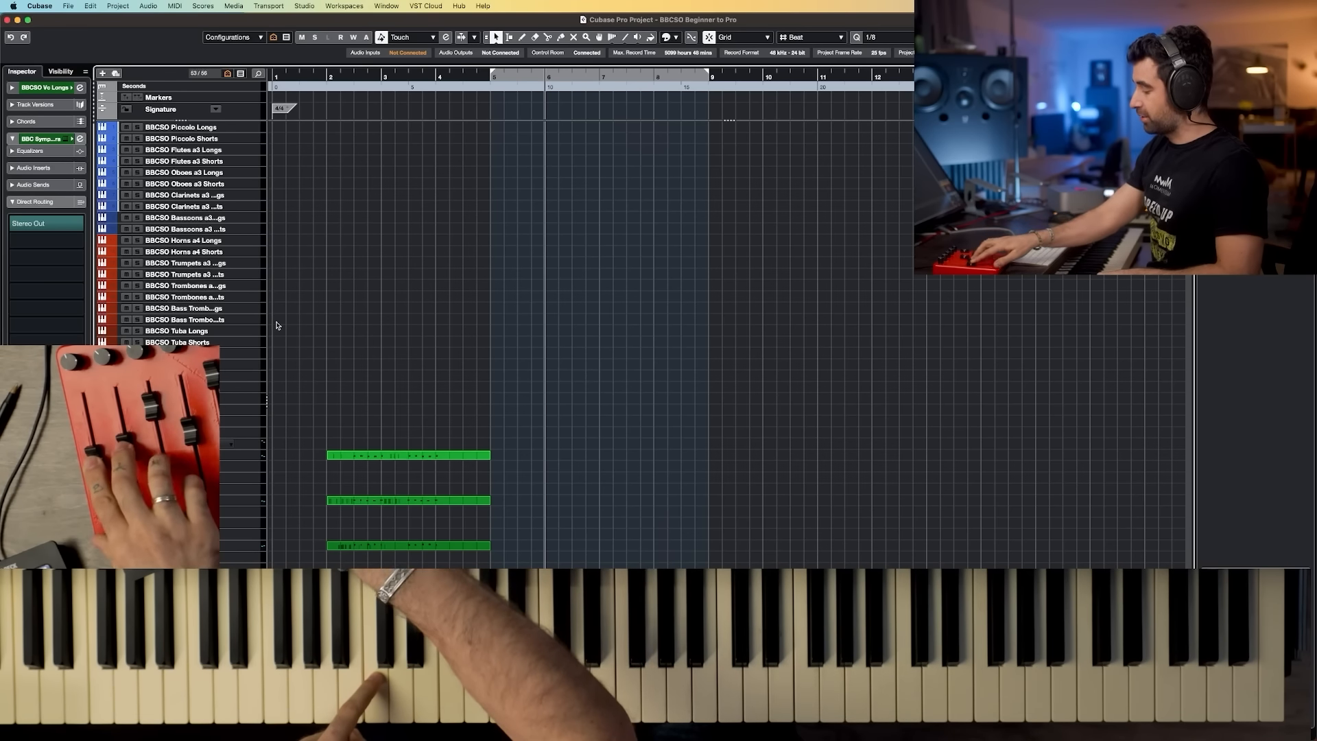
key(space)
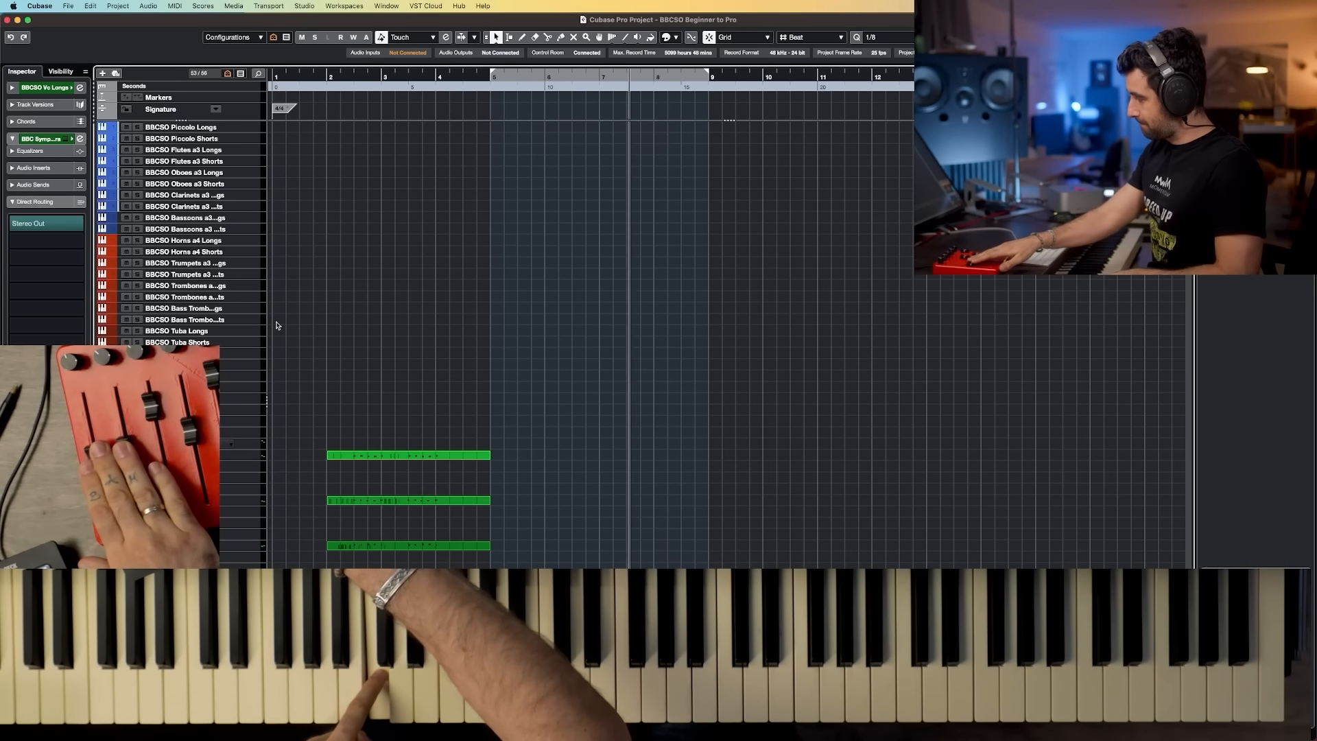
key(space)
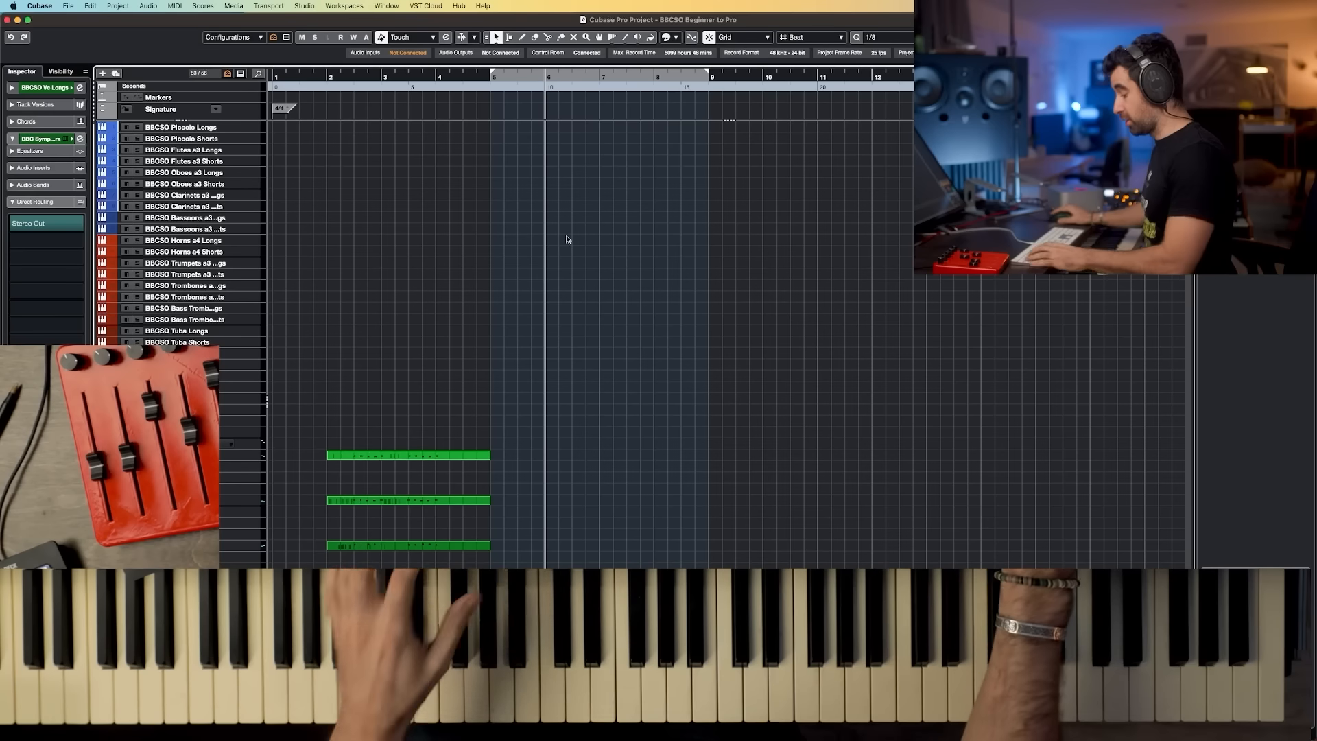
Step: Check the MixConsole, then play the string parts back from bar 2 several times
key(F3)
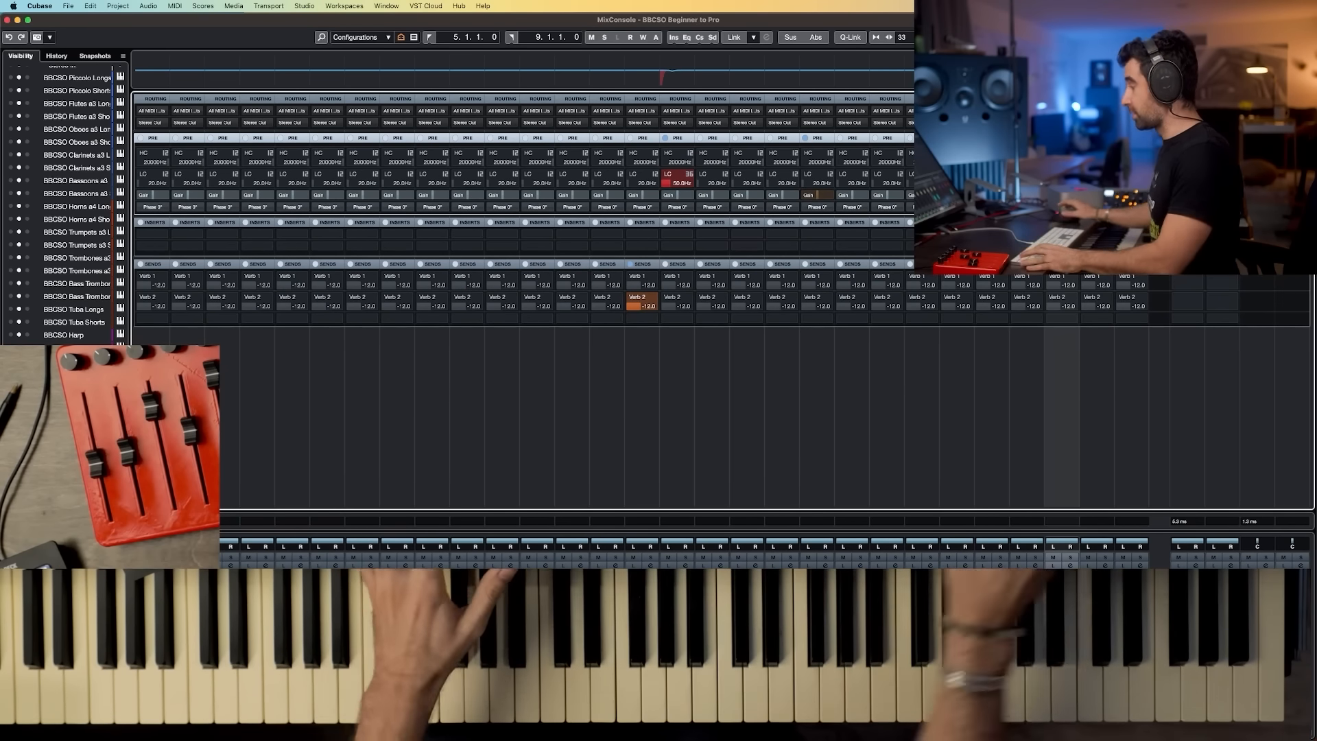
key(F3)
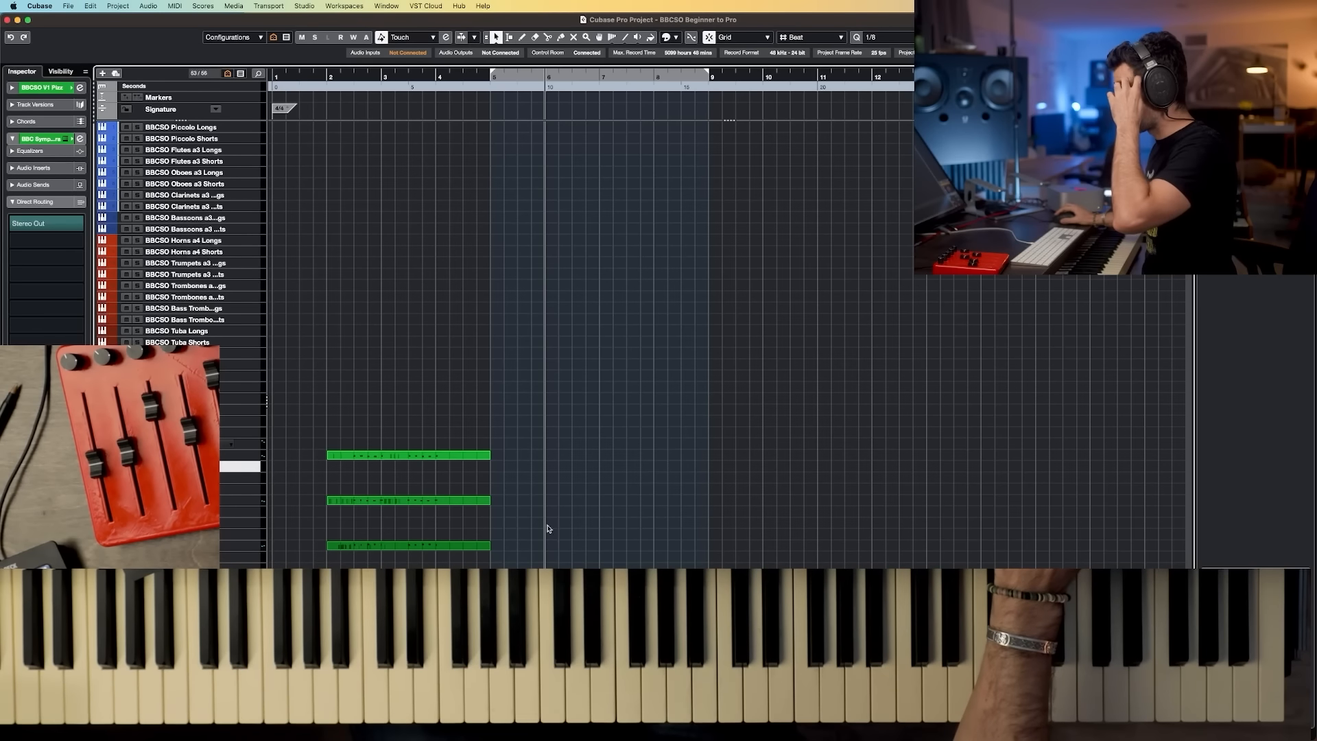
click(331, 74)
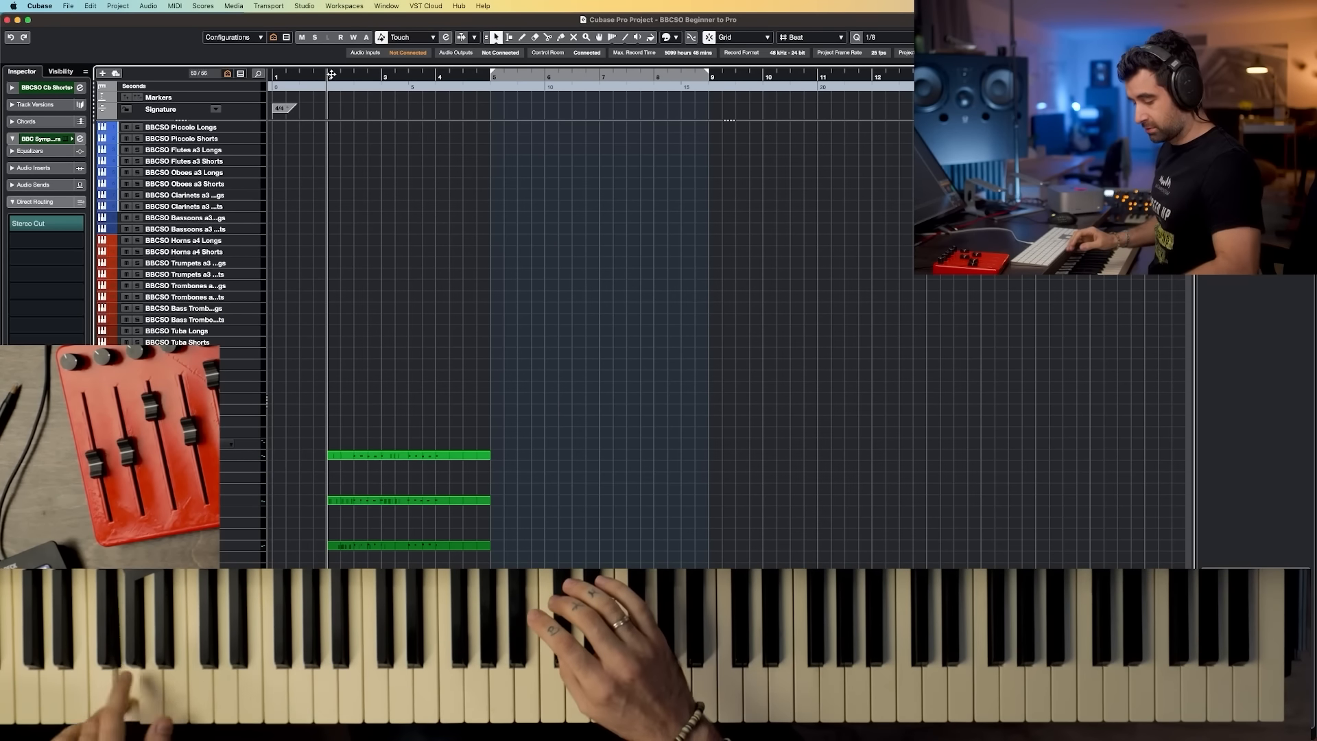
key(space)
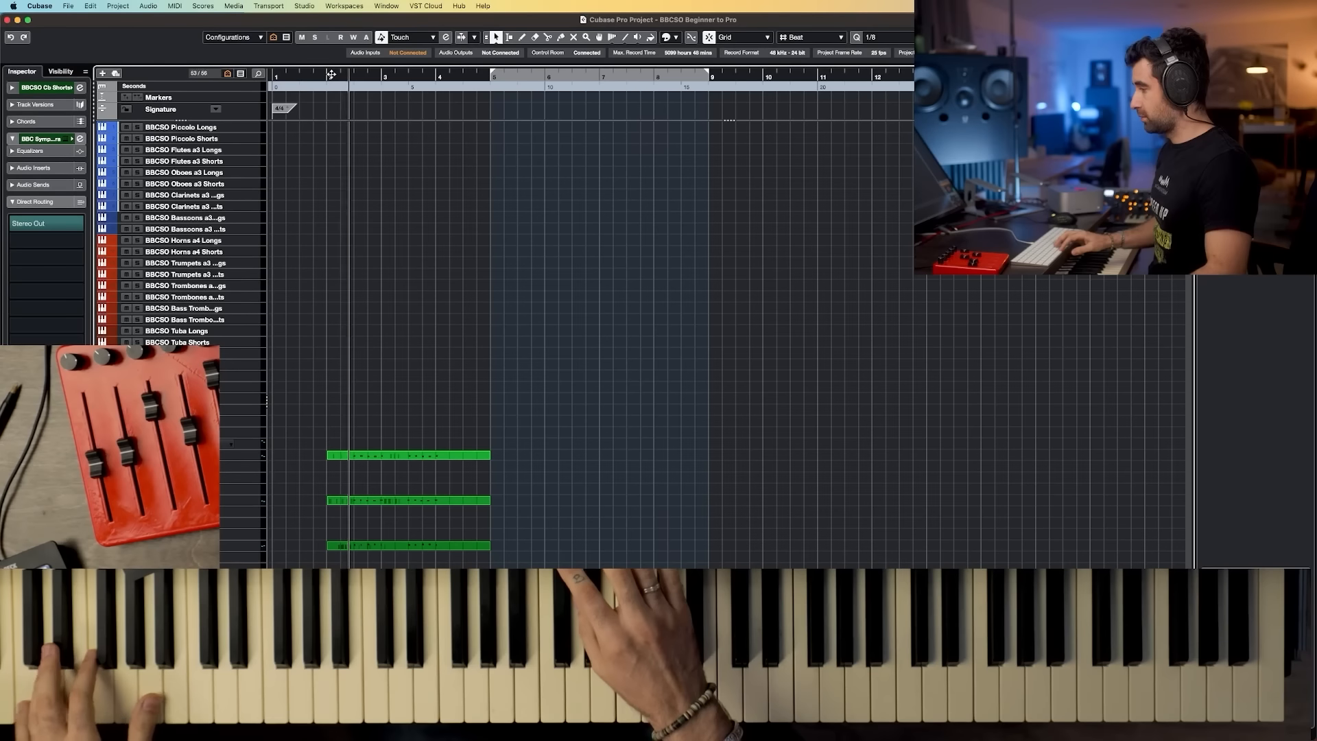
key(space)
key(space)
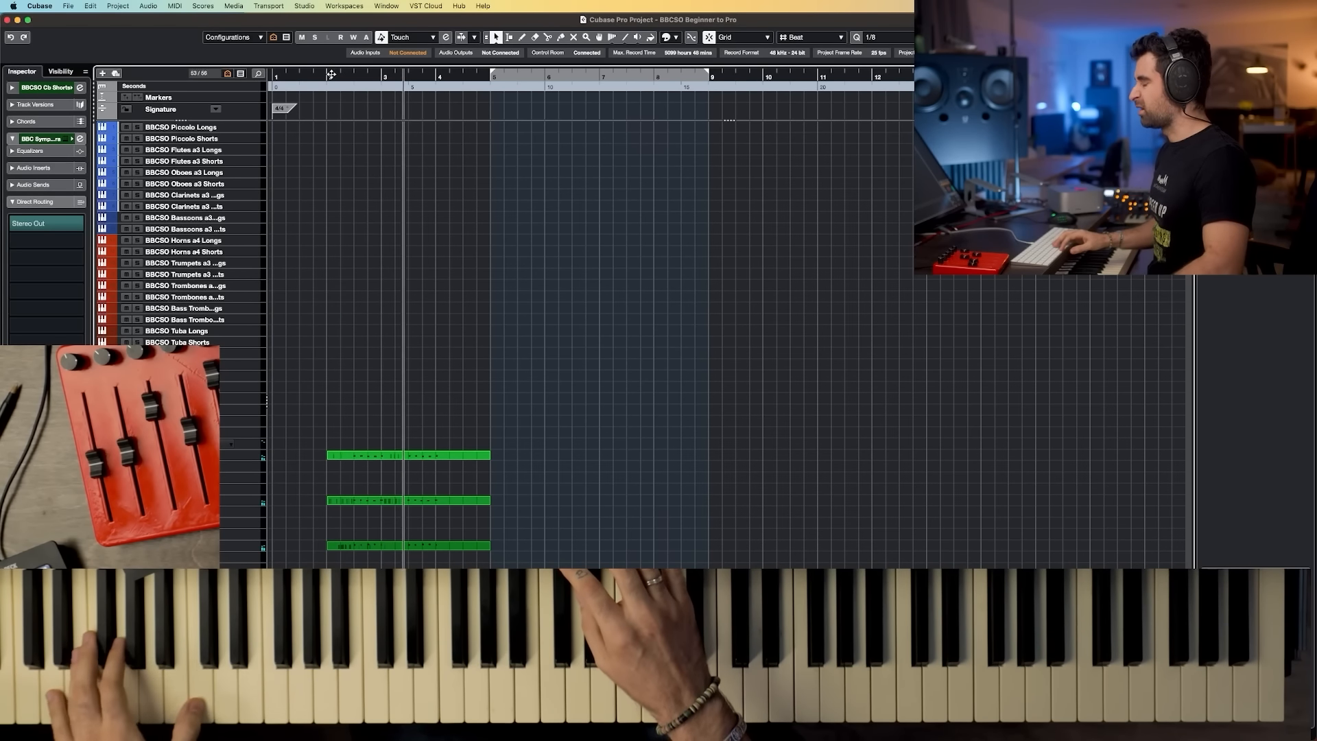
key(space)
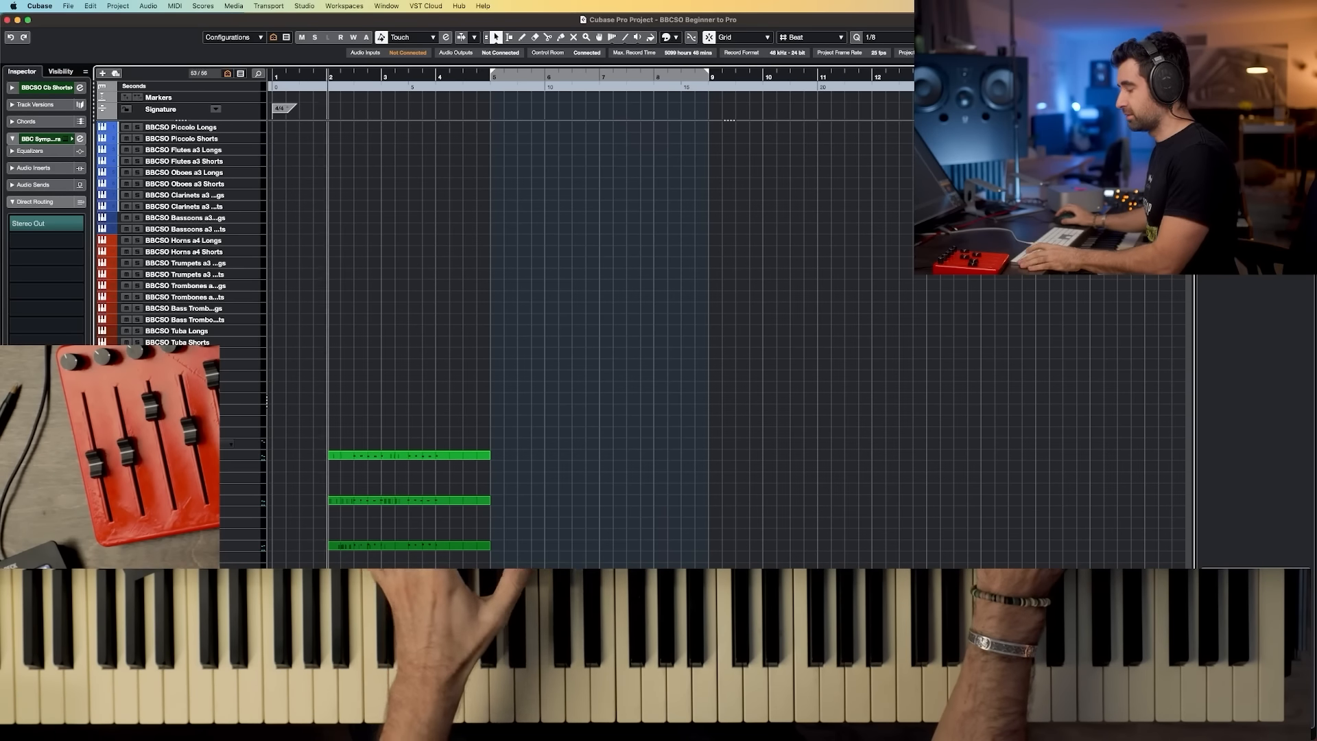
key(space)
key(space)
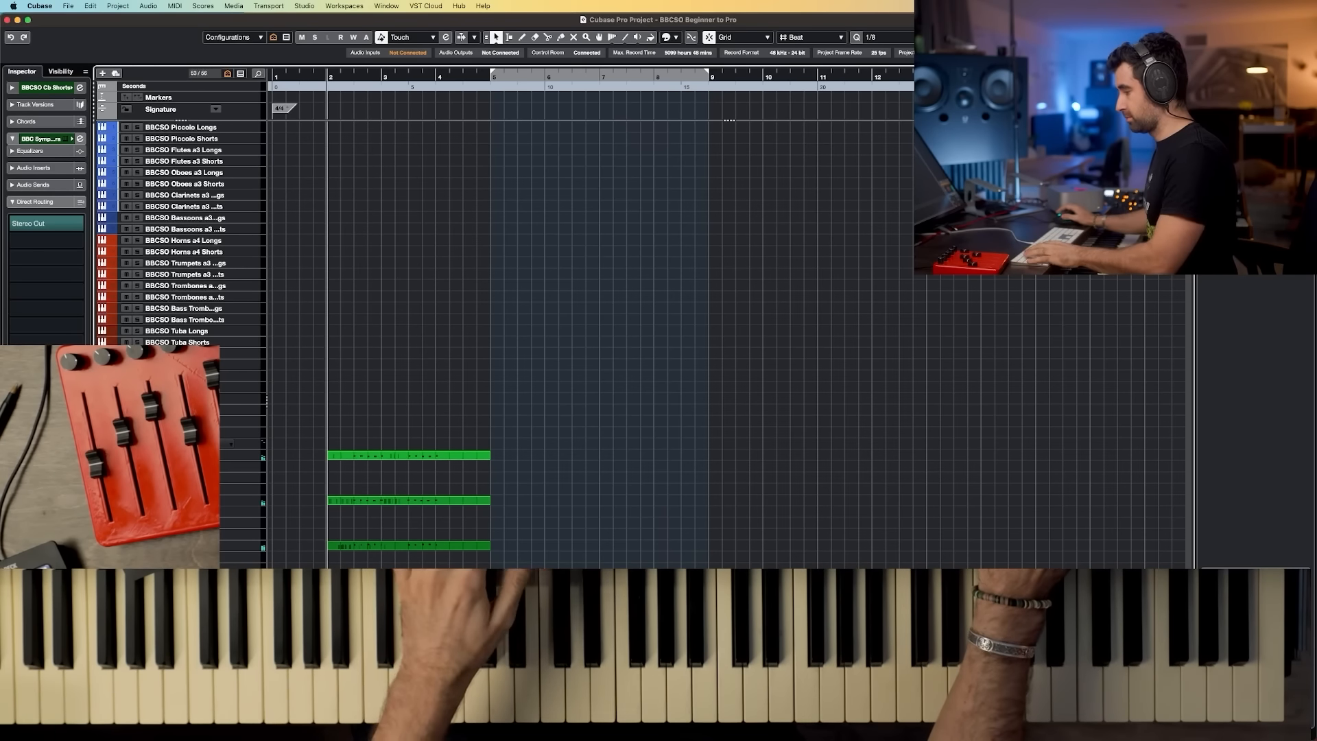
key(space)
key(space)
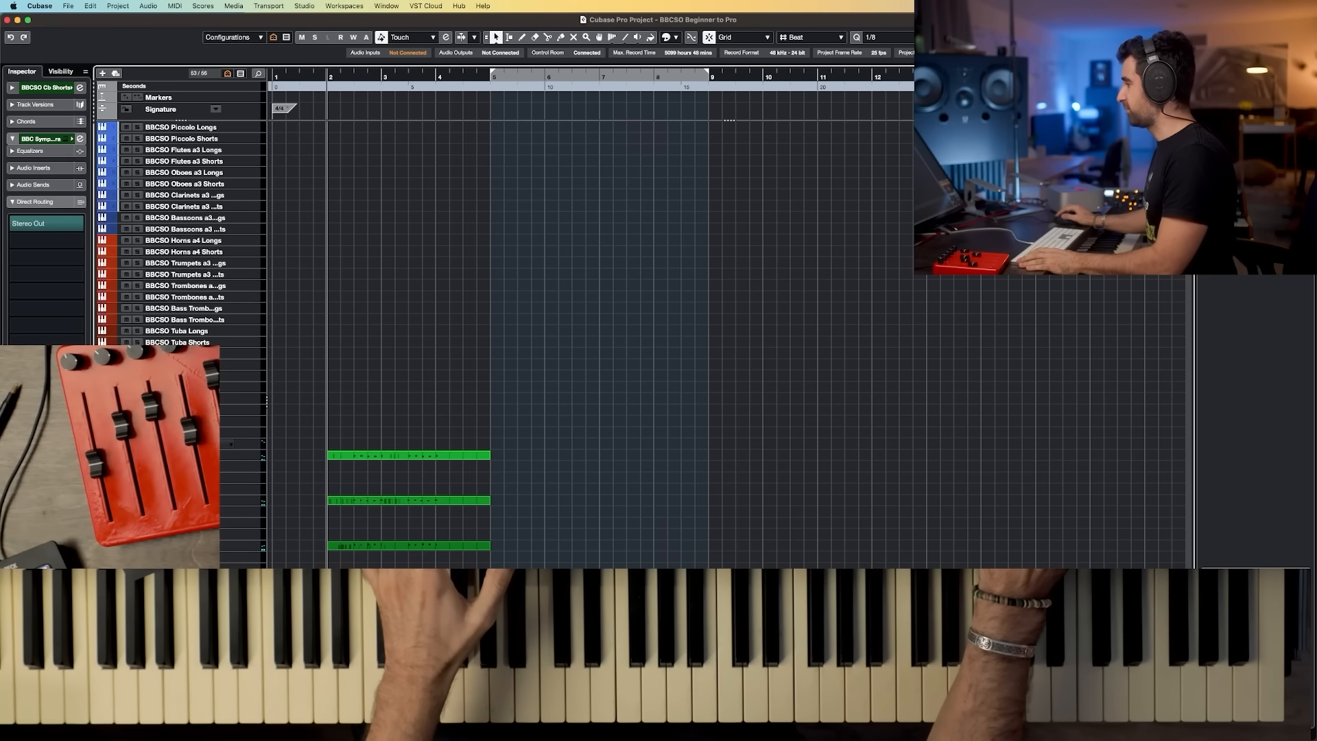
Step: Review the BBCSO Cb Shorts part in the Key Editor, then play back from bar 6
key(Return)
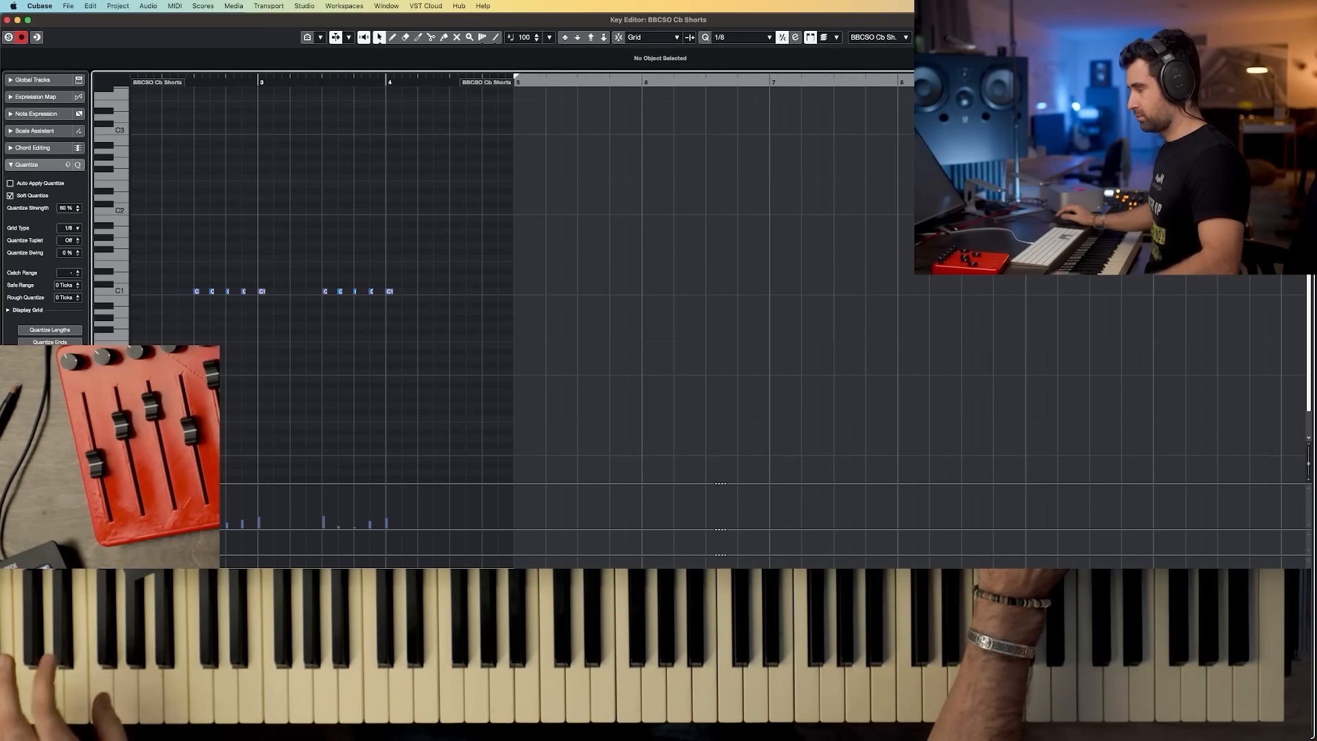
key(Return)
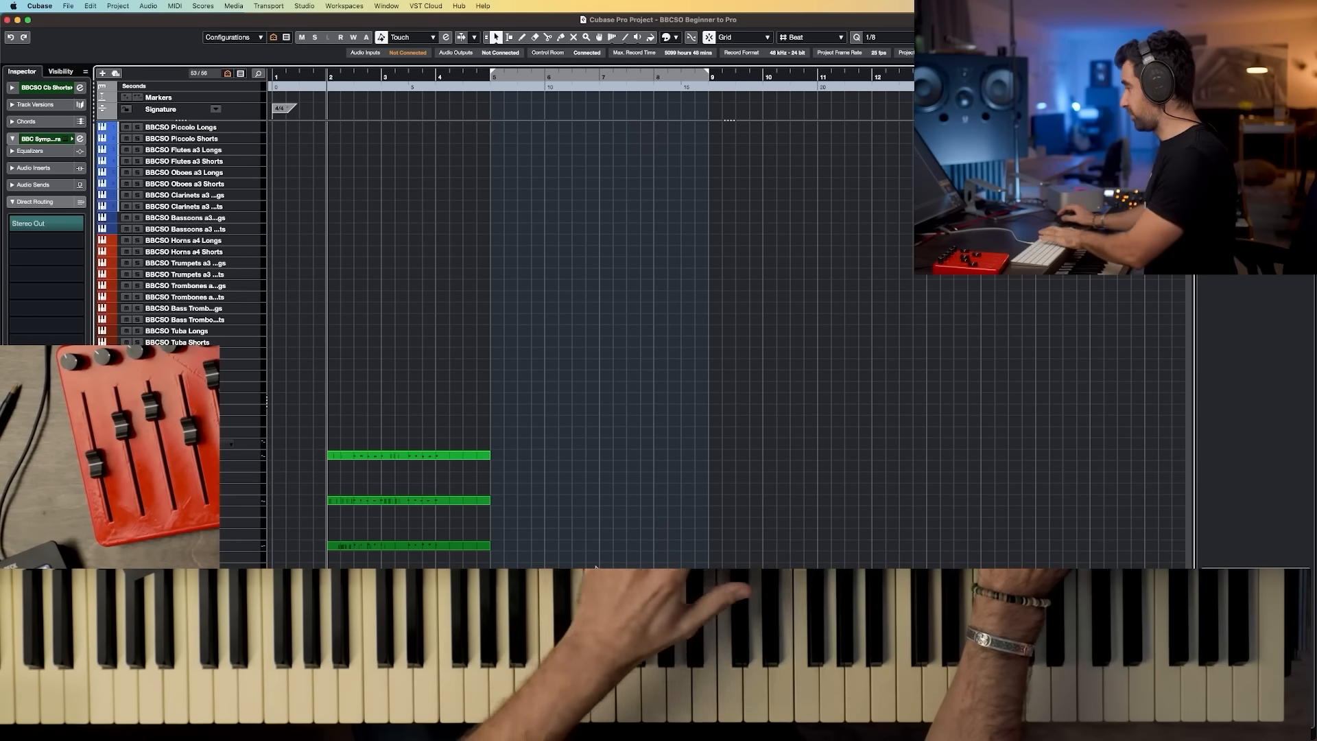
click(546, 78)
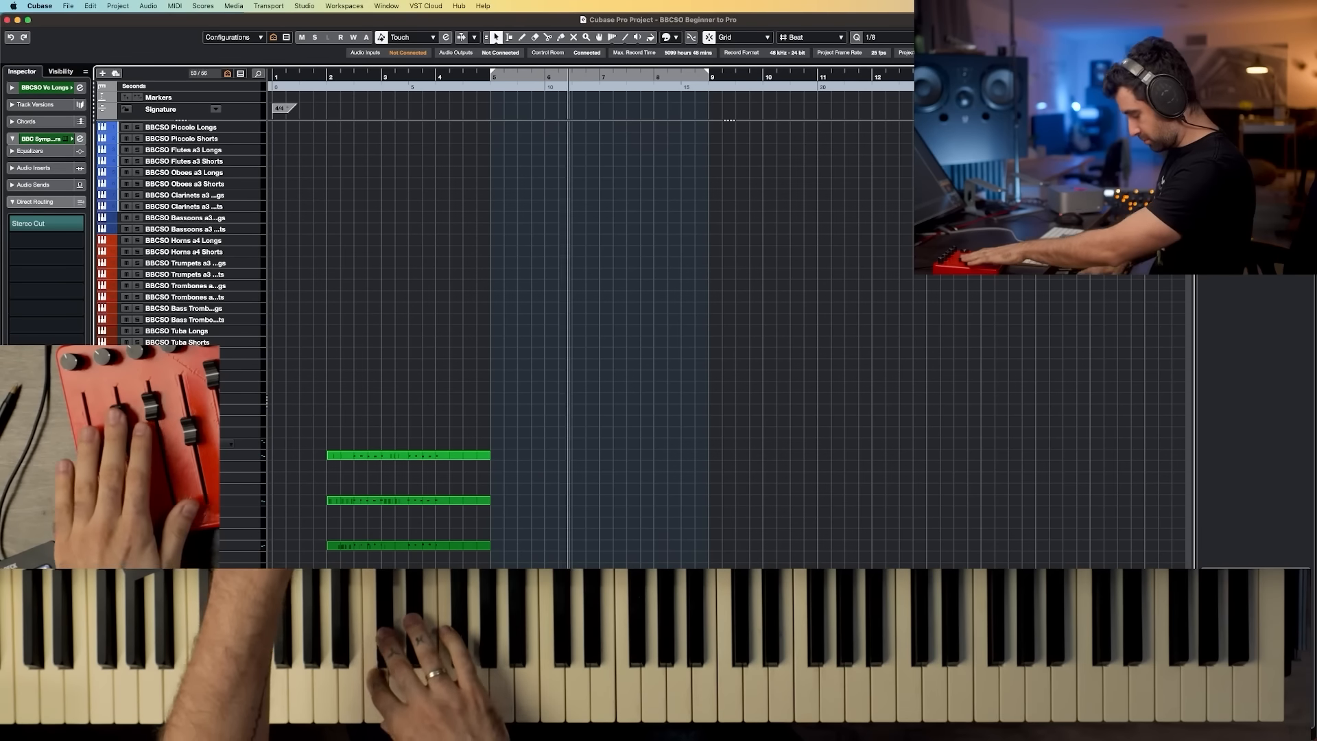
key(space)
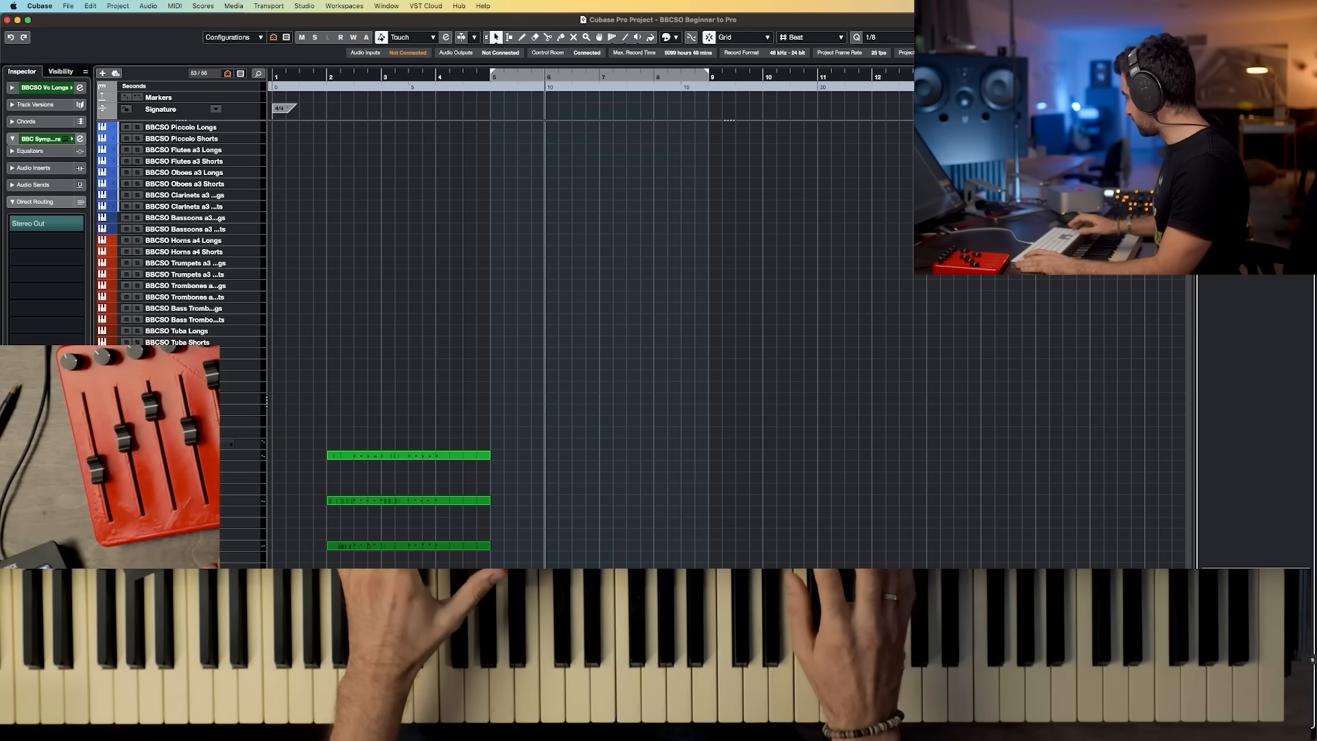
key(space)
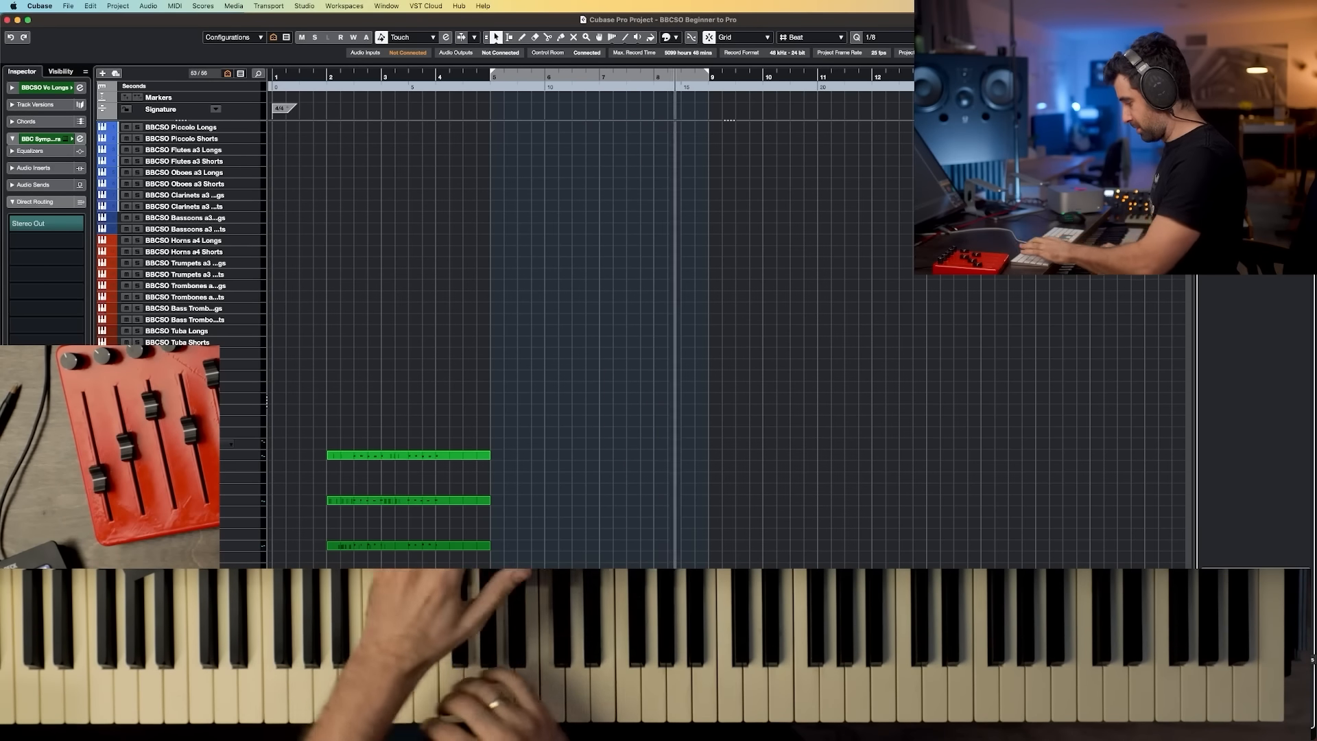
key(space)
Step: Select BBCSO Va Longs and then BBCSO V2 Longs, capturing a played part on each with Retrospective Record
click(202, 534)
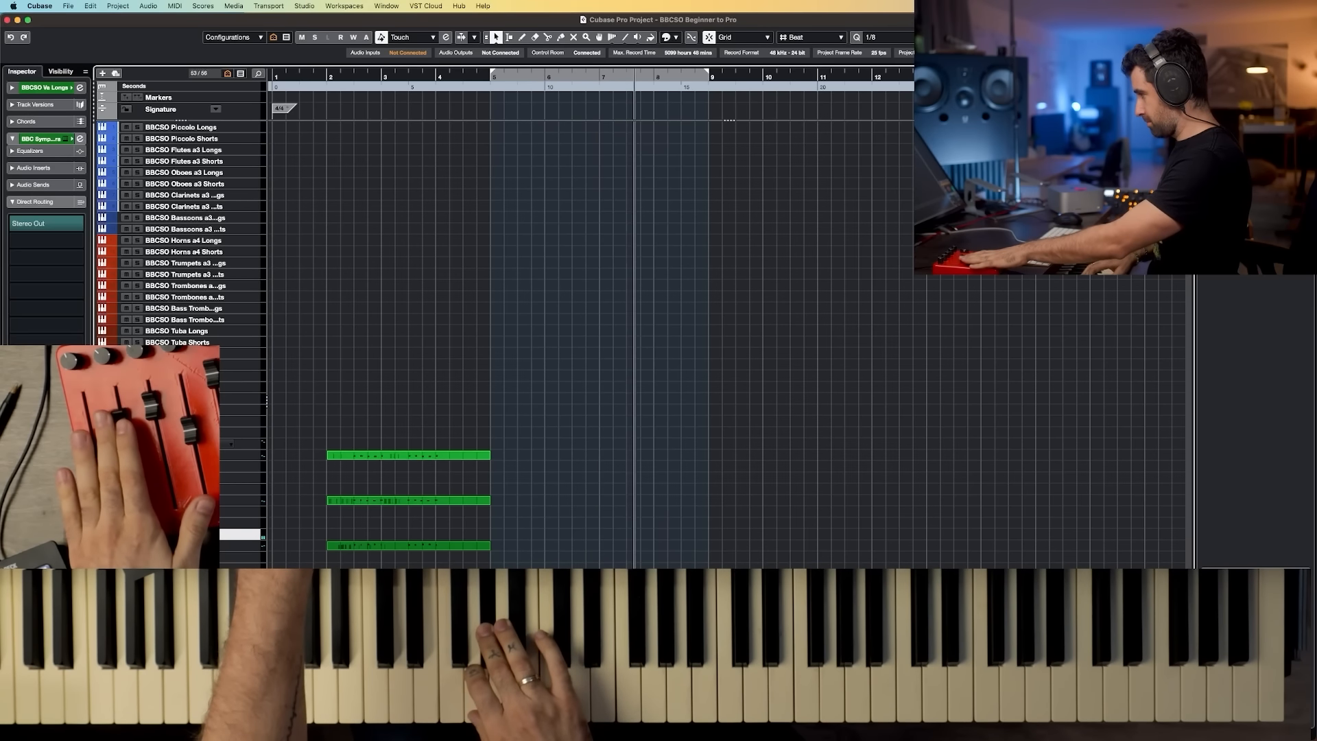
key(space)
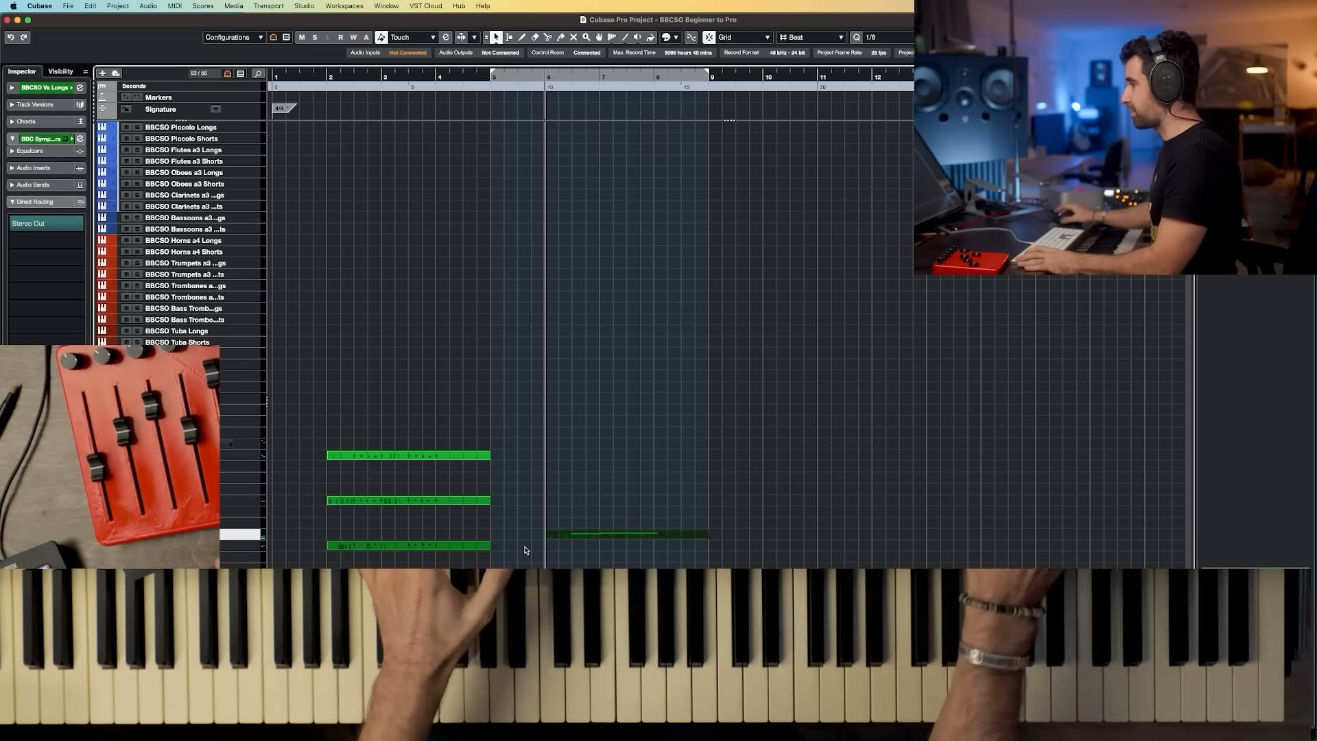
click(232, 487)
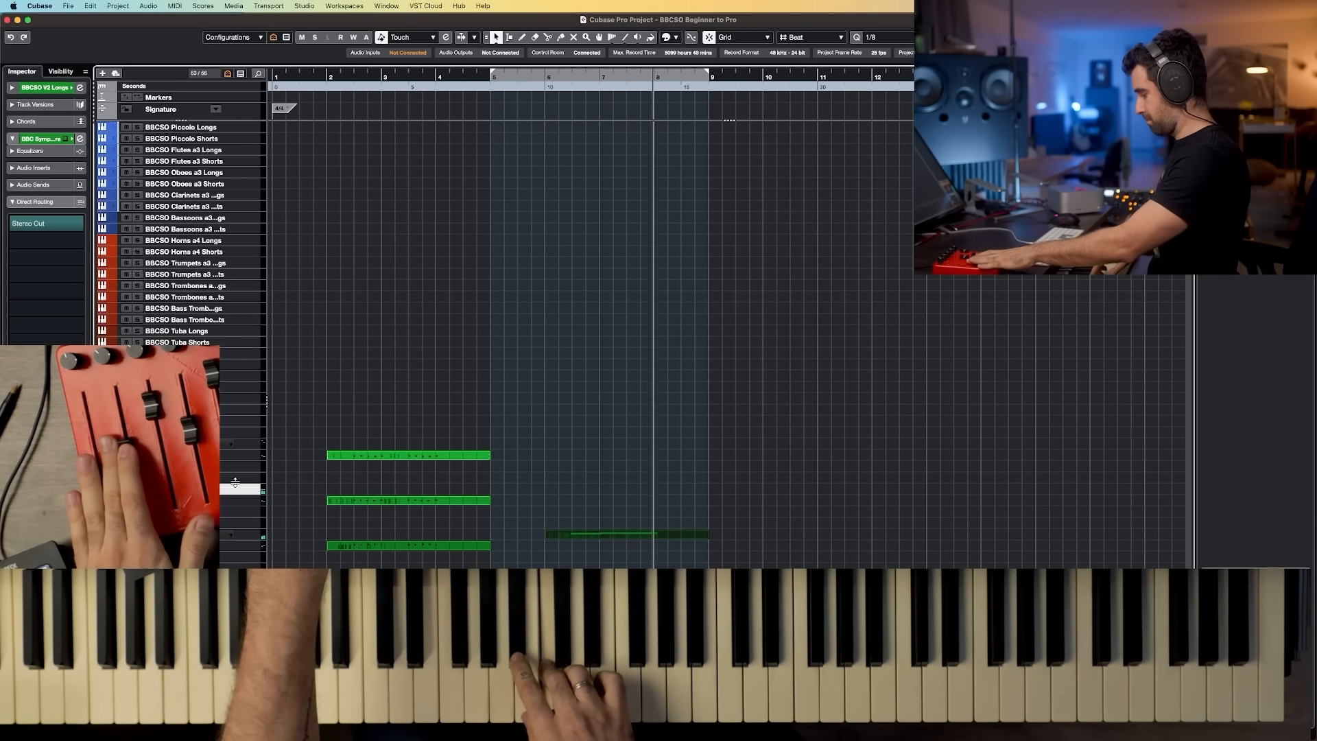
key(space)
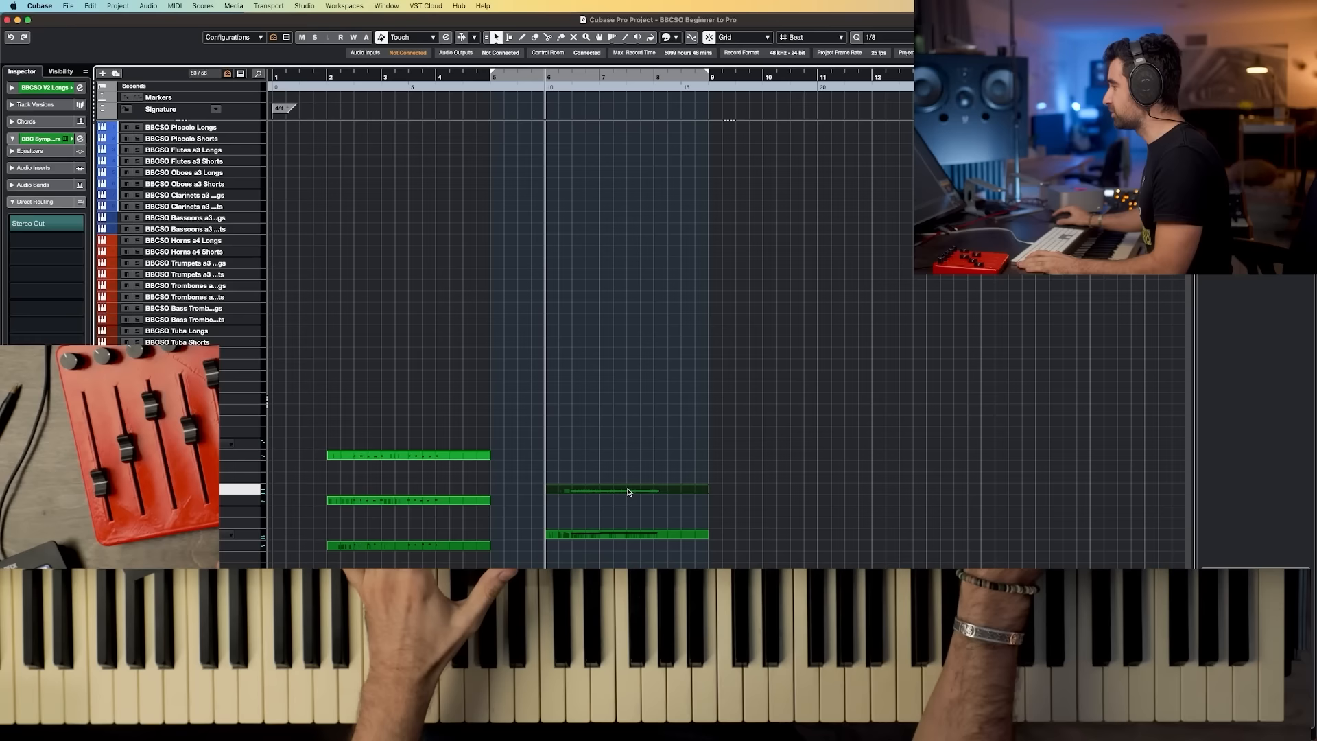
double_click(628, 491)
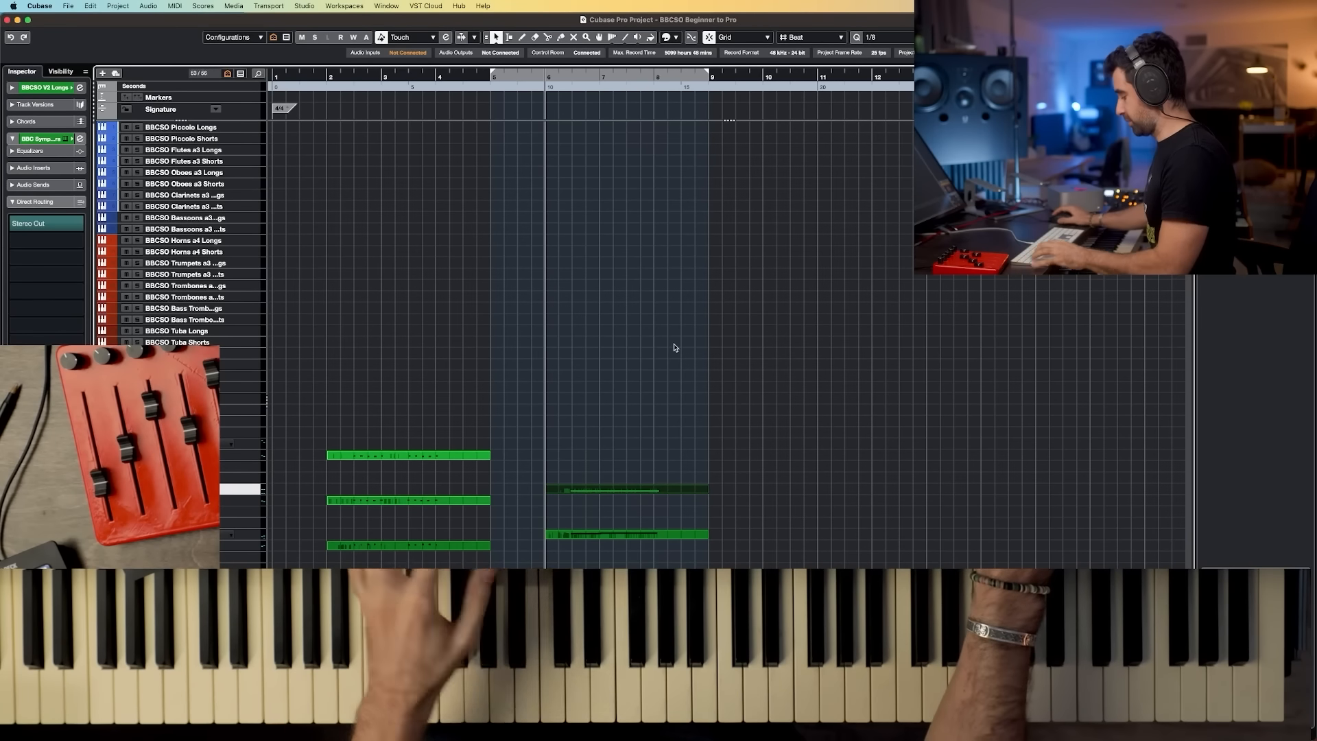
Step: Open the MixConsole and set a string channel's pre-gain to -3
key(F3)
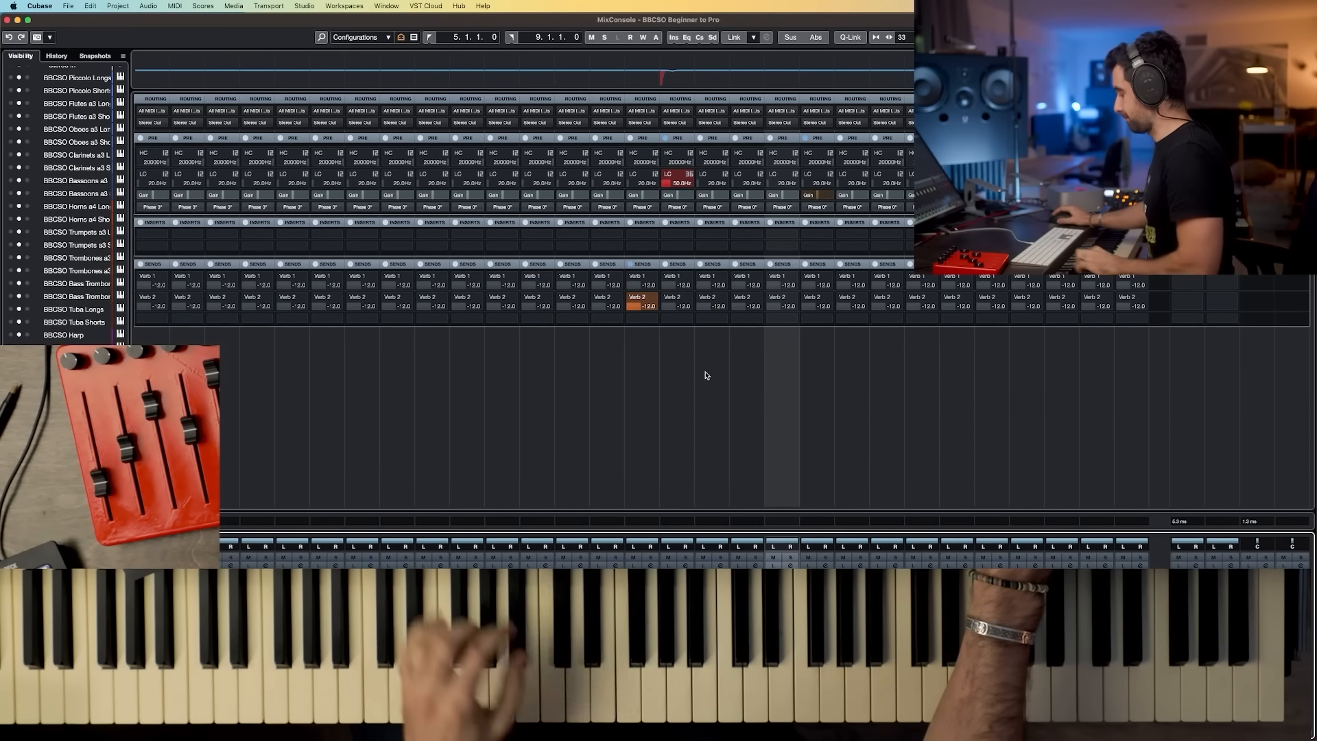
double_click(785, 196)
text(-3)
key(Return)
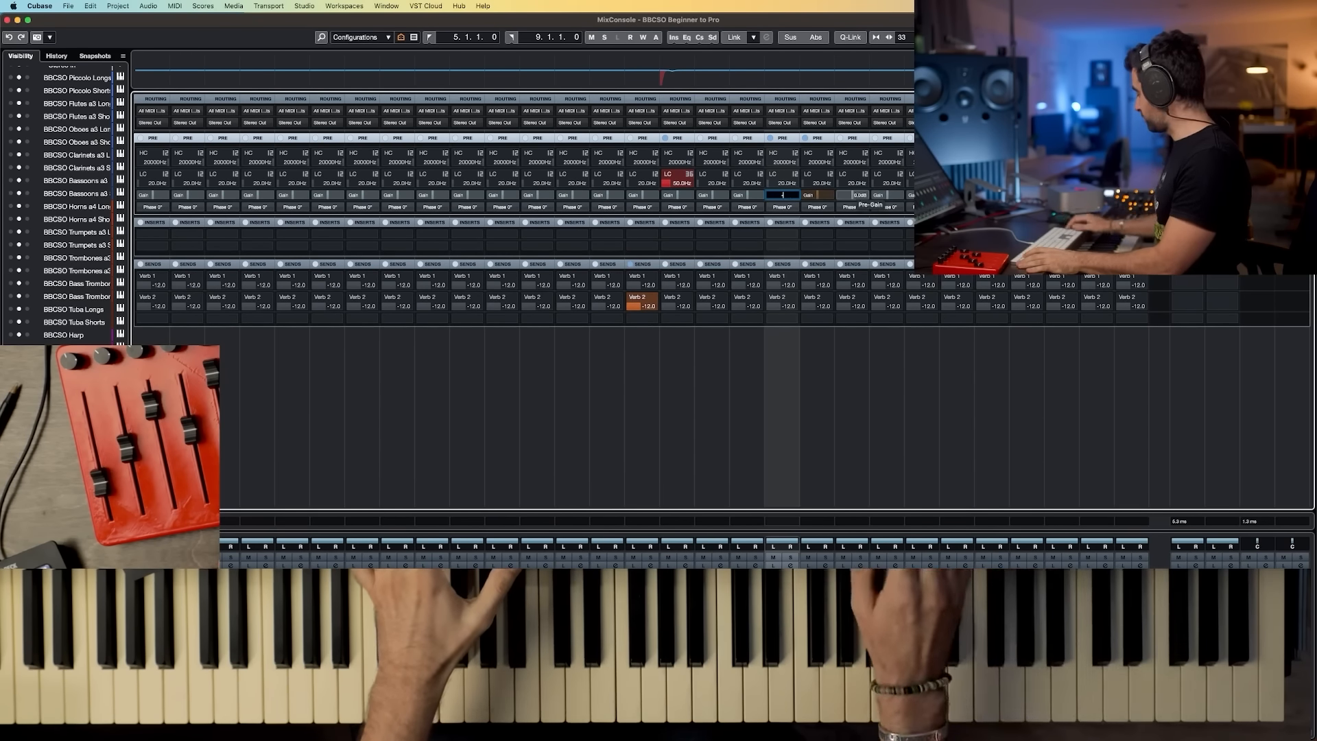
Step: Set the pre-gain of two more string channels to -4.5 and -4
text(-4.5)
key(Return)
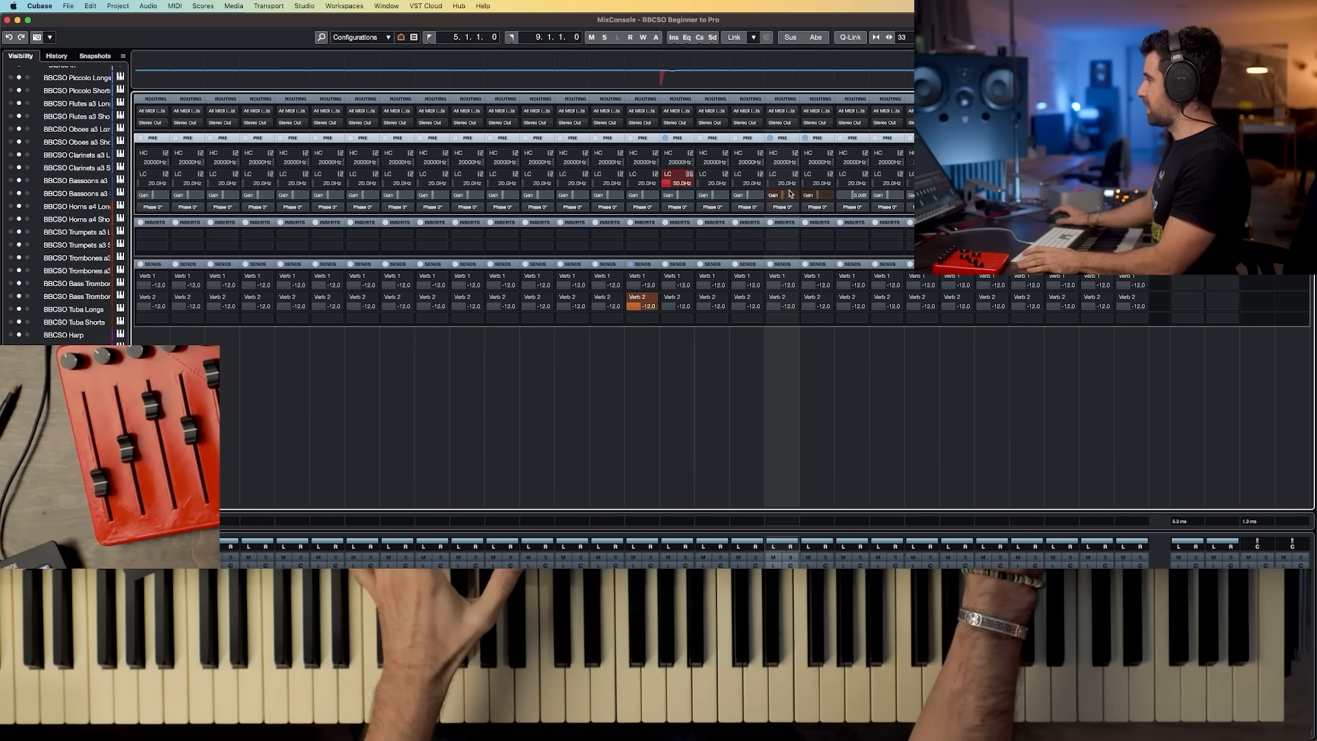
text(-4.5dB)
key(Return)
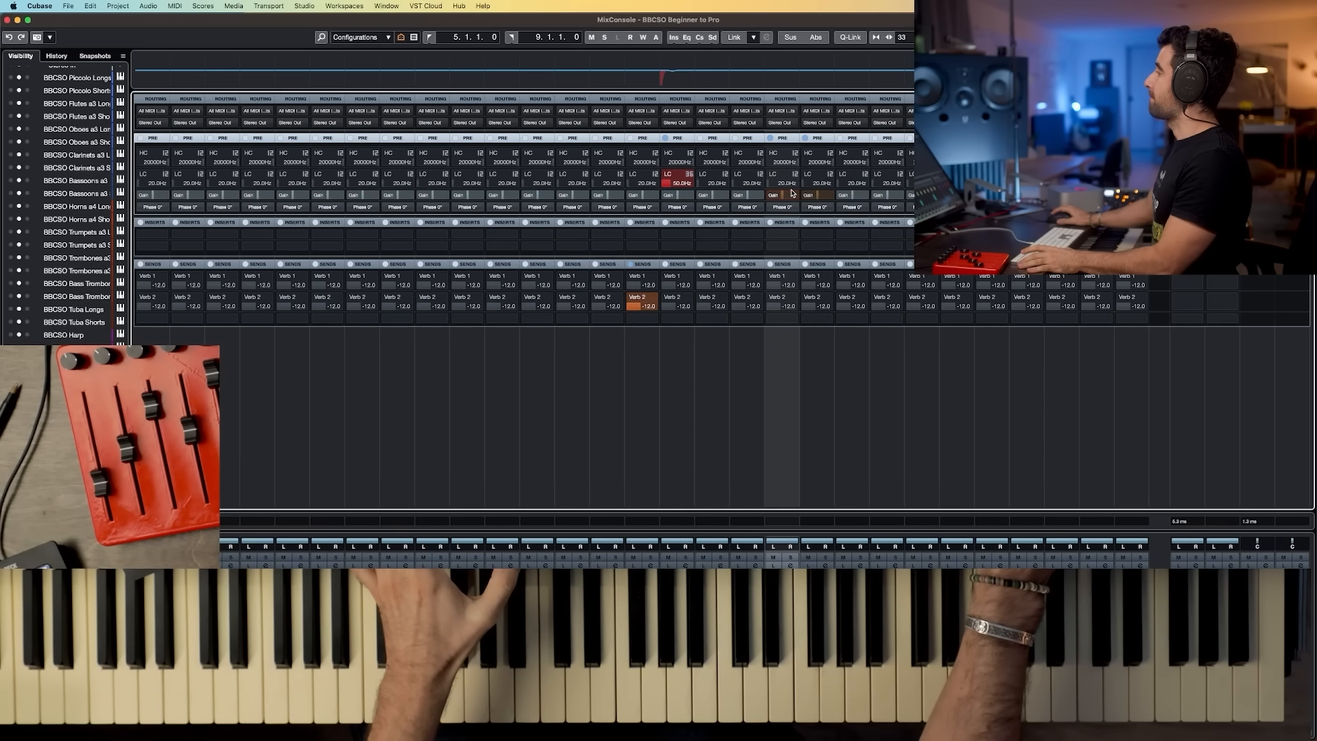
Step: Close the MixConsole and play the string parts back in the project window
key(F3)
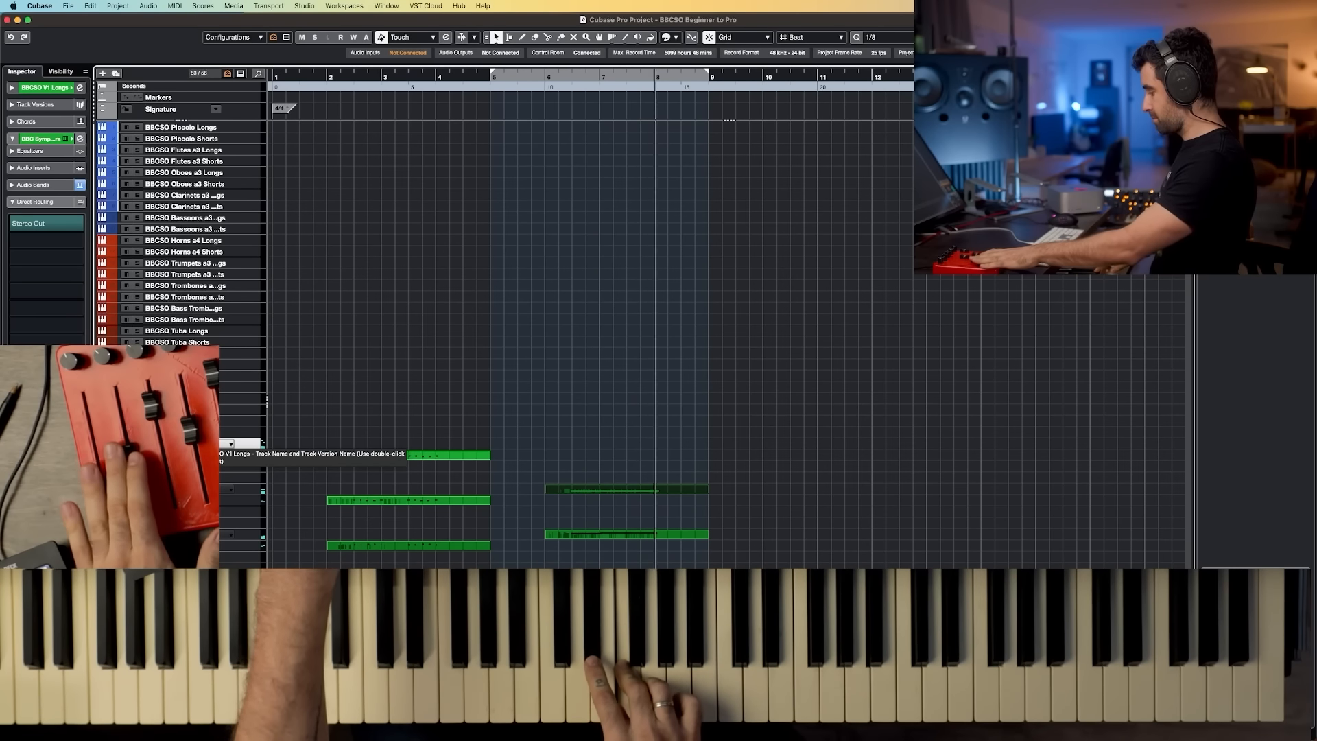
key(space)
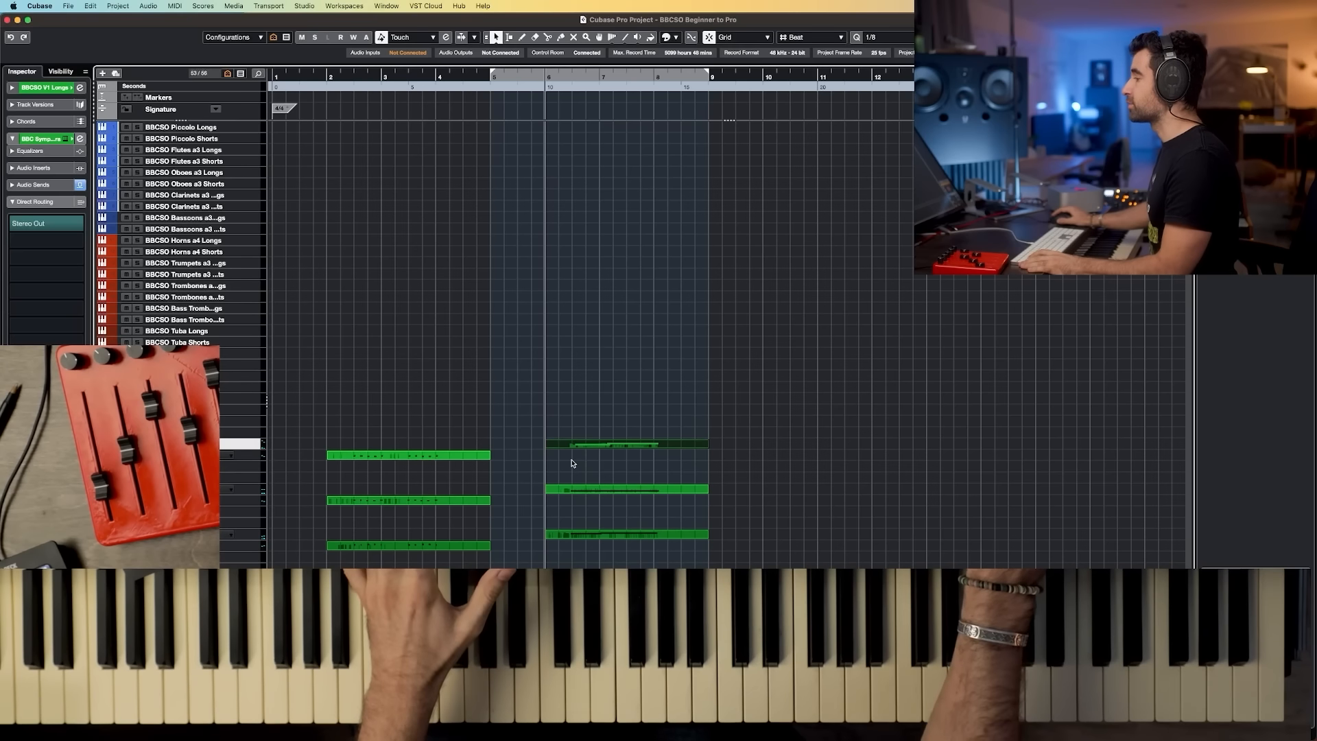
key(space)
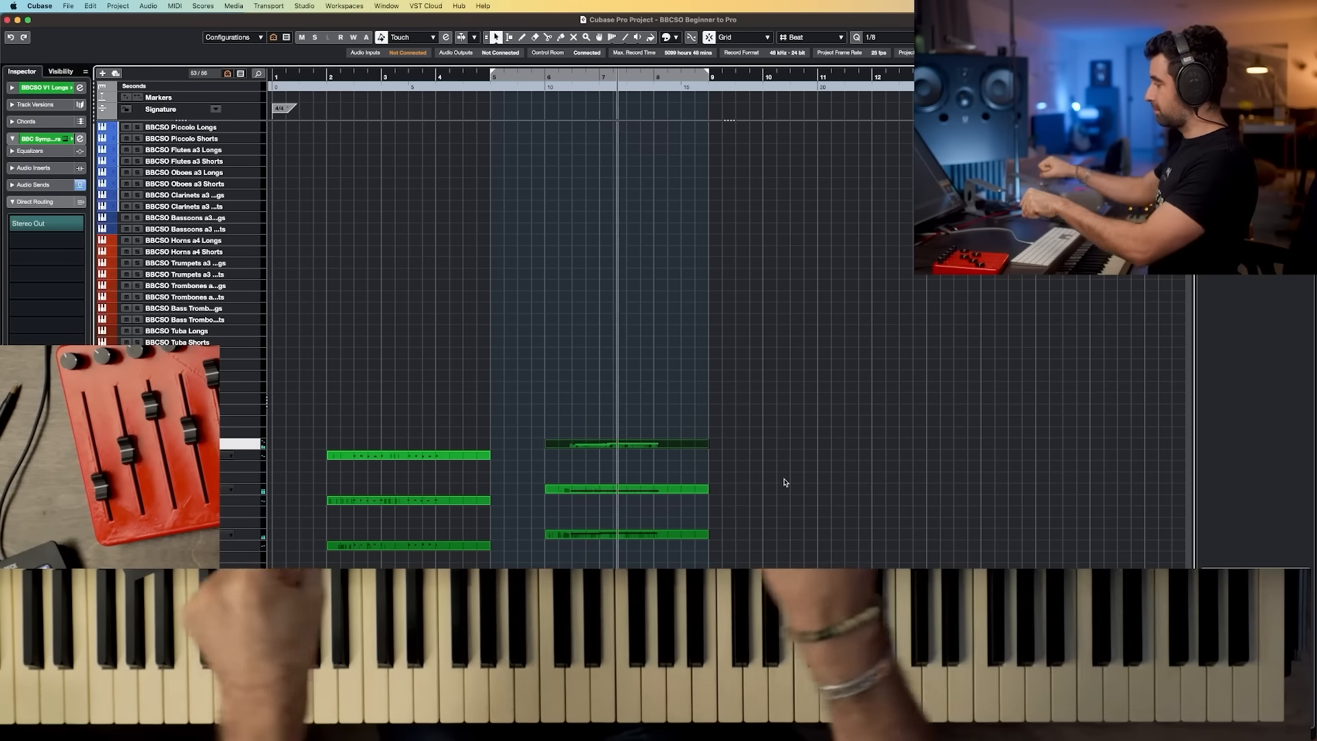
key(space)
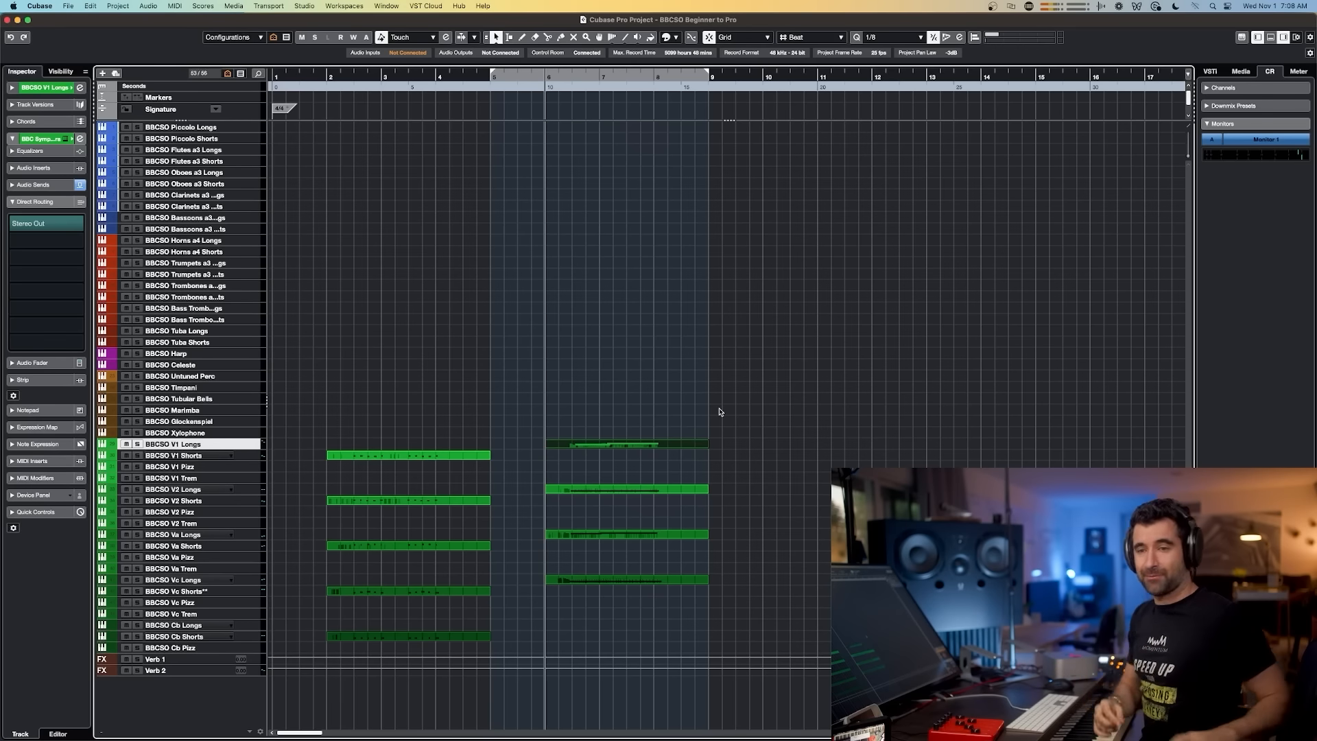
Step: Switch to the Google Slides outline and add "Balance," at the start of the Tracks goal line
key(super+Tab)
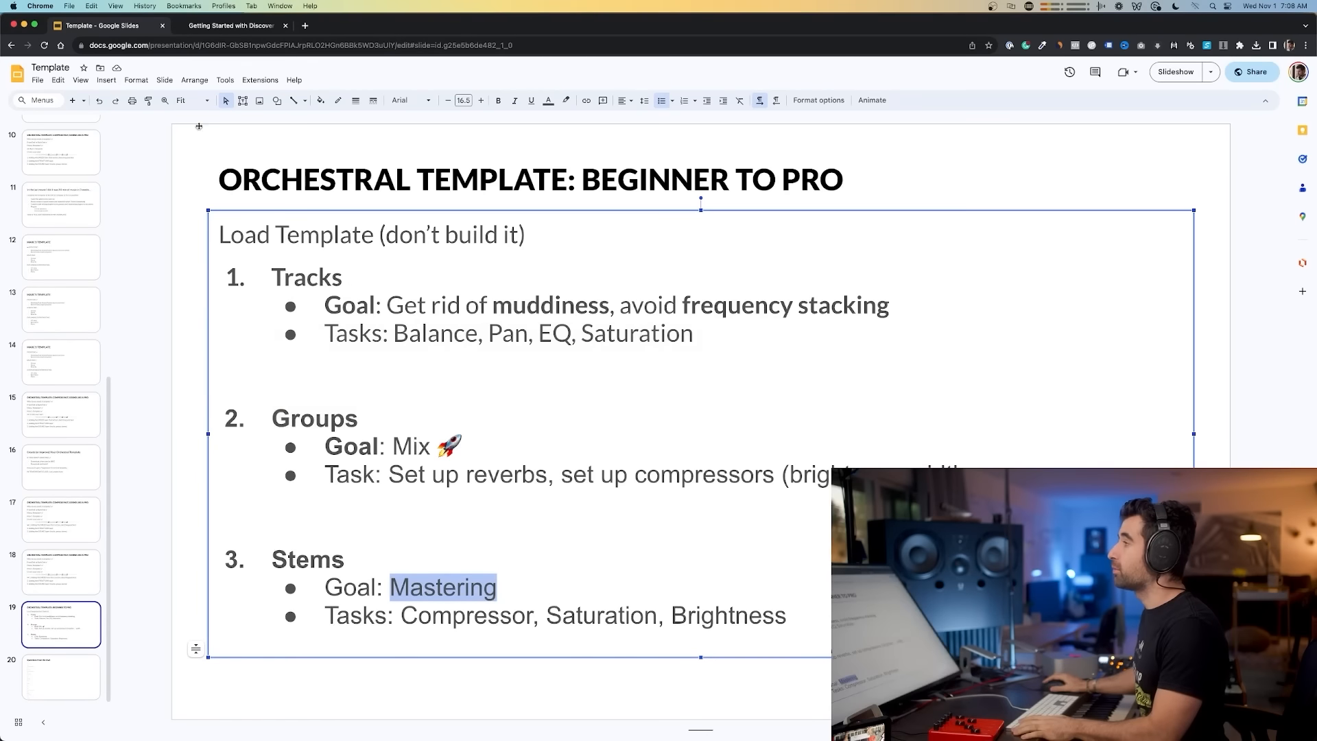
drag(418, 306, 831, 292)
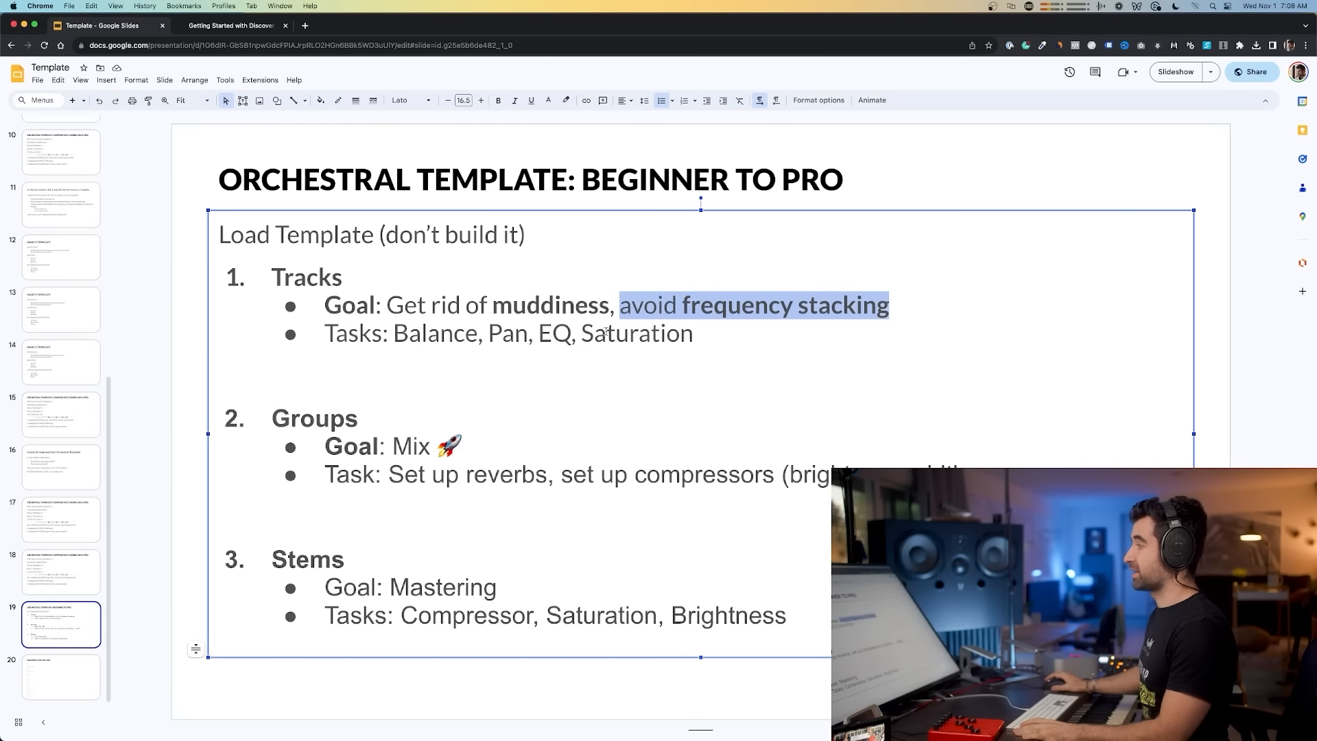
click(453, 334)
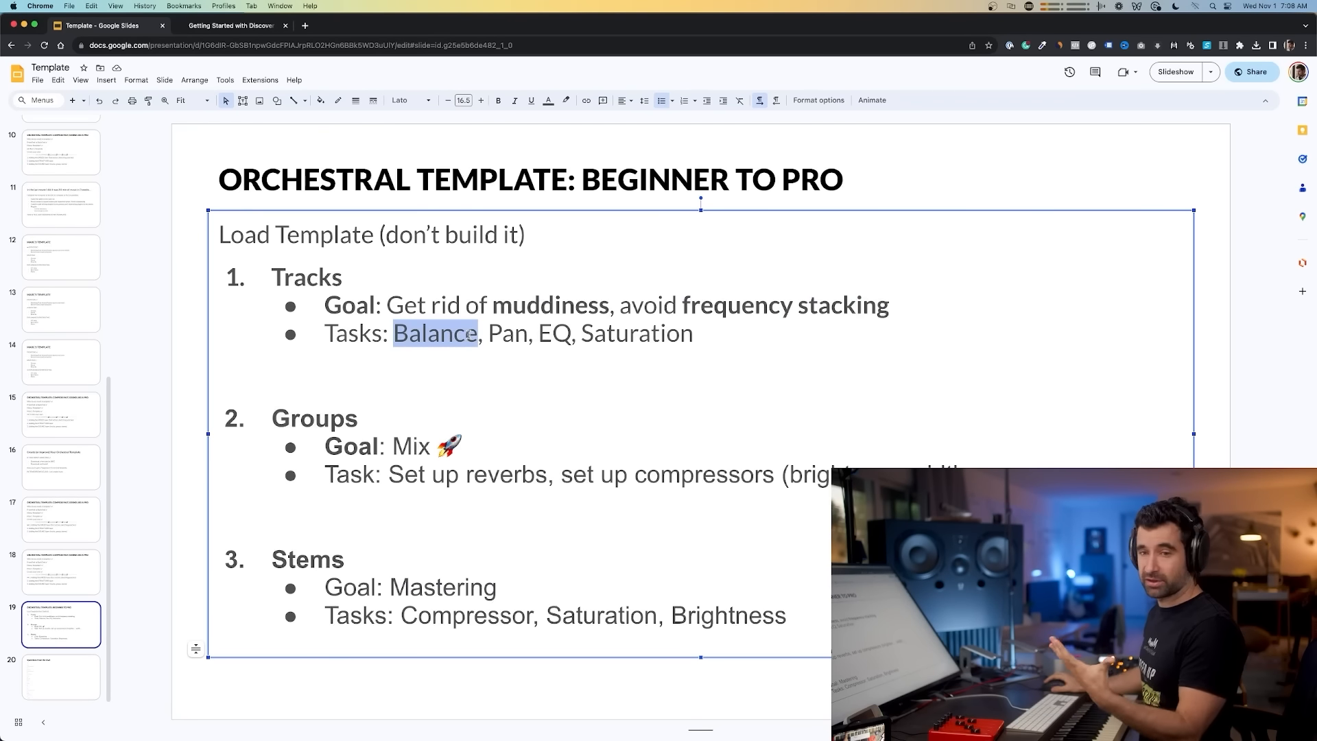
text(Balance,)
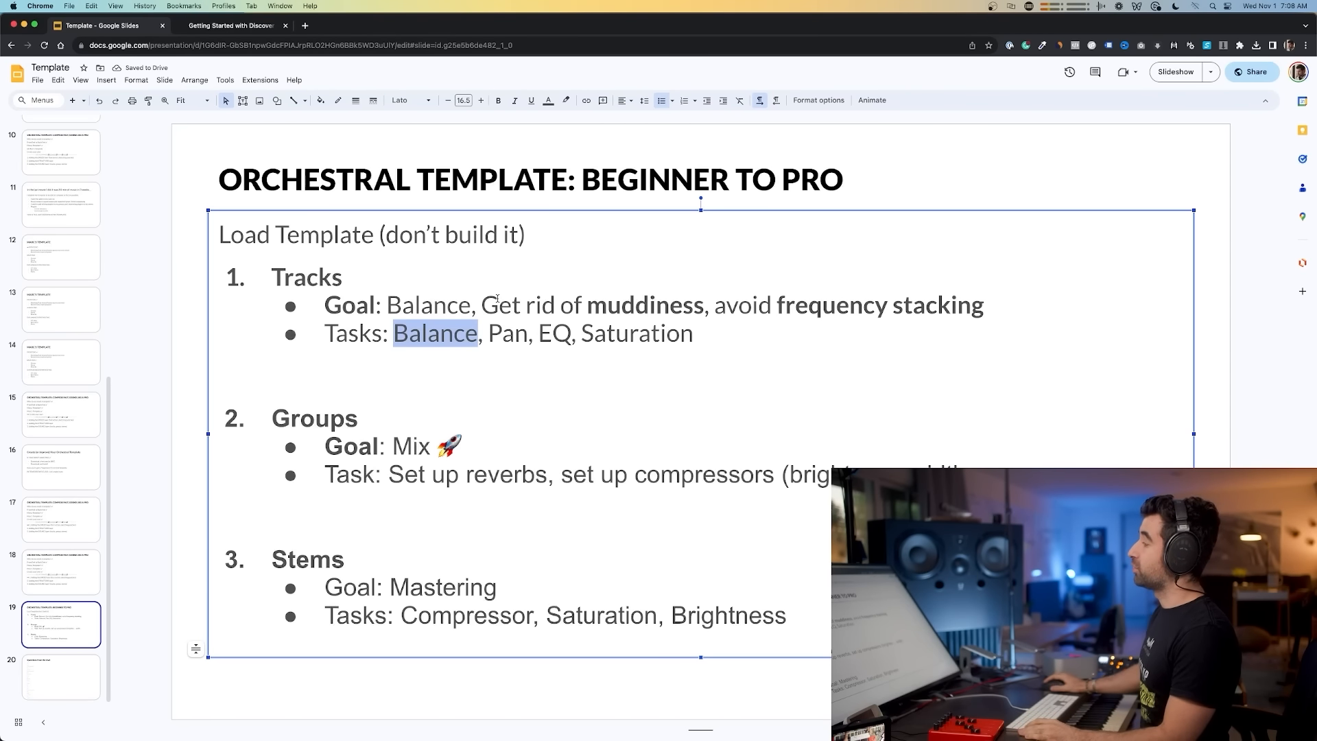
Step: Highlight the Tracks goal phrases and the Pan task on the slide, then return to Cubase
drag(483, 304, 618, 307)
drag(758, 307, 892, 302)
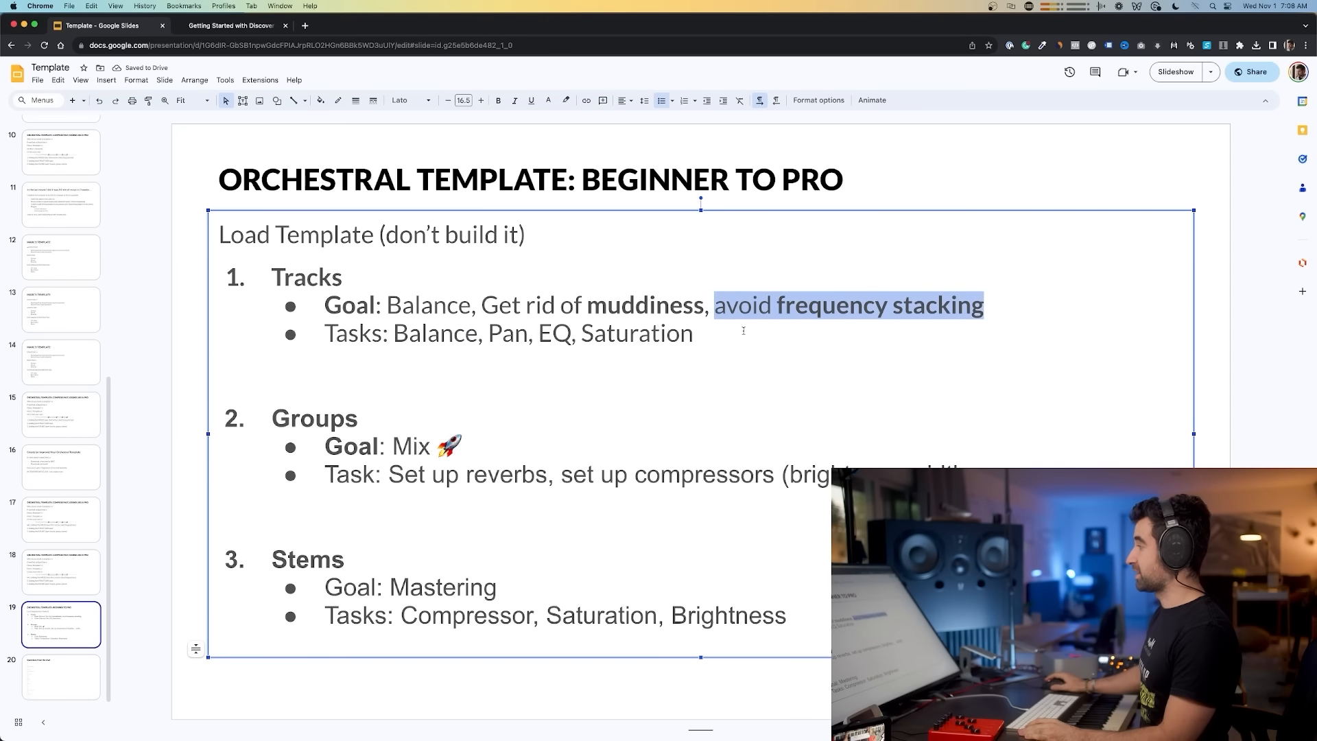
double_click(548, 333)
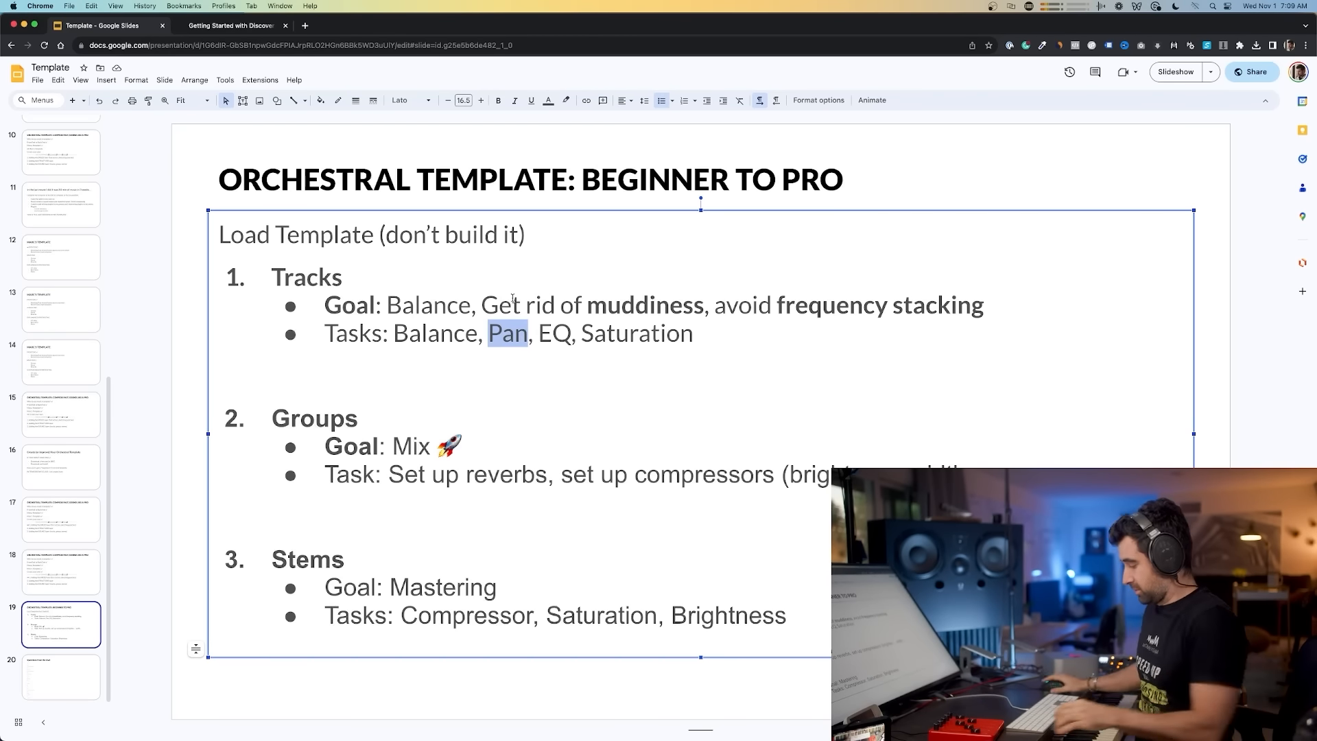
key(super+Tab)
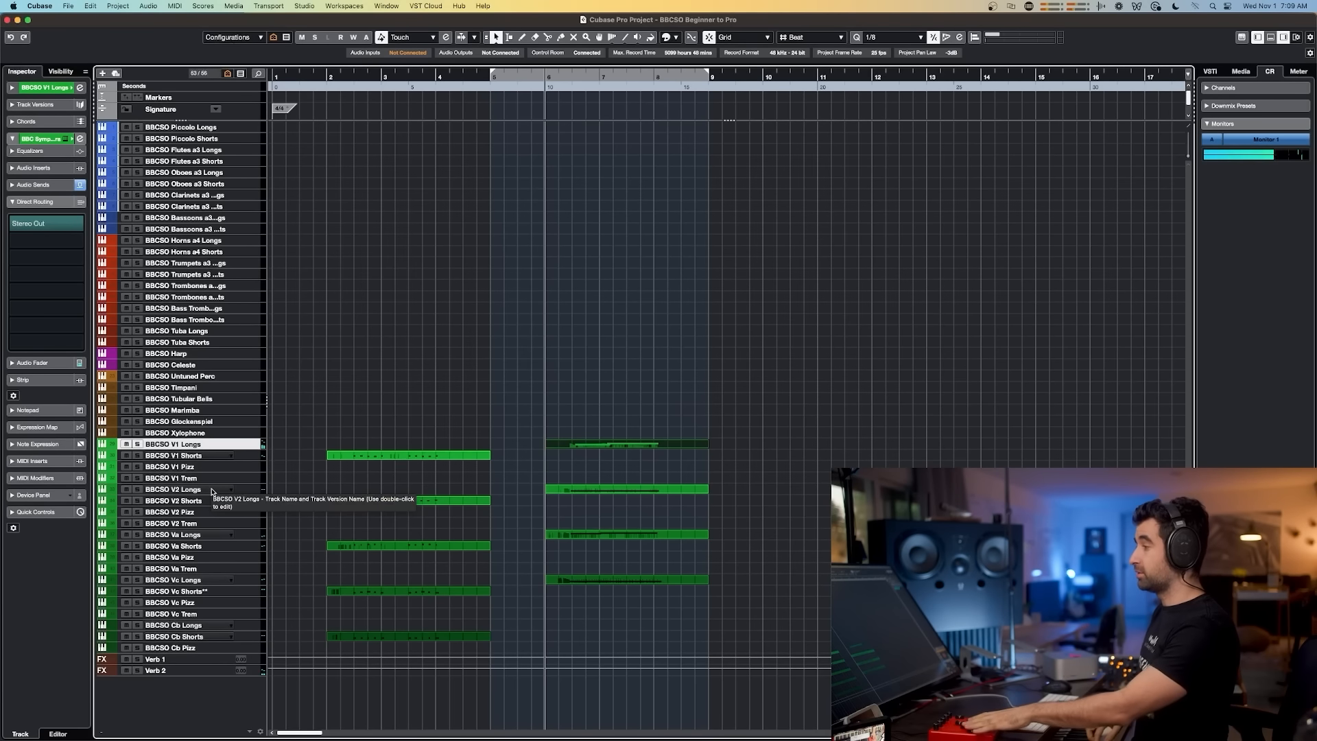
Step: Select the BBCSO V2 Longs, Va Longs, Vc Longs and Cb Longs tracks in turn
click(212, 491)
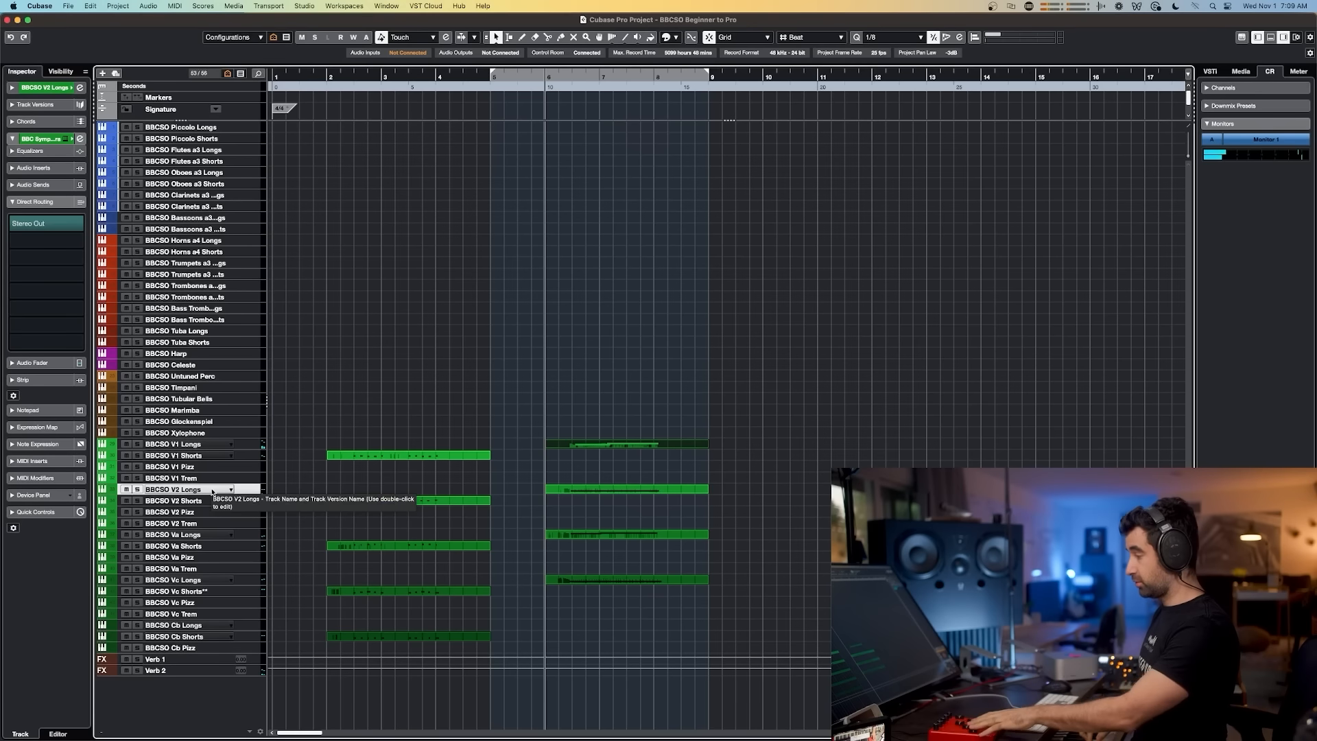
click(209, 537)
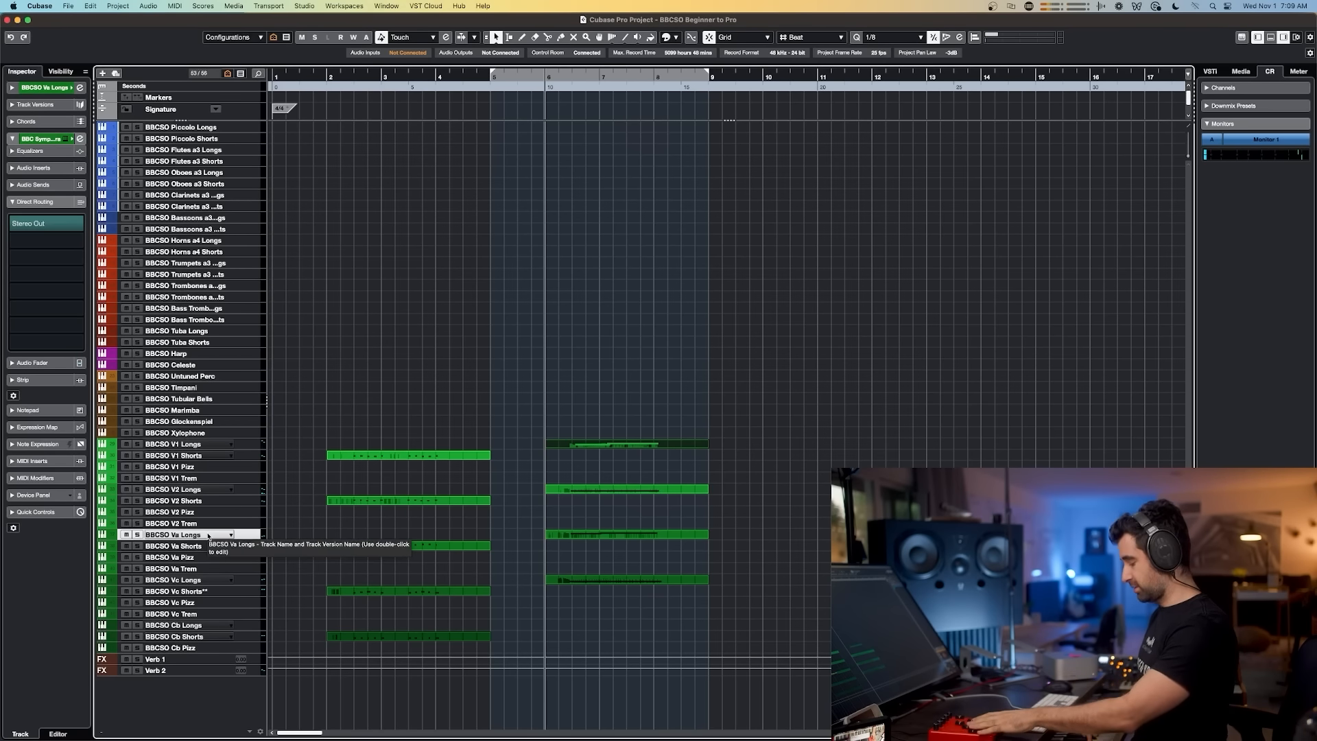
click(212, 581)
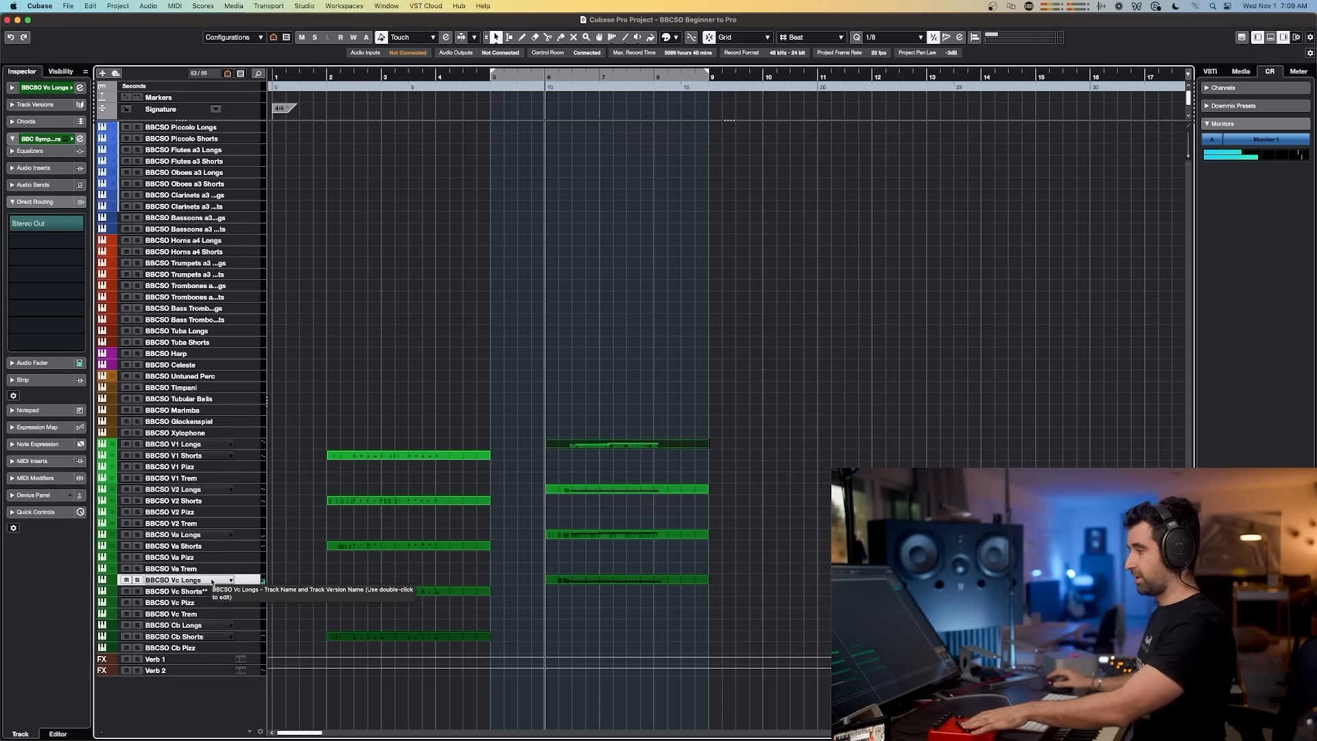
click(202, 626)
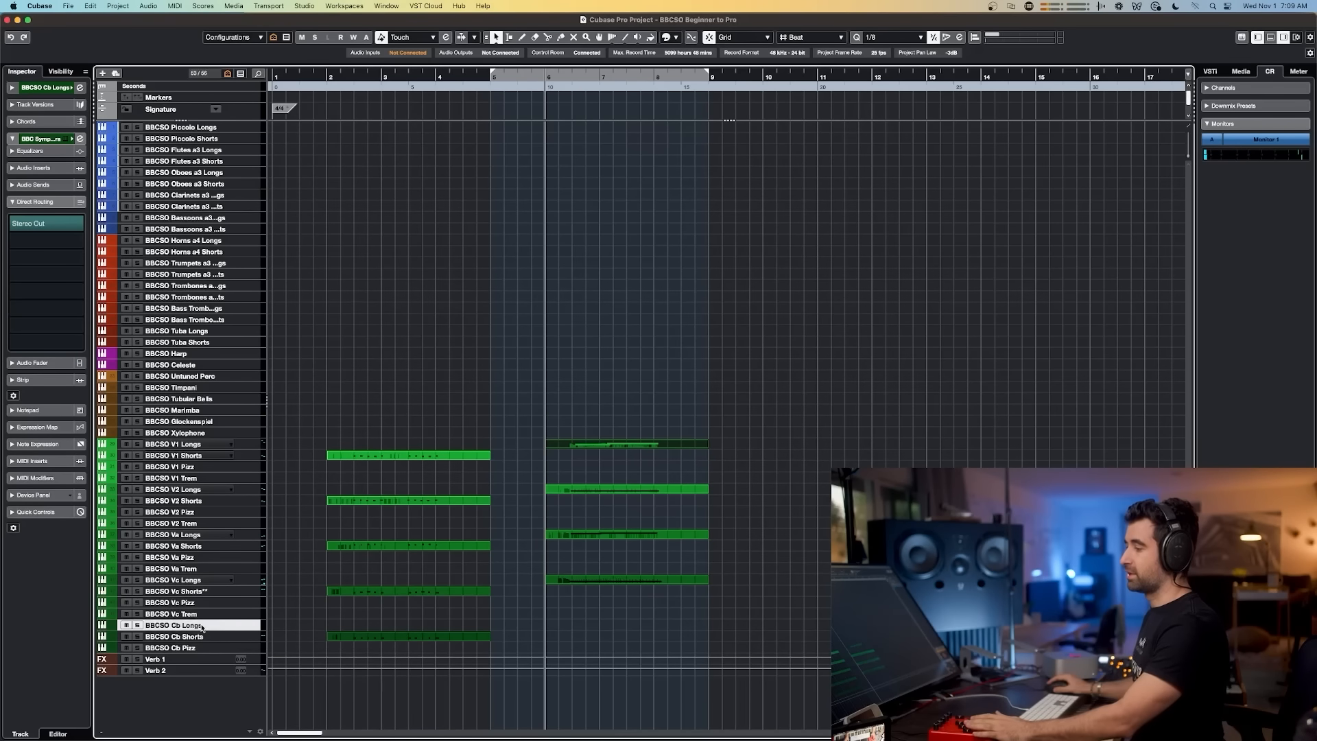
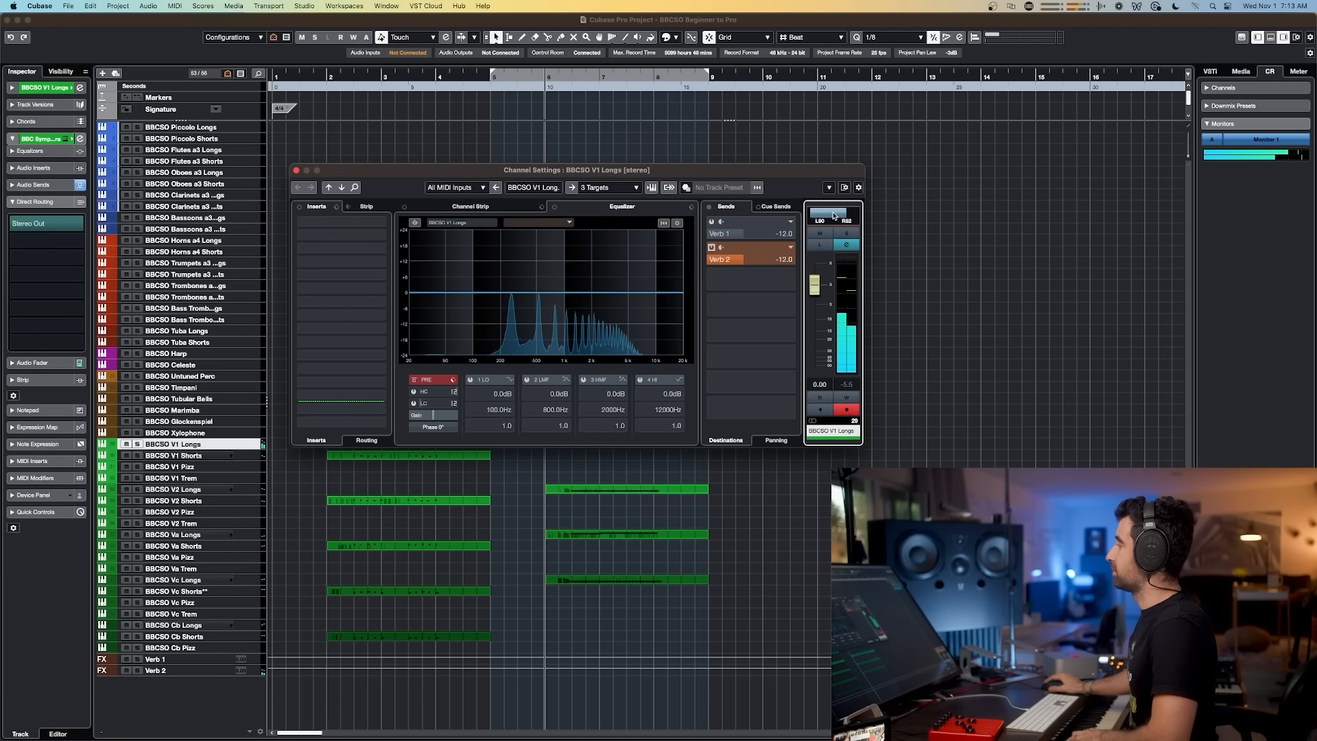
Step: Adjust the stereo combined panner on the BBCSO V1 Longs channel and copy its standard panner setting
drag(834, 215, 837, 216)
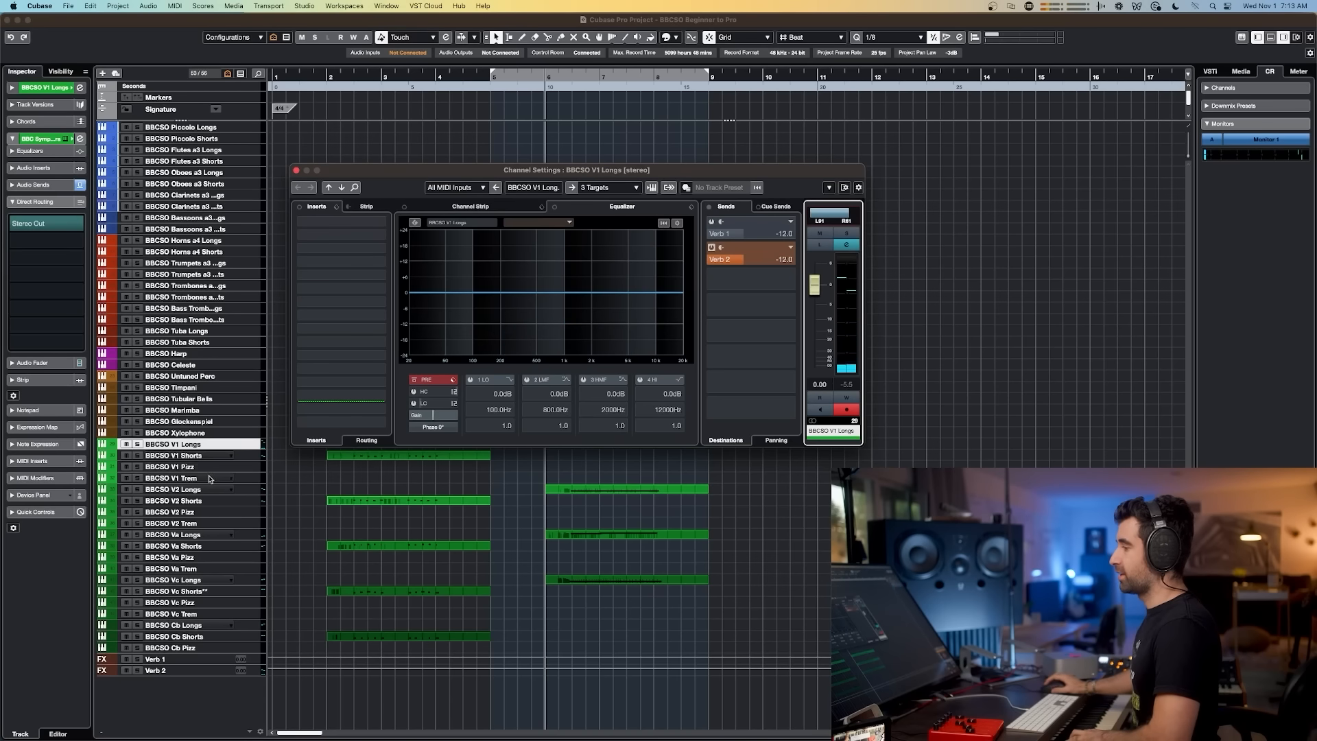
right_click(827, 222)
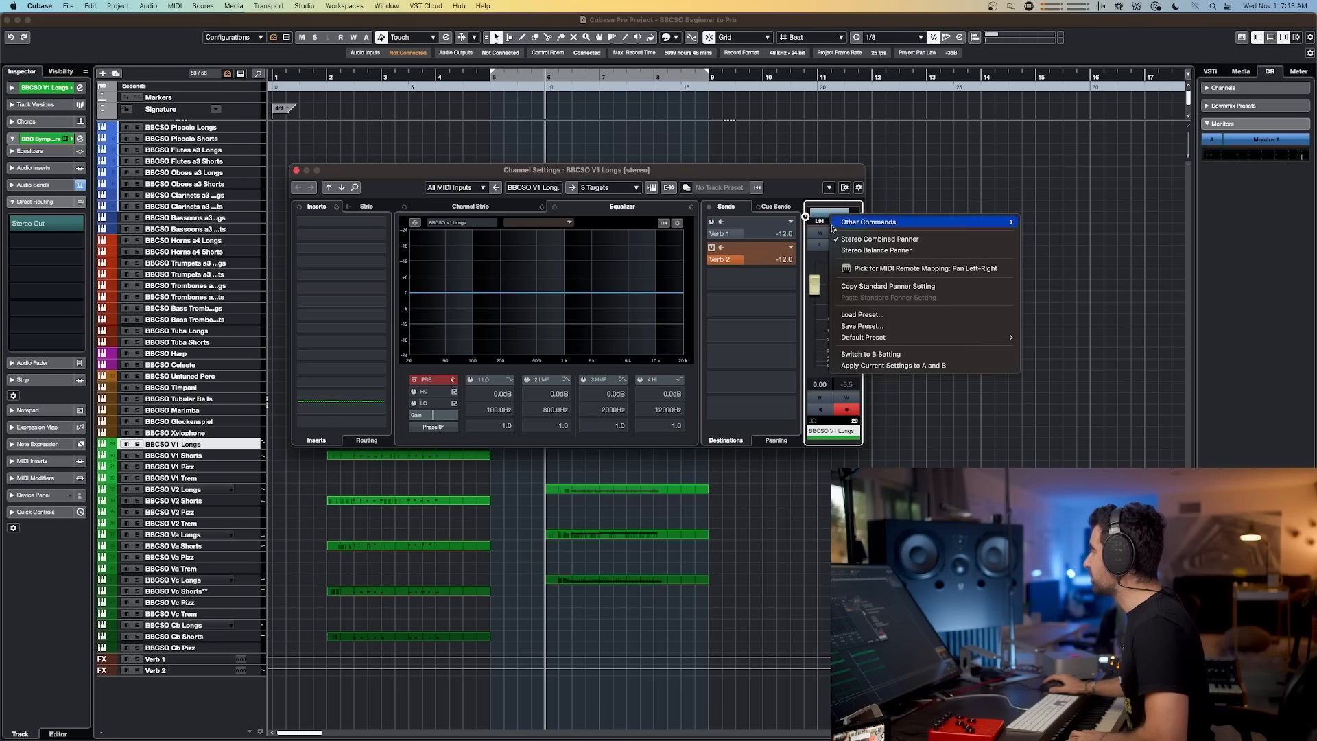
click(863, 288)
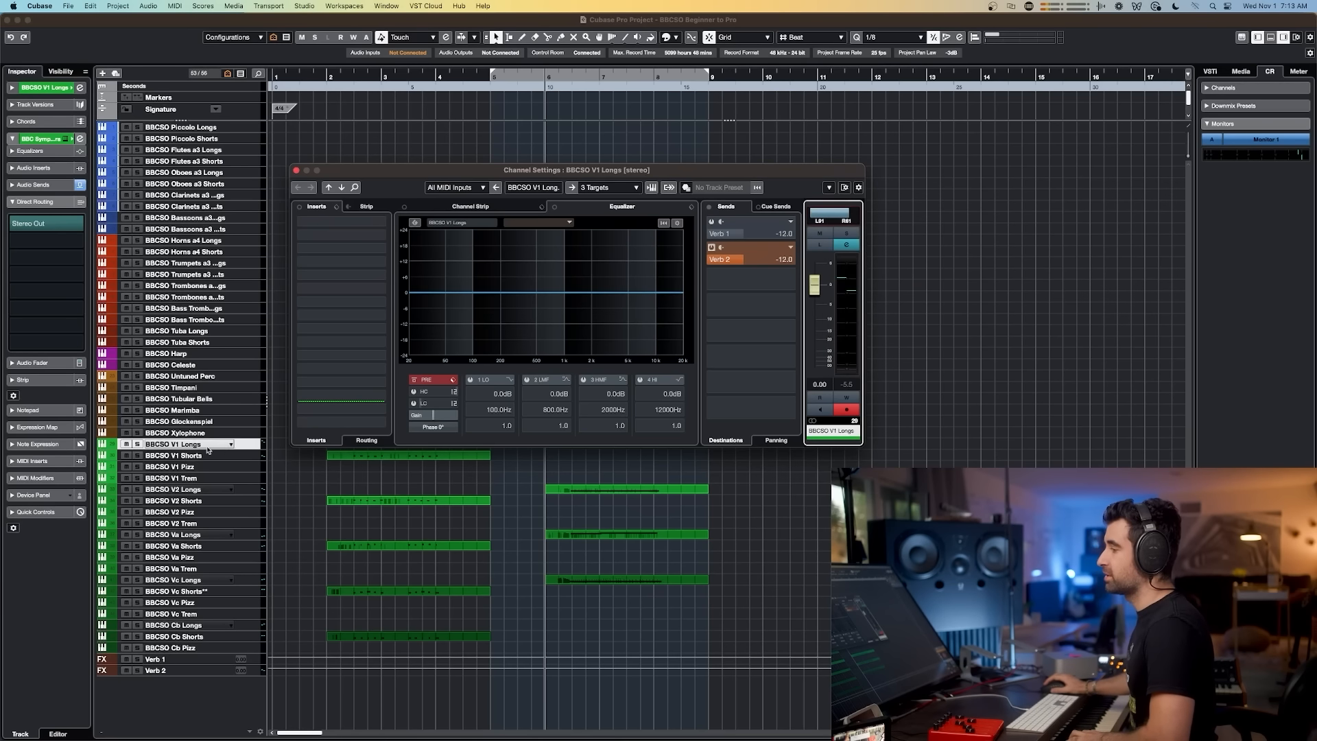
Step: Open the channel settings of BBCSO V1 Shorts and paste the copied standard panner setting onto it
click(201, 456)
key(e)
right_click(822, 212)
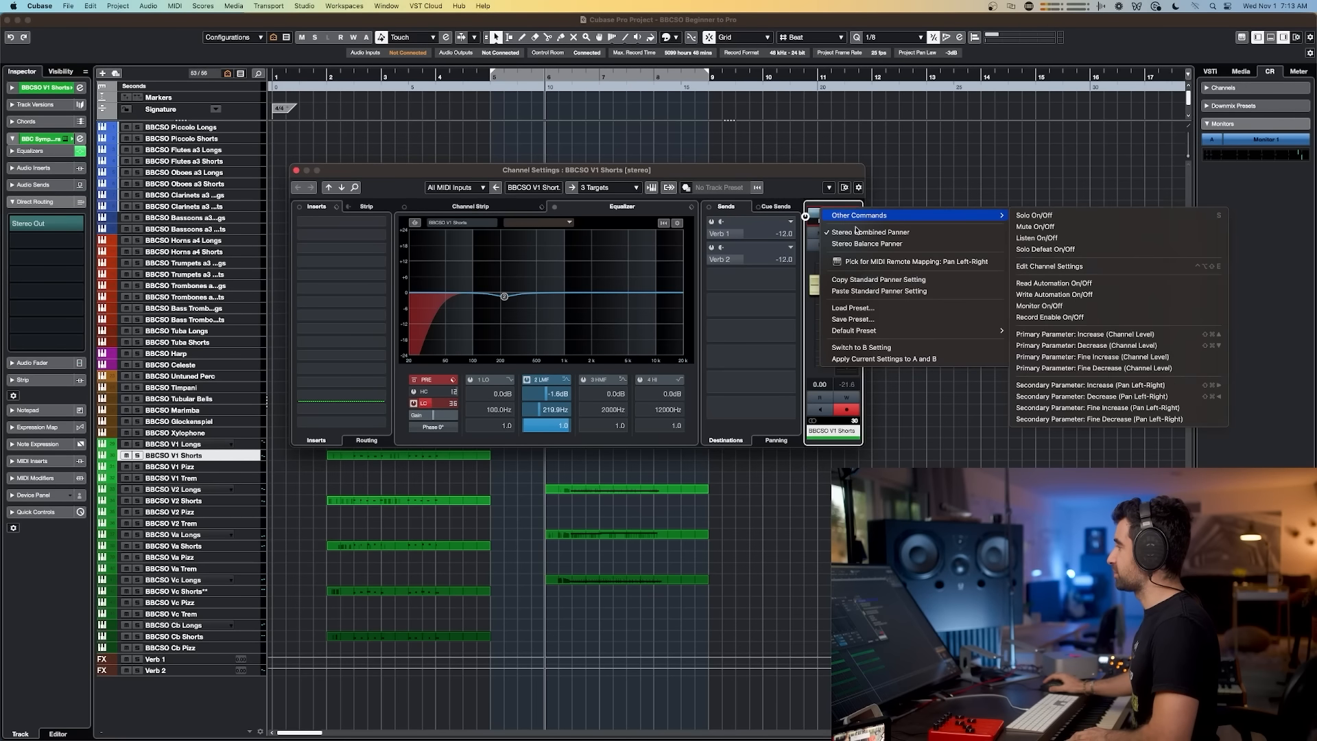
click(880, 291)
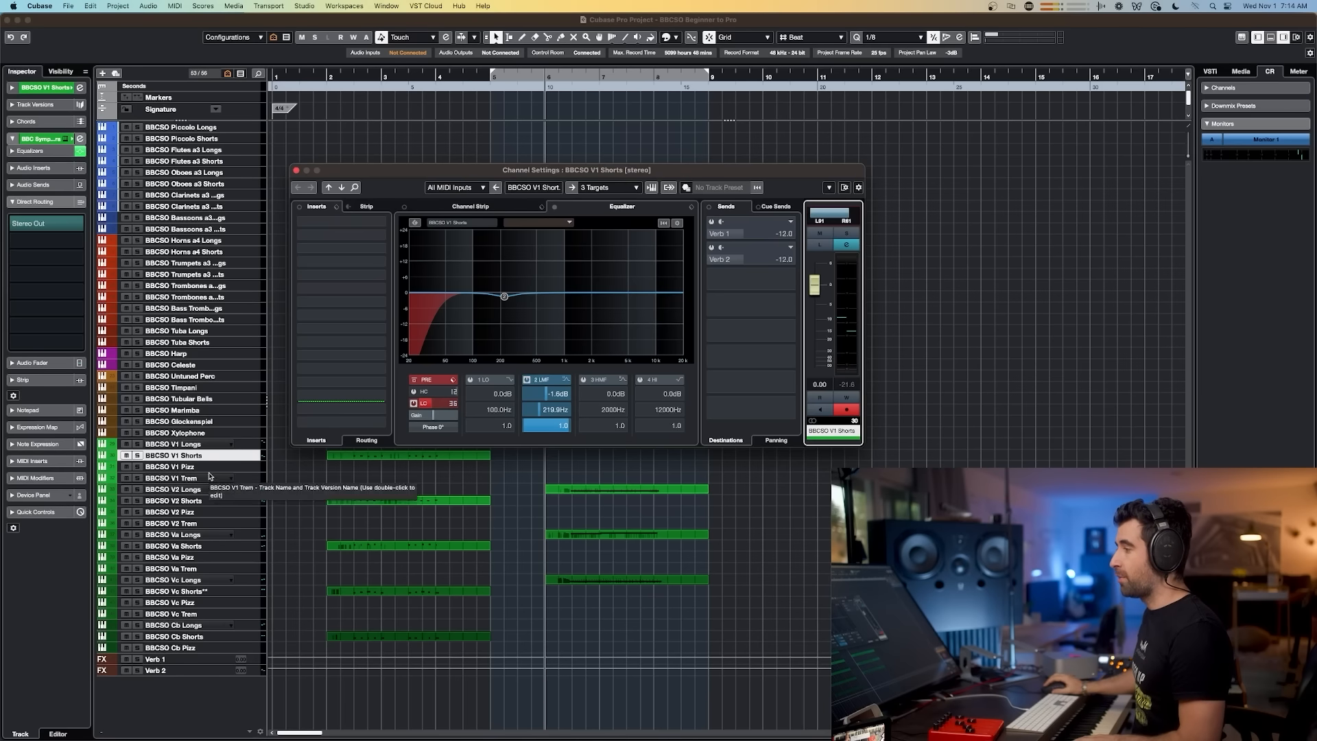
Step: Open the BBCSO V2 Shorts channel settings and narrow and position its stereo combined panner
click(210, 502)
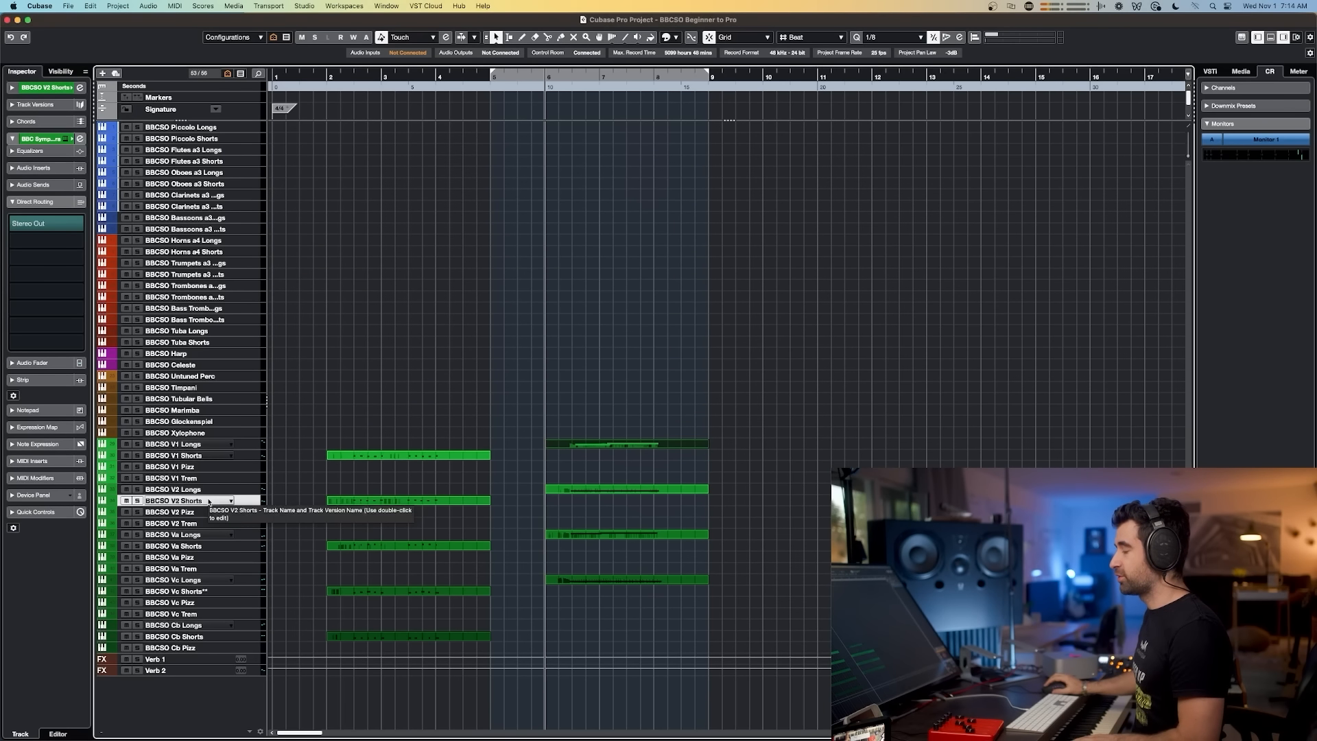
key(e)
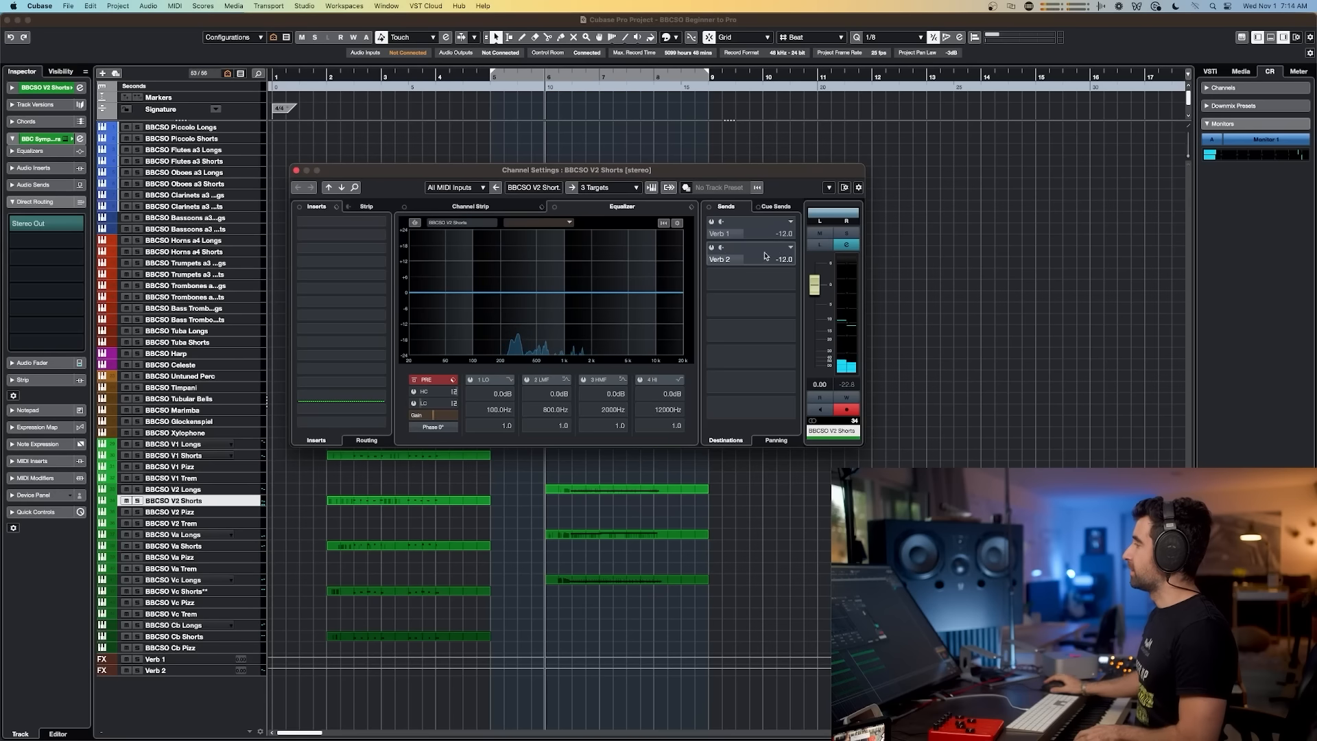
click(854, 216)
drag(830, 216, 836, 217)
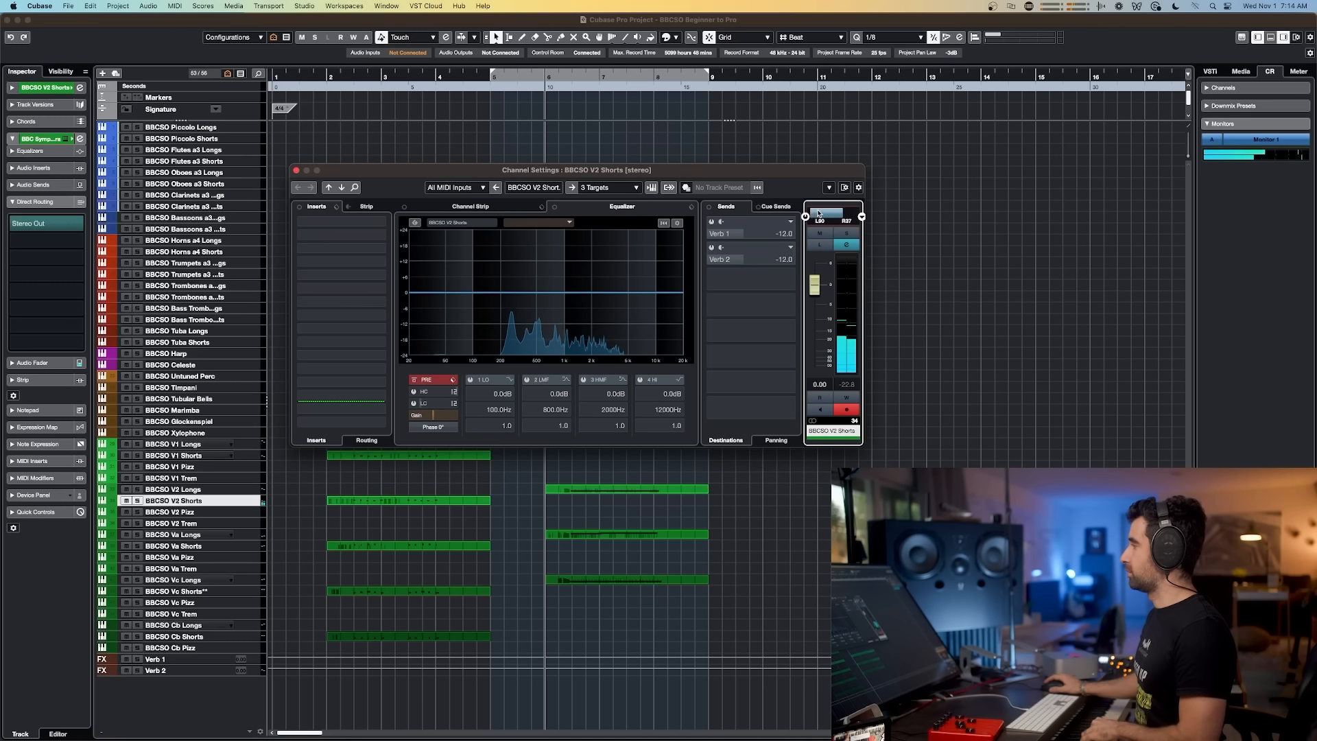
drag(818, 214, 822, 212)
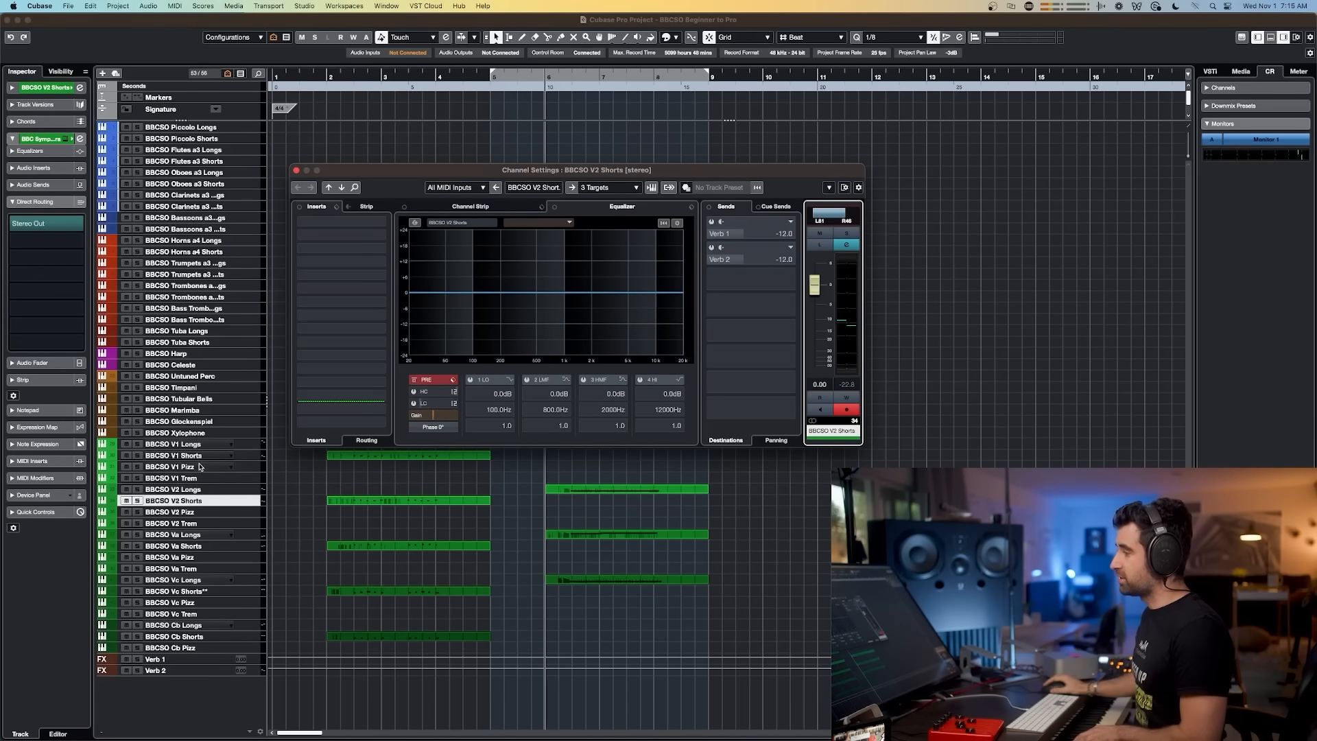
Step: Compare the V1 Shorts and V2 Shorts tracks by switching between them and viewing their BBC Symphony Orchestra instrument window
click(198, 455)
click(211, 500)
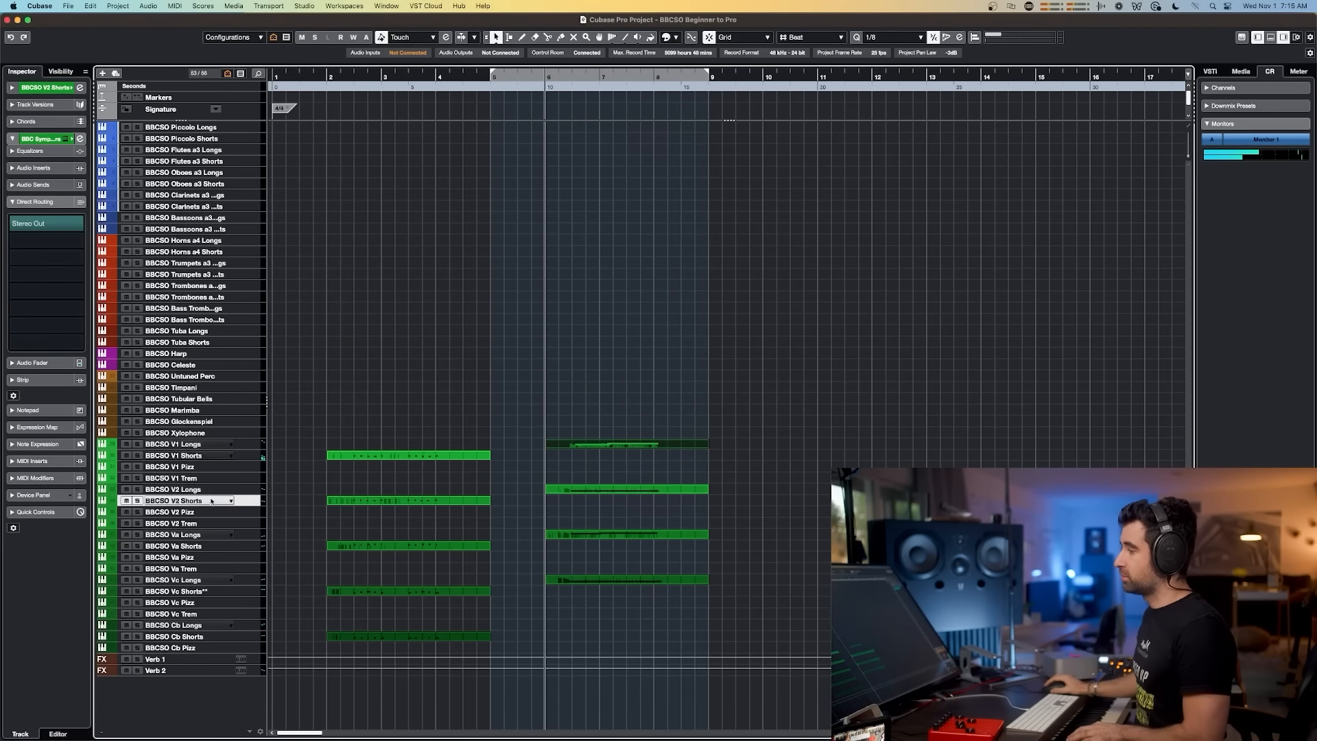
click(211, 457)
click(201, 497)
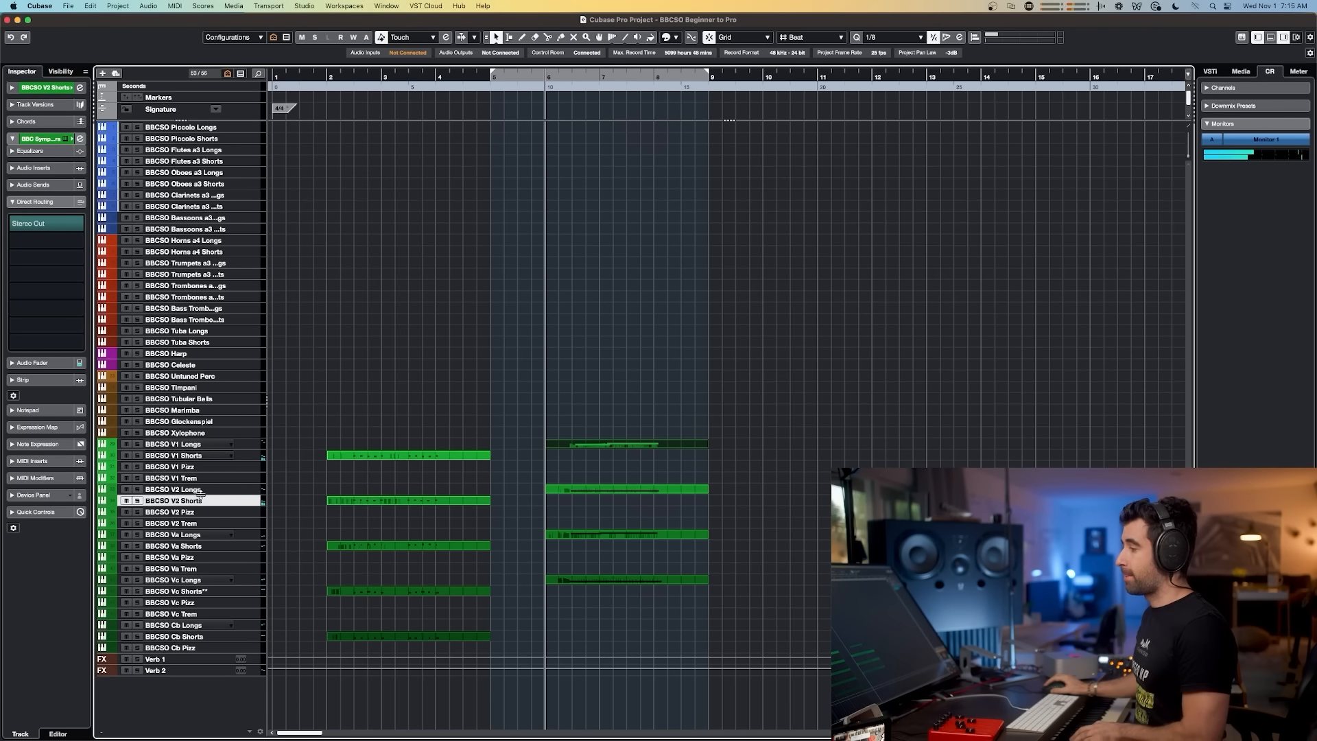
click(218, 456)
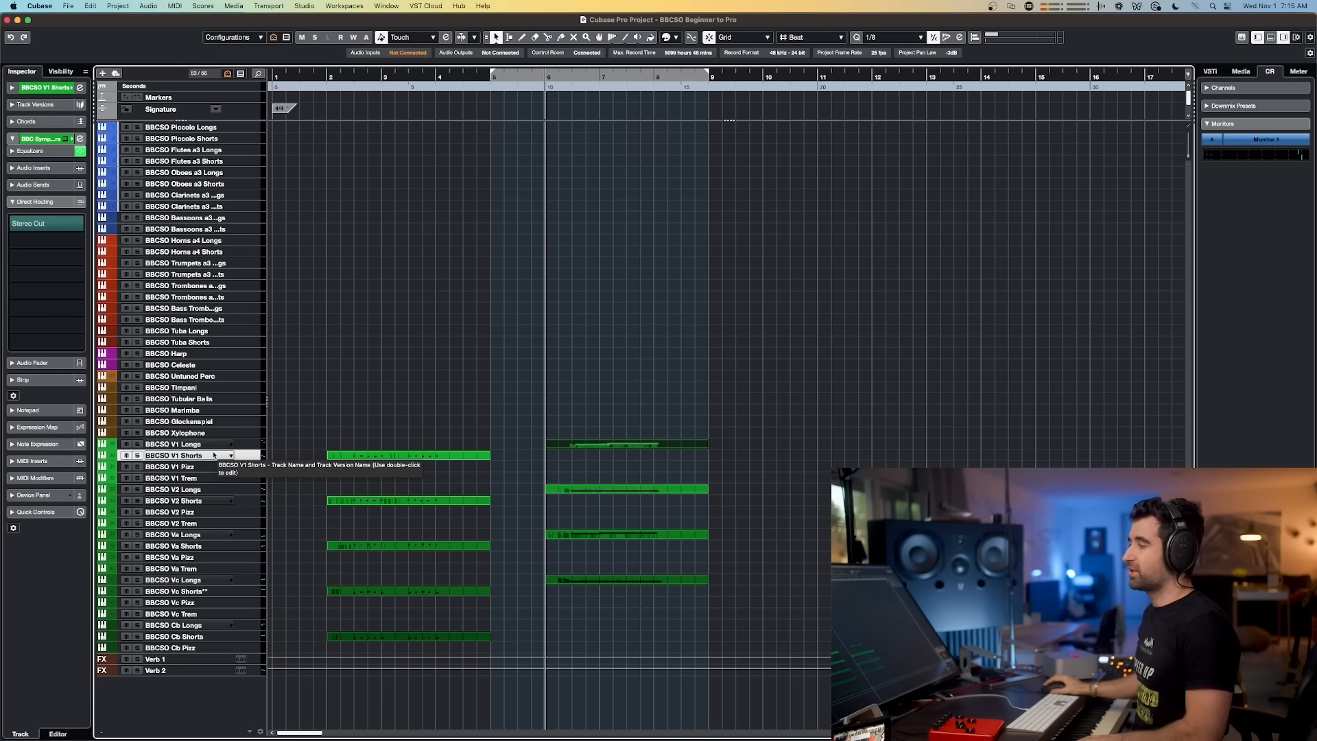
click(210, 502)
key(e)
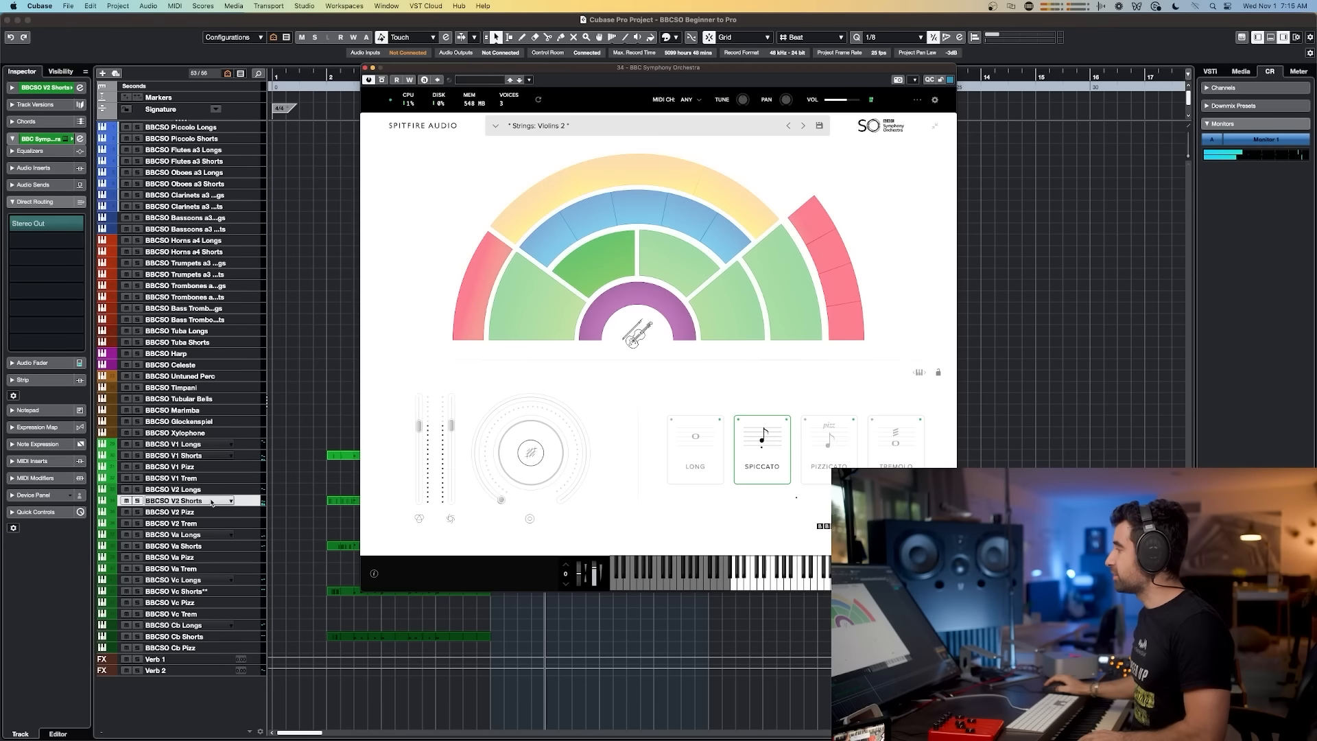
click(211, 456)
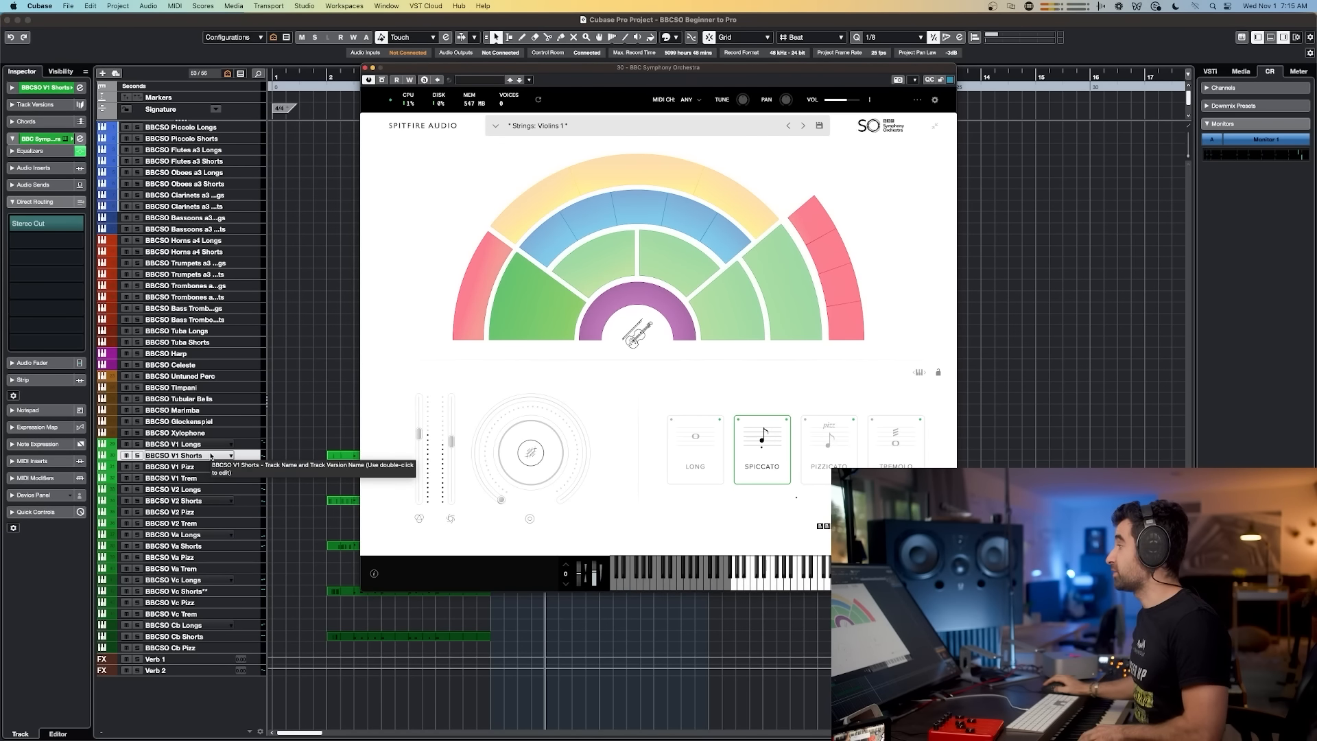
click(206, 500)
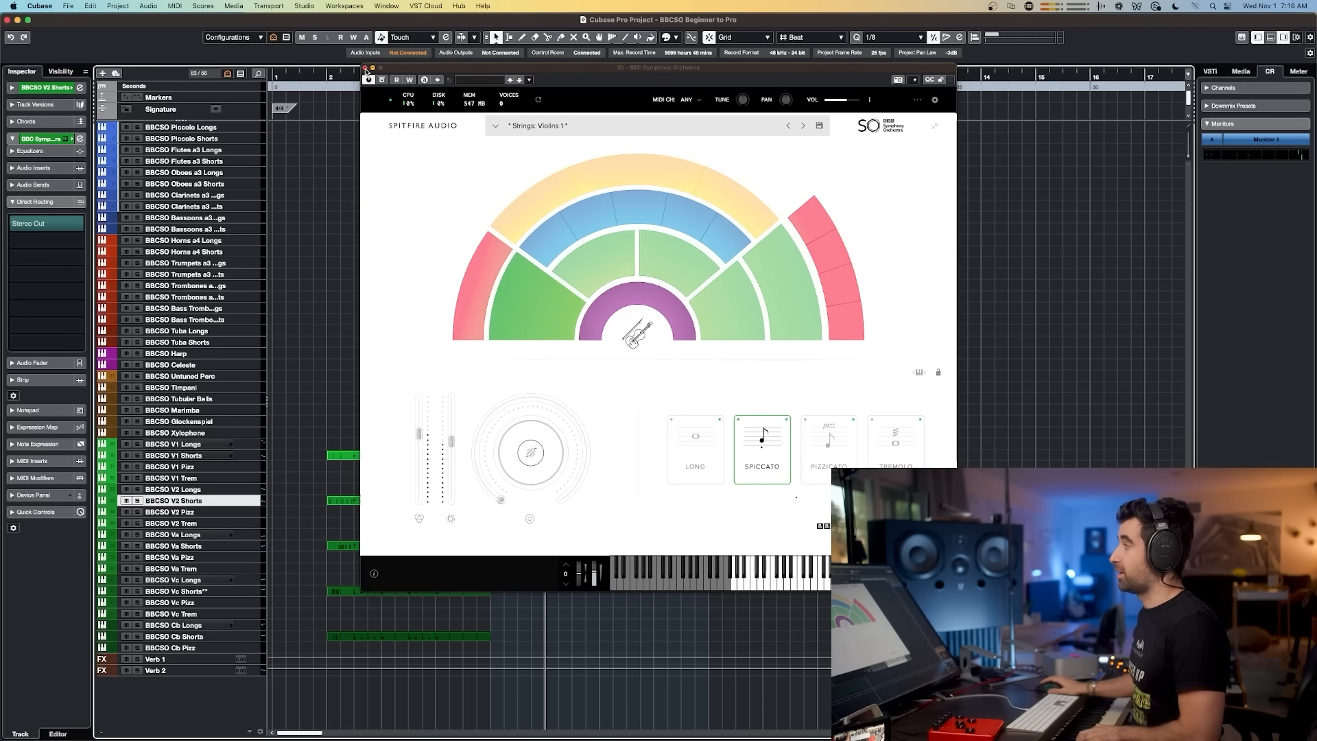
click(366, 68)
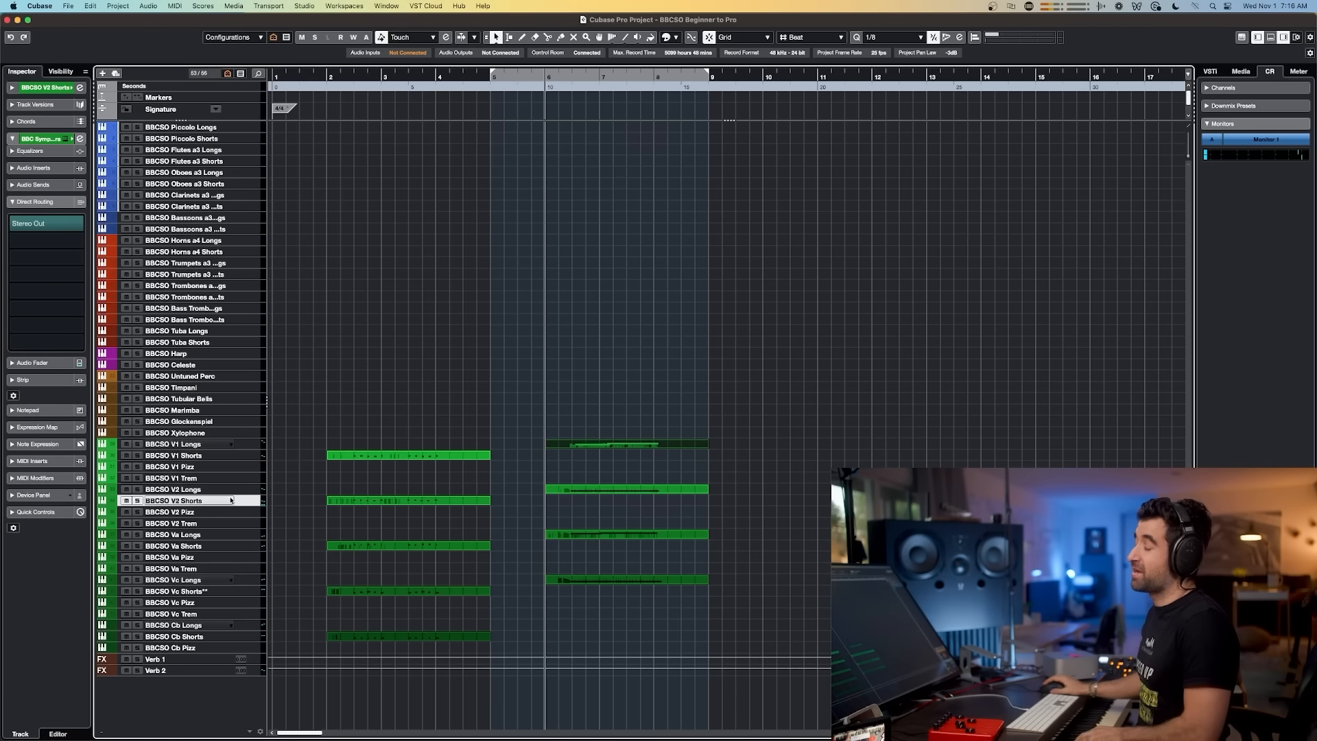
Step: Open the BBCSO Va Shorts channel settings, adjust its stereo combined panner during playback, and close the window
click(215, 457)
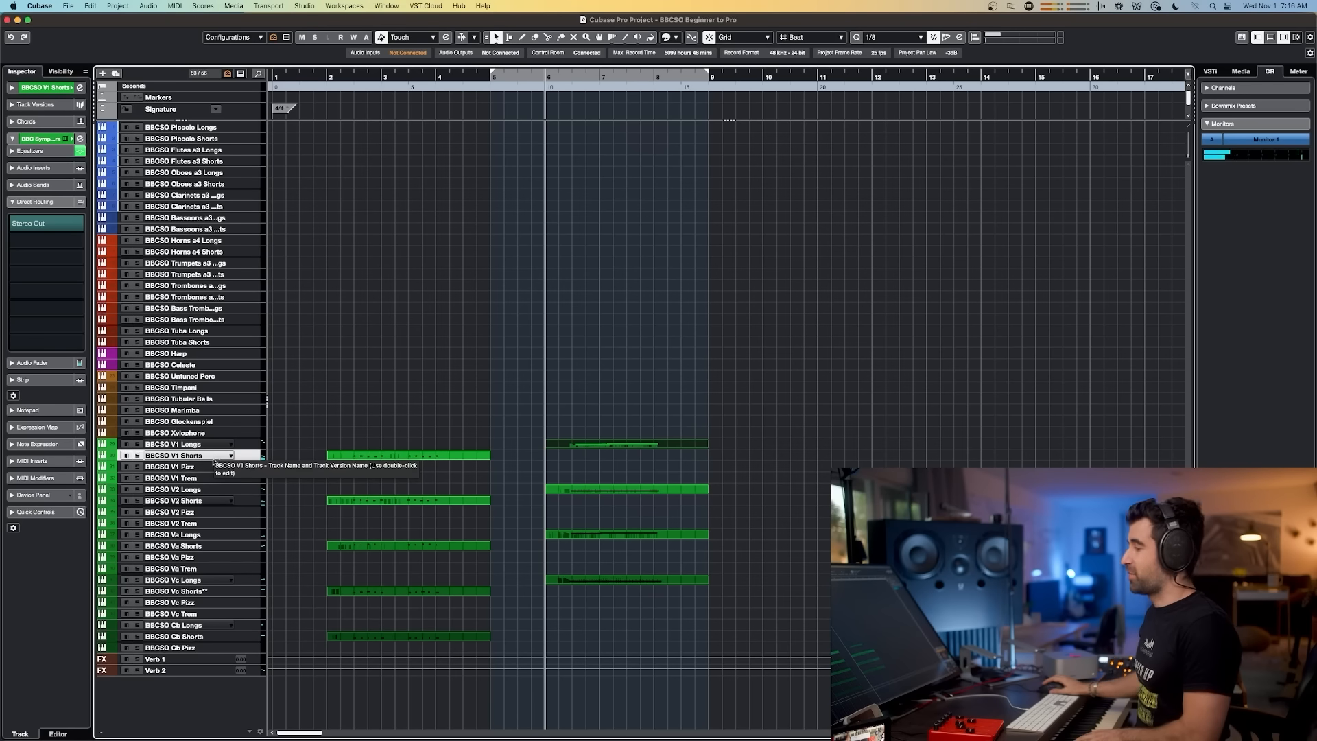
click(218, 501)
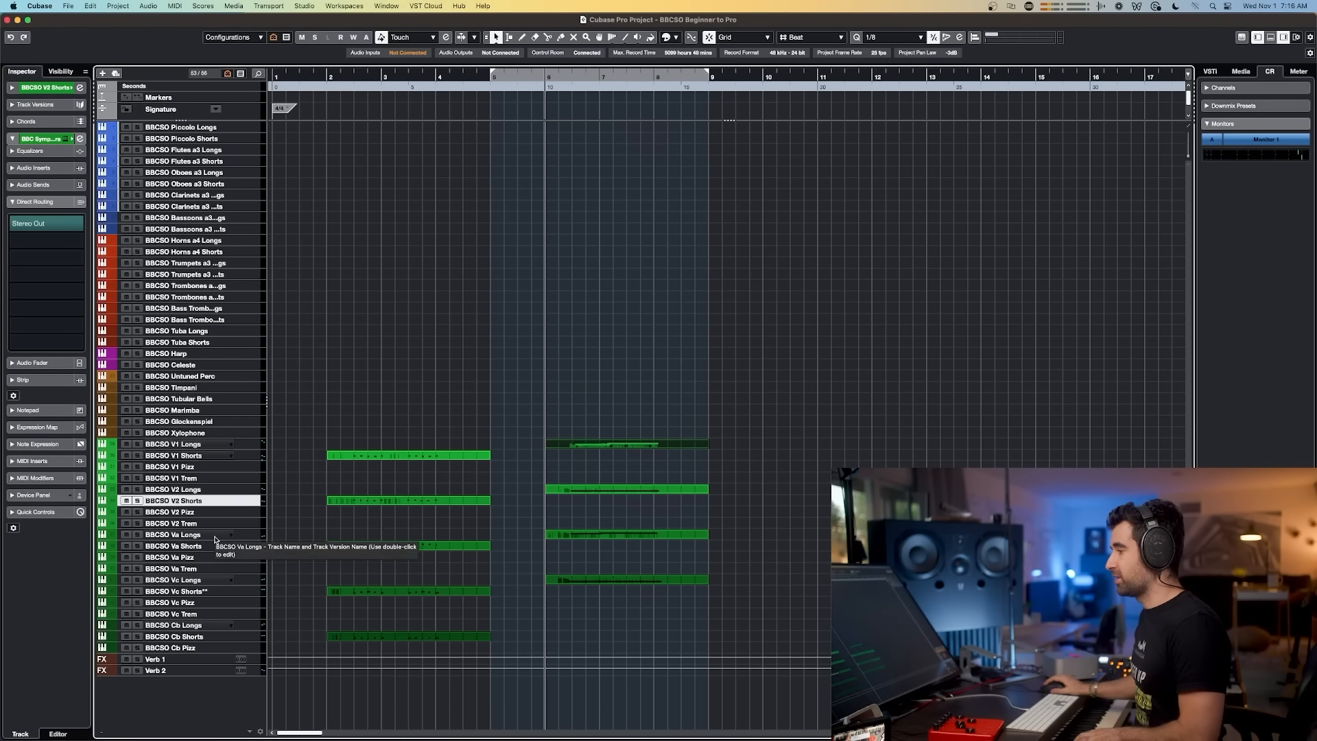
click(215, 537)
click(216, 545)
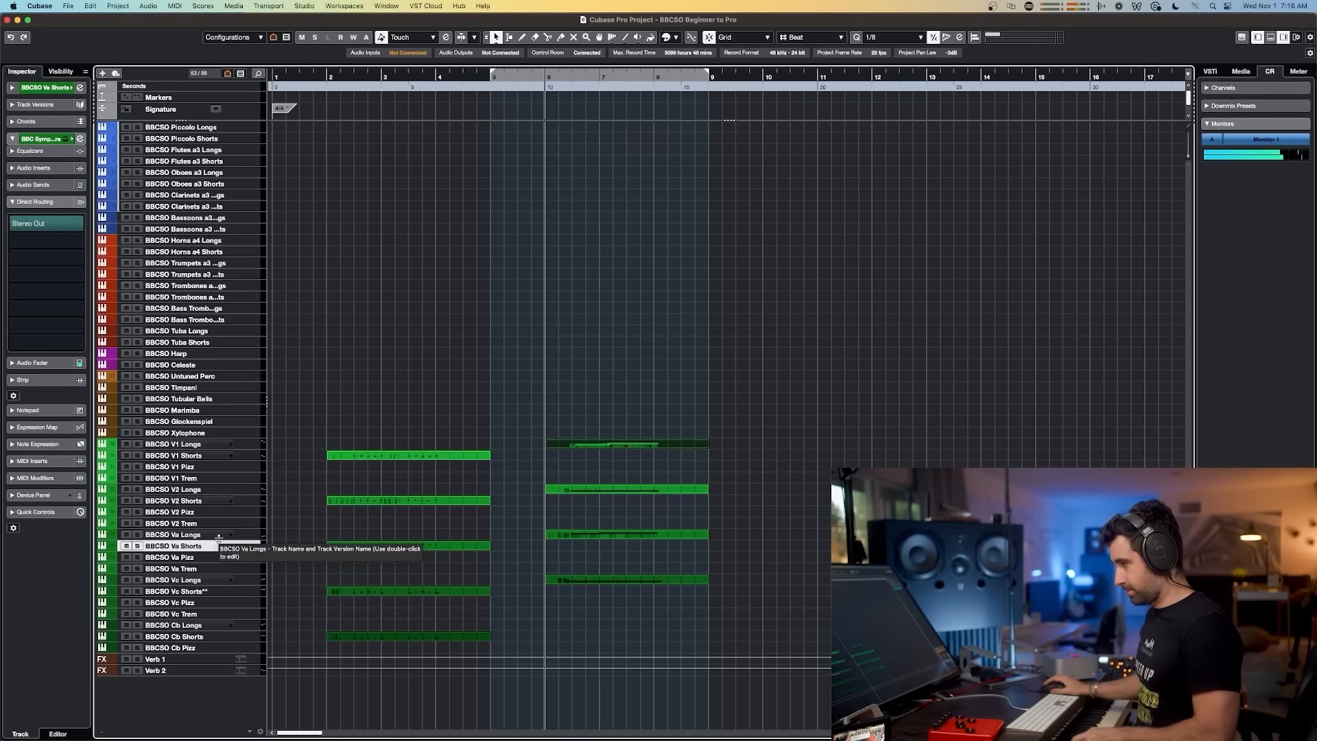
key(e)
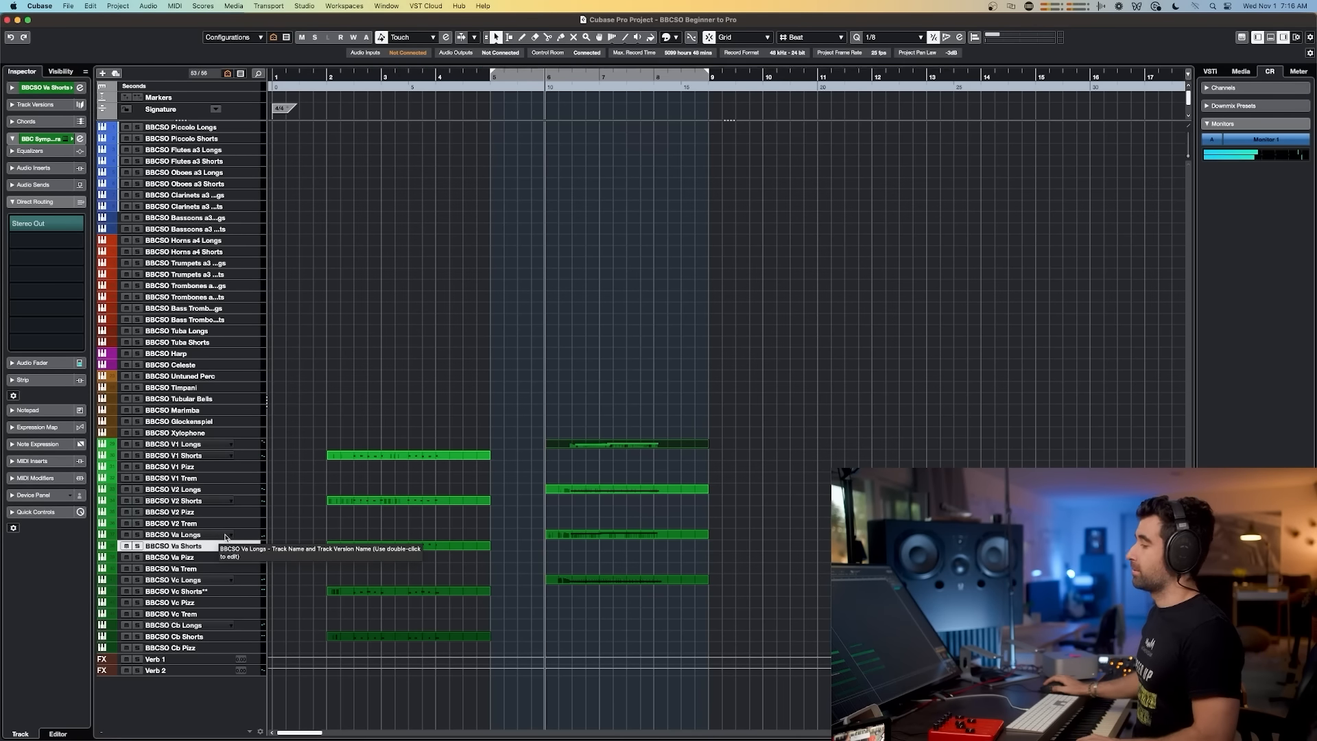
key(super+w)
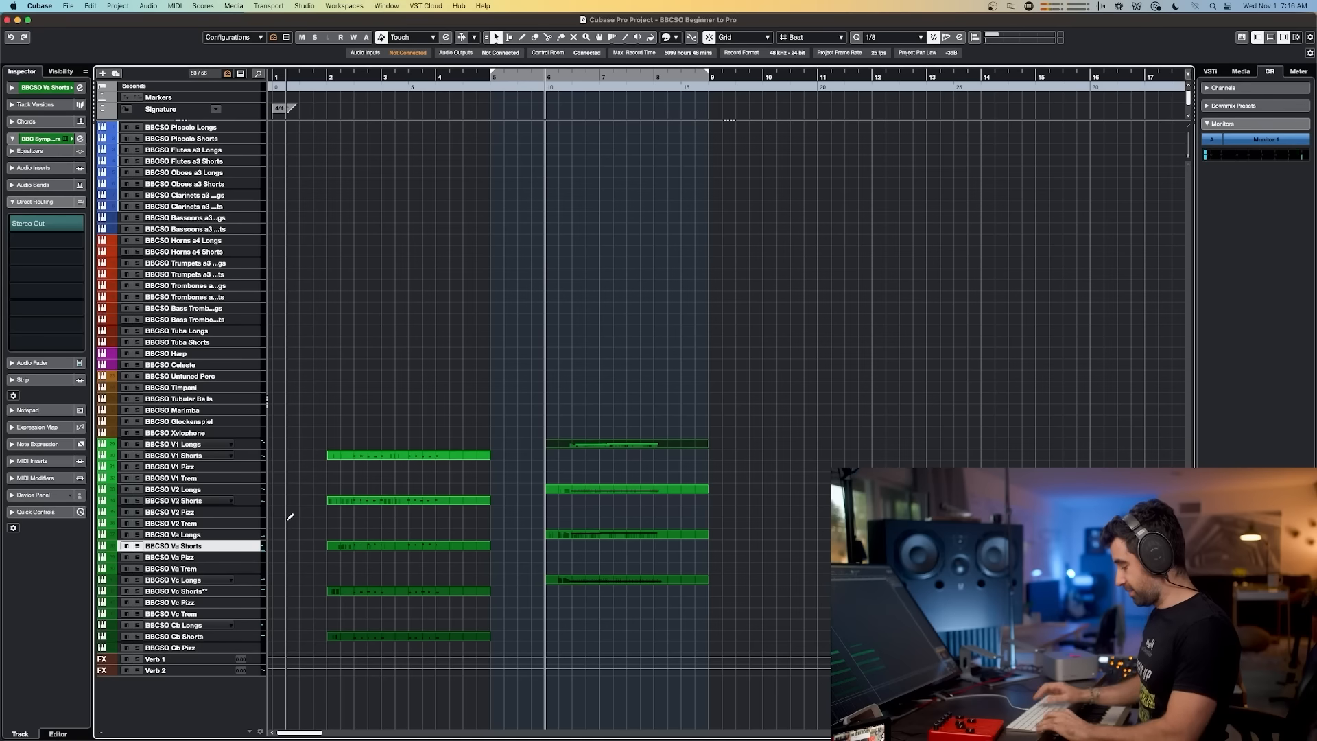
key(e)
key(space)
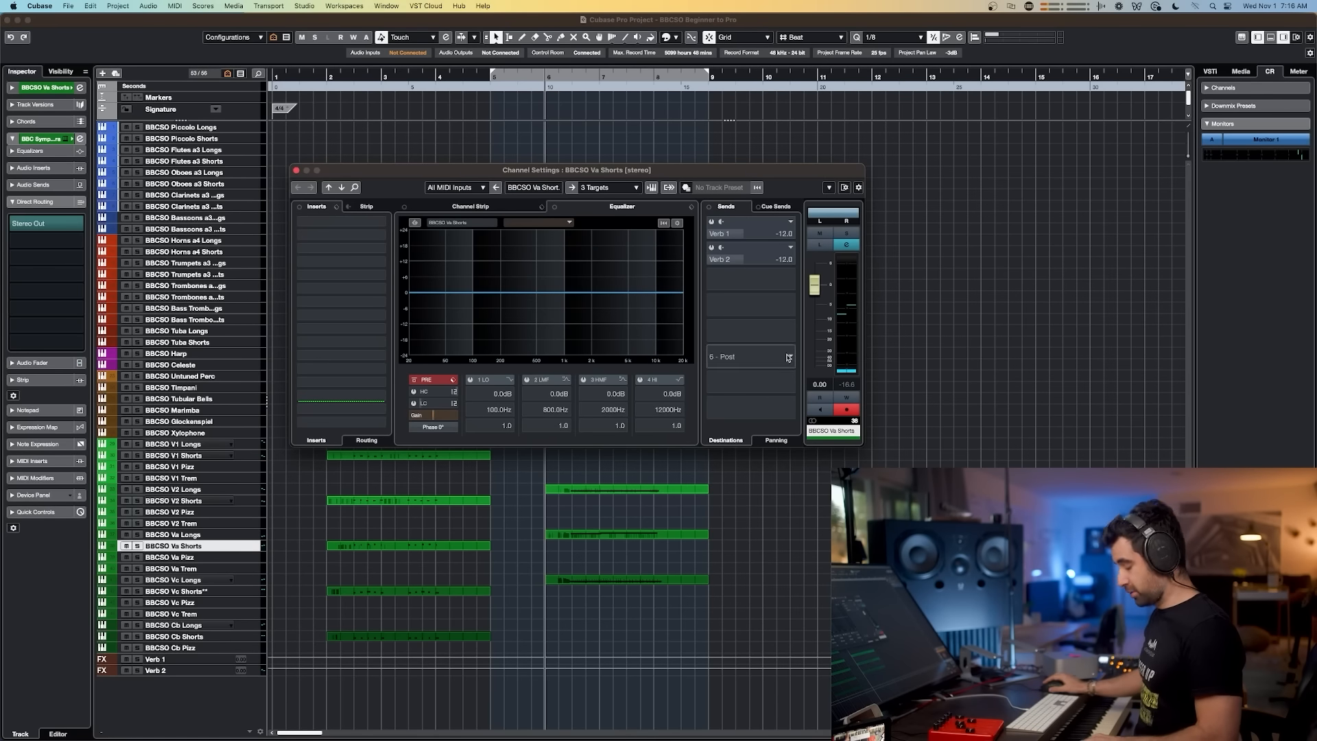
click(854, 214)
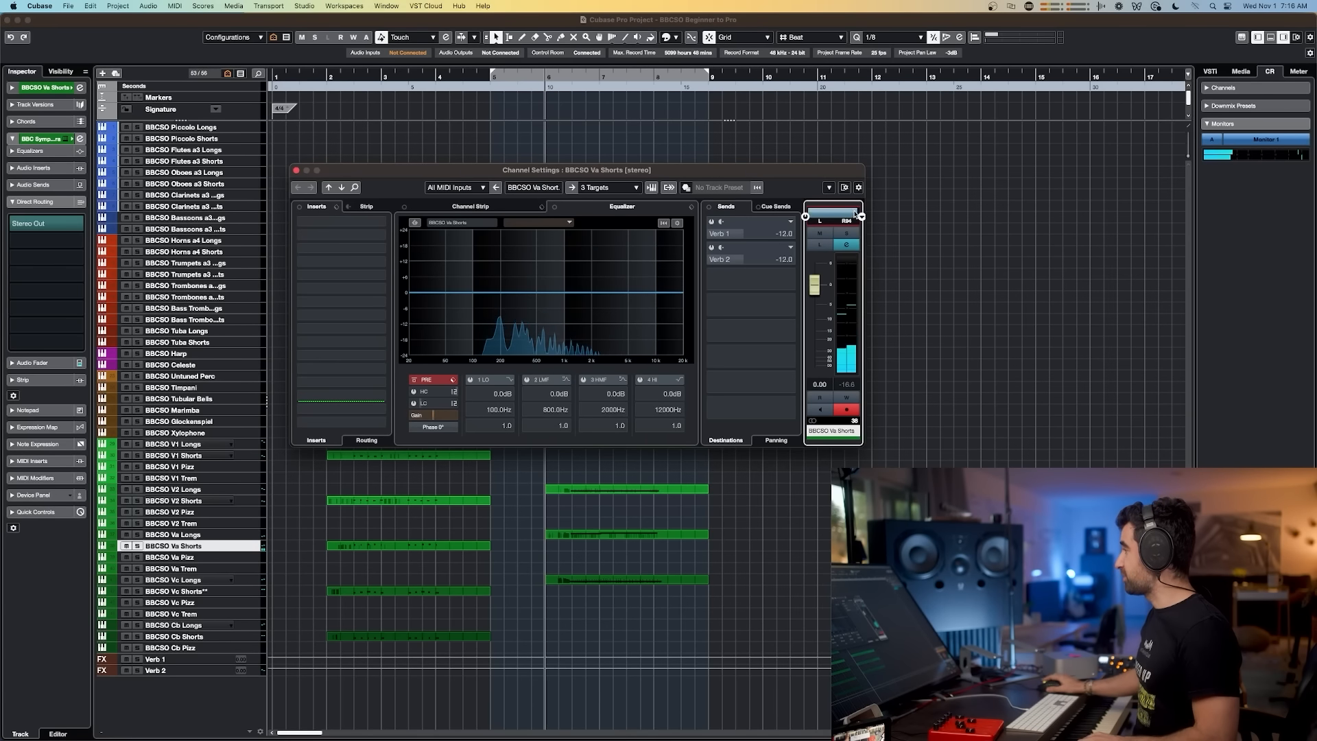
drag(834, 215, 838, 215)
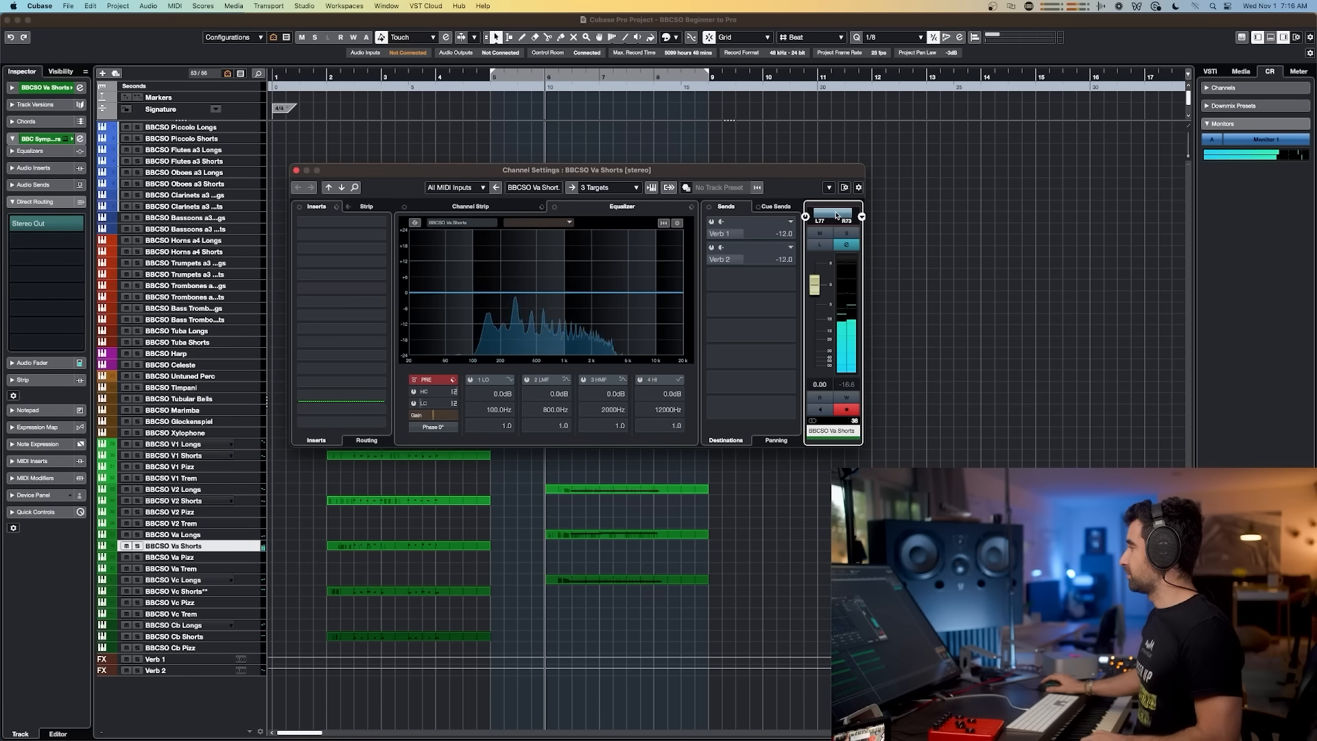
drag(826, 215, 827, 215)
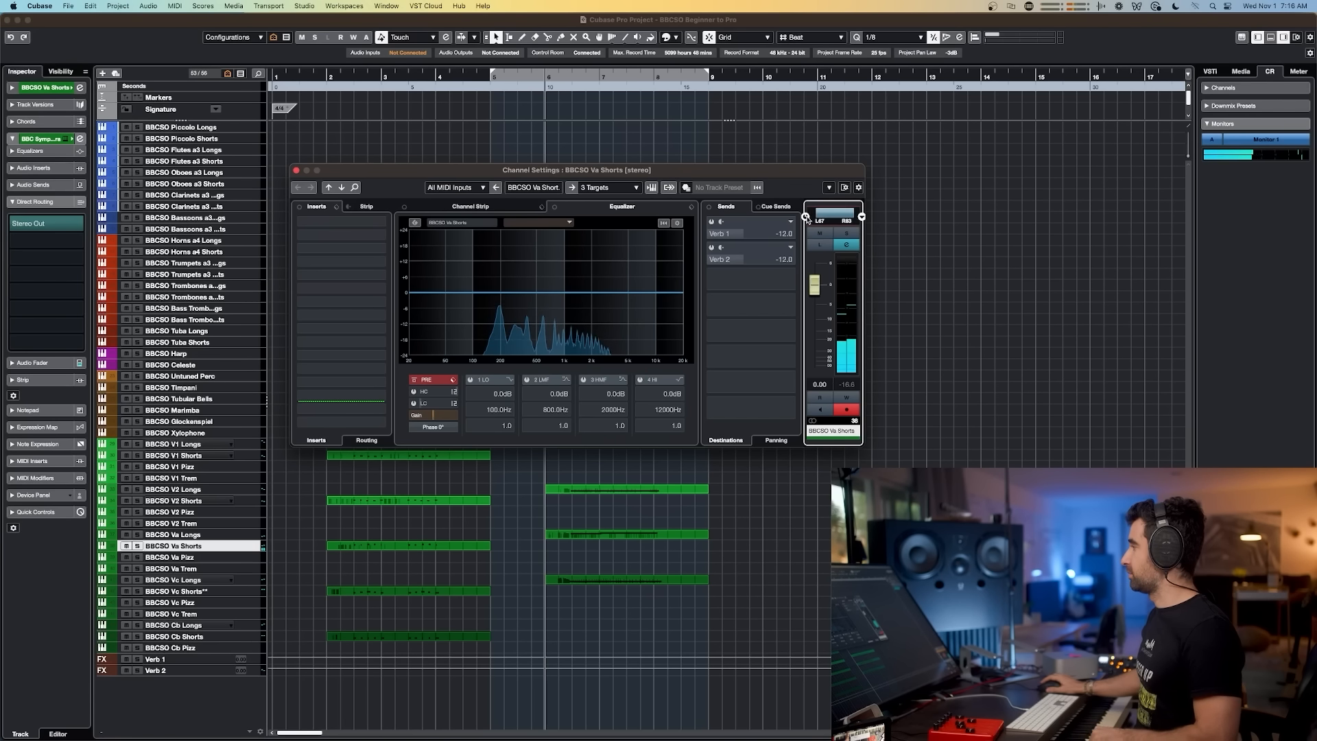
click(297, 170)
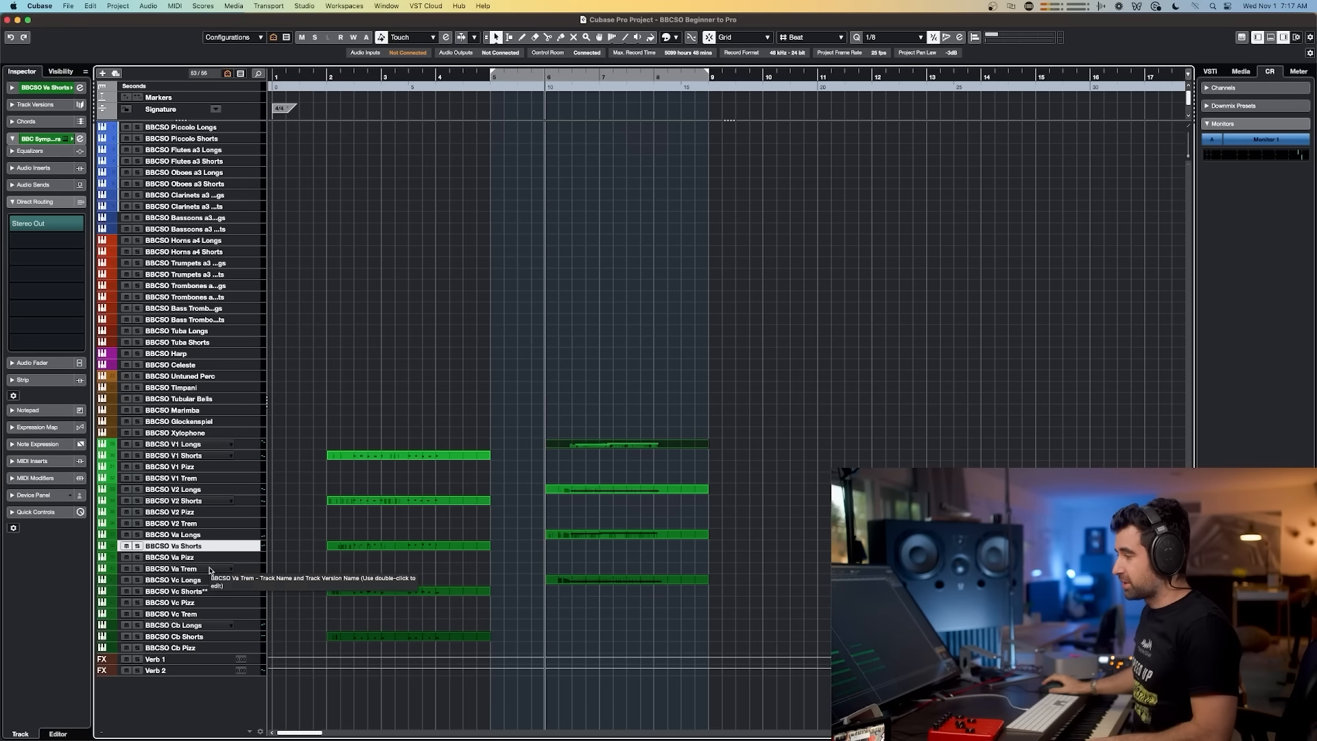
Step: Open the BBCSO Vc Shorts channel settings and adjust its stereo combined panner
click(204, 590)
key(super+w)
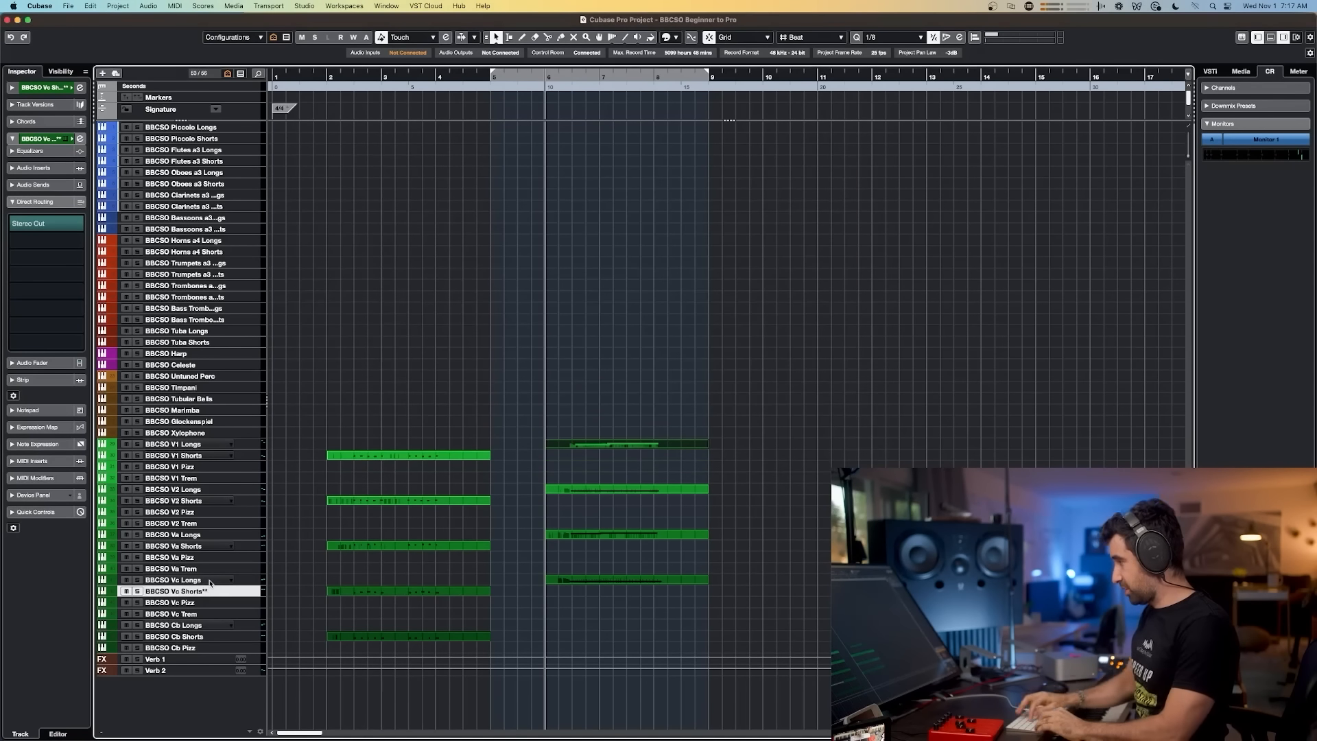
key(e)
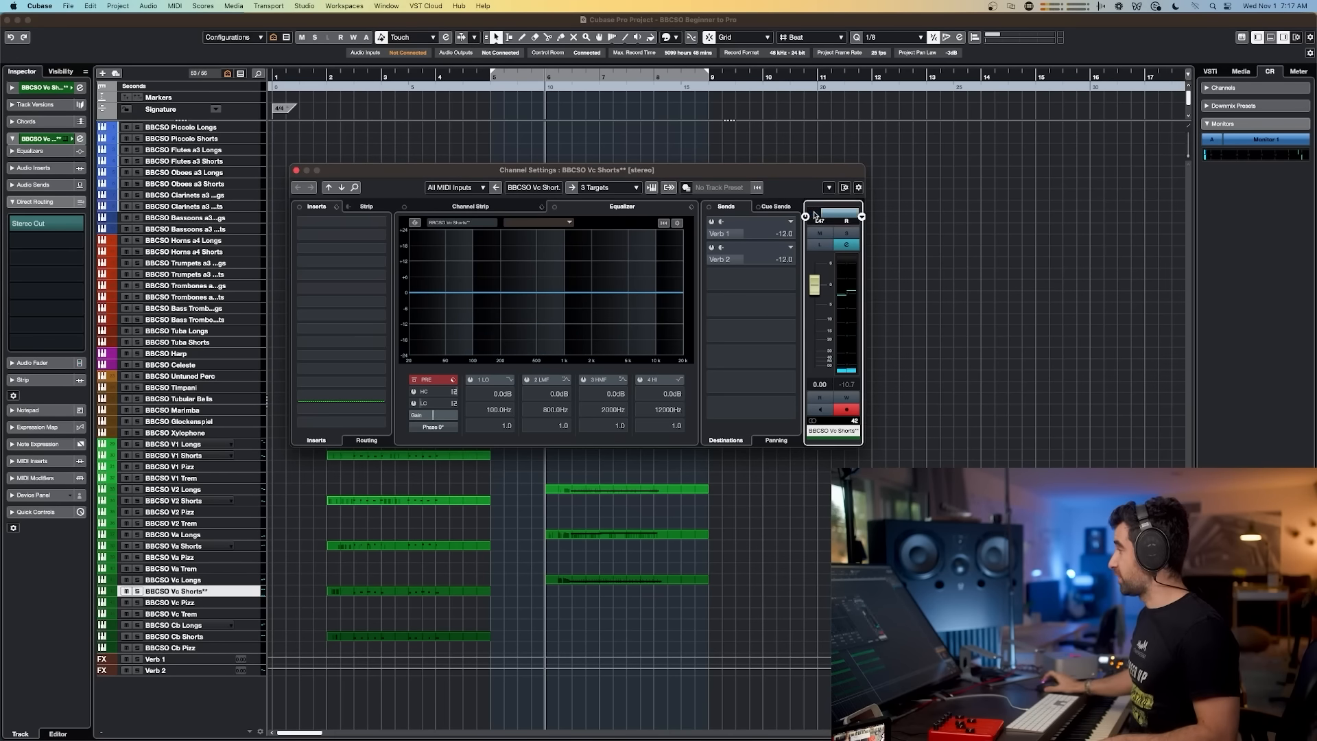
drag(837, 217, 832, 218)
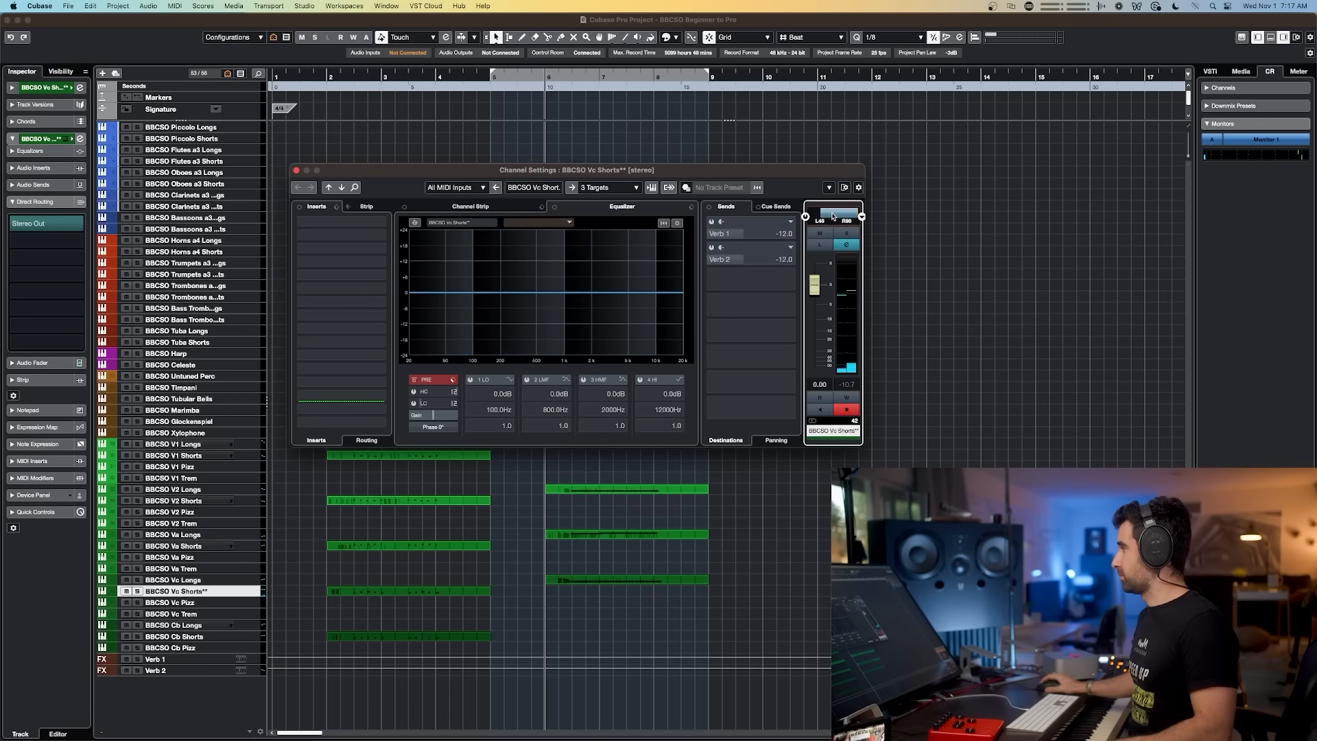
drag(835, 214, 836, 213)
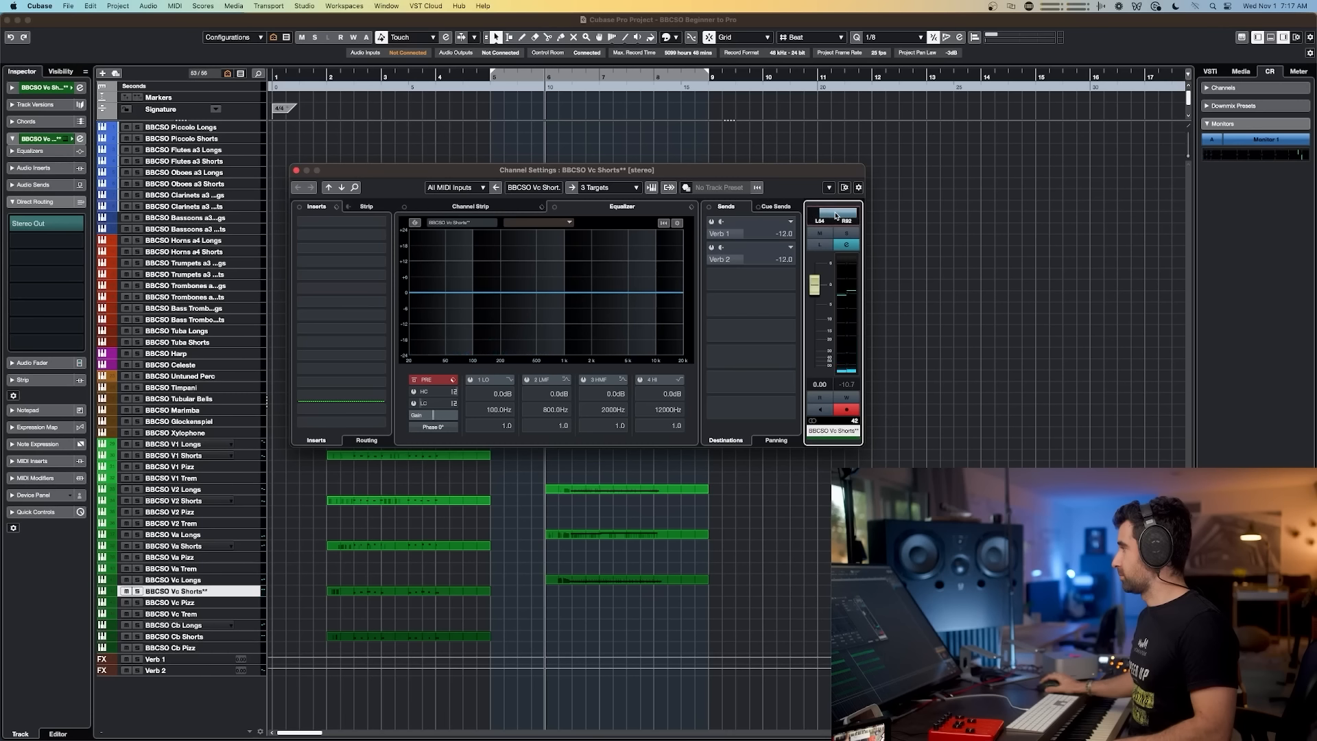
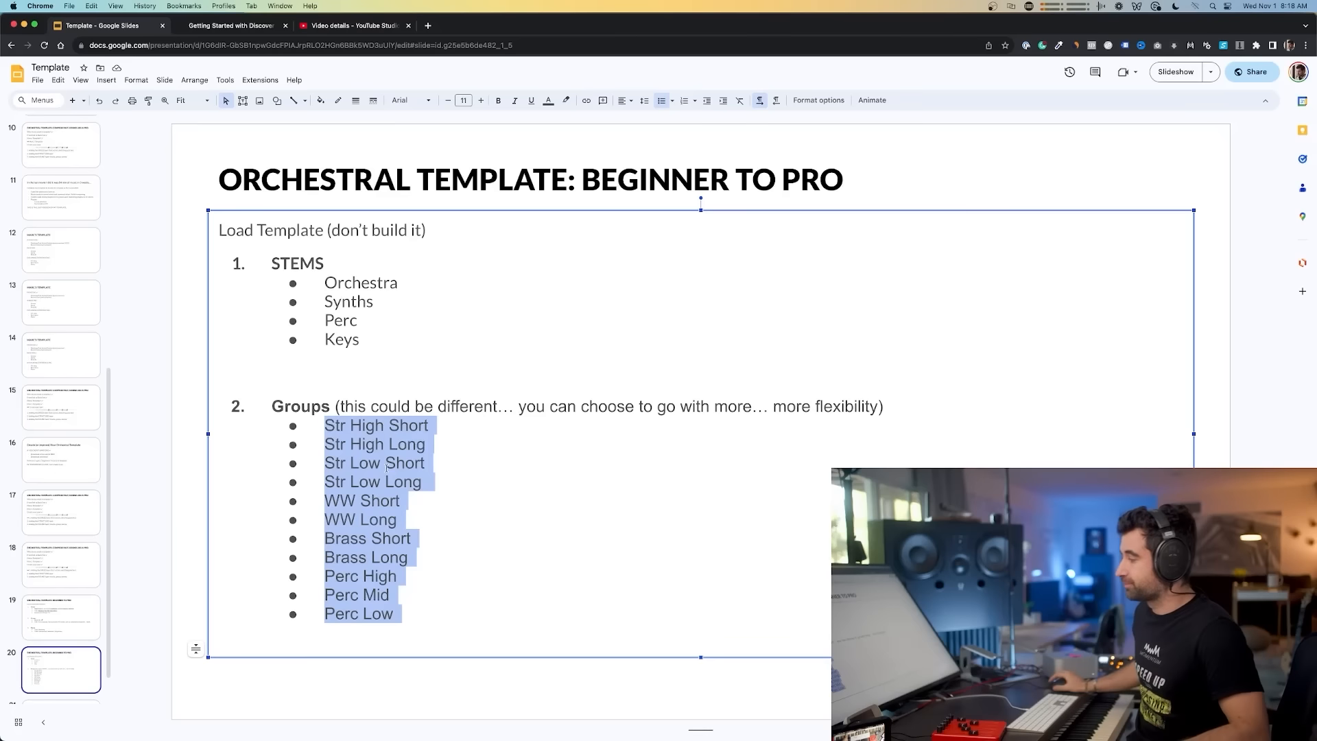
Step: Append "→ Orch Stem" to the Str High Short group entry on the template slide
click(425, 619)
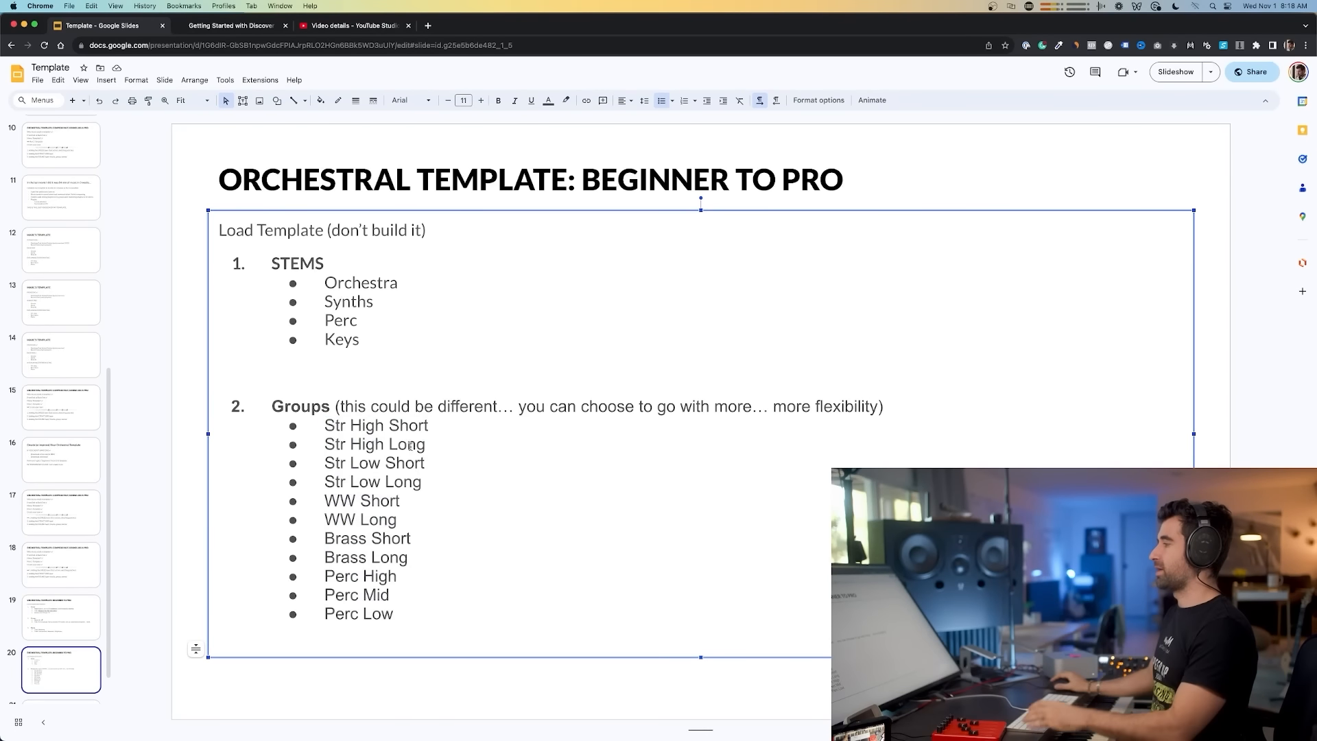
text(-)
text(> Orch)
text( St)
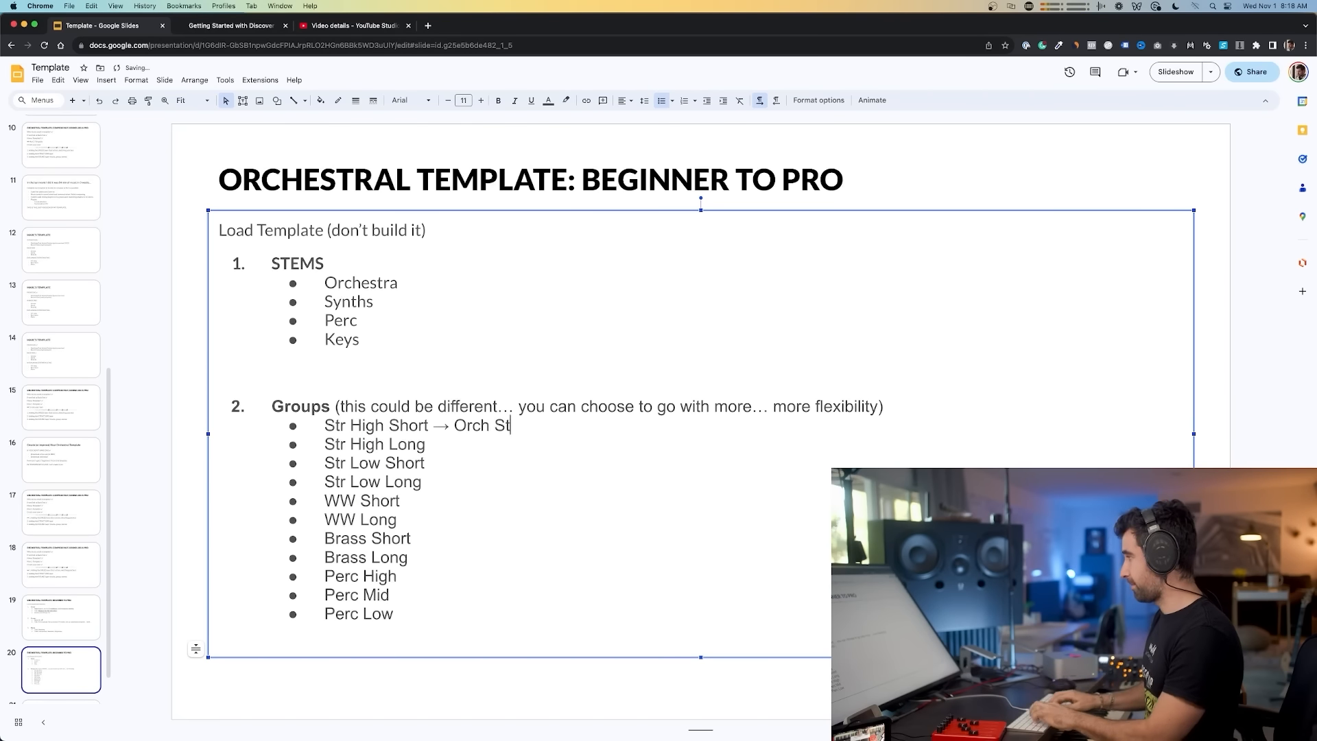
text(em)
Step: Copy "→ Orch Stem" onto each remaining group entry, changing the percussion groups to "→ Perc Stem"
drag(533, 426, 434, 428)
key(super+c)
key(Down)
key(End)
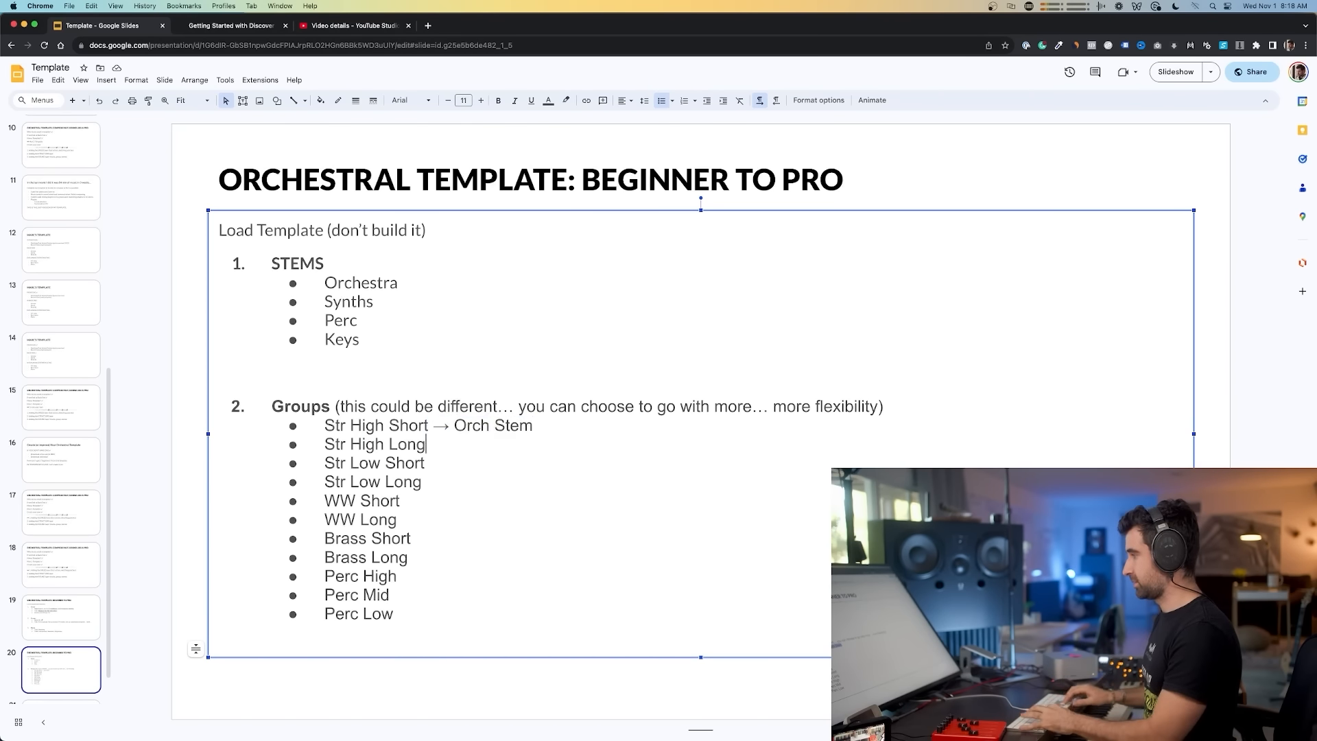
key(super+v)
key(Down)
key(super+v)
key(Down)
key(super+v)
key(Down)
key(super+v)
key(Down)
key(super+v)
key(Down)
key(super+v)
key(Down)
key(super+v)
key(Down)
key(super+v)
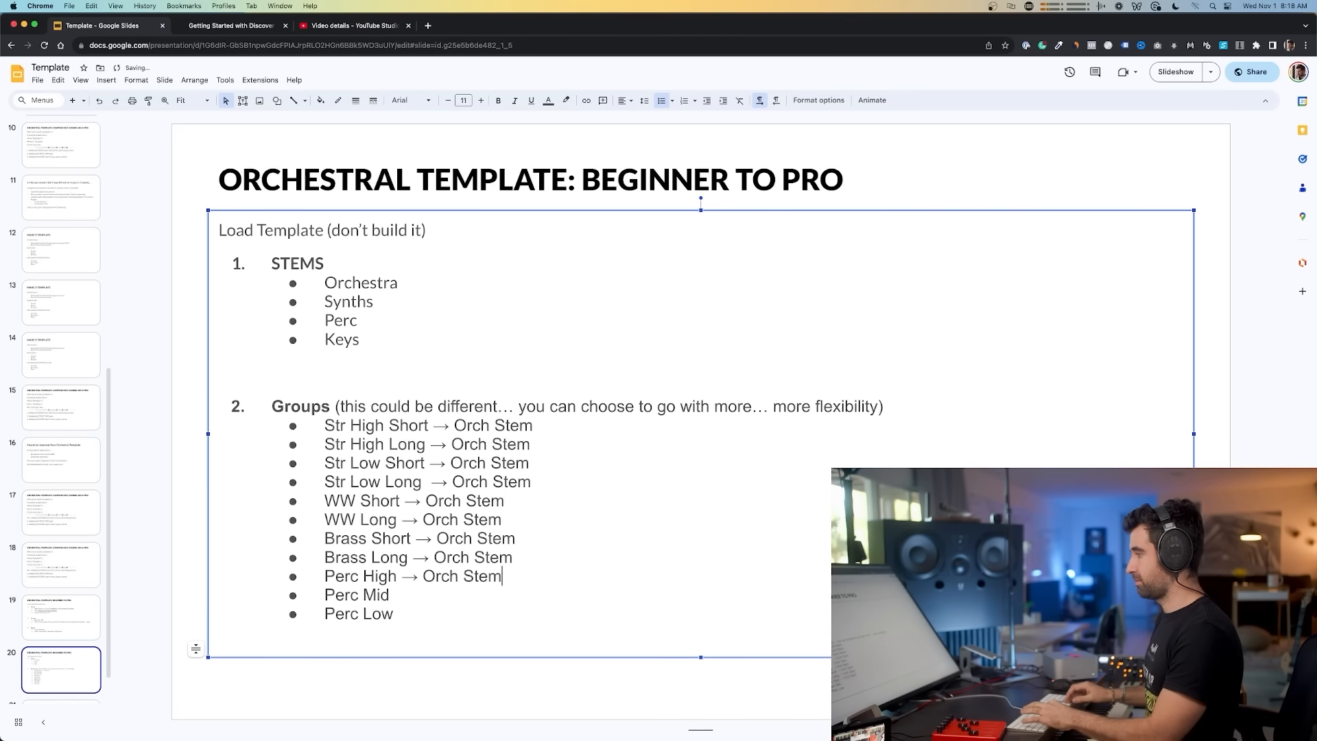
double_click(439, 579)
text(Perc Stem)
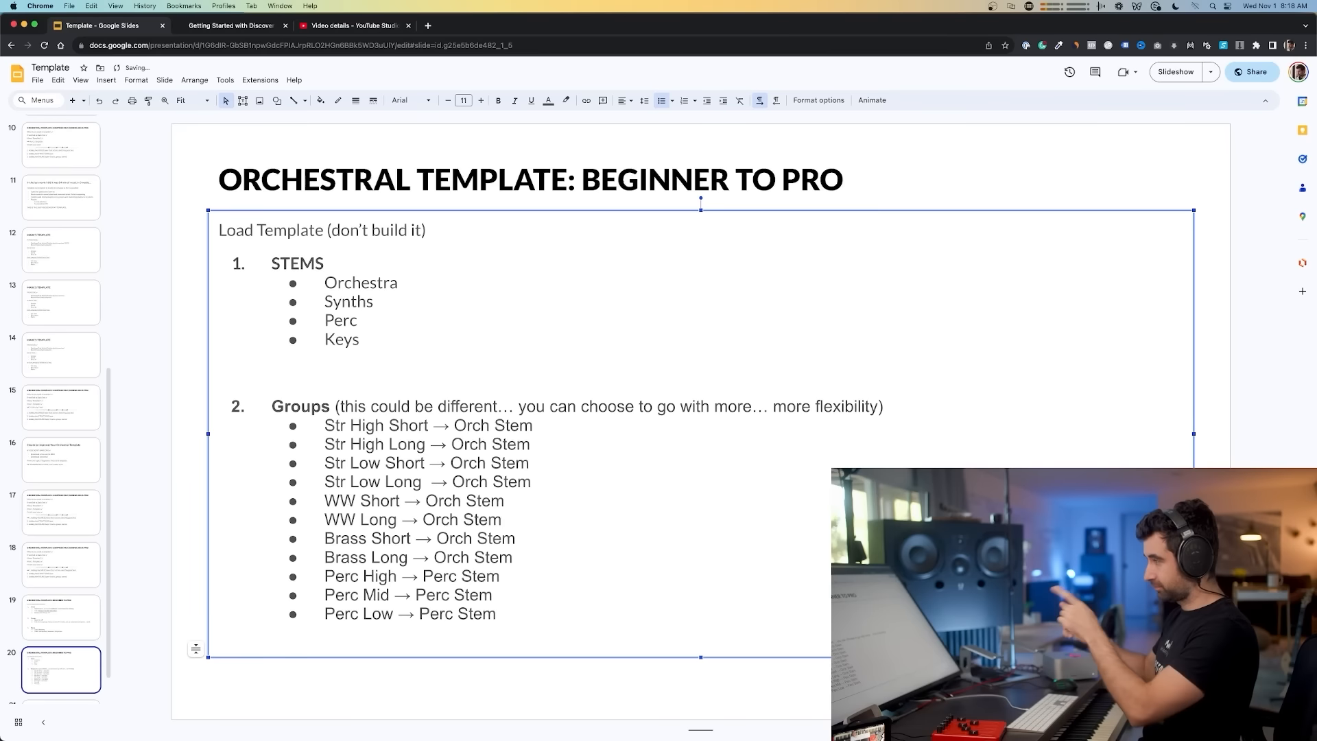
key(super+Tab)
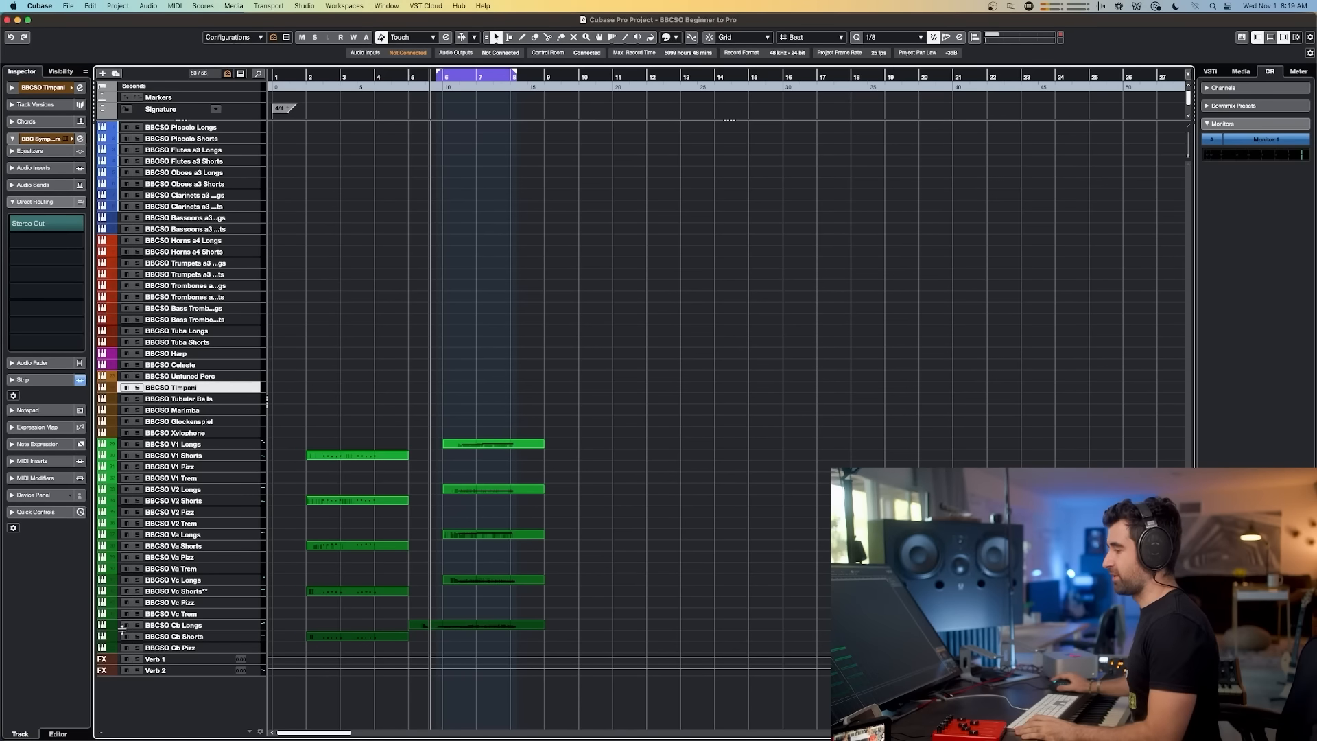
right_click(157, 704)
click(117, 693)
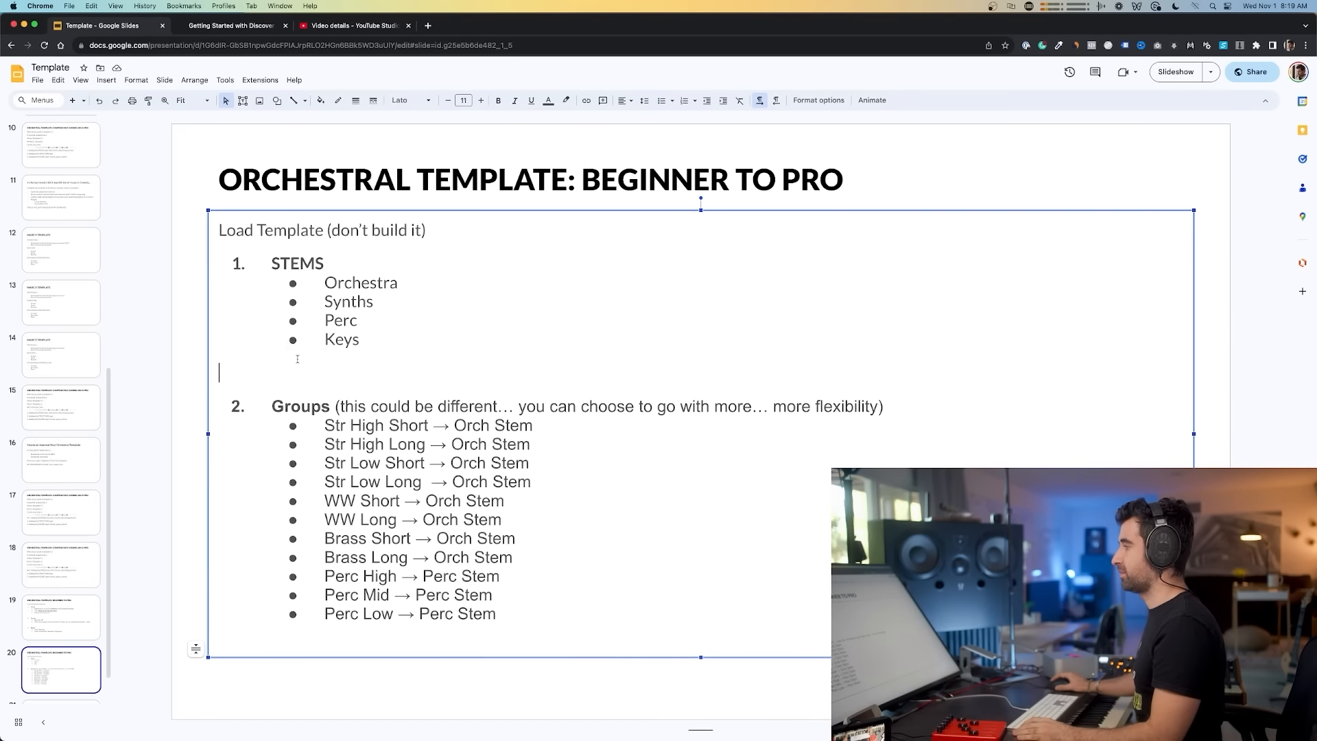
Step: Remove the blank line above the Groups item and open new lines below Perc Low
key(BackSpace)
double_click(550, 611)
key(Return)
key(Return)
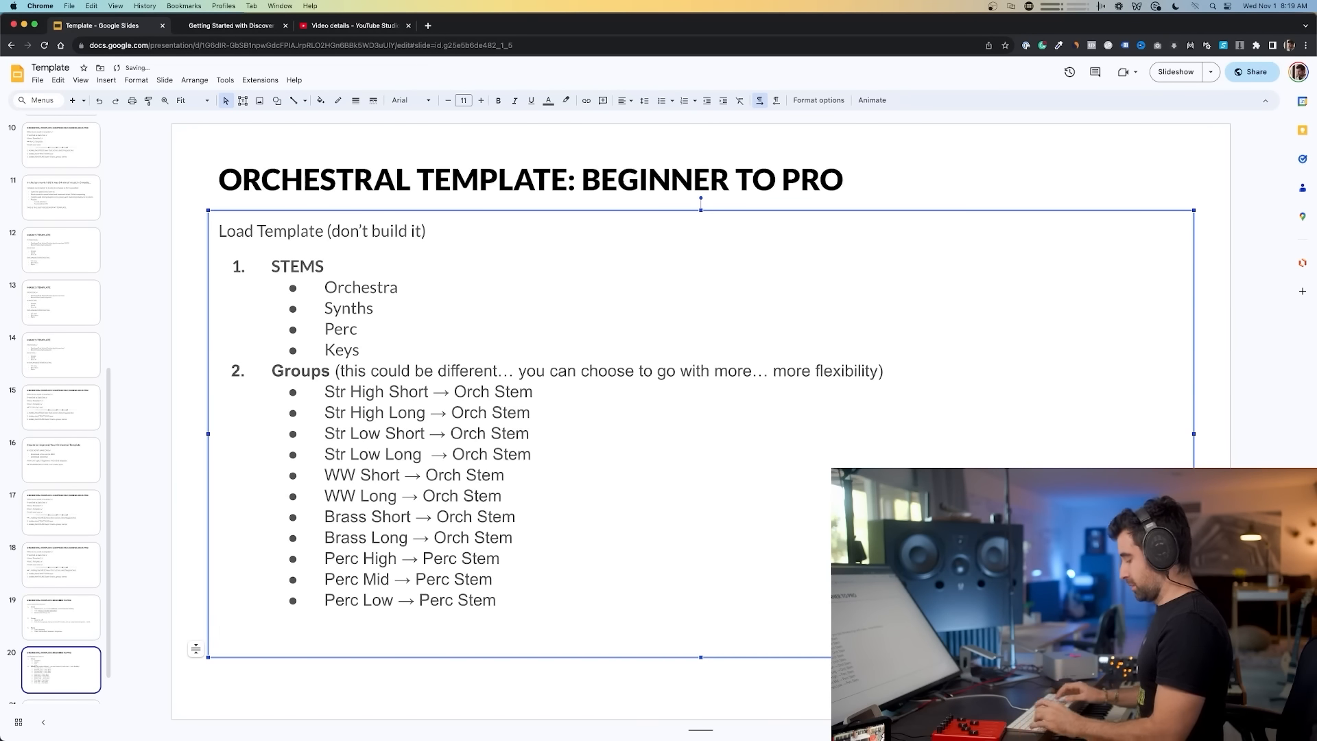
Step: Add a third item "FX TRACKS" with bullets Short Verb → Master, Mid Verb and Long Verb
right_click(549, 612)
click(282, 611)
text(3.)
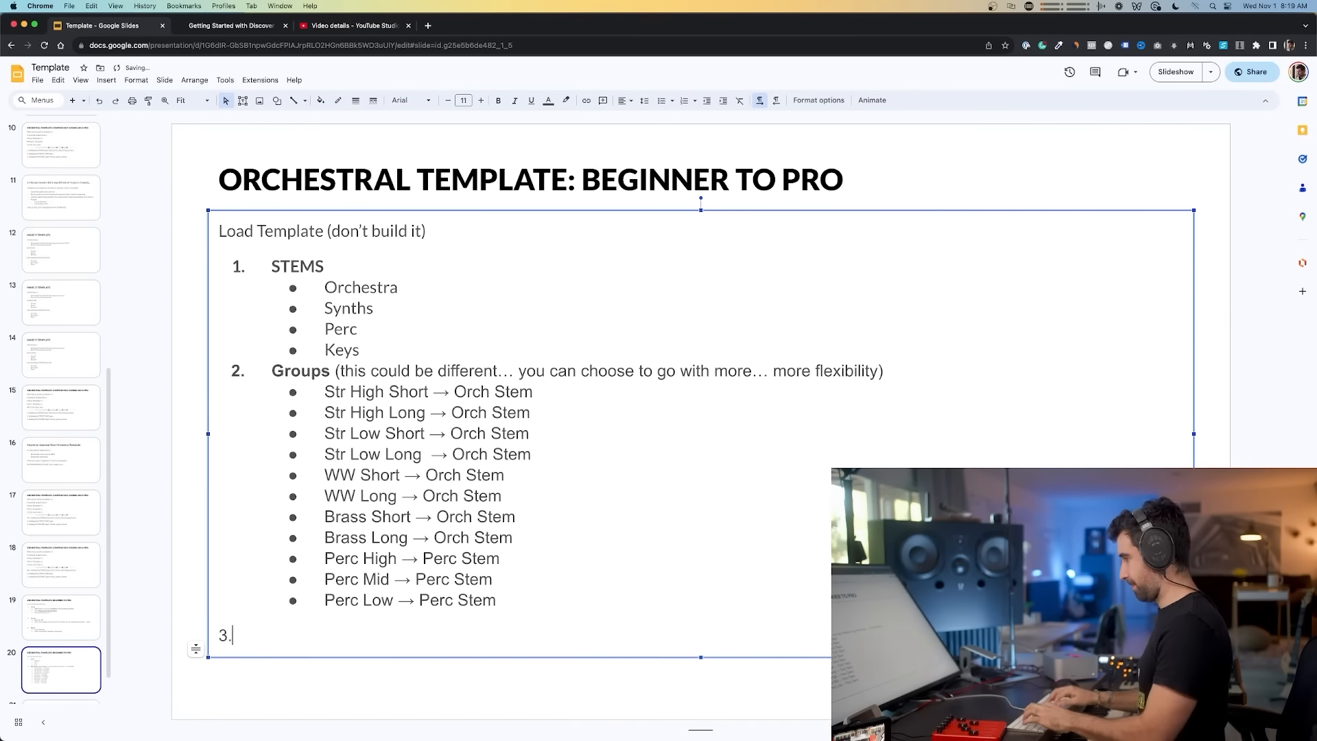
text(TRACKS)
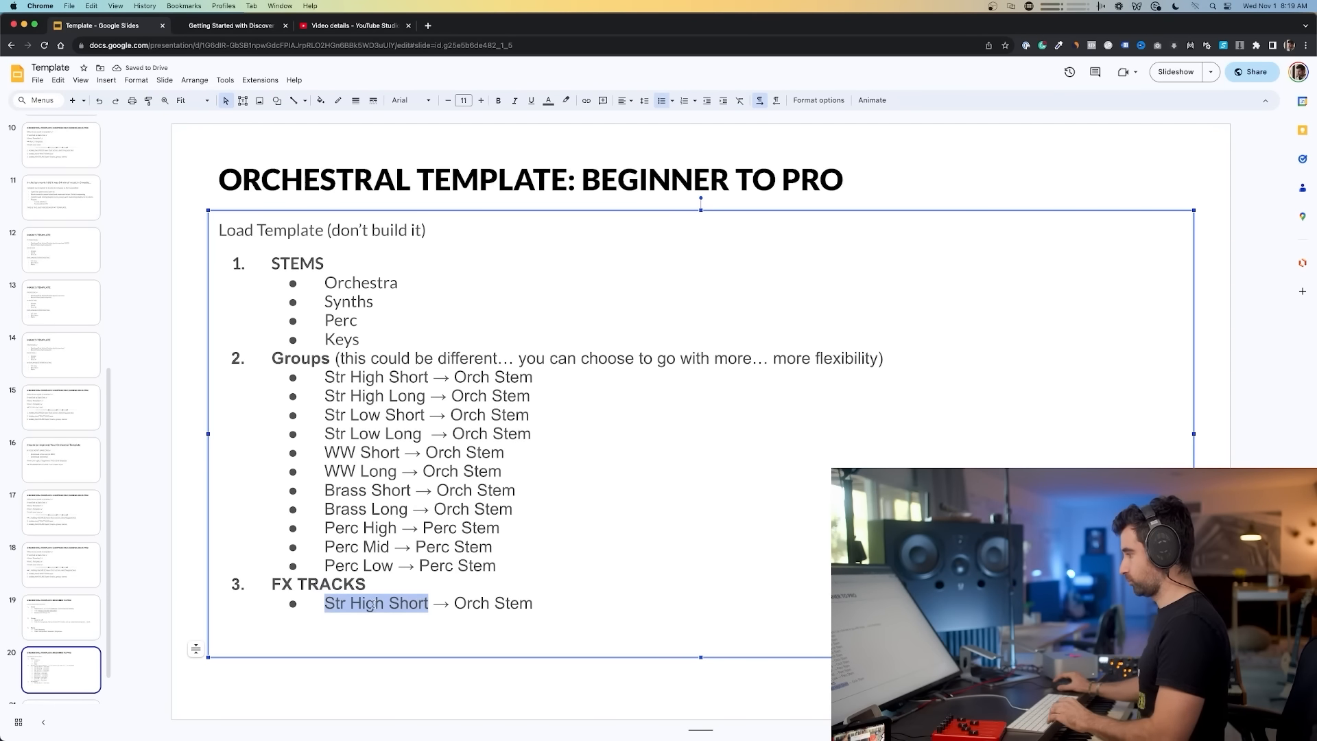
drag(371, 605, 394, 603)
text(Verb)
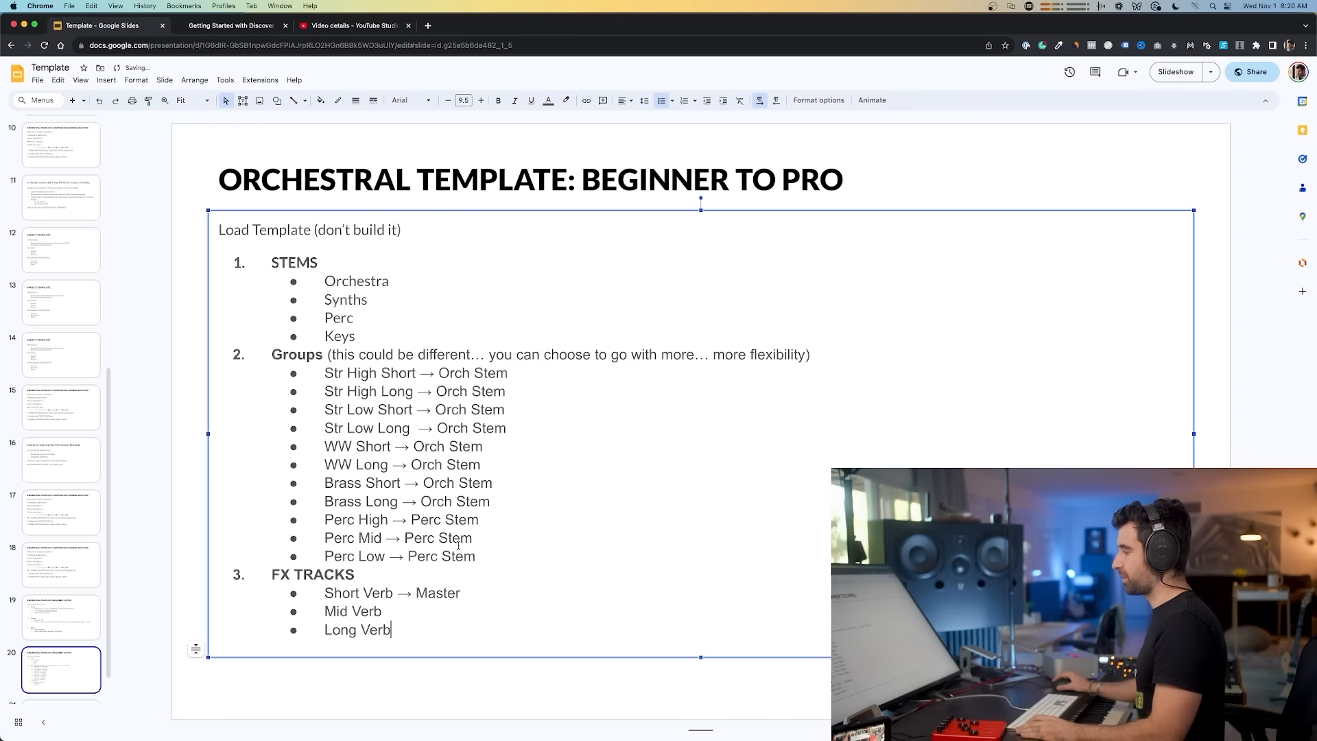
Step: Add the note "(this could be different… this will define your sound… so you can customize this to your needs)" after FX TRACKS
click(379, 575)
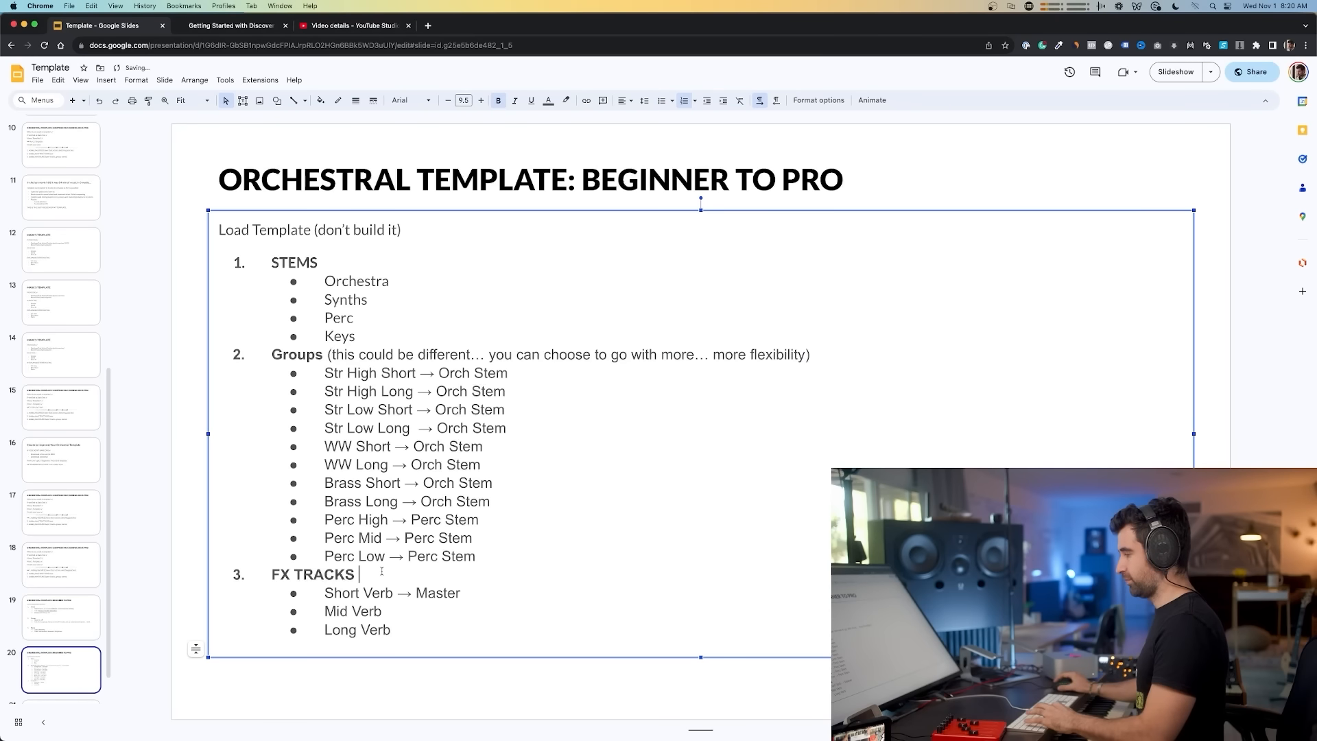
key(super+v)
drag(465, 593, 401, 591)
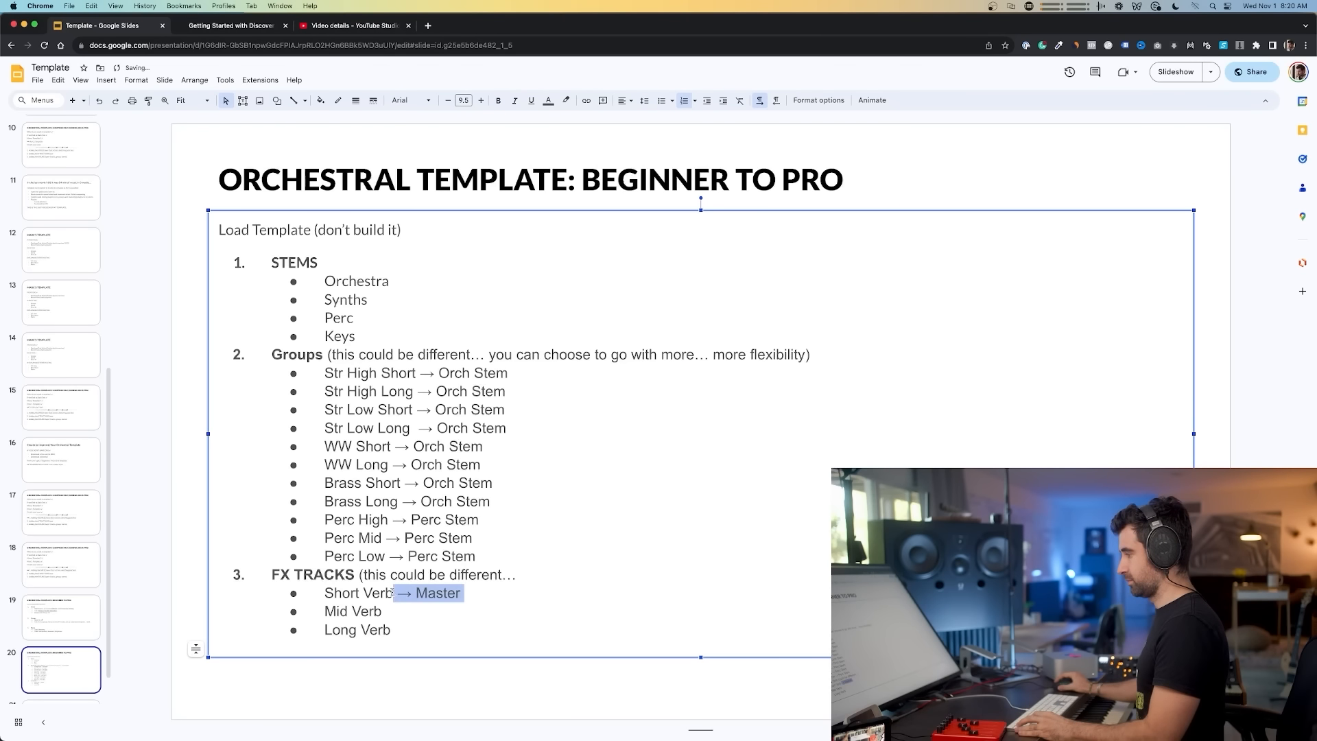
text(this)
text( is)
key(BackSpace)
key(BackSpace)
key(BackSpace)
text(will define your sound… so you can customize this to your needs)
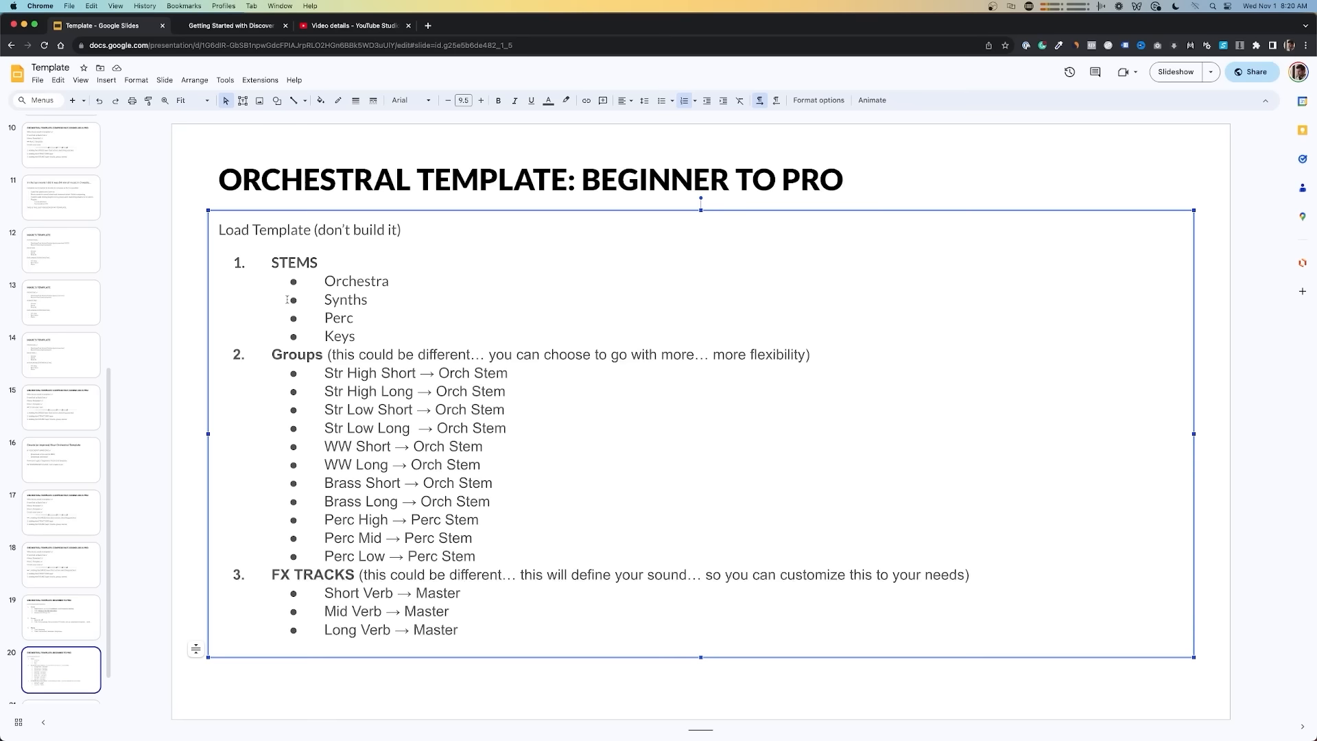
Step: Switch to Cubase, open the Add Group Track dialog and name the group ORCH
key(super+Tab)
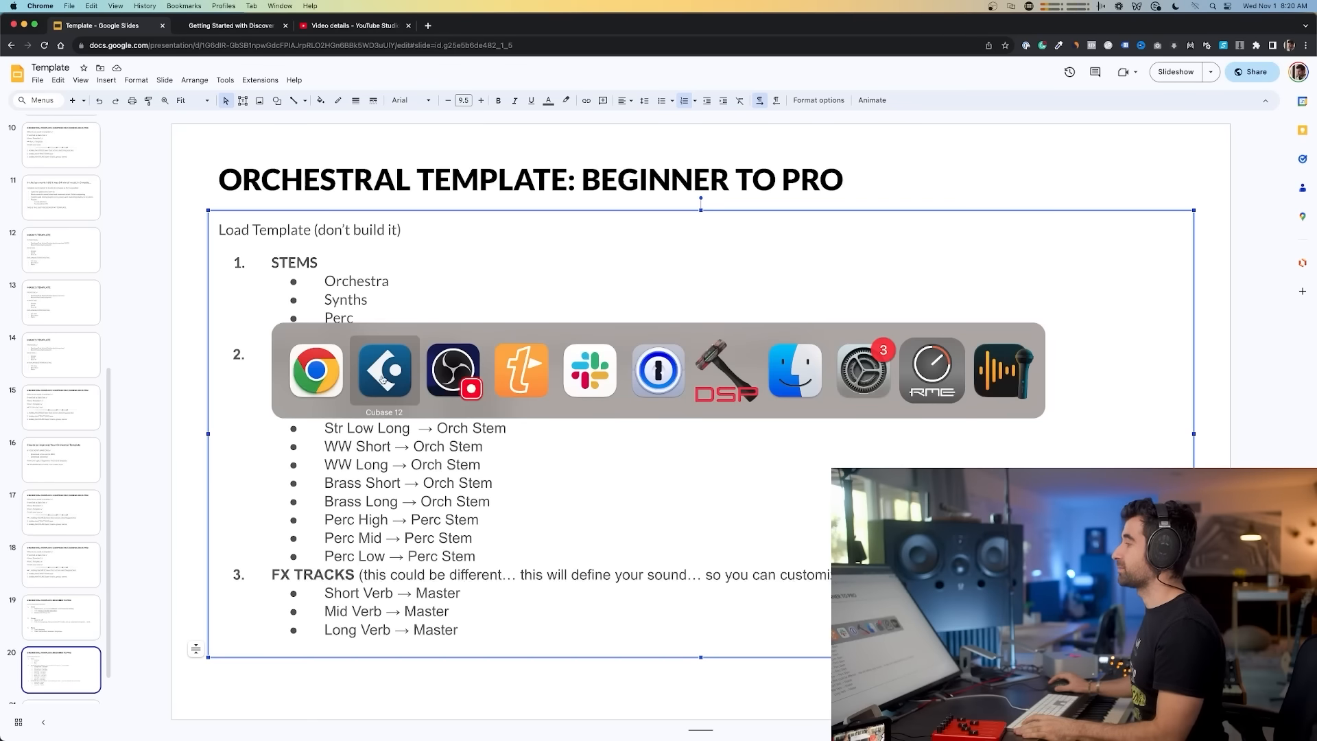
right_click(164, 693)
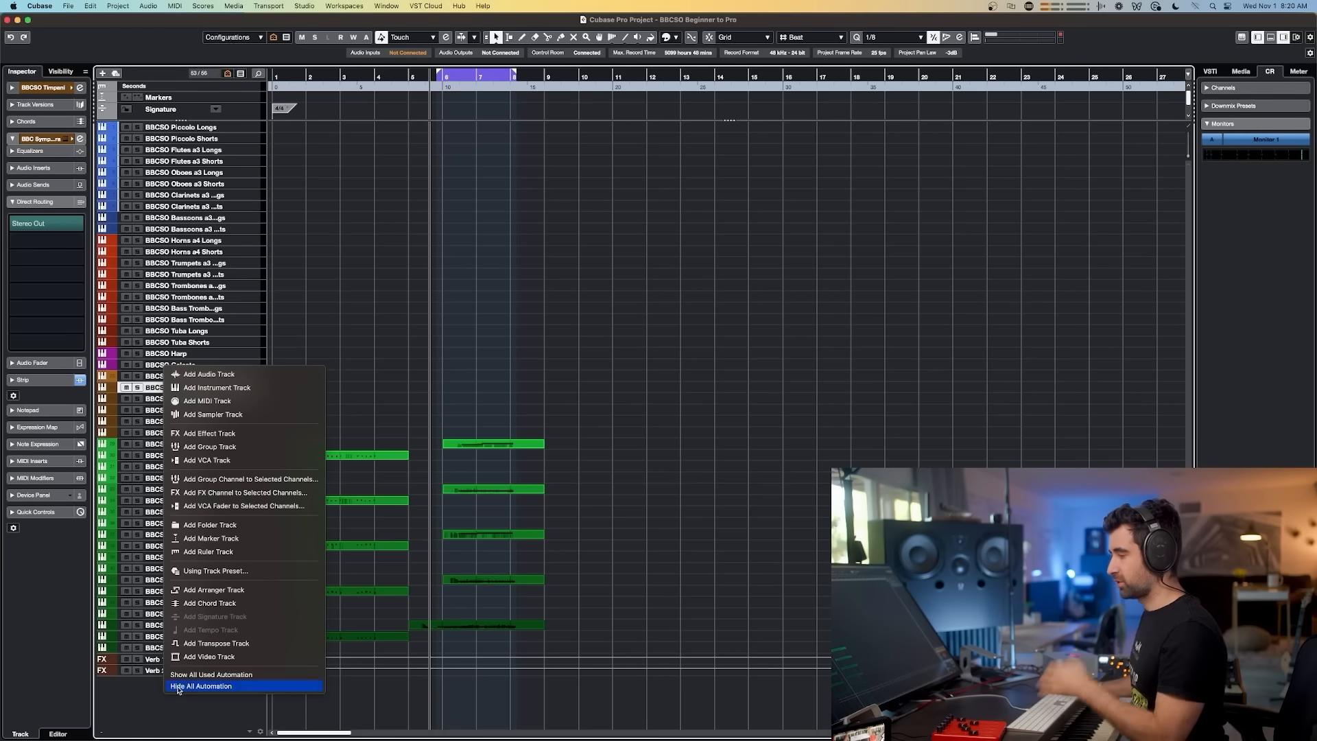
click(227, 446)
key(super+Tab)
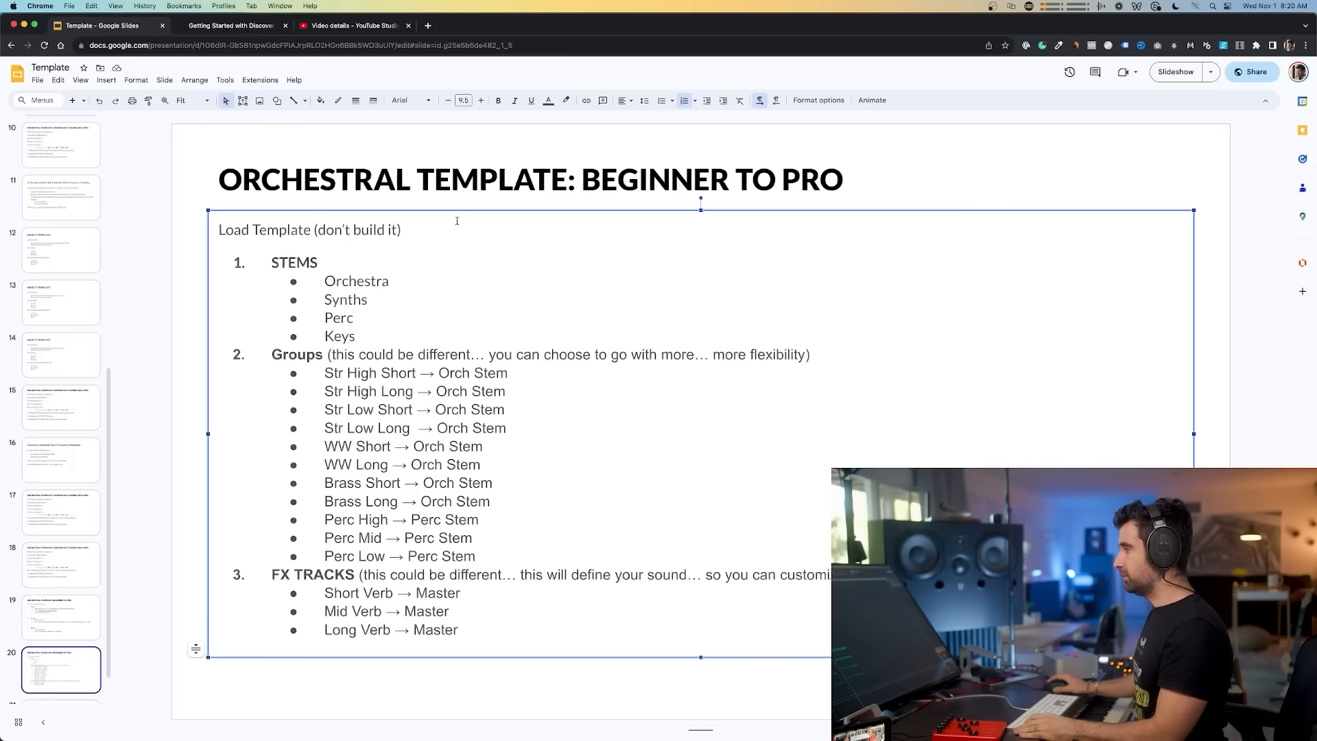
key(super+Tab)
text(ORCH)
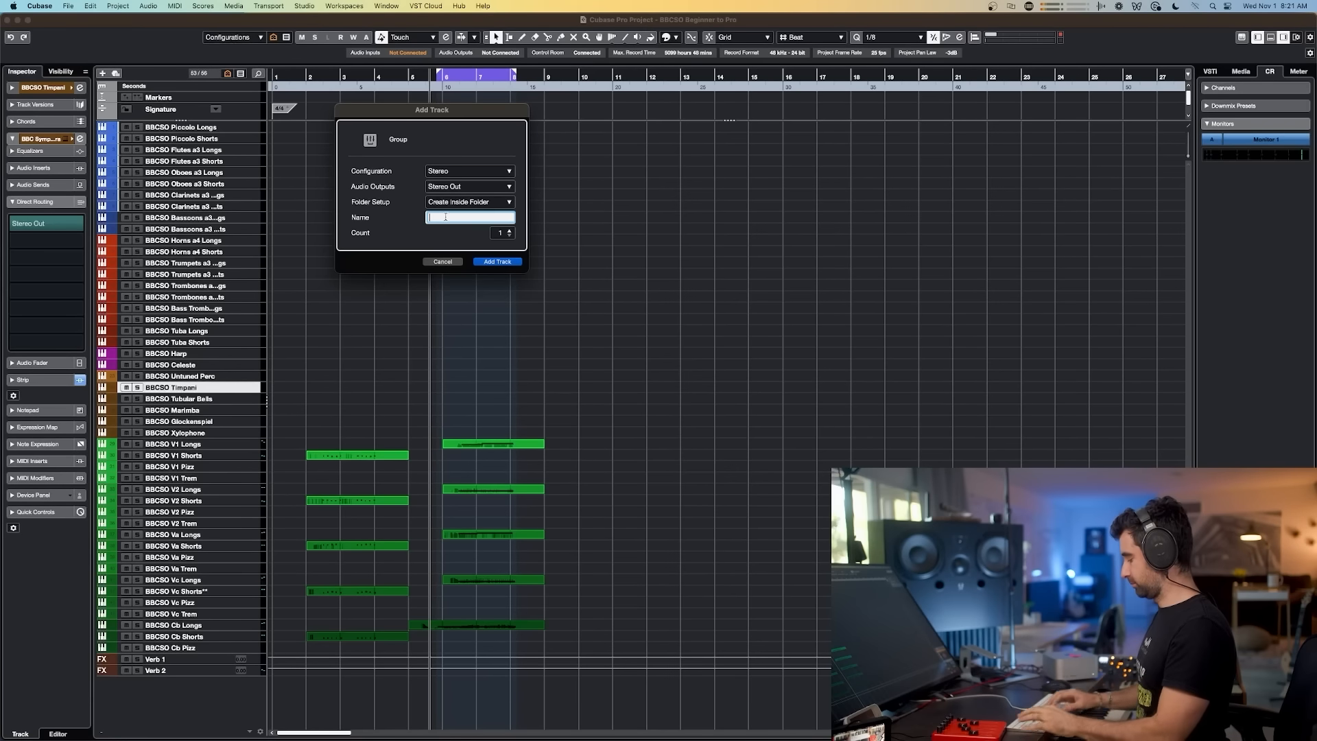
Step: Switch to the slide and paste "→ Master" after the stem entries Orchestra, Perc and Keys
key(super+Tab)
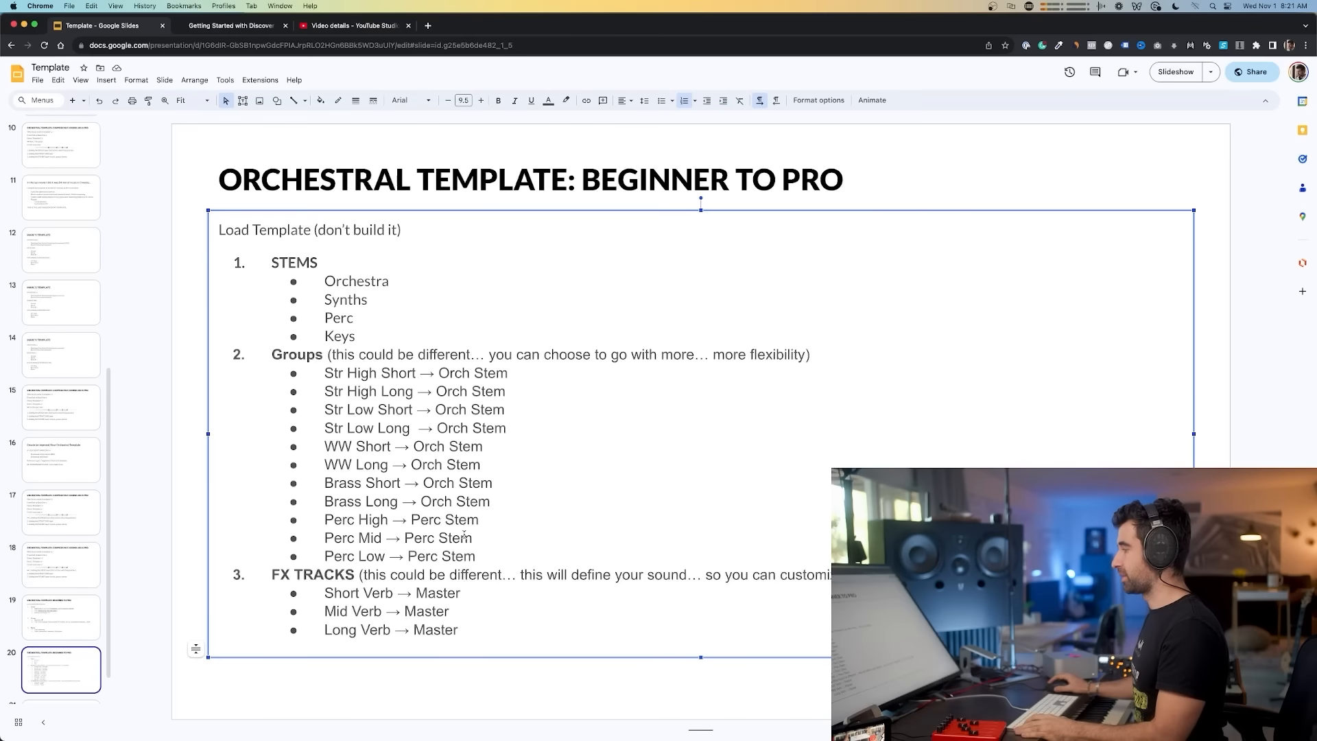
drag(531, 382, 415, 377)
drag(455, 612, 382, 612)
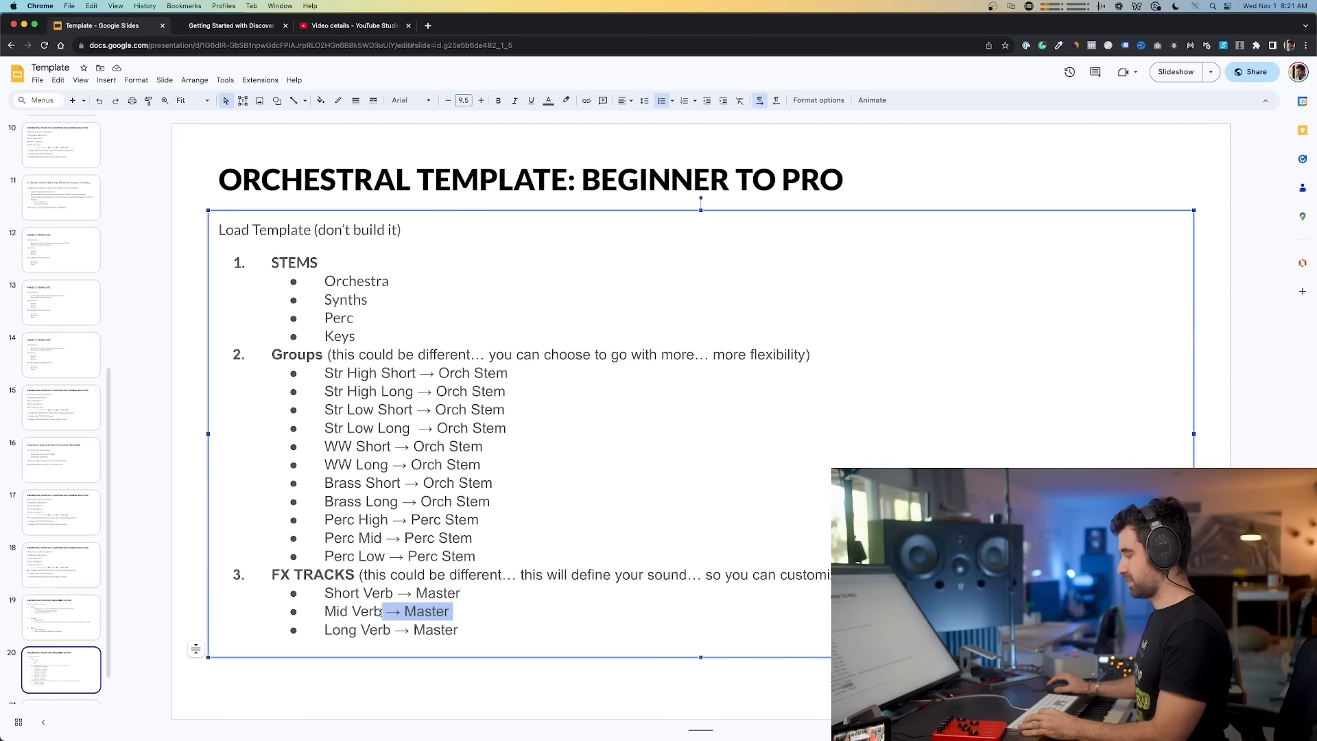
key(super+c)
click(404, 281)
key(super+v)
key(super+v)
click(354, 317)
key(super+v)
click(356, 336)
key(super+v)
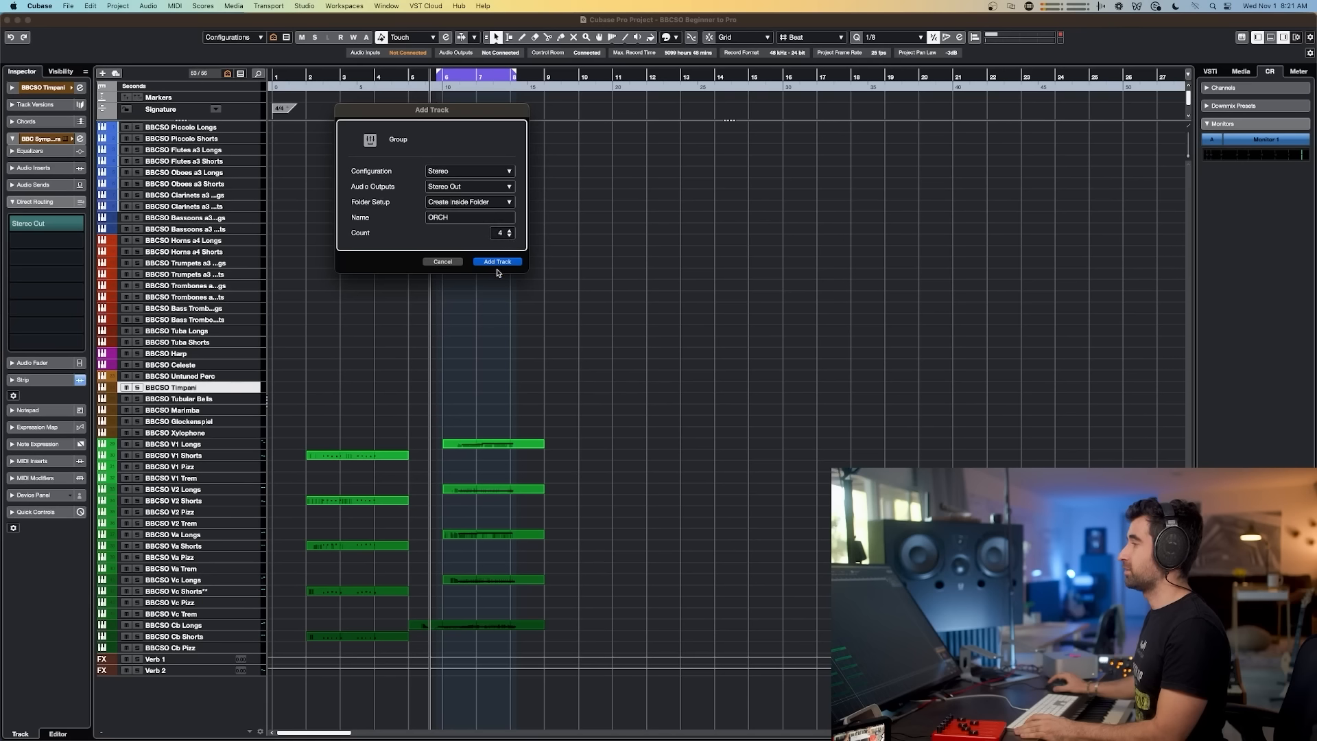
Step: Add four group tracks and rename them ORCH, PERC, SYNTHS and KEYS
click(498, 261)
double_click(176, 668)
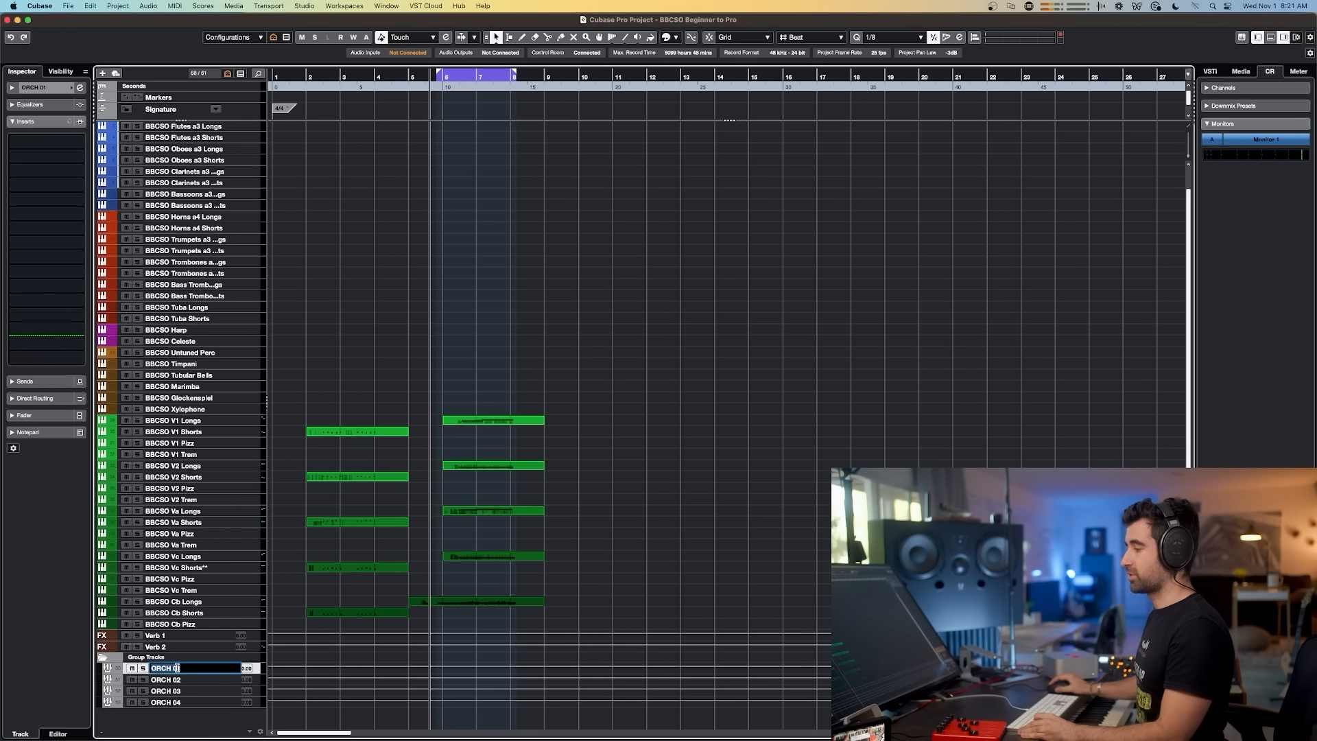
text(ORCH)
key(Tab)
text(PERC)
key(Tab)
text(SYNTHS)
key(Tab)
text(KEYS)
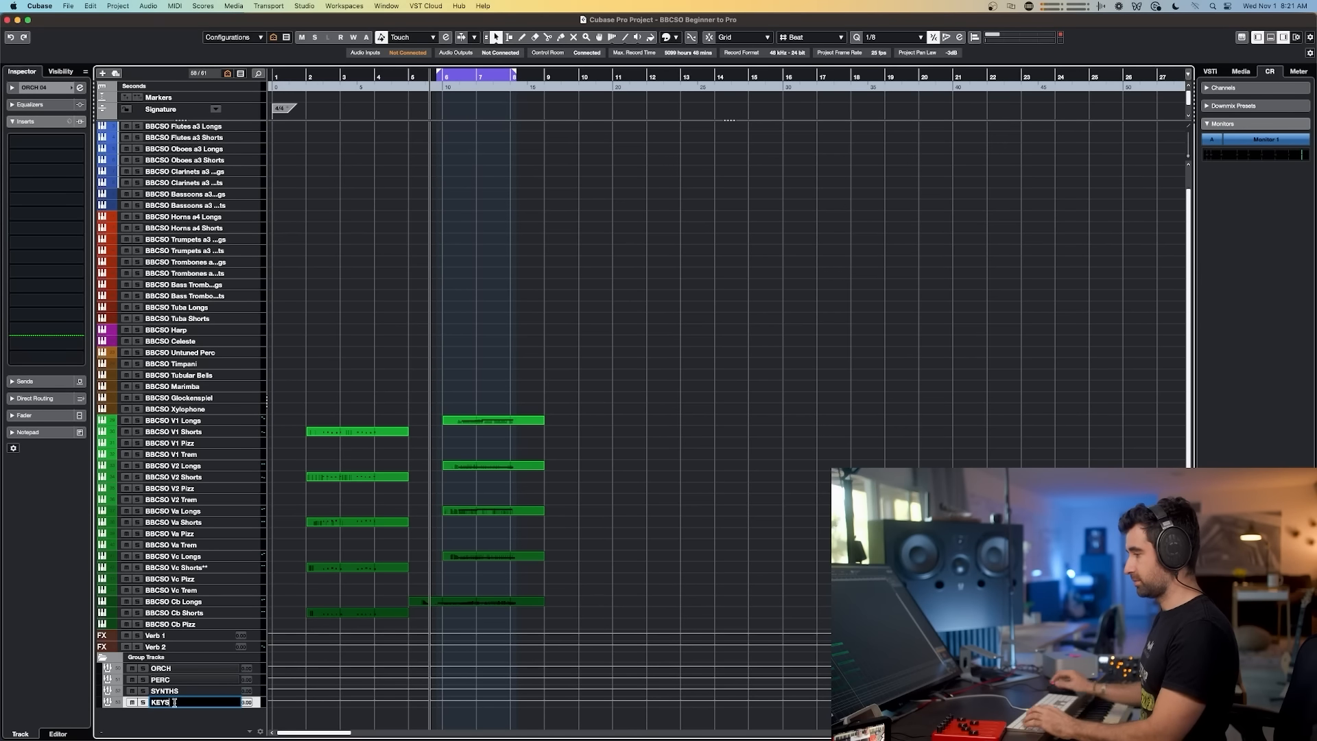
key(Return)
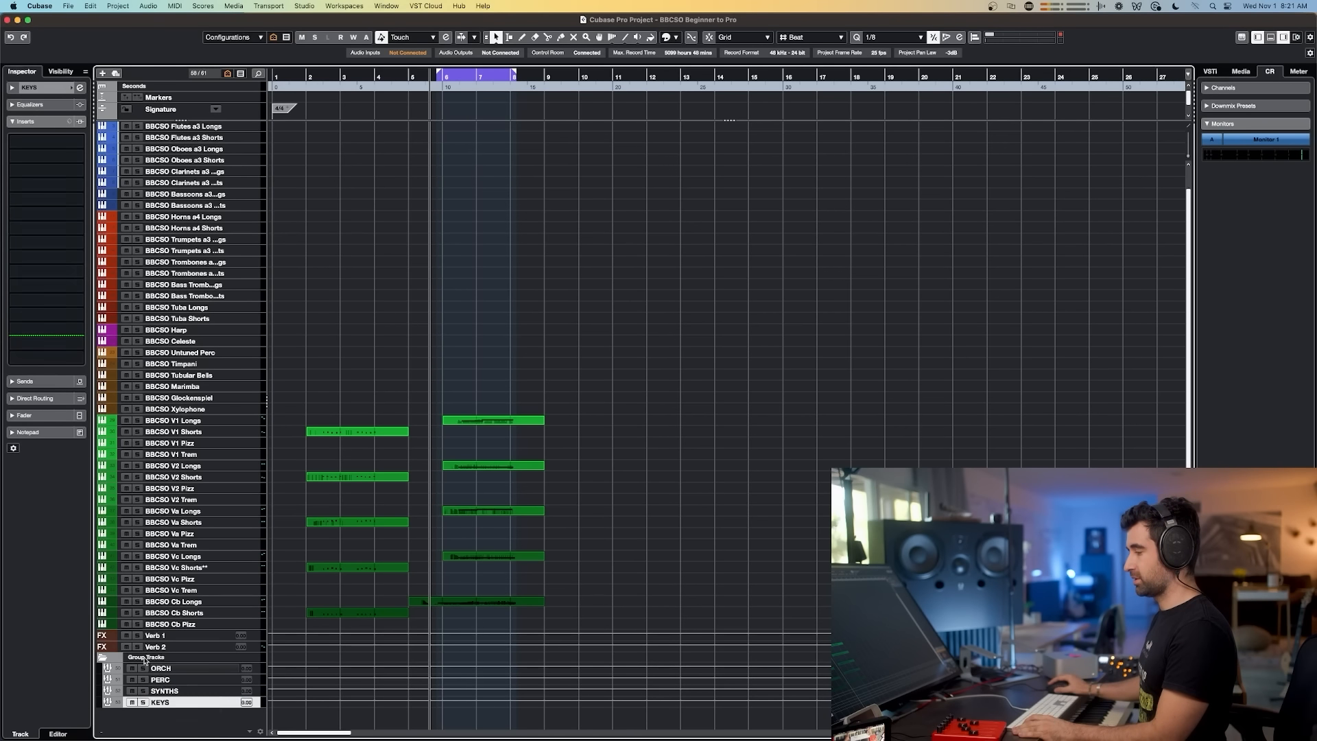
Step: Add a folder track named STEMS and move the four group tracks into it
click(140, 659)
right_click(139, 660)
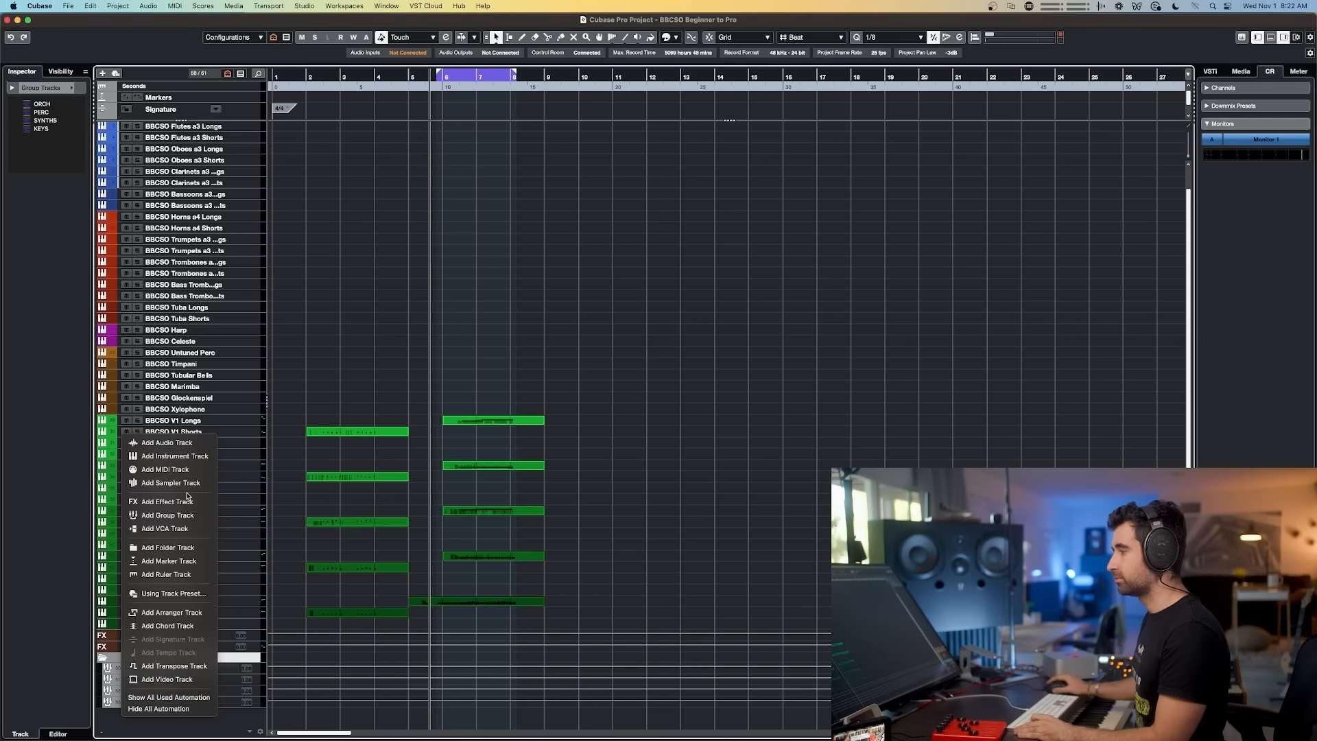
click(176, 548)
text(STEMS)
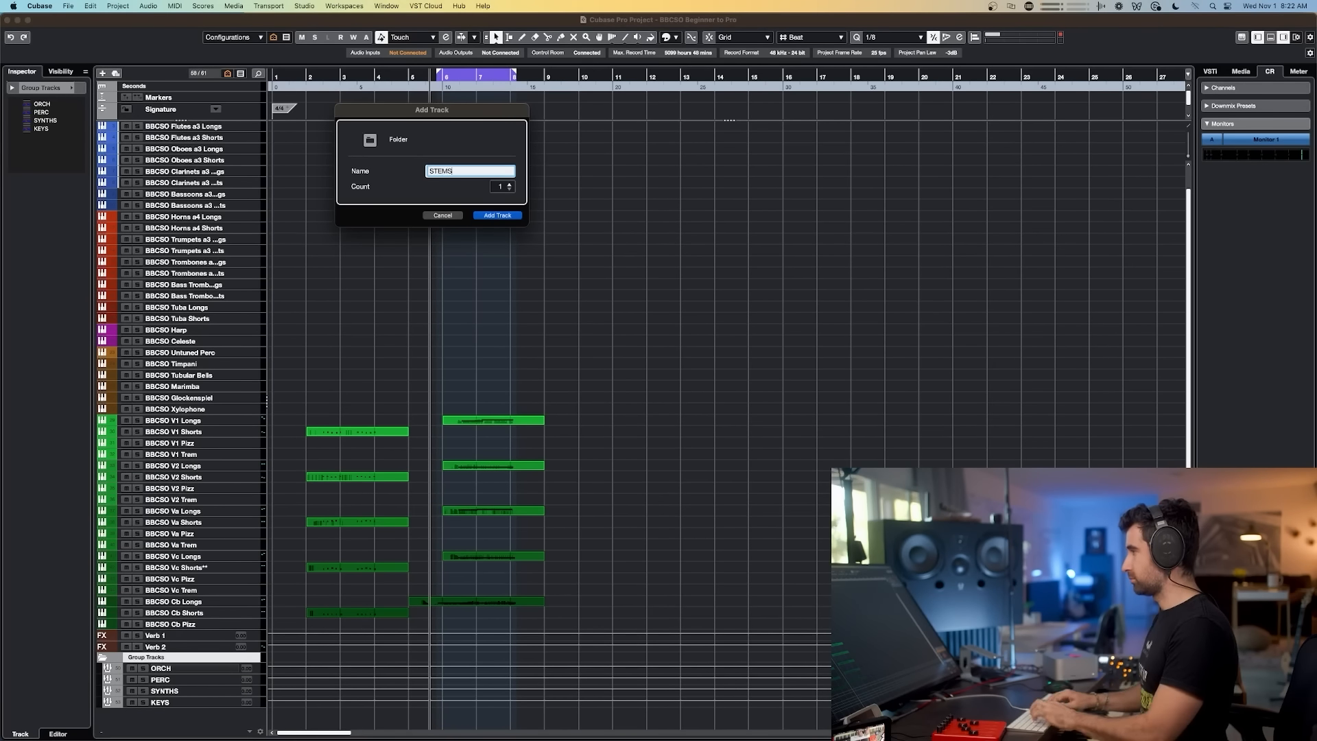
key(Return)
drag(182, 706, 182, 714)
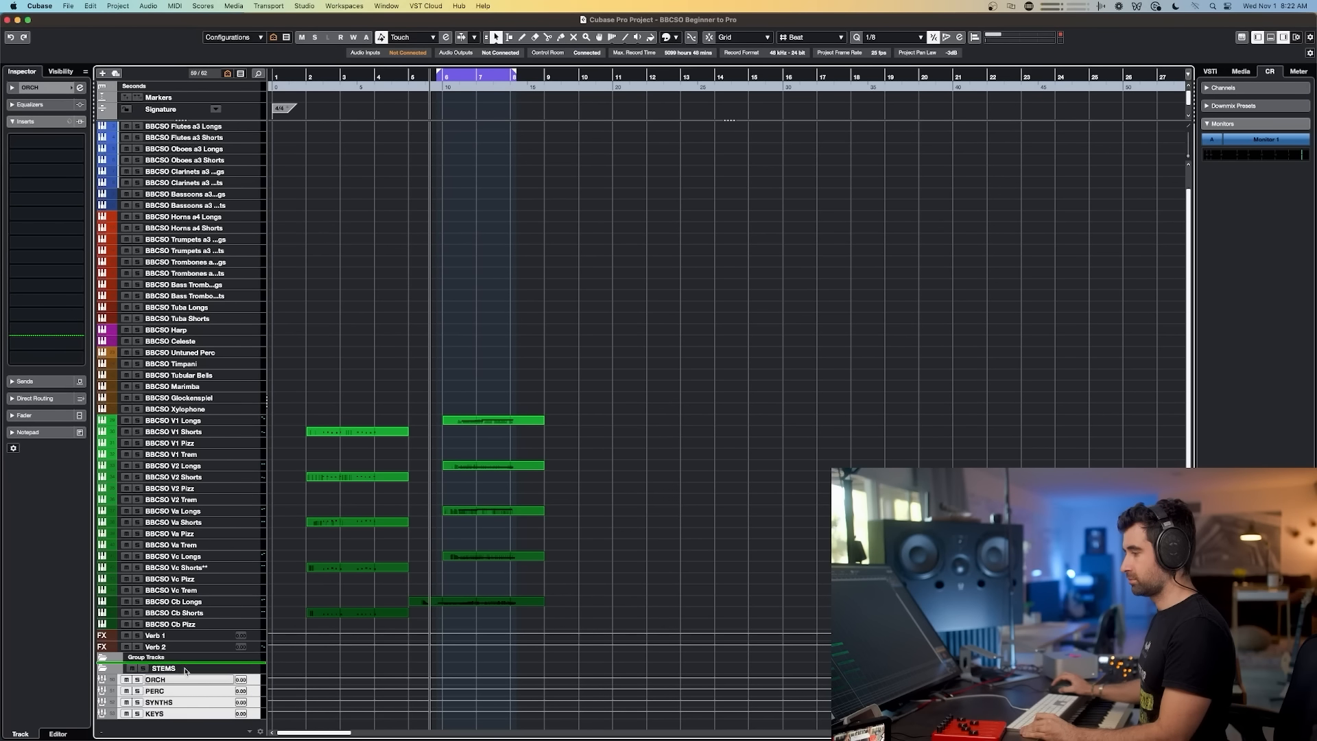
Step: Remove the Group Tracks folder track
click(161, 660)
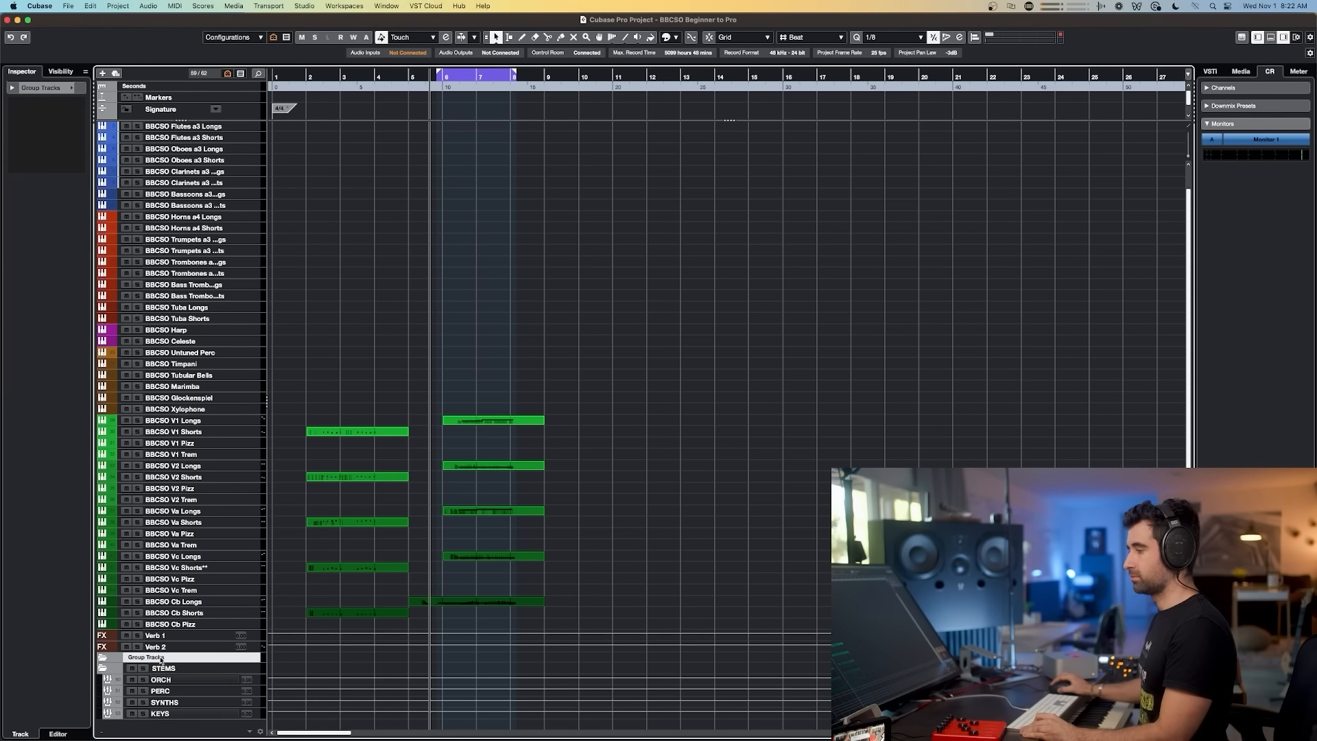
right_click(161, 659)
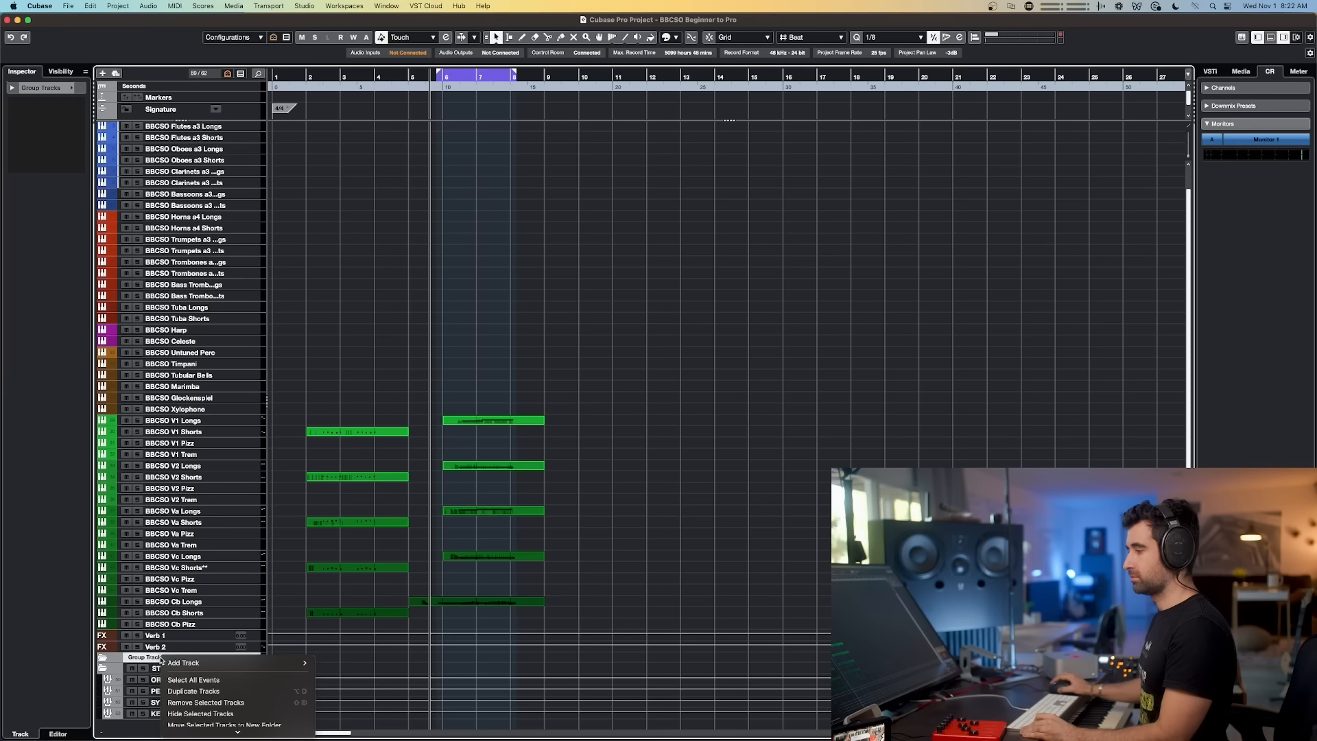
click(220, 703)
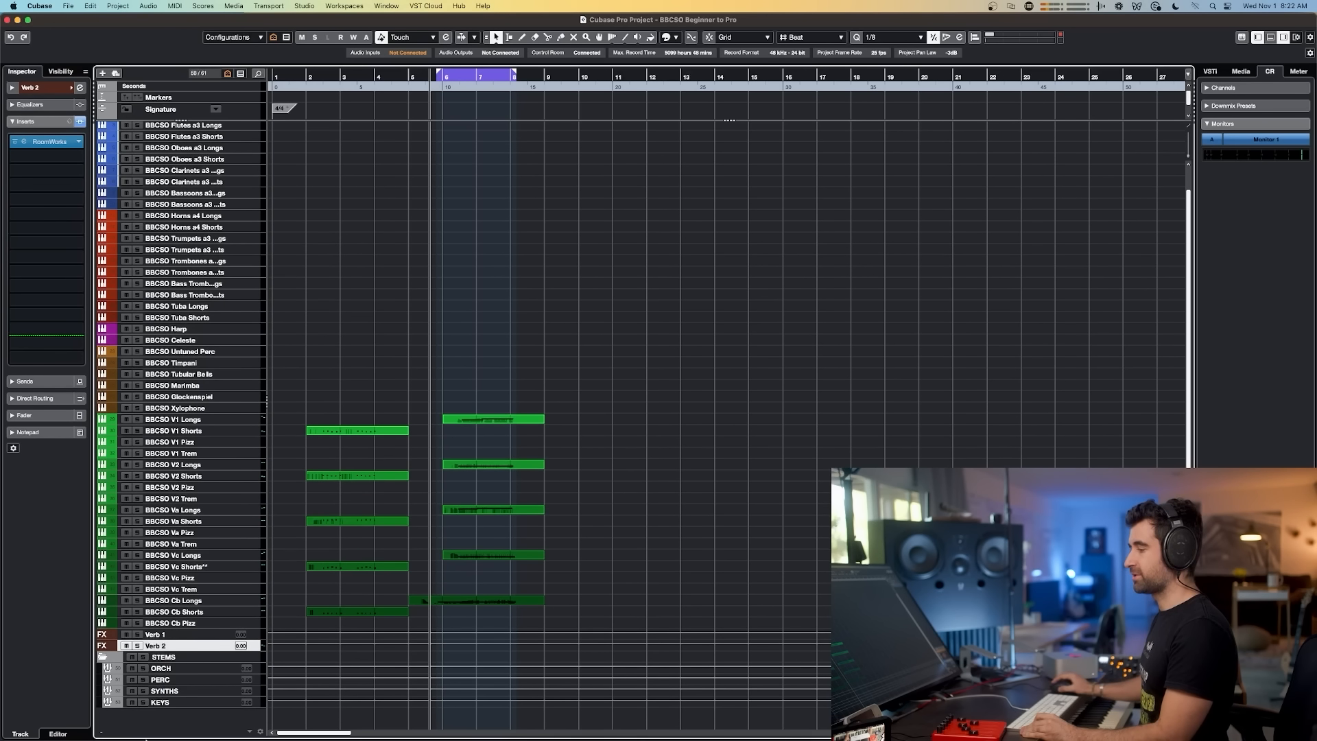
Step: Add three stereo Cinematic Rooms effect tracks named VERB
right_click(175, 718)
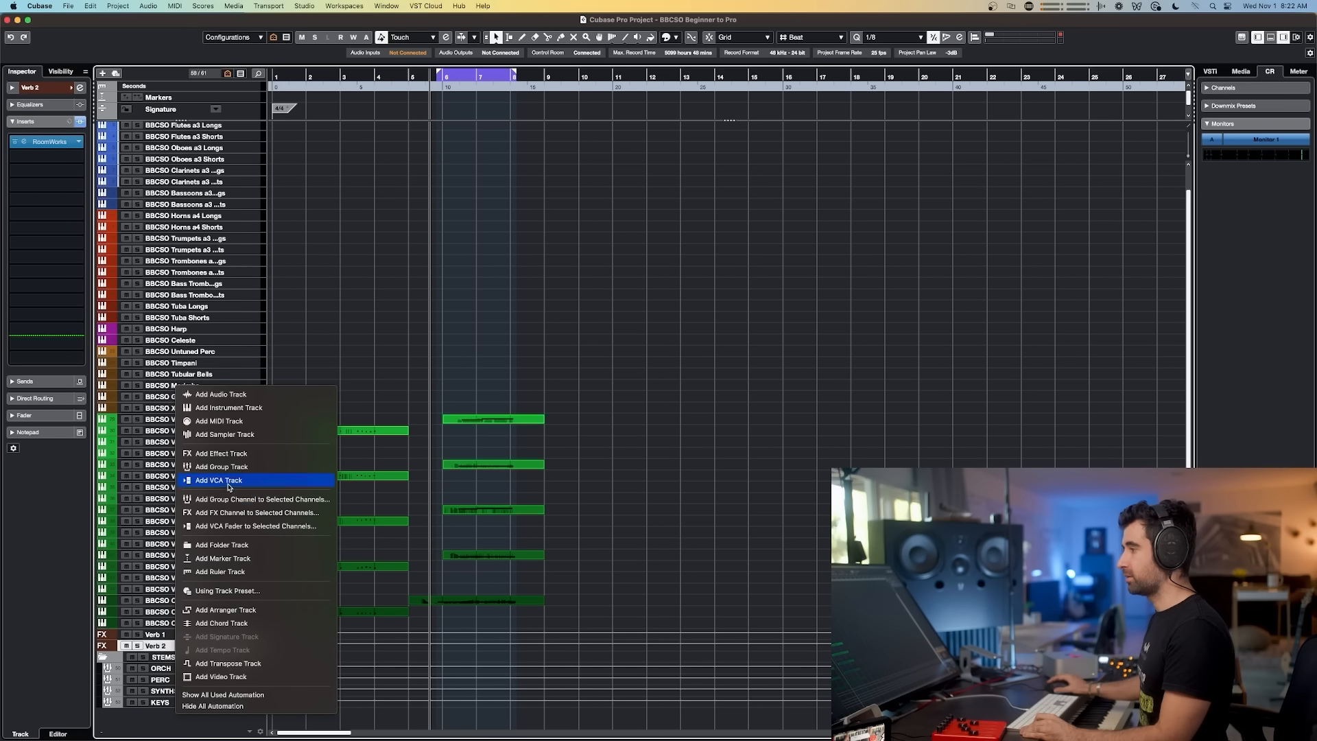
click(221, 454)
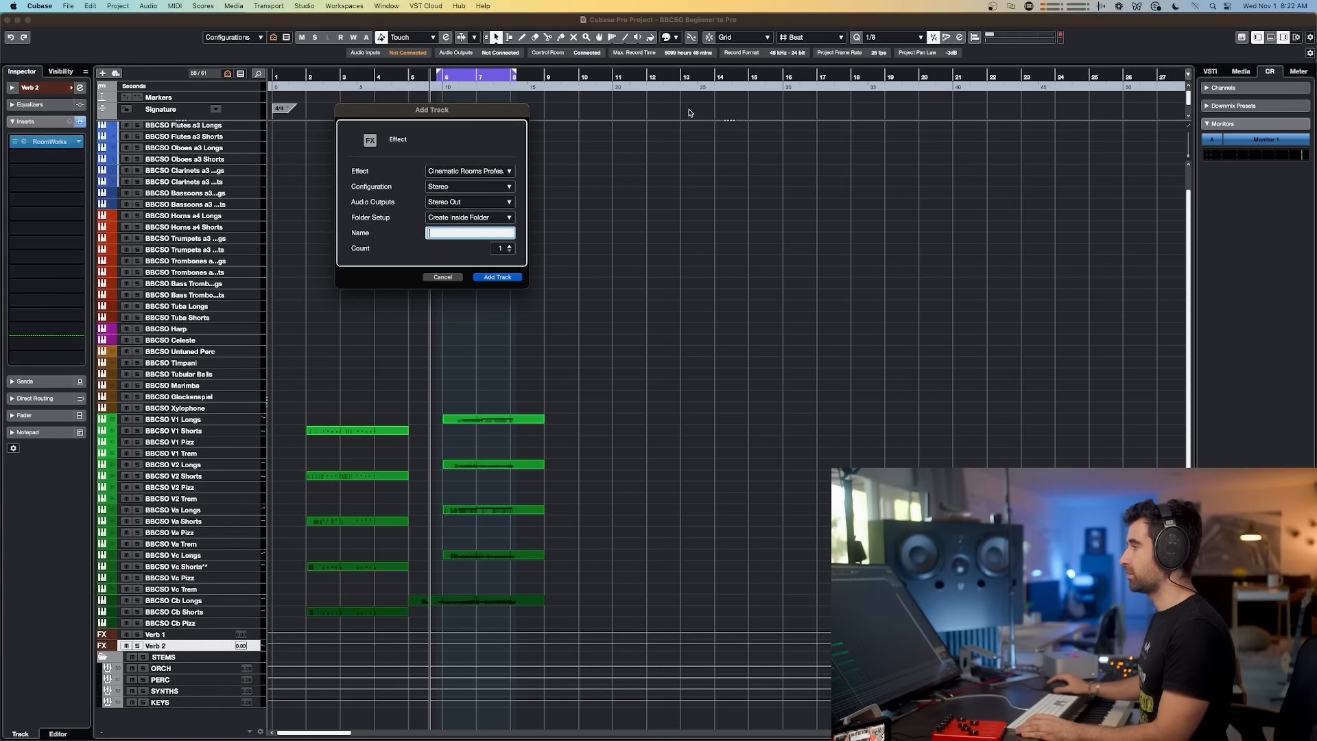
click(510, 248)
click(510, 248)
click(466, 233)
text(VERB 01)
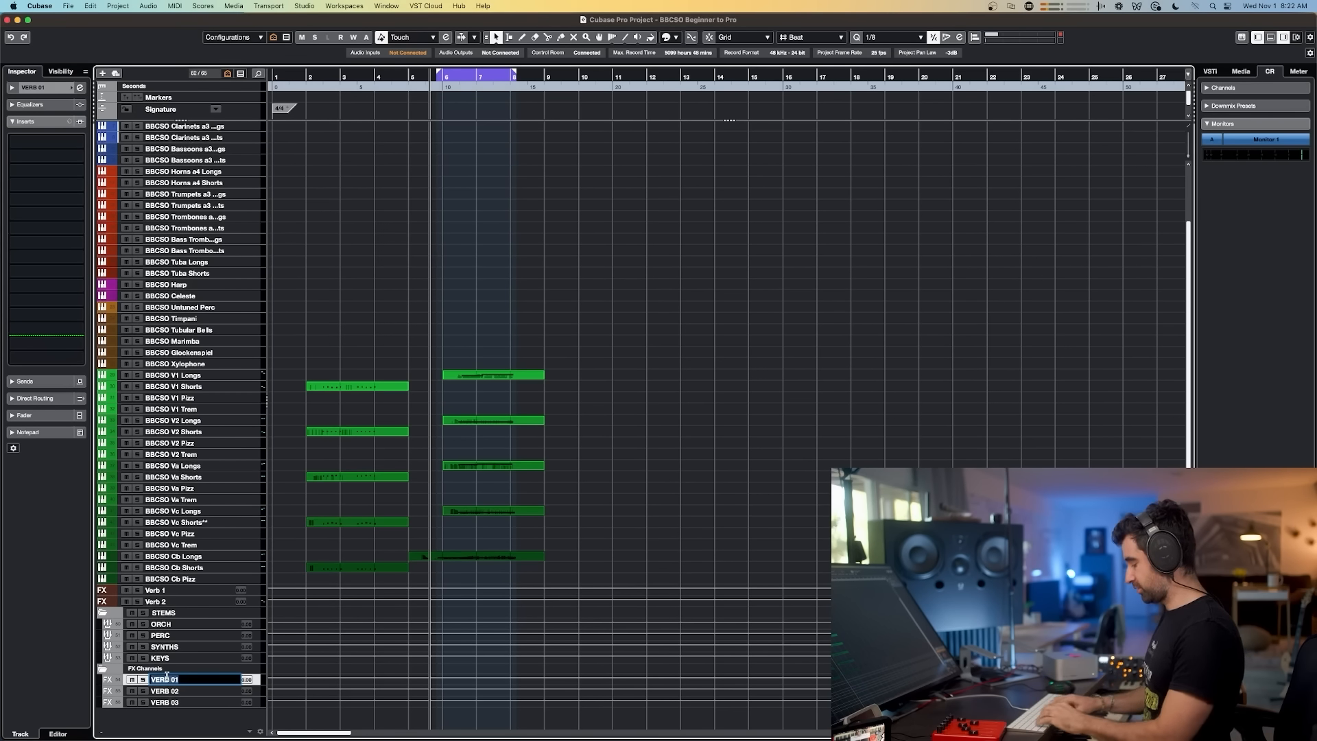
Step: Rename the three effect tracks SHORT VERB, MID VERB and LONG VERB
text(SHORT VERB)
key(Tab)
text(MID VERB)
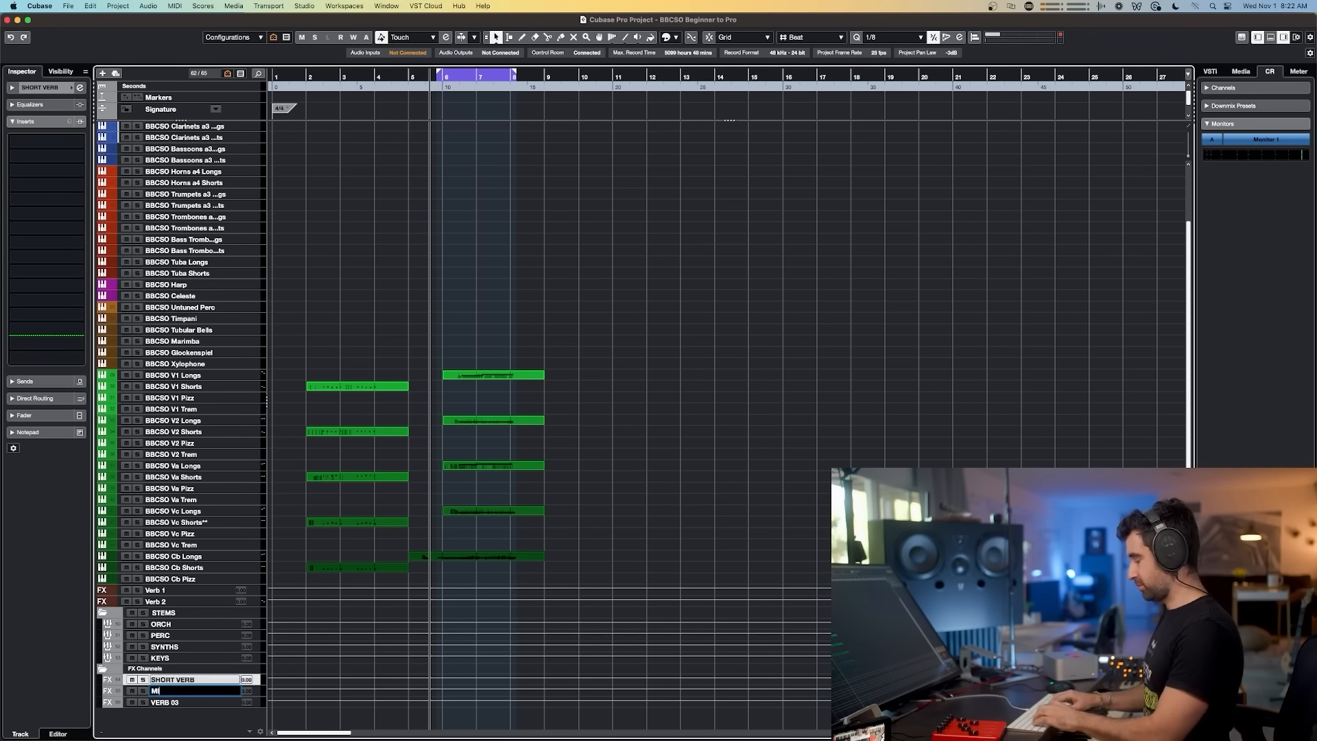
key(Tab)
text(LONG VERB)
key(Return)
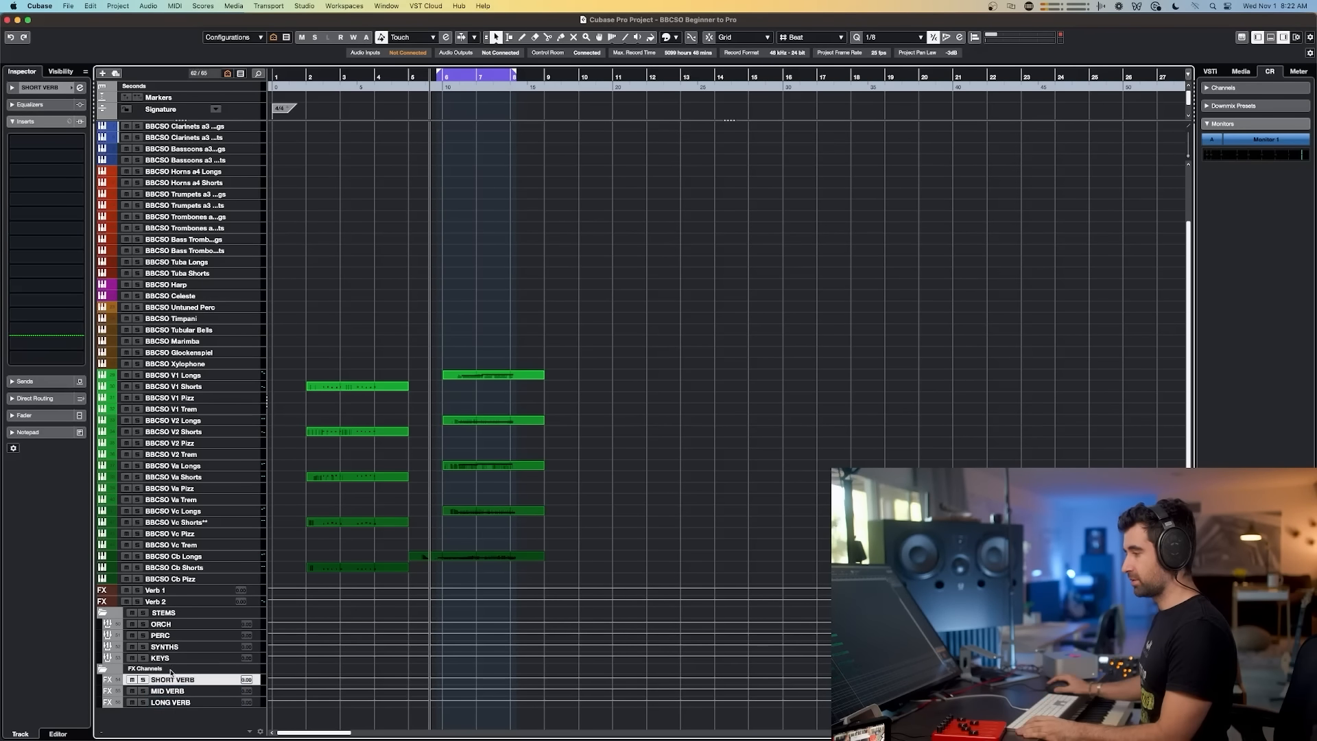
Step: Add a folder track named REVERBS inside the FX Channels folder
click(145, 668)
right_click(204, 719)
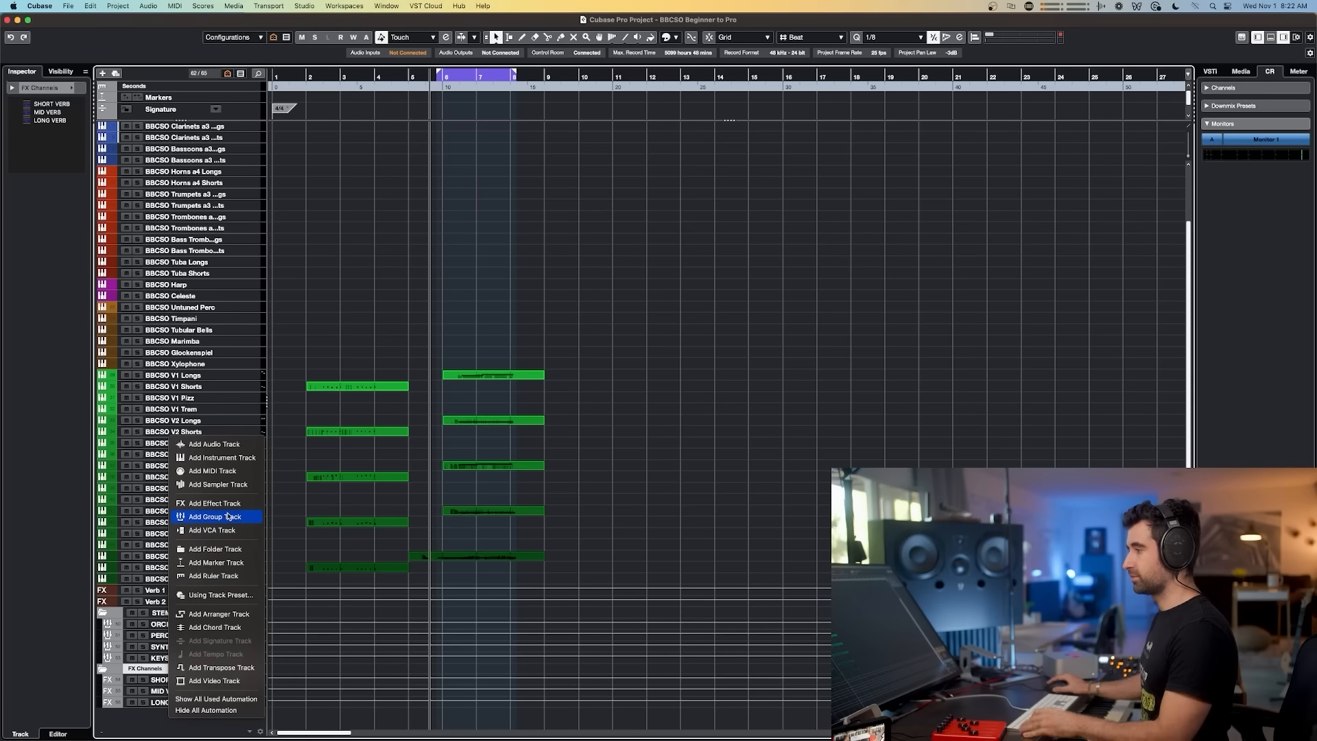
click(214, 549)
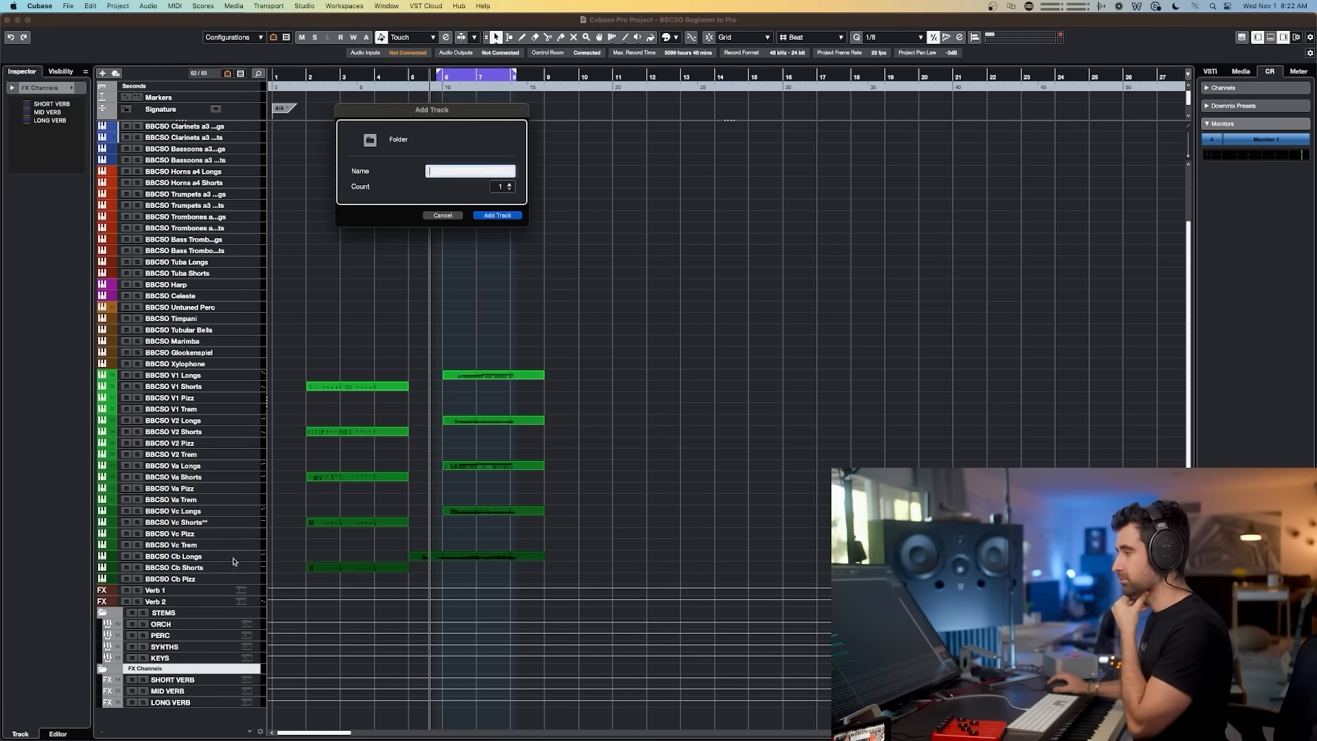
text(REVERBS)
key(Return)
drag(176, 715, 176, 714)
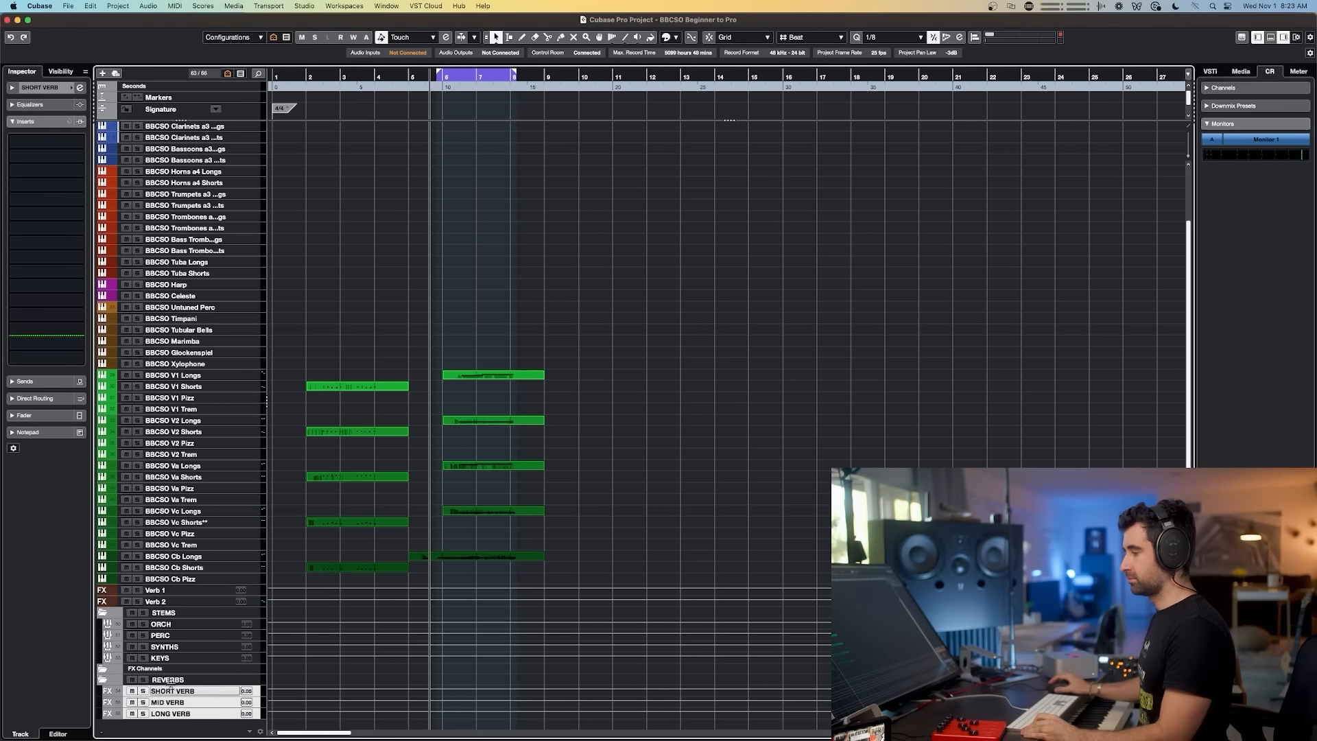
Step: Move the Verb 1 and Verb 2 effect tracks into the REVERBS folder
click(148, 669)
click(180, 591)
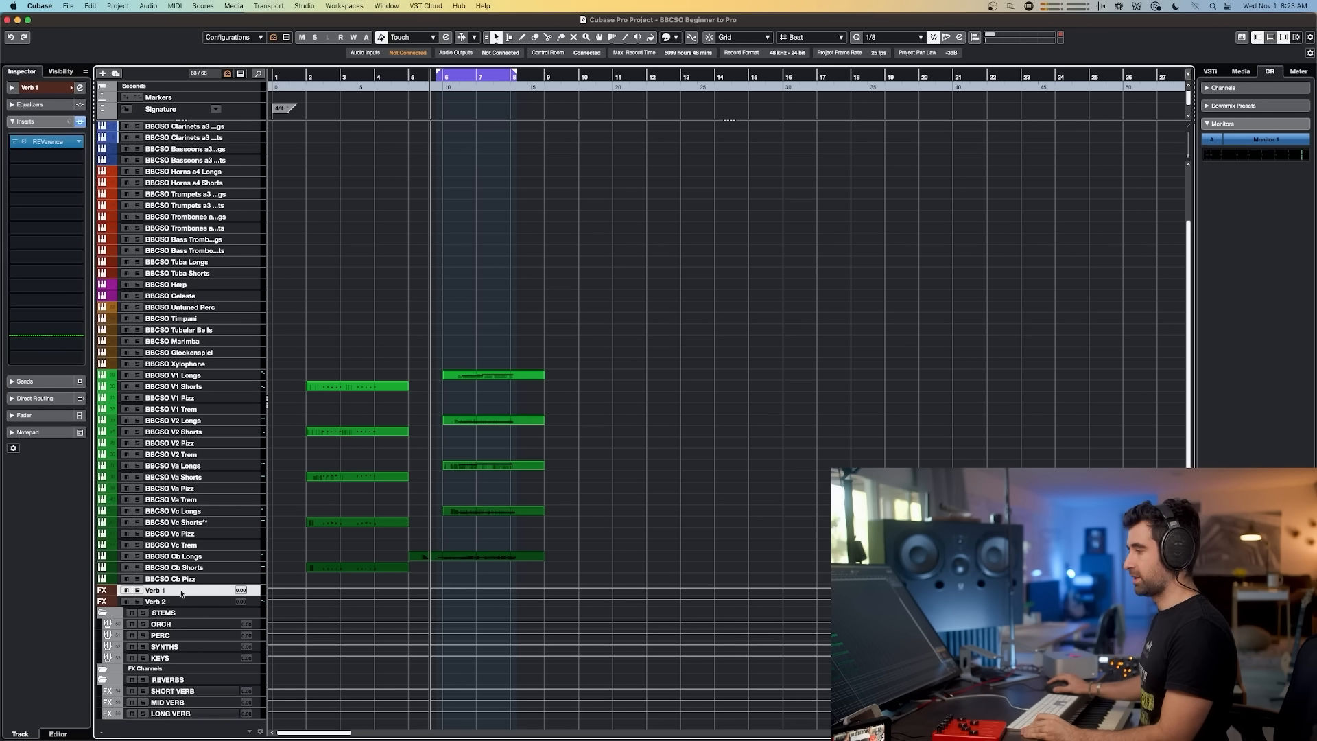
shift+click(180, 602)
drag(180, 601, 172, 686)
Step: Rename the two moved effect tracks CONVOLUTION VERB and ALGORITHMIC VERB
double_click(165, 668)
text(CONVOLU)
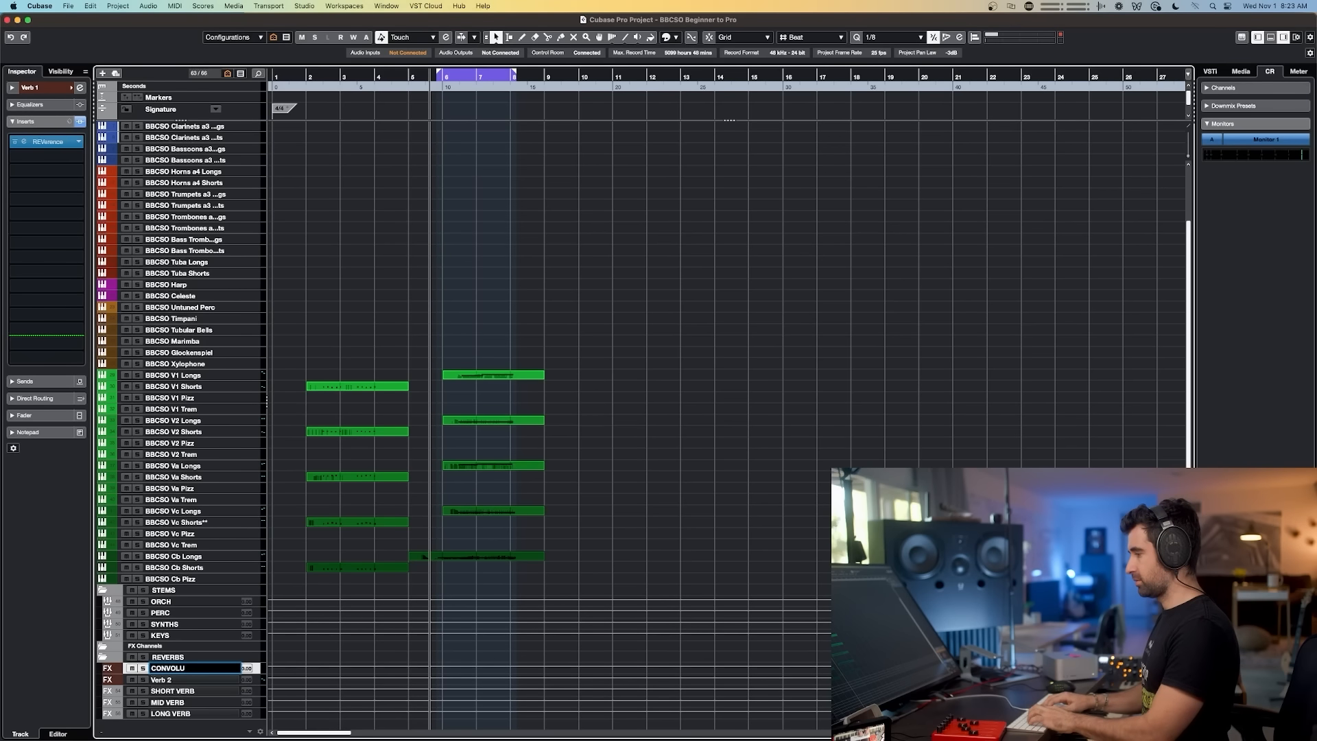
text(TION VERB)
key(Tab)
text(ALGORITHMIC VERB)
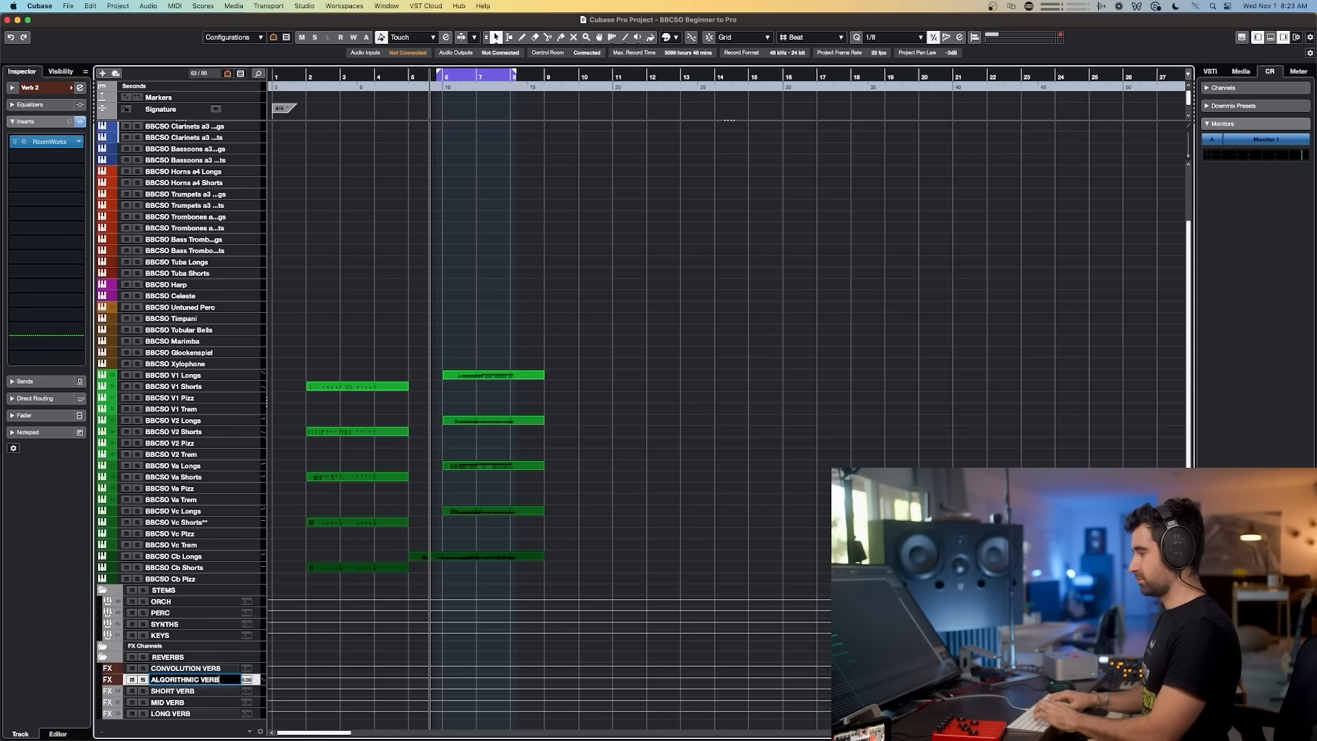
key(Return)
Step: Remove the FX Channels folder track
right_click(137, 648)
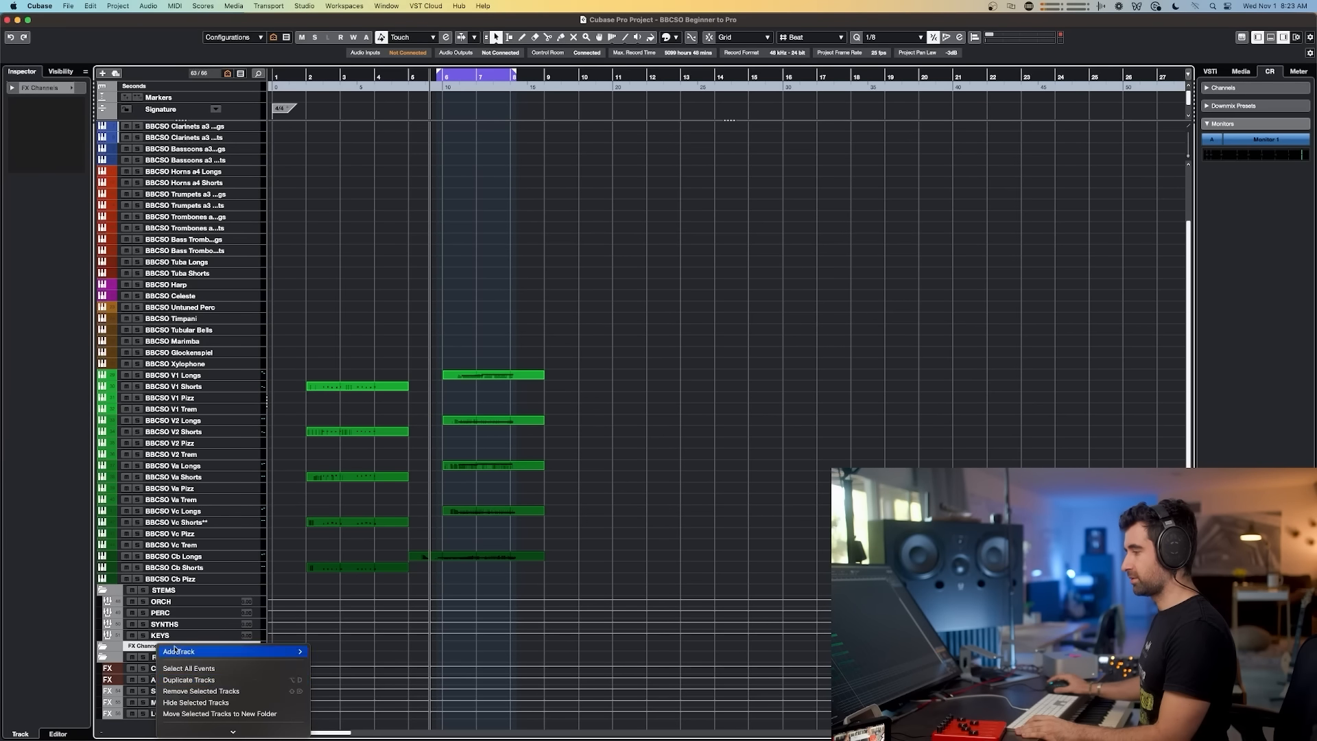
click(219, 692)
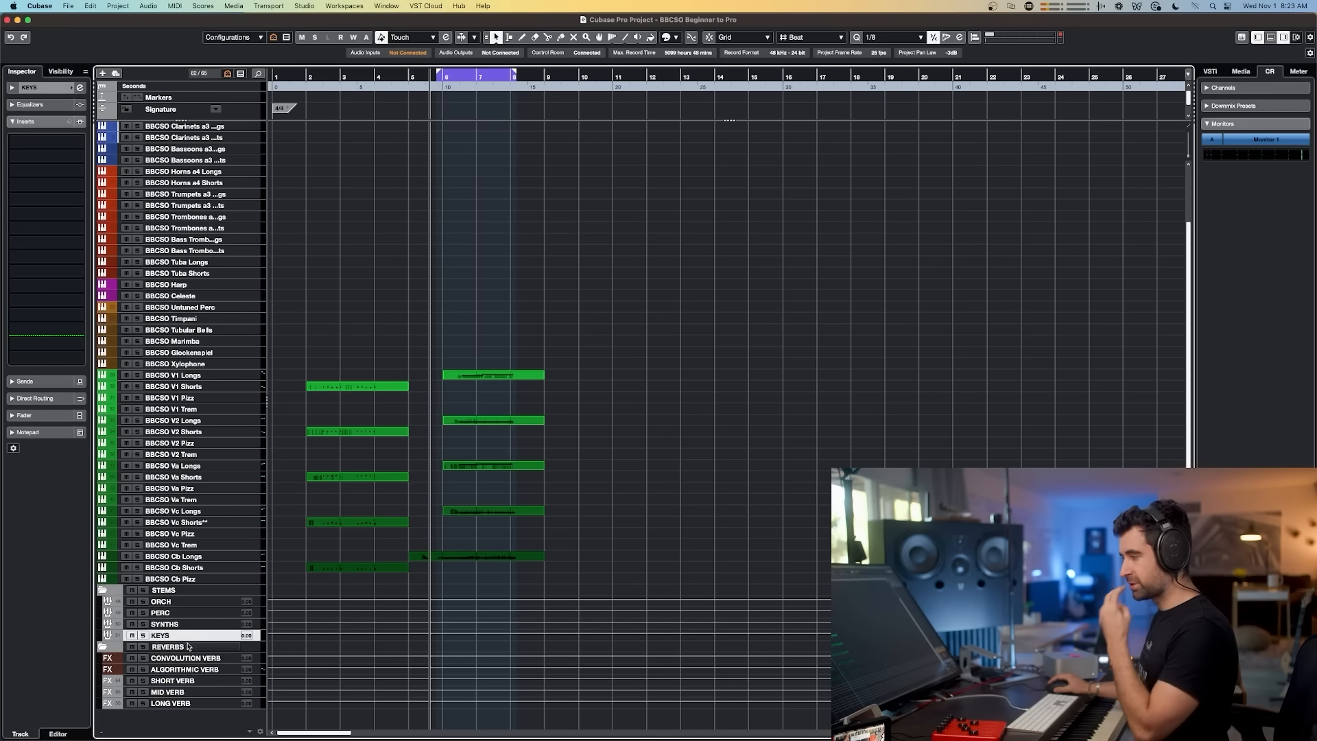
Step: Duplicate the SYNTHS group track and move the copy to the bottom of the track list
double_click(164, 624)
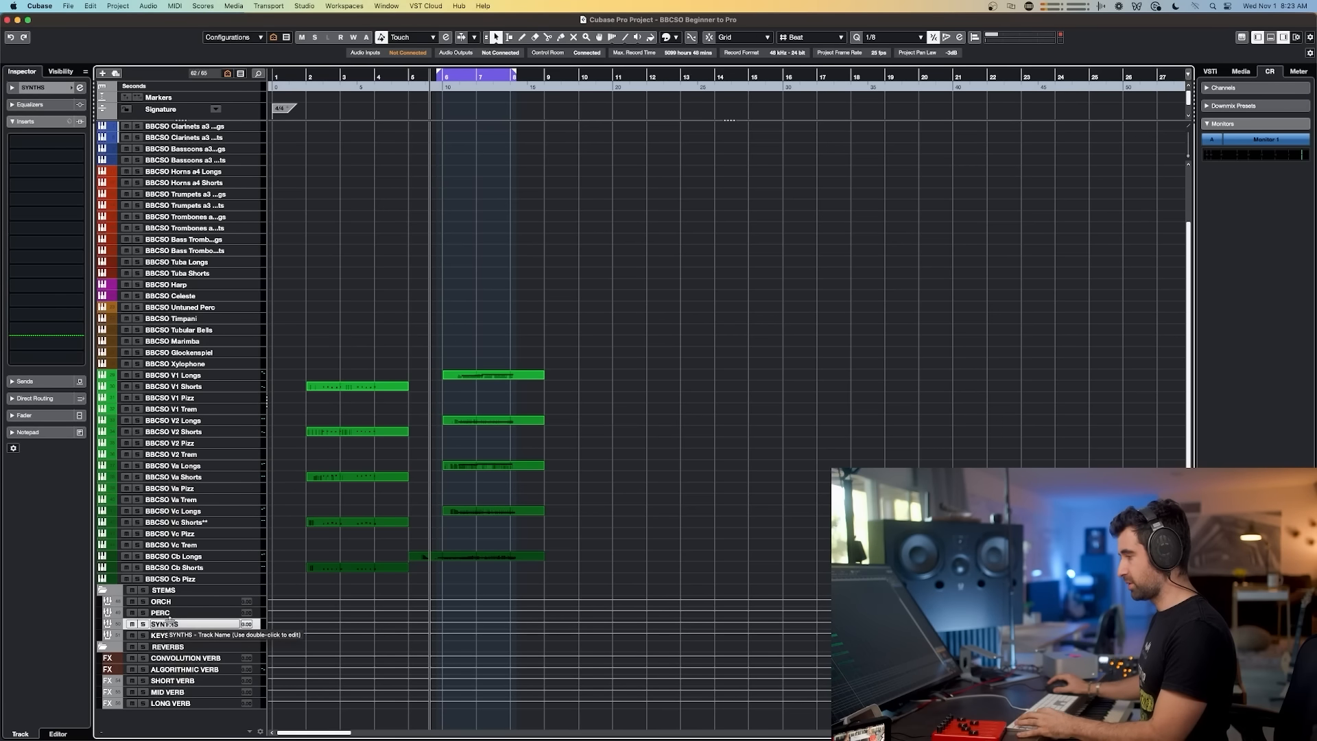
key(super+d)
drag(176, 636, 175, 711)
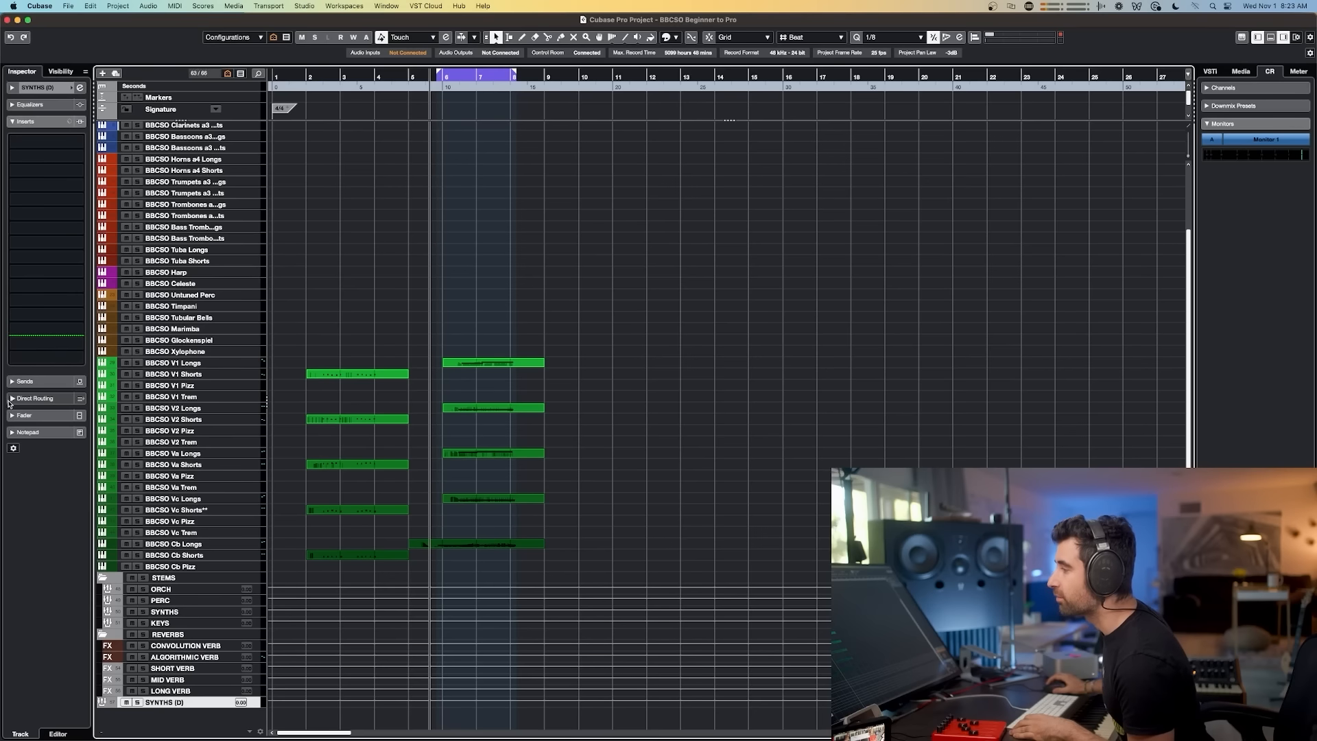
Step: Route the duplicated group track's output to the ORCH group
click(12, 399)
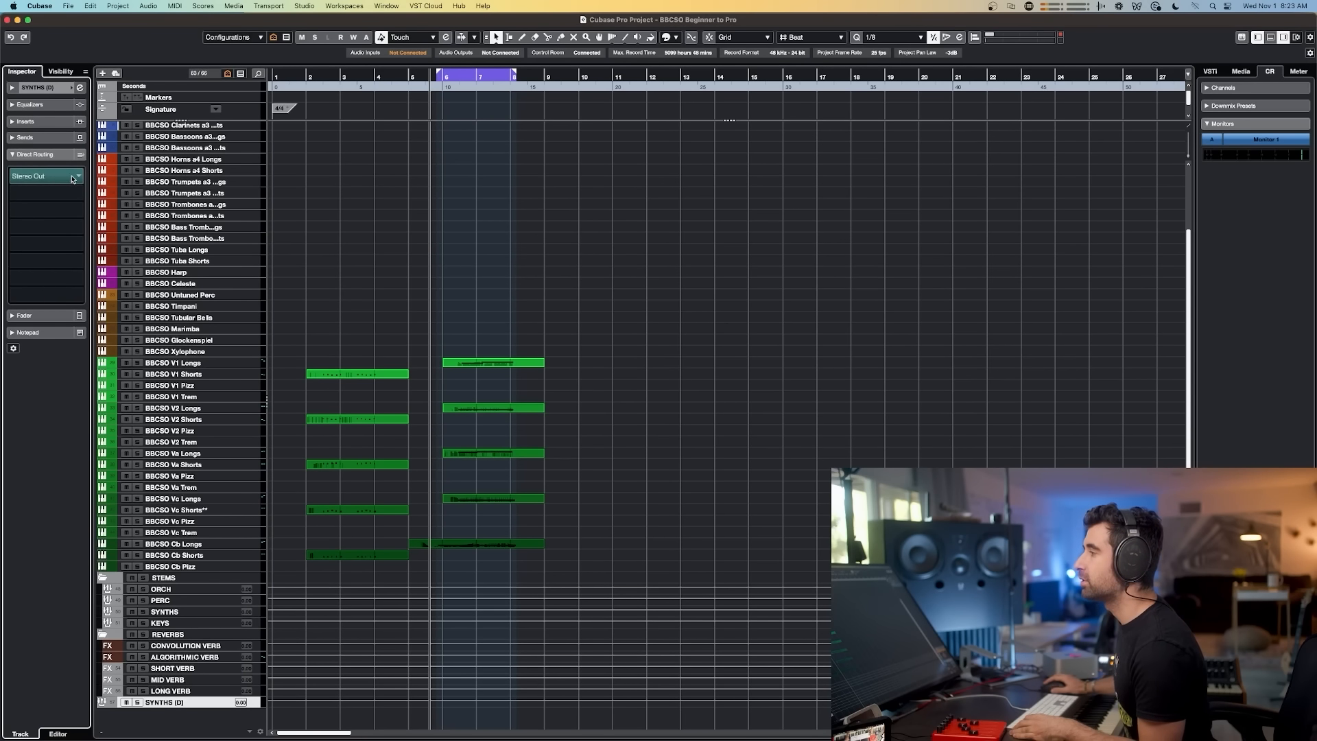
click(79, 179)
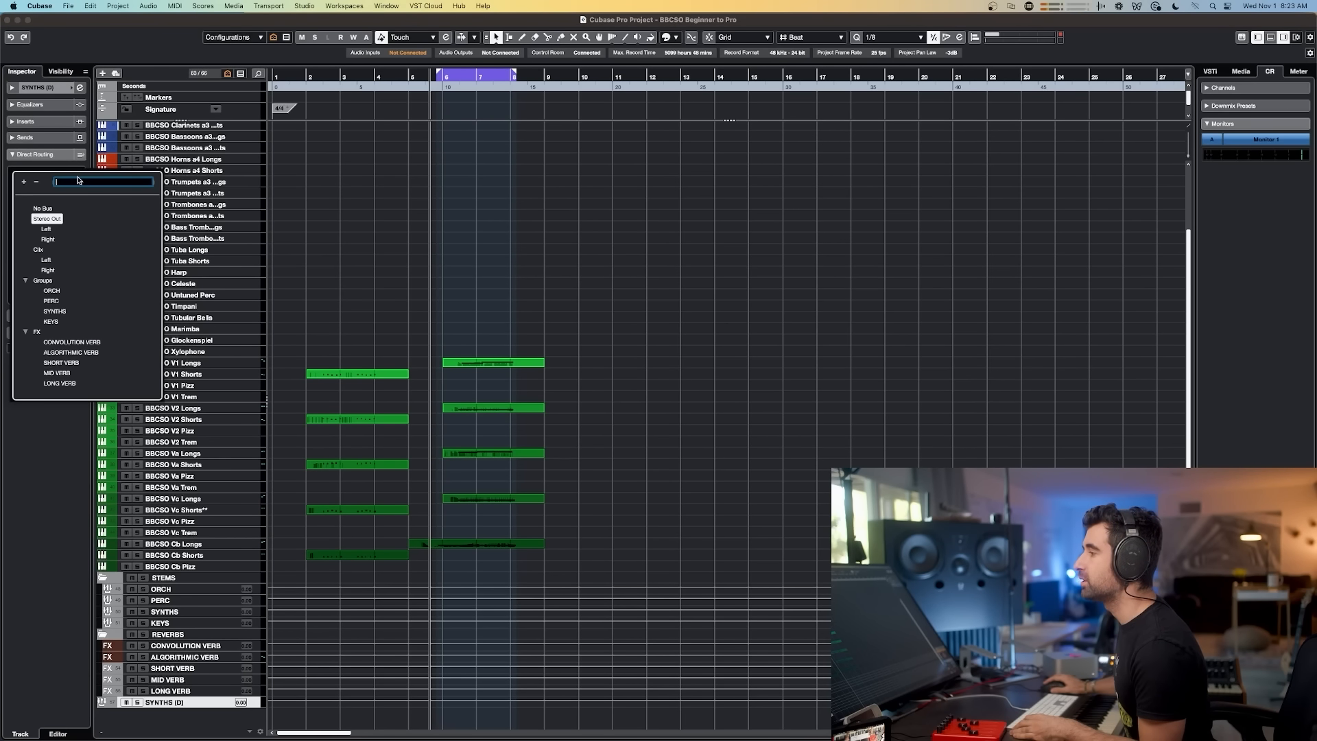
click(51, 291)
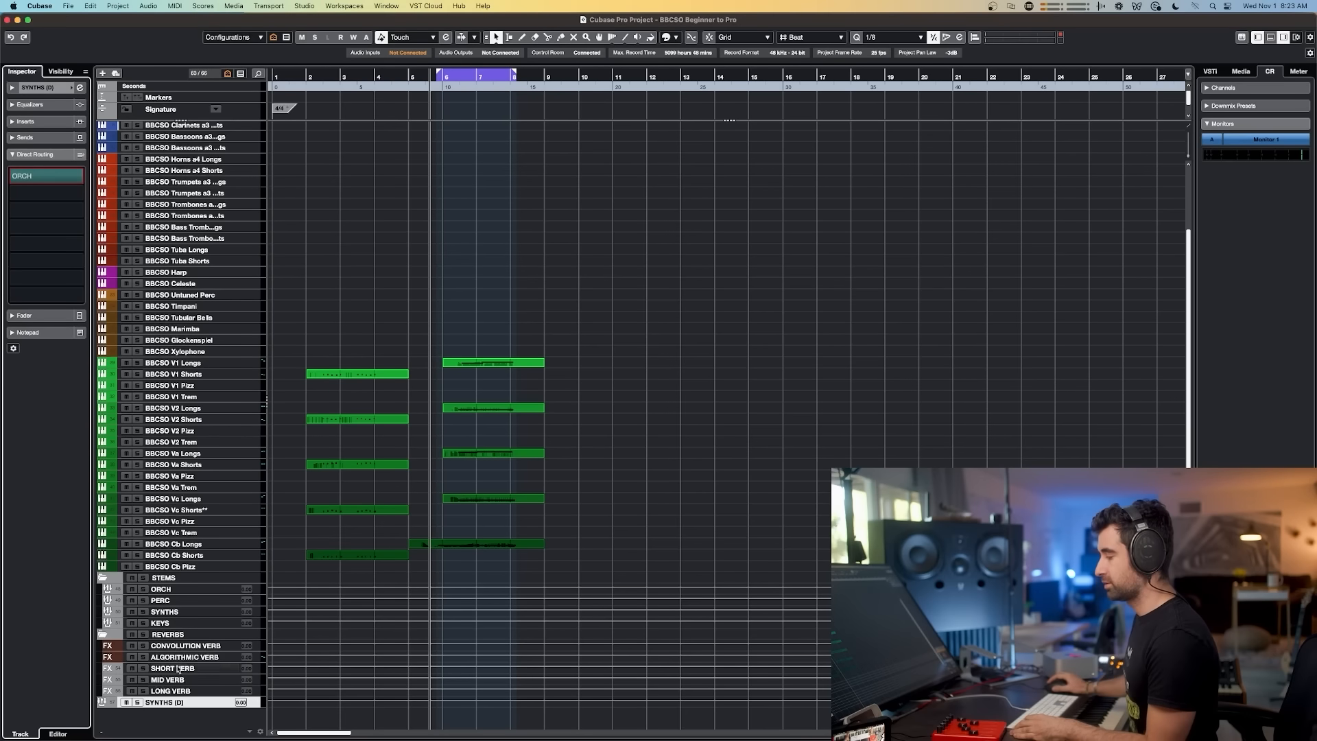
Step: Add a folder track named GROUPS at the bottom of the track list
right_click(163, 715)
click(247, 544)
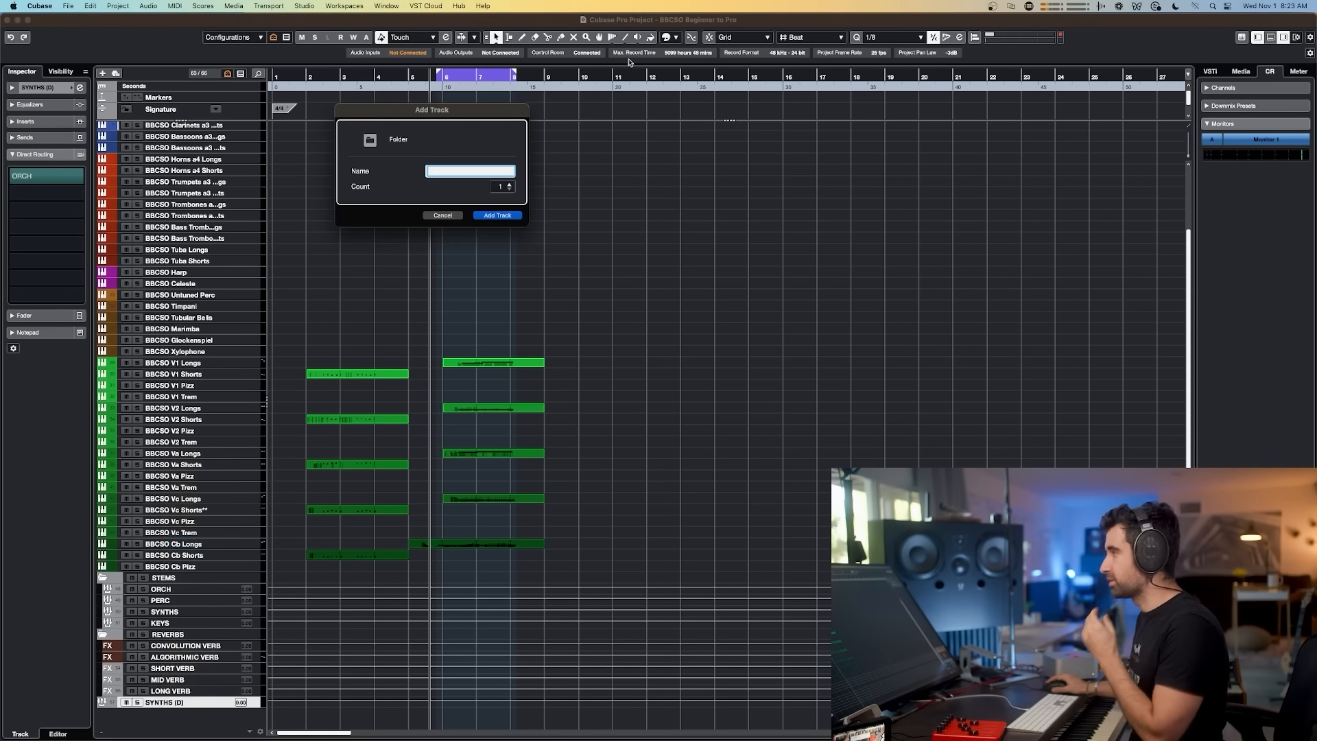
text(GROUPS)
key(Return)
drag(163, 717, 165, 715)
Step: Name the copied group tracks Str High Short, Str High Long, Str Low Short and Str Low Long
double_click(174, 701)
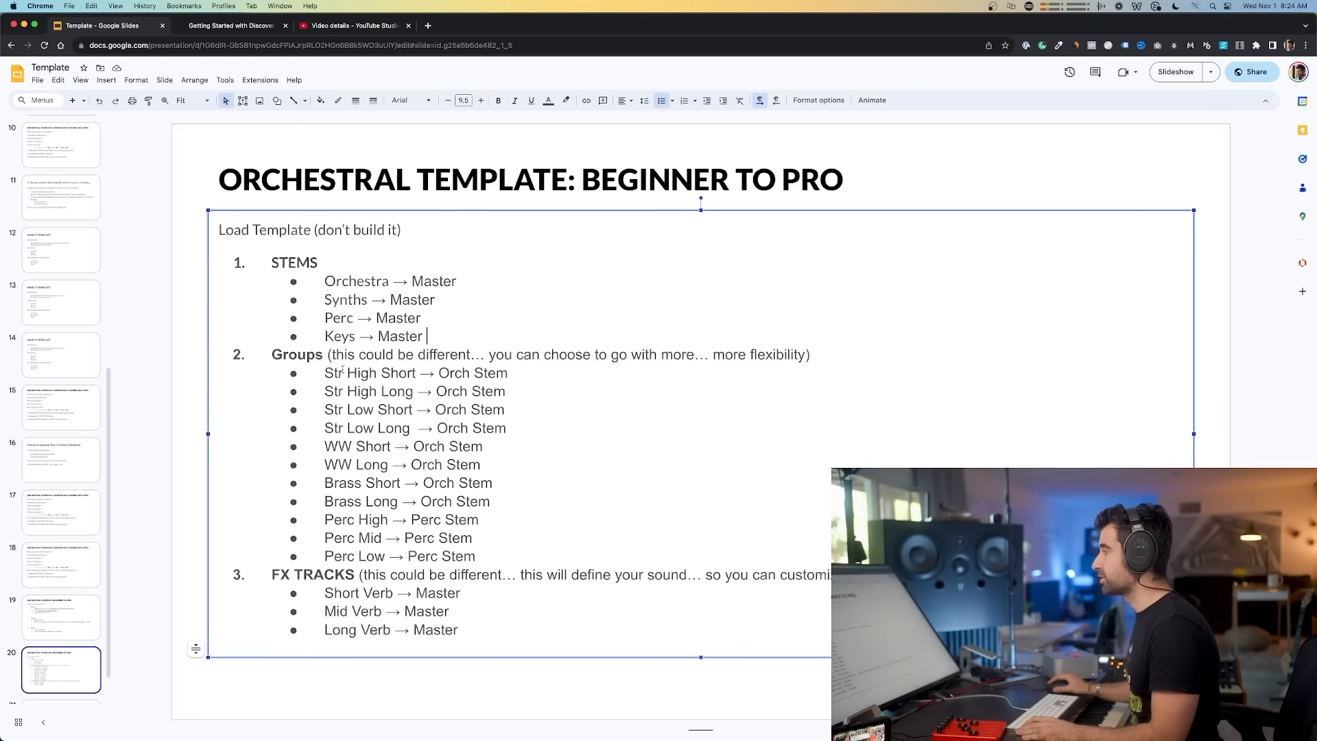
drag(325, 374, 395, 373)
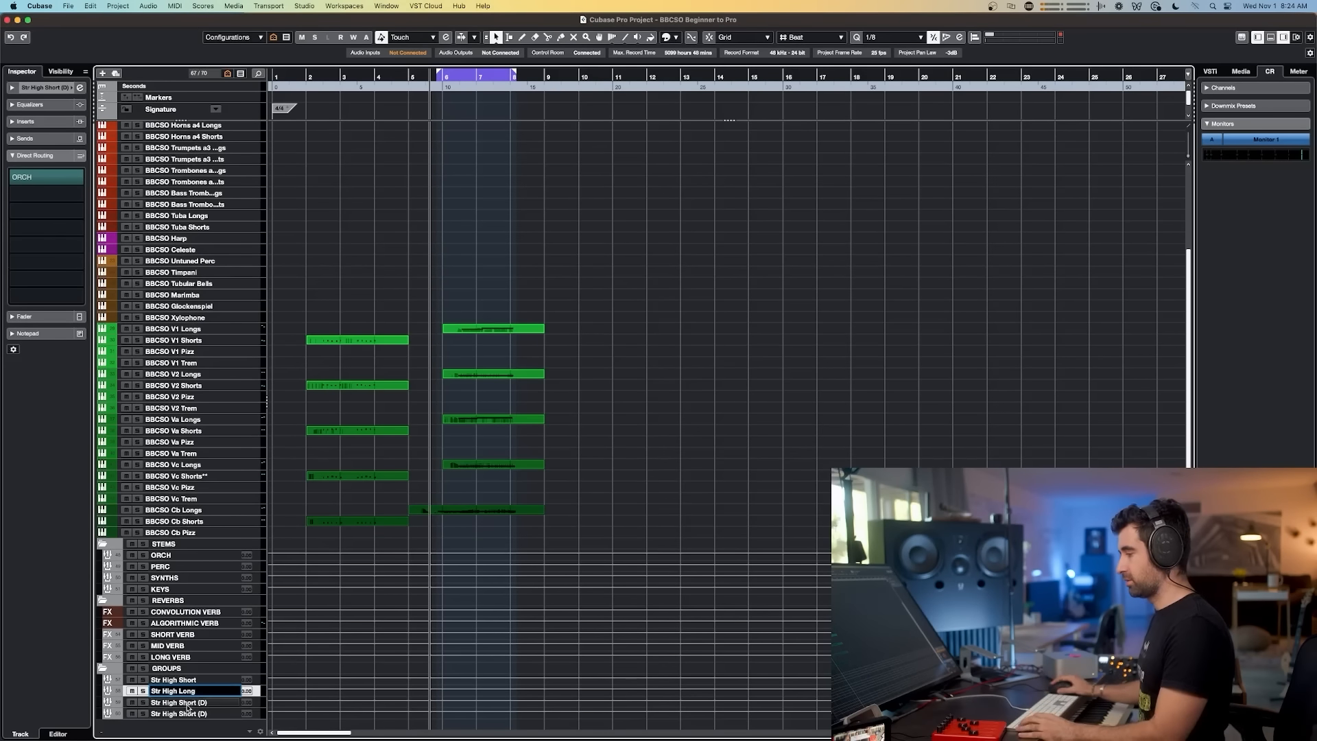
double_click(188, 705)
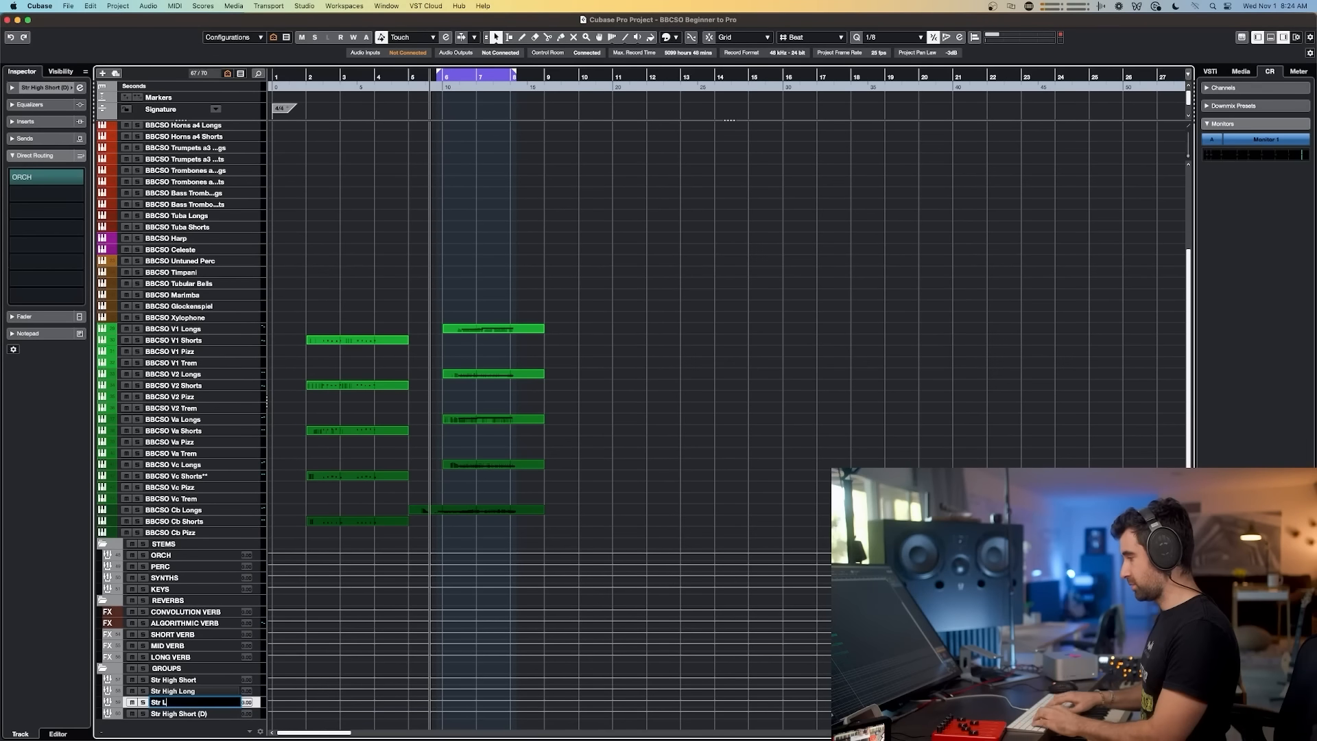
text(Str Low Short)
double_click(173, 714)
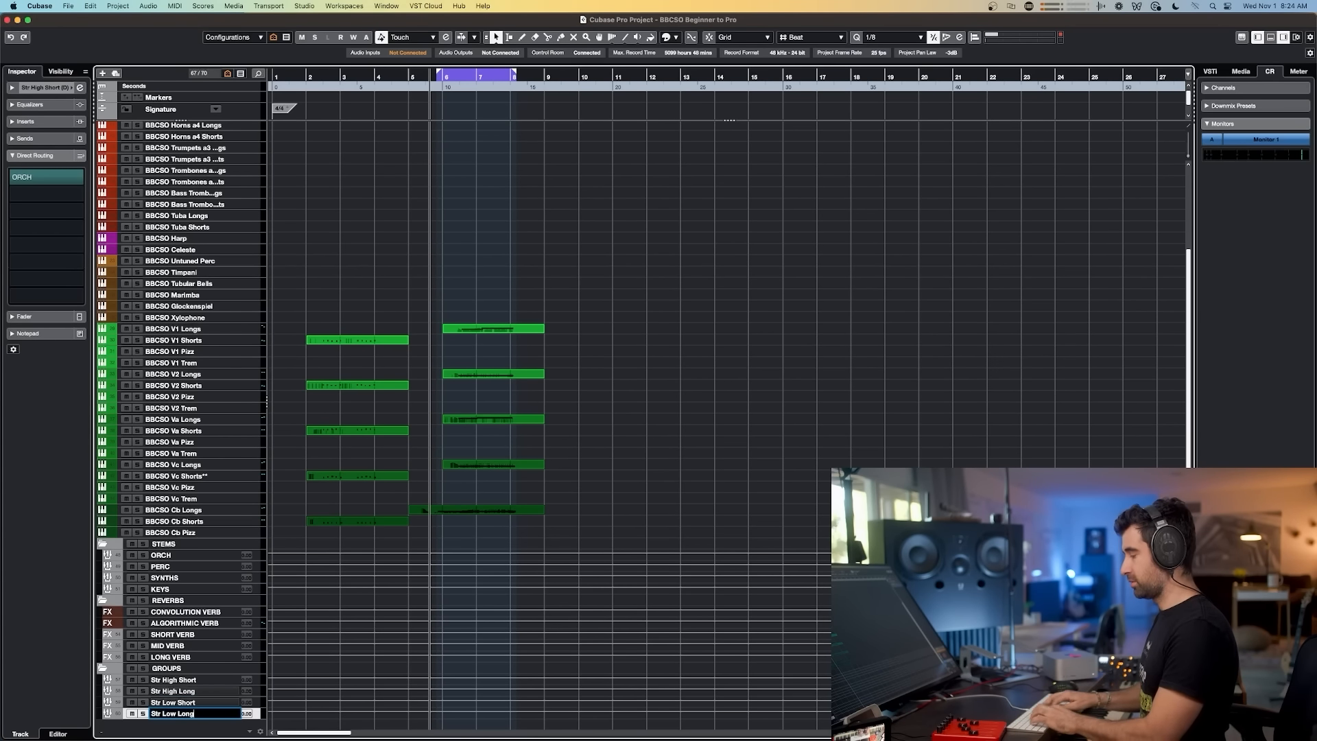
key(Return)
Step: Duplicate the Str Low Long track twice and rename the copies WW Short and WW Long
key(super+Tab)
key(super+Tab)
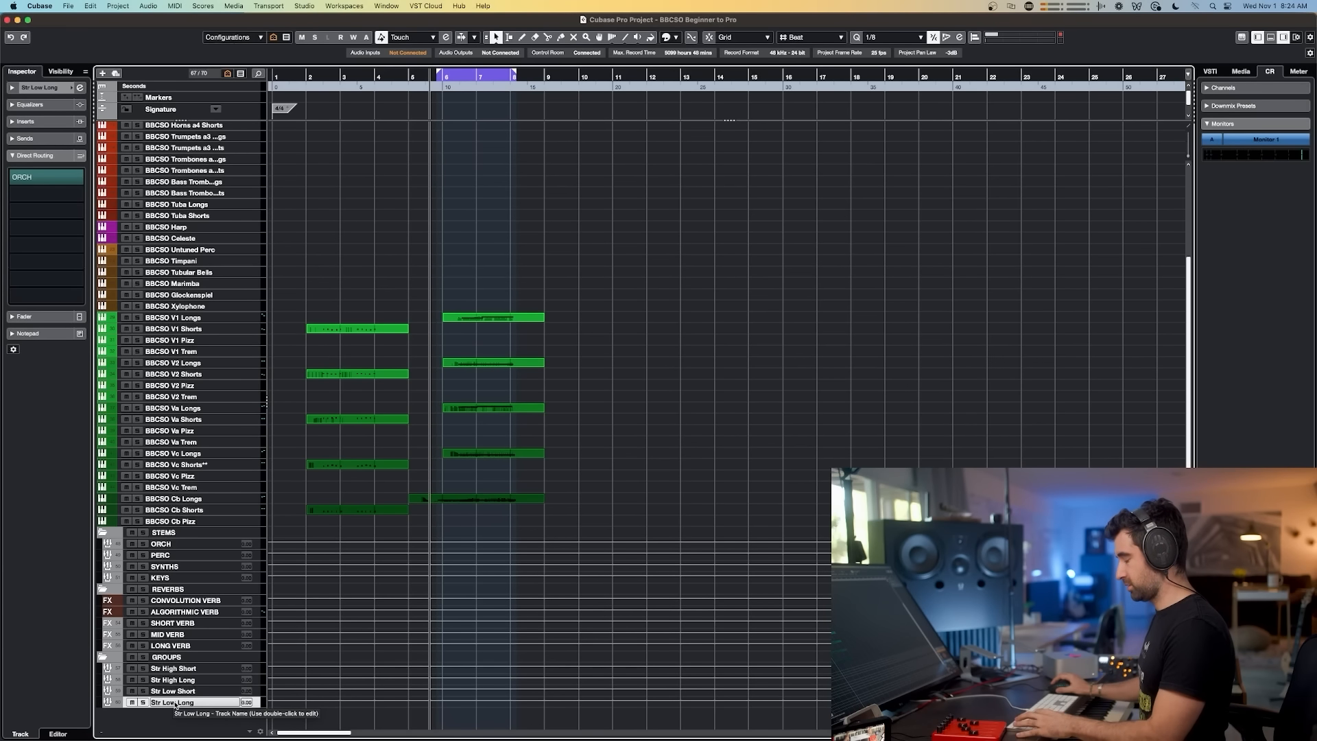
key(alt+d)
key(alt+d)
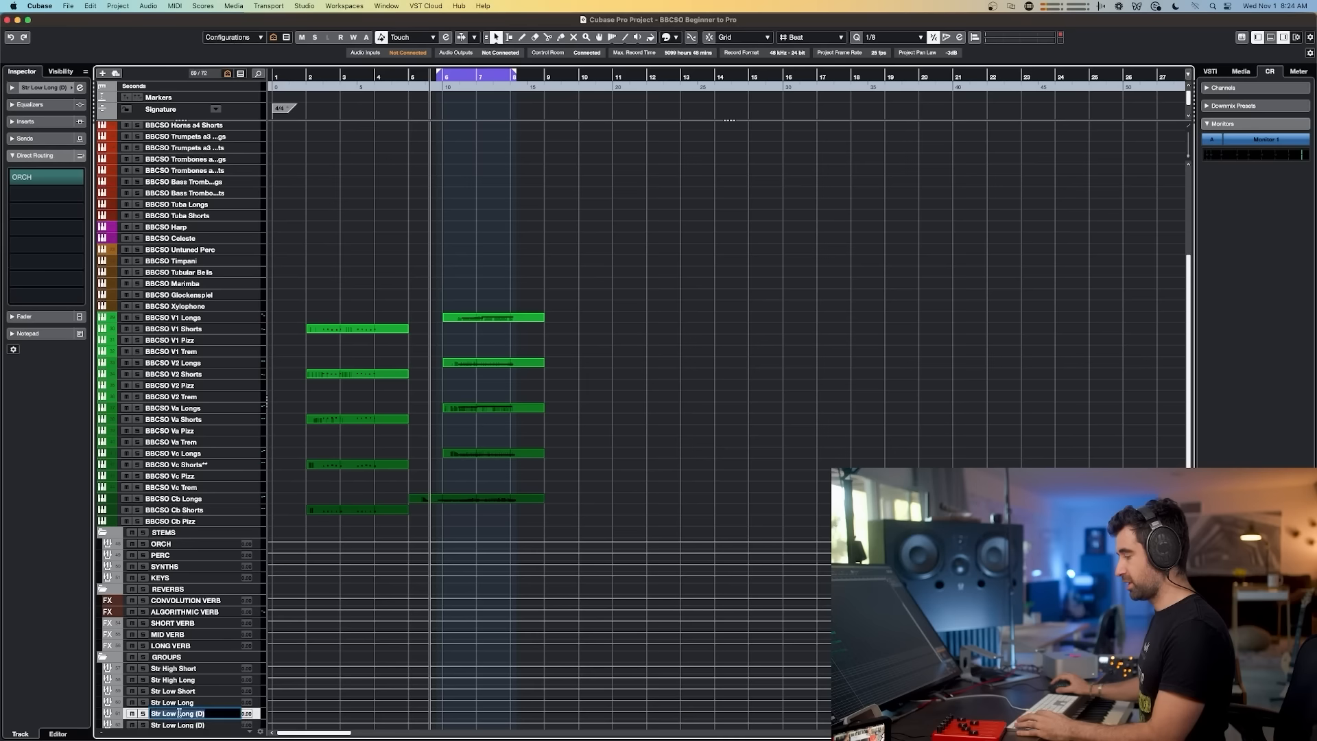
text(WW Short)
key(Tab)
text(WW Long)
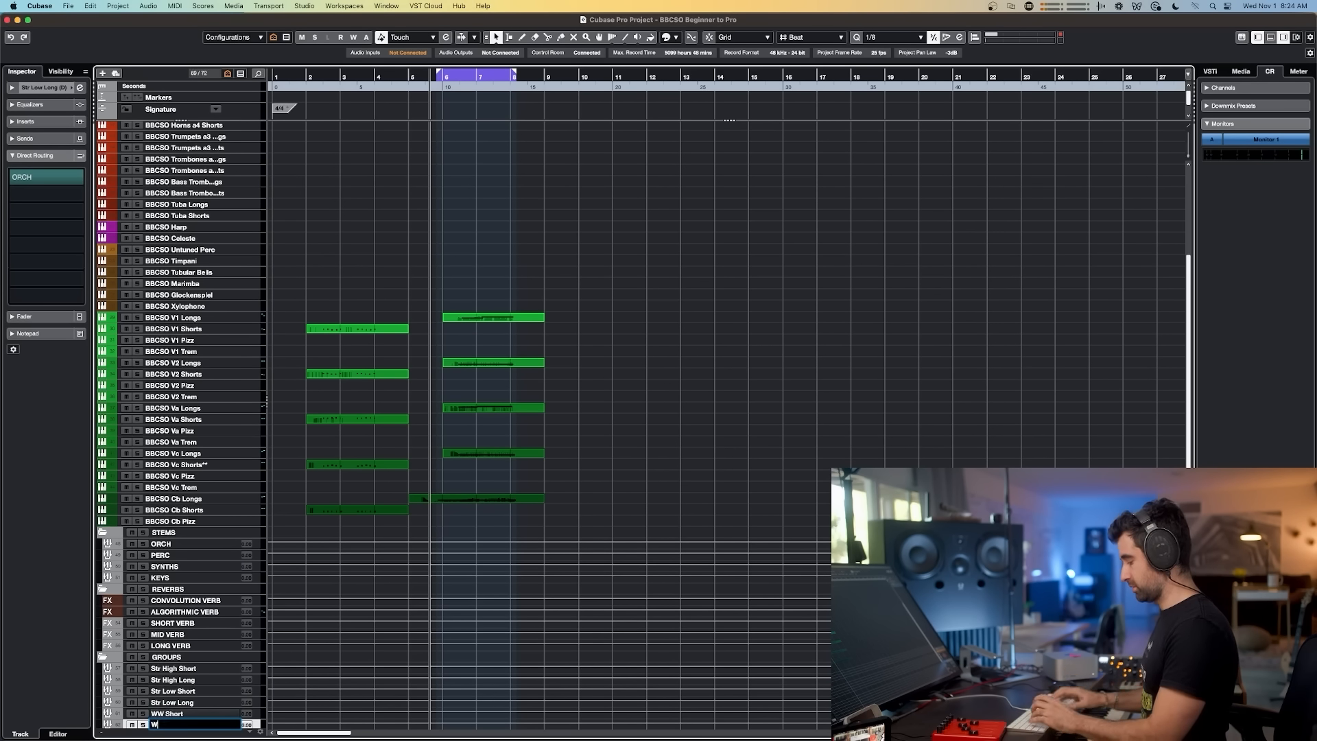
Step: Duplicate the WW Long track twice and rename the copies Brass Short and Brass Long
key(alt+d)
key(alt+d)
double_click(156, 691)
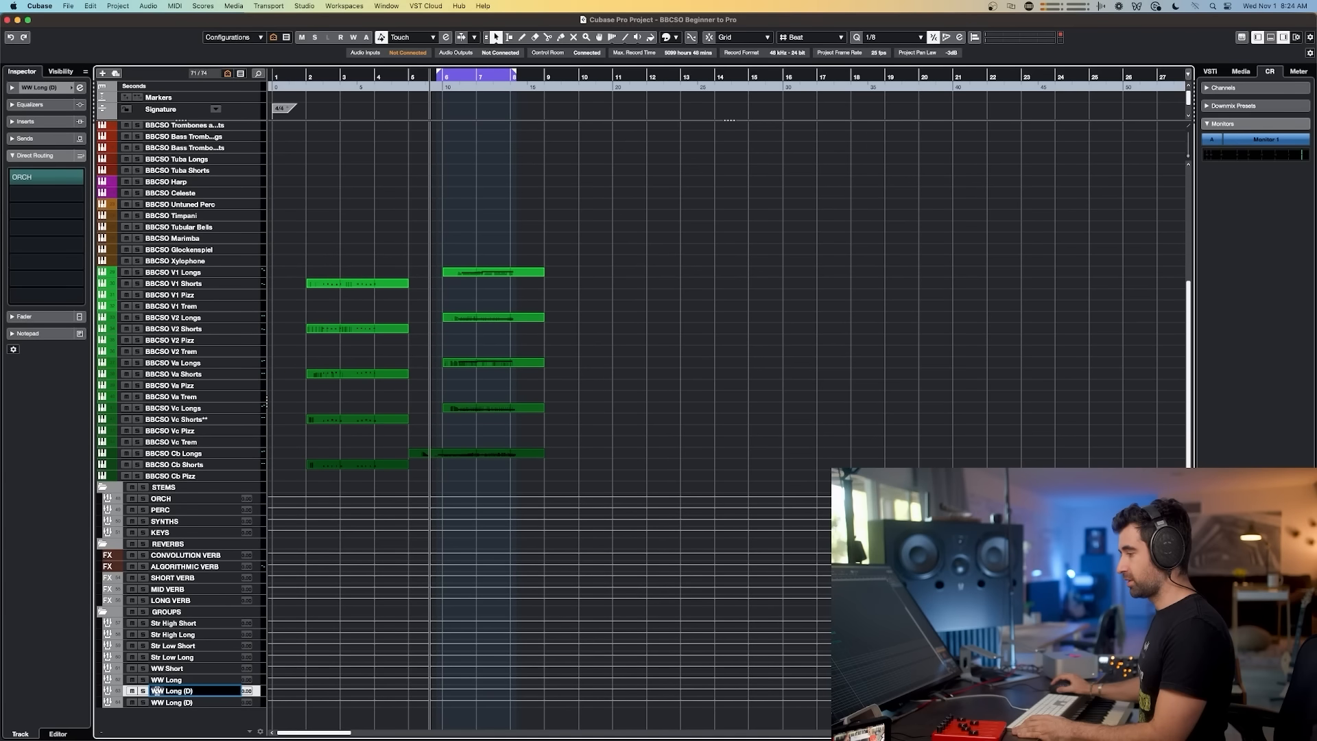
text(Brass Short)
key(Tab)
text(Brass L)
key(Return)
Step: Add three more duplicates and name them Perc High, Perc Mid and Perc Low
key(alt+d)
key(alt+d)
key(alt+d)
scroll(190, 705, down, 3)
double_click(190, 680)
text(Perc High)
key(Tab)
text(Perc Mid)
key(Tab)
text(Perc Low)
key(Return)
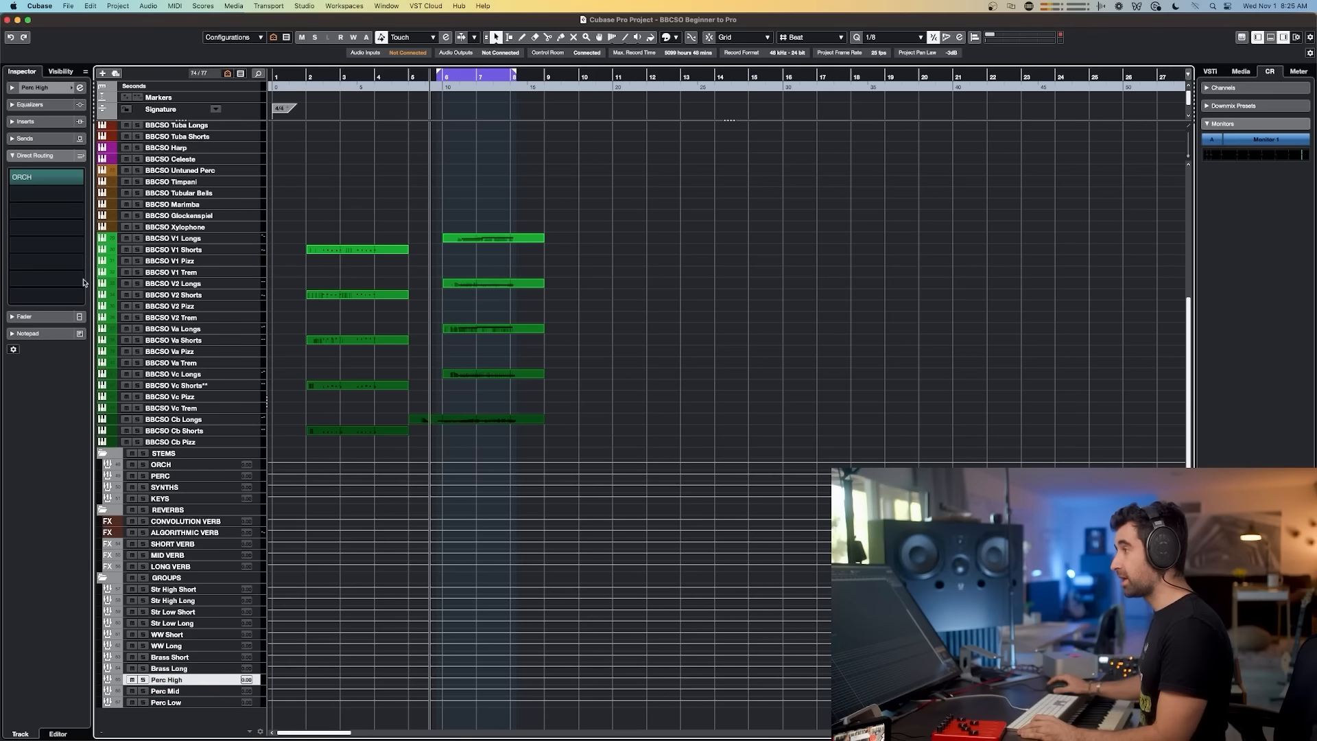
Step: Route the Perc High, Perc Mid and Perc Low group outputs to the PERC group
click(76, 183)
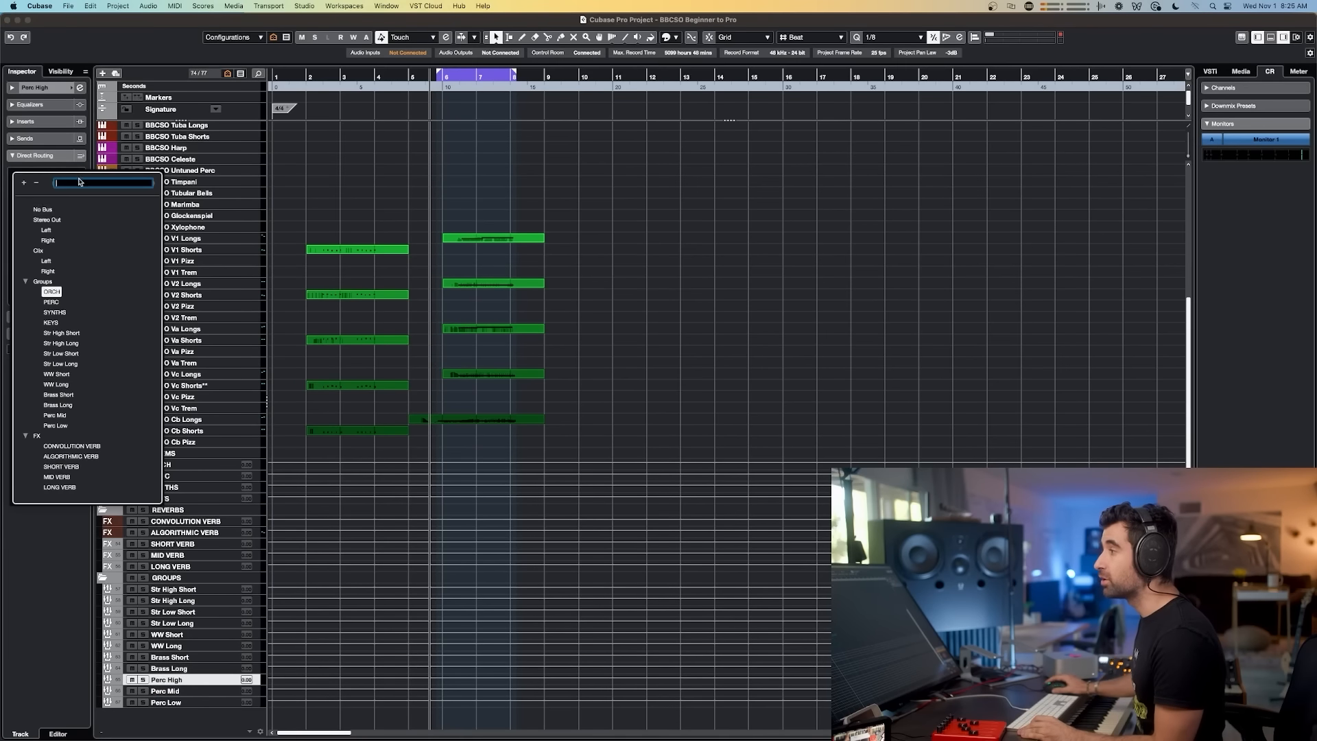
click(48, 290)
click(165, 691)
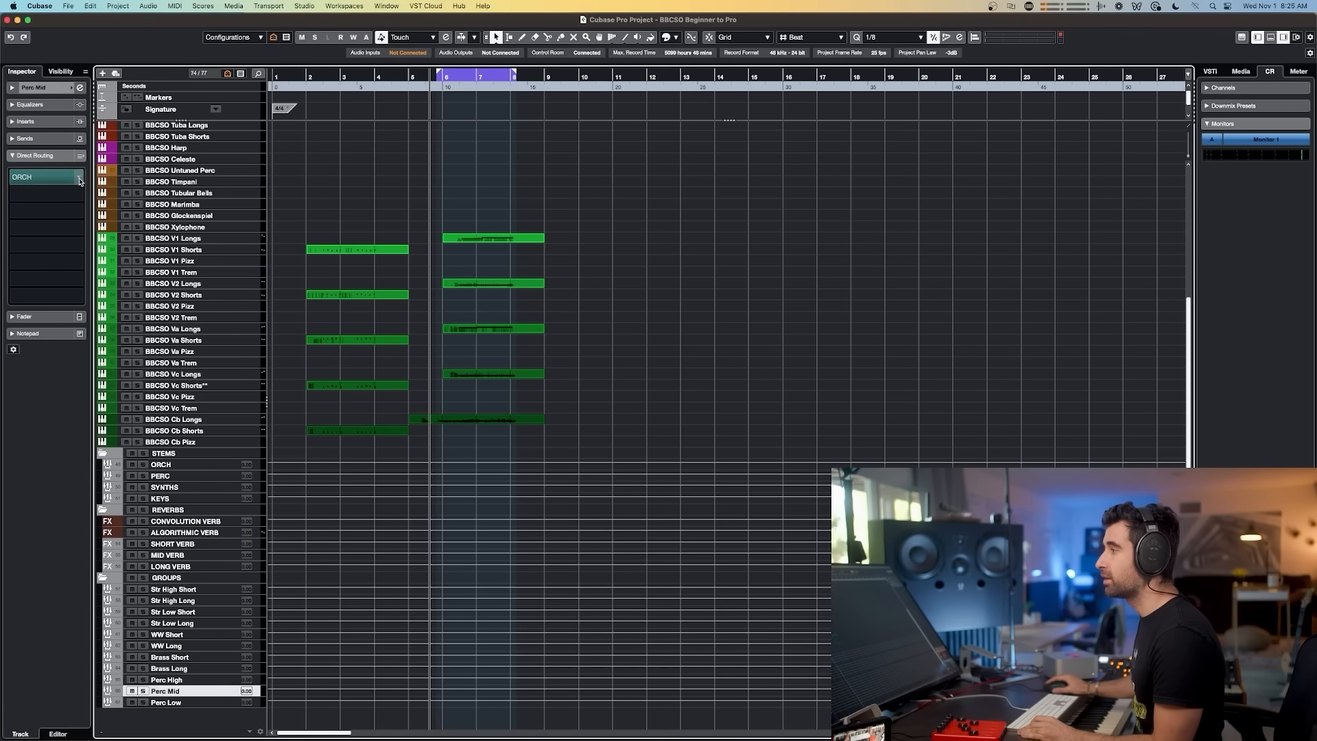
click(47, 177)
click(53, 302)
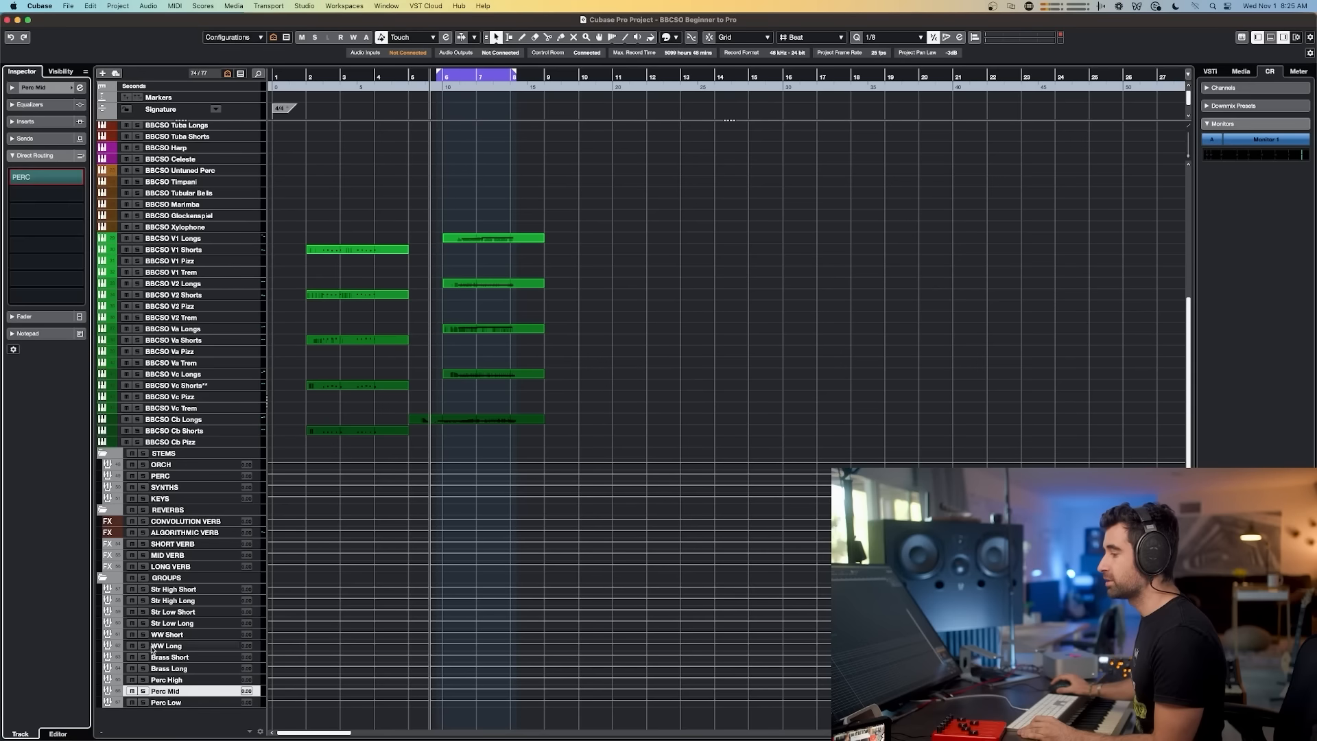
click(167, 703)
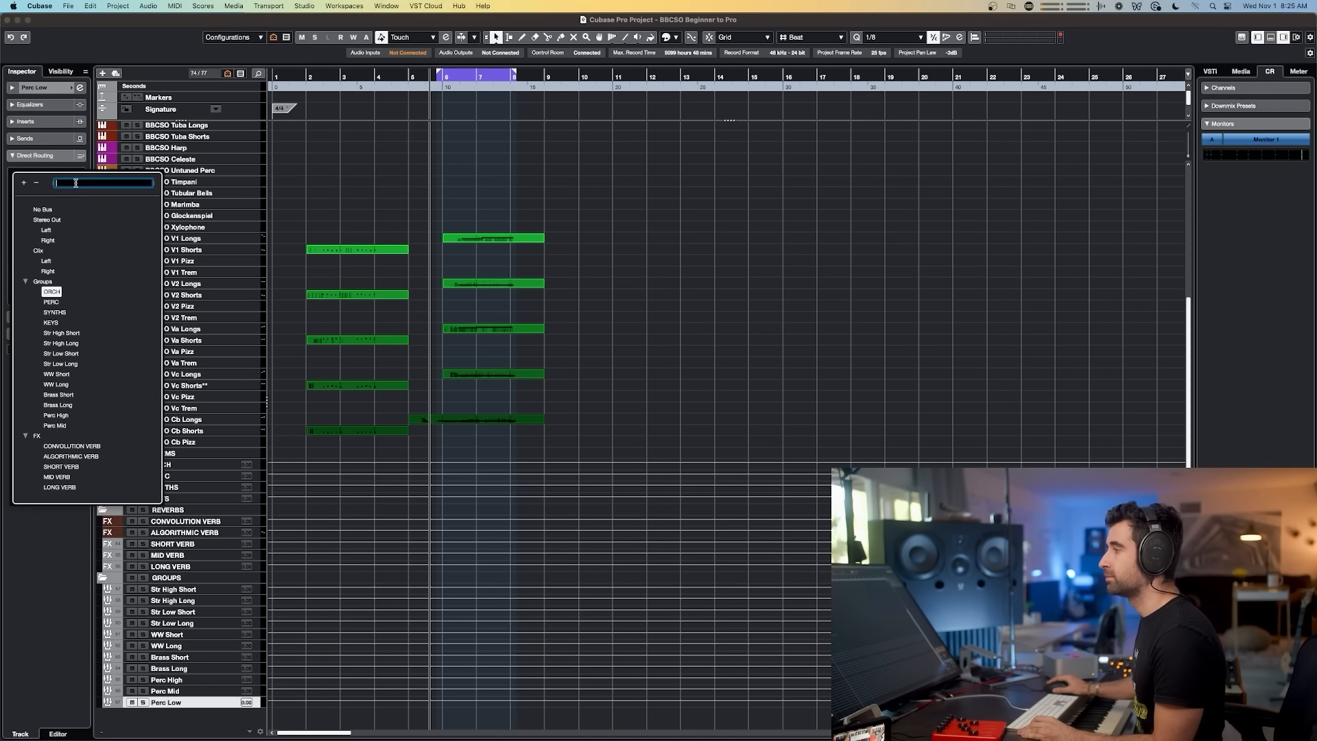
click(52, 302)
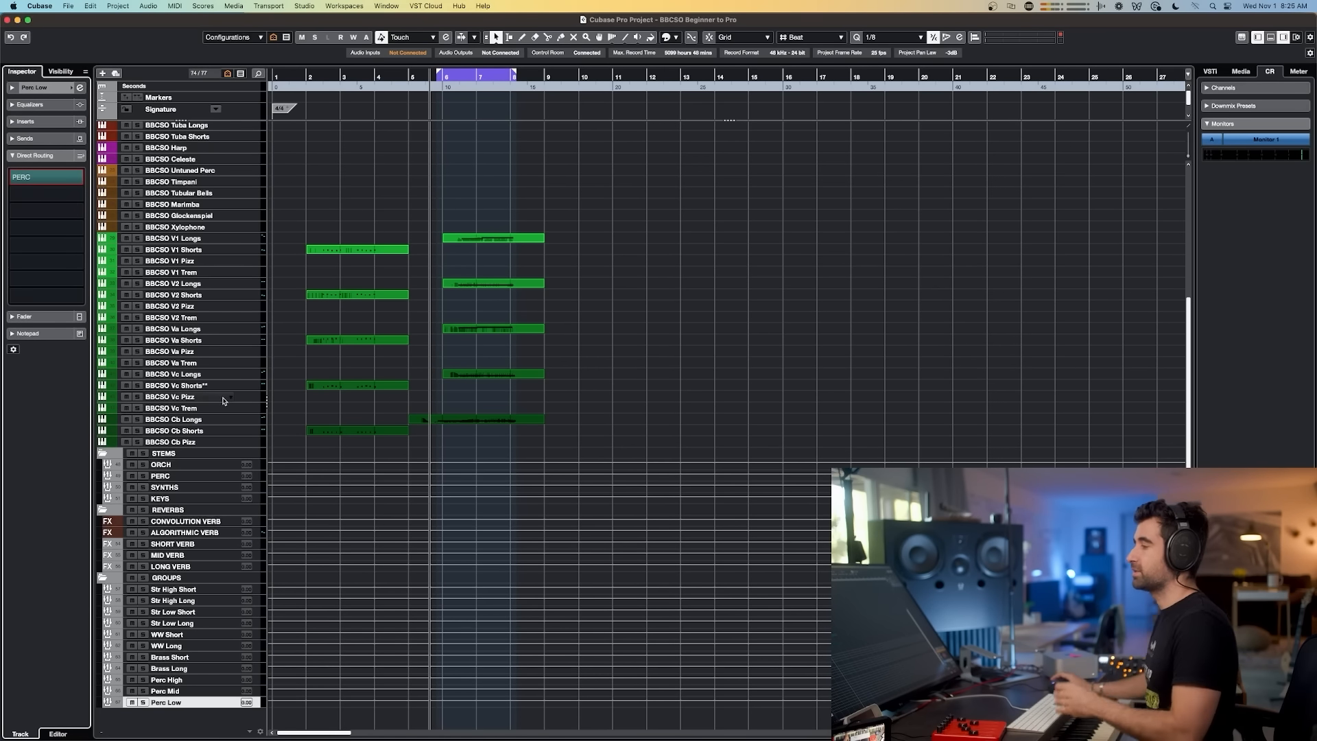
Step: Open the MixConsole and route the V1, V2 and Va Longs channels' outputs to the Str High Long group
scroll(229, 366, up, 5)
scroll(236, 345, down, 5)
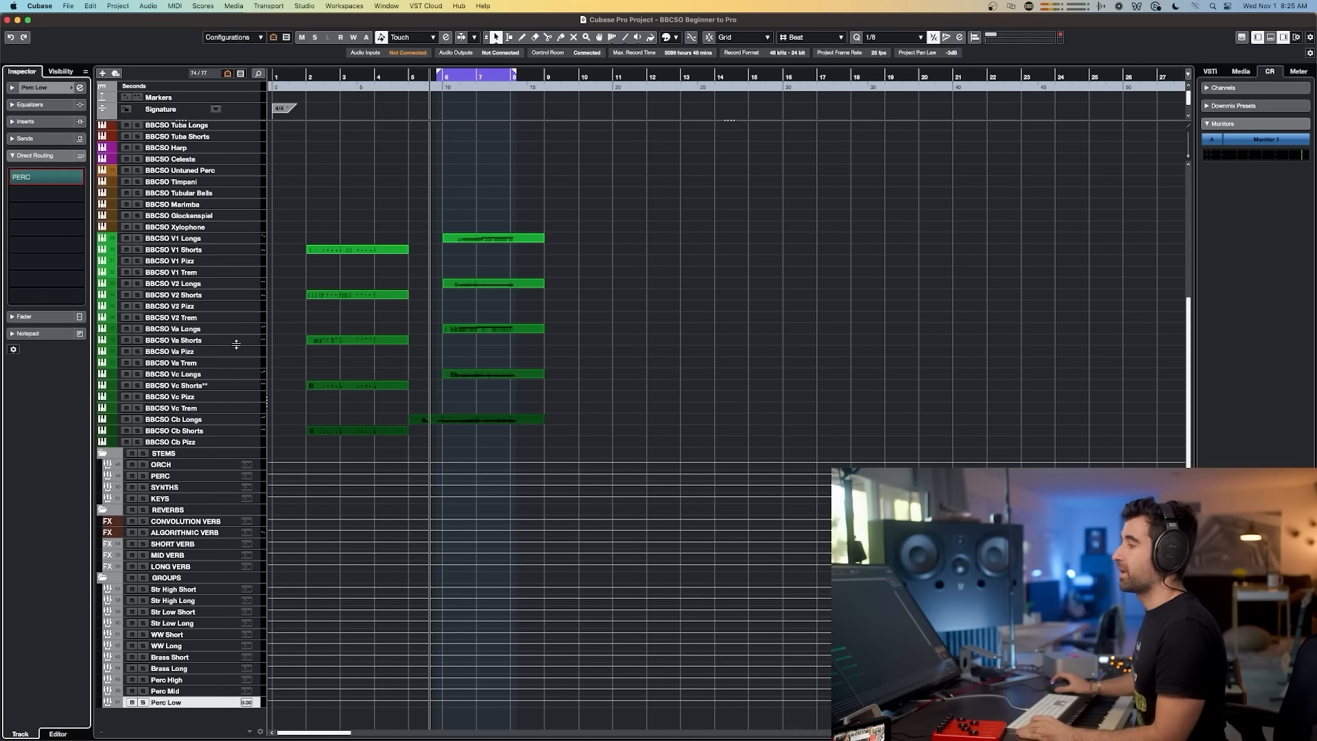
click(205, 237)
key(F3)
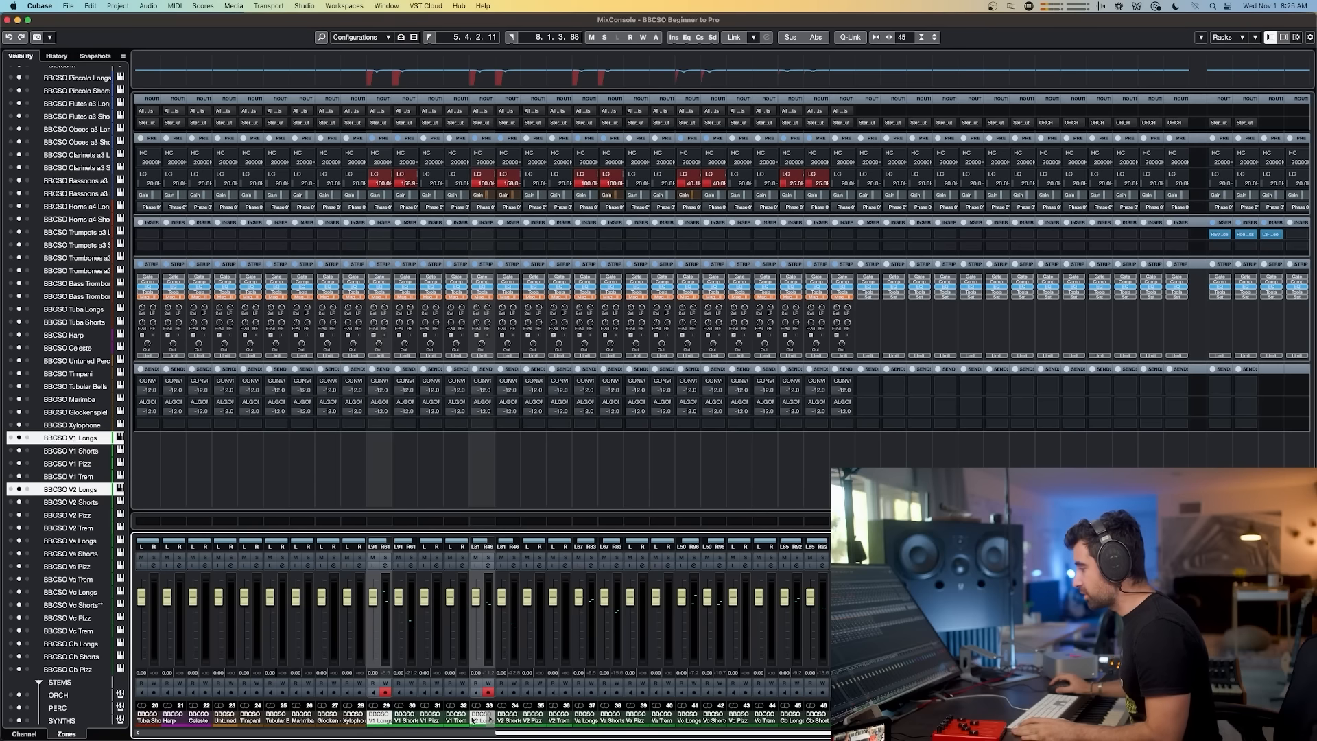
super+click(584, 718)
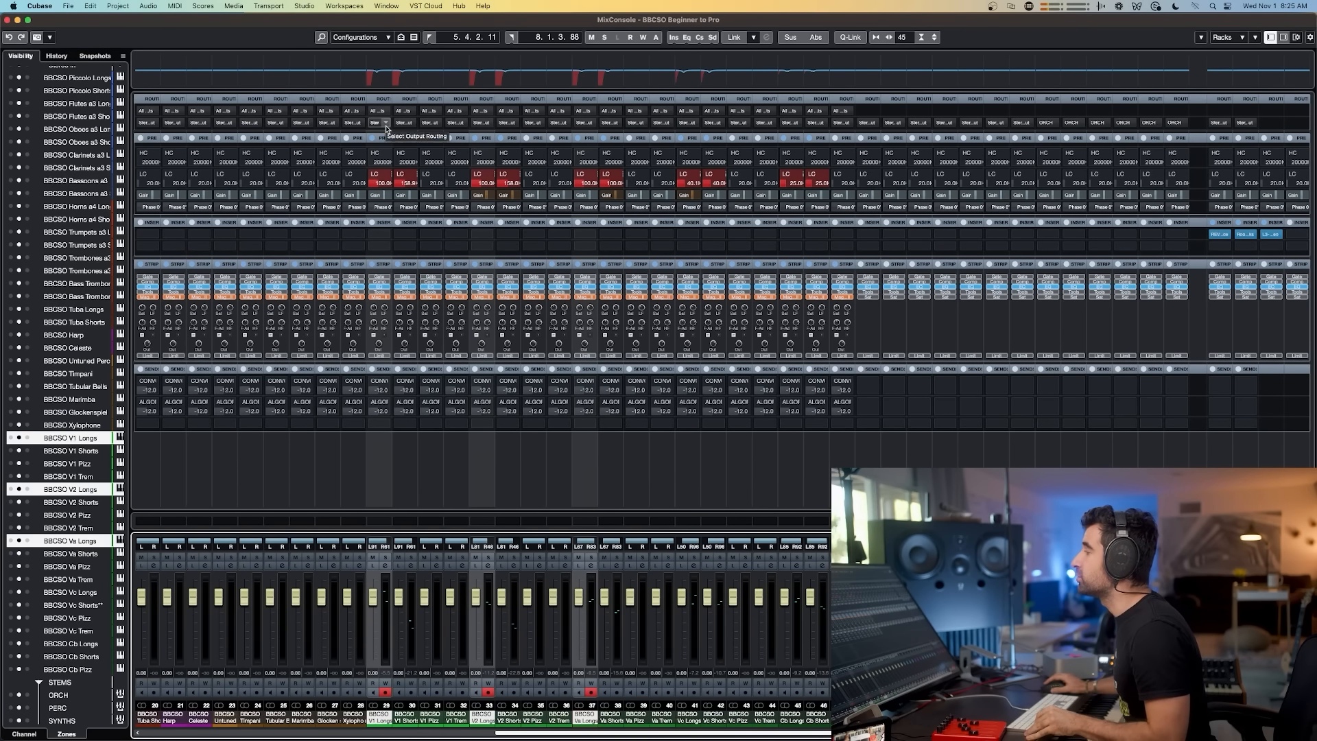
click(385, 123)
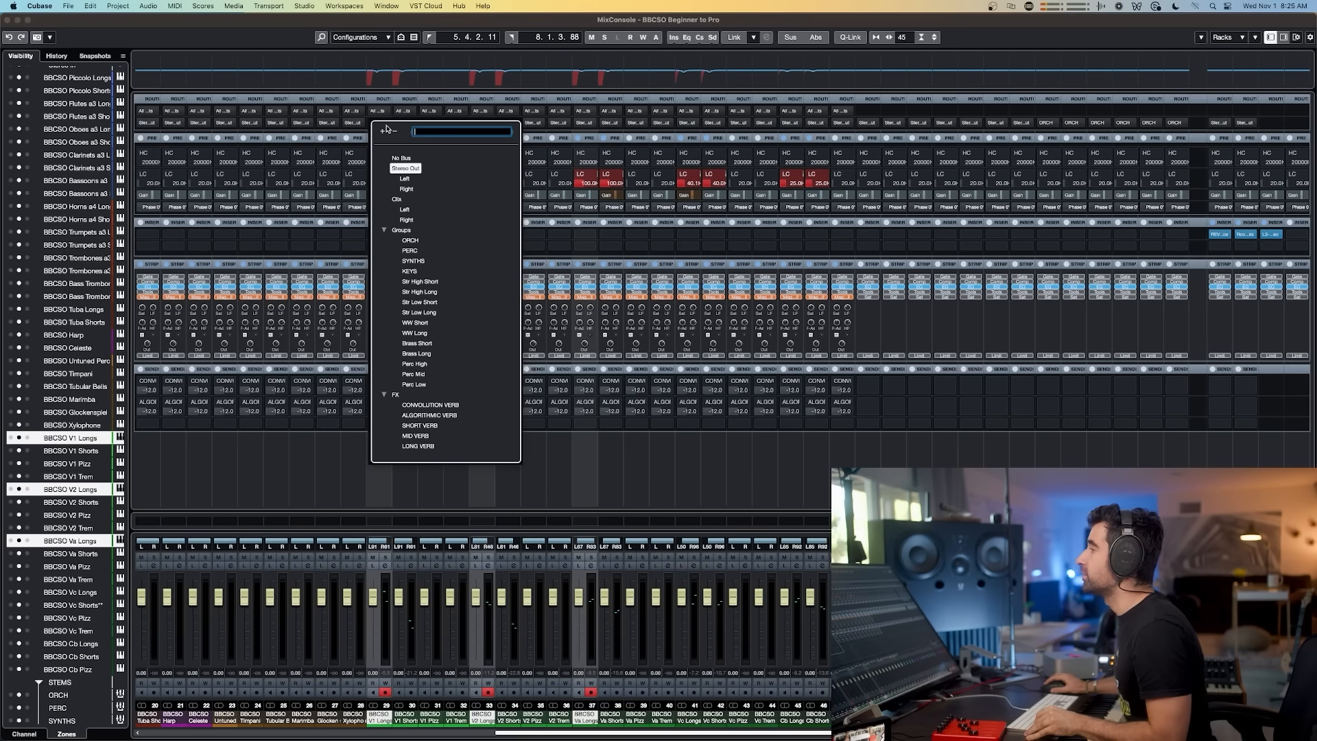
key(alt+shift)
key(alt+shift)
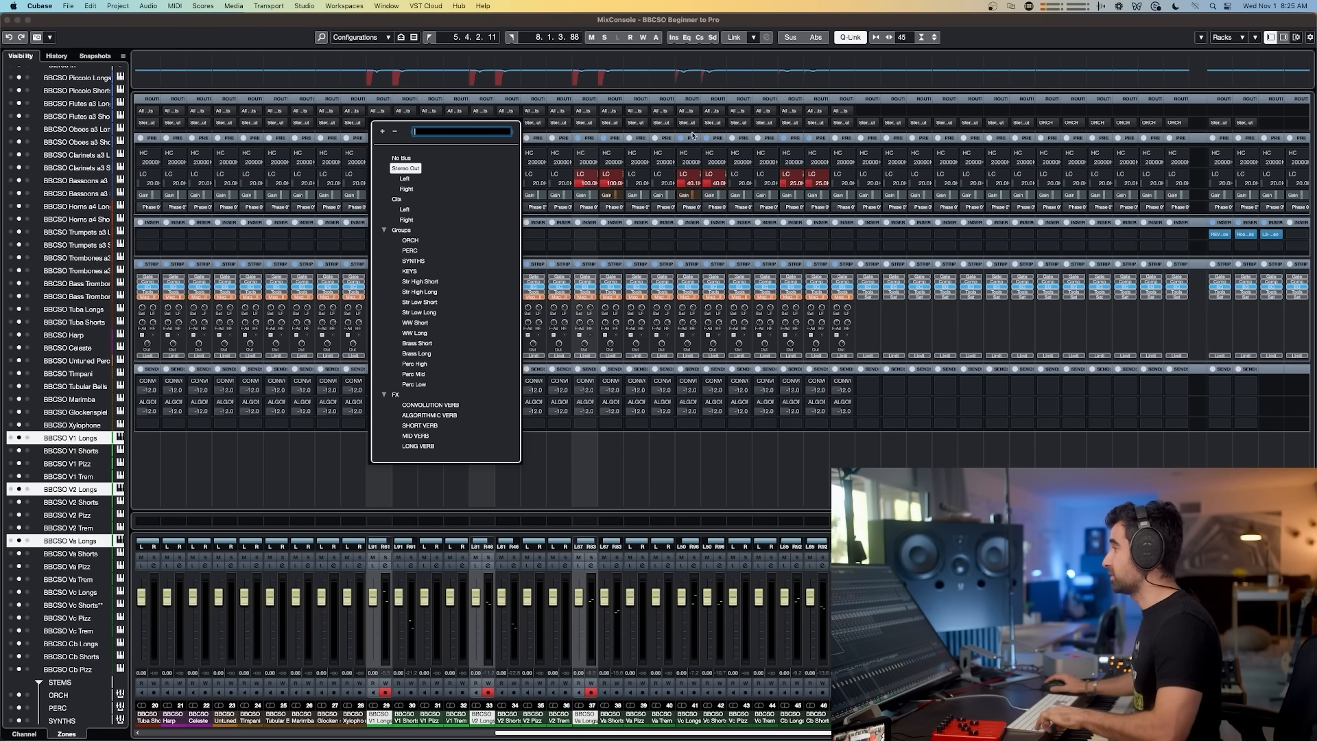
click(430, 291)
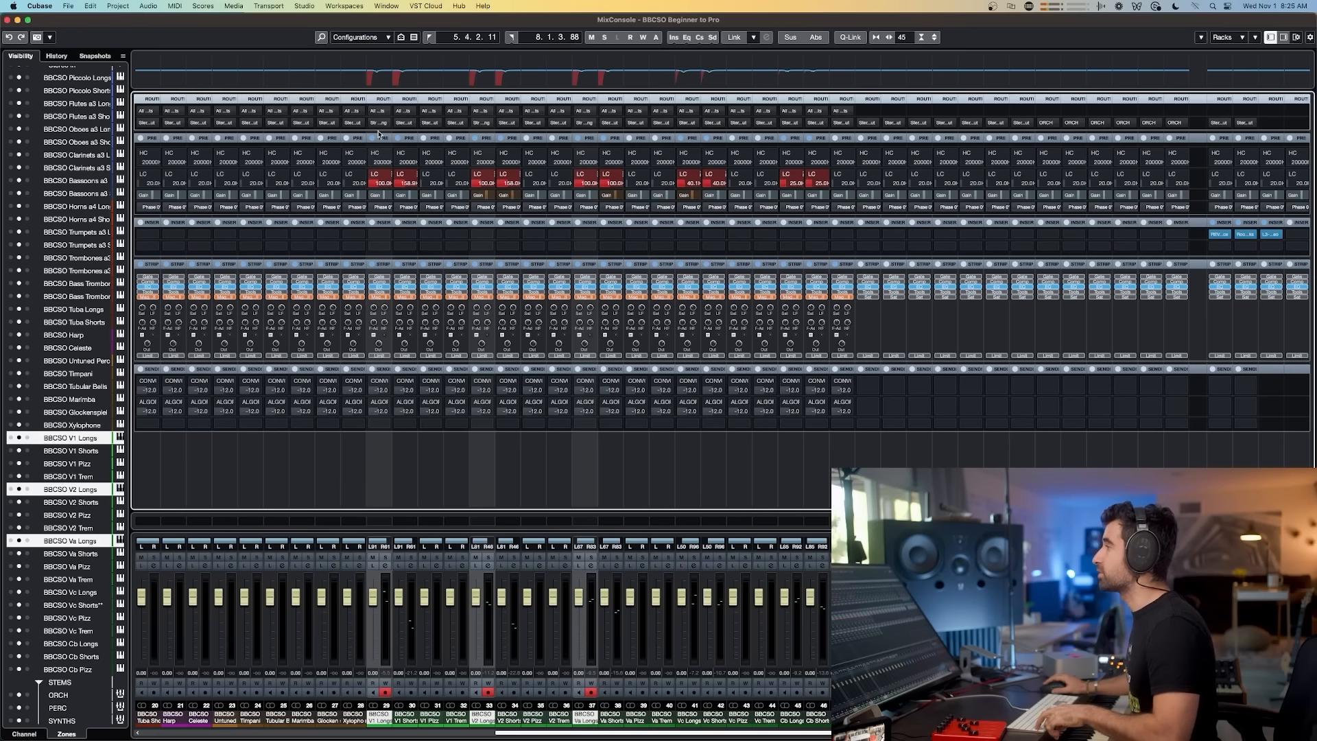
Step: Route the V1 Trem, V2 Trem and Va Trem channel outputs together to the Str High Long group
click(405, 716)
shift+click(426, 716)
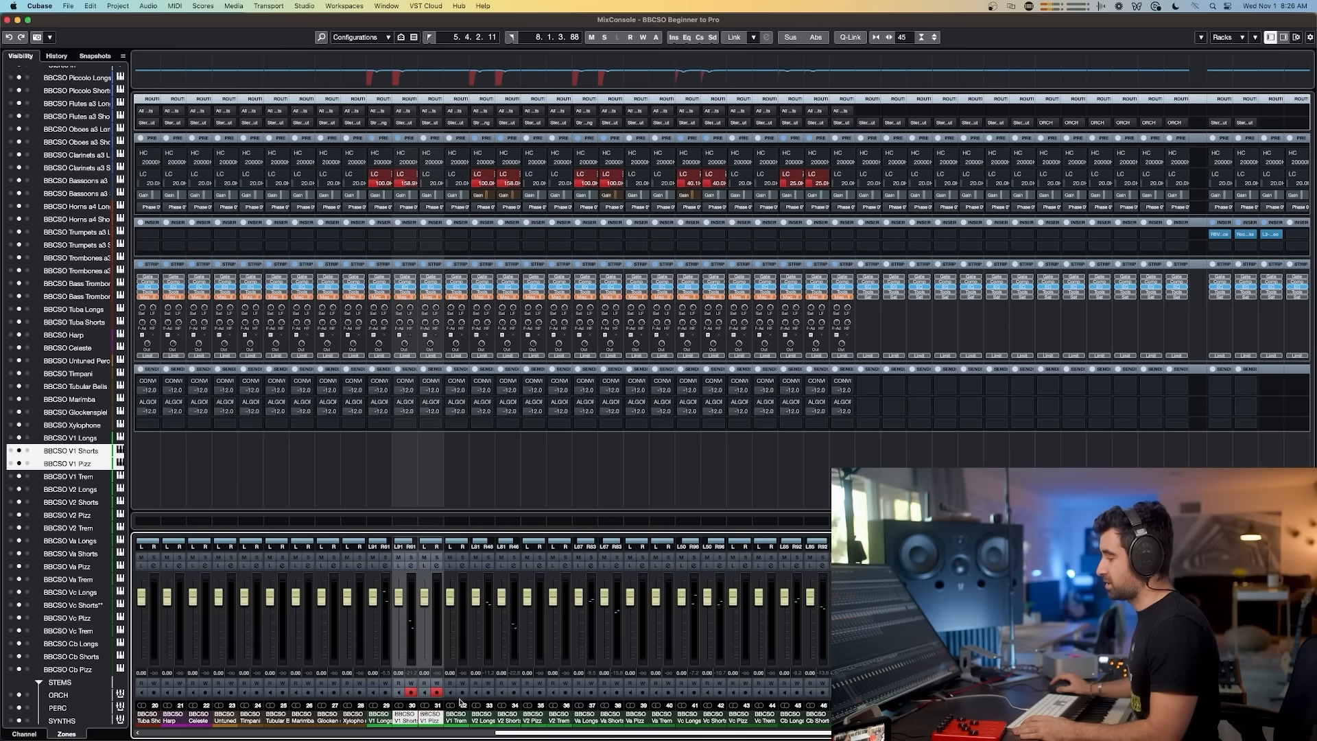
click(456, 717)
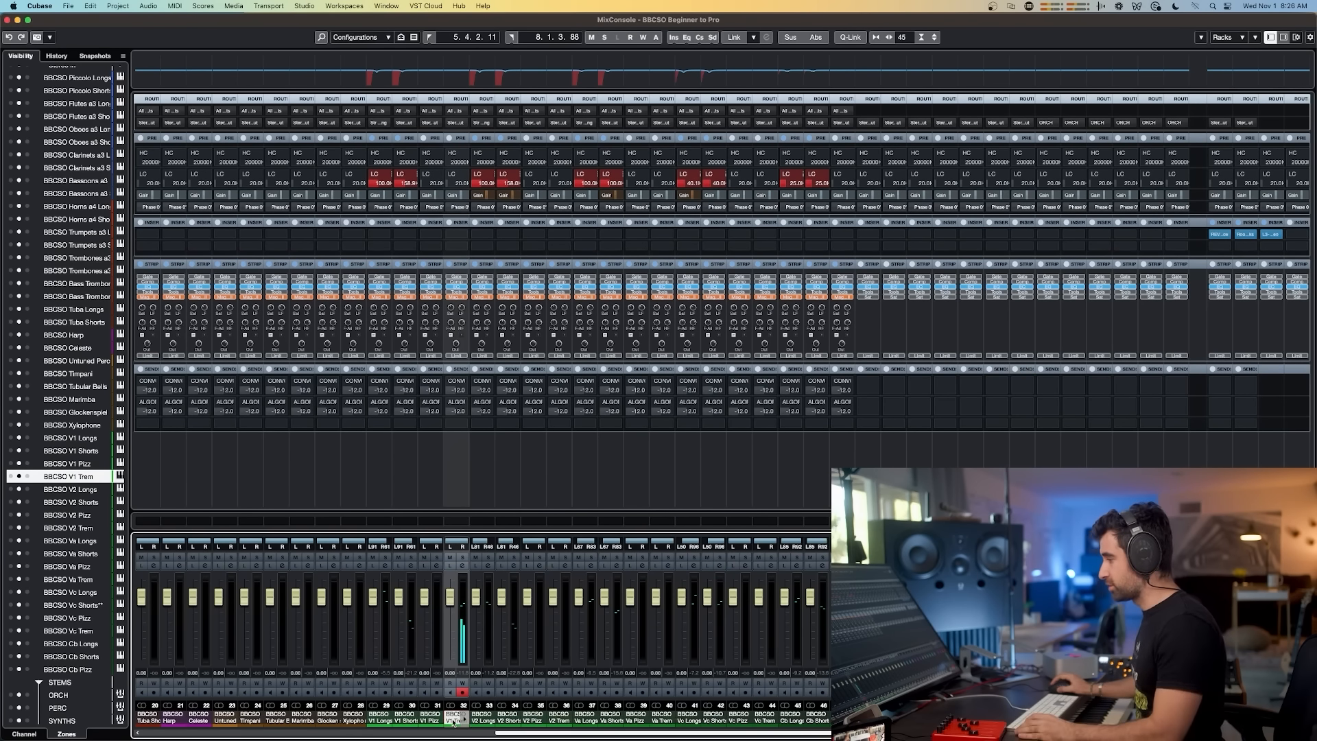
super+click(557, 718)
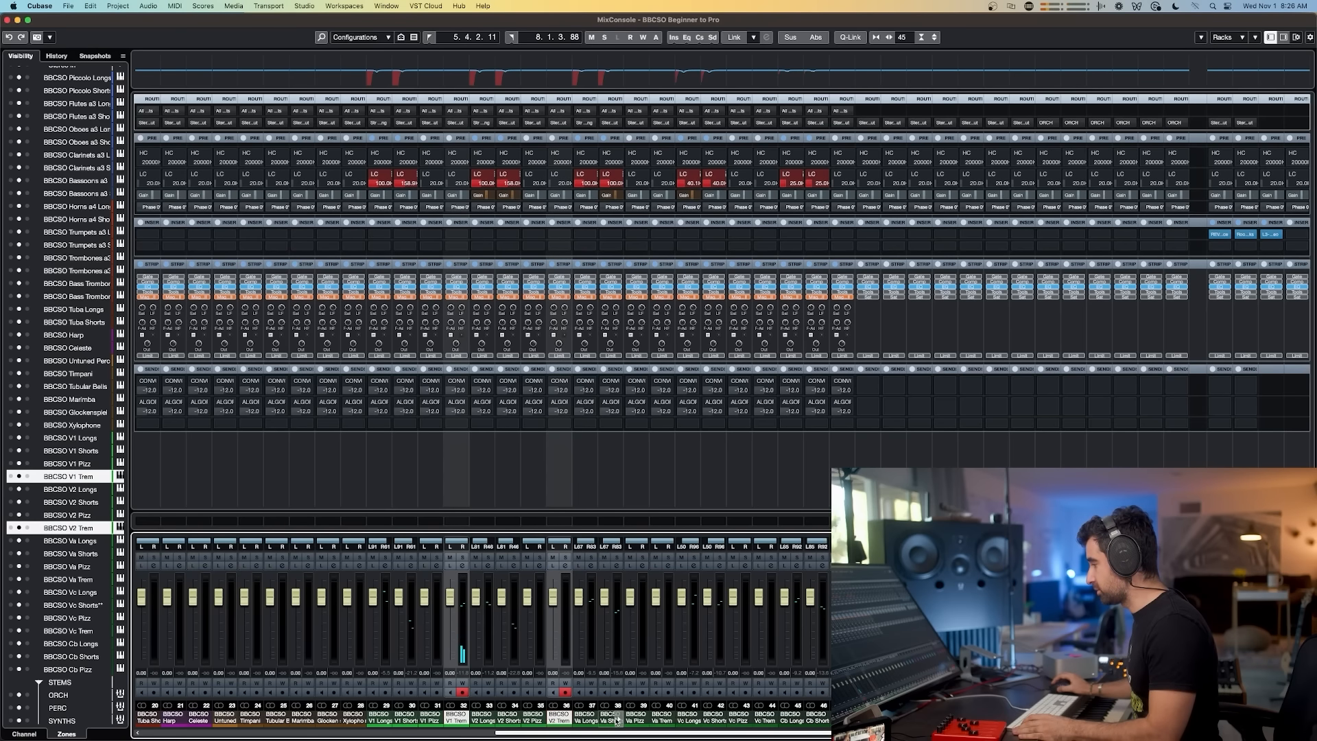
super+click(656, 716)
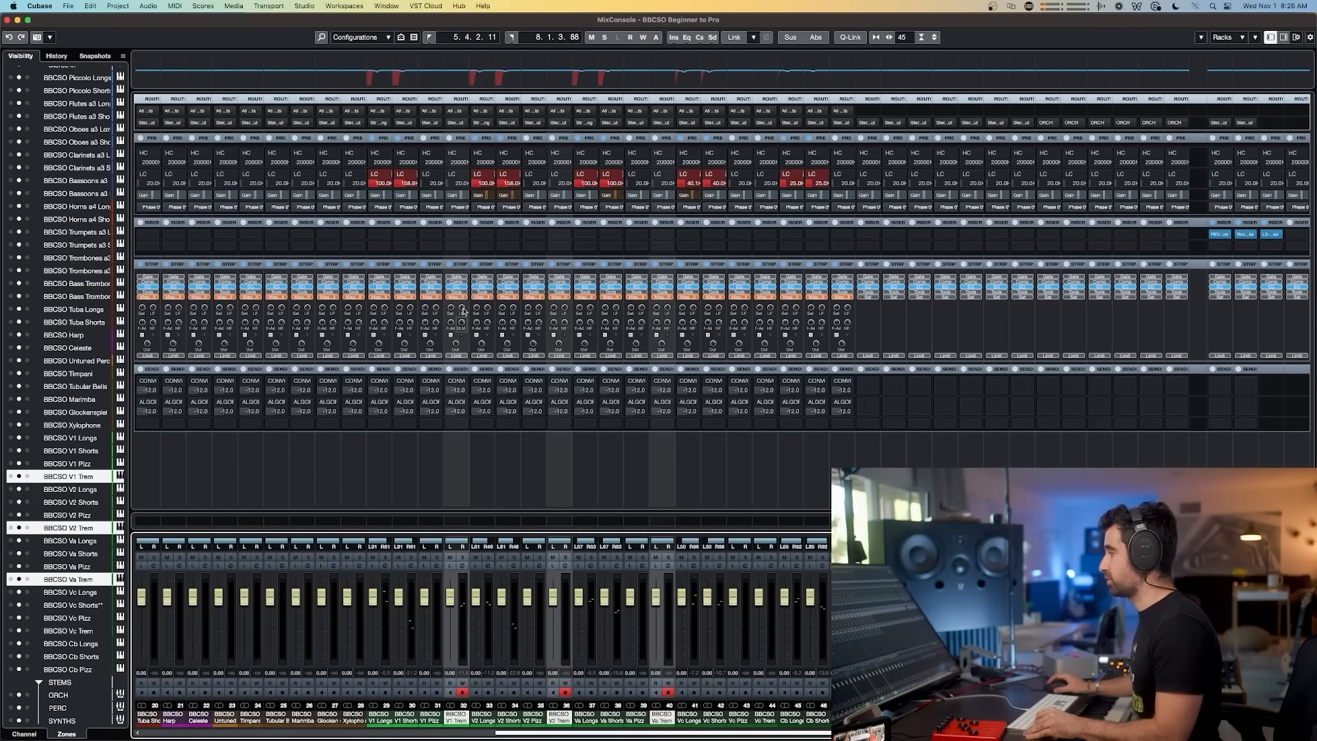
key(alt+shift)
click(465, 125)
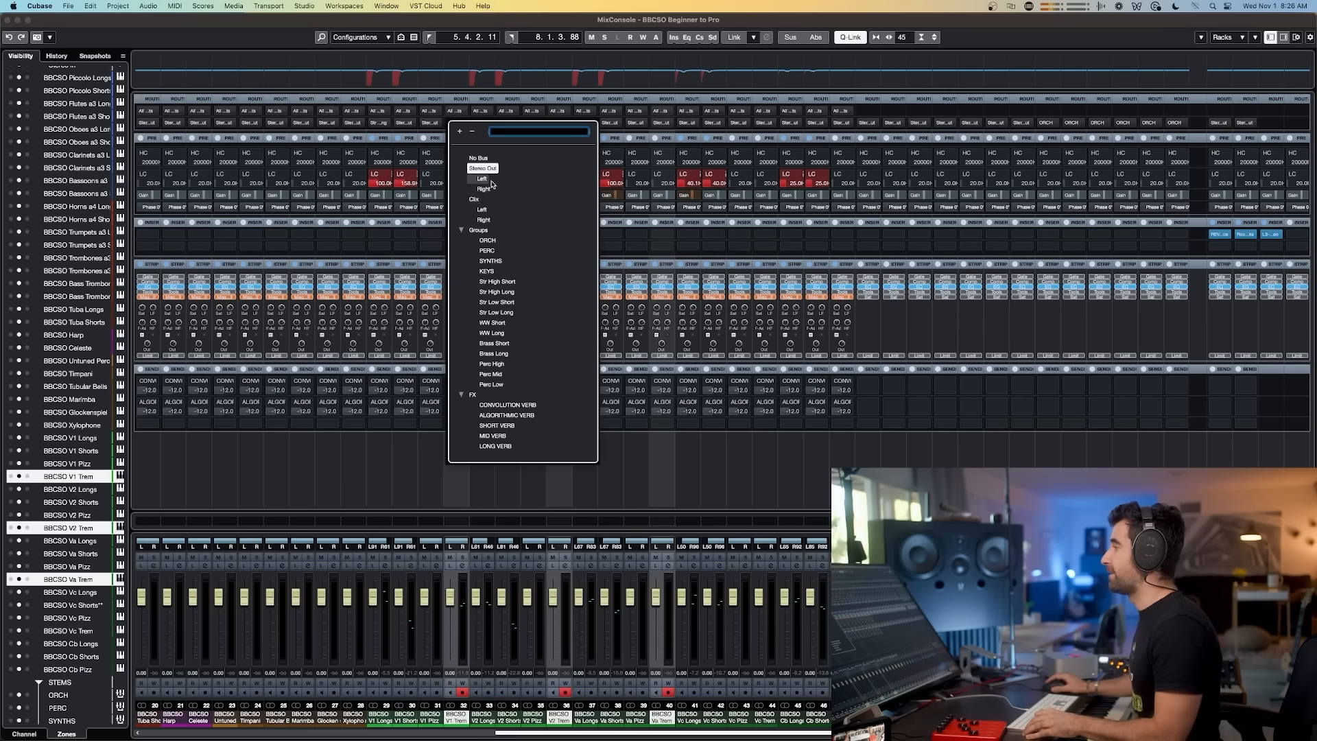
click(509, 292)
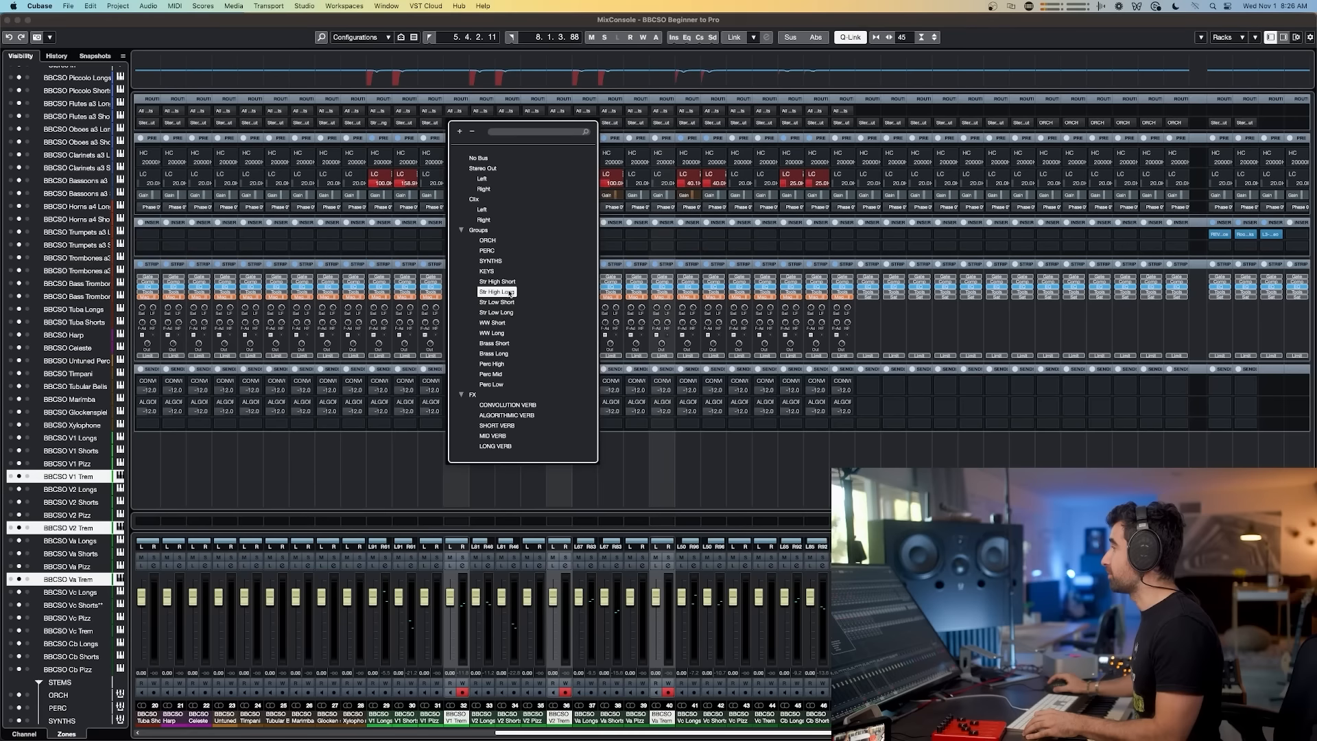
Step: Route the V1, V2 and Va Shorts and Pizz channel outputs together to the Str High Short group
click(400, 720)
shift+click(430, 719)
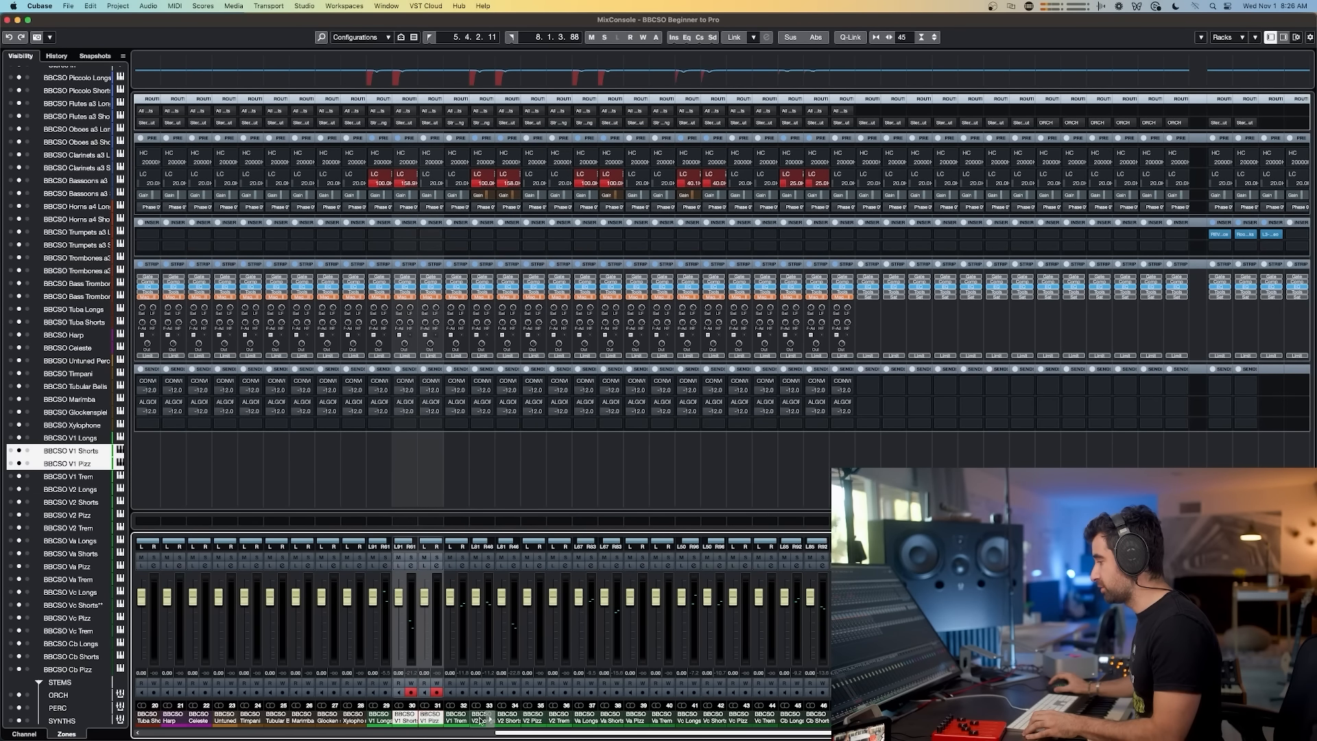
super+click(512, 718)
super+click(538, 718)
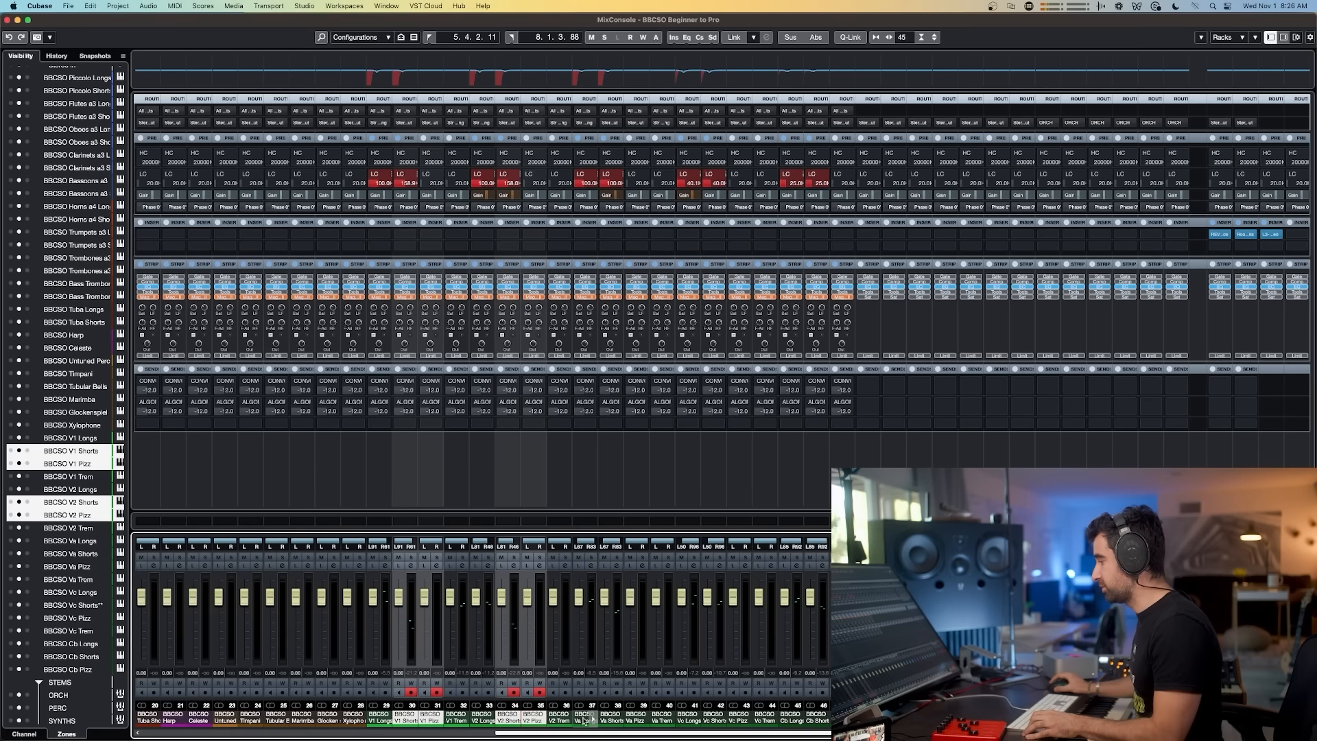
super+click(610, 718)
super+click(636, 719)
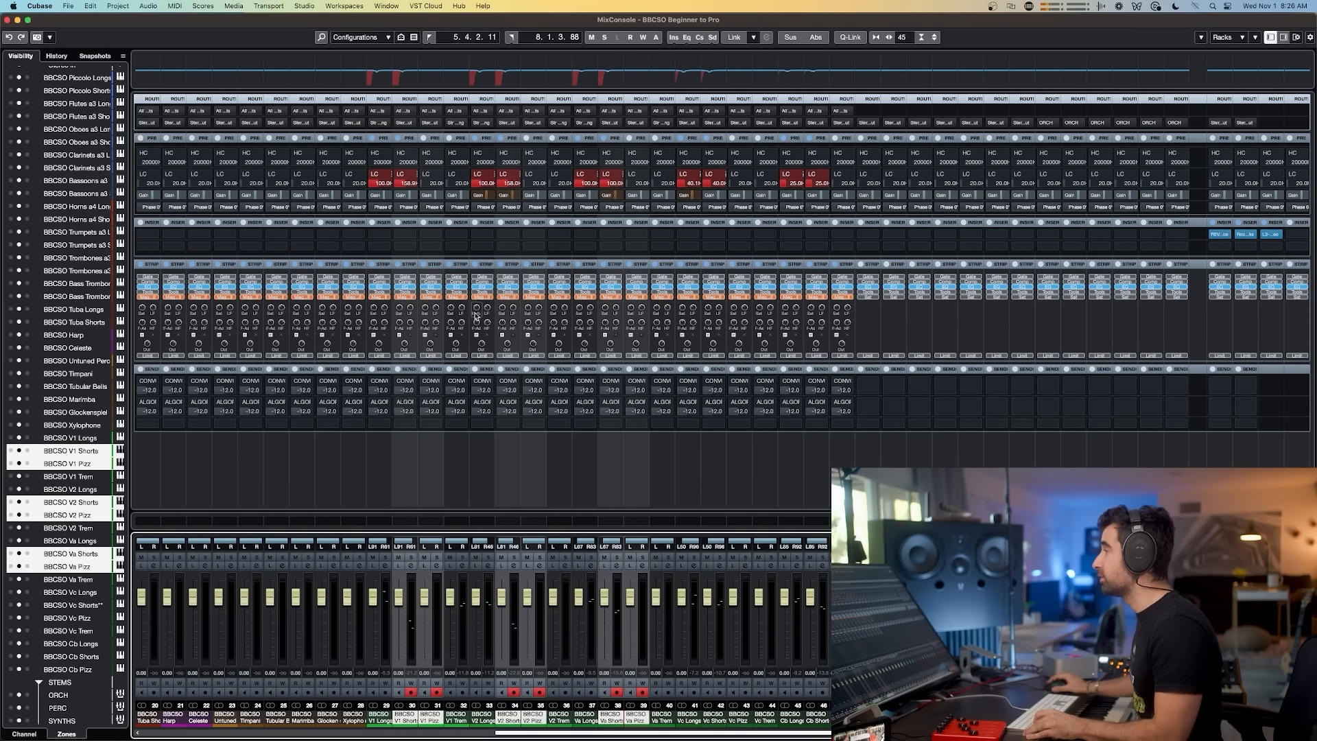
key(alt+shift)
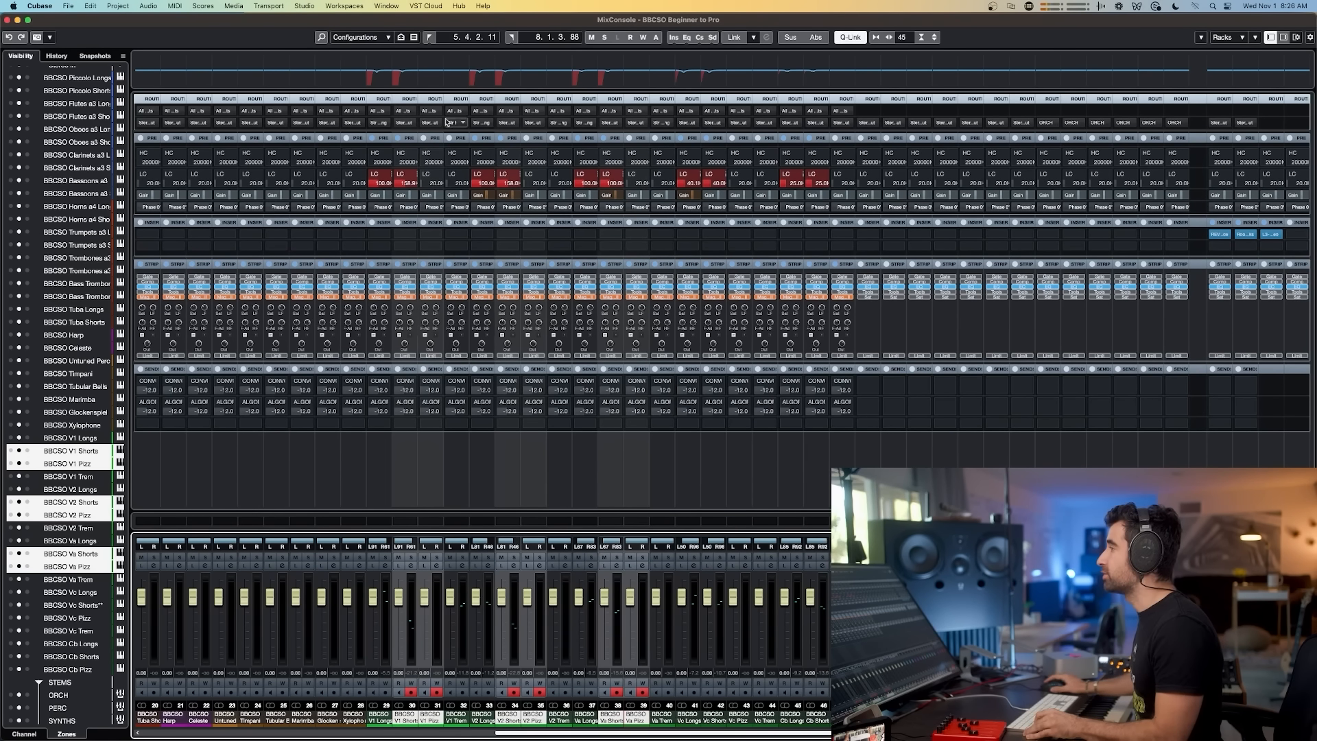
click(438, 124)
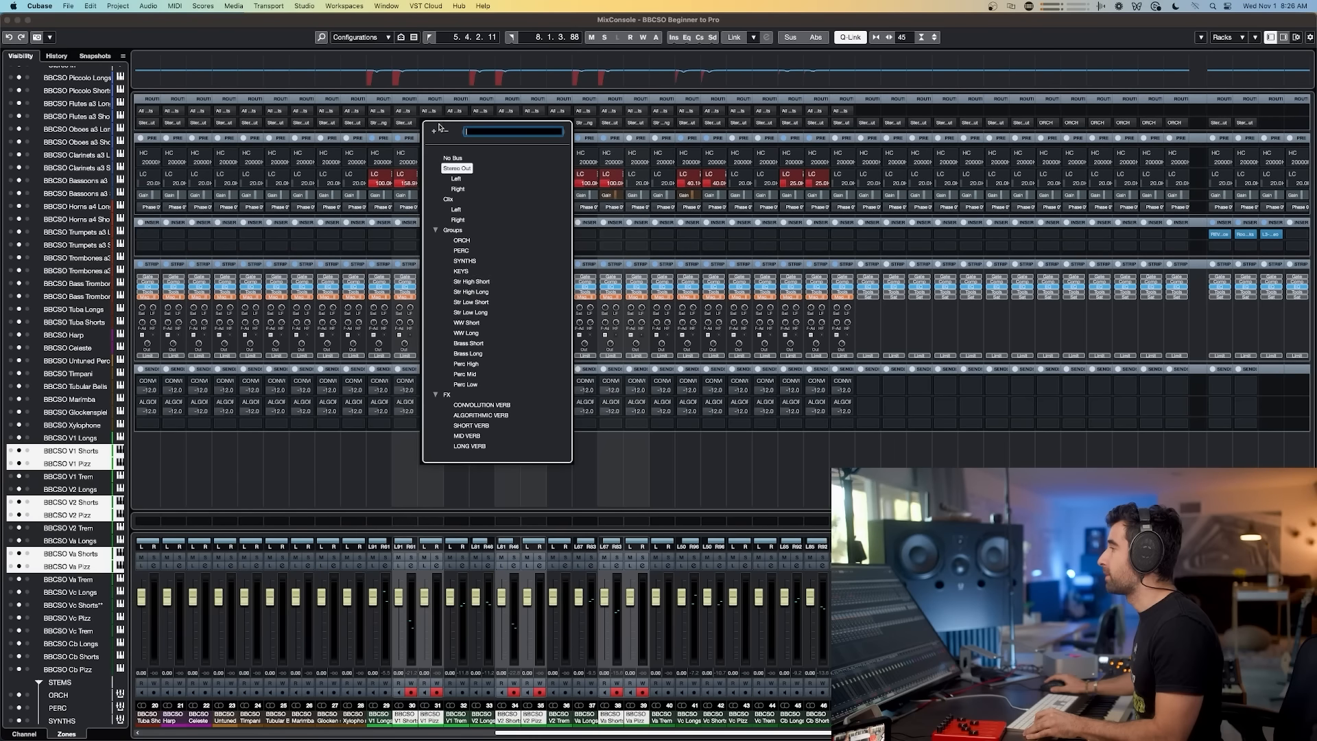
alt+shift+click(476, 291)
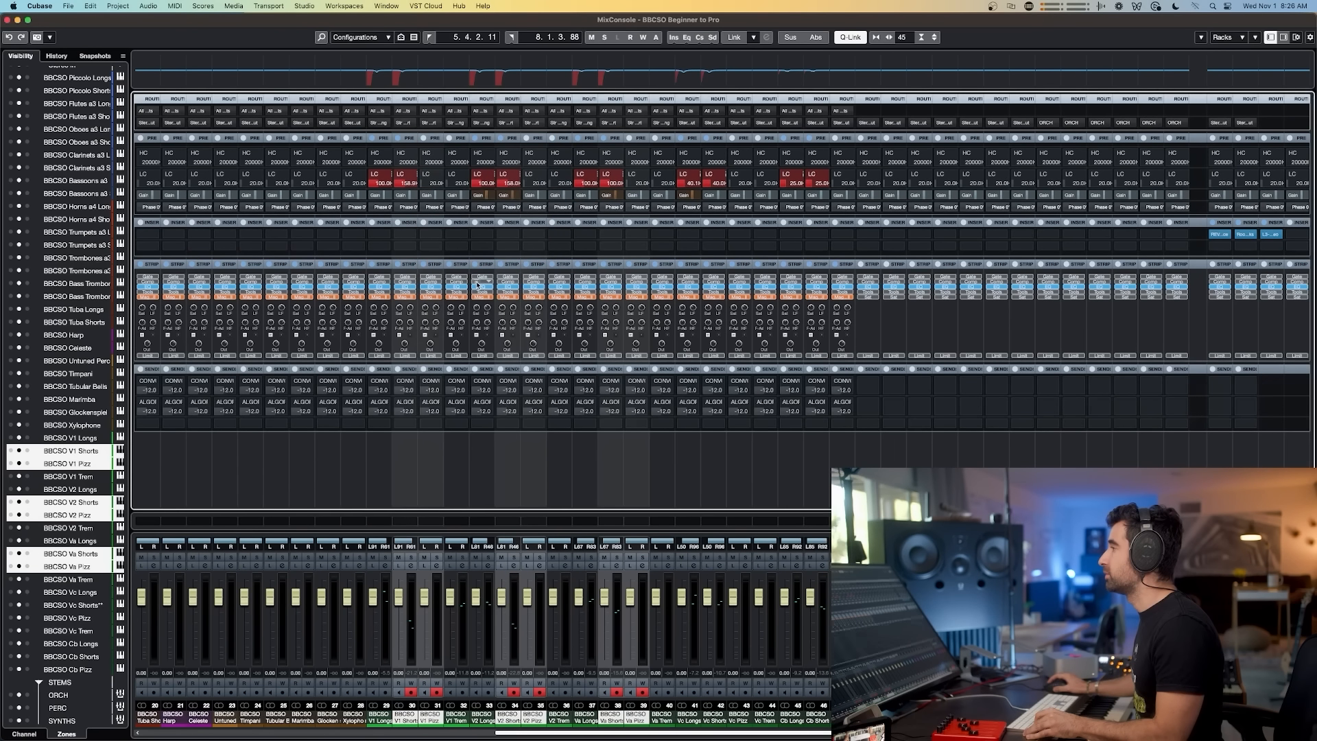
click(372, 128)
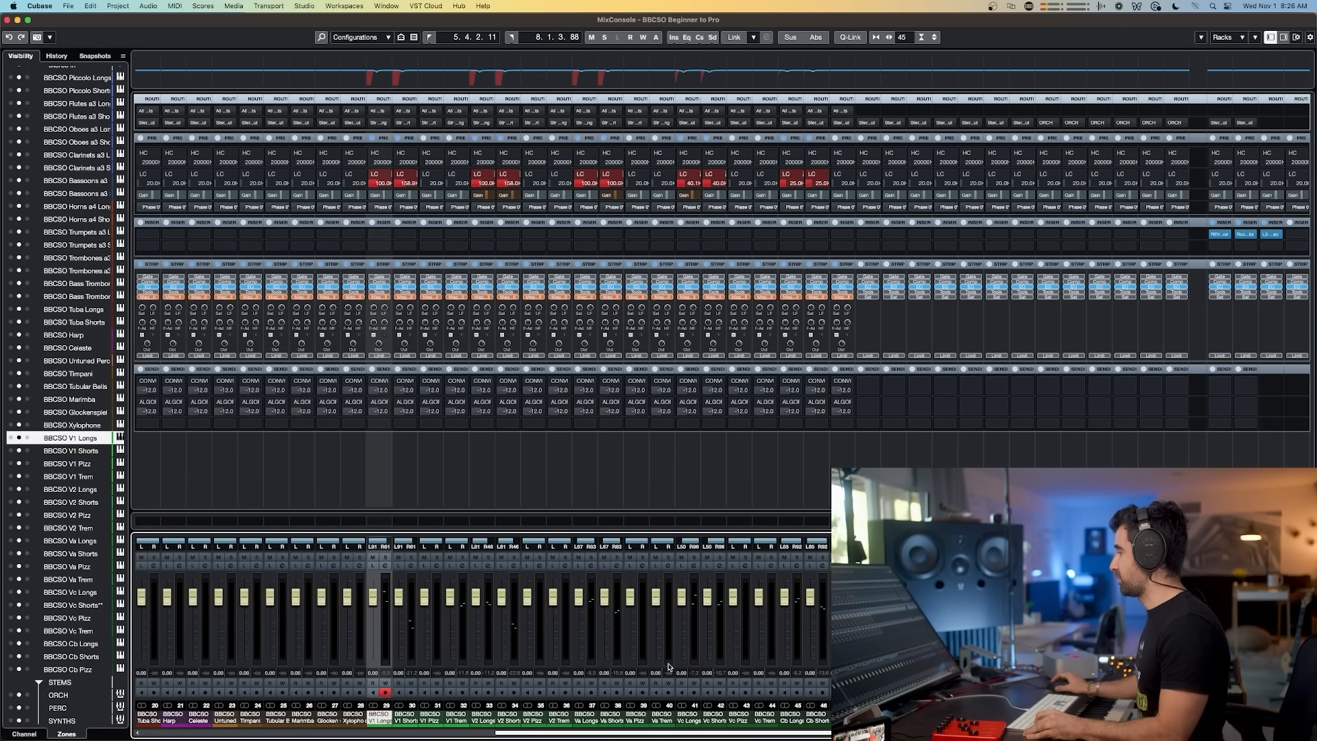
Step: Route the Vc Longs, Vc Trem and Cb Longs channel outputs to the Str Low Long group
click(683, 718)
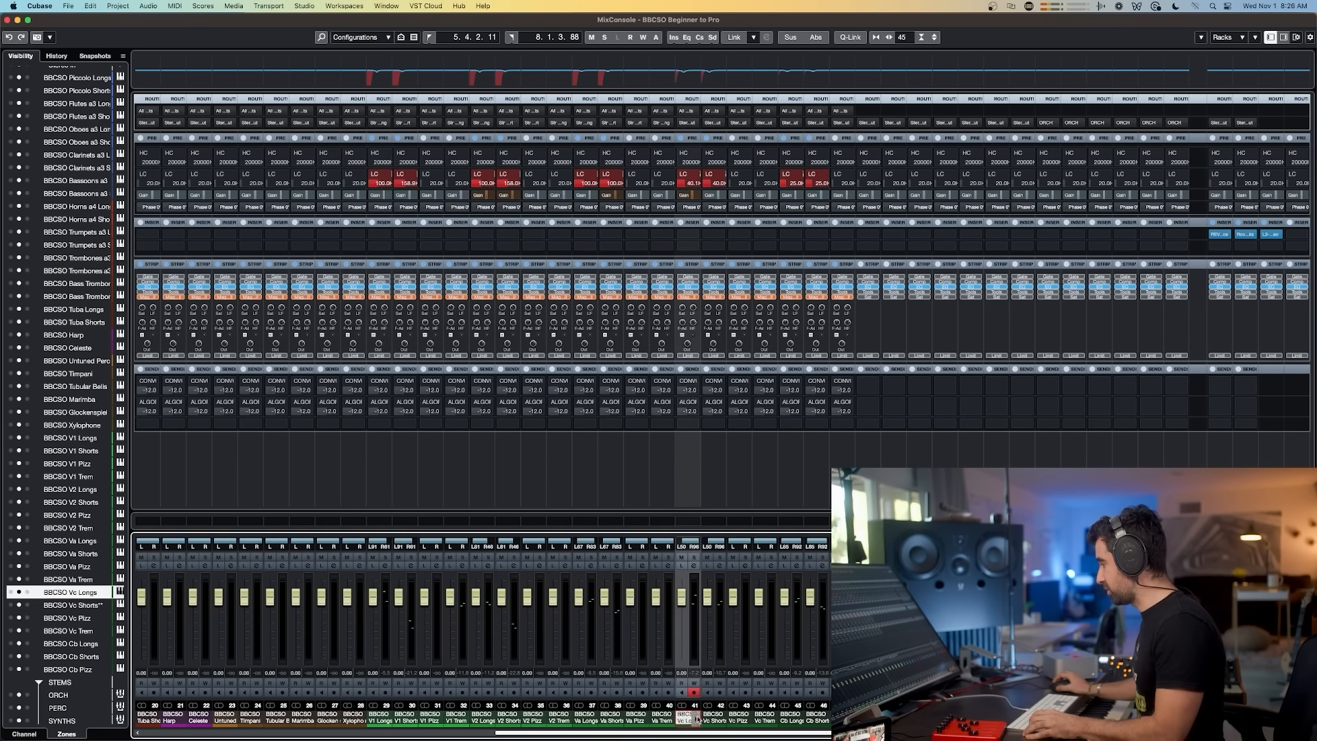
super+click(764, 717)
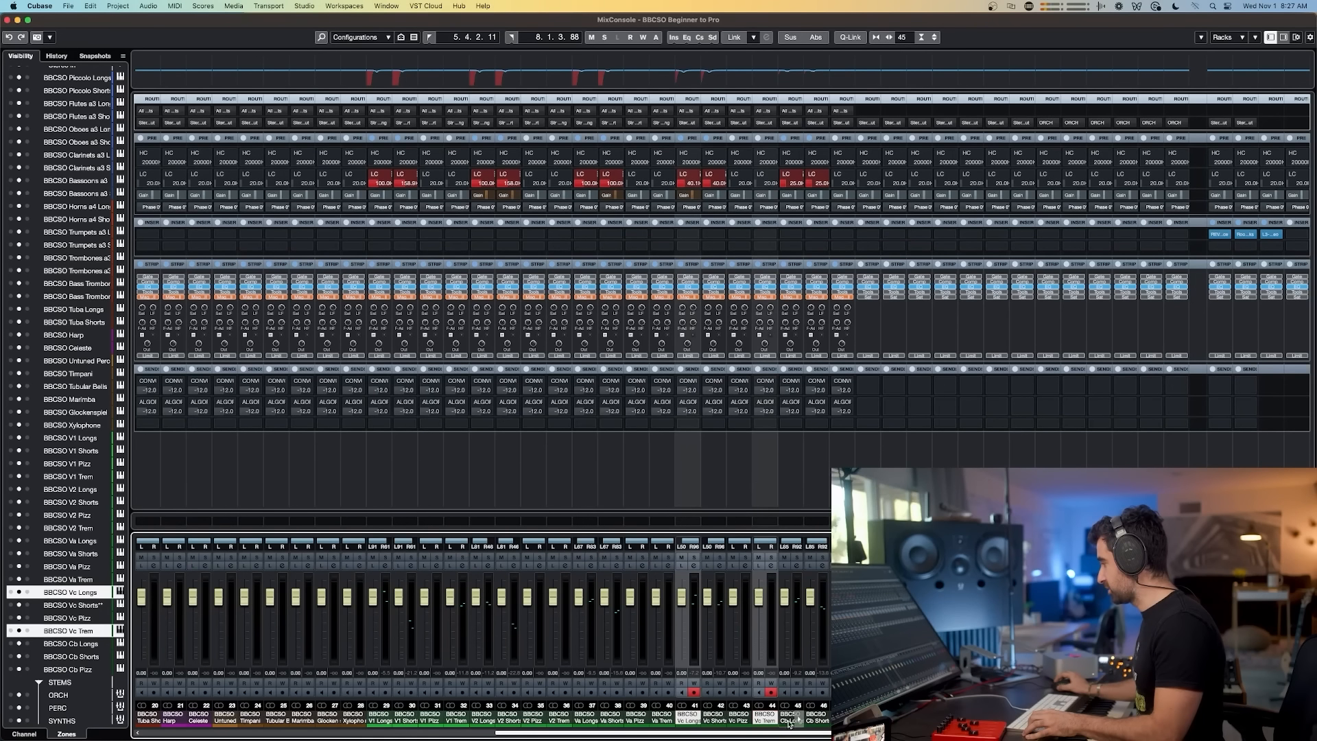
super+click(790, 720)
drag(819, 736, 906, 736)
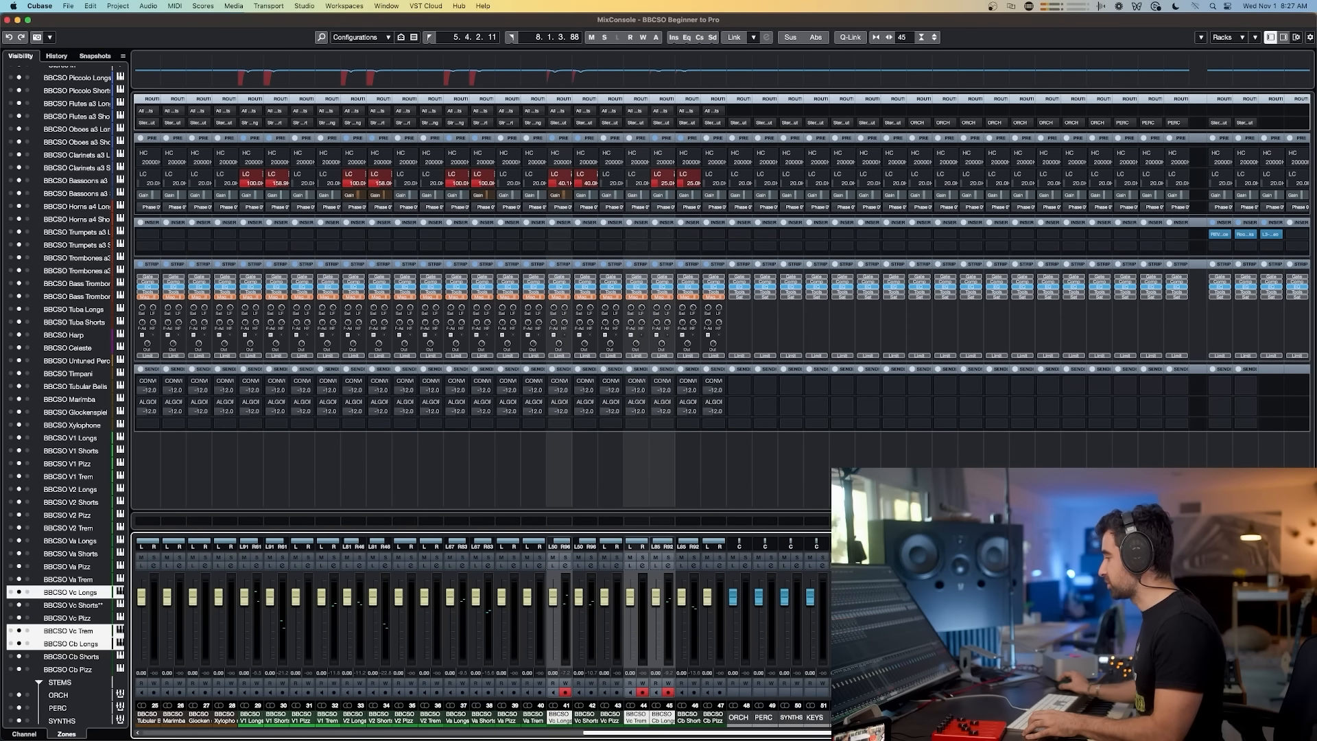
alt+shift+click(566, 121)
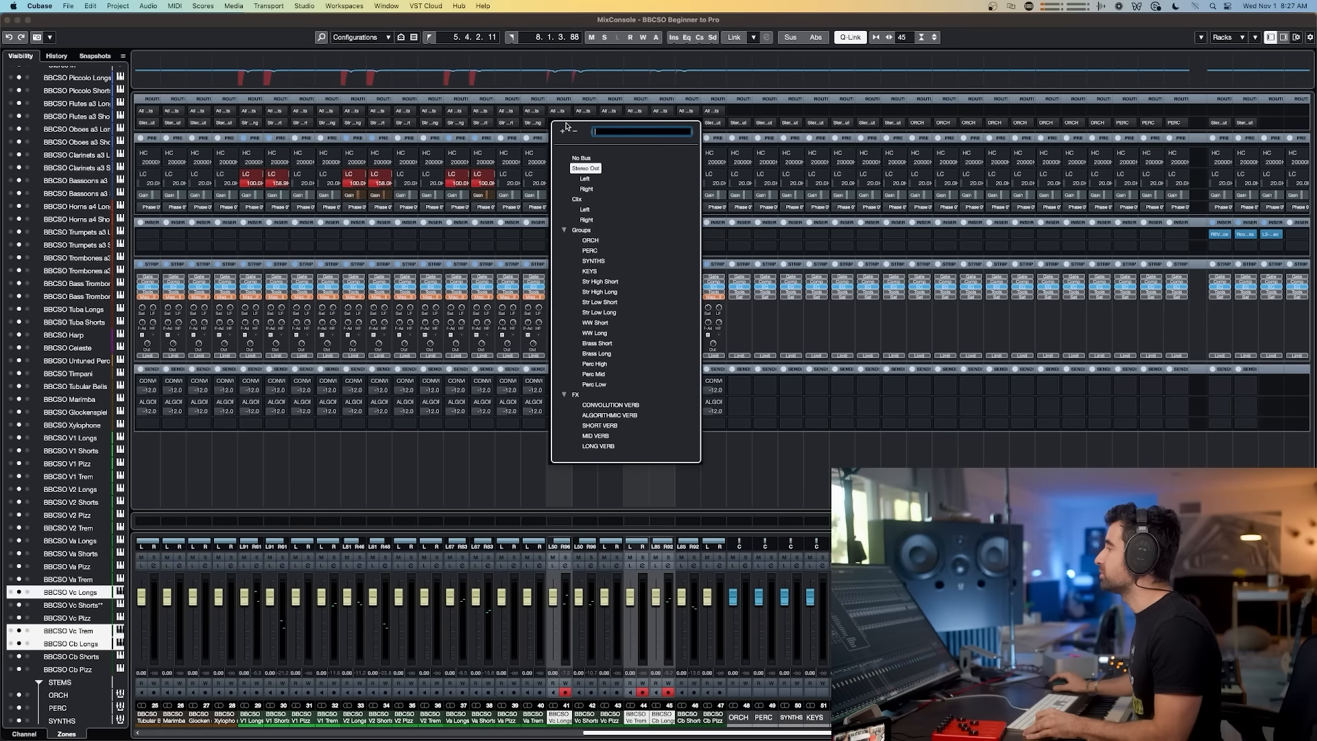
click(611, 313)
Step: Route the Vc Shorts, Vc Pizz, Cb Shorts and Cb Pizz channel outputs to the Str Low Short group
click(586, 718)
shift+click(611, 717)
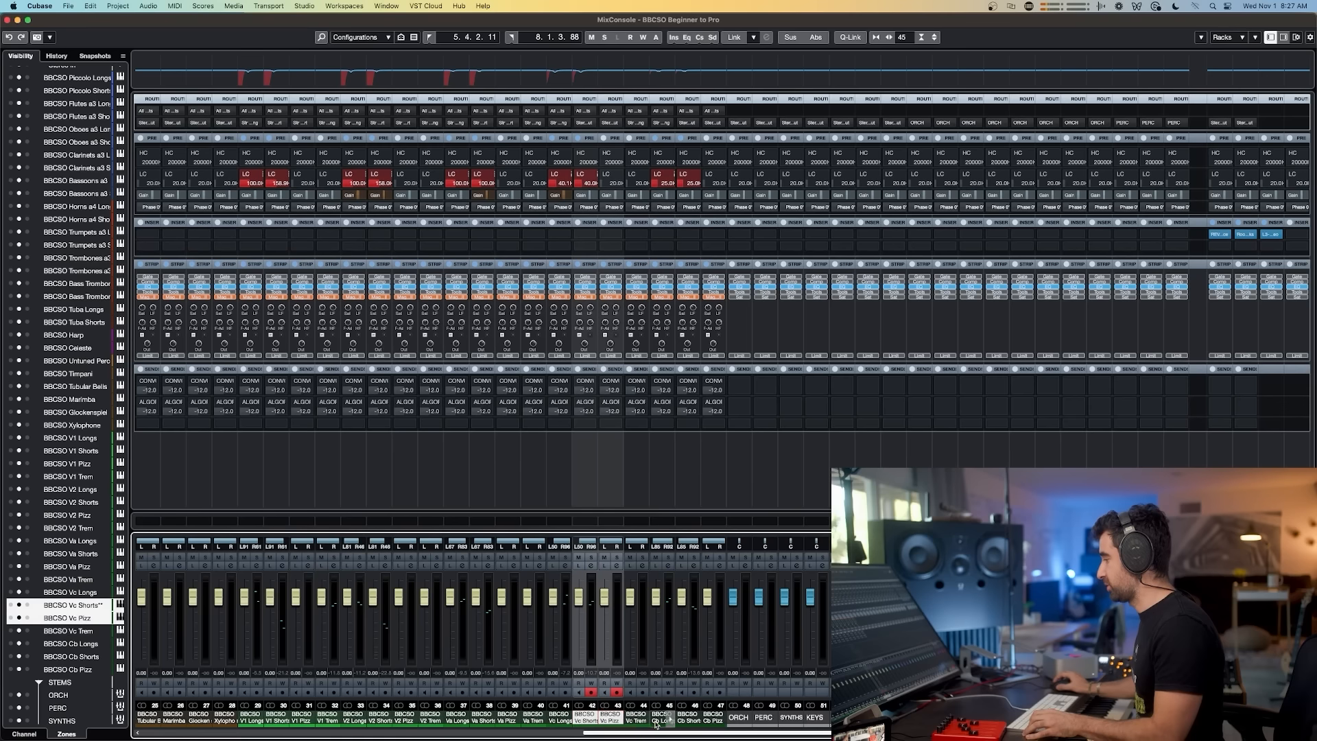
super+click(681, 717)
super+click(714, 717)
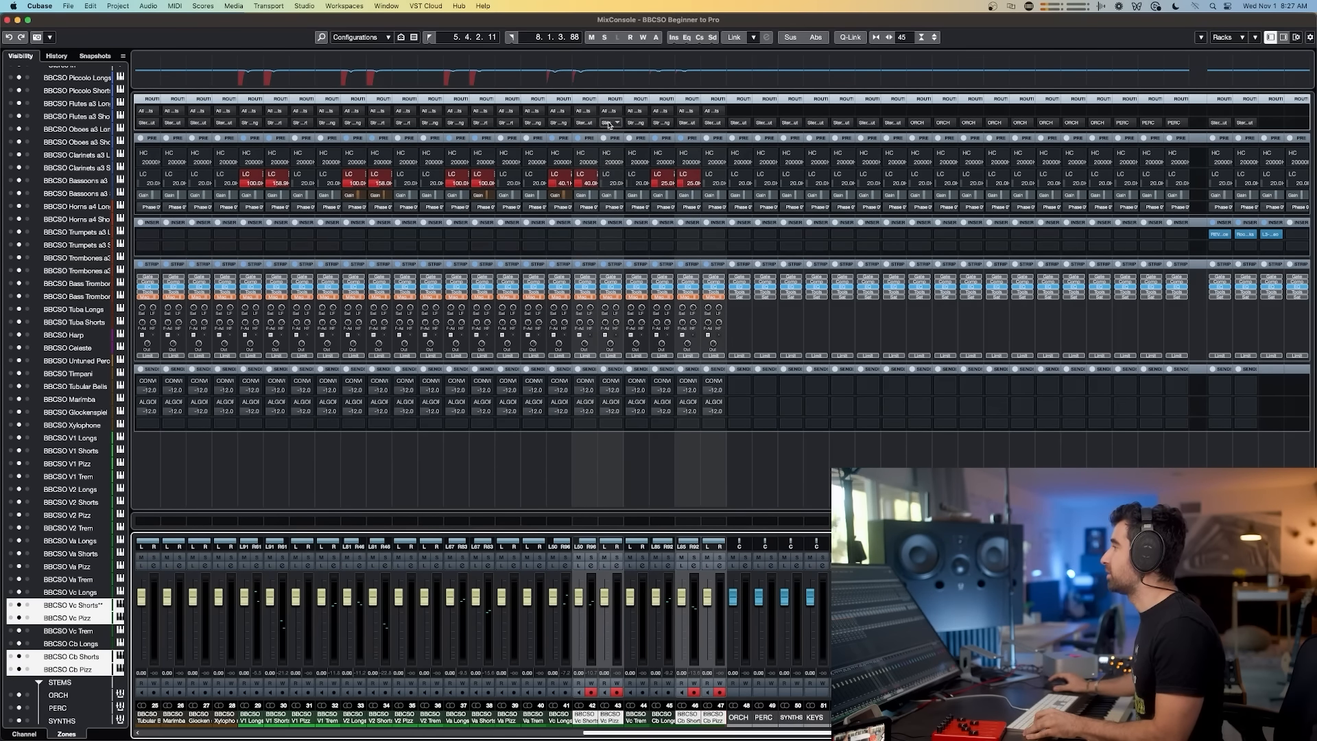
alt+shift+click(619, 125)
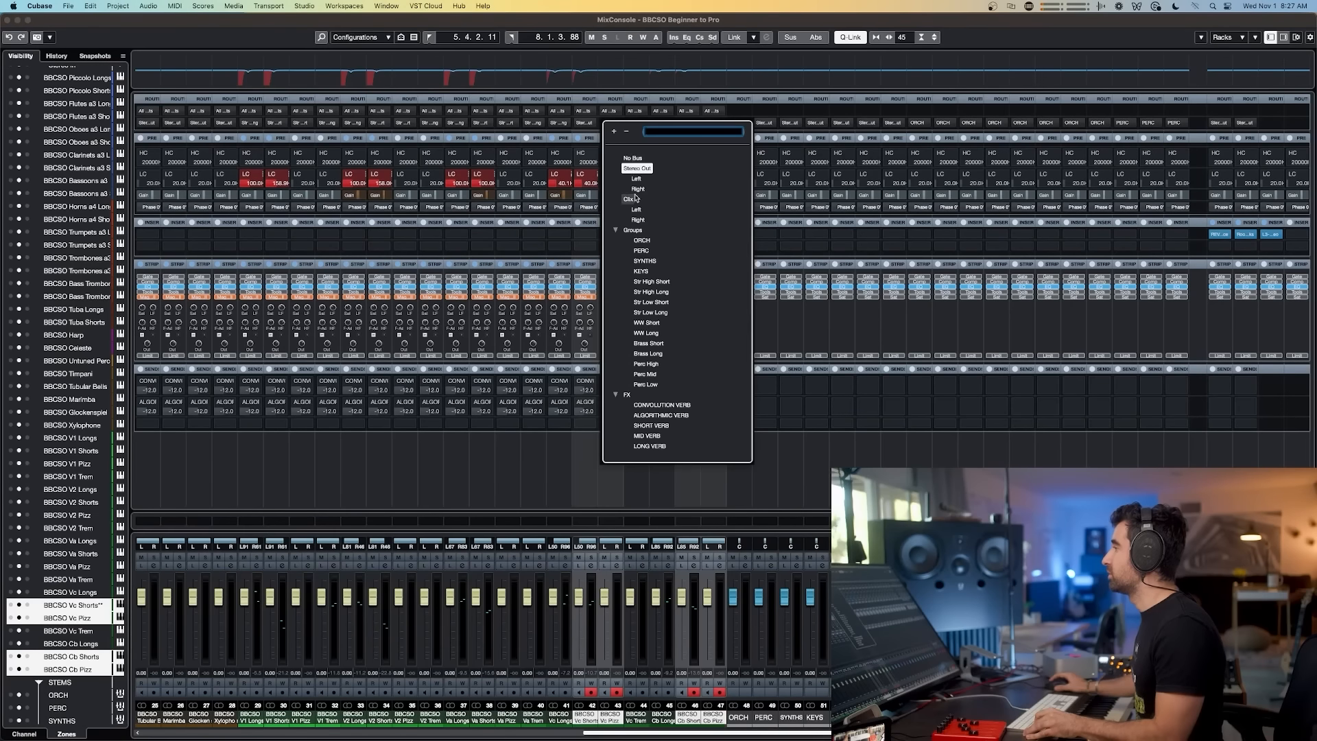
click(650, 302)
click(559, 717)
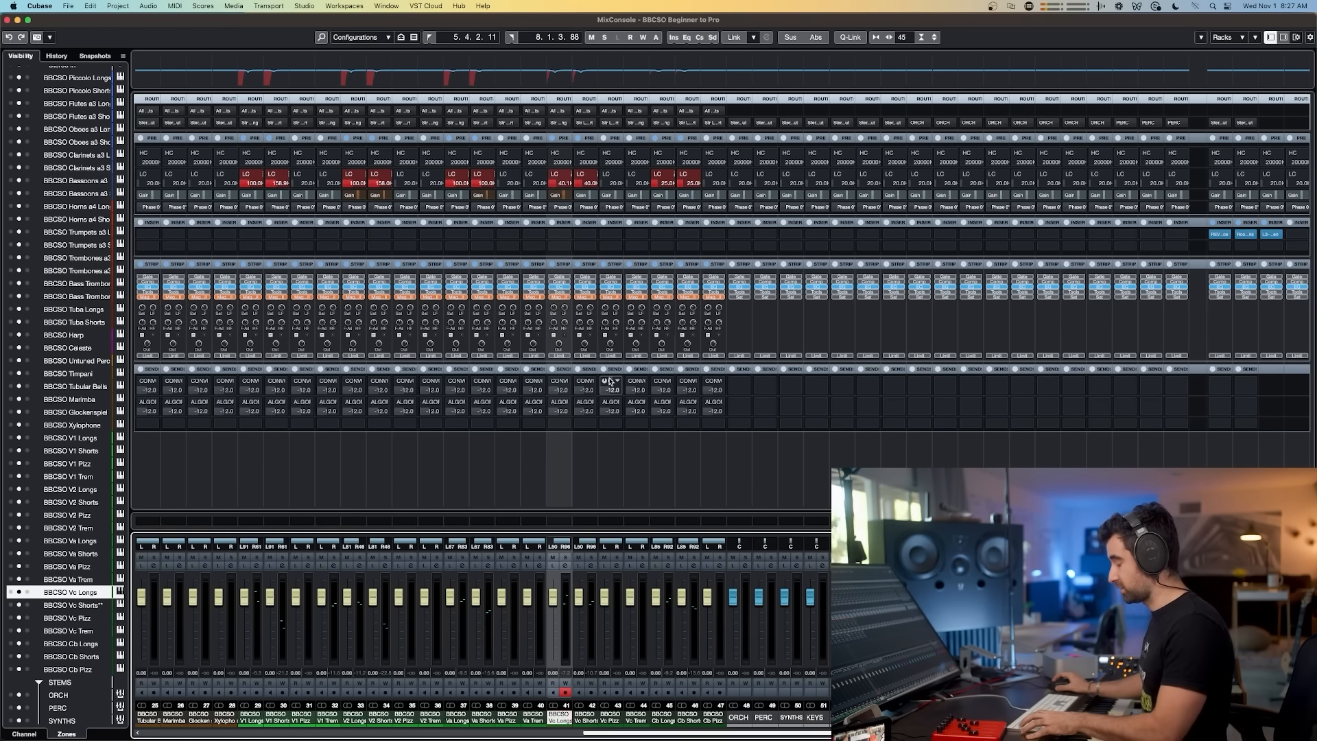
Step: Play back the arrangement in the project window, briefly soloing the Cb Shorts track to check the routing
key(F3)
drag(329, 77, 312, 78)
key(space)
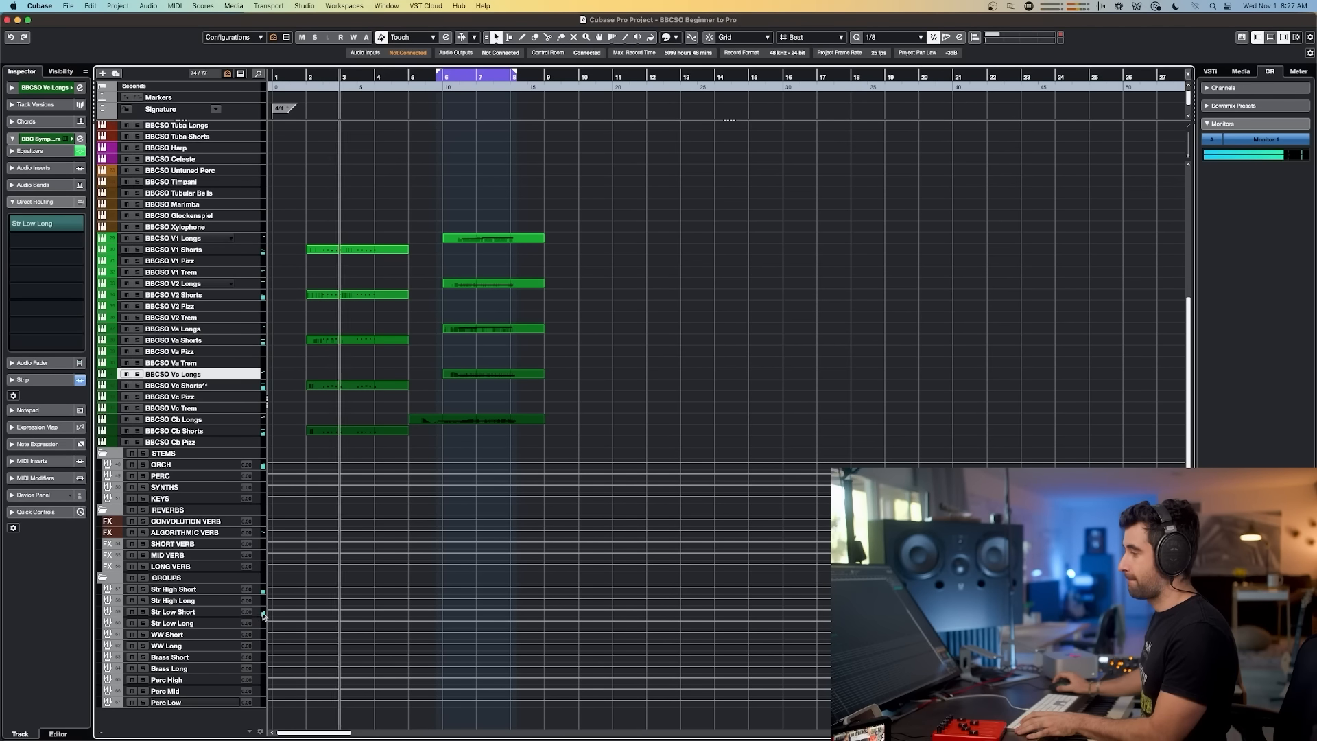
key(space)
key(space)
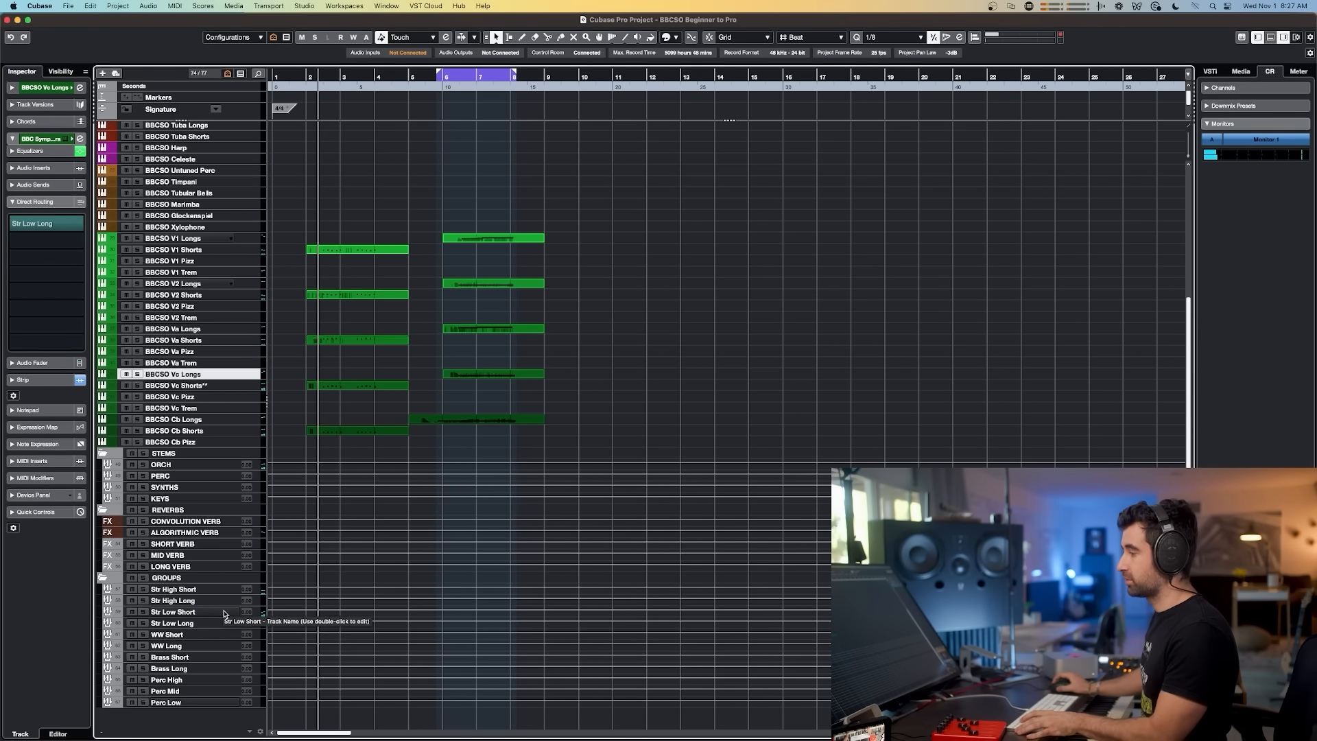
key(space)
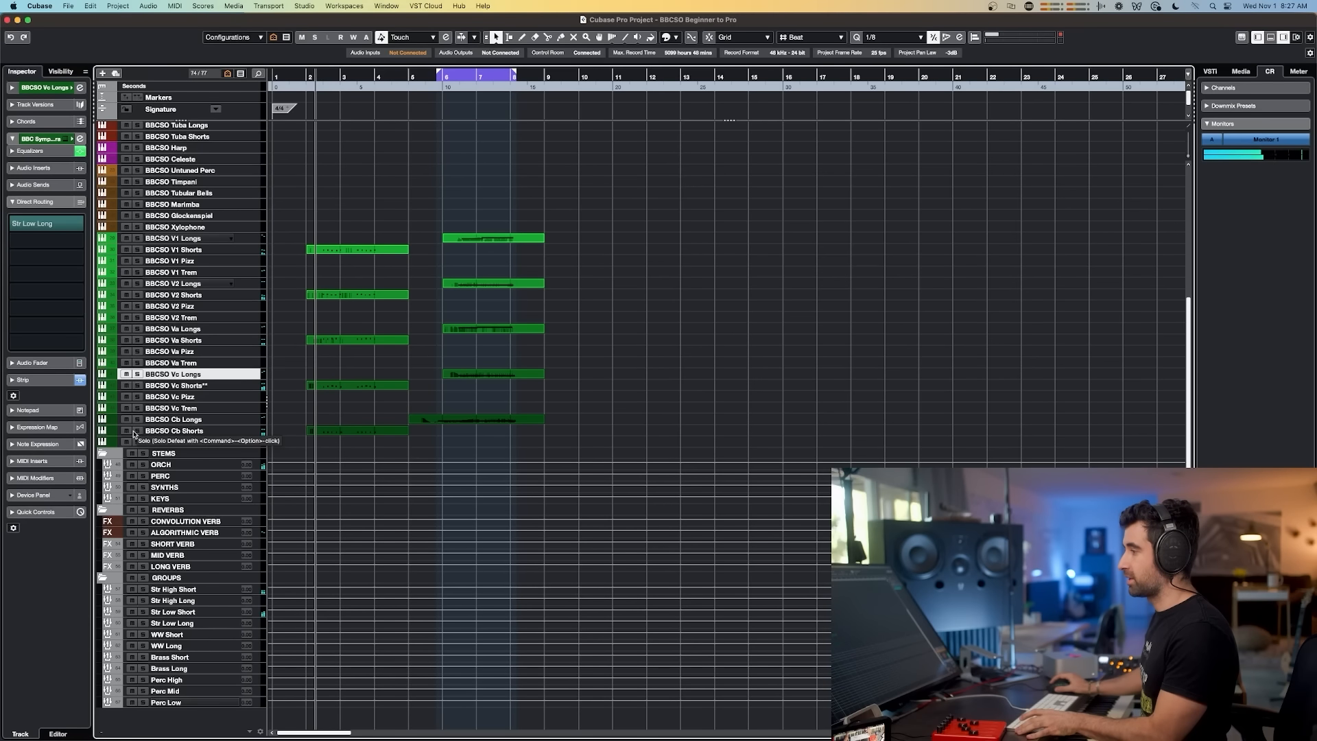
click(138, 431)
key(space)
key(space)
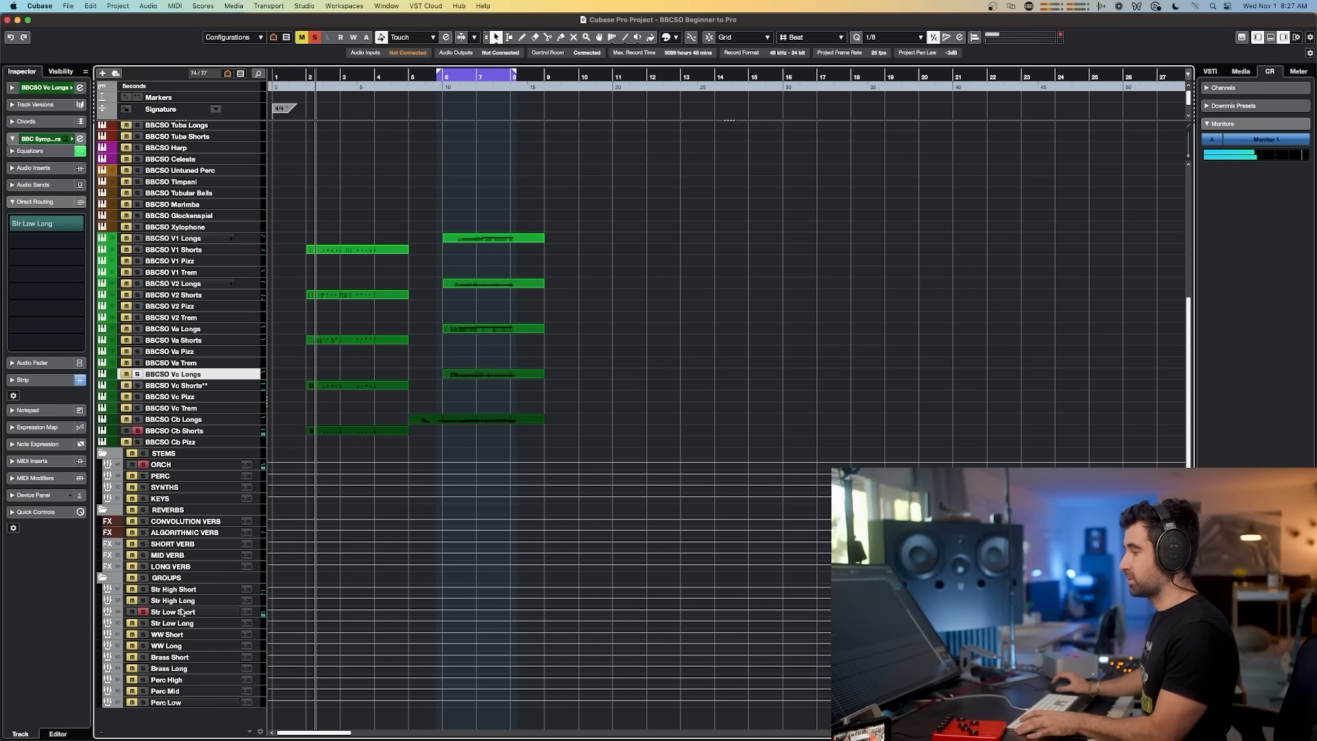
click(138, 431)
key(space)
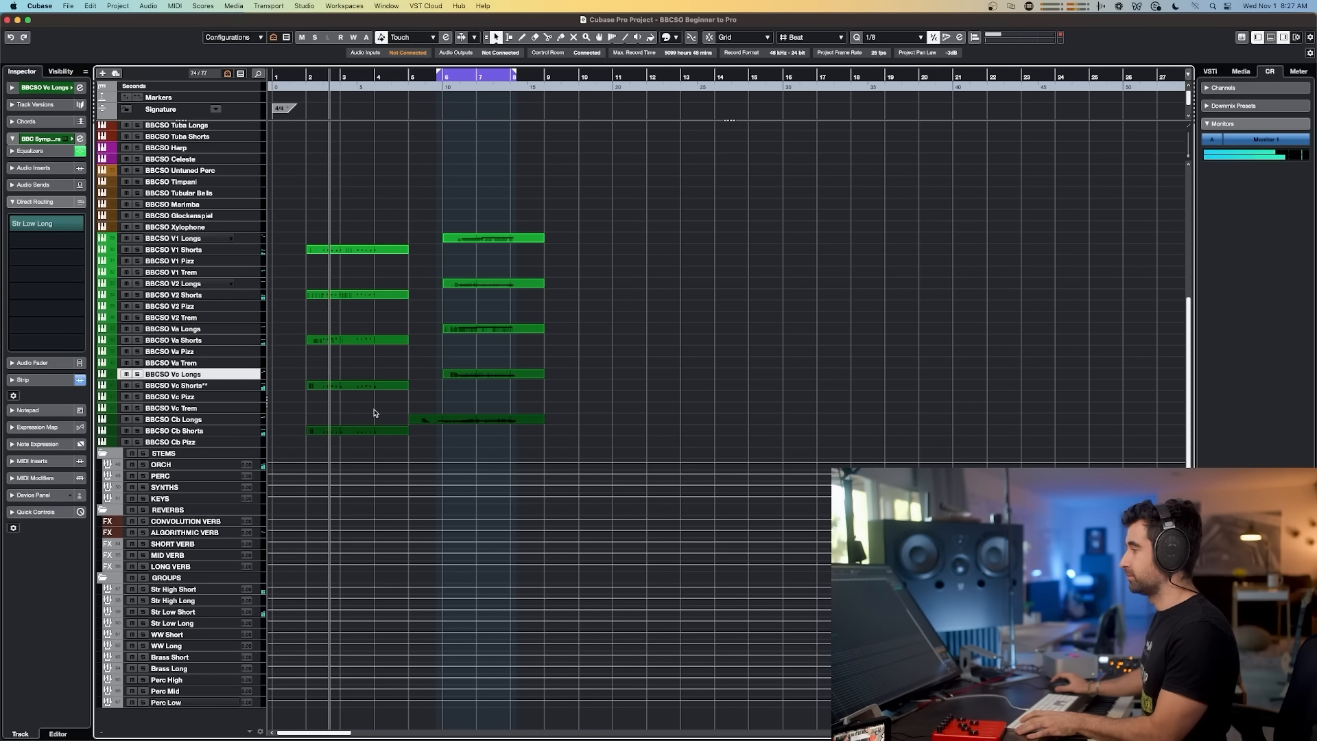
Step: Switch between the MixConsole and project window to watch the channel meters during playback
key(F3)
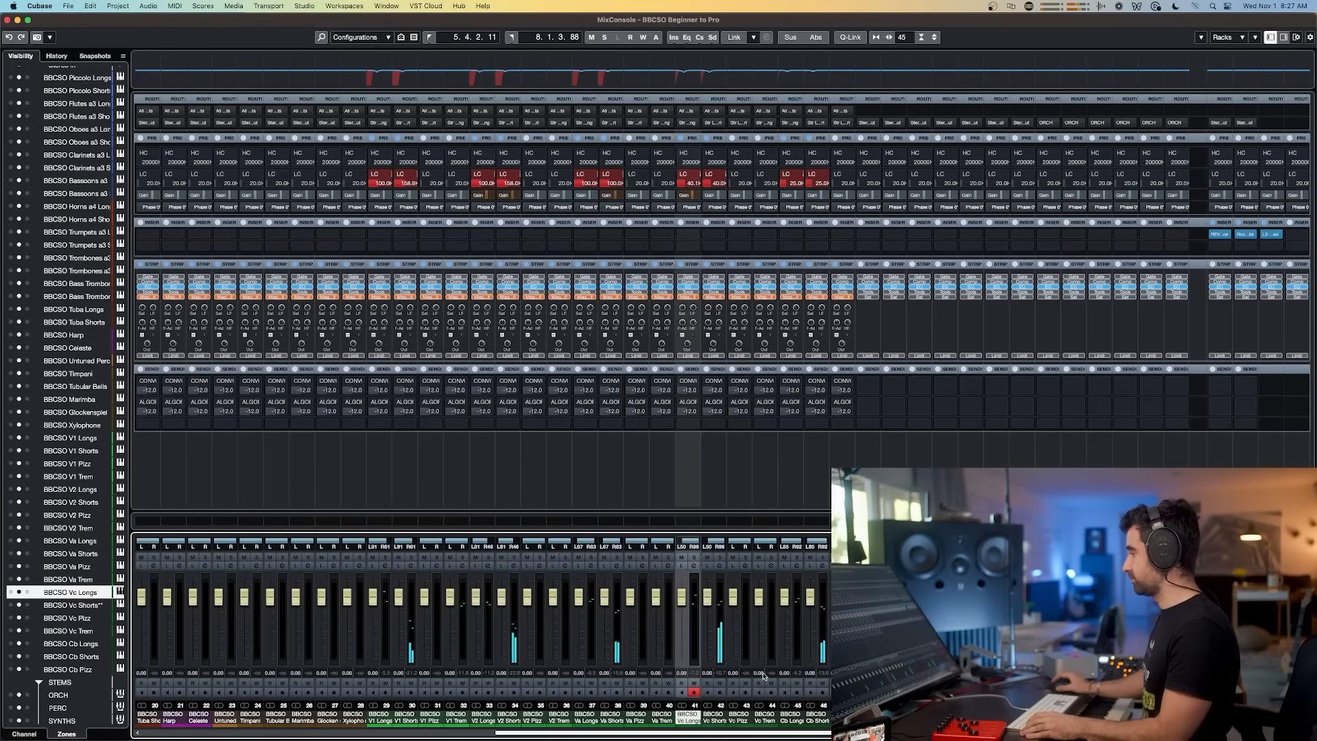
drag(850, 732, 939, 733)
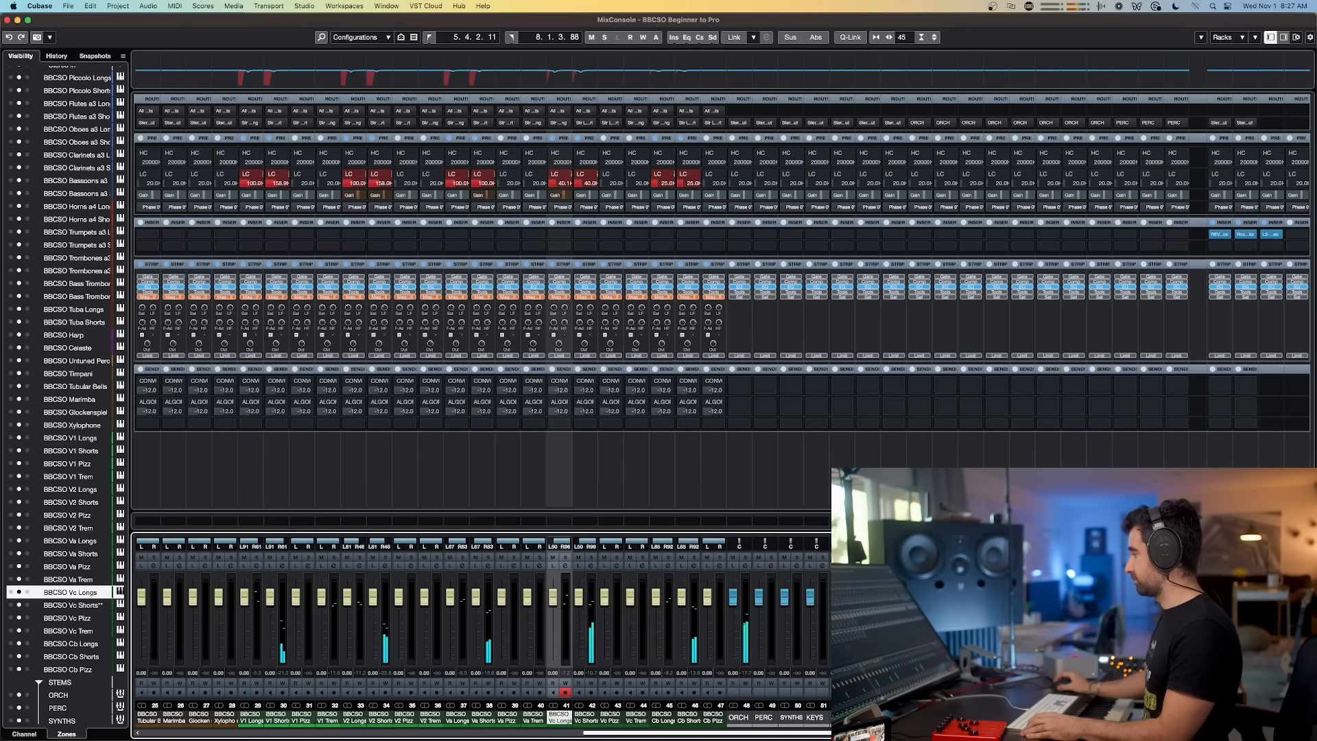
key(F3)
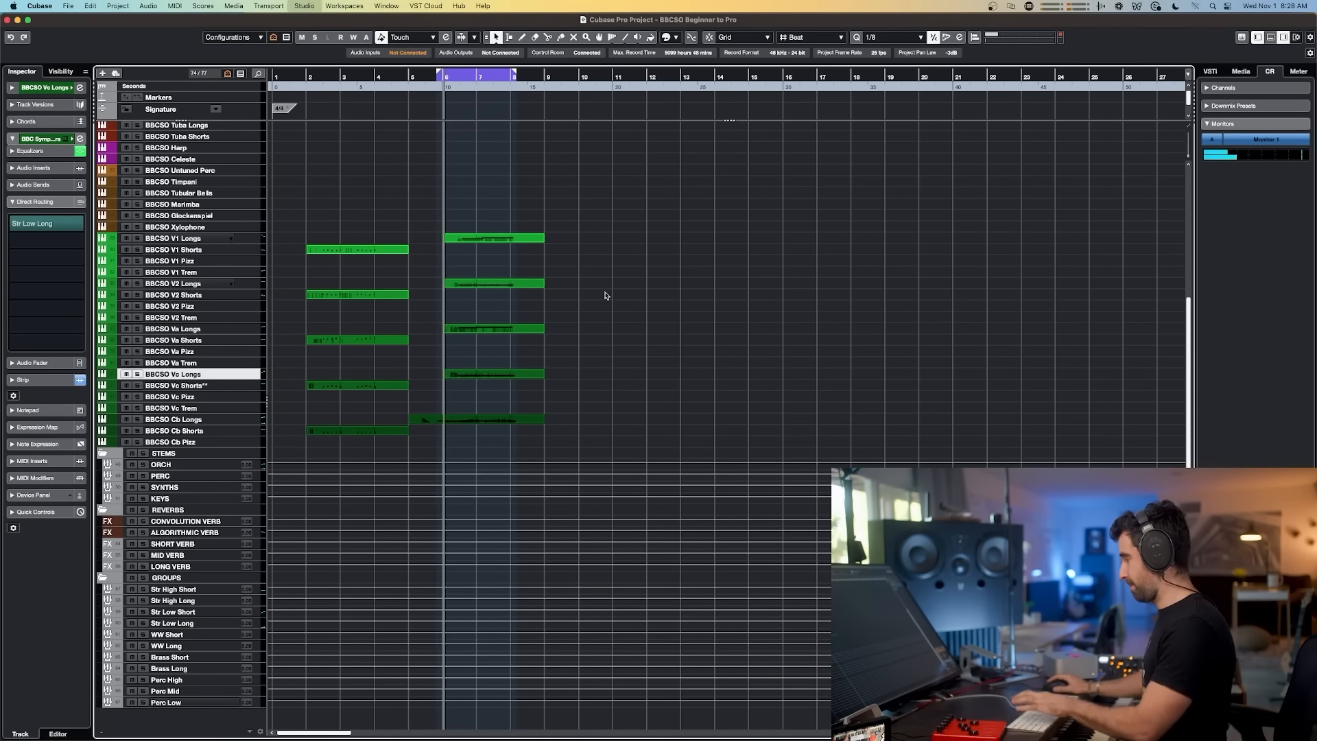
key(F3)
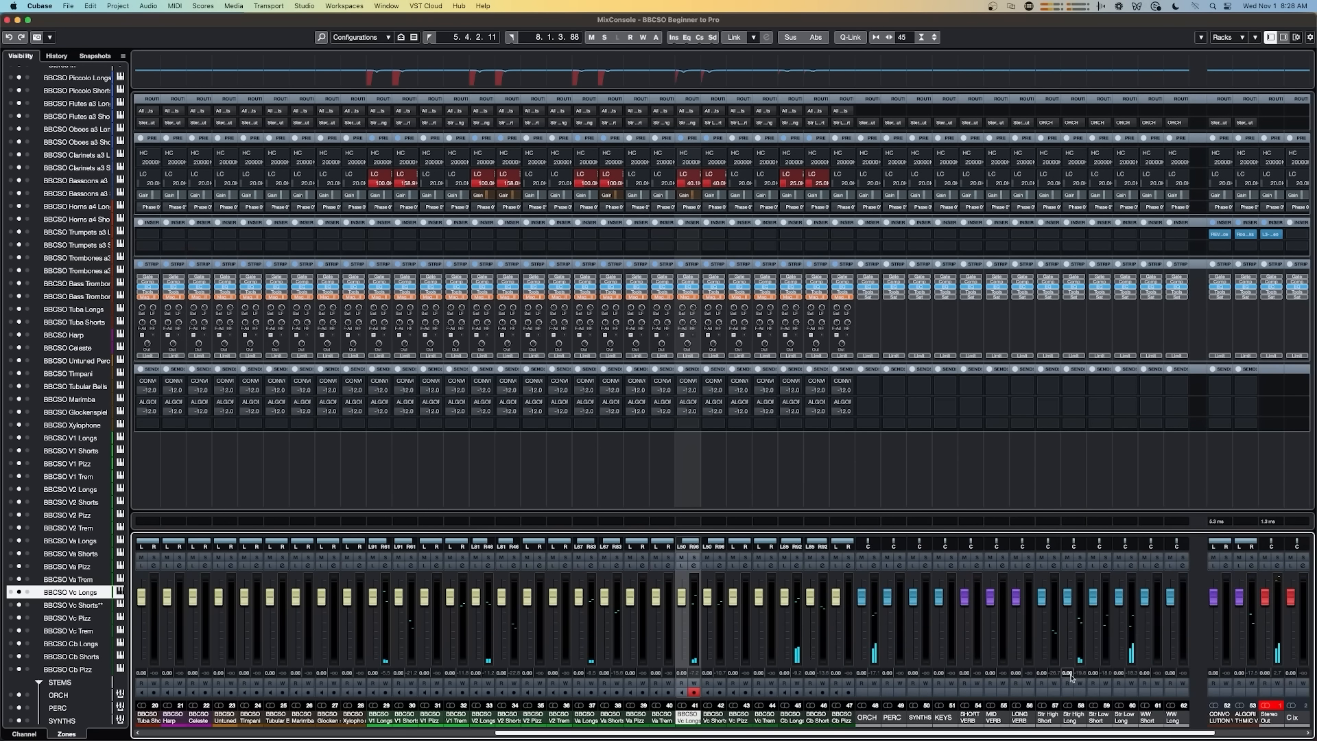
Step: Inspect the group channels in the MixConsole and open the convolution reverb's insert plug-in editor
click(1071, 717)
click(1120, 716)
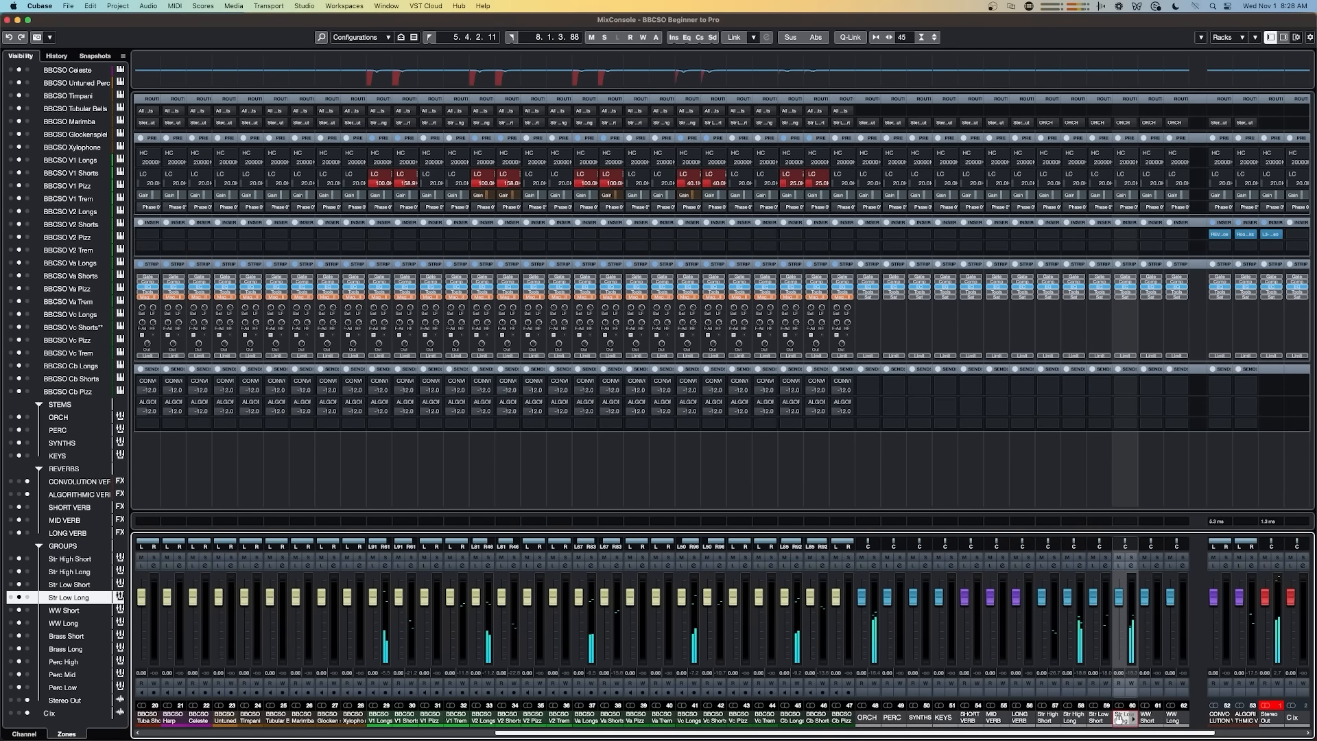
click(865, 717)
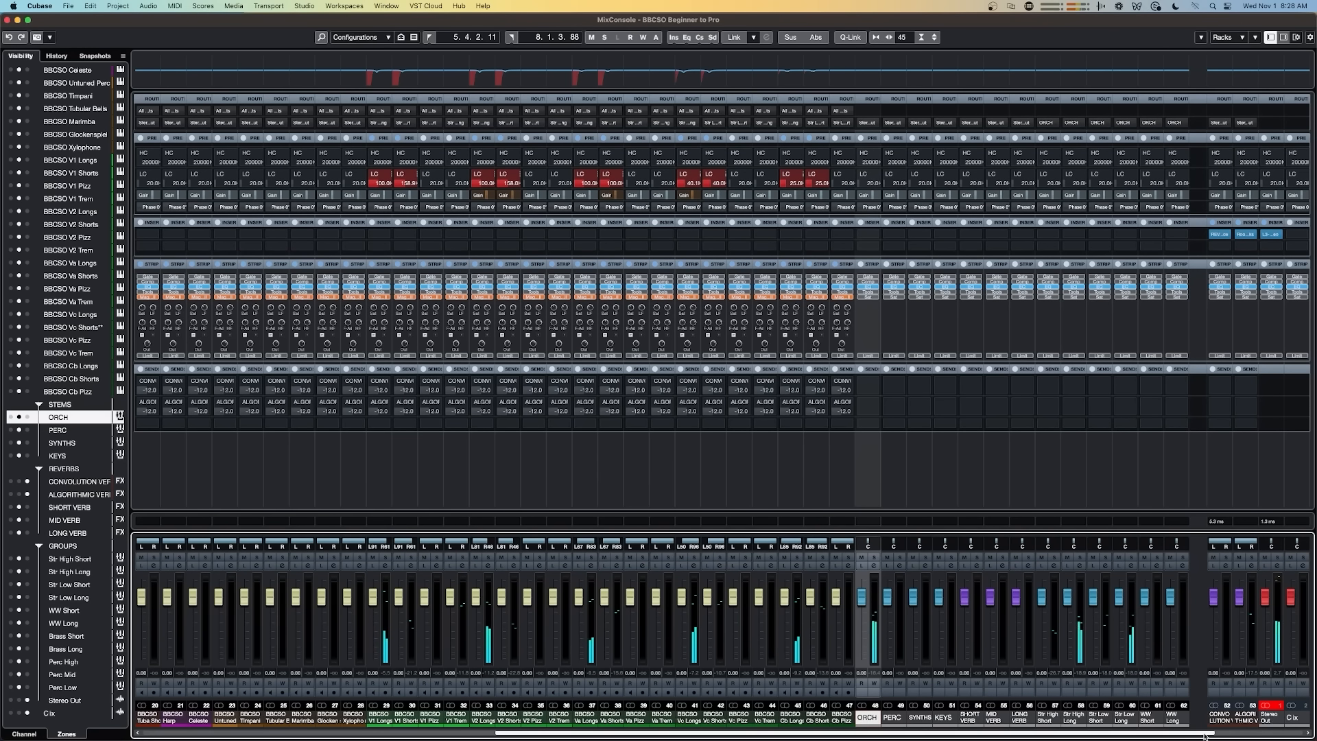
click(1302, 734)
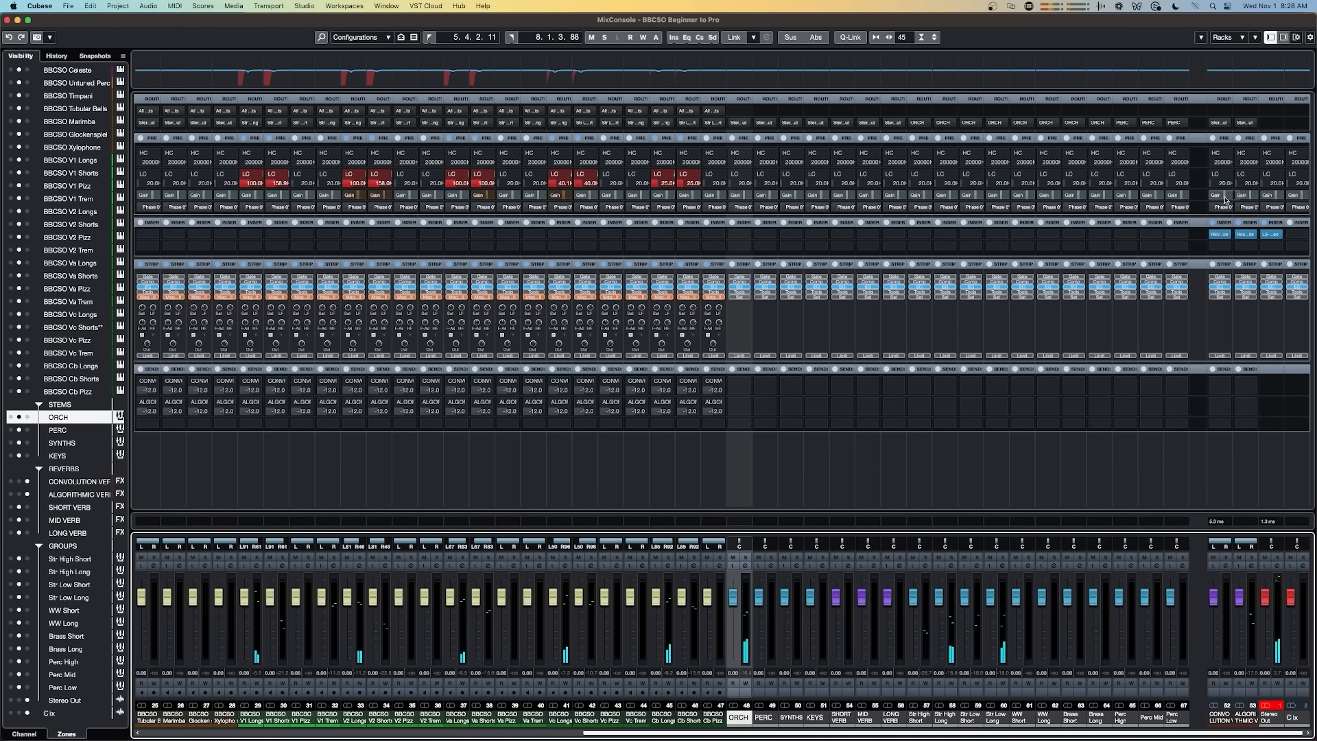
click(1220, 236)
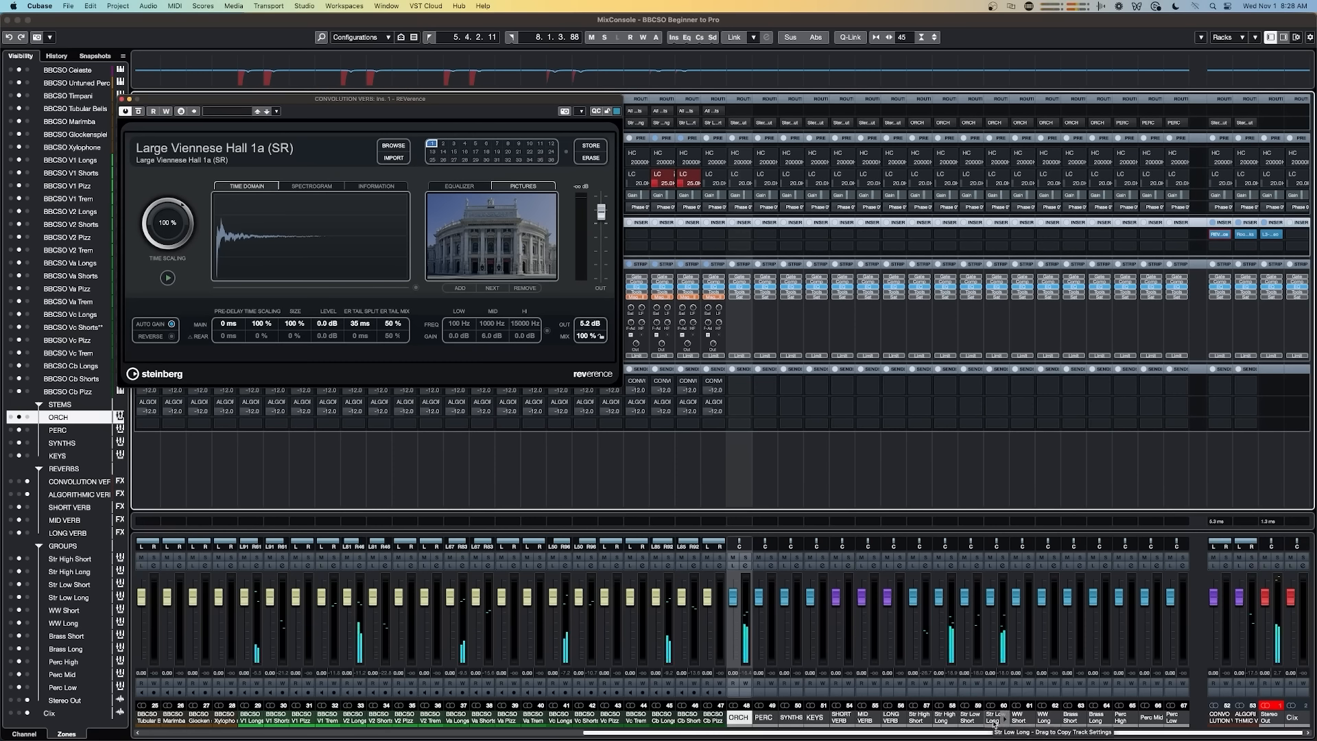
click(941, 717)
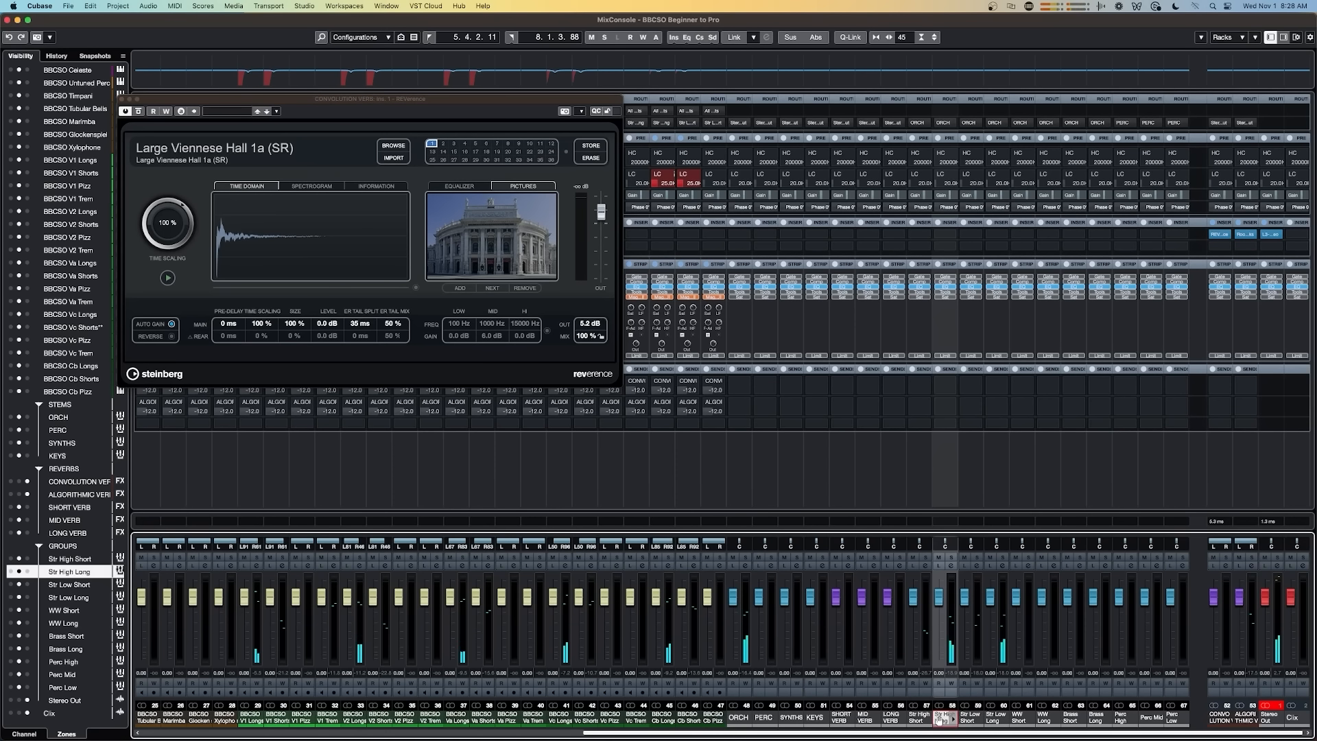
Step: Add a send from the Str High Long group to the CONVOLUTION VERB FX track and set its level to -12 dB
click(952, 388)
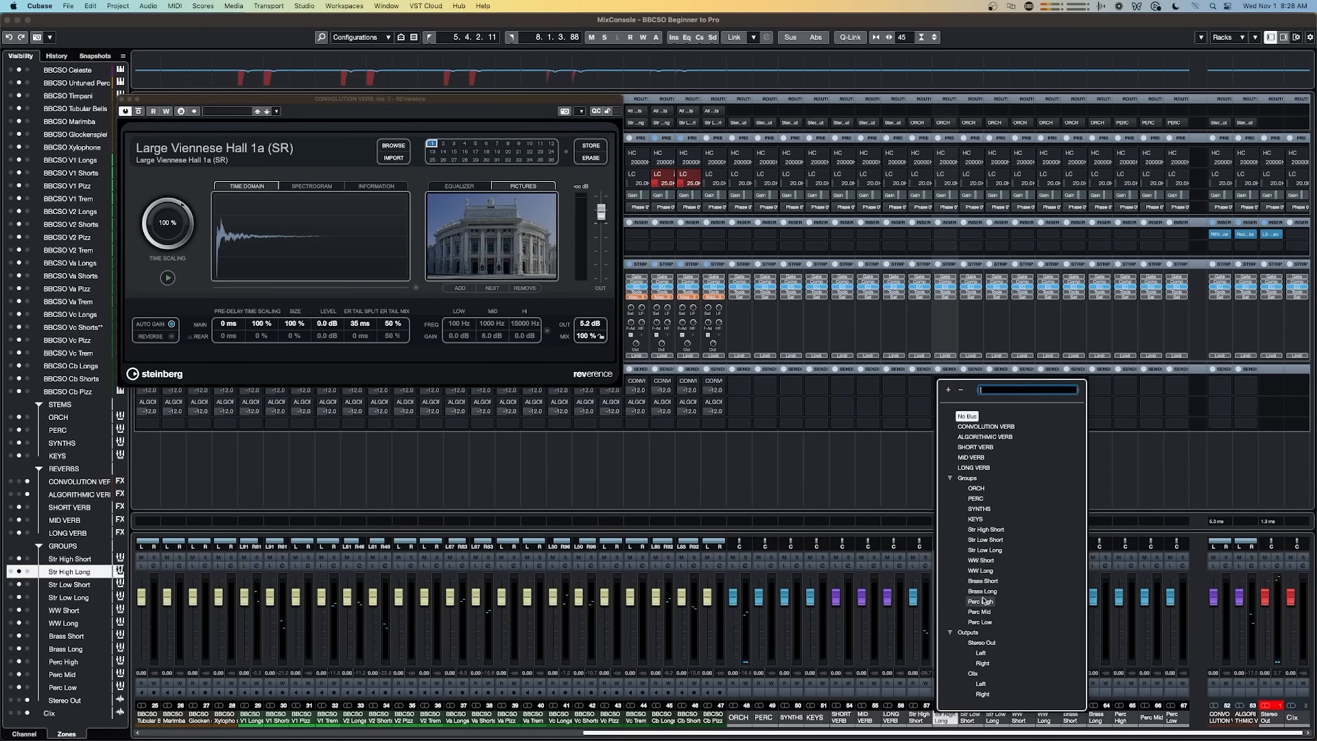
click(977, 427)
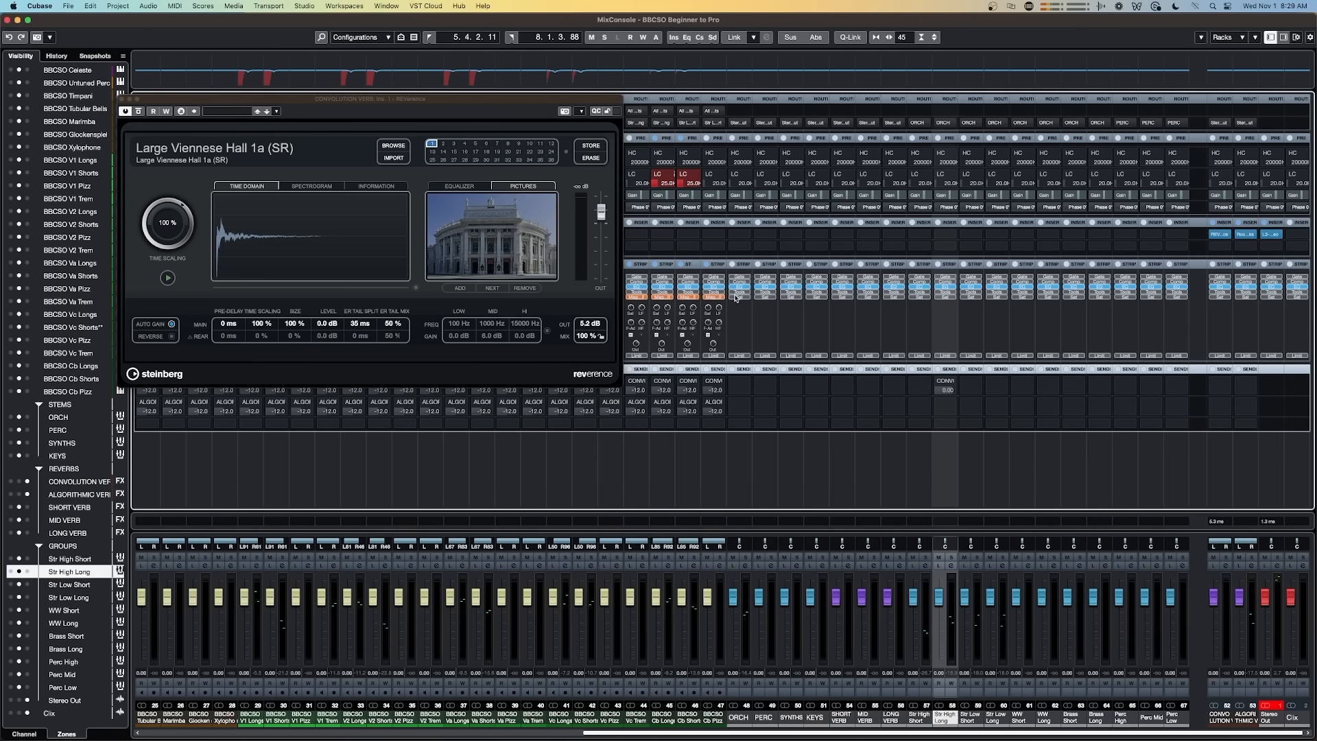
click(939, 381)
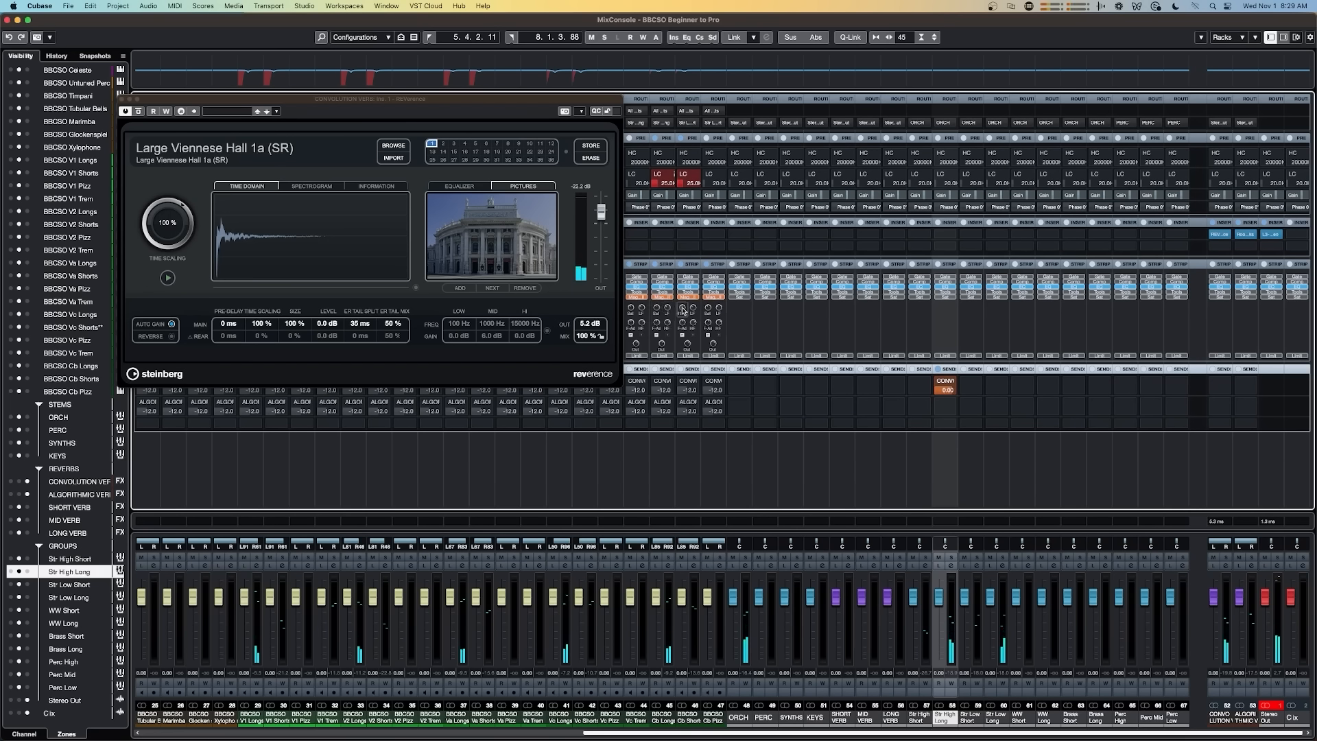
double_click(946, 391)
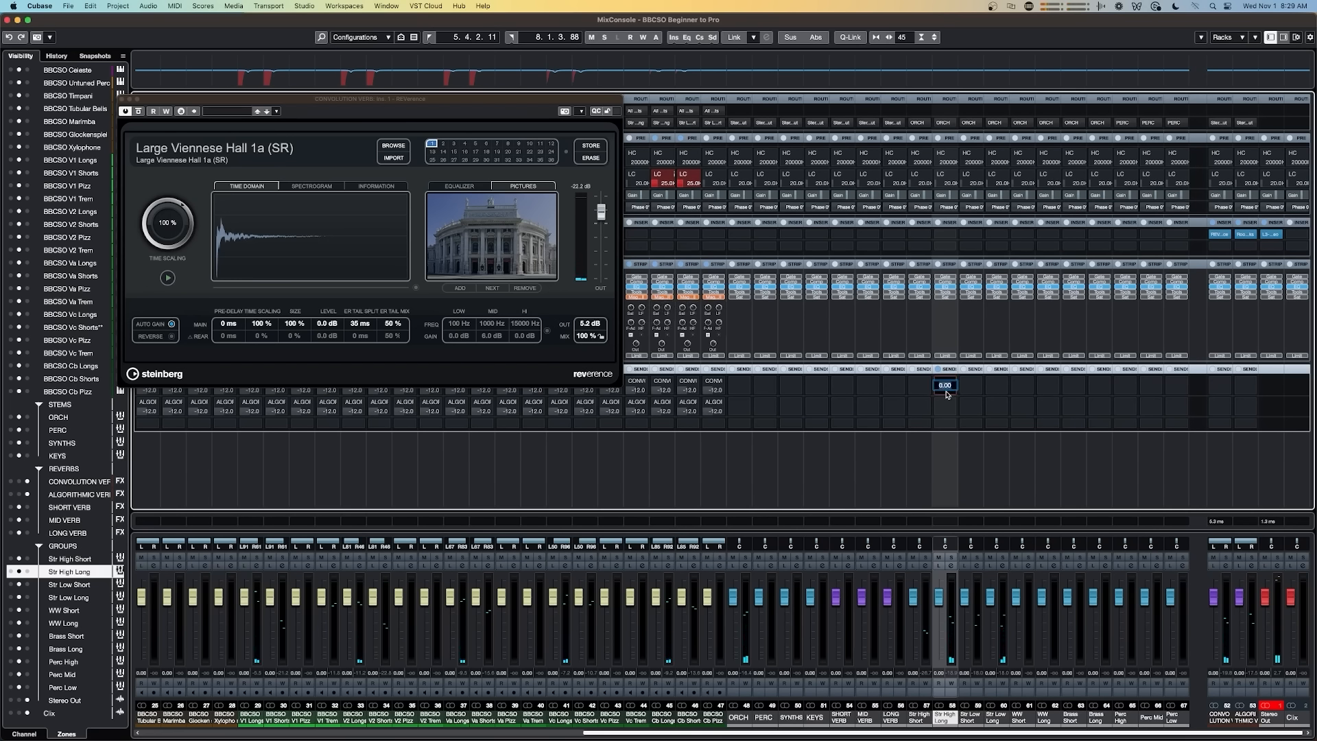
key(Return)
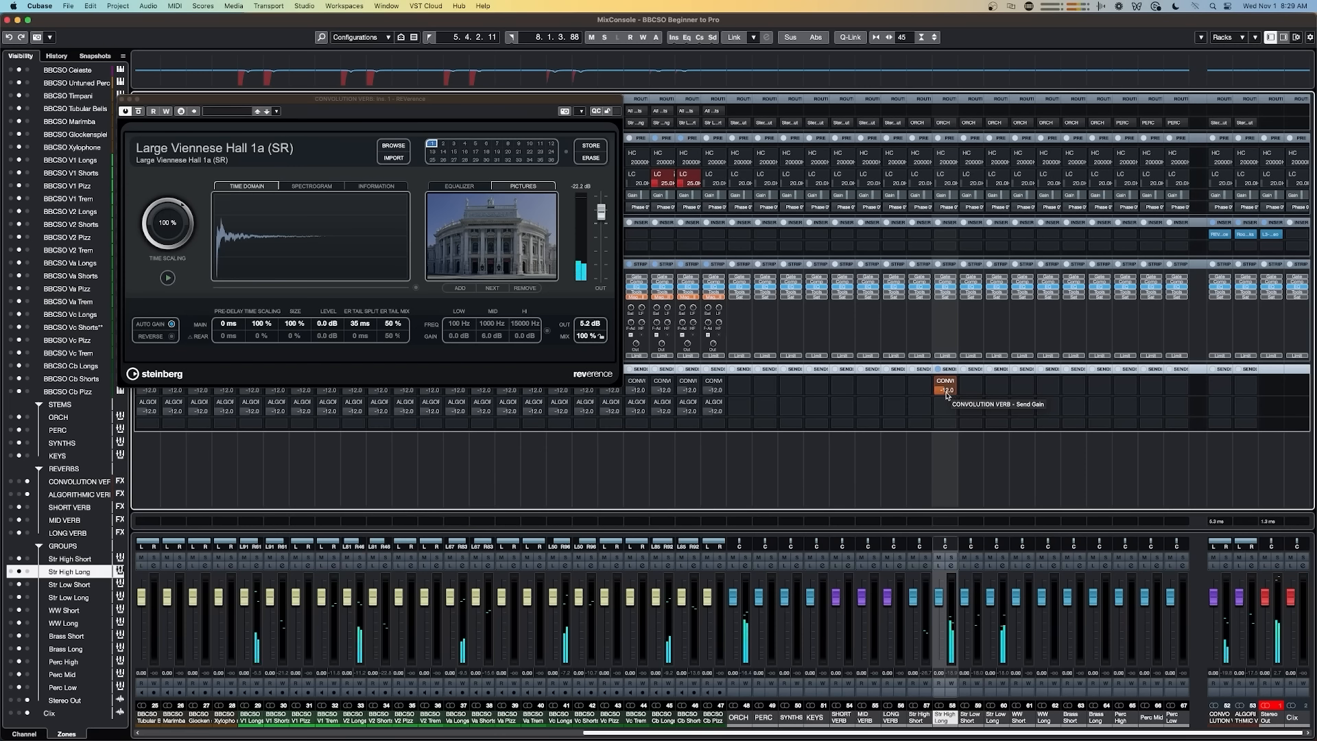
click(255, 718)
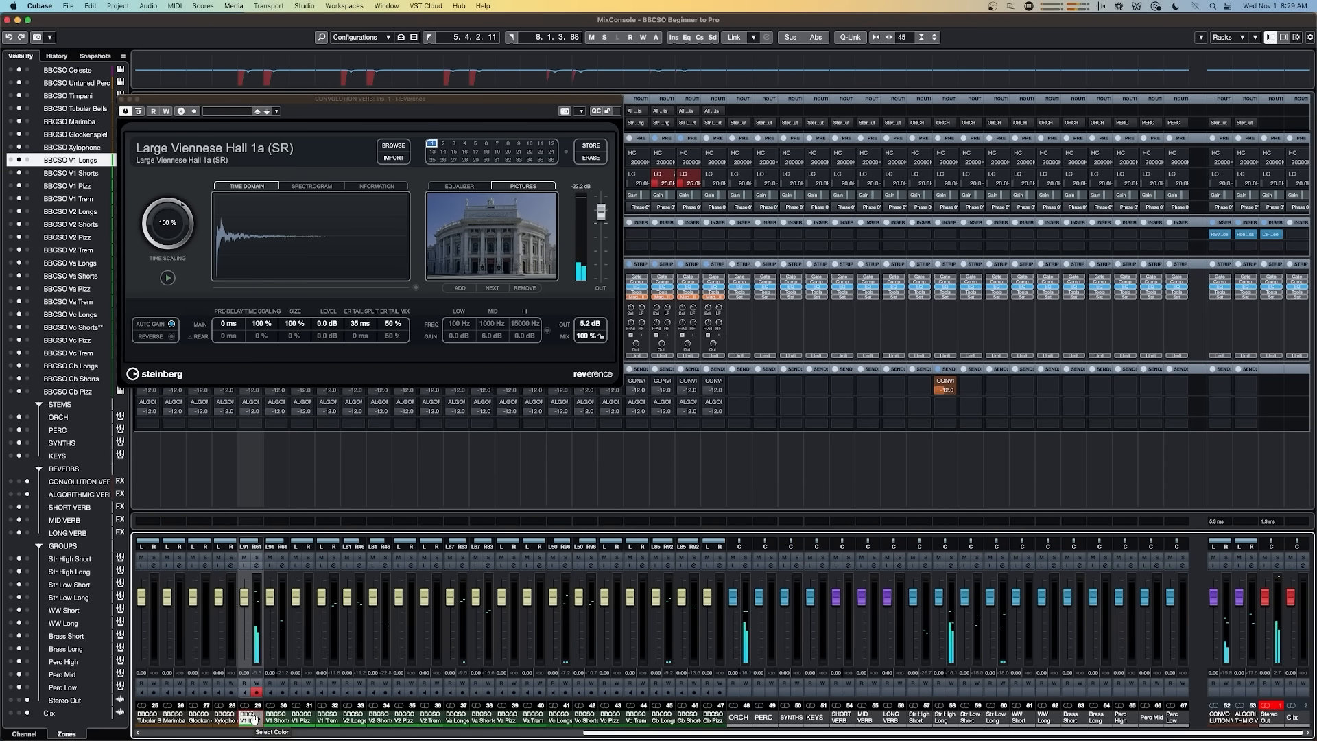
double_click(941, 387)
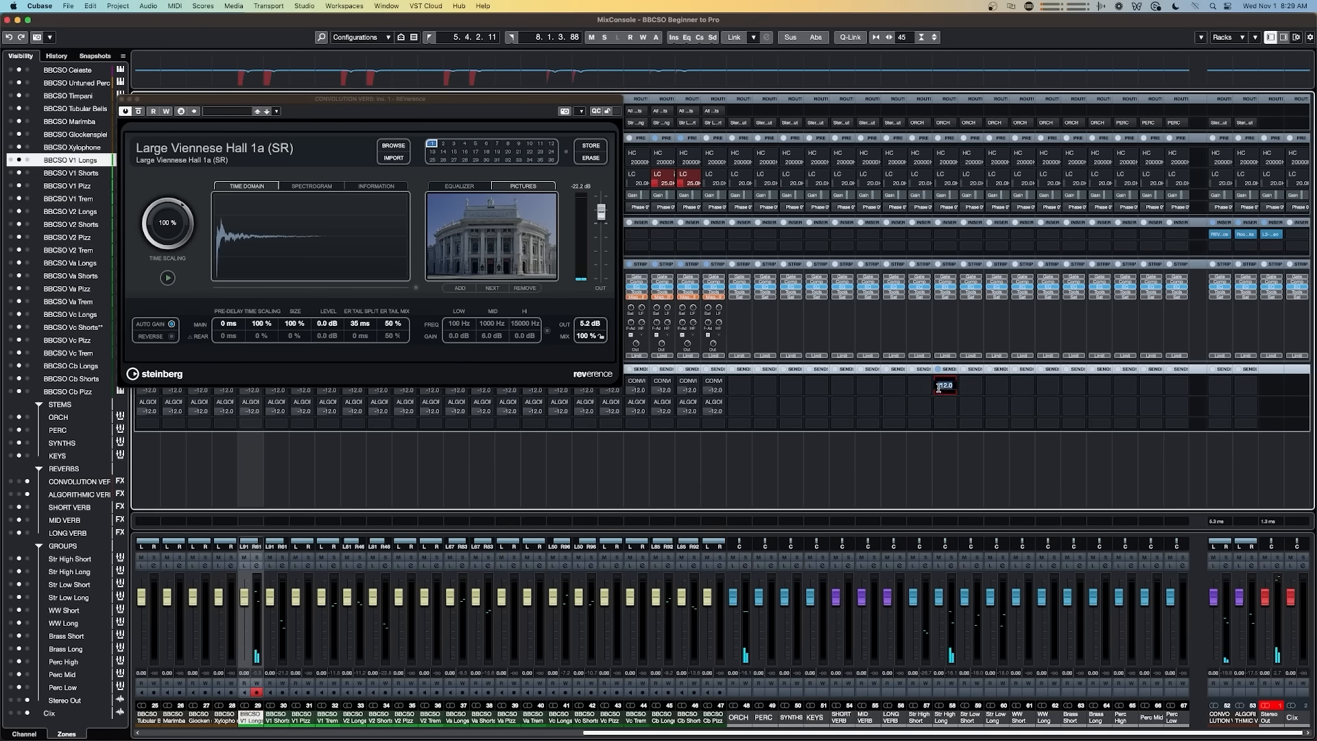
key(Return)
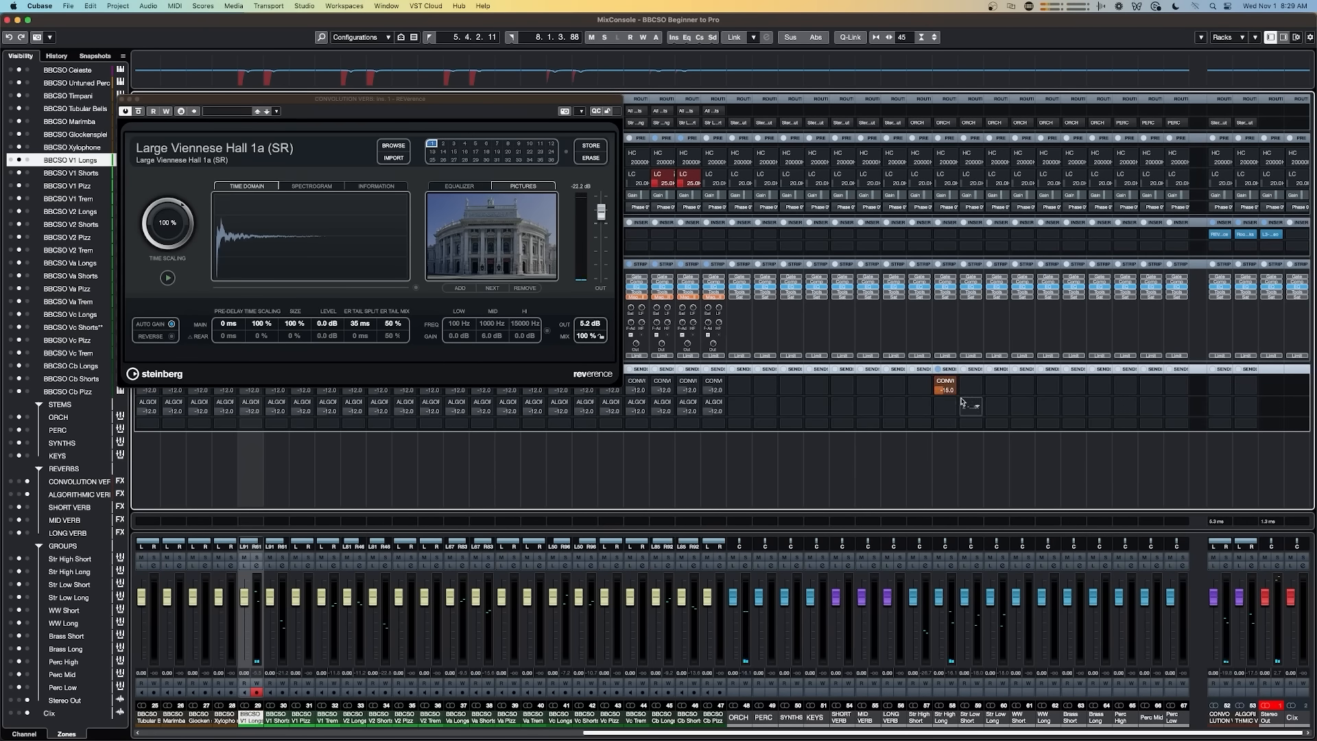
Step: Add a second Str High Long send to the ALGORITHMIC VERB and raise RoomWorks' reverb time to about 2.92 s
click(950, 408)
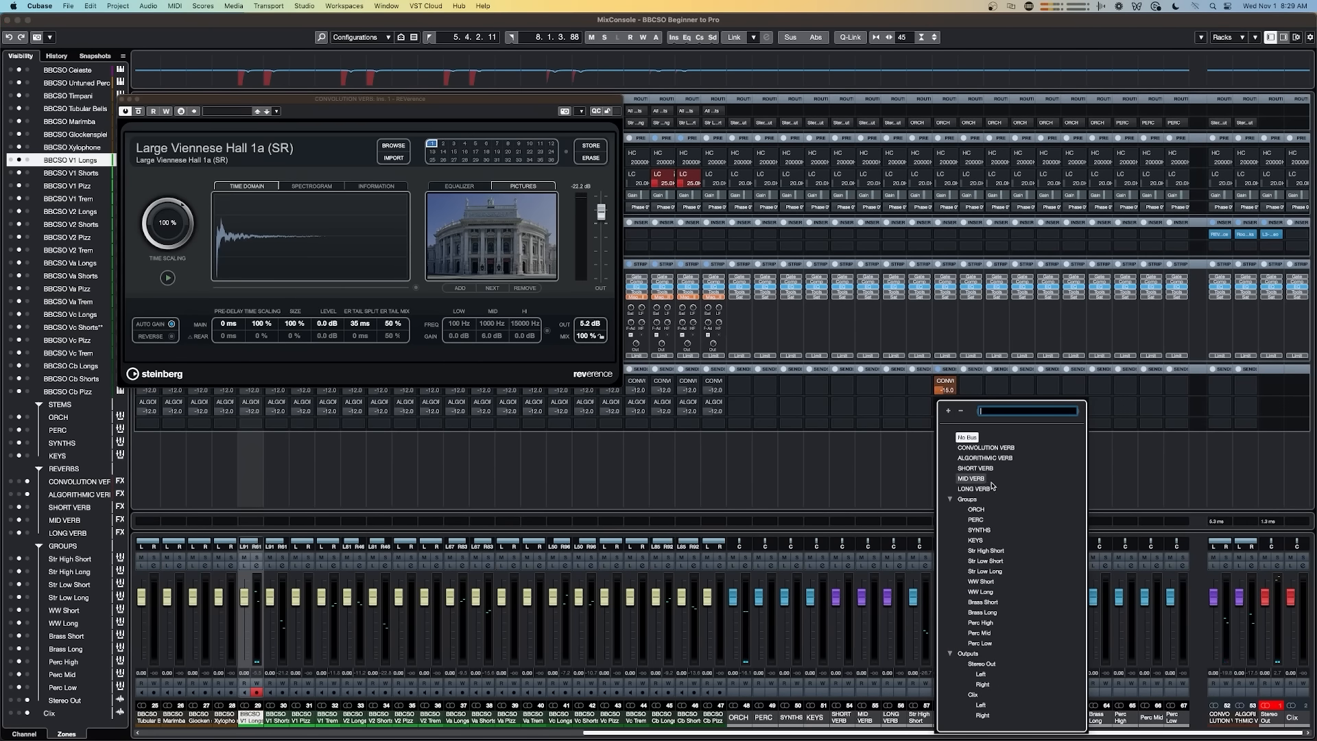
click(979, 455)
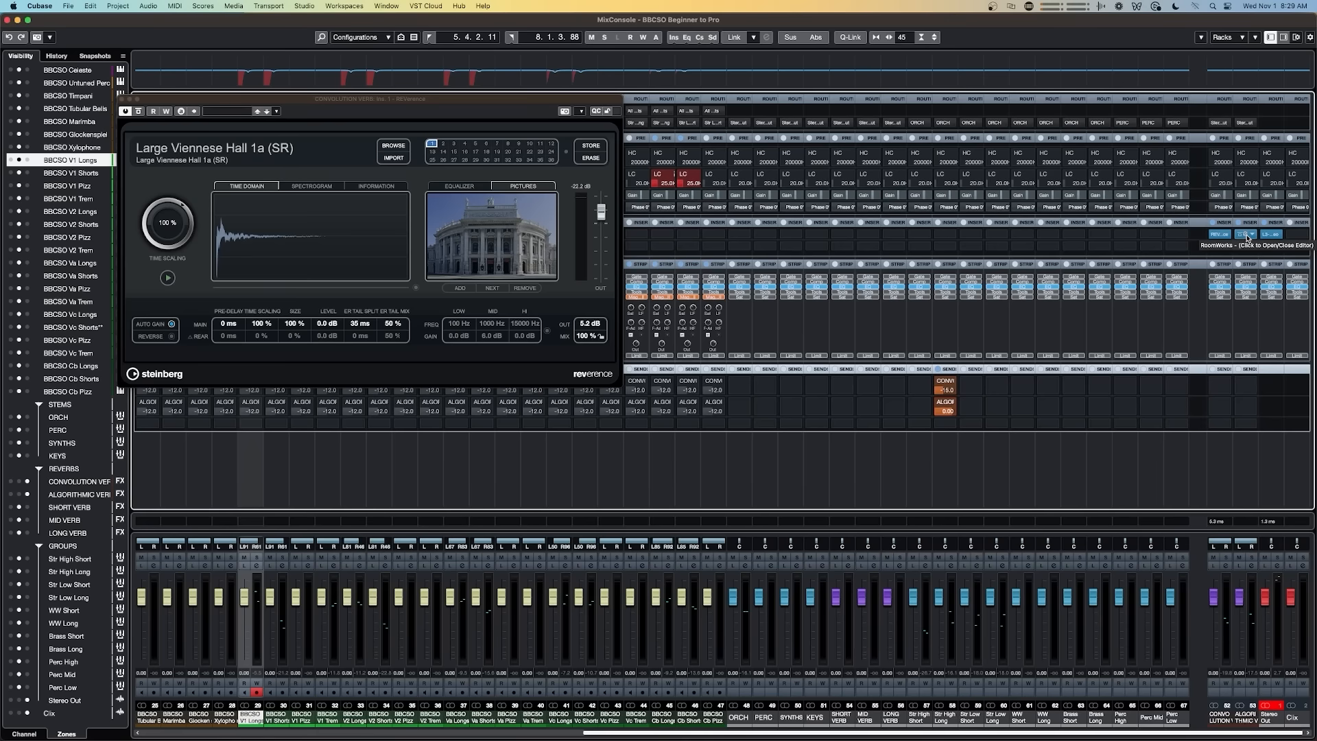
click(1243, 235)
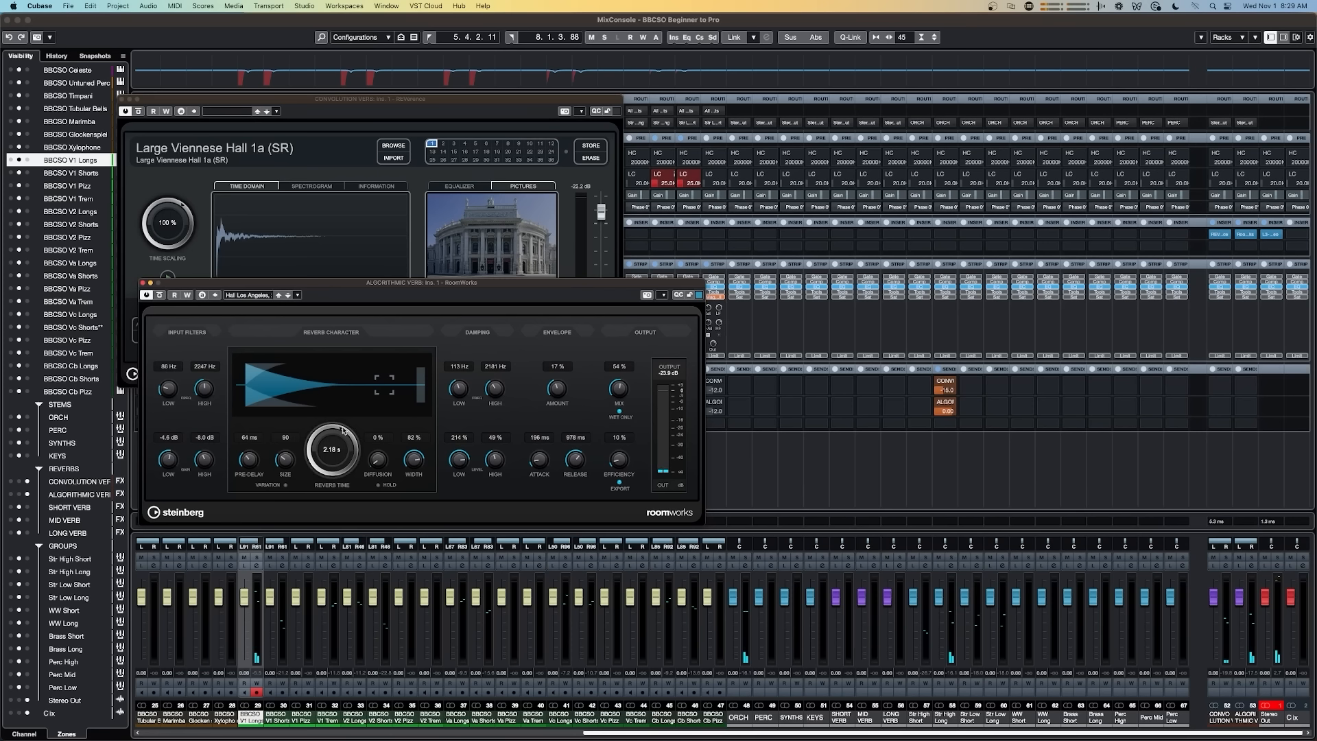
scroll(339, 439, up, 5)
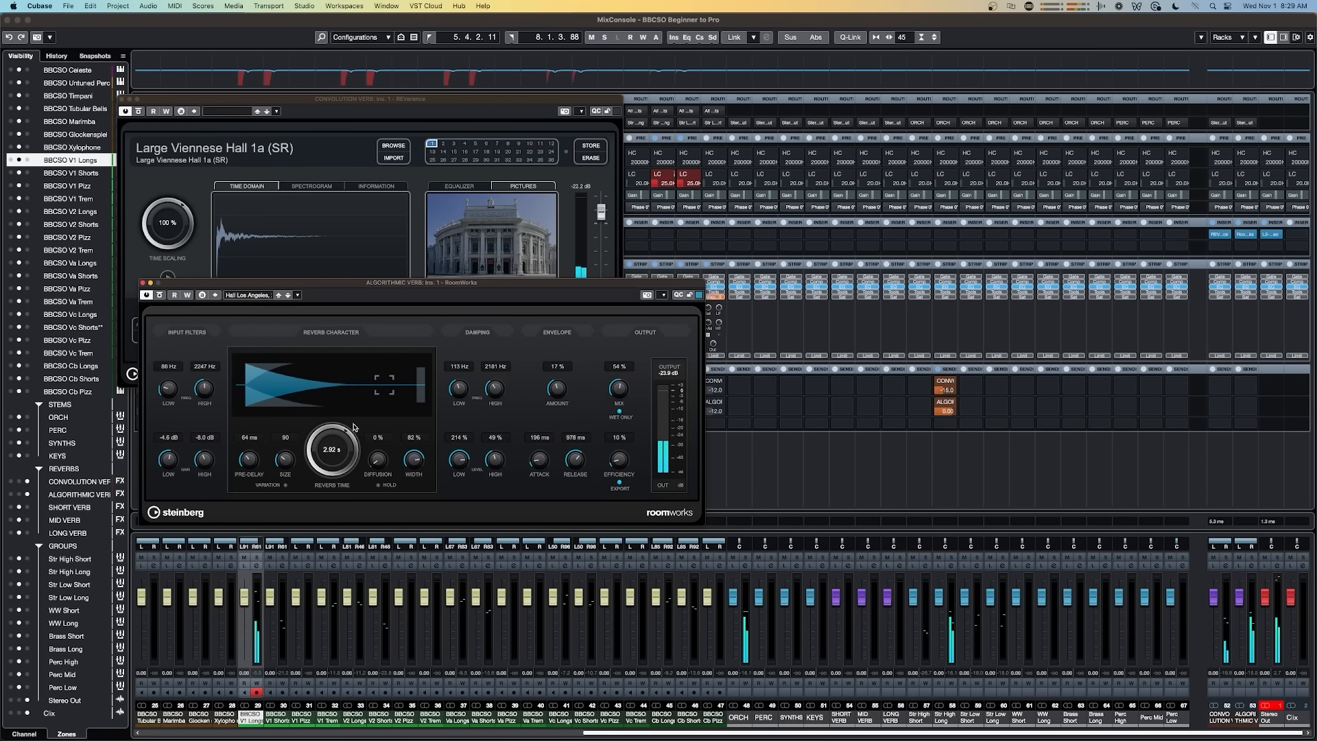
Step: Set the Str High Long algorithmic reverb send level to -10 dB
drag(944, 407, 1038, 403)
text(-10)
key(Return)
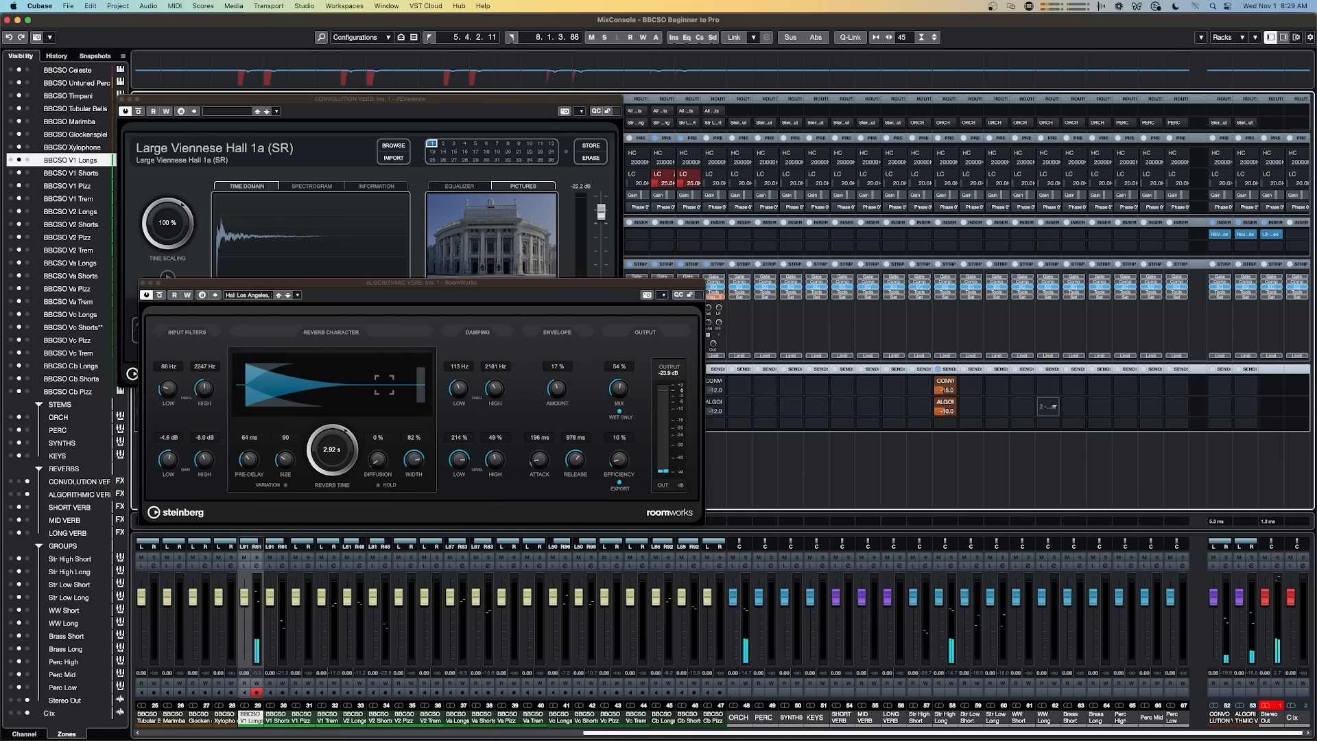
drag(1038, 402, 1011, 383)
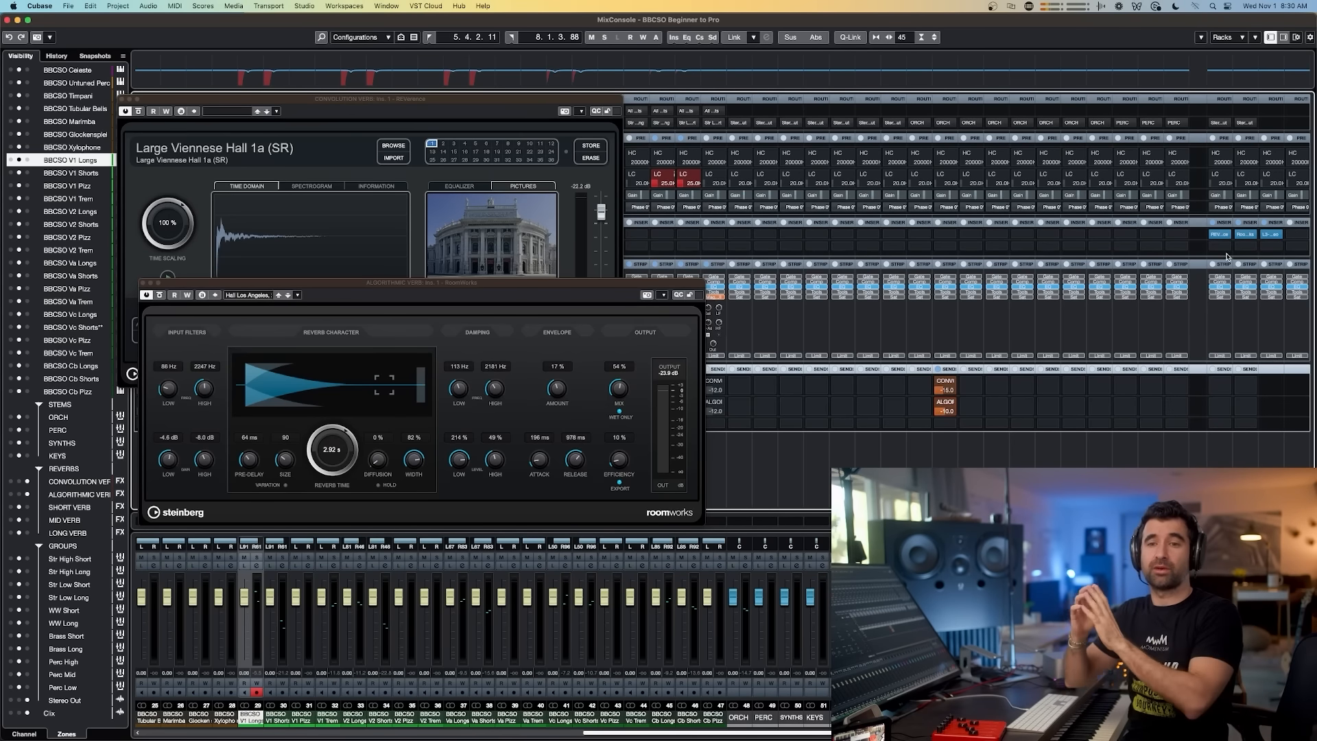
Step: Review the Stems section of the orchestral template notes in the slides
key(super+Tab)
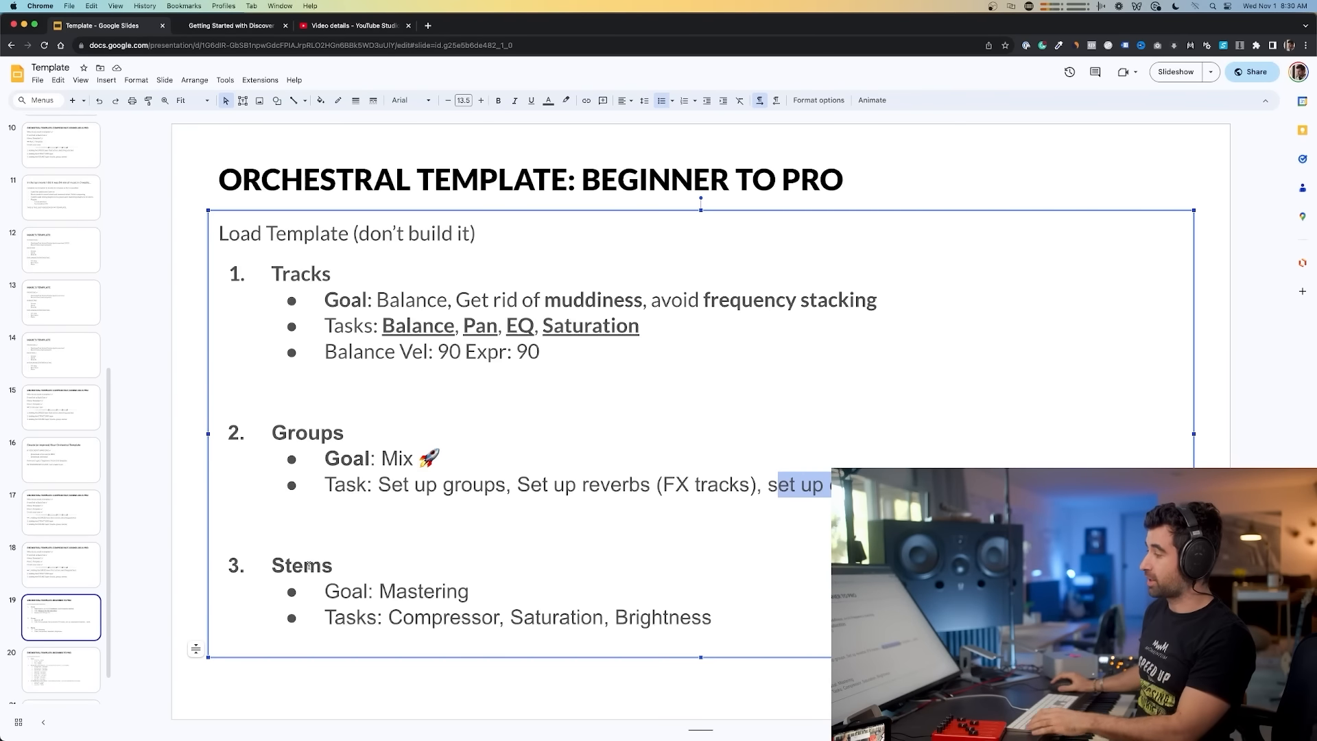
double_click(309, 565)
key(super+Tab)
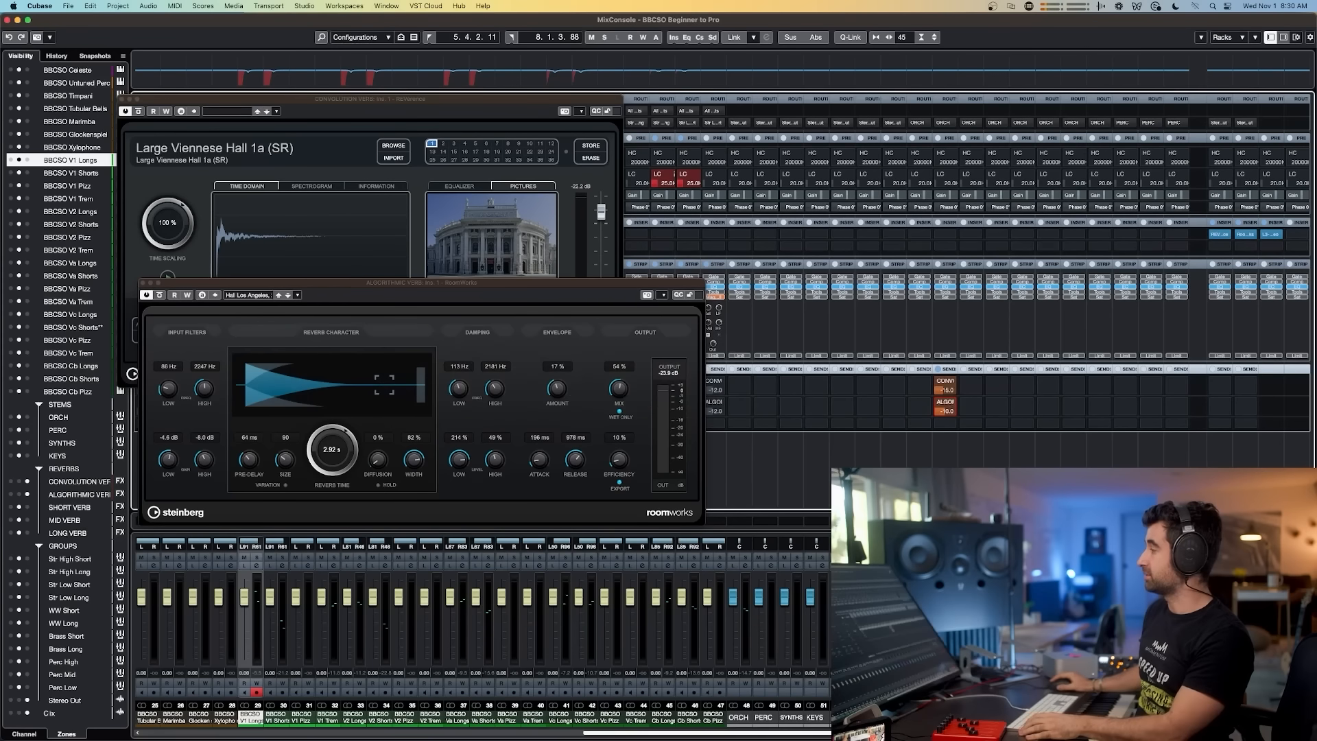
Step: Select the ORCH to KEYS stem channels and review the stem mastering tasks in the template notes
click(745, 722)
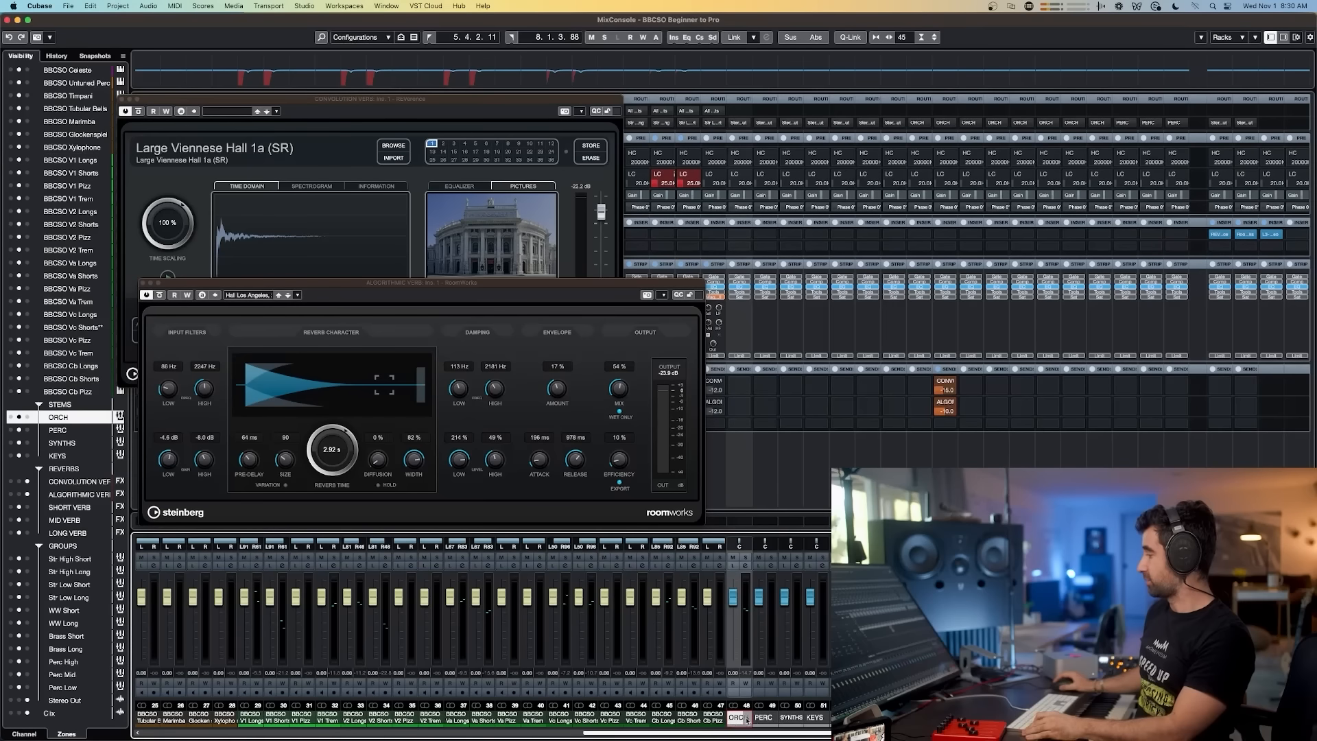
shift+click(814, 718)
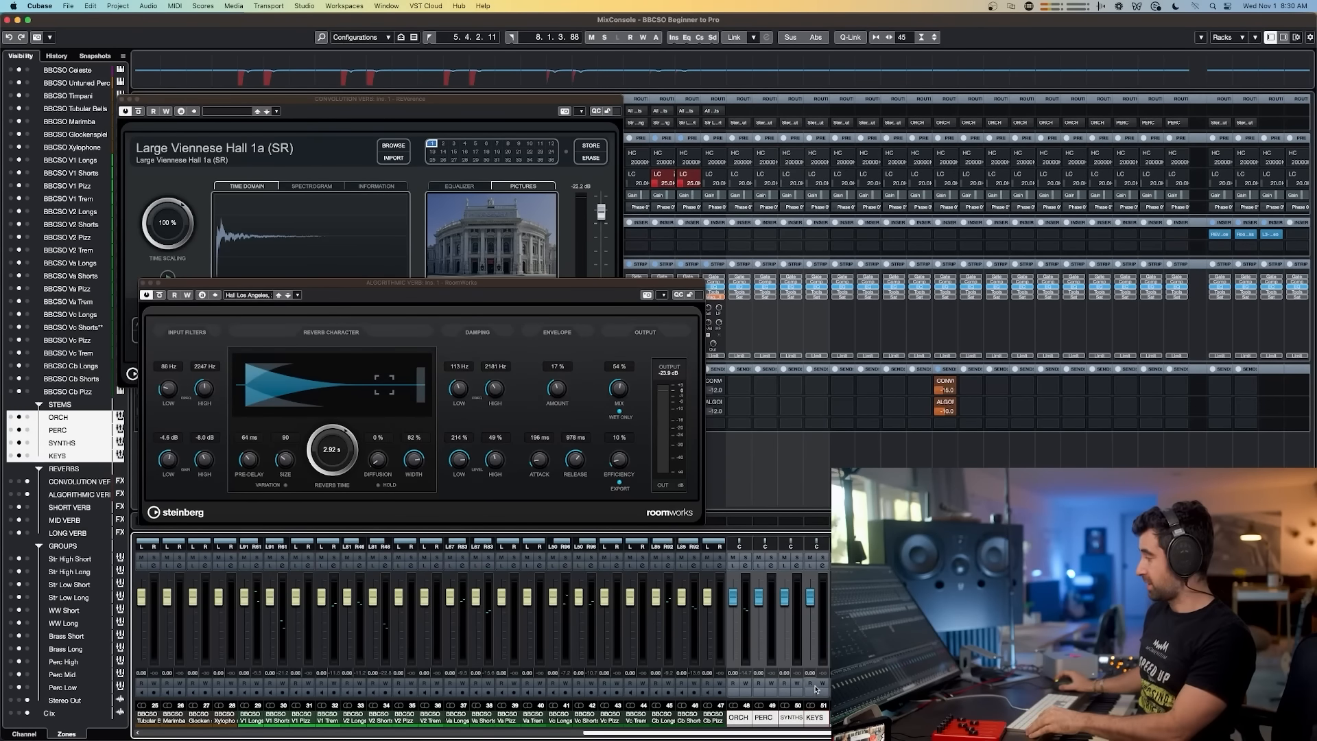
key(super+Tab)
double_click(403, 591)
drag(411, 617, 629, 615)
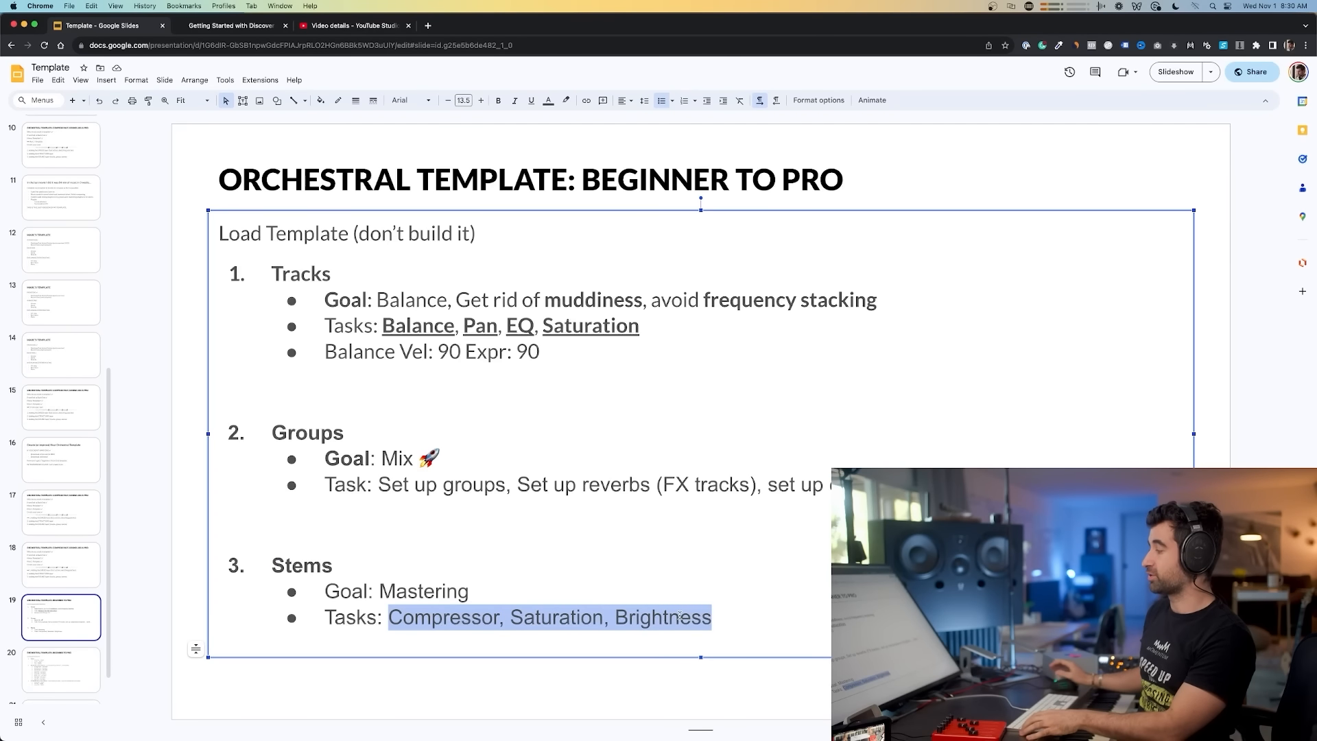
key(super+Tab)
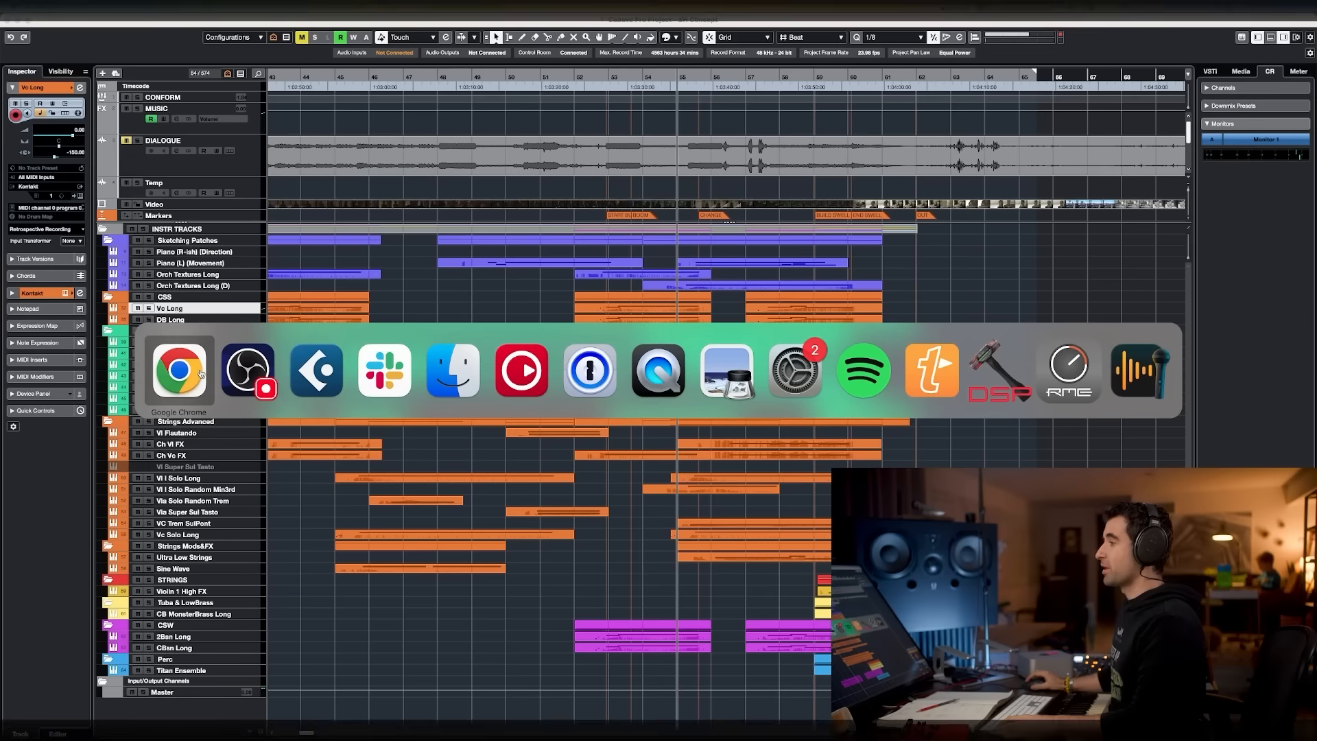
Step: Examine the whiteboard diagrams of the tracks, groups, stems and FX groups signal flow
click(404, 372)
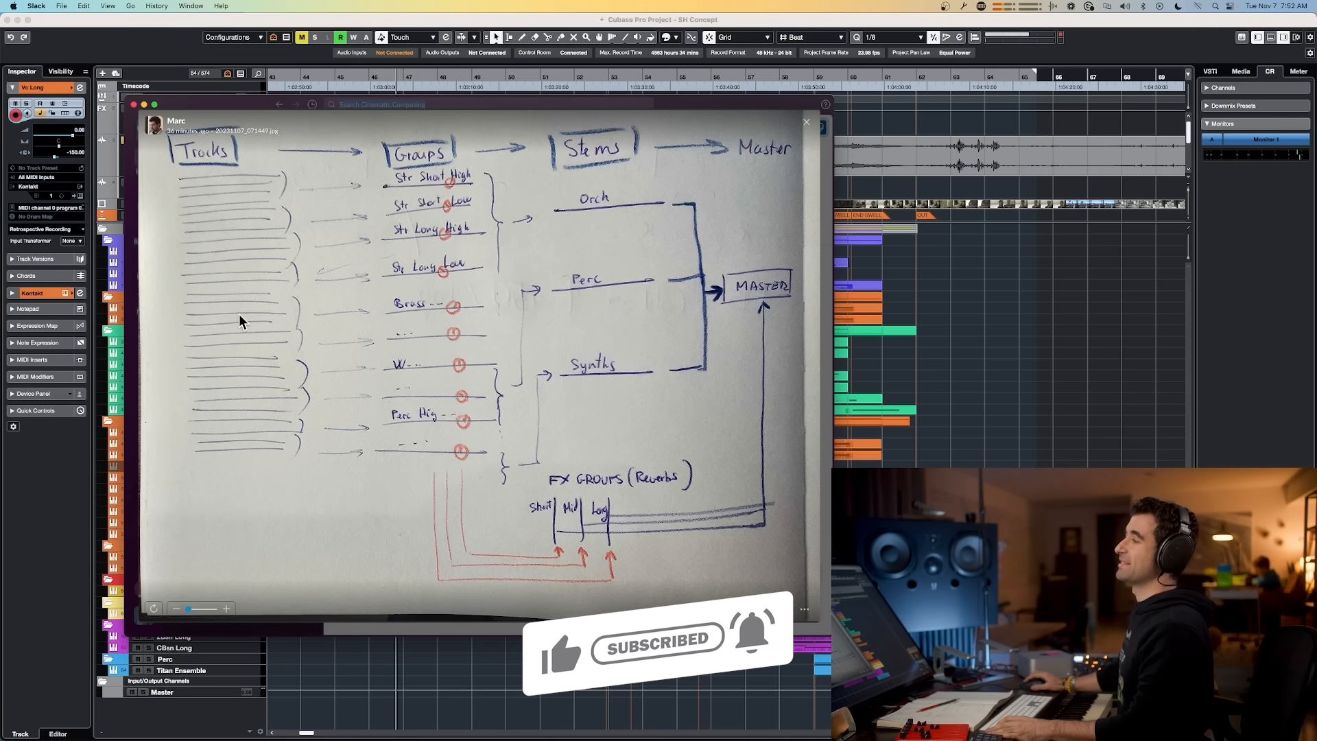
key(super+Tab)
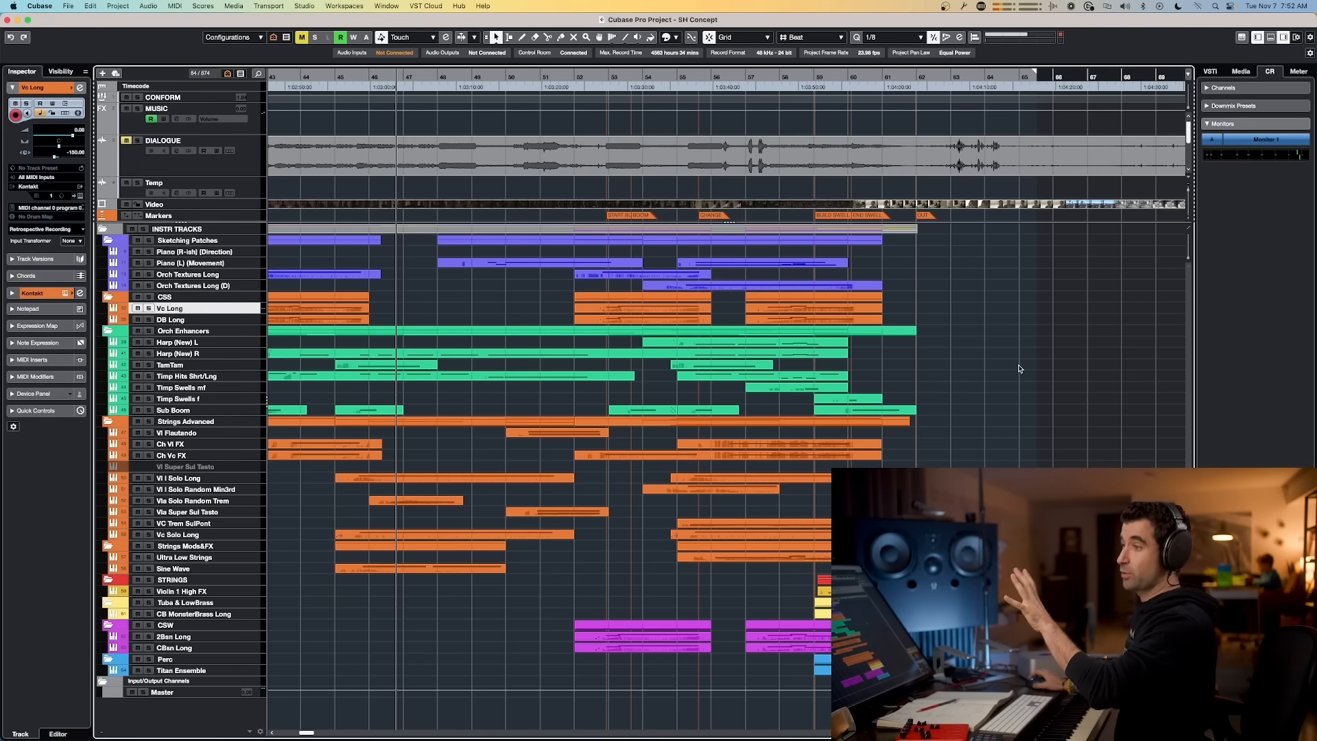
key(super+Tab)
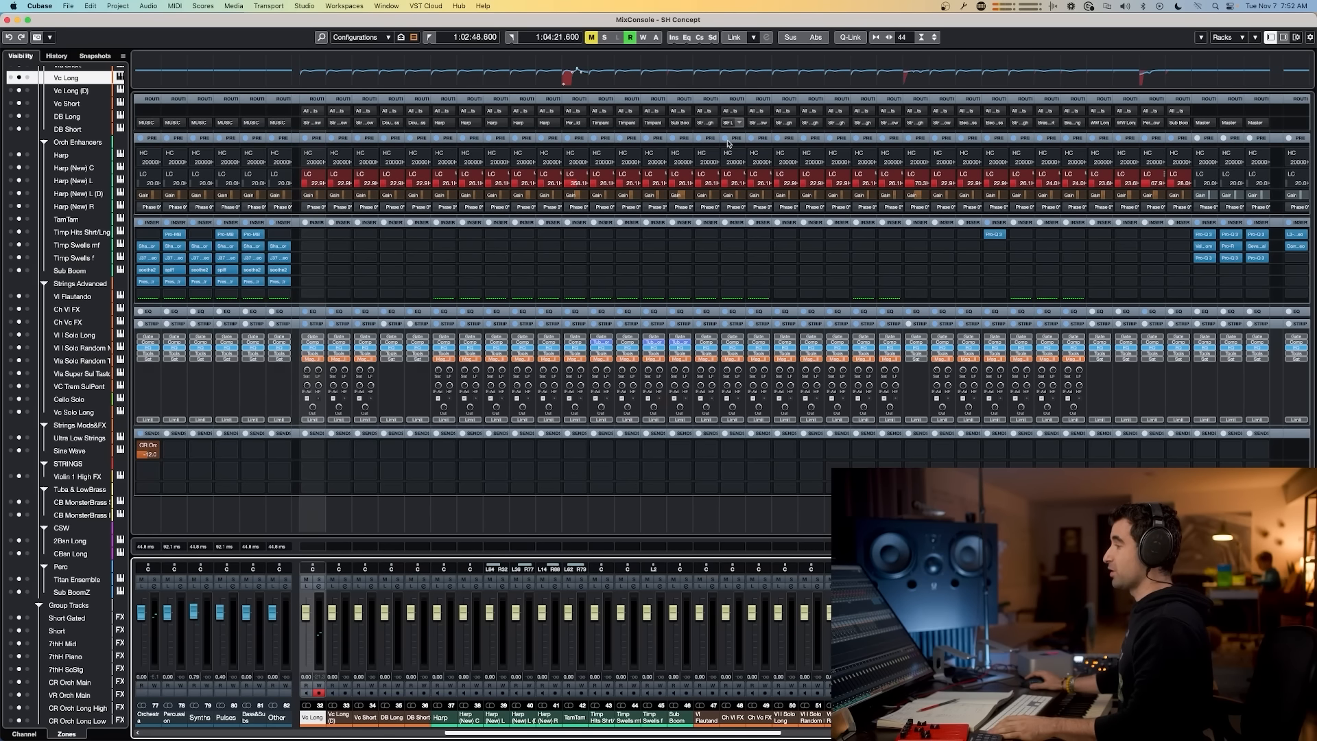
key(super+Tab)
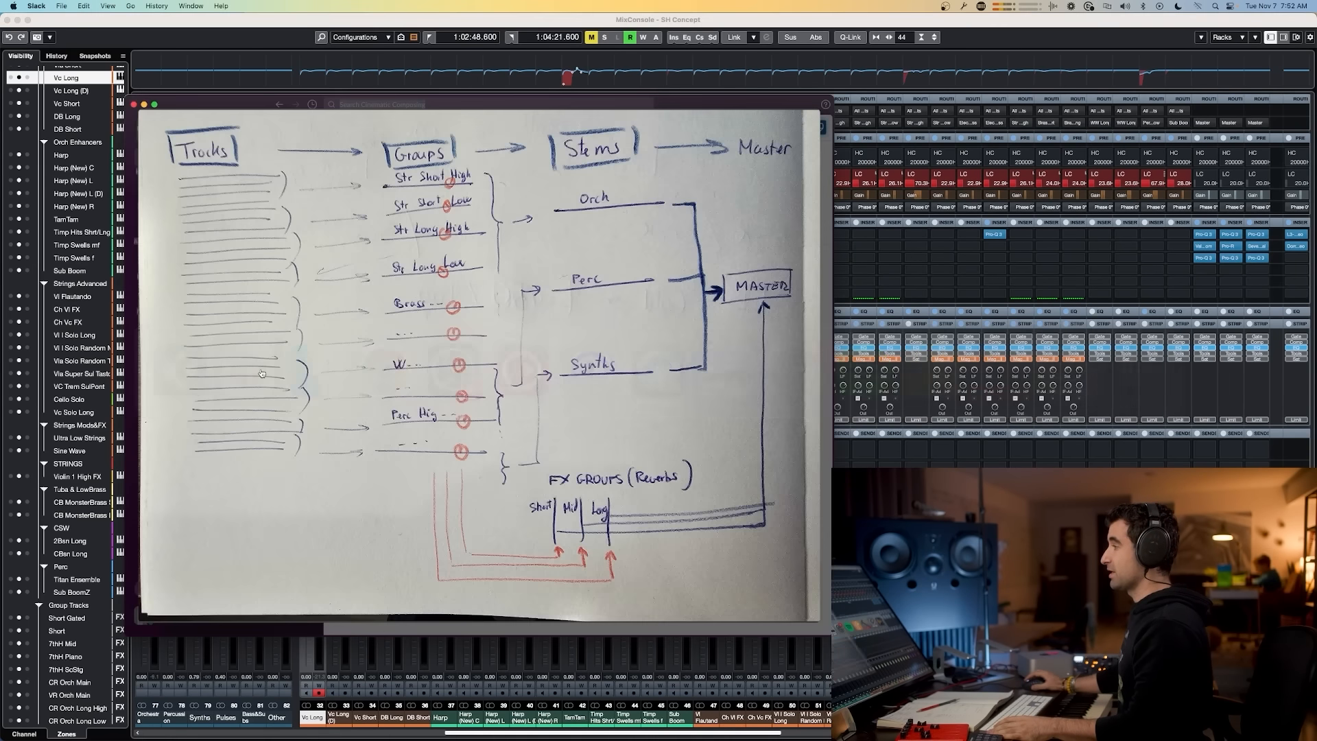
click(569, 377)
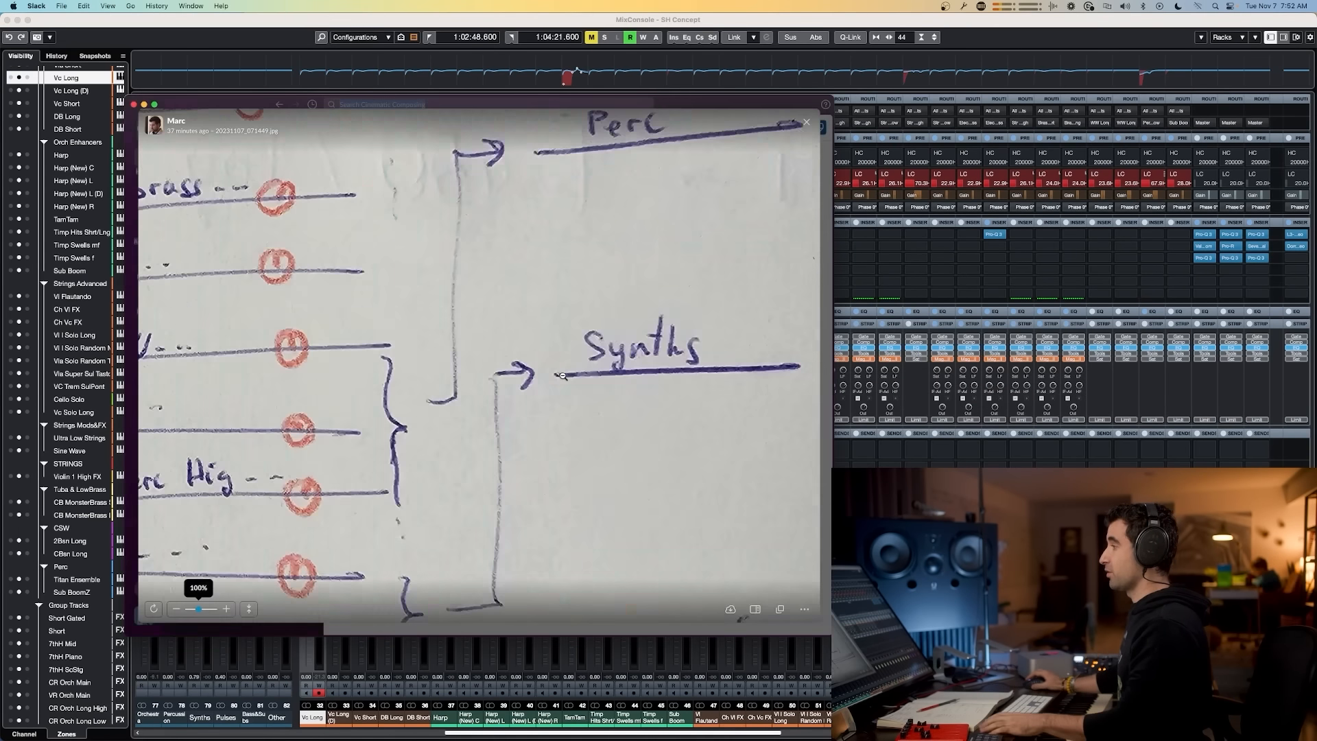
click(806, 122)
click(458, 360)
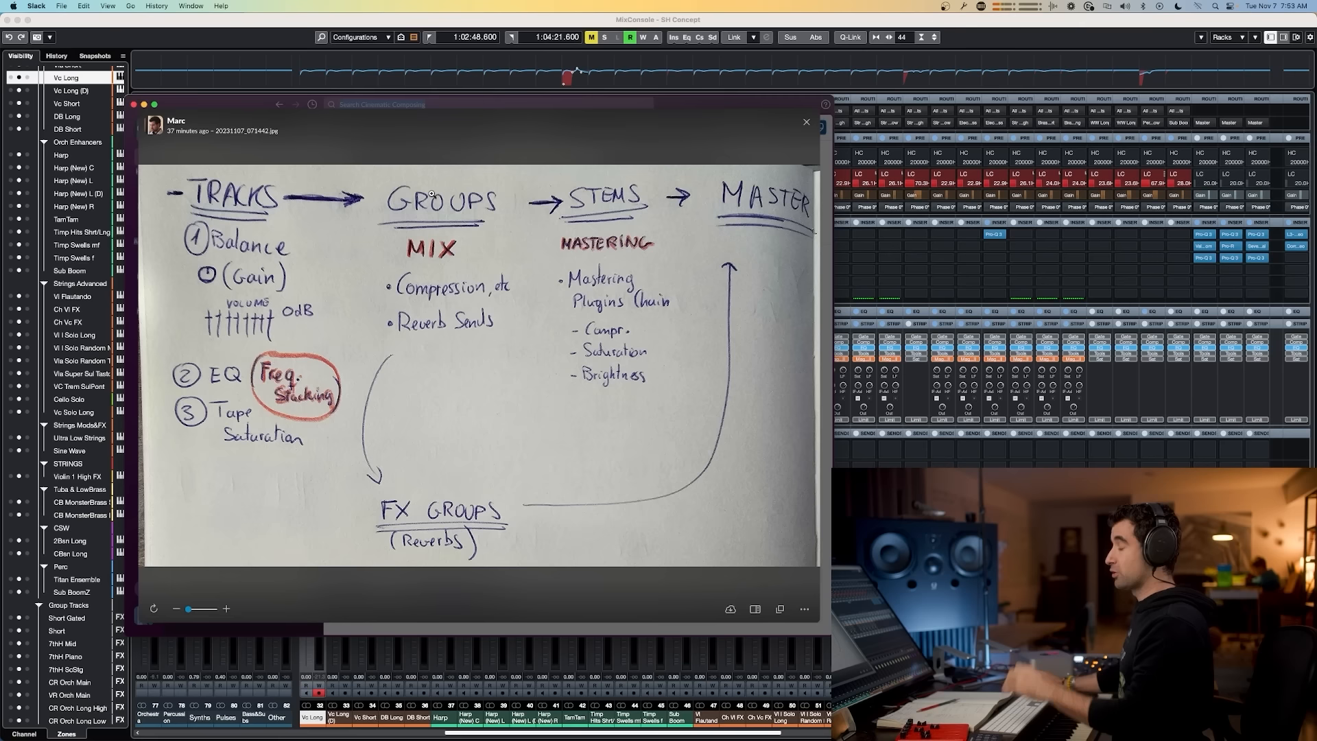
Step: Inspect the reference project's group channel inserts, opening the HG-2 plug-in on Str Short Low
click(890, 258)
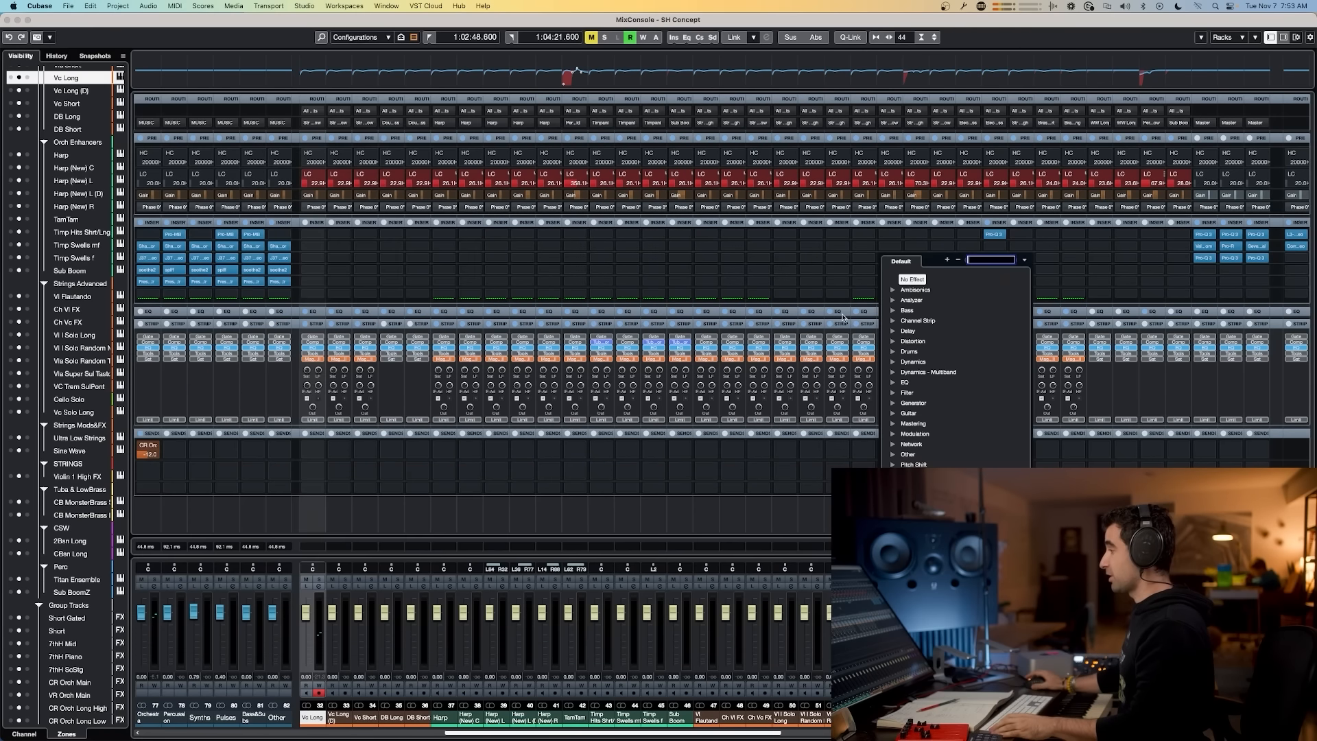
click(525, 735)
drag(525, 735, 924, 735)
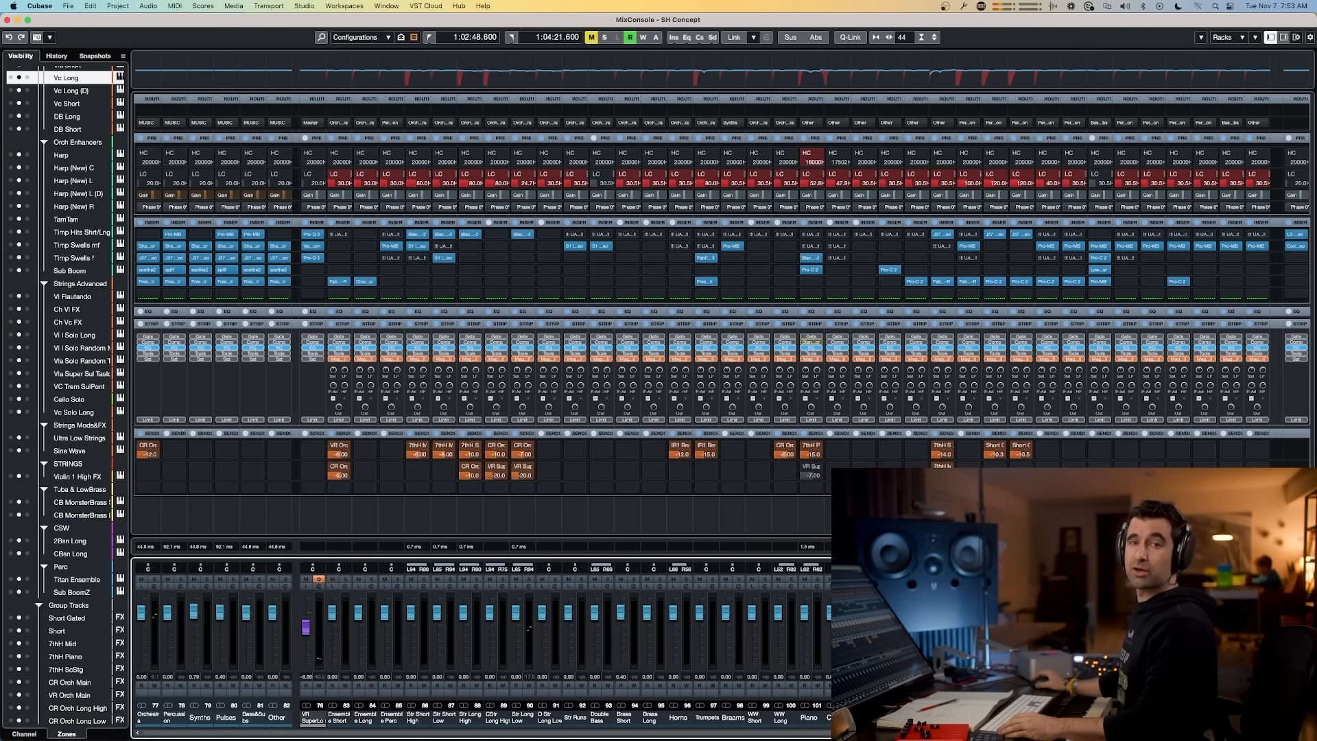
click(410, 717)
click(442, 717)
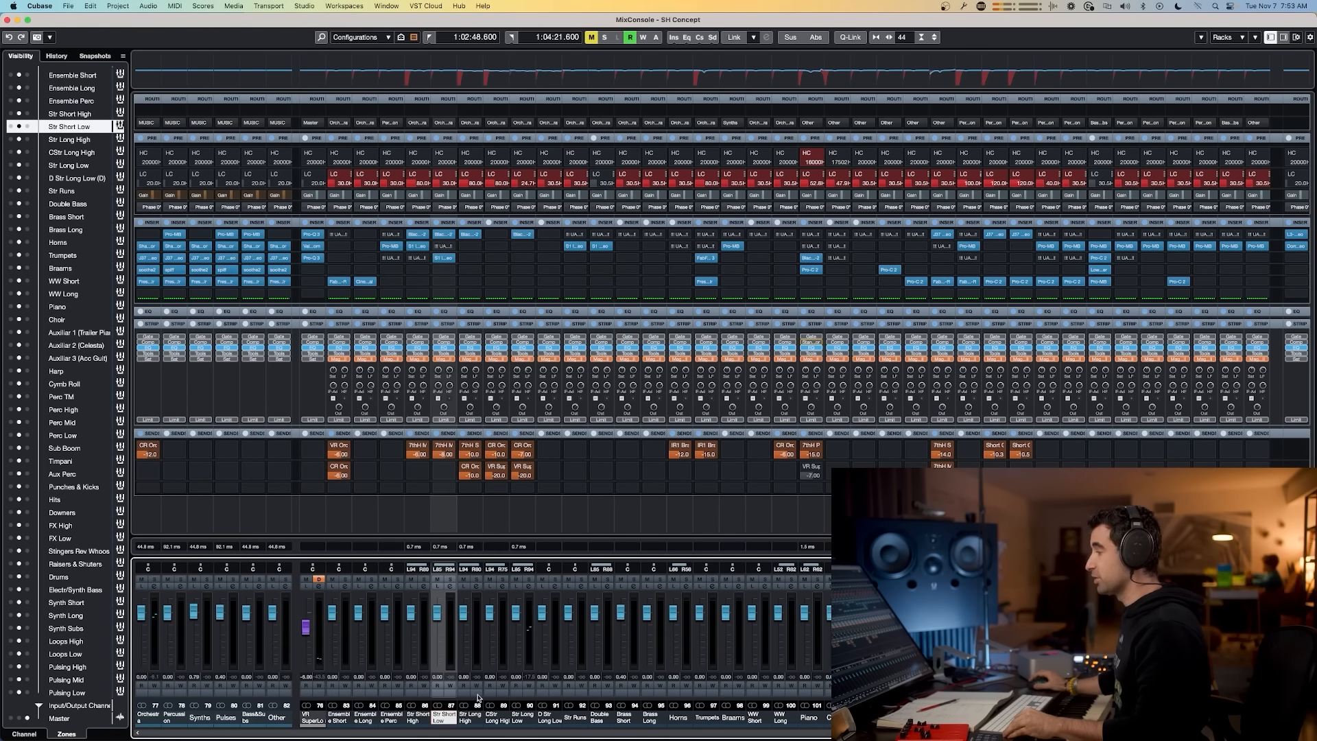
click(443, 235)
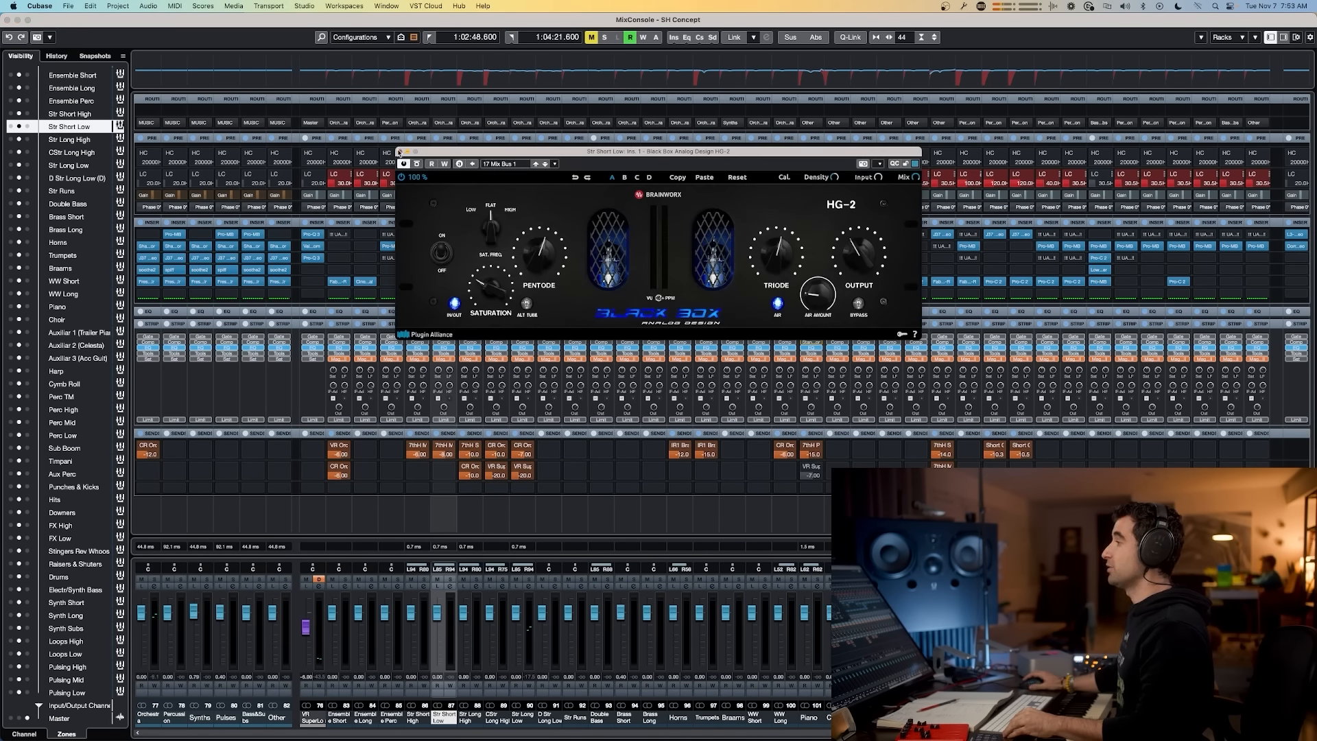
click(400, 152)
Step: Examine the signal-flow whiteboard diagrams again alongside the mixer
key(super+Tab)
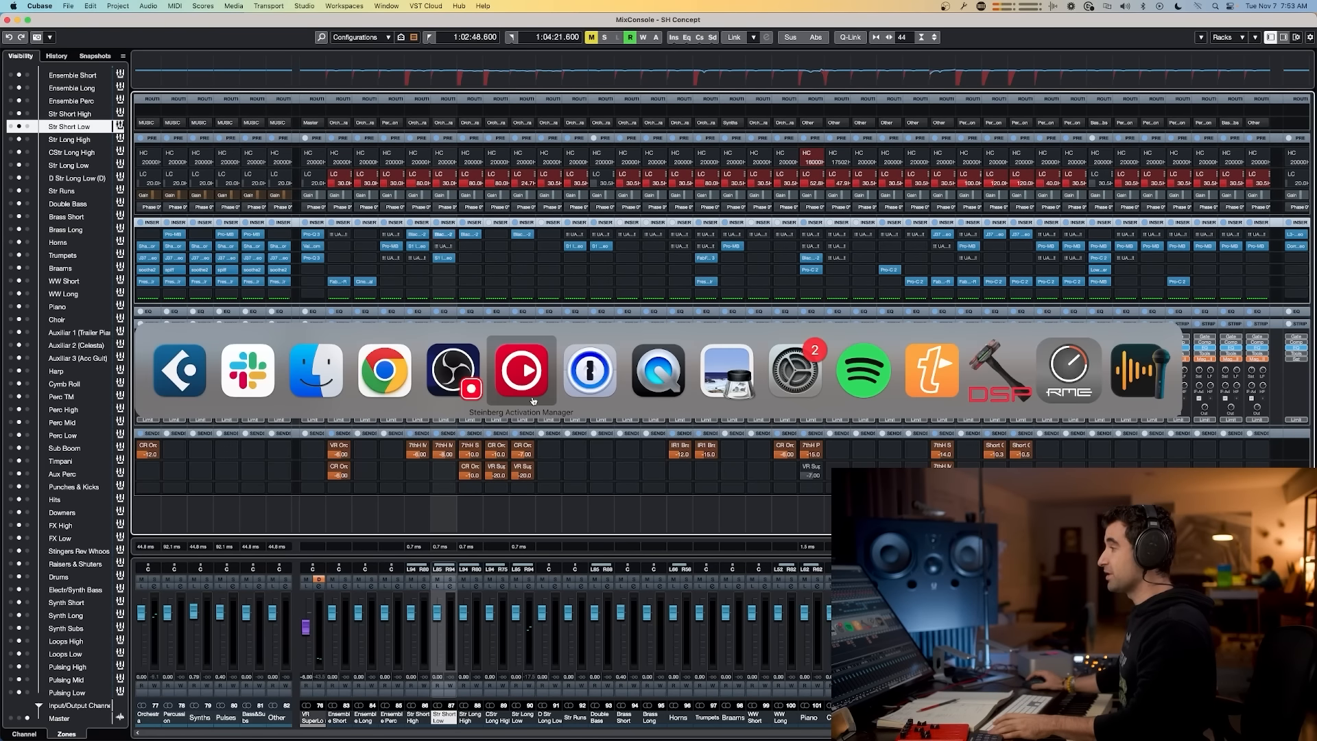
click(247, 374)
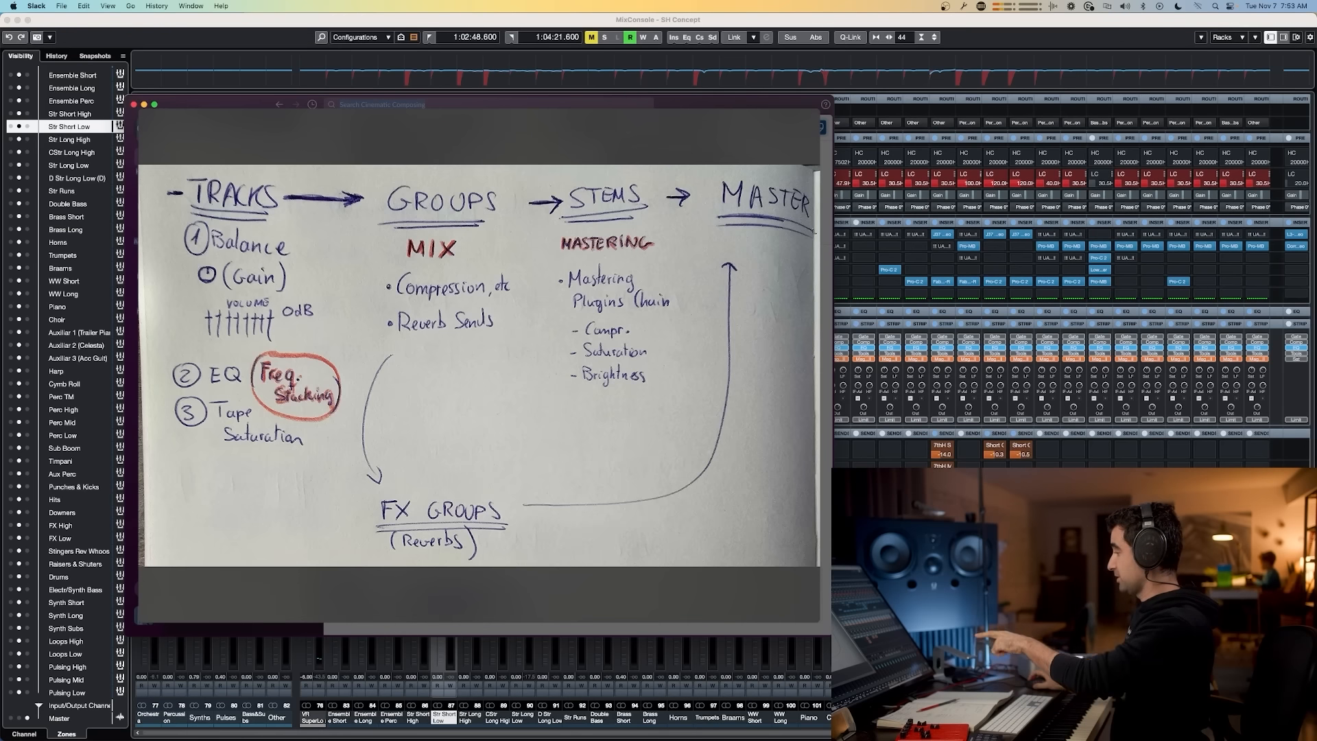
click(609, 424)
key(Escape)
click(477, 493)
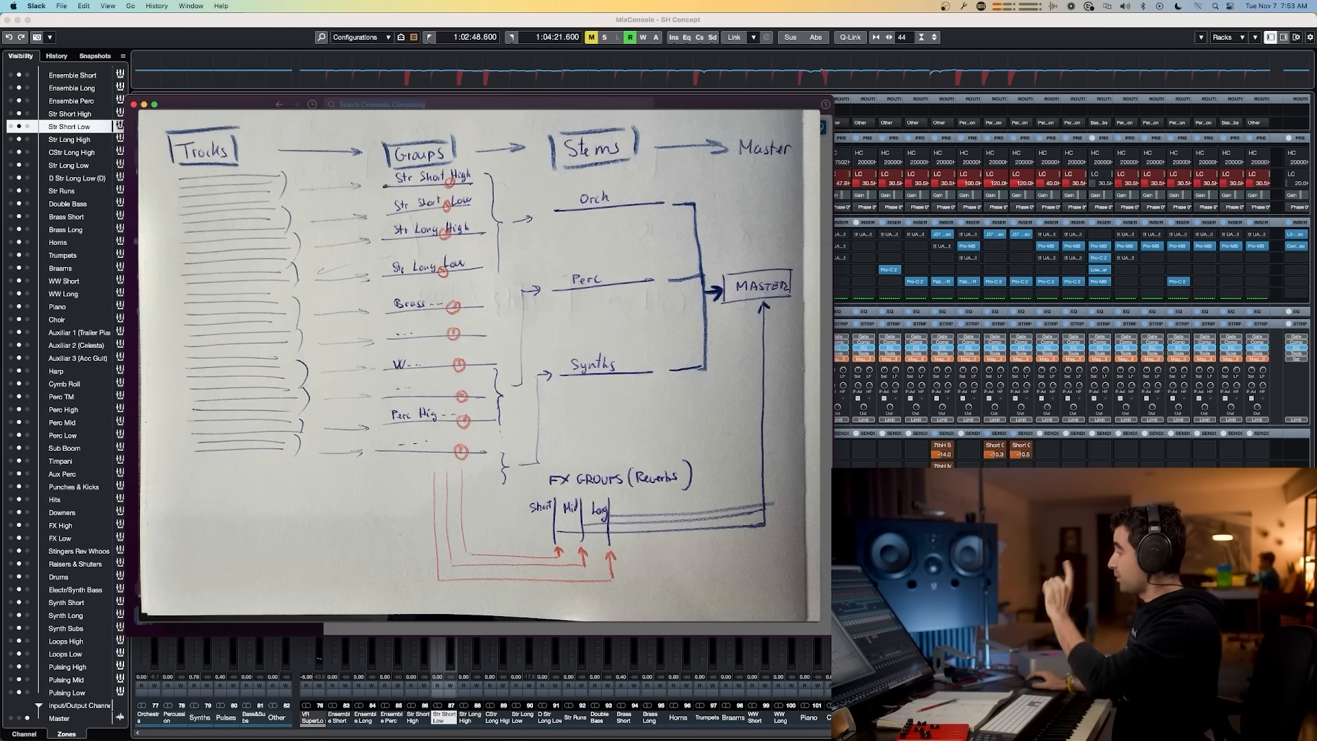
click(916, 504)
Step: Open Export Audio Mixdown and tick the Orchestra, Percussion, Synths, Pulses, Bass&Subs and Other group channels
click(916, 733)
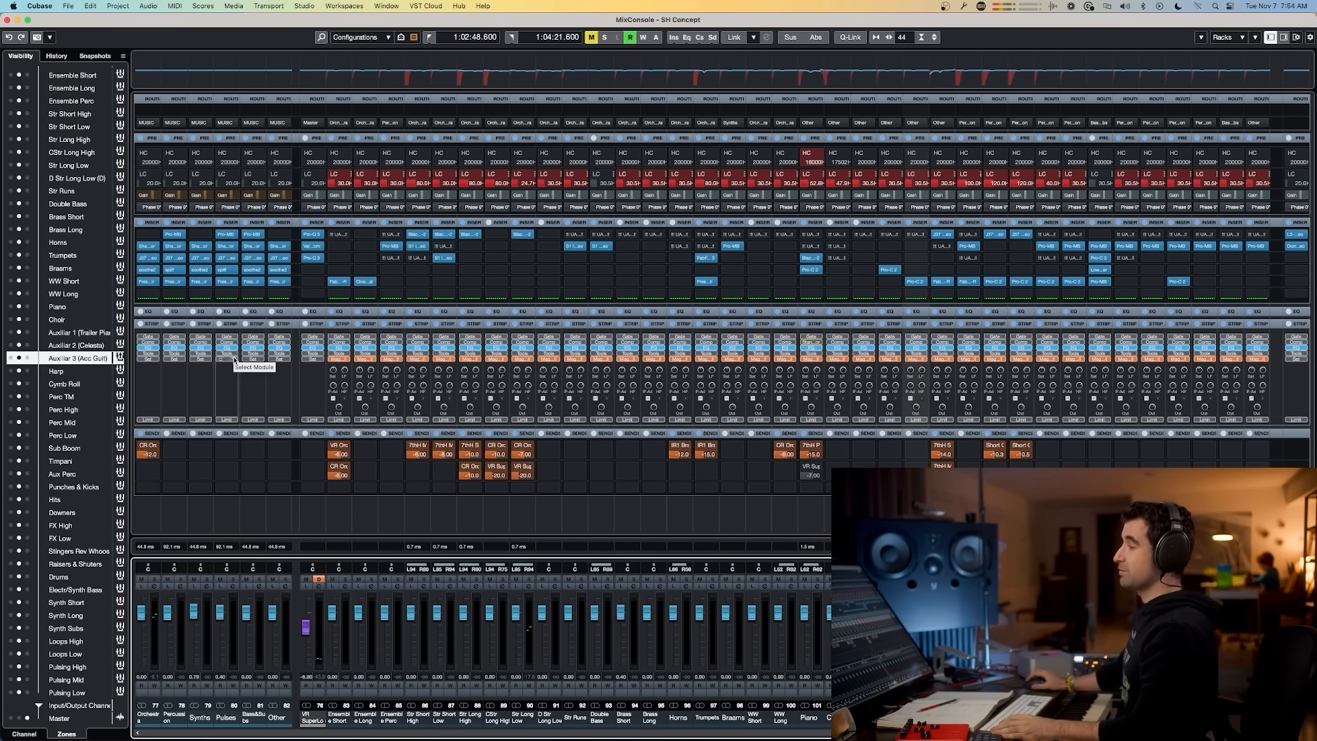
key(super+e)
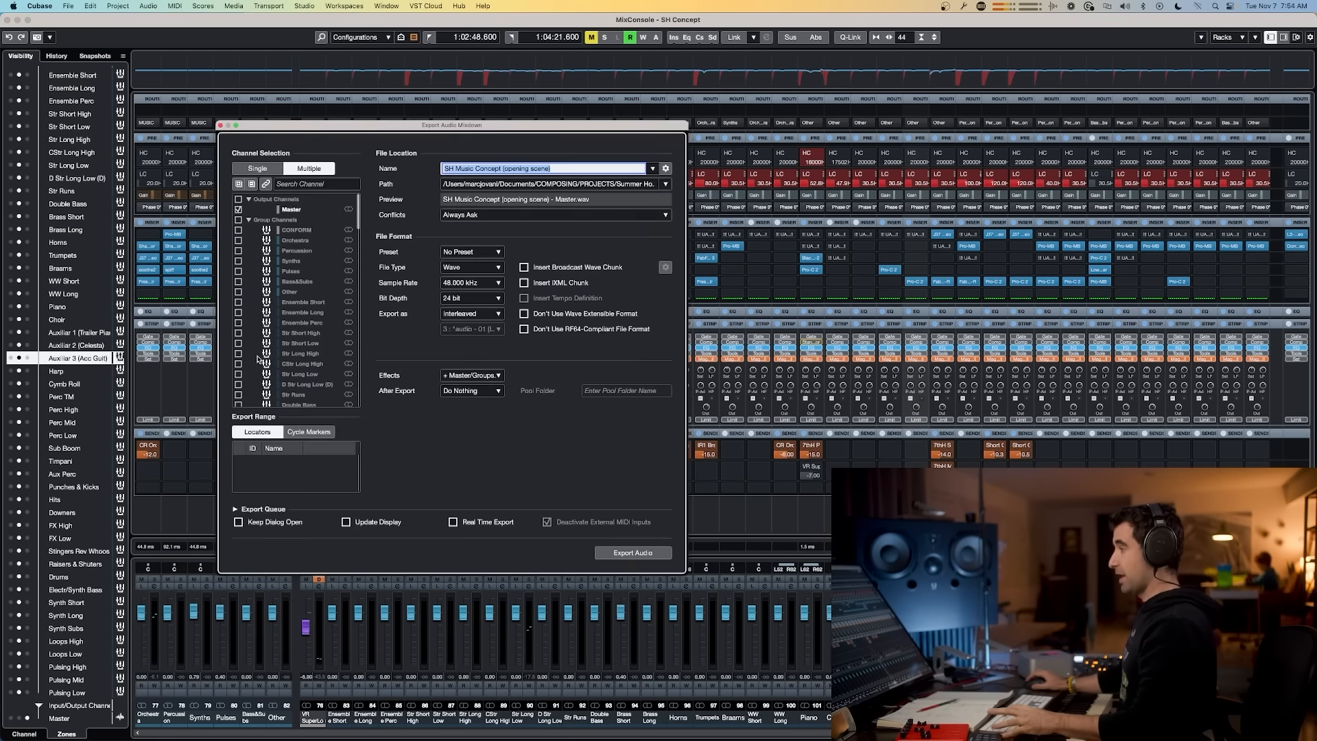
click(238, 240)
click(238, 250)
click(238, 260)
click(238, 271)
click(238, 281)
click(239, 291)
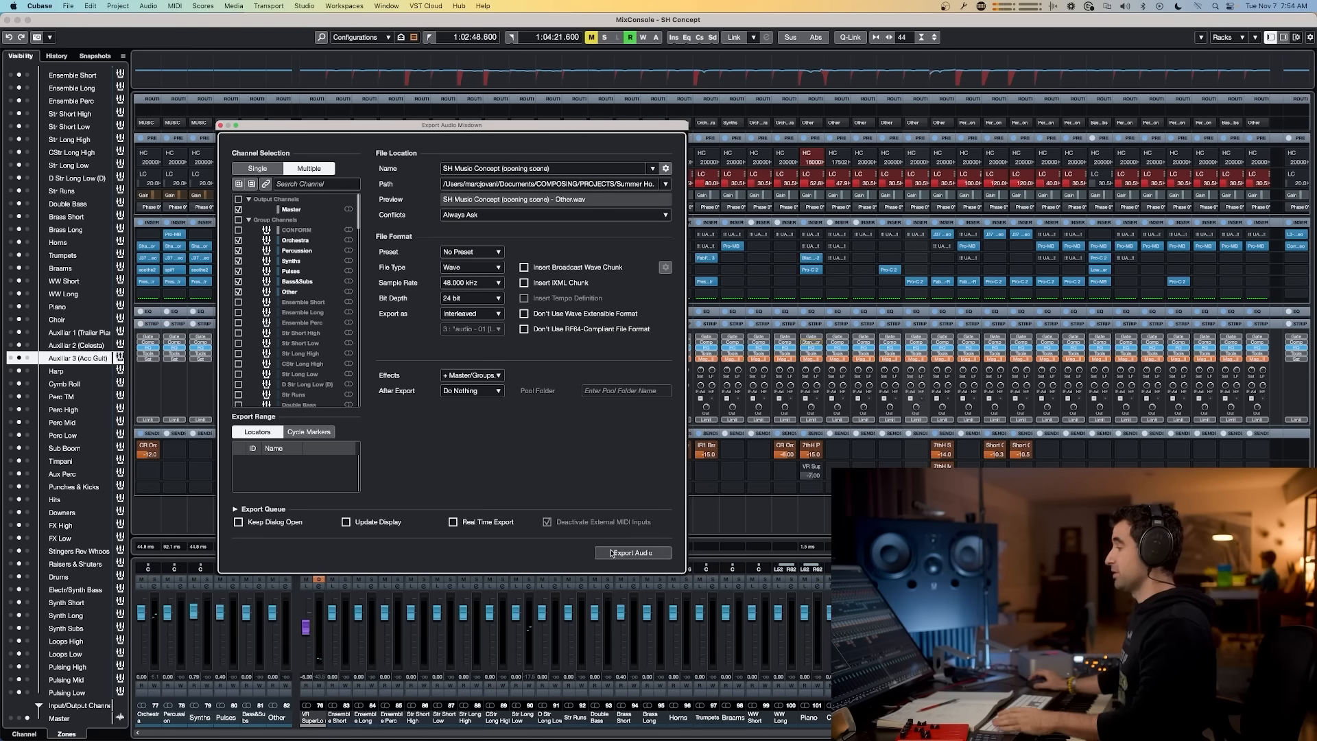
Step: Close the Export Audio Mixdown dialog and review the signal-flow whiteboard diagram alongside the mixer again
click(220, 126)
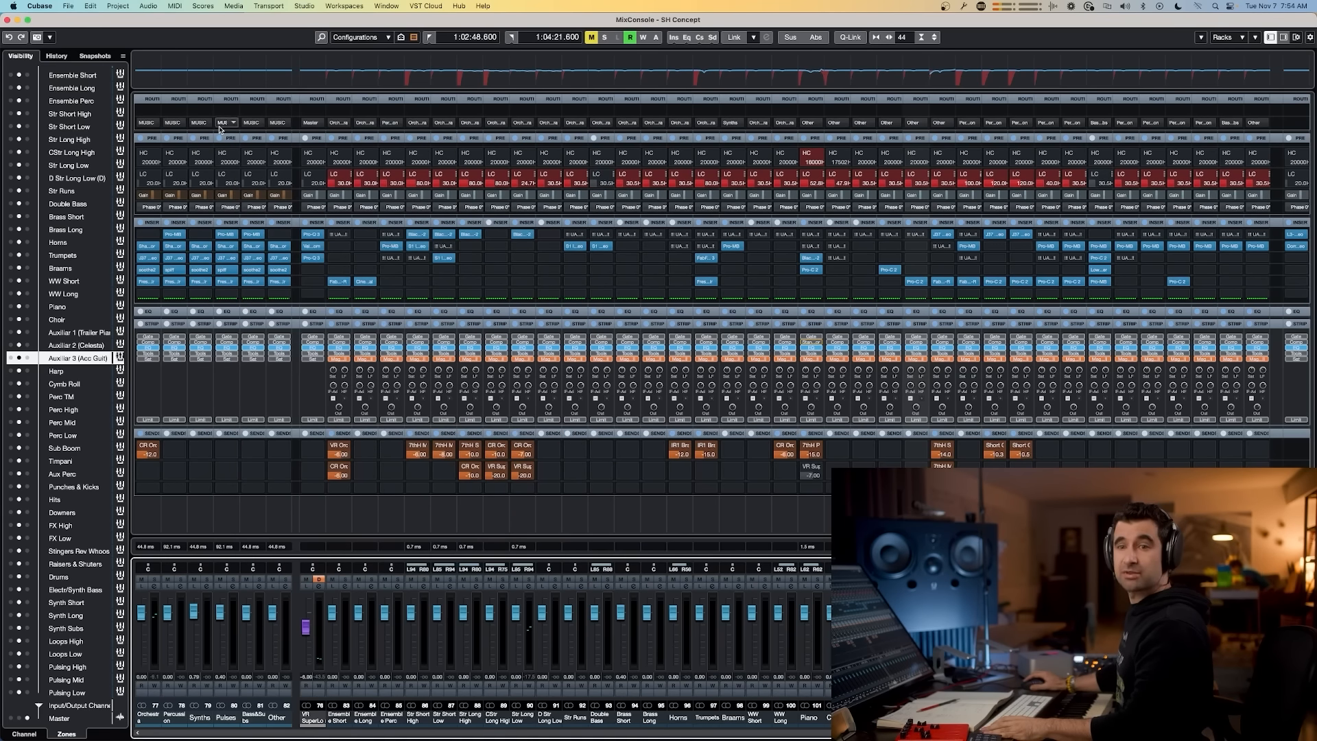
key(super+Tab)
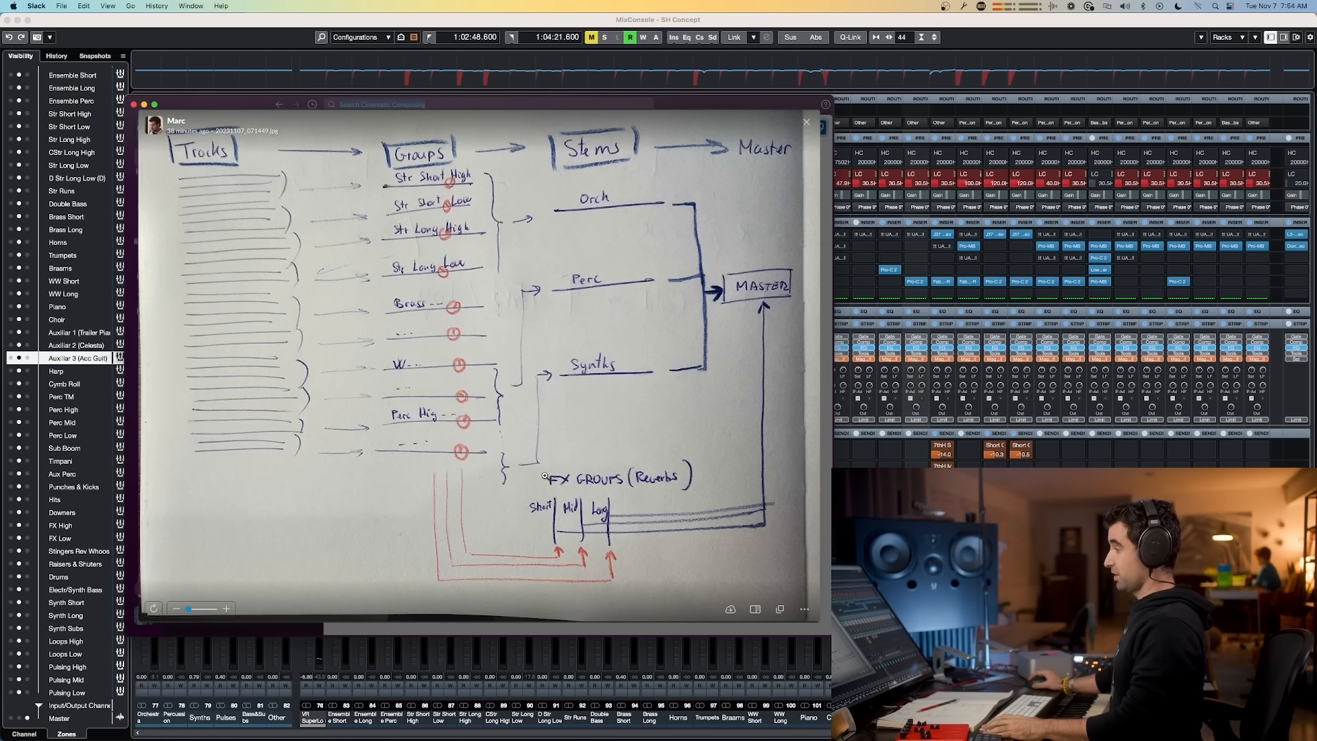
drag(865, 734, 724, 738)
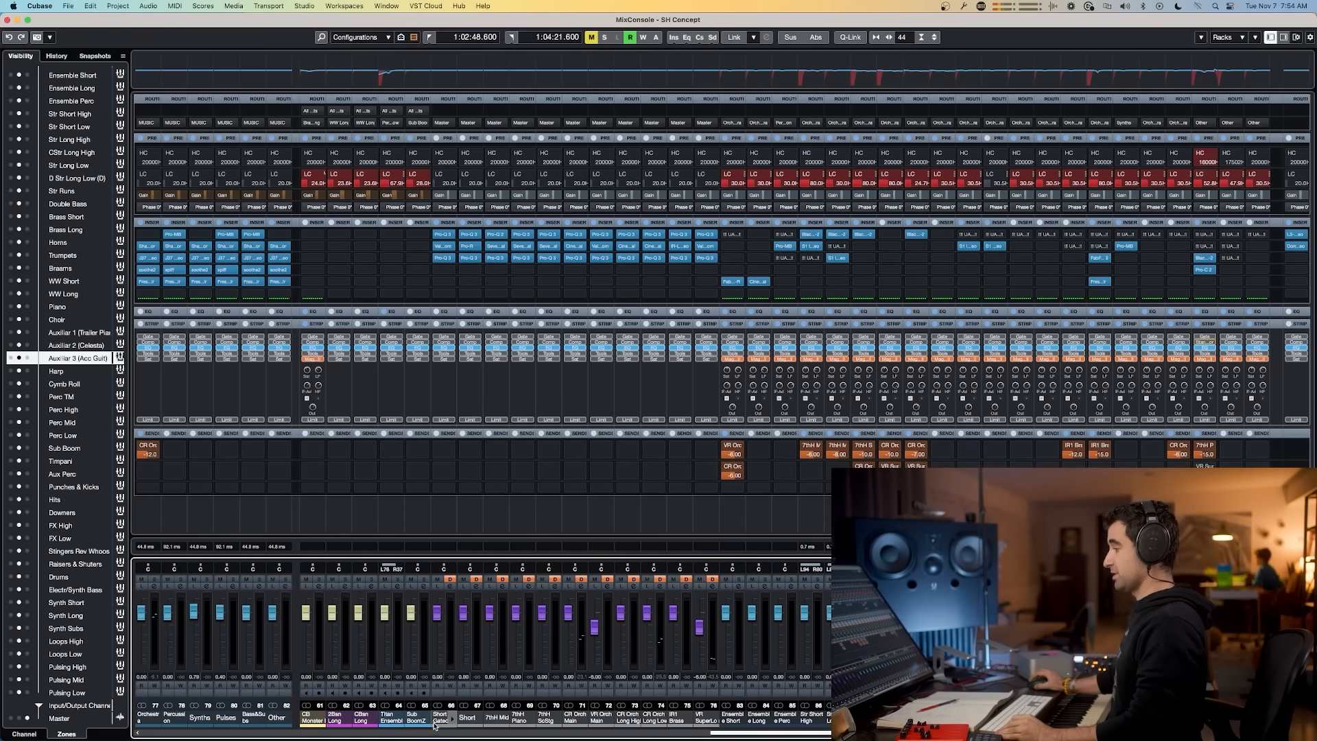
Step: Inspect the reference project's FX reverb channels, opening their Seventh Heaven and Cinematic Rooms reverb plug-ins
click(441, 717)
shift+click(706, 716)
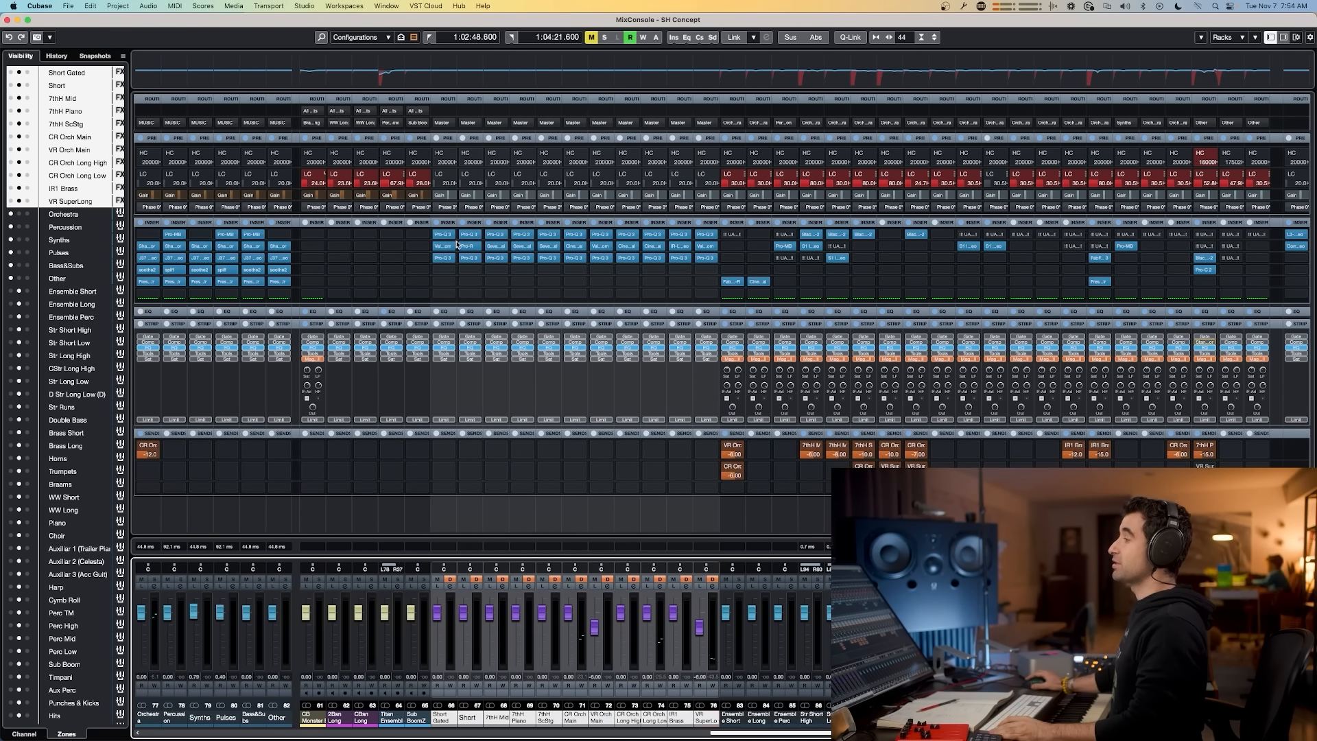
click(523, 247)
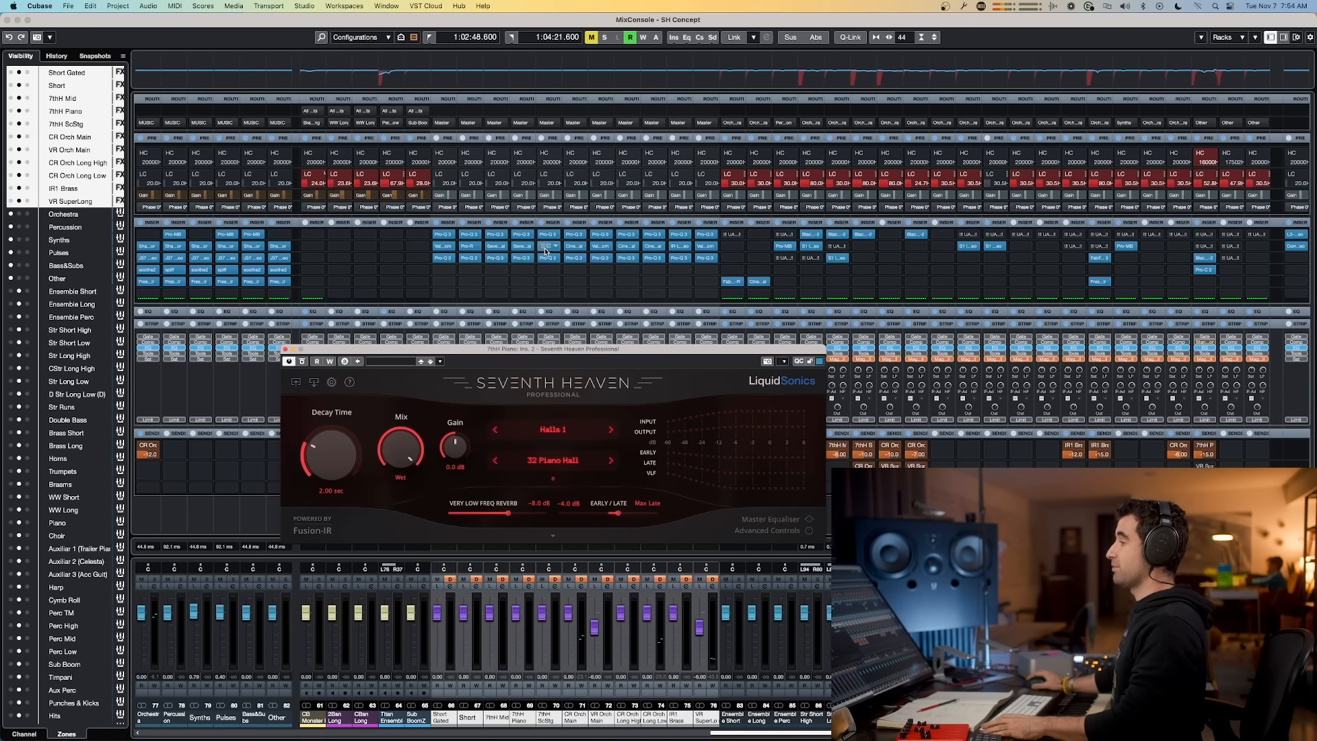
key(super+w)
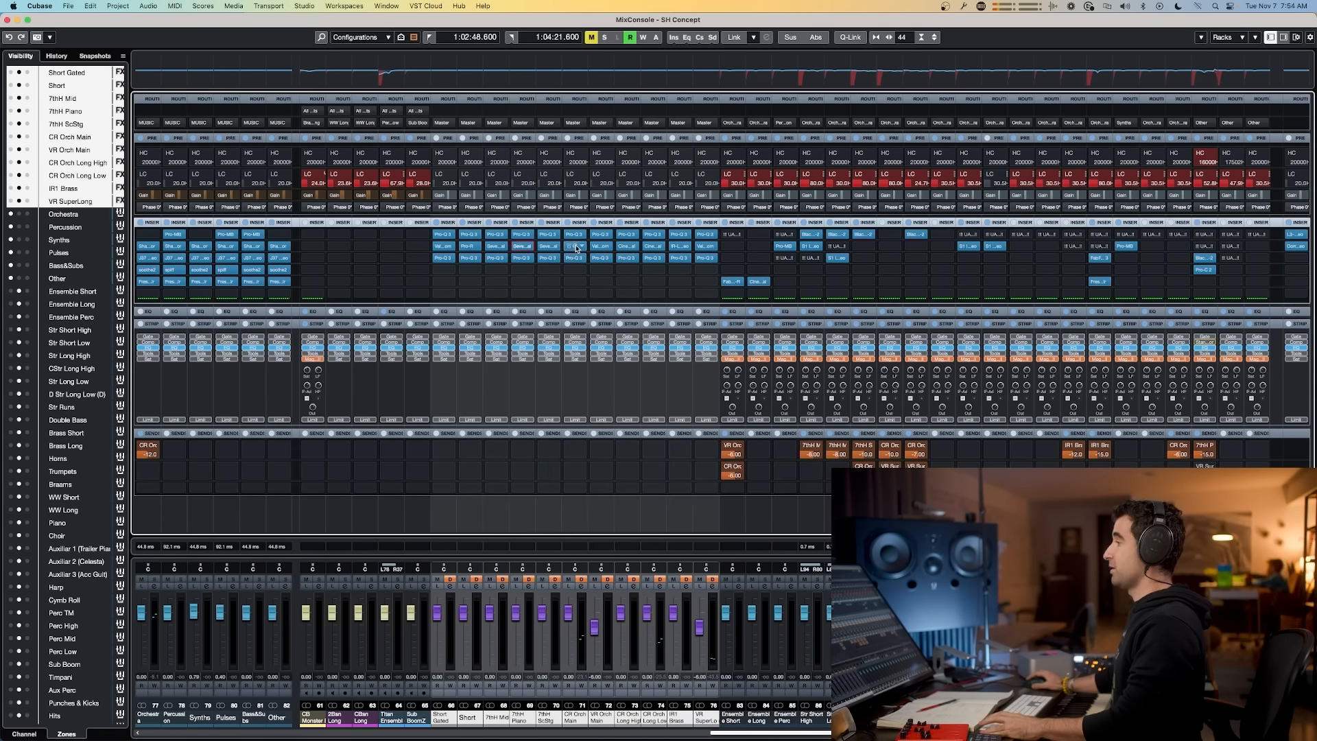
click(574, 246)
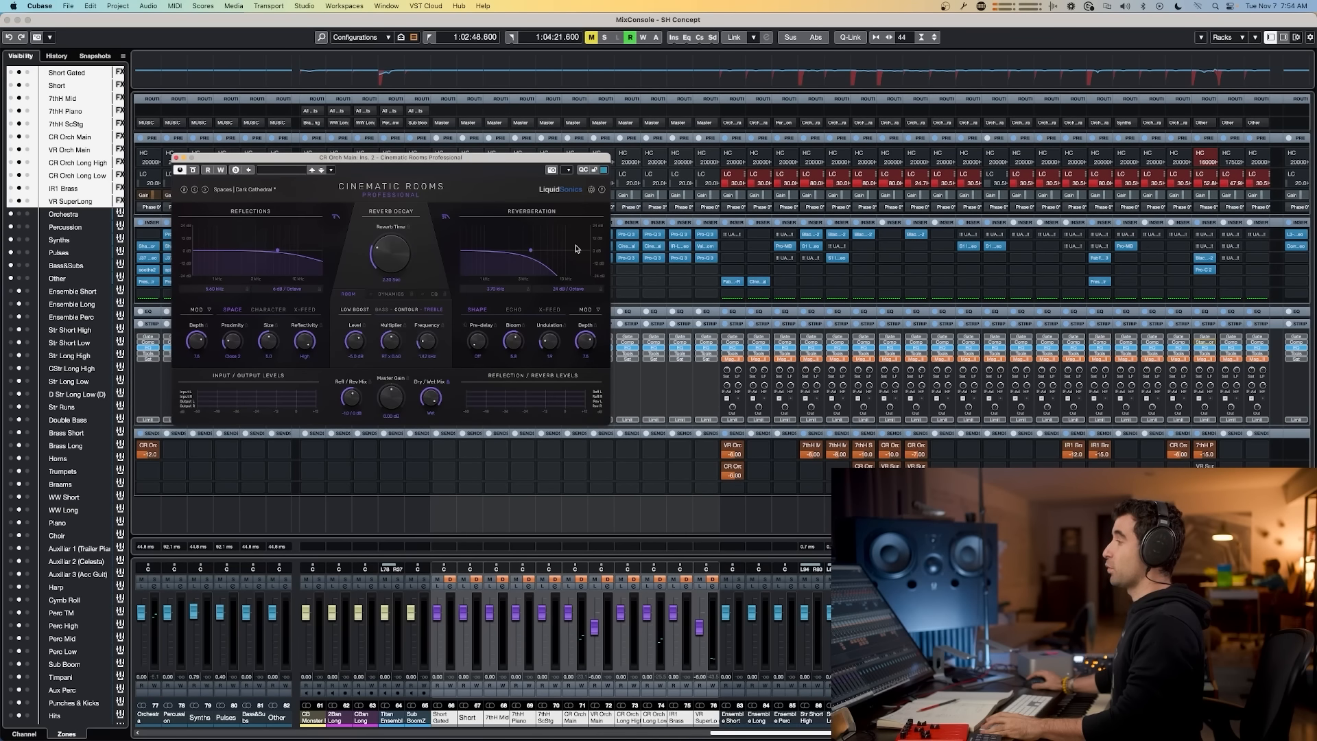
key(super+w)
click(444, 247)
key(super+w)
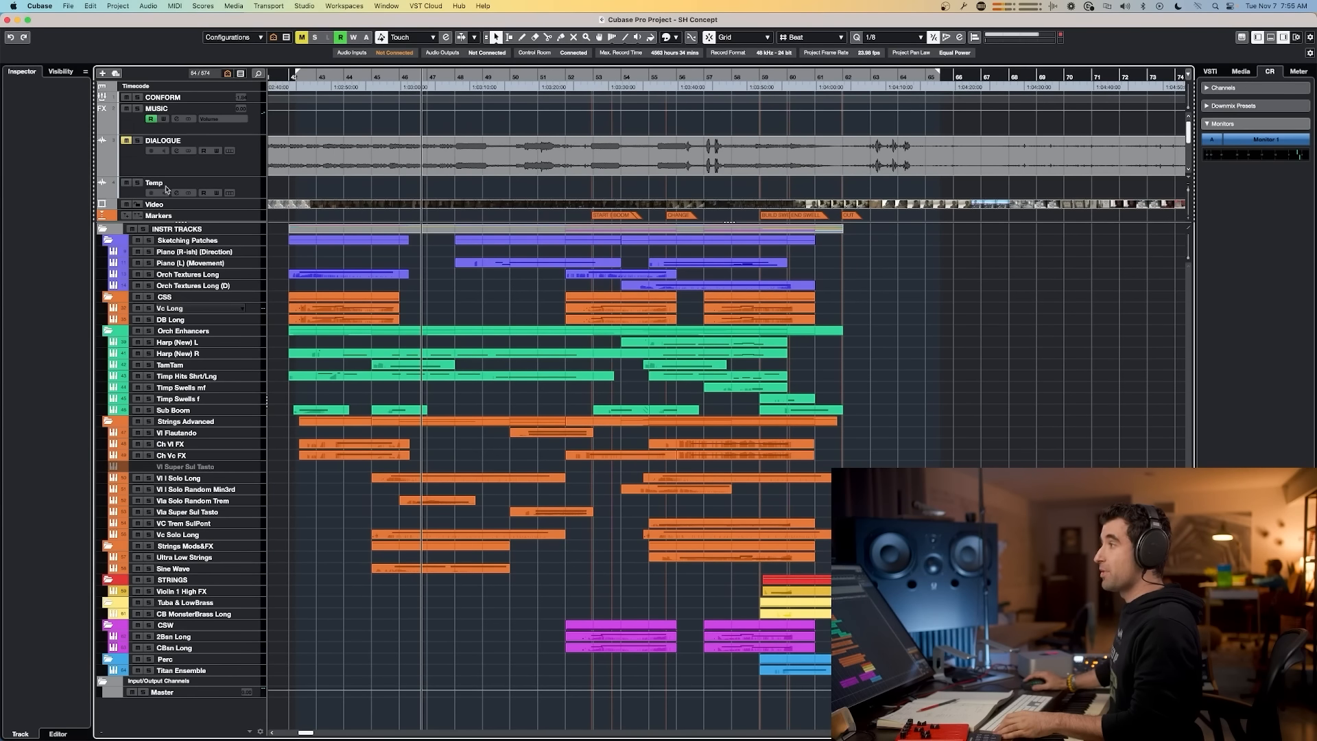
Step: Examine the reference project's top tracks, including Dialogue, Markers, Tempo and Signature tracks
key(F8)
drag(412, 75, 339, 81)
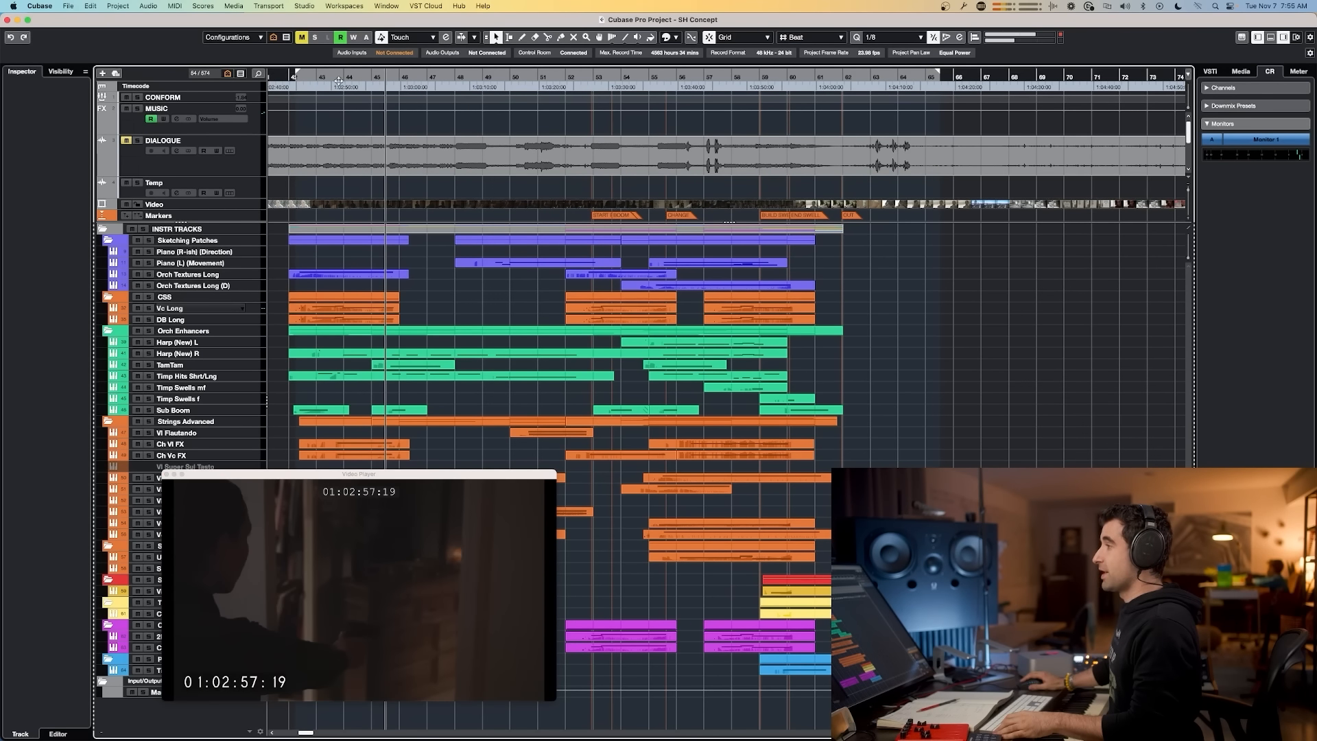
click(255, 168)
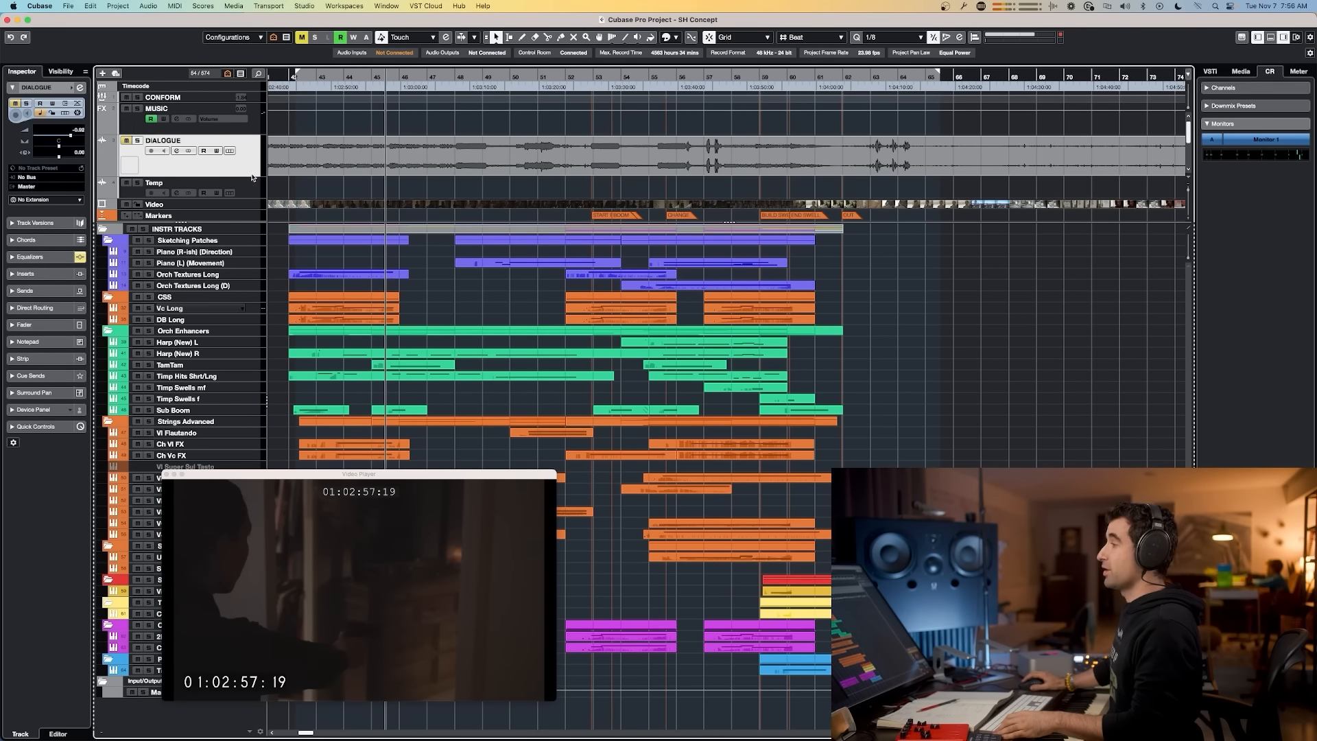
scroll(255, 191, down, 2)
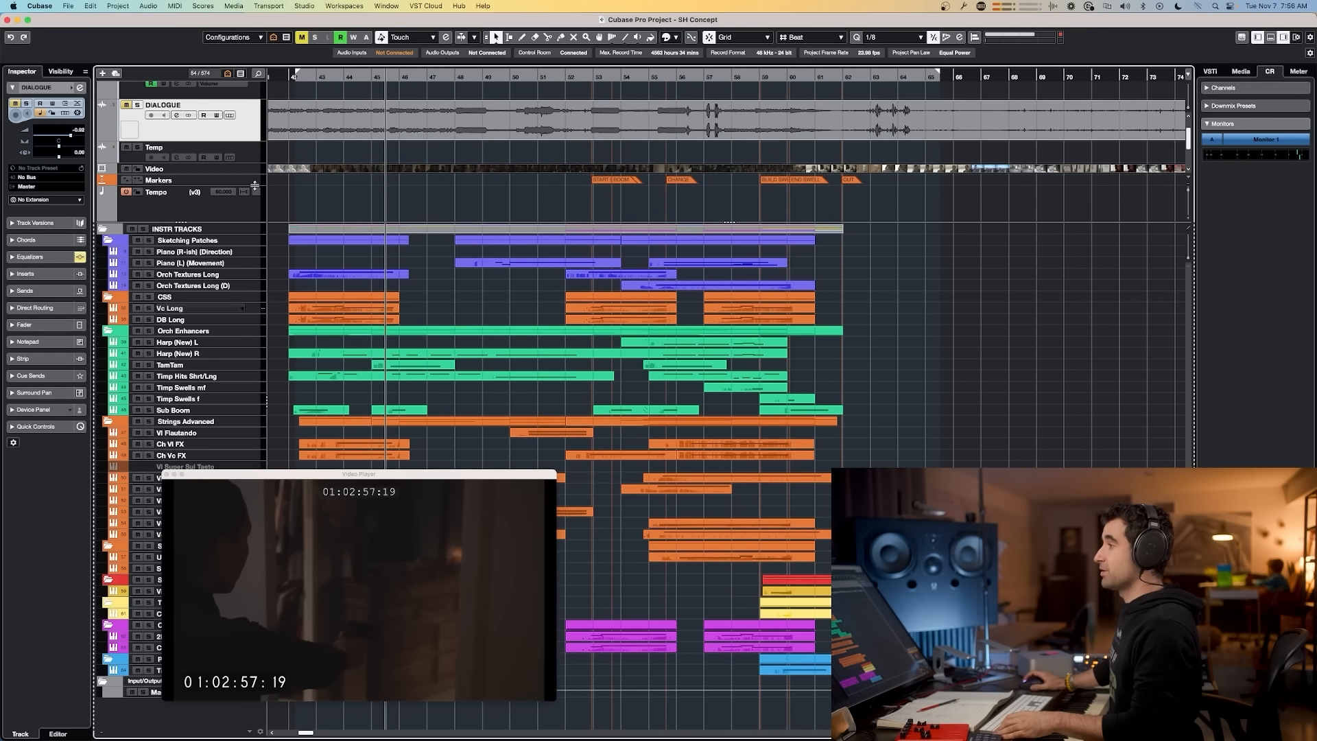
click(211, 181)
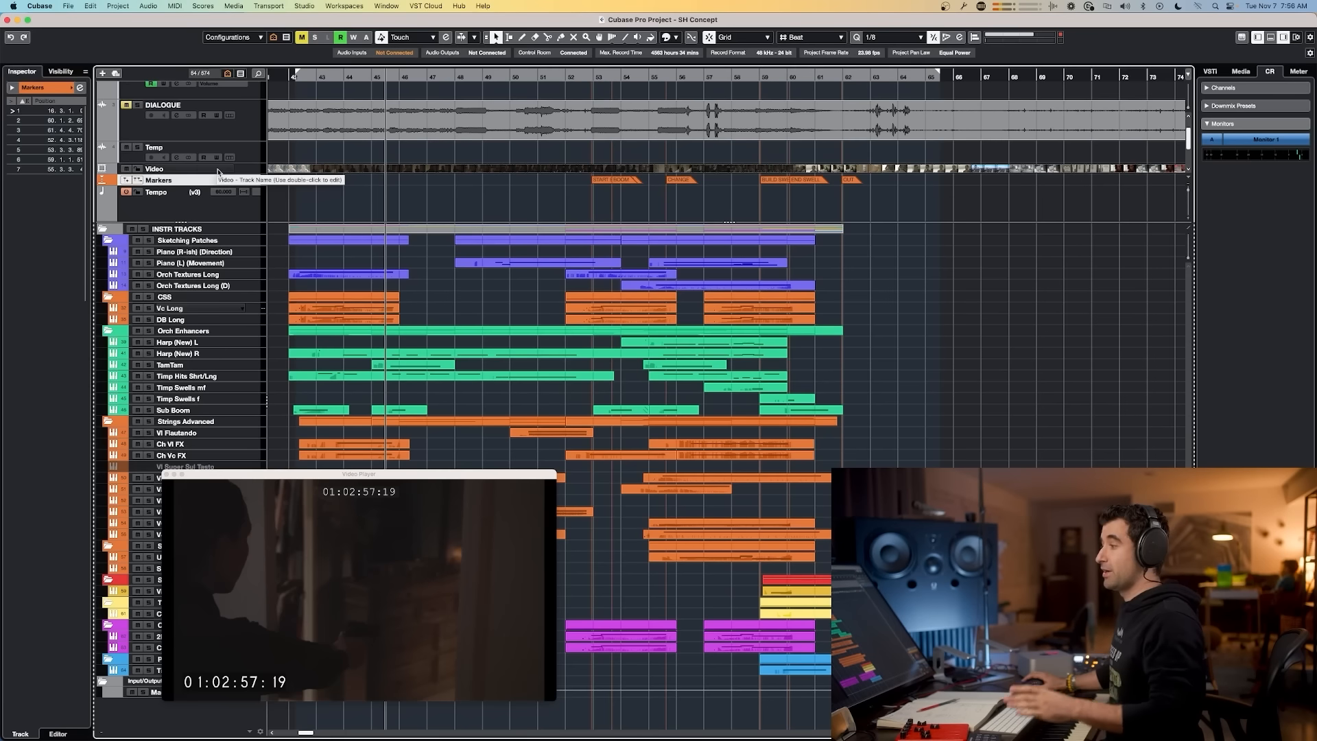
click(178, 194)
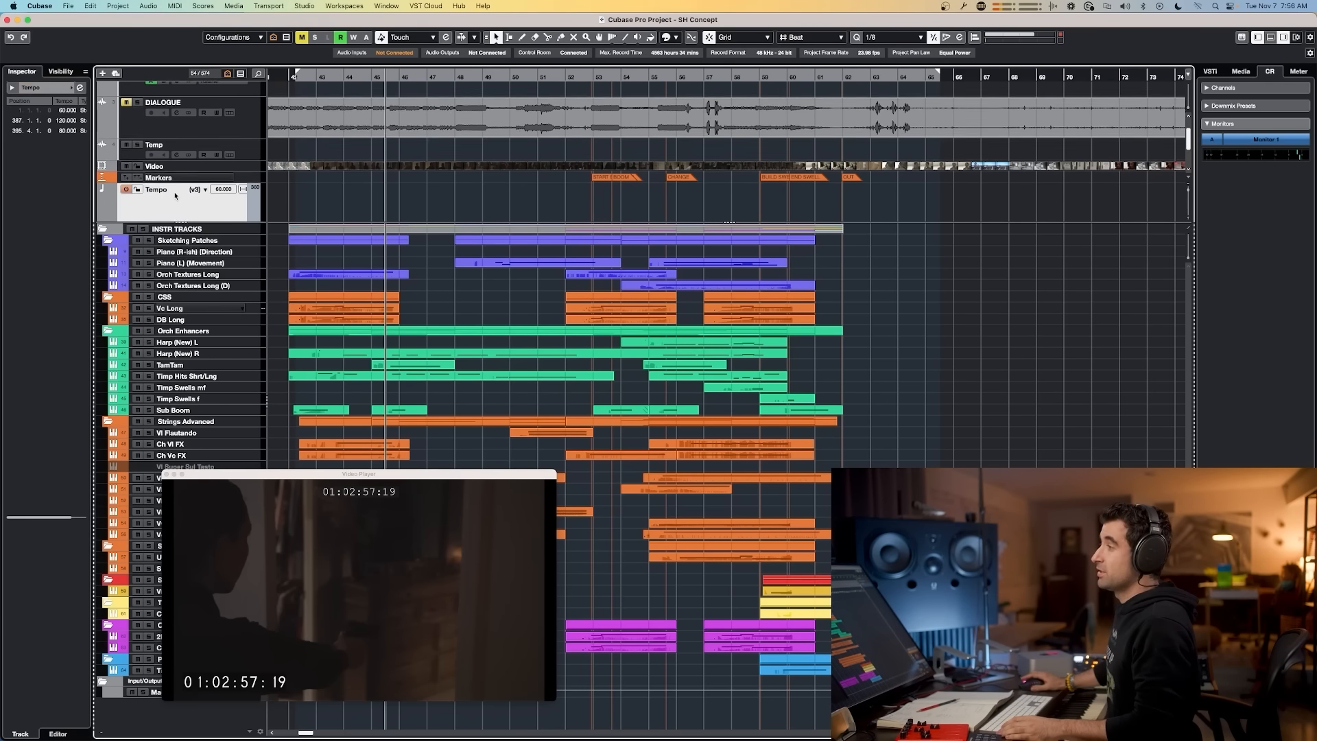
scroll(178, 194, down, 2)
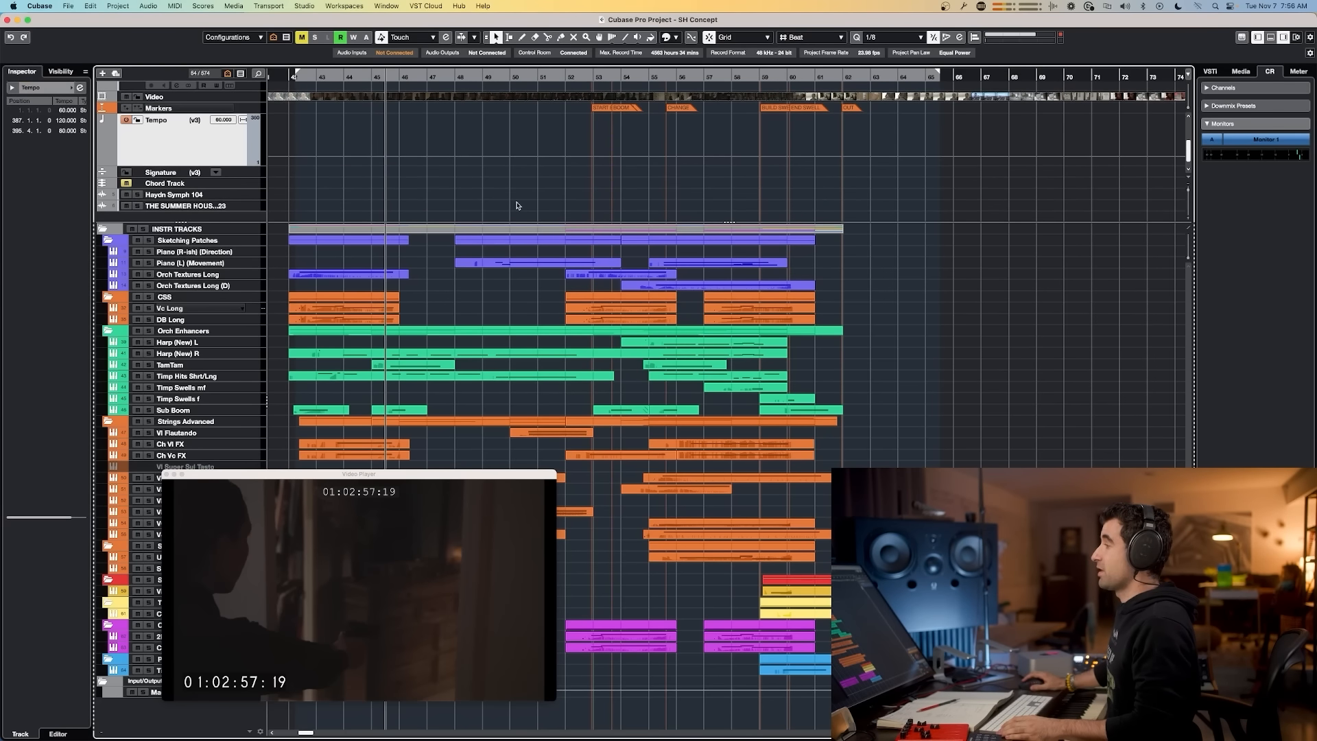
scroll(559, 193, down, 3)
scroll(592, 185, left, 3)
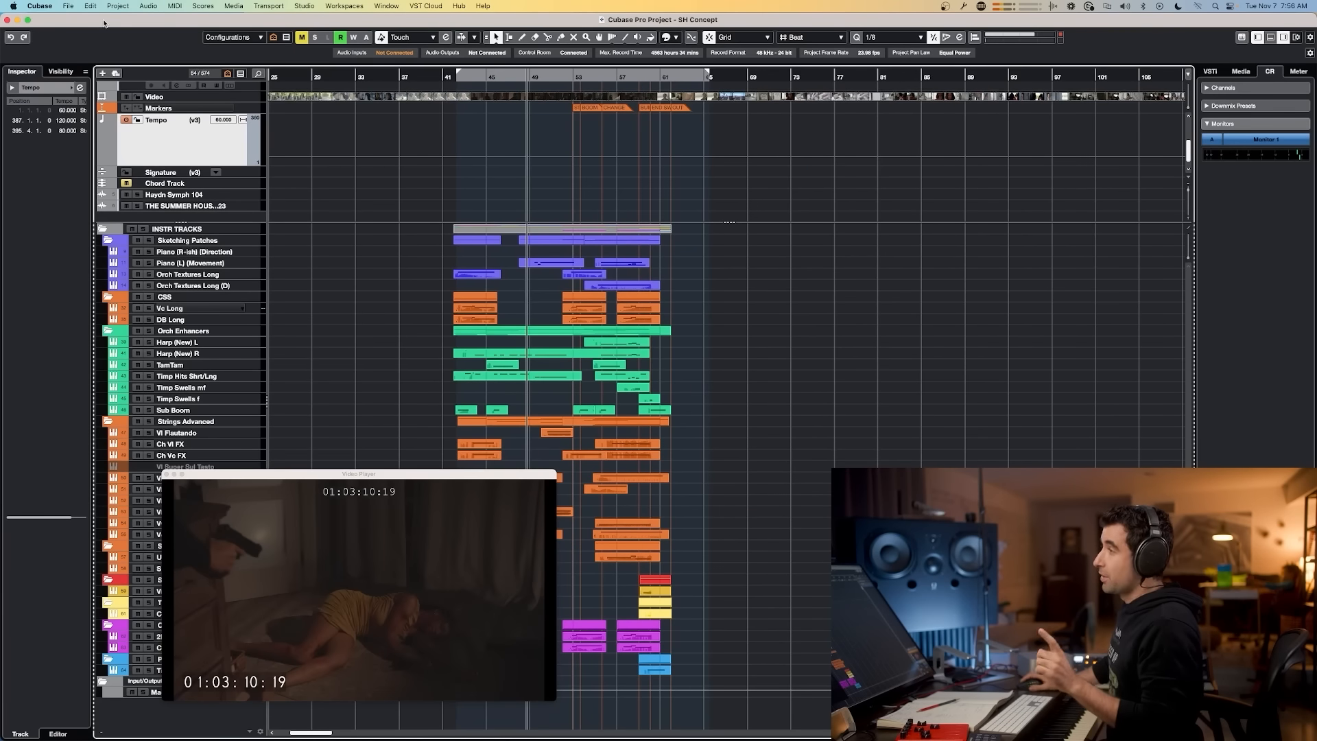
Step: Close the reference project to return to the BBCSO Beginner to Pro project
click(68, 6)
click(270, 111)
click(68, 6)
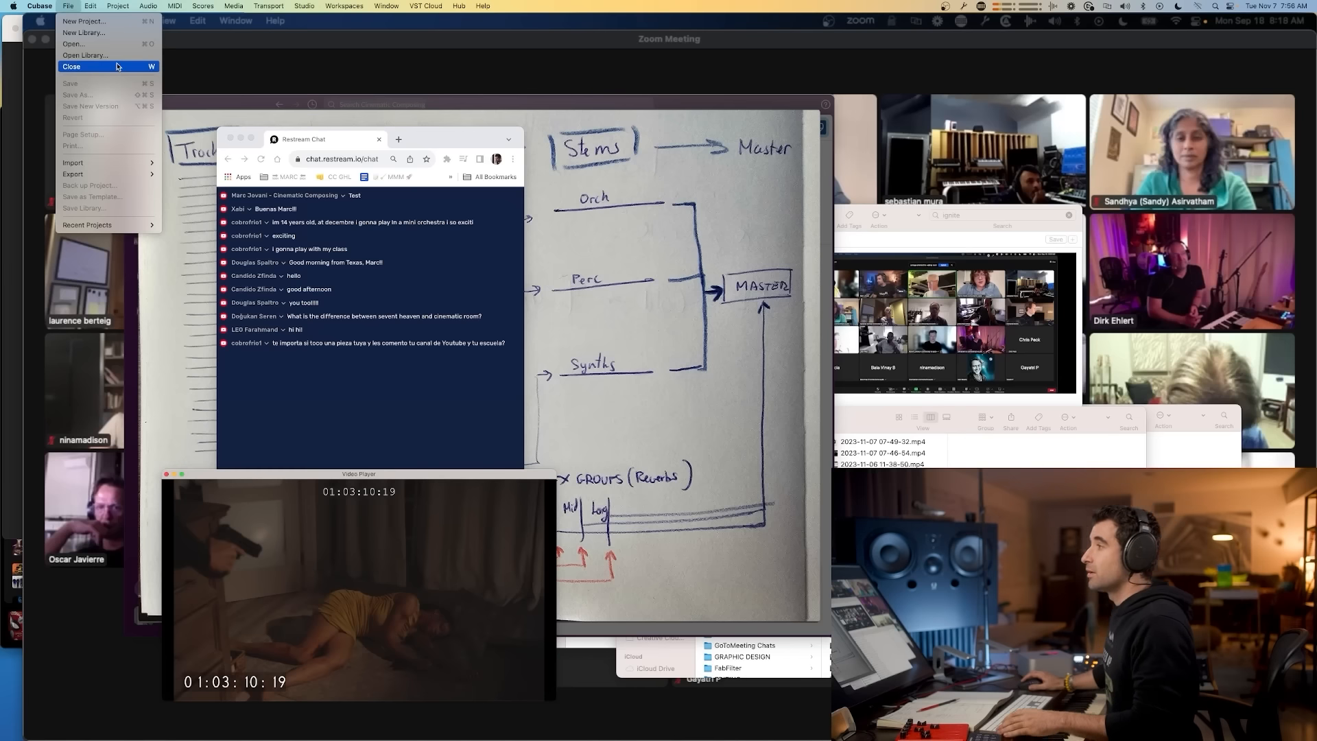
mouse_move(113, 226)
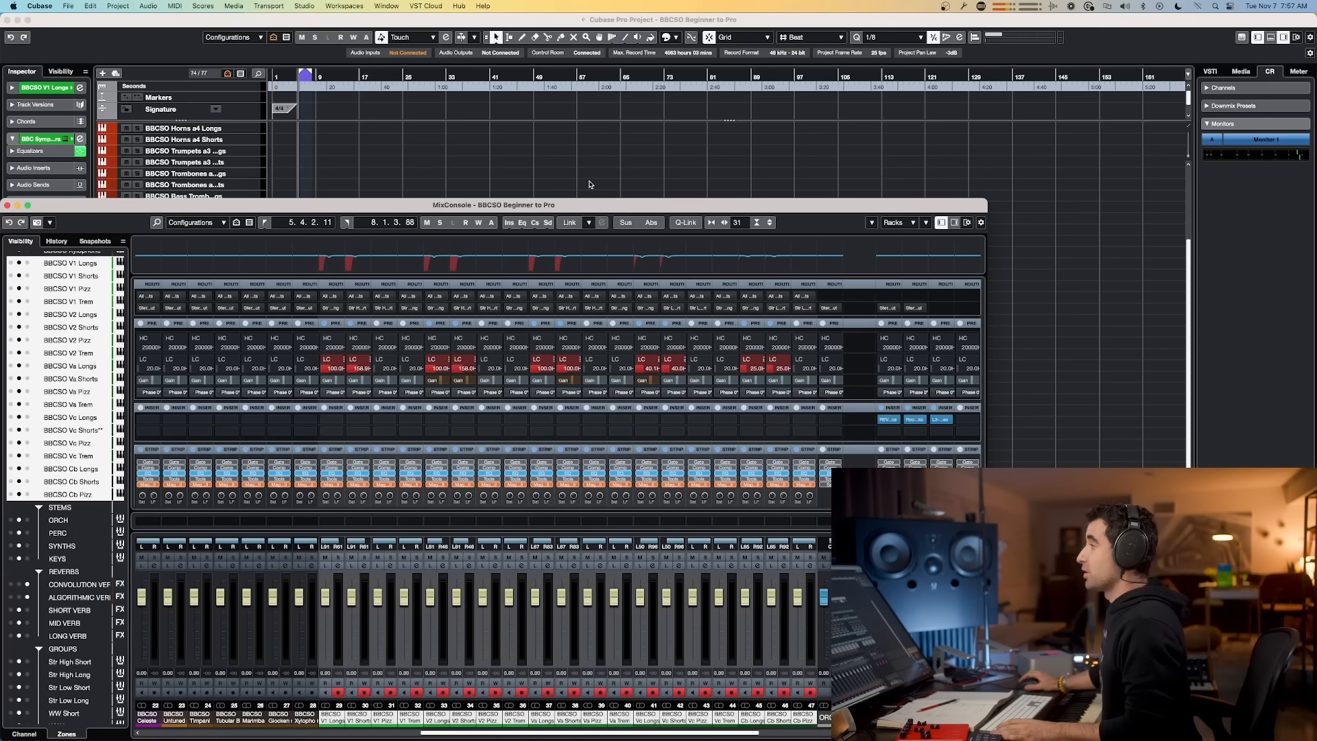
key(super+Tab)
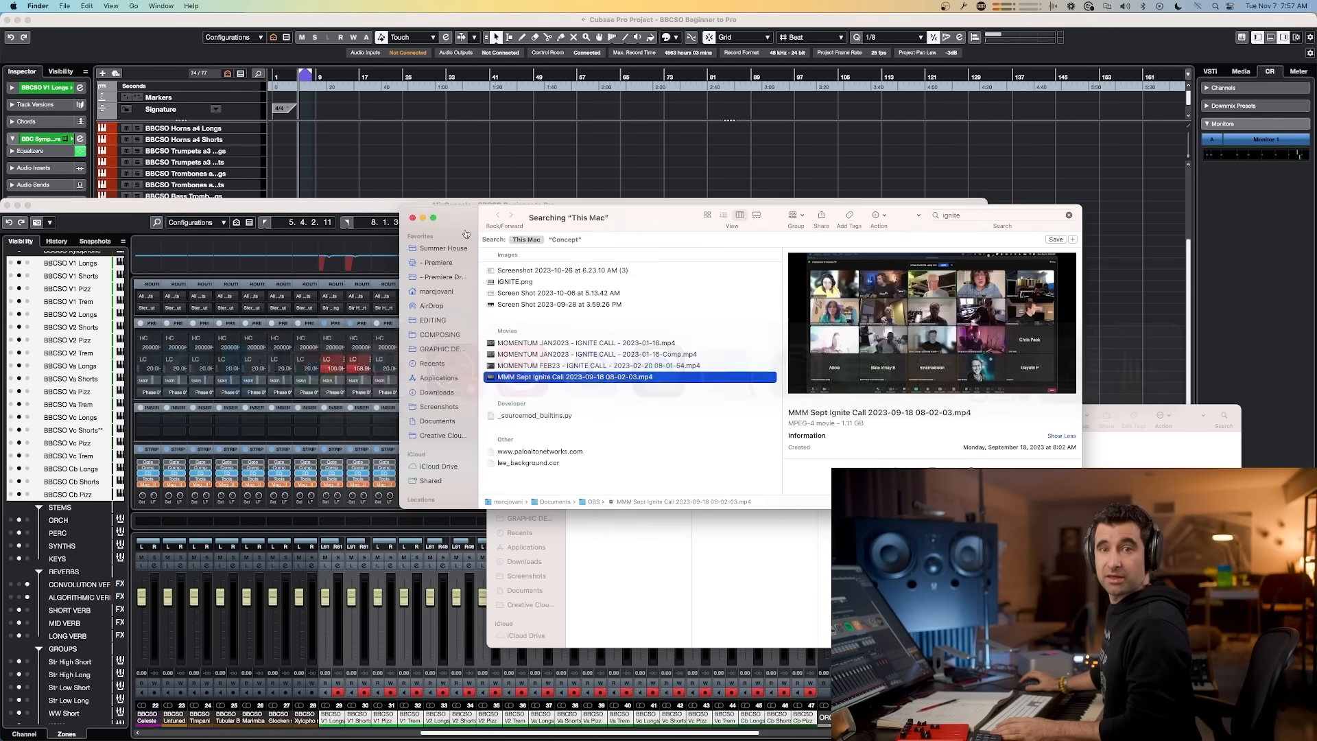
click(1122, 208)
drag(868, 206, 1022, 117)
click(1154, 153)
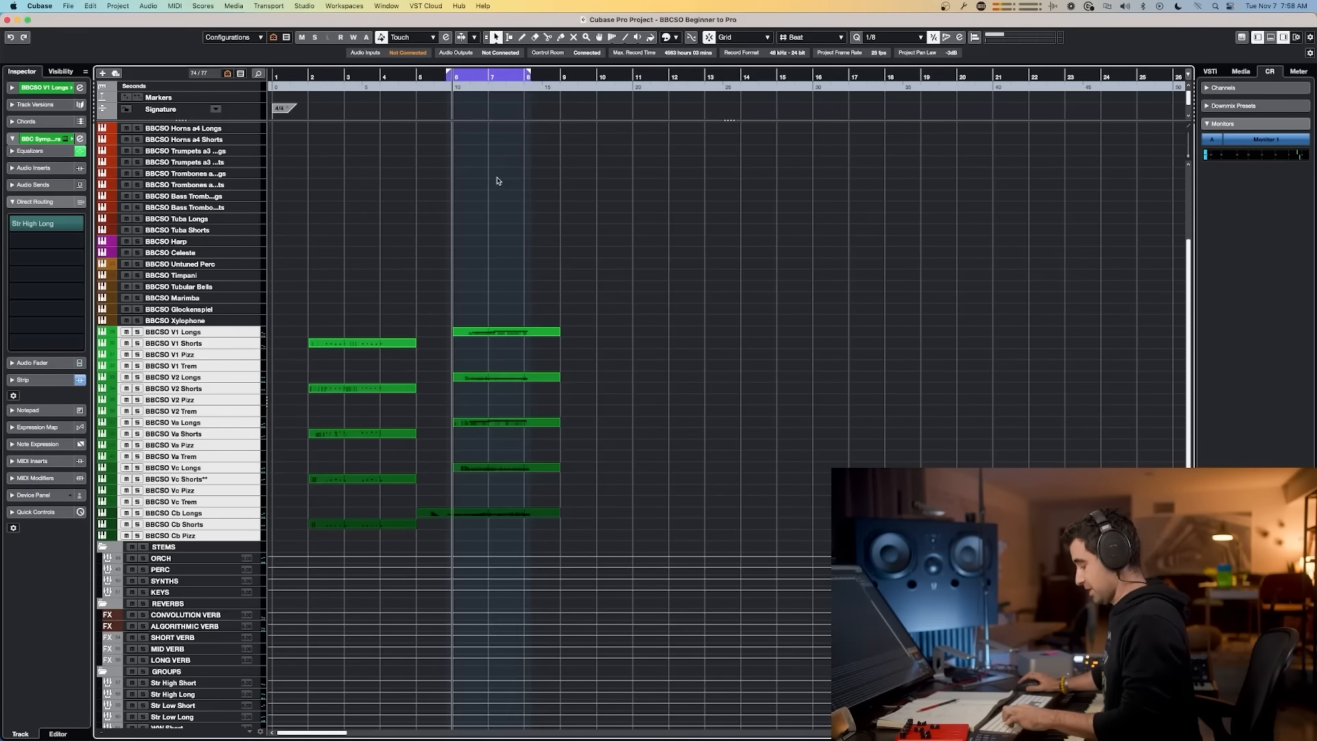
Step: Compare the project's MixConsole layout with the signal-flow whiteboard diagram
key(F3)
mouse_move(632, 646)
mouse_down()
mouse_move(313, 650)
mouse_move(606, 646)
mouse_up()
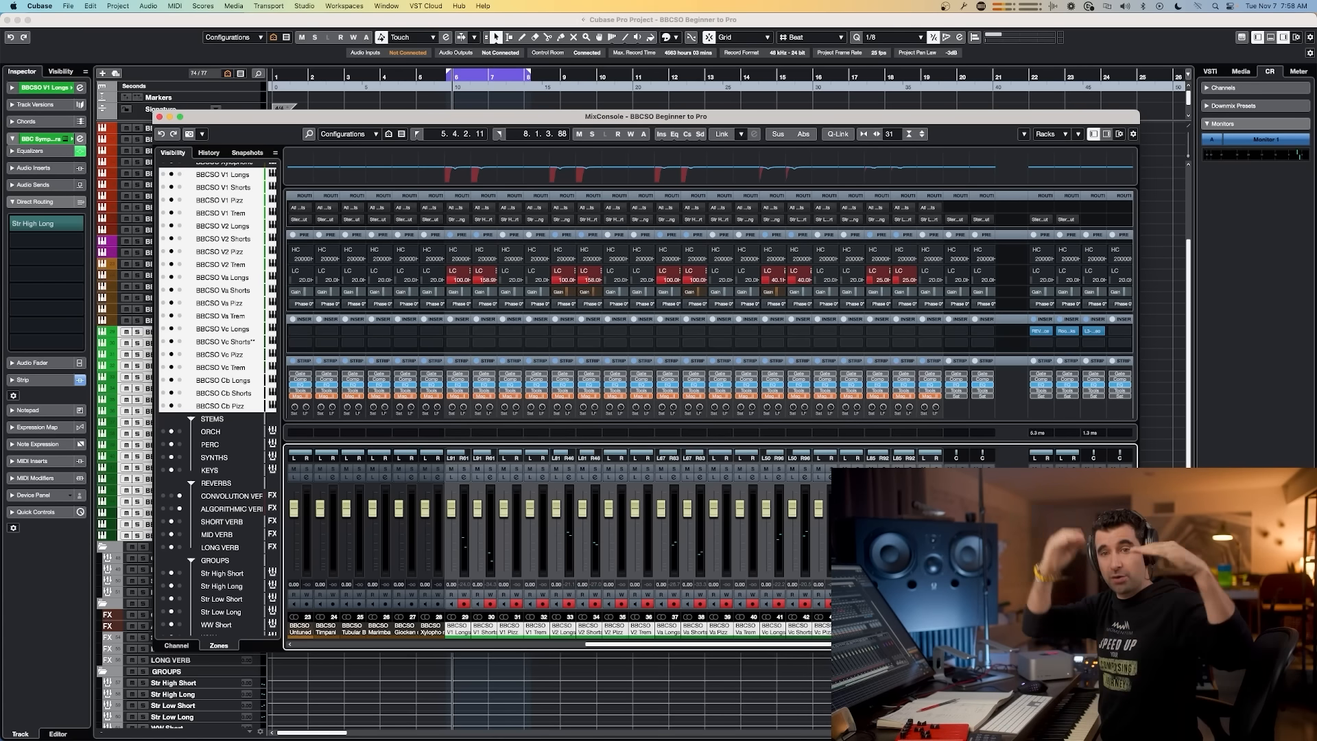
key(super+Tab)
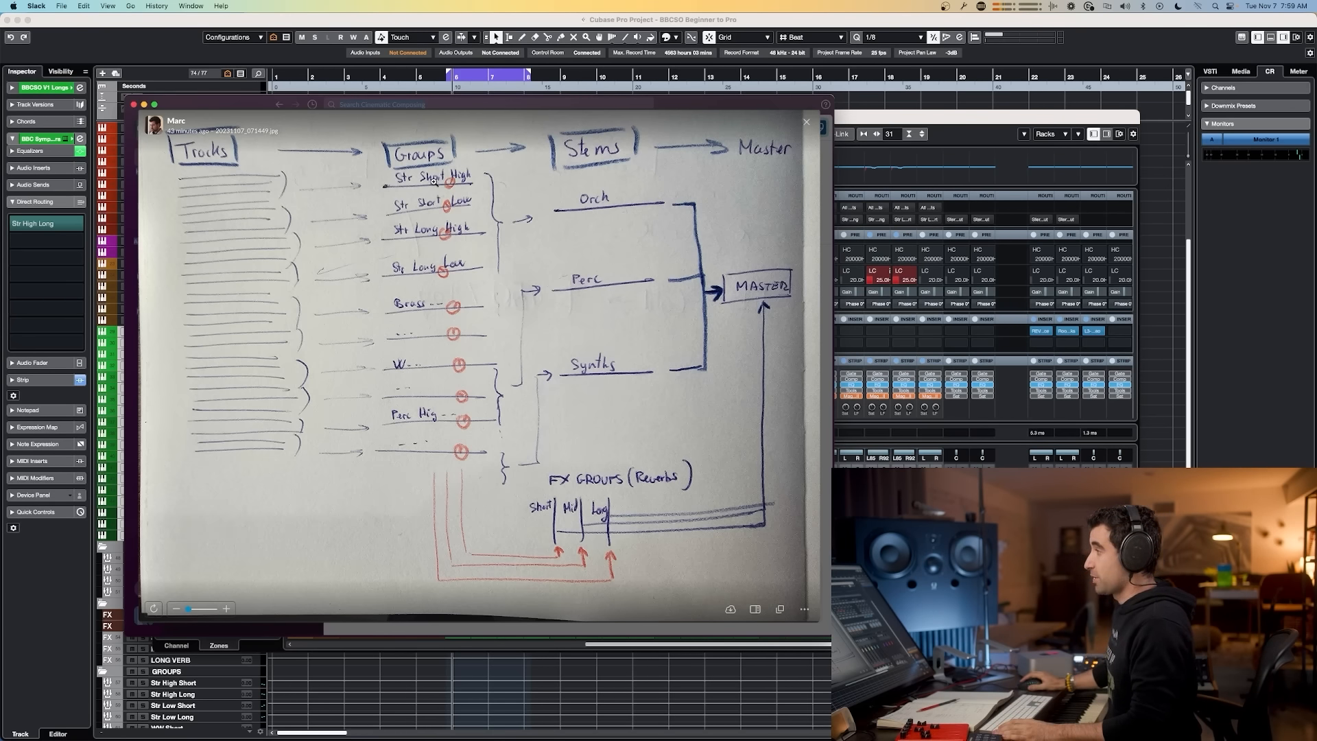
click(865, 118)
click(637, 631)
key(F3)
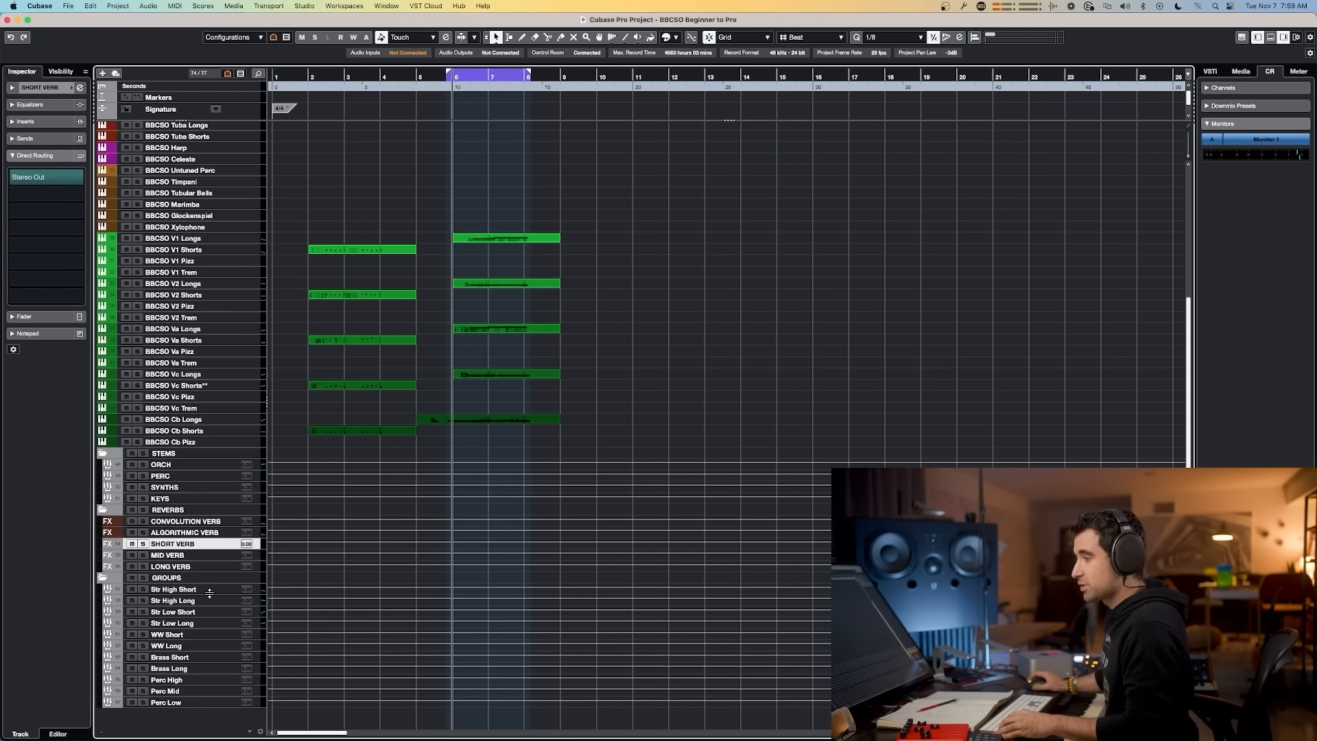
Step: Step through the instrument group tracks, checking each one's direct routing to the ORCH and PERC stems
click(177, 590)
shift+click(180, 703)
click(179, 590)
key(Down)
key(Down)
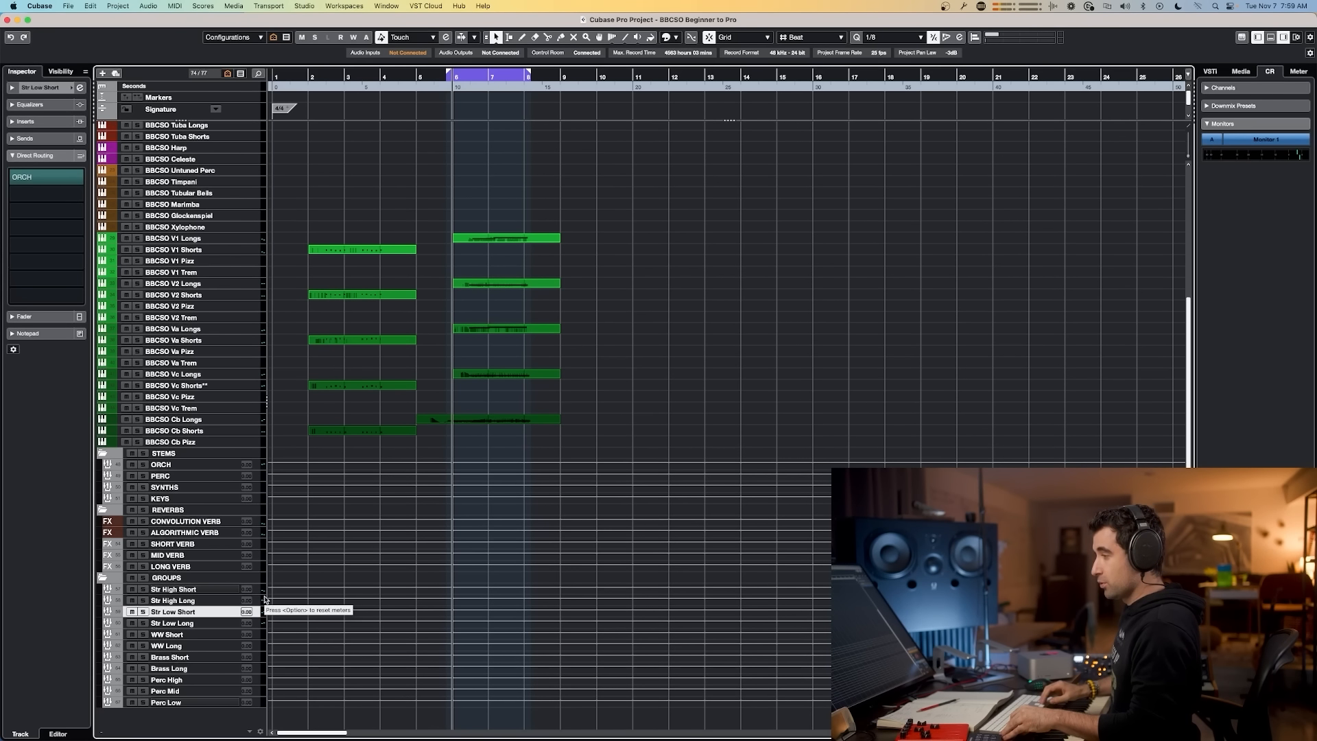
key(Down)
key(Down)
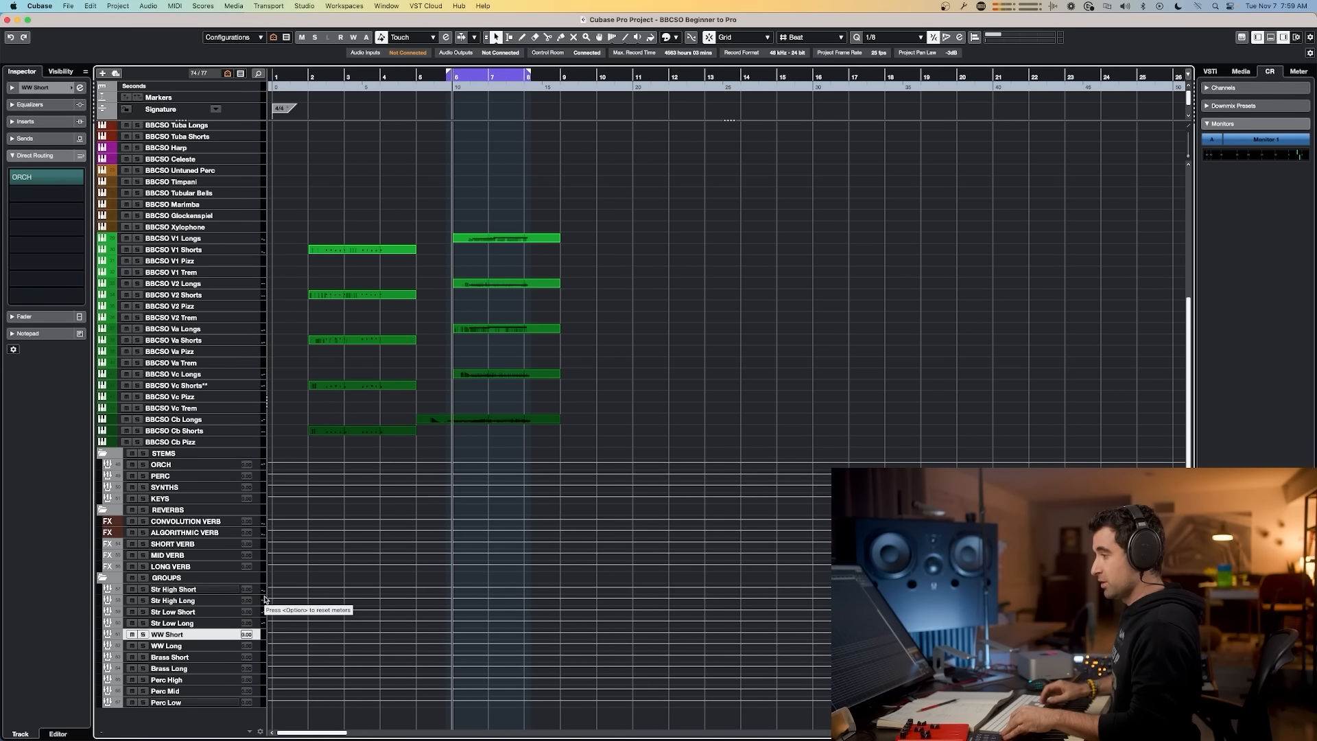
key(Down)
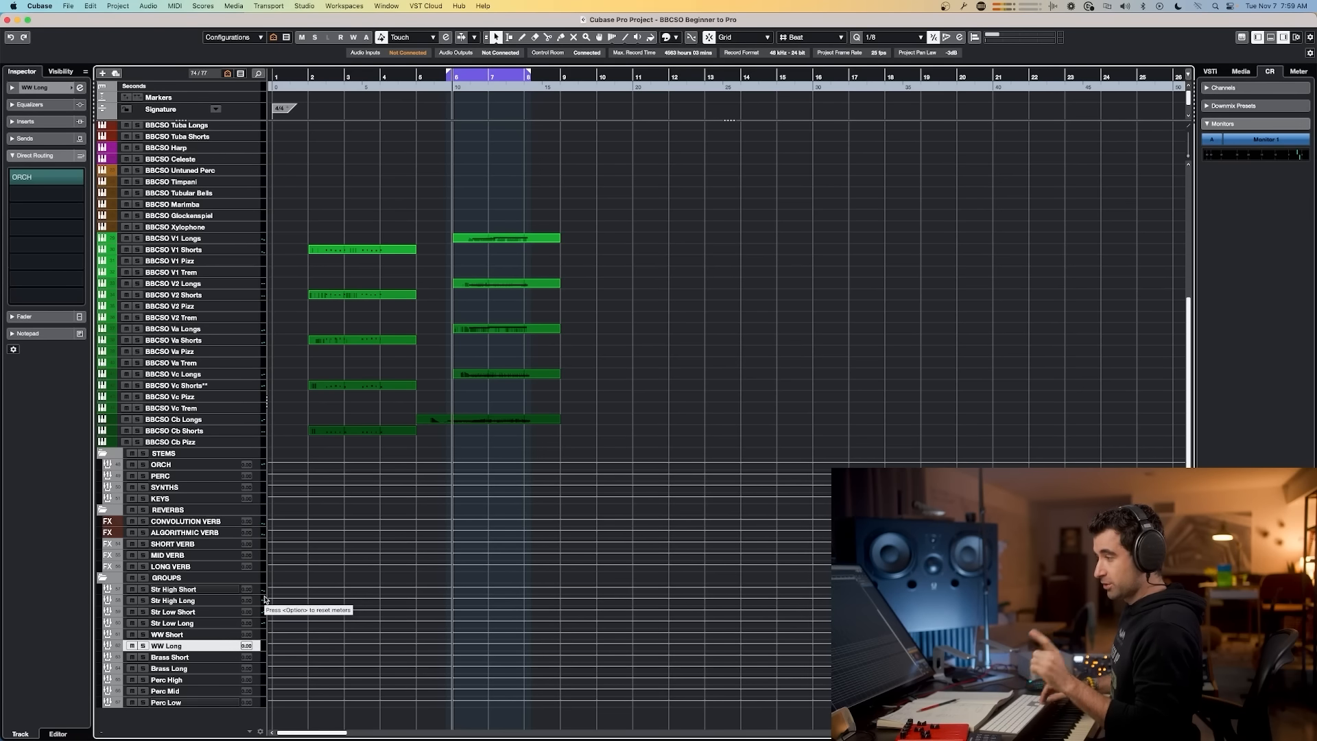
key(Down)
key(Down)
key(Down)
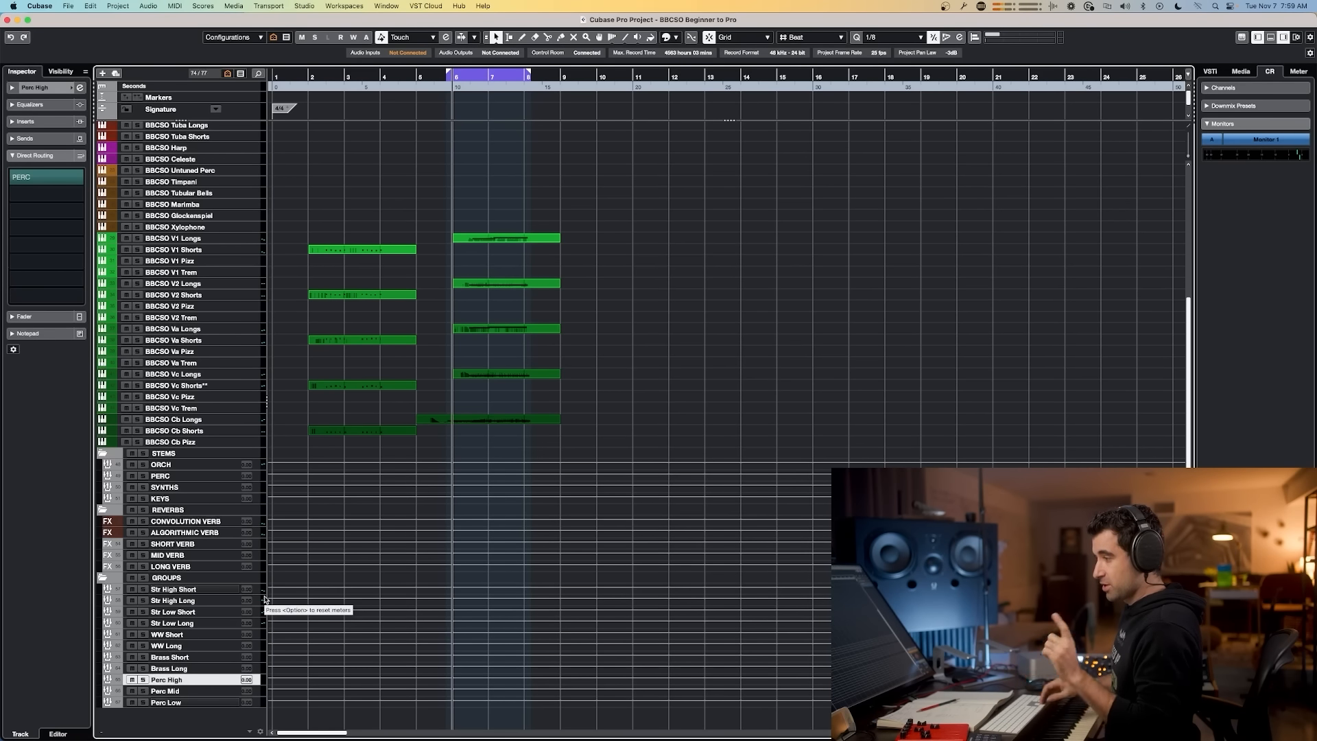
key(Down)
key(Down)
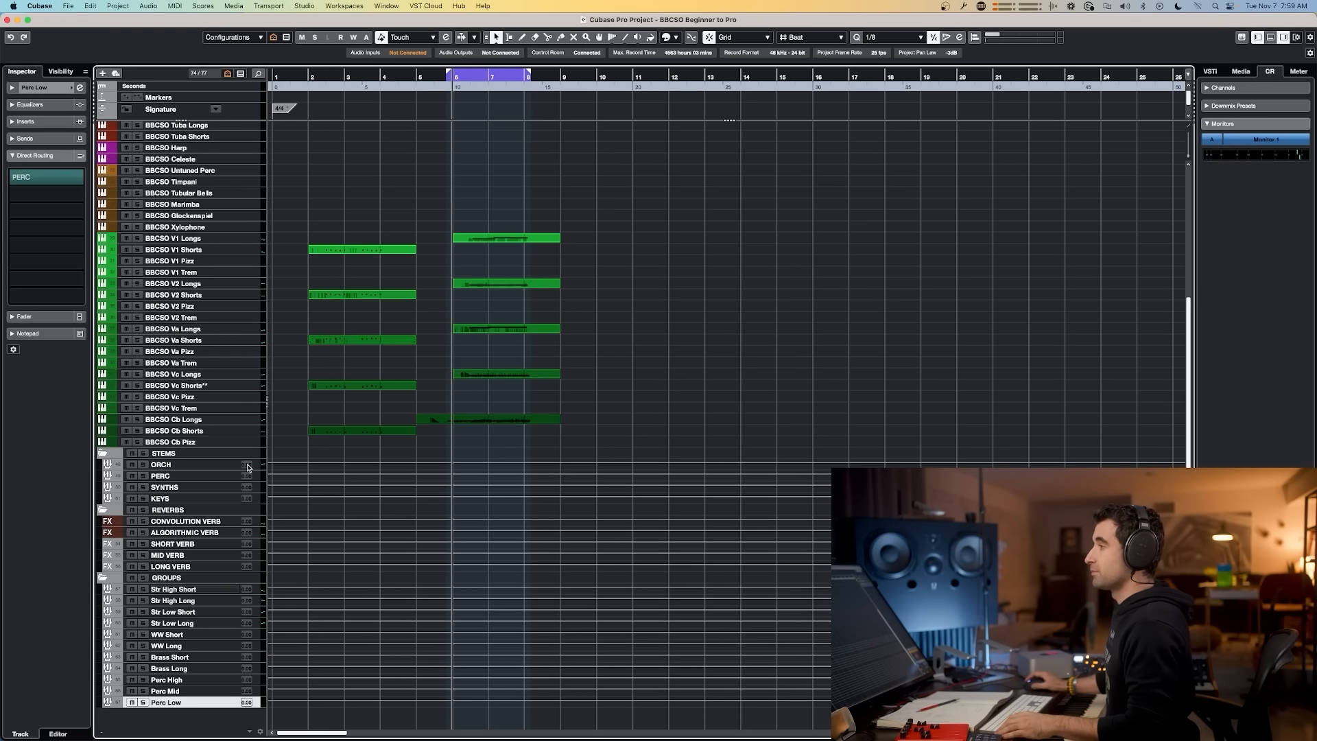
Step: Open the MixConsole and select the woodwind channels from Piccolo through Clarinets together
key(super+Tab)
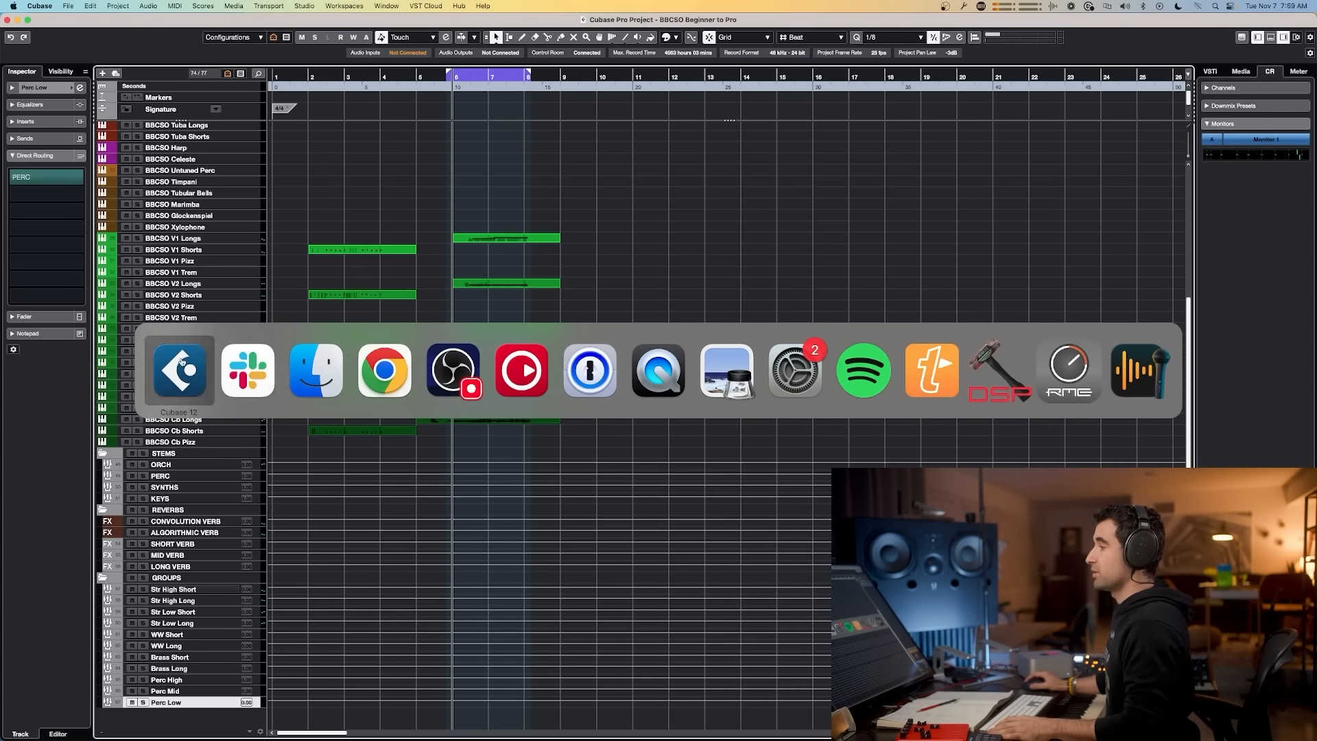
key(F3)
drag(846, 645, 378, 647)
drag(377, 647, 352, 646)
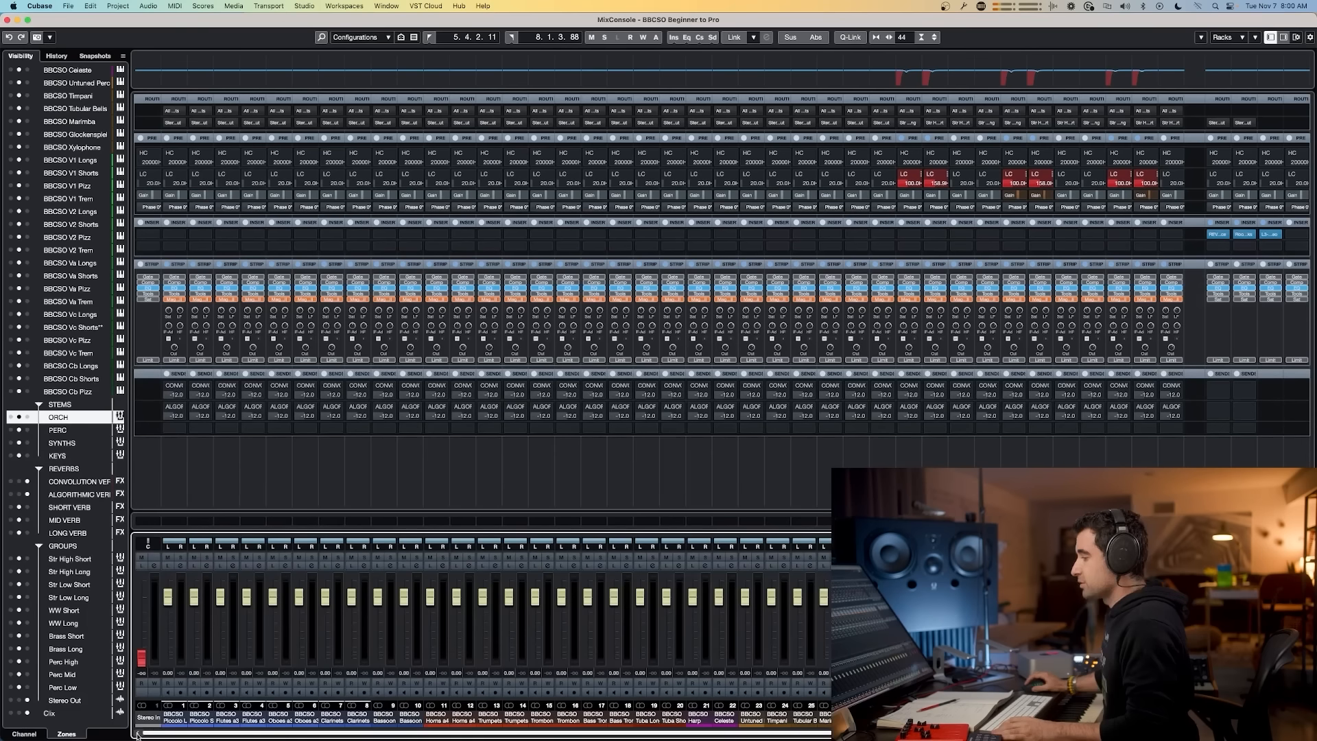
click(171, 720)
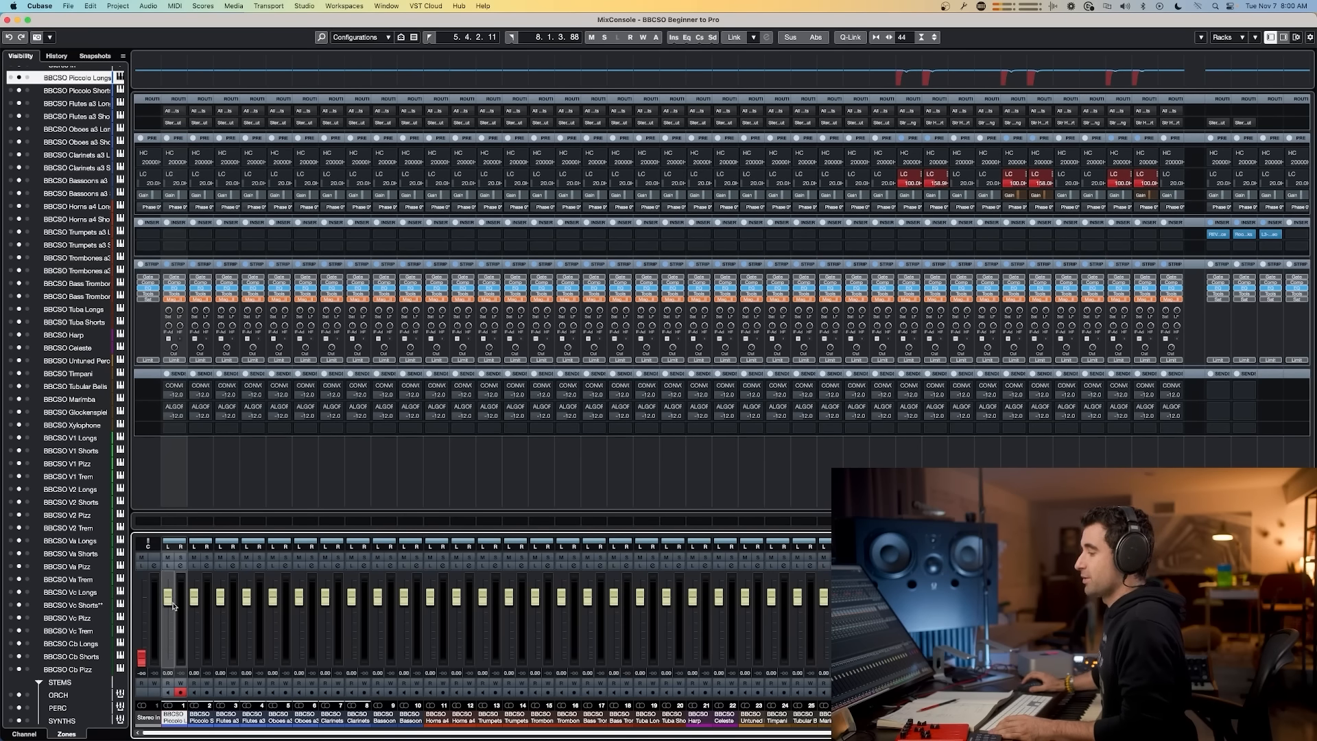
super+click(226, 717)
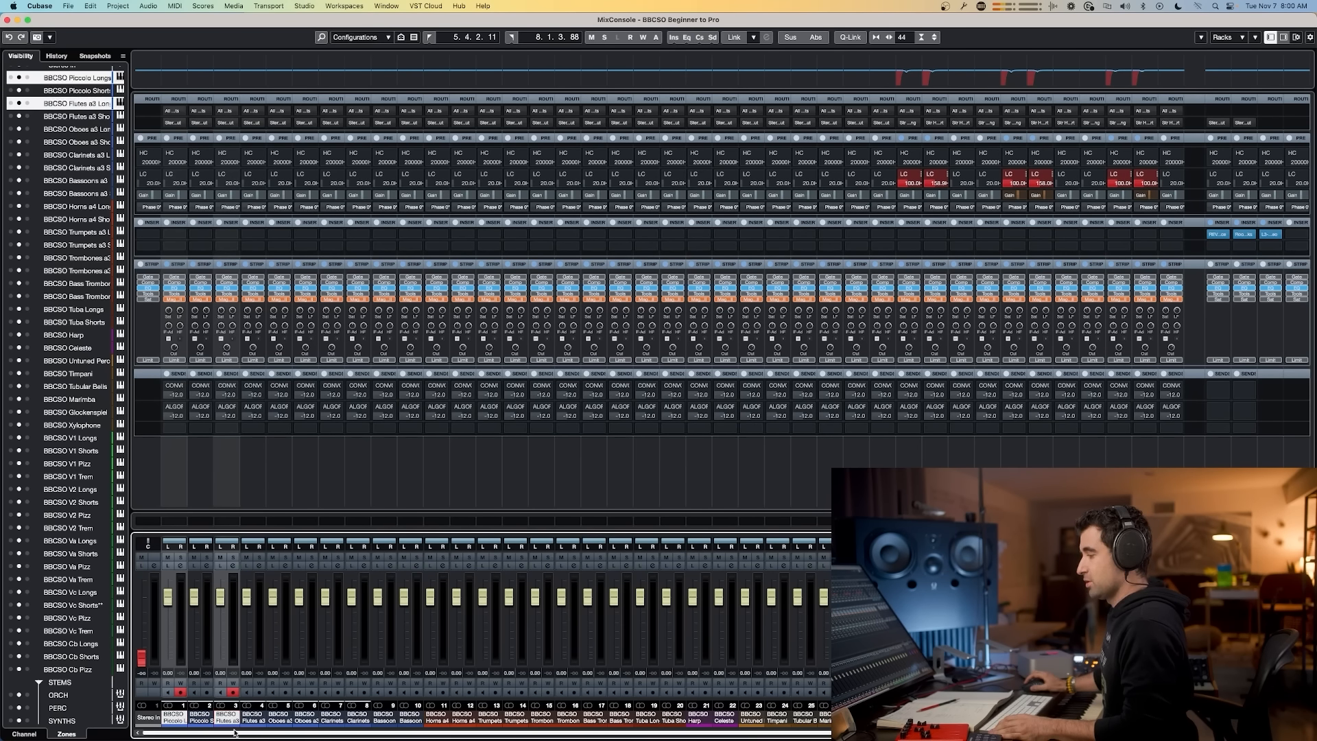
super+click(277, 718)
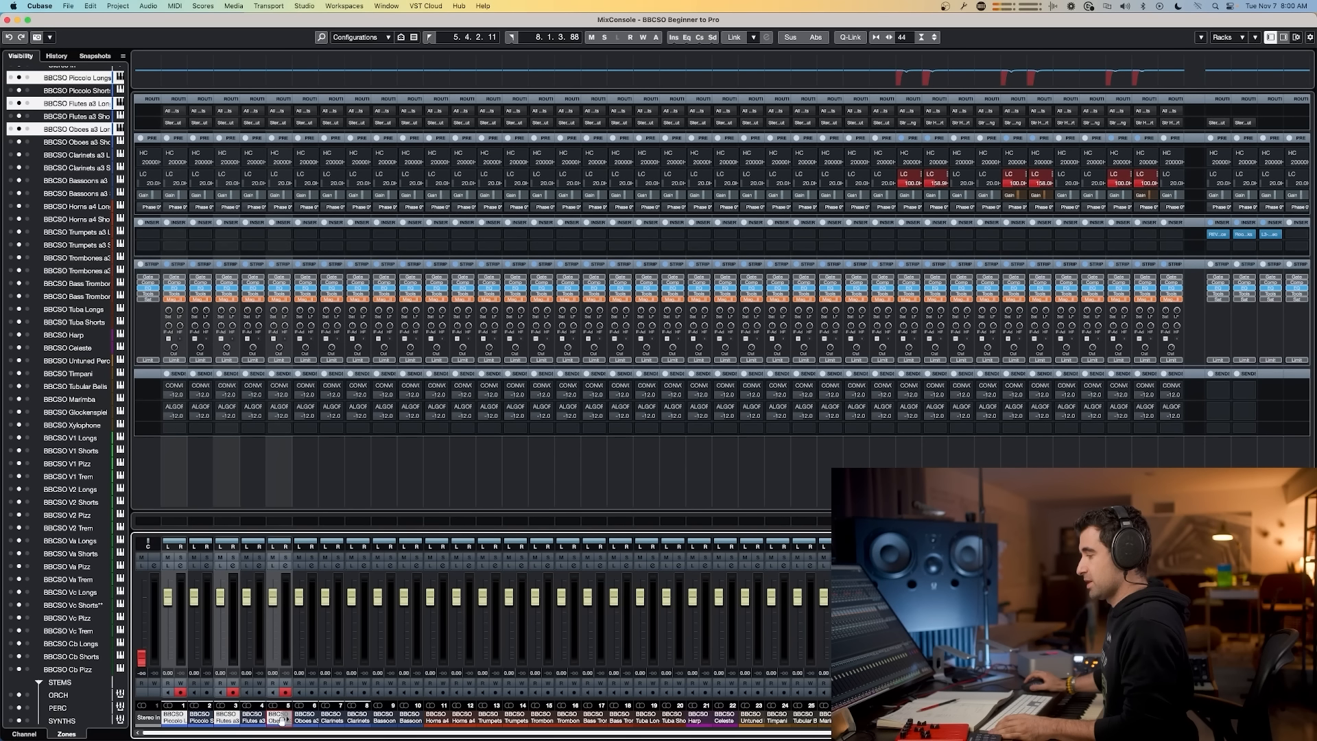
super+click(330, 718)
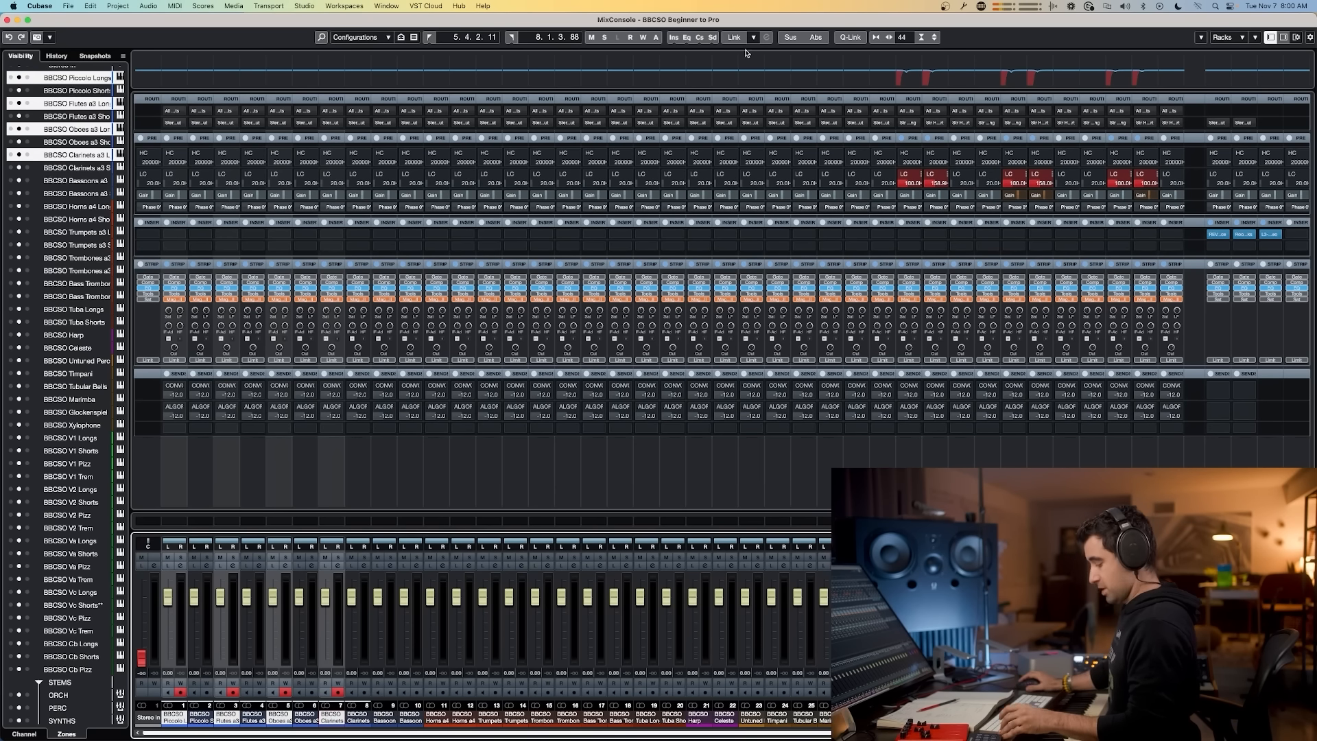
Step: Turn on Q-Link and route the selected woodwind channels' outputs to the WW Long group
click(852, 38)
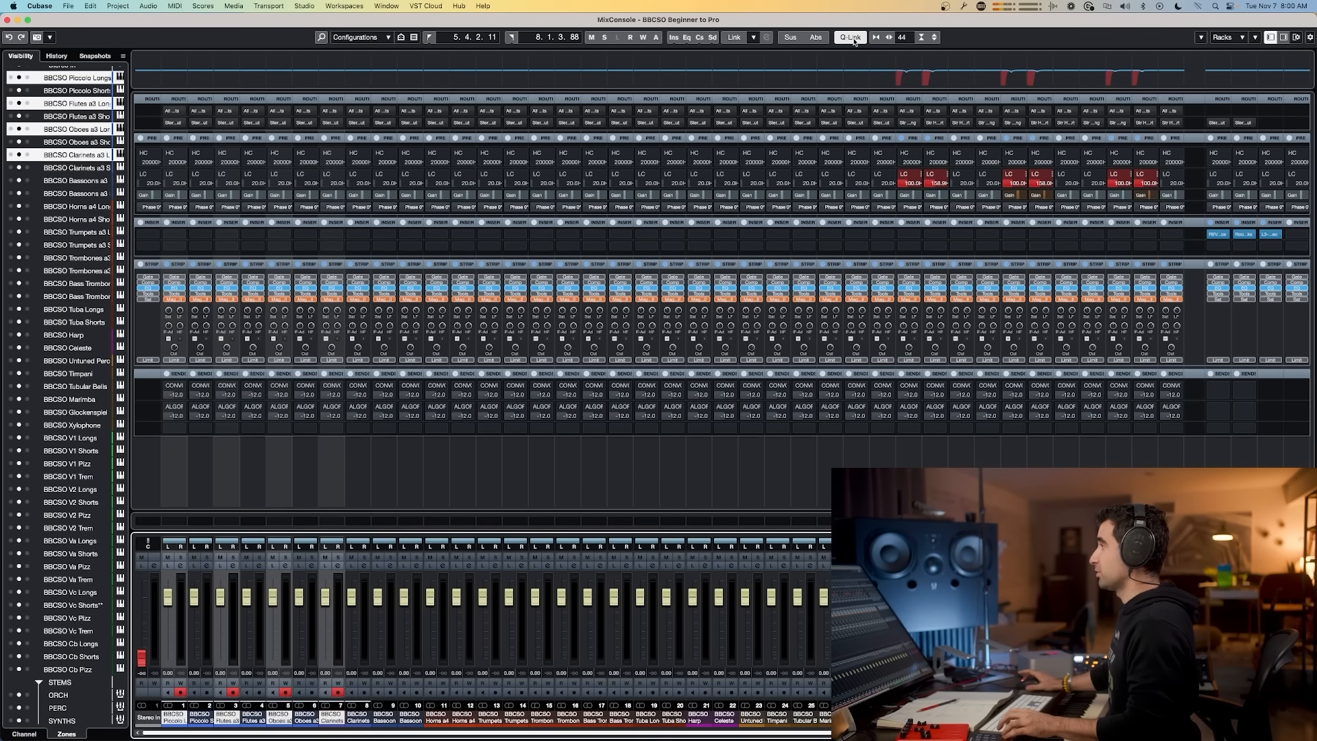
click(181, 124)
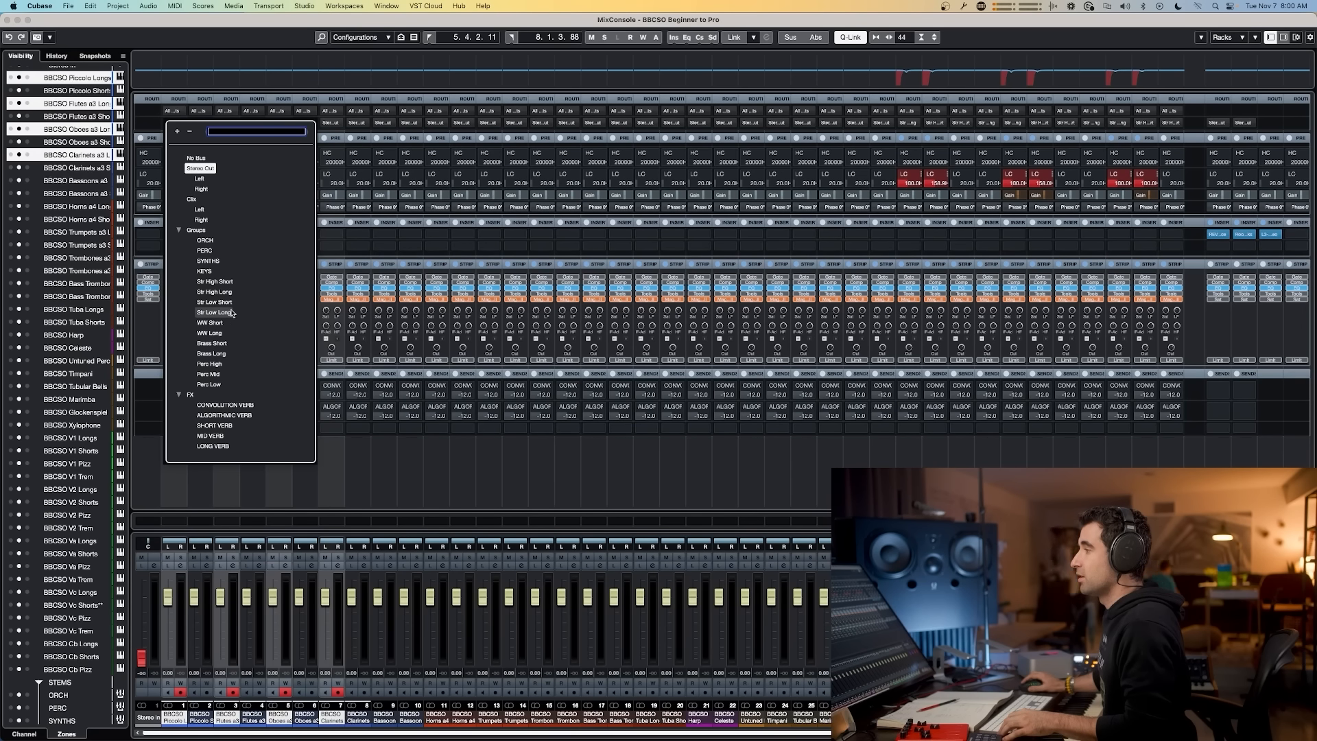
alt+shift+click(209, 332)
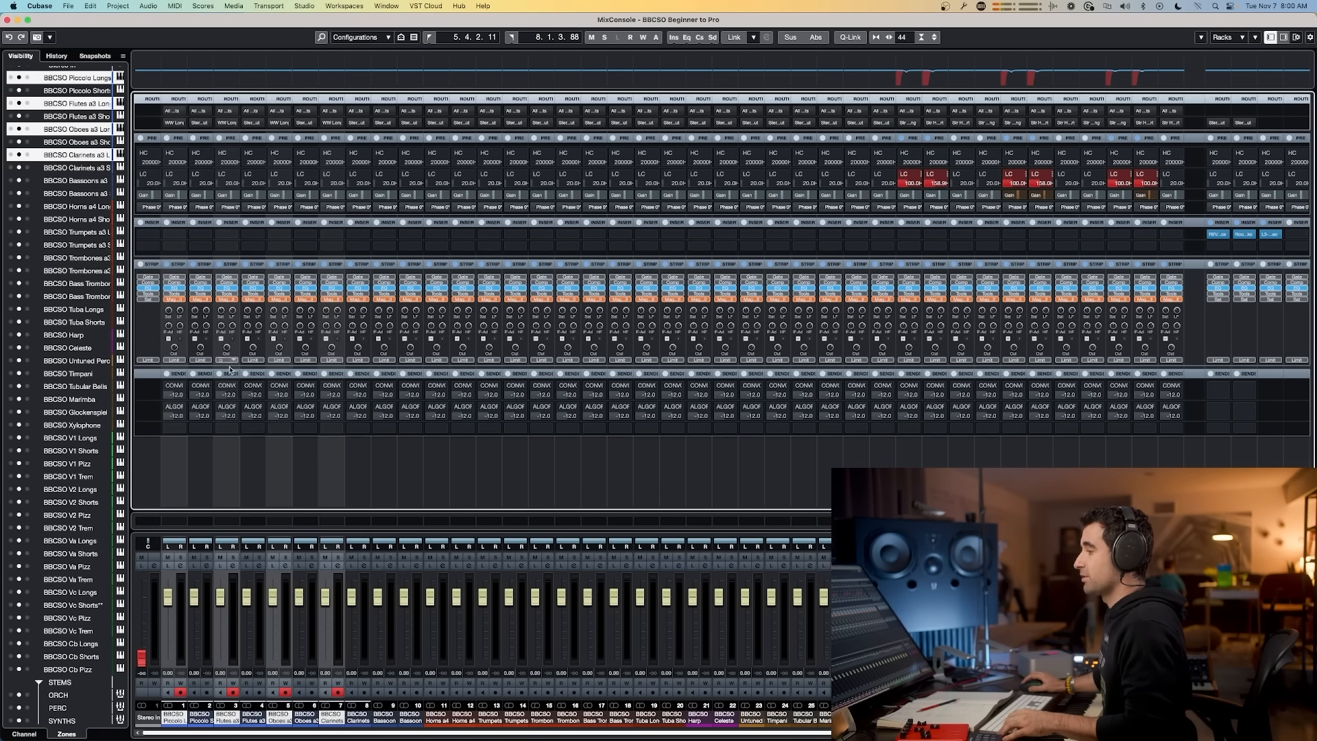
Step: Select the short piccolo, flute, oboe, clarinet and bassoon channels and route their outputs to WW Short
click(200, 717)
super+click(252, 717)
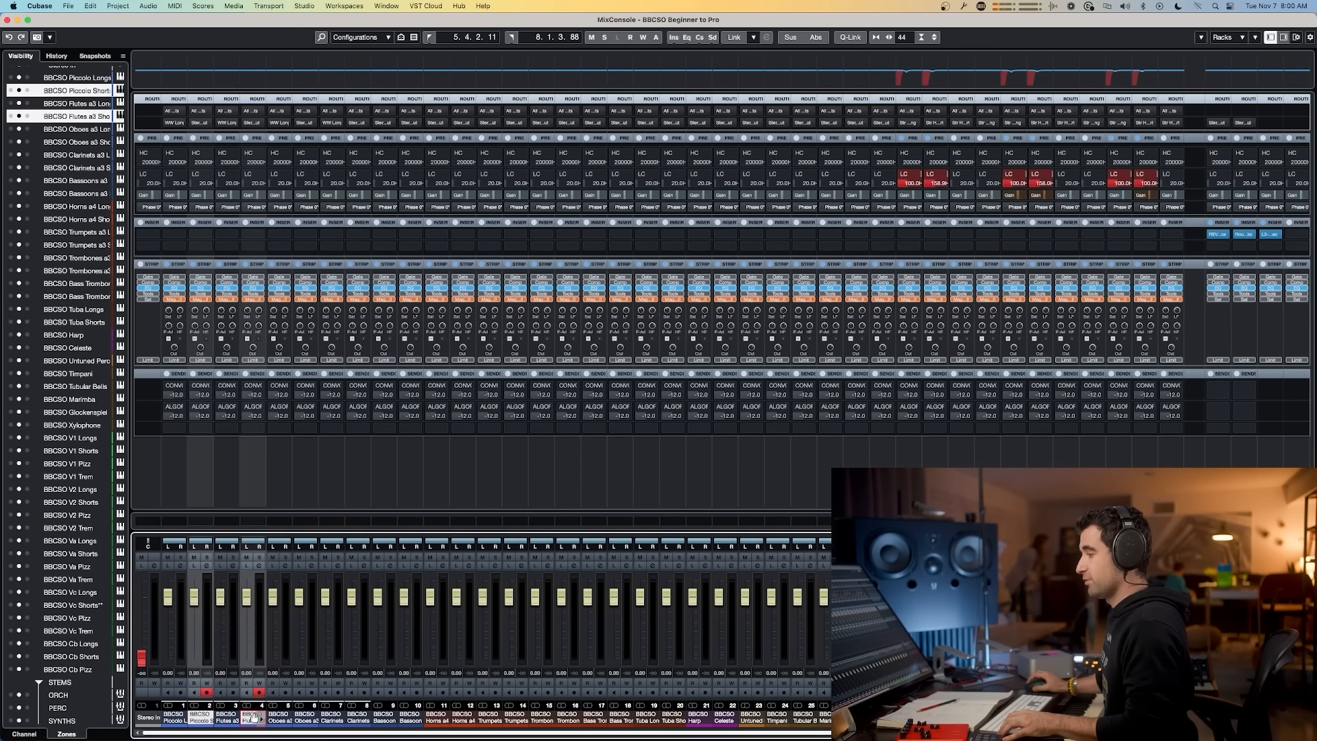
super+click(305, 717)
super+click(352, 717)
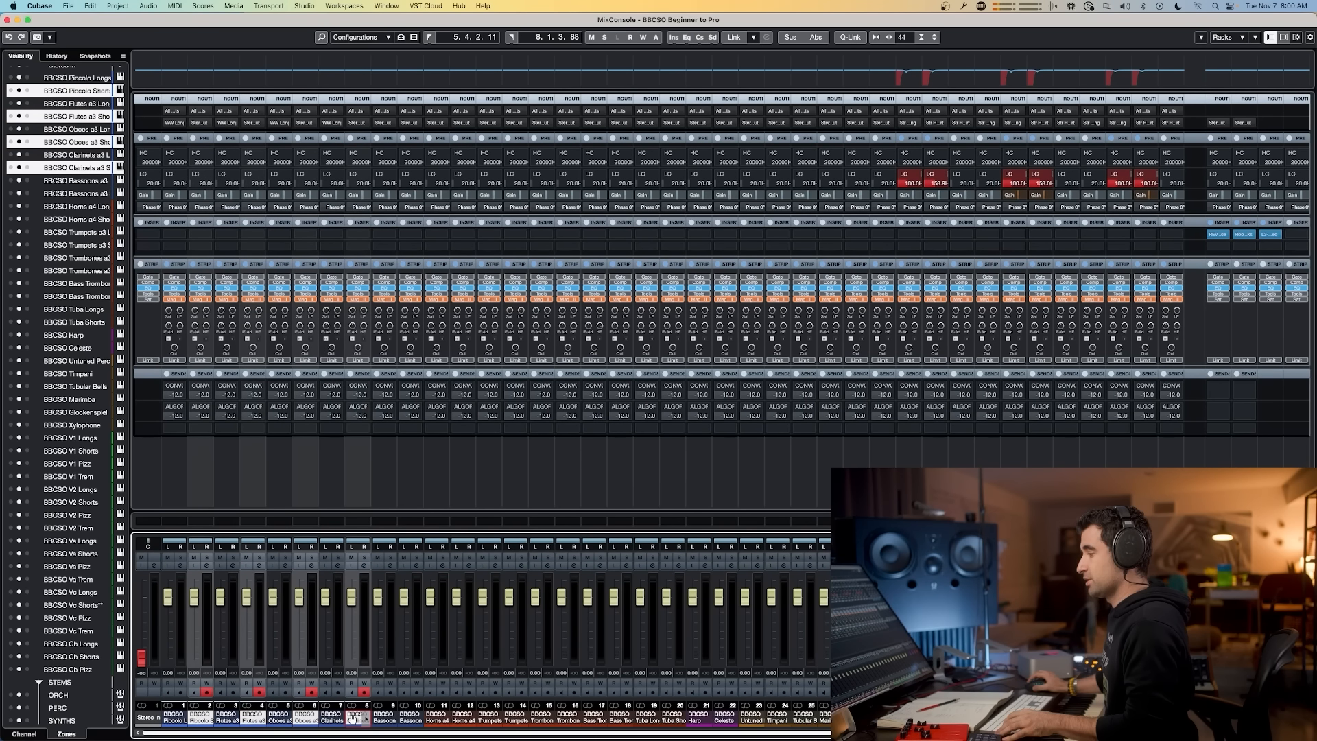
super+click(407, 718)
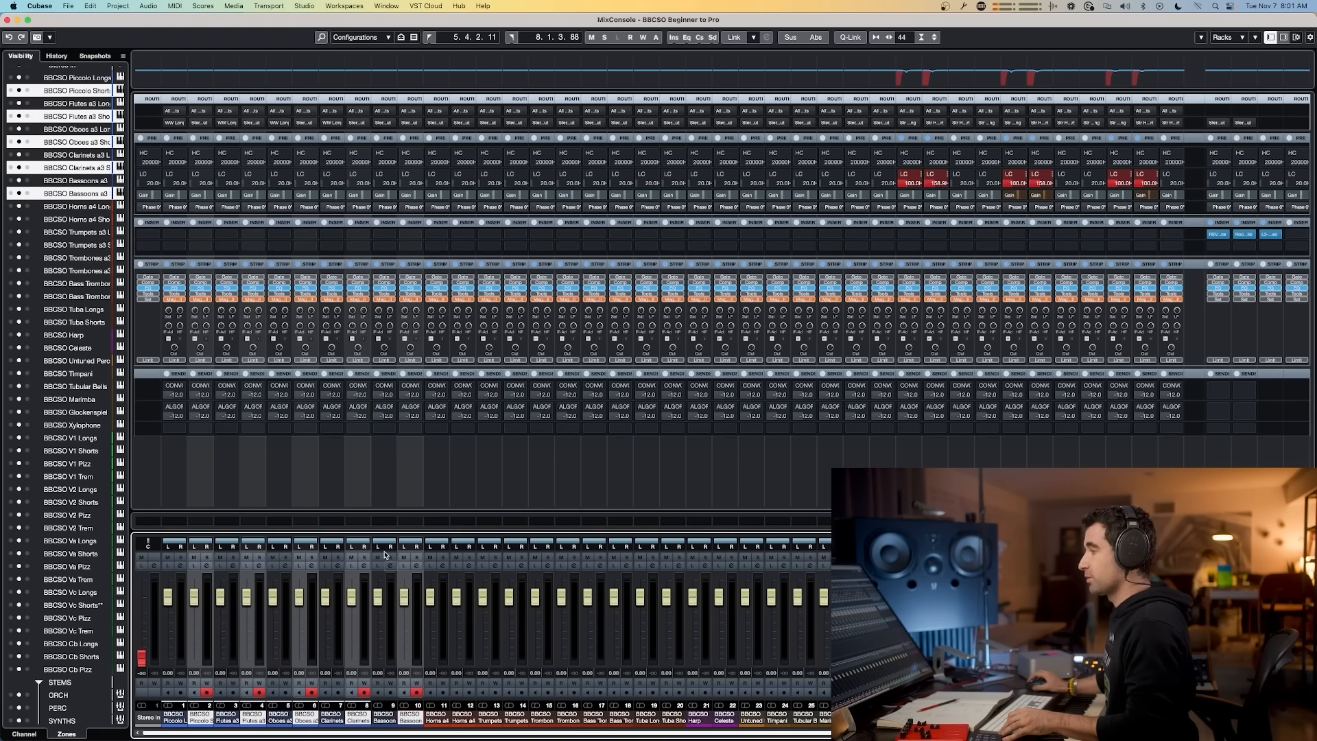
click(209, 124)
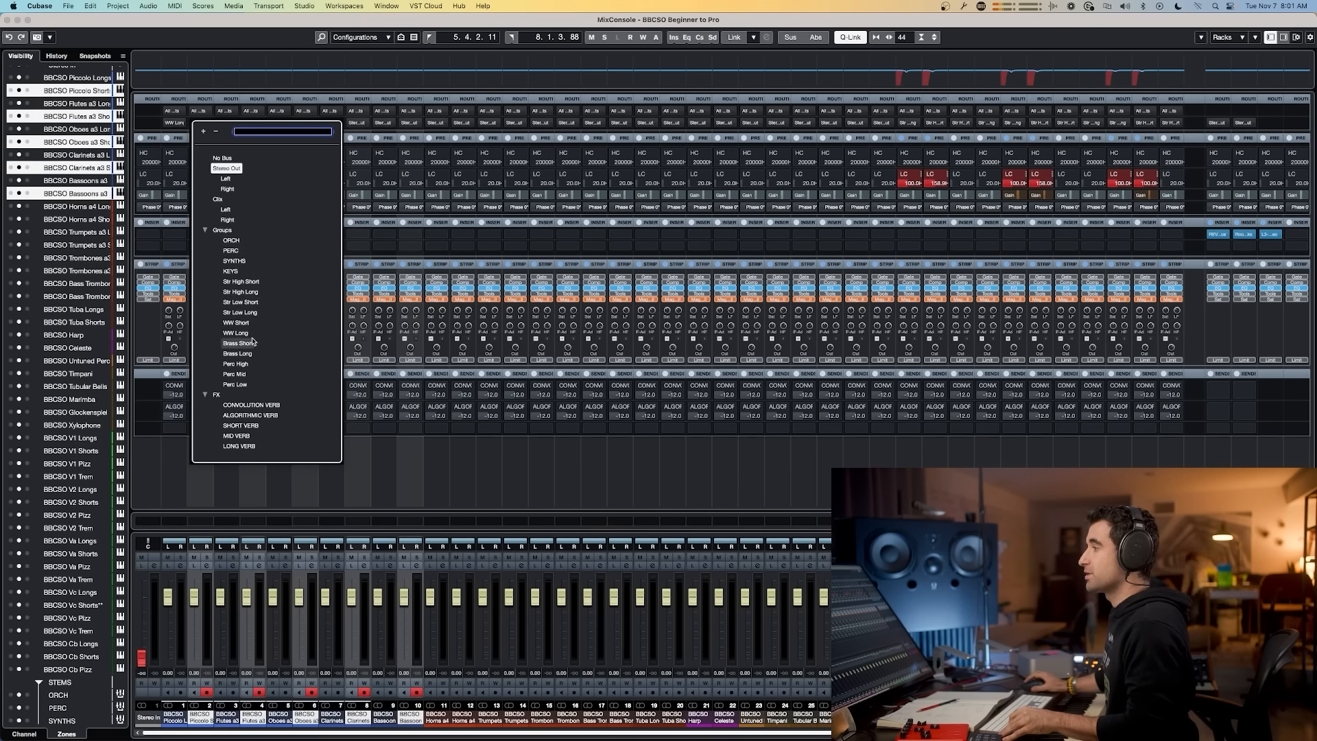
alt+shift+click(236, 323)
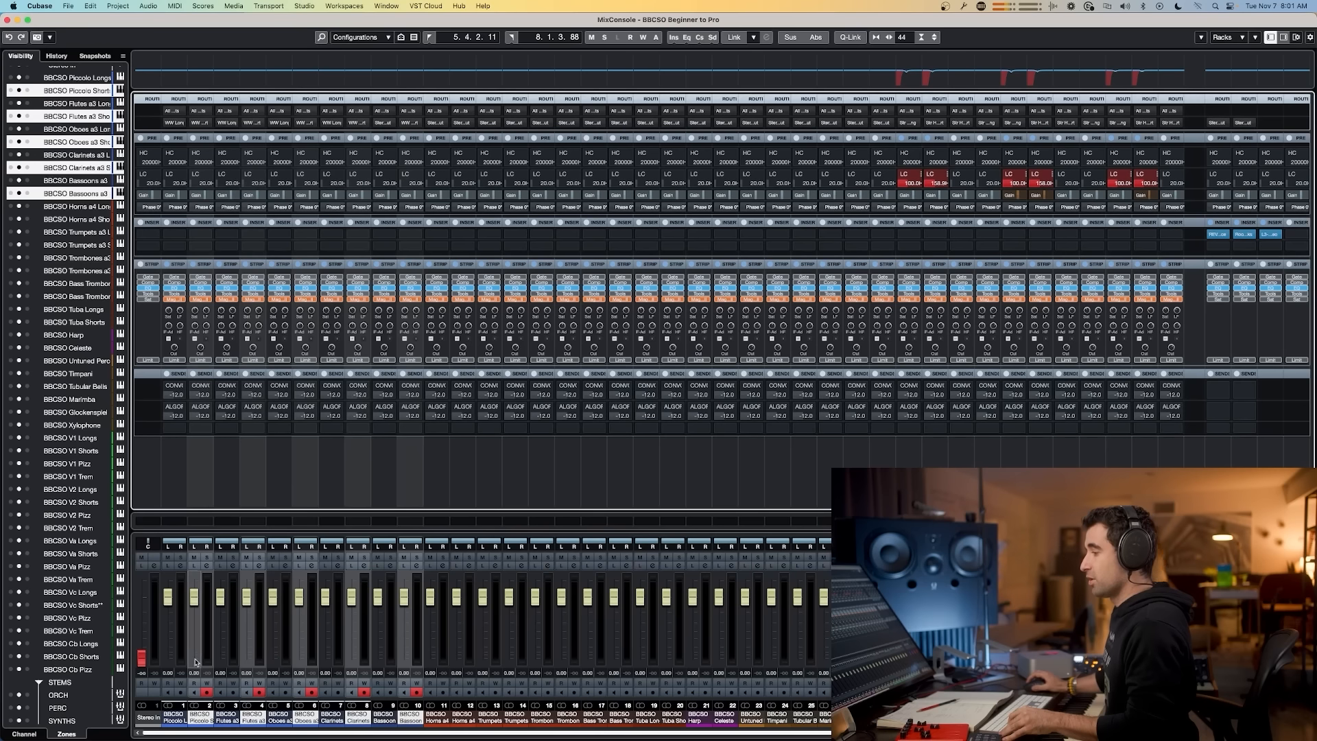
Step: Route the Bassoons a3 channel's output to the WW Long group
click(384, 718)
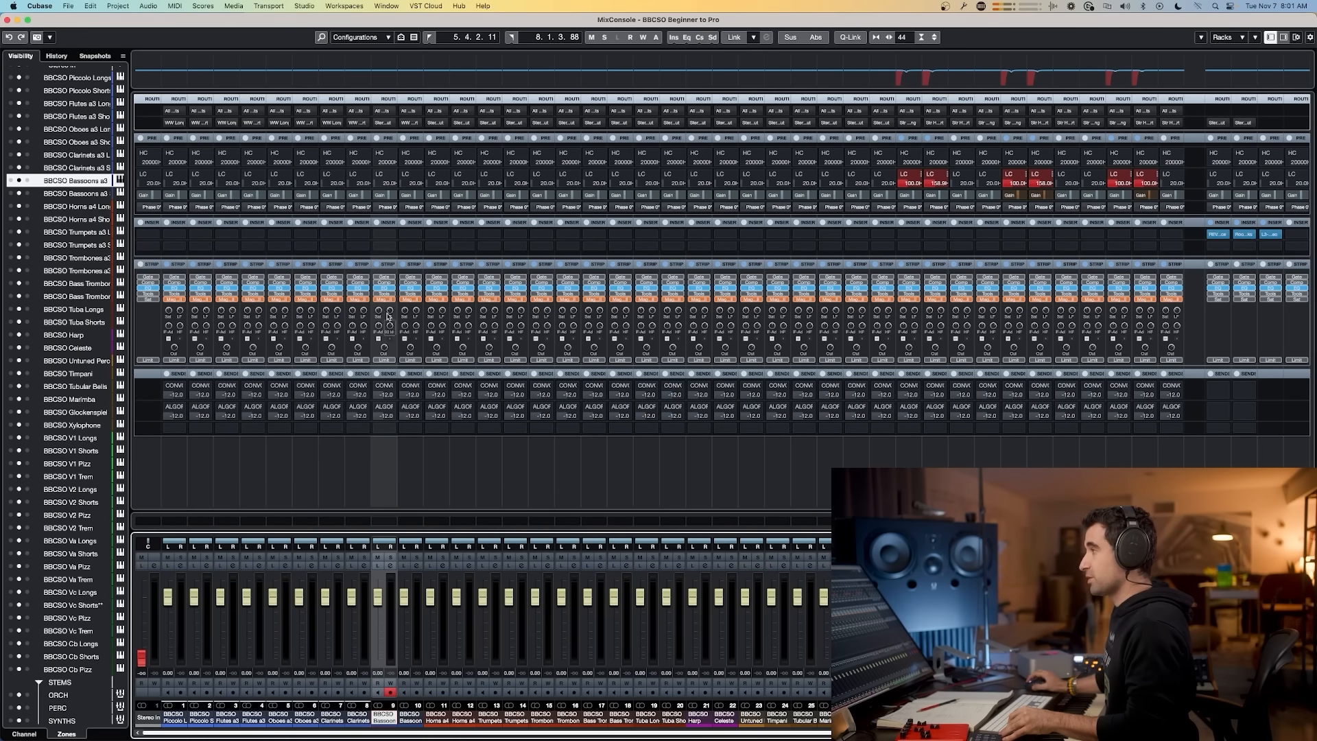
click(384, 123)
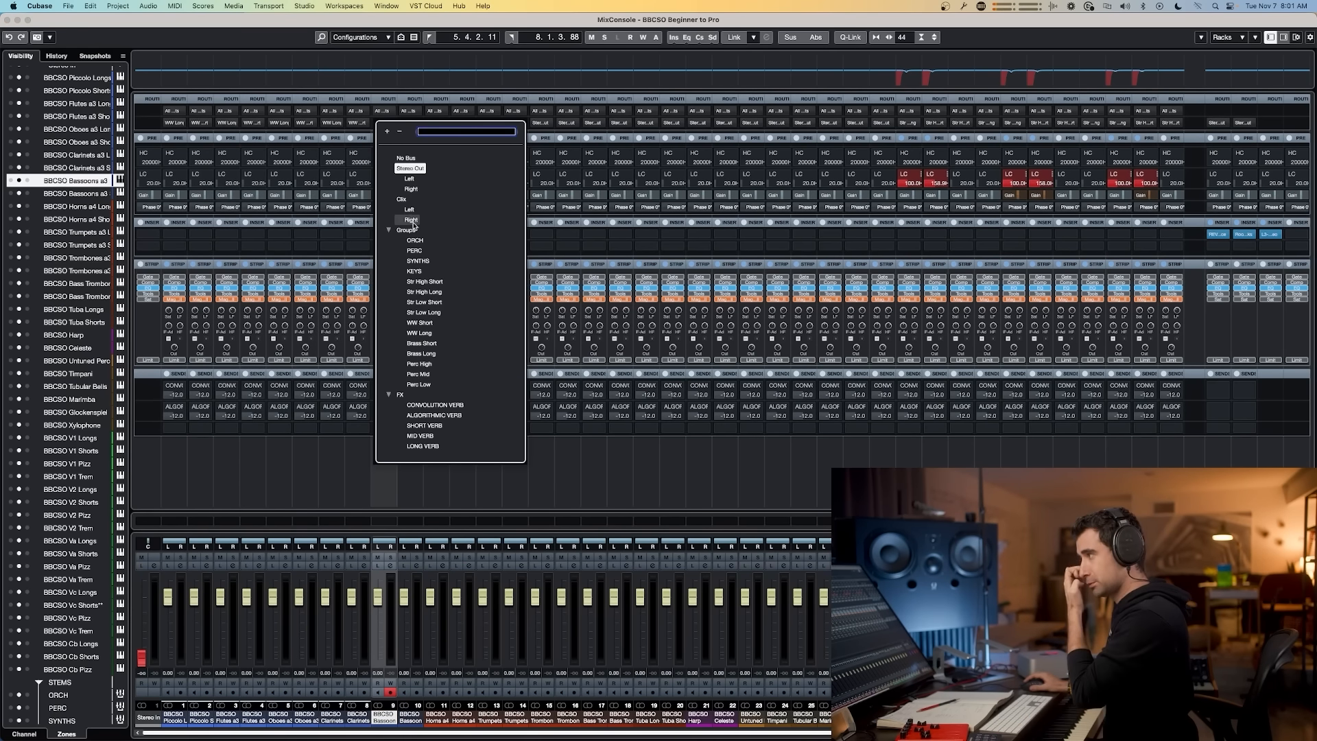
click(426, 333)
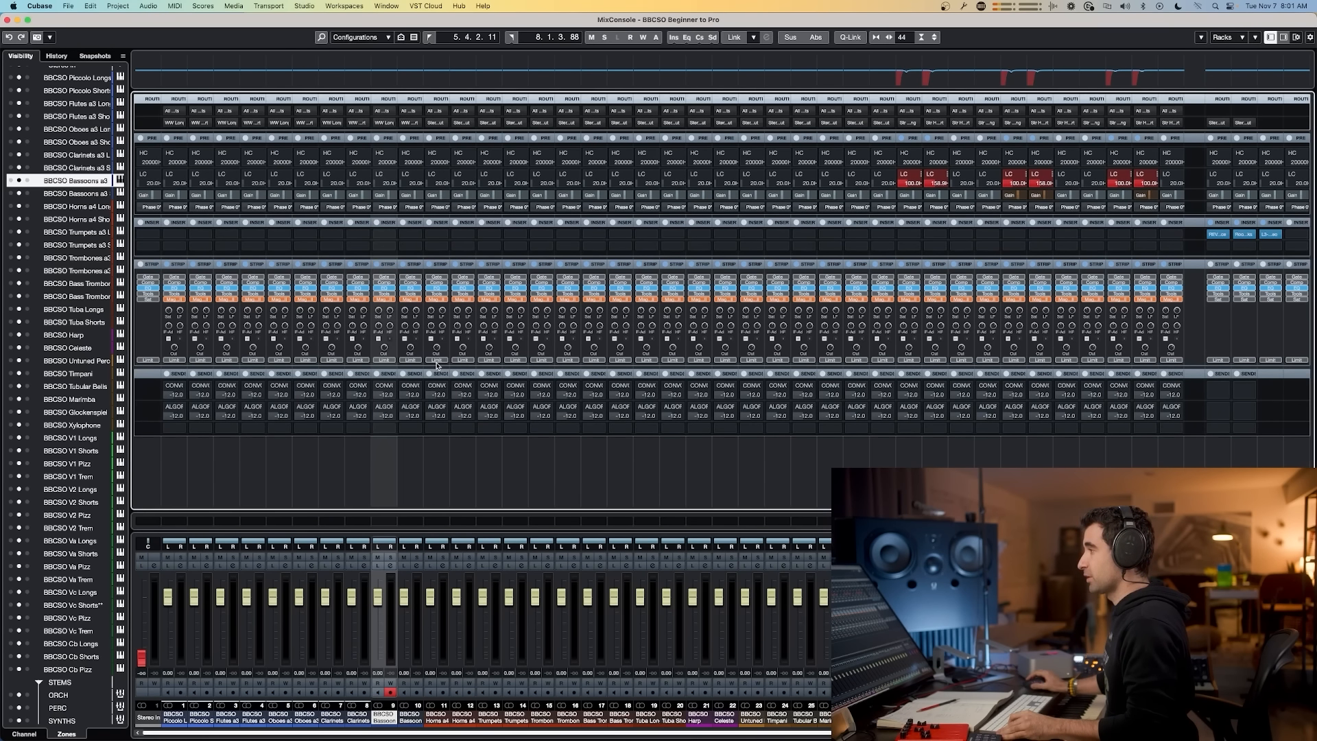
Step: Select the long horn, trumpet, trombone, bass trombone and tuba channels and route their outputs to Brass Long
click(177, 717)
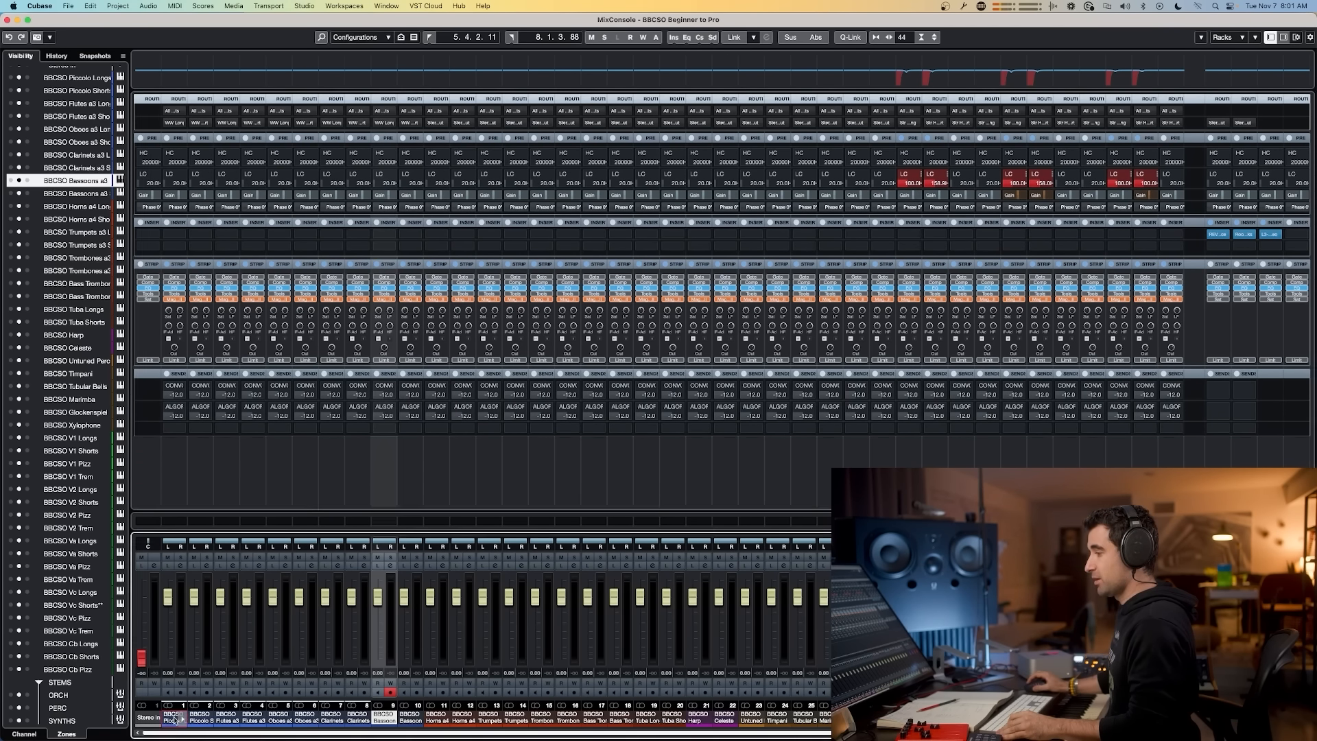
drag(686, 735, 1125, 736)
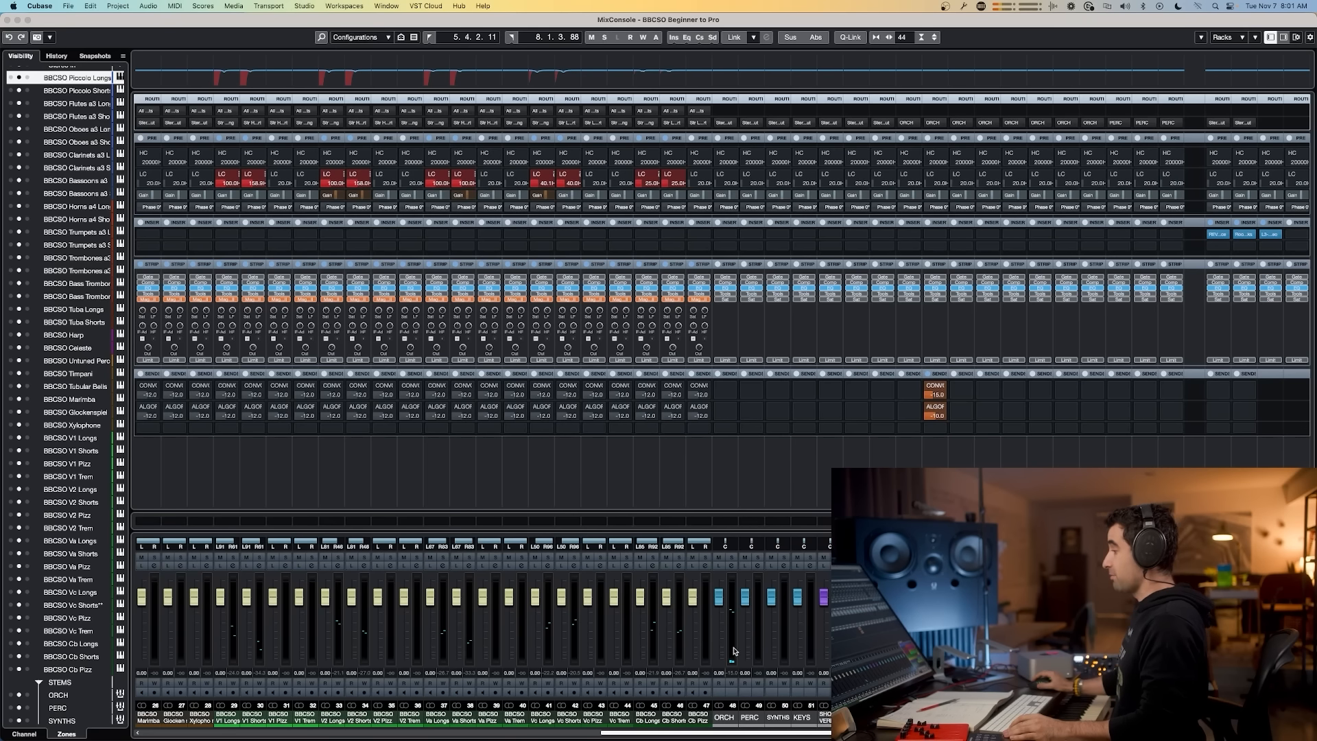
drag(642, 733, 203, 736)
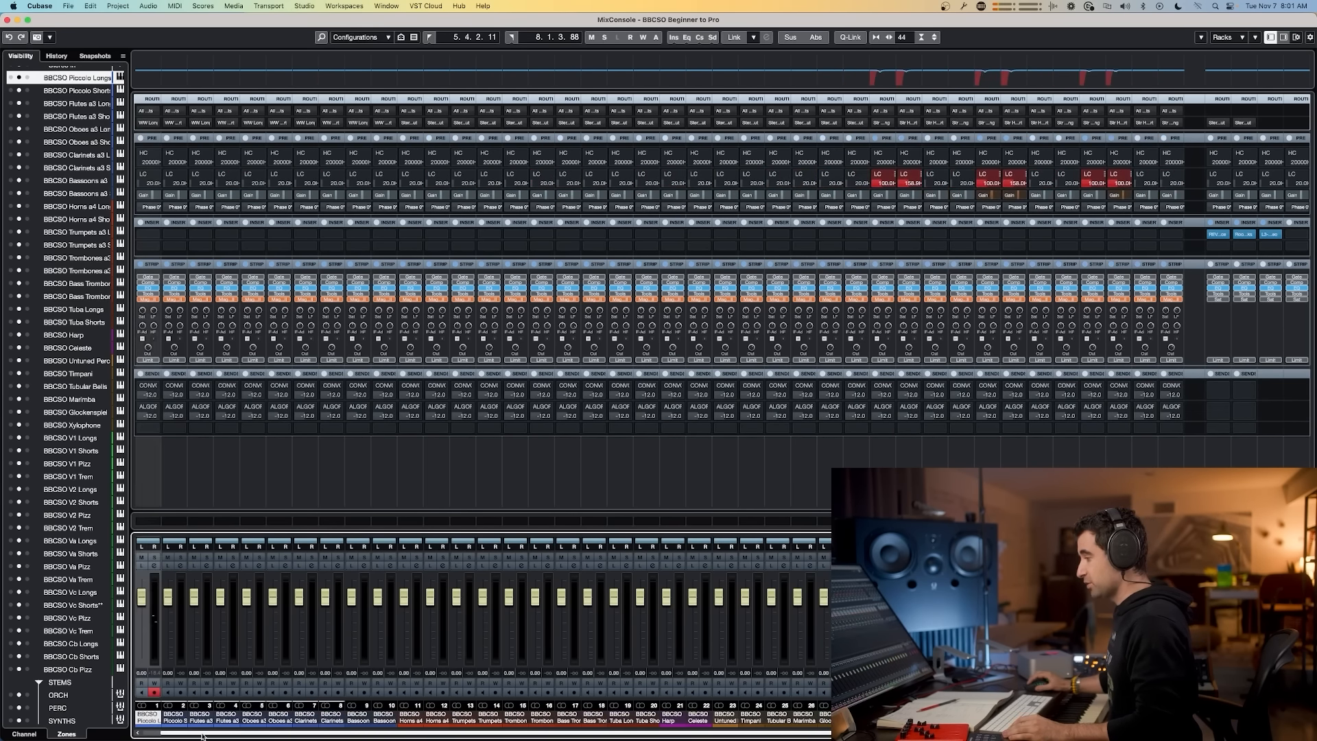
click(410, 719)
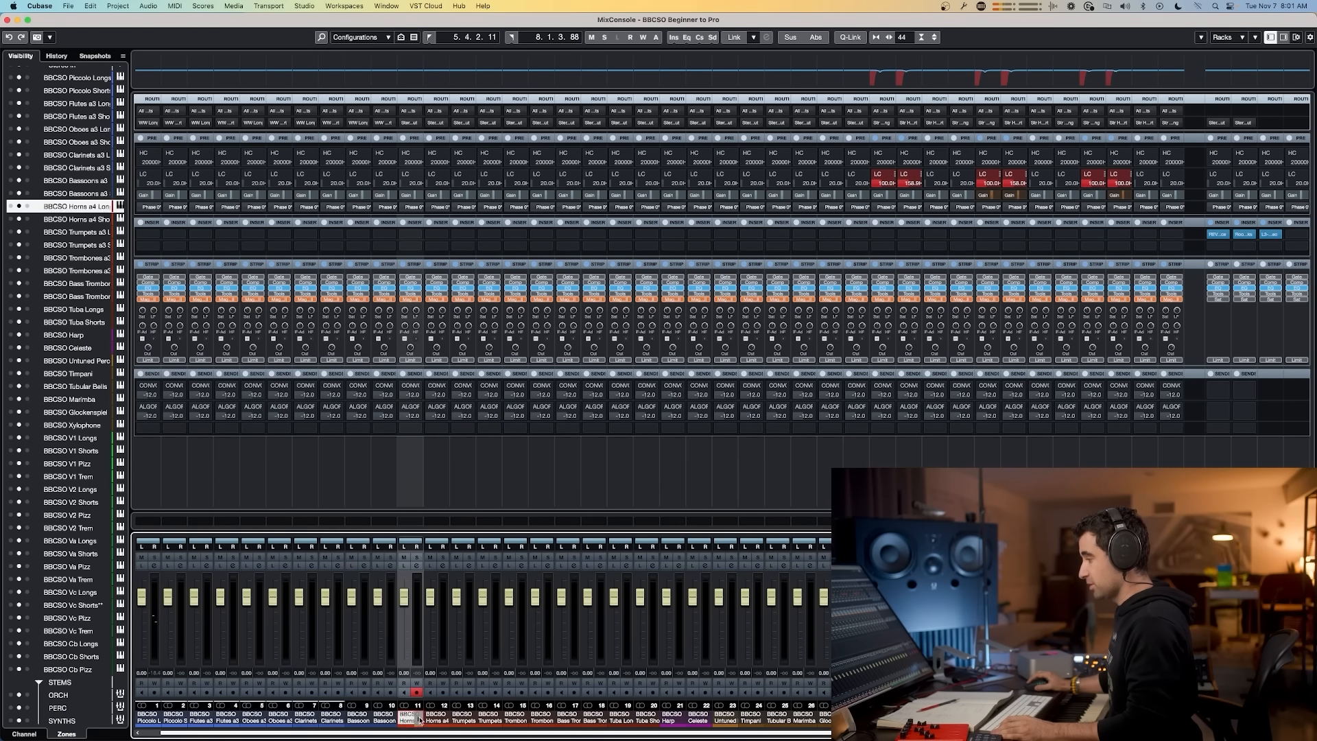
super+click(463, 718)
super+click(513, 718)
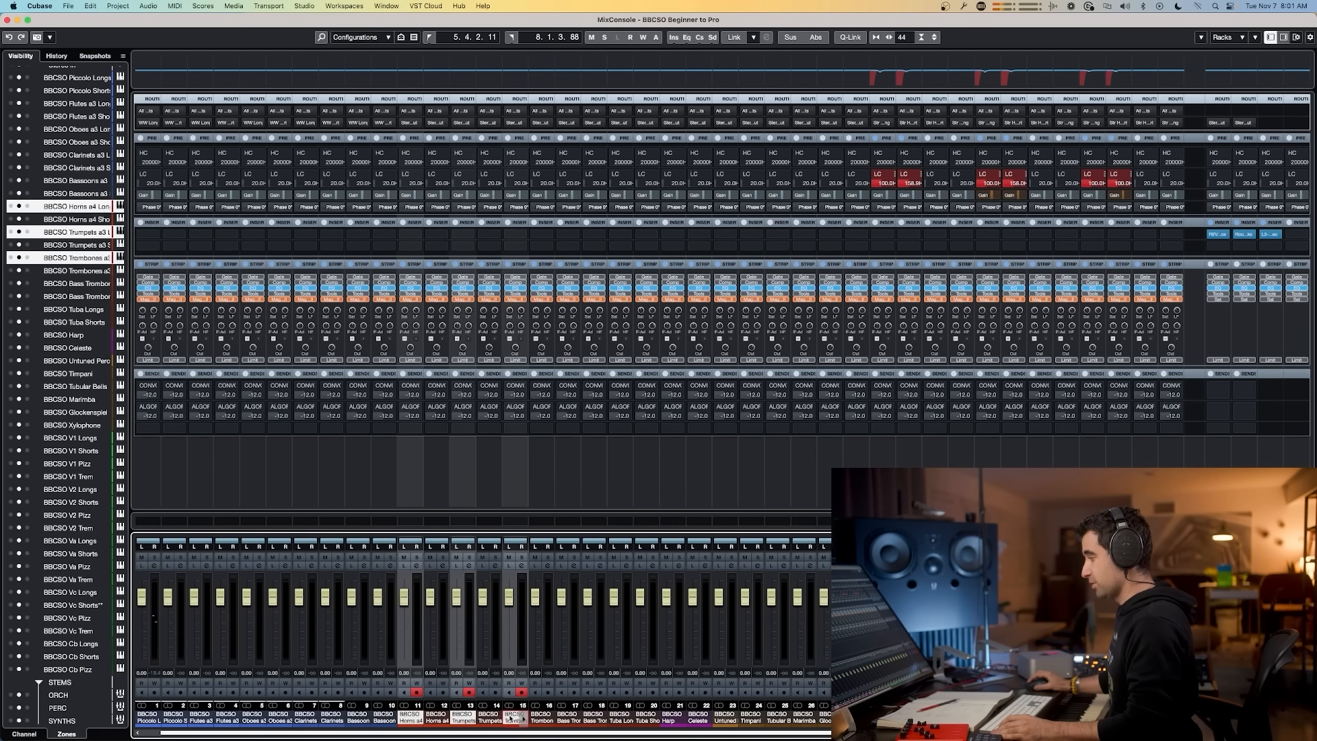
super+click(563, 719)
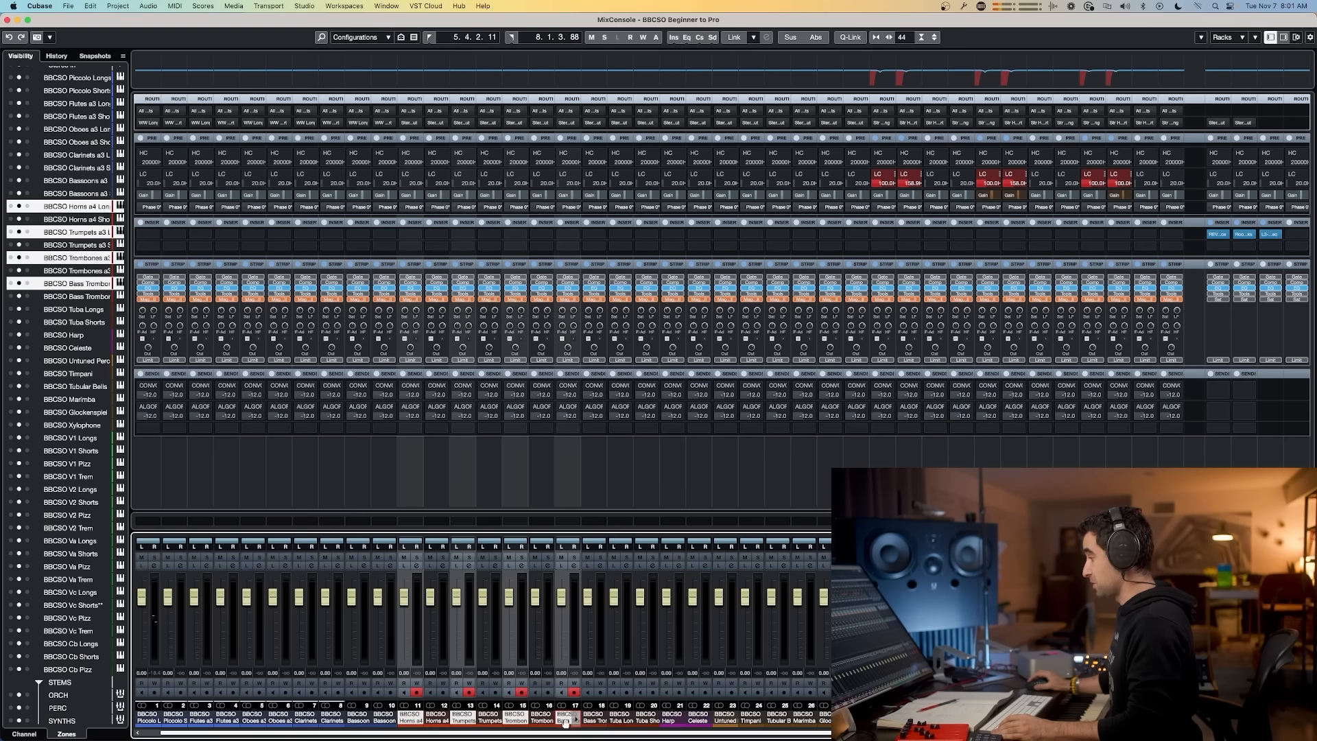
super+click(619, 718)
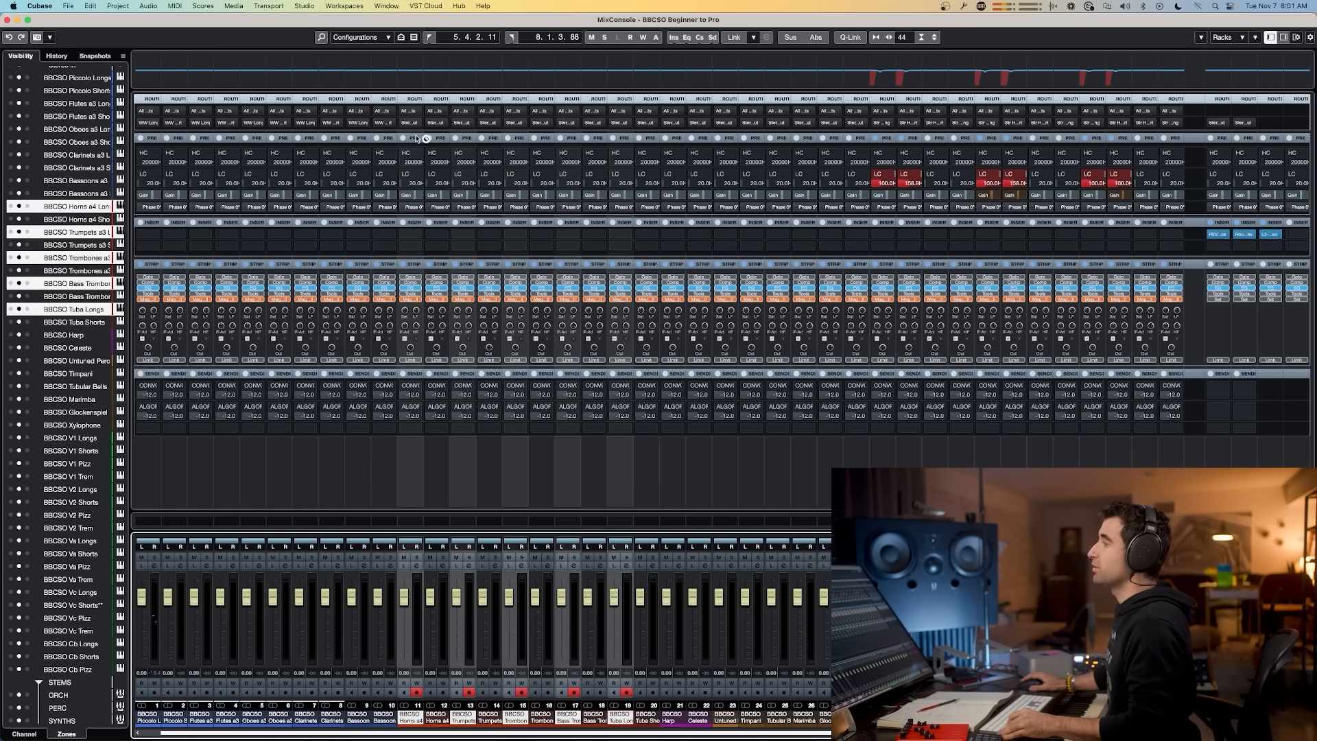
key(shift+alt)
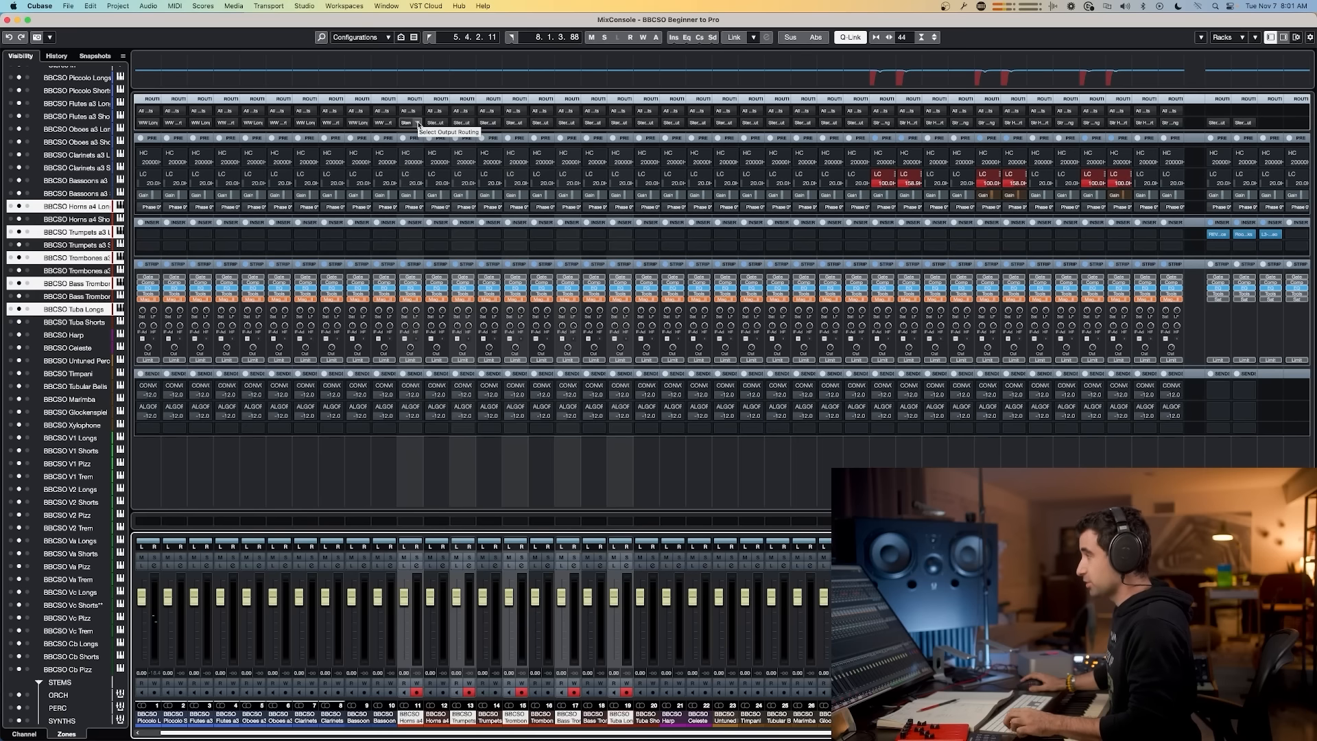
alt+shift+click(417, 124)
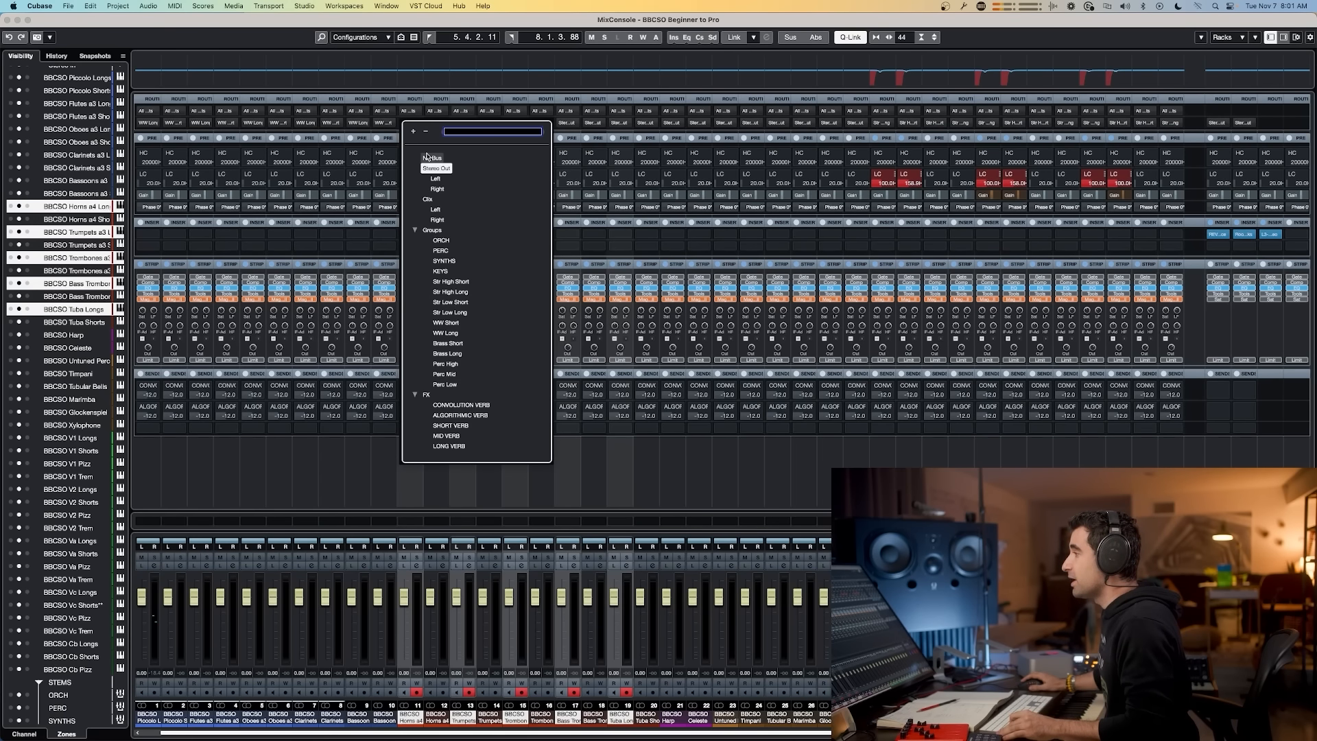
click(447, 353)
Step: Select the short horn, trumpet, trombone, bass trombone and tuba channels and route their outputs to Brass Short
click(436, 717)
super+click(490, 717)
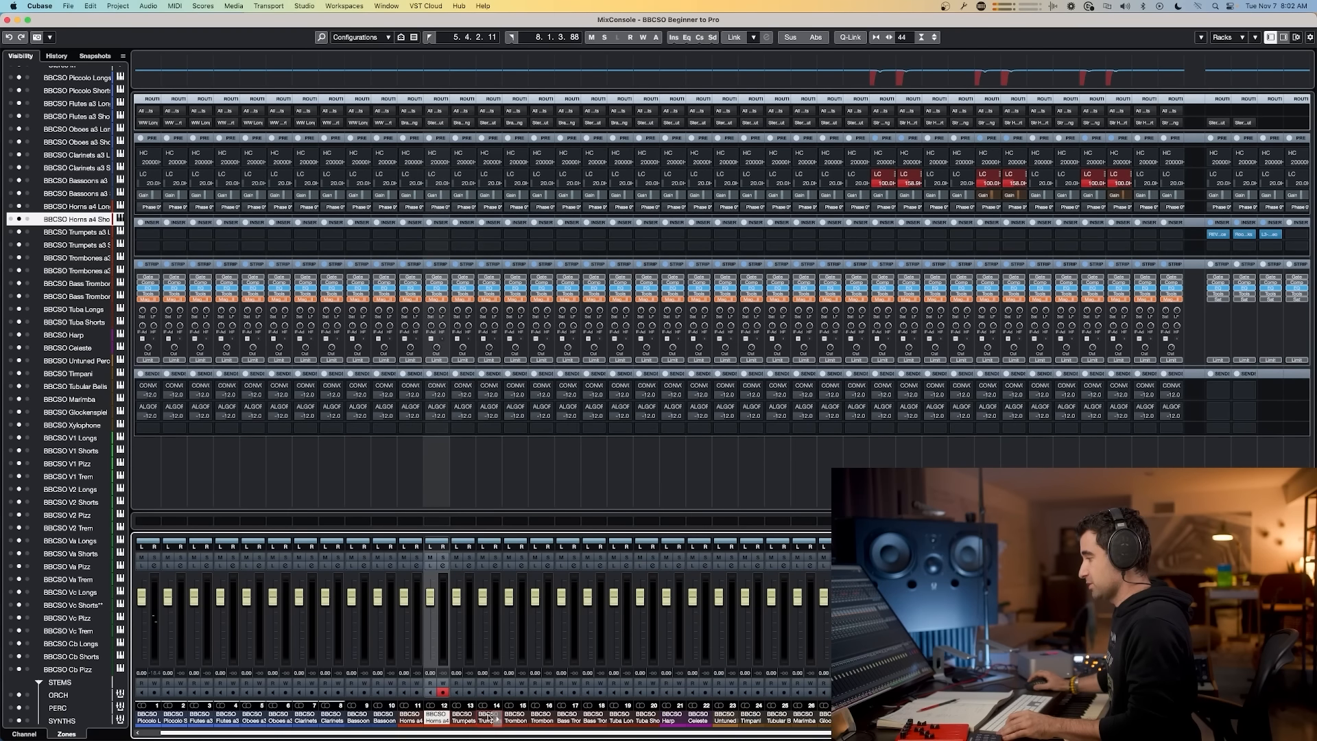
super+click(541, 717)
super+click(594, 716)
super+click(647, 717)
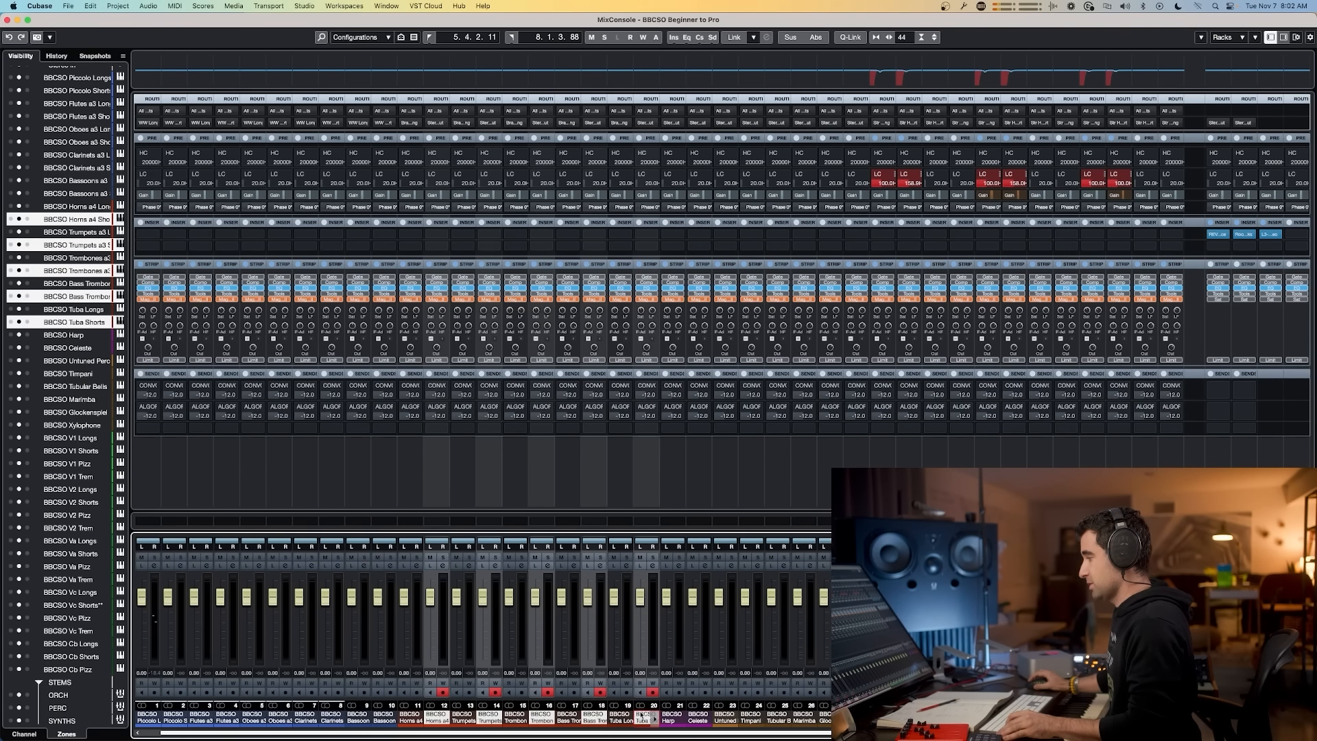
alt+shift+click(446, 123)
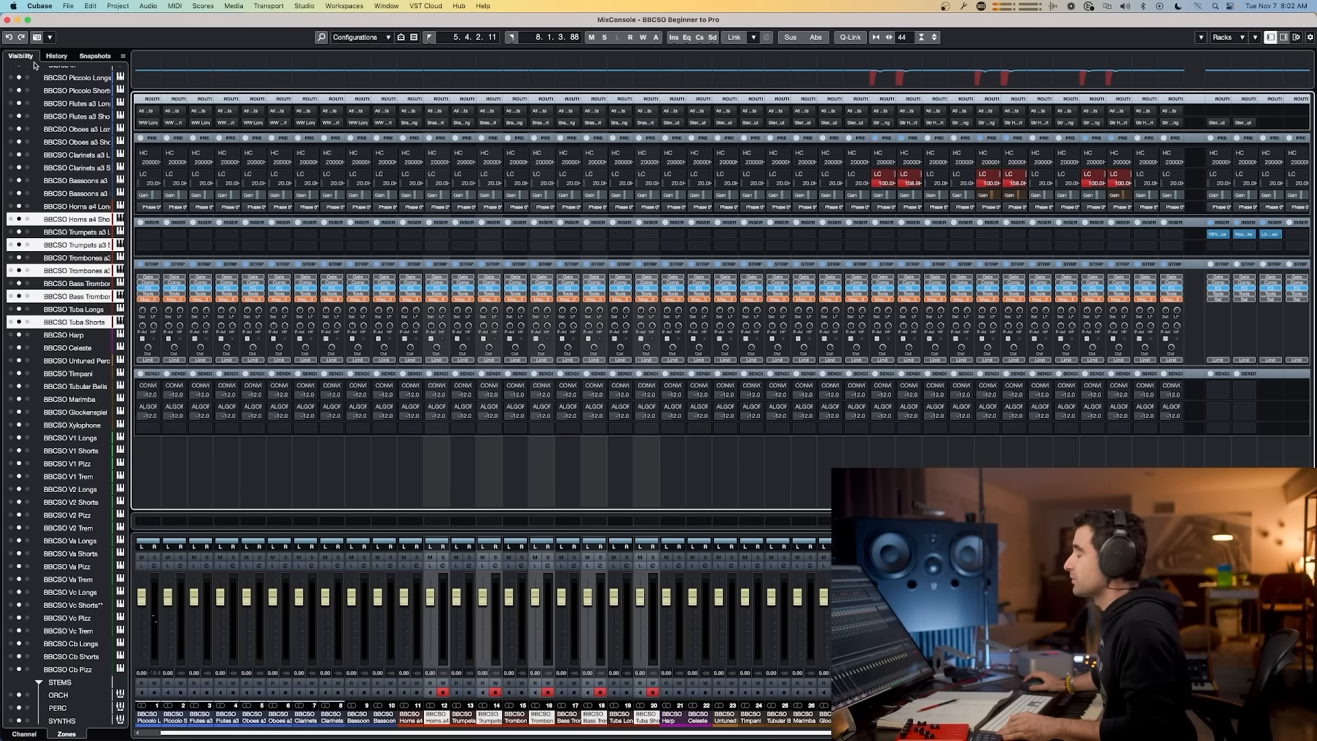
Step: Show the ORCH, PERC, SYNTHS and KEYS stem channels in the MixConsole
scroll(76, 137, down, 7)
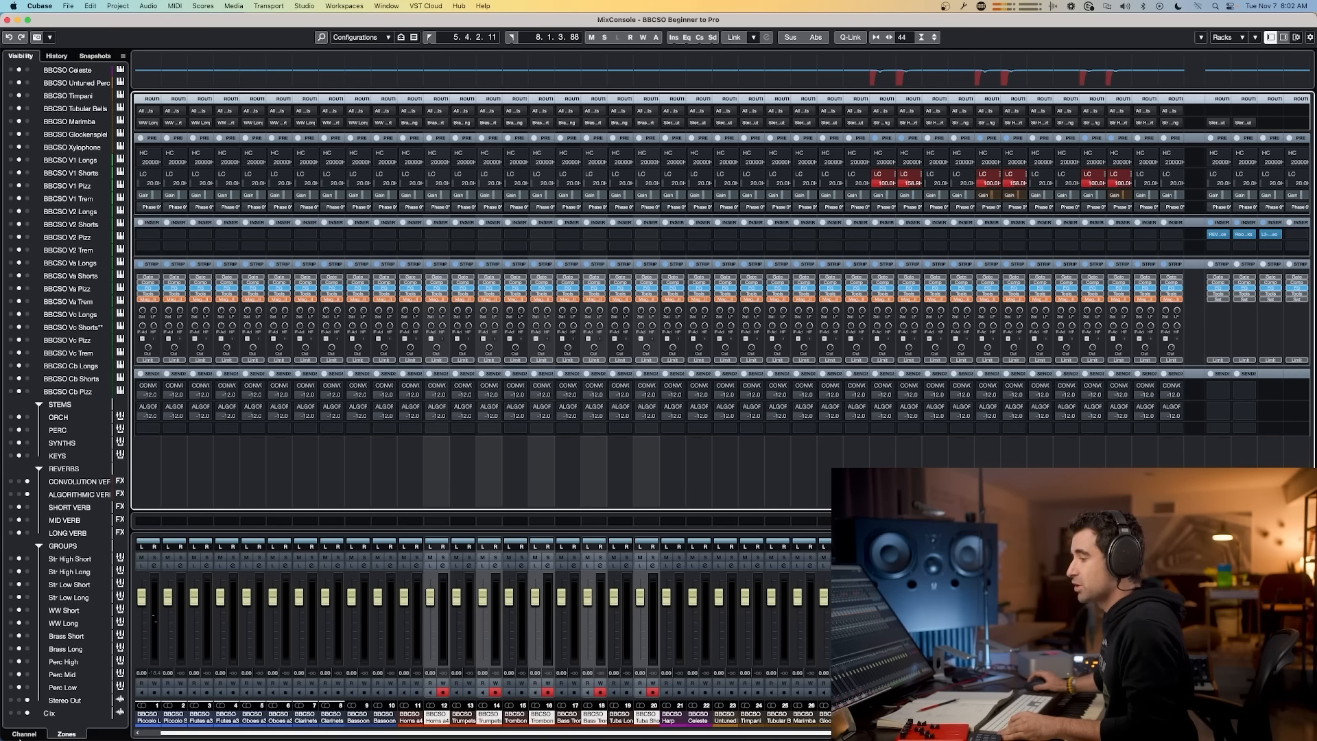
scroll(79, 242, up, 5)
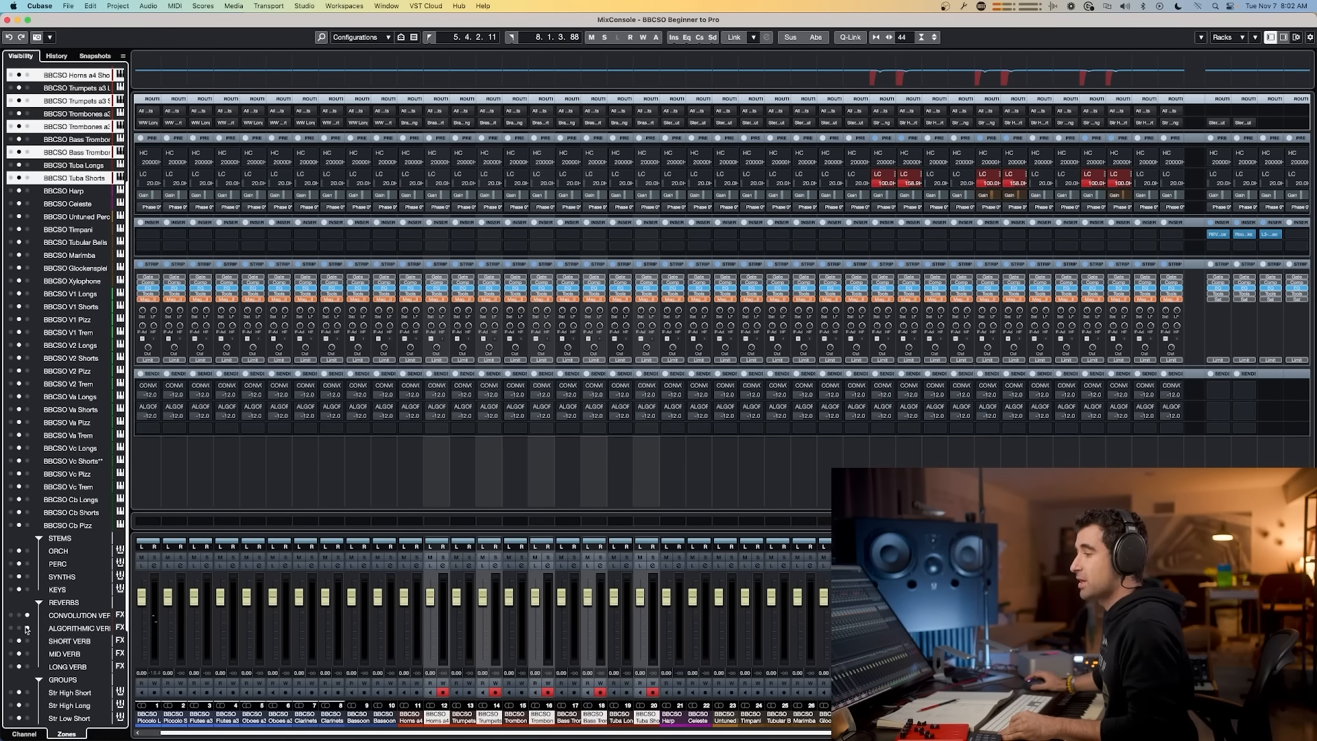
click(10, 551)
click(10, 564)
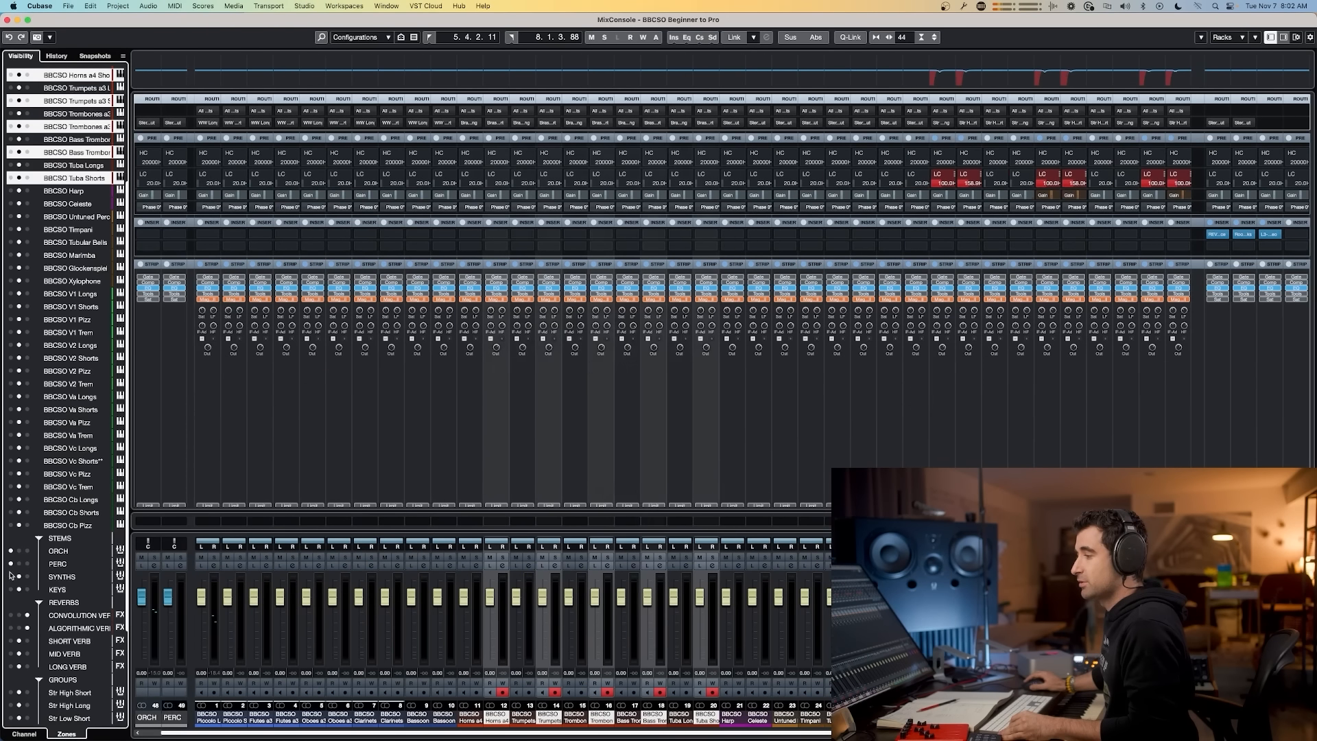
click(10, 577)
click(10, 589)
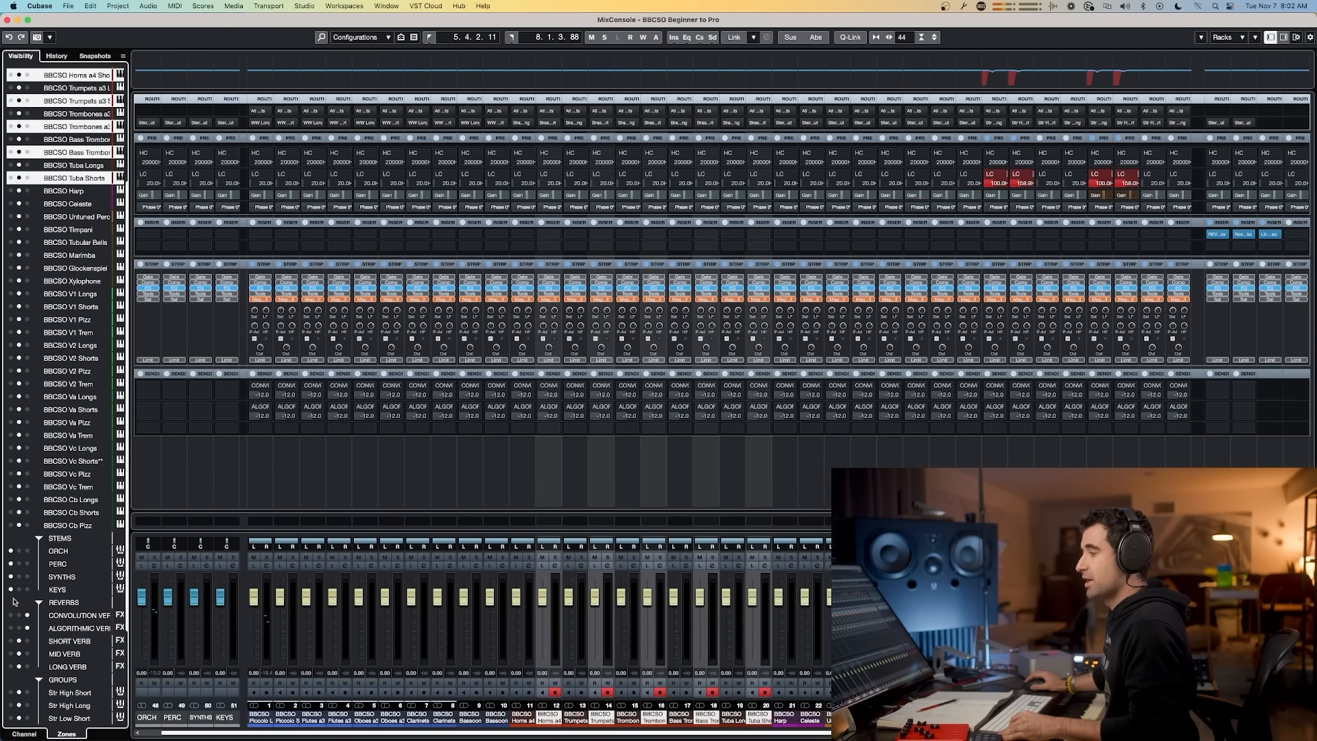
Step: Toggle MixConsole visibility of the Convolution Verb, Algorithmic Verb and Click channels
scroll(14, 602, down, 5)
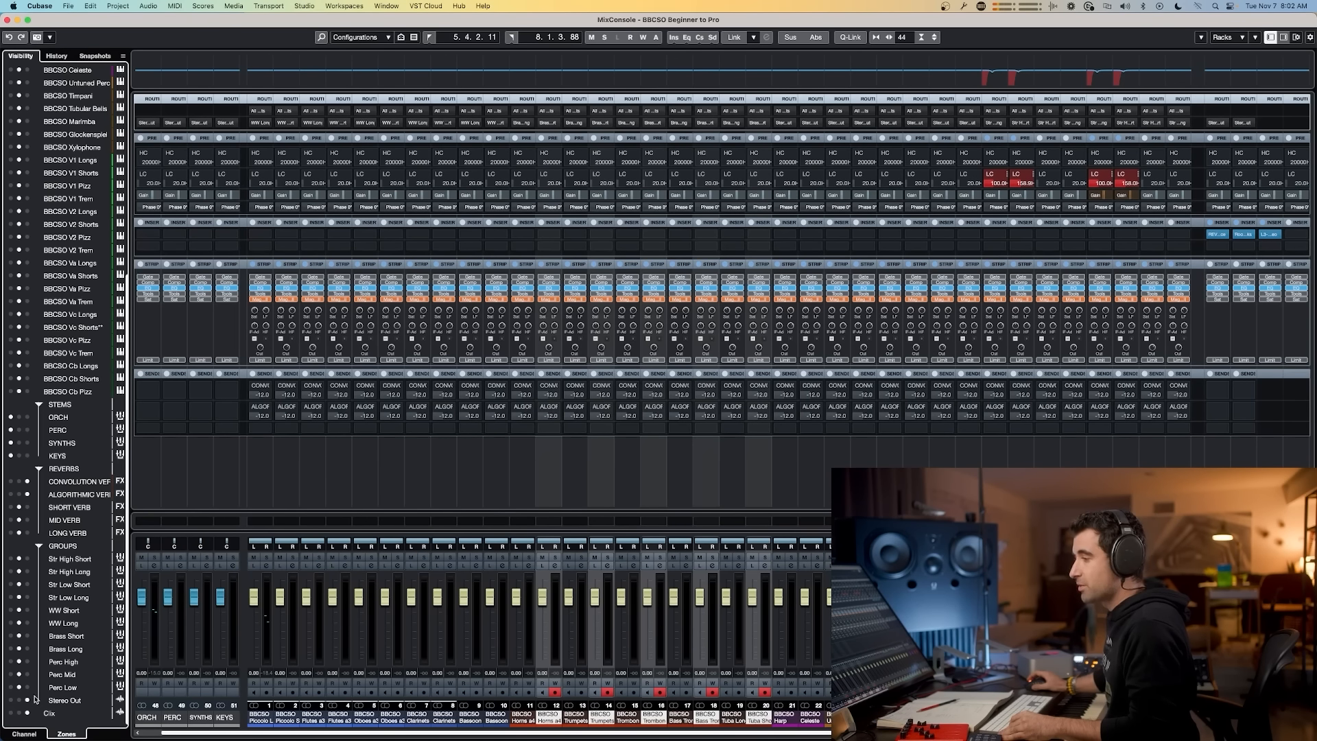
click(27, 495)
click(28, 482)
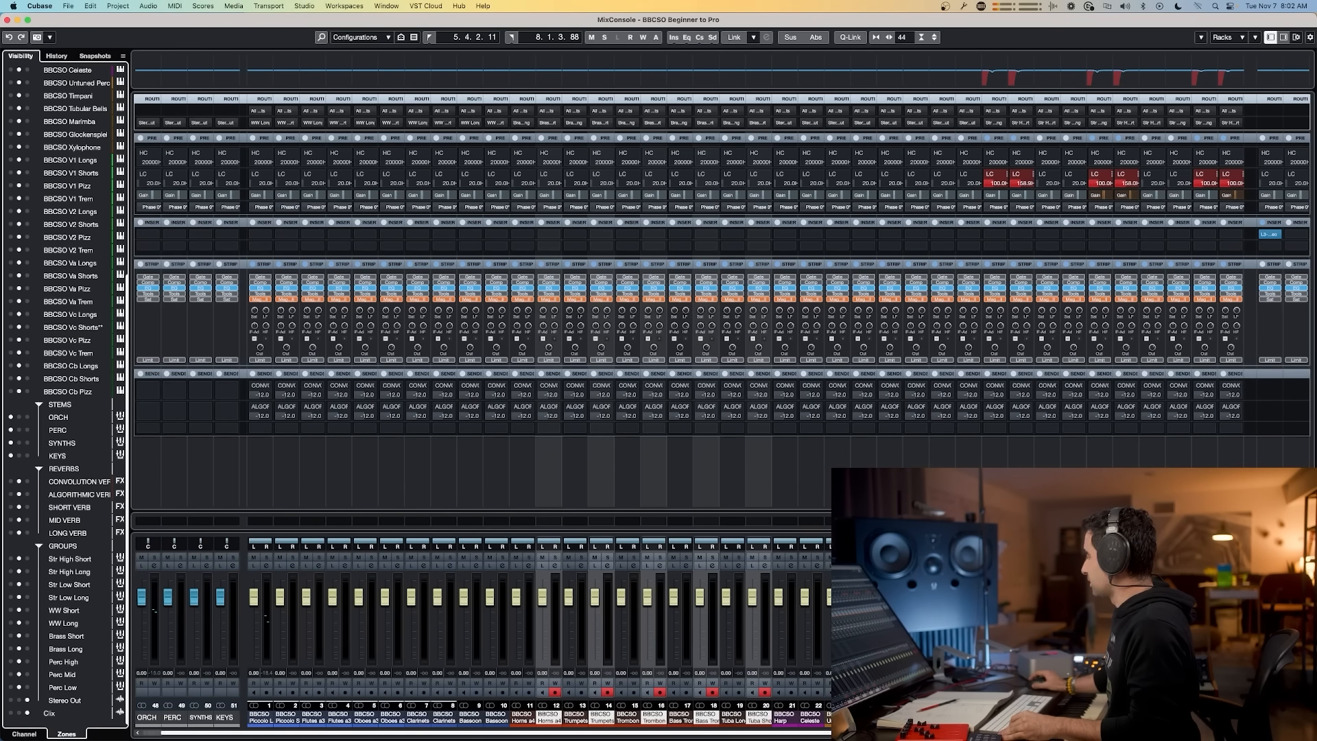
click(28, 713)
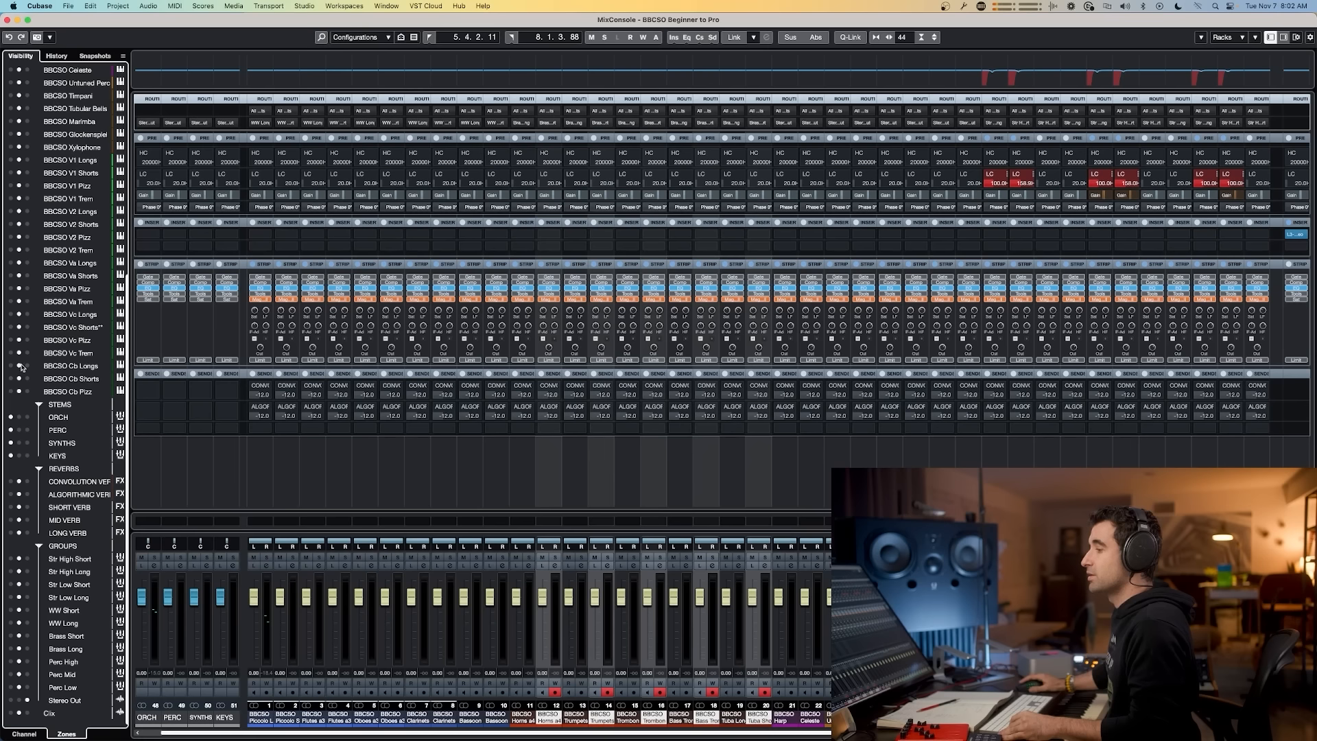
click(23, 733)
scroll(67, 710, down, 5)
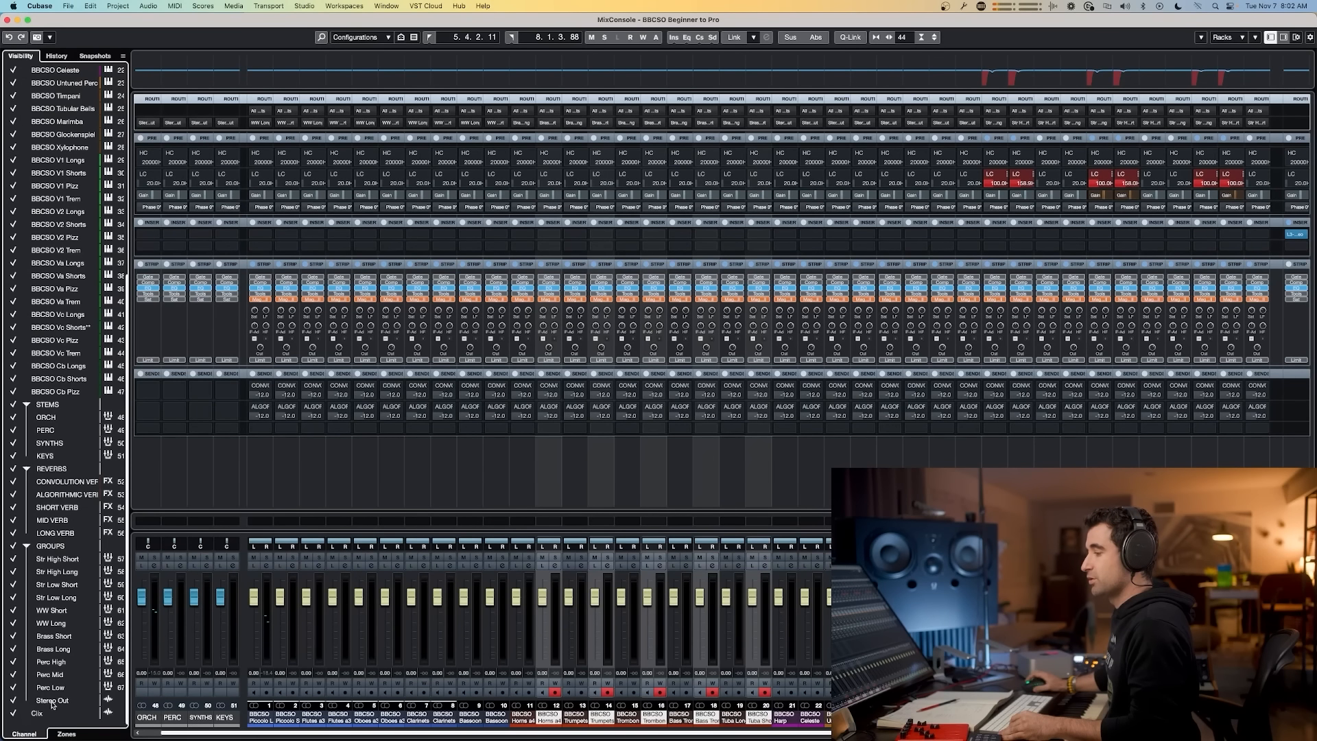
click(13, 714)
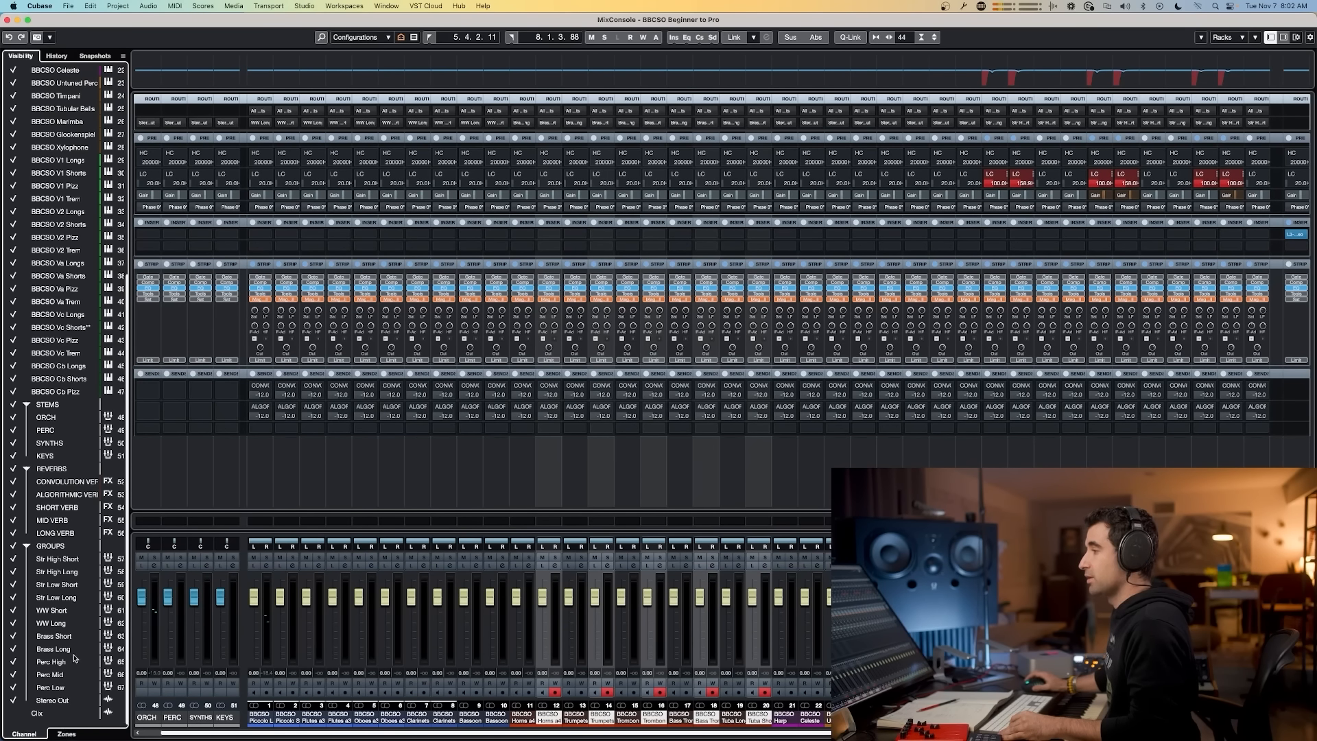
click(67, 733)
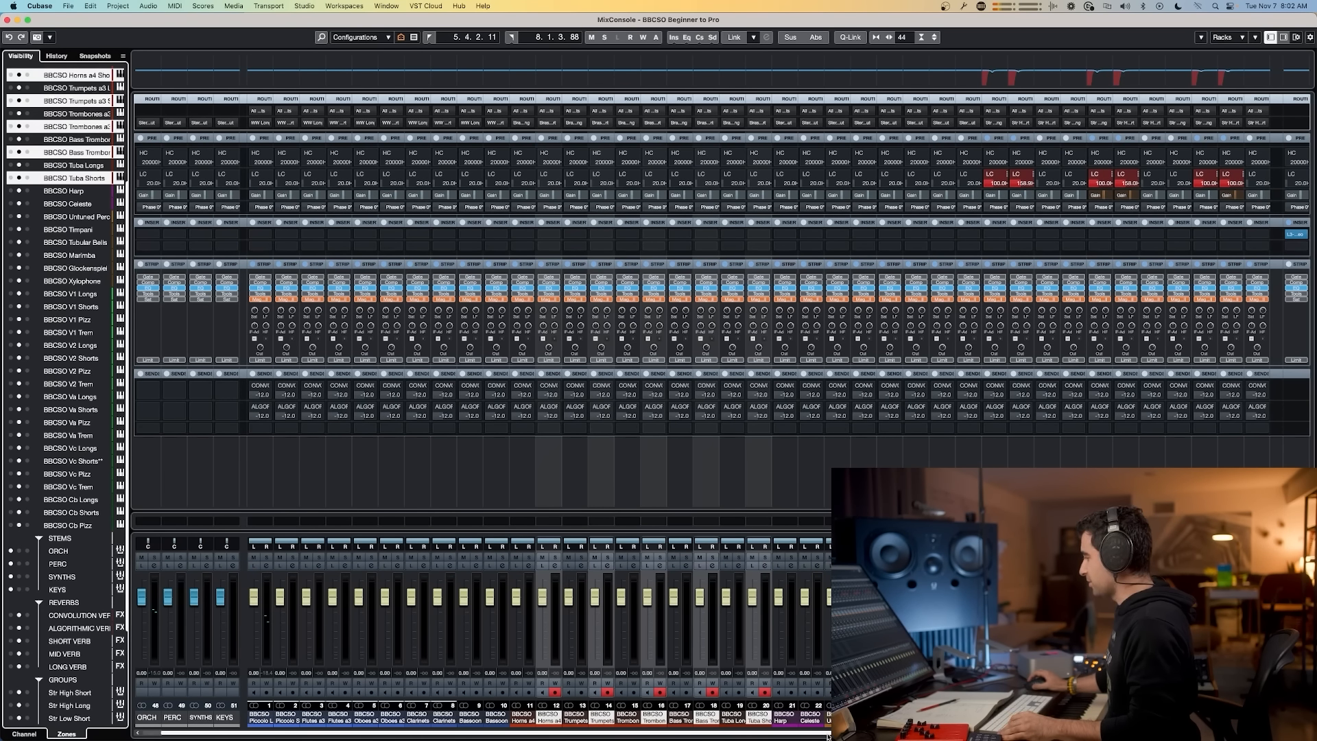
Step: Select the Harp and Celeste channels and open their output routing
click(786, 718)
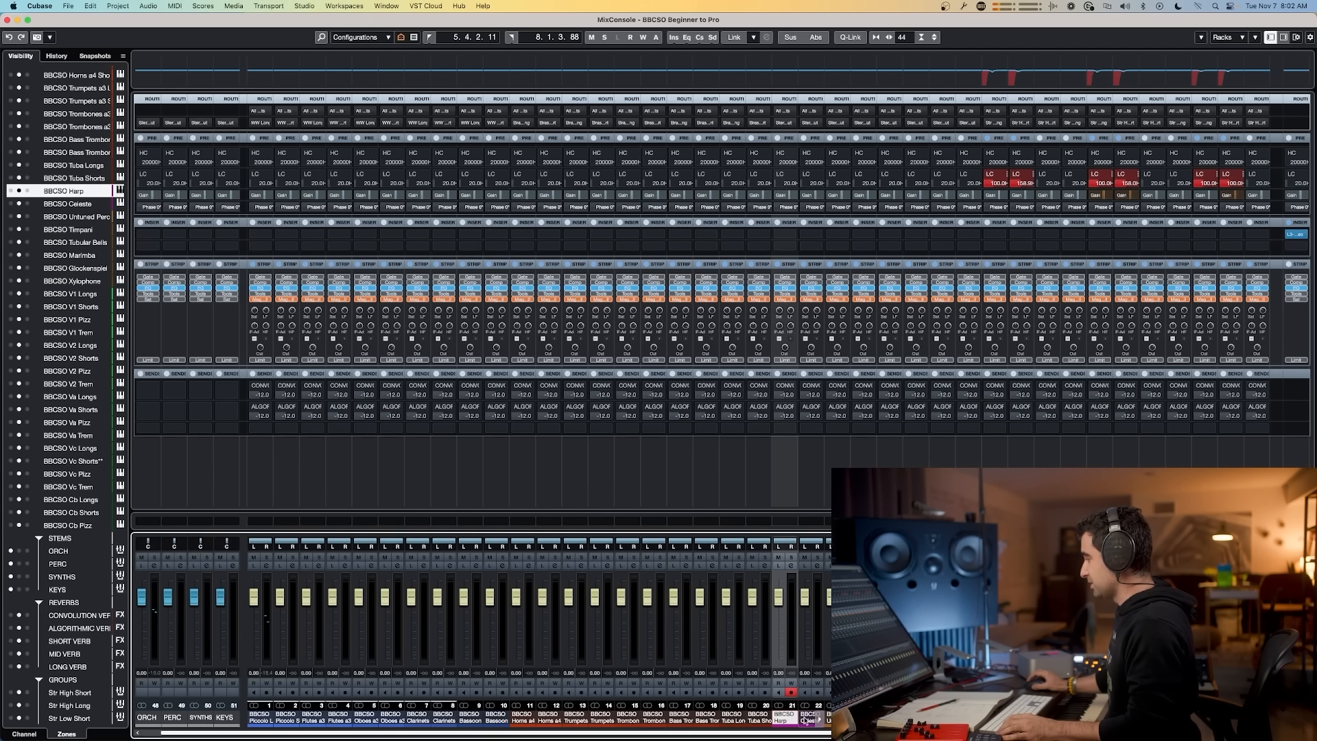
shift+click(807, 718)
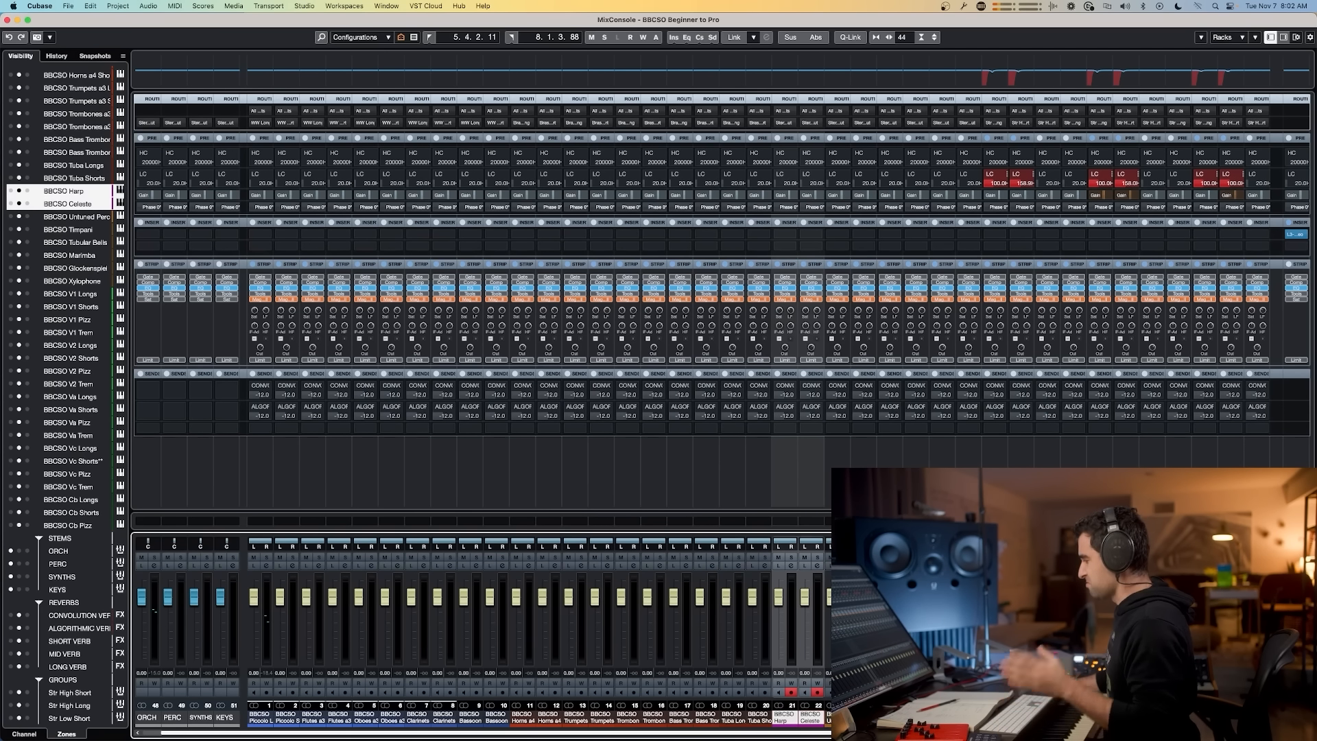
scroll(810, 718, right, 1)
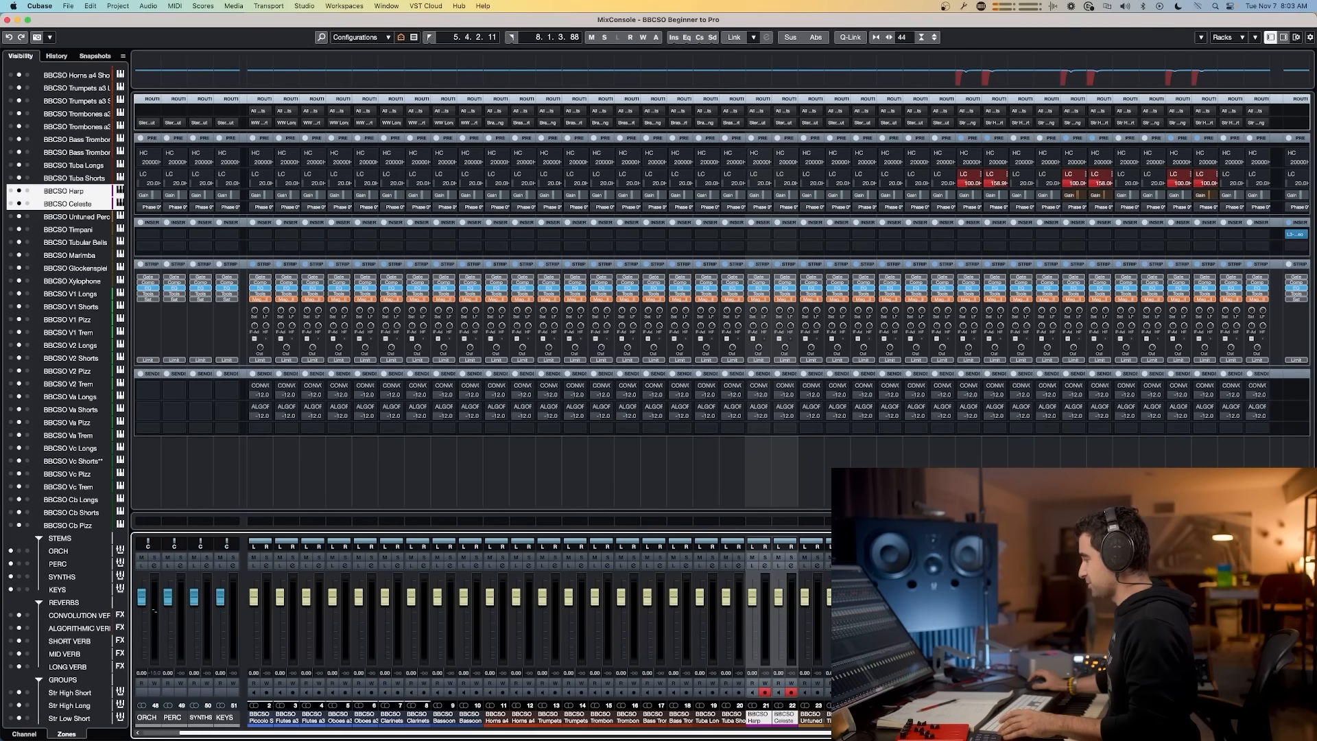
scroll(809, 718, right, 2)
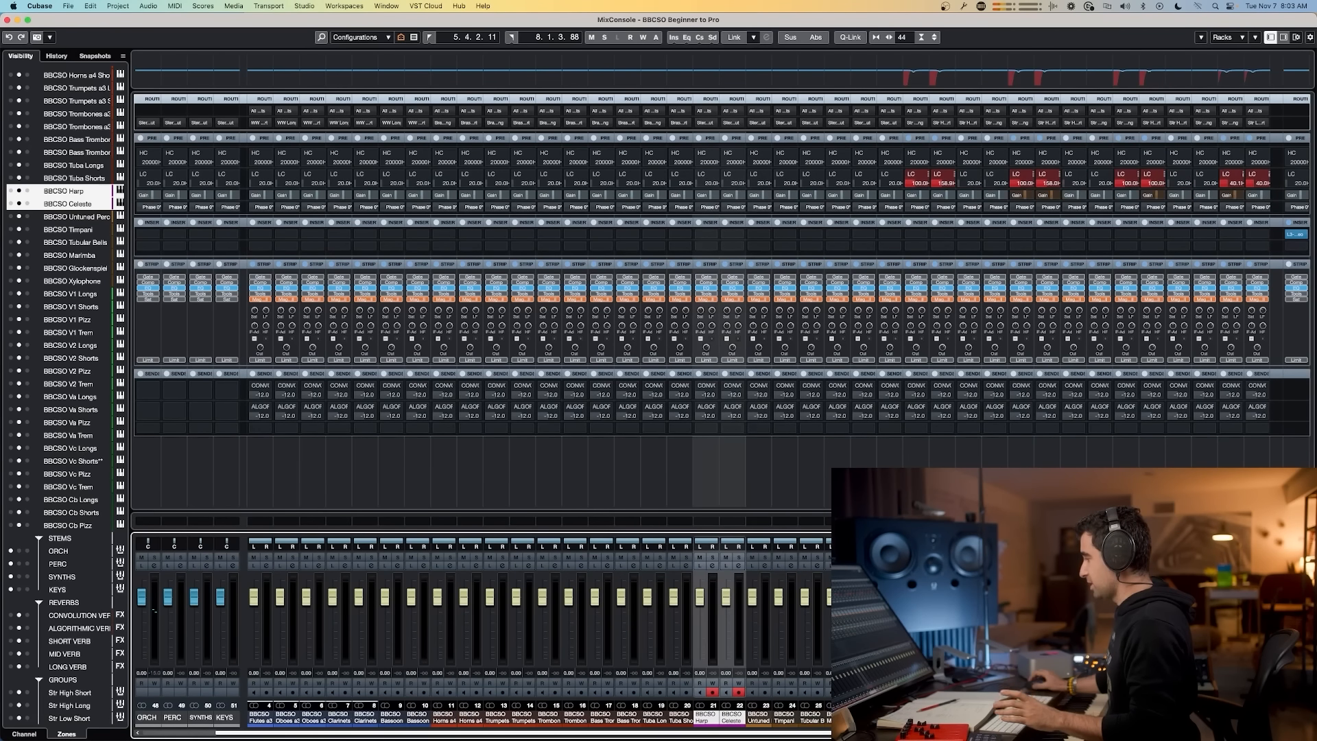
alt+shift+click(714, 128)
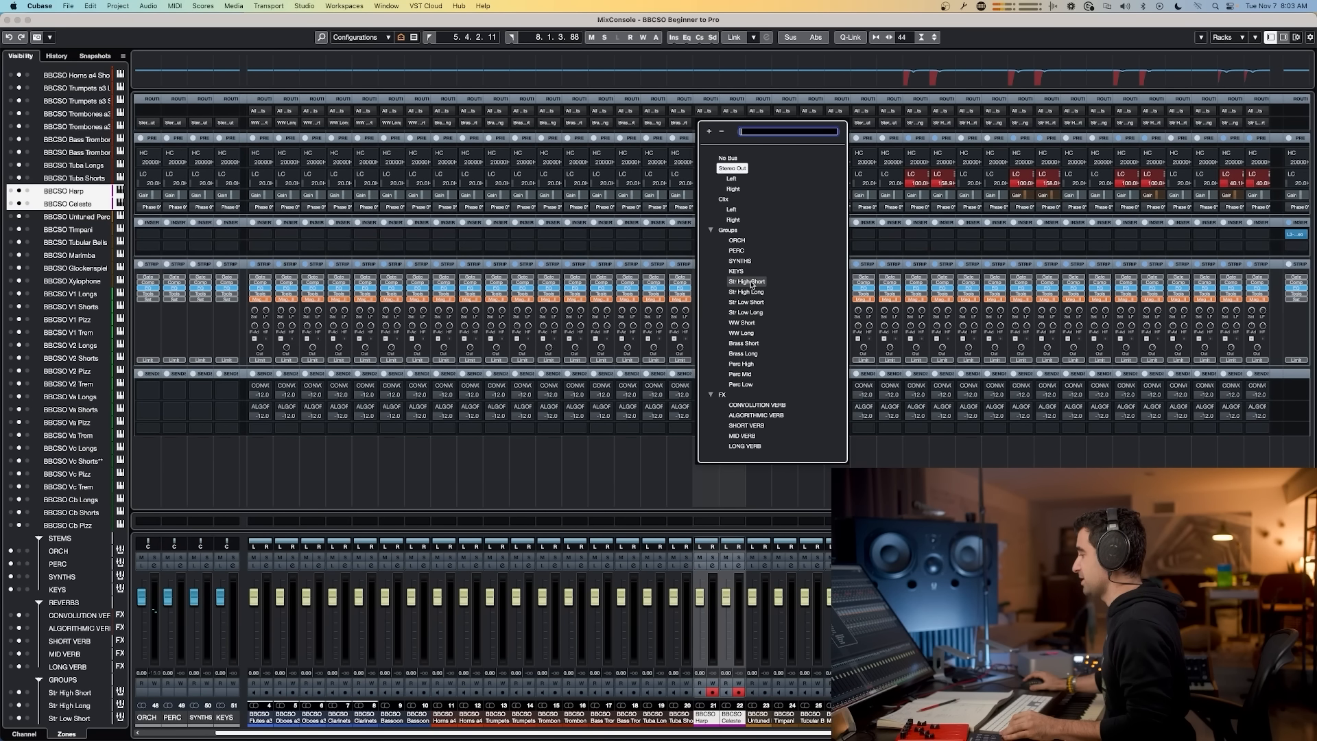
click(751, 282)
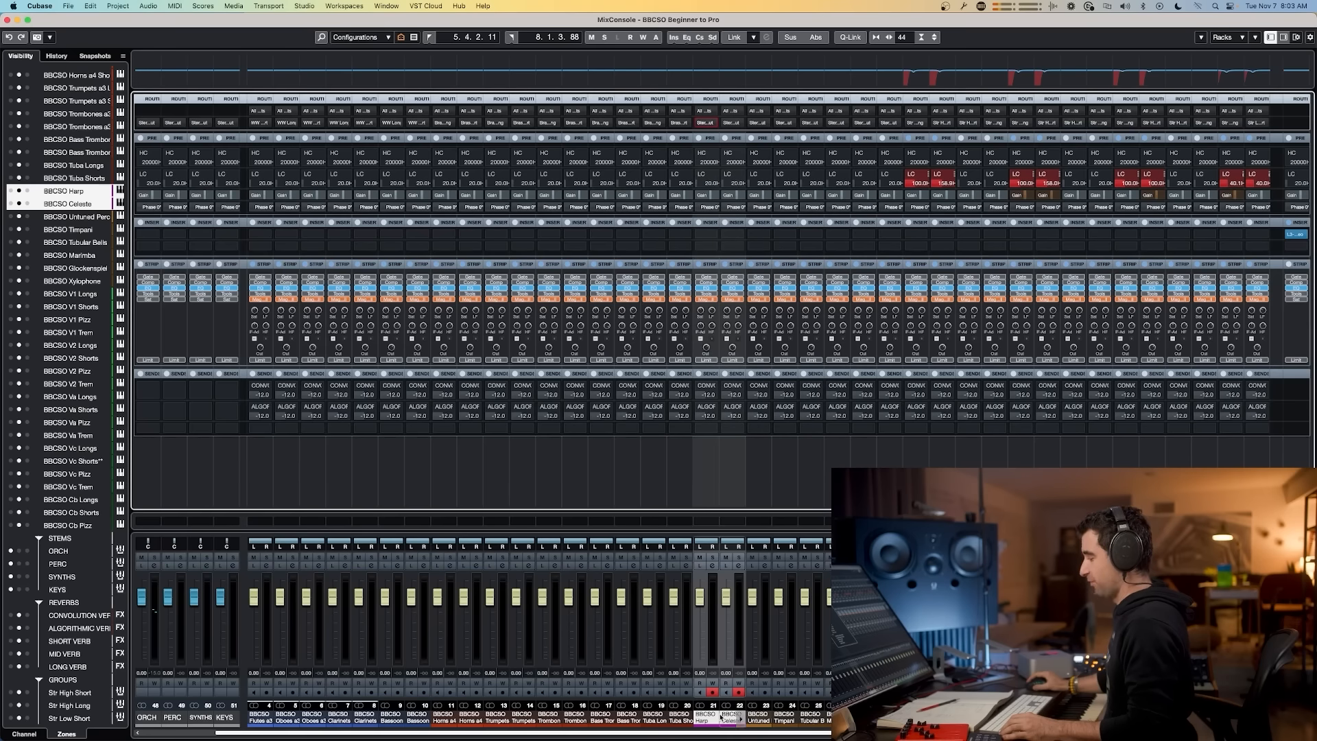
Step: Duplicate the Perc Low group track in the project and rename the copy Piano
key(F3)
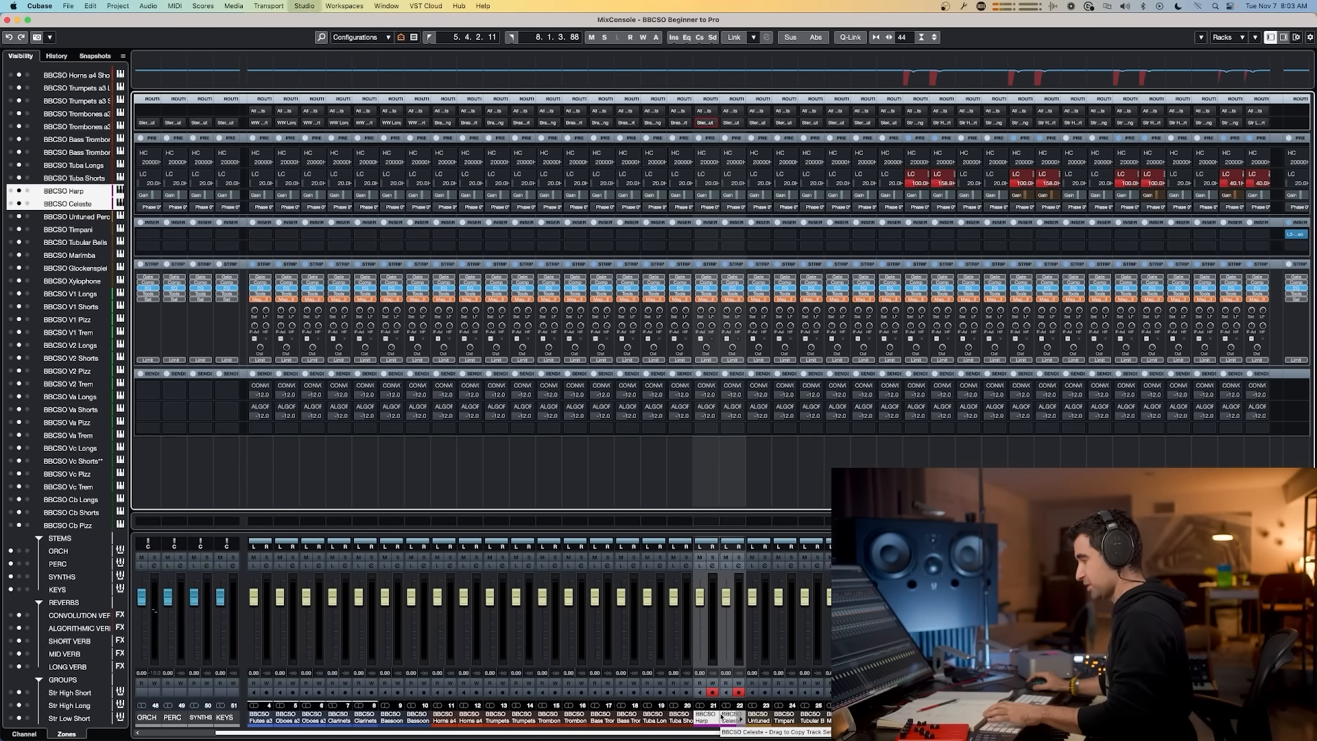
scroll(324, 529, down, 5)
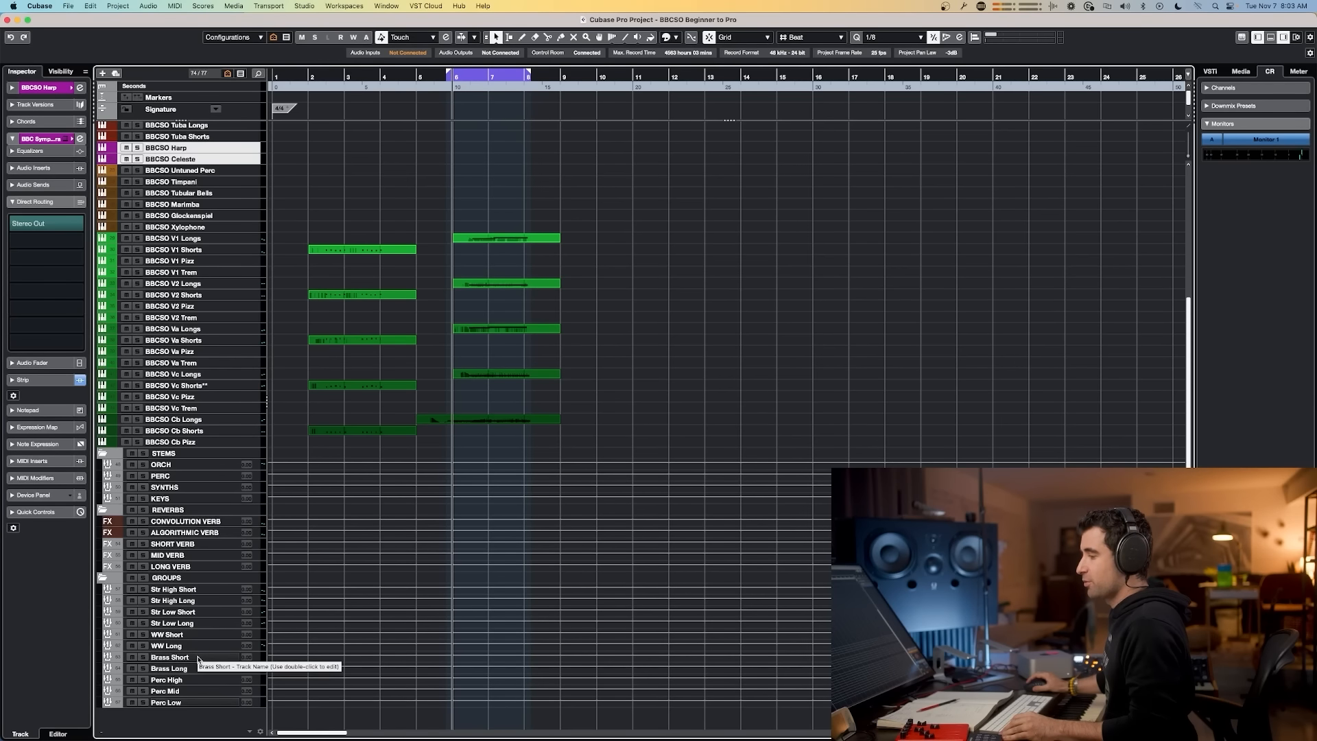
right_click(191, 701)
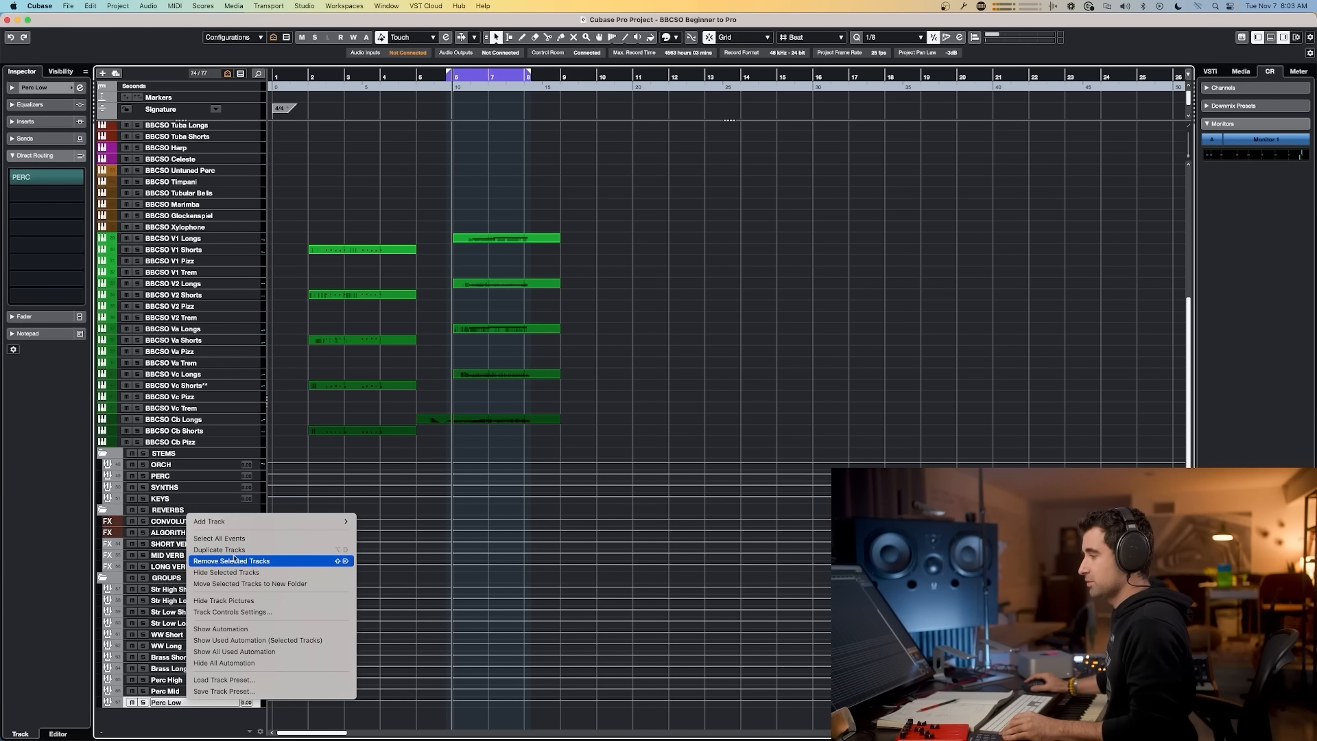
click(220, 550)
double_click(176, 713)
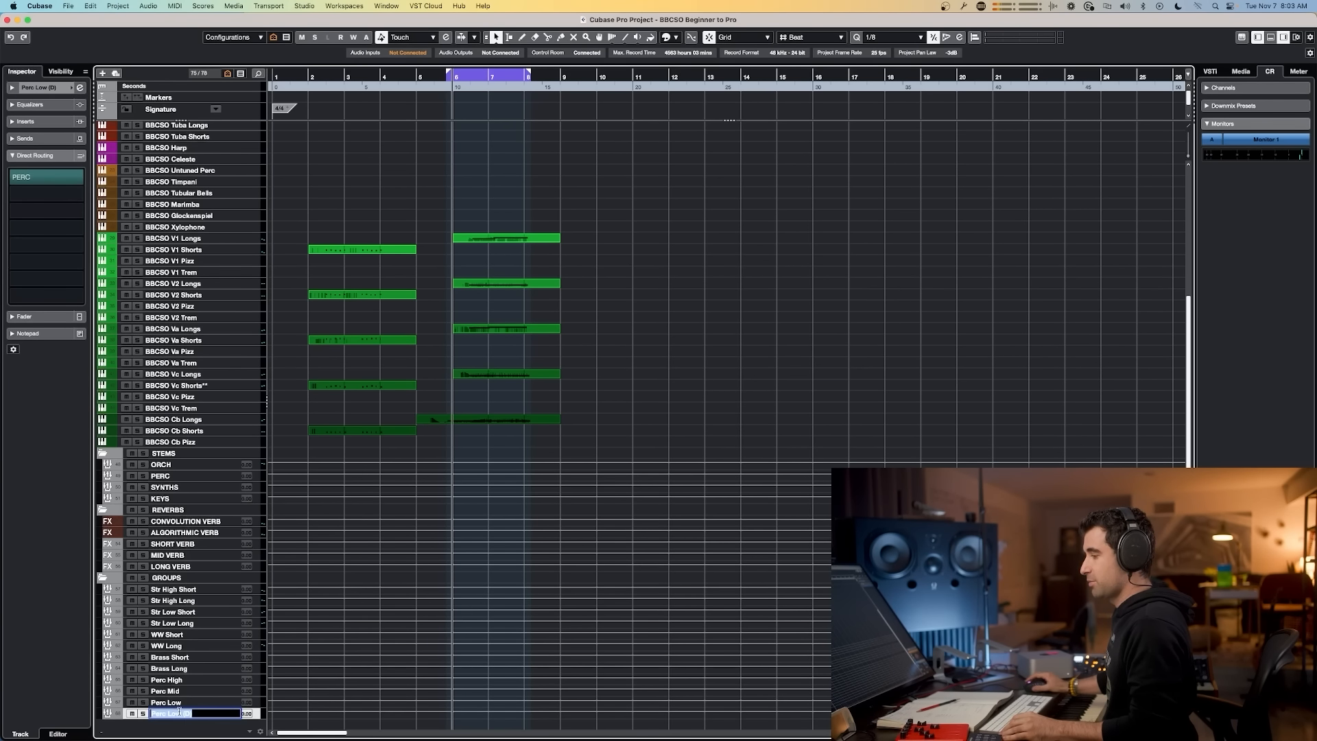
text(Piano)
key(Return)
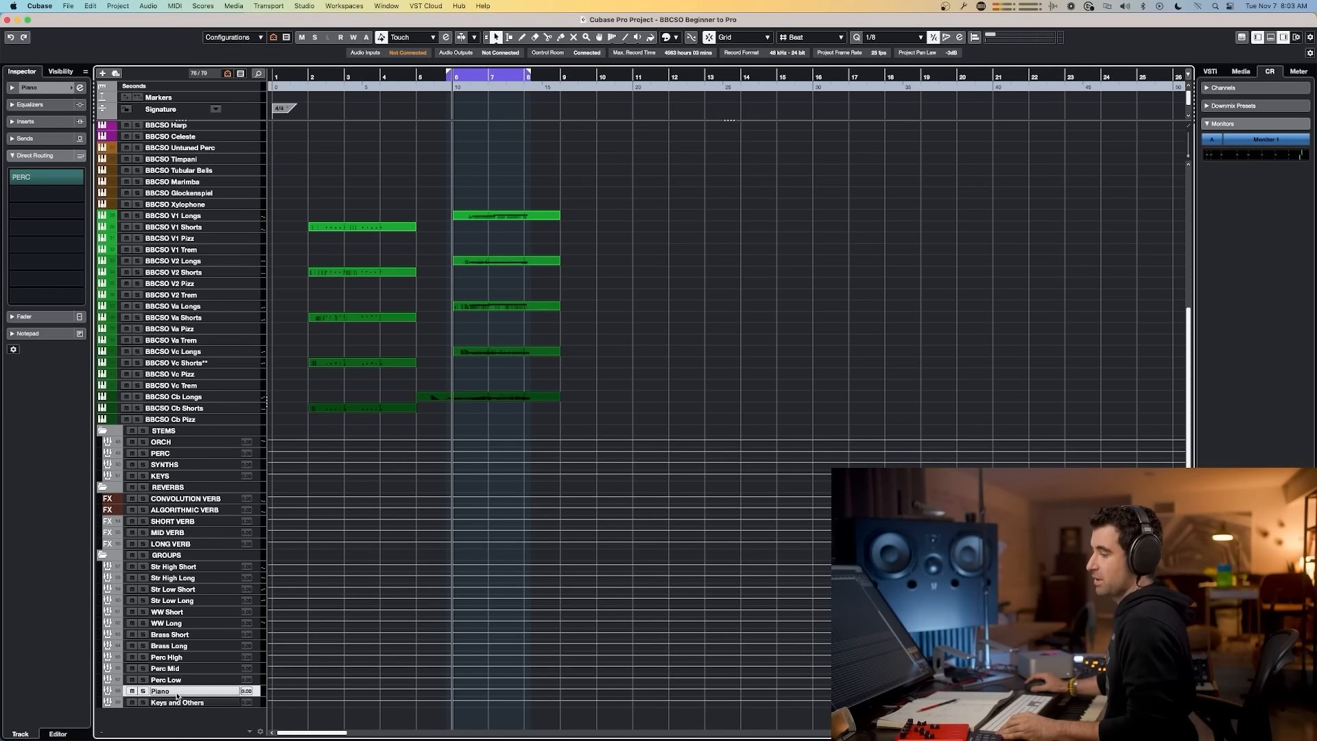
Step: Route the Harp and Celeste channel outputs to the Keys and Others group
key(F3)
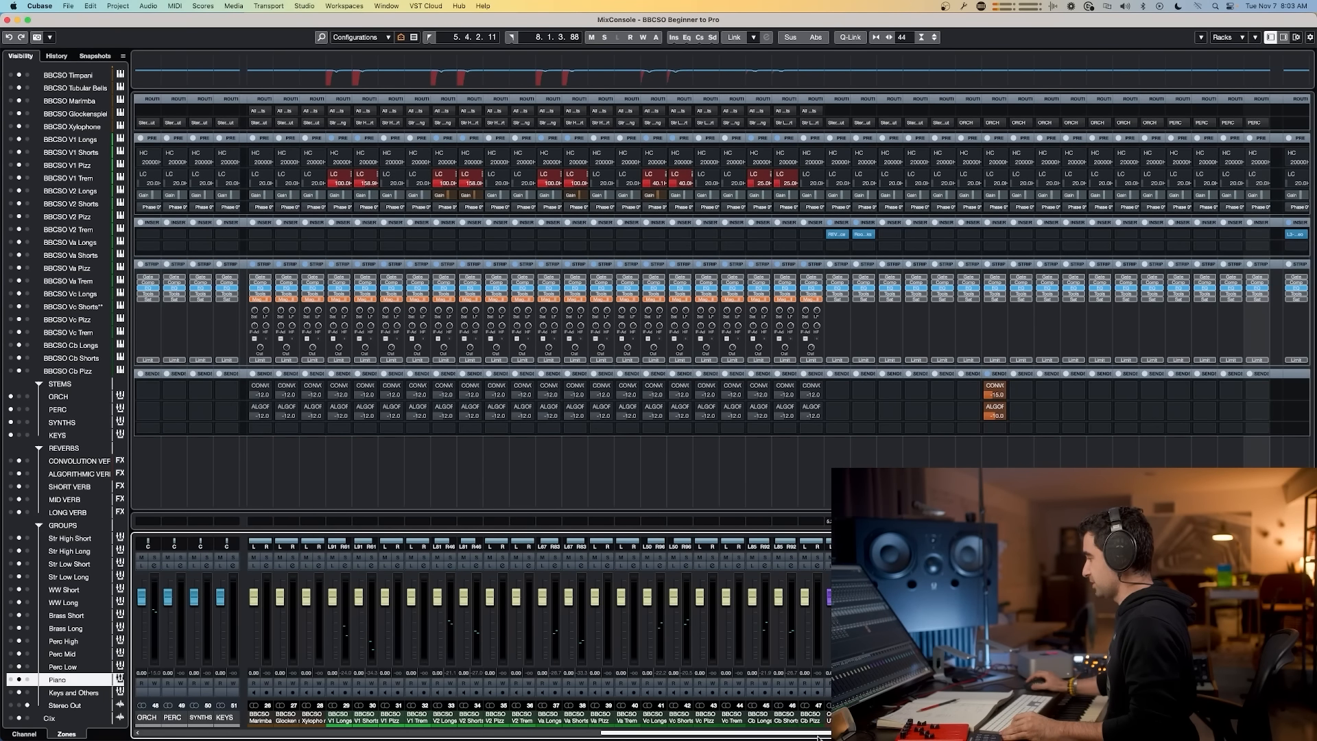
drag(818, 734, 662, 733)
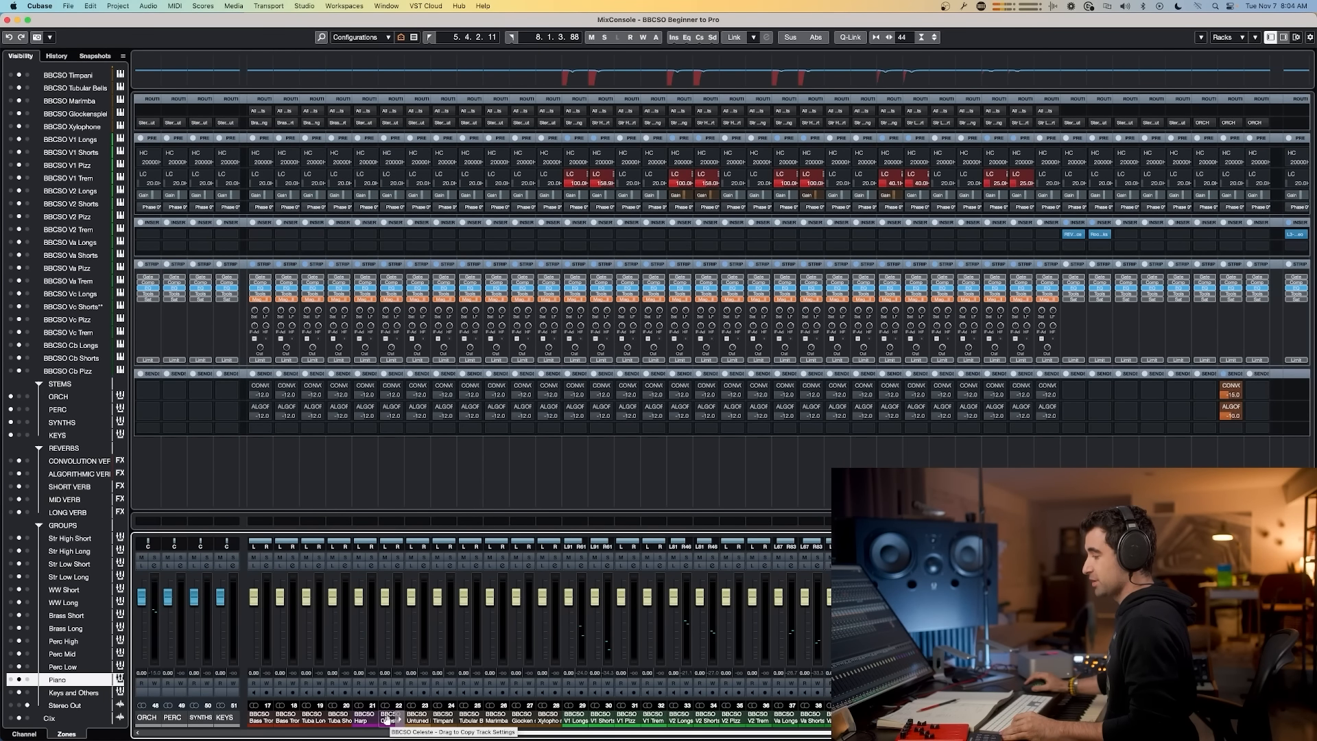
click(388, 718)
click(358, 718)
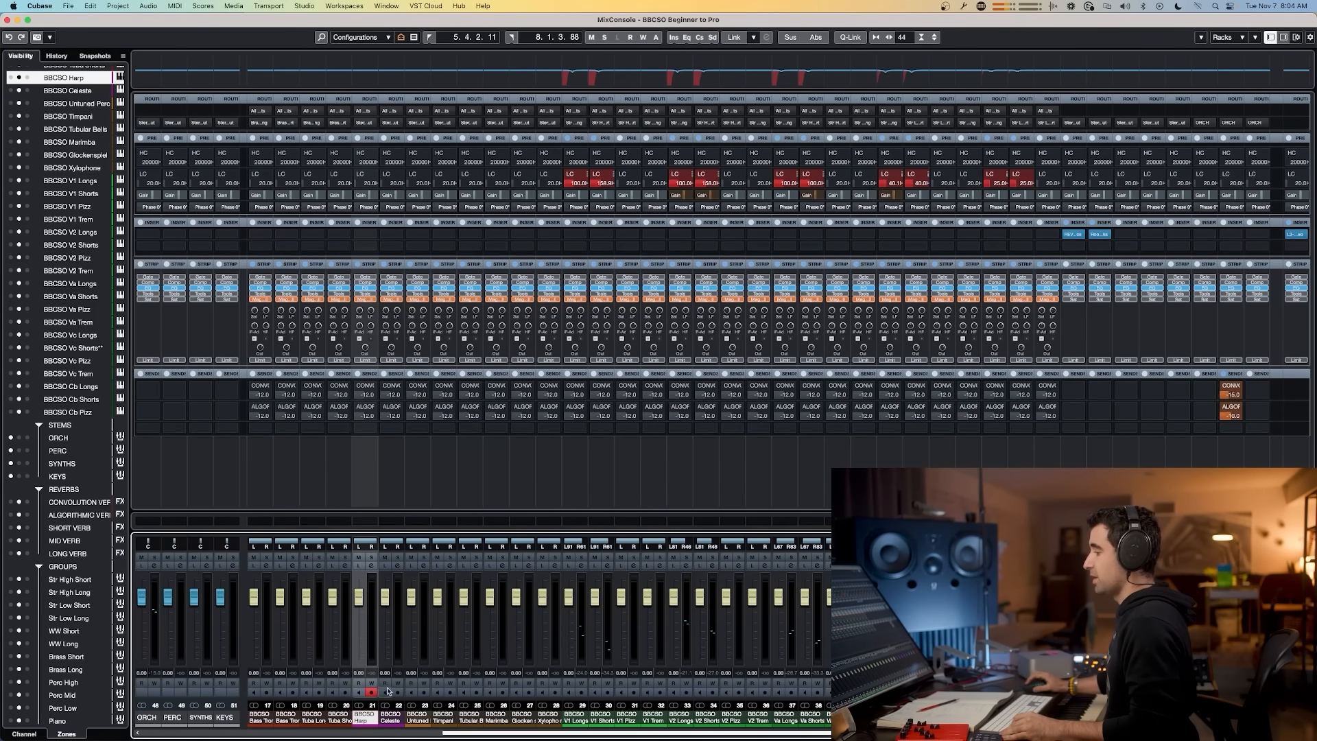
shift+click(389, 687)
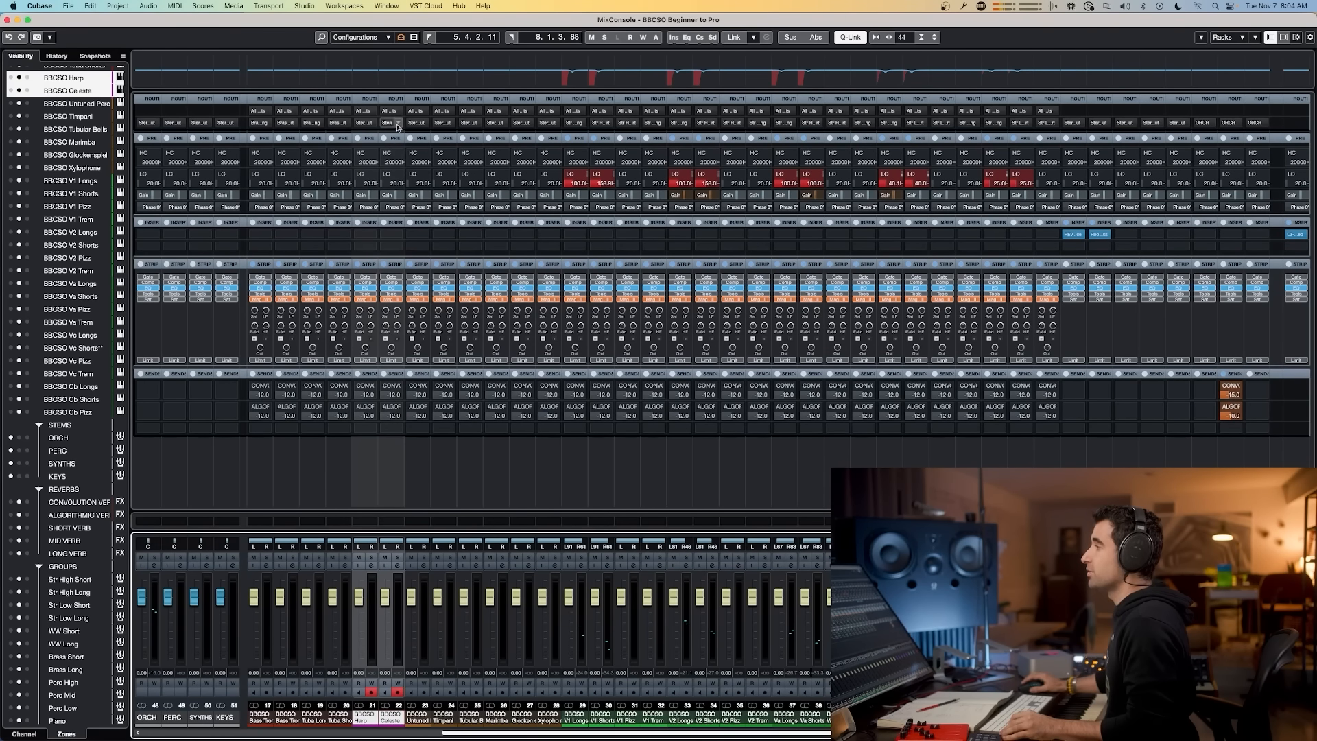
click(374, 125)
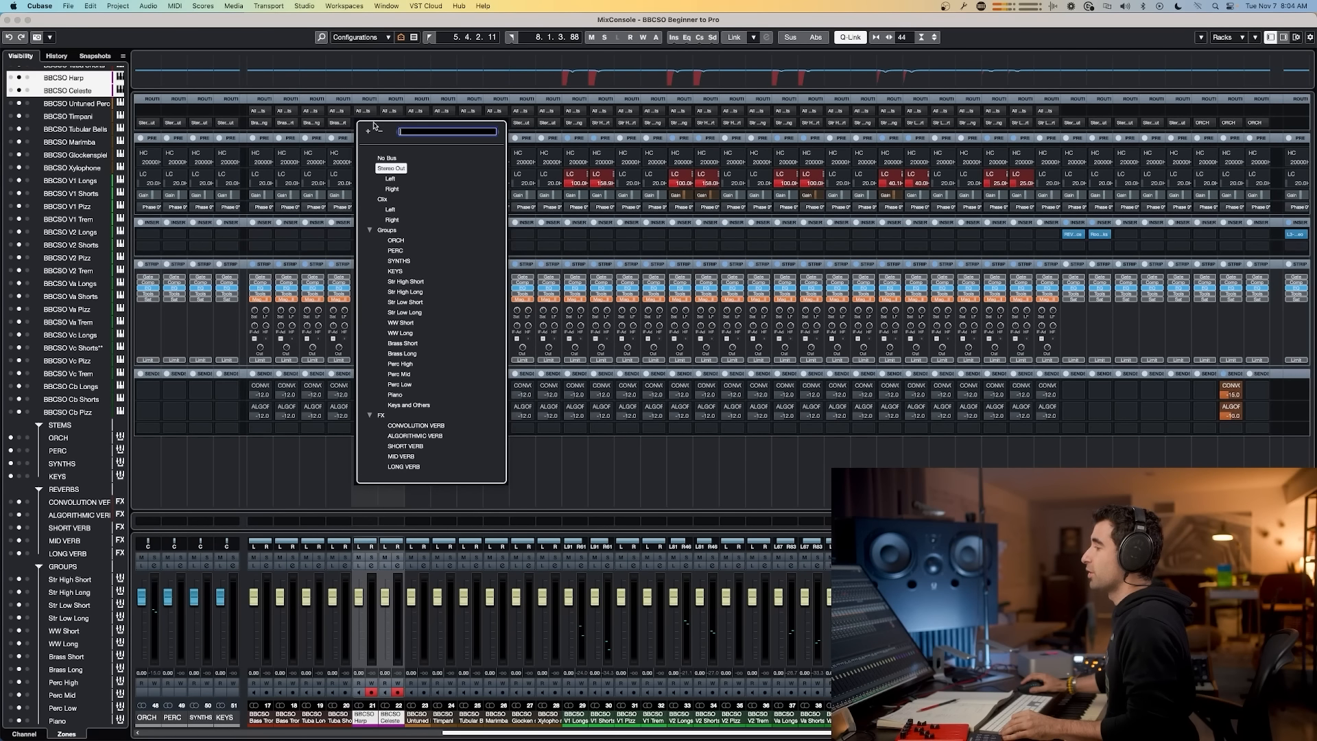
click(409, 405)
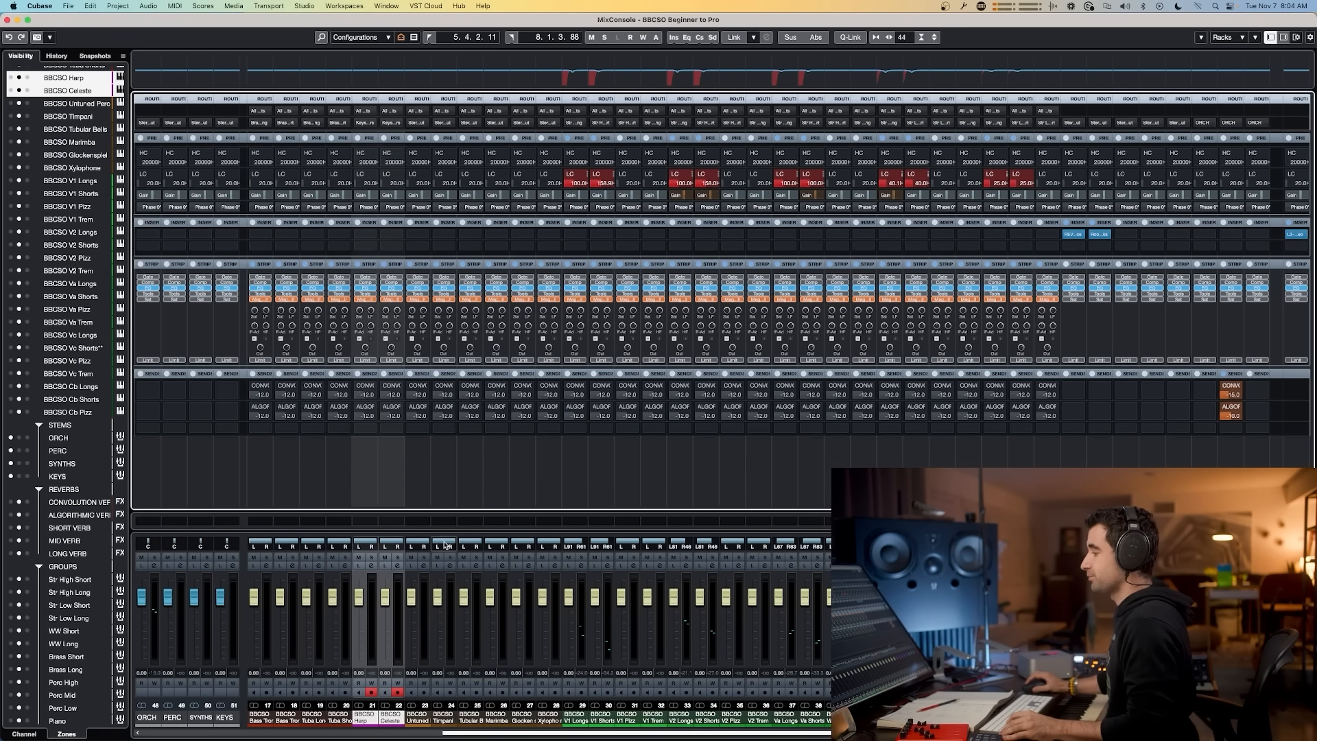
Step: Open the Untuned Perc instrument window to inspect its loaded patches, then close it
click(412, 718)
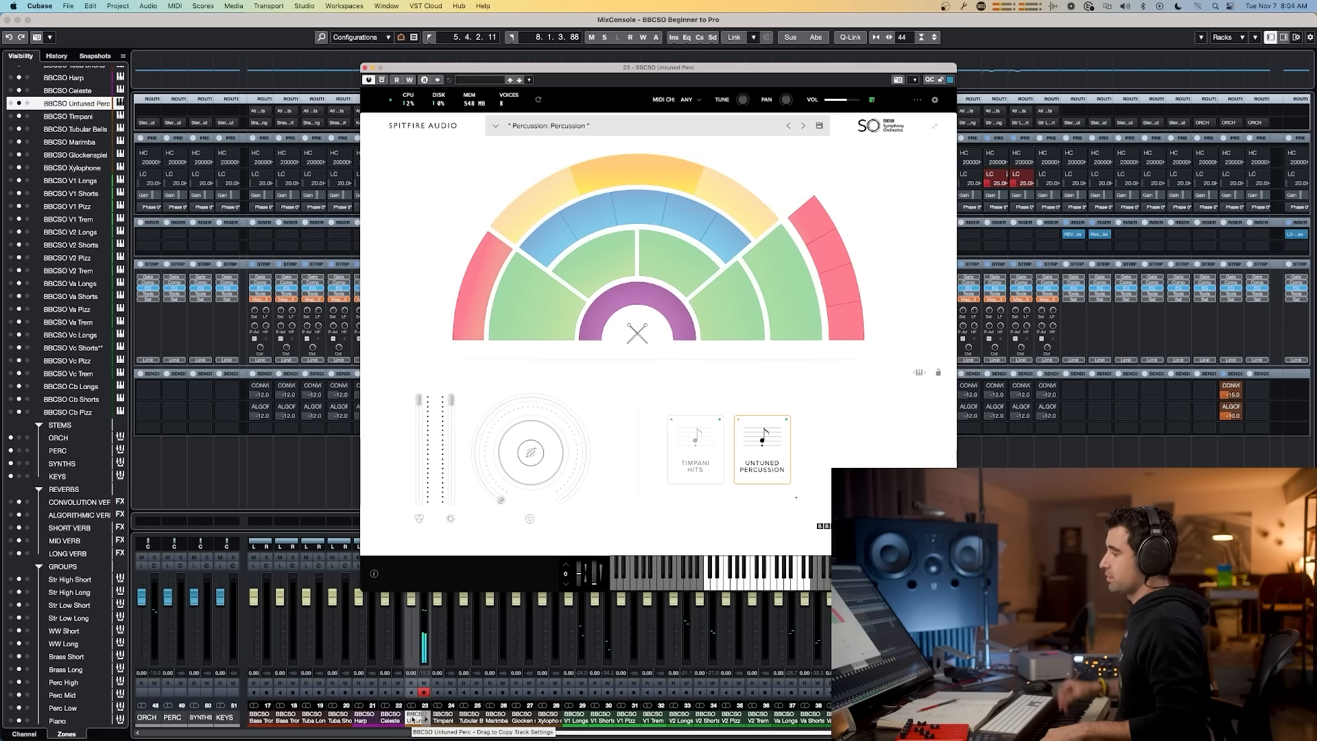
click(365, 68)
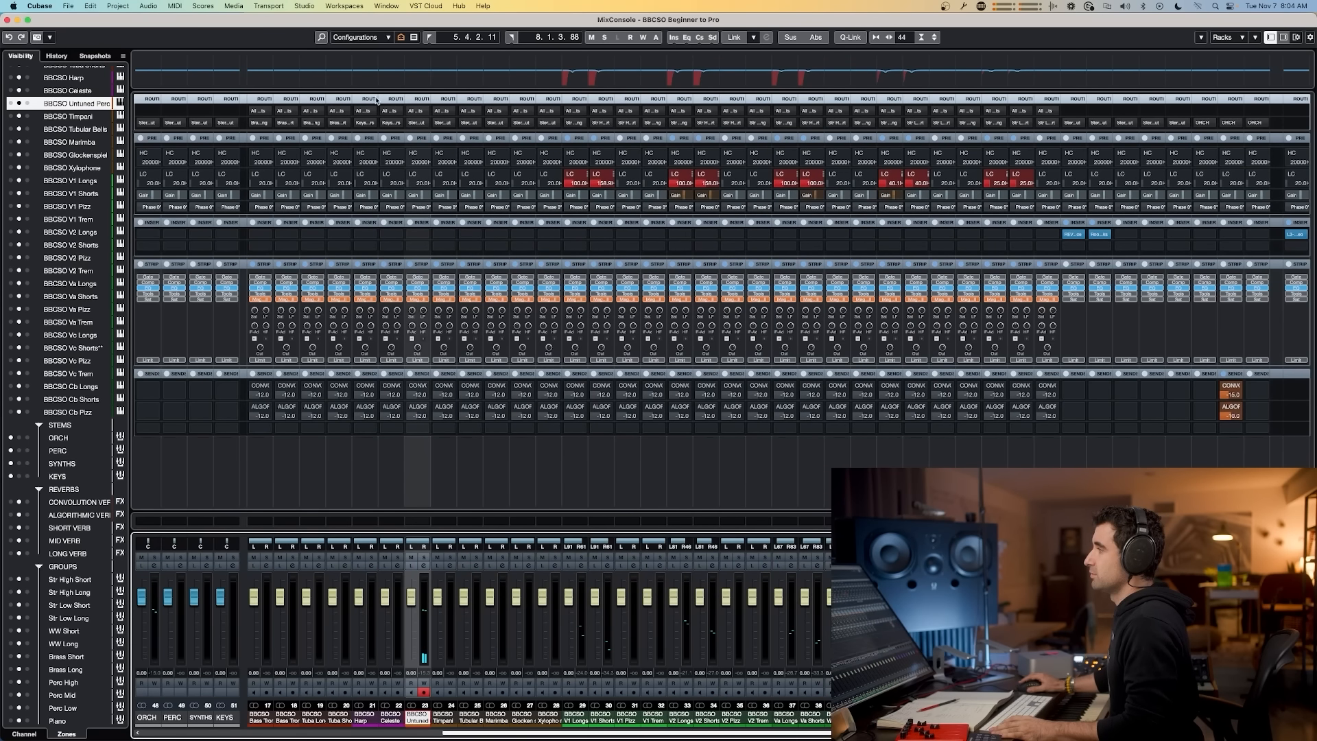
click(296, 500)
Step: Duplicate the Untuned Perc track and rename the first one Untuned Perc (high)
key(F3)
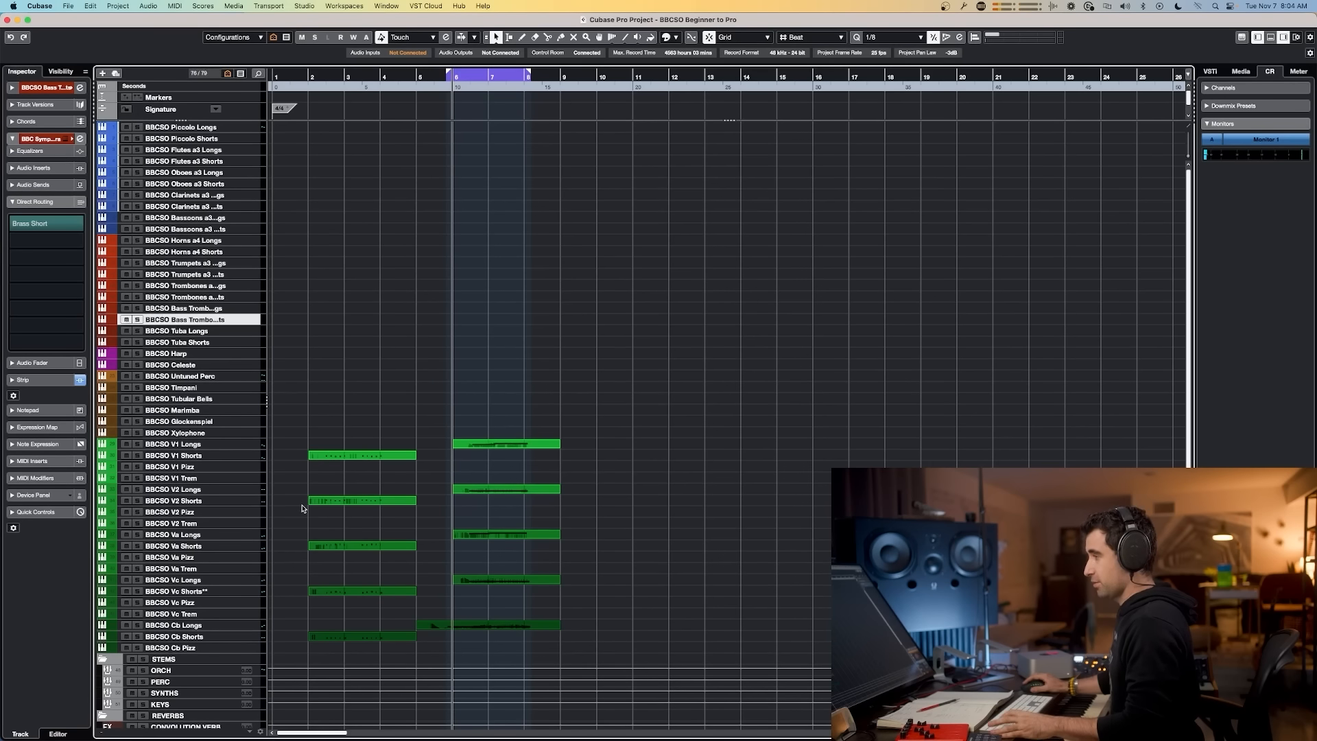
click(199, 376)
key(shift+super+d)
double_click(203, 377)
text((high))
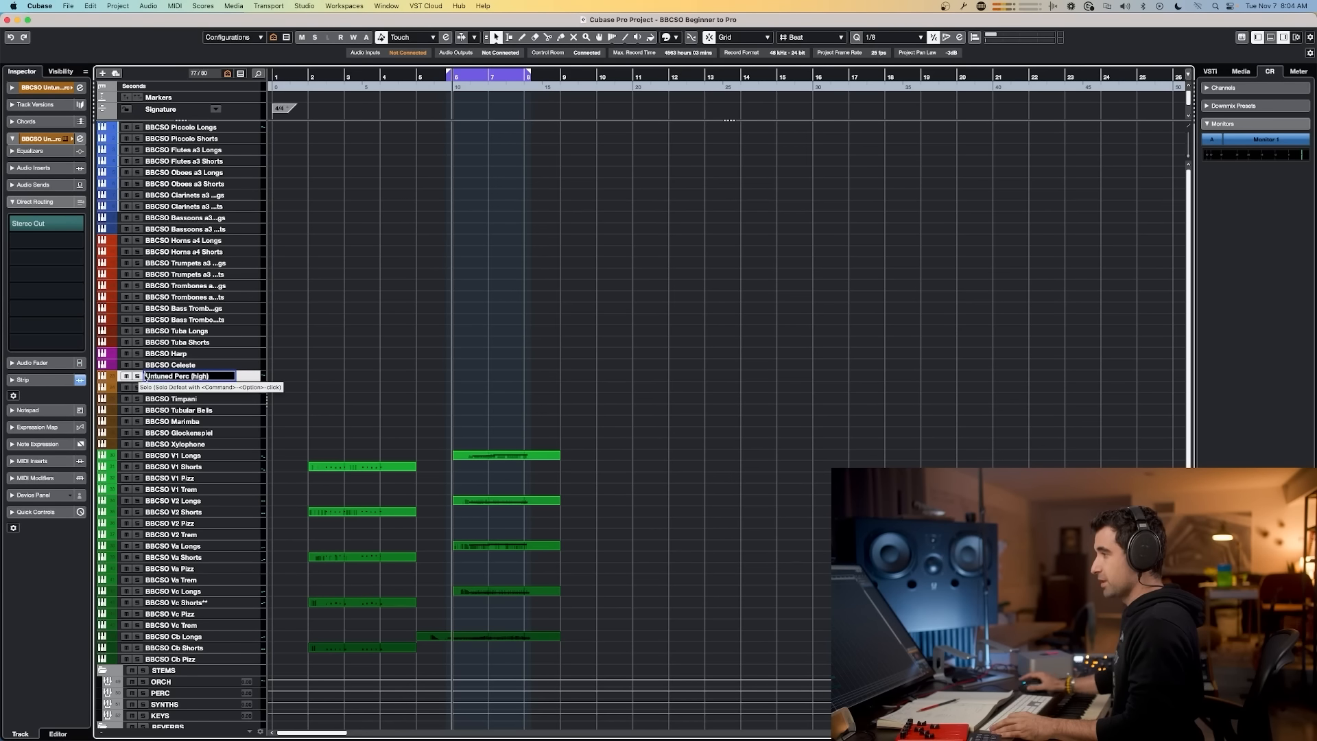
key(Return)
Step: Rename the duplicated track Untuned Perc (low)
double_click(175, 388)
text(Untuned Perc (high))
text(low)
click(200, 376)
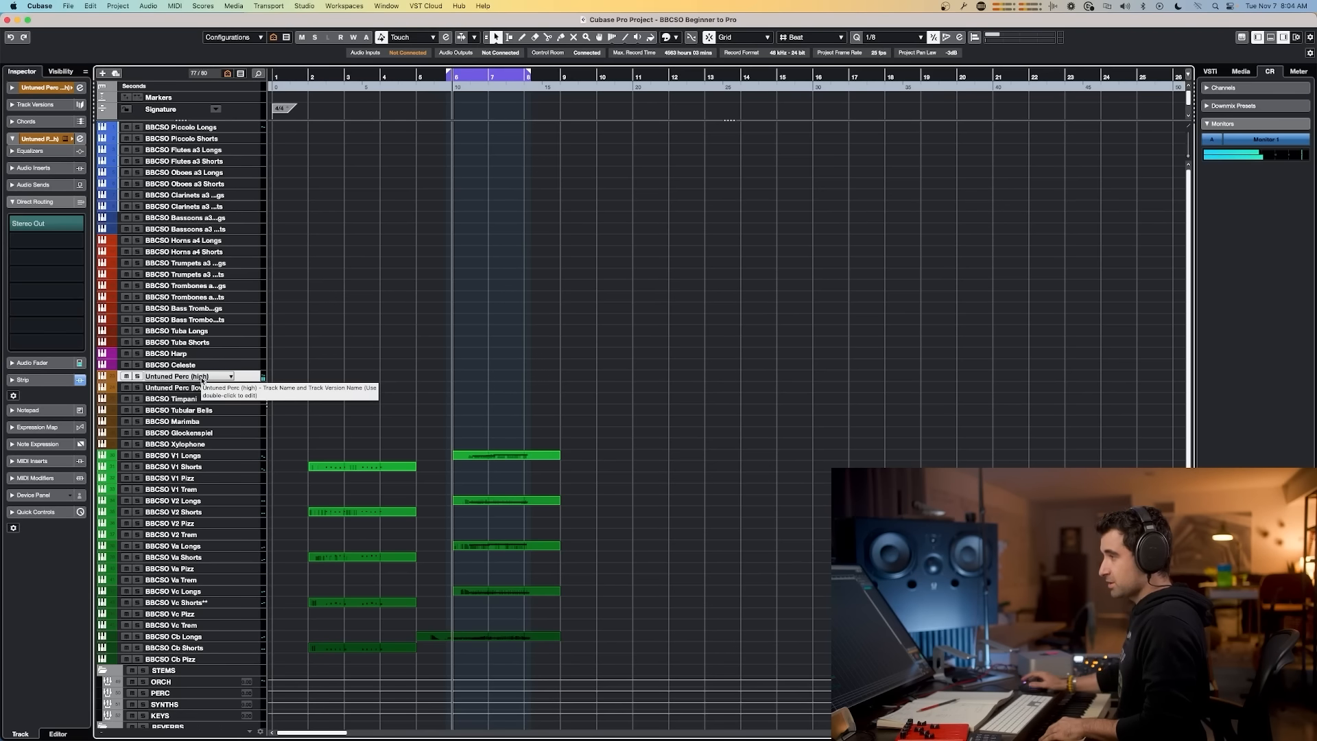
click(196, 389)
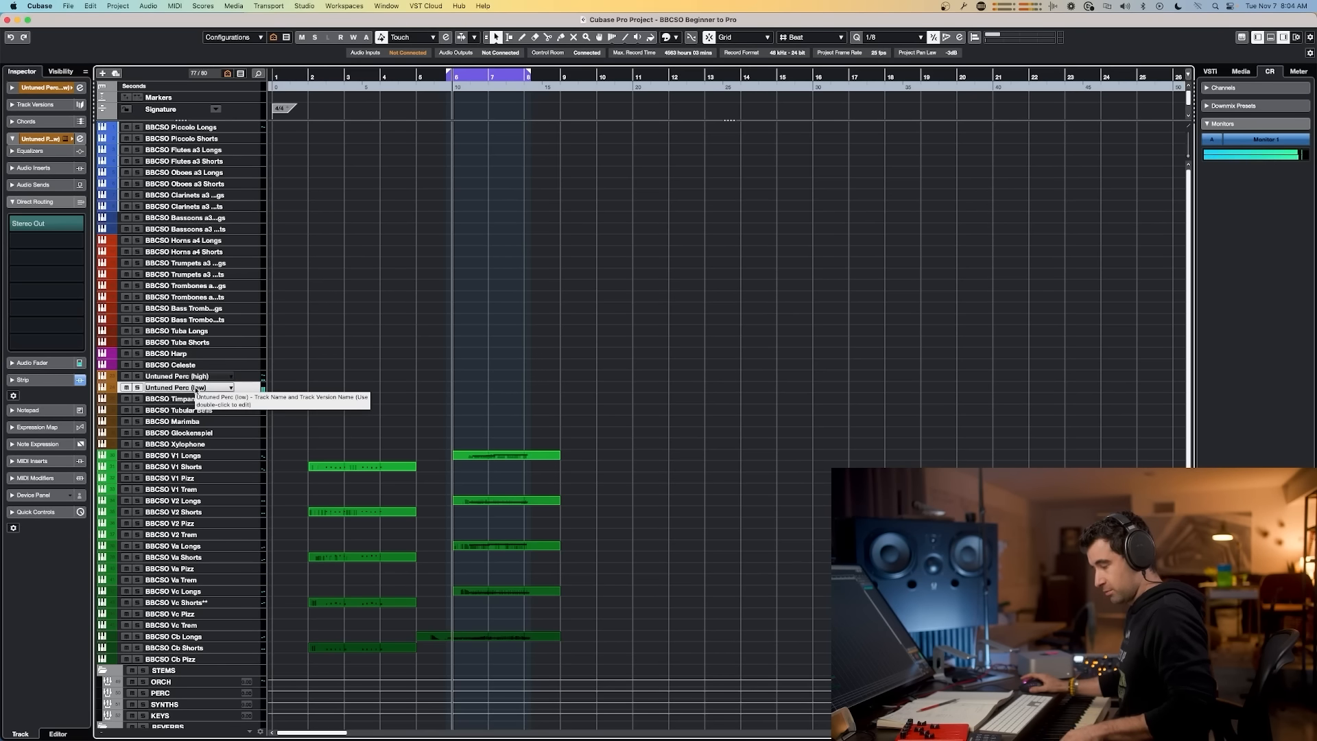
click(227, 378)
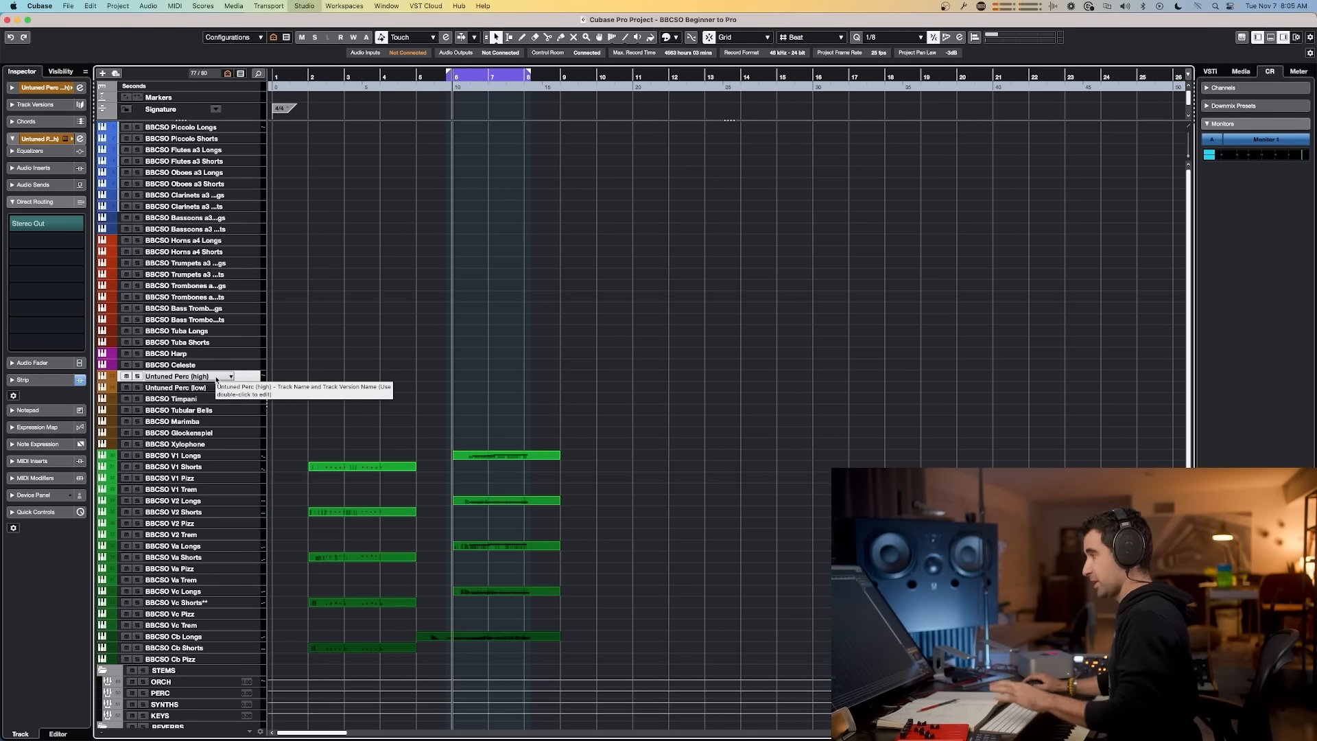
Step: Route Untuned Perc (high) to the Perc High group and Untuned Perc (low) to Perc Low
key(F3)
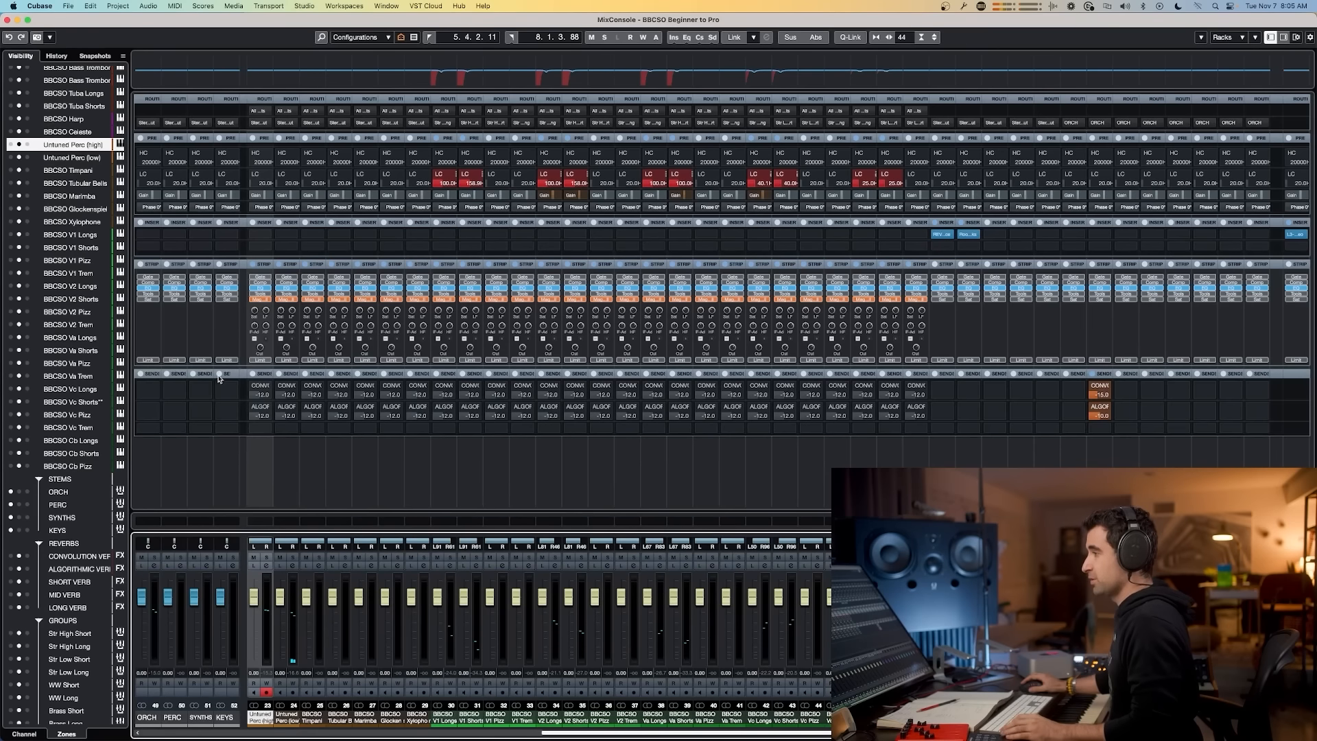
click(266, 123)
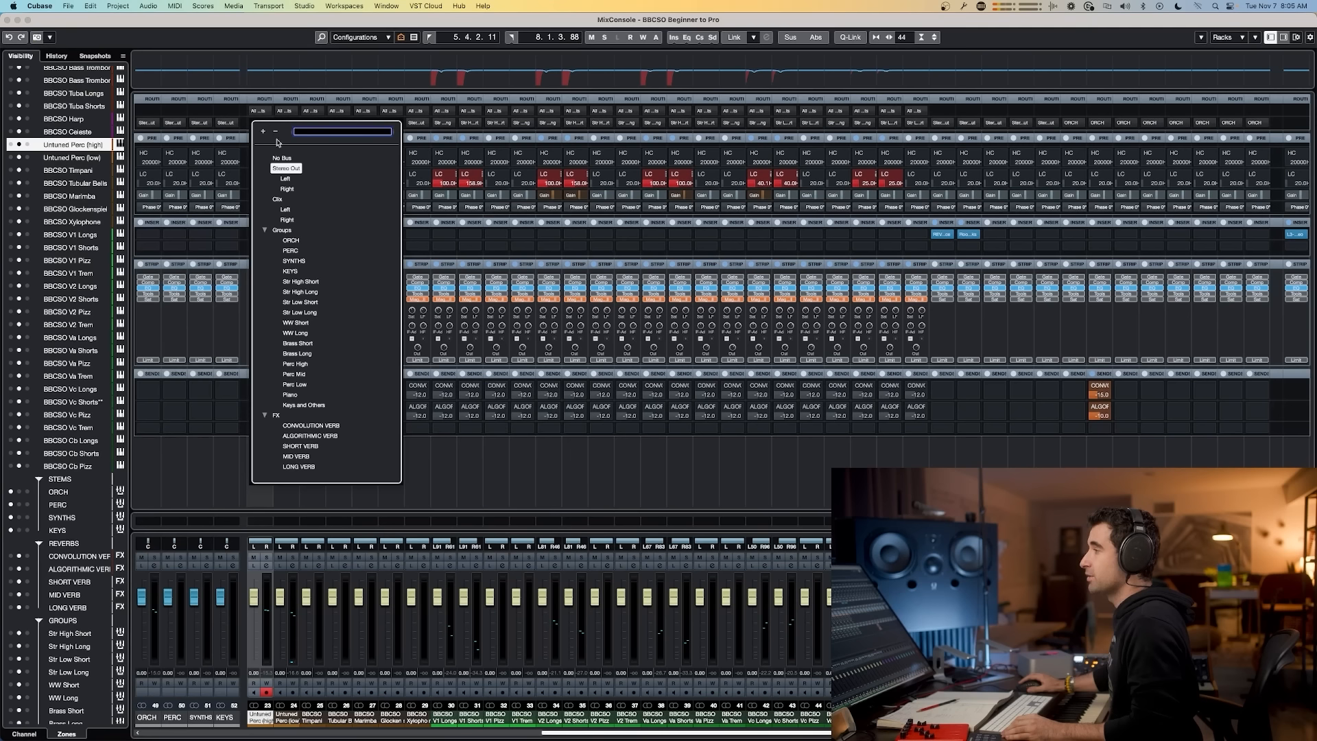
click(307, 365)
key(Down)
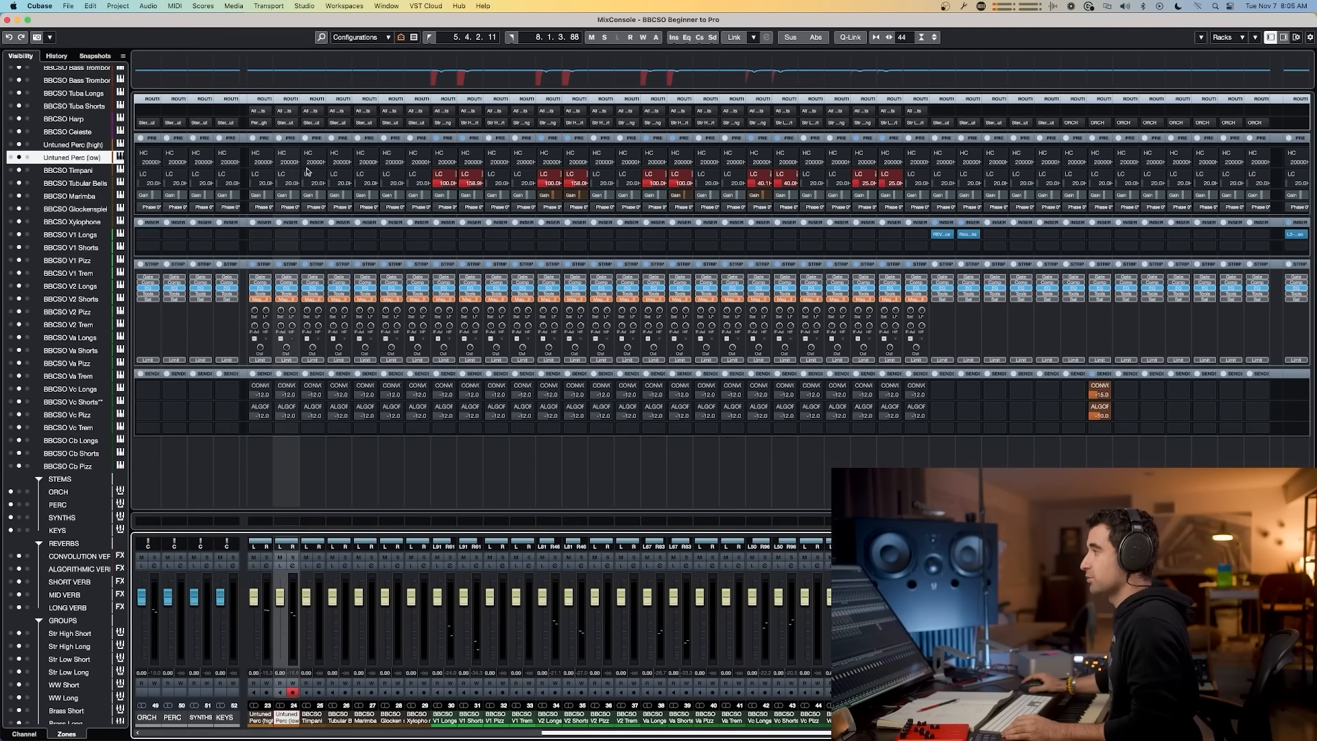
click(295, 123)
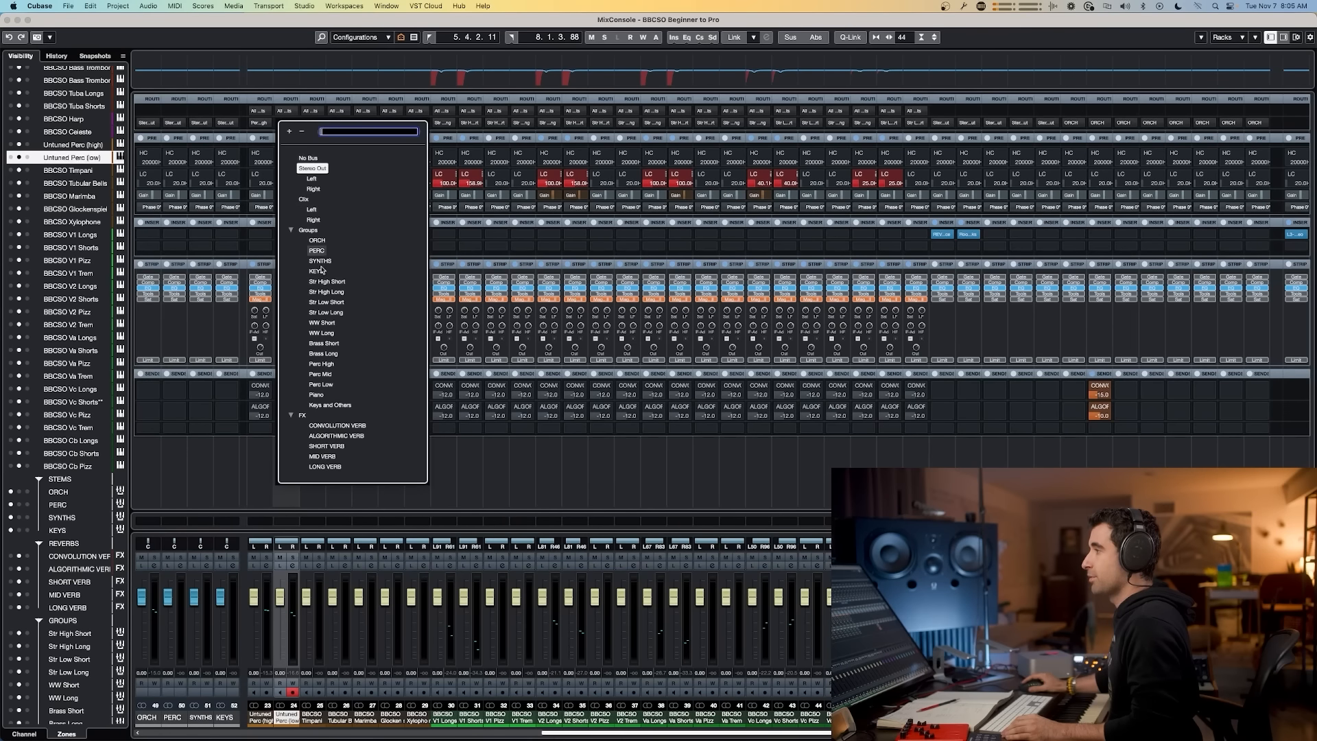
click(321, 384)
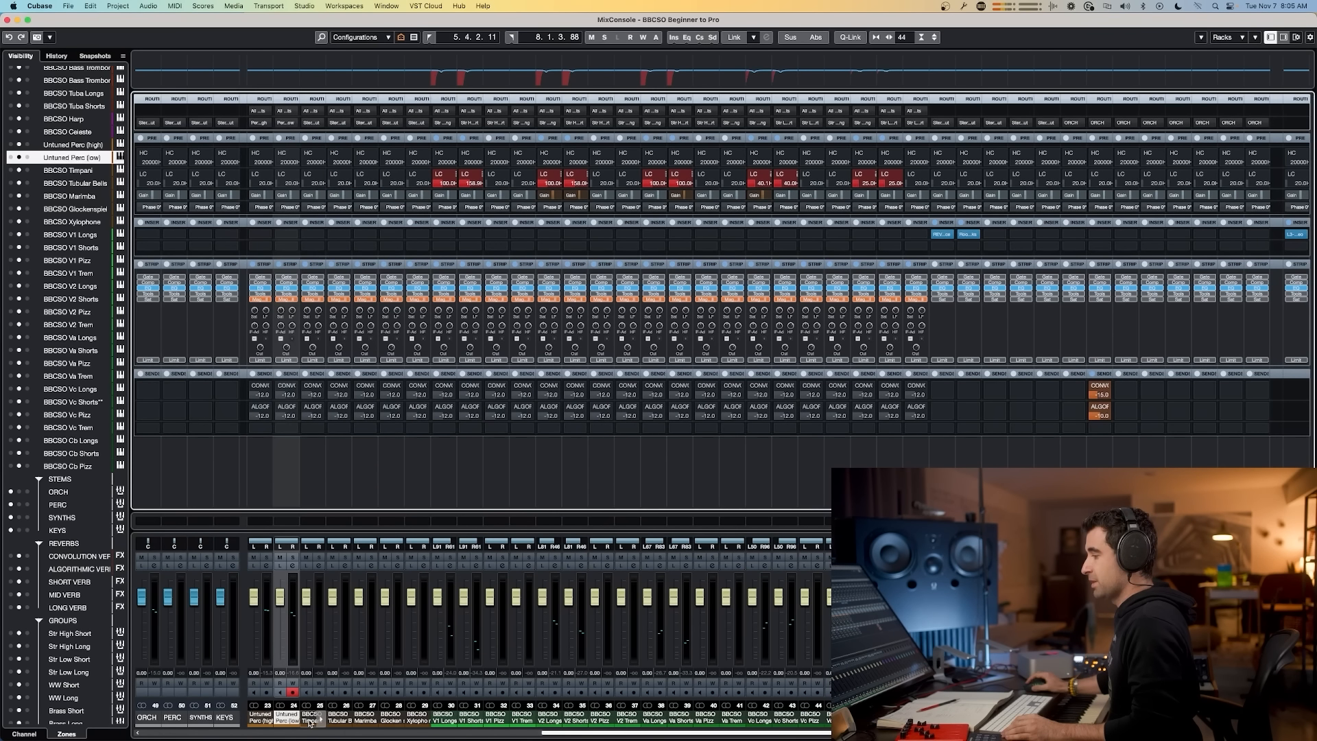
Step: Route the Marimba, Glockenspiel and Xylophone channels together to the Keys and Others group
click(332, 719)
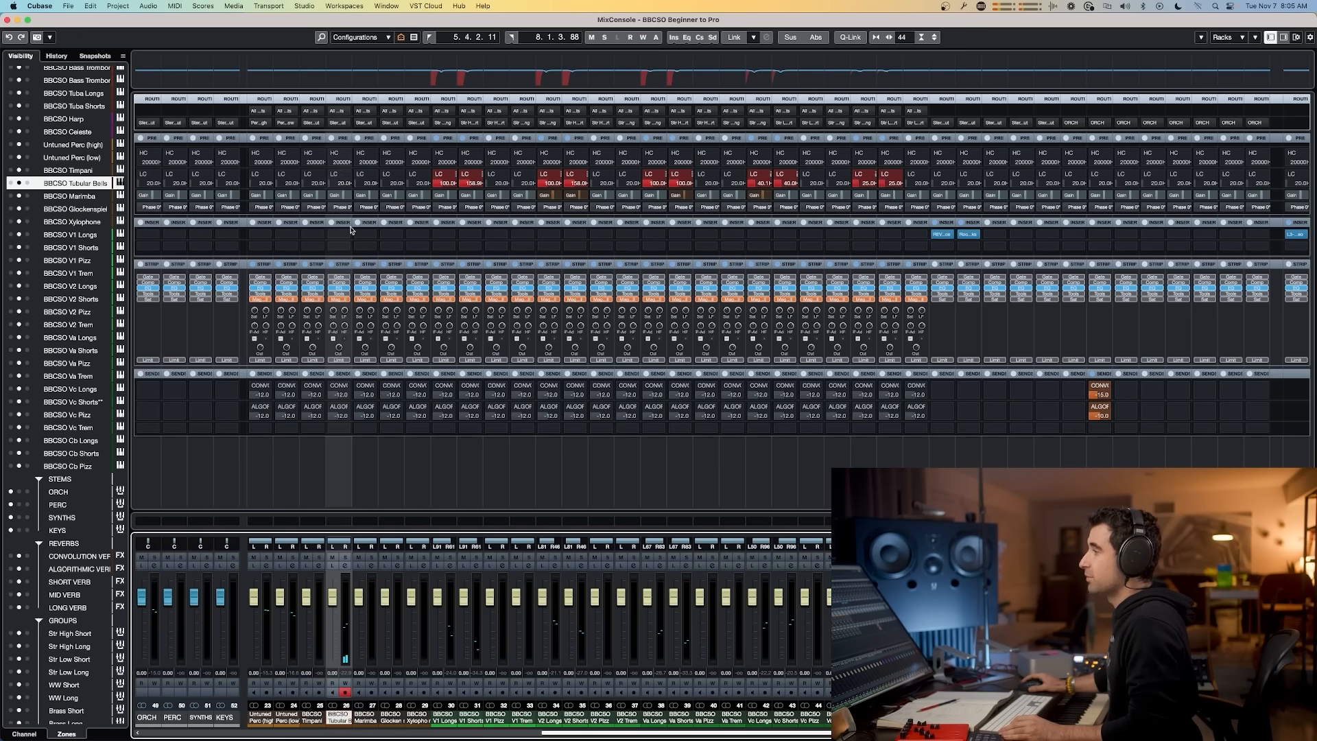
click(312, 717)
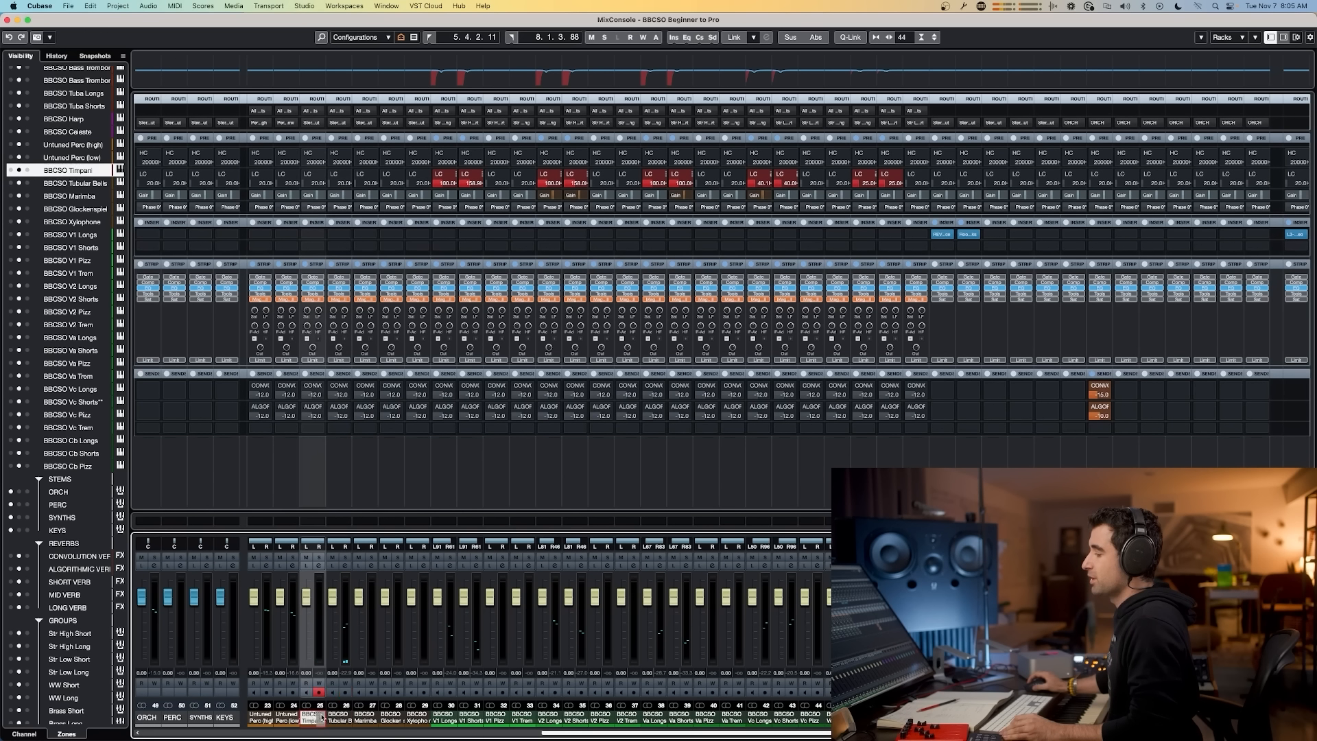
click(363, 714)
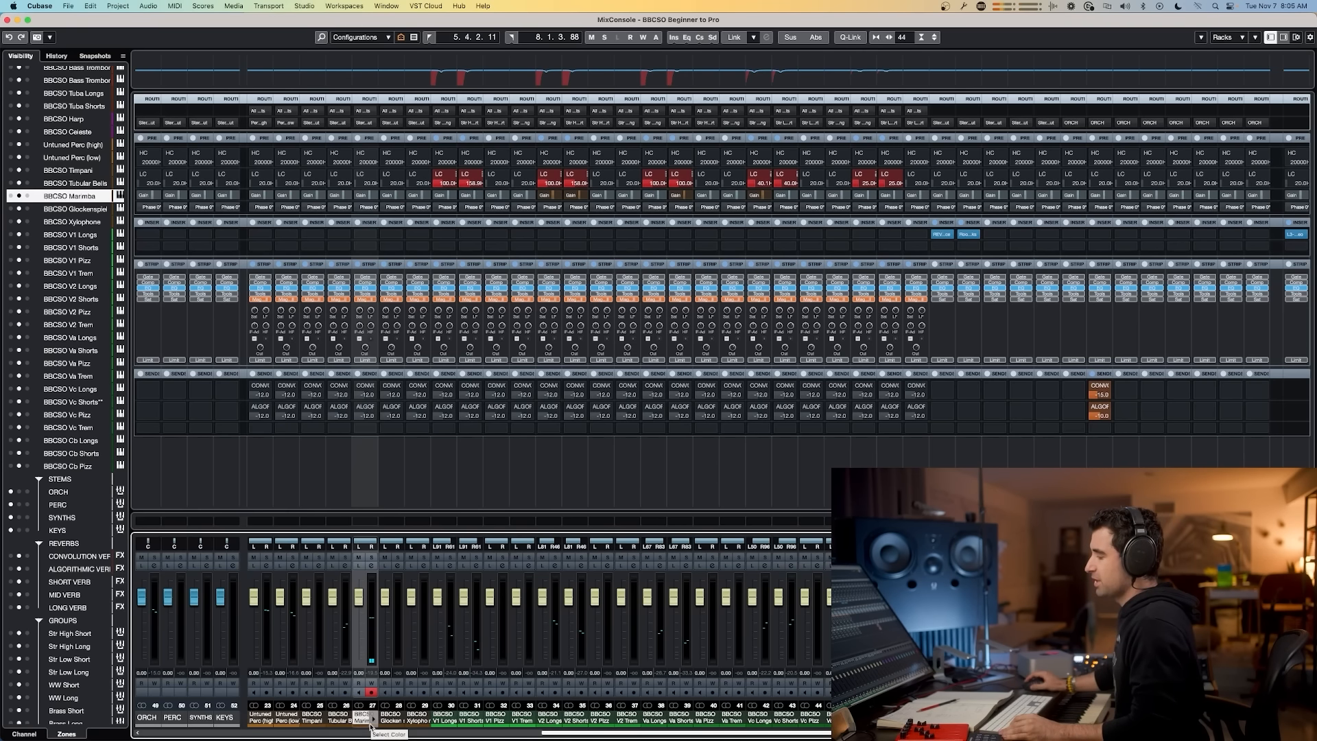
click(388, 717)
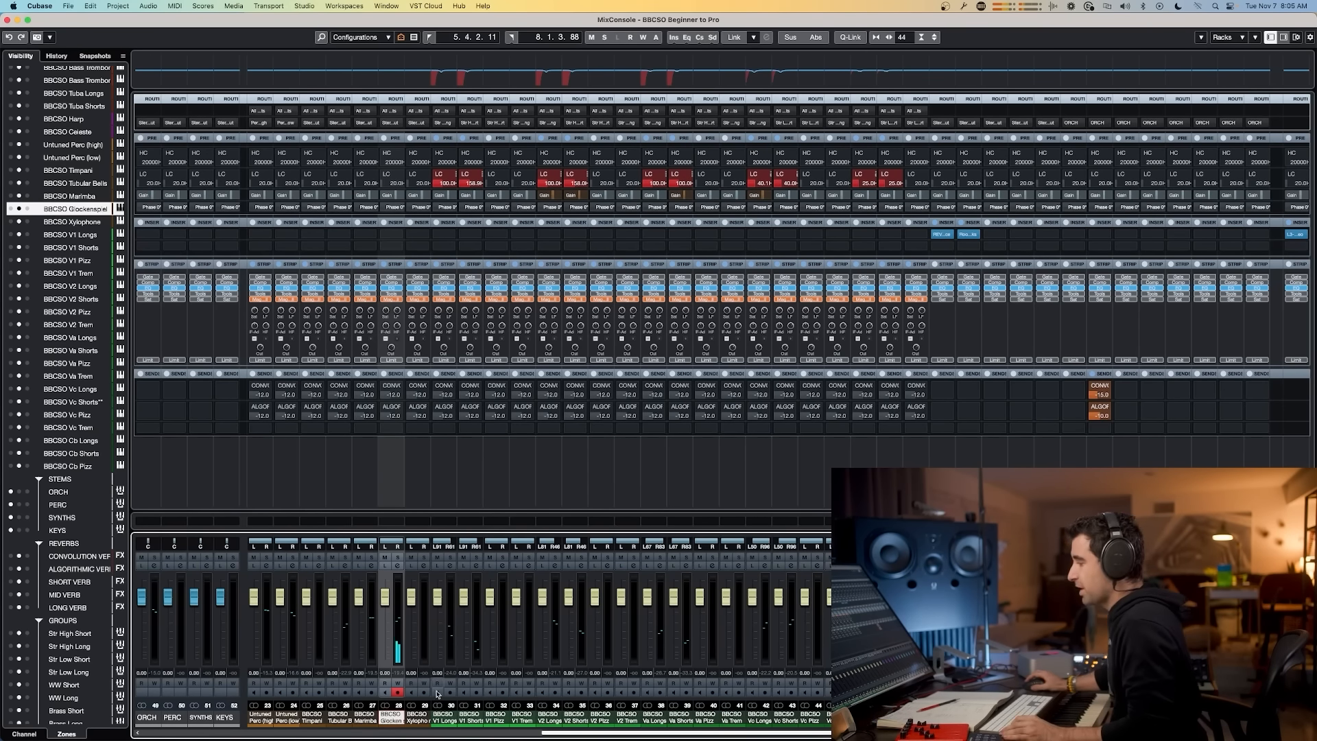
click(417, 717)
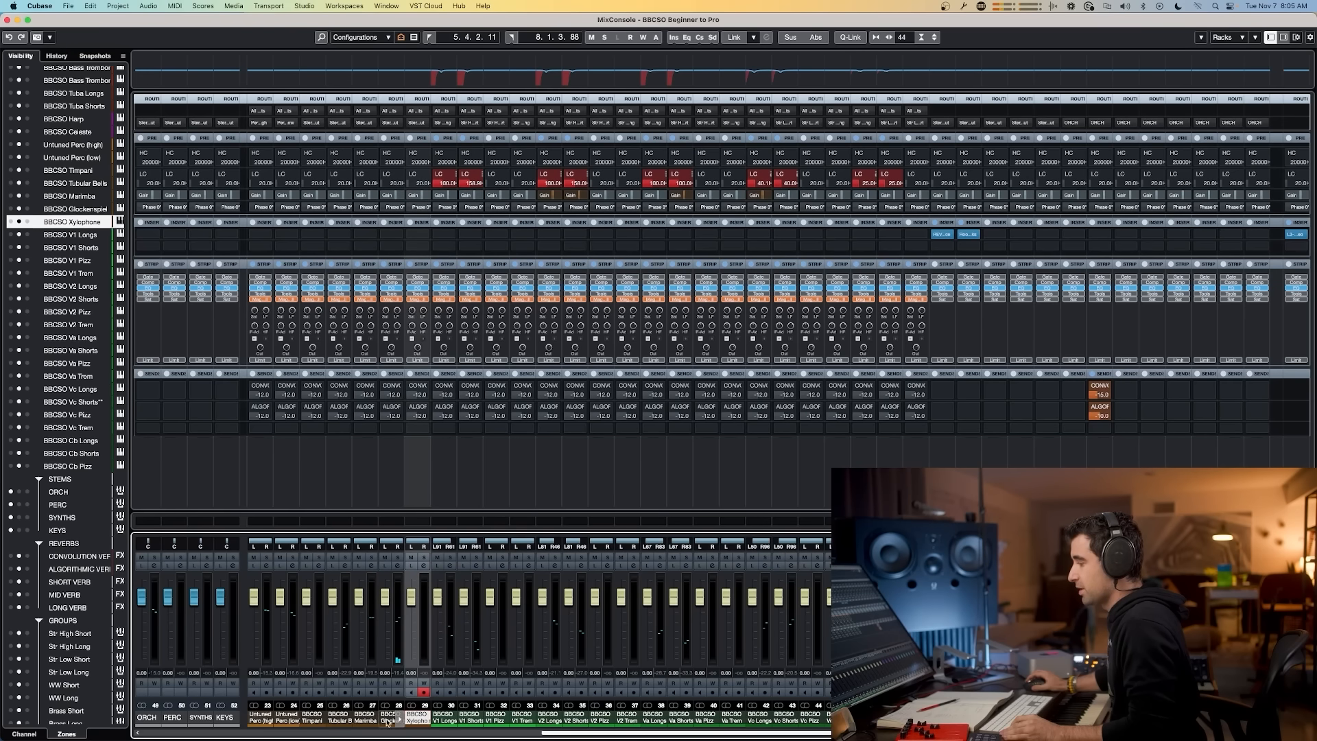
shift+click(365, 718)
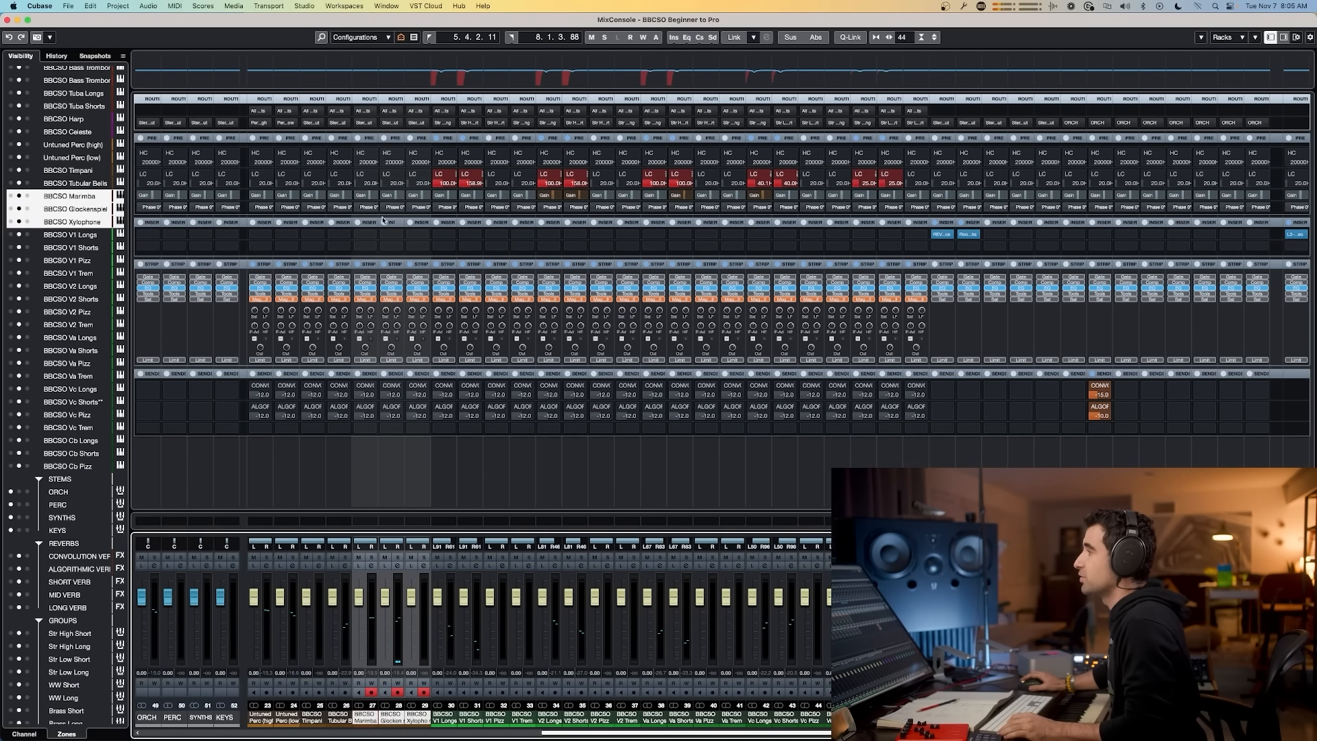
alt+shift+click(390, 122)
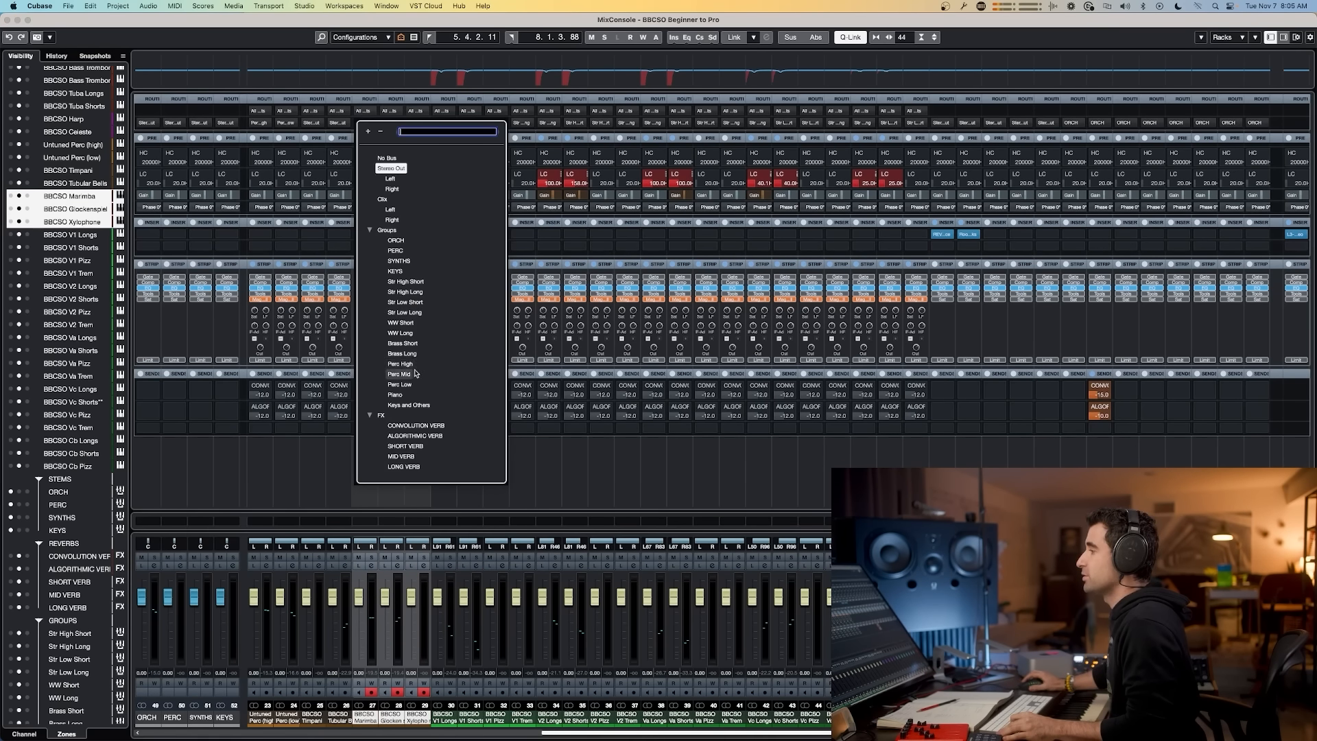
click(409, 404)
Step: Route the Tubular Bells channel to the Perc Mid group
click(338, 718)
key(shift+alt)
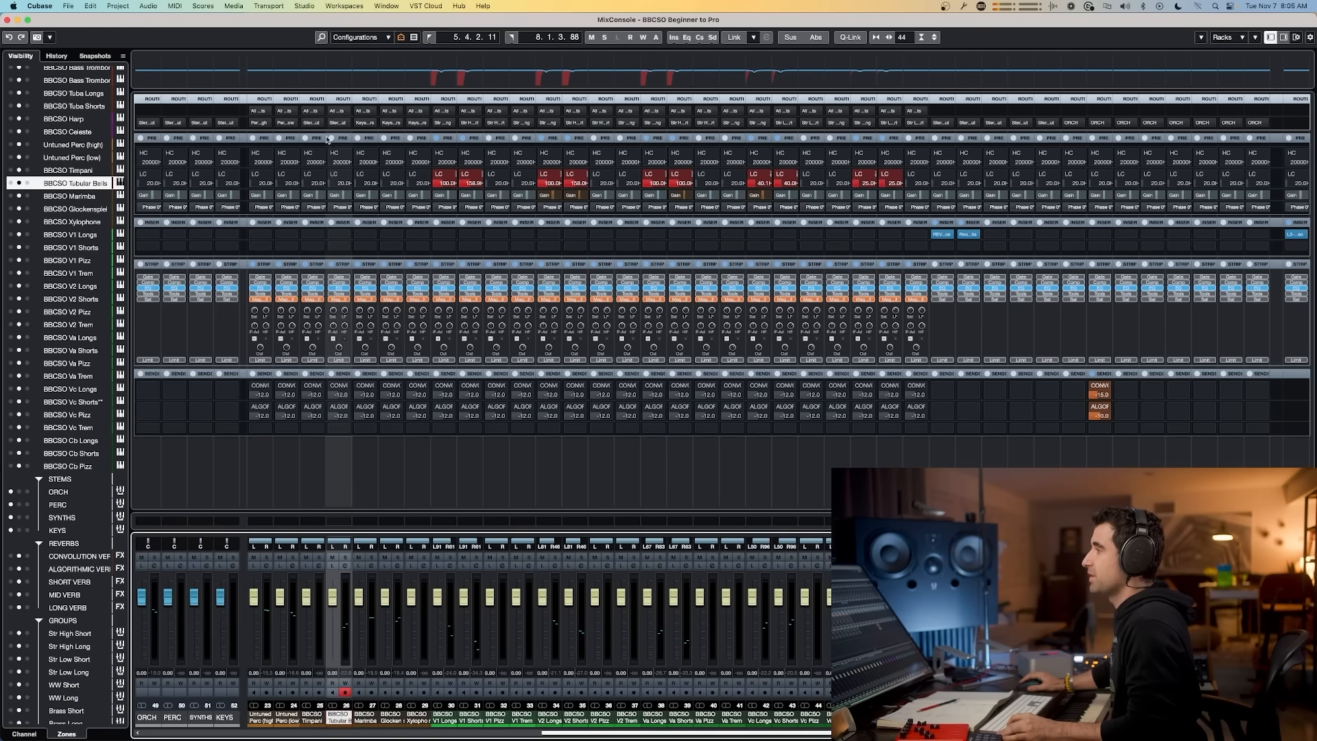
key(shift+alt)
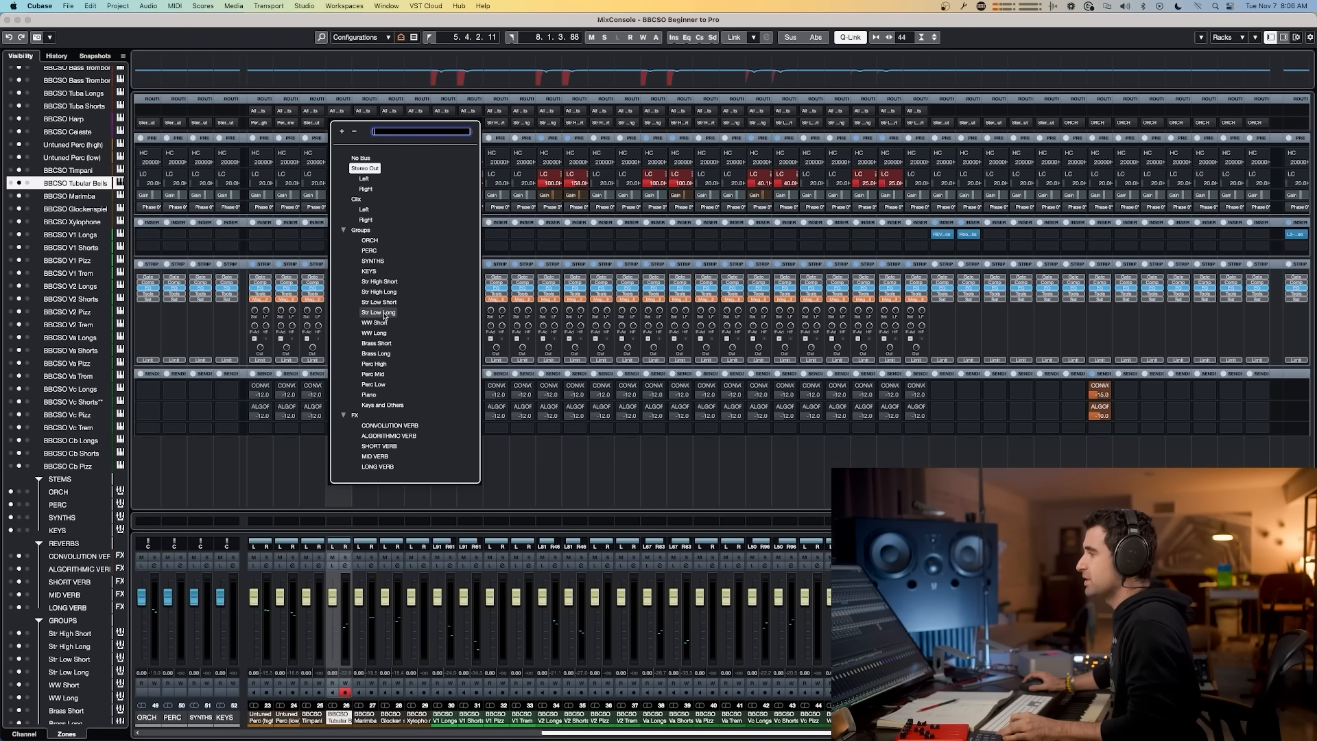
click(373, 375)
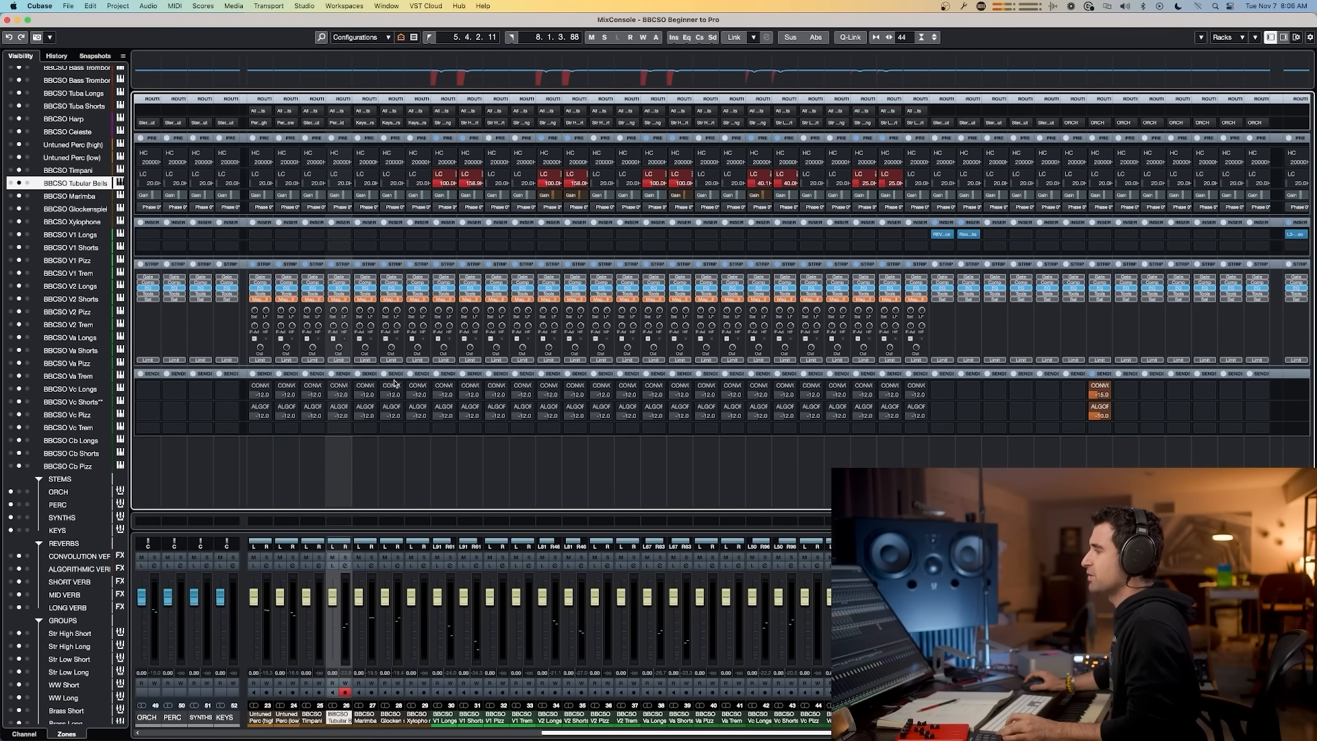
Step: Route the Timpani channel to the Perc Low group
click(309, 718)
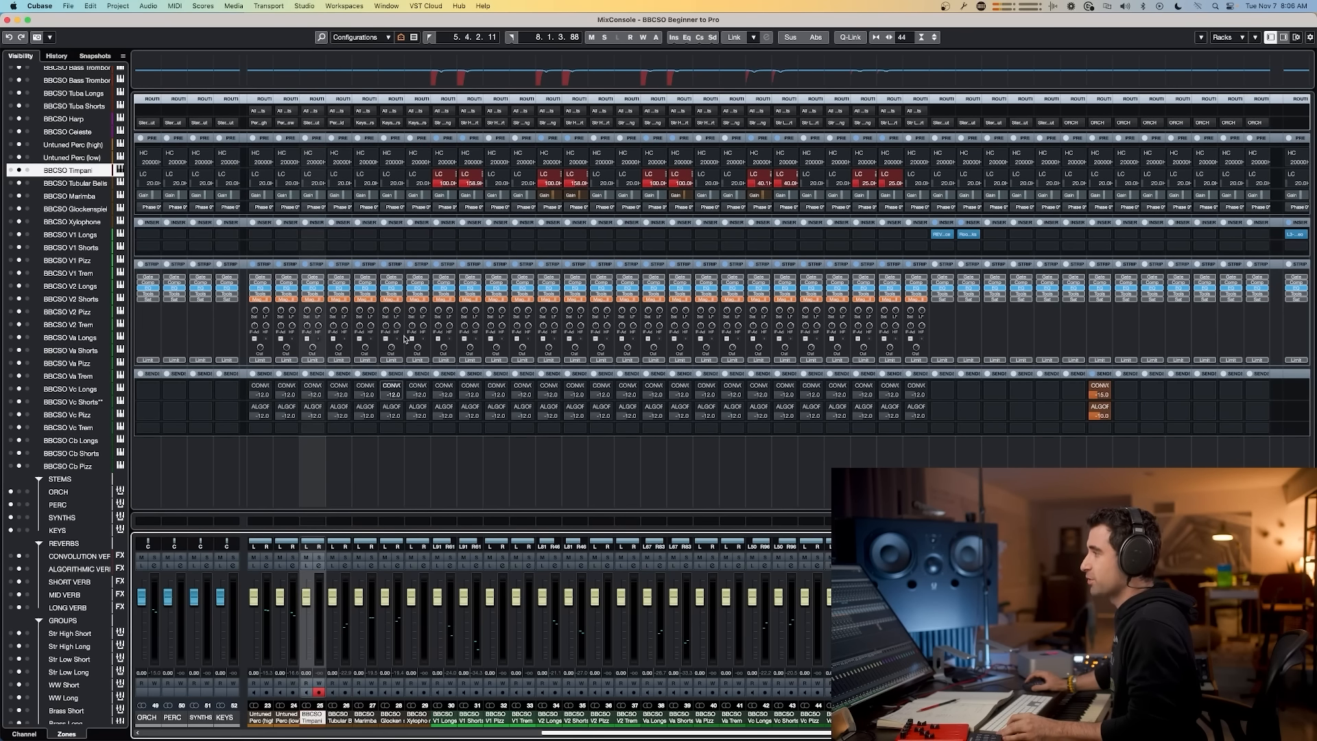
alt+shift+click(325, 124)
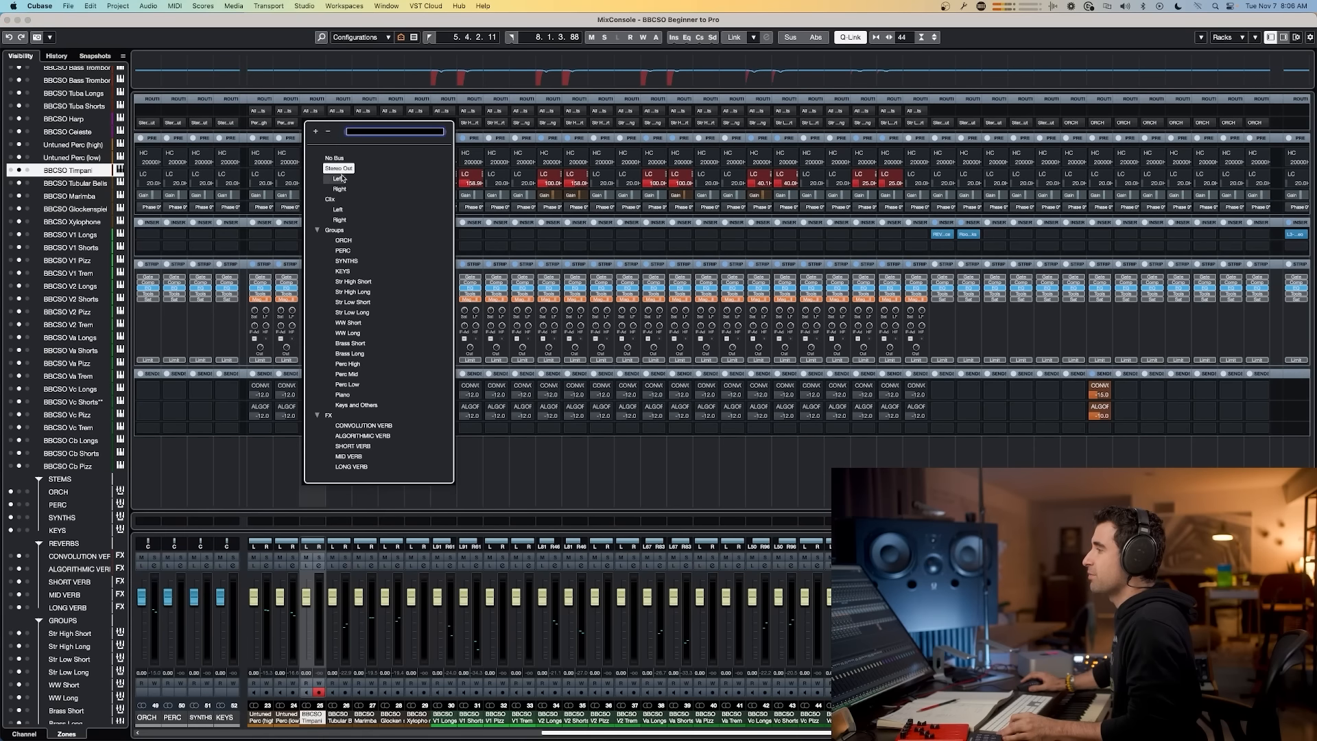
click(348, 384)
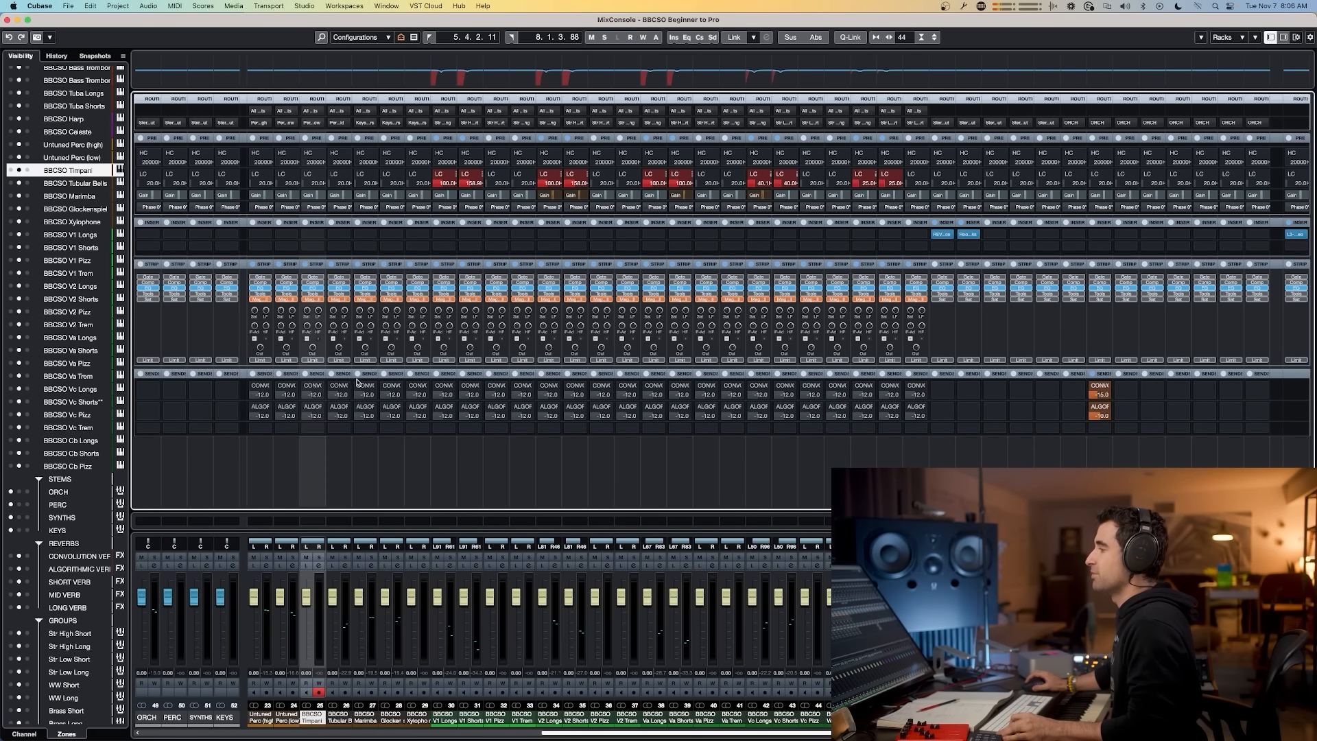
Step: In the project window, check each percussion and string track's output routing in the inspector
click(338, 611)
key(F3)
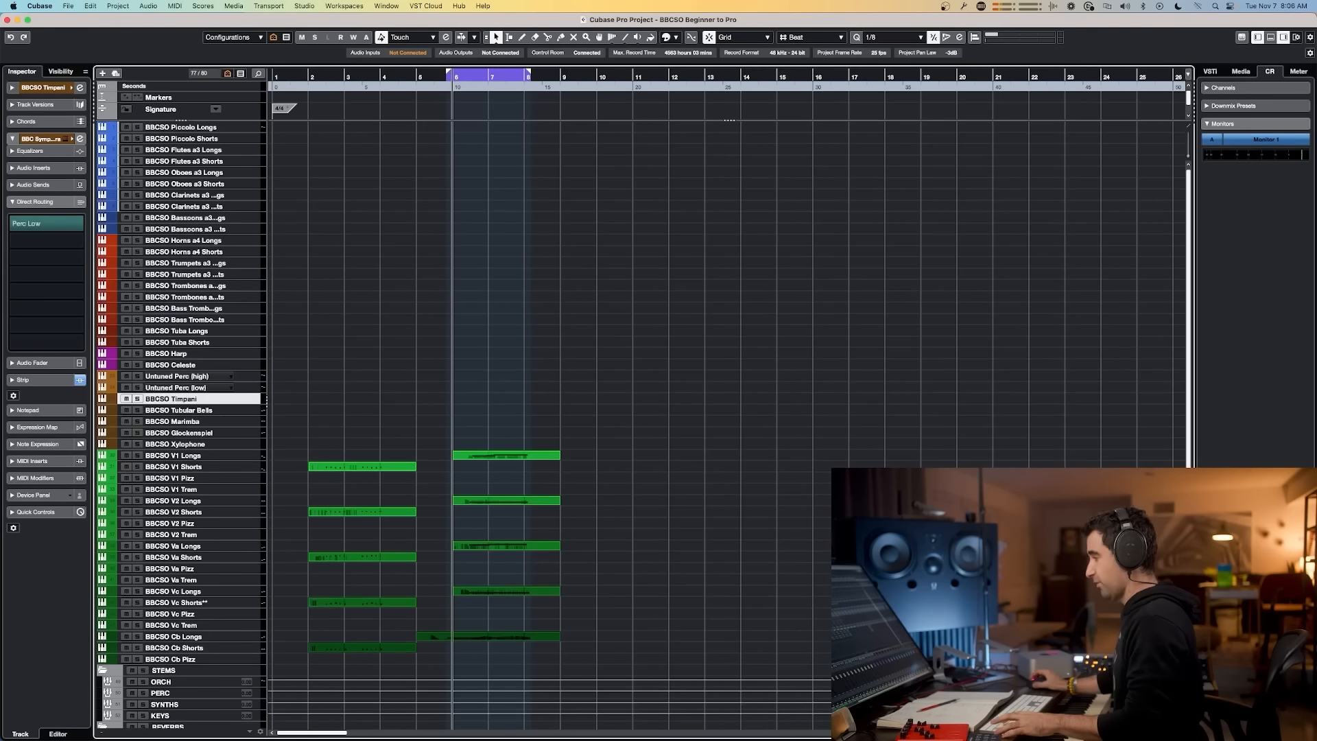
scroll(384, 353, down, 10)
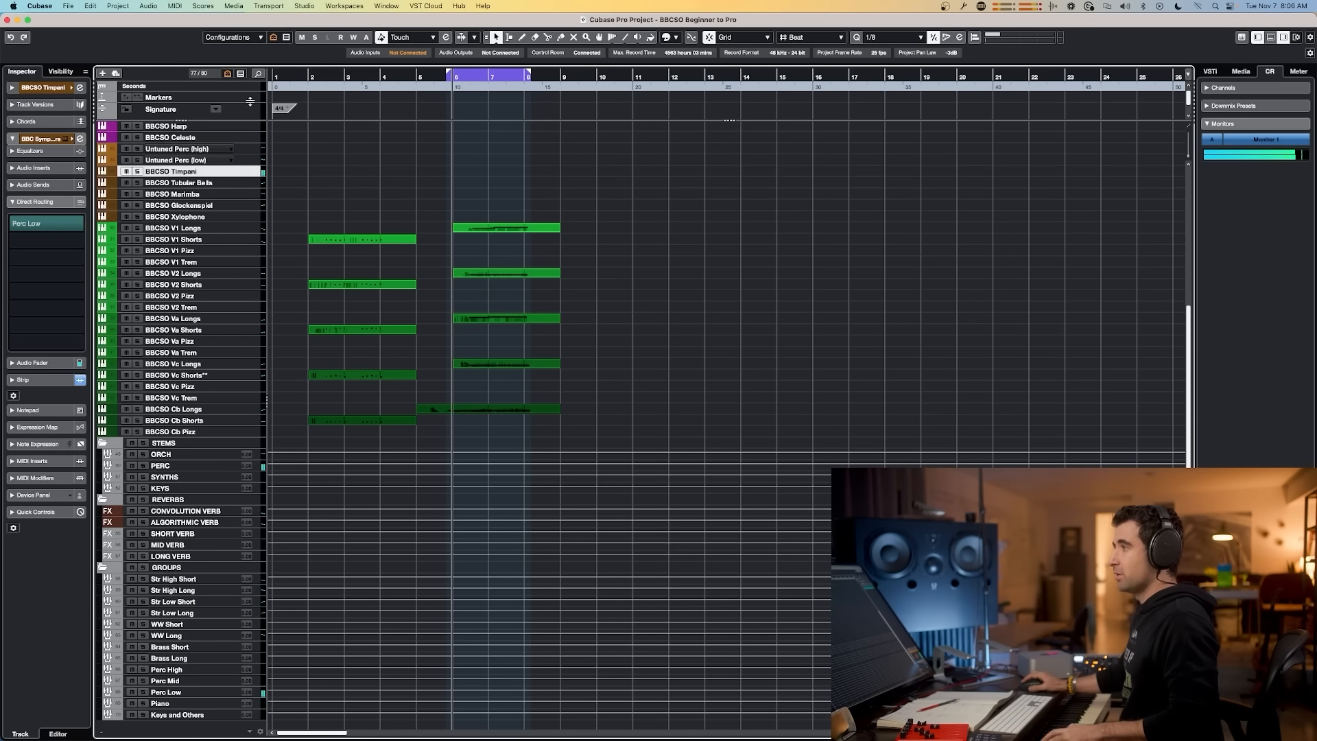
click(206, 162)
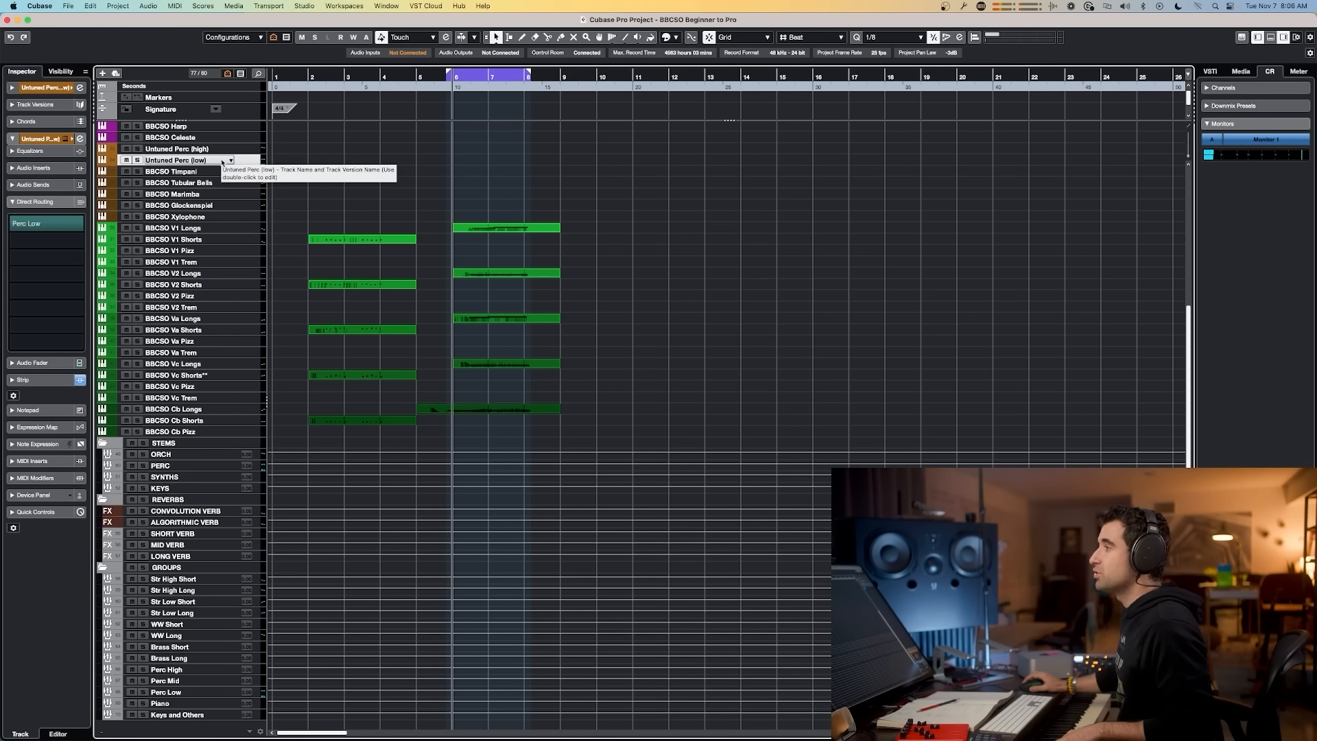
click(207, 149)
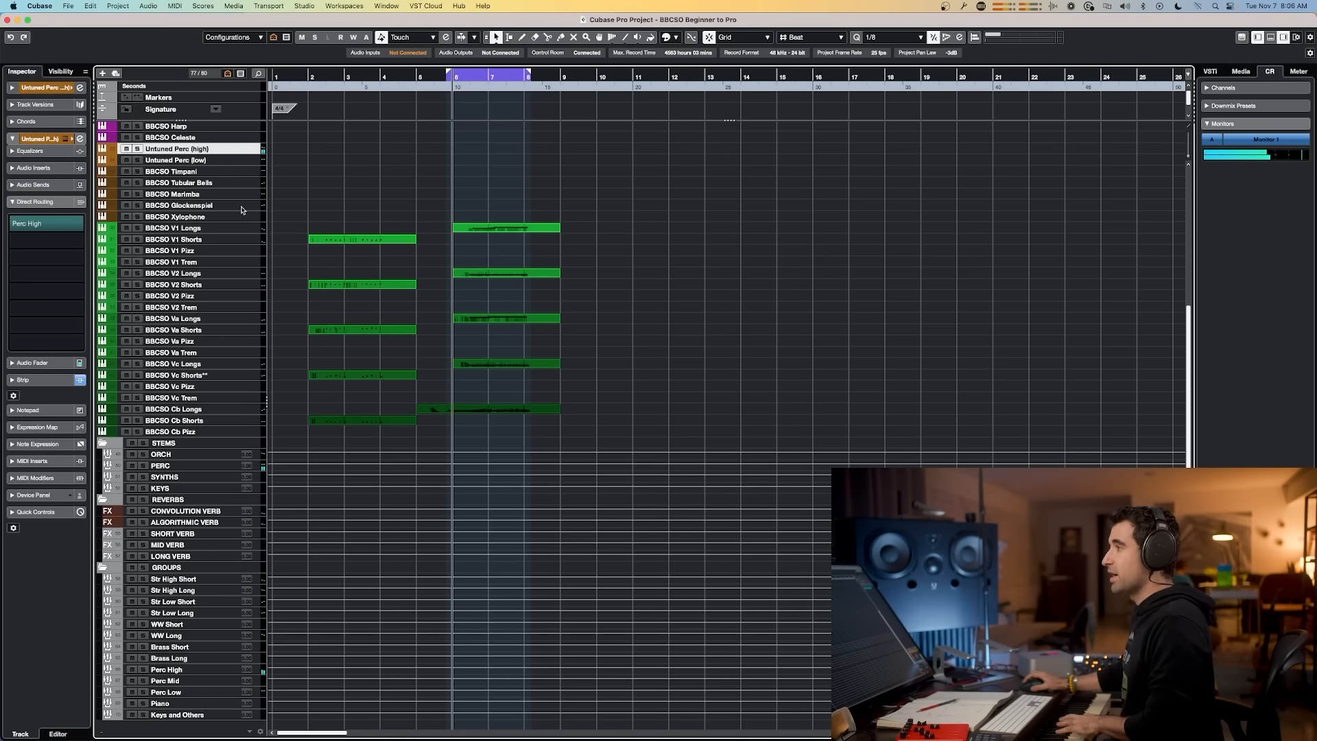
click(208, 184)
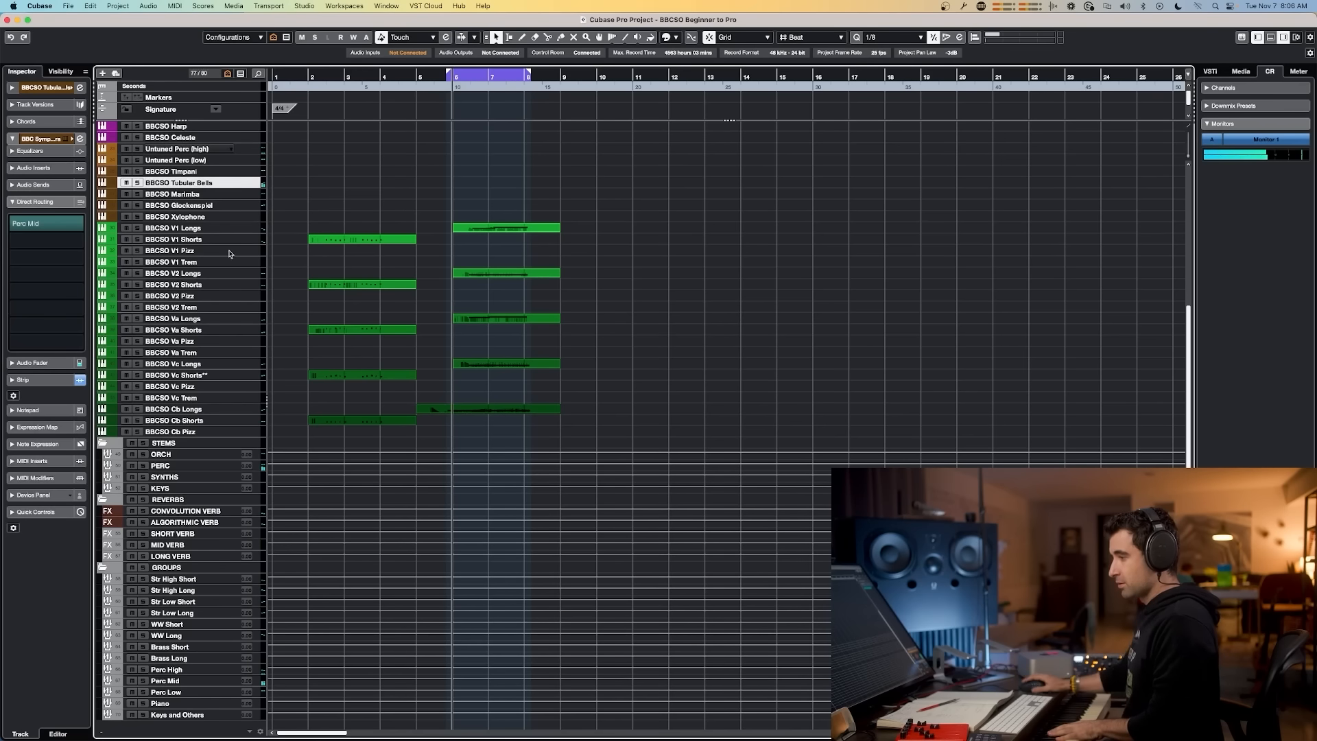
click(203, 216)
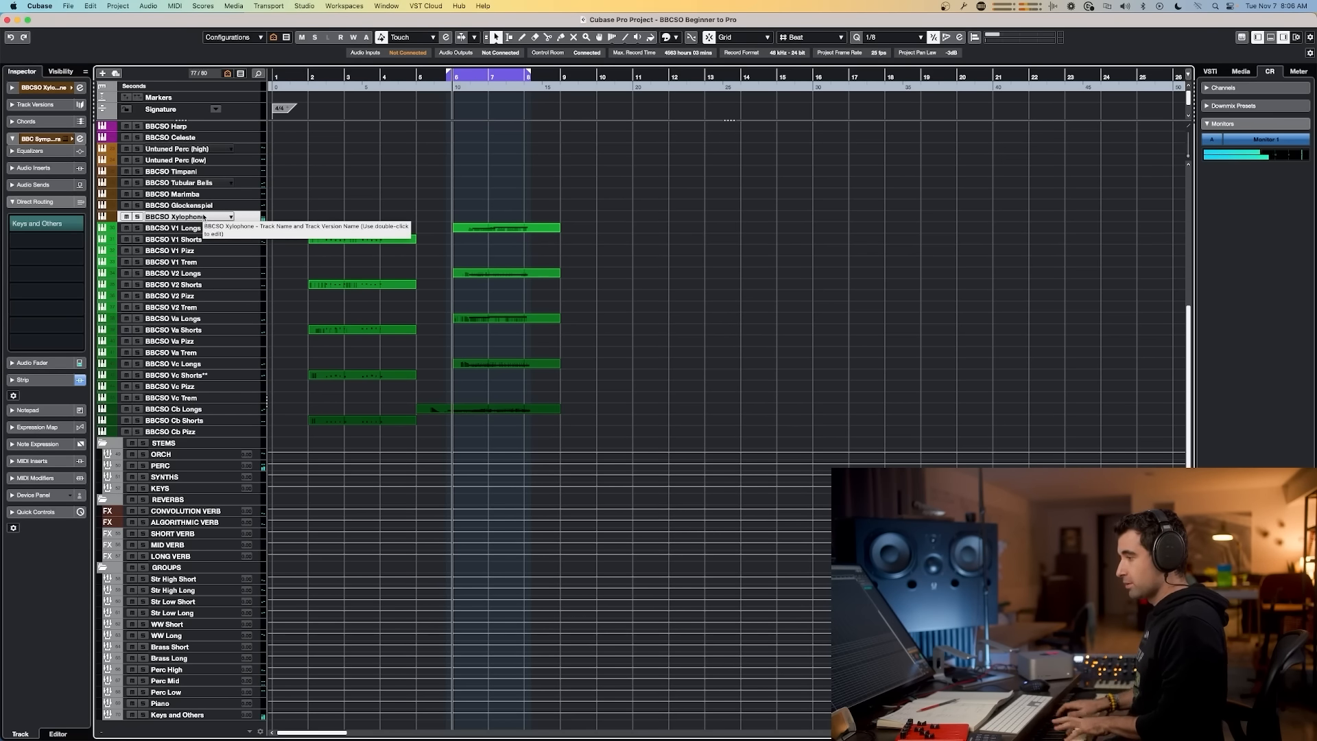
click(215, 207)
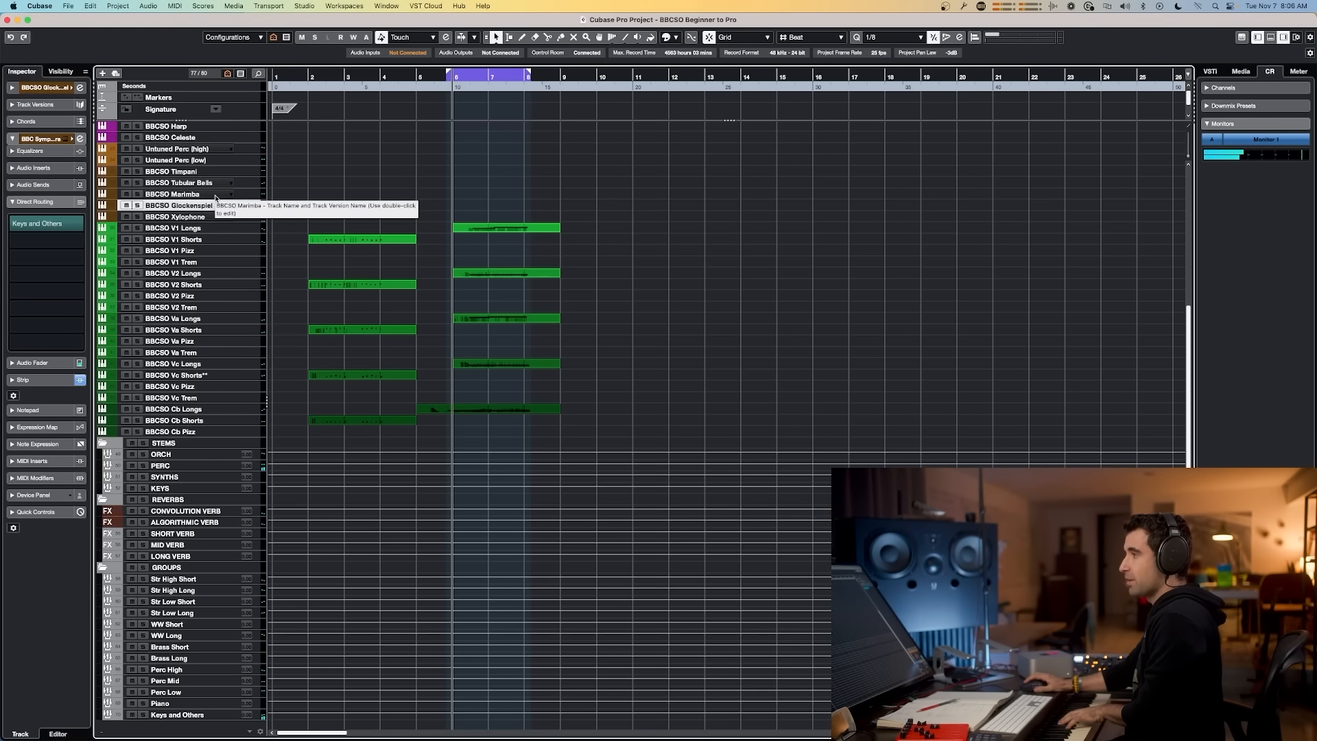
click(216, 195)
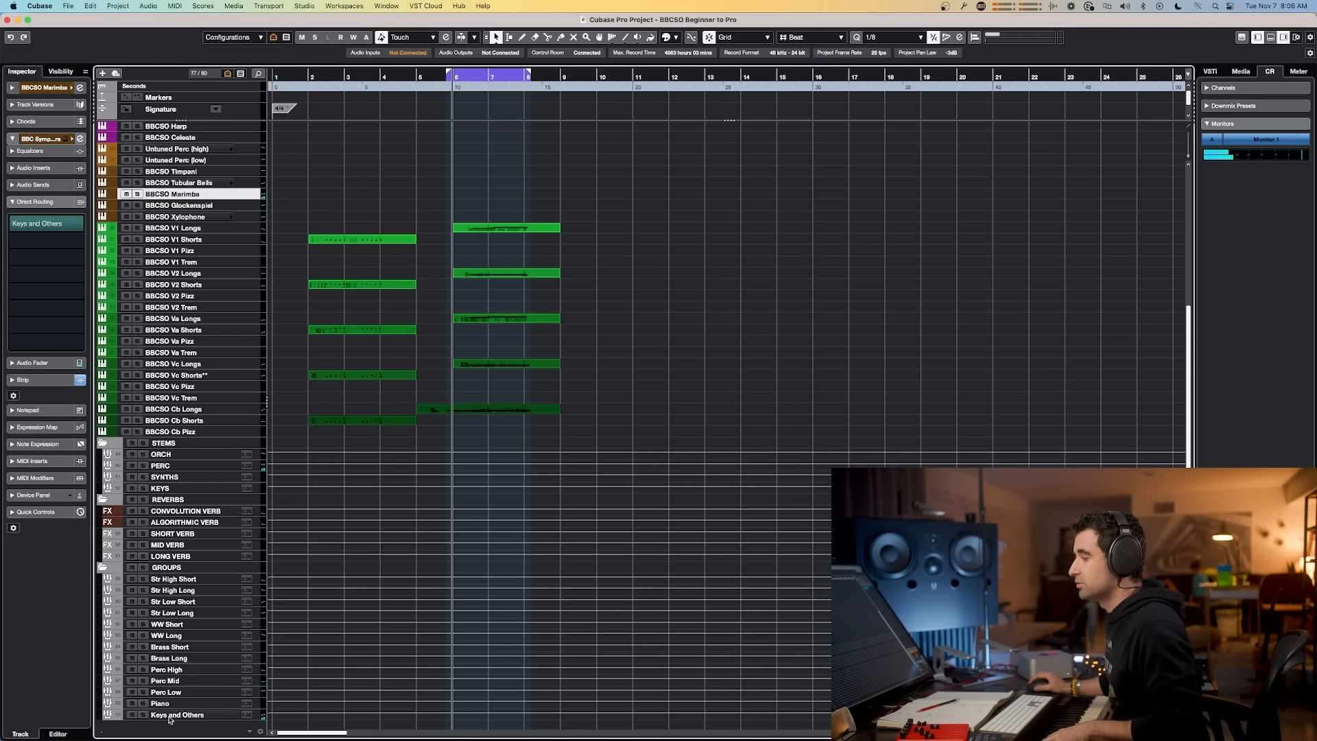
click(199, 231)
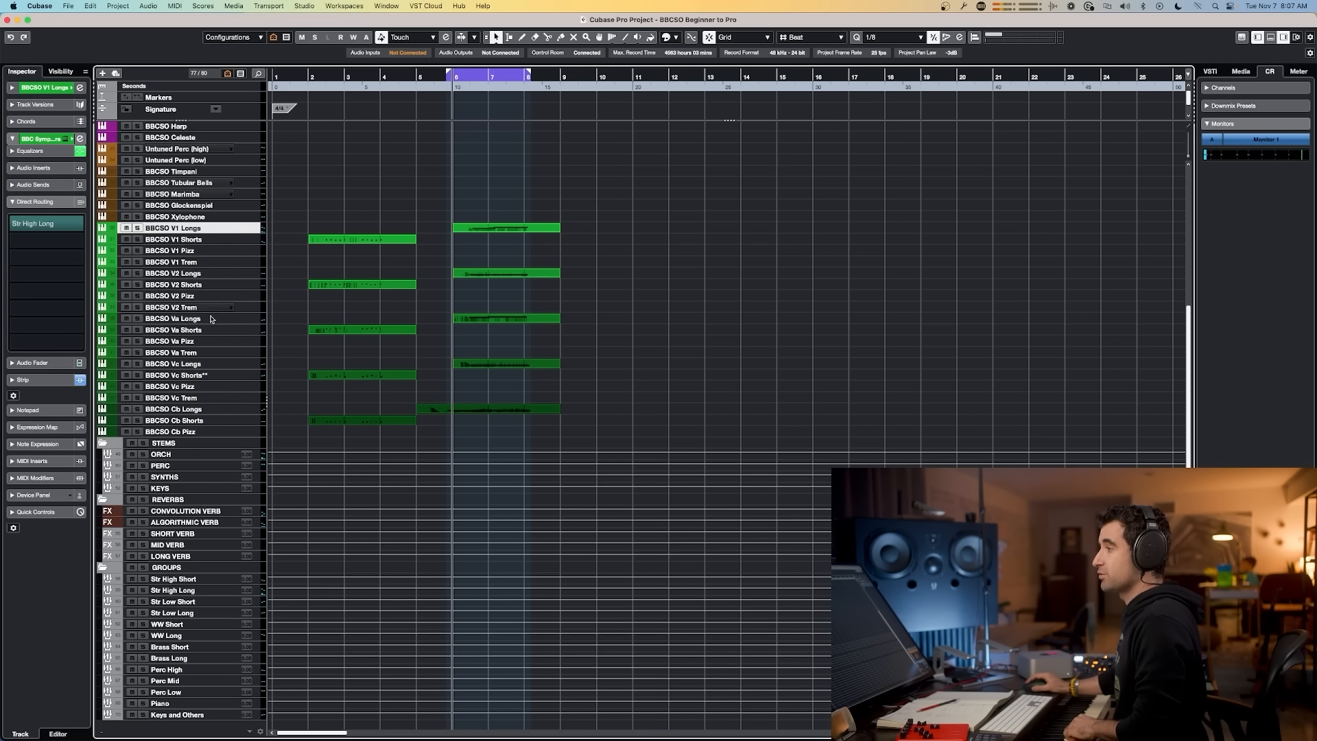
click(205, 386)
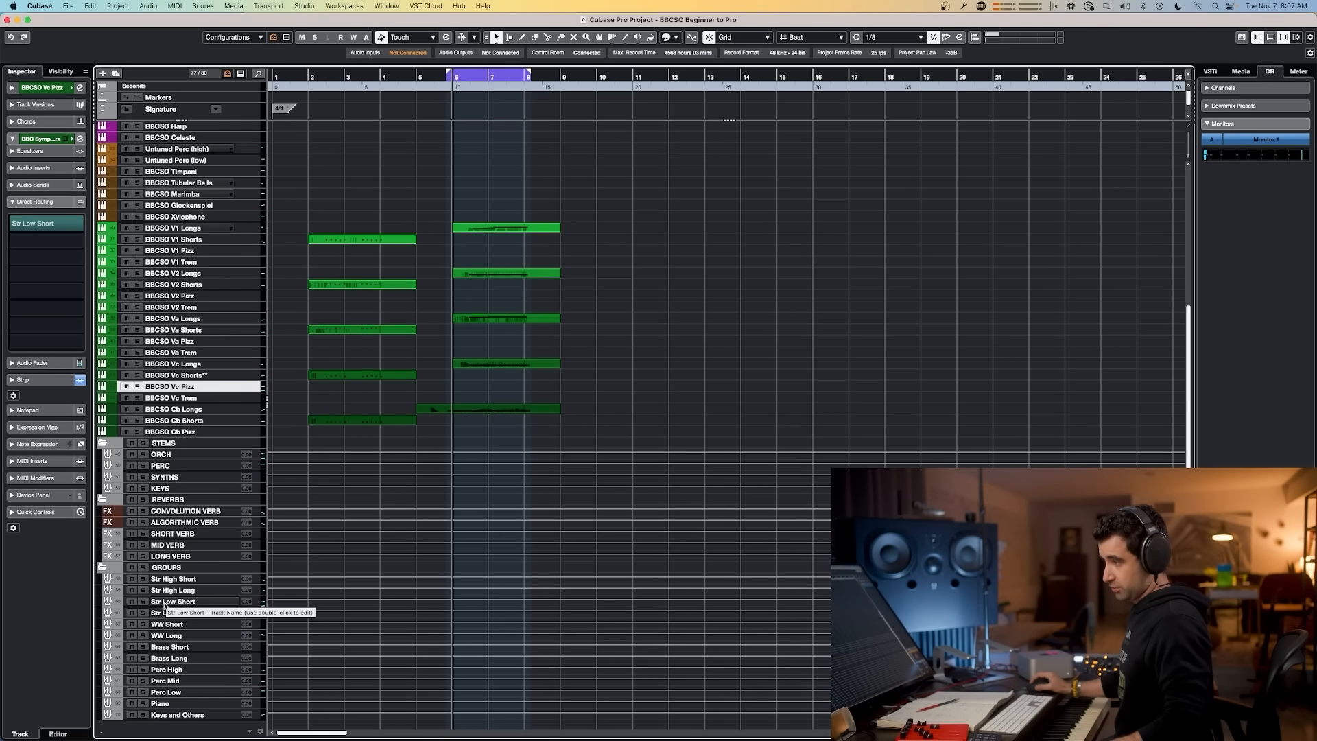
click(203, 421)
click(199, 432)
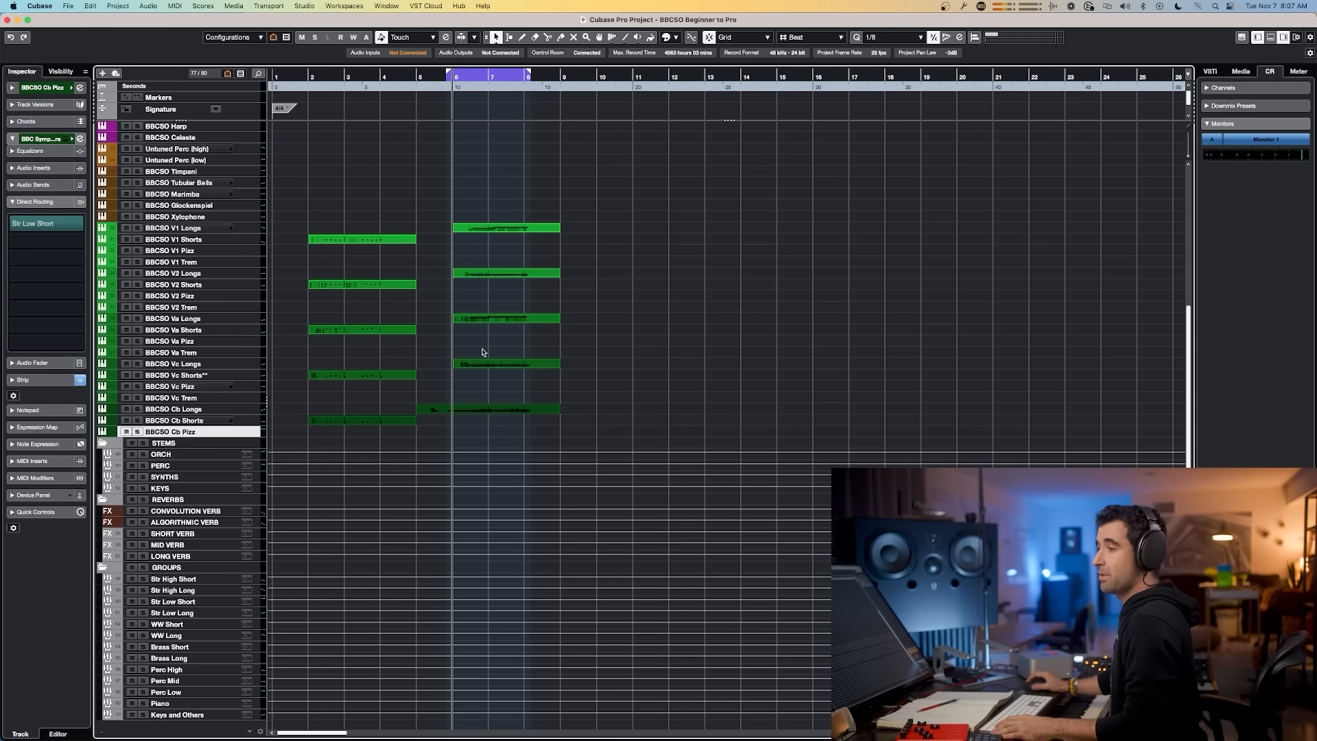
Step: Switch to Slack to review the tracks-groups-stems routing diagram images, checking a flute track's routing in between
key(super+Tab)
click(224, 391)
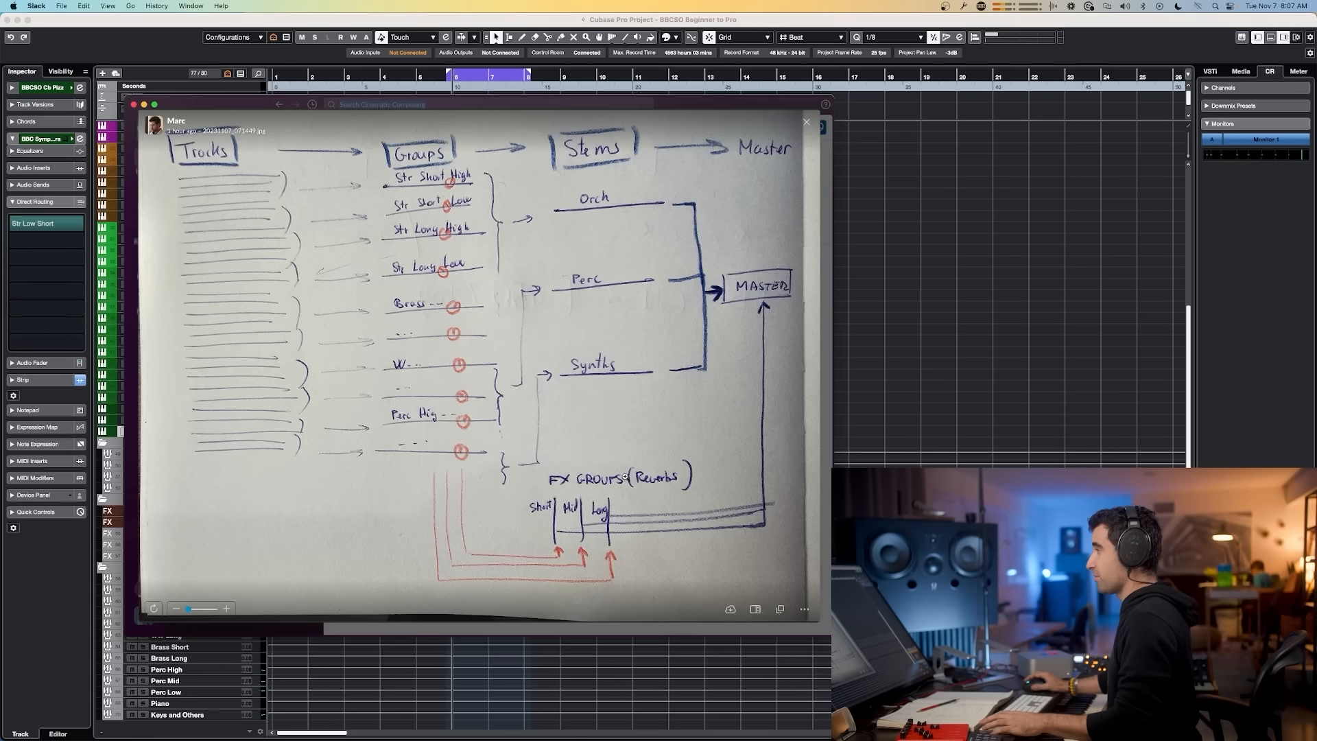
key(Escape)
click(454, 351)
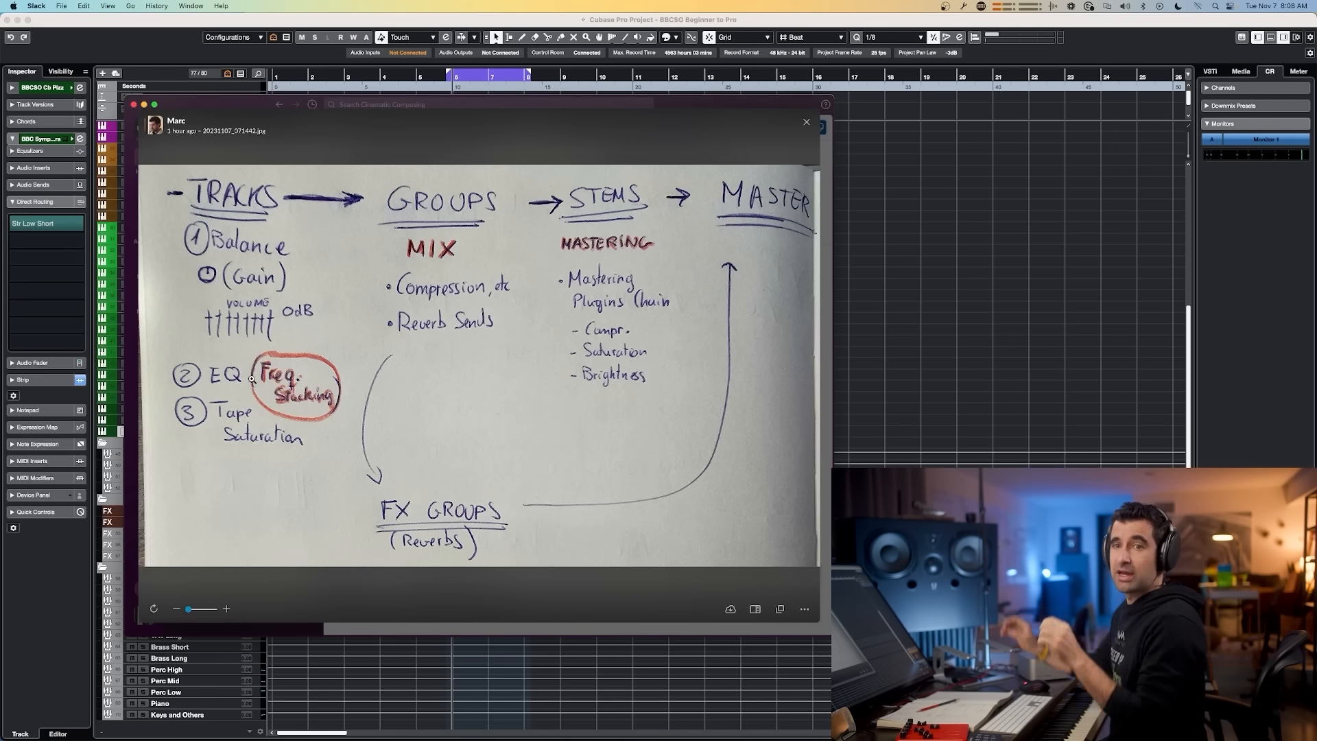
key(super+Tab)
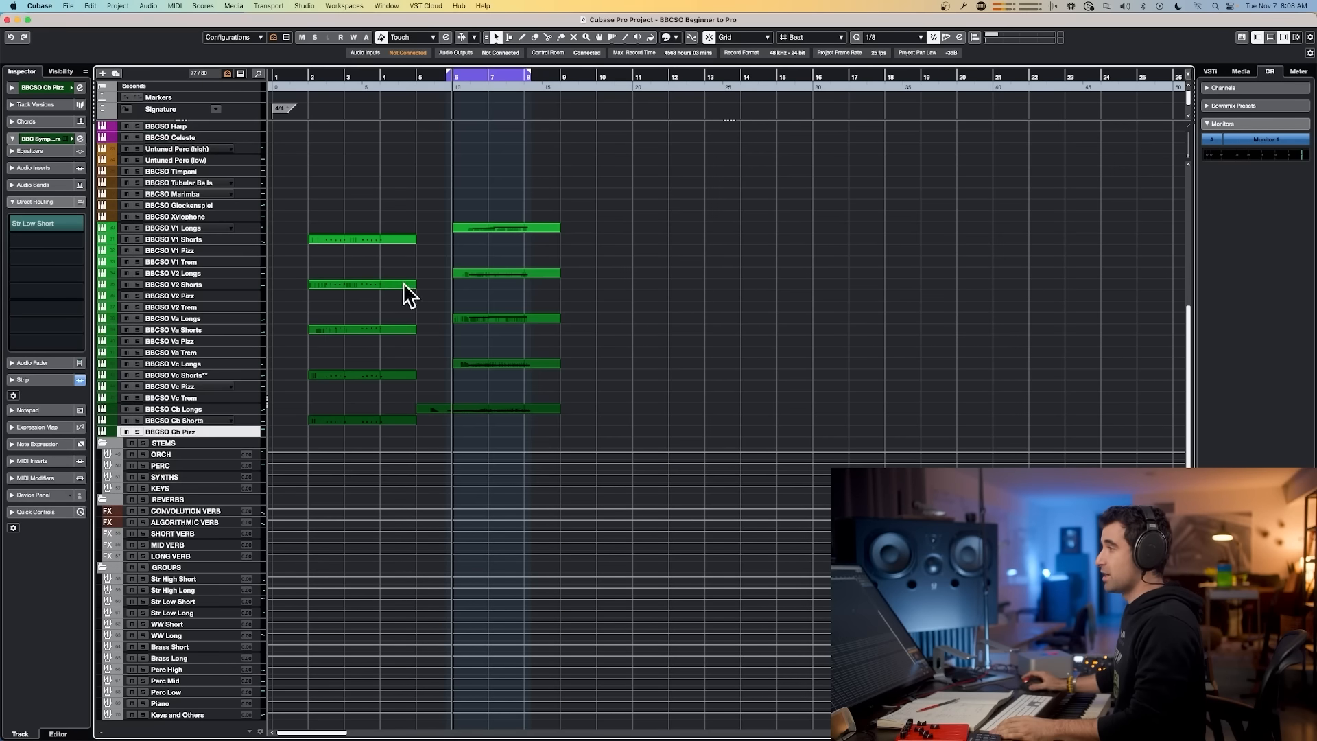
scroll(199, 237, up, 10)
click(196, 162)
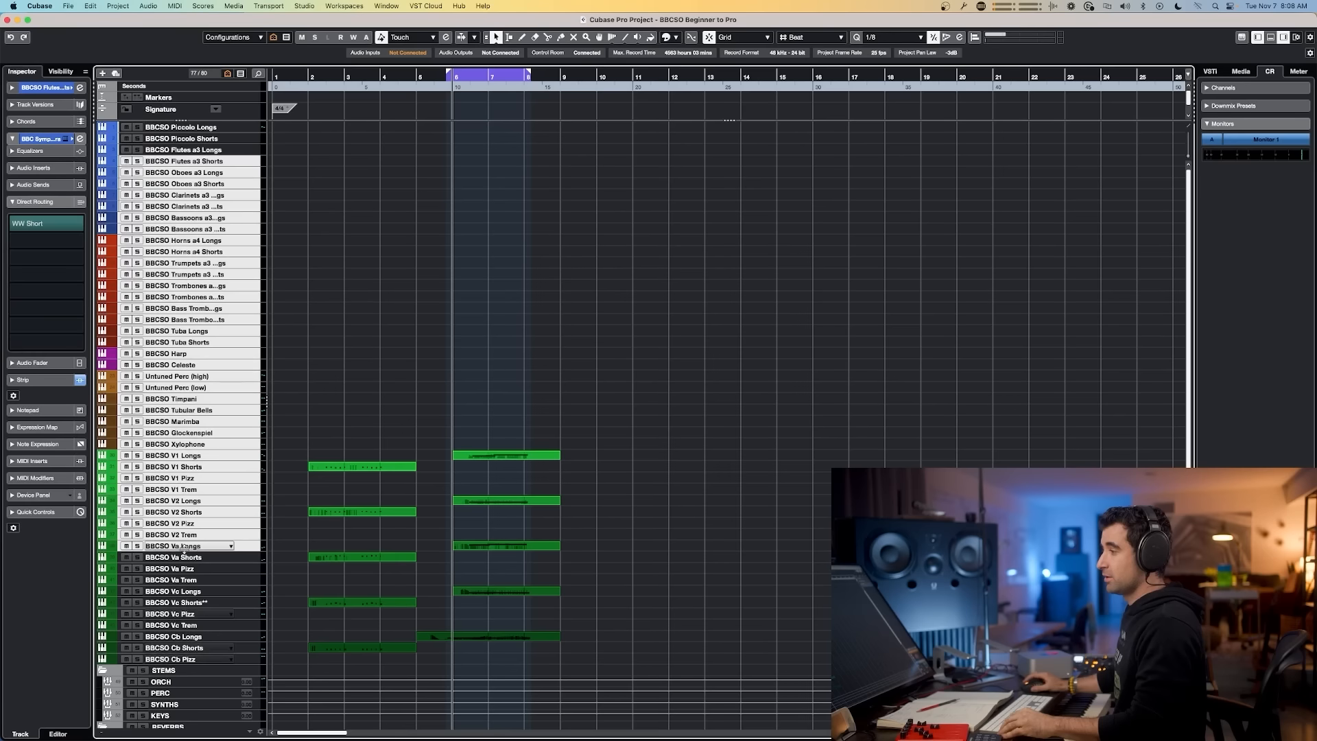
key(super+Tab)
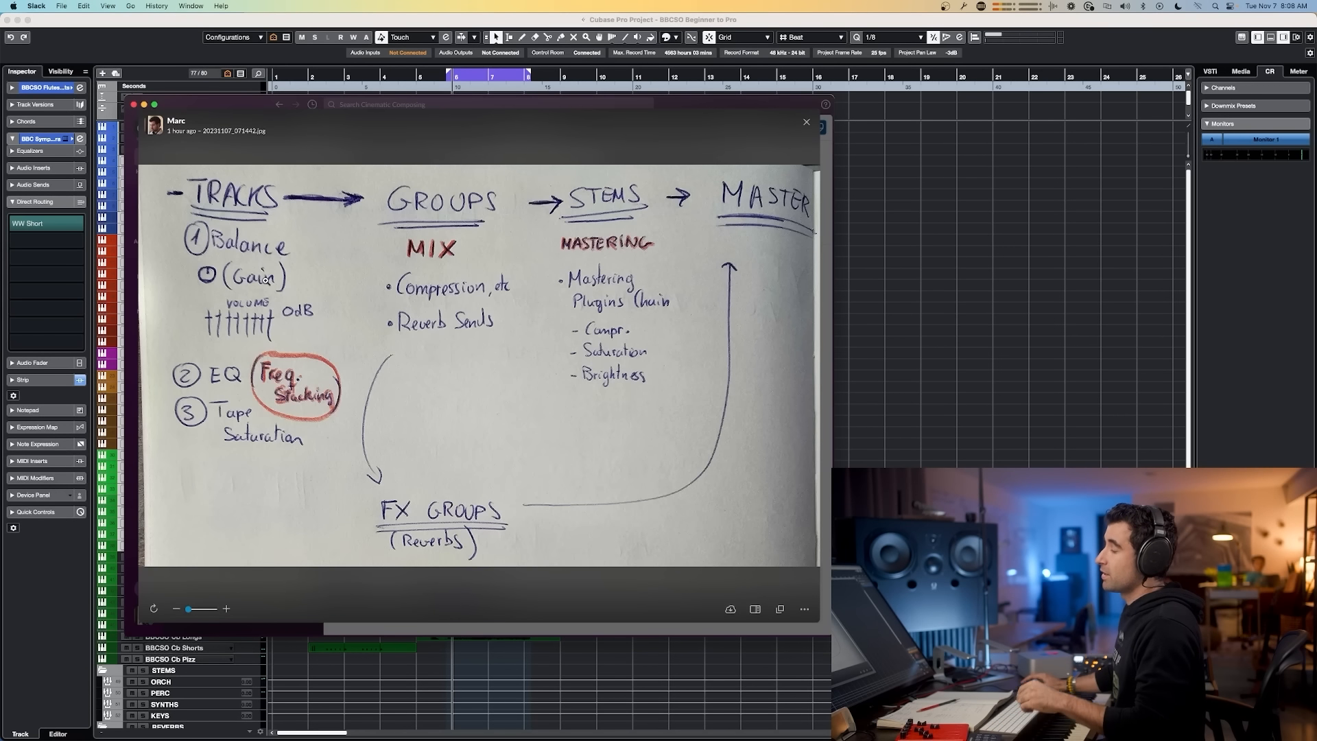
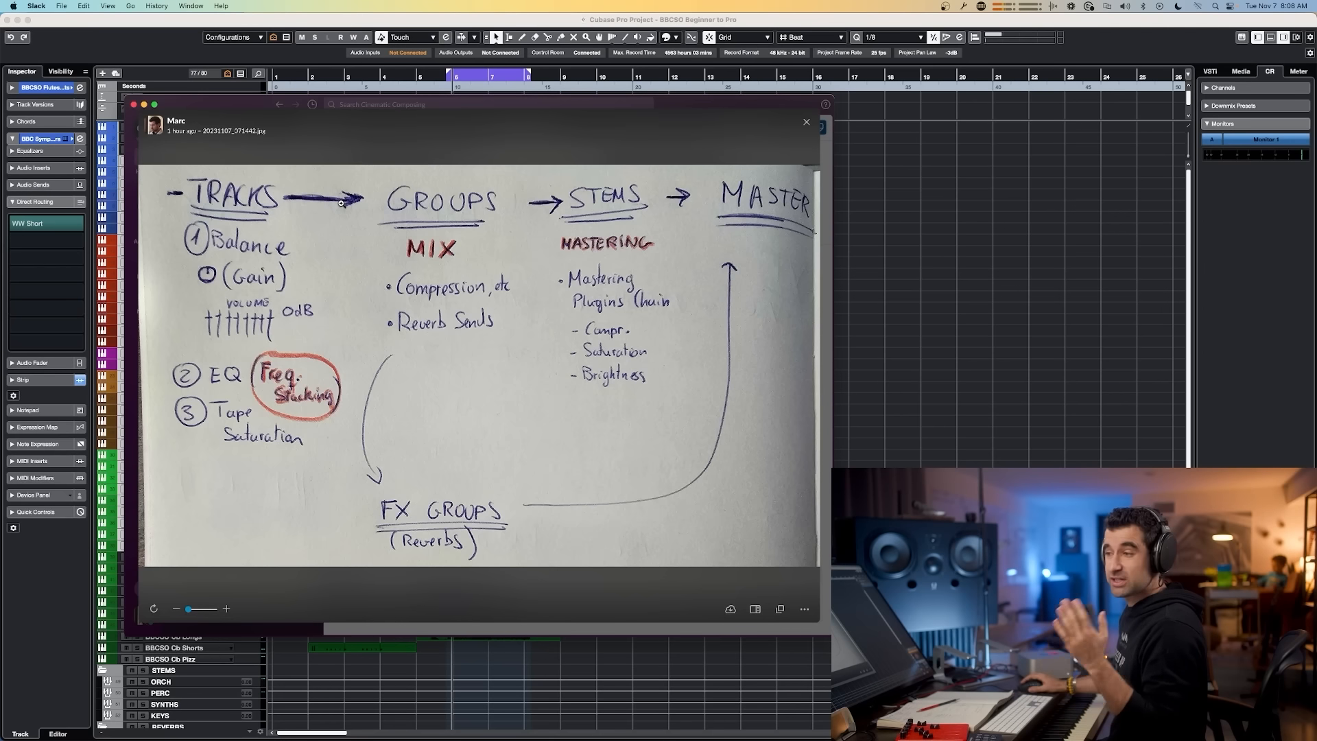
Step: Review the two tracks-groups-stems routing diagram images in Slack
key(Escape)
click(461, 450)
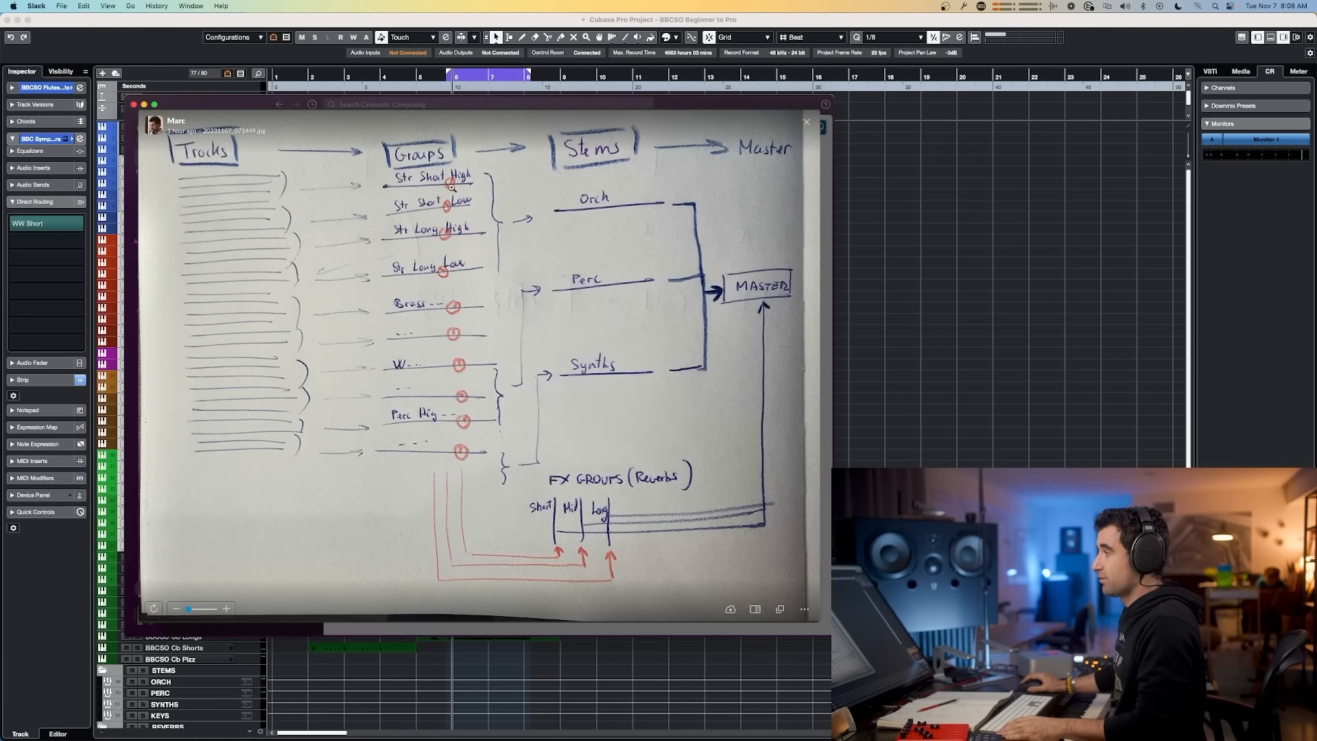
key(Escape)
click(453, 329)
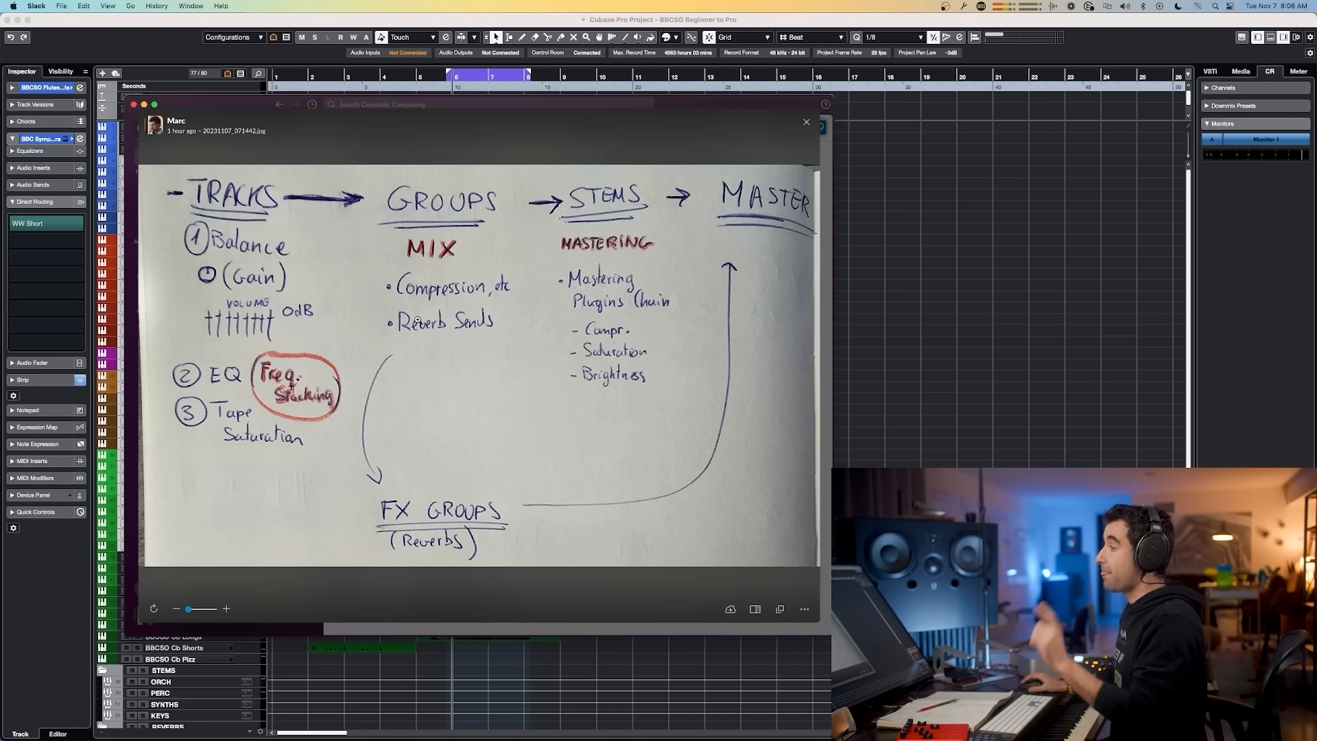
key(Escape)
click(453, 439)
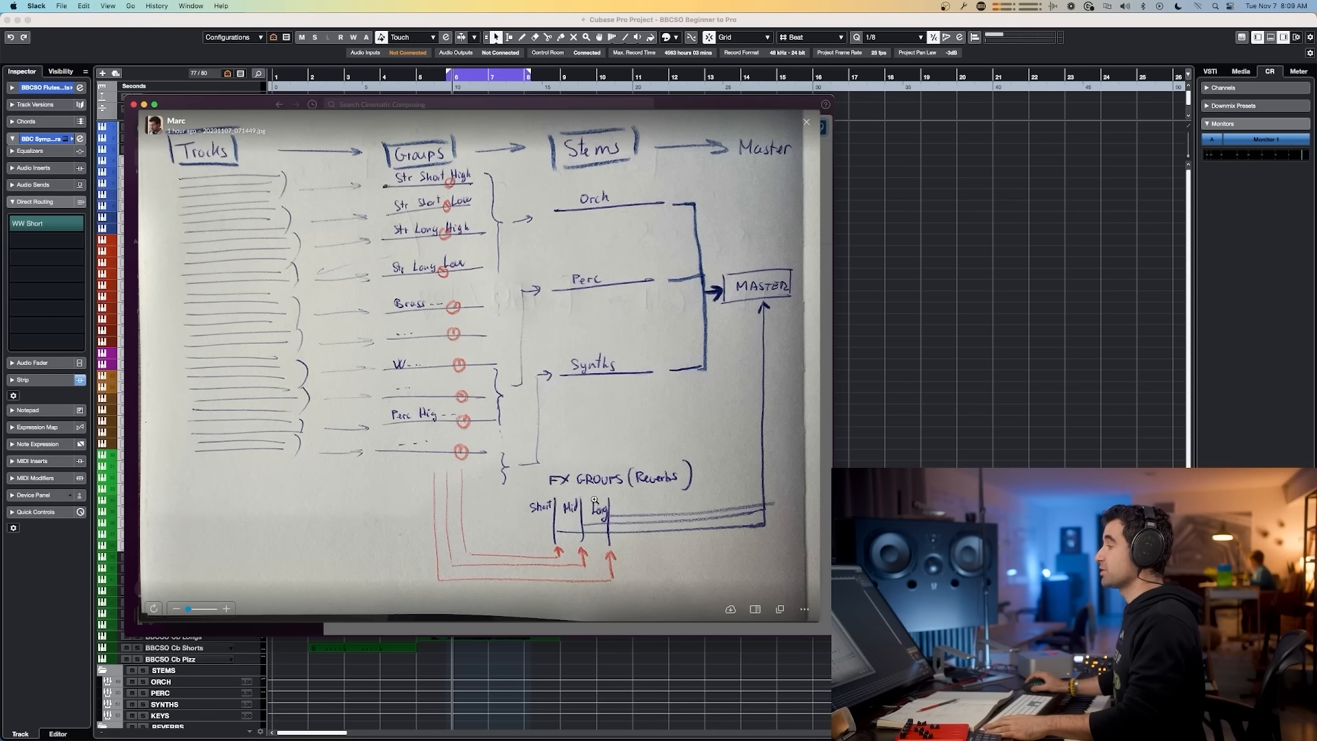
Step: Open the MixConsole and compare its channels and reverb returns with the routing diagram
key(super+Tab)
key(F3)
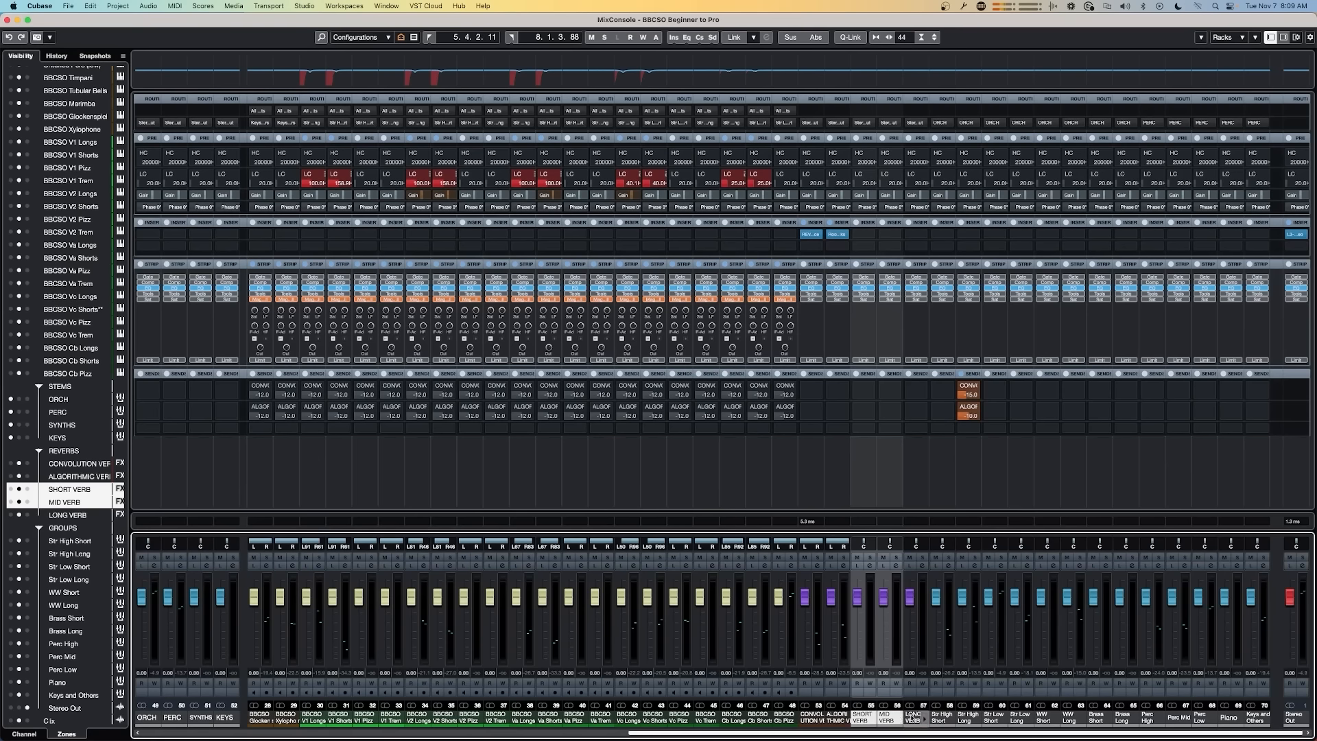
super+click(915, 718)
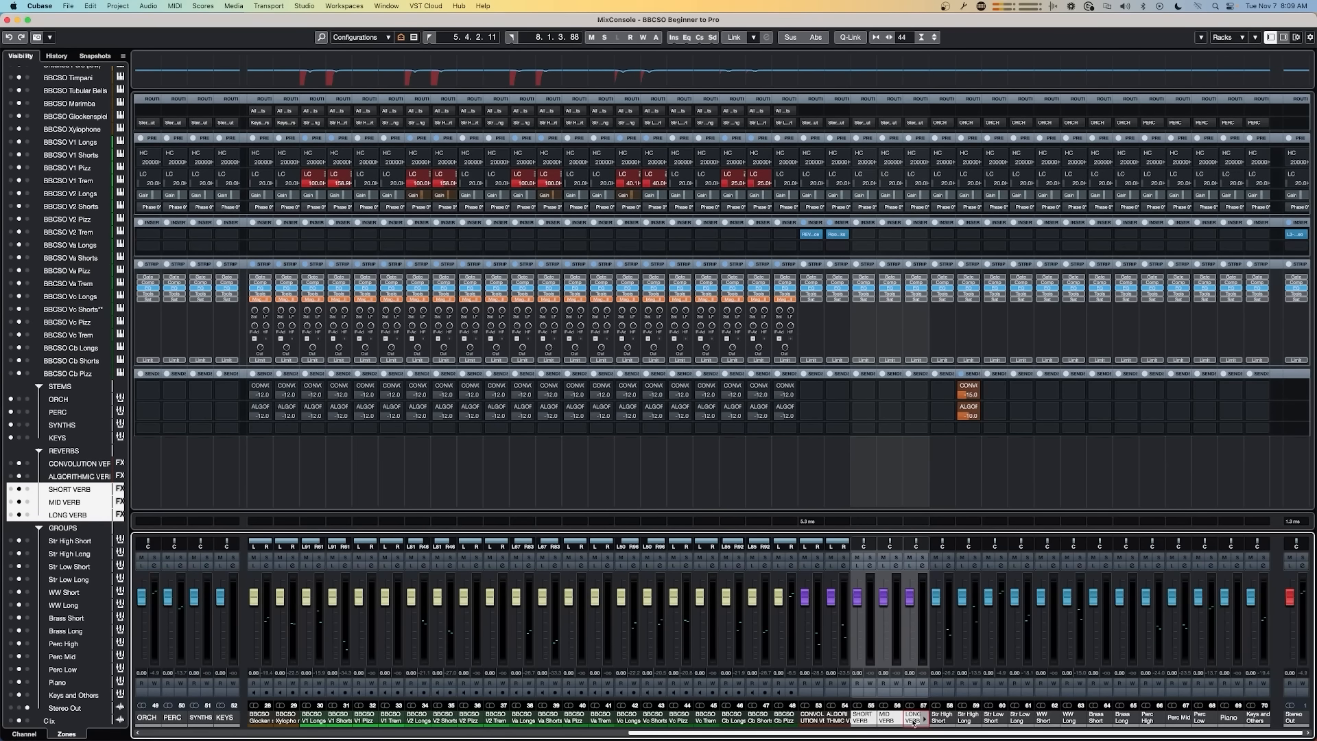
key(super+Tab)
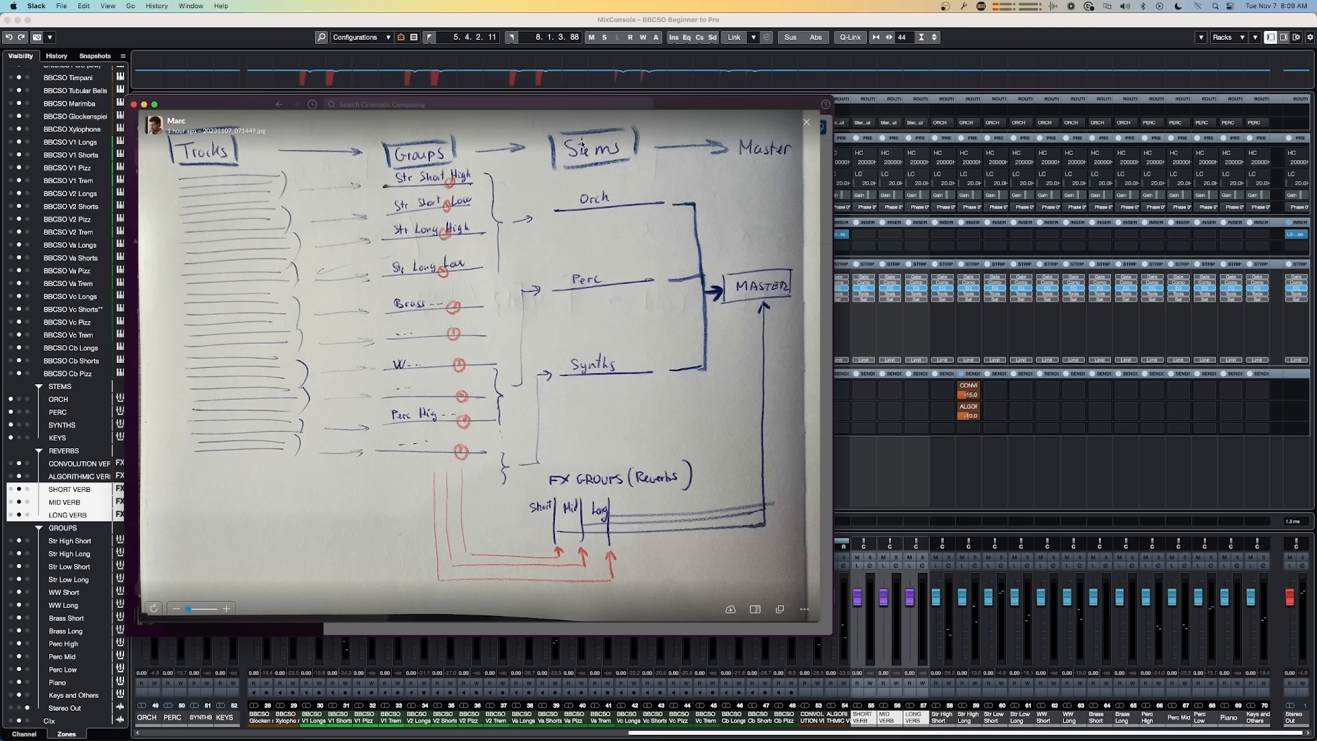
click(919, 459)
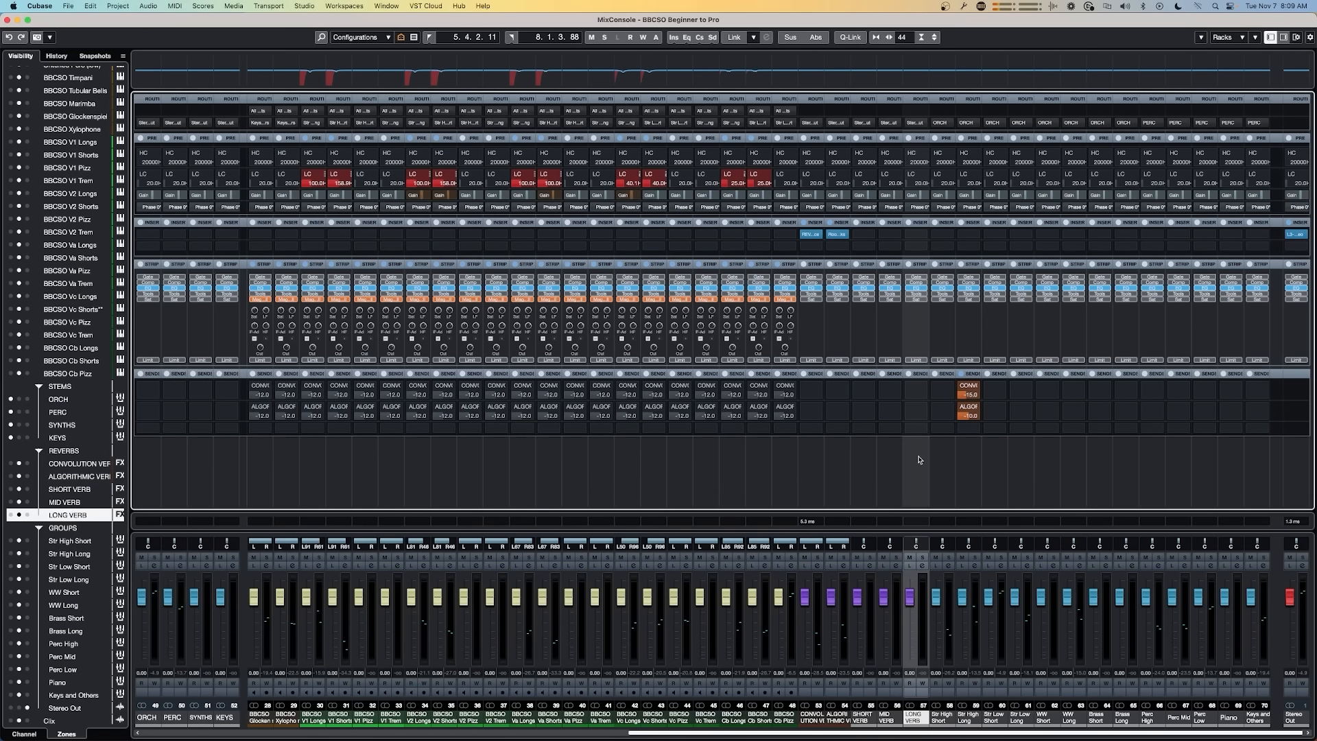
Step: Open Export Audio Mixdown and set Effects to Master/Groups/Sends (CSPM) for the stem export
key(super+e)
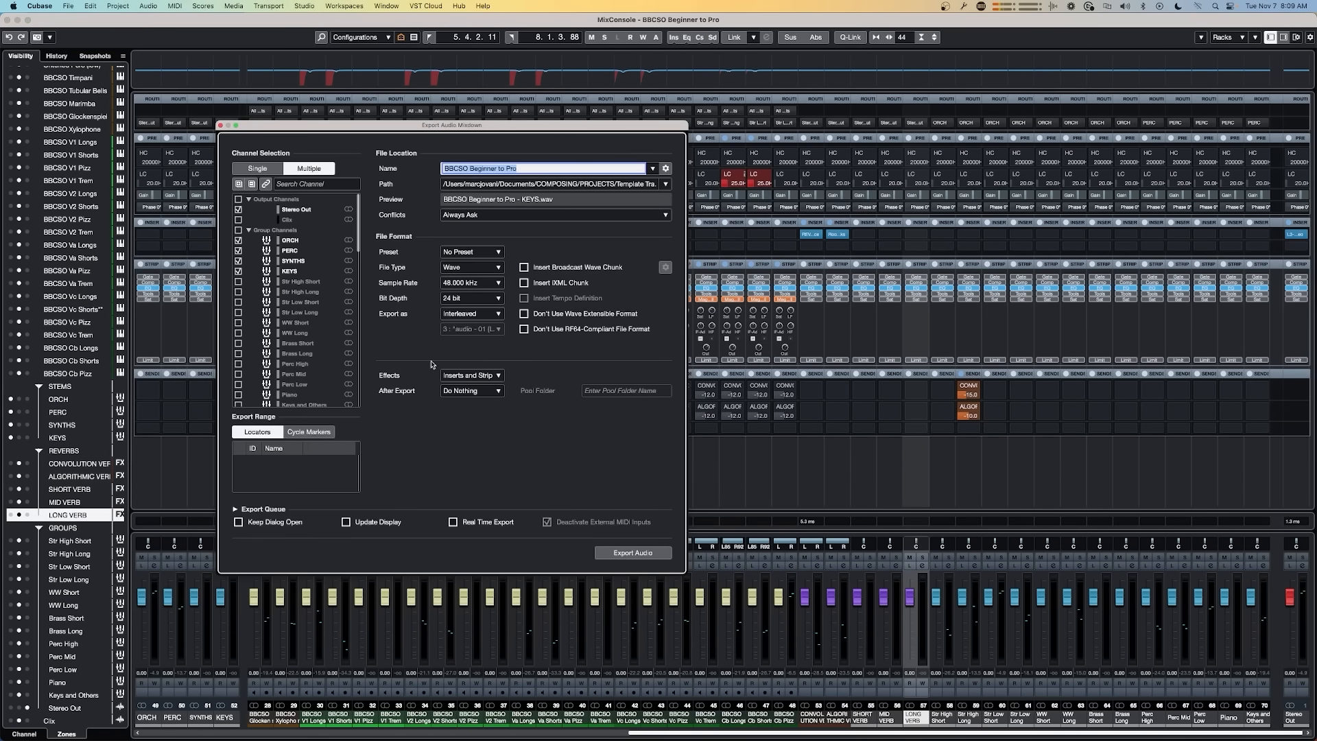
click(474, 376)
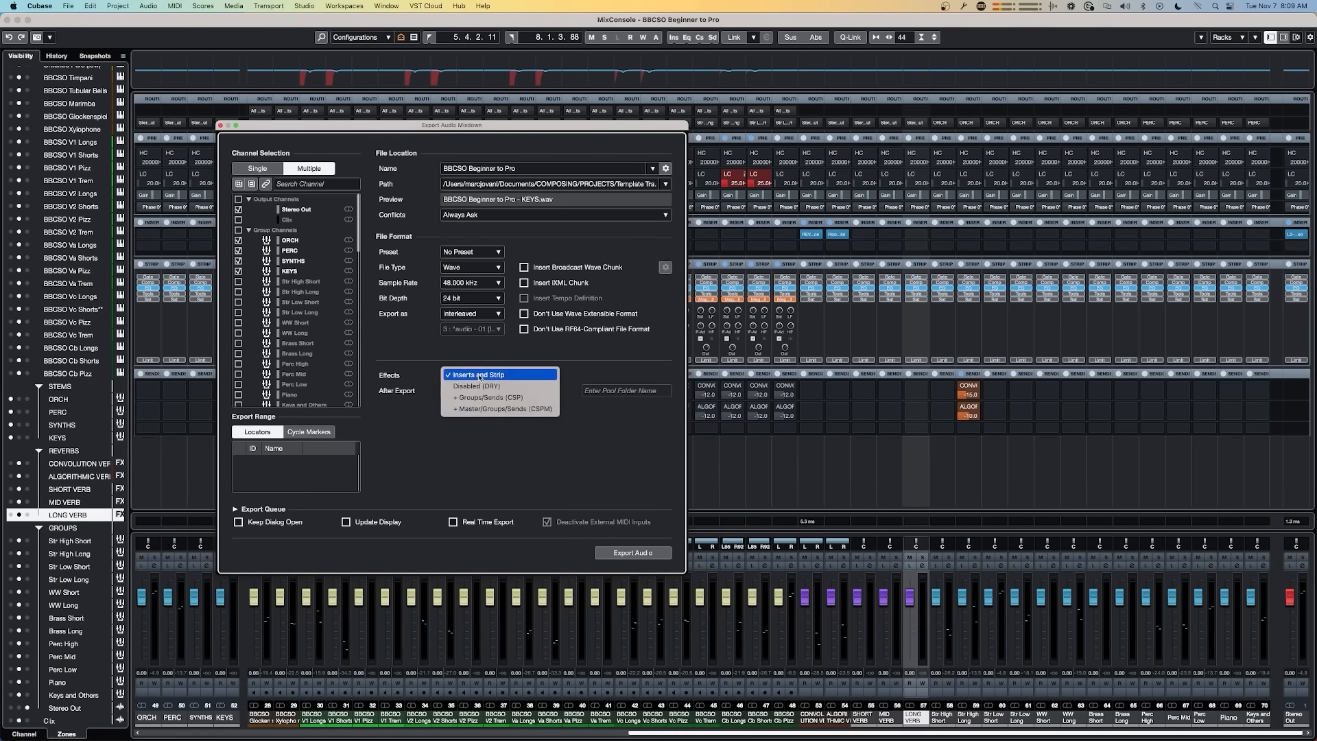
click(513, 409)
click(507, 376)
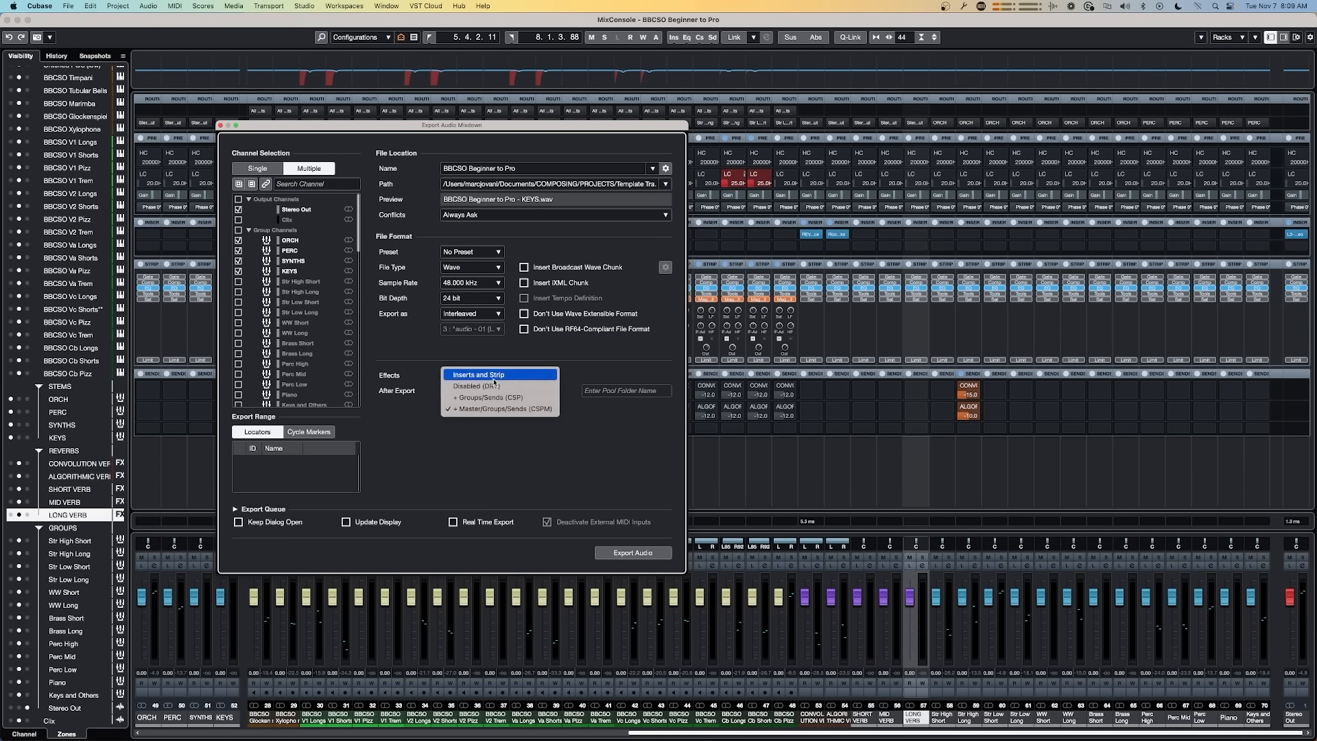
click(549, 409)
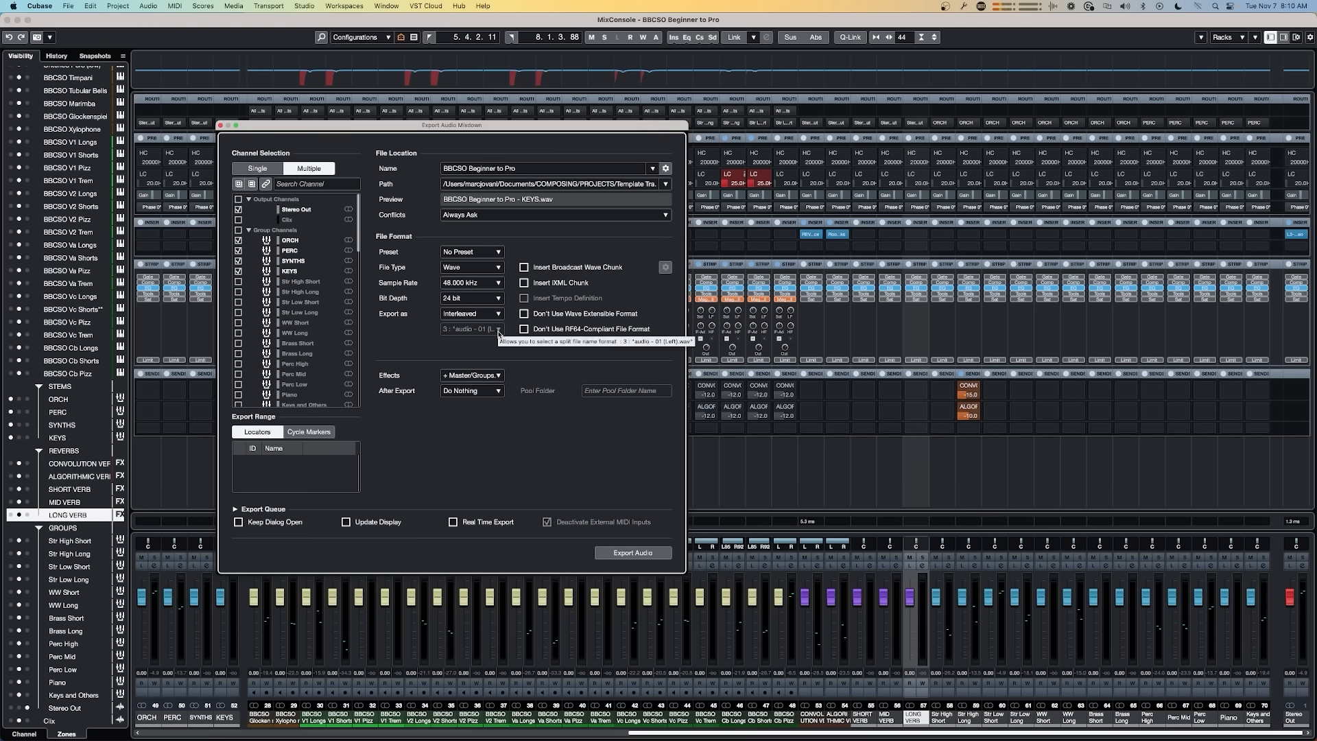
Step: Check the routing diagram in Slack and return to the project's MixConsole
key(super+Tab)
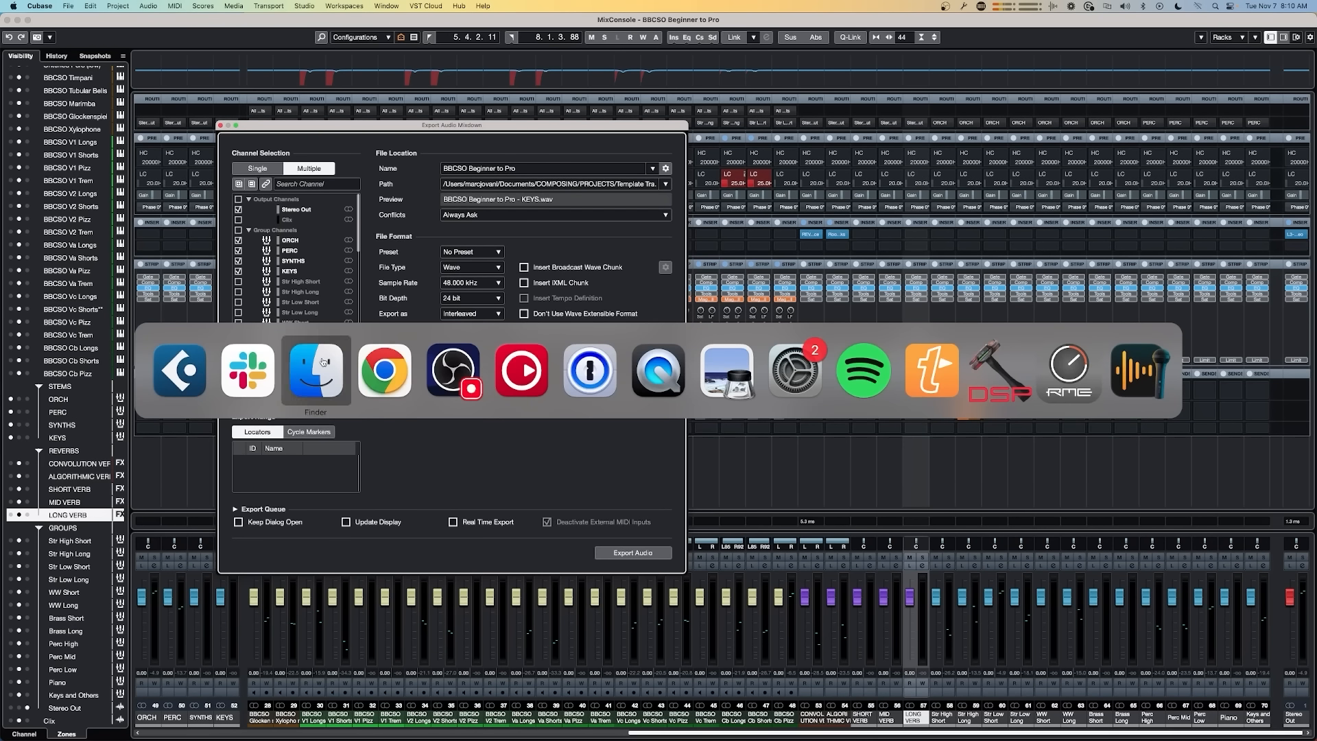
click(245, 375)
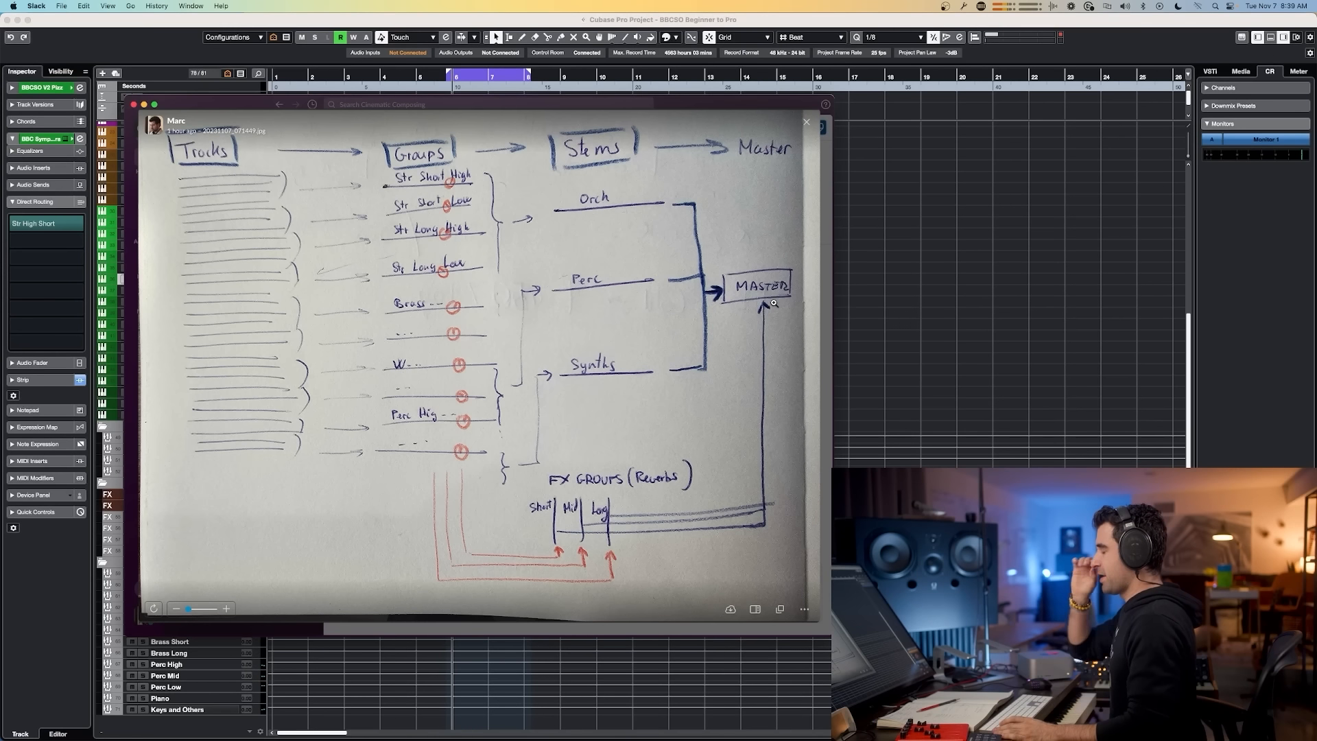
click(900, 280)
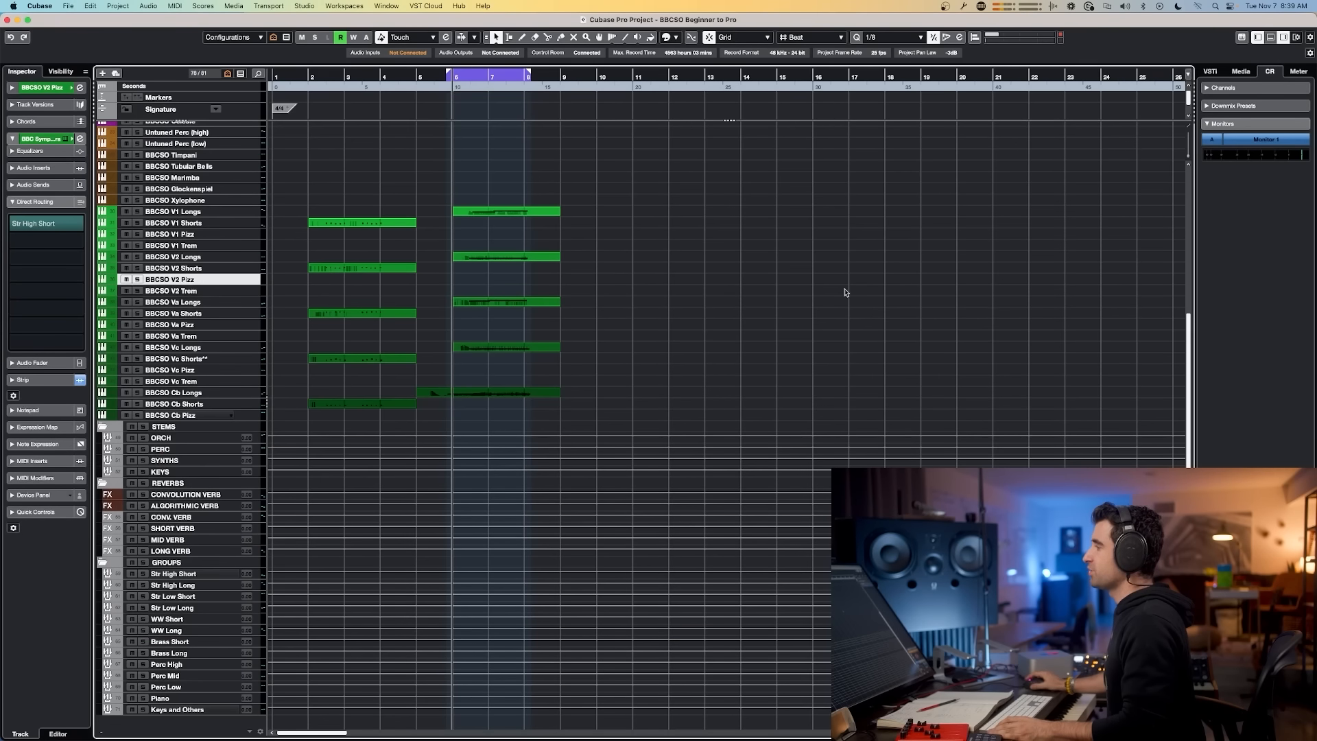
scroll(729, 283, up, 5)
scroll(728, 282, down, 3)
key(F3)
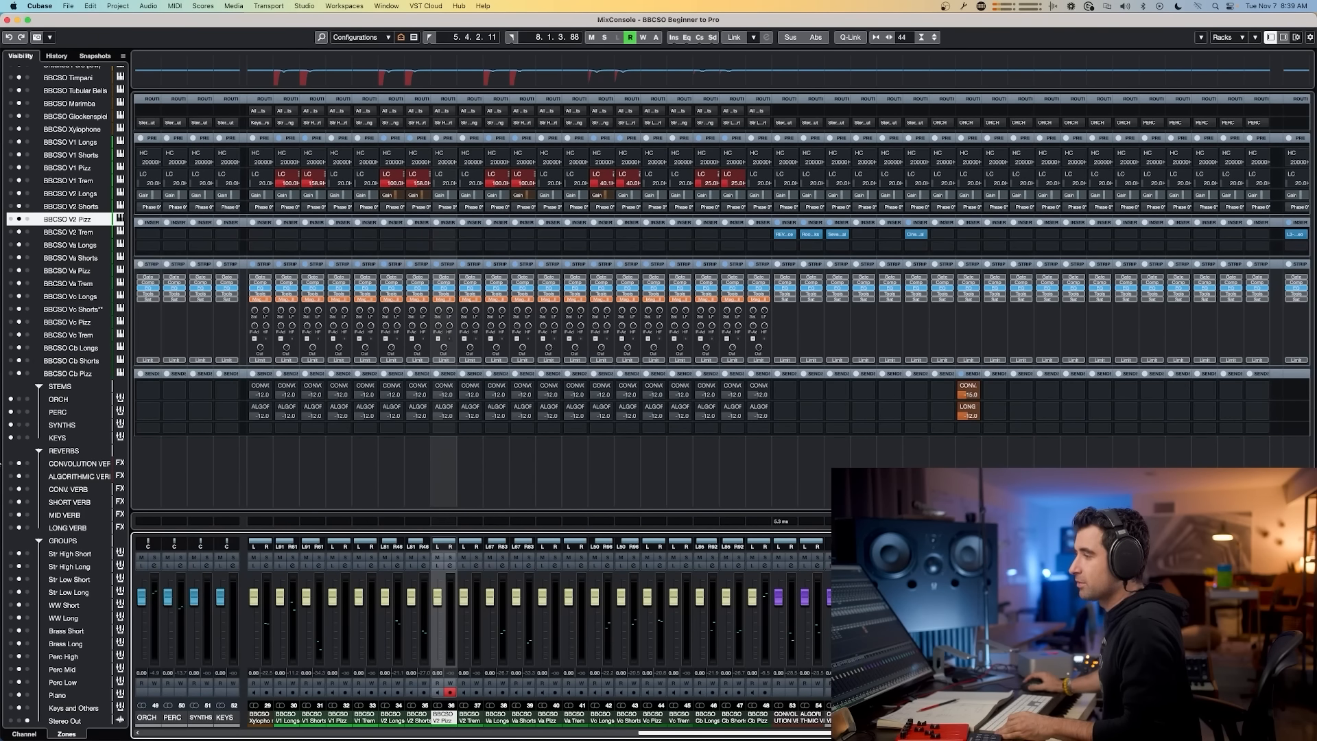
Step: Make the reverb FX channels visible in the MixConsole
click(10, 463)
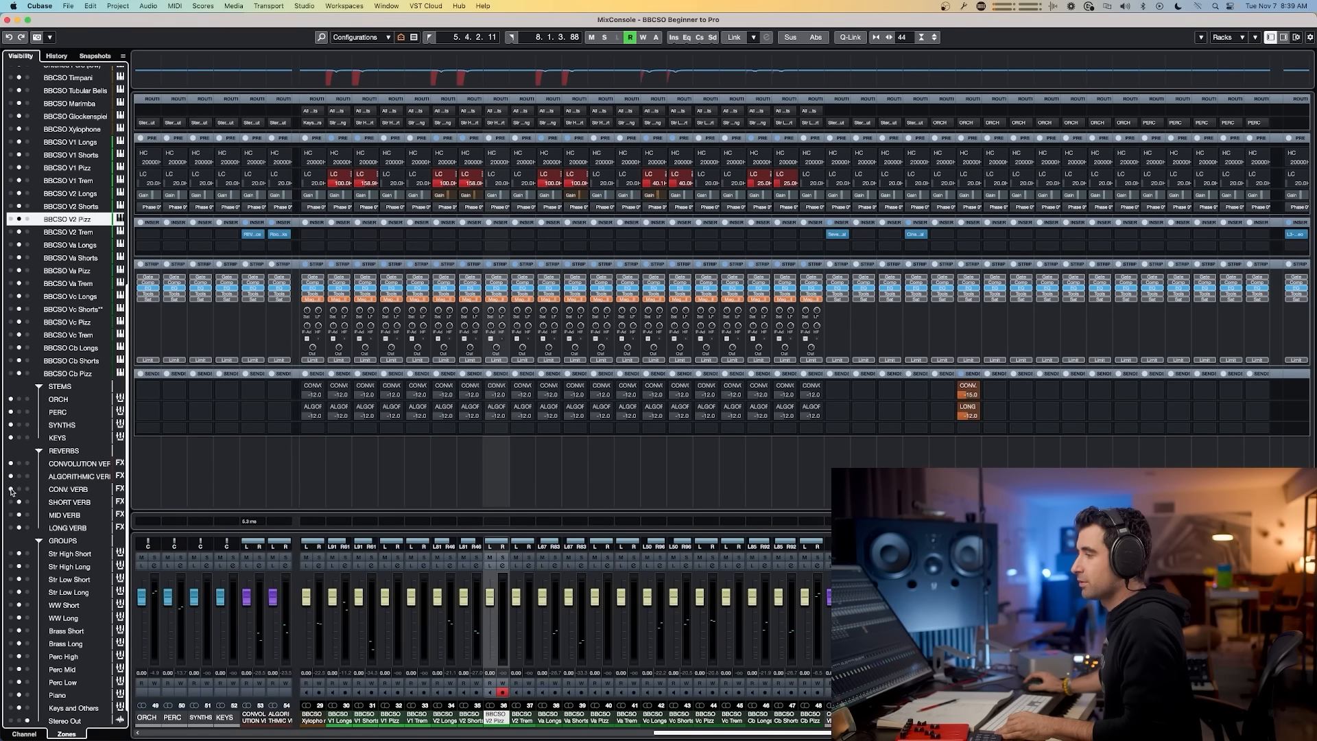
click(11, 489)
click(10, 502)
click(11, 516)
click(10, 528)
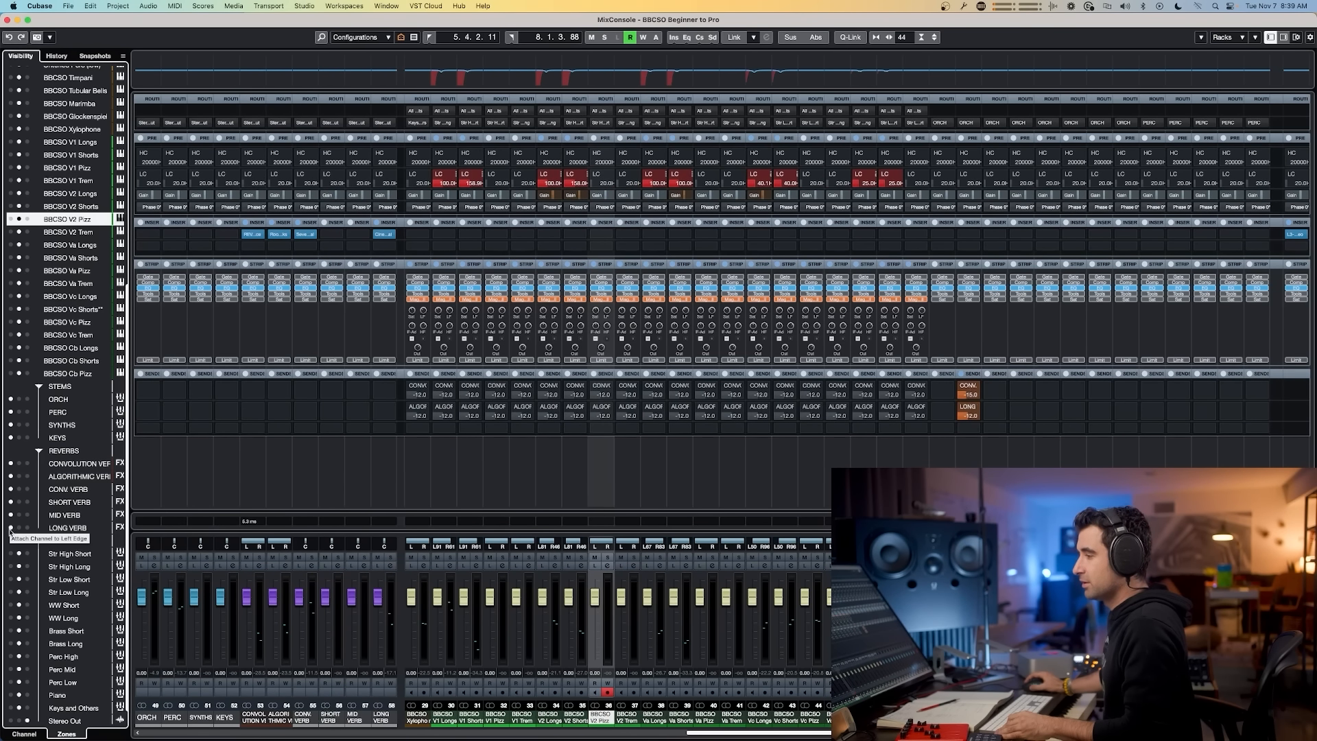
Step: Insert FabFilter Pro-MB on the Perc High group channel
click(875, 732)
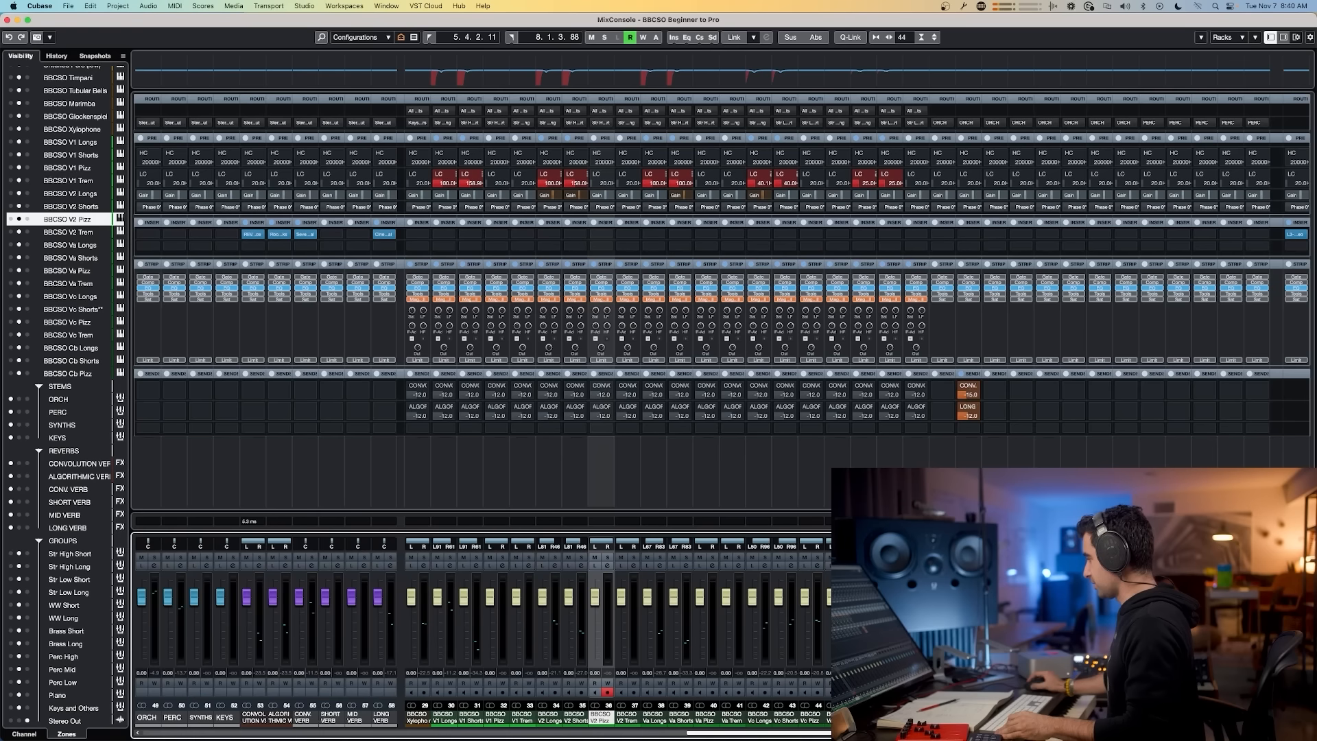
drag(875, 733, 687, 733)
click(1153, 234)
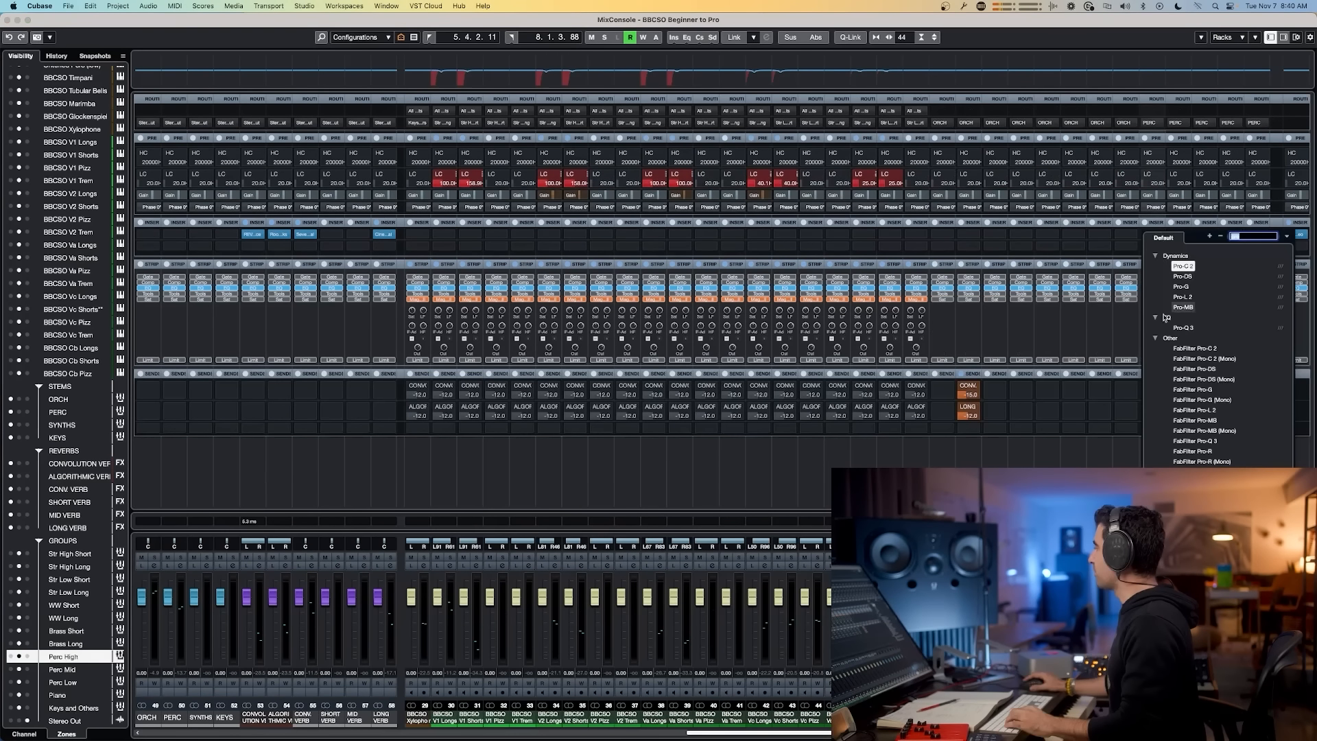
click(1194, 420)
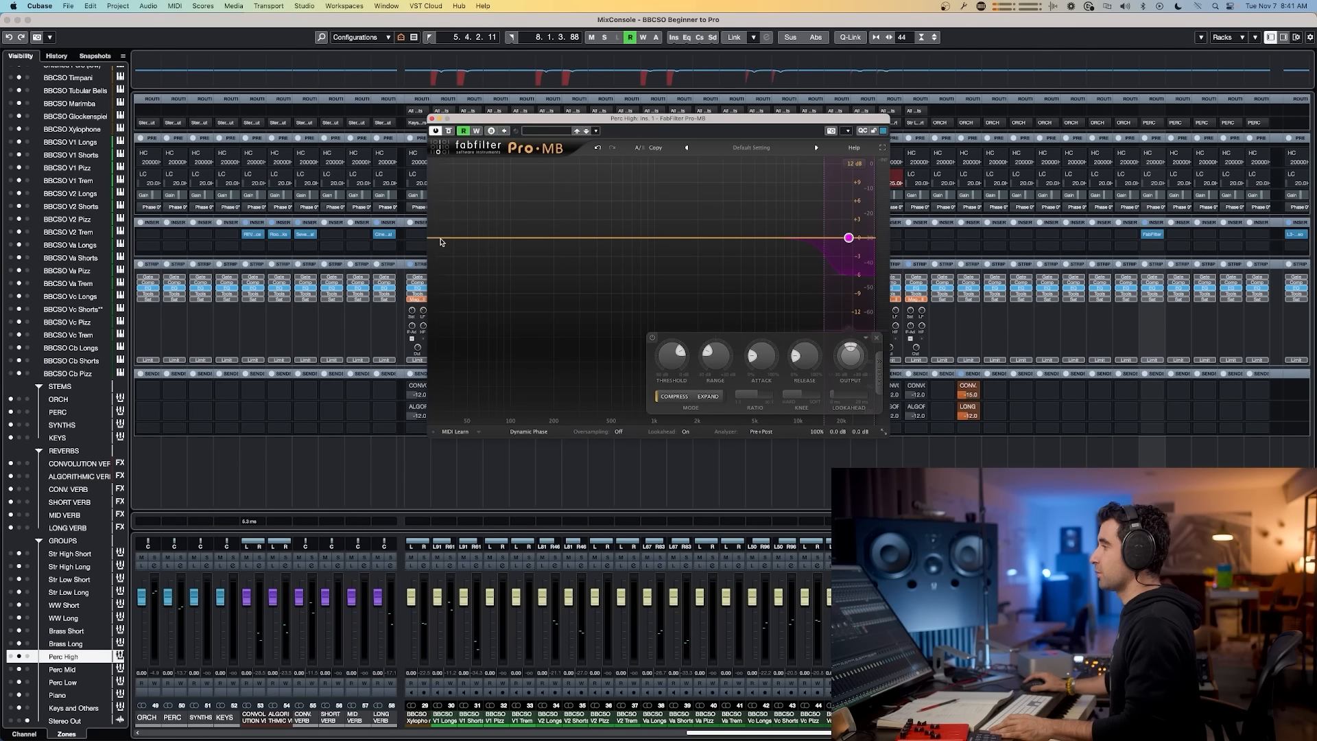
Step: Add four more bands across the frequency spectrum in Pro-MB
click(453, 239)
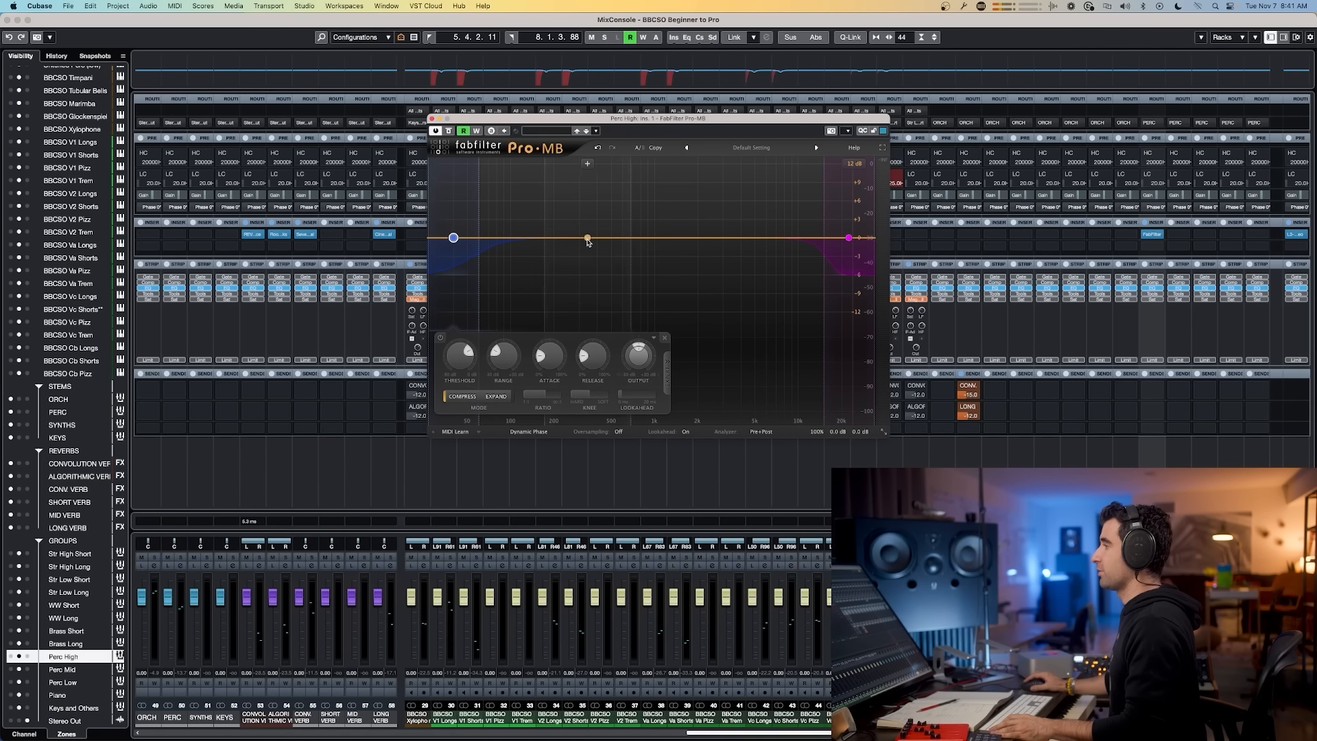
click(588, 238)
click(689, 238)
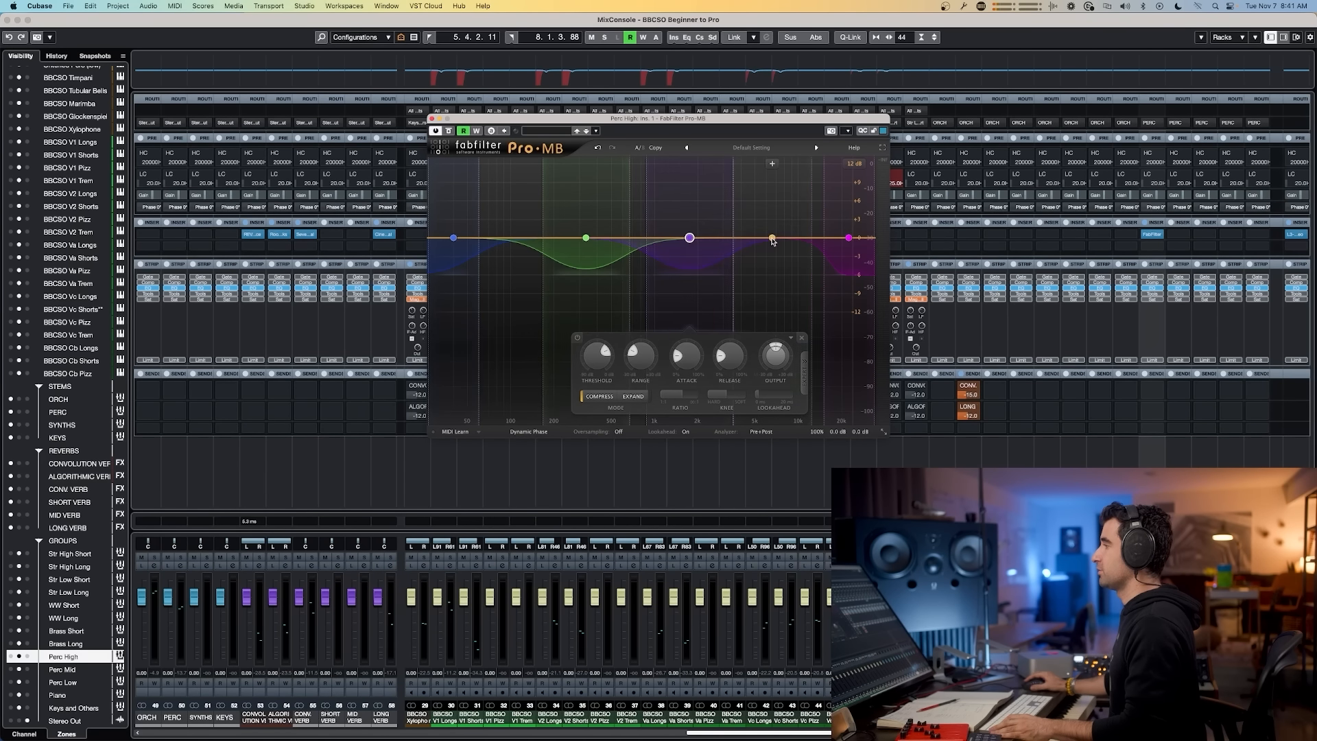
click(777, 238)
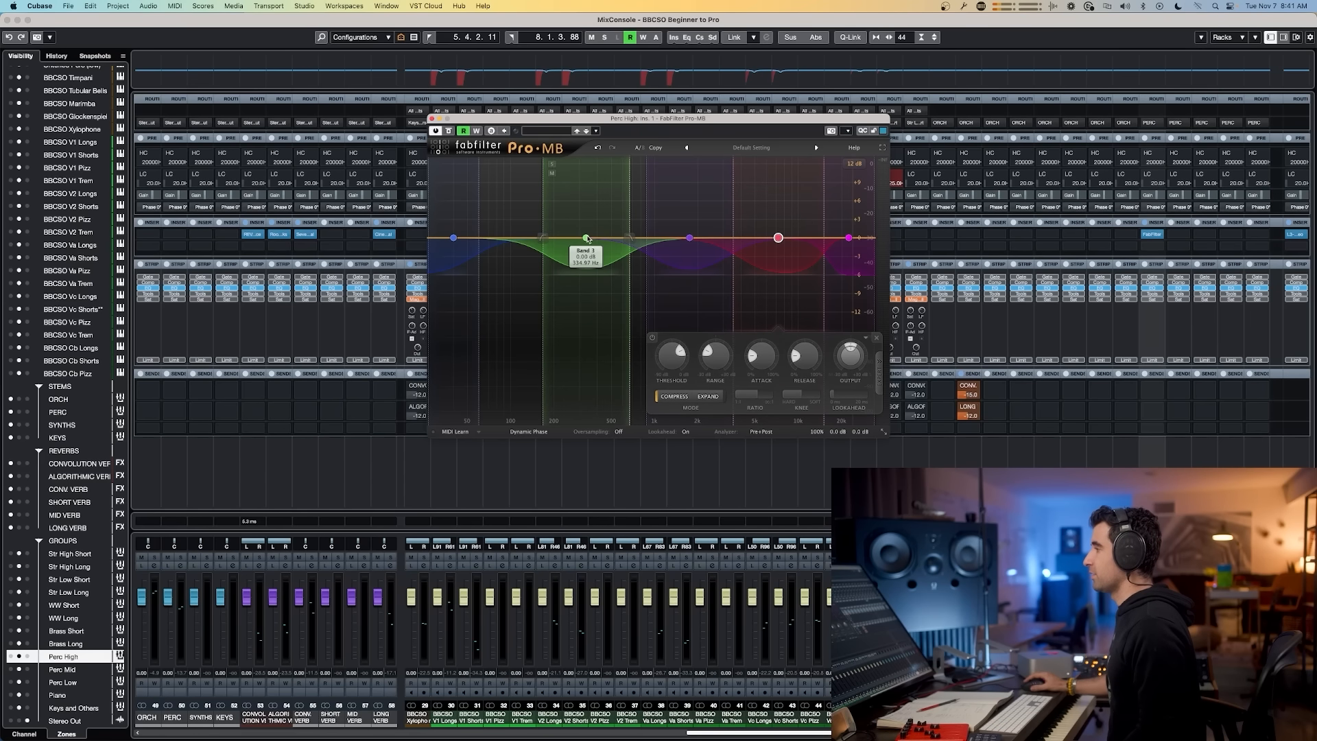
Step: Adjust the Pro-MB band positions and crossover points so the bands sit evenly across the spectrum
drag(586, 239, 567, 238)
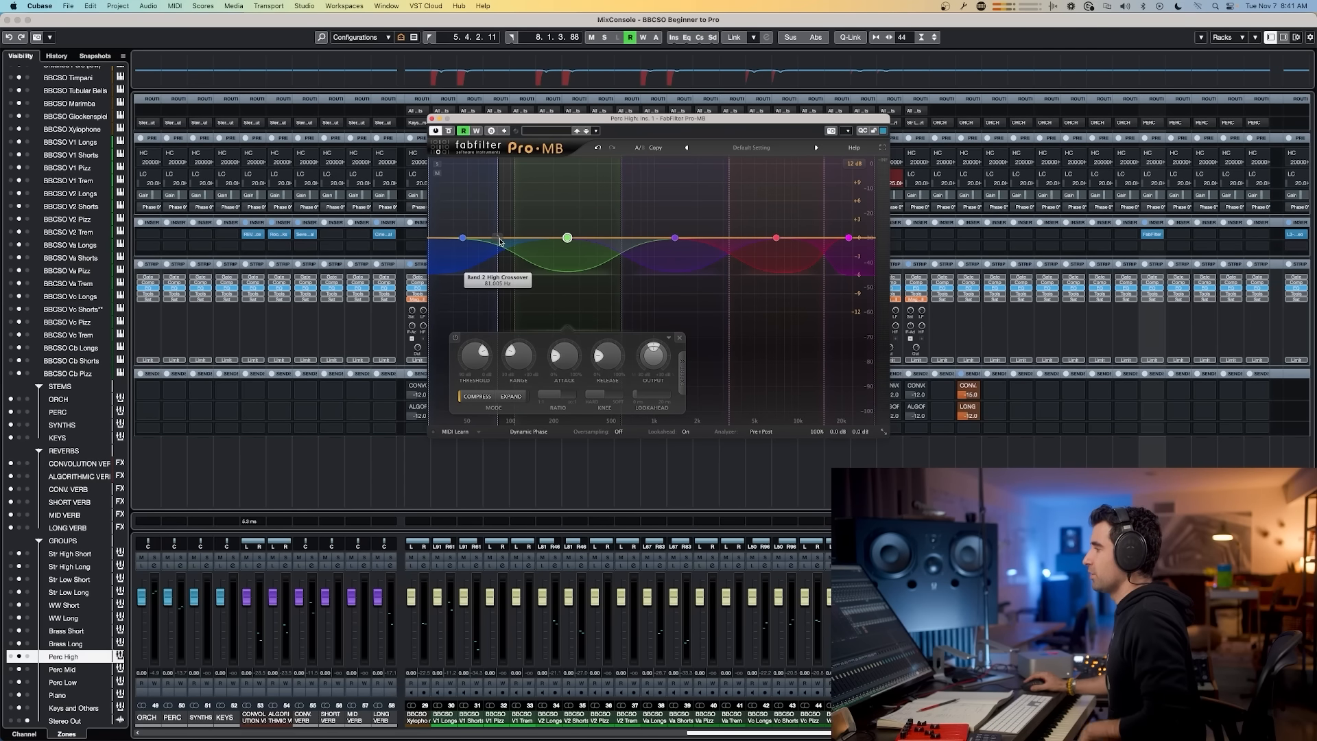
drag(499, 241, 501, 241)
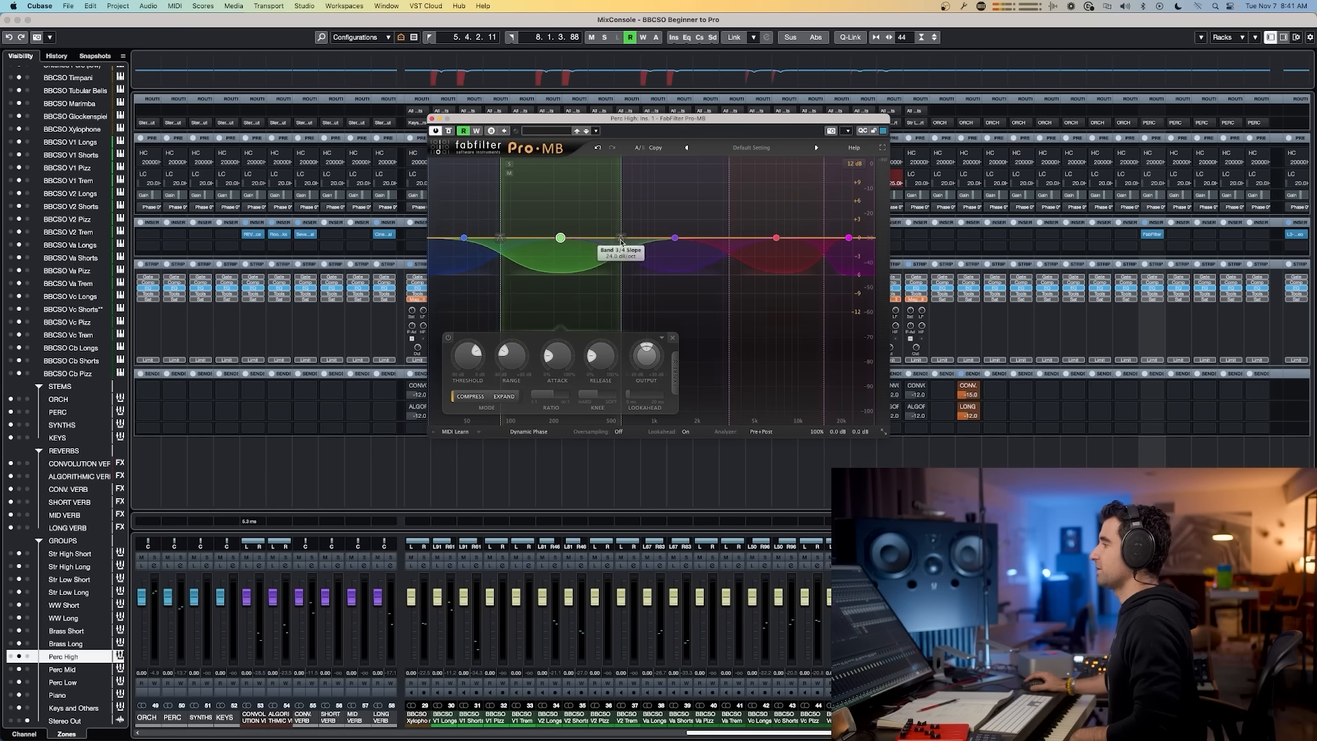
drag(620, 241, 590, 241)
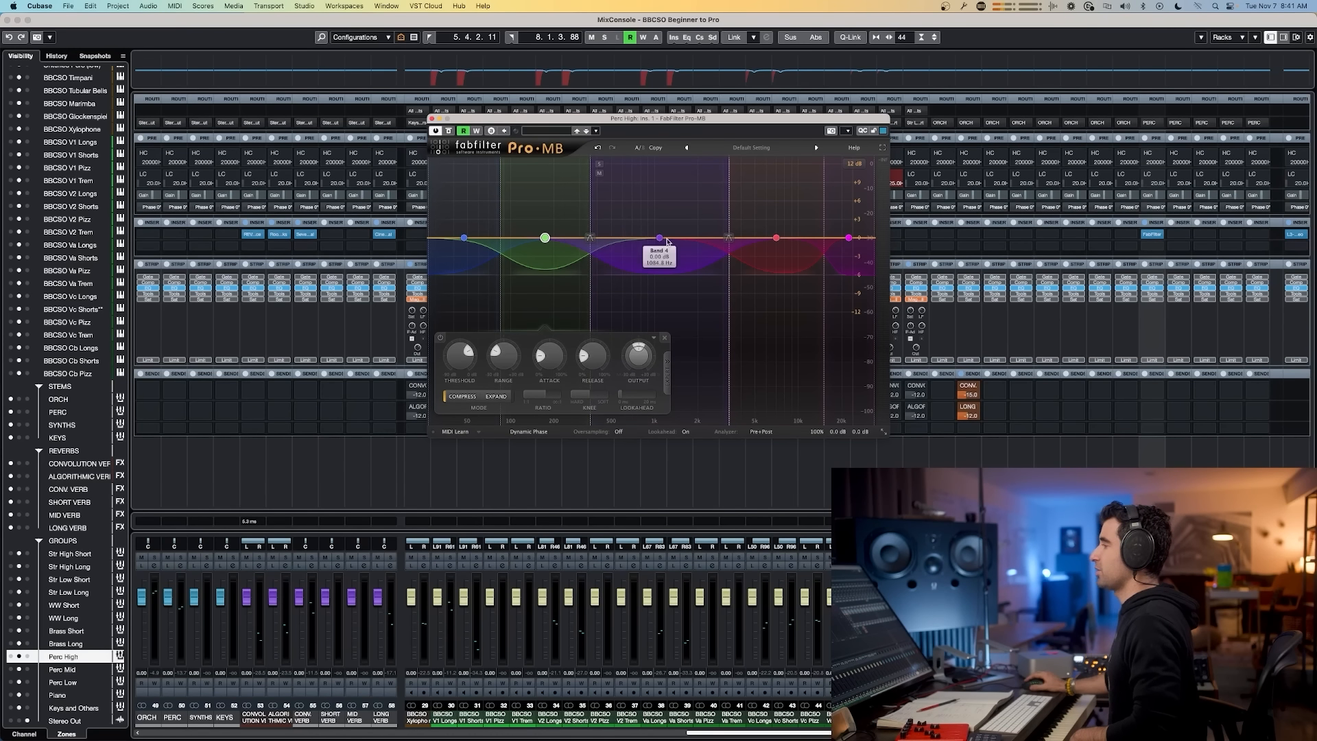
drag(729, 240, 667, 245)
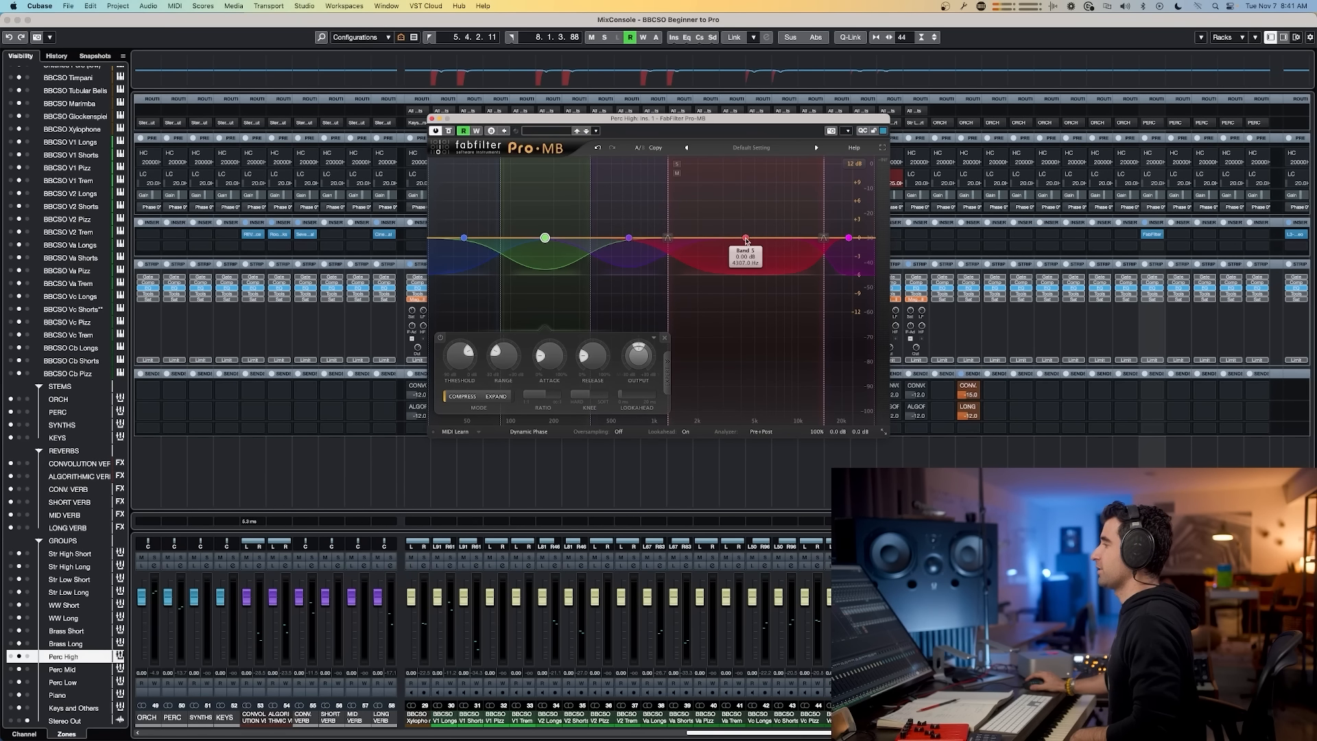
drag(823, 238, 800, 241)
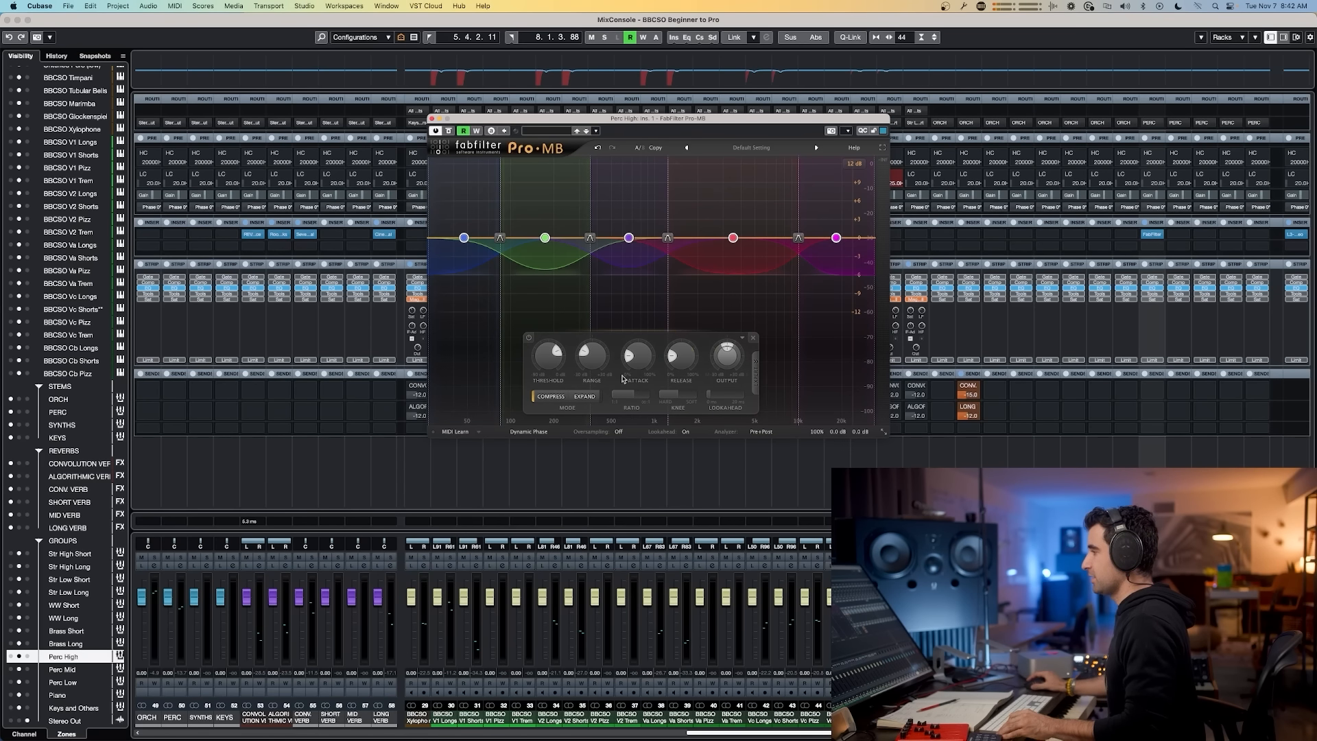
Step: Set the Pro-MB display range to 6 dB
scroll(584, 355, up, 5)
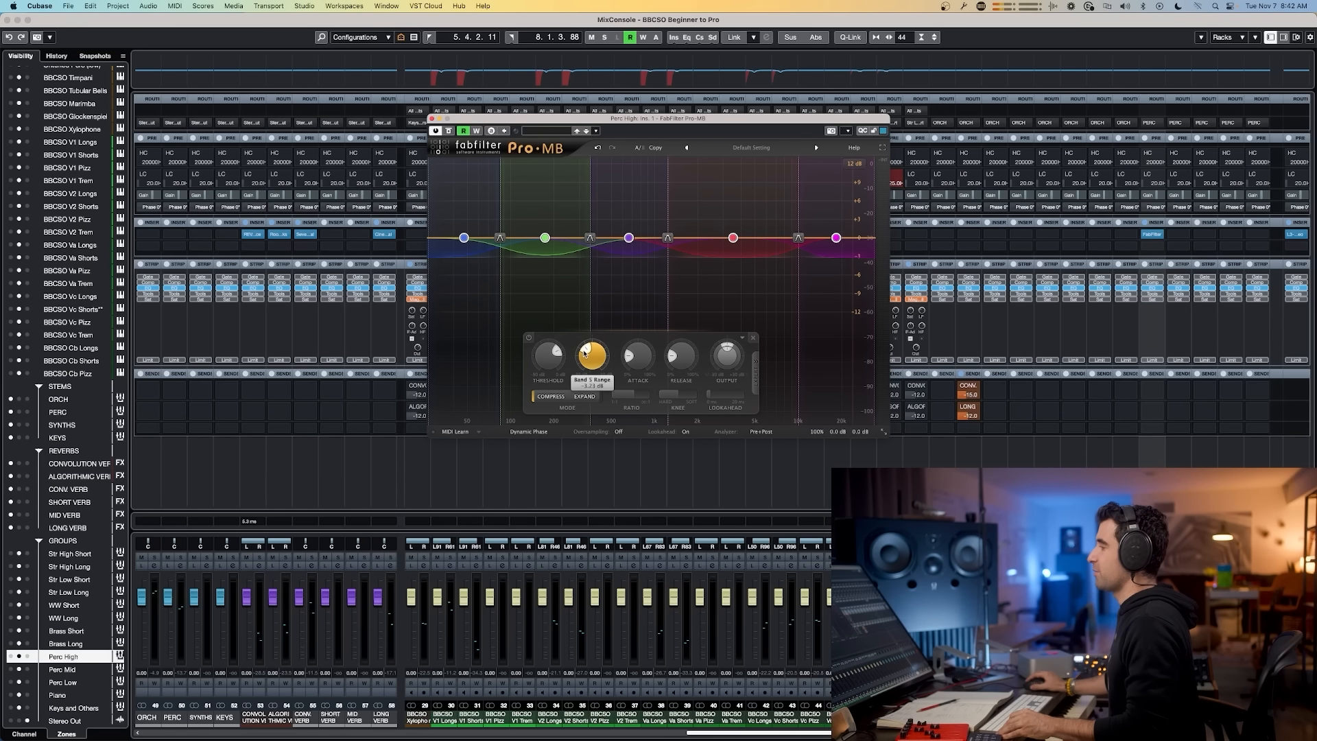
click(854, 164)
click(857, 188)
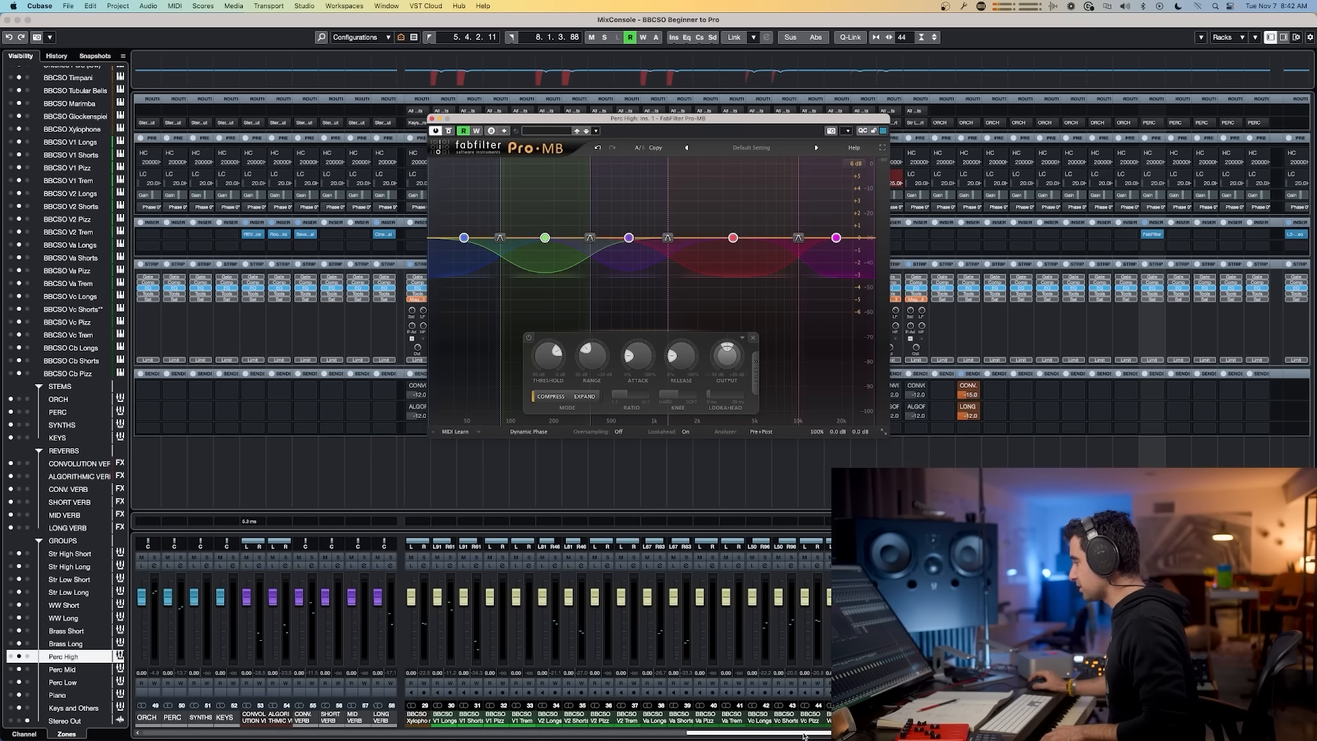
Step: Select the Untuned Perc (high) channel and adjust the attack of Pro-MB band 3
scroll(816, 719, left, 4)
click(465, 718)
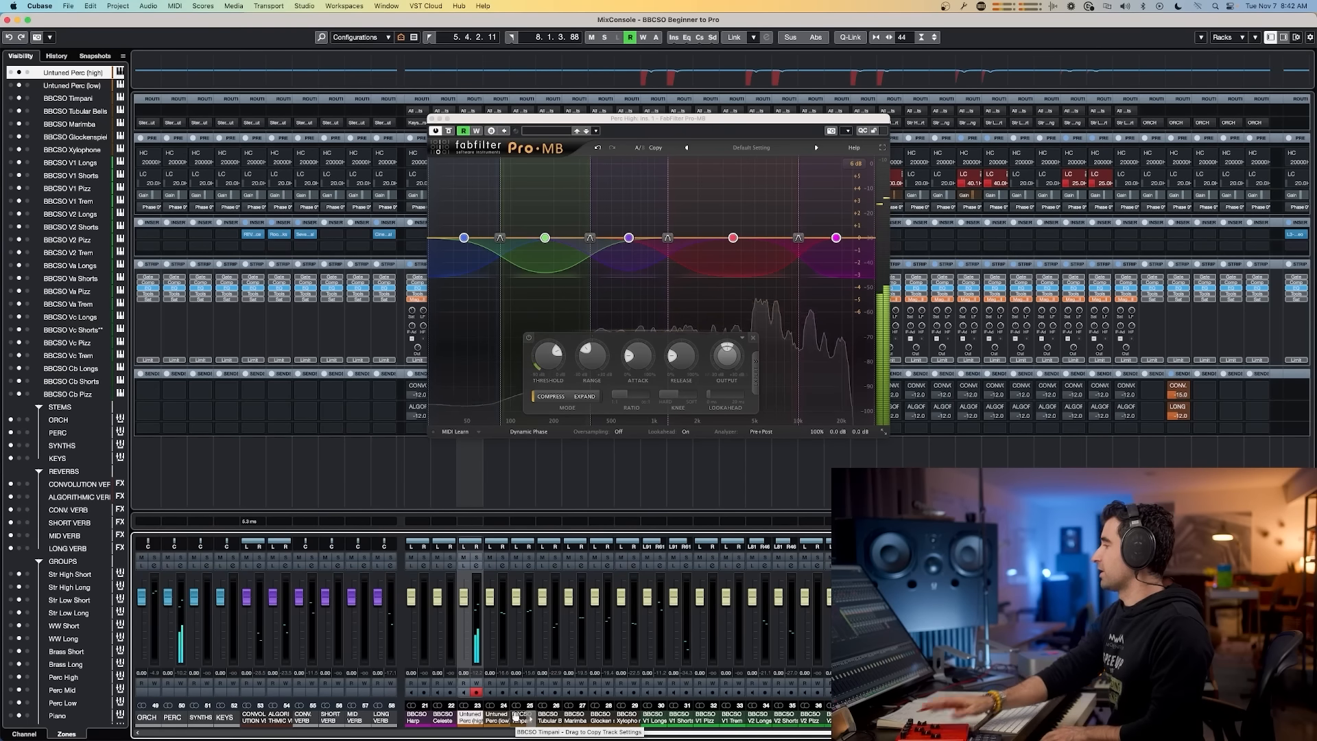
drag(563, 367, 556, 411)
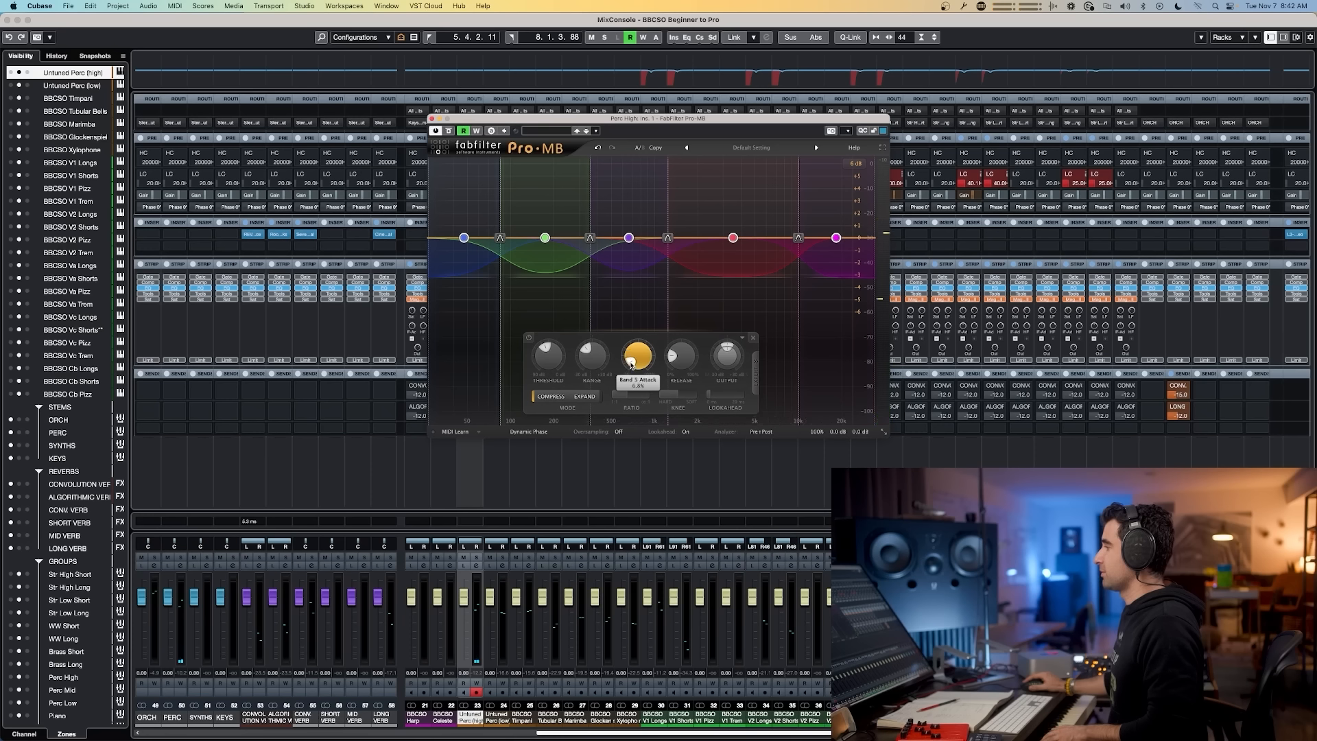
mouse_move(677, 357)
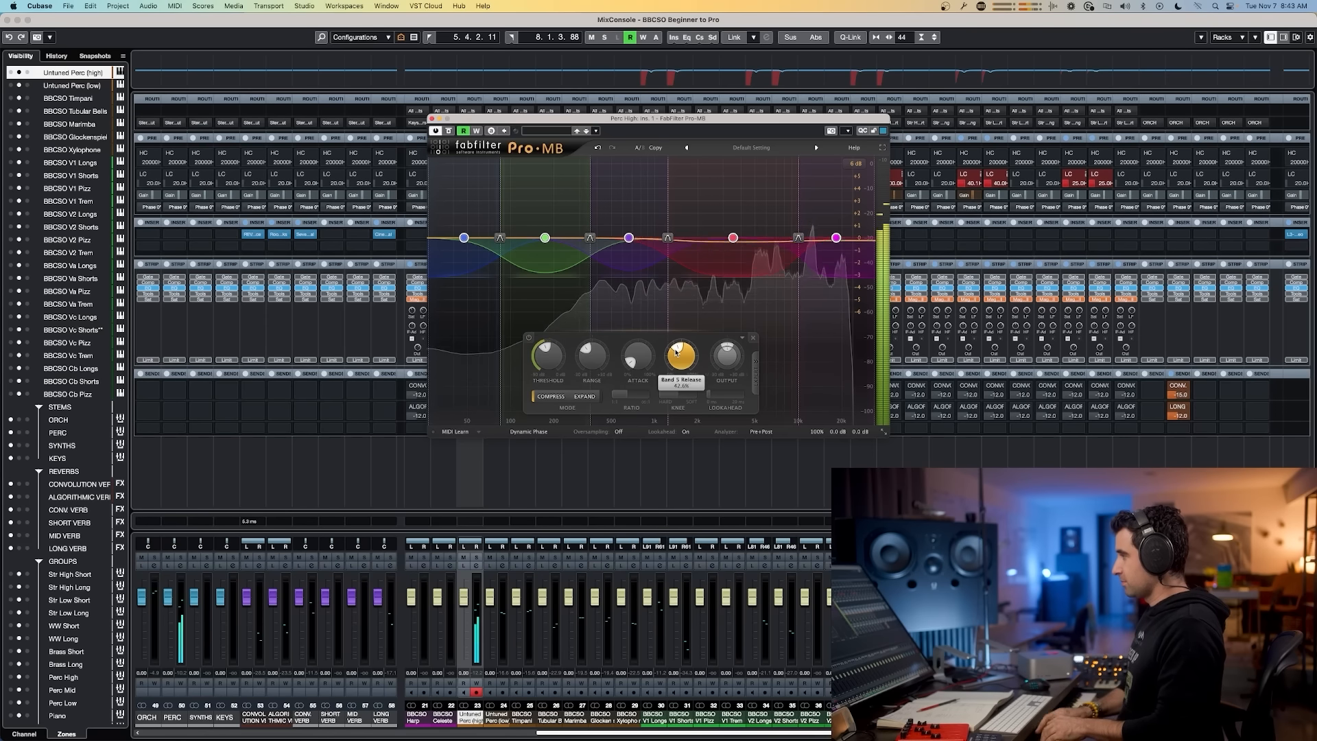
Step: Close the Pro-MB plugin window
click(432, 118)
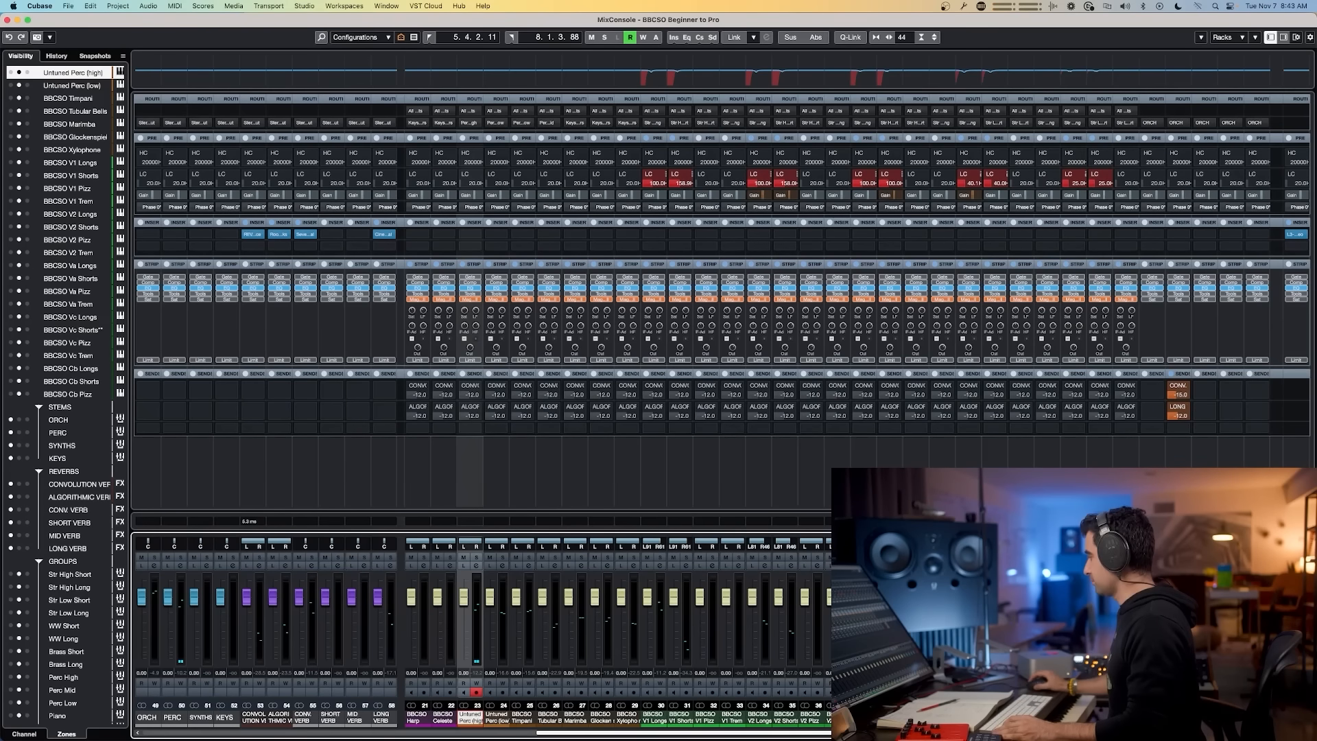
scroll(1039, 291, right, 8)
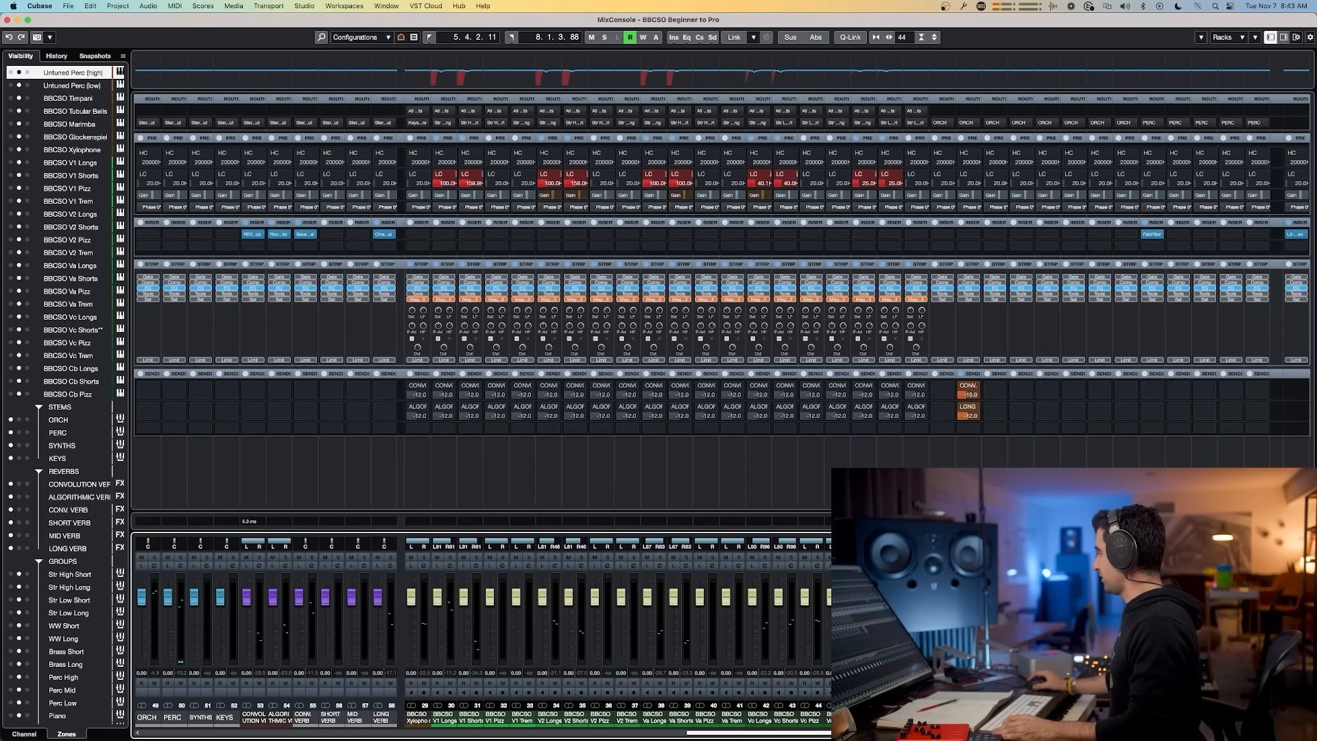
Step: Copy the Pro-MB insert from the Perc High group to the Perc Mid and Perc Low group channels
click(1153, 237)
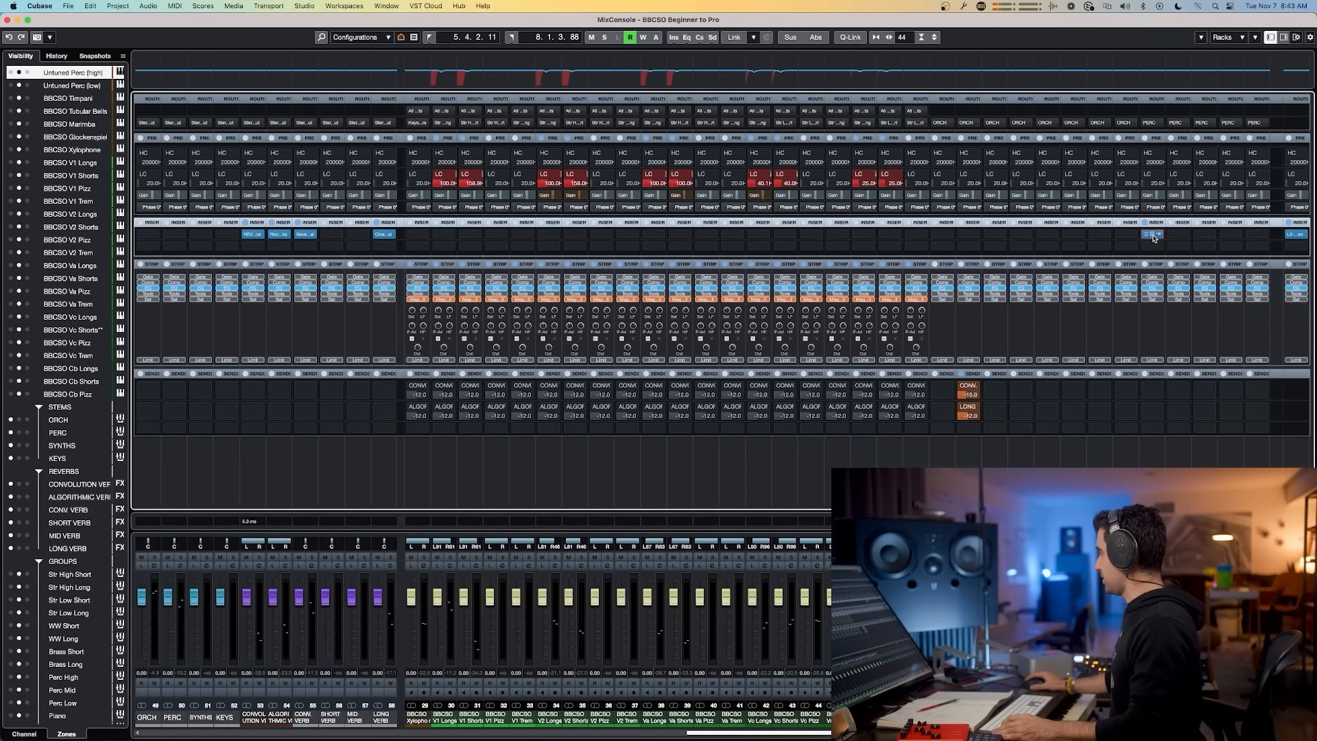
drag(1153, 237, 1208, 236)
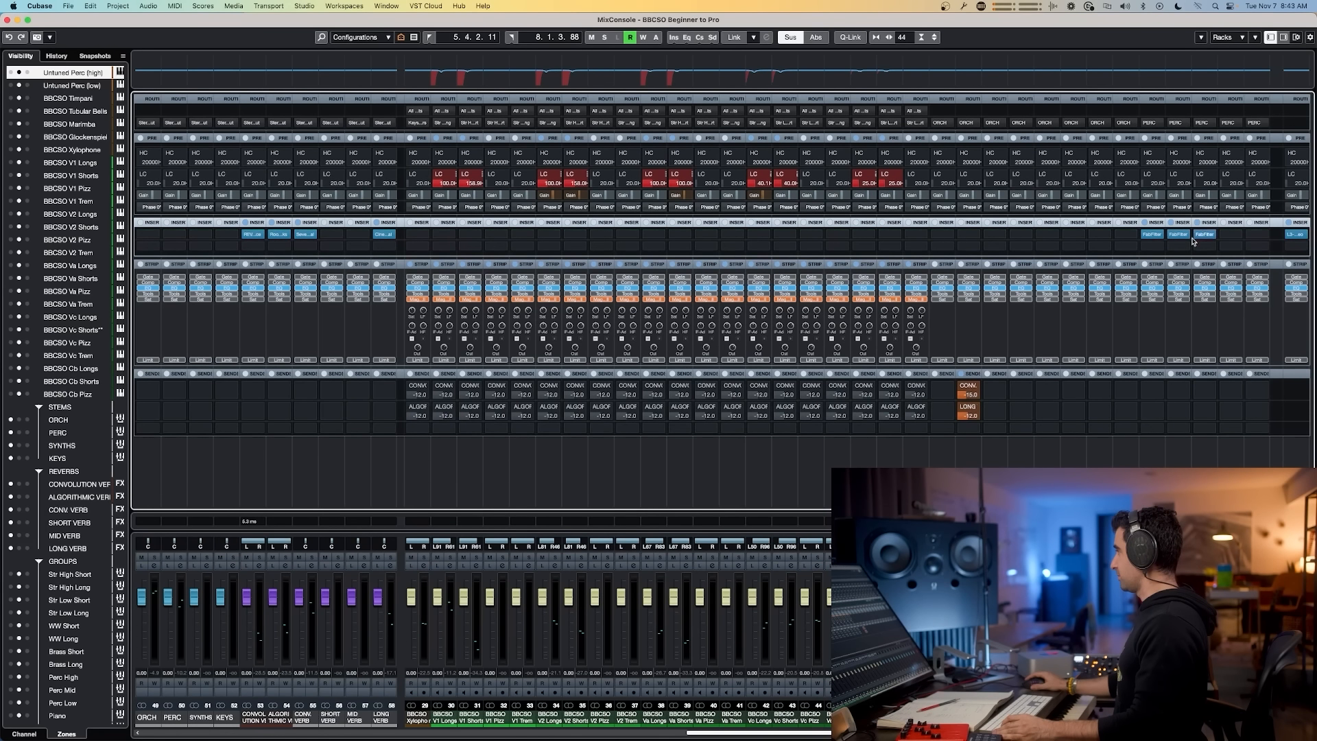
Step: Review the Pro-MB on the Perc Mid and Perc Low groups while selecting the Tubular Bells and Untuned Perc (low) channels
click(1178, 236)
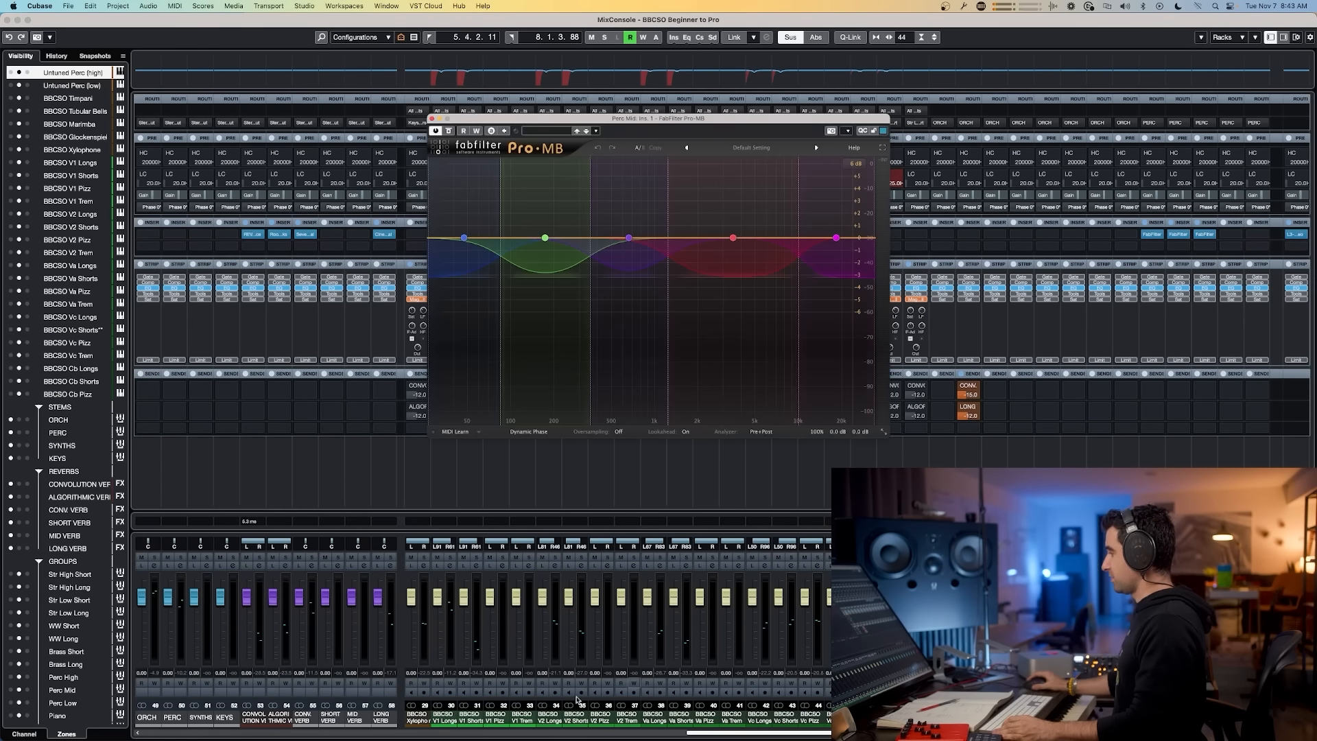
drag(782, 733, 589, 736)
click(596, 717)
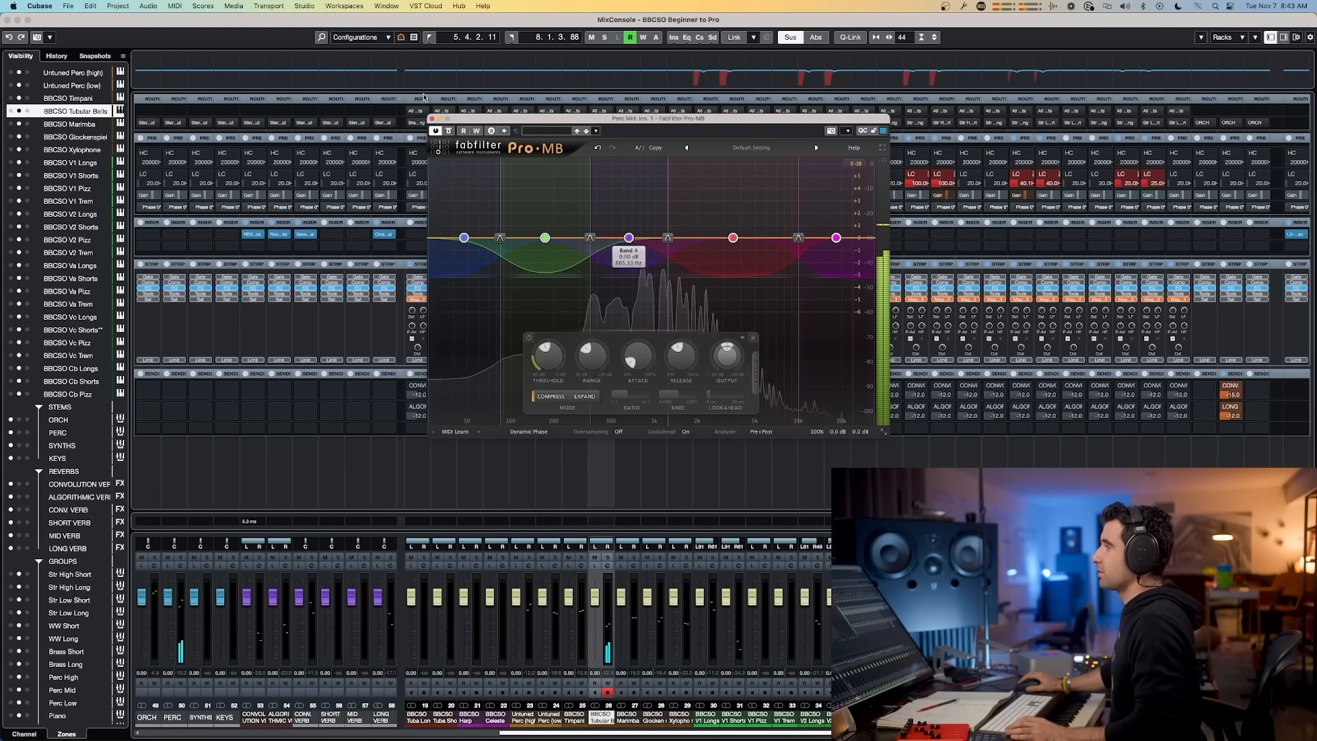
click(431, 119)
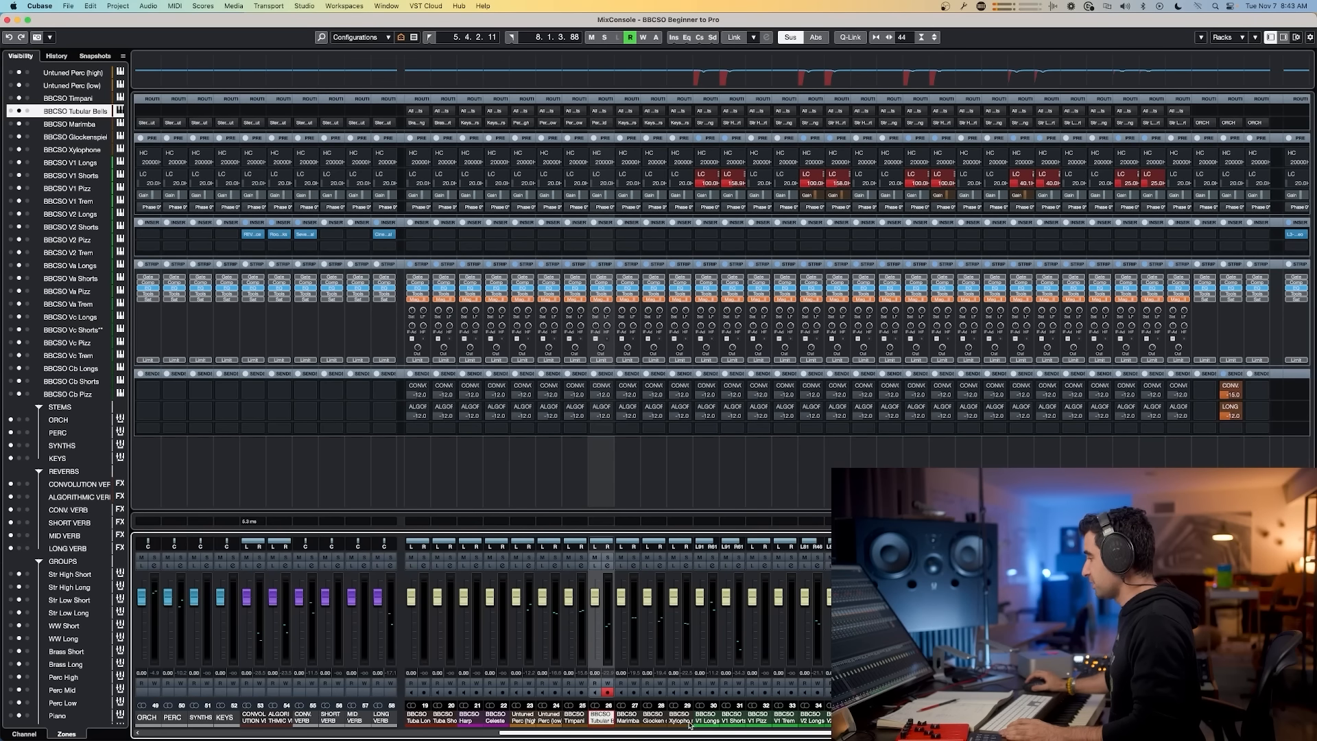
click(543, 721)
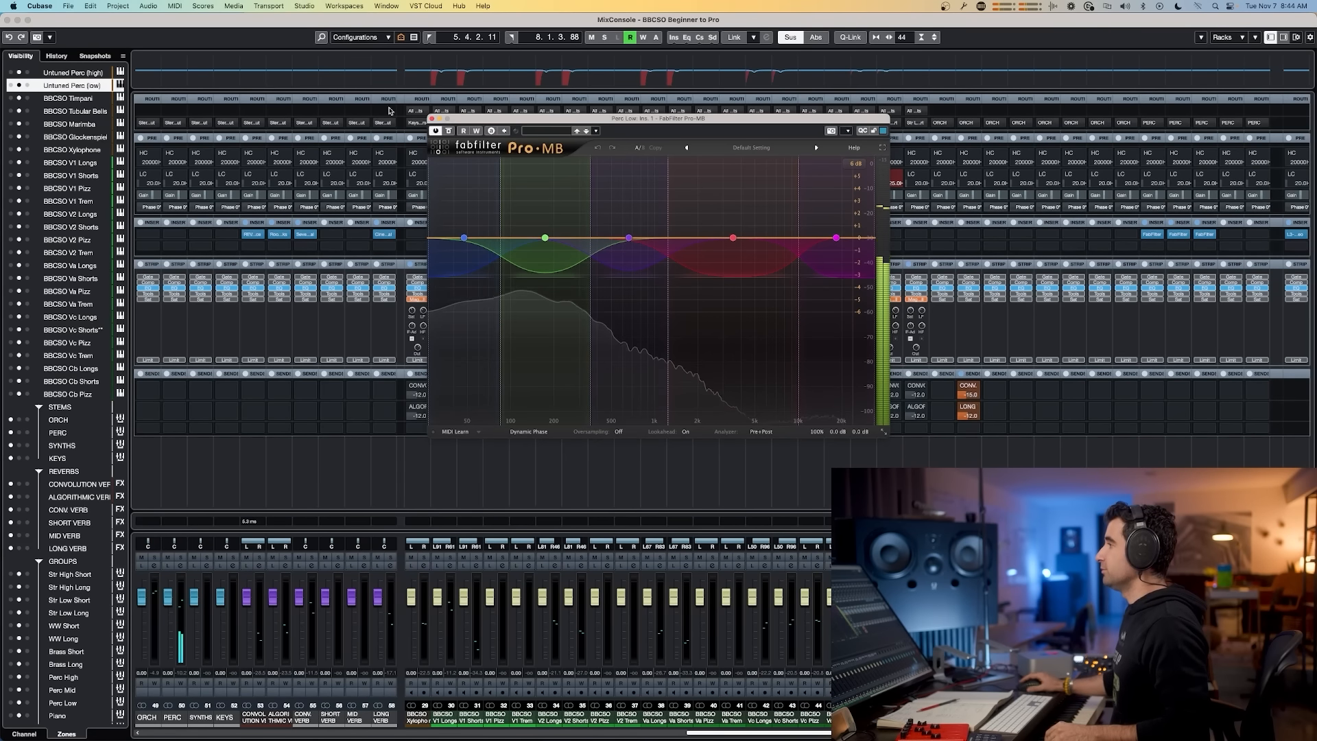
click(431, 118)
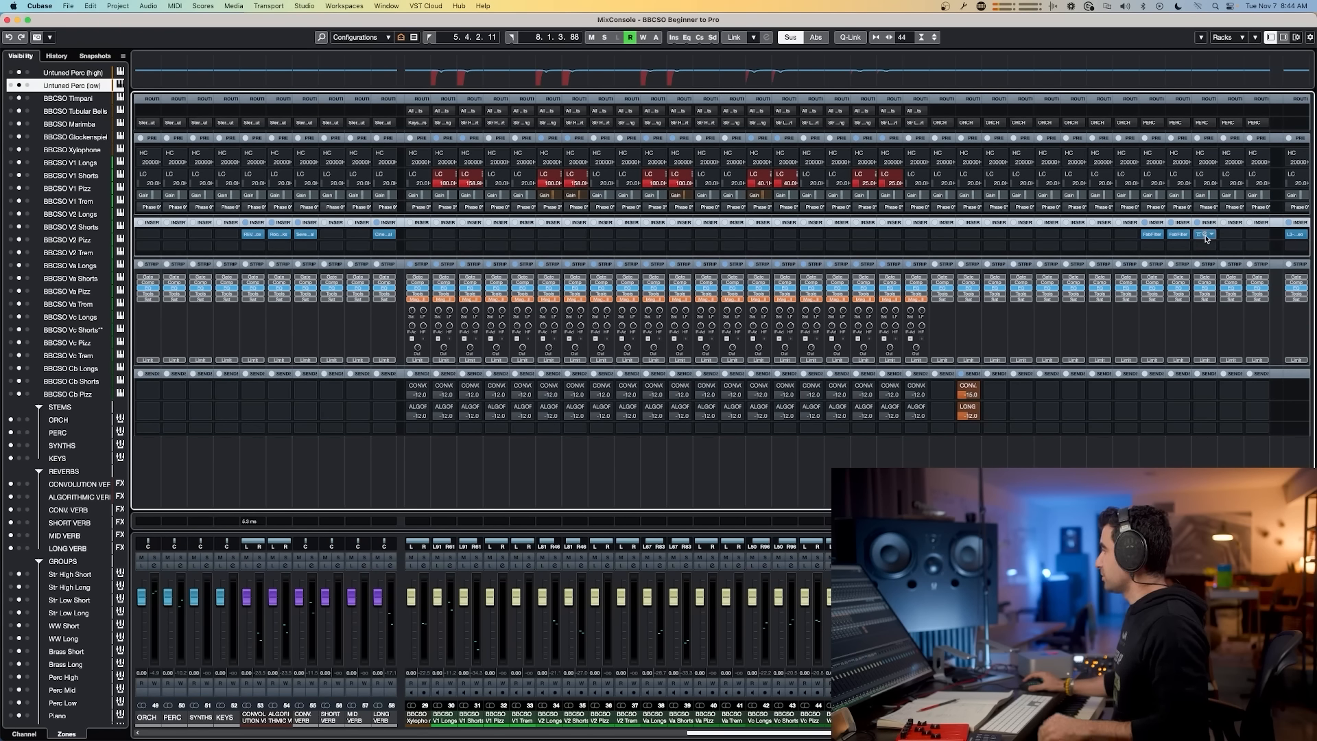
Step: Copy the Perc Low group's Pro-MB insert onto the PERC stem channel
drag(1206, 238, 1209, 244)
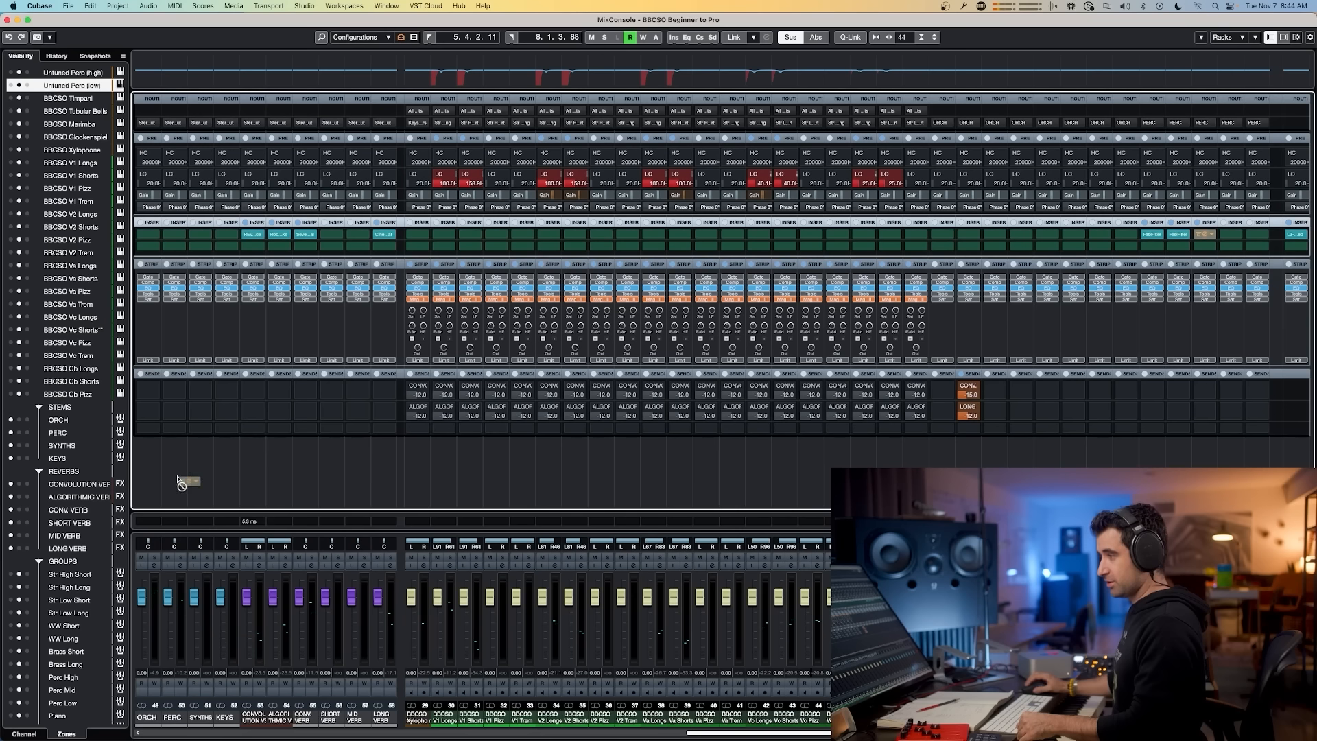
drag(178, 239, 179, 239)
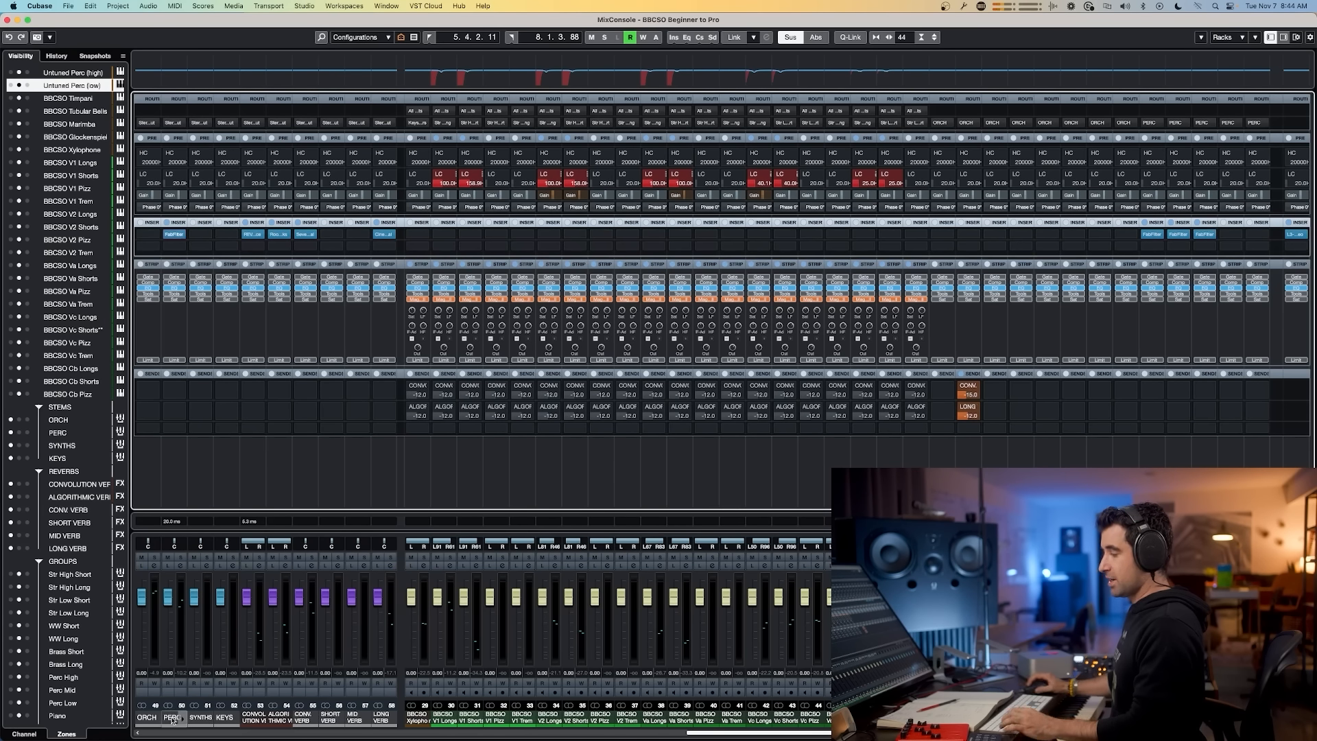
Step: Switch to the project window and play back the percussion section around bar 11
key(super+Tab)
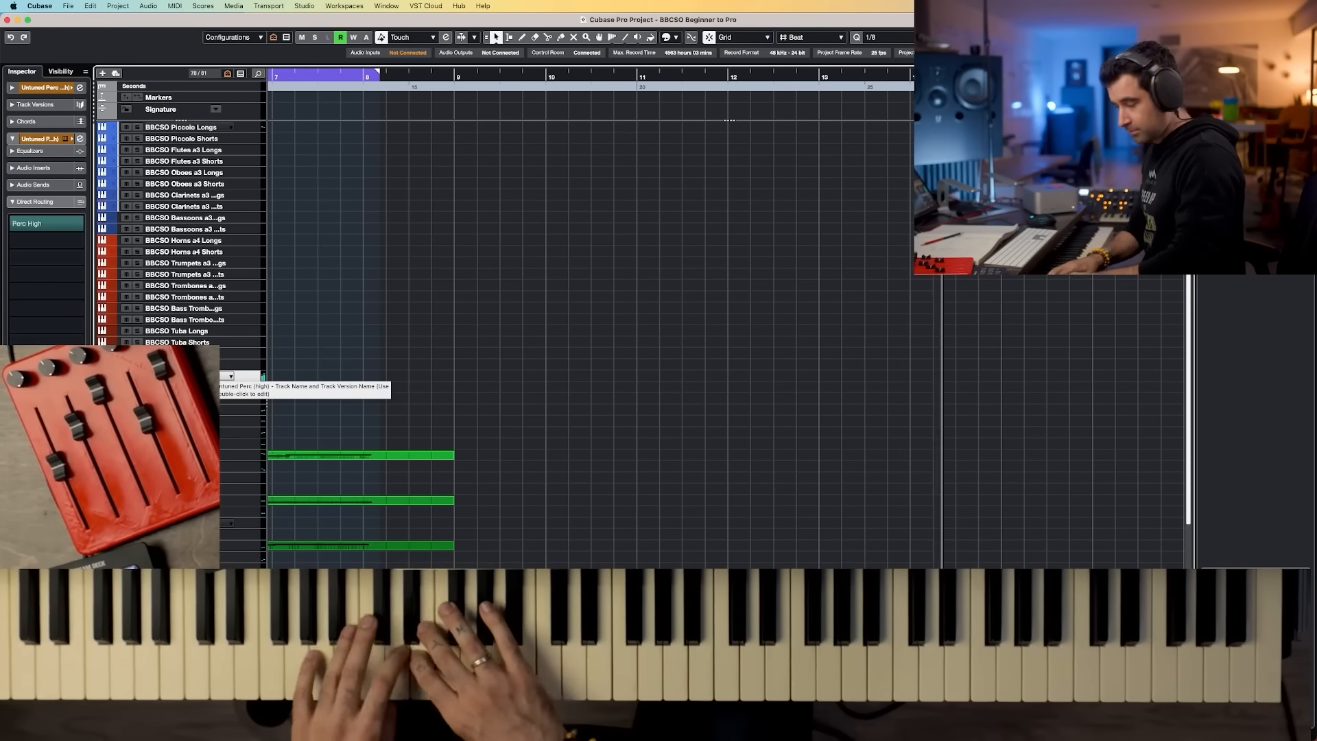
key(space)
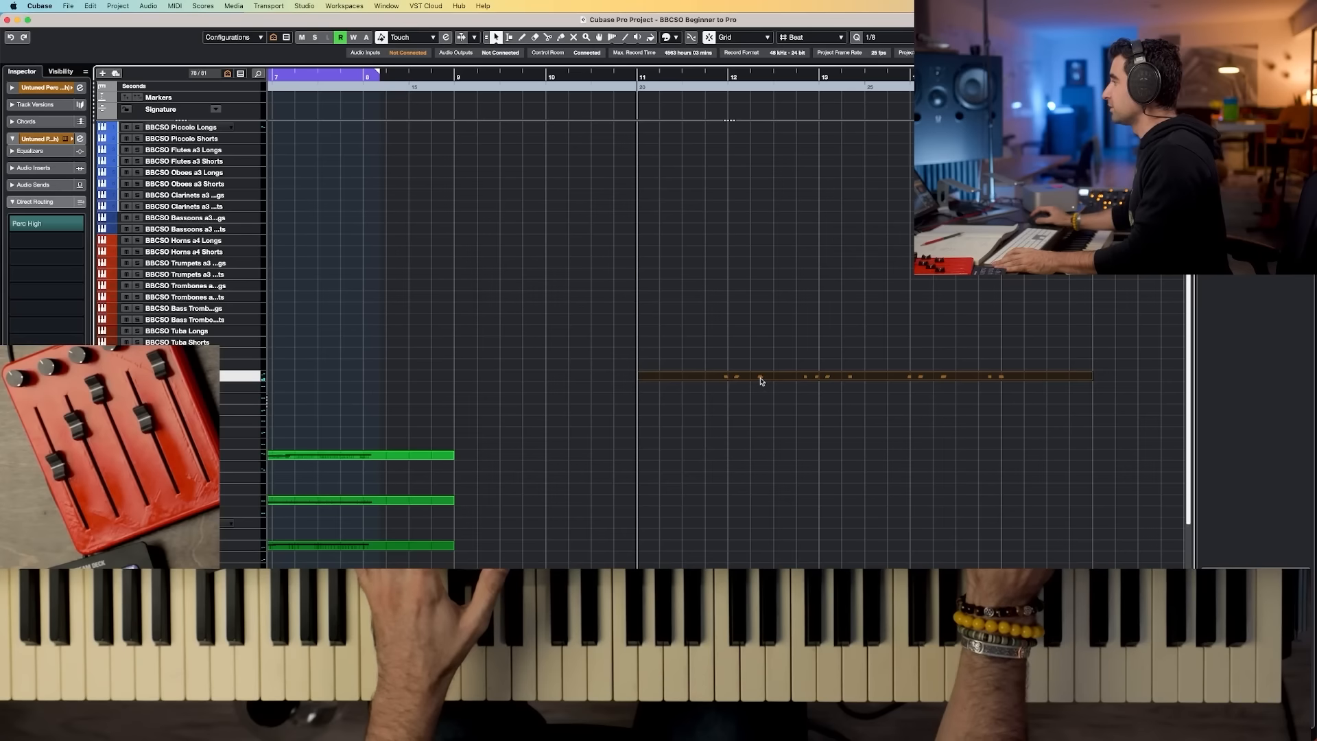
double_click(761, 382)
scroll(231, 290, up, 2)
scroll(348, 278, up, 4)
scroll(340, 278, left, 3)
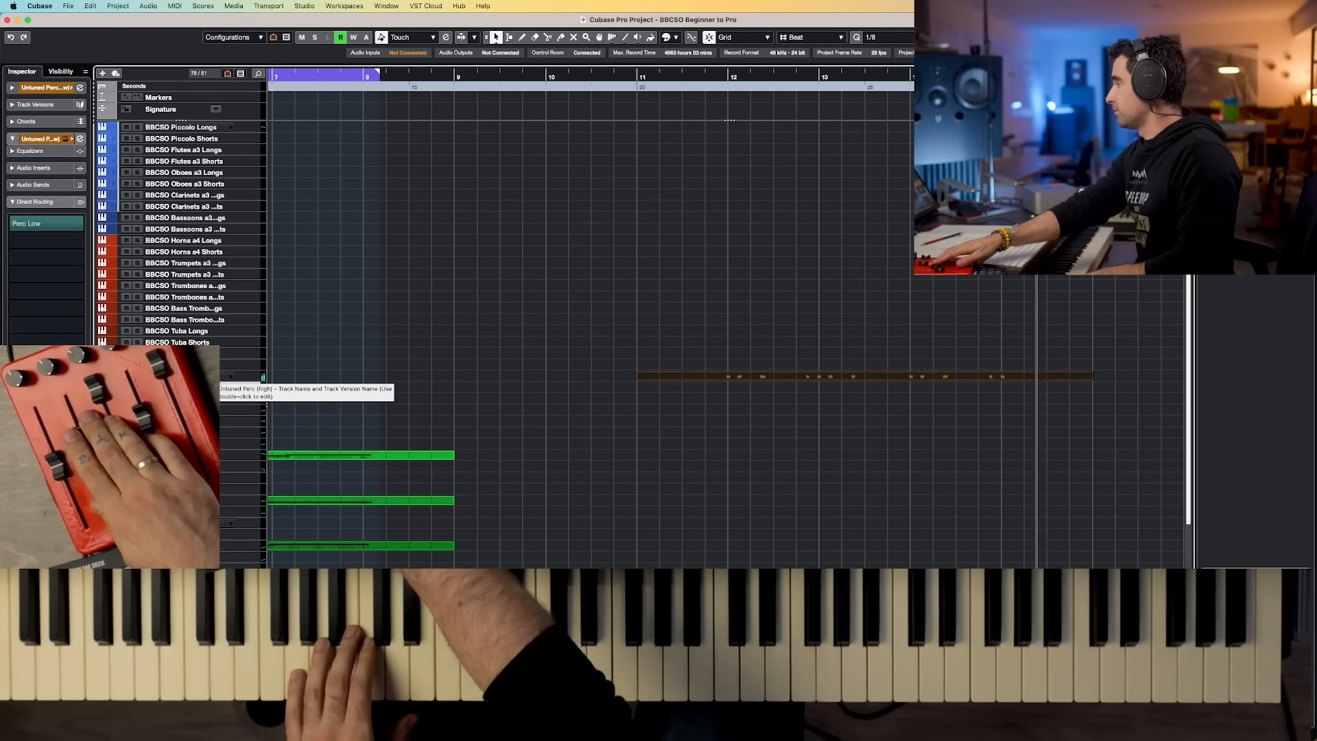
Step: Record a new percussion take on the Untuned Perc track over bars 11 to 16
key(shift+KP_Multiply)
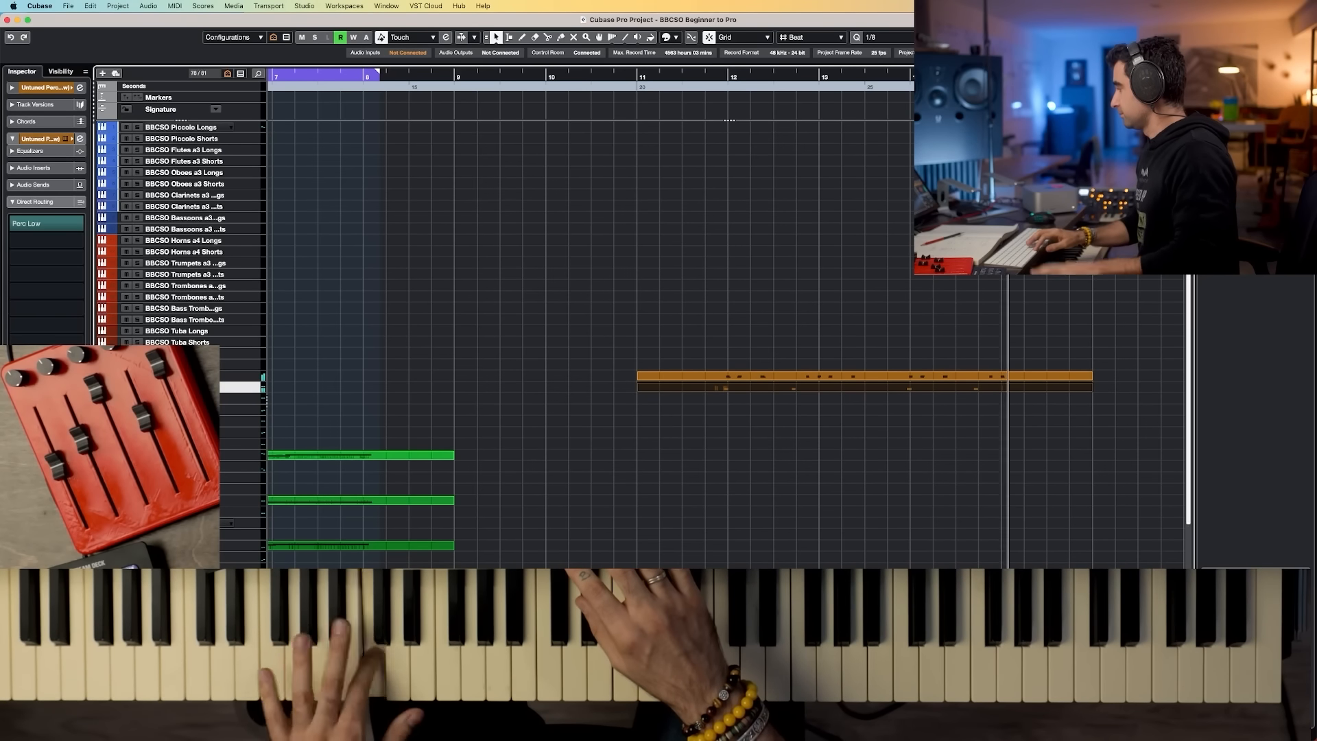
key(shift+KP_Multiply)
key(space)
drag(1010, 410, 831, 391)
key(g)
click(835, 390)
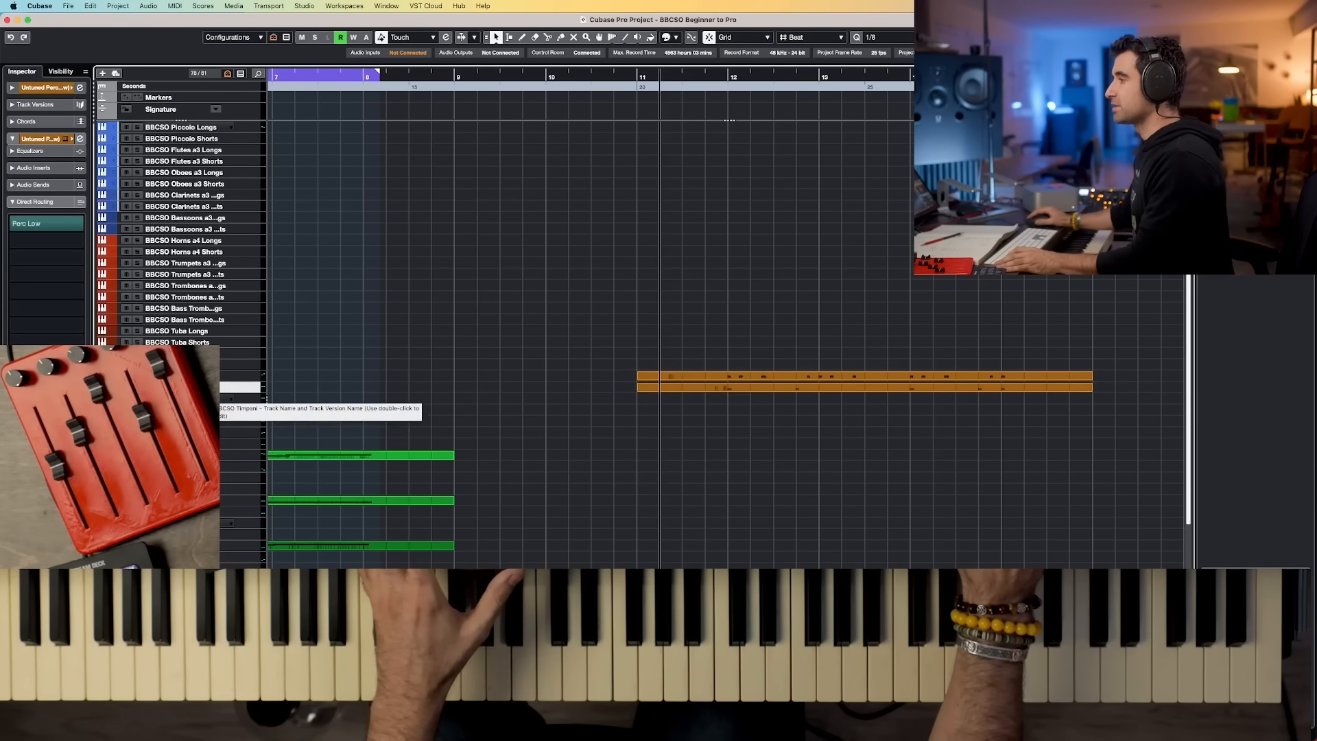
Step: Select the Timpani track and record a percussion part over the same section
click(225, 409)
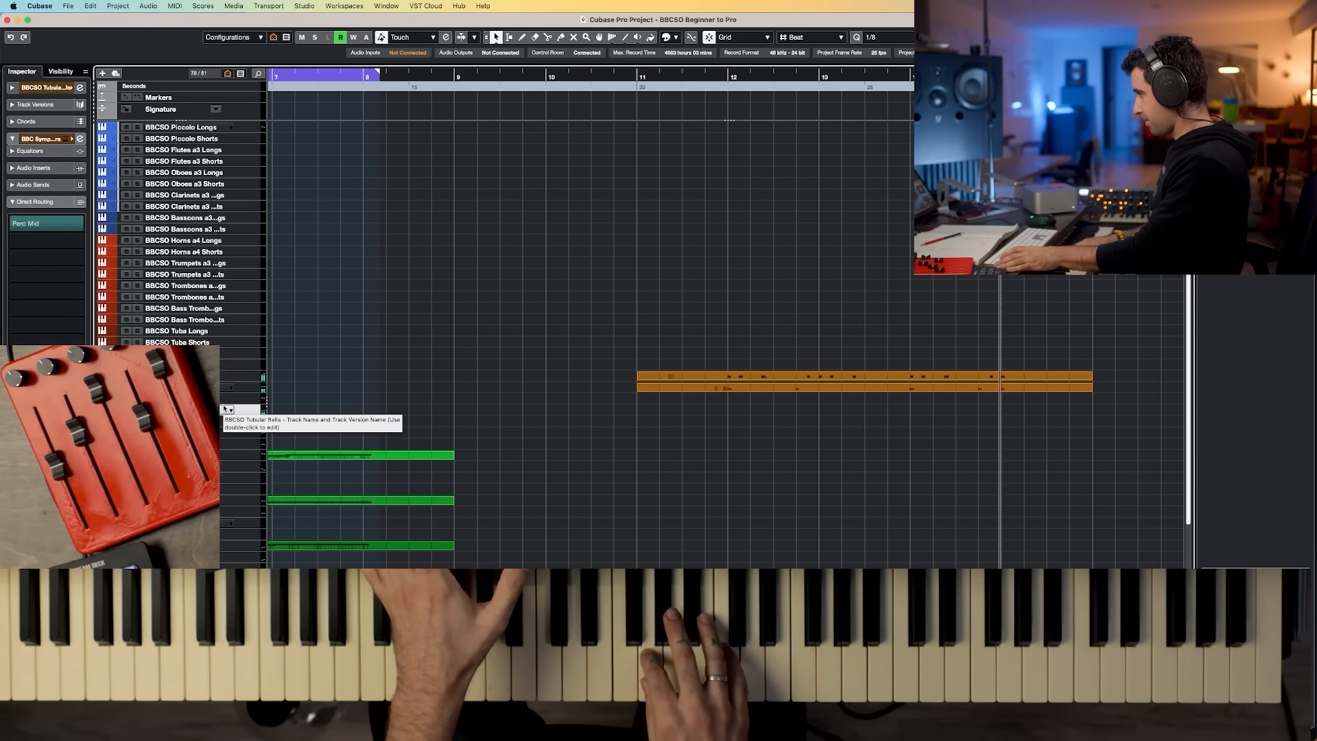
key(space)
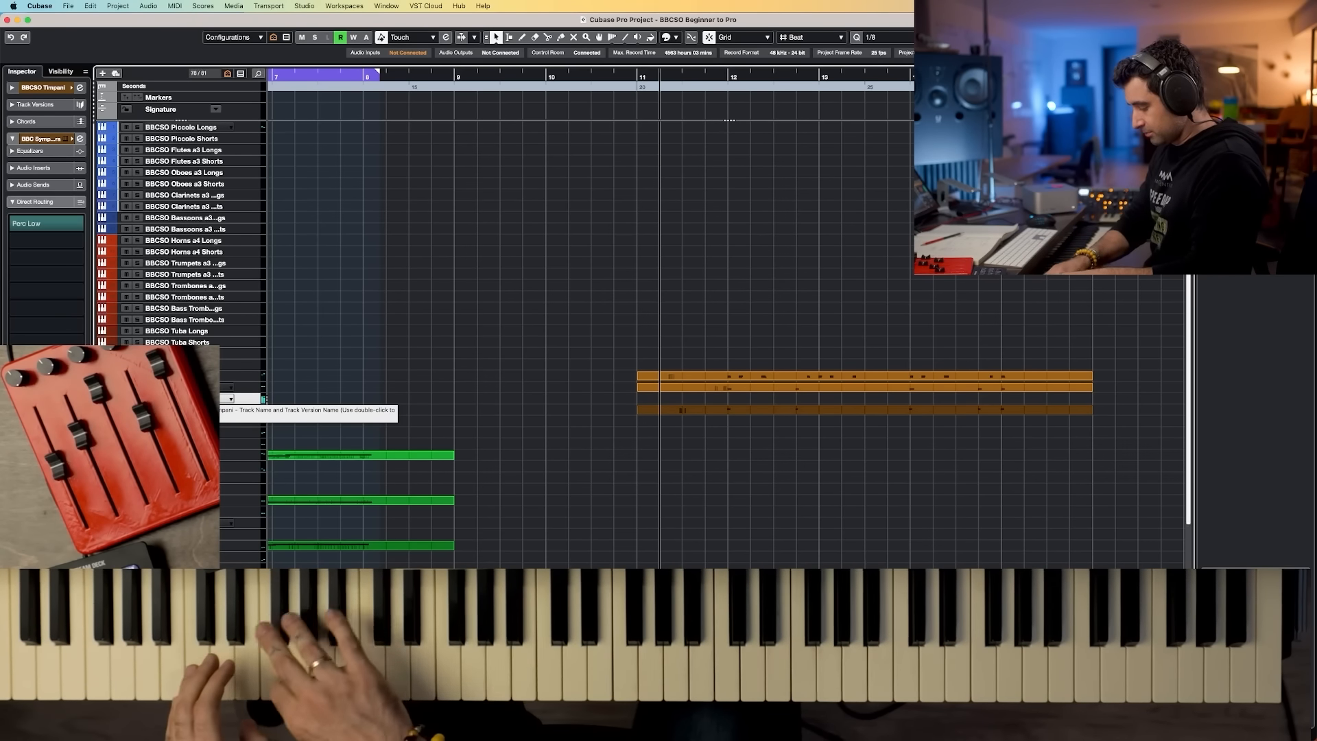
key(space)
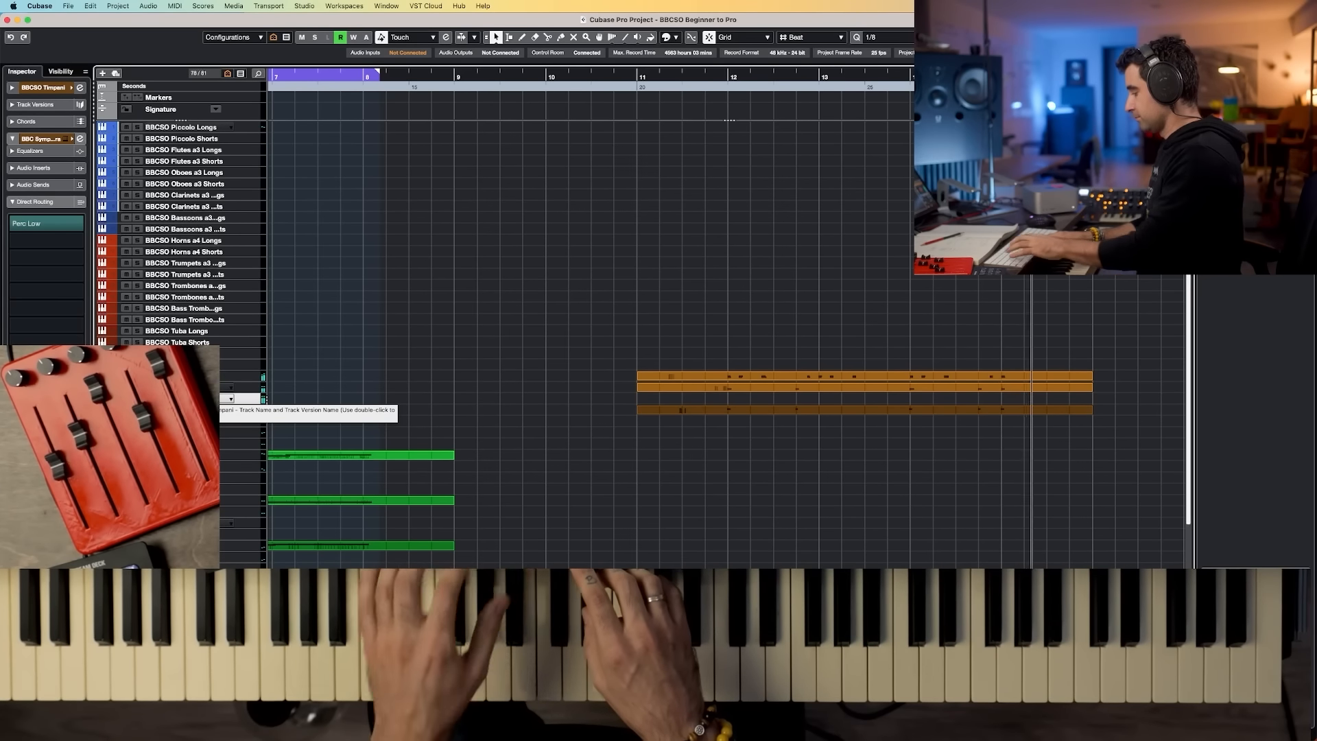
key(space)
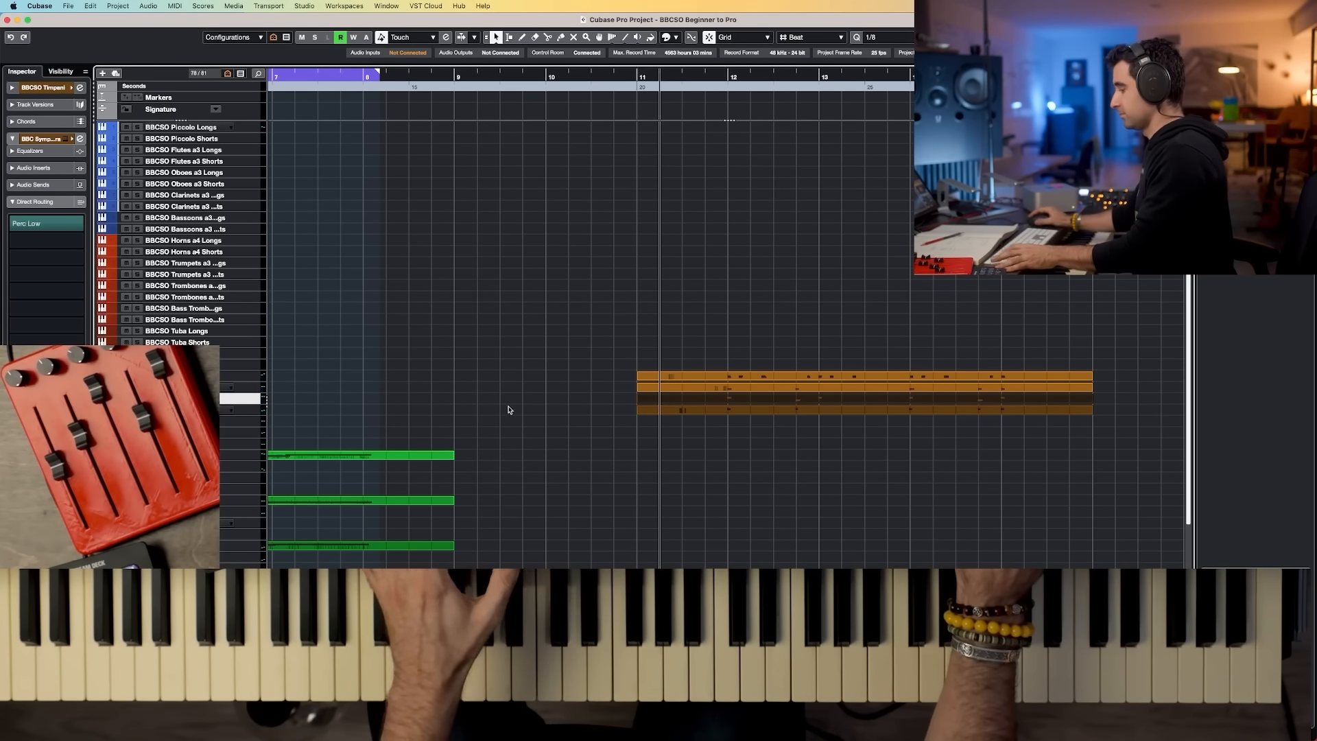
key(KP_Multiply)
key(space)
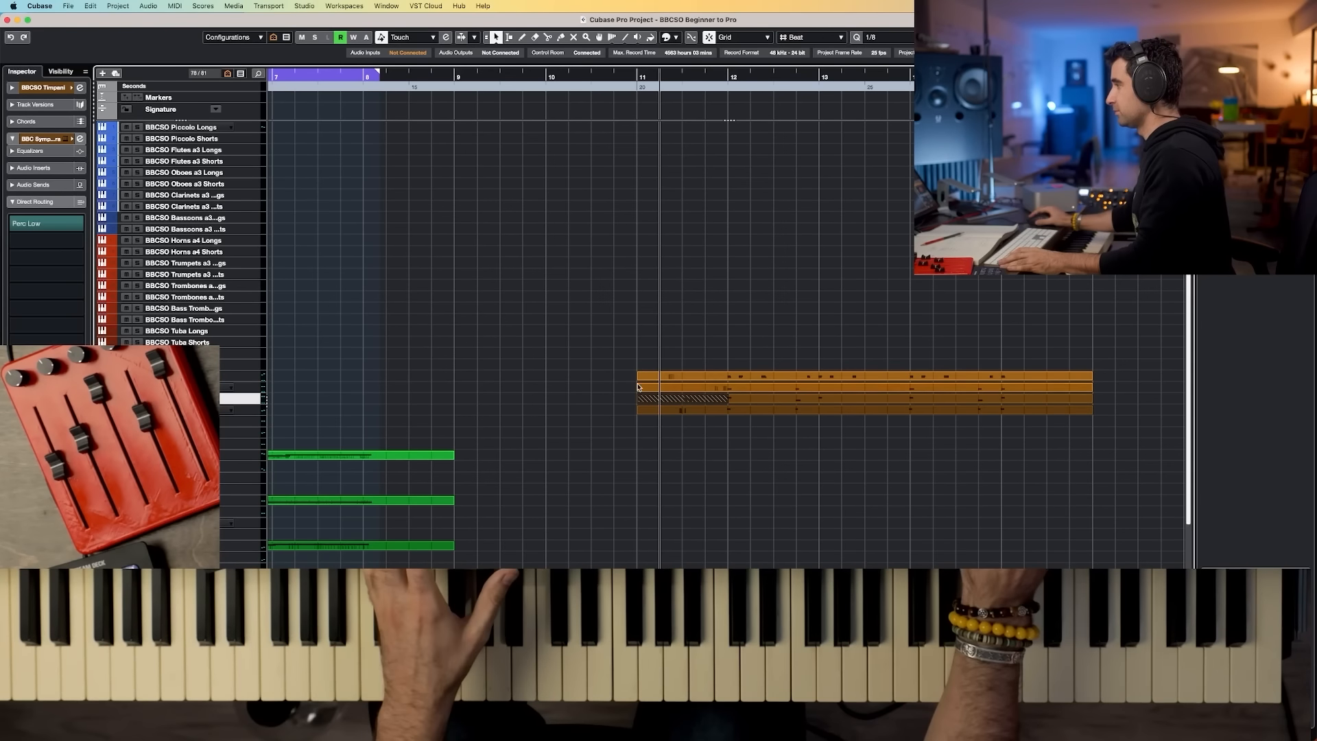
Step: Duplicate the Untuned Perc (high) track, rename the copy Untuned Perc (mid), and route it to the Perc Mid group
key(Down)
key(Down)
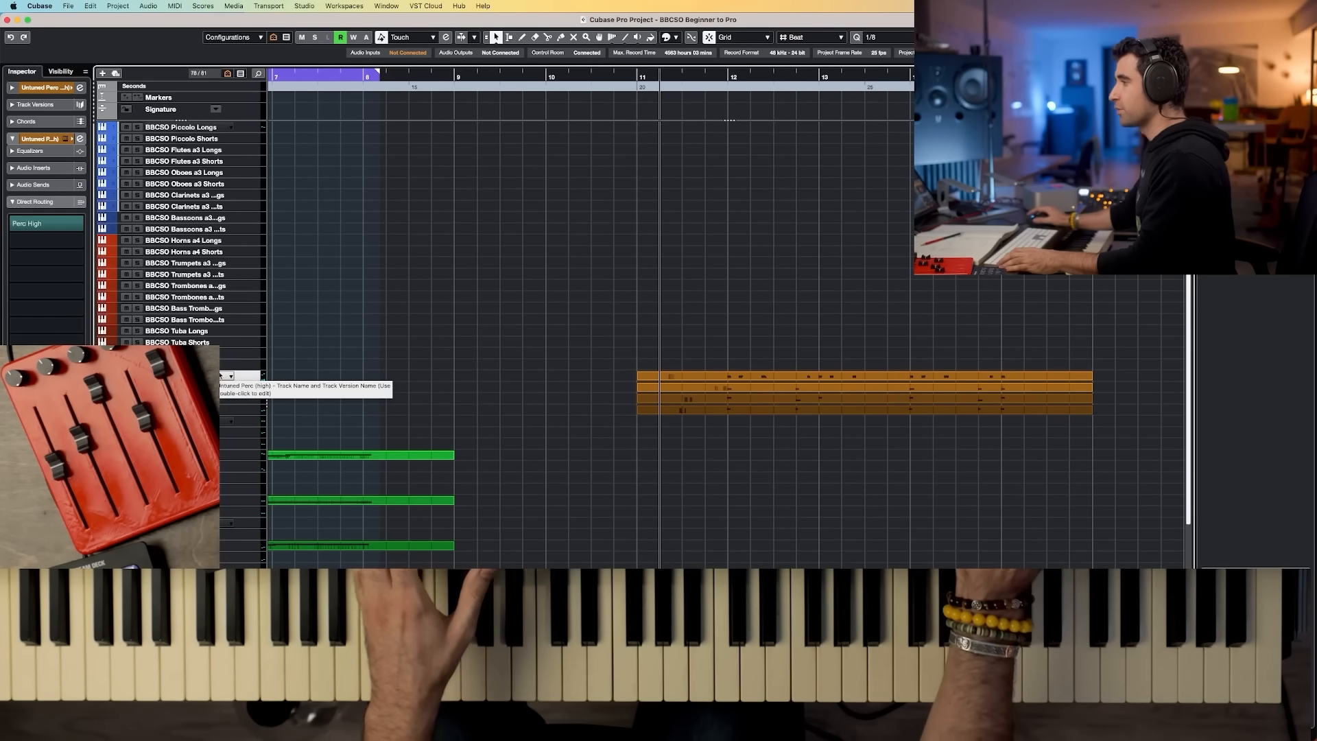
key(super+d)
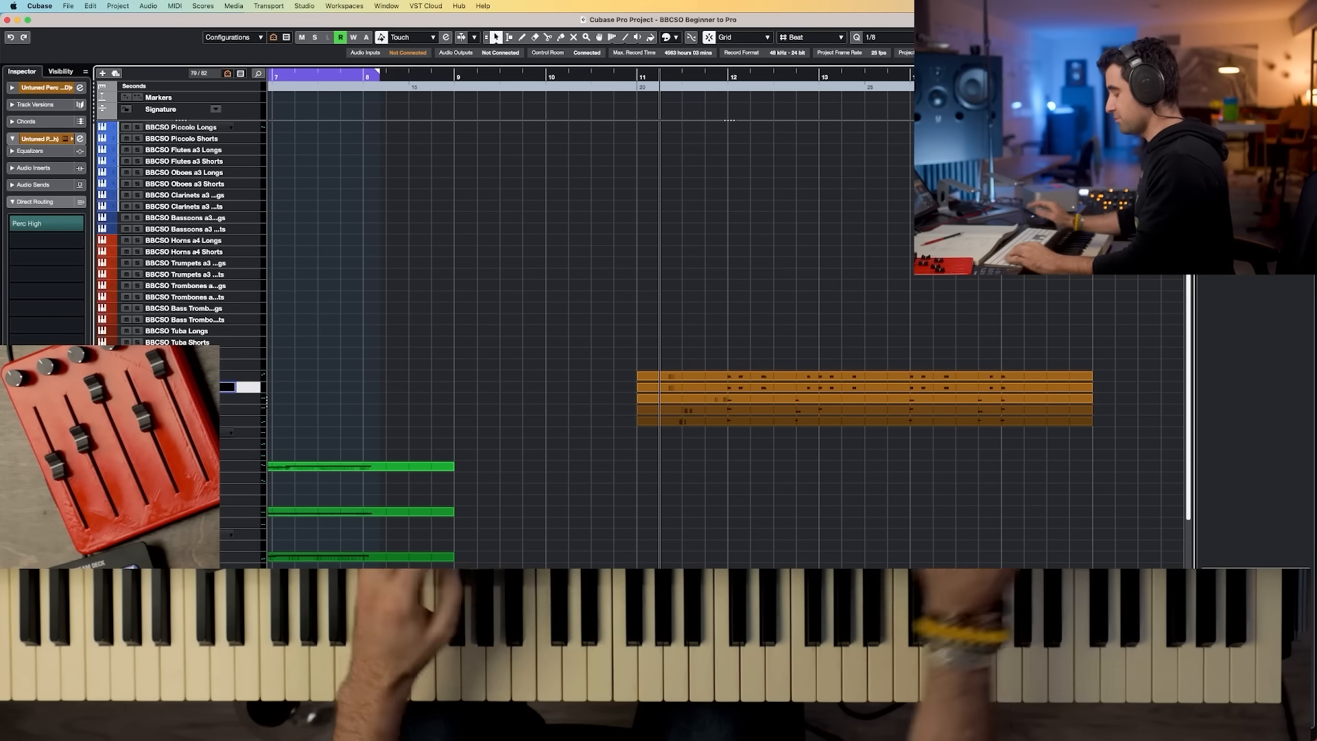
text(Mid))
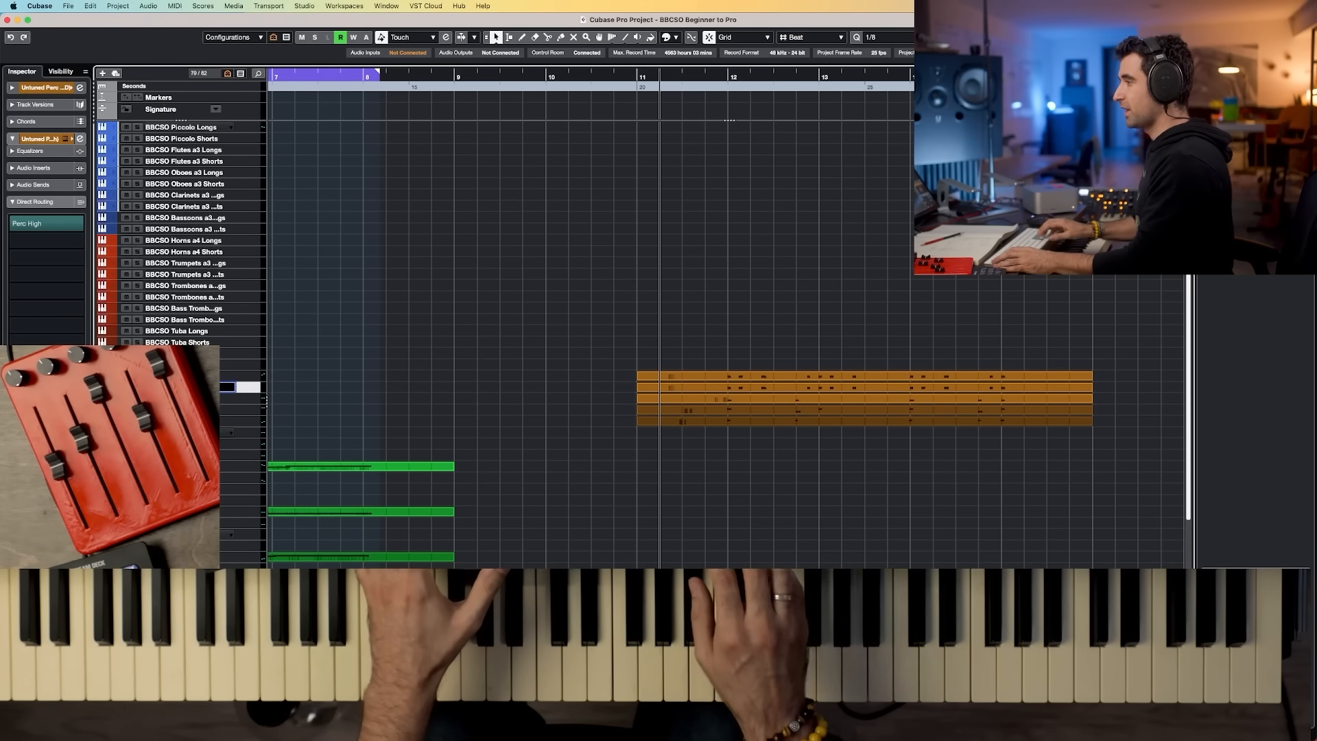
key(Return)
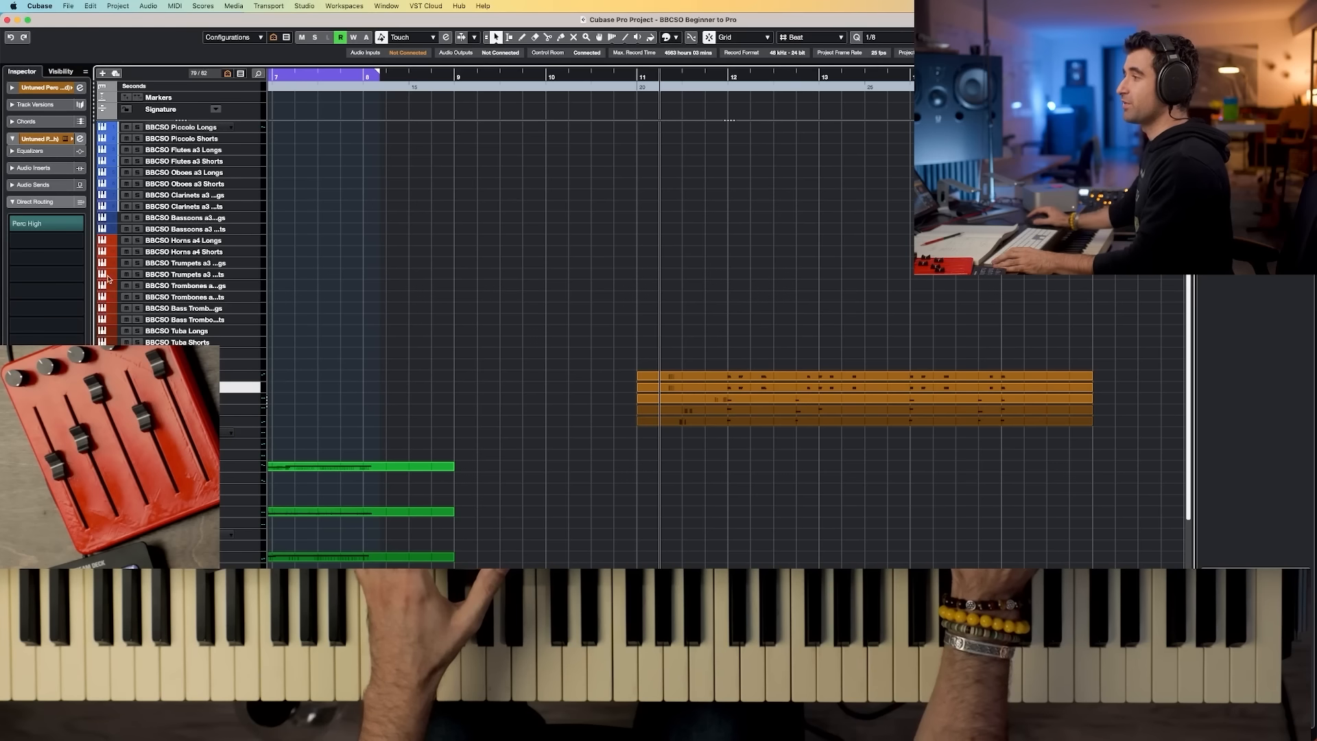
click(79, 223)
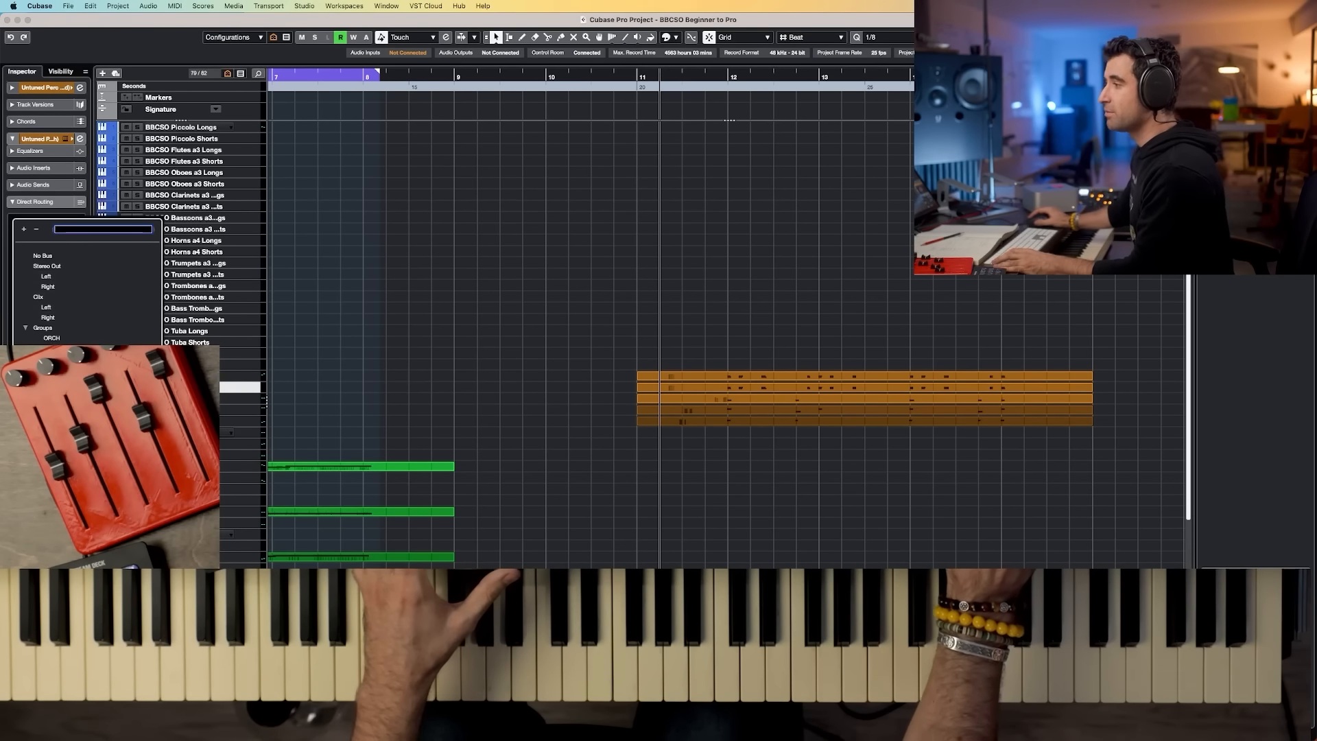
click(79, 230)
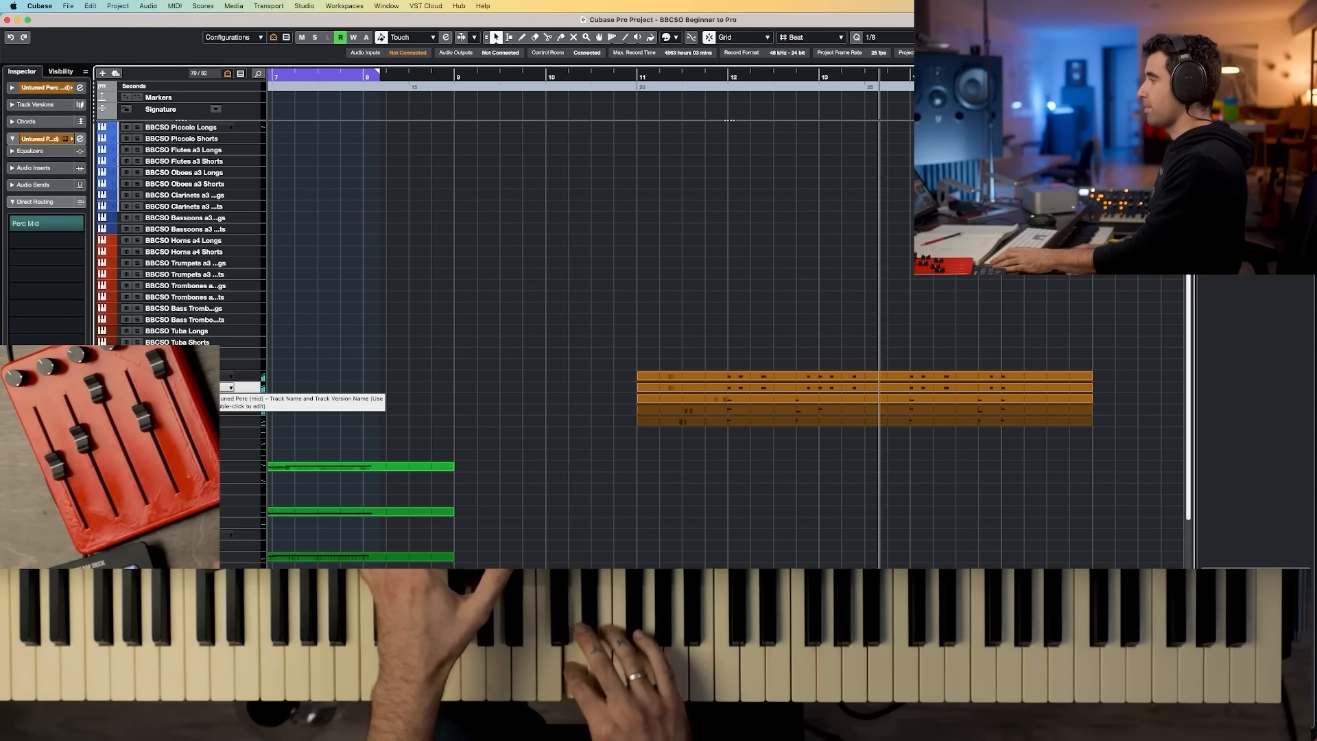
Step: Record a percussion part on the Untuned Perc (mid) track
key(space)
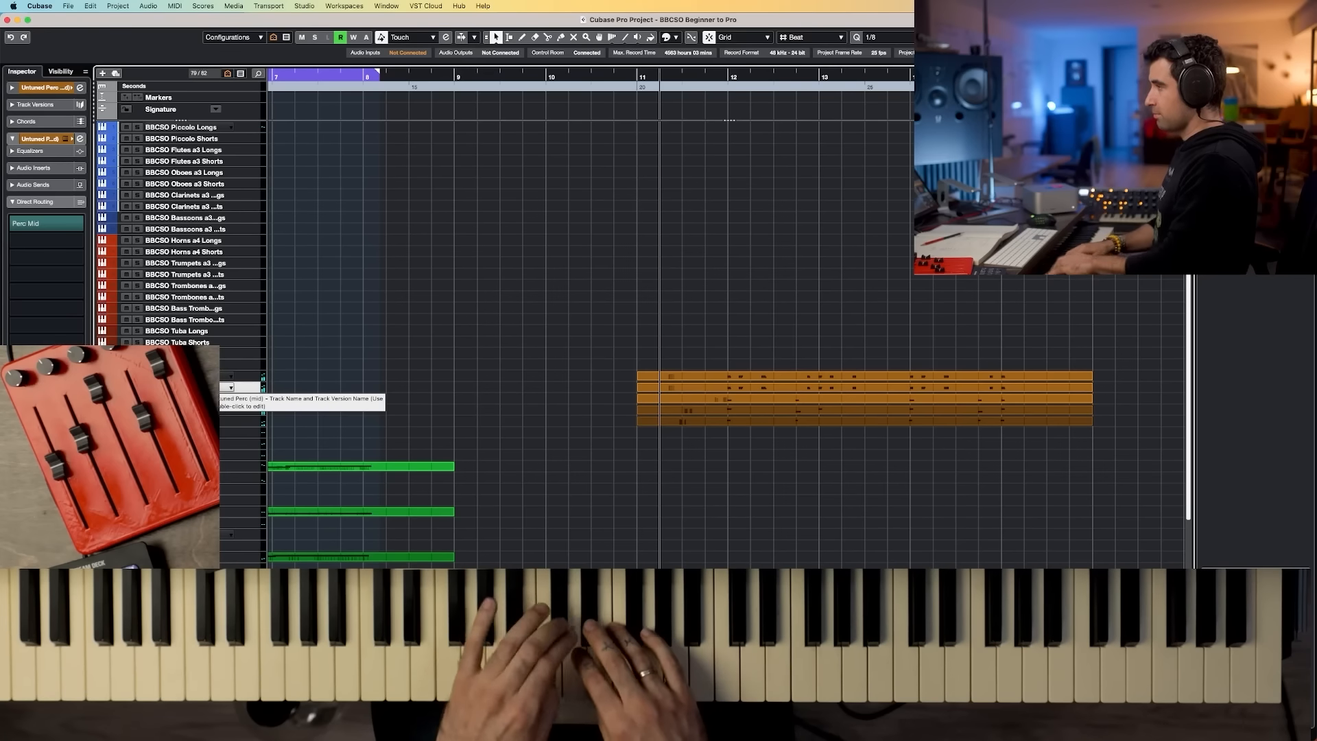
key(space)
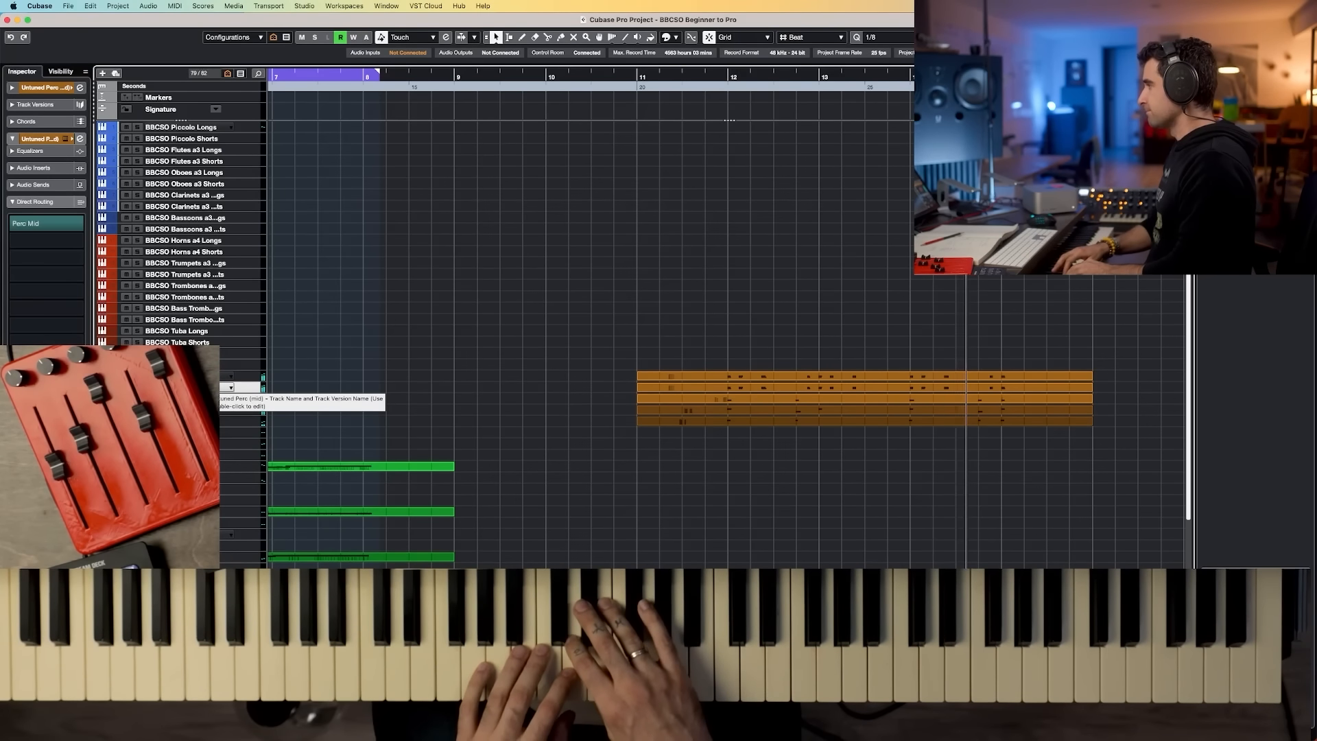
key(space)
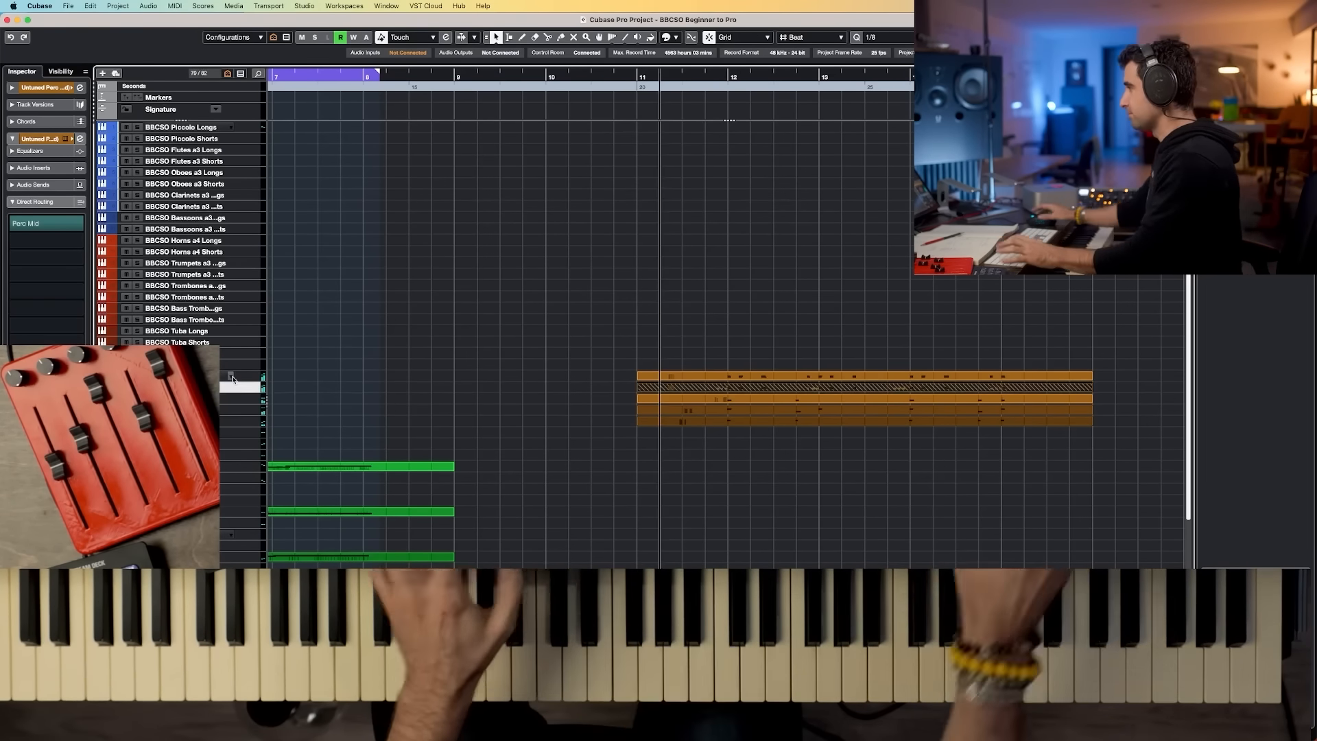
Step: Open the Untuned Perc (mid) part in the Key Editor, quantize its notes and adjust individual hits and velocities
double_click(644, 380)
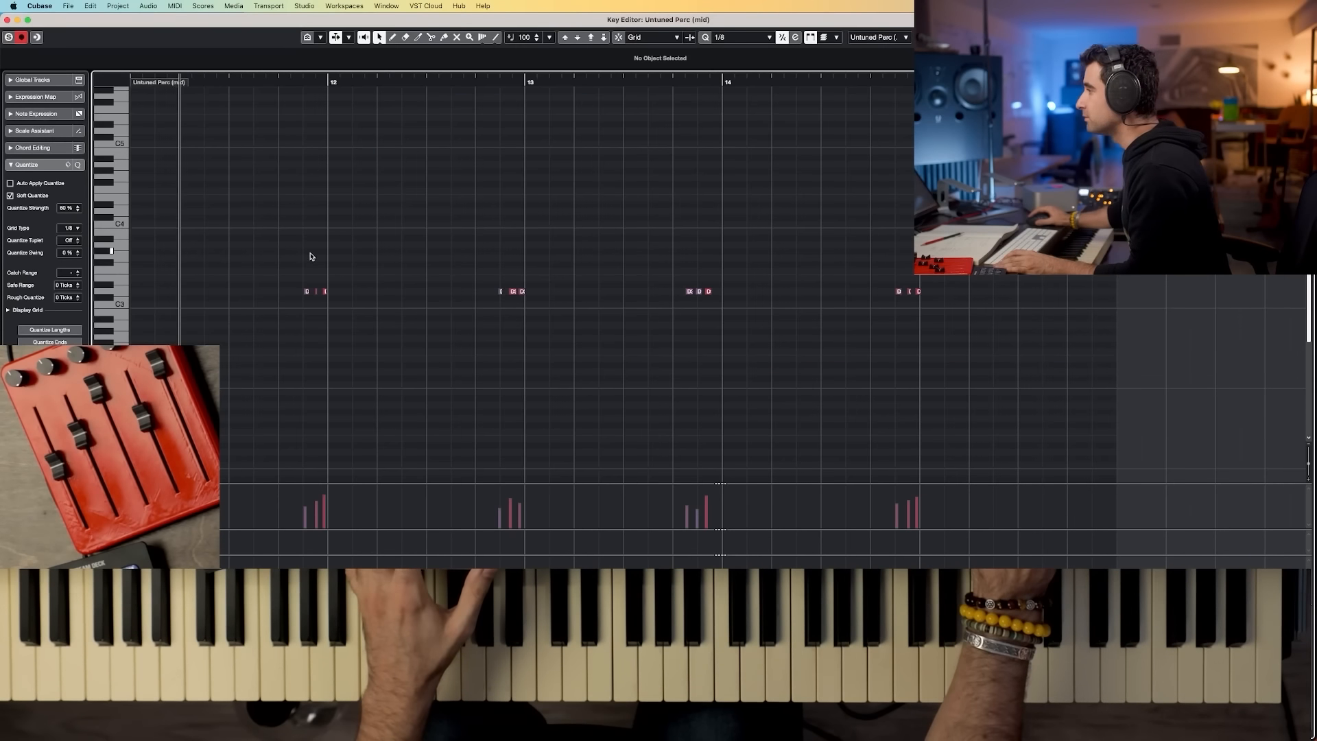
drag(675, 307, 1009, 313)
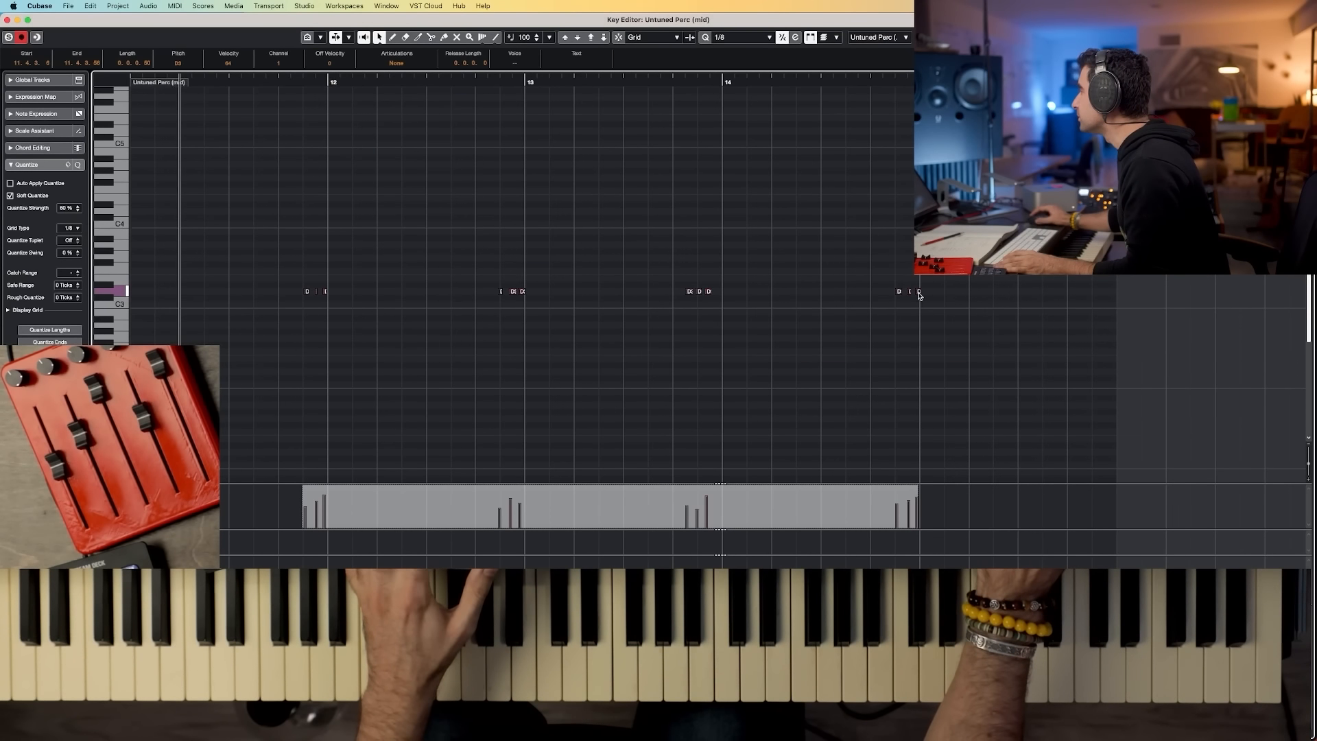
key(q)
drag(748, 278, 726, 296)
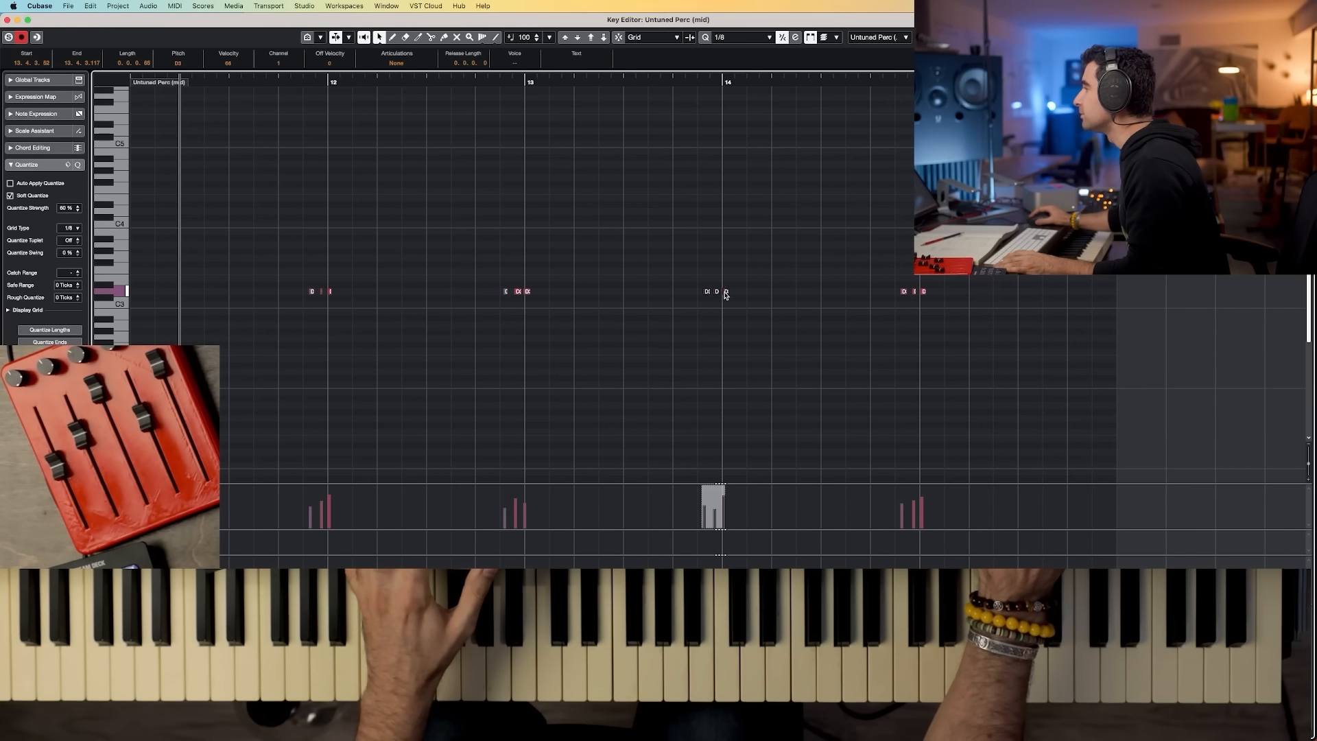
key(space)
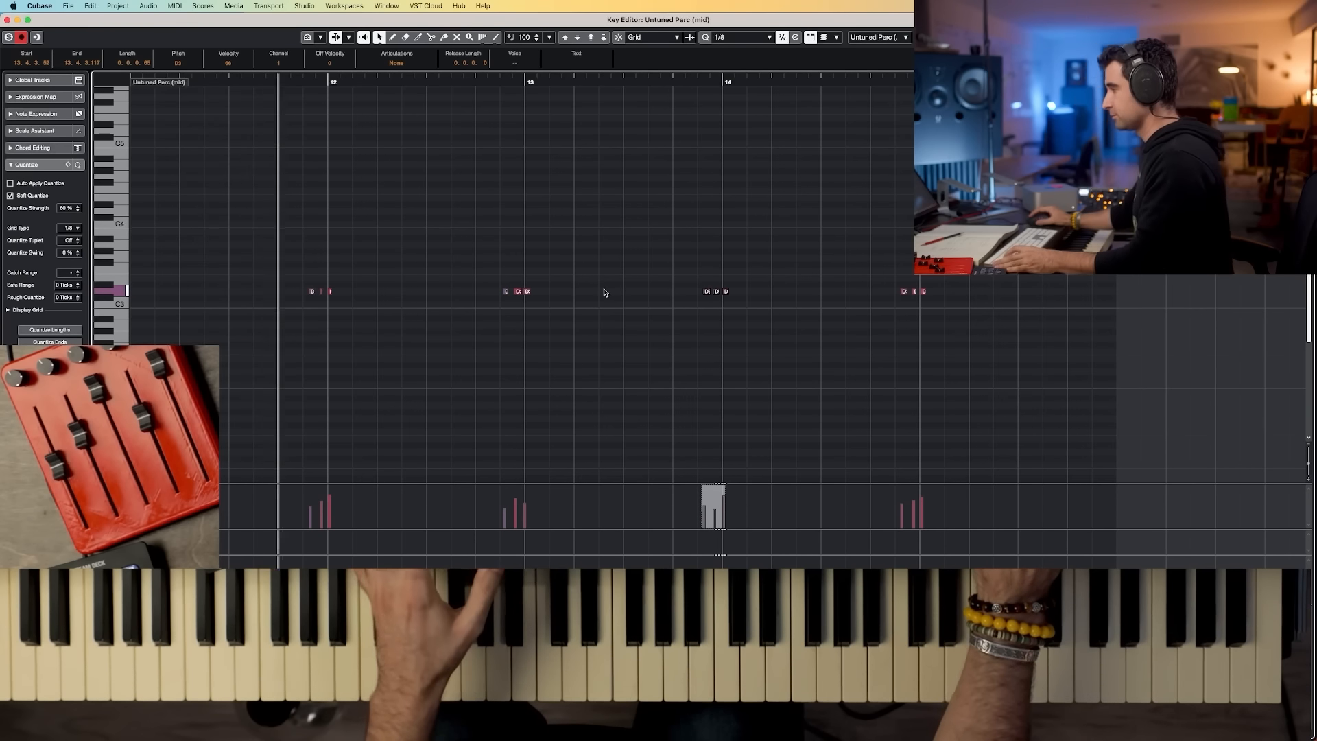
click(580, 293)
drag(527, 292, 531, 270)
click(575, 275)
drag(716, 288, 722, 282)
key(space)
key(space)
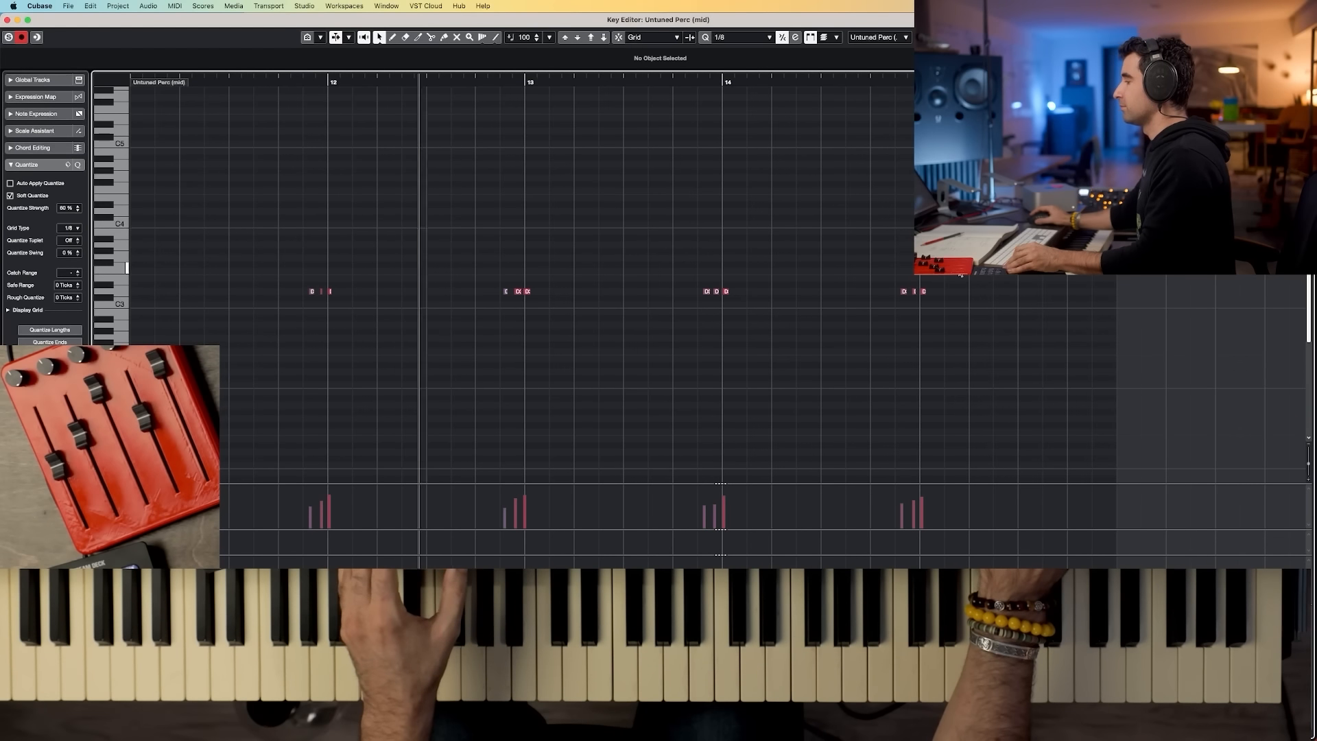
Step: Close the Key Editor, play the section back, and reopen the MixConsole
click(225, 567)
key(space)
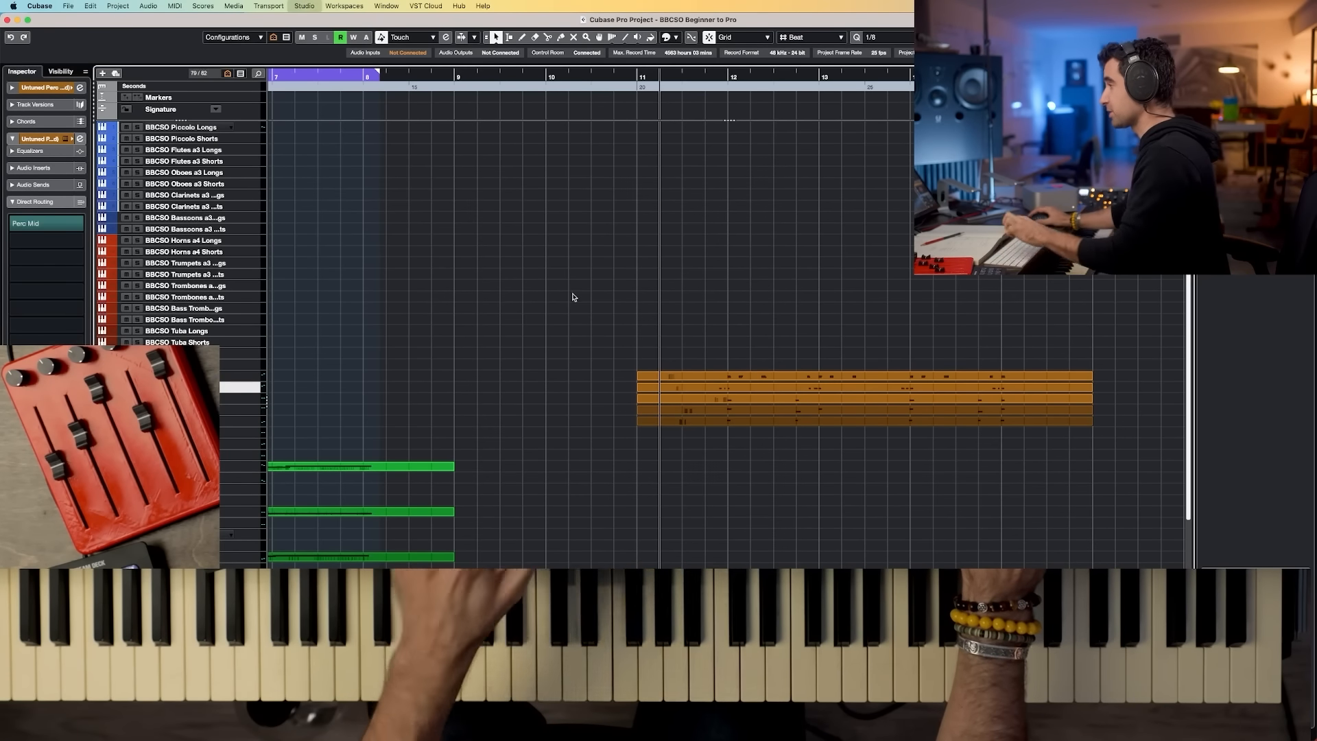
key(F3)
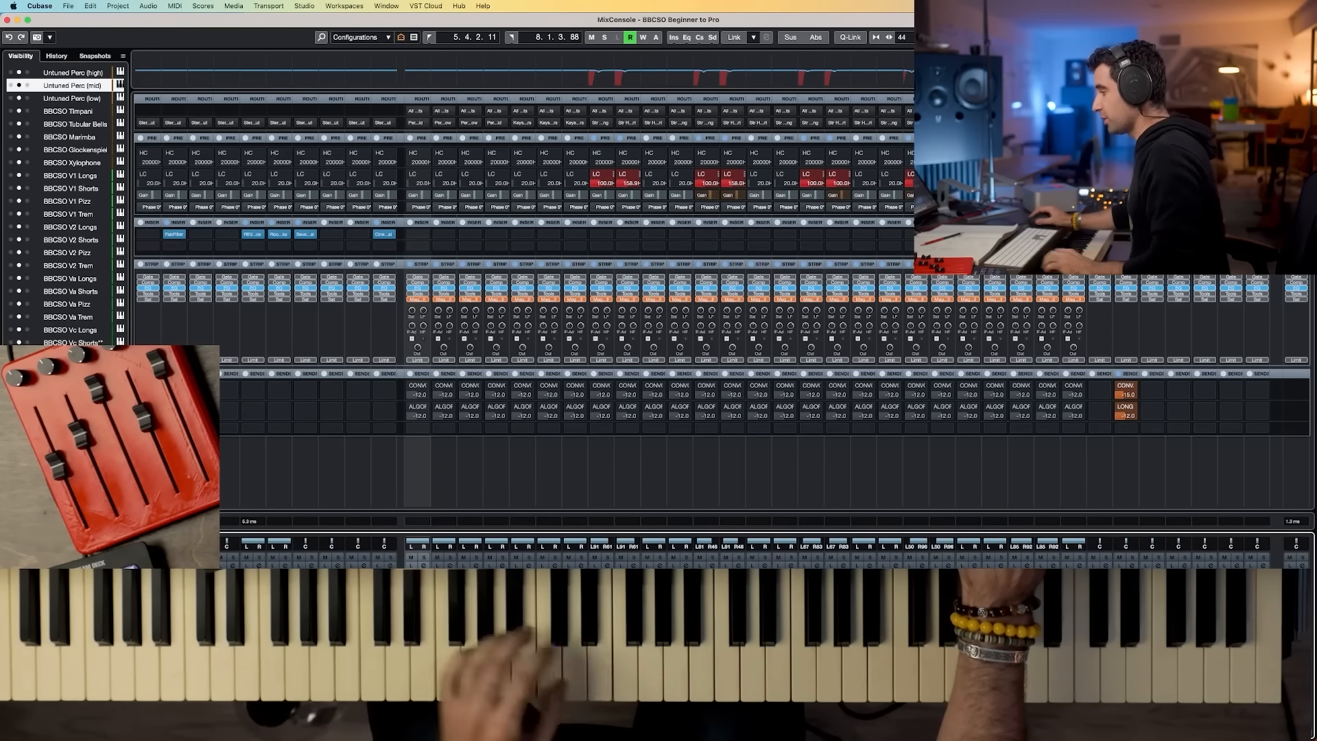
Step: Open the Untuned Perc (high) channel settings to check its routing, then close them
key(Left)
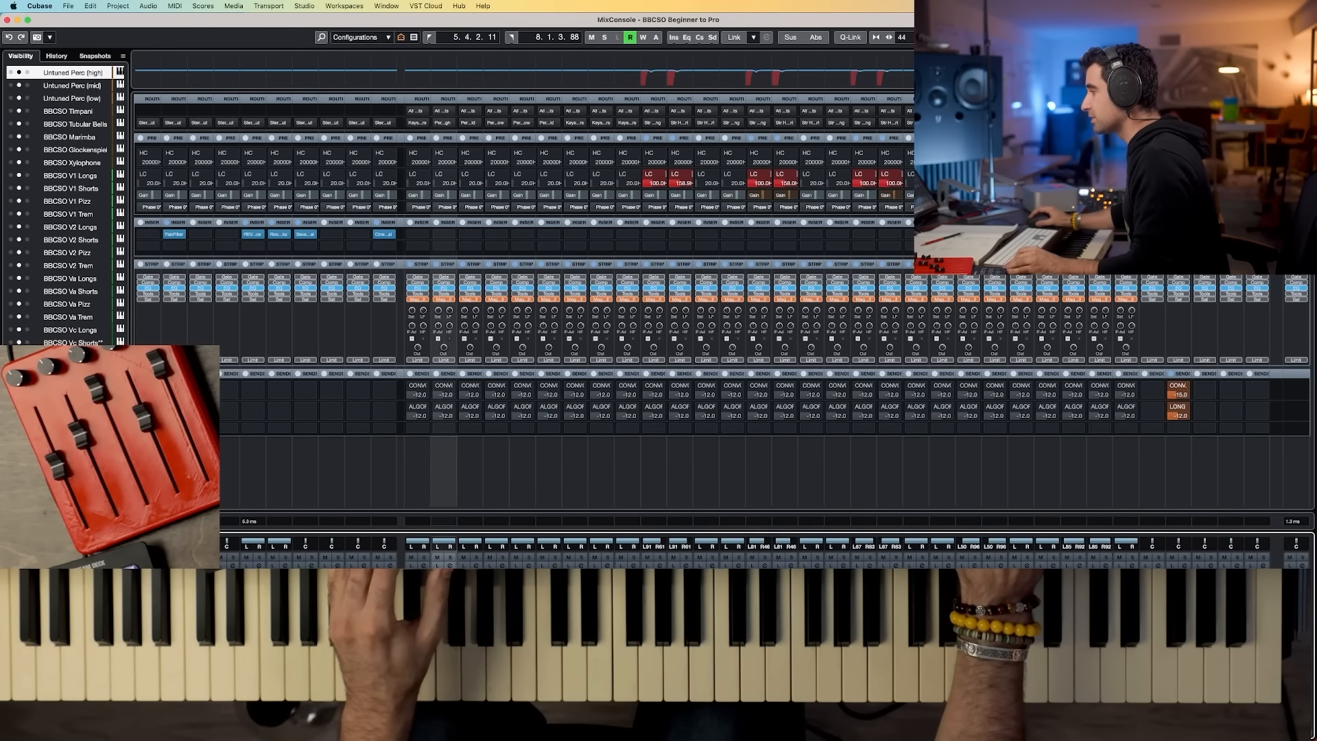
shift+click(496, 724)
click(450, 565)
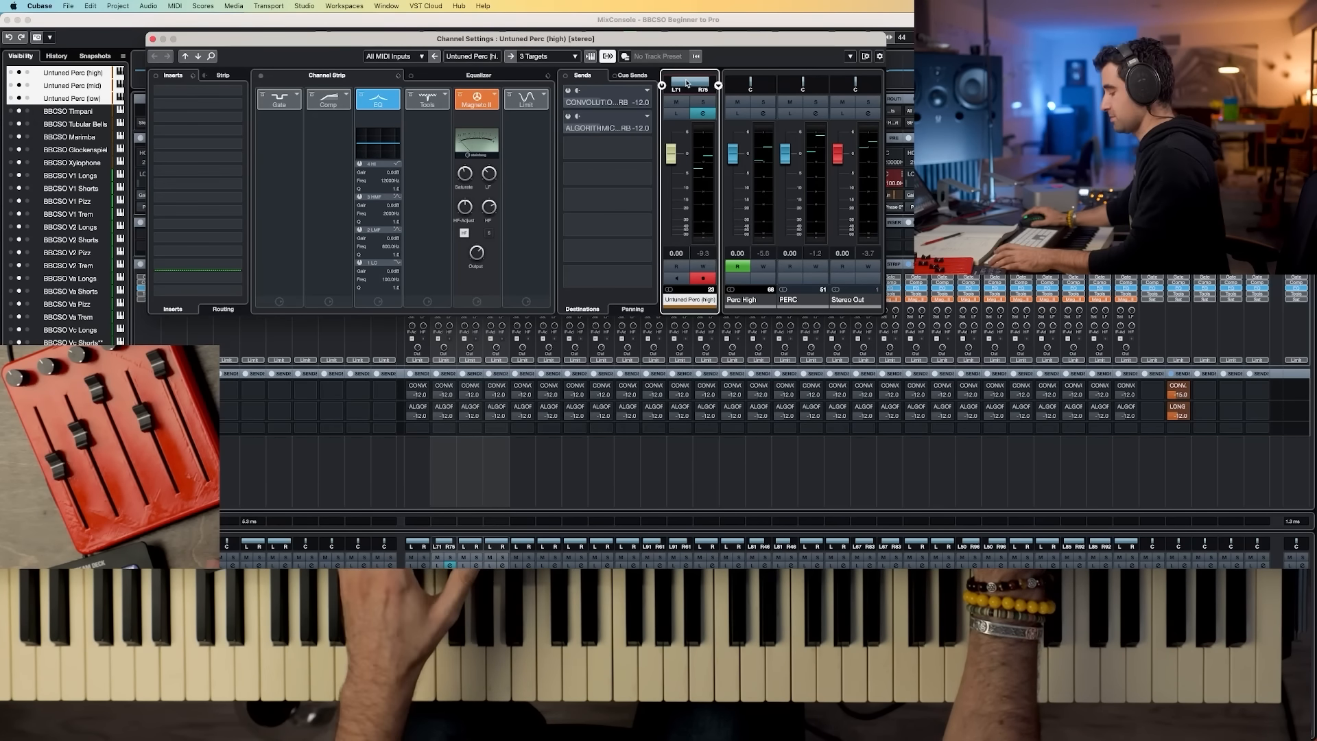
key(super+w)
Step: Switch the Untuned Perc channels' panners to Stereo Combined Panner mode
right_click(430, 545)
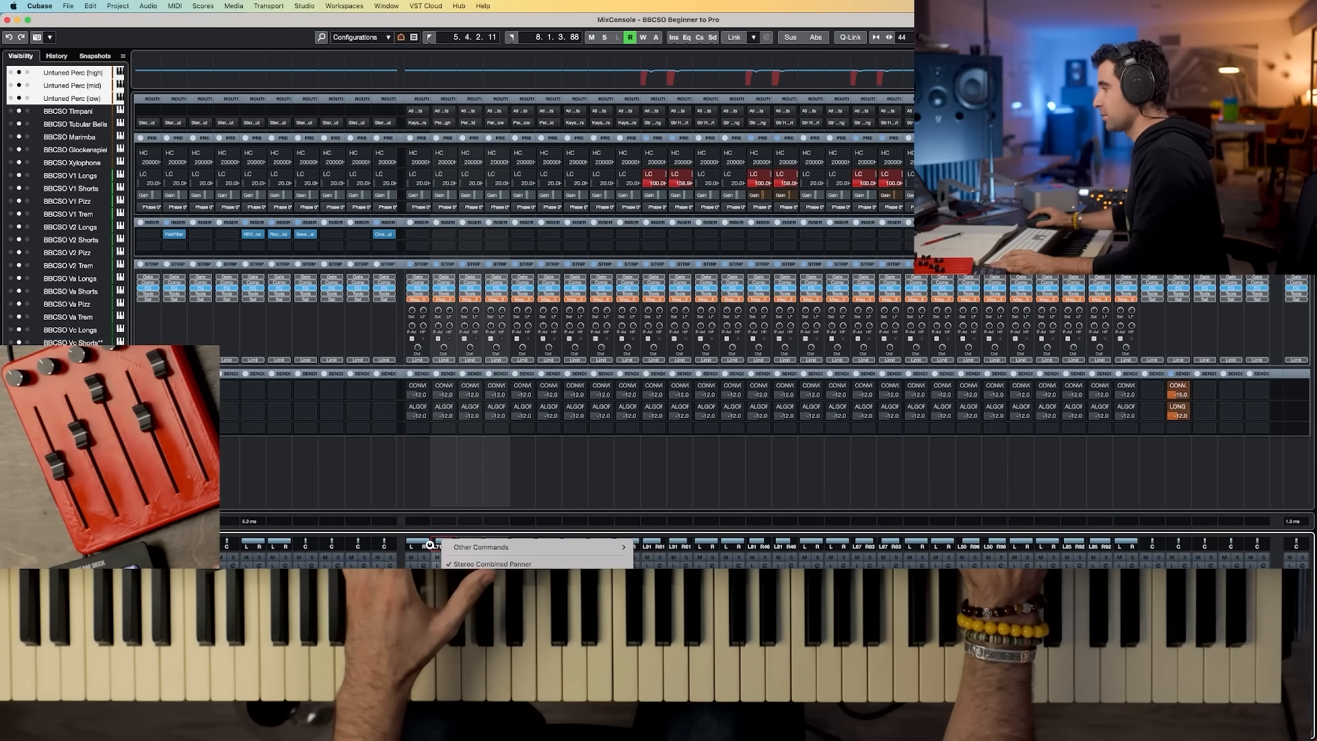
right_click(455, 544)
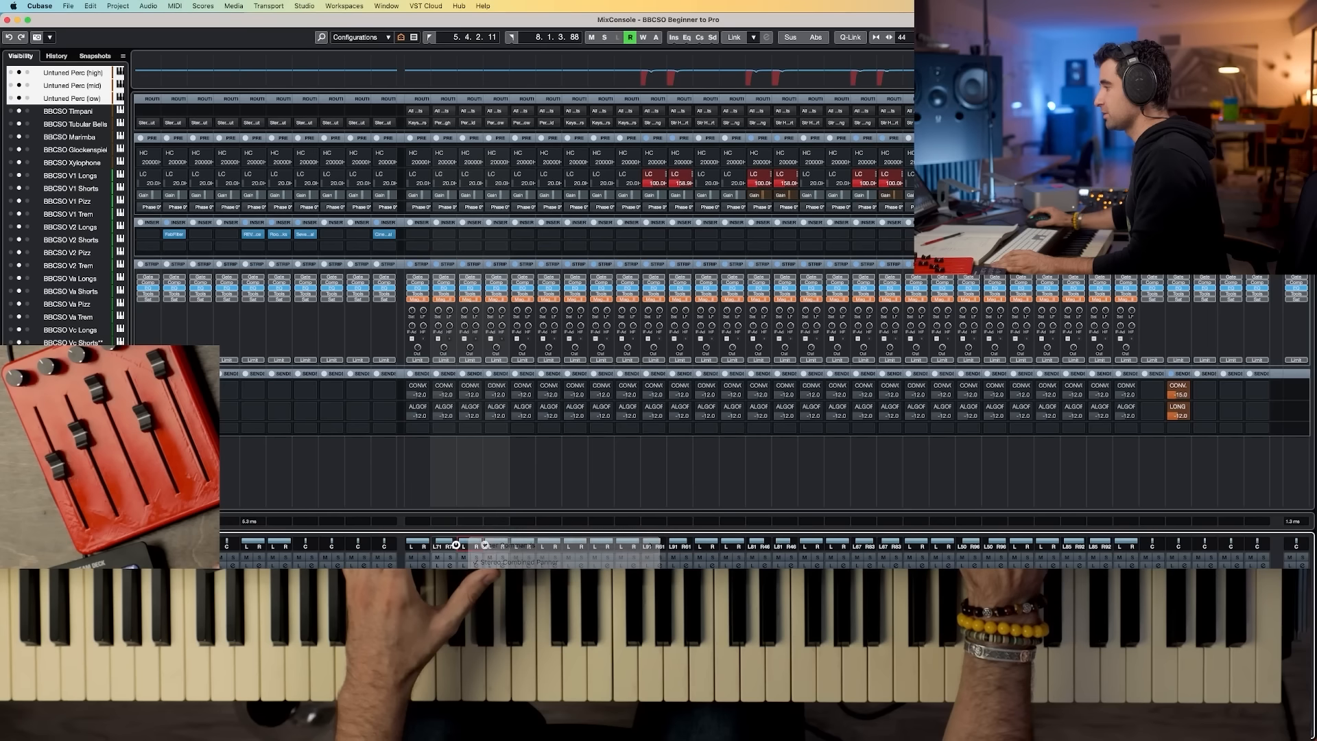
right_click(483, 545)
click(531, 618)
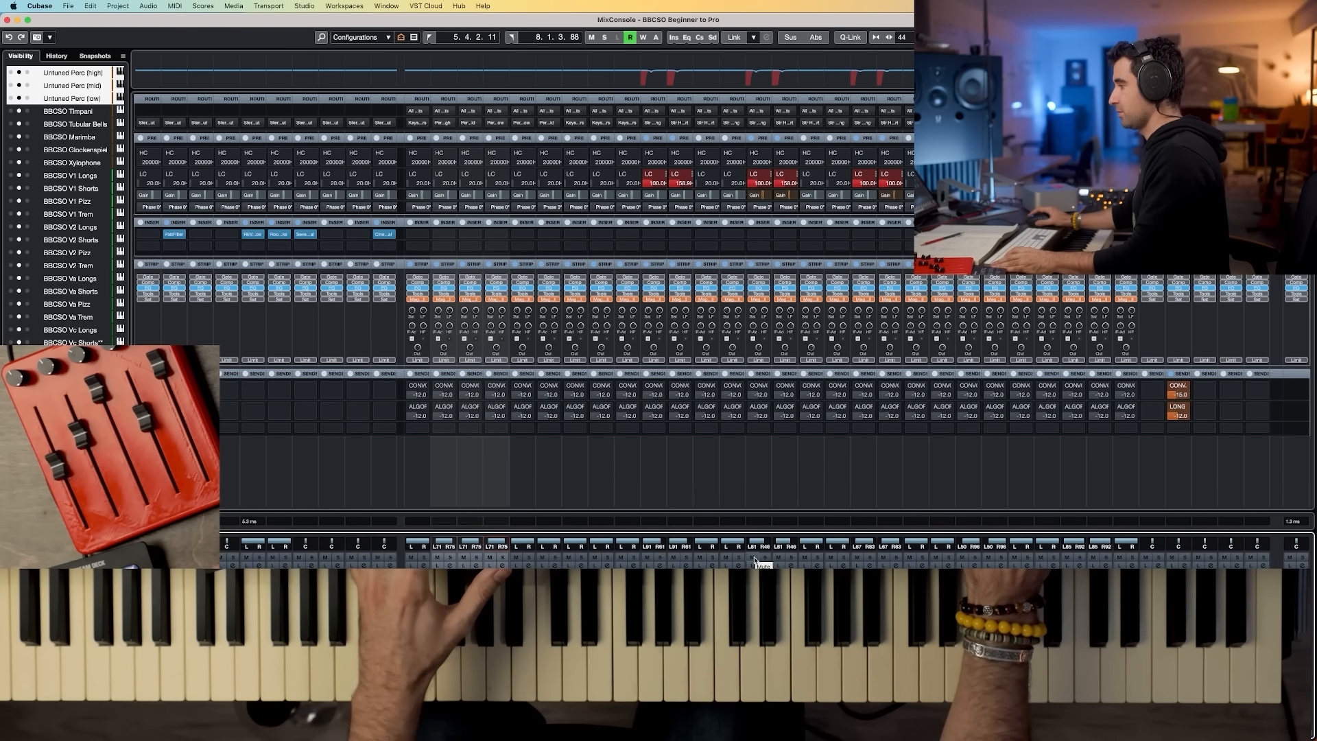
right_click(508, 545)
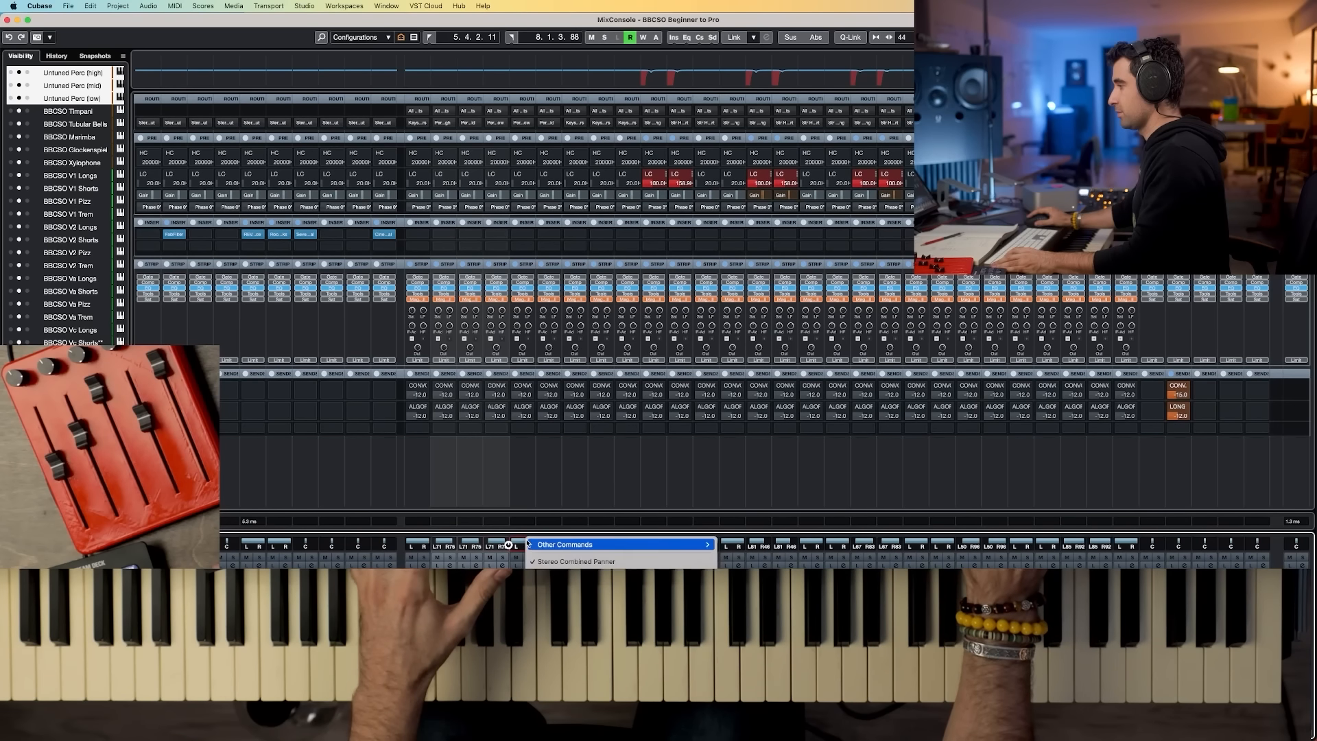
click(558, 617)
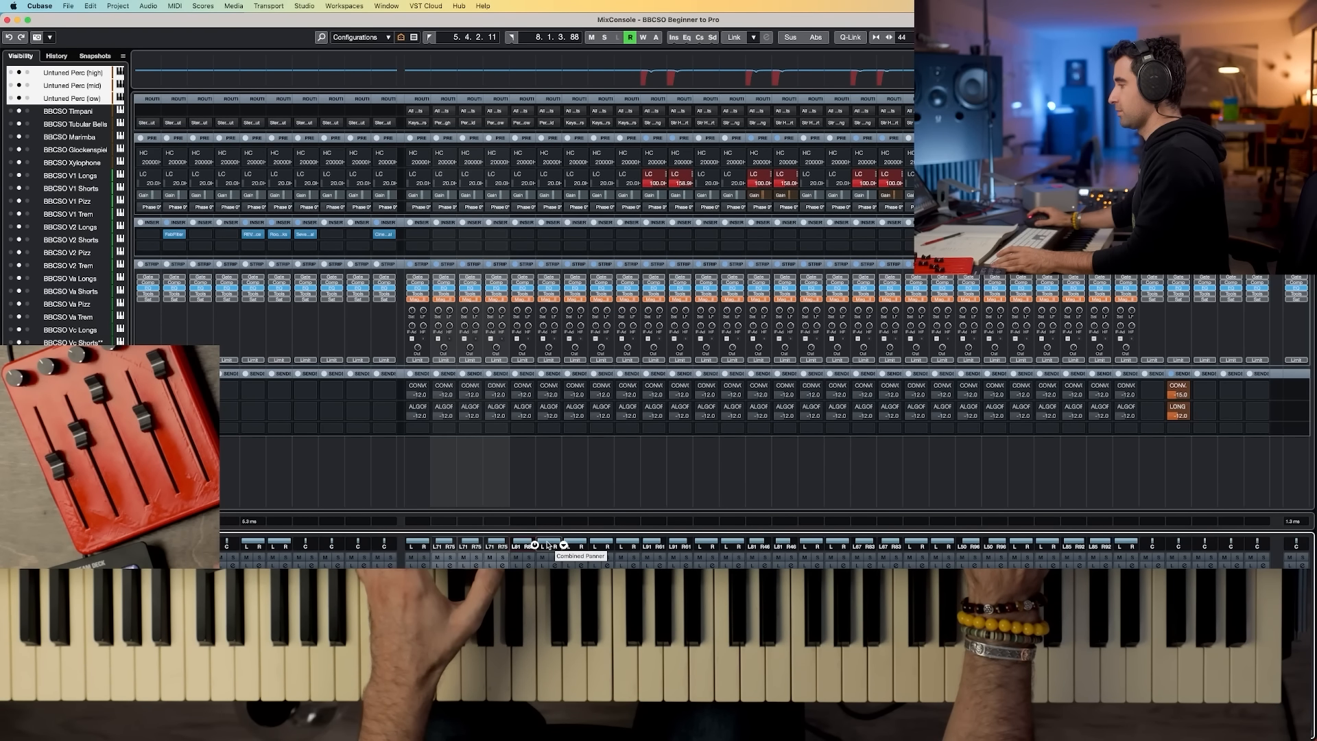
right_click(547, 545)
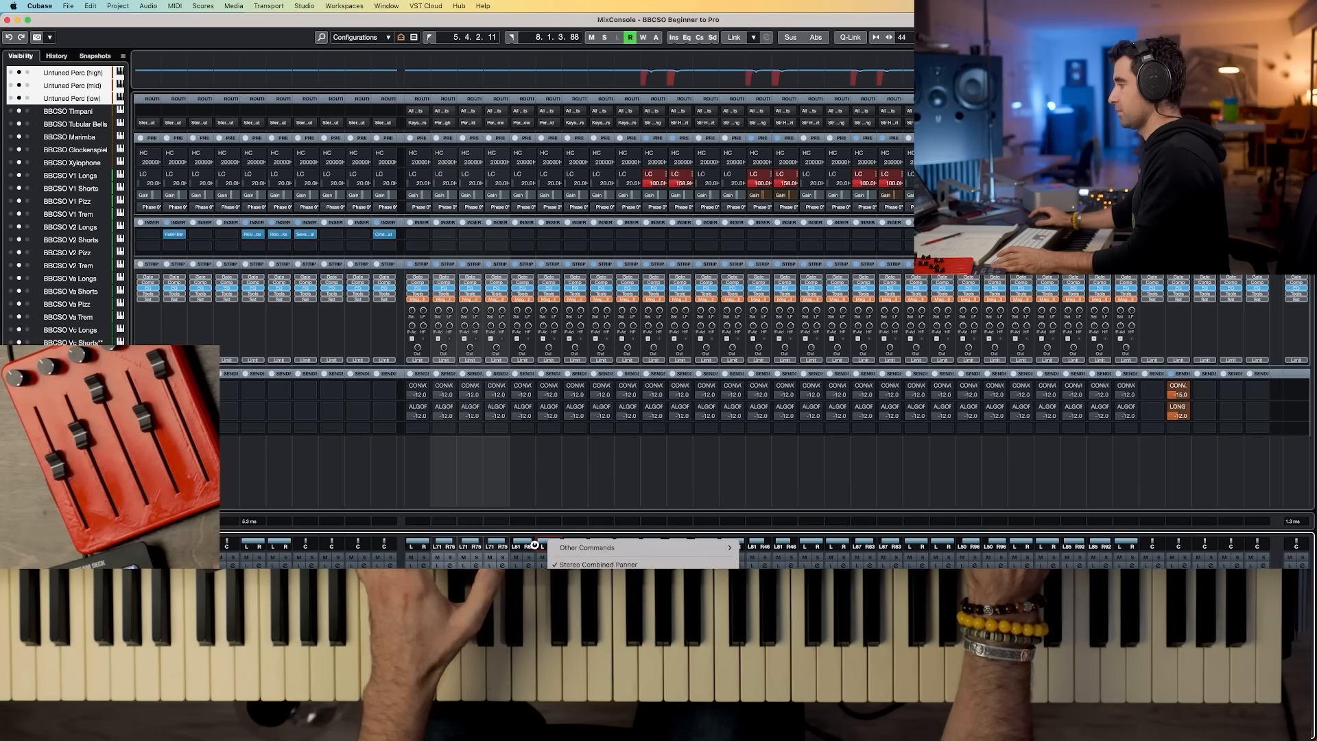
click(470, 485)
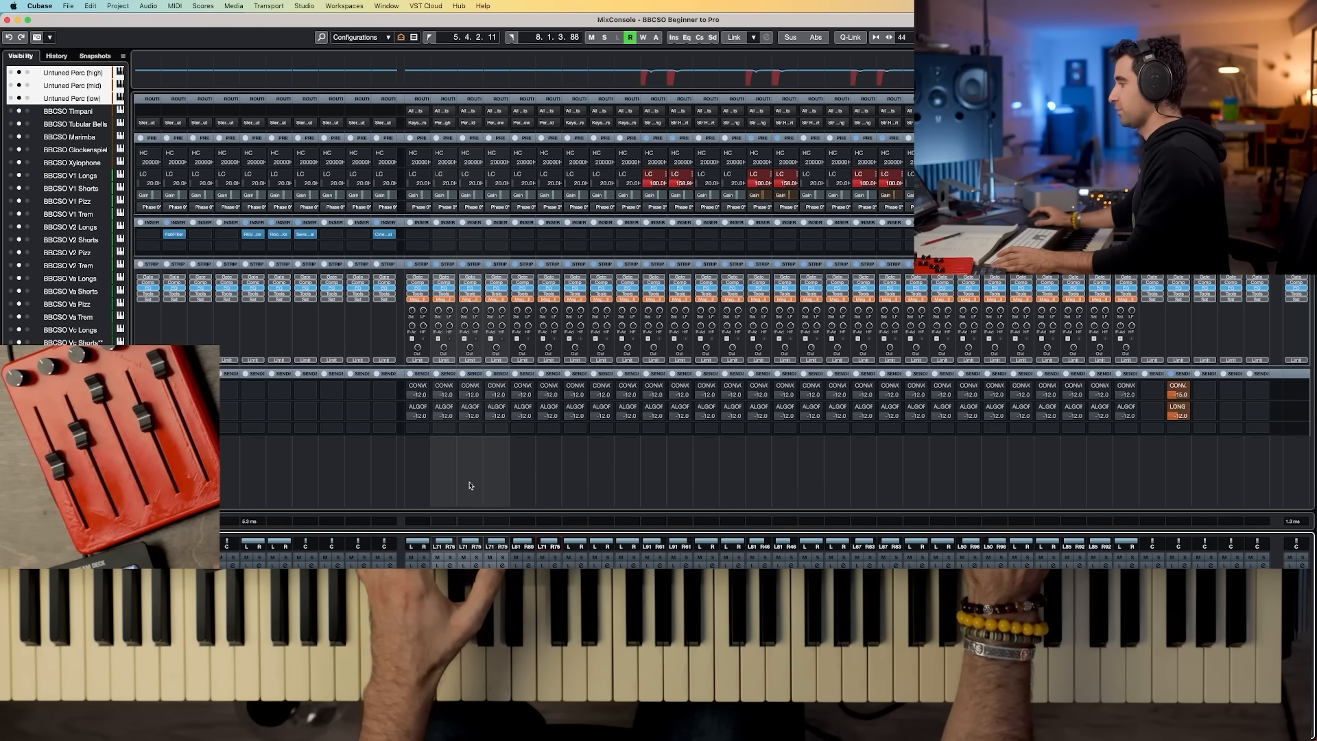
Step: In the project window, move the recorded percussion part onto the Untuned Perc (mid) track
key(F3)
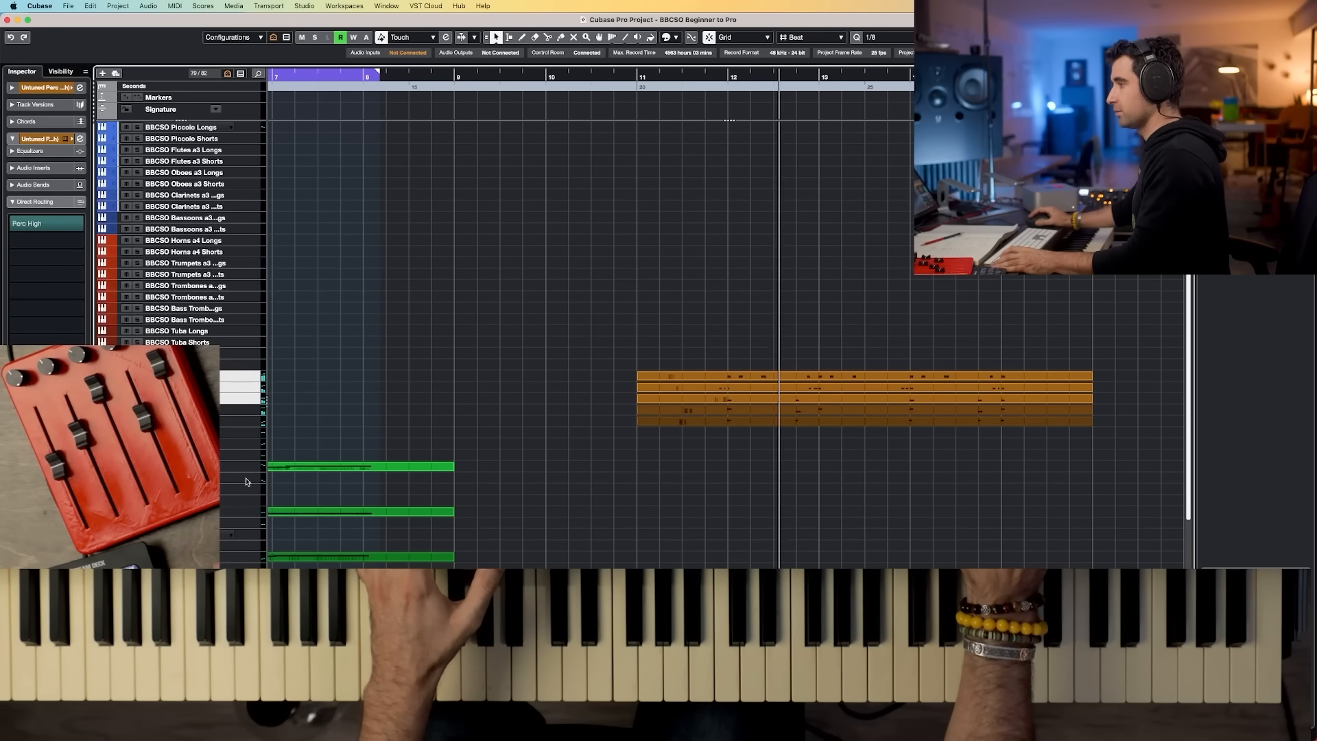
key(space)
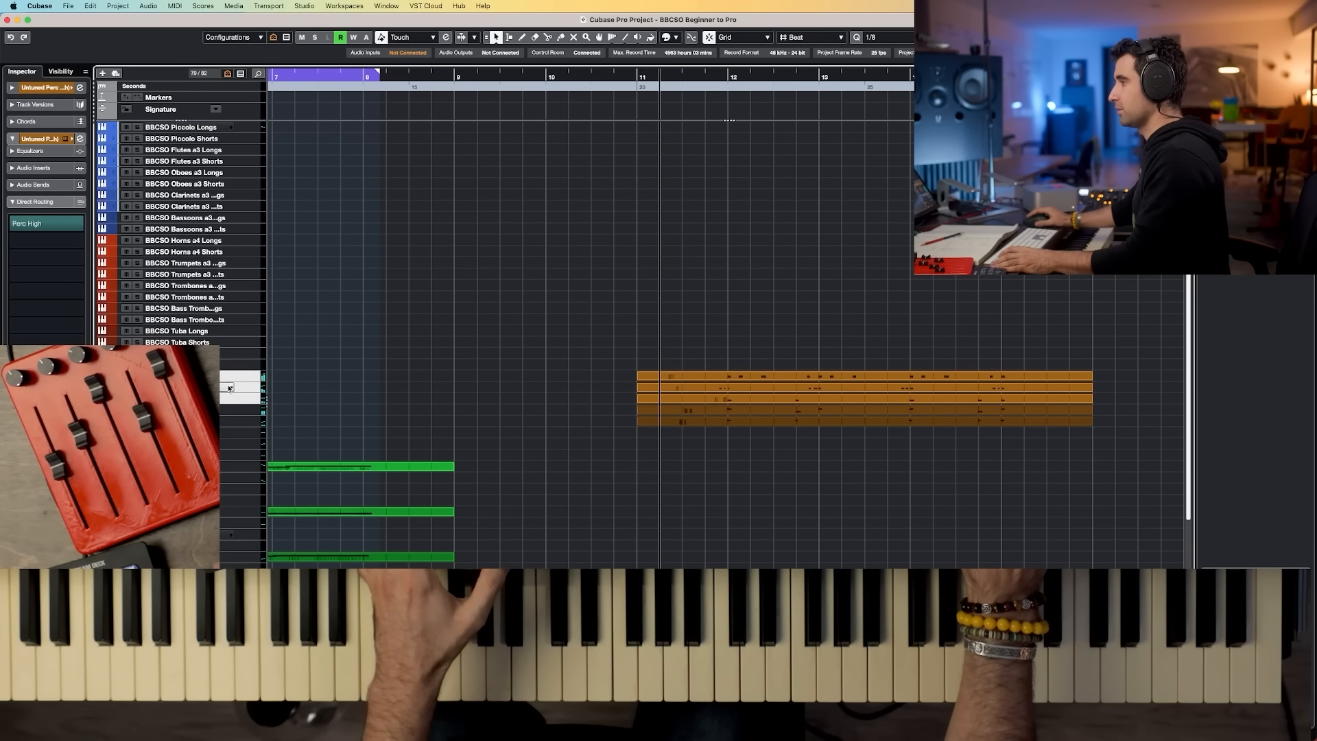
click(231, 387)
click(215, 374)
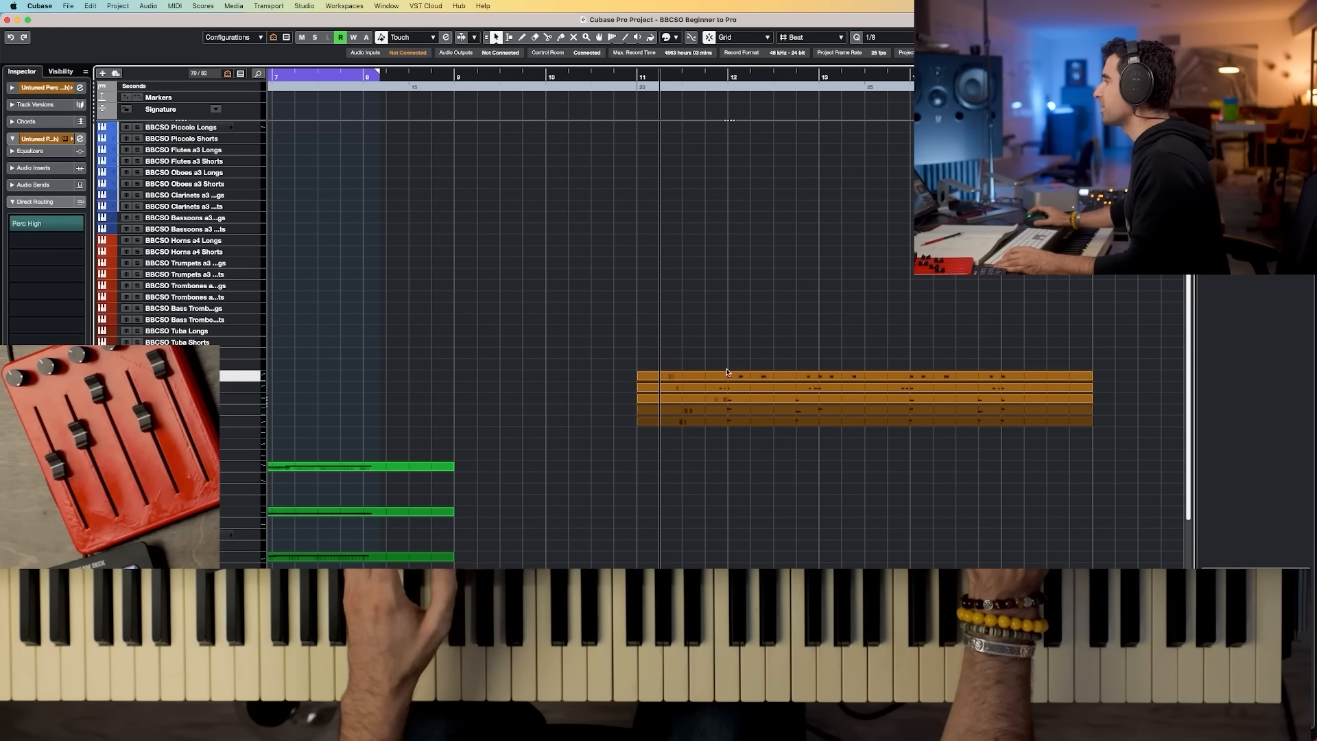
drag(731, 376, 730, 388)
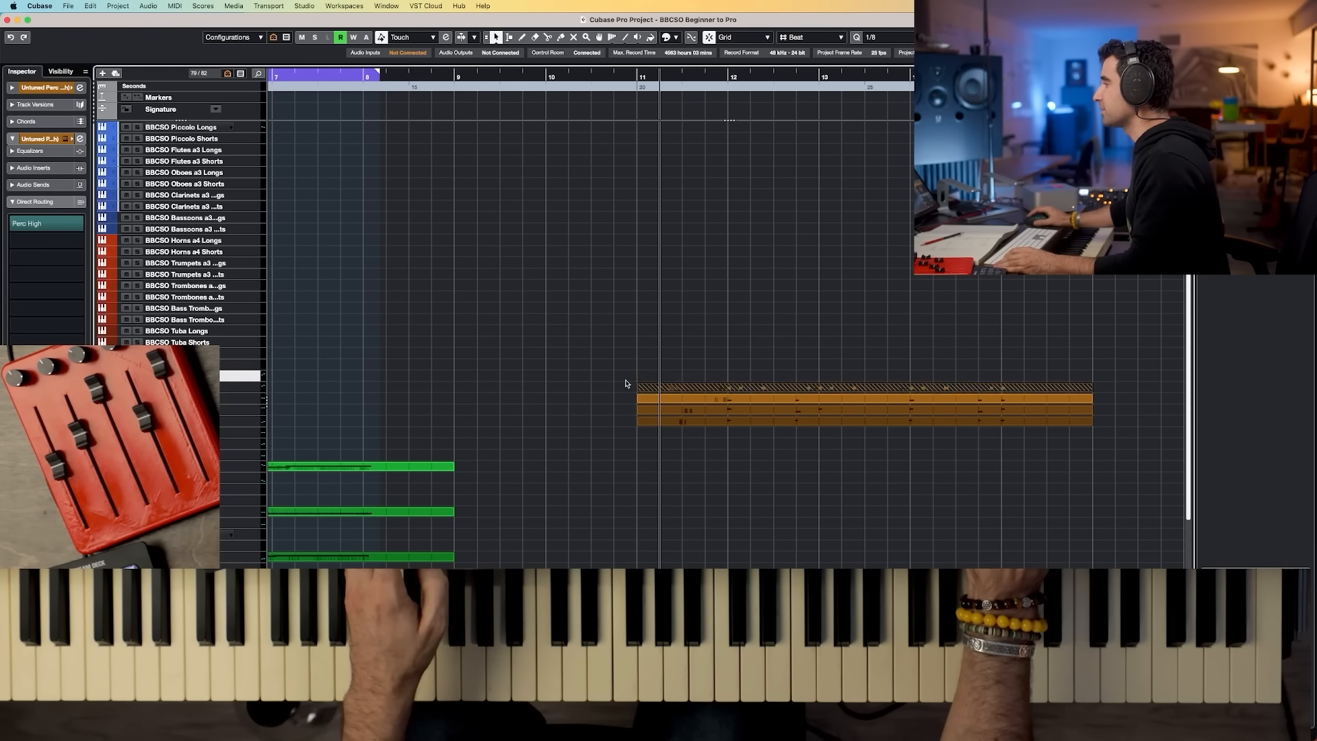
drag(610, 380, 730, 392)
key(g)
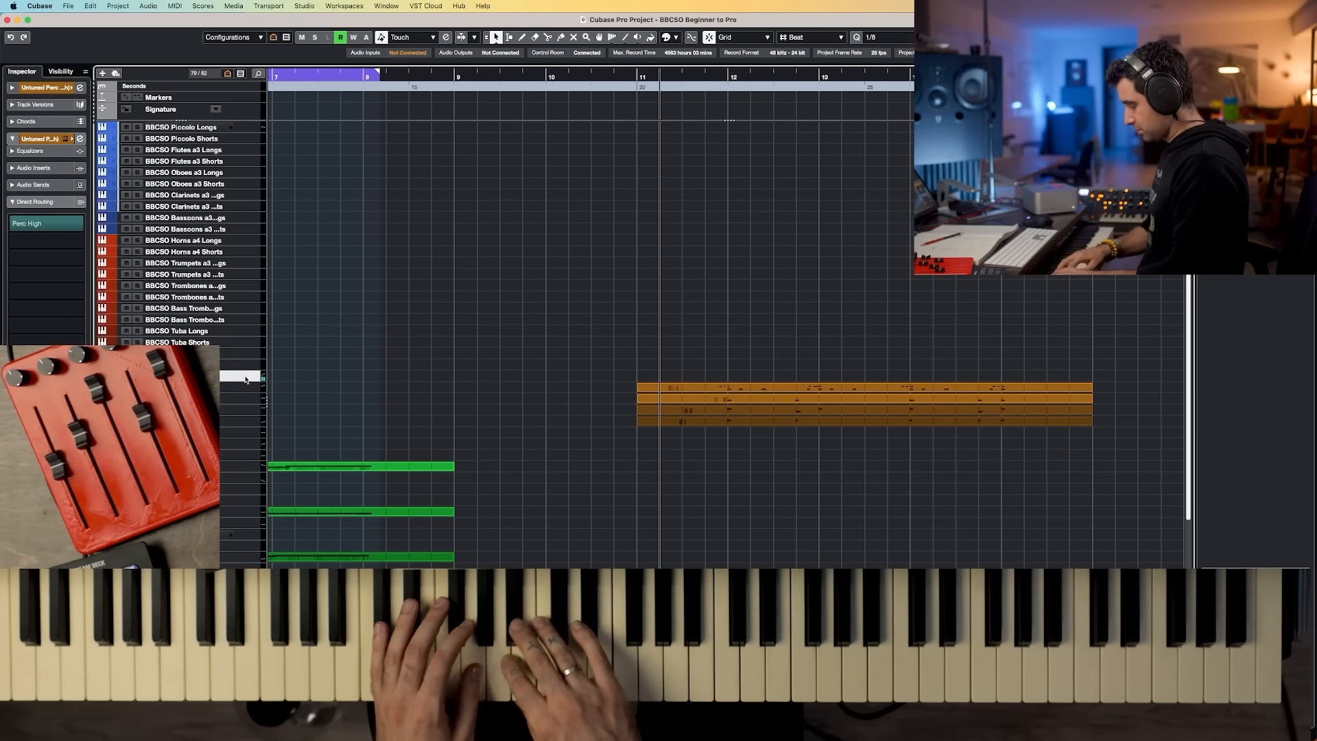
click(232, 388)
click(232, 390)
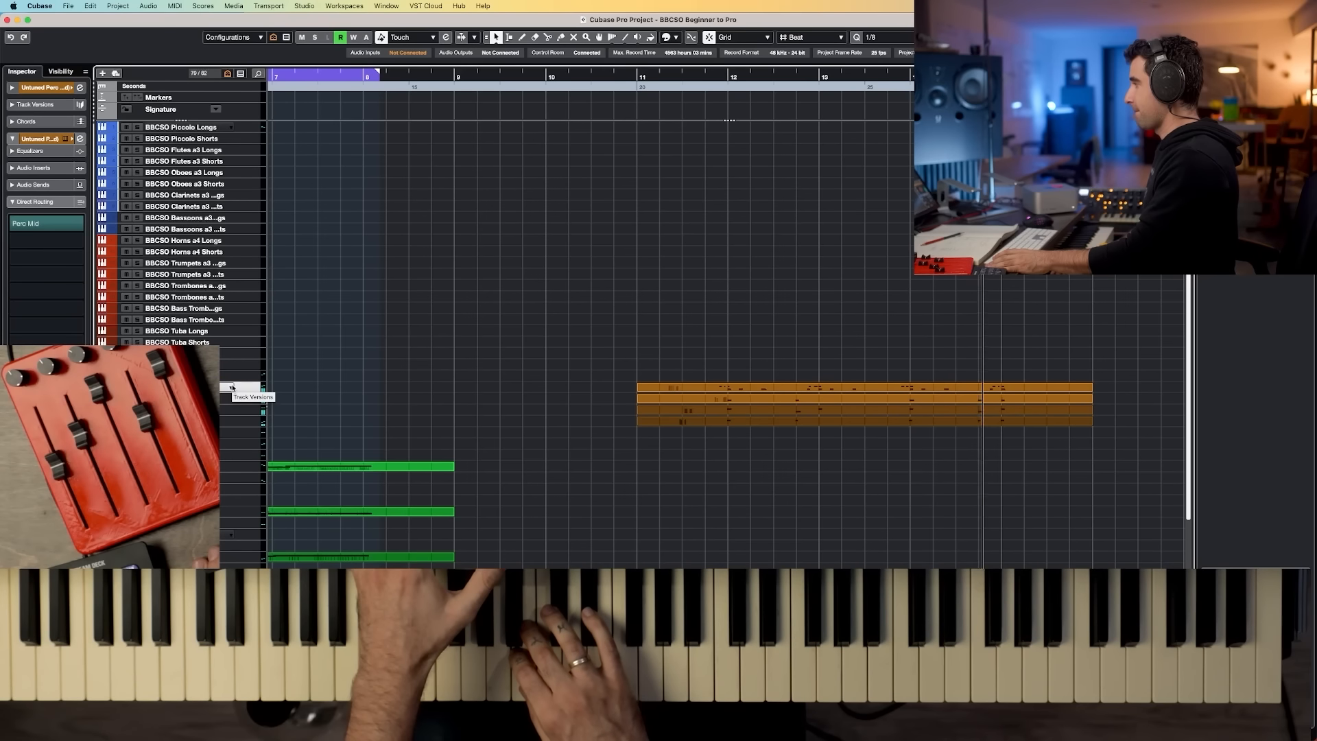
key(space)
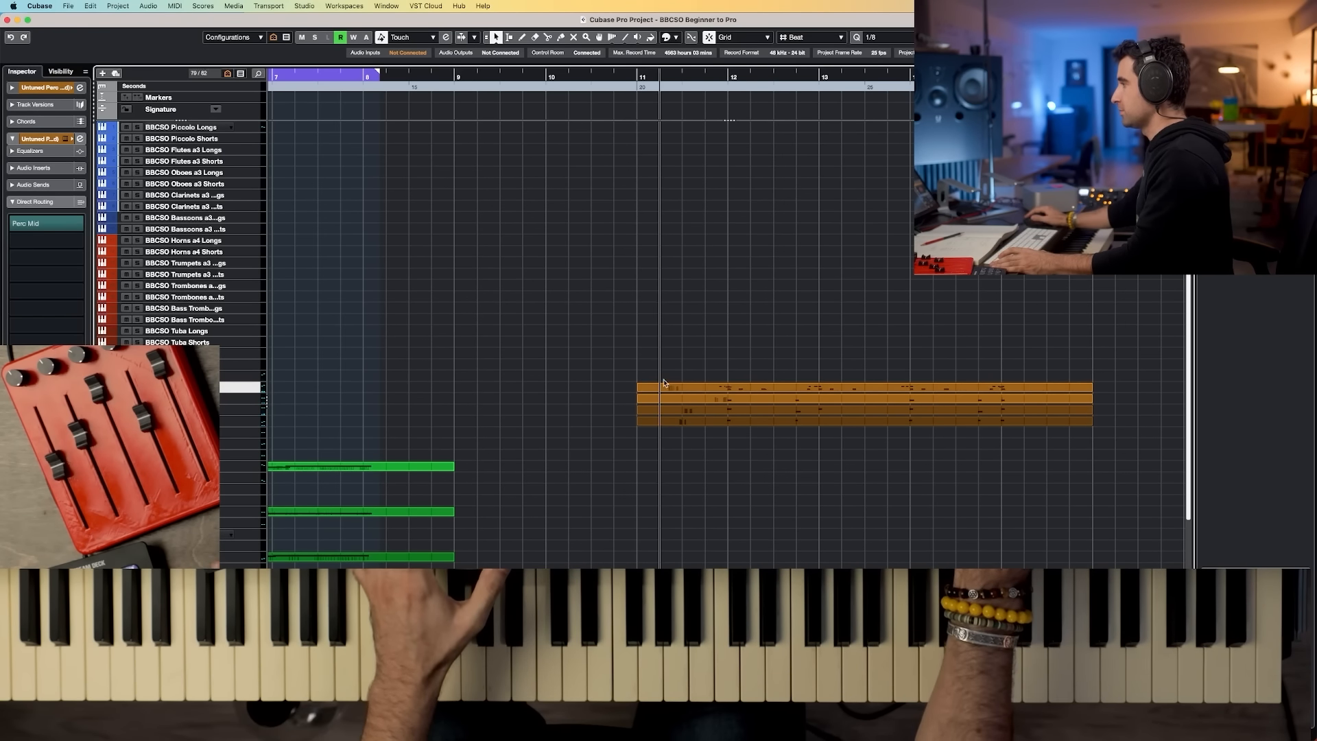
Step: Select the Untuned Perc (high) track and play the percussion section back
click(227, 377)
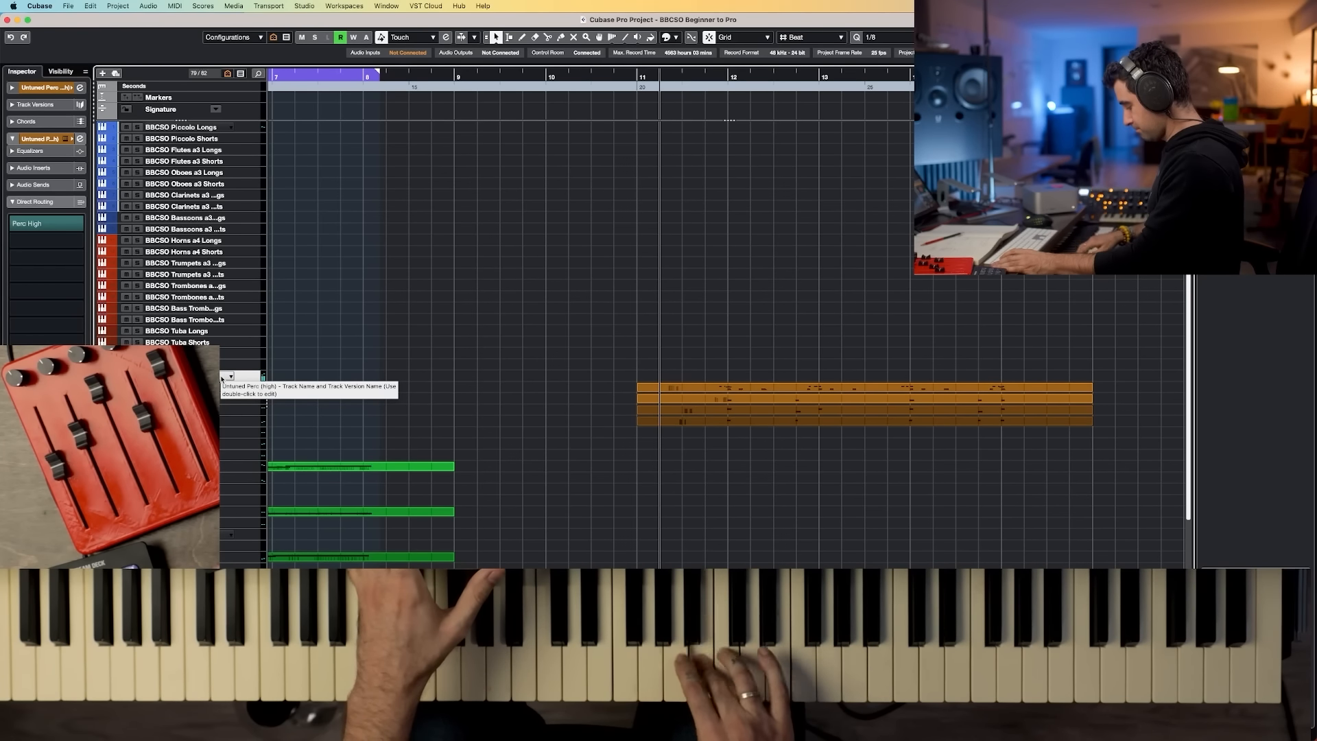
key(space)
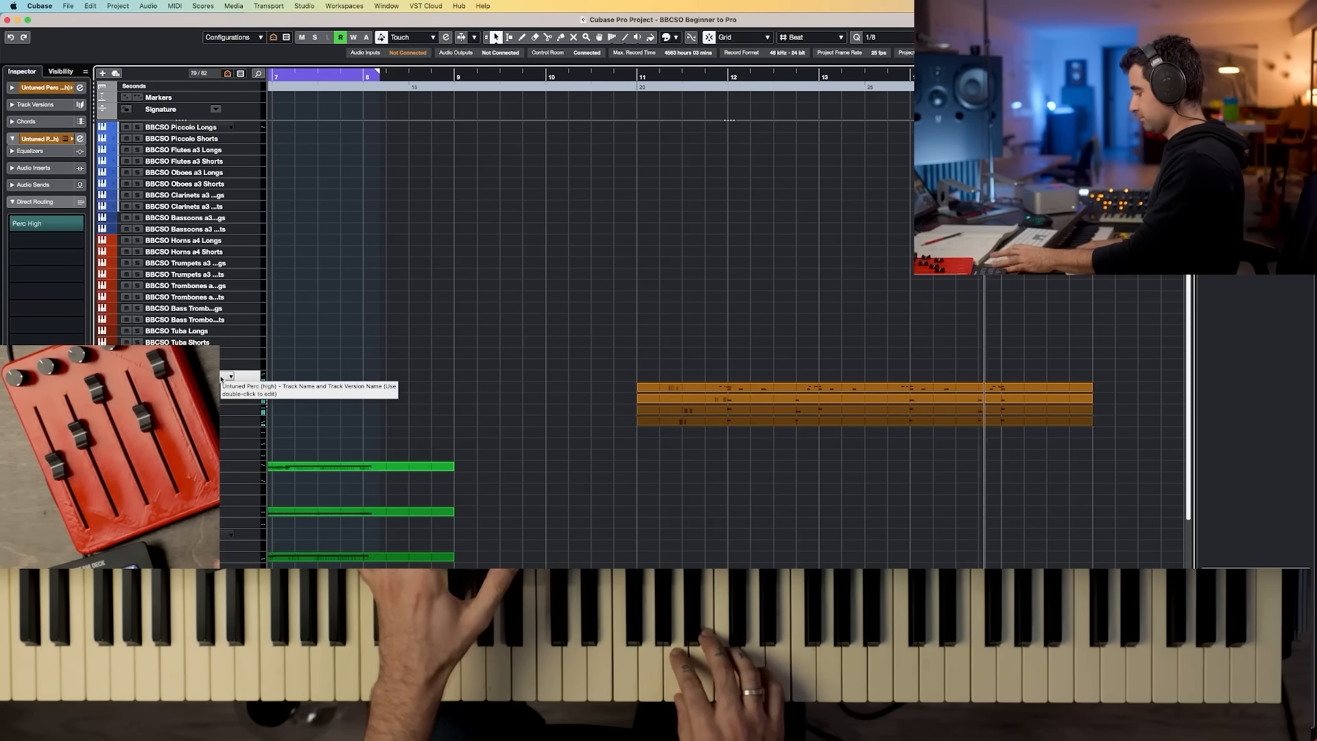
key(space)
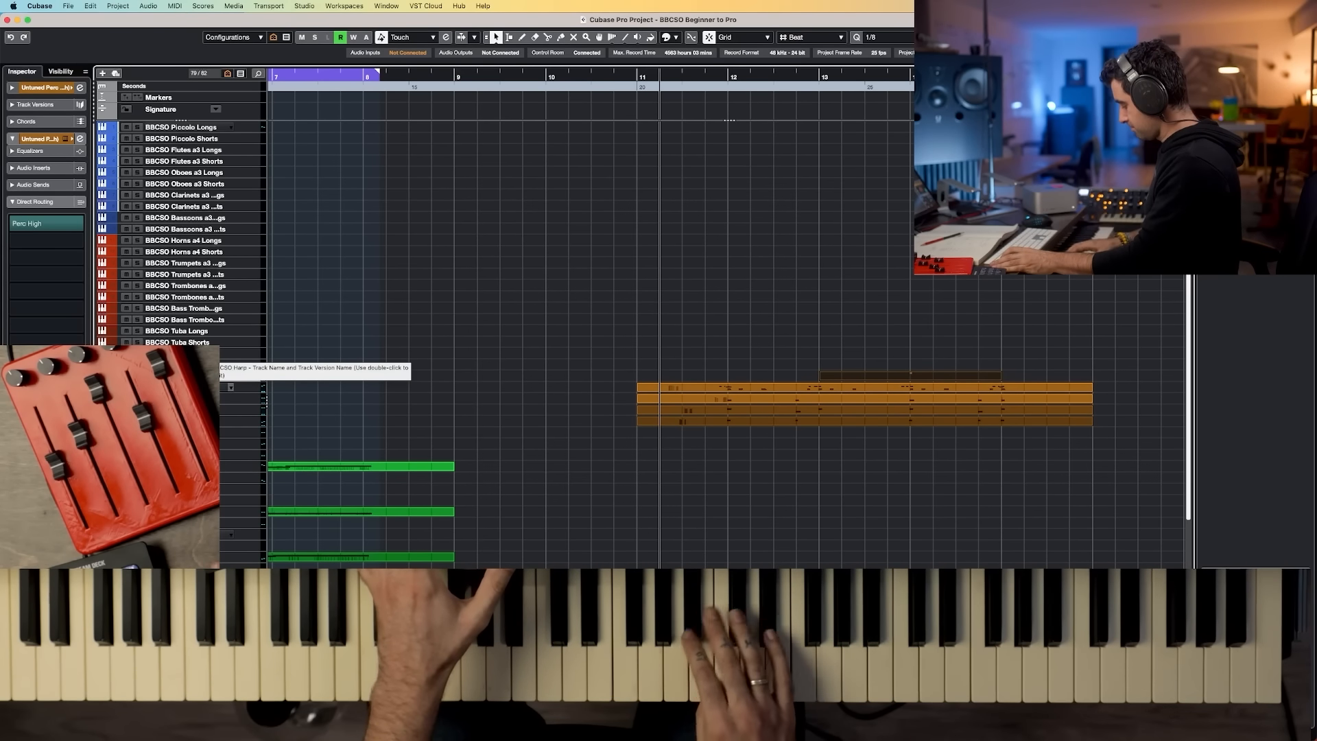
key(space)
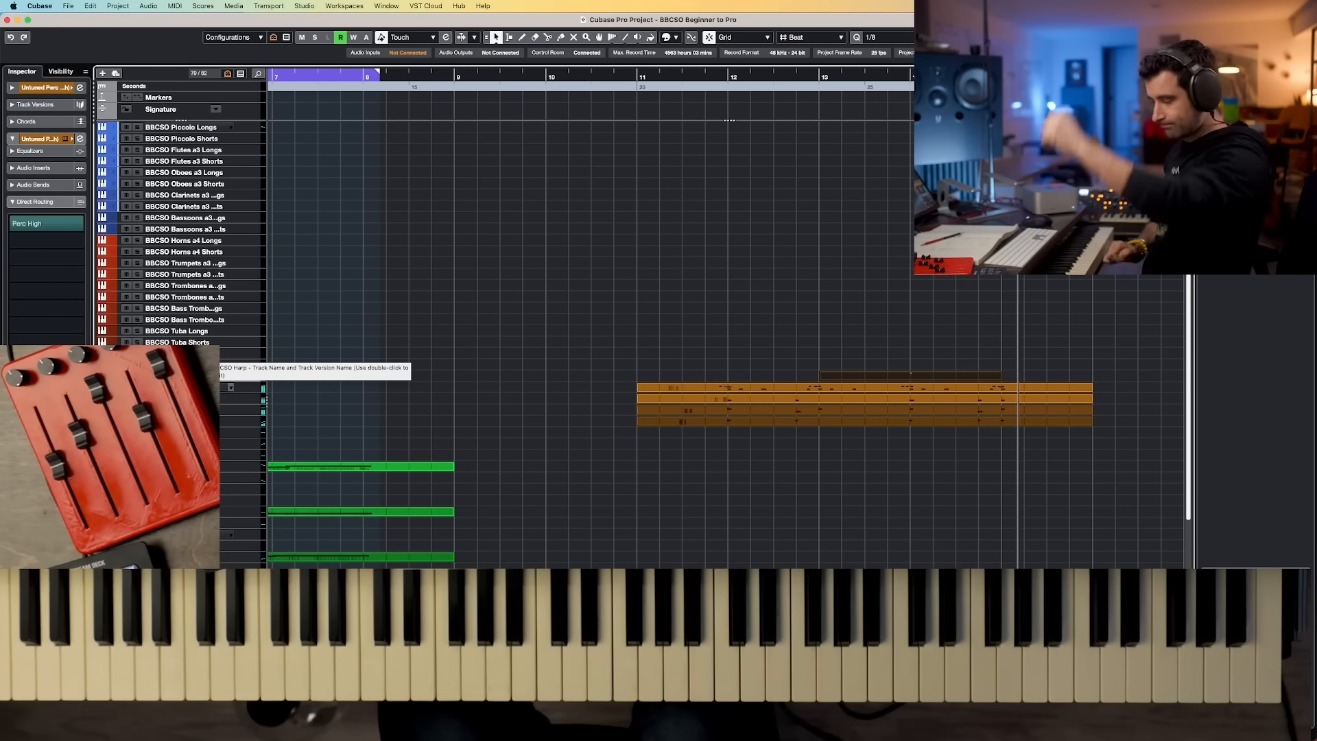
key(space)
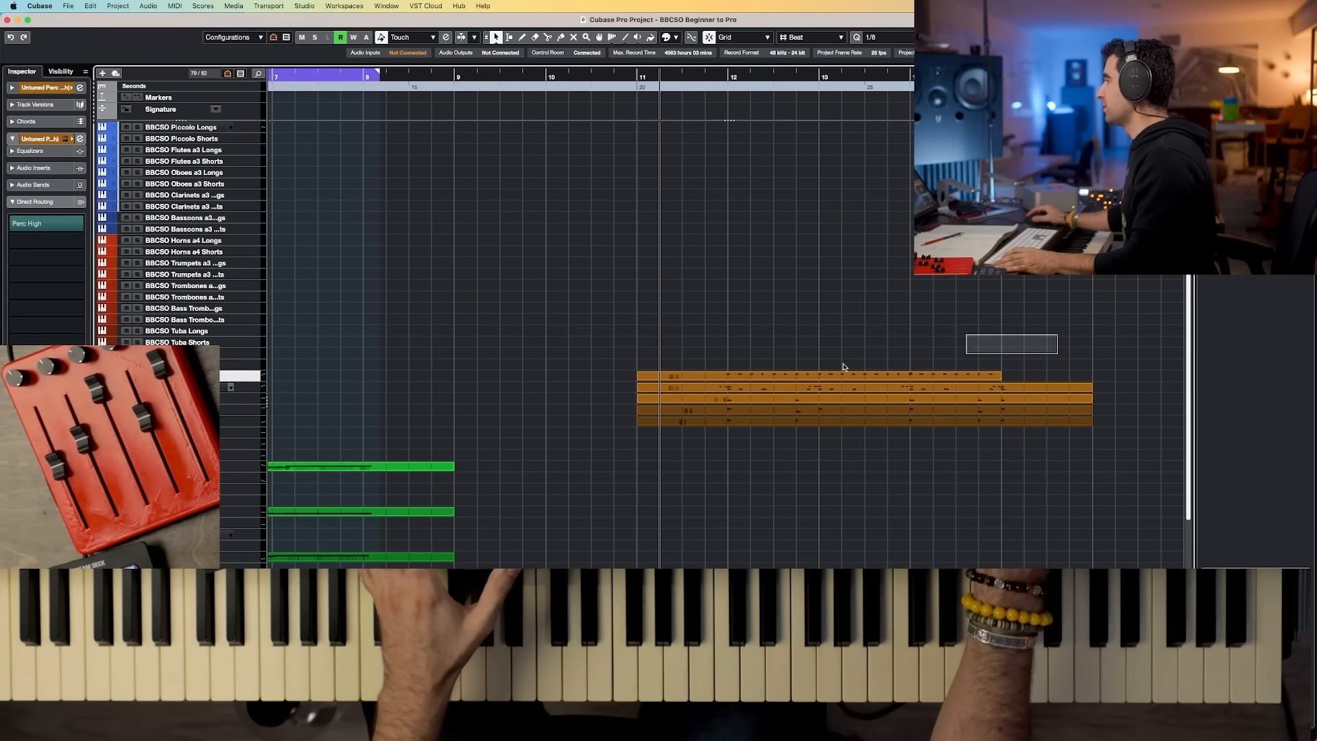
Step: Select all the percussion parts, open them together in the Key Editor, play them back and close it
click(690, 417)
drag(1099, 335, 697, 419)
key(Return)
key(space)
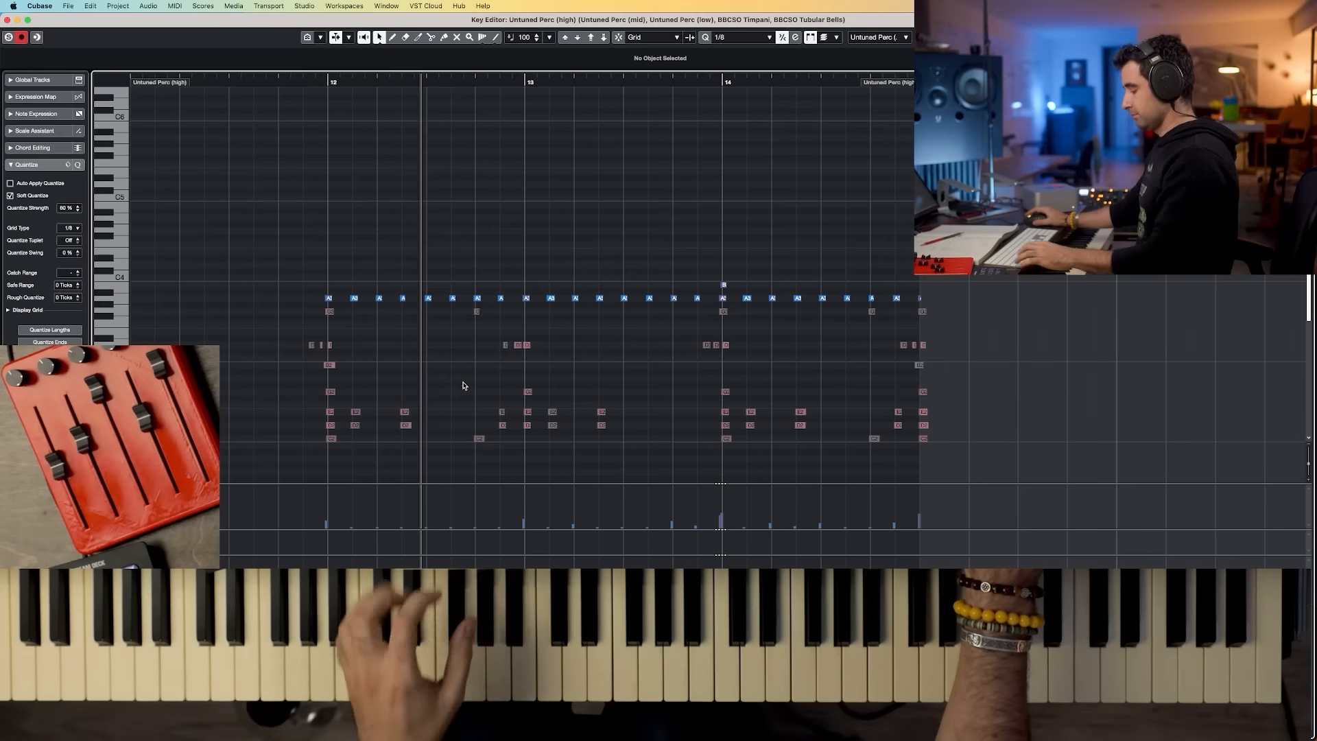
key(Return)
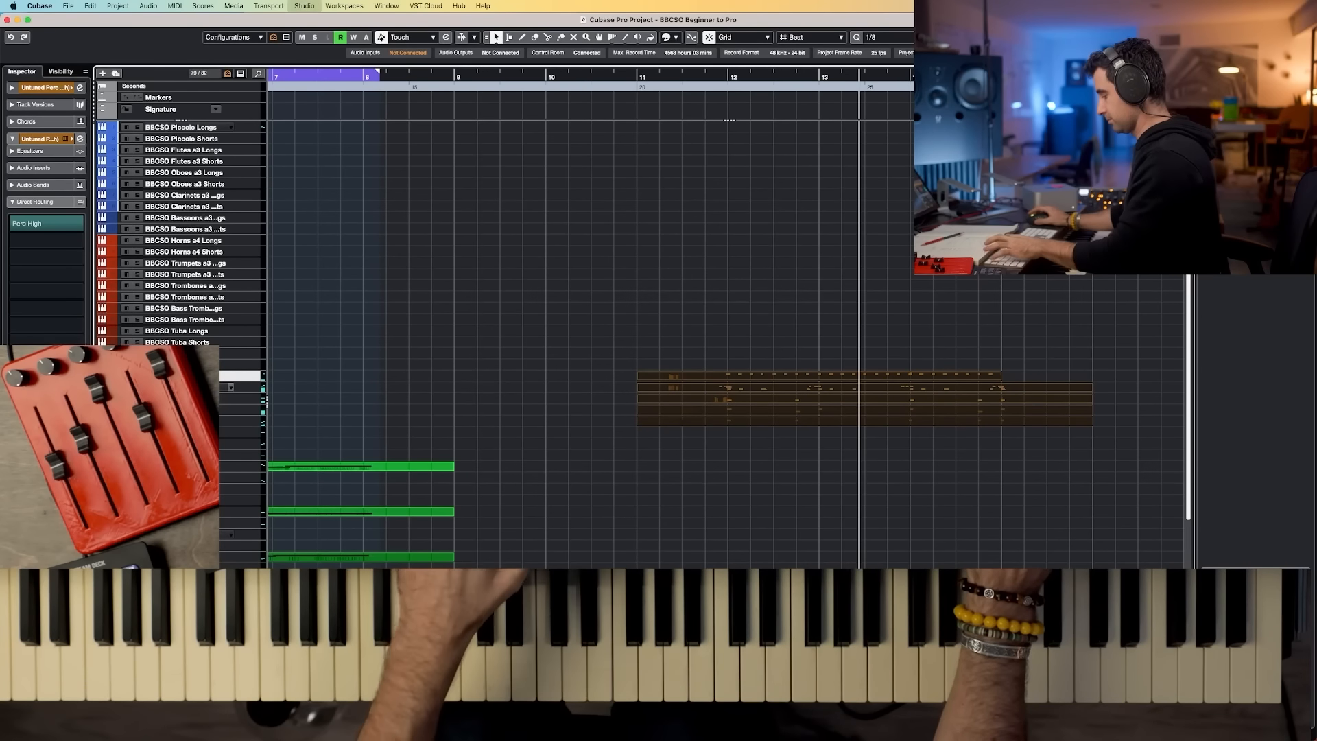
Step: Open the Perc High group's Pro-MB insert in the MixConsole and lower Band 1's threshold
key(F3)
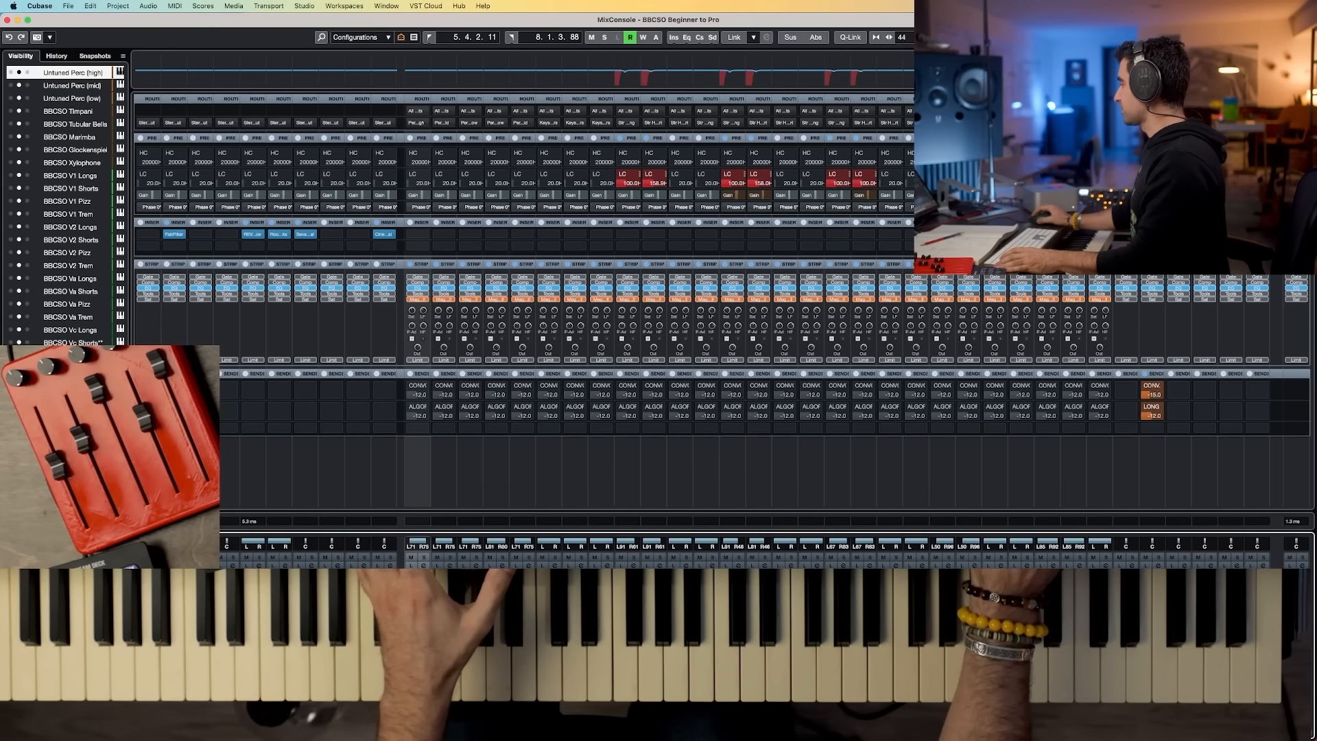
scroll(1257, 514, right, 7)
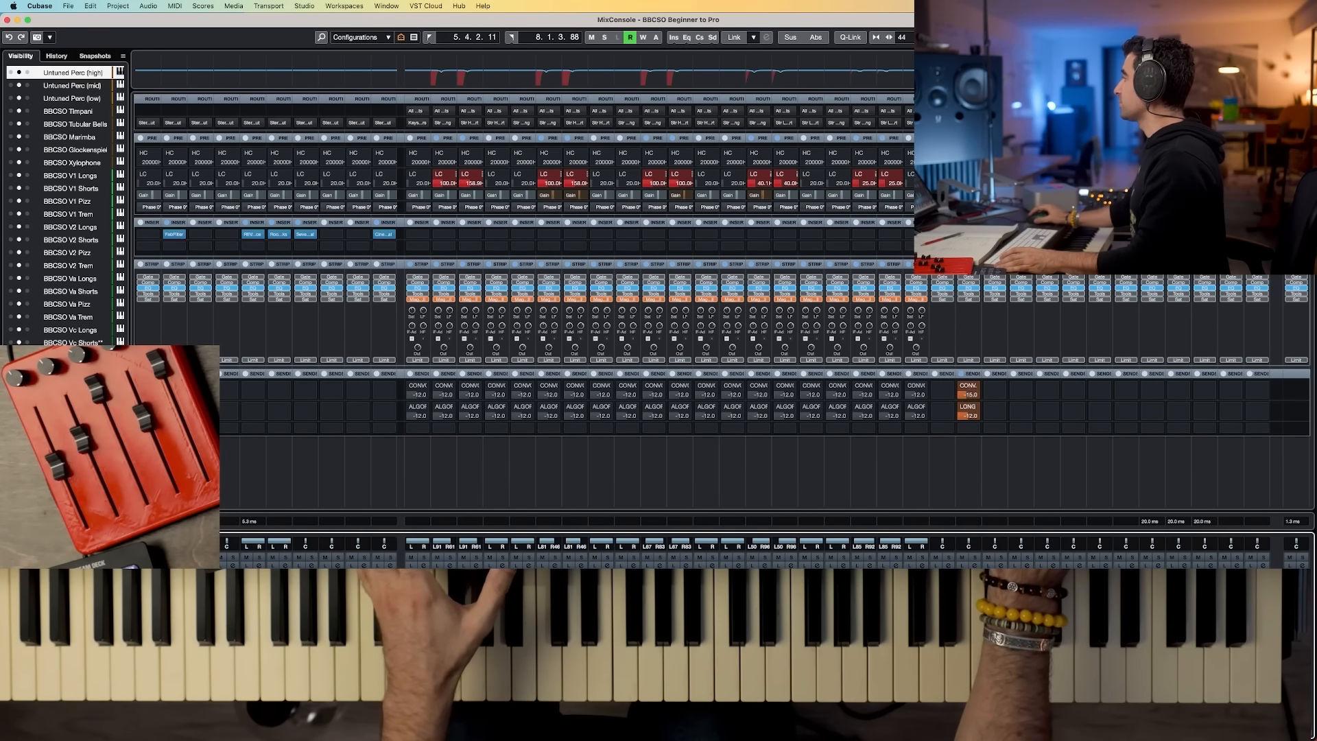
click(174, 235)
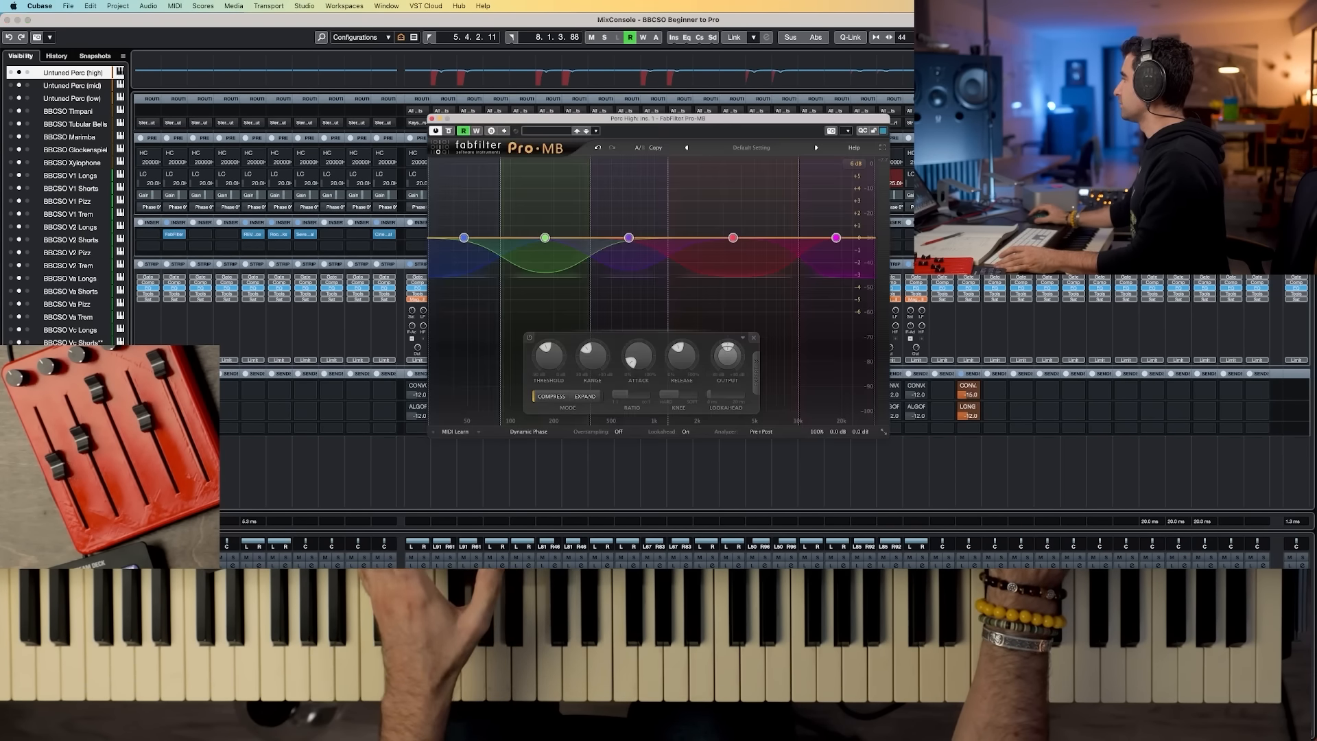
drag(546, 347, 547, 340)
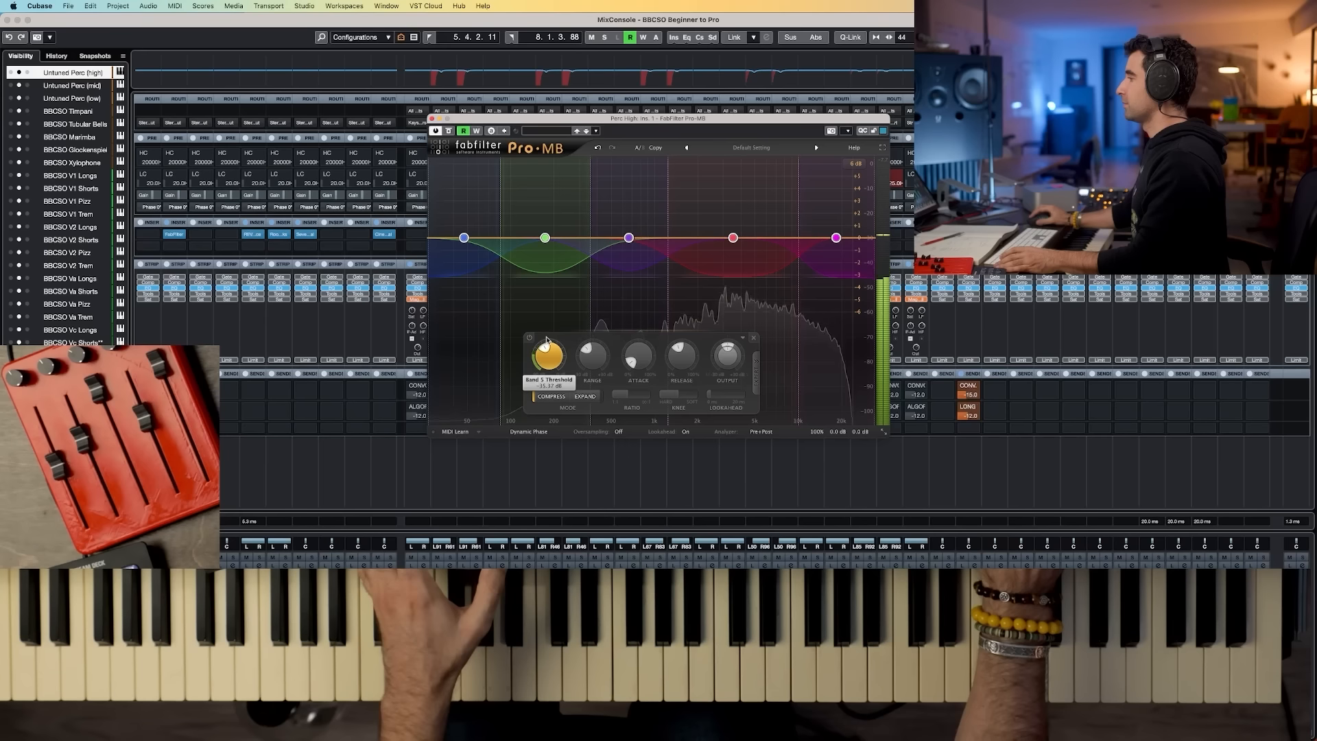
key(space)
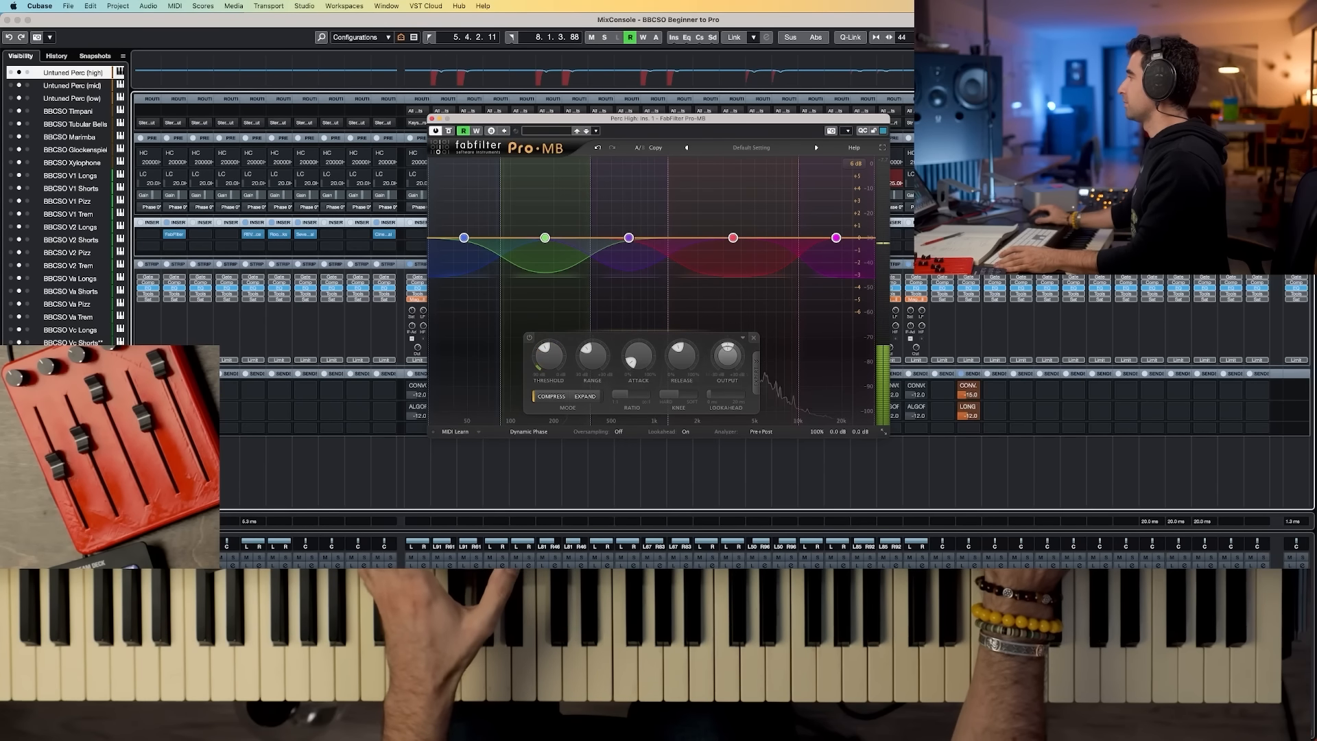
Step: Open the Perc Mid and Perc Low Pro-MB inserts beside Perc High to compare them, then close all plugin windows
click(1176, 234)
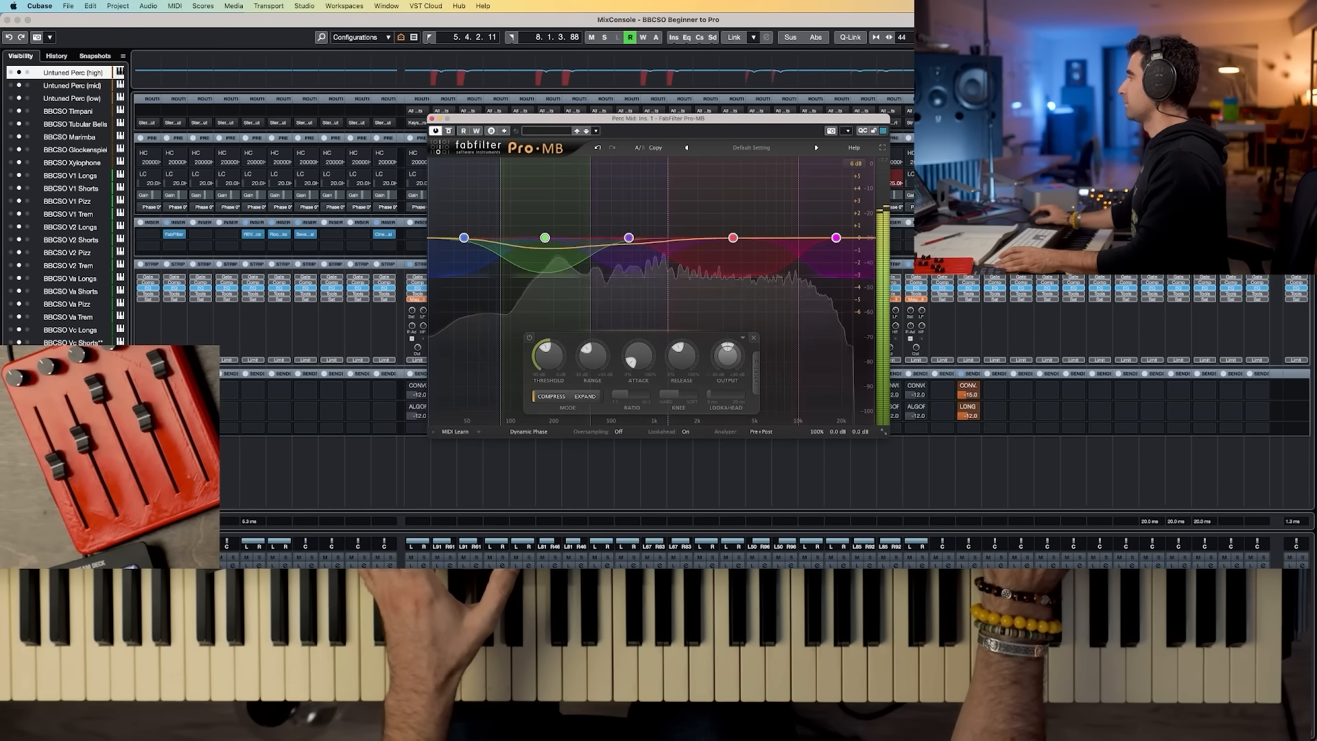
drag(733, 124, 950, 282)
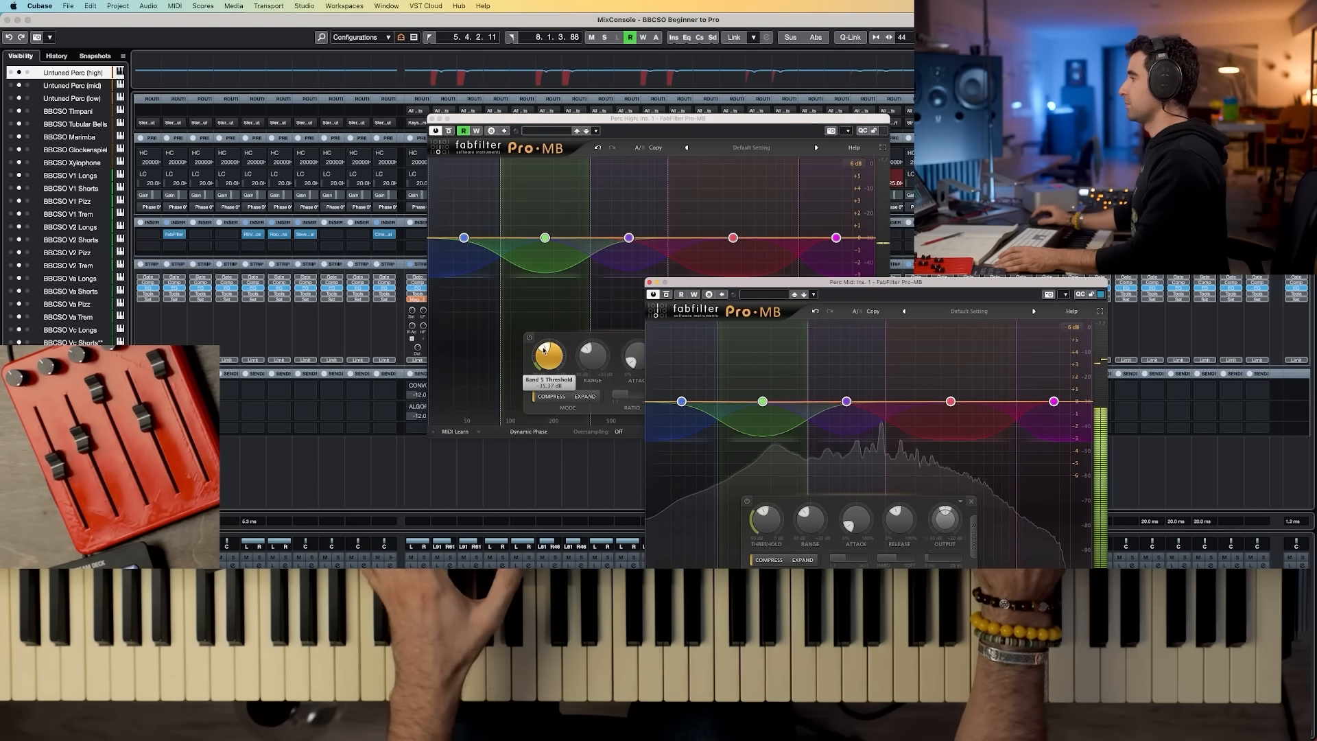
click(547, 364)
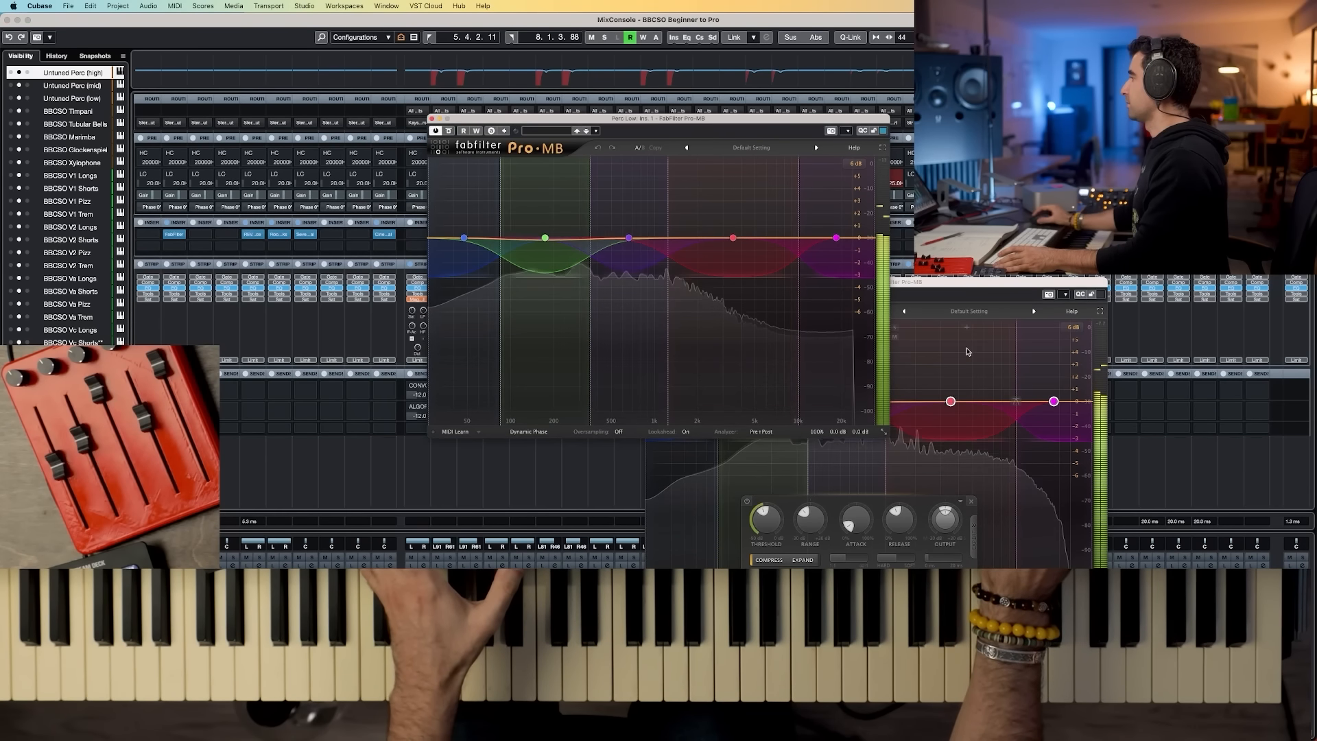
drag(780, 120, 369, 298)
drag(981, 281, 306, 23)
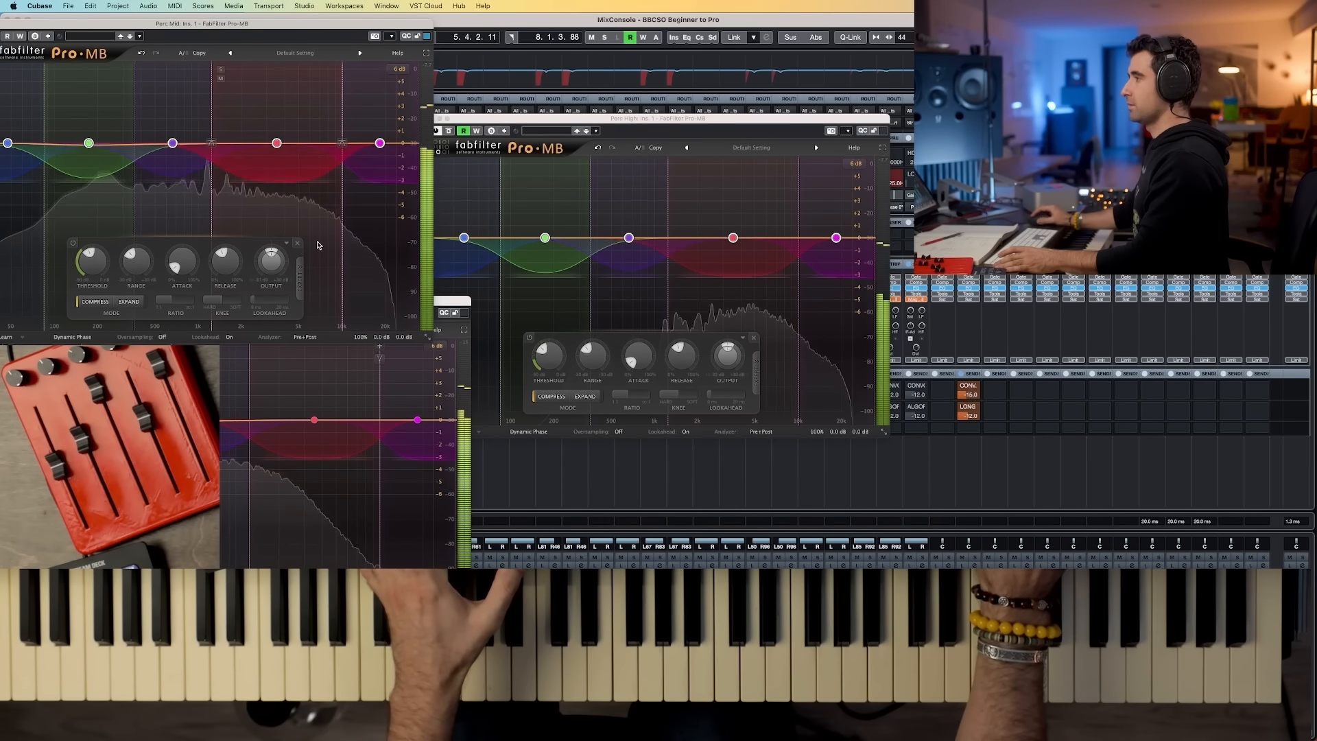
drag(0, 30, 150, 51)
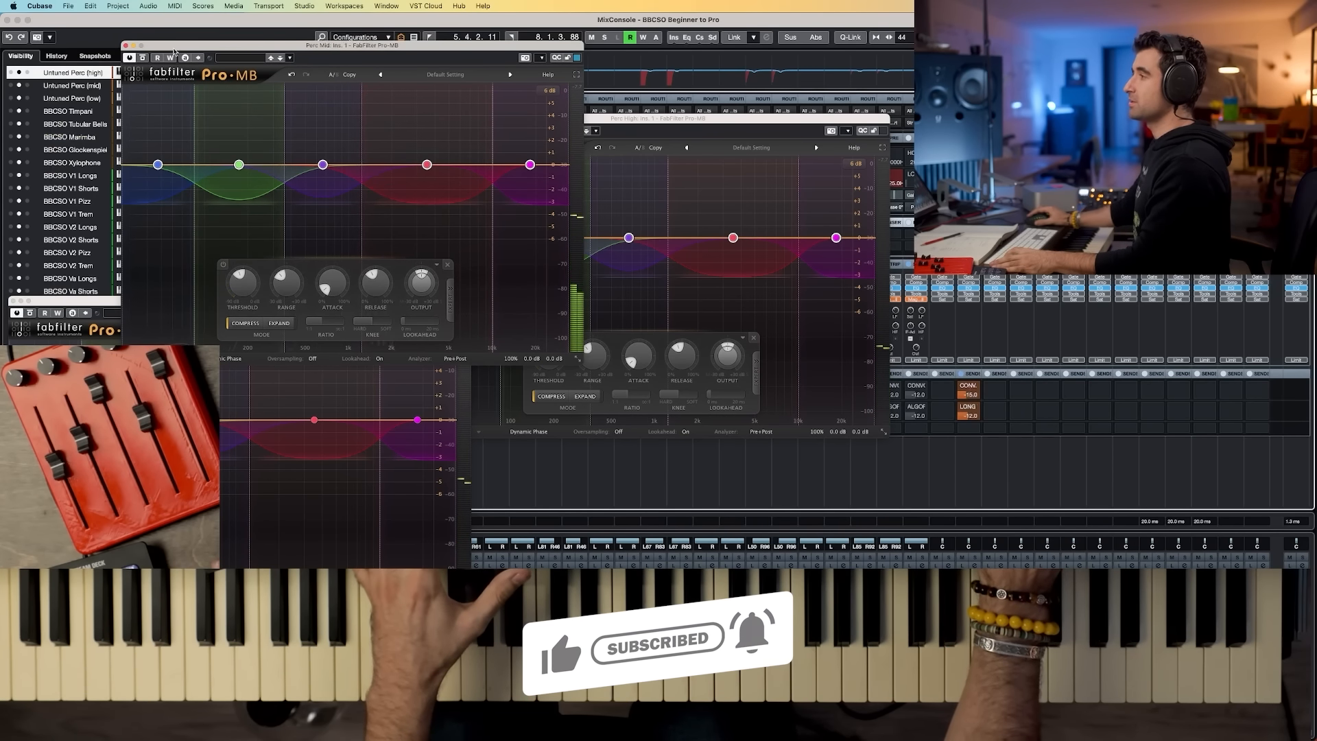
key(super+w)
click(211, 302)
key(super+w)
click(541, 203)
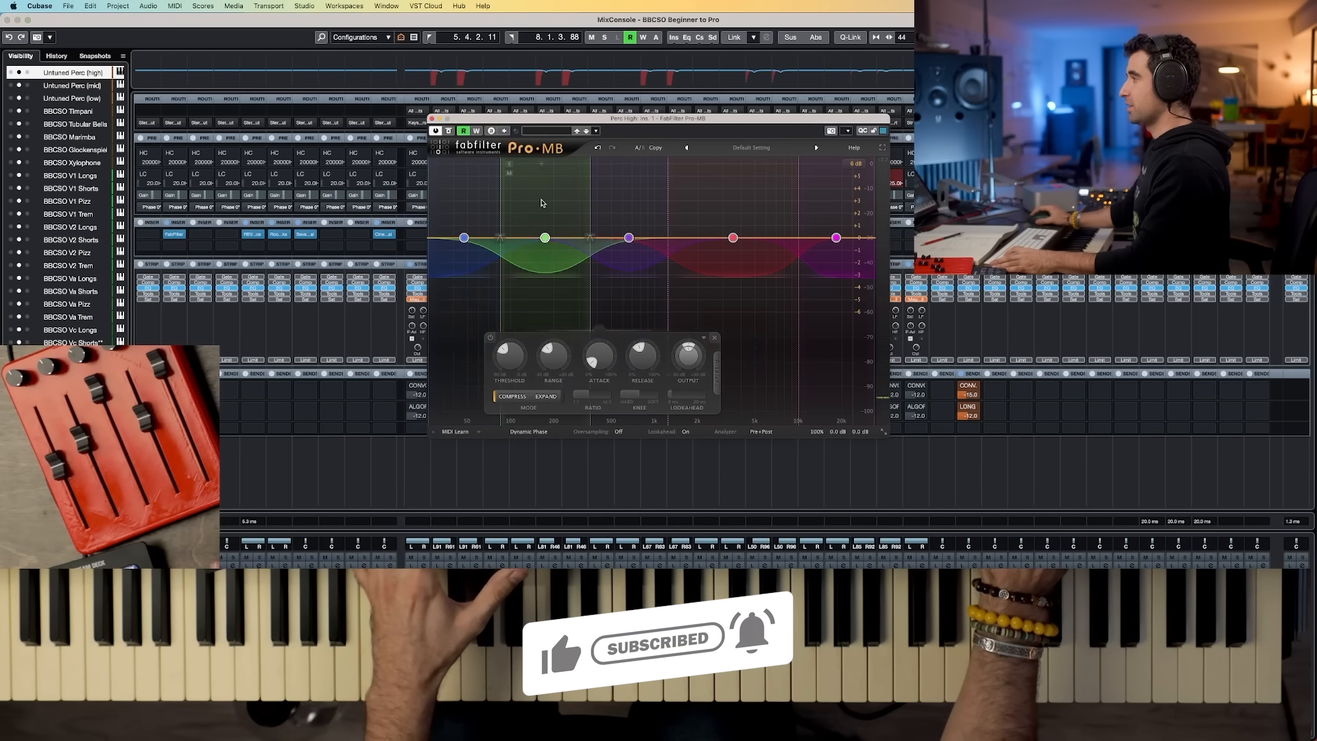
key(super+w)
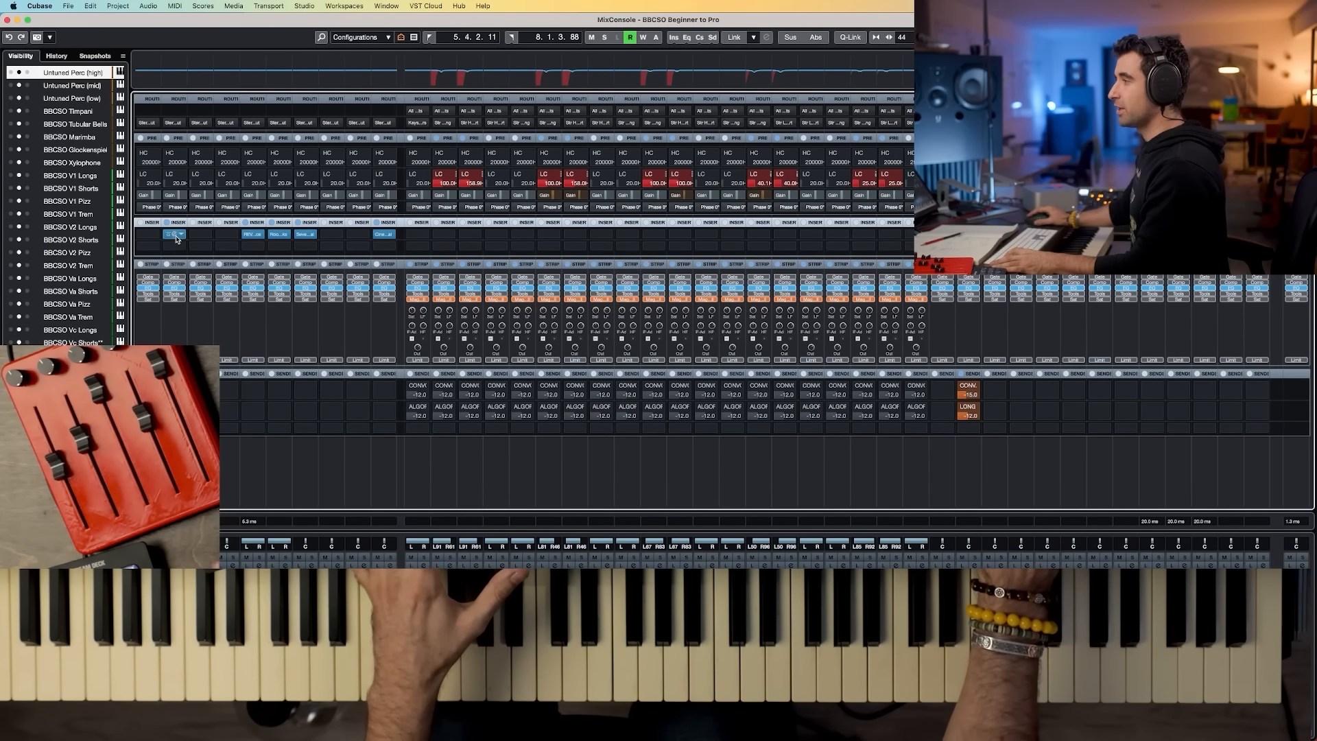
Step: Open the PERC stem's Pro-MB insert, reposition its window and adjust Band 1's threshold
click(173, 235)
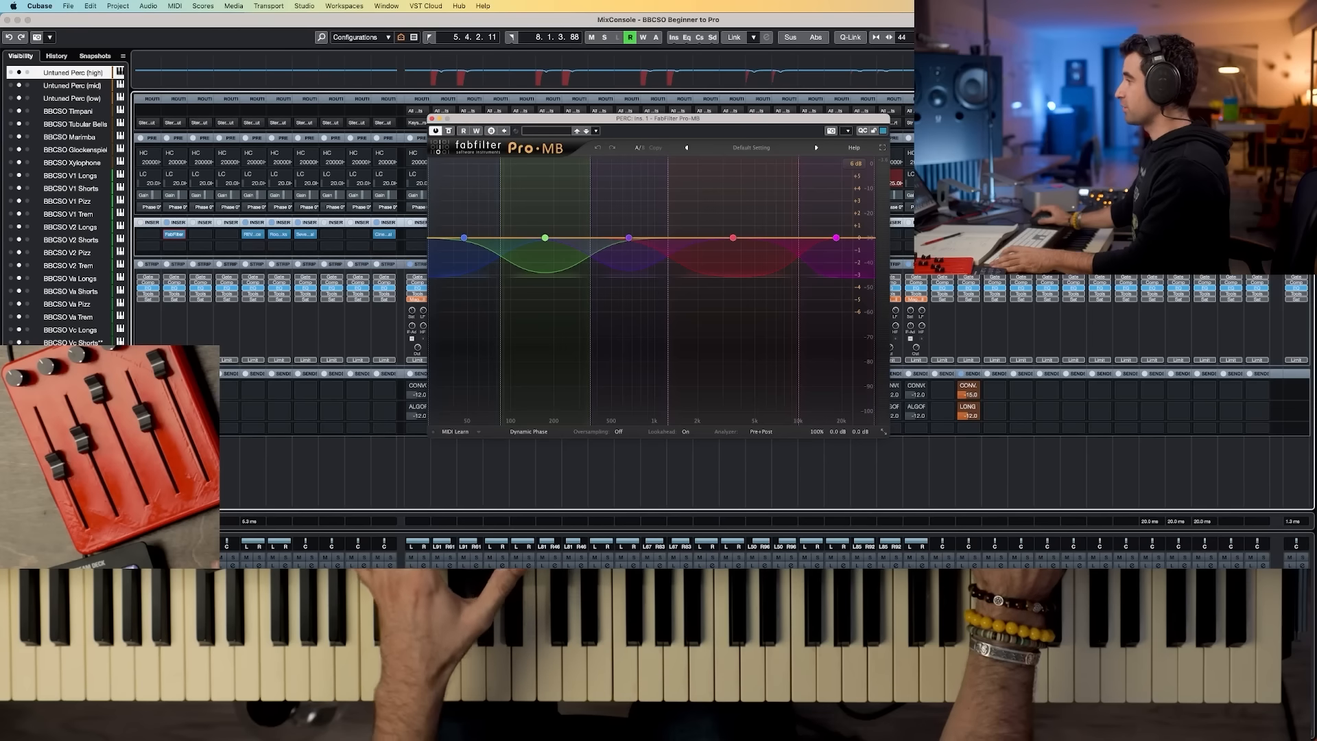
drag(751, 123, 535, 117)
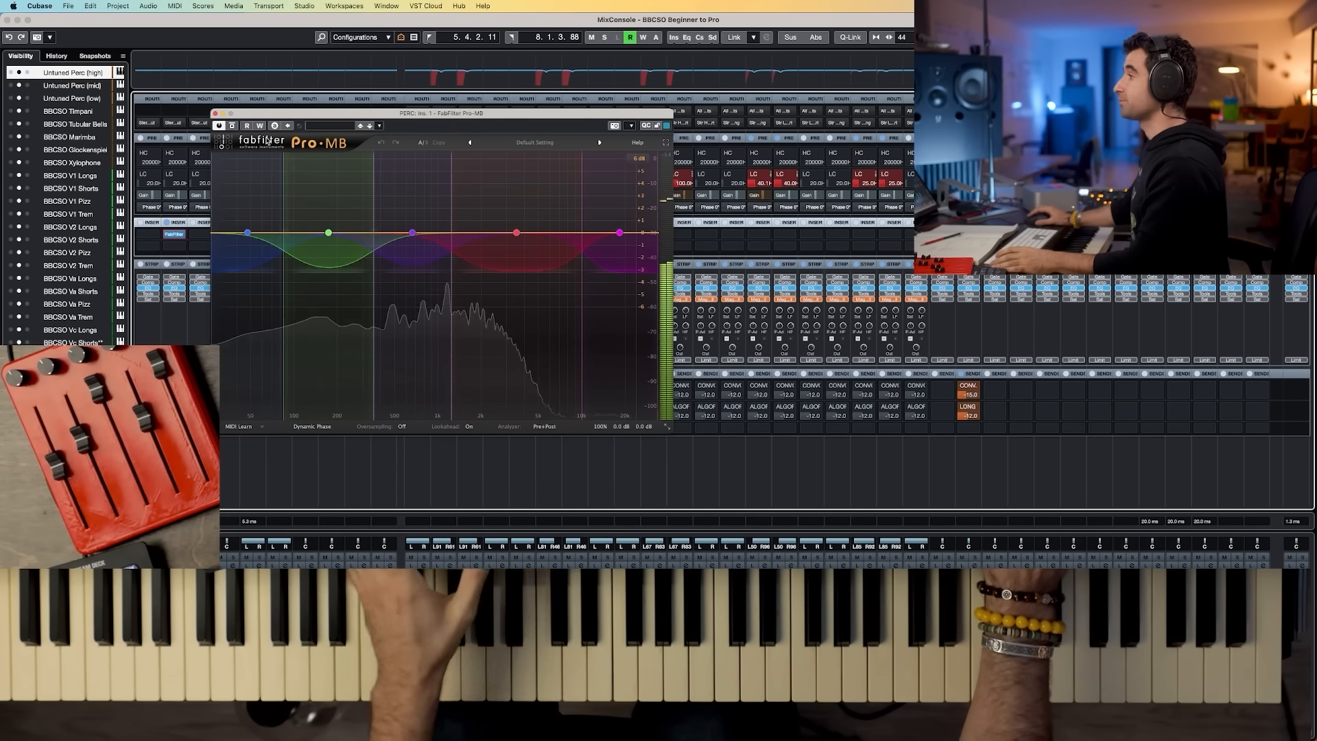
drag(232, 209, 663, 276)
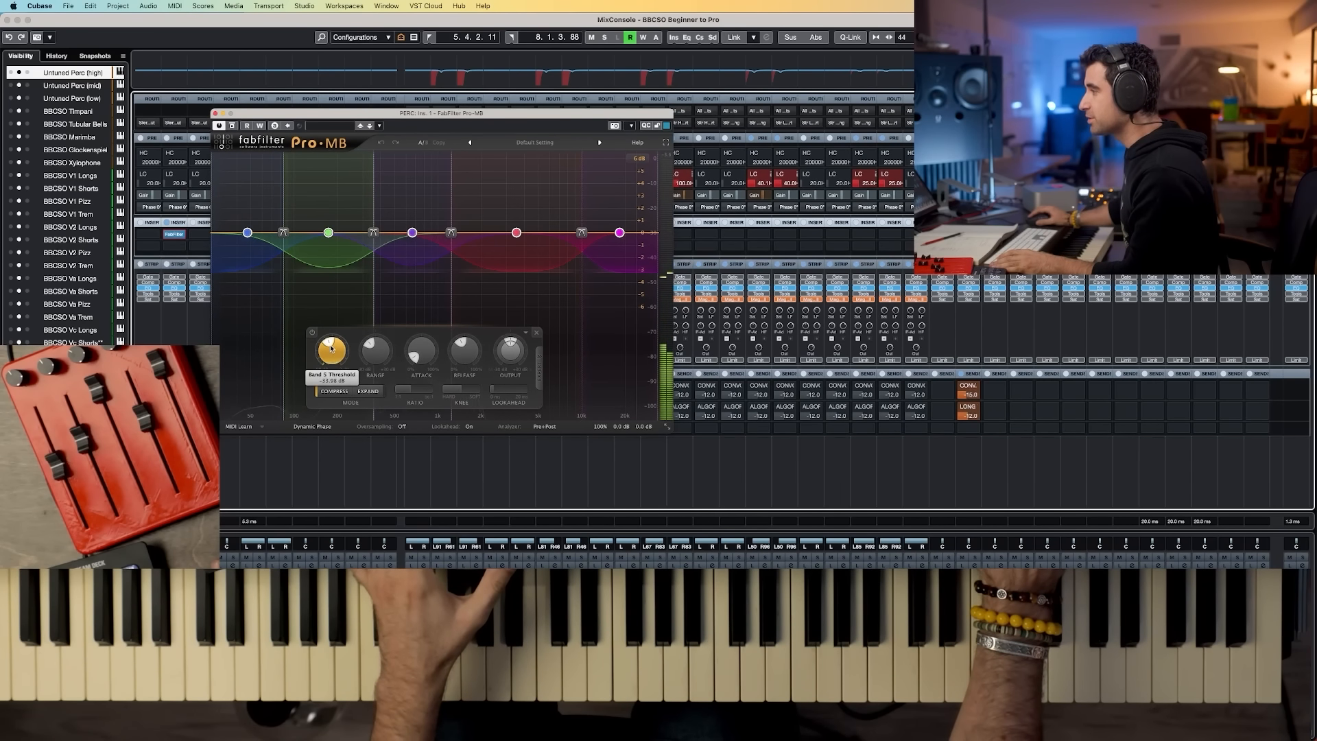
mouse_move(331, 348)
drag(330, 345, 331, 344)
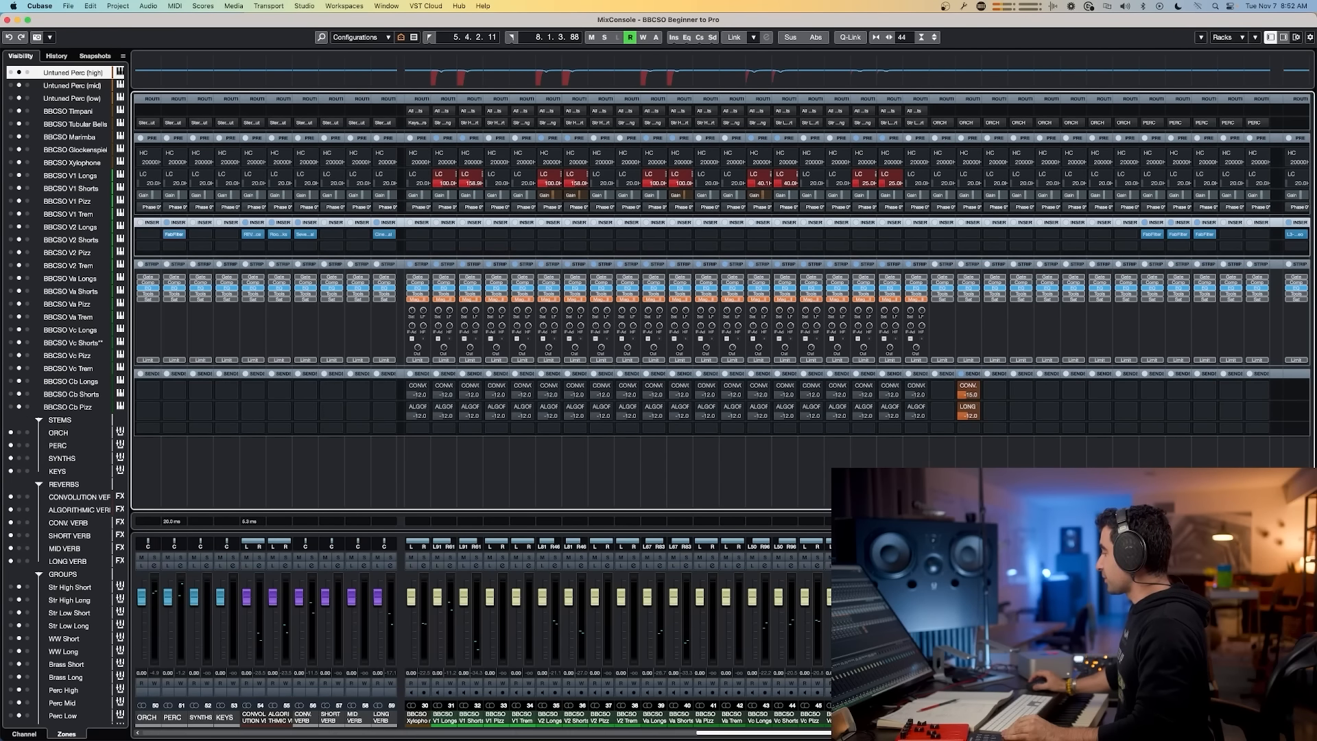
Step: Switch to Slack to view the mixing workflow diagram, then return to the MixConsole
click(981, 732)
key(super+Tab)
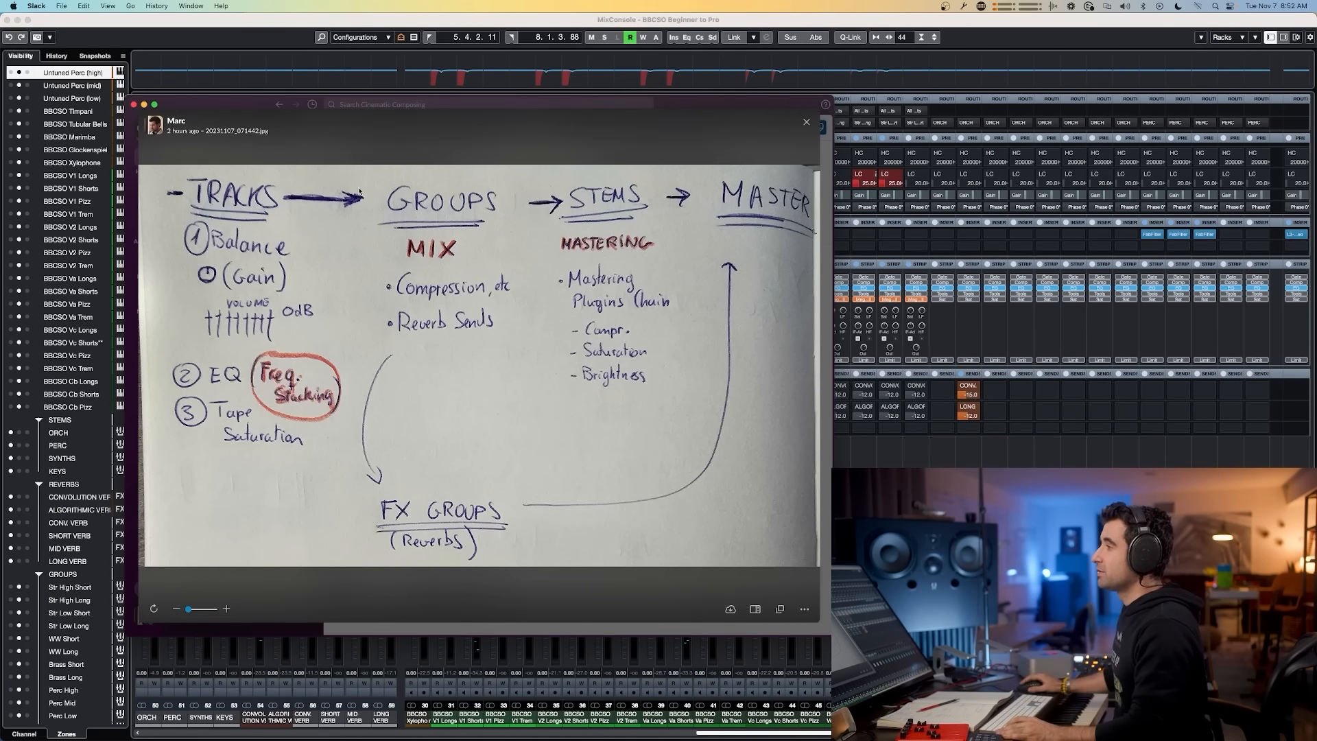
click(990, 427)
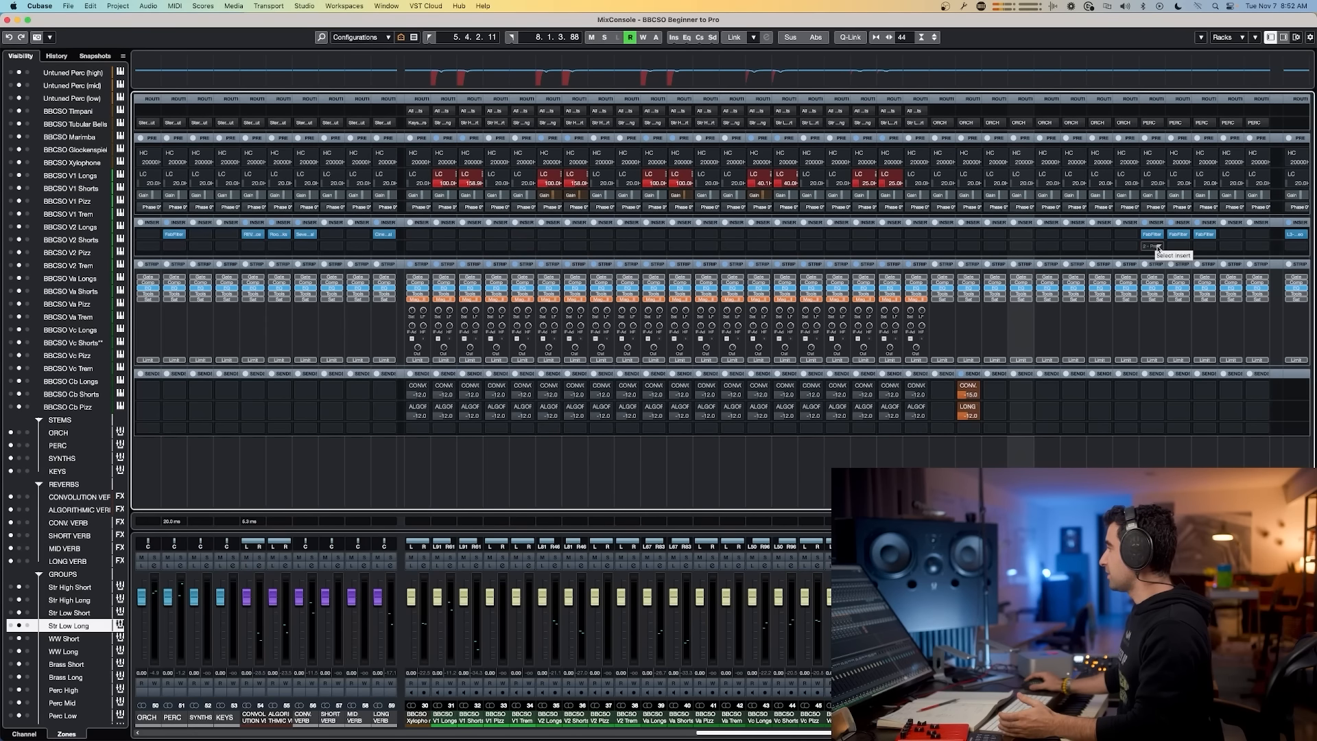
Step: Insert a MultibandCompressor into the Perc High group's second insert slot
click(1157, 248)
text(multi)
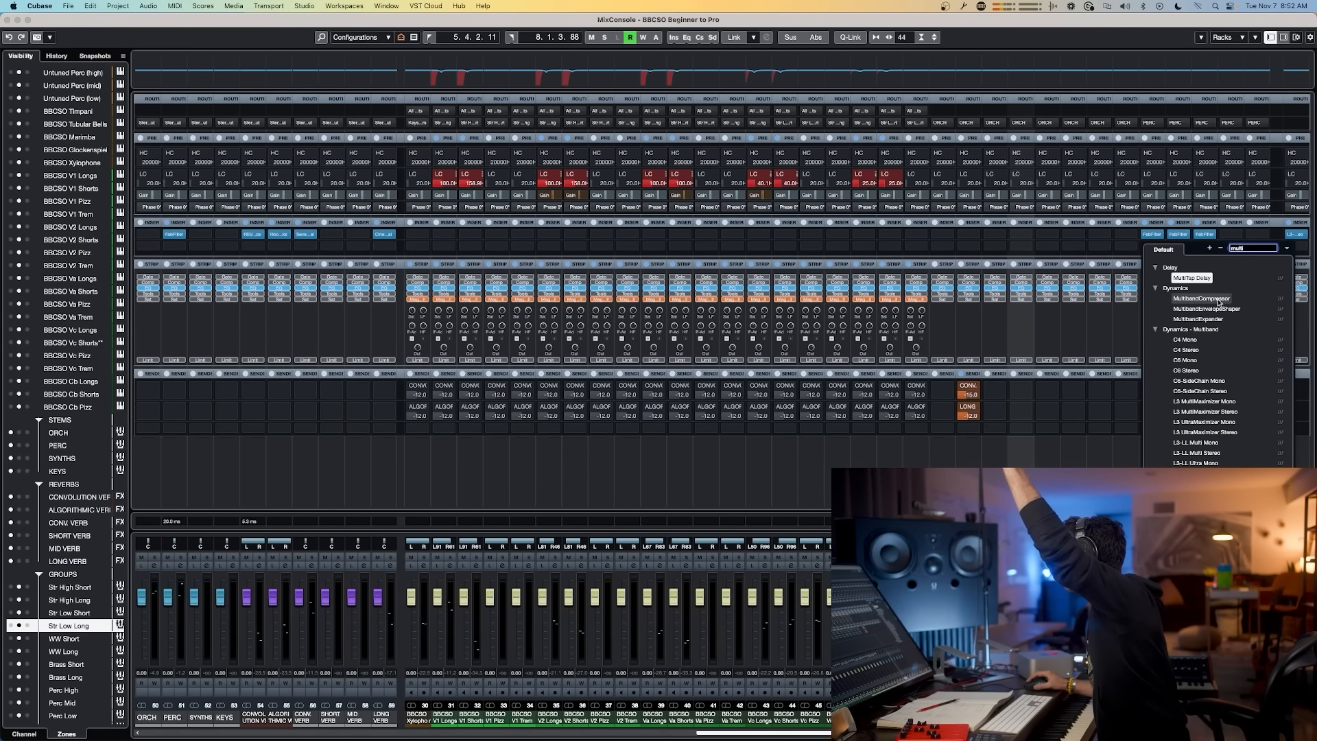
click(1217, 301)
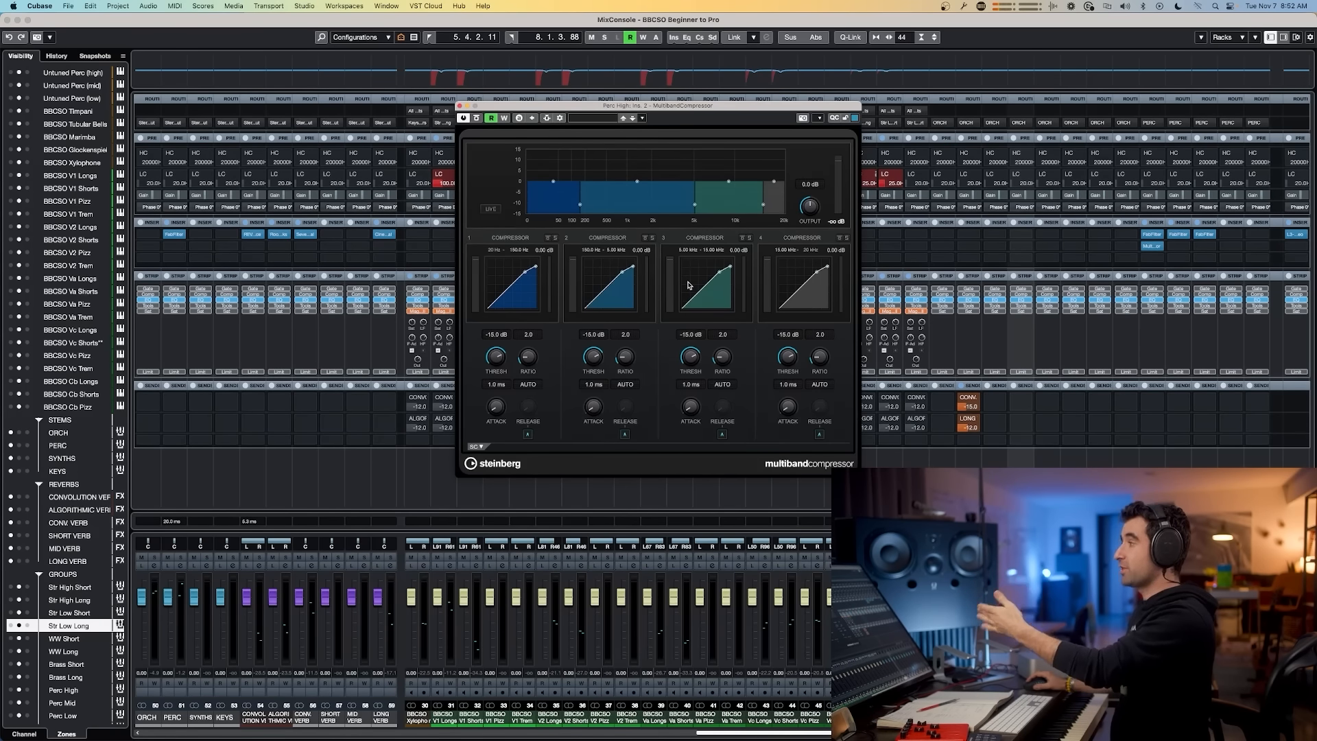
click(1145, 237)
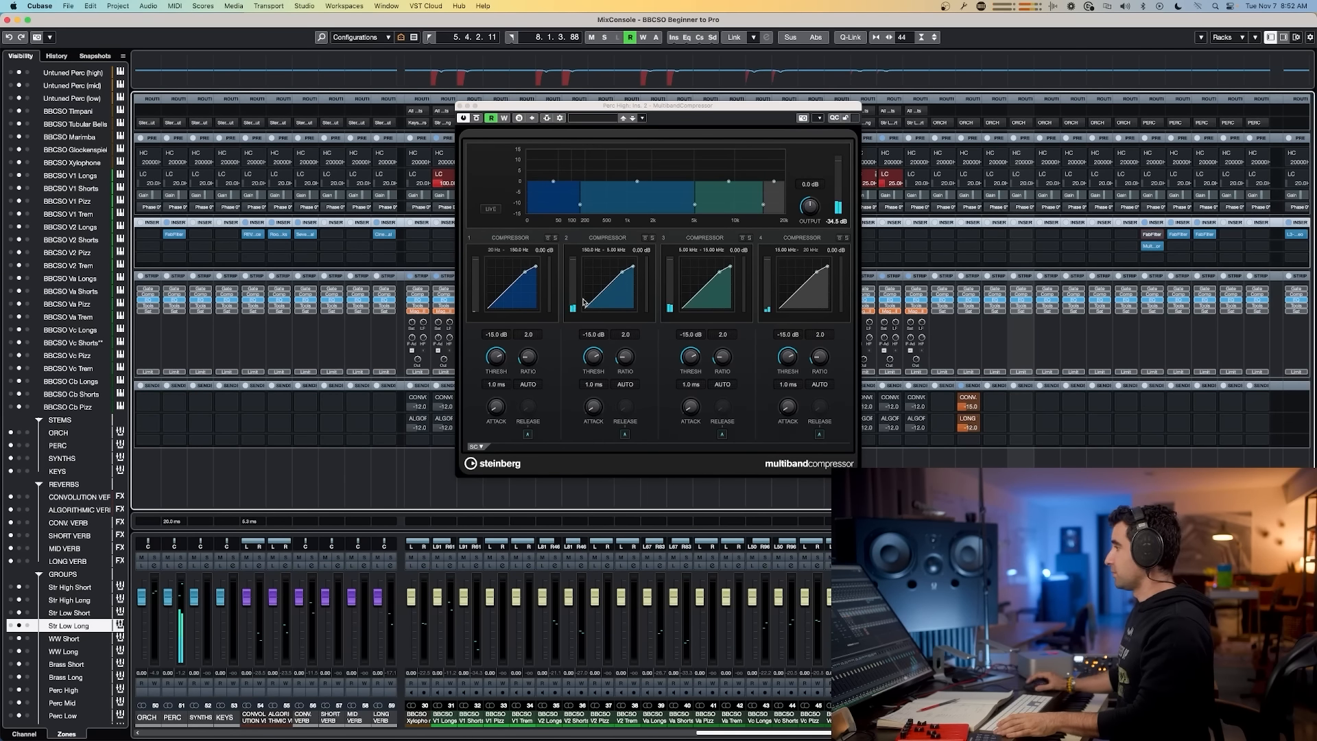
Step: Lower the MultibandCompressor's band 2 and band 4 thresholds, set band 4's release, and close it
drag(589, 360, 590, 381)
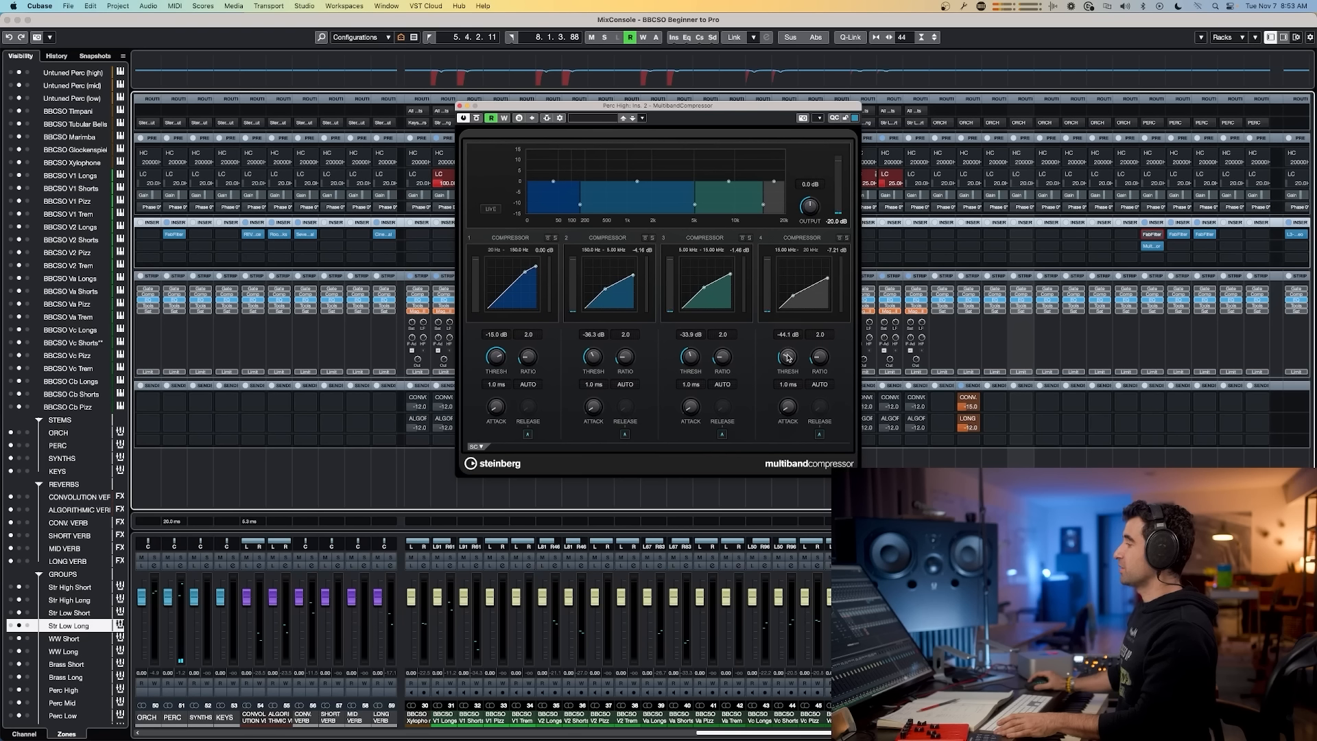
drag(787, 354, 790, 351)
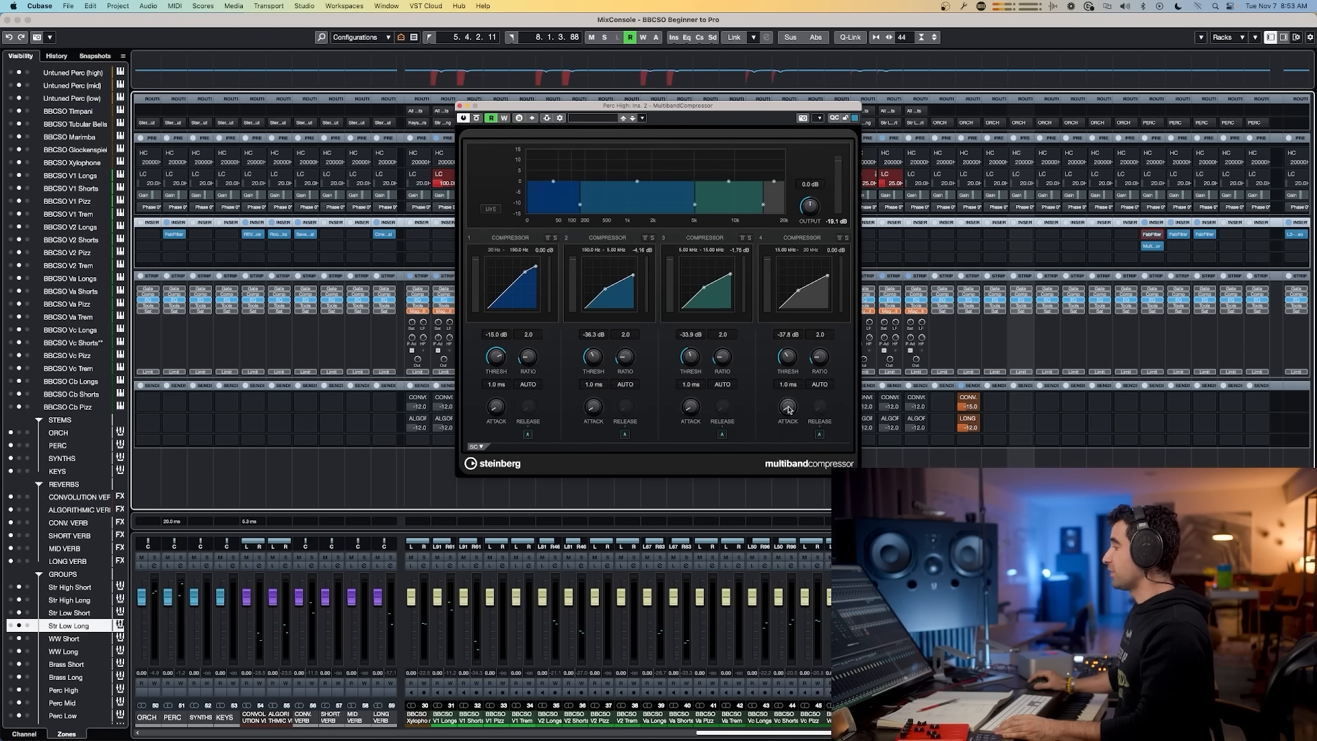
click(820, 384)
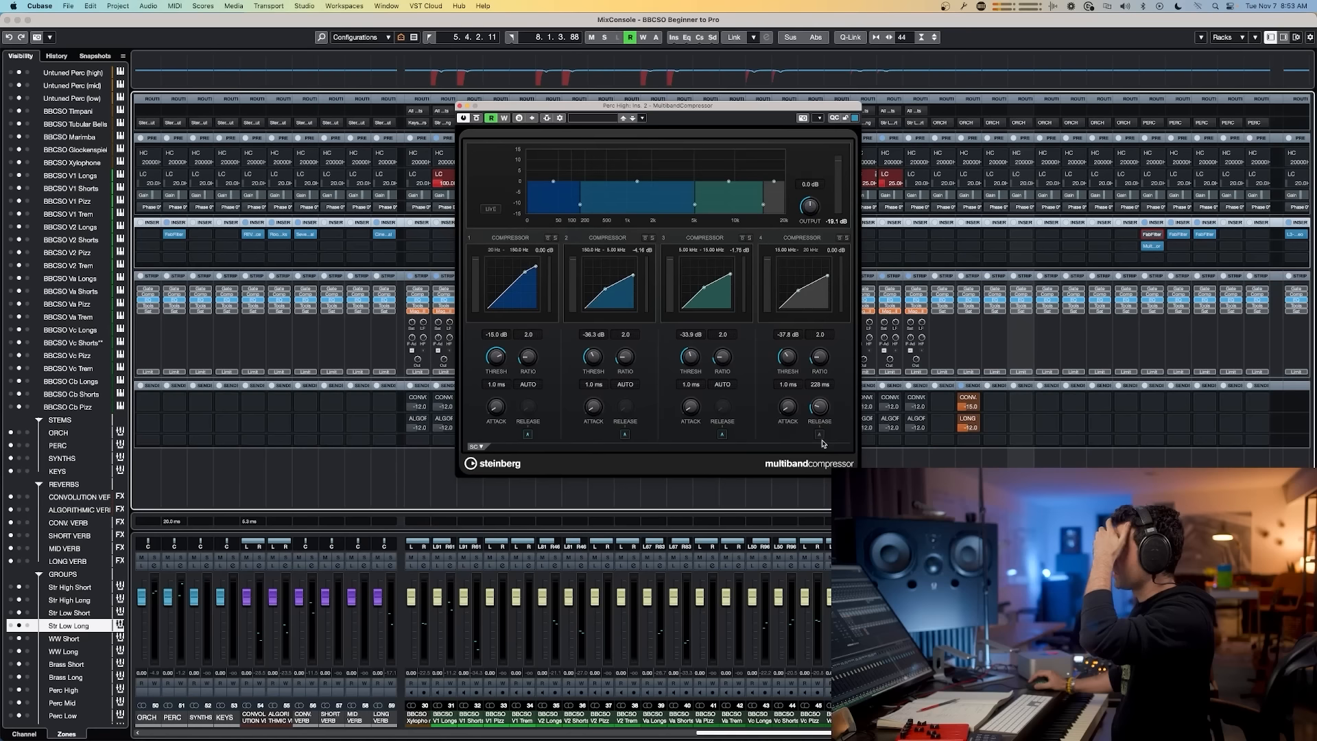
drag(823, 460, 825, 452)
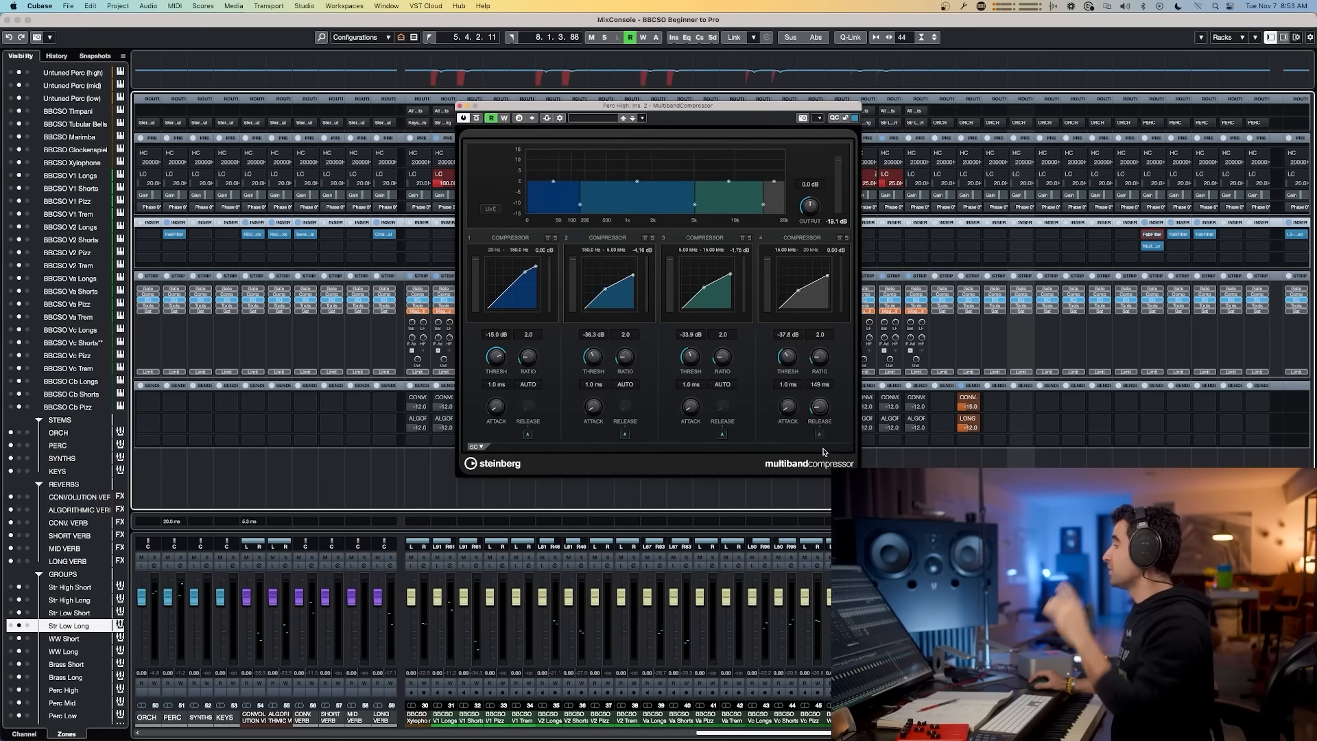
click(459, 106)
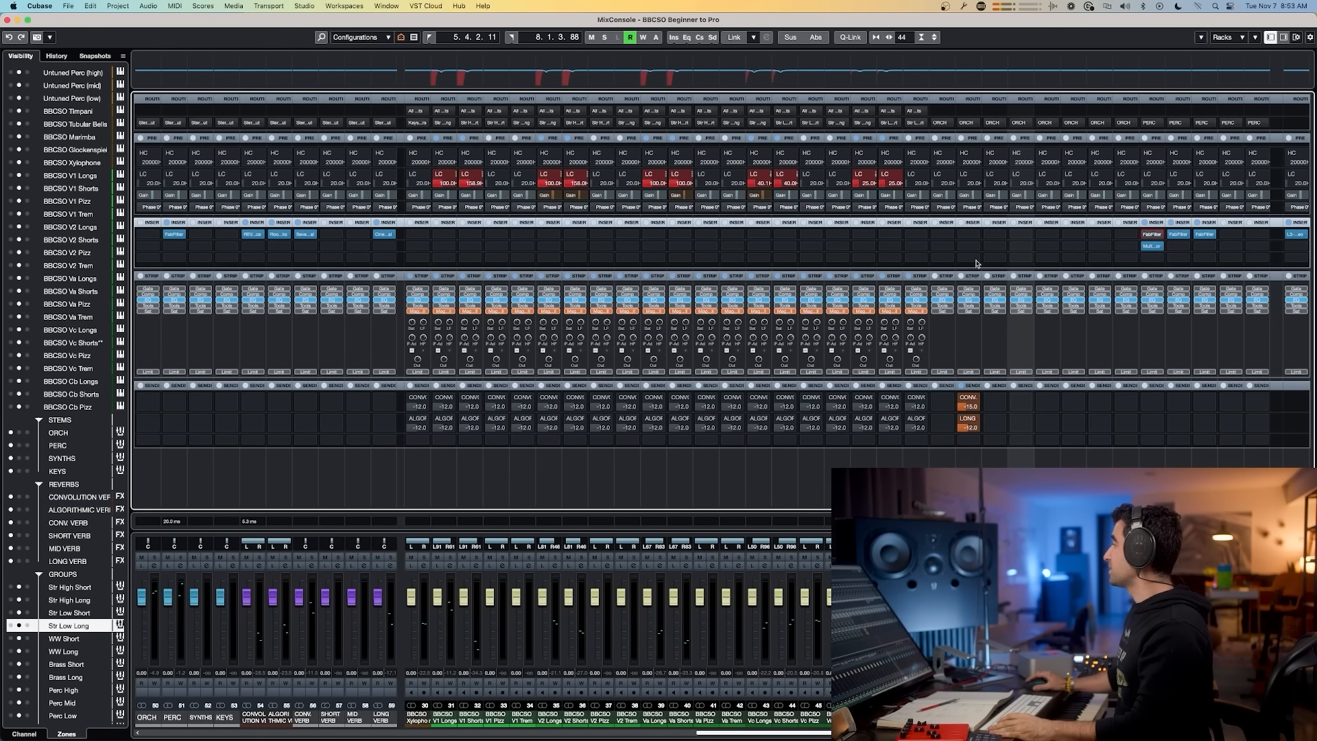
Step: Remove the MultibandCompressor from Perc High's second insert slot and close the Pro-MB window
click(1149, 236)
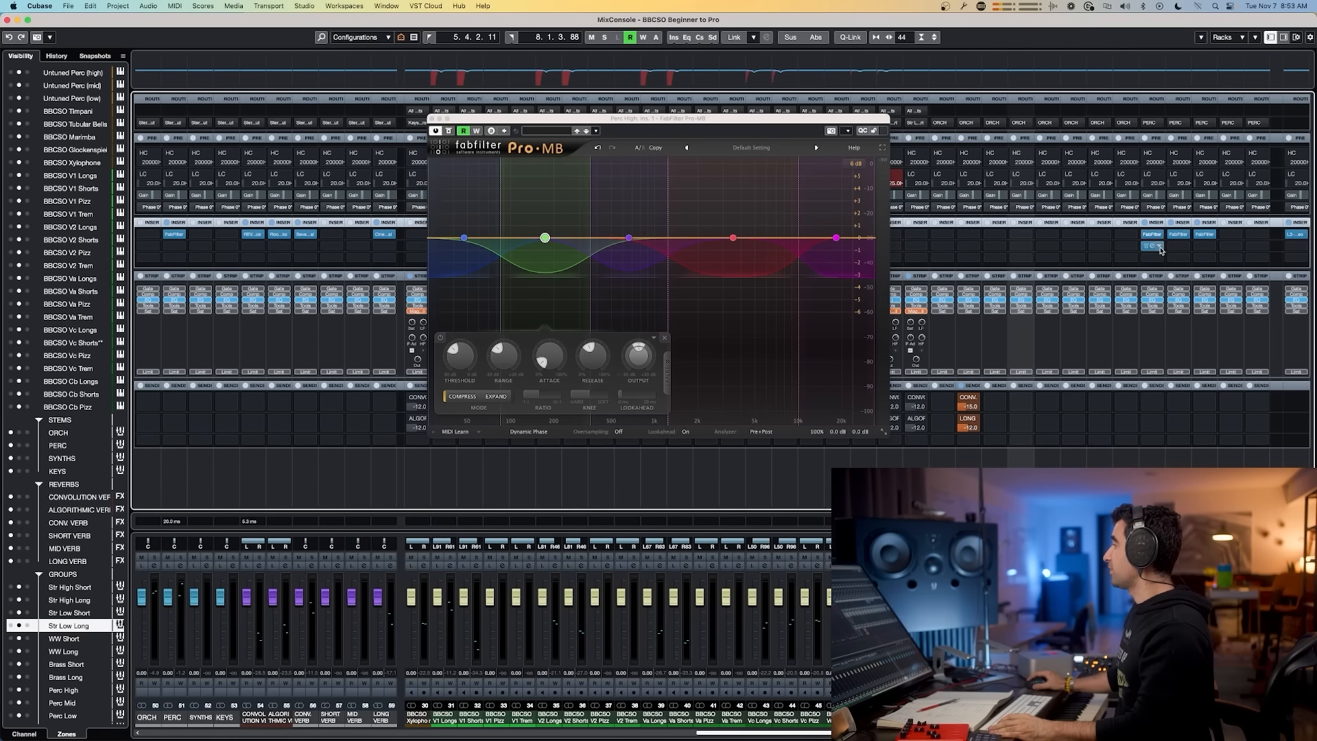
click(1159, 247)
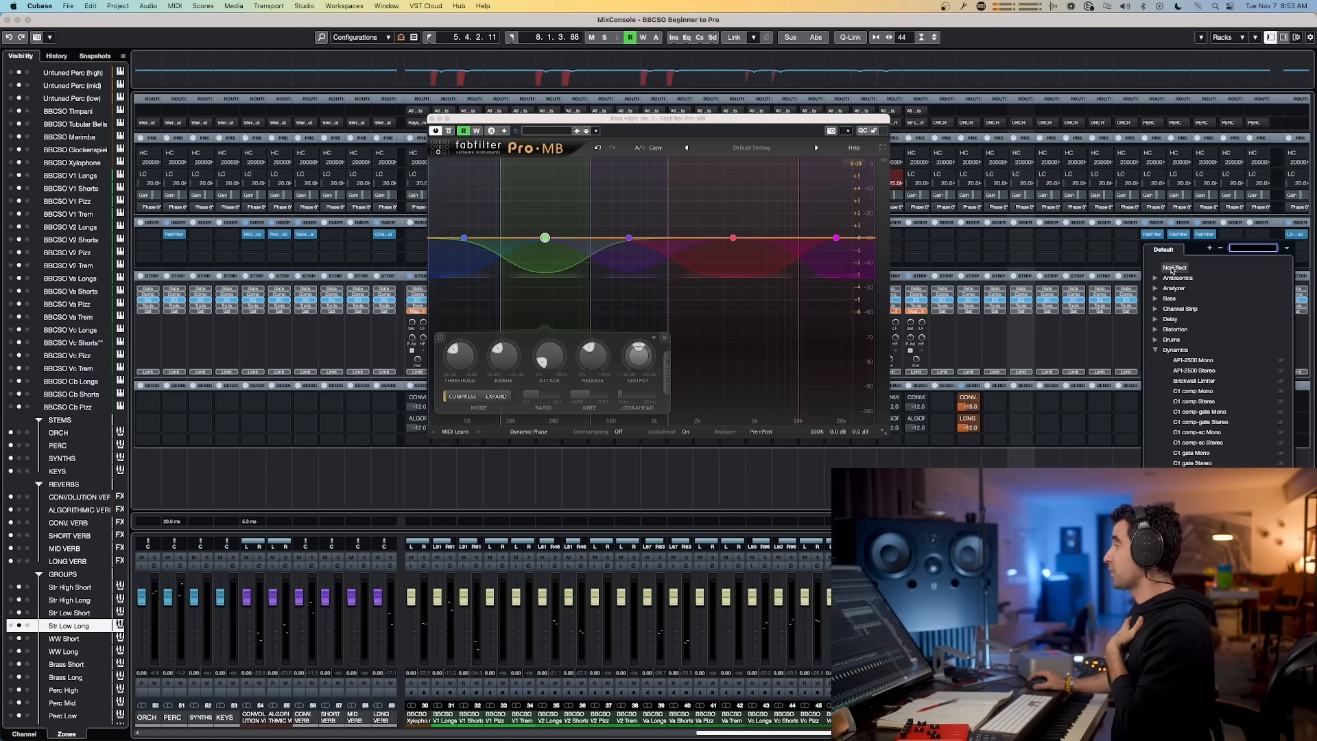
click(1169, 266)
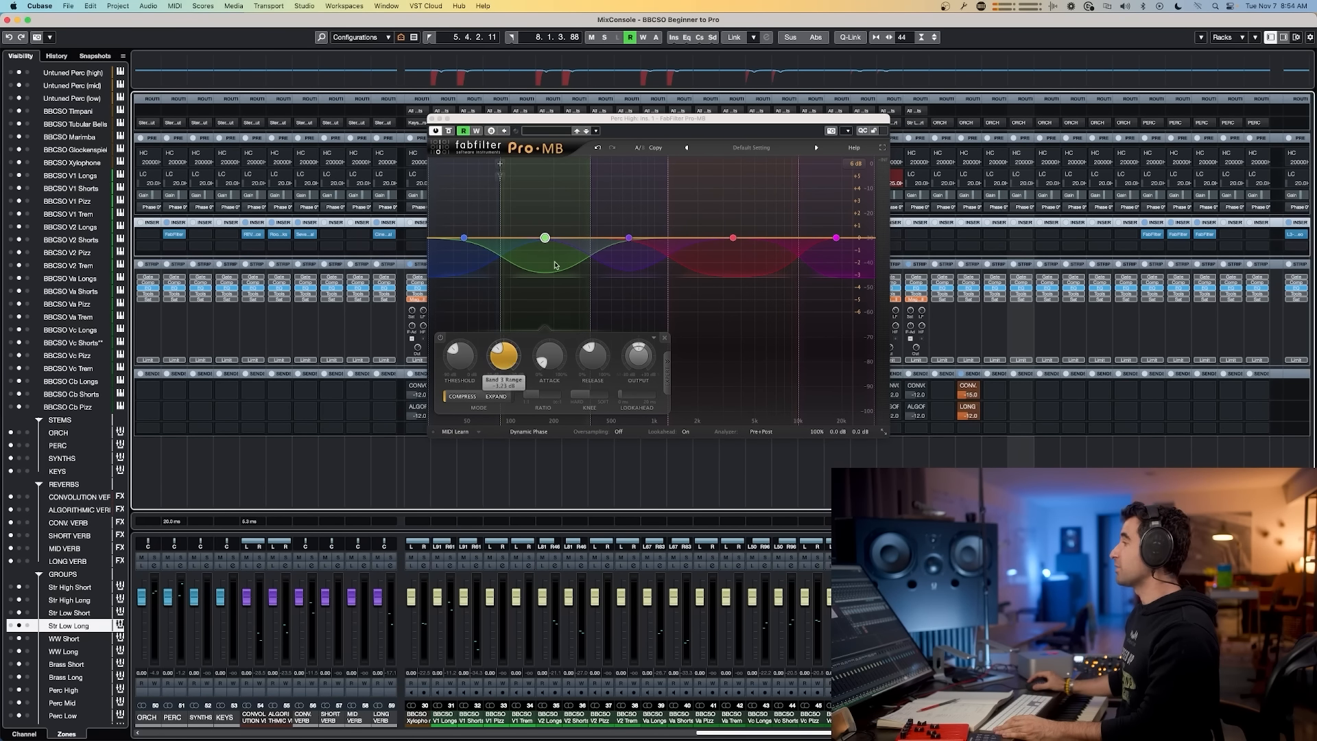
click(431, 120)
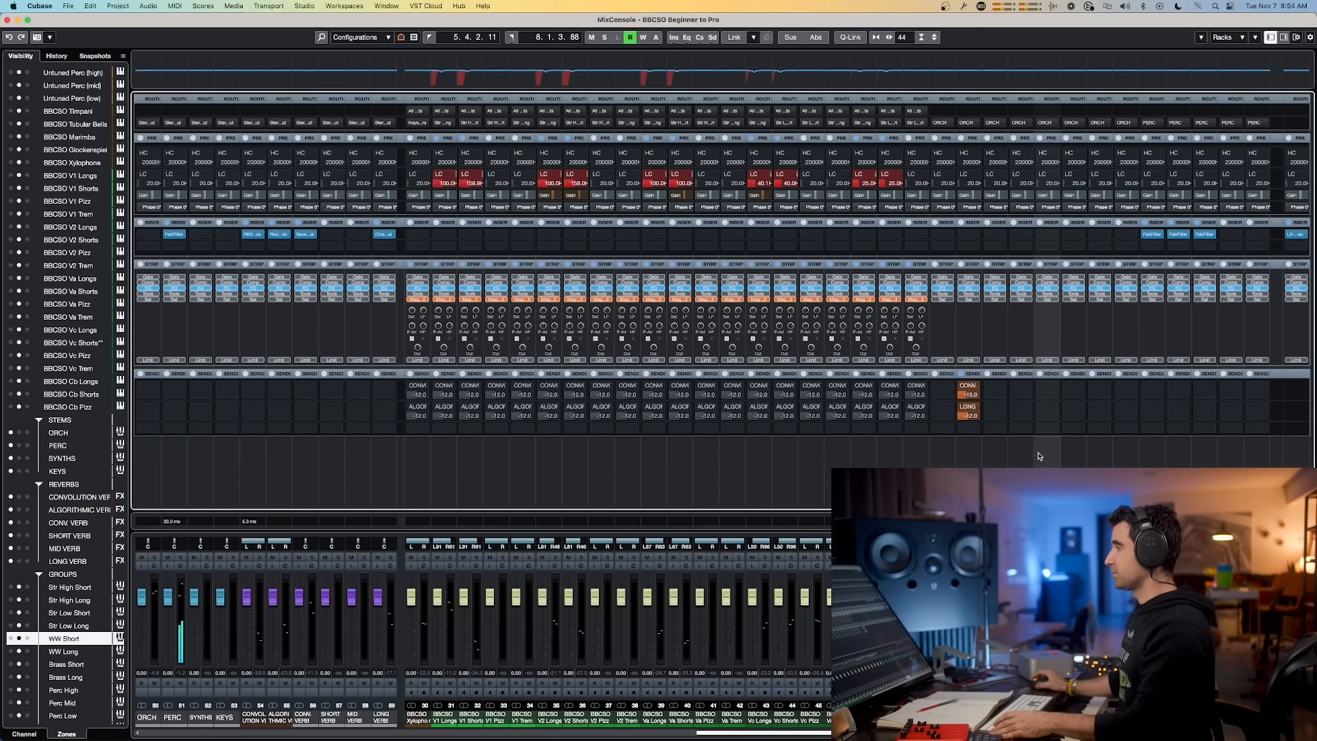
Step: Glance at the workflow diagram in Slack again and come back to Cubase
key(super+Tab)
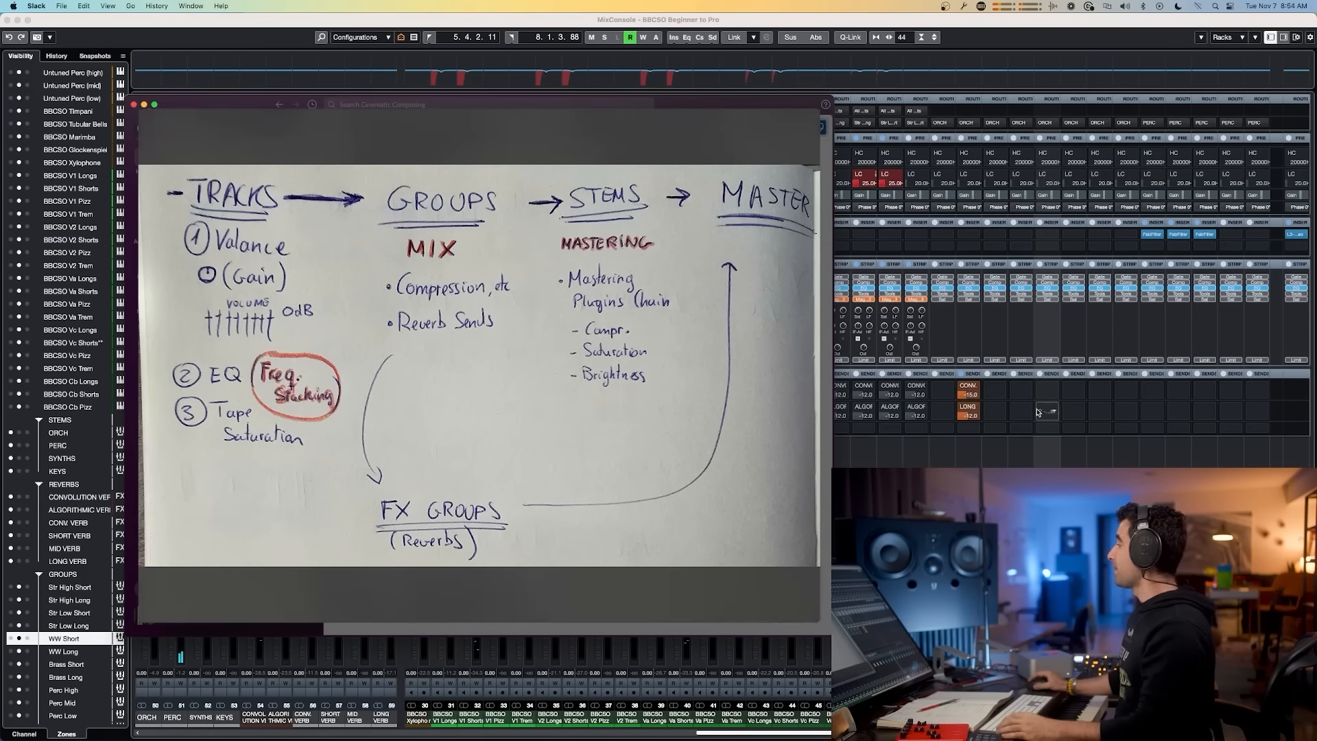
key(super+Tab)
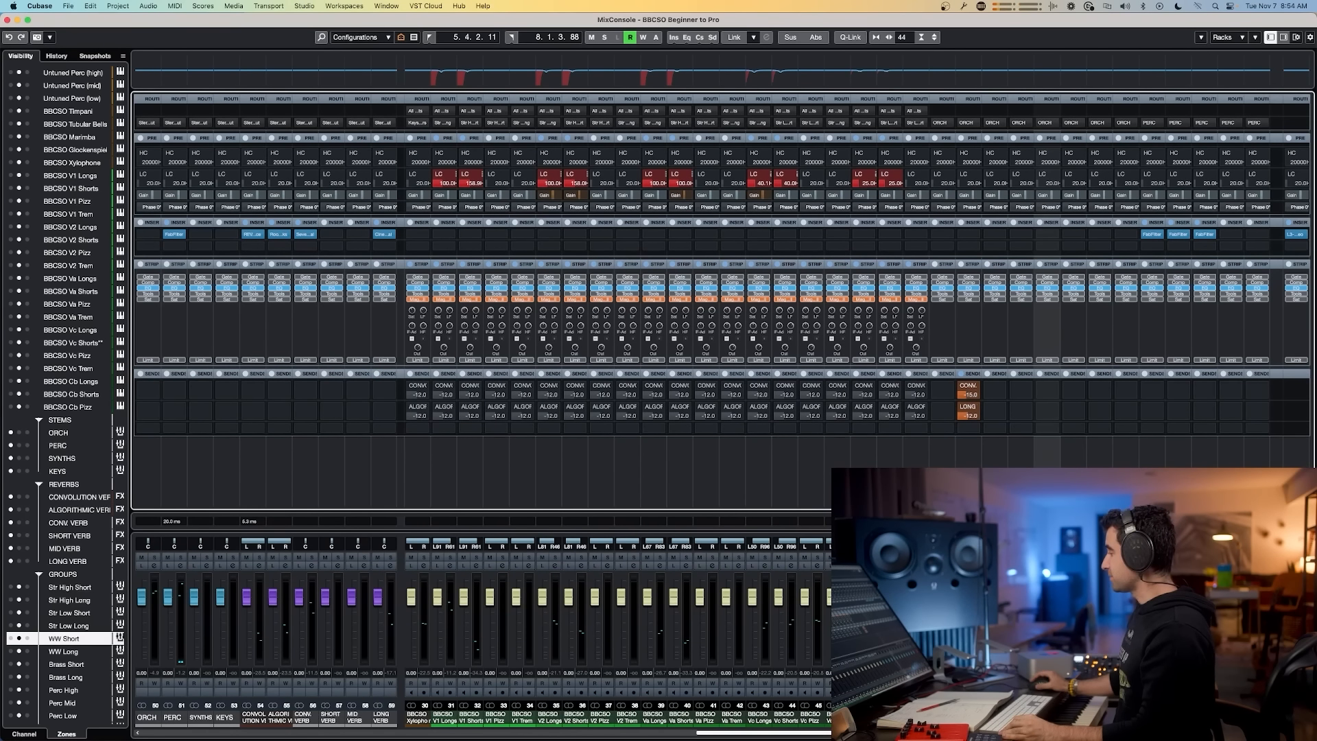
Step: Insert S1 Imager Stereo on the Str High Short group's first insert slot and widen its stereo image
click(951, 236)
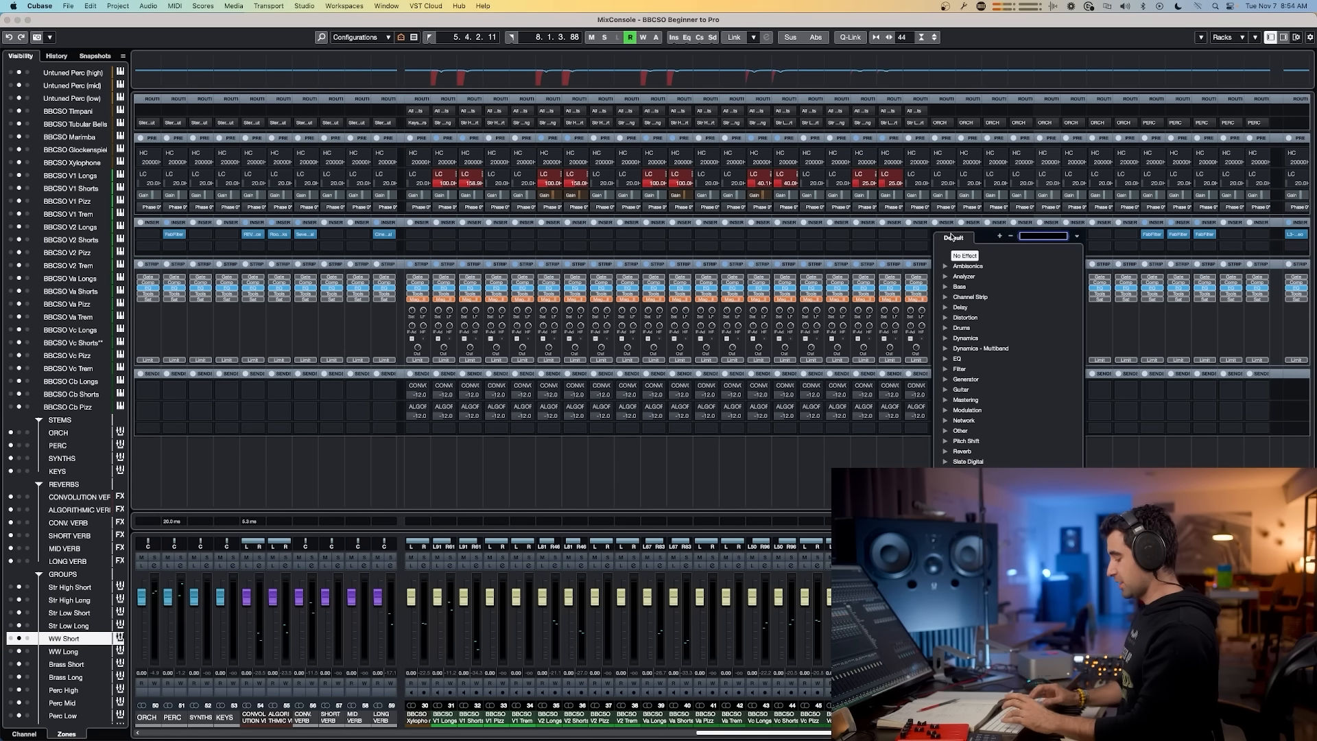
text(s1)
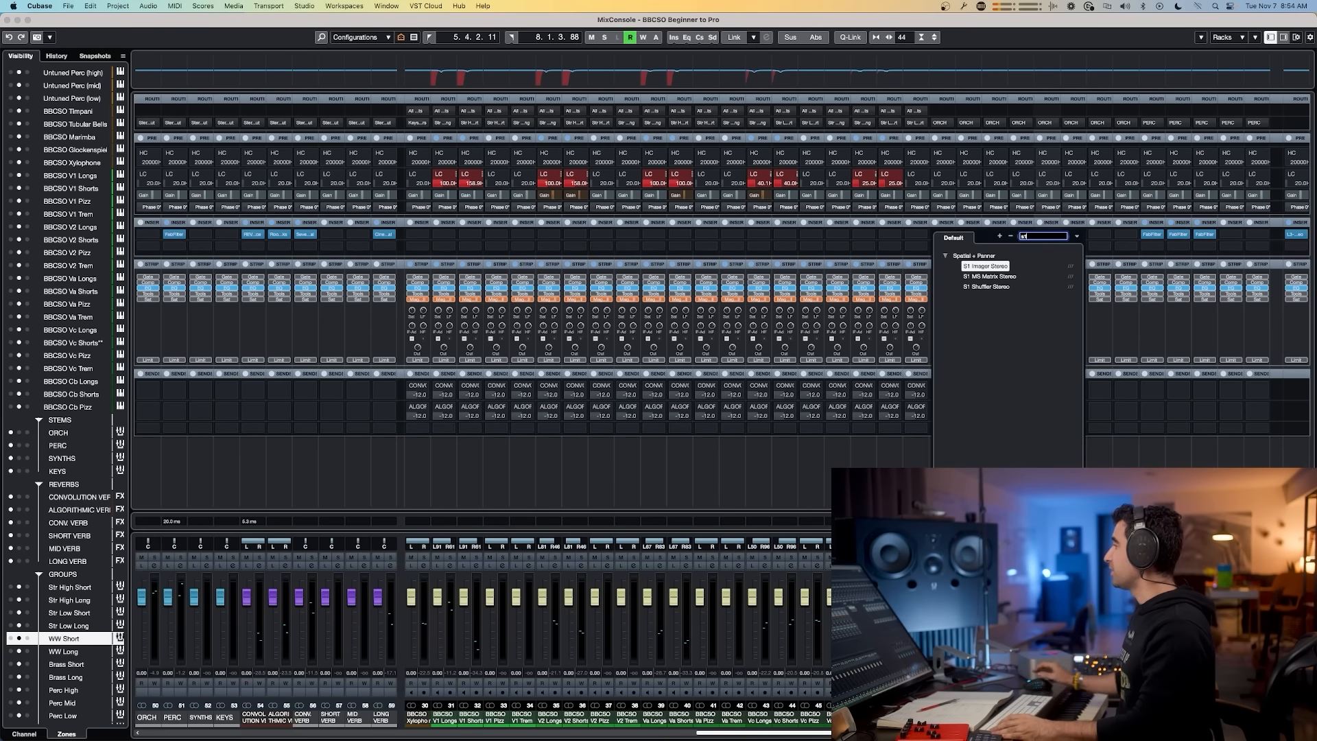
click(985, 266)
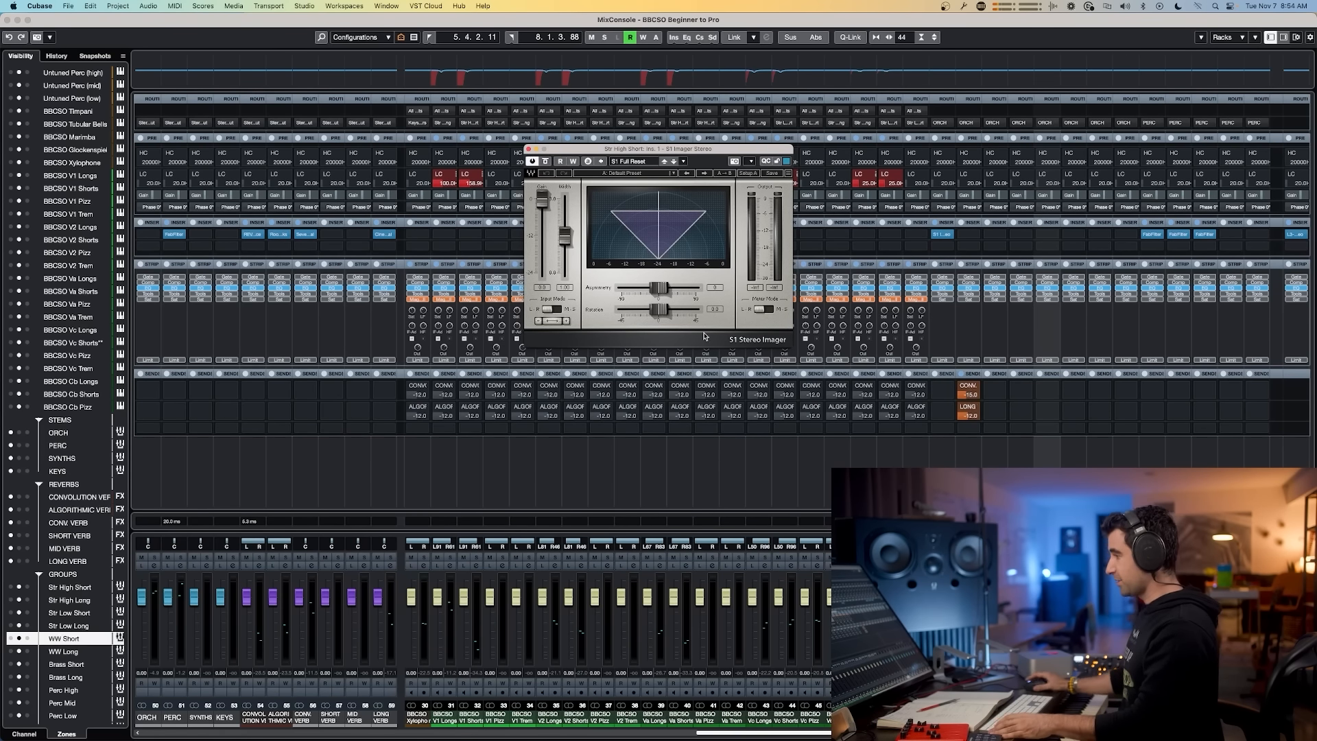
click(436, 717)
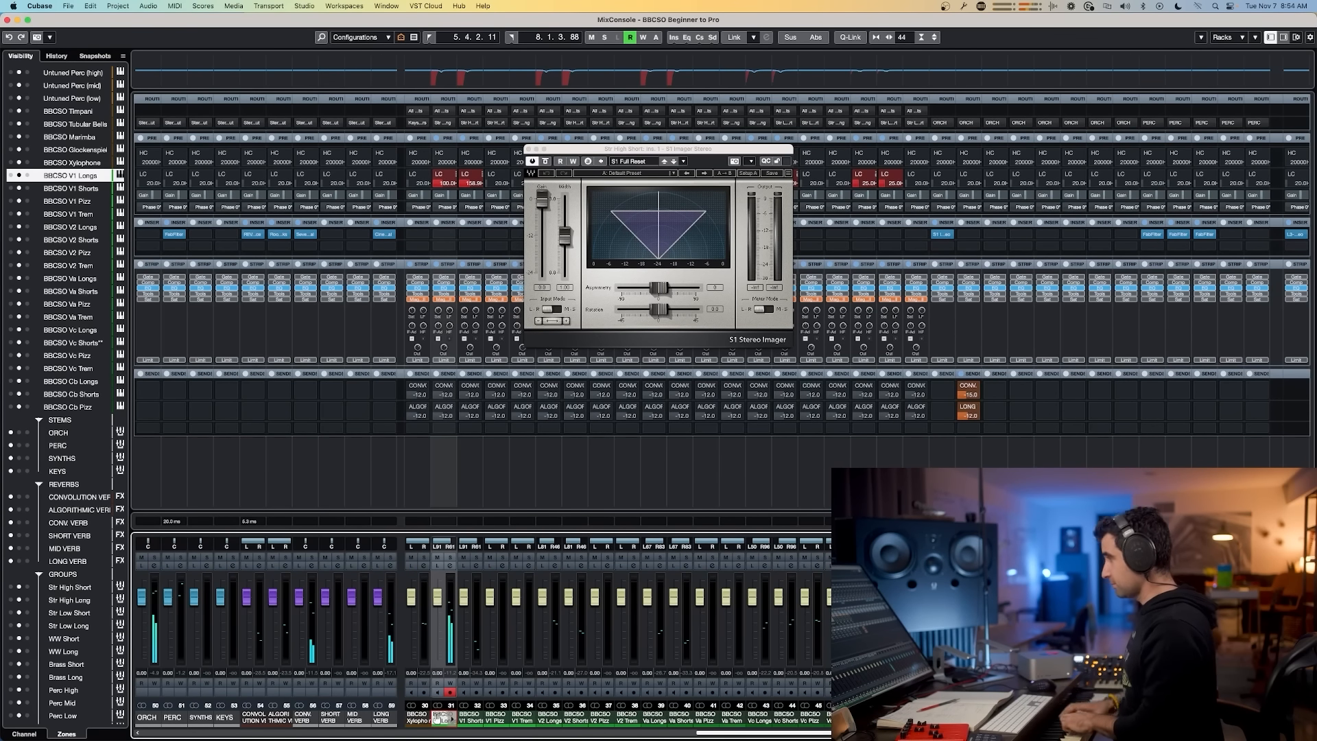
drag(565, 239, 565, 214)
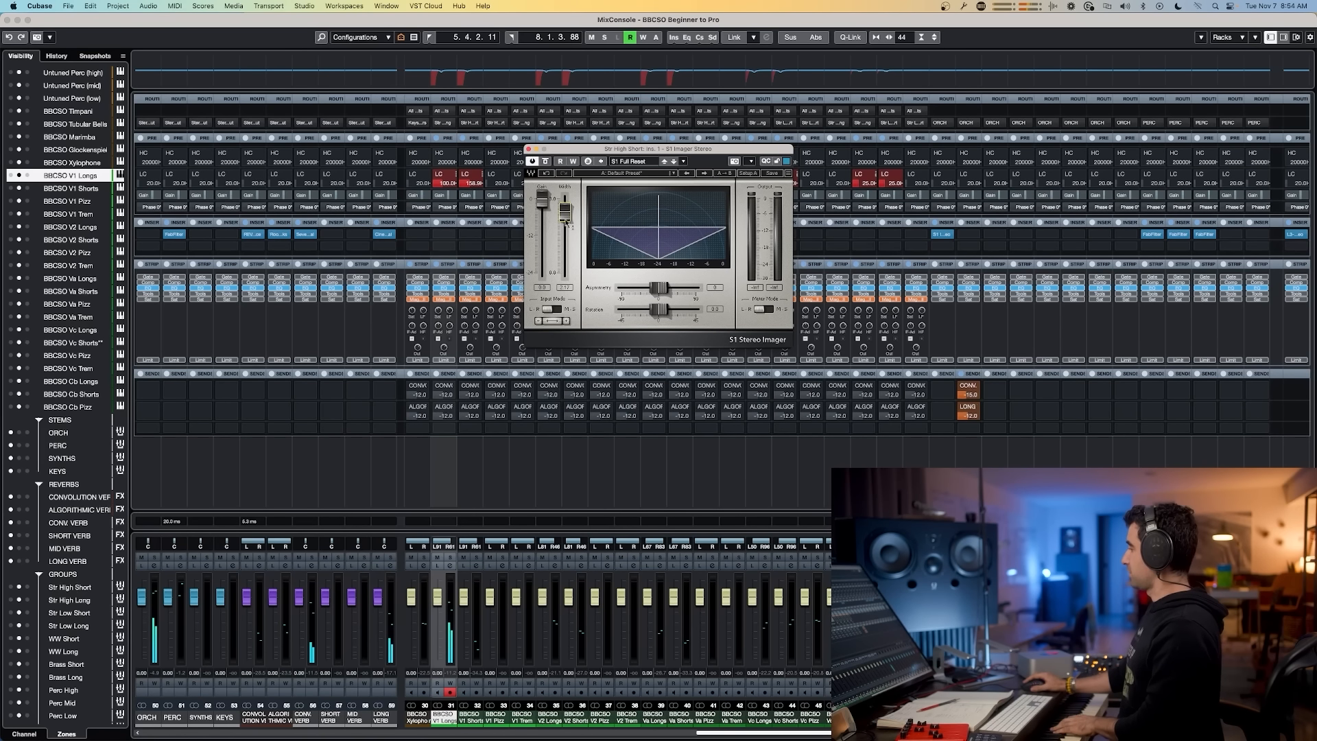
Step: Move the S1 Imager to the Str High Long group's first insert slot and fine-tune its width
drag(944, 235, 967, 235)
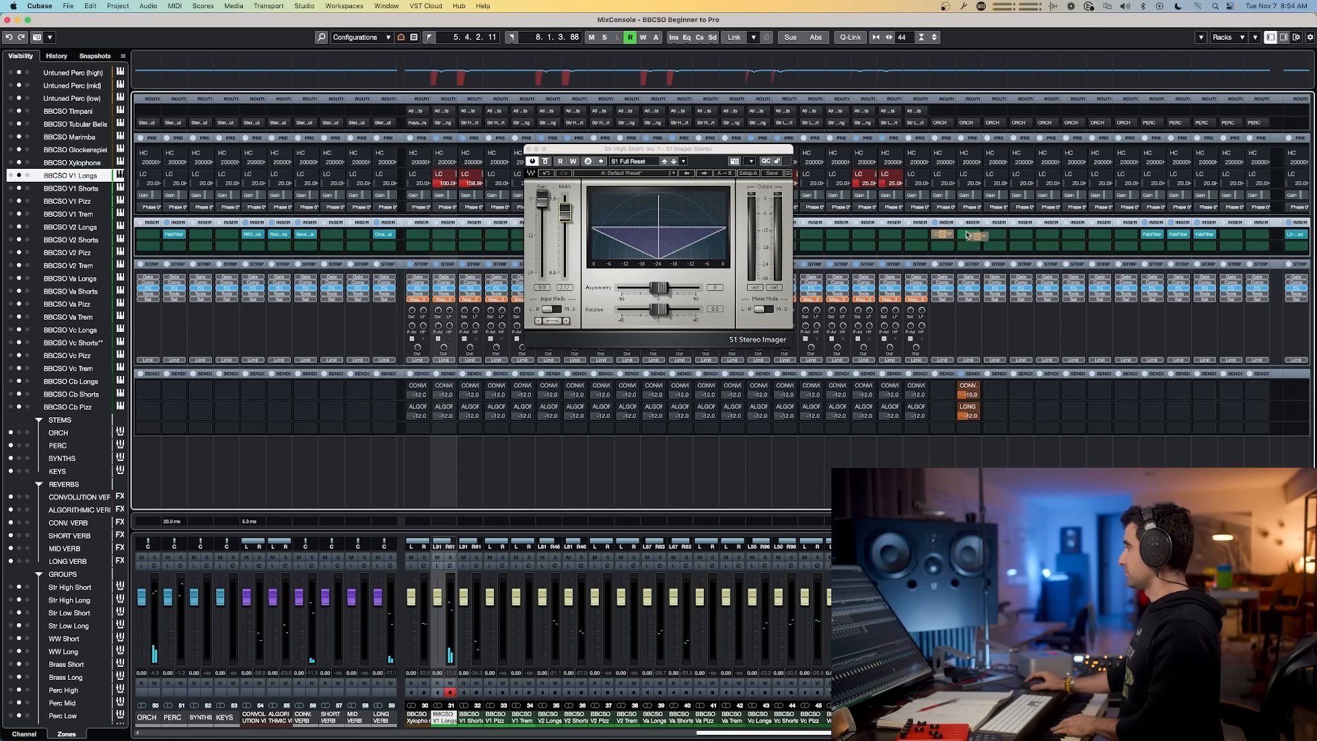
click(966, 236)
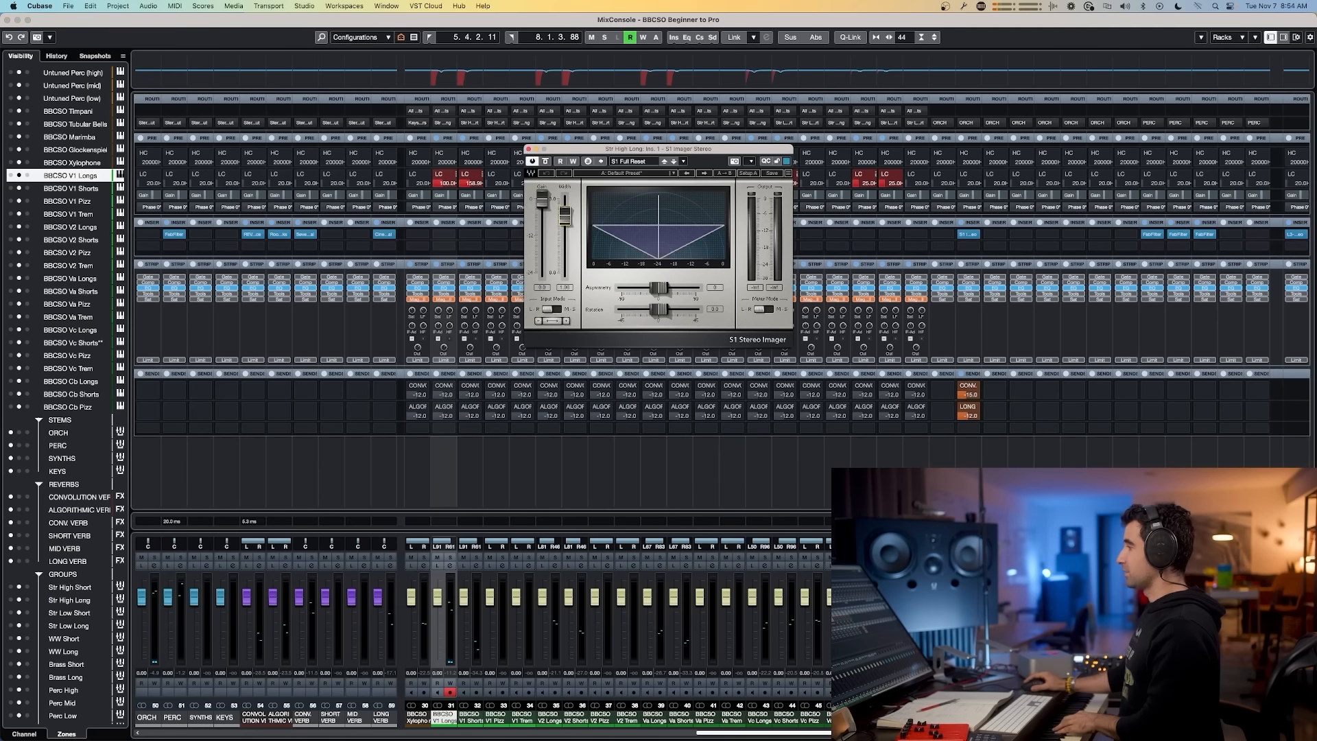
mouse_move(564, 218)
mouse_down()
mouse_move(564, 207)
mouse_move(564, 252)
mouse_move(565, 200)
mouse_move(565, 241)
mouse_up()
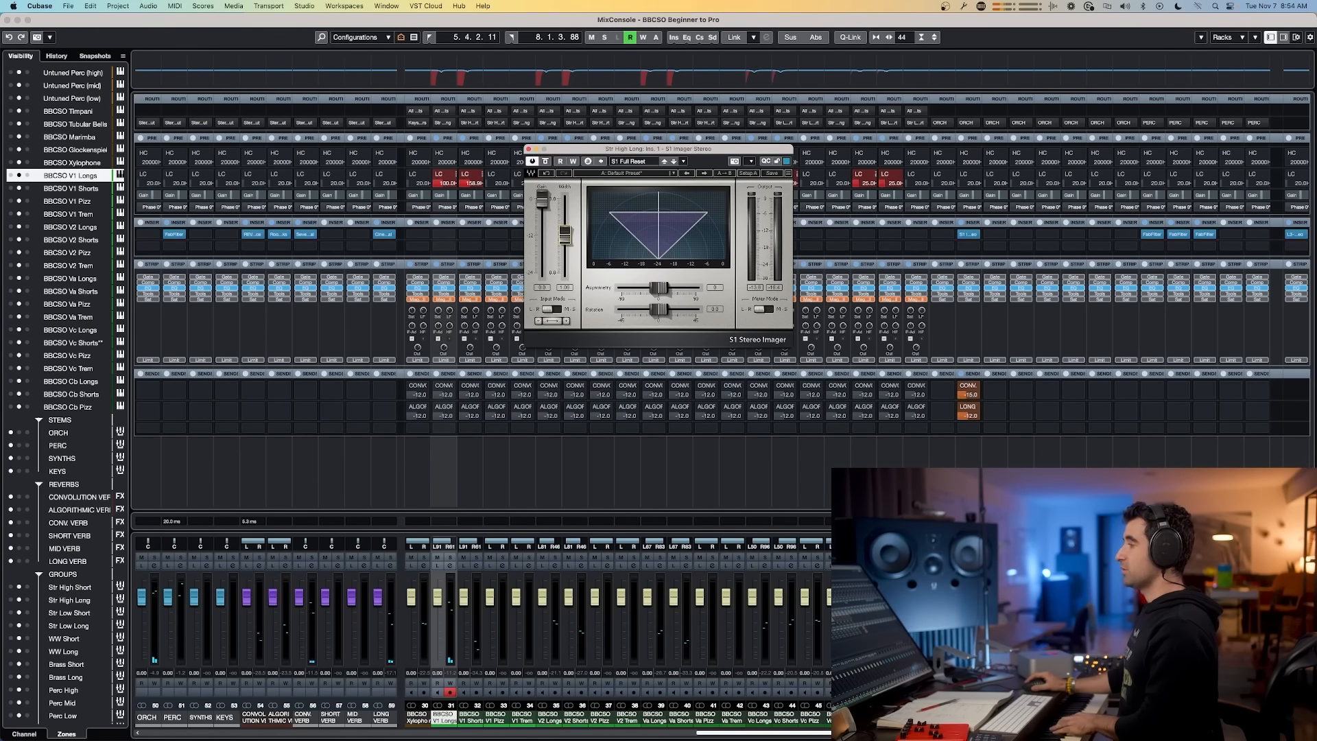
mouse_move(564, 235)
mouse_down()
mouse_move(565, 207)
mouse_move(564, 227)
mouse_up()
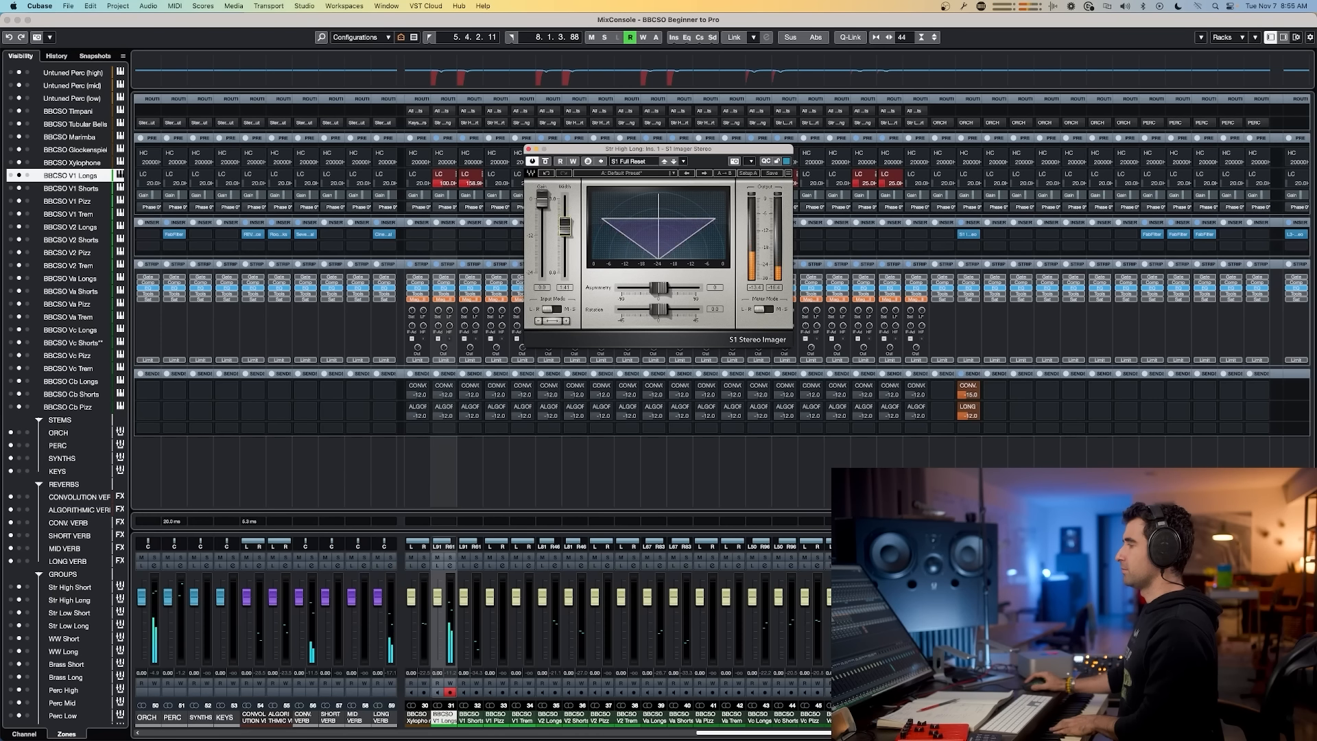
Step: Toggle the S1 Imager's bypass repeatedly to compare the strings with and without widening
click(546, 162)
click(546, 162)
click(546, 161)
click(546, 162)
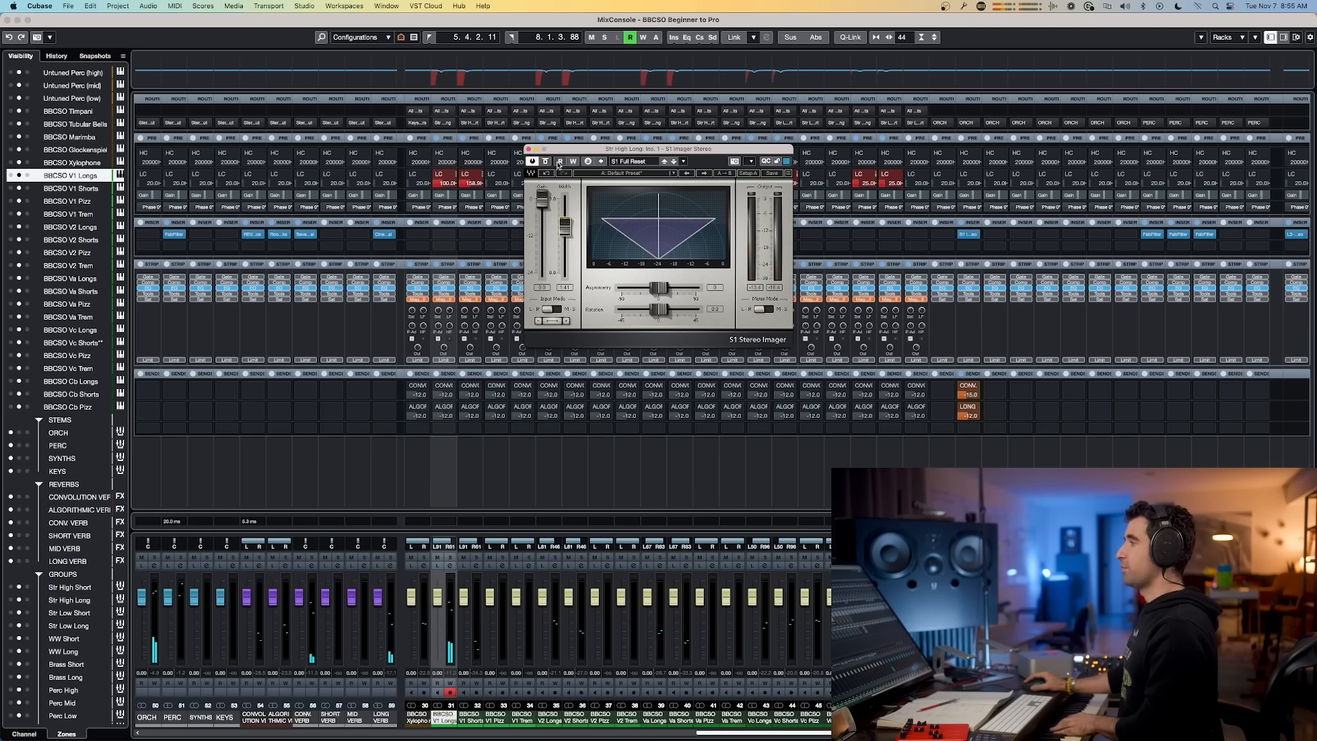
click(546, 162)
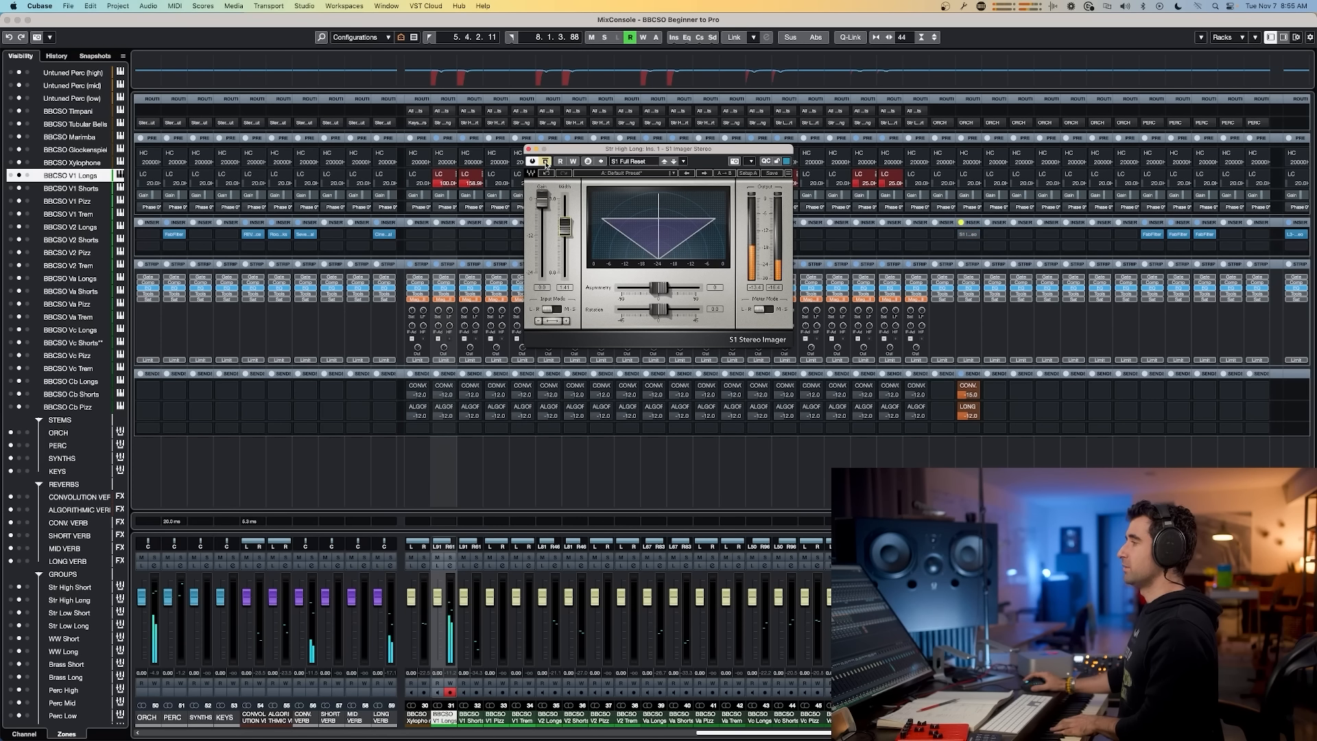
click(546, 162)
click(546, 162)
click(546, 162)
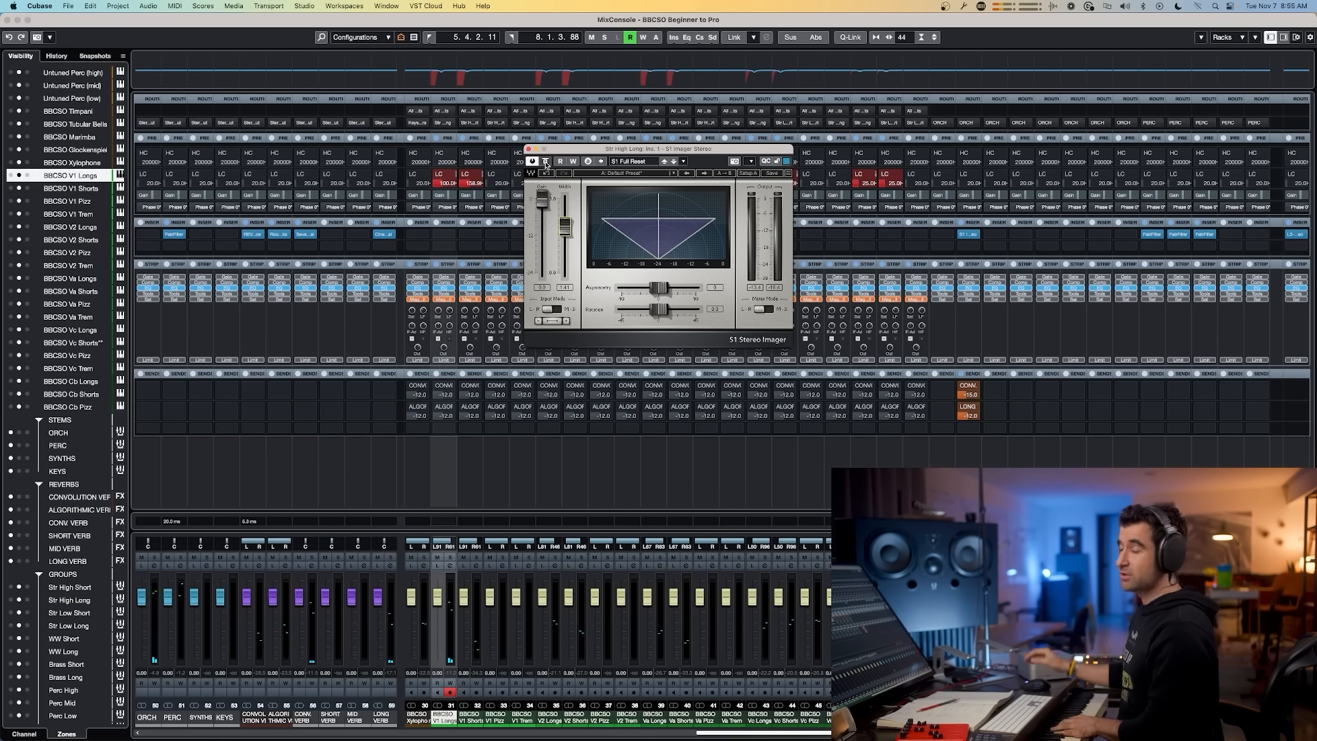
click(546, 162)
click(546, 162)
click(546, 162)
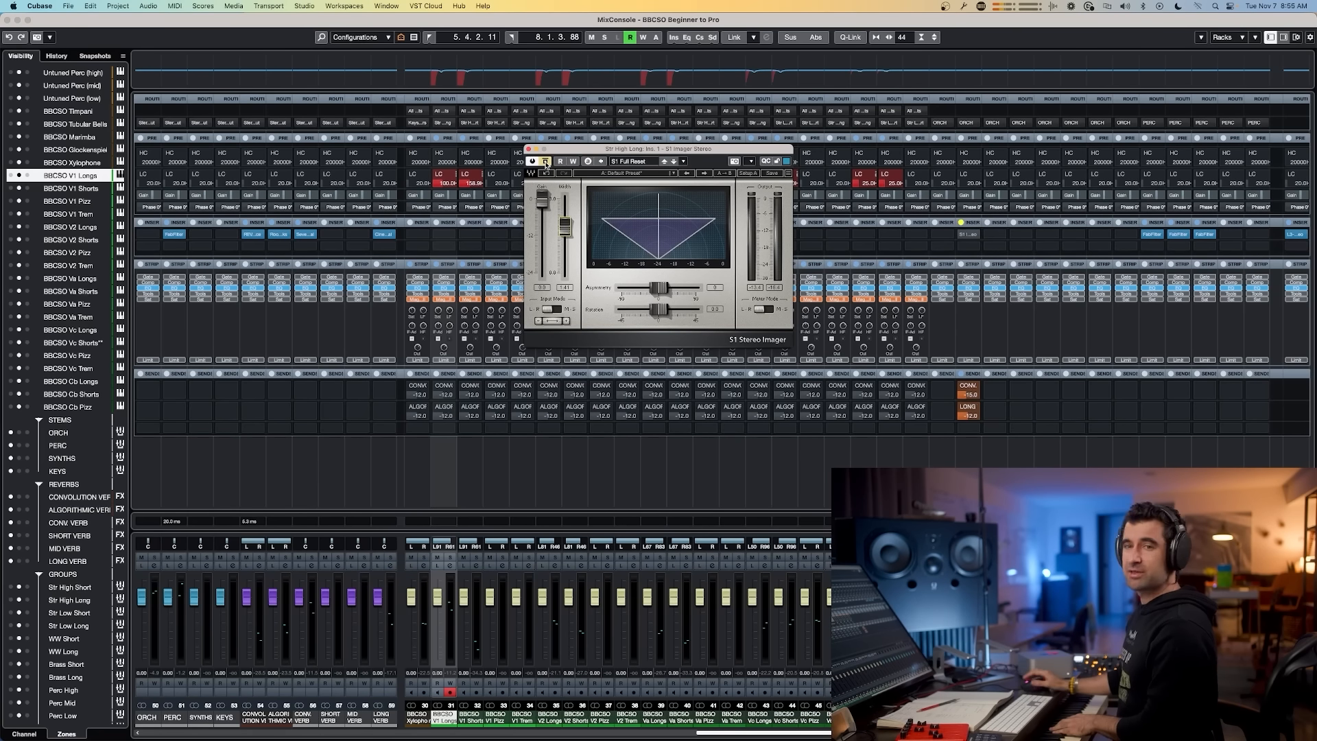
click(546, 163)
click(545, 163)
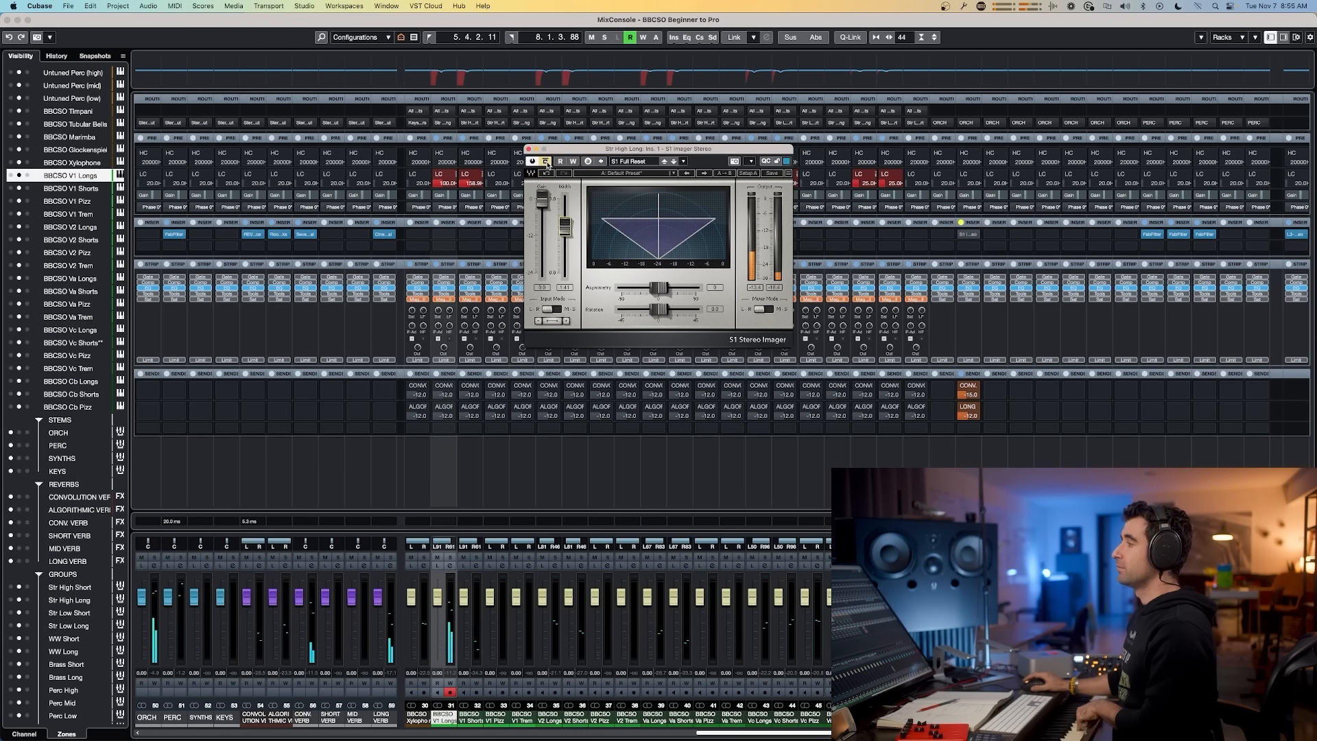
click(545, 163)
click(546, 163)
click(546, 162)
click(546, 163)
click(546, 162)
click(546, 163)
click(546, 163)
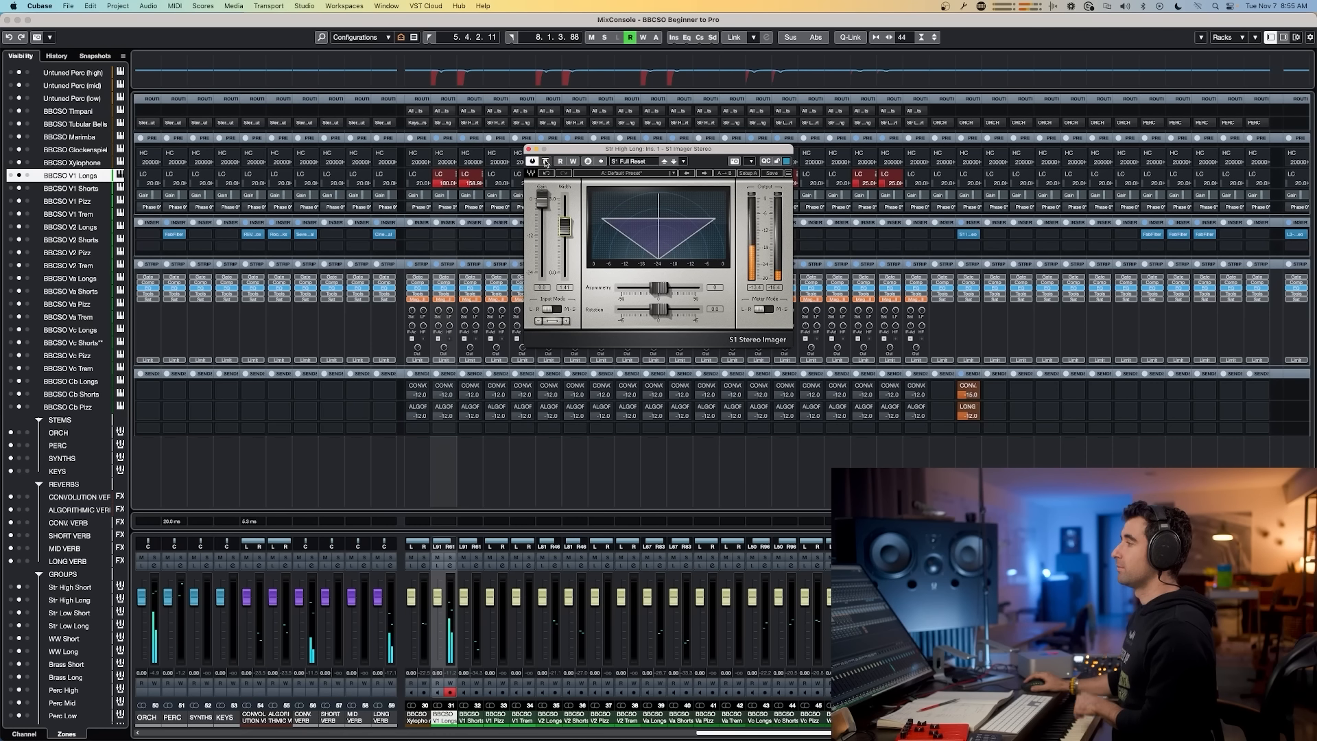
Step: Insert Black Box Analog Design HG-2 on the Str High Long group's second insert slot and load its 18 Mix Bus 2 preset
click(529, 148)
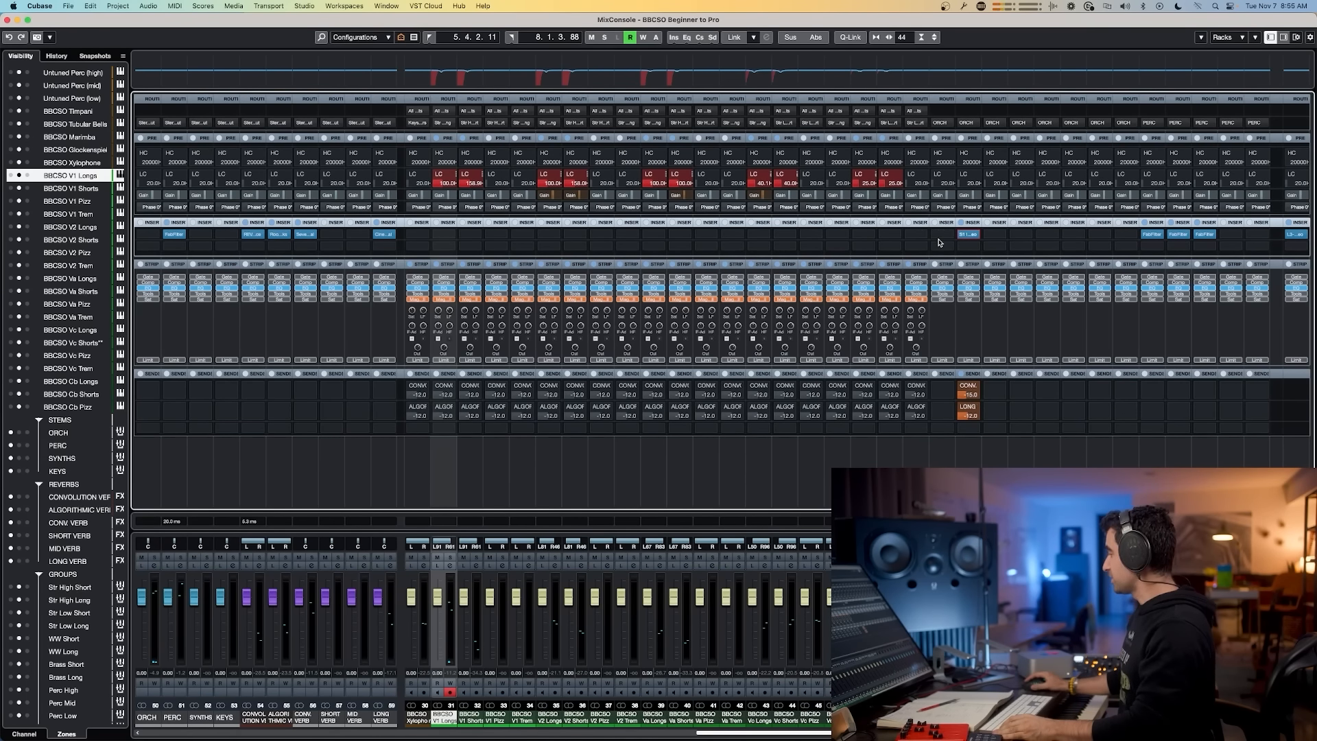
drag(946, 221, 944, 234)
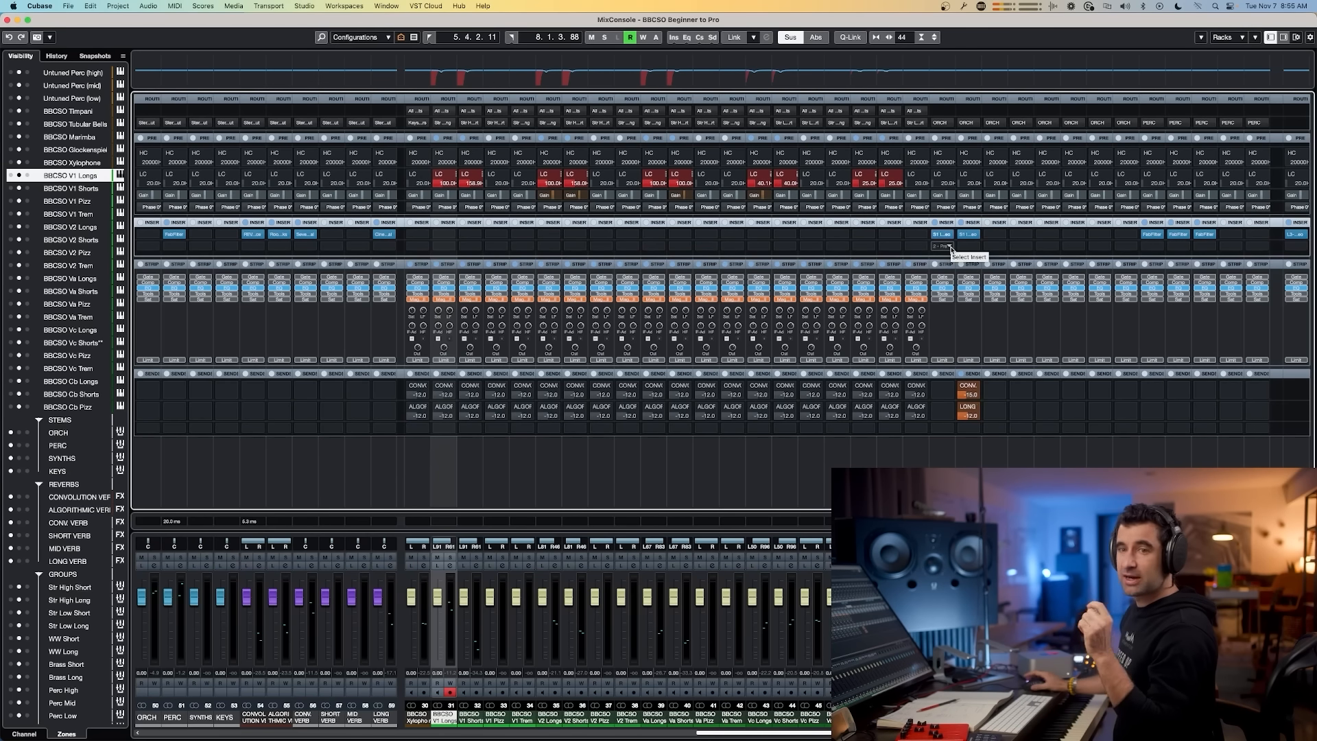
click(950, 247)
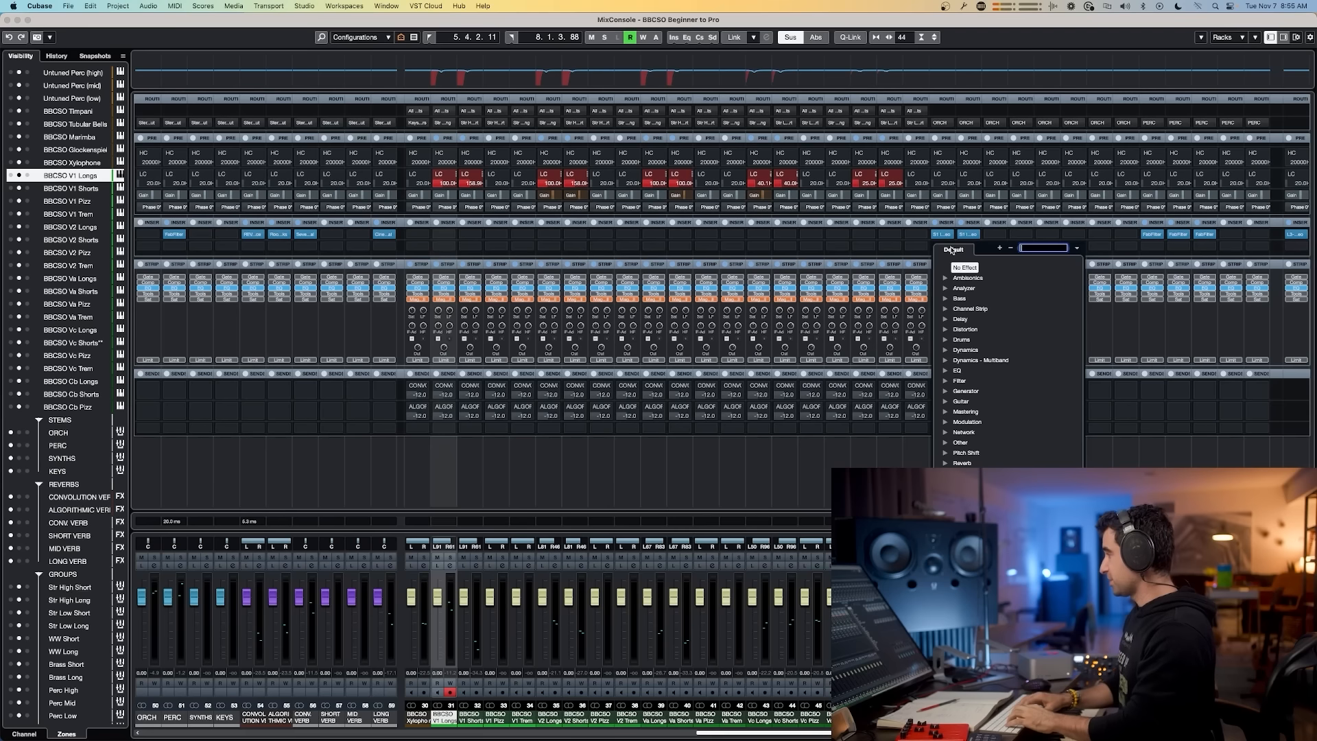
text(bla)
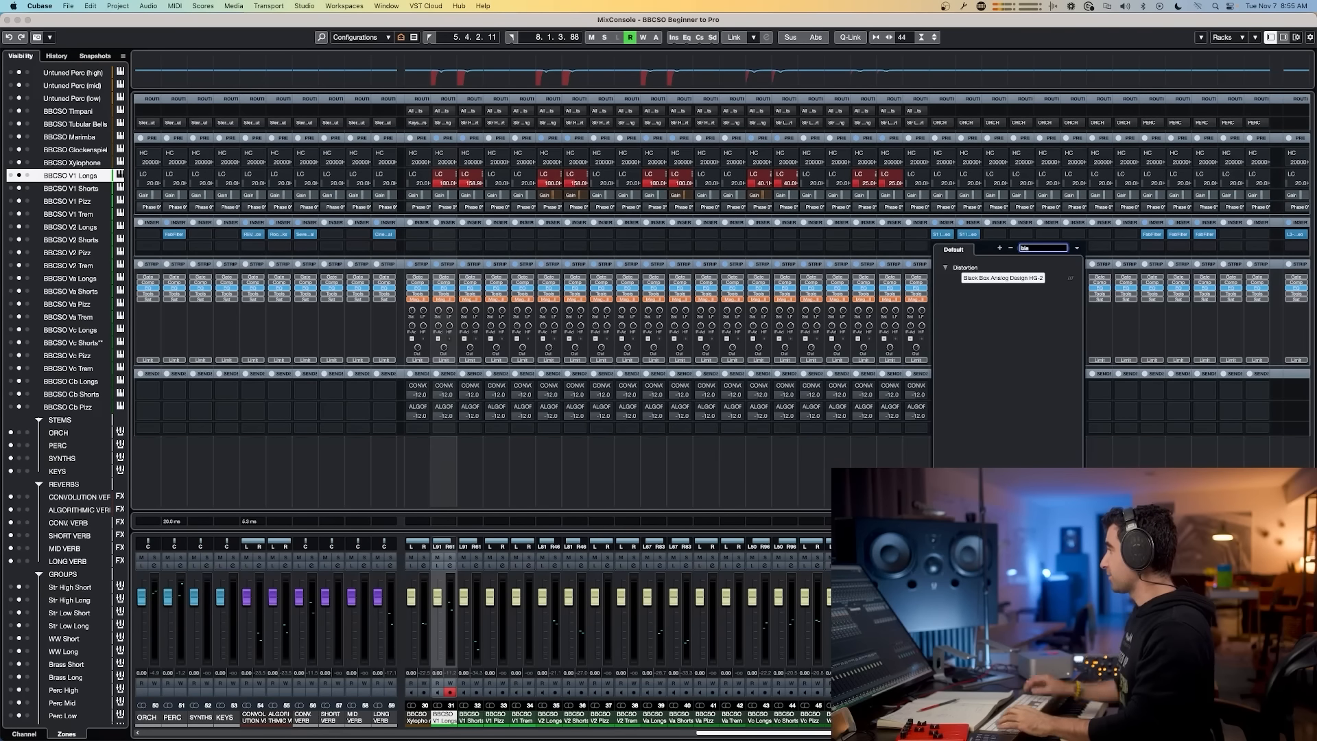
click(992, 280)
click(616, 205)
click(663, 345)
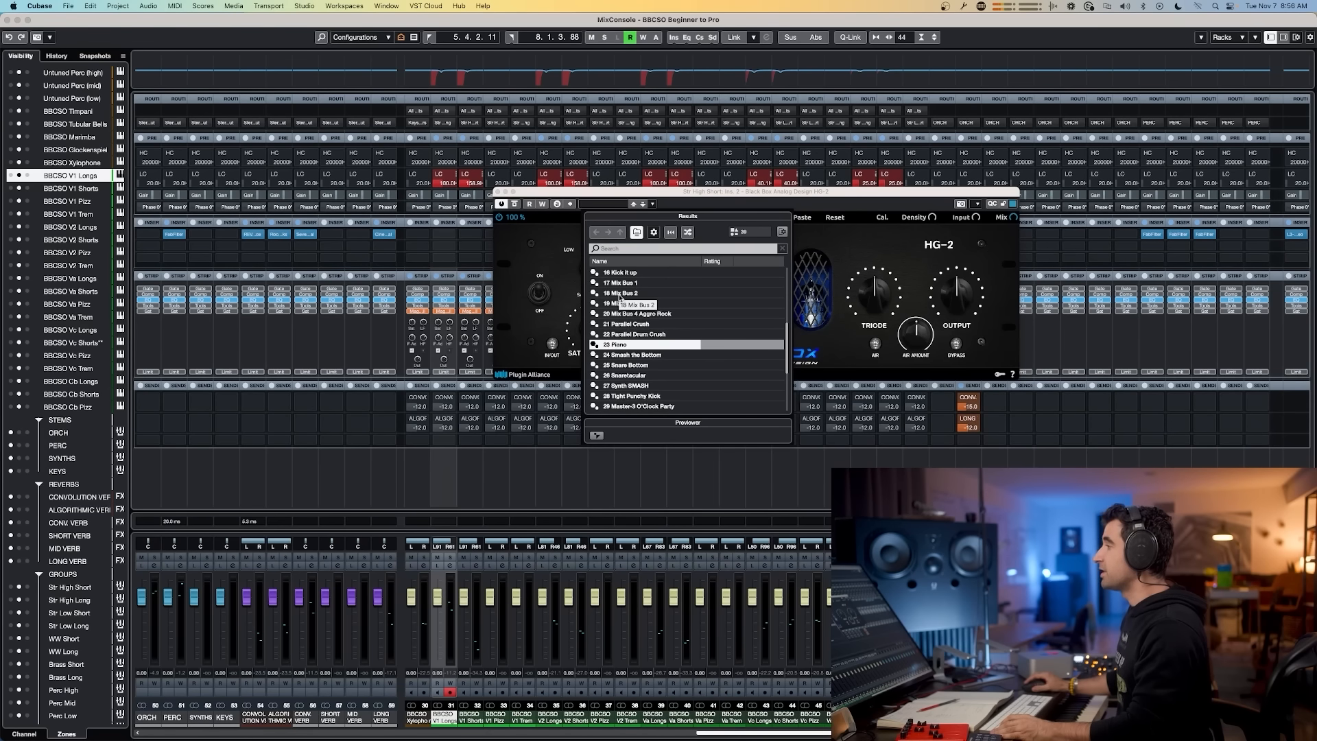
click(616, 295)
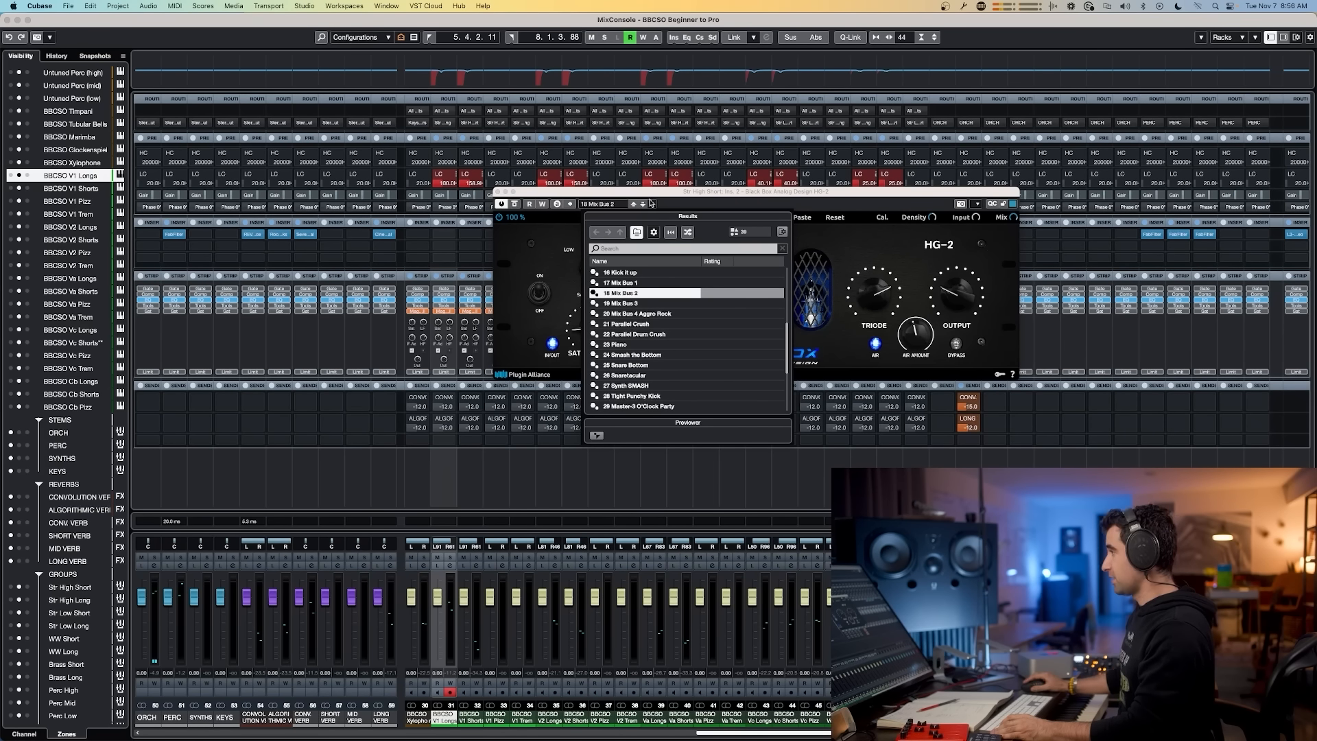
click(553, 241)
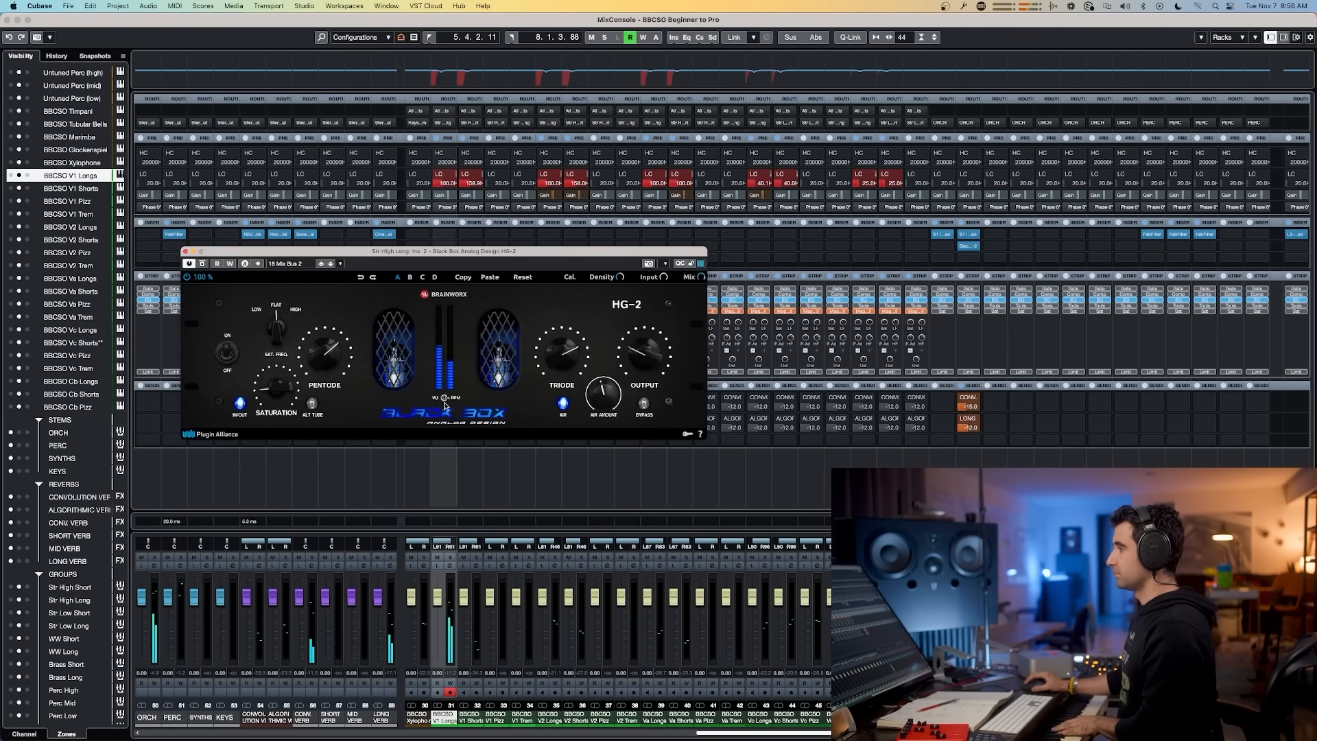
Step: Toggle the HG-2's bypass repeatedly to compare the strings with and without saturation
click(203, 264)
click(203, 264)
click(203, 264)
click(203, 264)
click(203, 264)
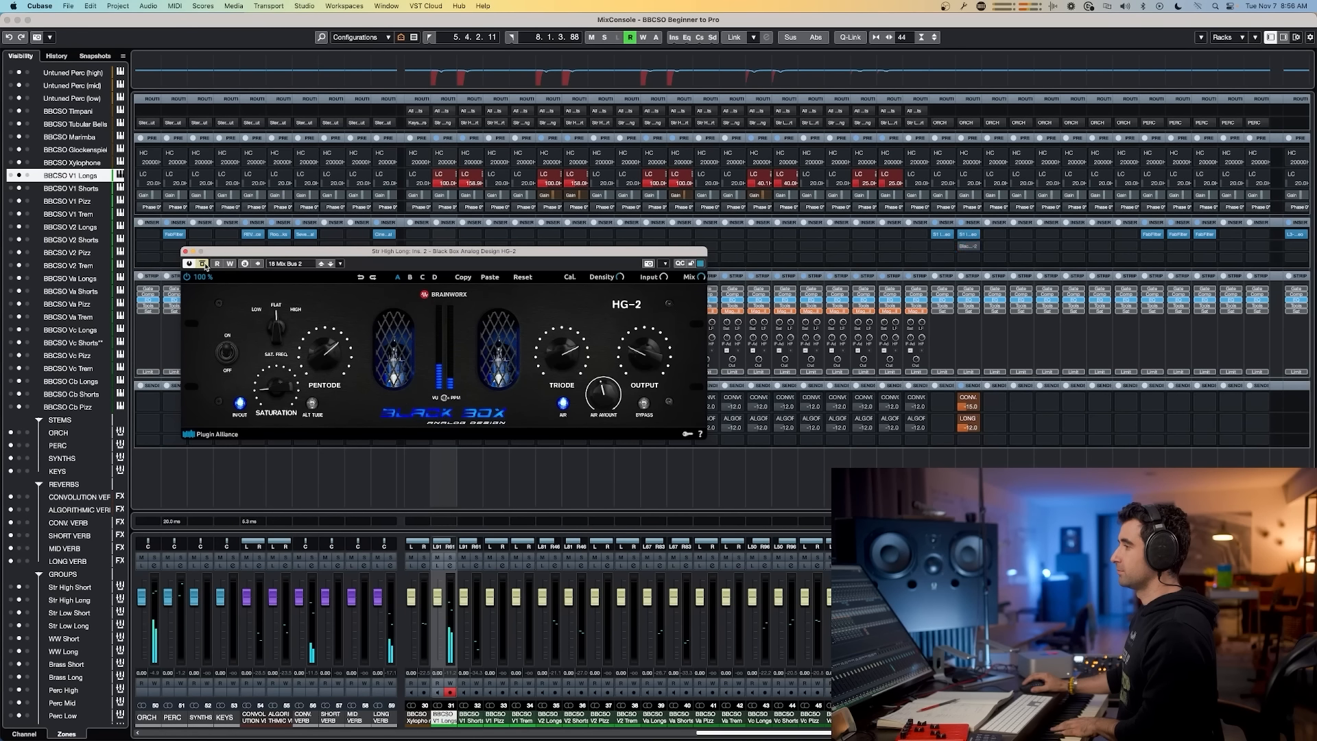
click(203, 264)
click(203, 264)
click(203, 265)
click(203, 264)
click(203, 264)
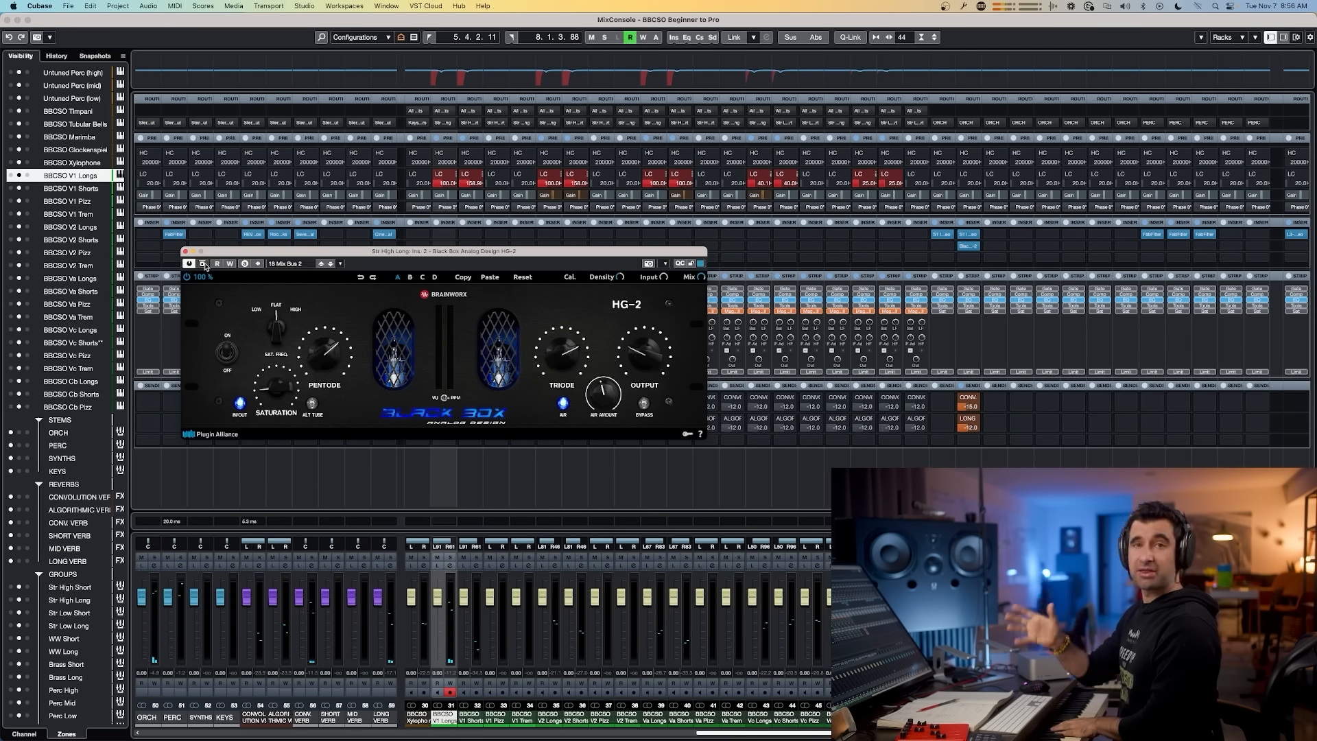
Step: Turn down the HG-2's Air Amount and close the plugin window
drag(603, 393, 601, 417)
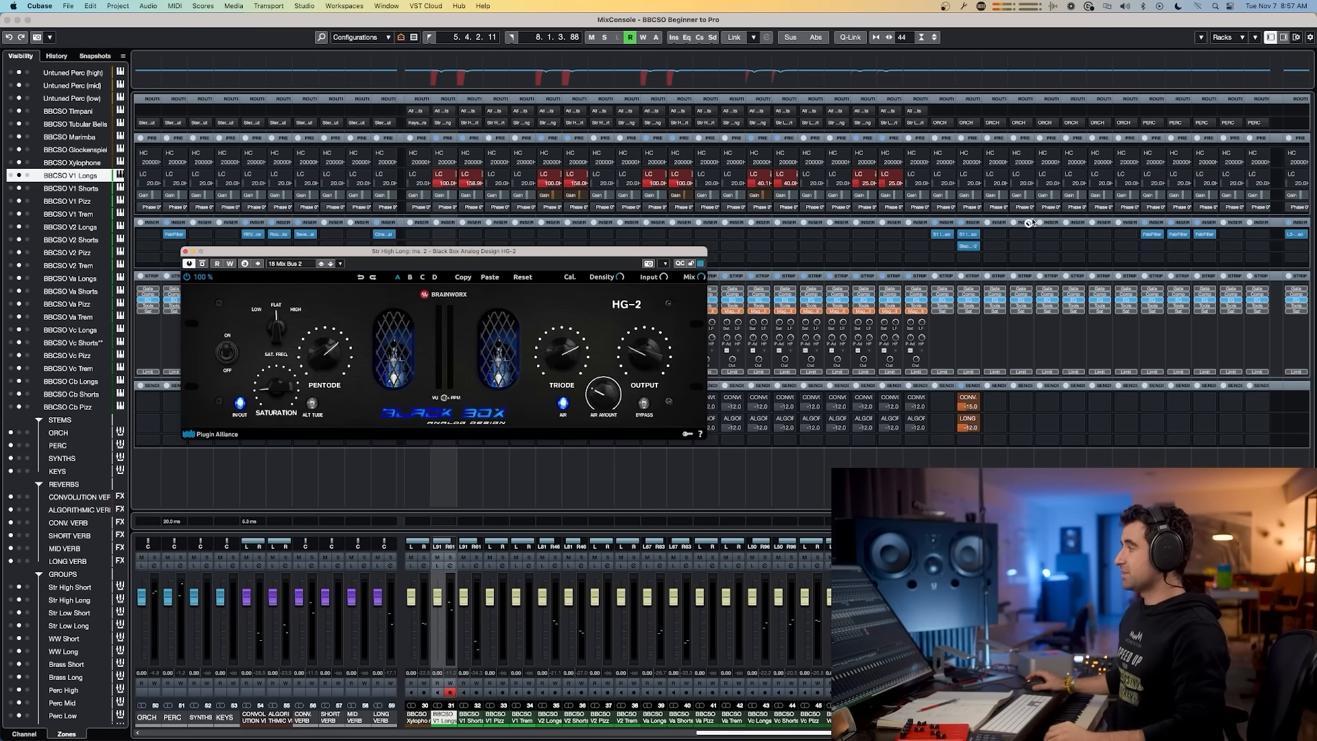
click(185, 252)
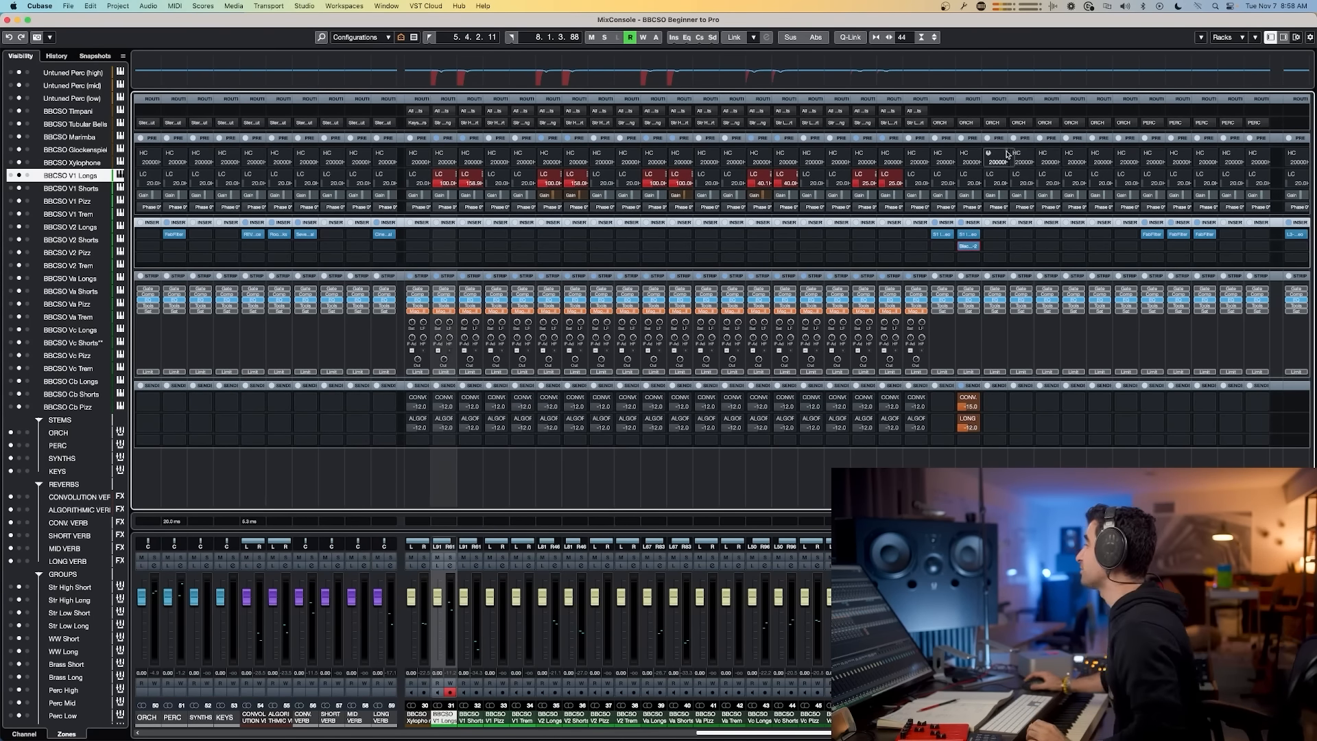
alt+click(973, 246)
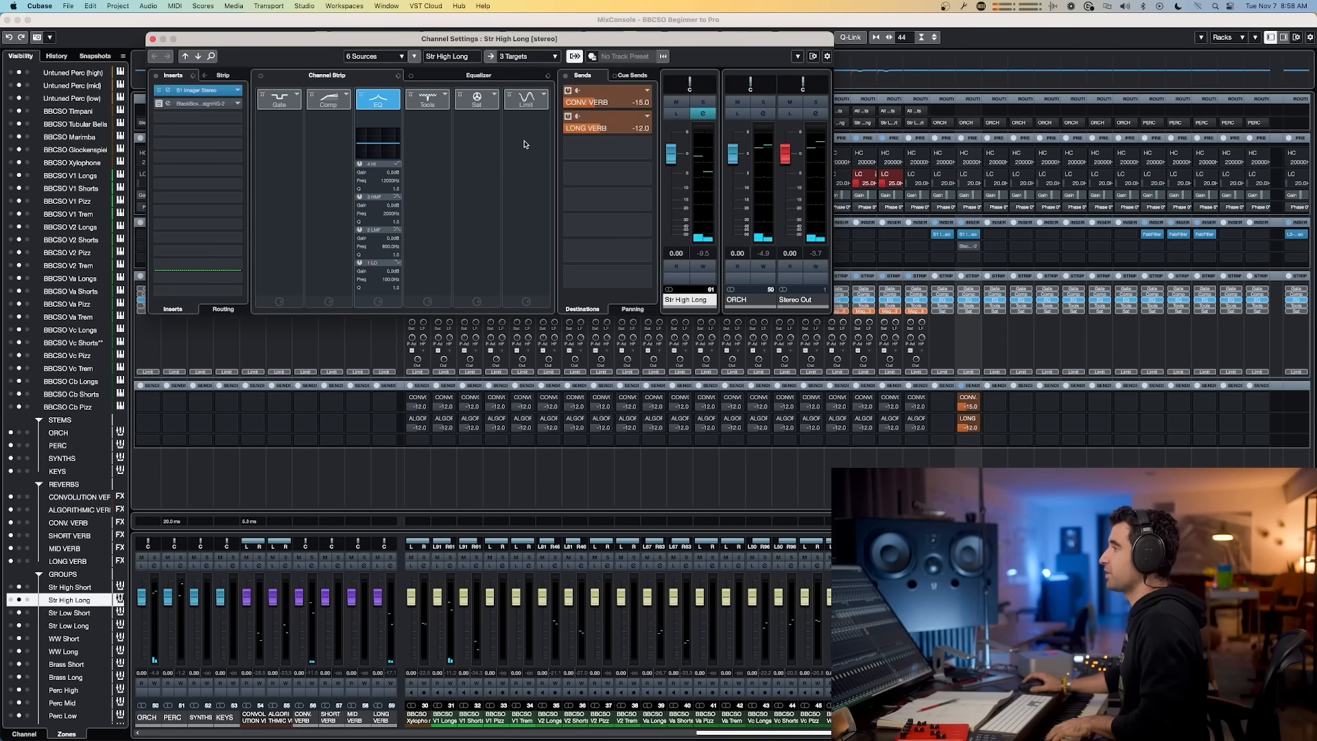
key(super+Tab)
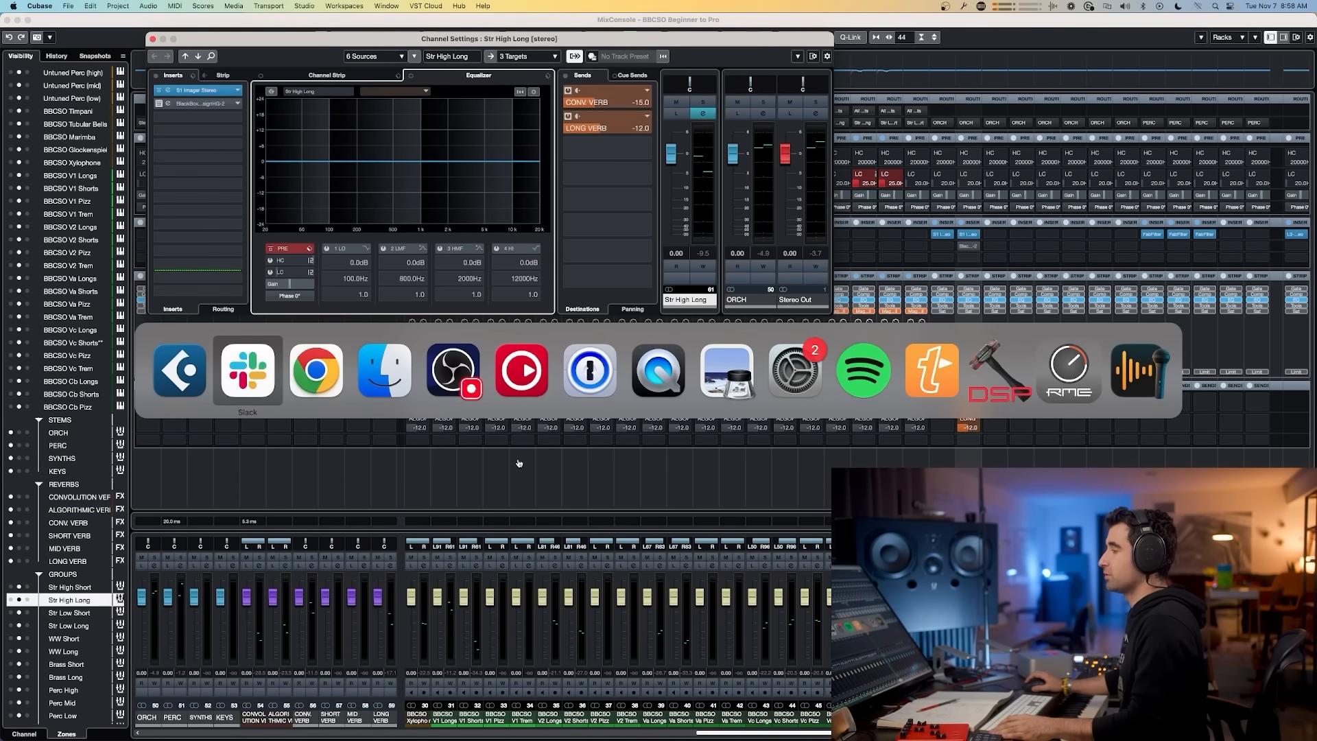
key(super+Tab)
key(super+w)
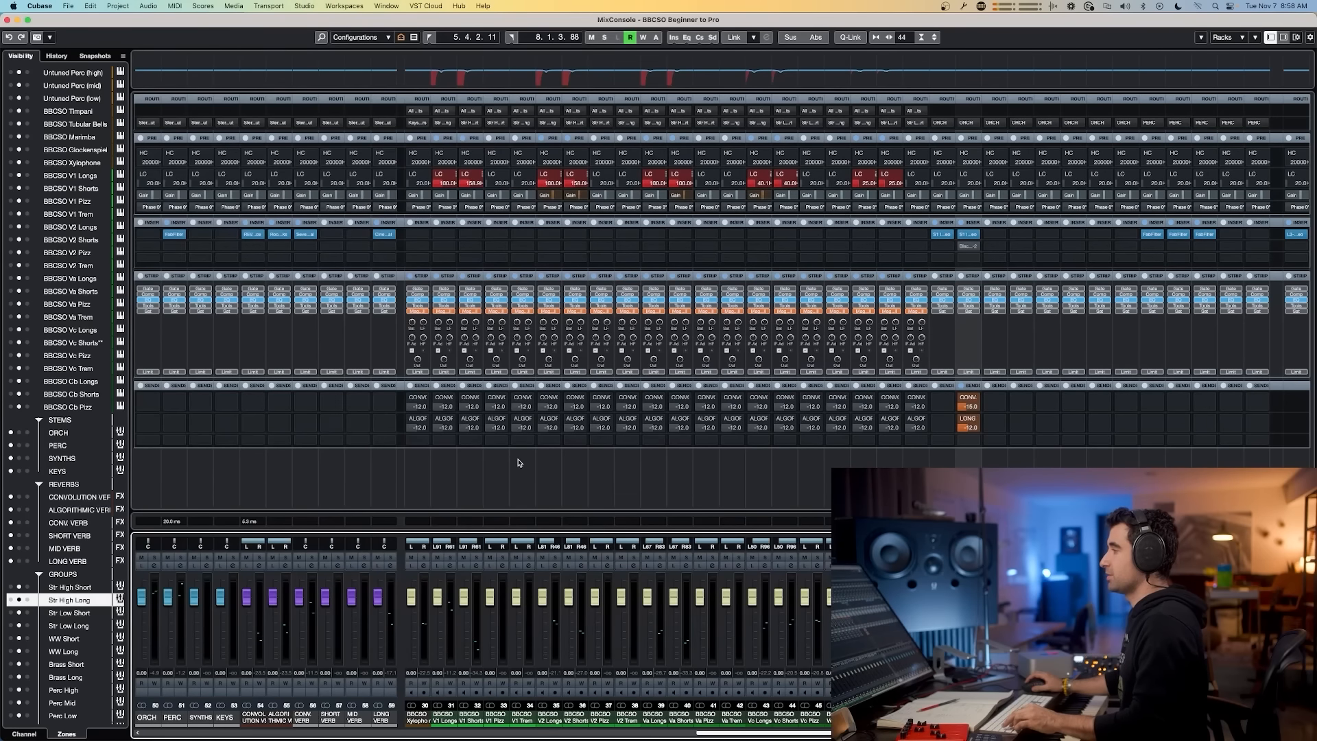
key(super+w)
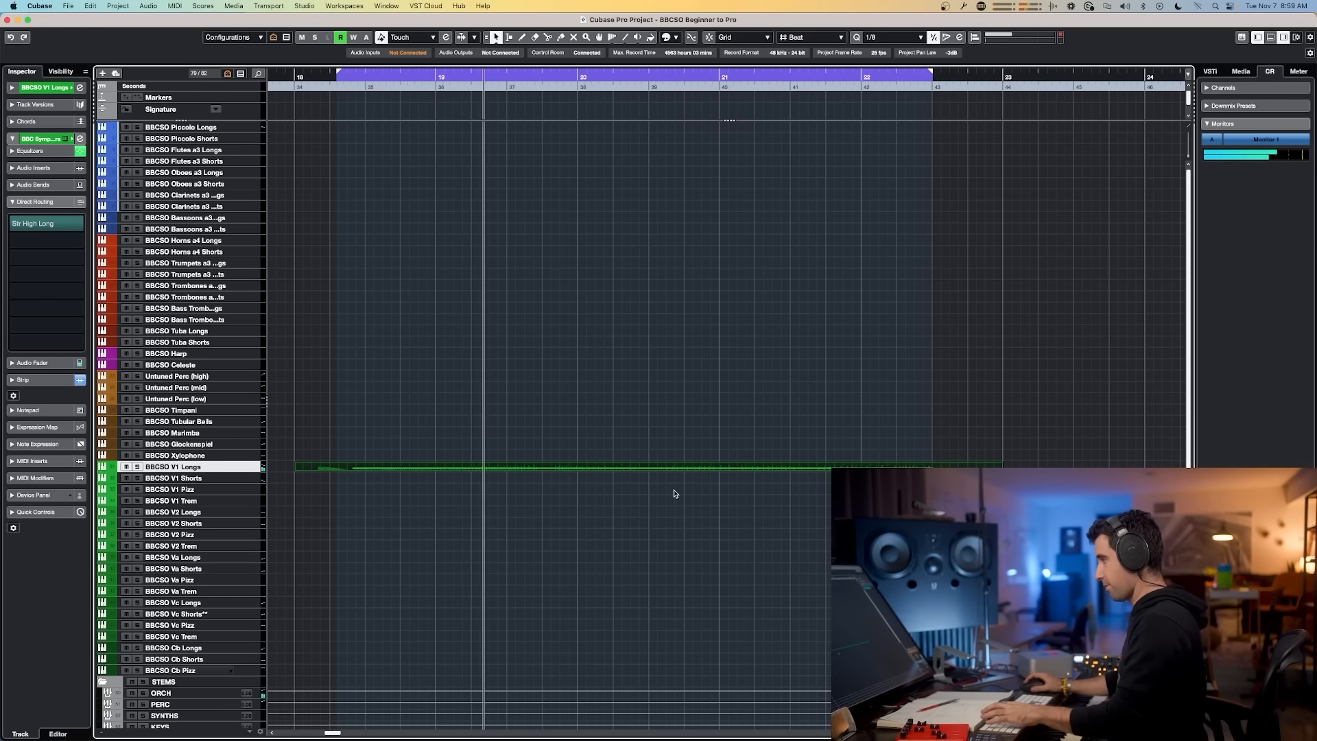
Step: Open the Str High Long group's channel settings and boost the high end with EQ bands 3 and 4, comparing with EQ bypass
key(F3)
scroll(753, 507, left, 2)
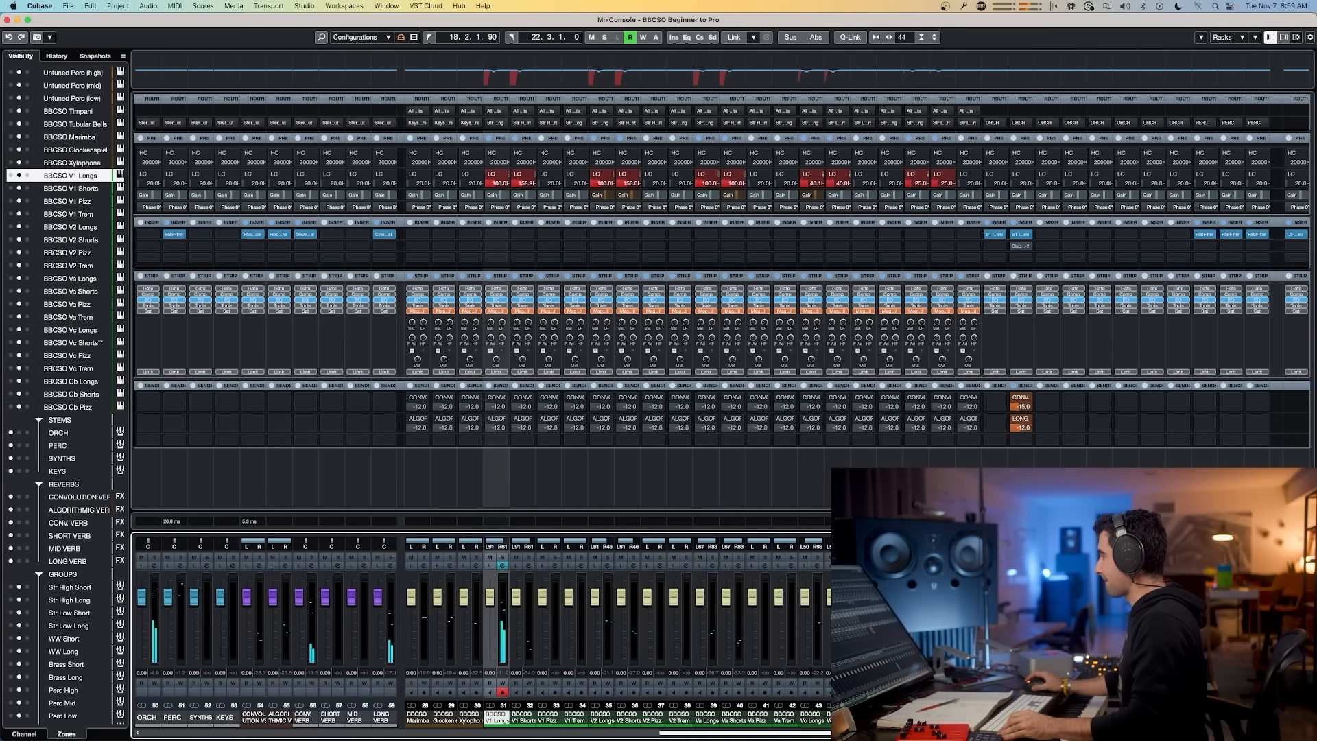
click(1027, 566)
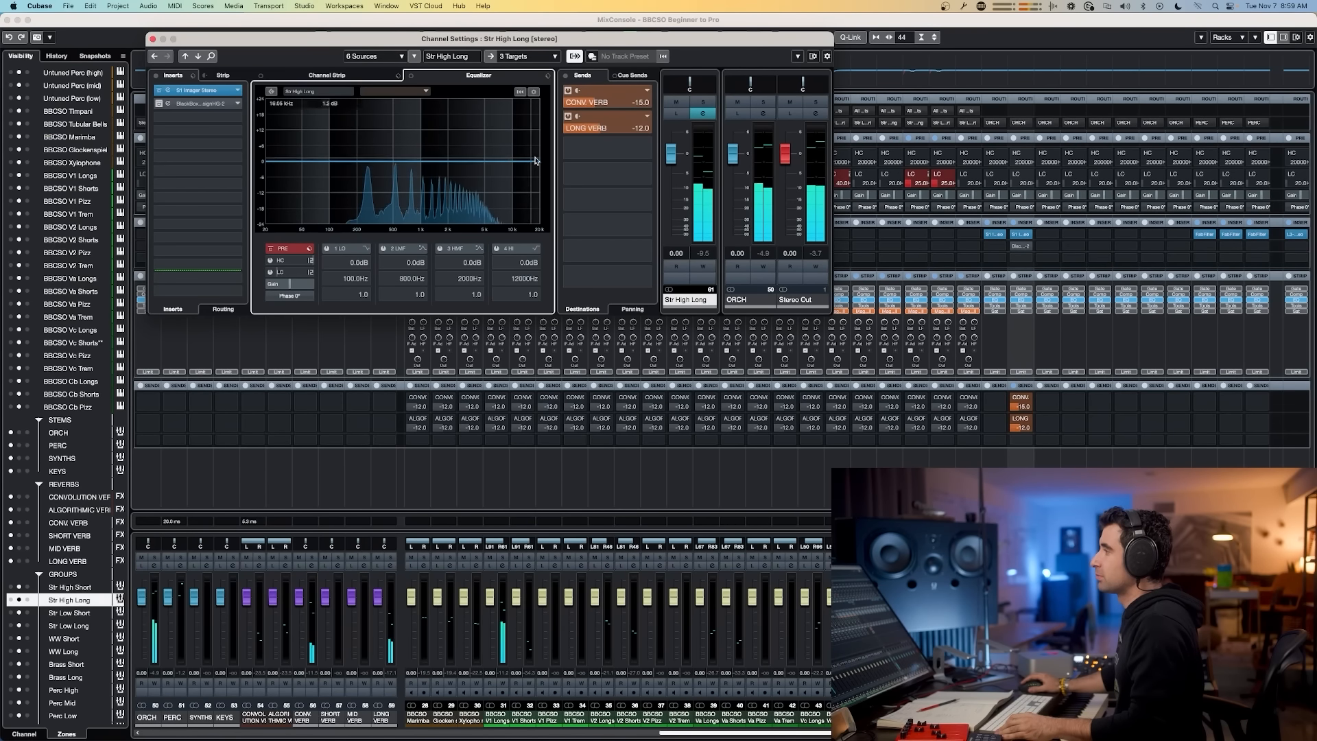
drag(511, 165, 463, 153)
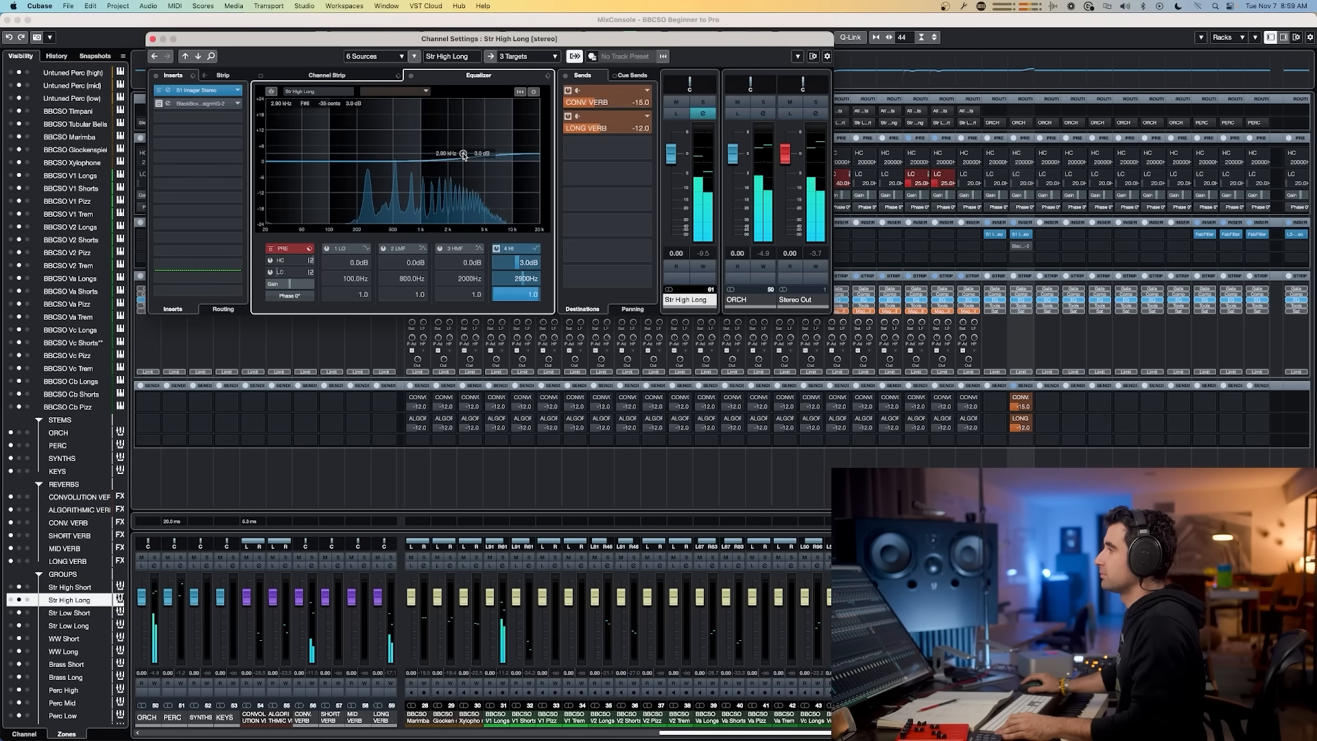
click(410, 78)
click(410, 77)
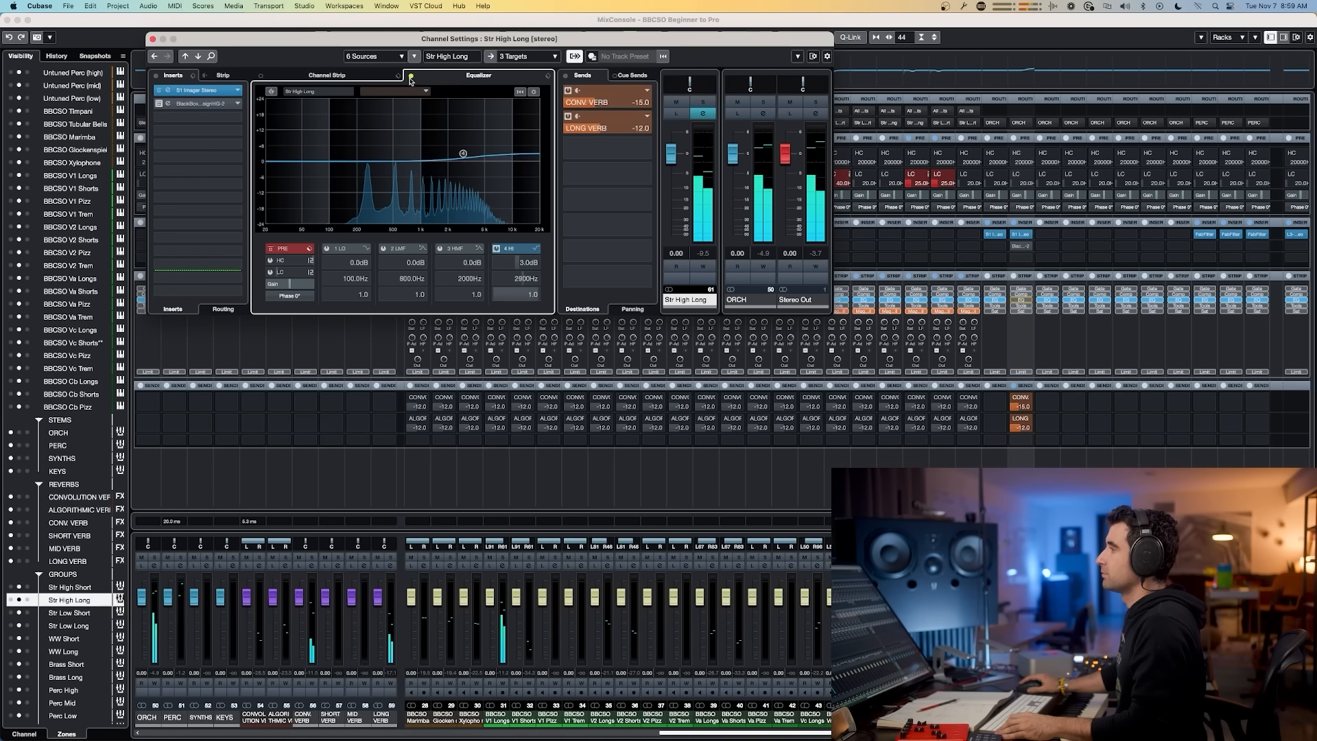
drag(461, 155, 459, 158)
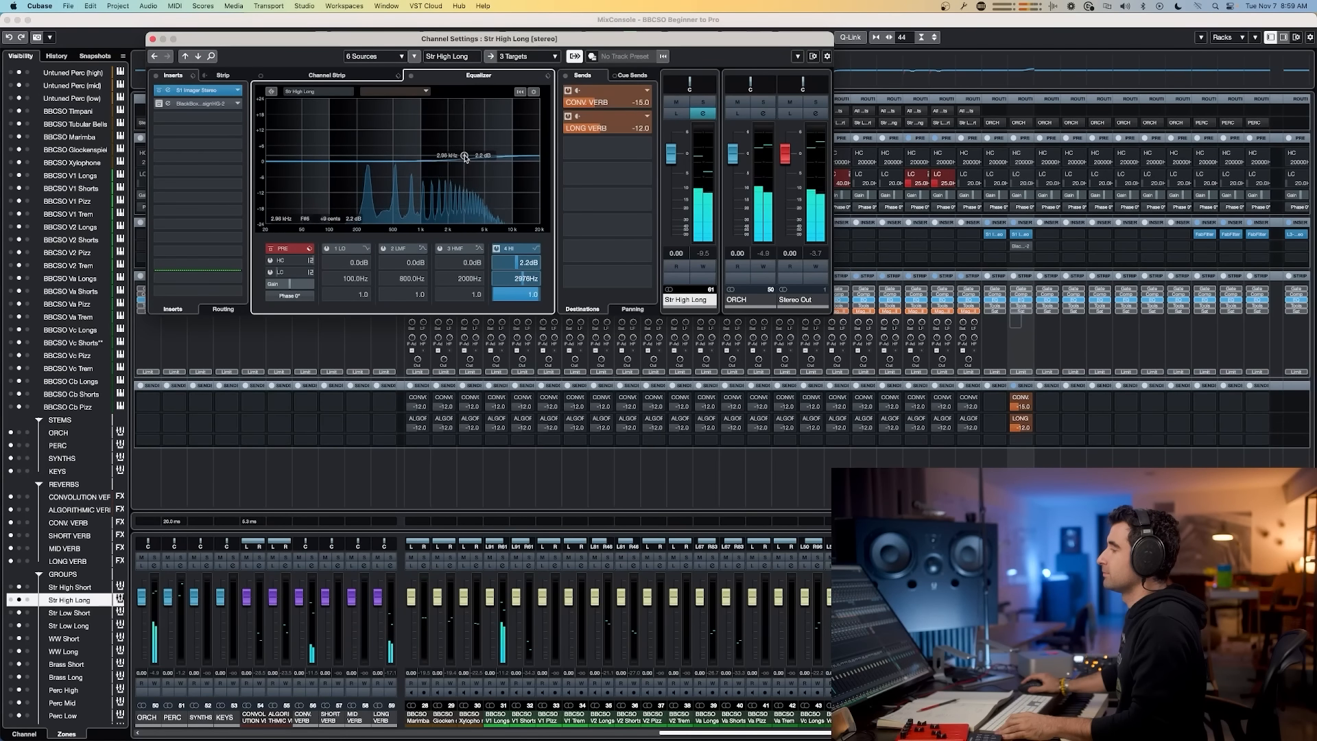
mouse_move(472, 158)
mouse_down()
mouse_move(440, 154)
mouse_move(470, 157)
mouse_up()
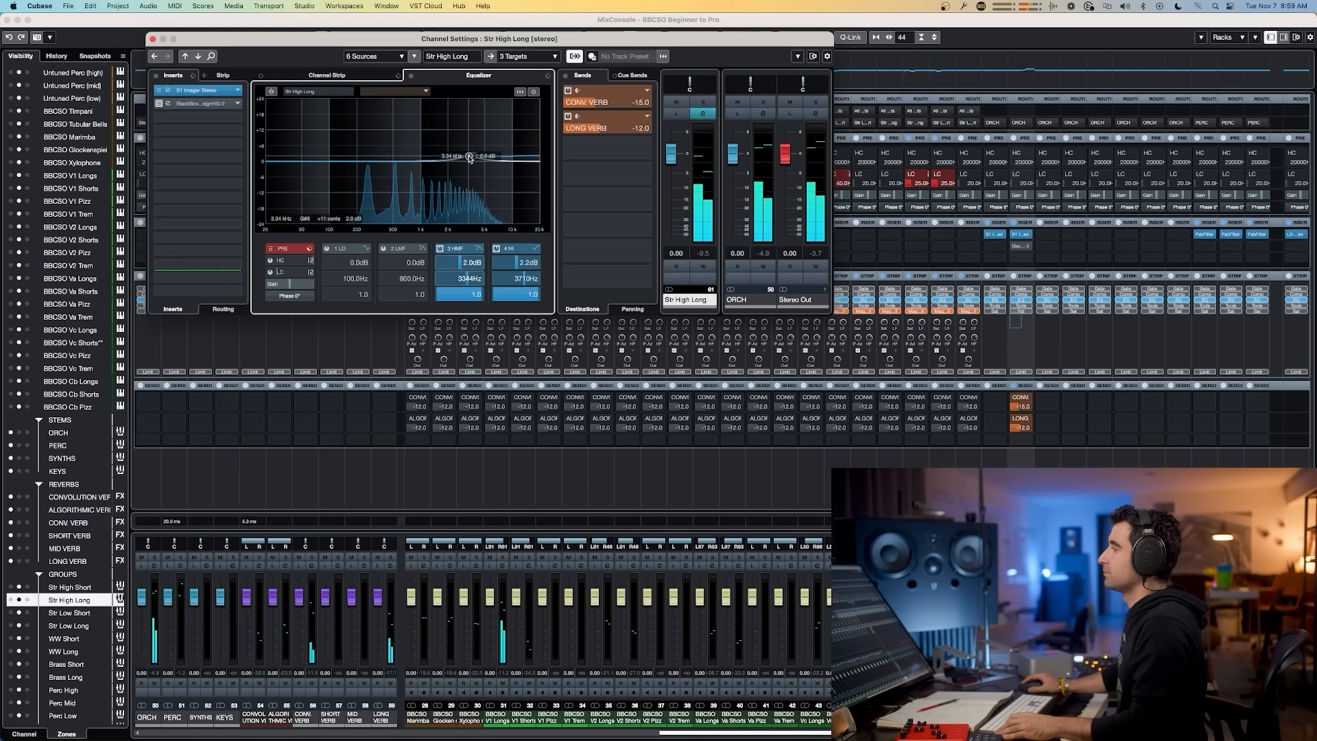
drag(470, 159, 471, 156)
click(411, 77)
click(410, 76)
click(411, 77)
Step: Set EQ band 3's gain to 1 dB and band 4's gain to 2 dB, toggling the EQ bypass to compare
double_click(459, 262)
text(1)
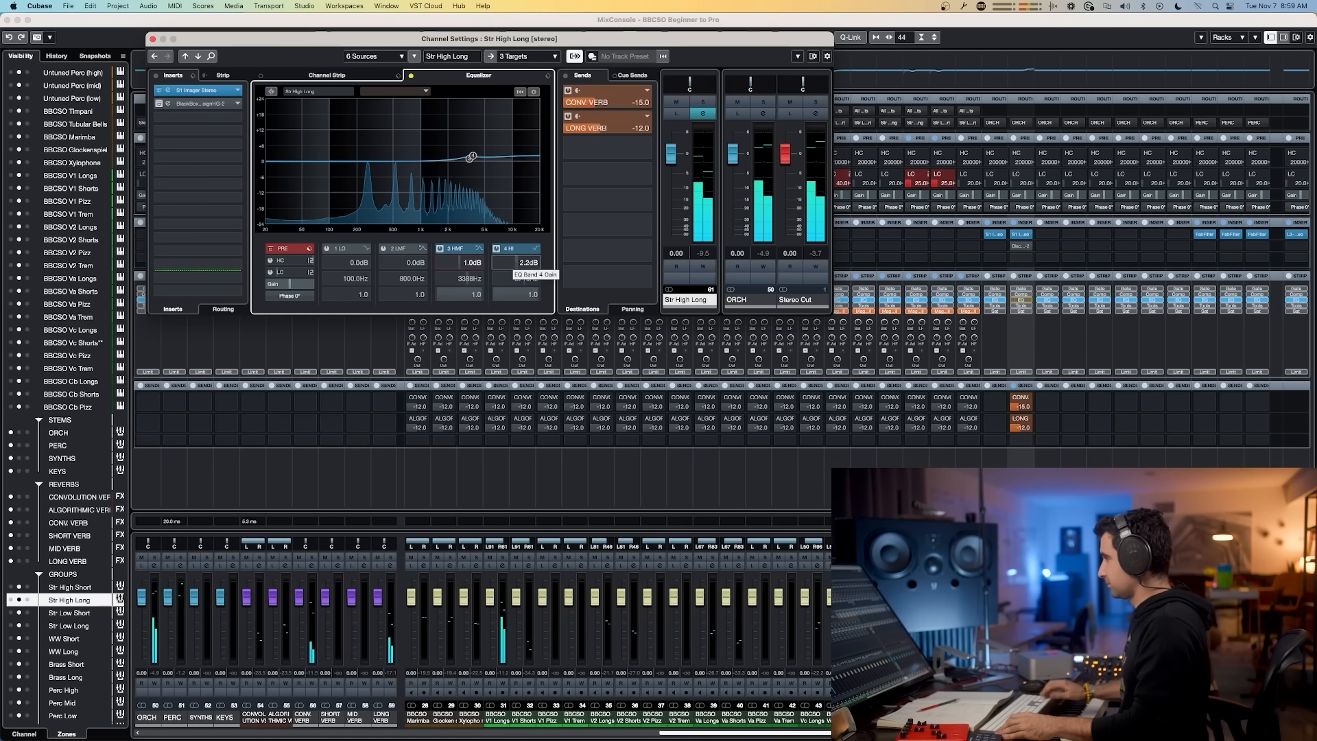
double_click(530, 262)
text(2)
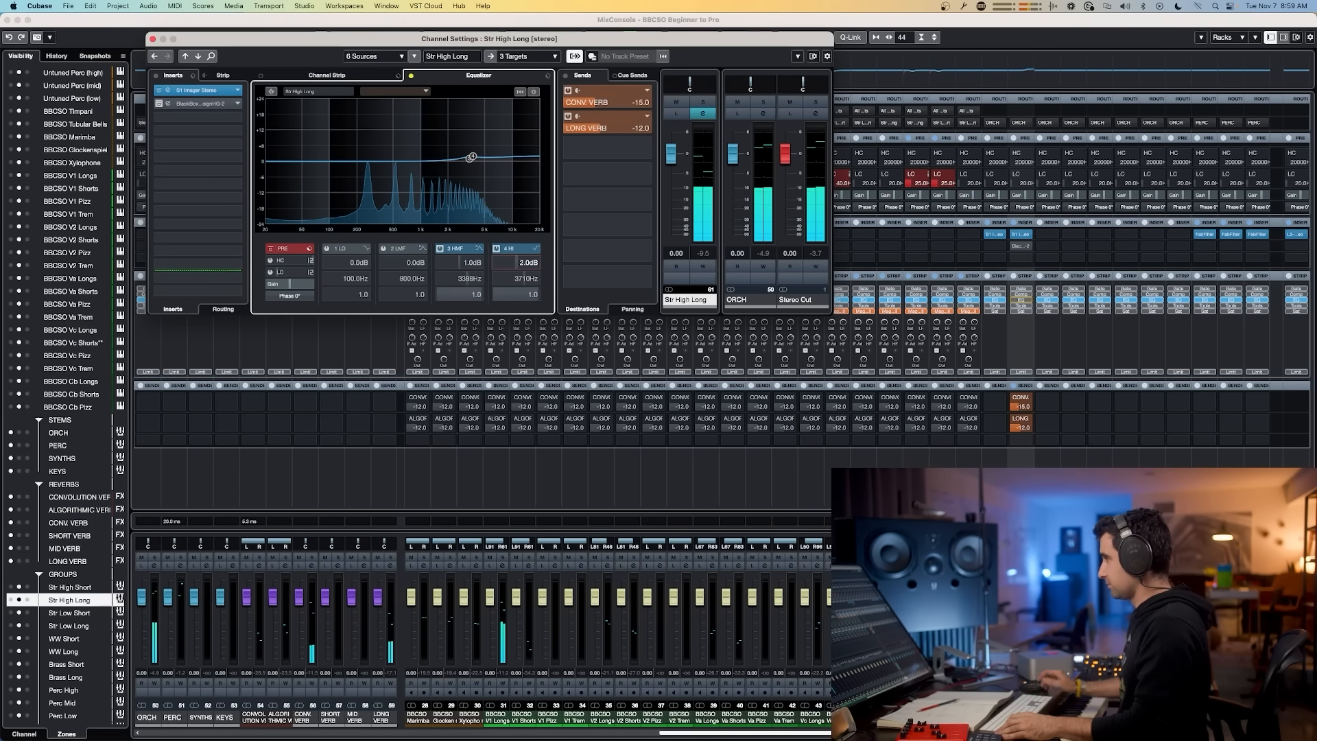
click(411, 77)
click(411, 77)
click(410, 77)
click(411, 77)
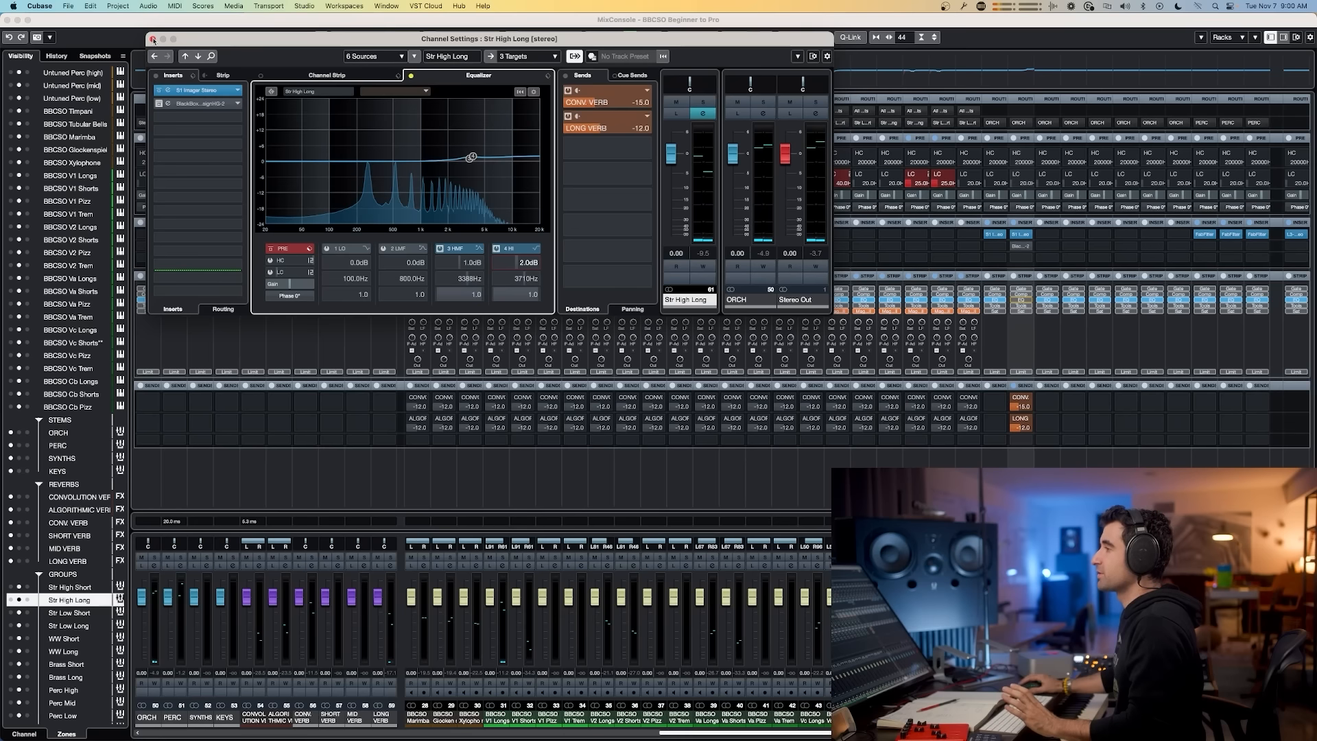
Step: Close the channel settings and copy the Str High Long group's EQ setting
click(153, 39)
right_click(1021, 76)
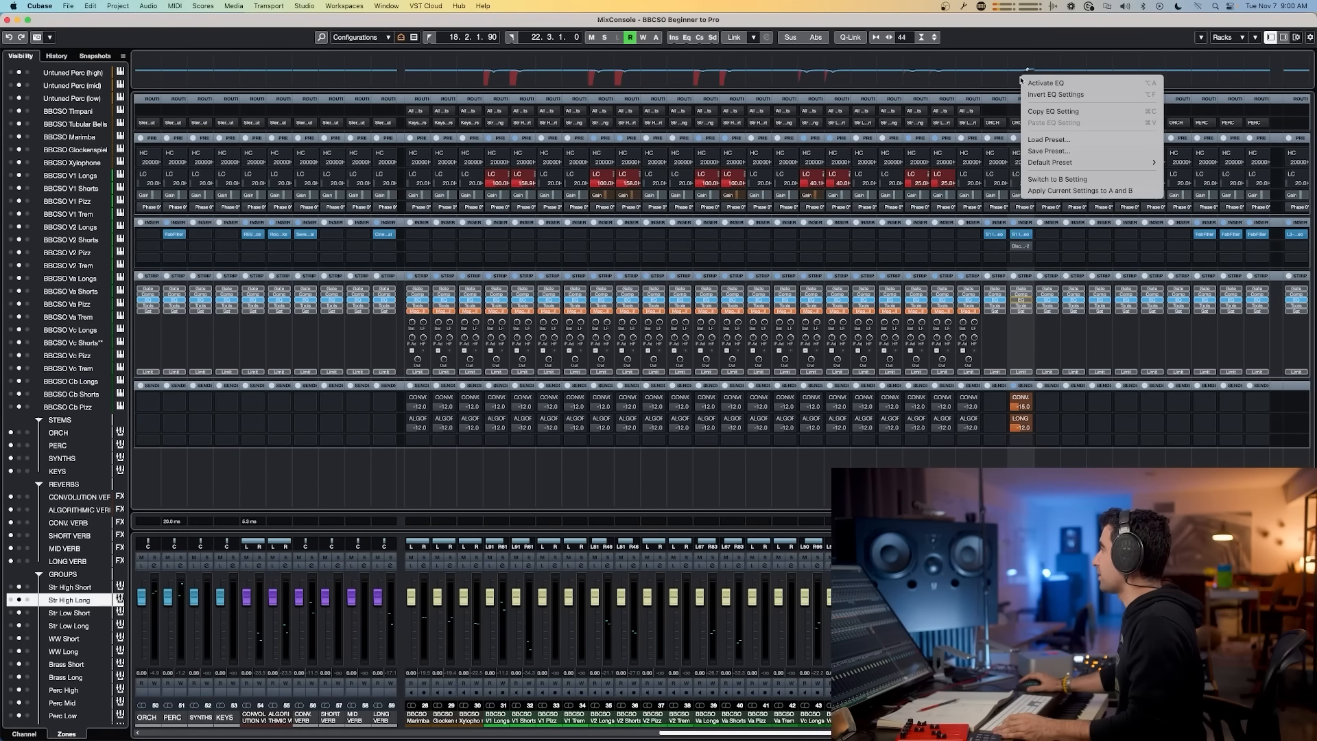
click(1053, 111)
Step: Paste the copied EQ setting onto the Str Low Short, Str Low Long and Str High Short groups
right_click(1055, 83)
click(1084, 129)
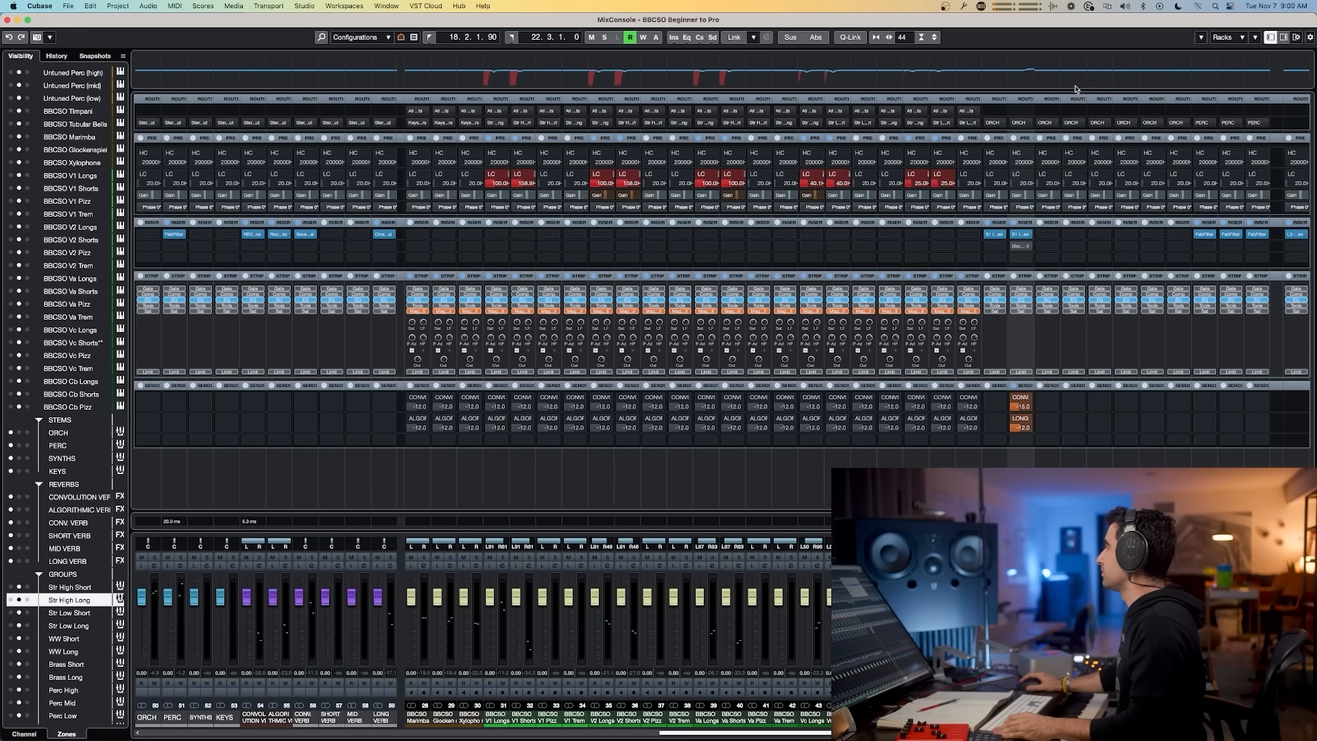
right_click(1075, 80)
click(1098, 125)
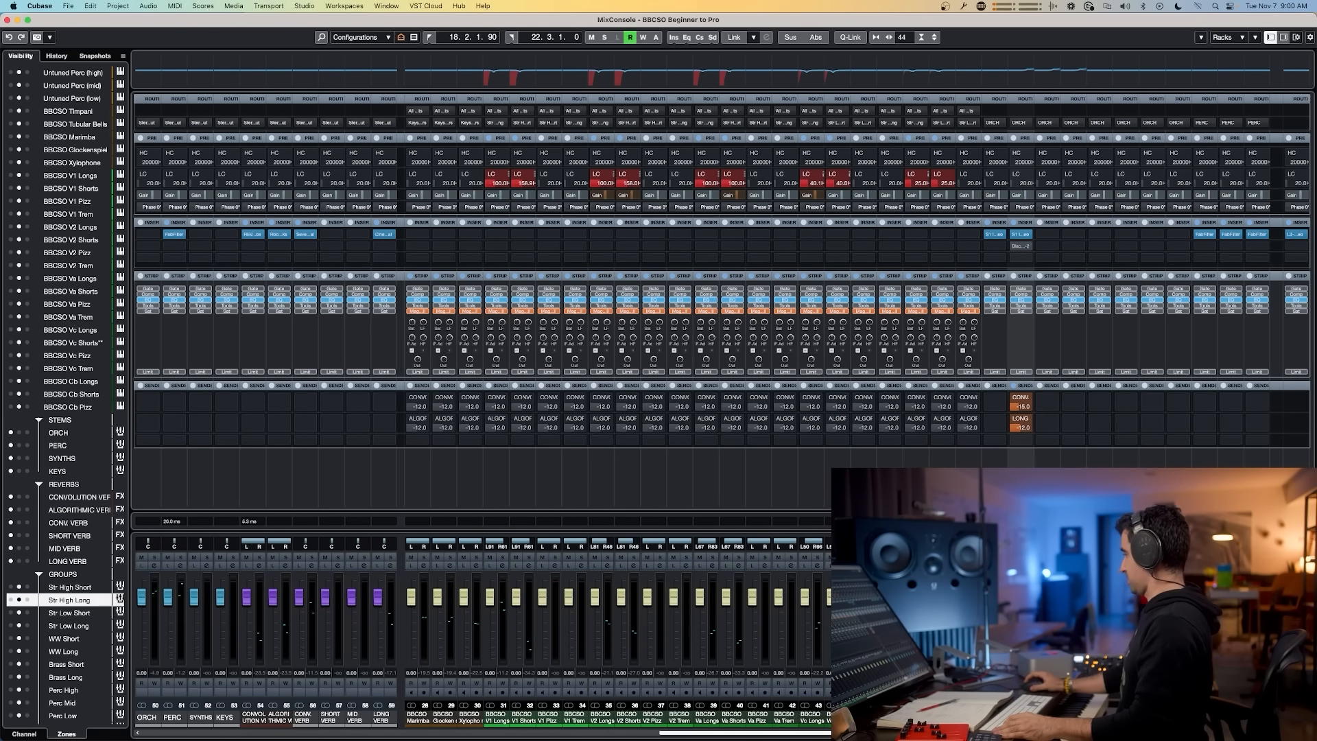
right_click(1001, 83)
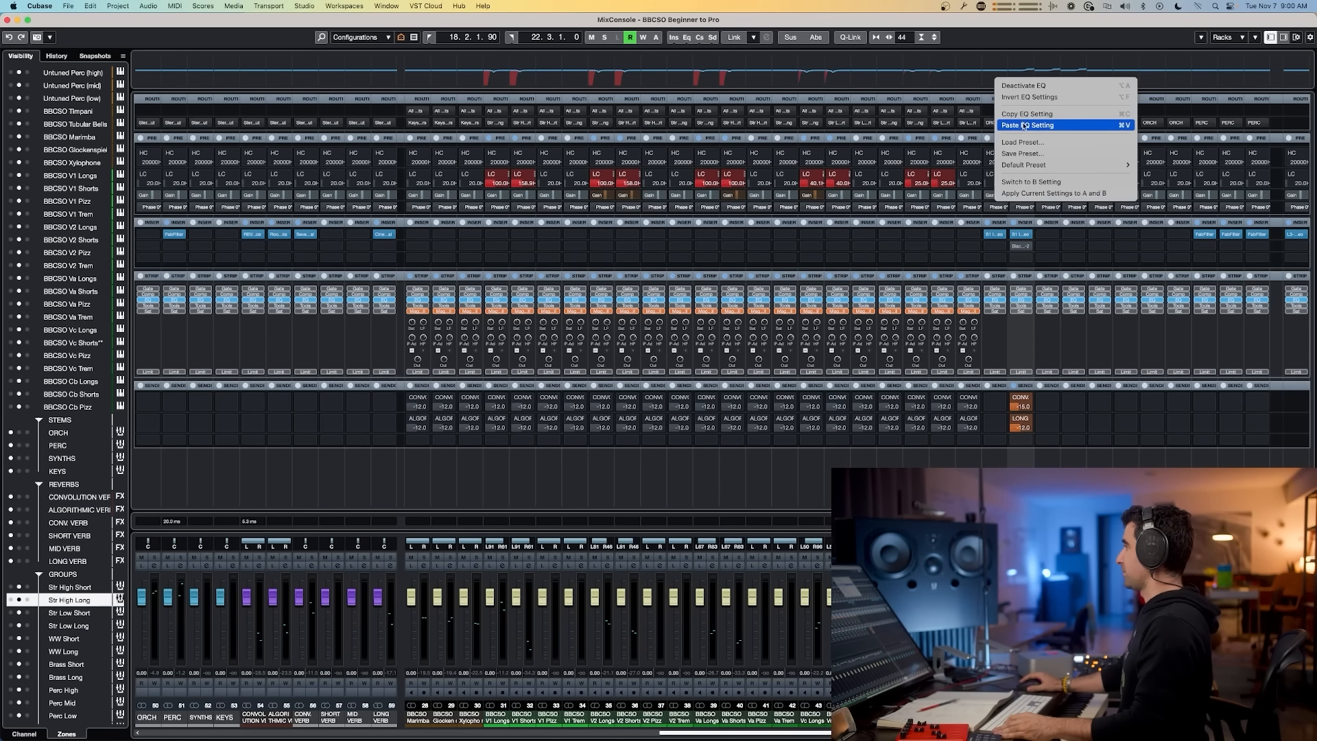
click(1049, 125)
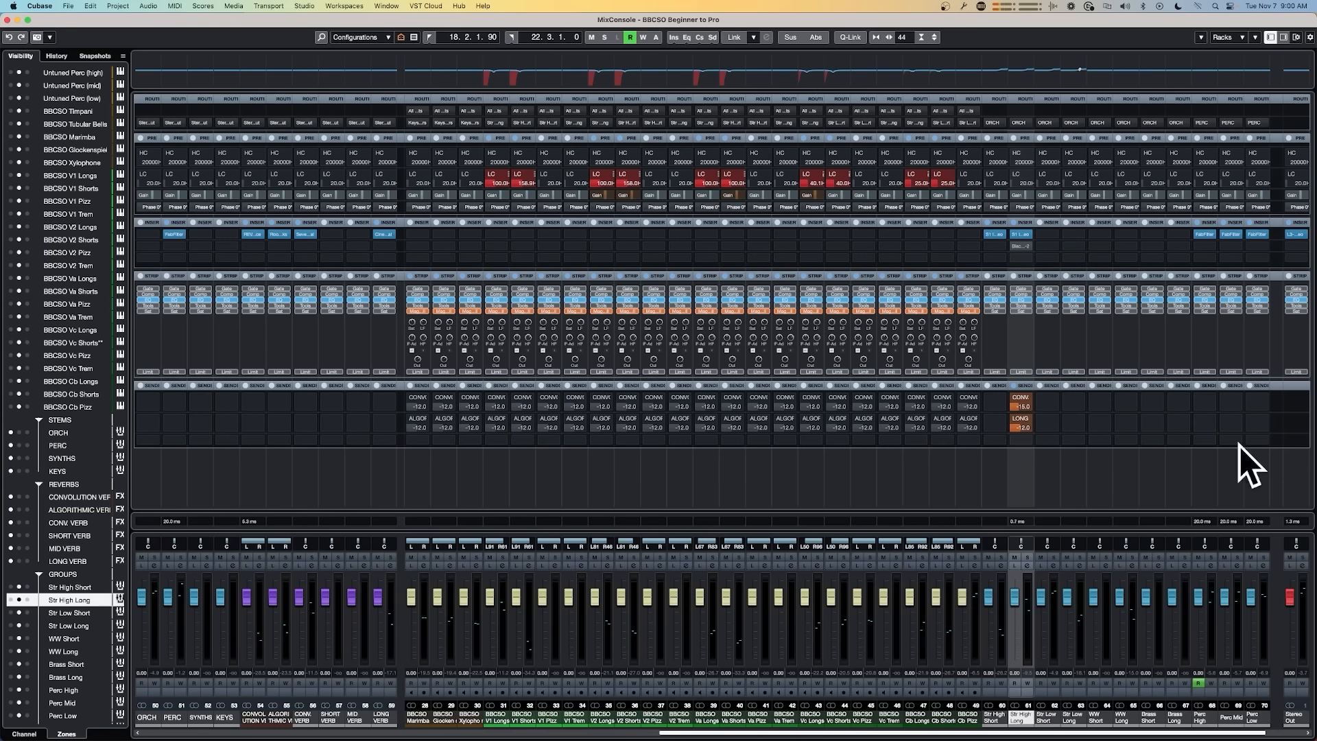
Step: Open the Pro-MB on the Perc High group and turn its Lookahead off
click(1206, 237)
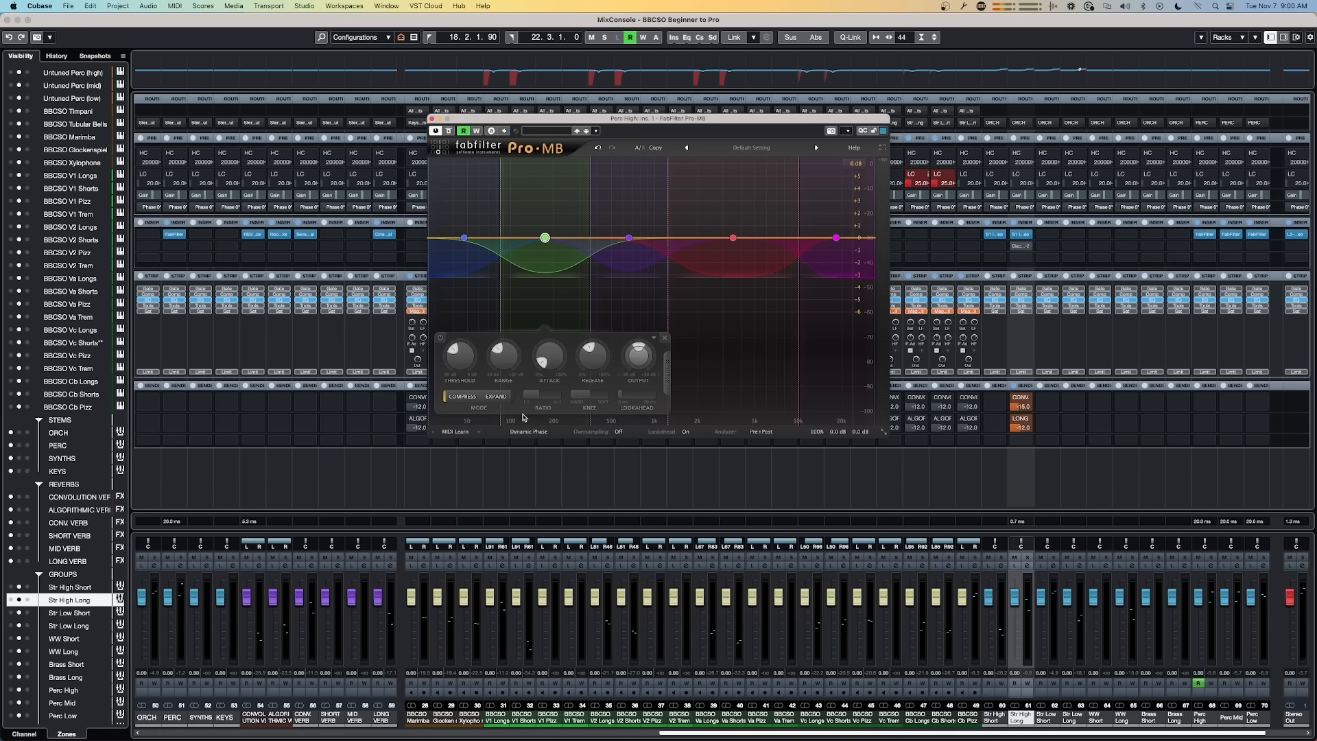
click(689, 435)
click(691, 449)
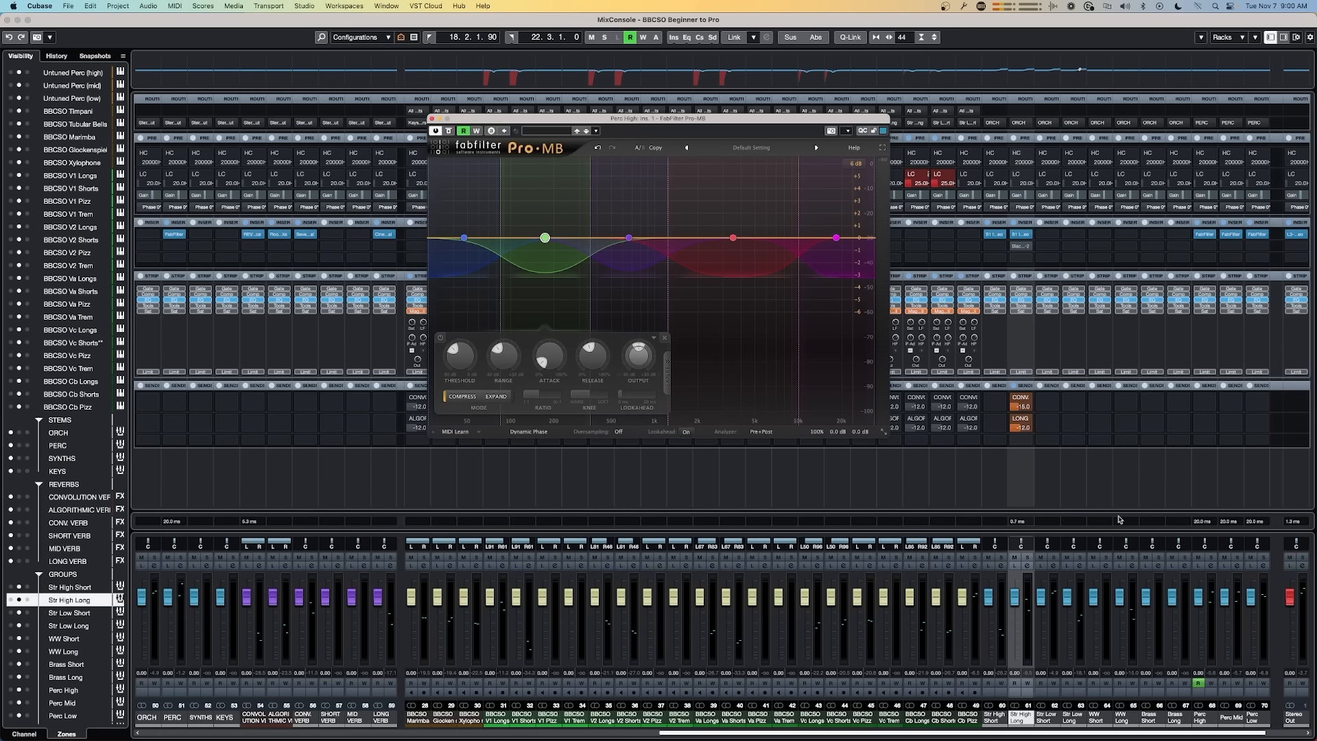
click(1228, 526)
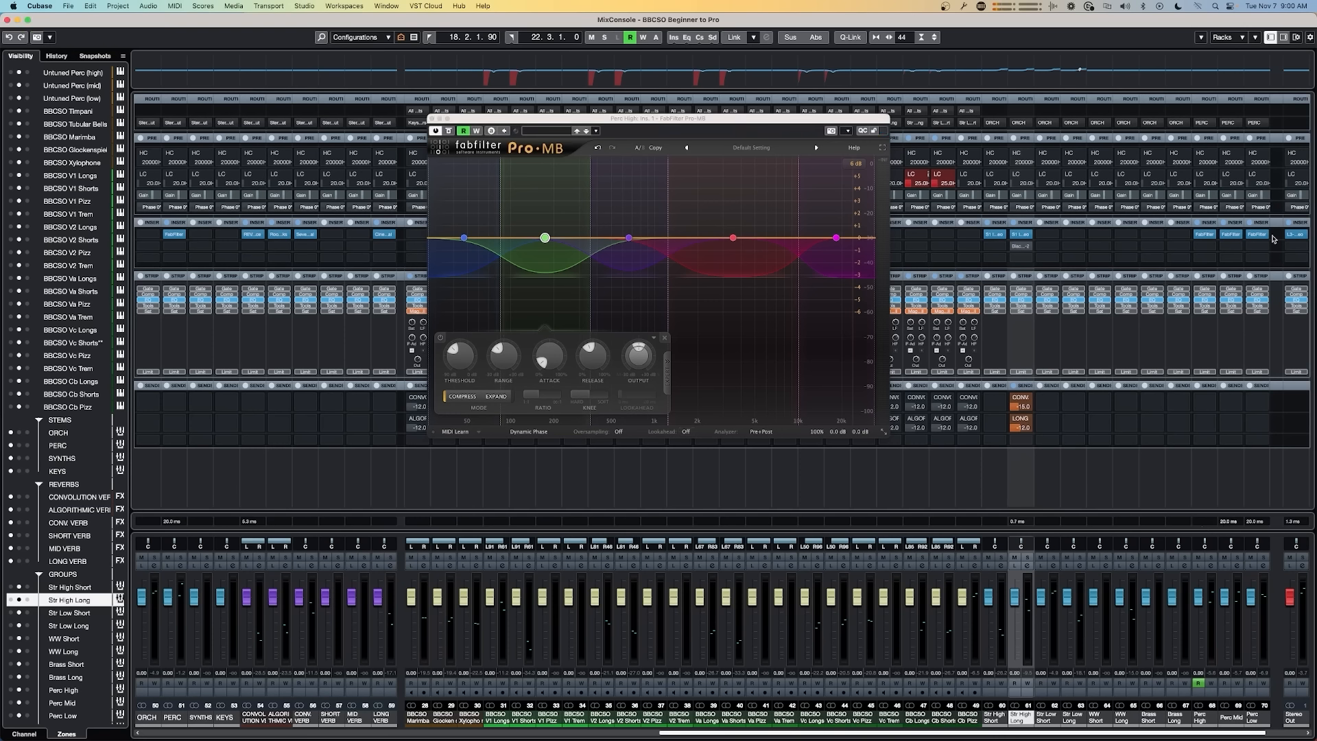
Step: Turn off Lookahead in the Perc Mid group's Pro-MB and close both Pro-MB windows
click(1231, 234)
click(381, 359)
click(382, 374)
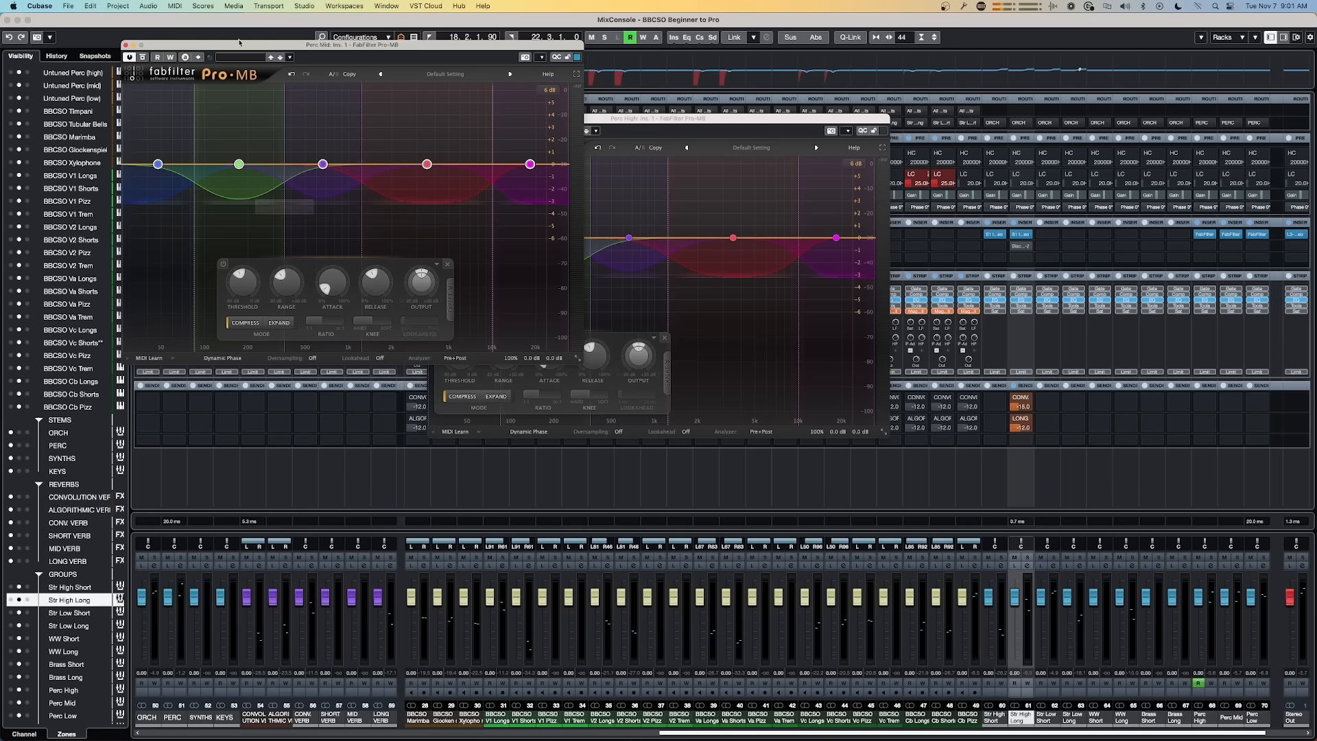
click(126, 45)
click(431, 119)
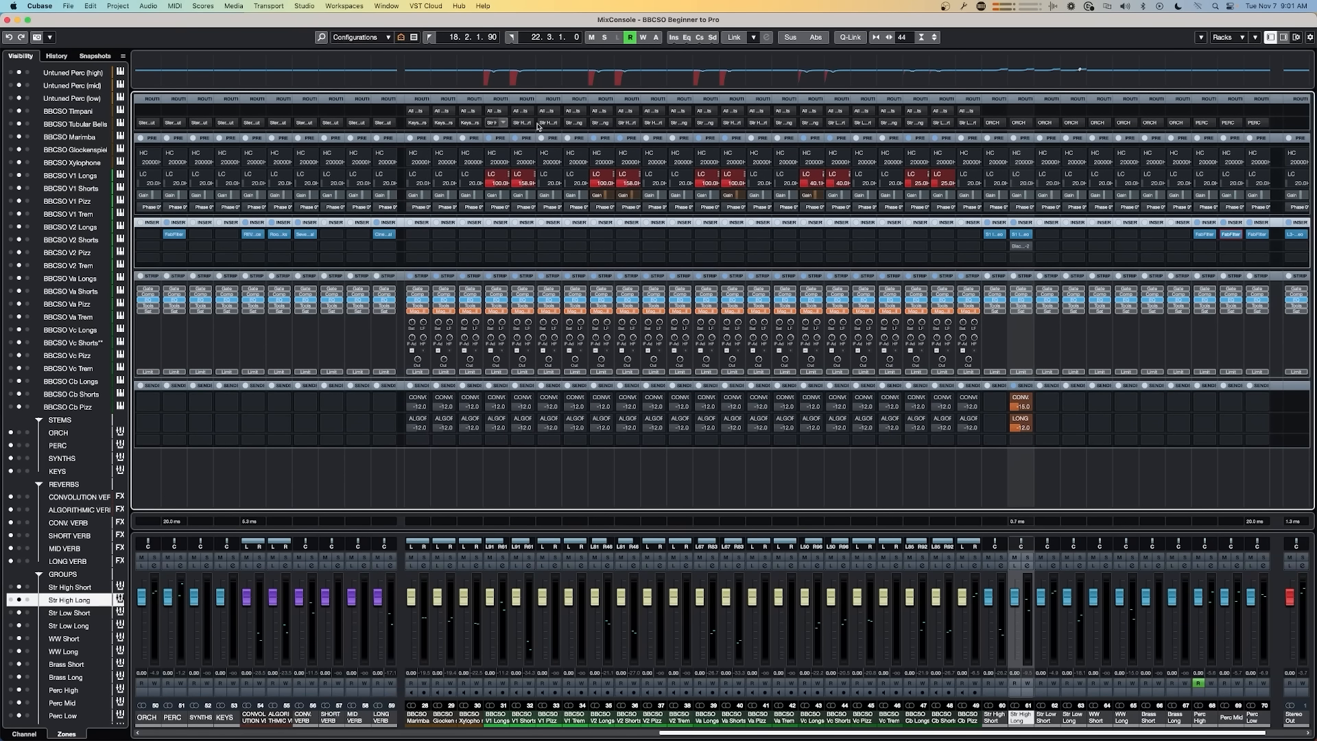
Step: Turn off Lookahead in the Perc Low group's Pro-MB and close its window
click(1257, 233)
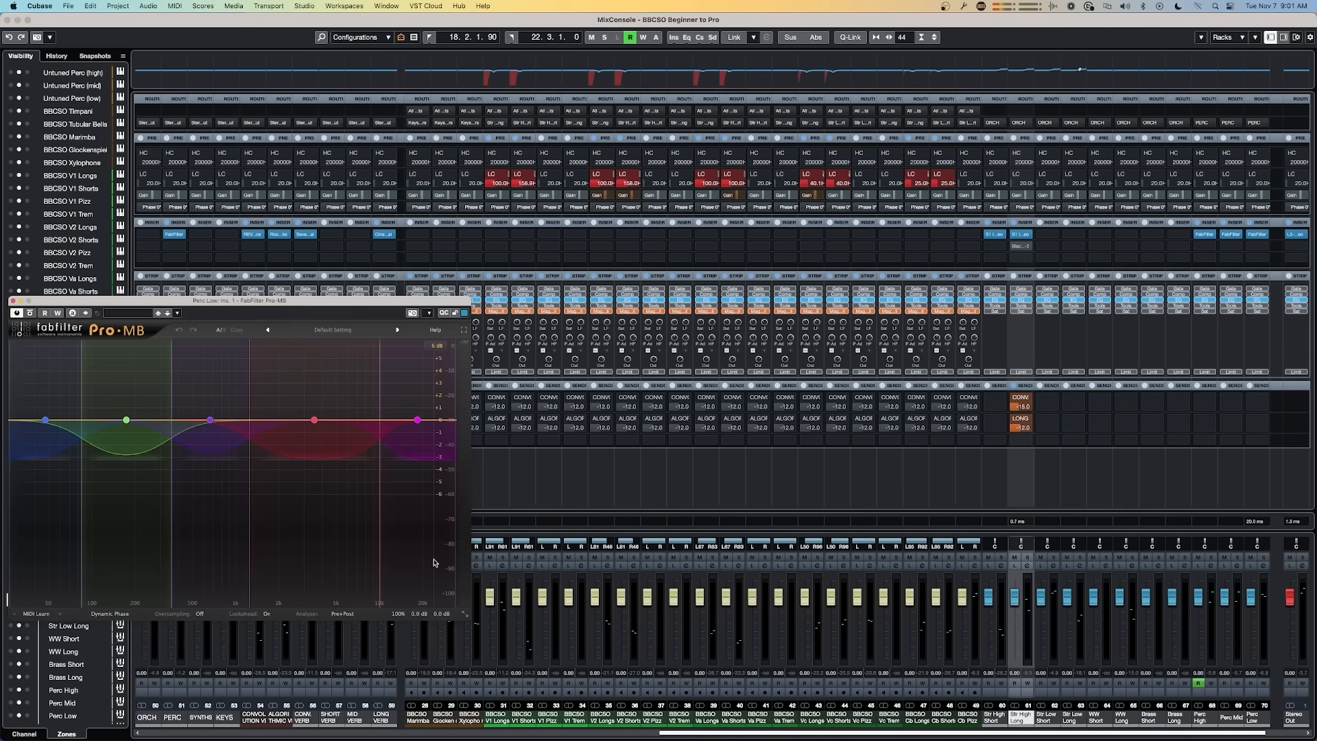
click(271, 618)
click(274, 629)
click(12, 300)
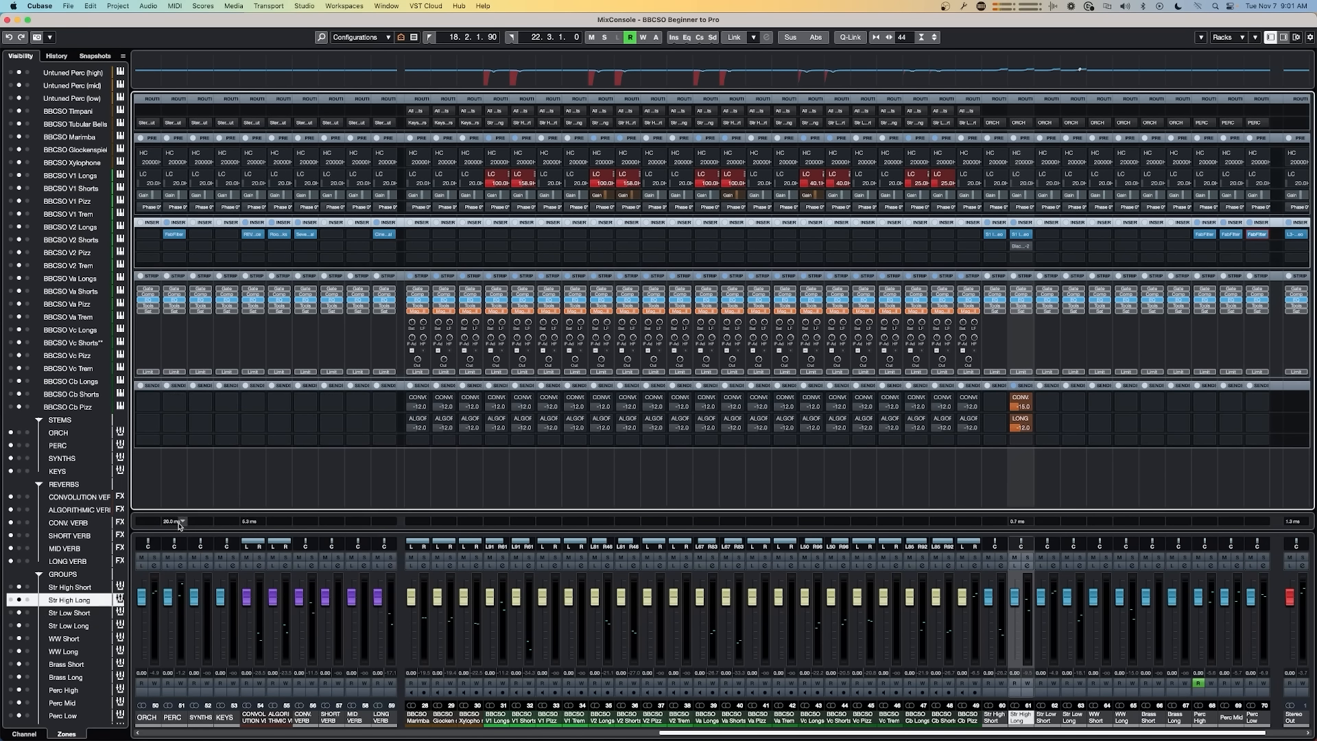
Step: Turn off Lookahead in the PERC stem's Pro-MB and close its window
click(172, 235)
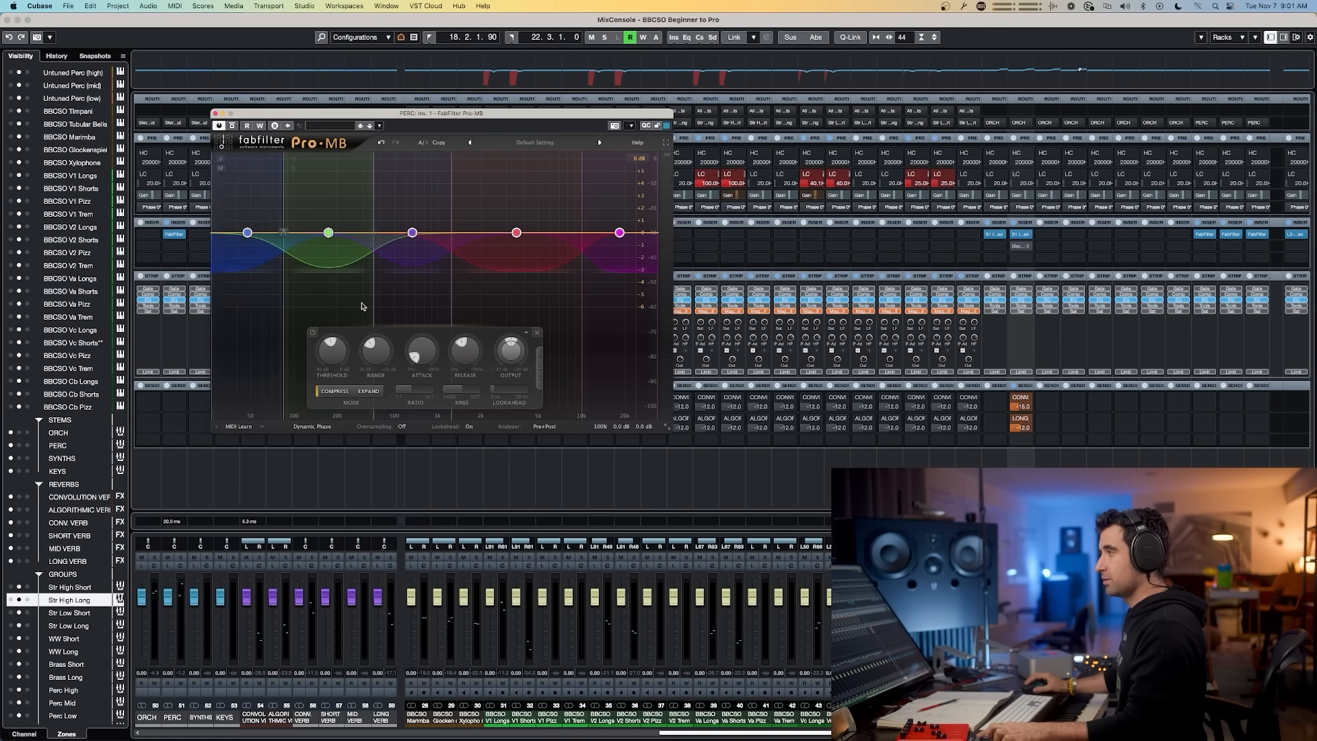
click(471, 428)
click(480, 442)
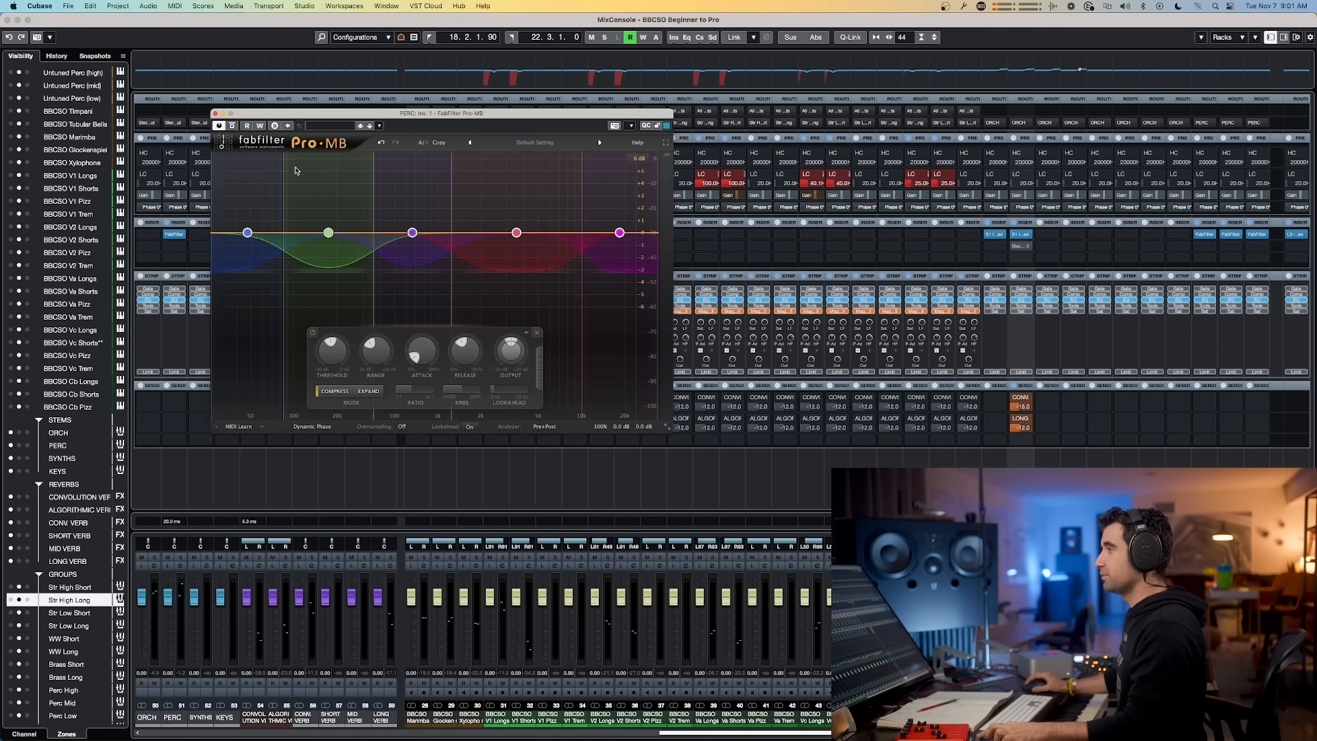
click(216, 114)
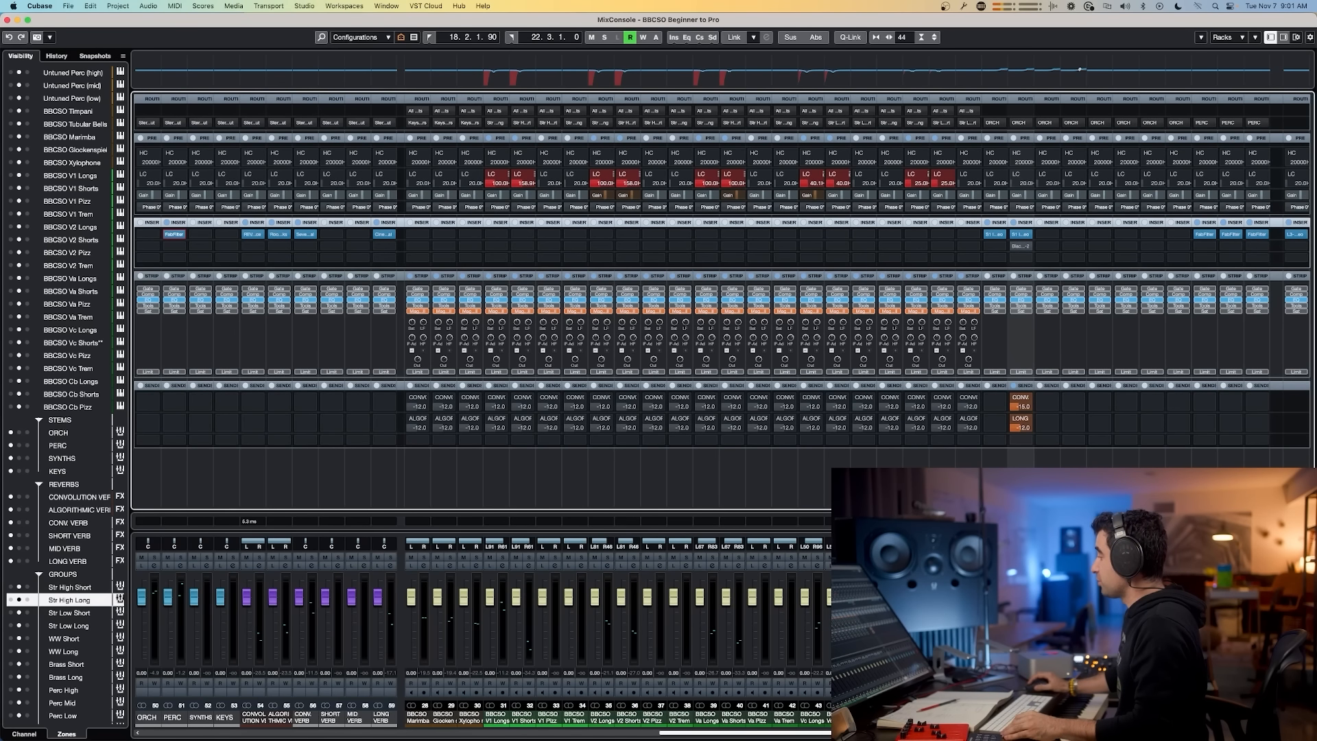
Step: Open and inspect the reverb plugins on the convolution, algorithmic and conv verb FX channels, closing each window
click(995, 715)
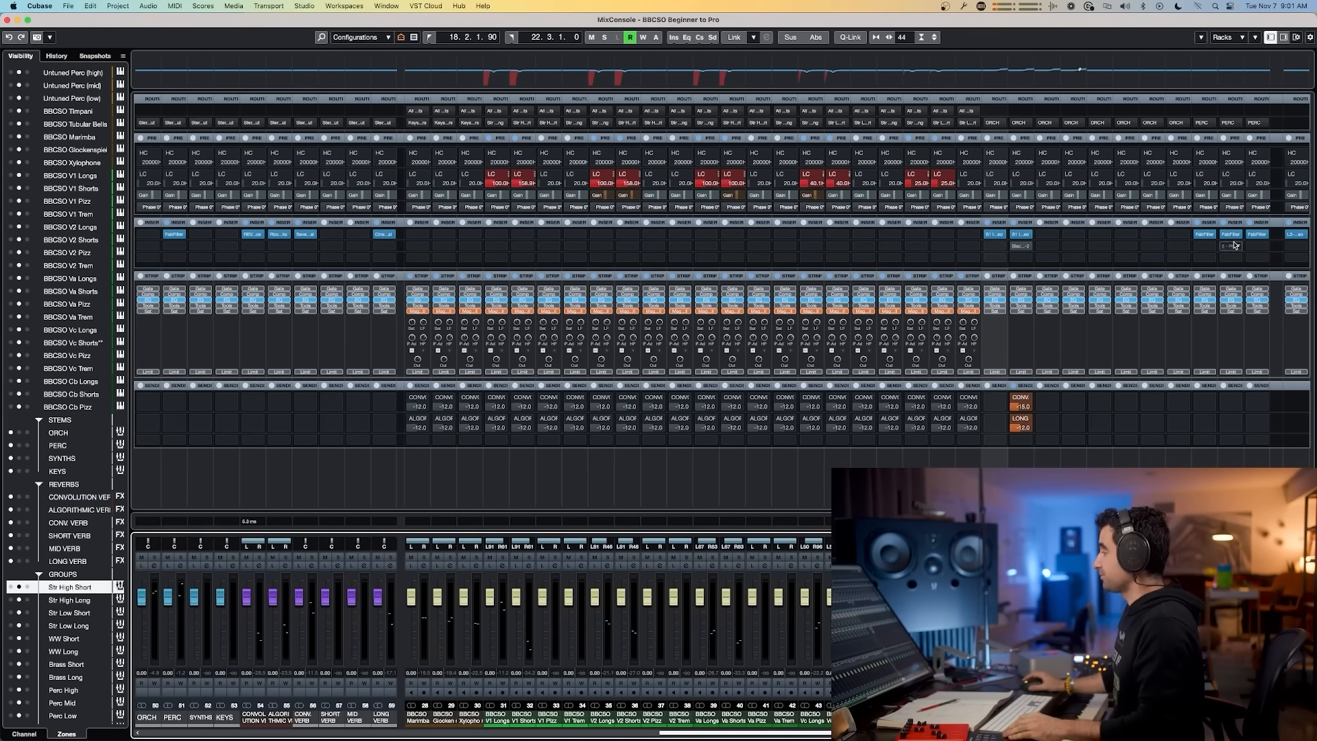
click(255, 236)
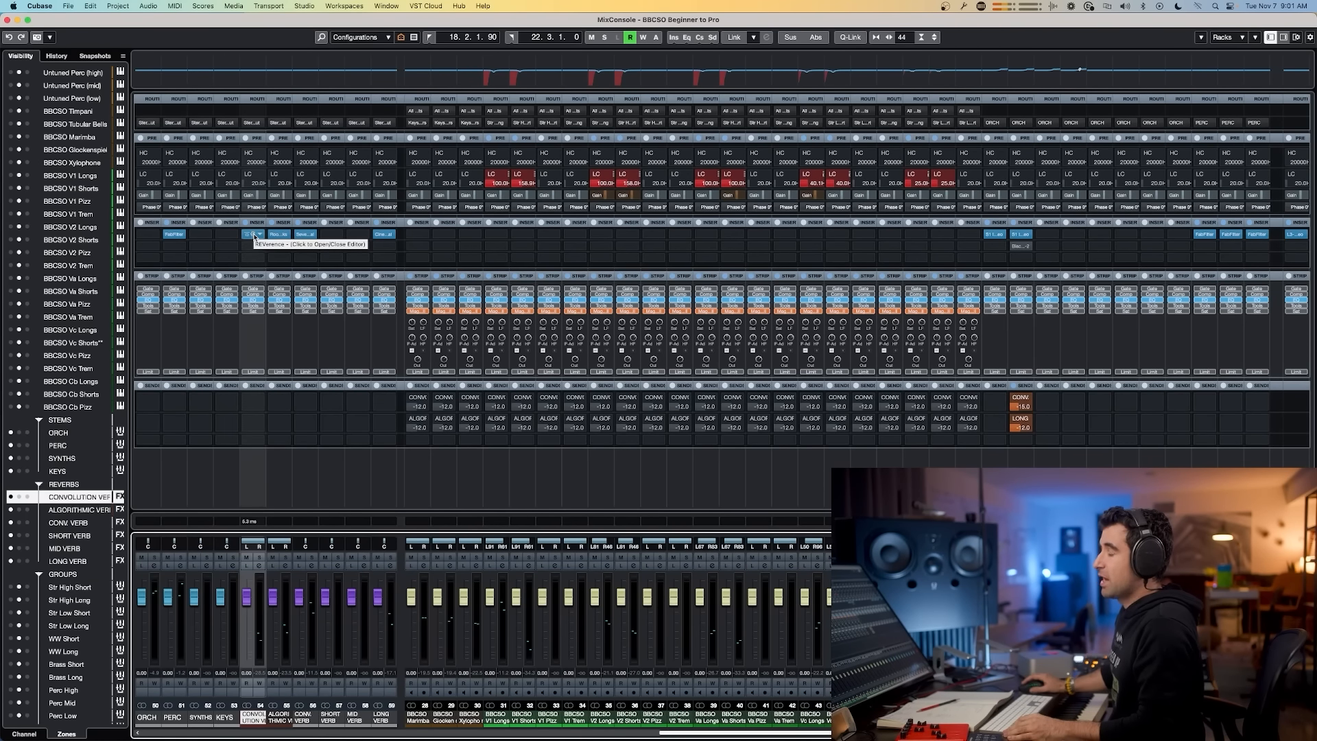
click(255, 236)
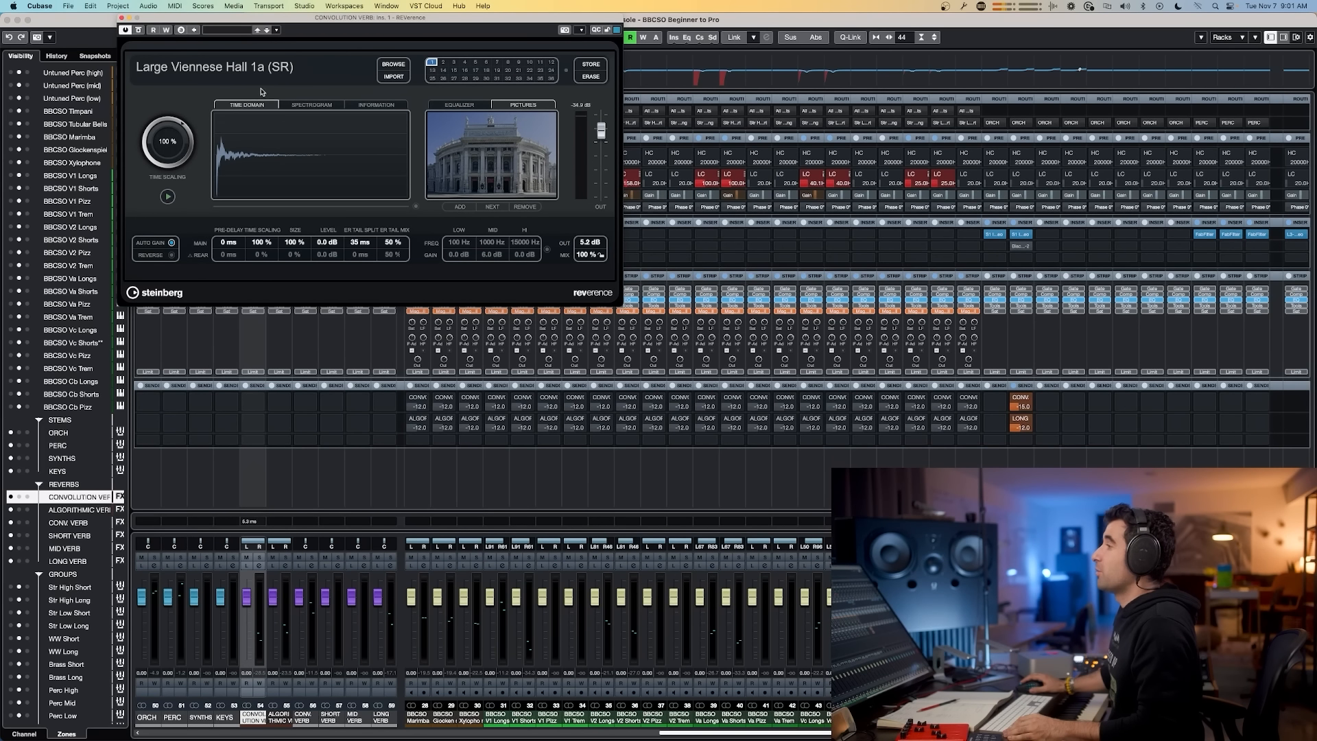
click(121, 19)
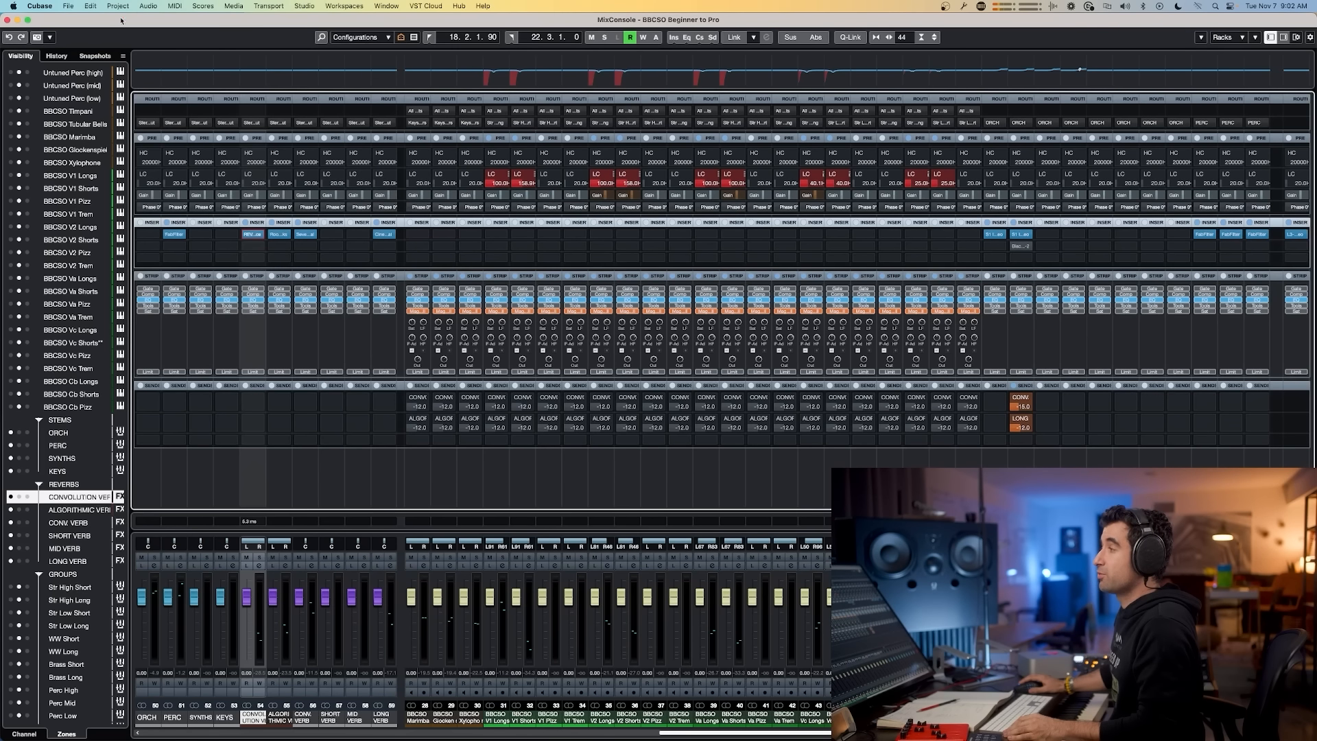
click(279, 233)
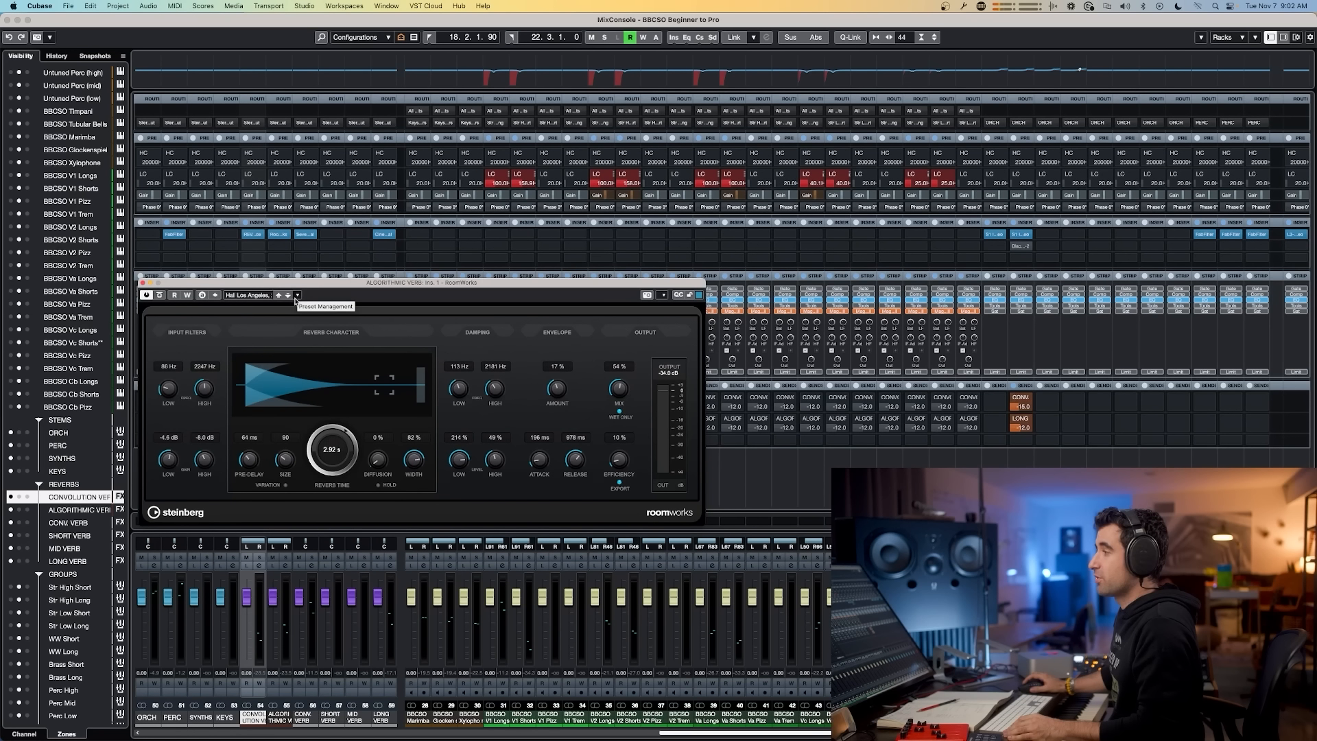
click(253, 234)
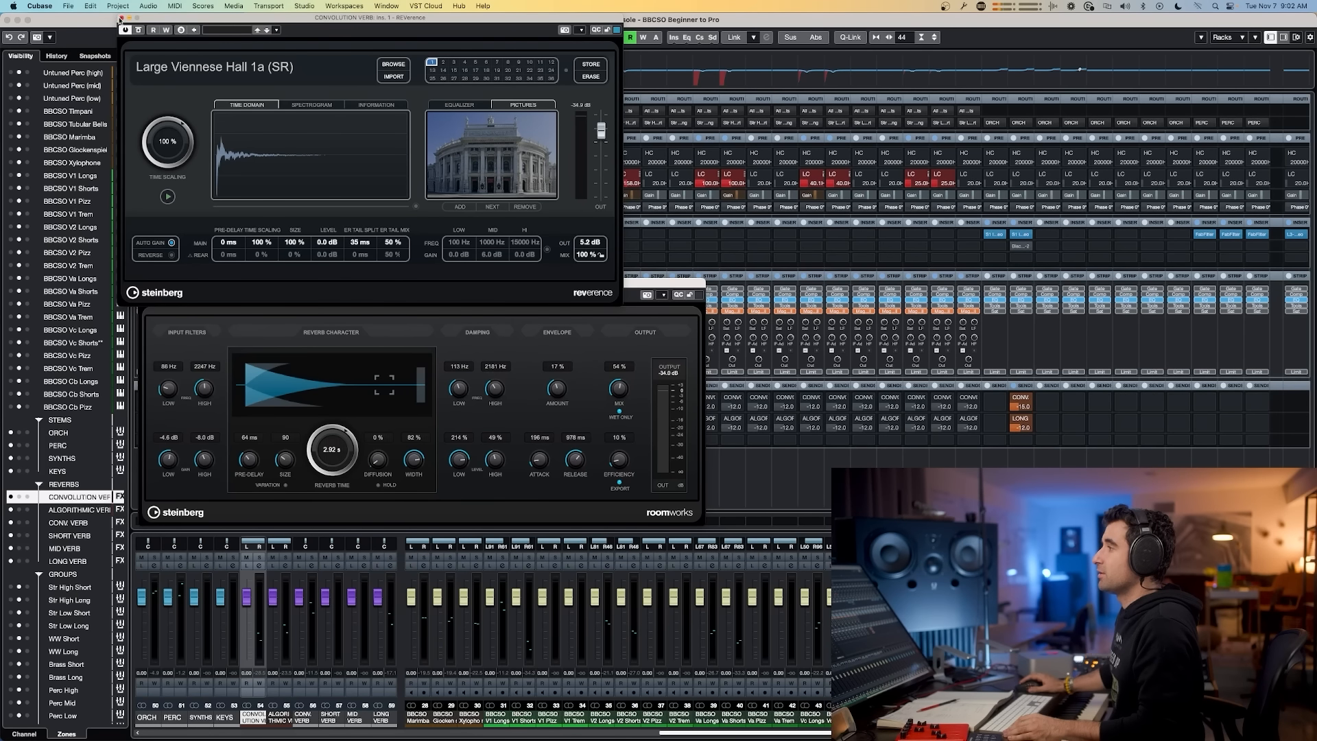
click(121, 18)
click(341, 294)
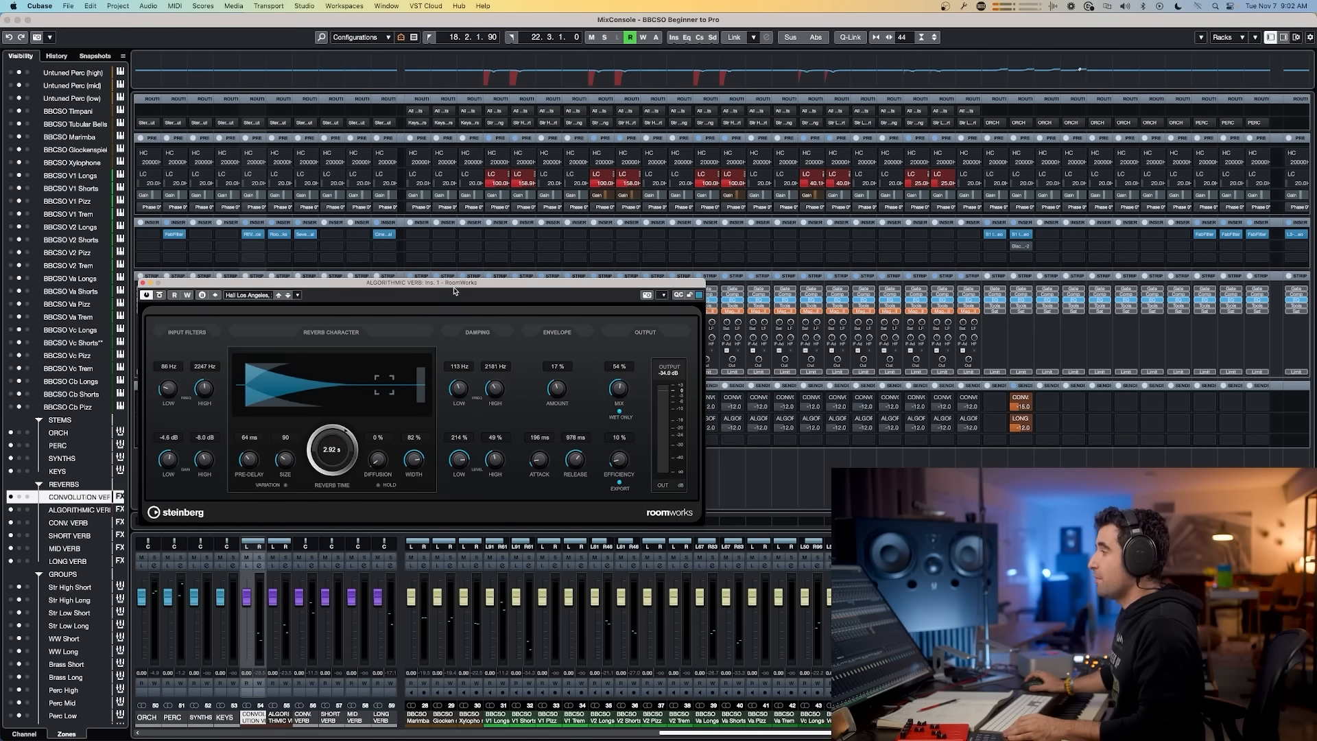
click(141, 282)
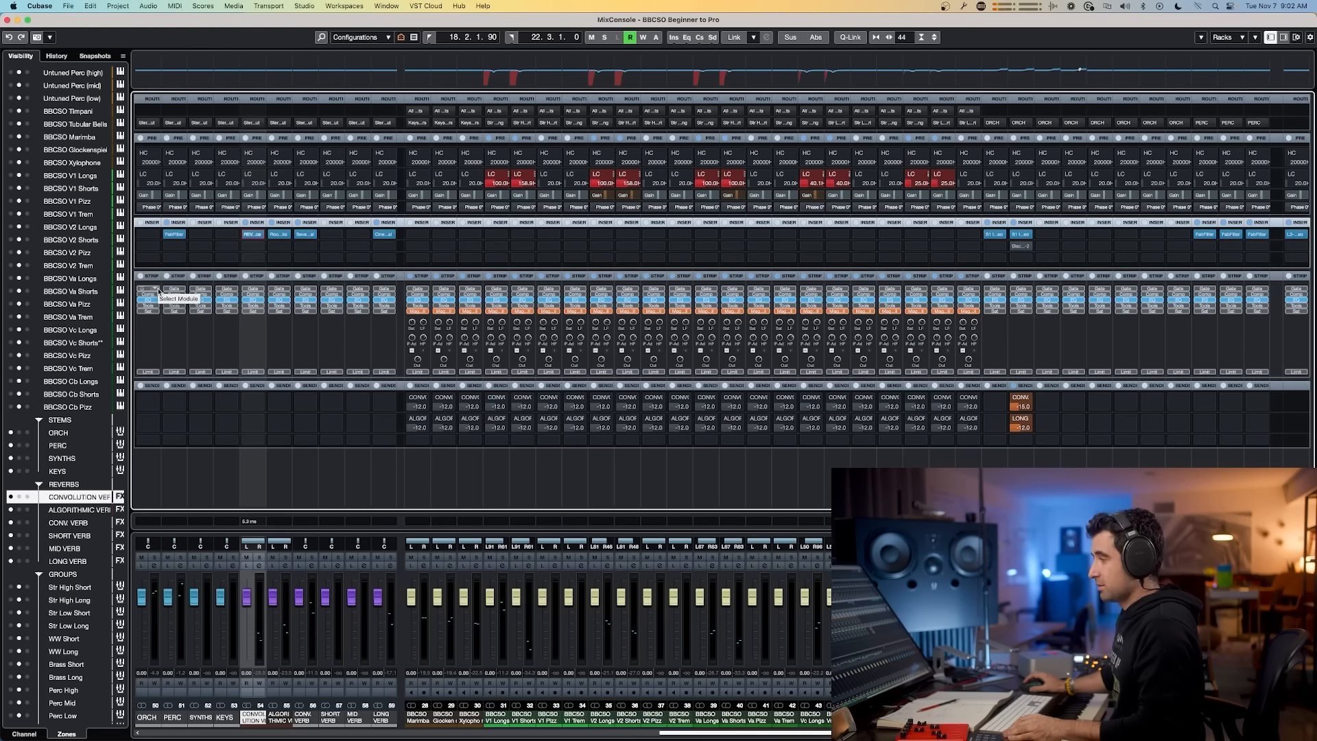
click(304, 234)
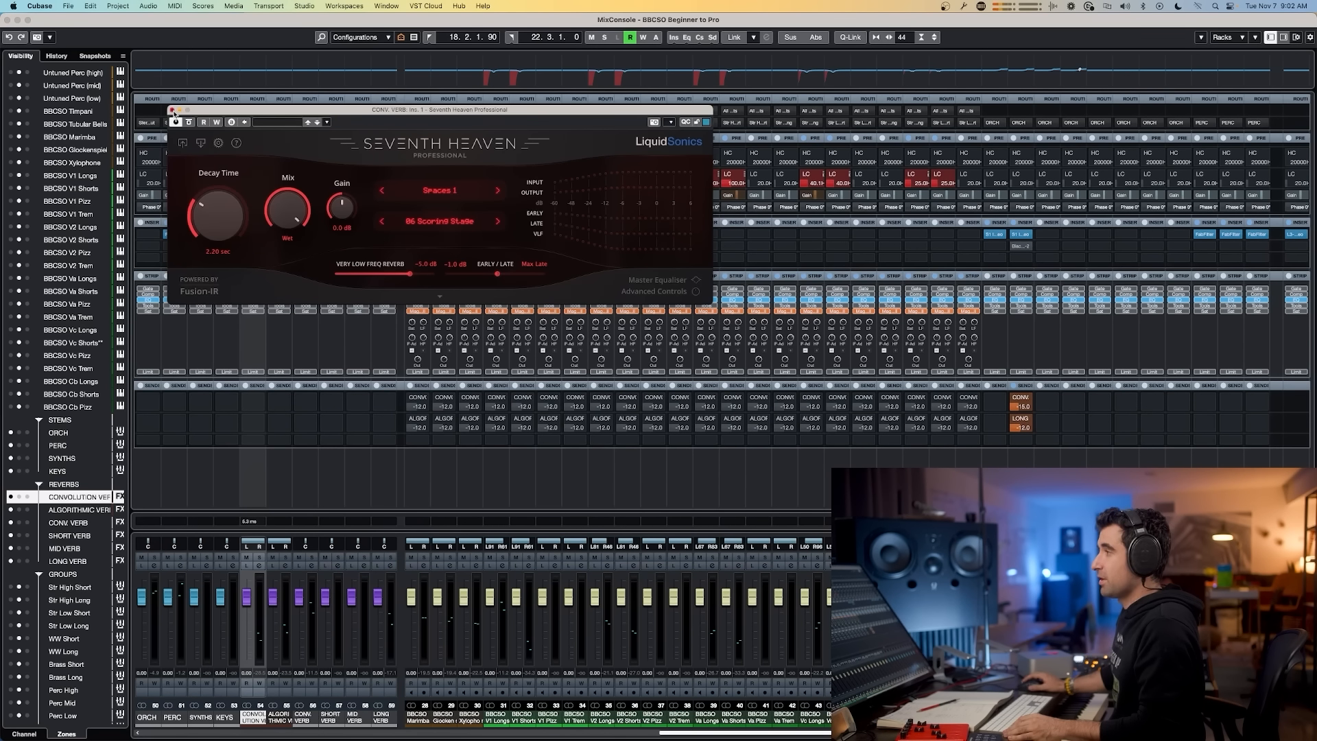
click(171, 110)
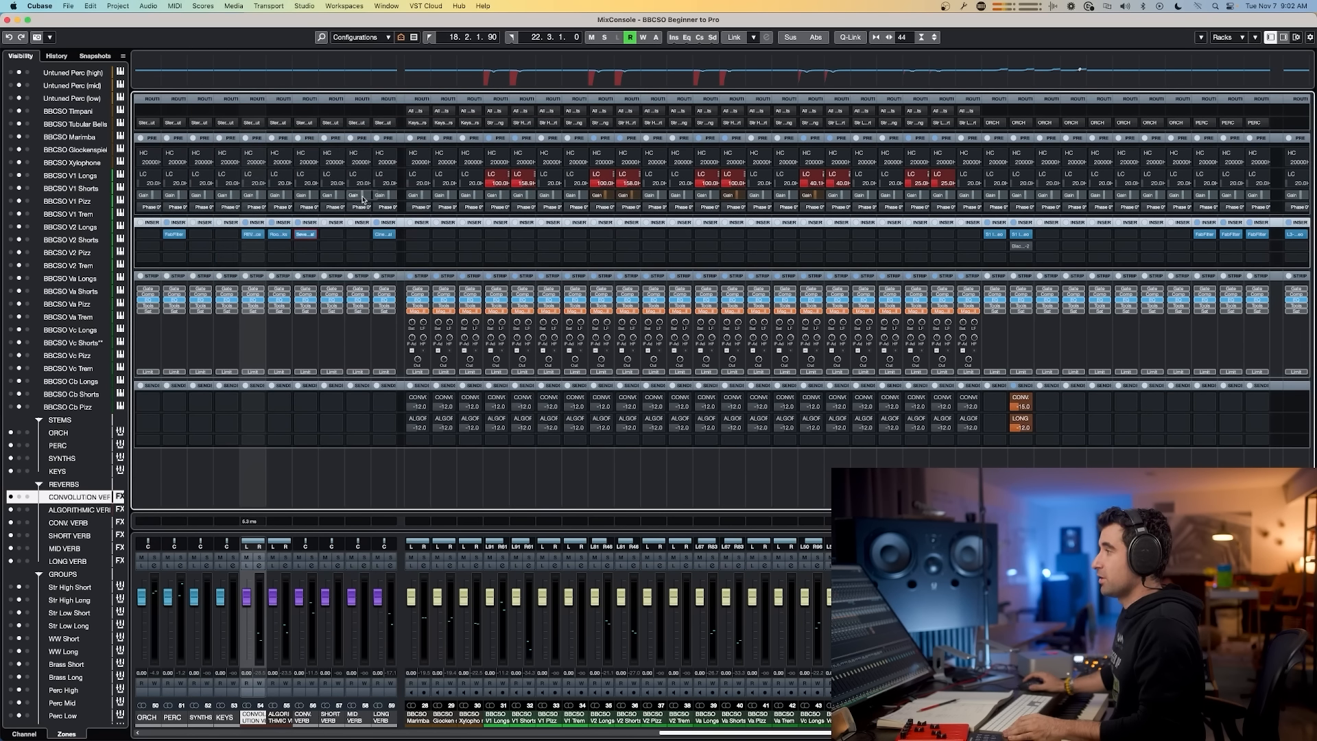
click(386, 235)
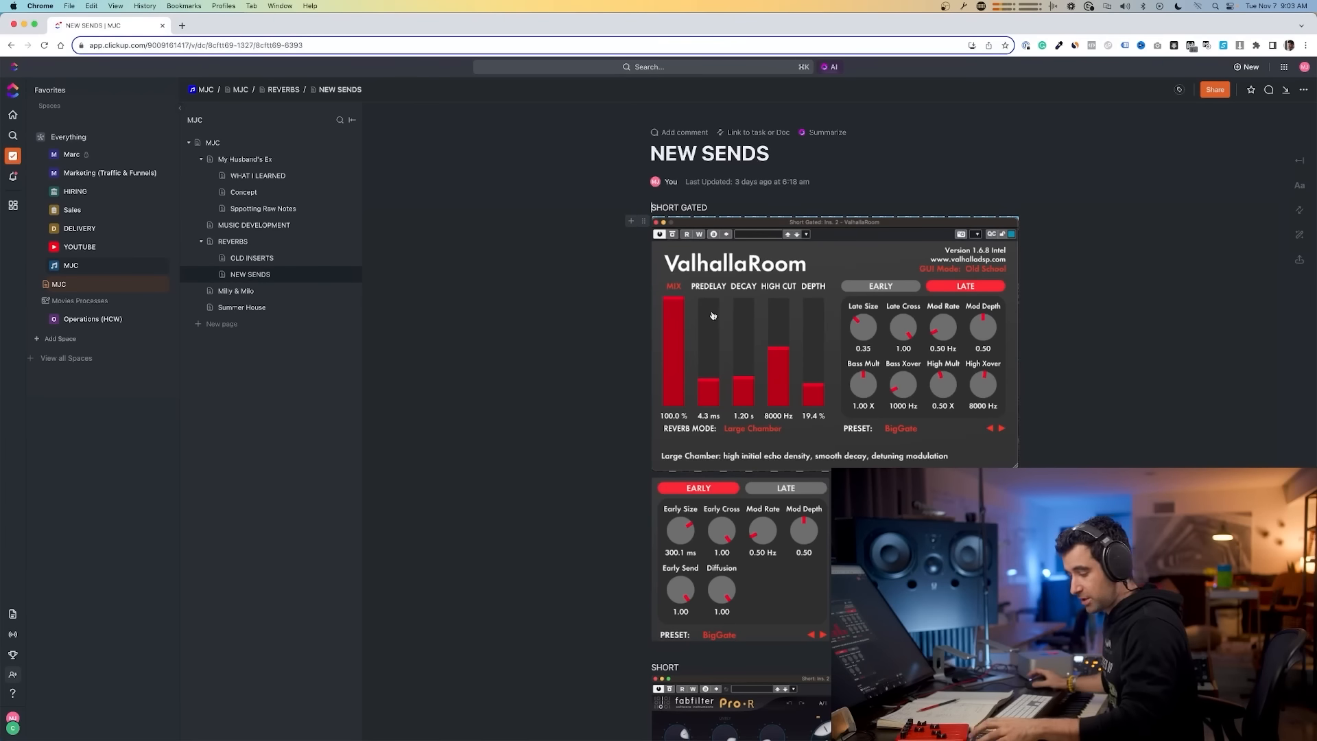
Step: Bring the browser notes page NEW SENDS to full size and review the short, mid and main orchestral reverb settings
double_click(911, 29)
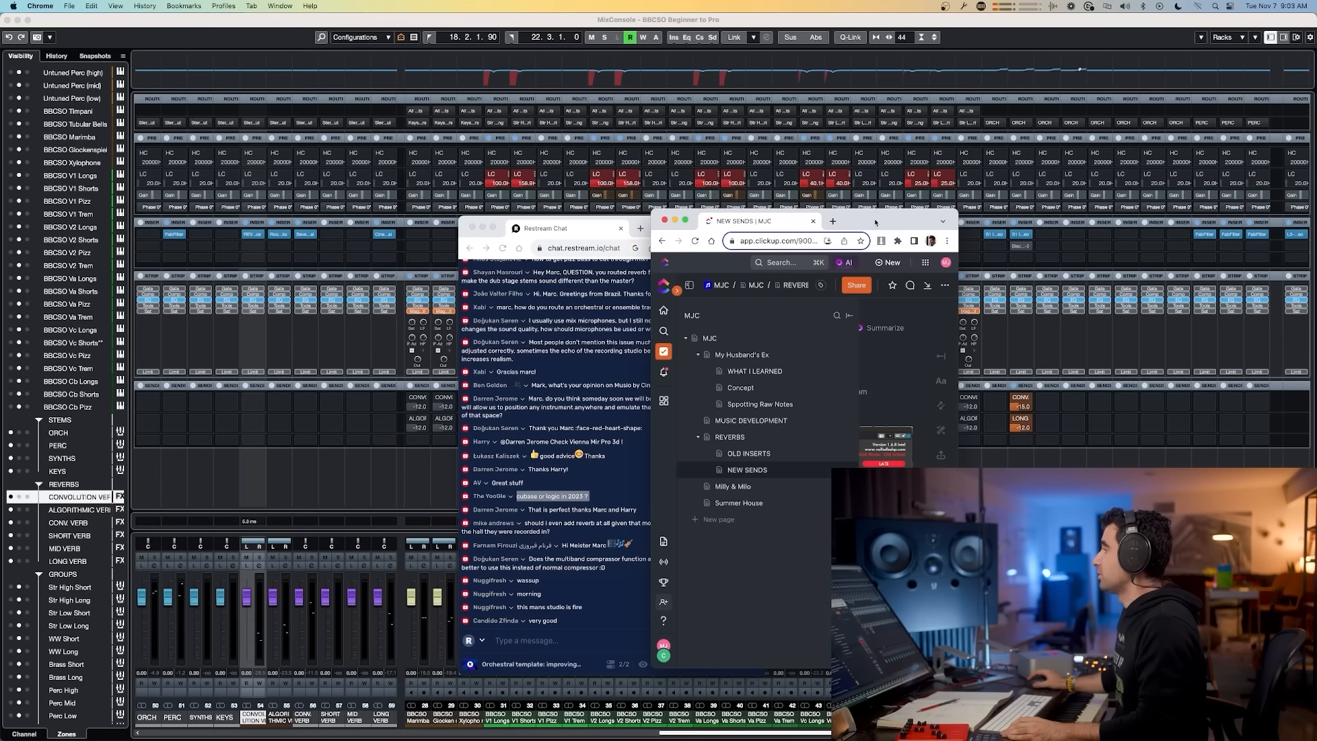
drag(889, 230, 784, 245)
drag(664, 238, 686, 232)
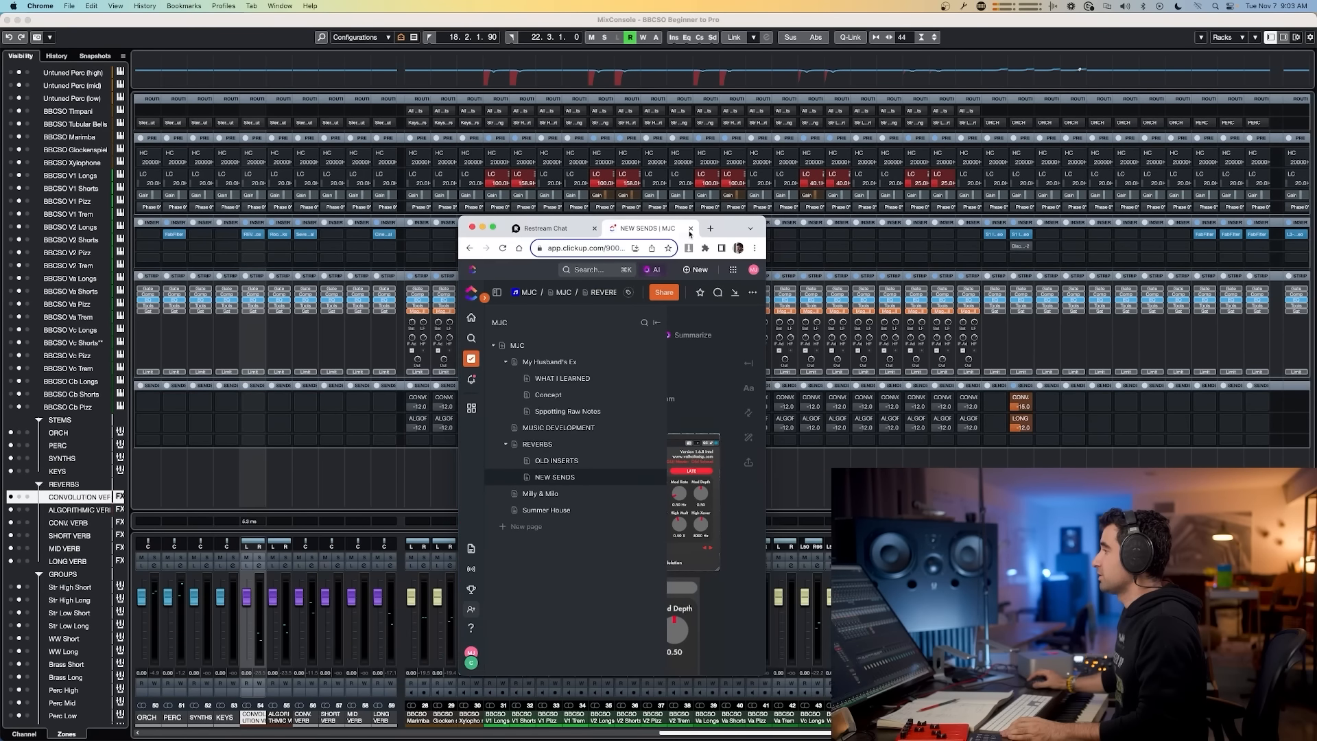
double_click(730, 227)
drag(436, 212, 377, 213)
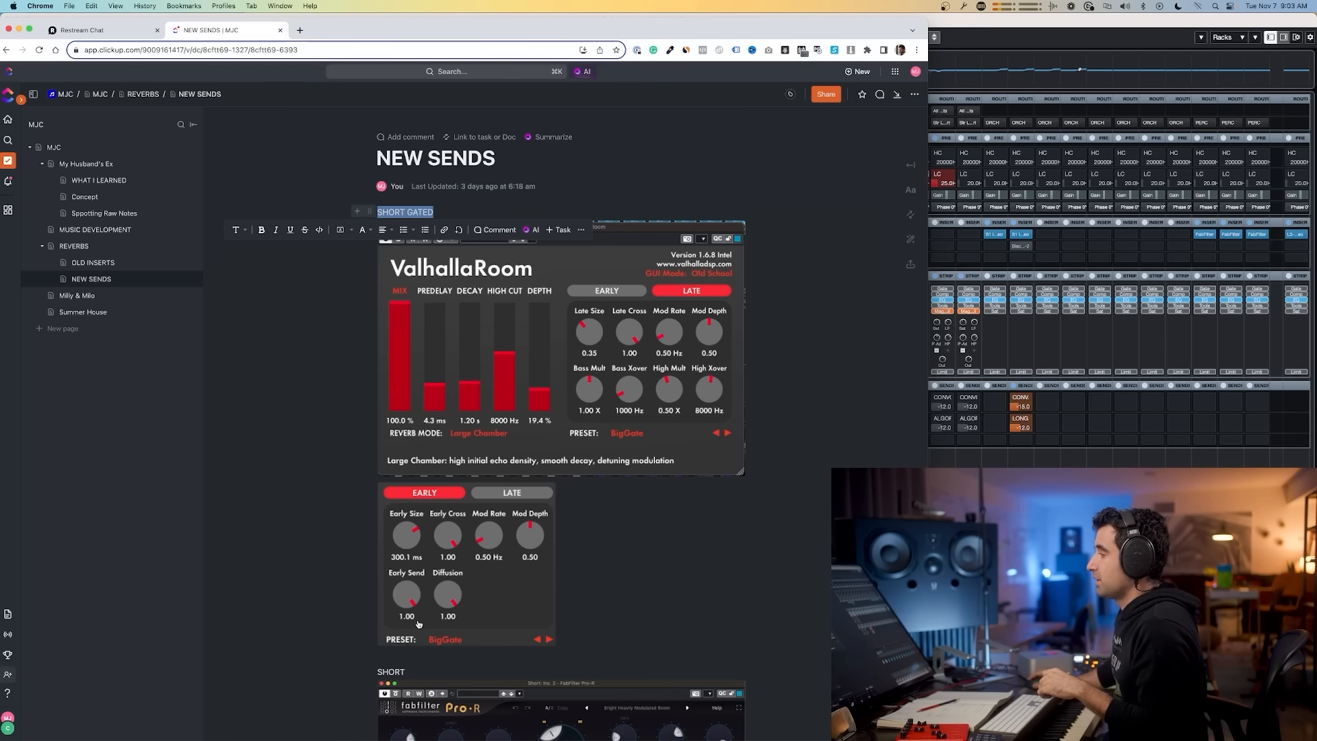
scroll(520, 533, down, 5)
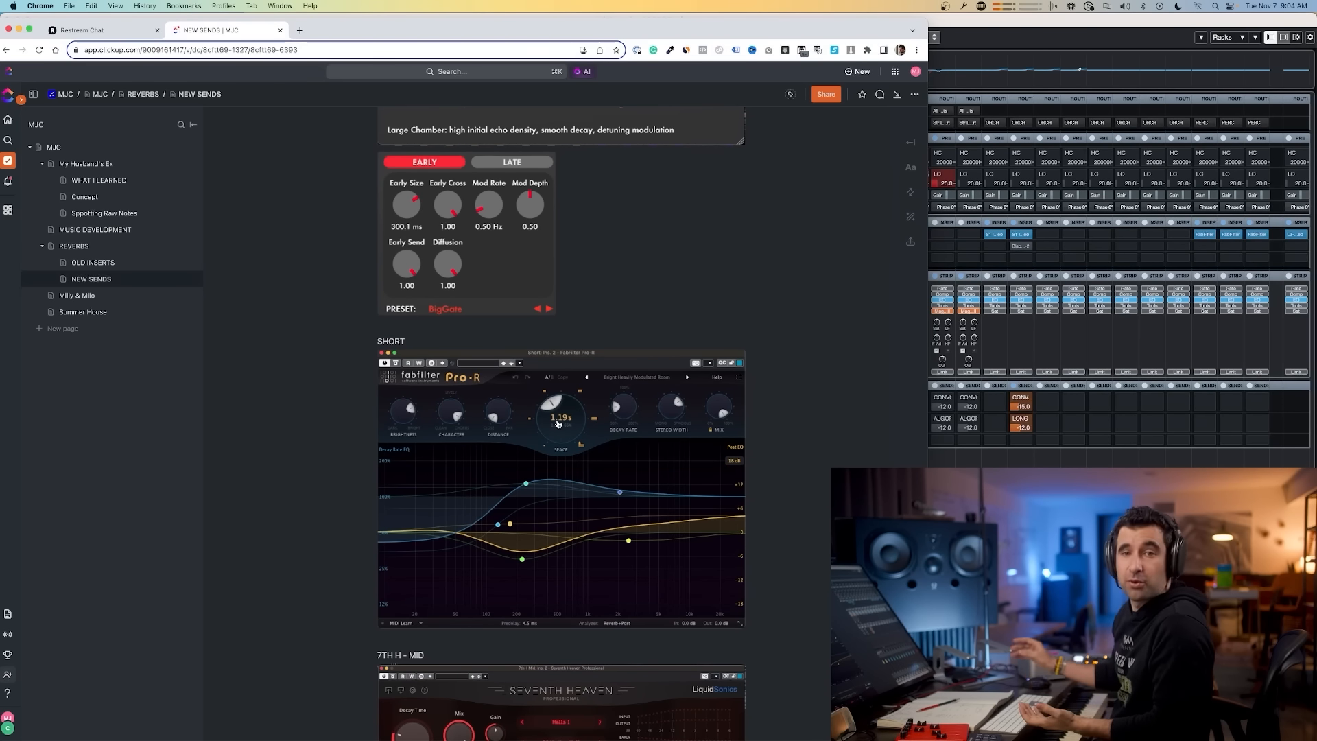
scroll(586, 570, down, 4)
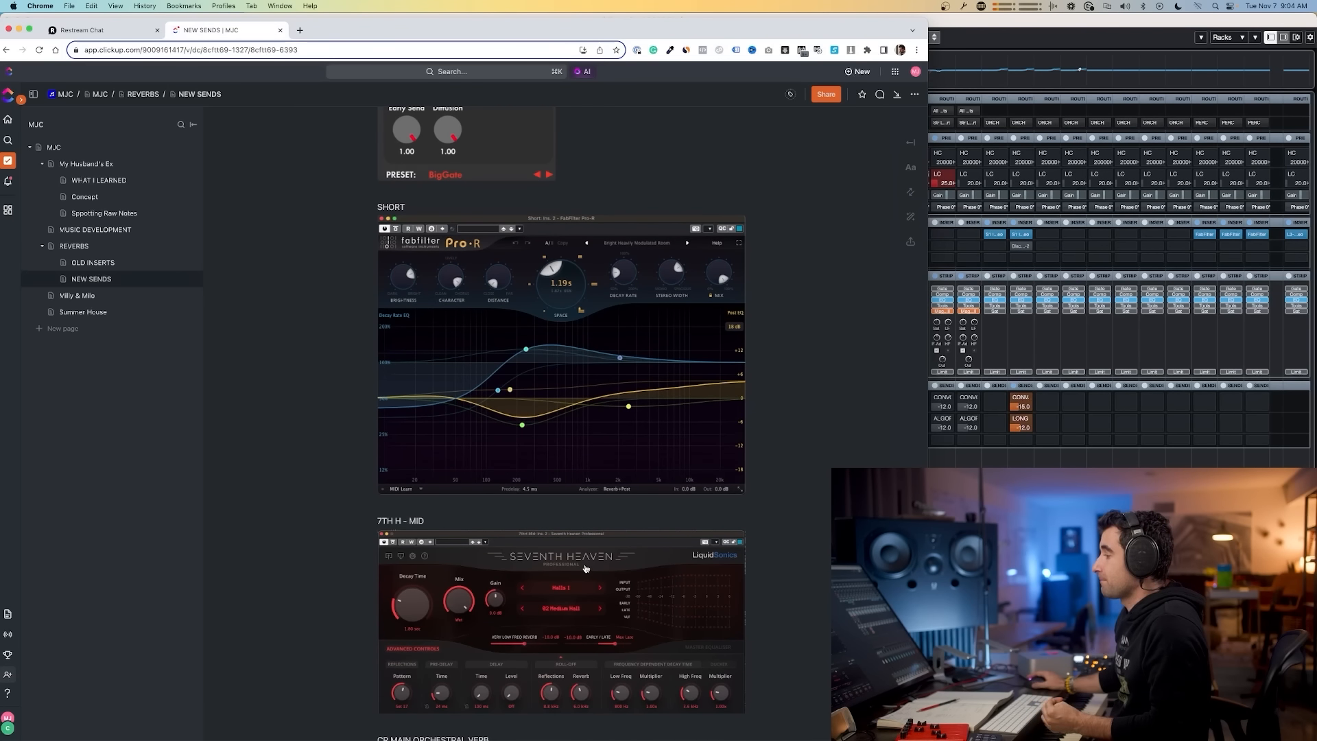
scroll(586, 568, down, 4)
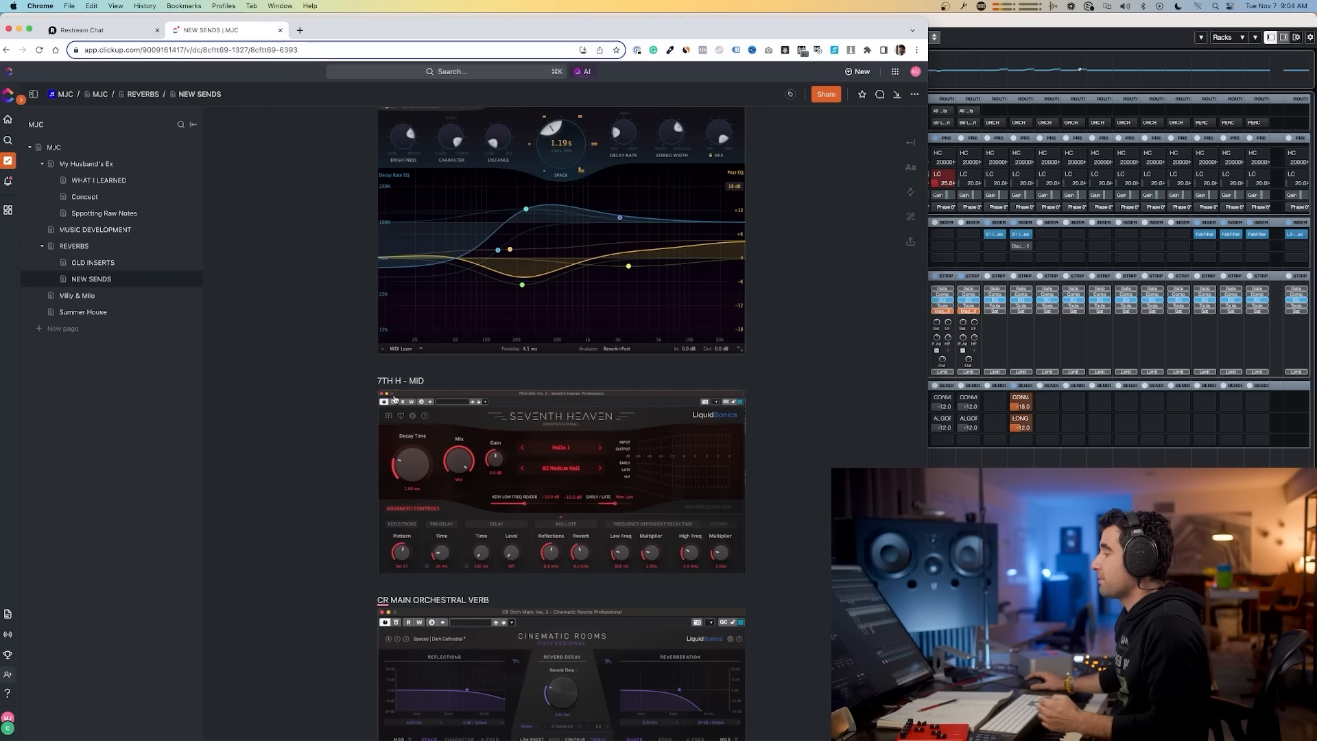
scroll(405, 412, down, 3)
mouse_move(384, 506)
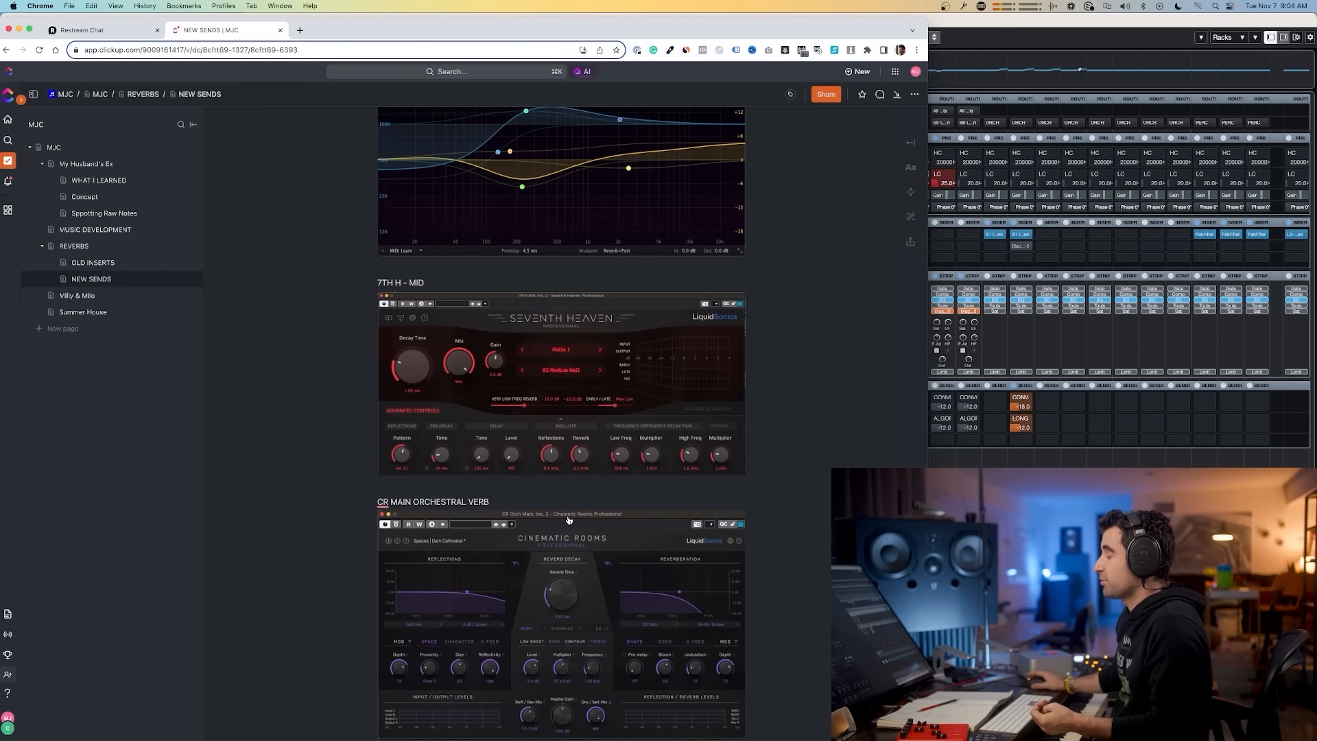
scroll(573, 526, down, 2)
scroll(573, 526, down, 1)
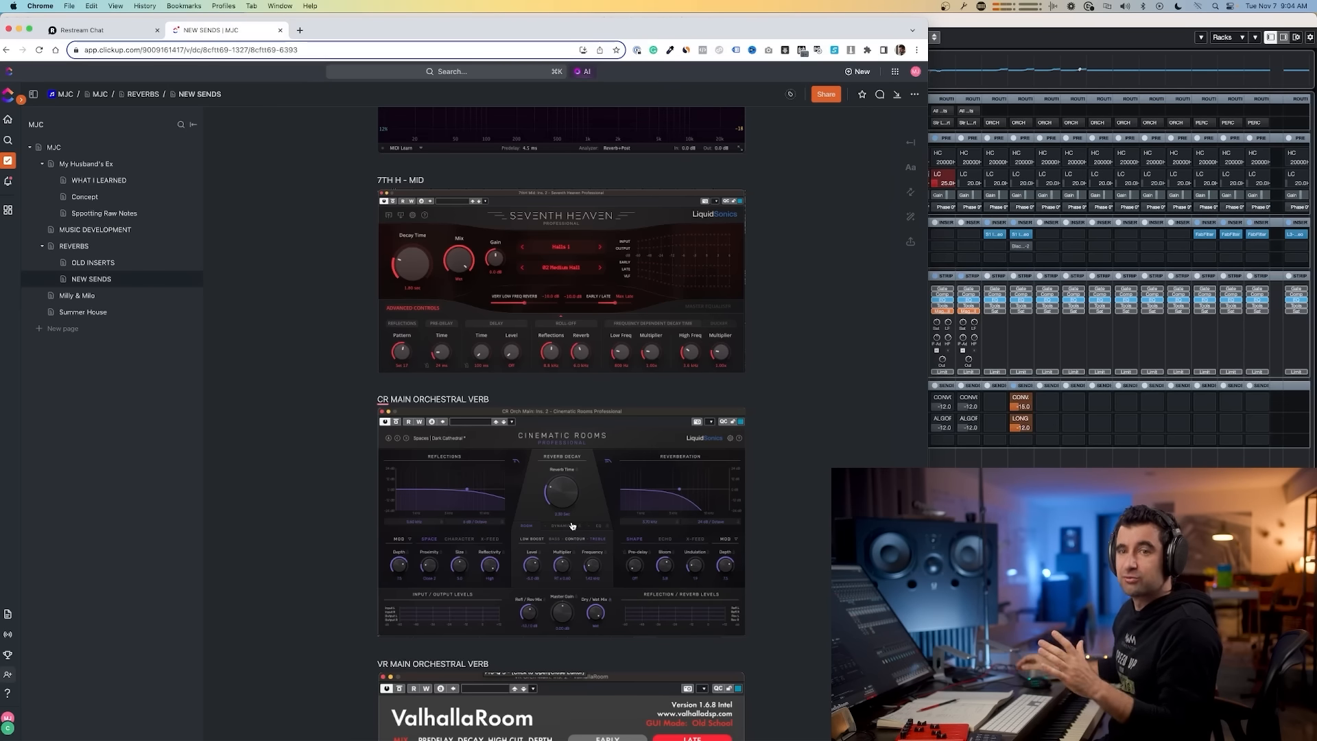
scroll(572, 526, down, 5)
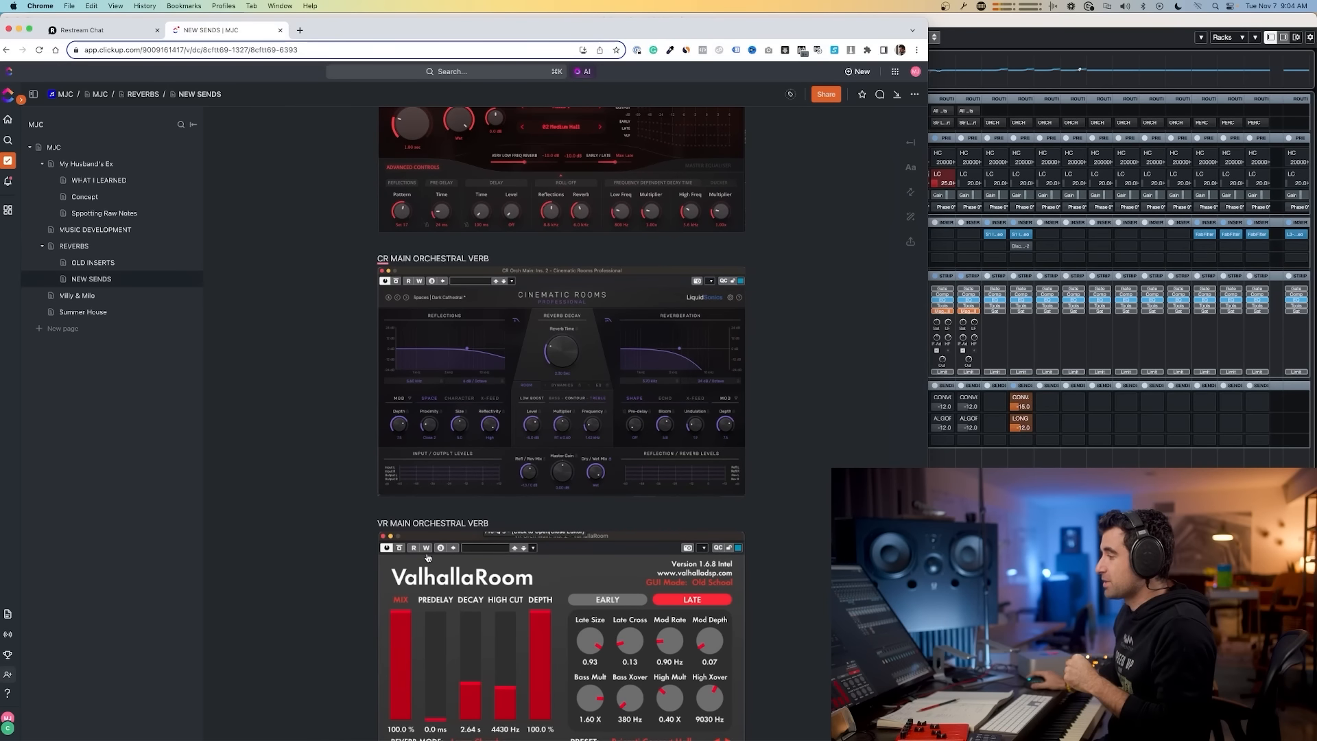
scroll(446, 556, down, 3)
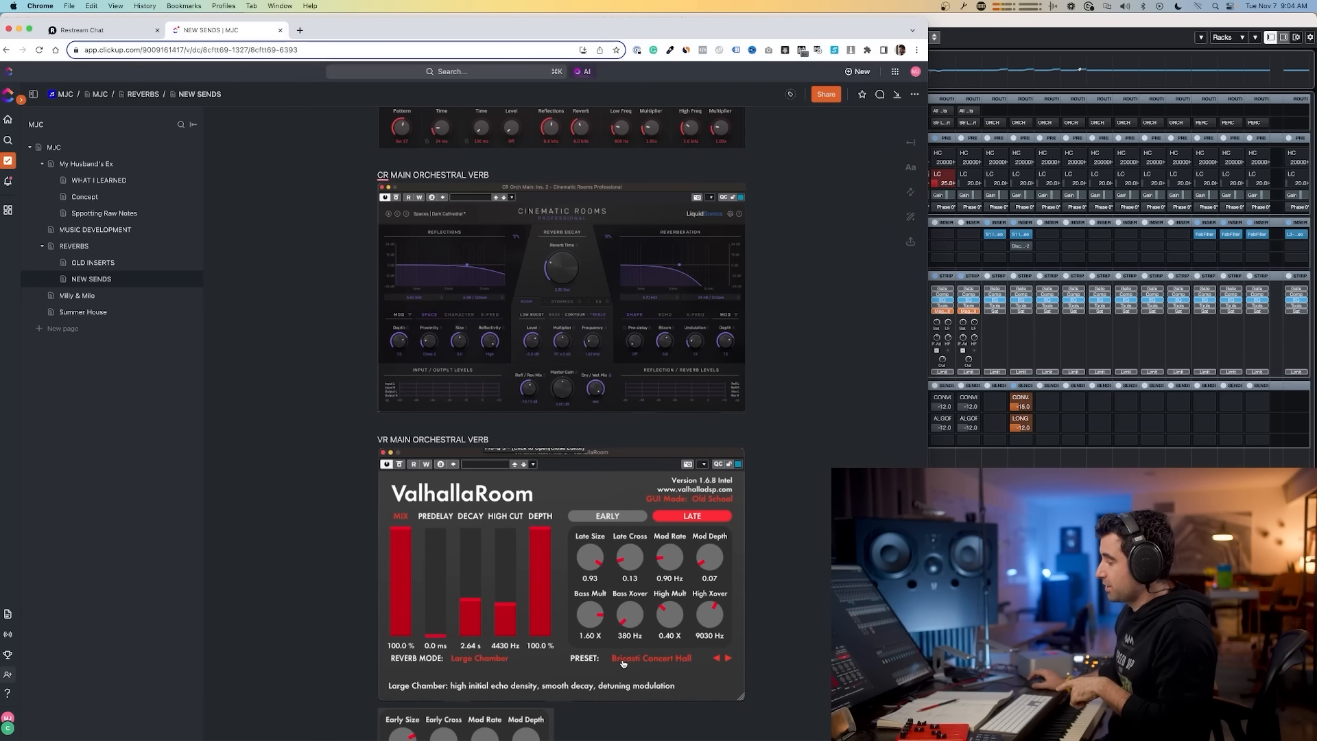
Step: Scroll through the remaining reverb settings on the NEW SENDS page, including orchestral long, brass and super long
scroll(636, 643, down, 3)
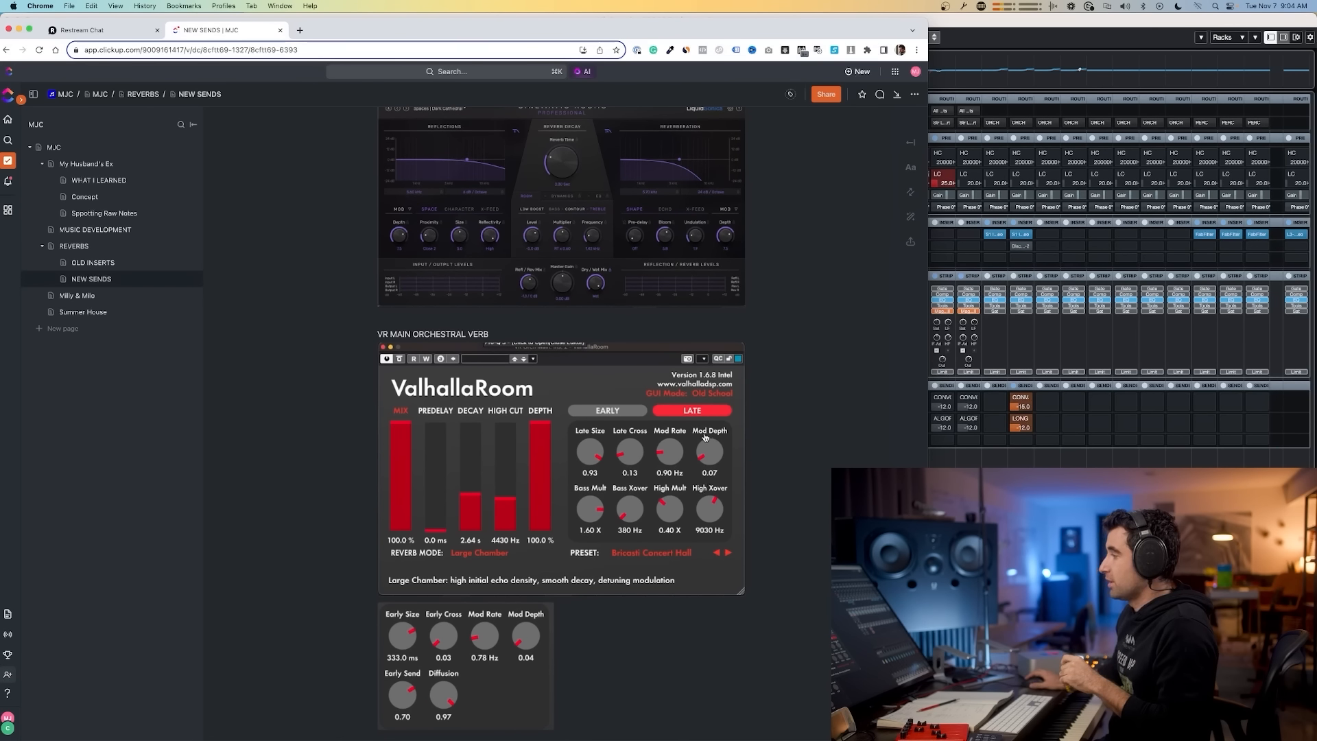
scroll(504, 638, up, 7)
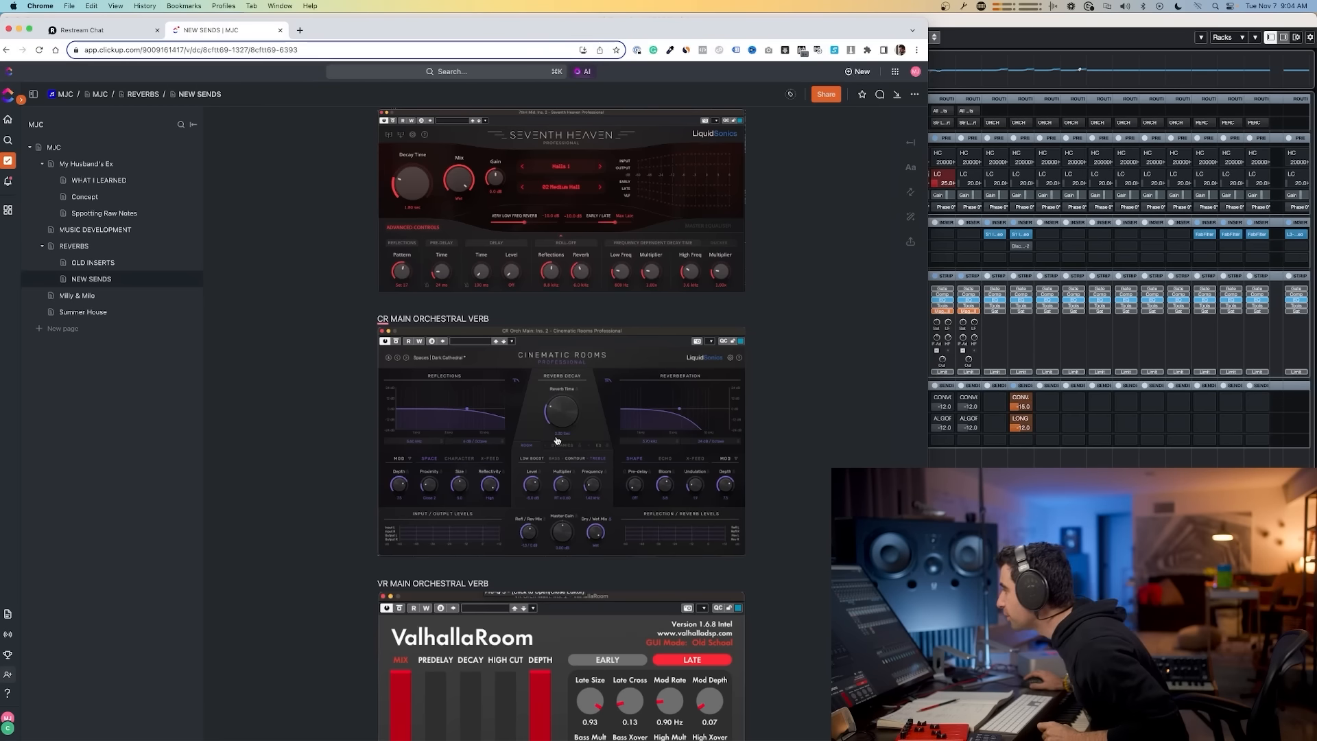
scroll(559, 438, down, 8)
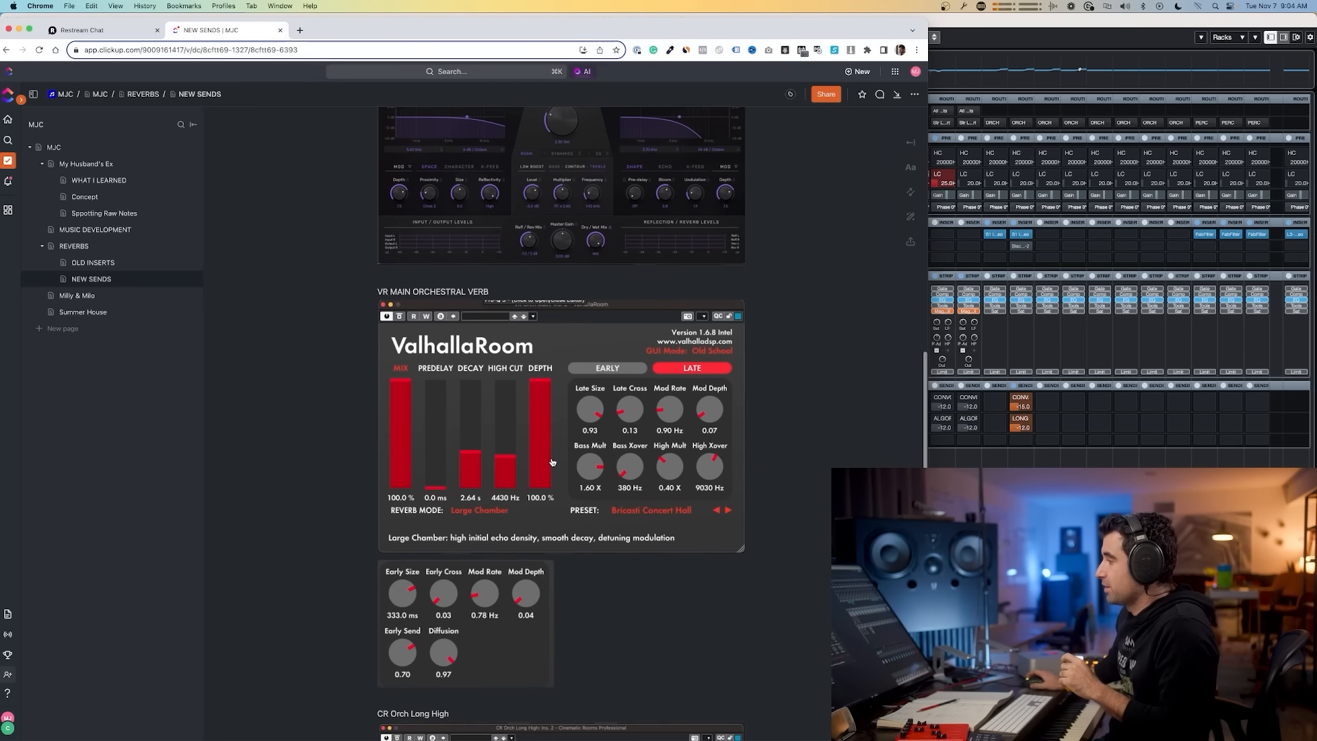
scroll(487, 475, down, 9)
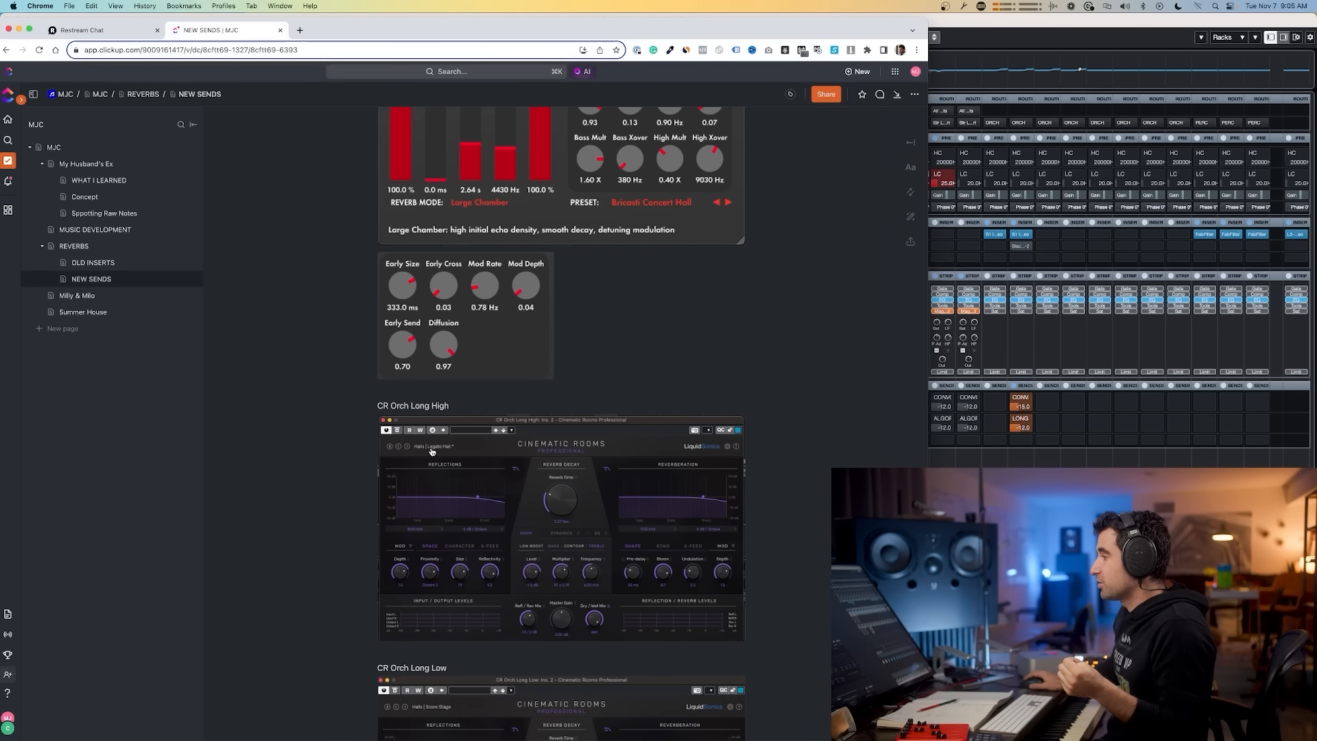
scroll(464, 455, down, 3)
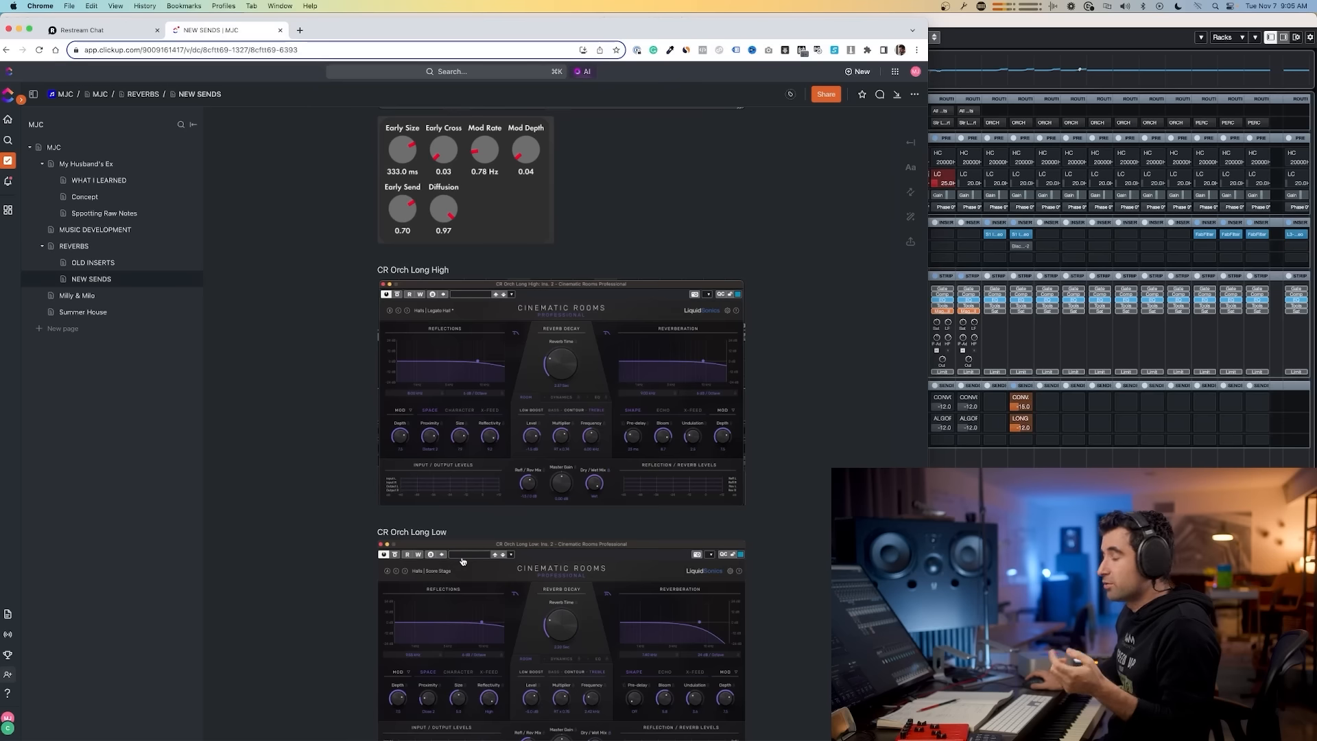
scroll(472, 581, down, 1)
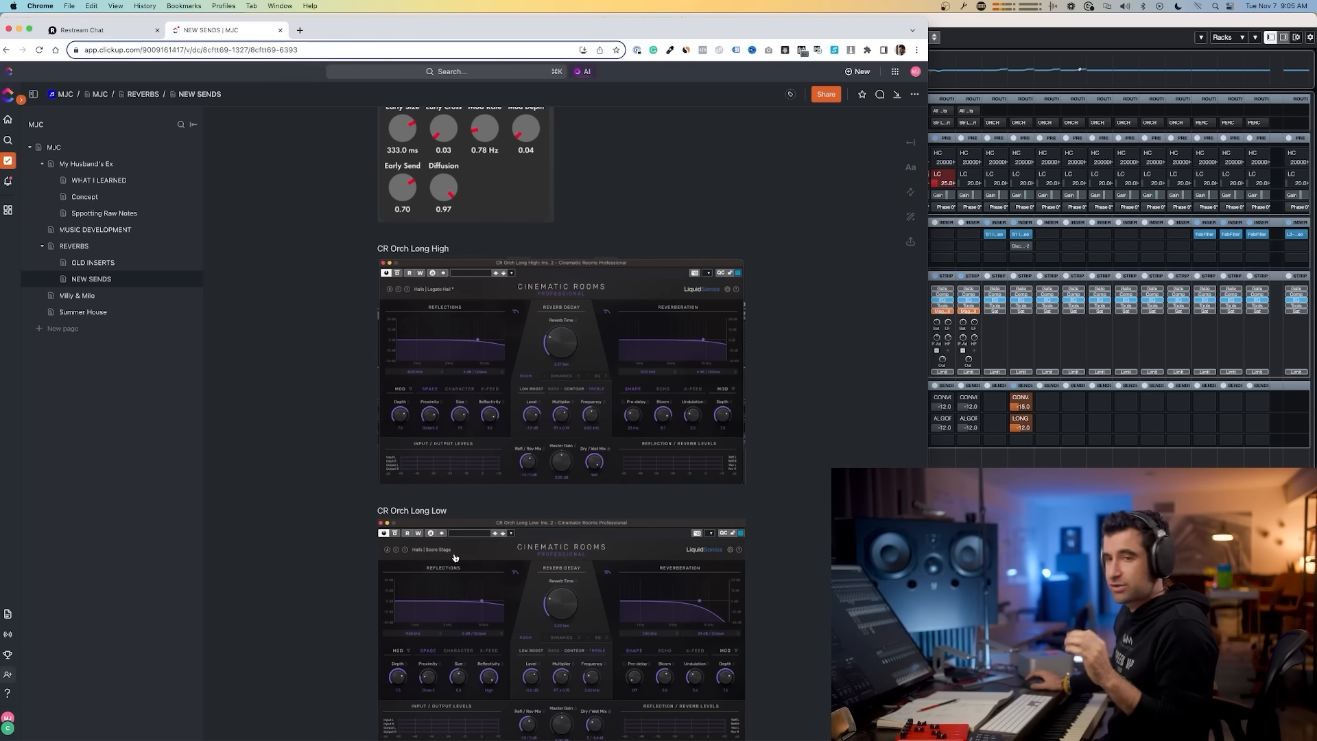
scroll(455, 558, down, 8)
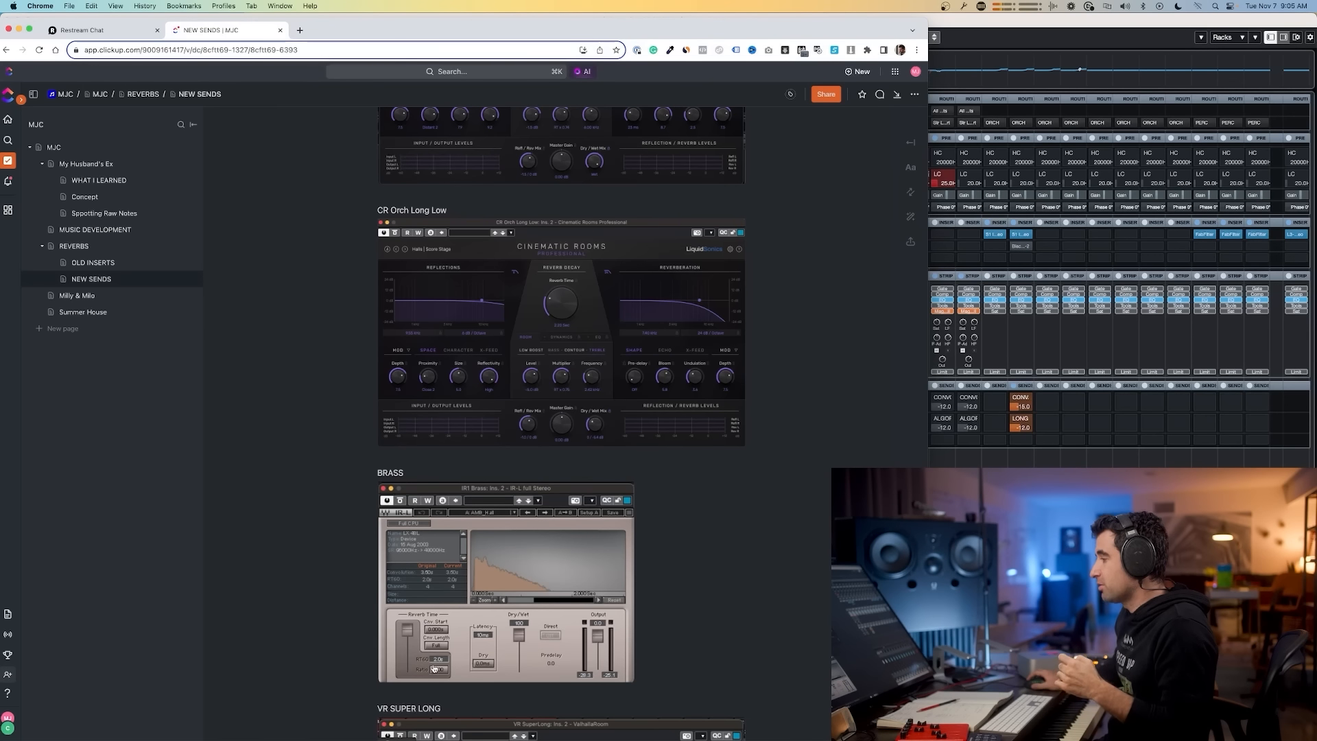
scroll(451, 655, down, 3)
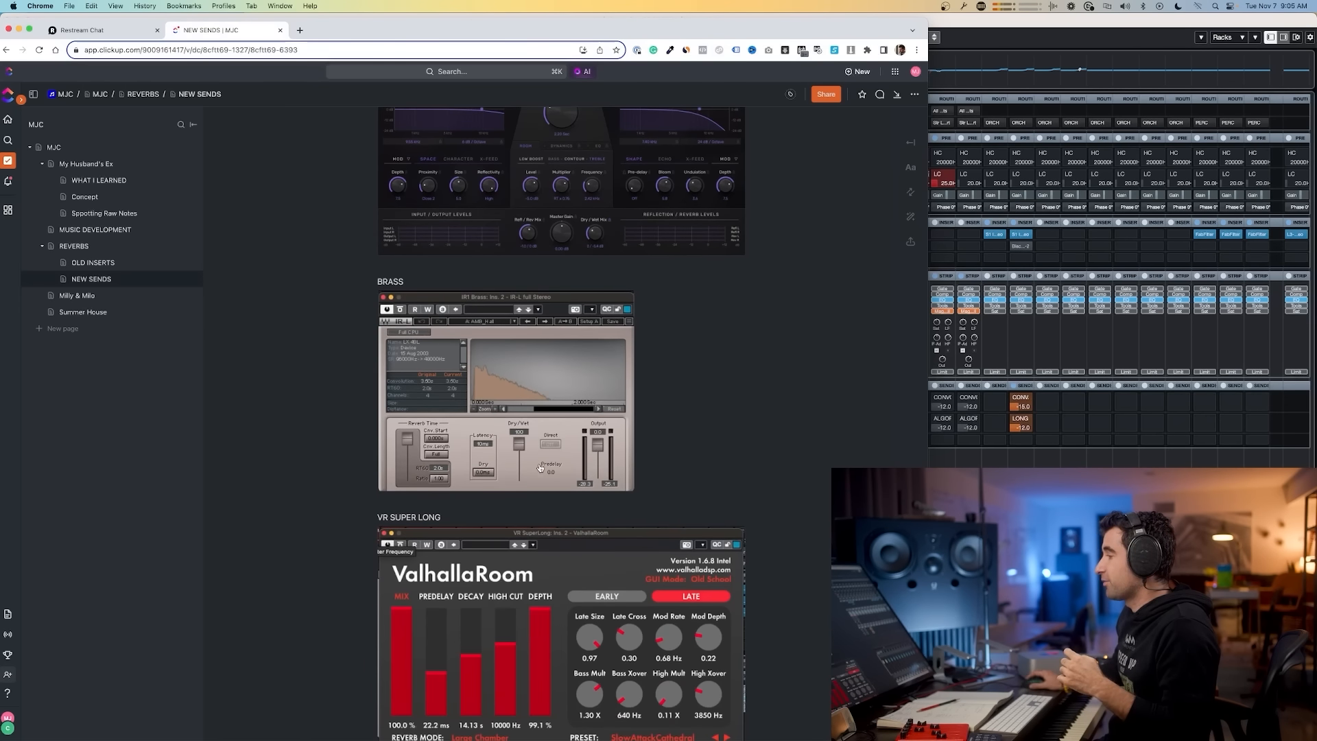
scroll(503, 576, down, 2)
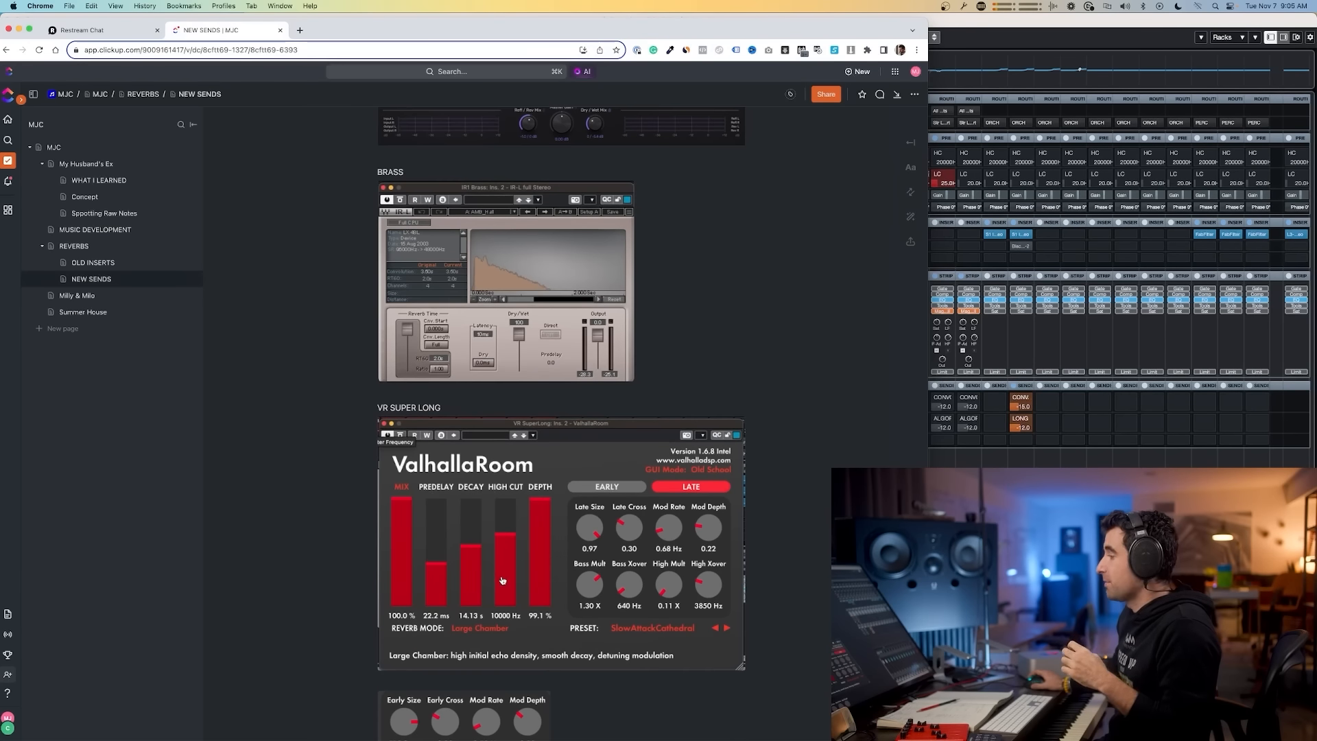
scroll(501, 579, down, 1)
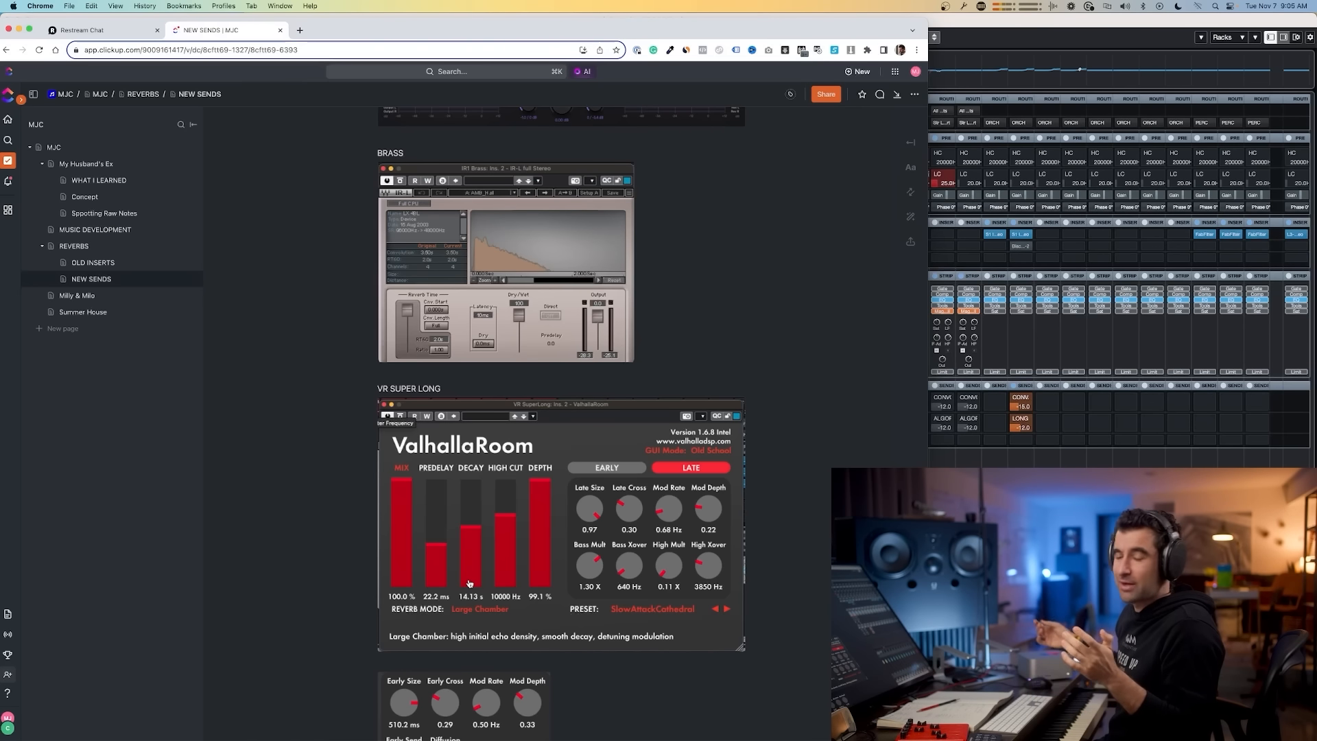
scroll(664, 555, down, 1)
scroll(664, 554, down, 5)
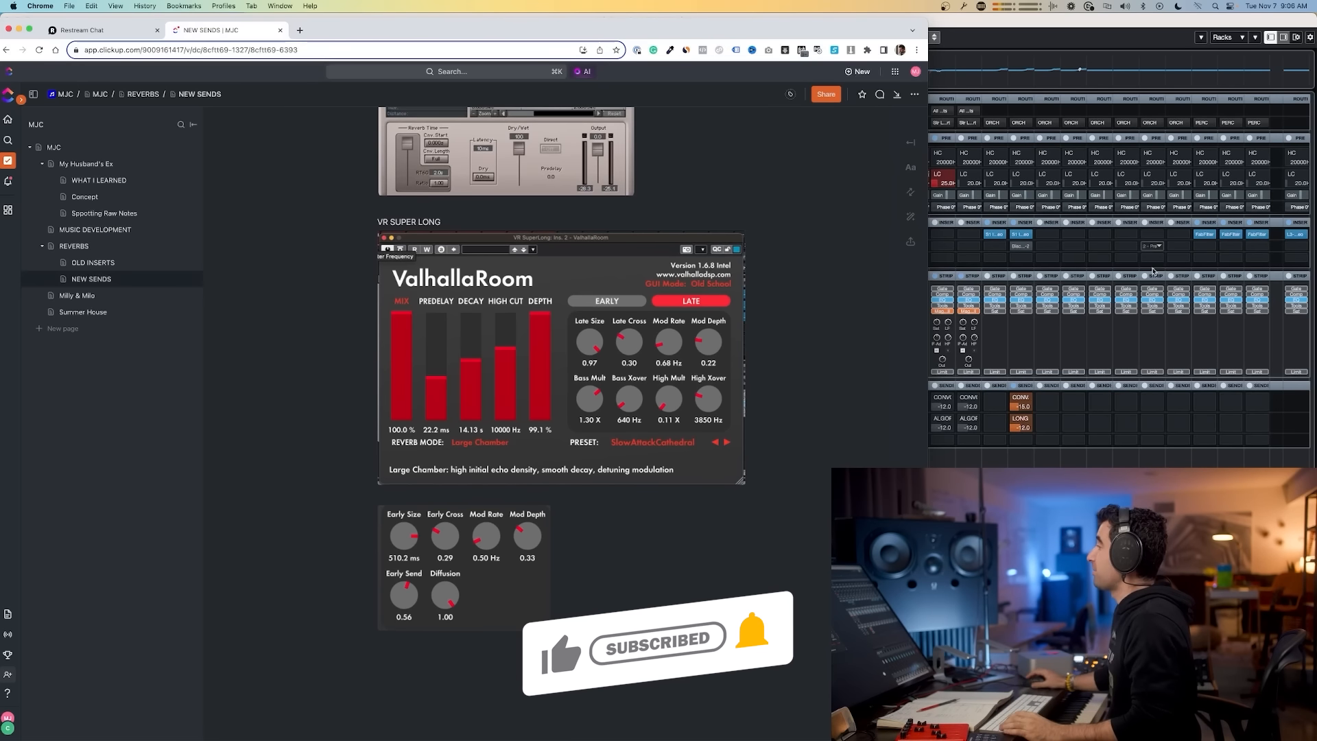
Step: Return to the mixer, select the V1 Longs channel, and open and close the reverb plugins on each FX channel
scroll(789, 318, up, 8)
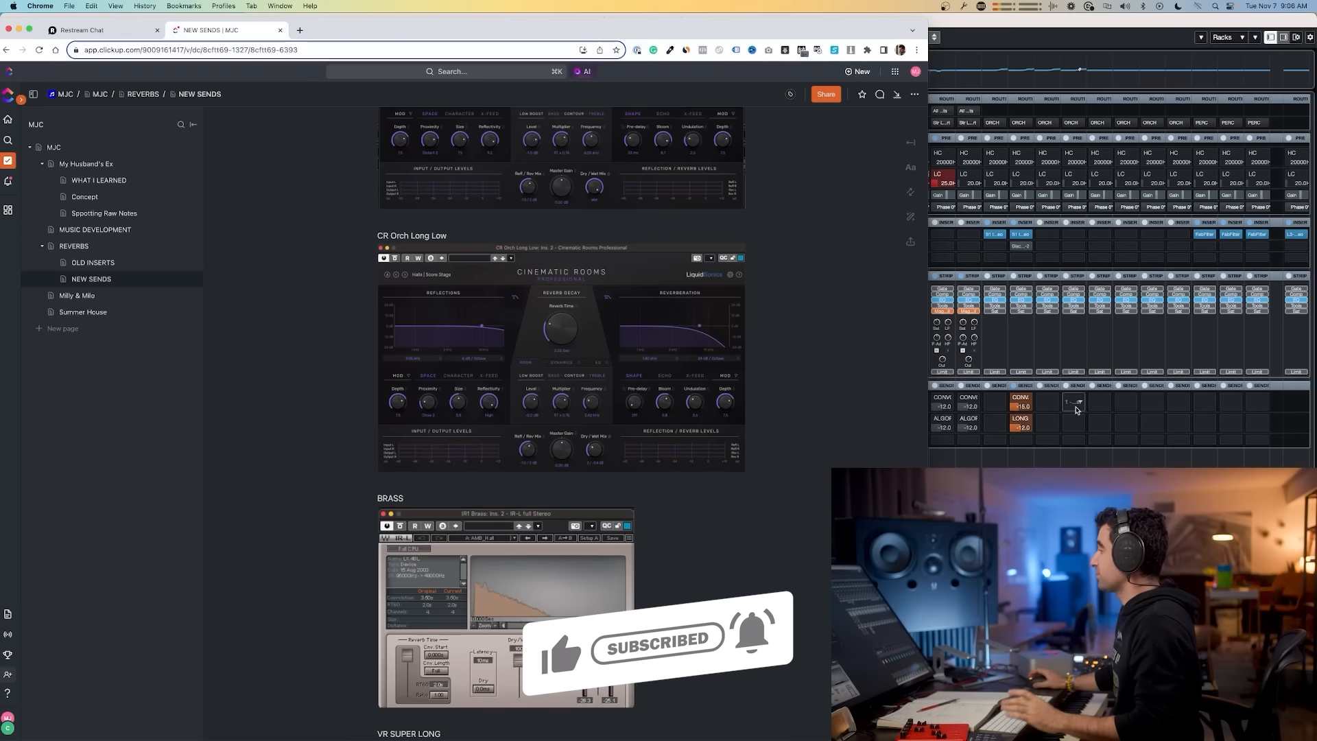
click(1109, 467)
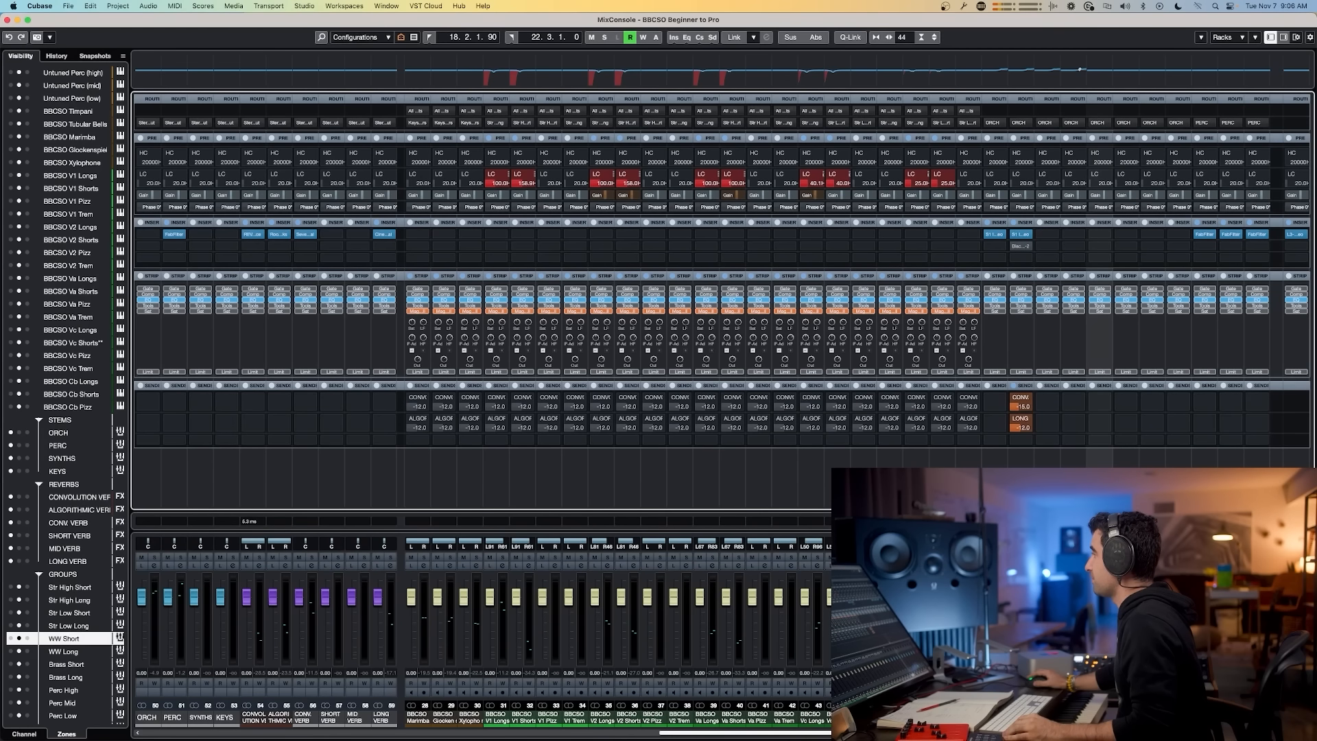
drag(673, 734, 572, 738)
click(652, 717)
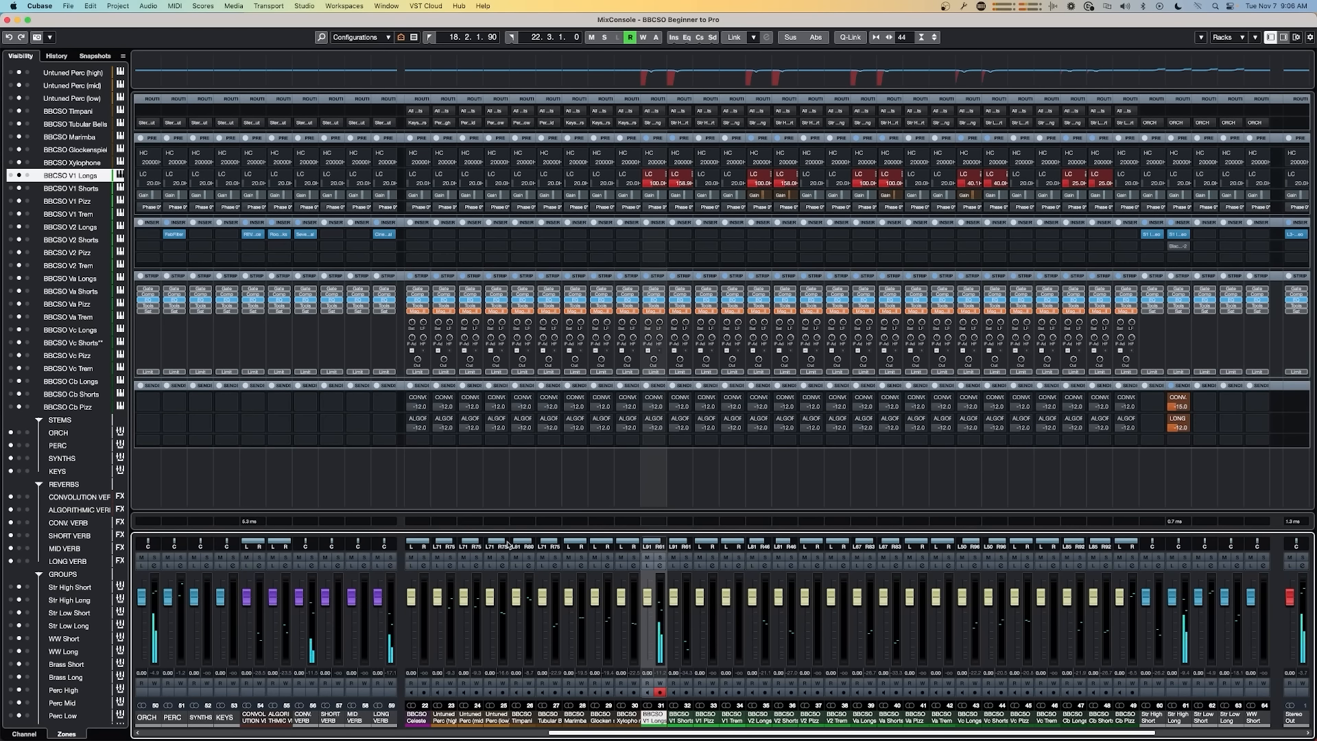
click(305, 234)
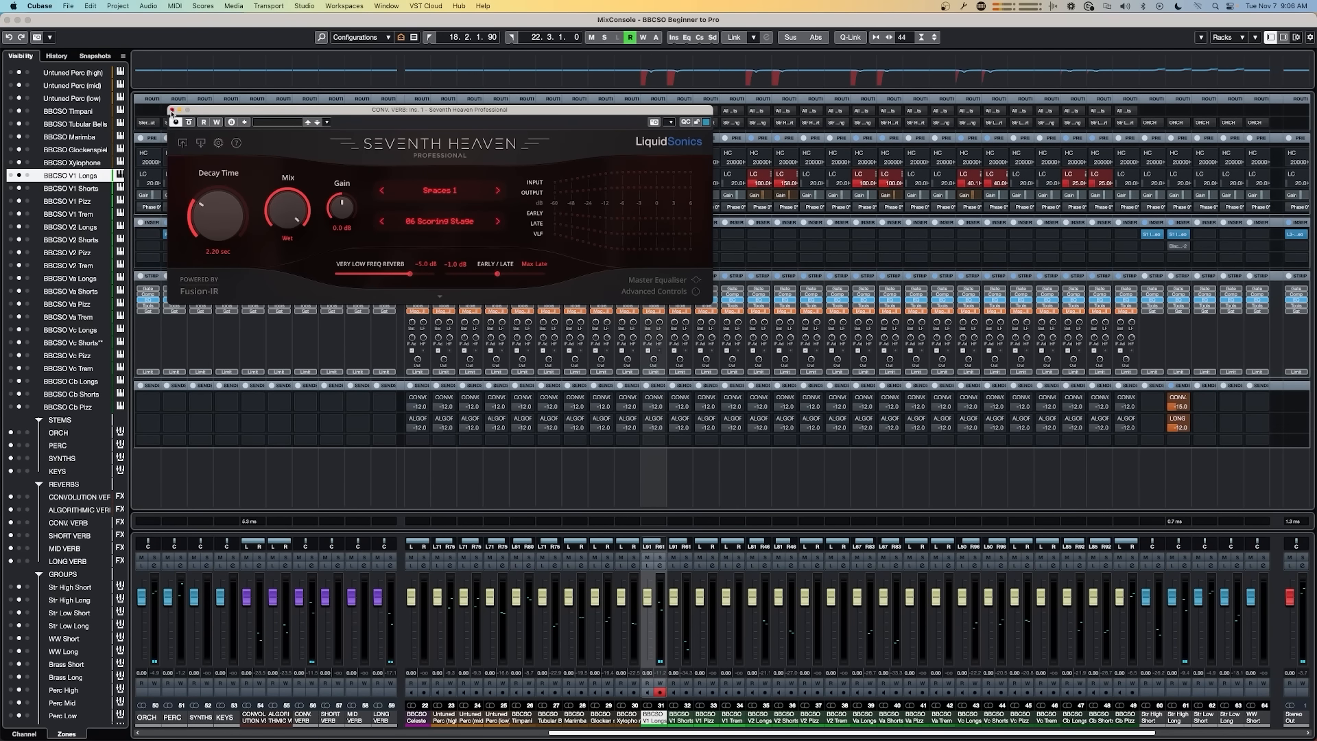
click(172, 110)
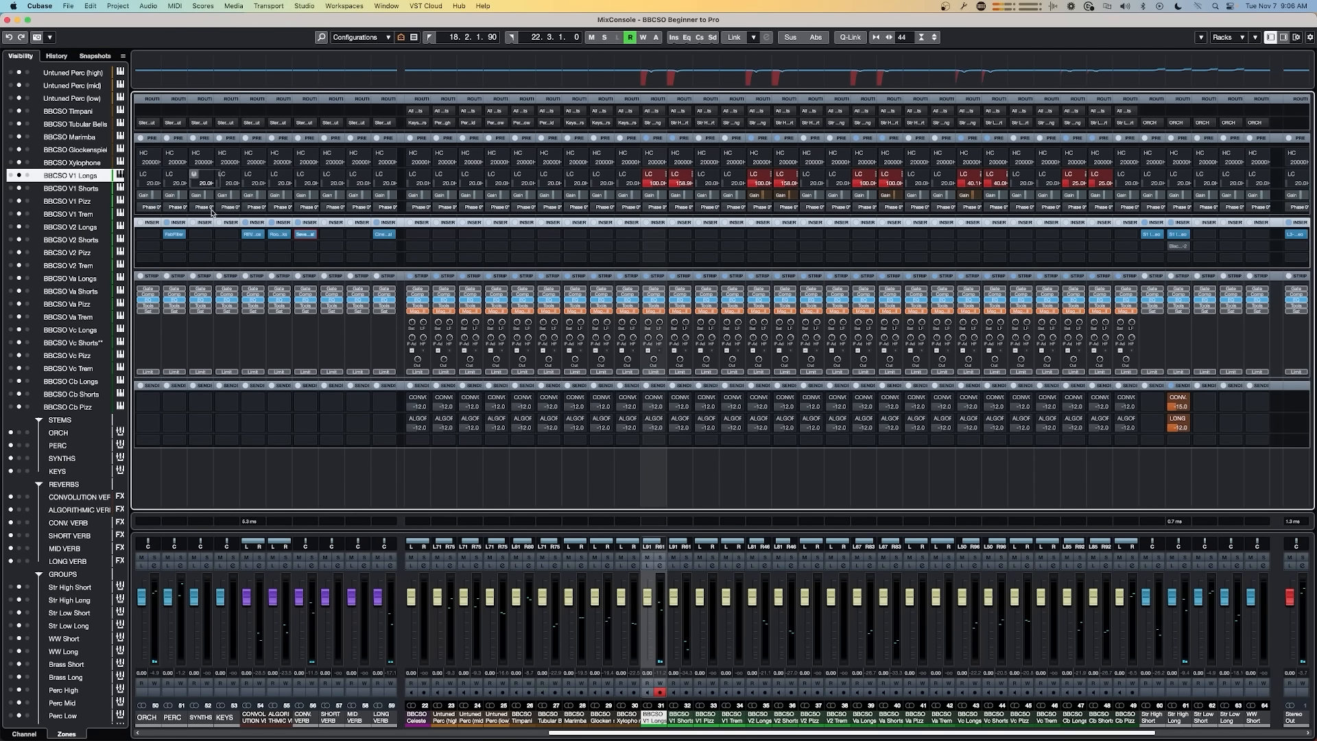
click(385, 234)
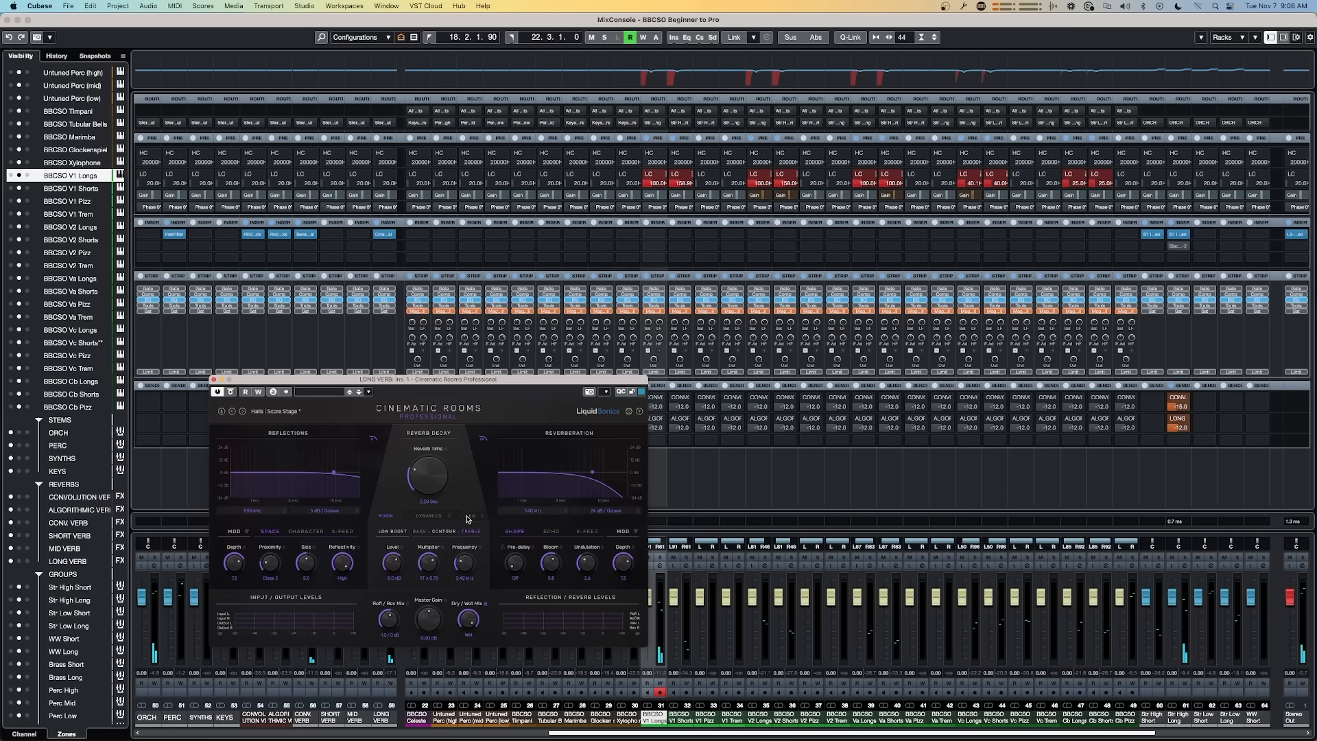
click(214, 380)
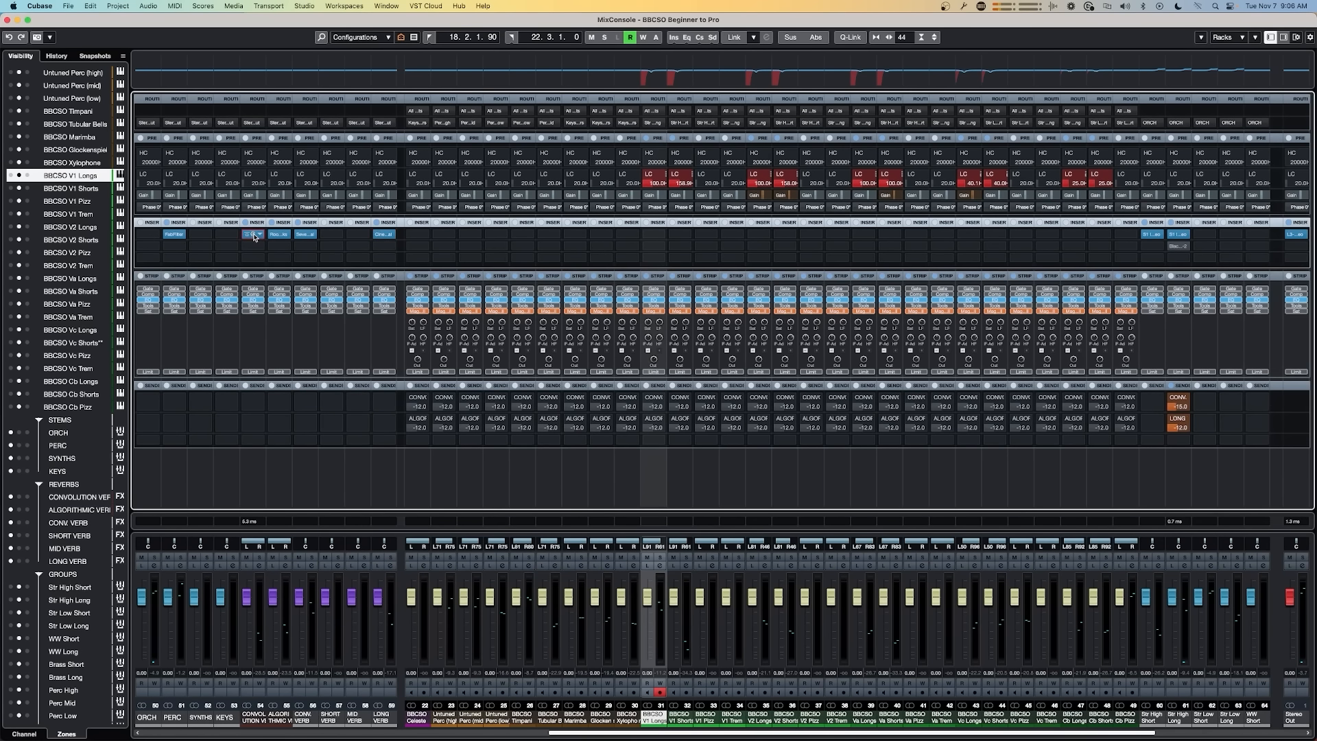
click(253, 233)
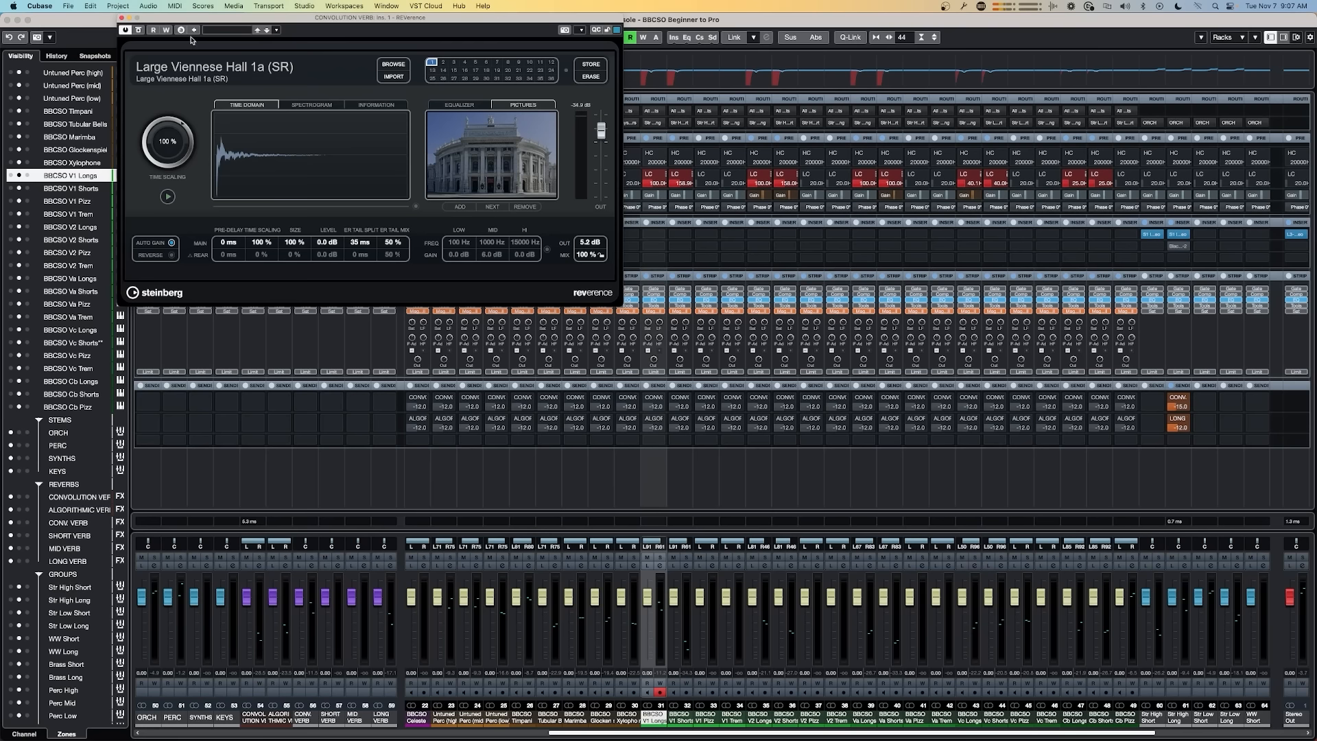
click(121, 18)
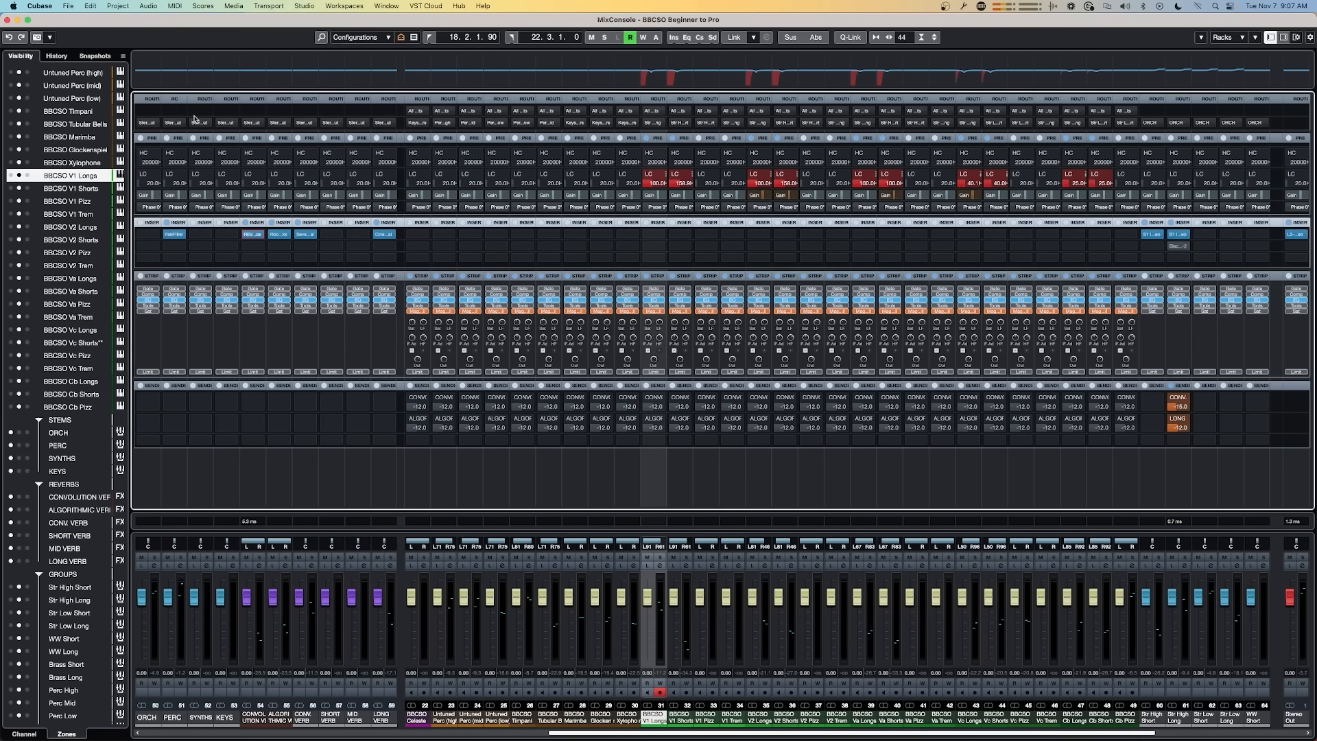
click(279, 234)
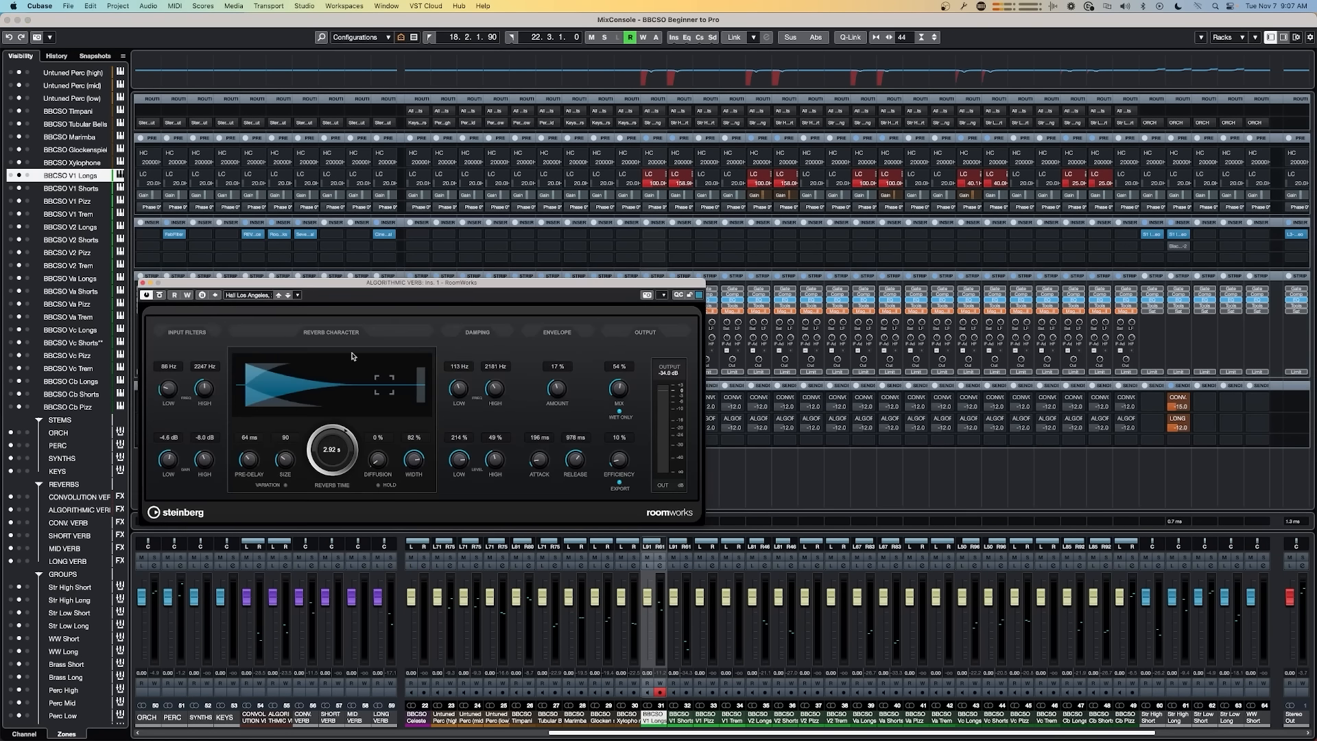
click(143, 283)
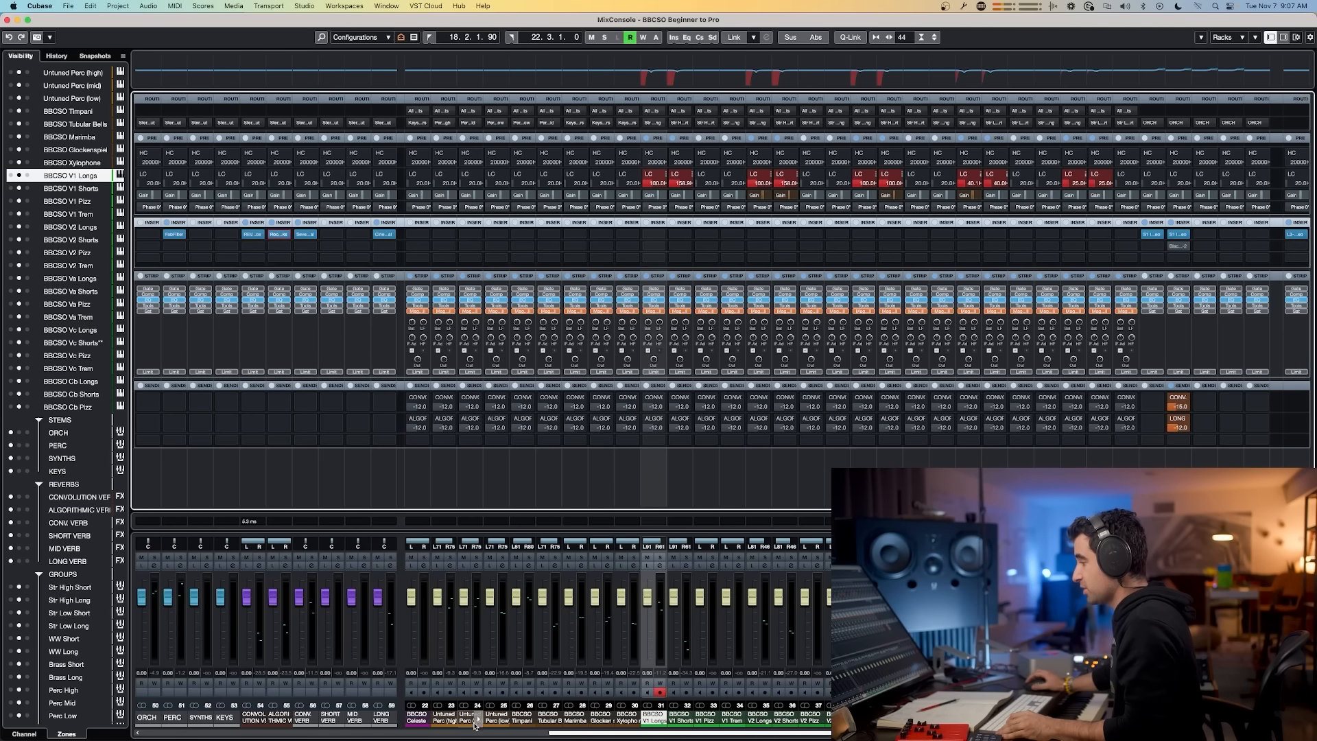
Step: Duplicate the SHORT VERB FX track and rename it GATED VERB
click(443, 719)
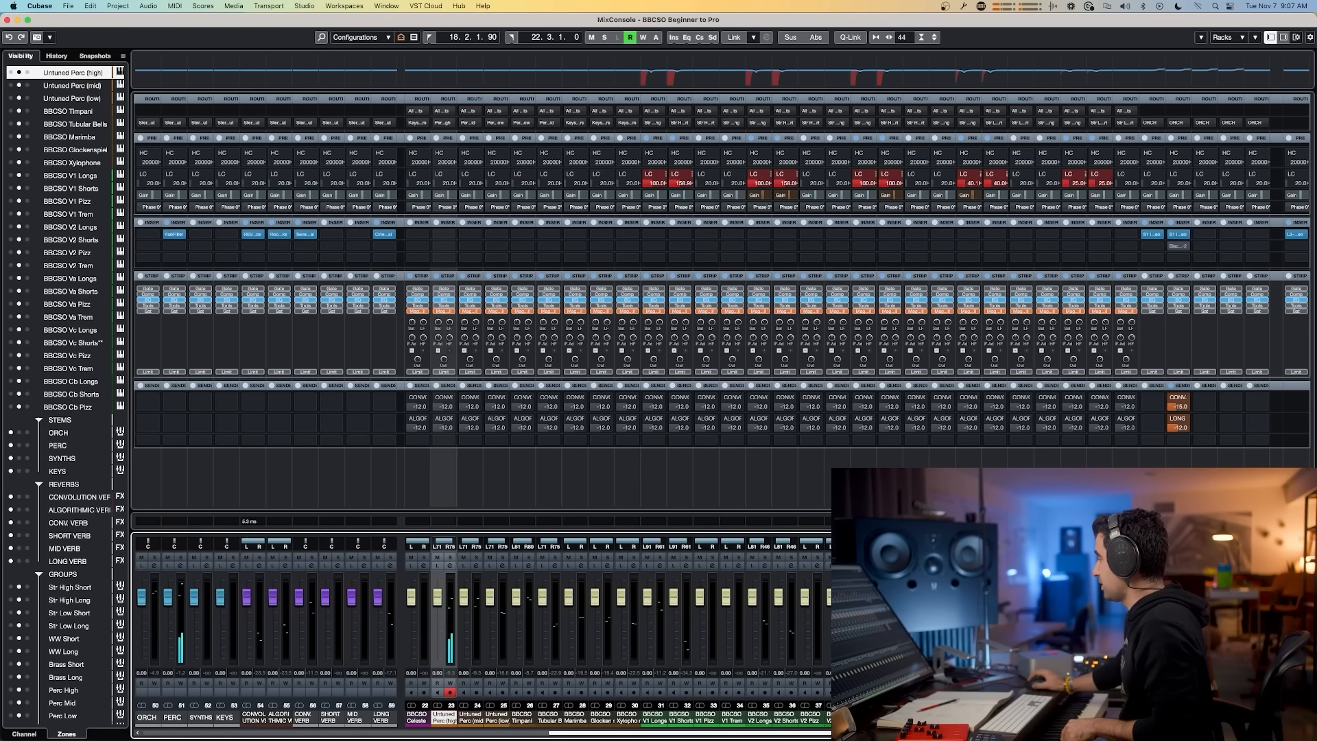
scroll(686, 412, right, 8)
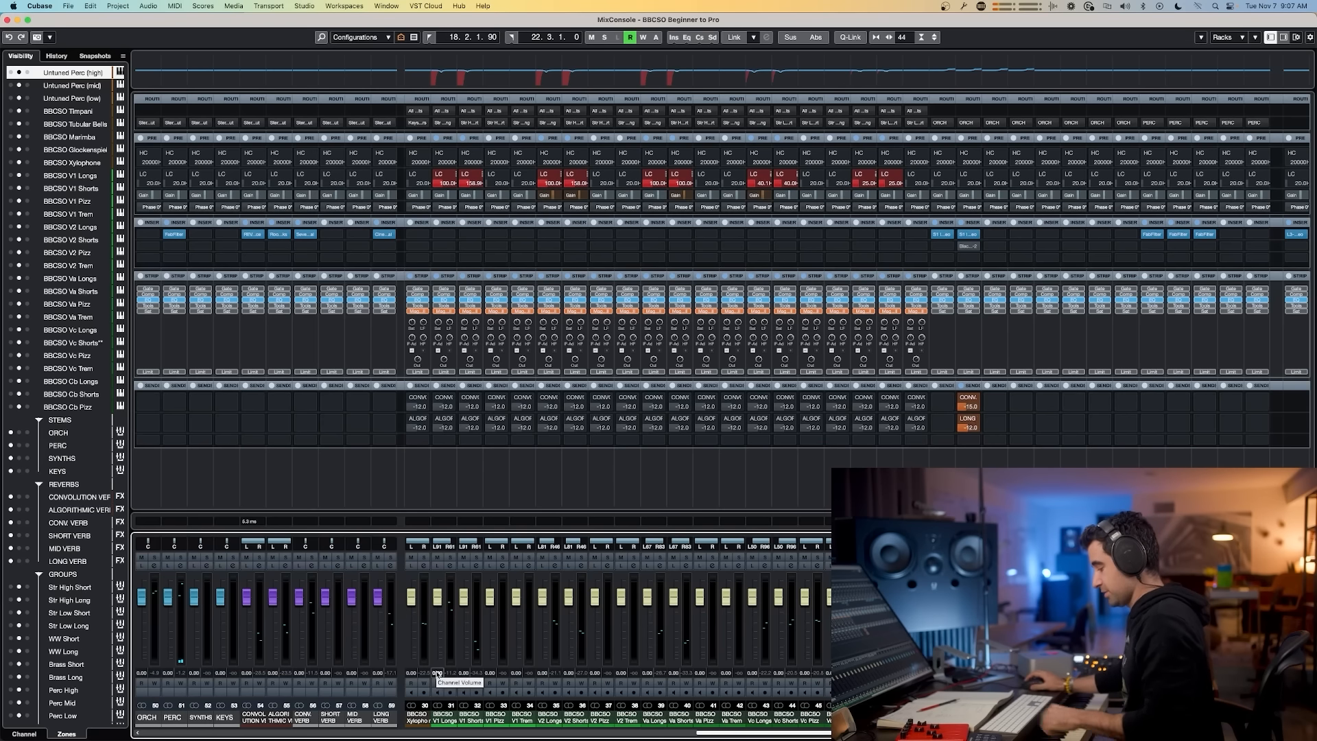
key(F3)
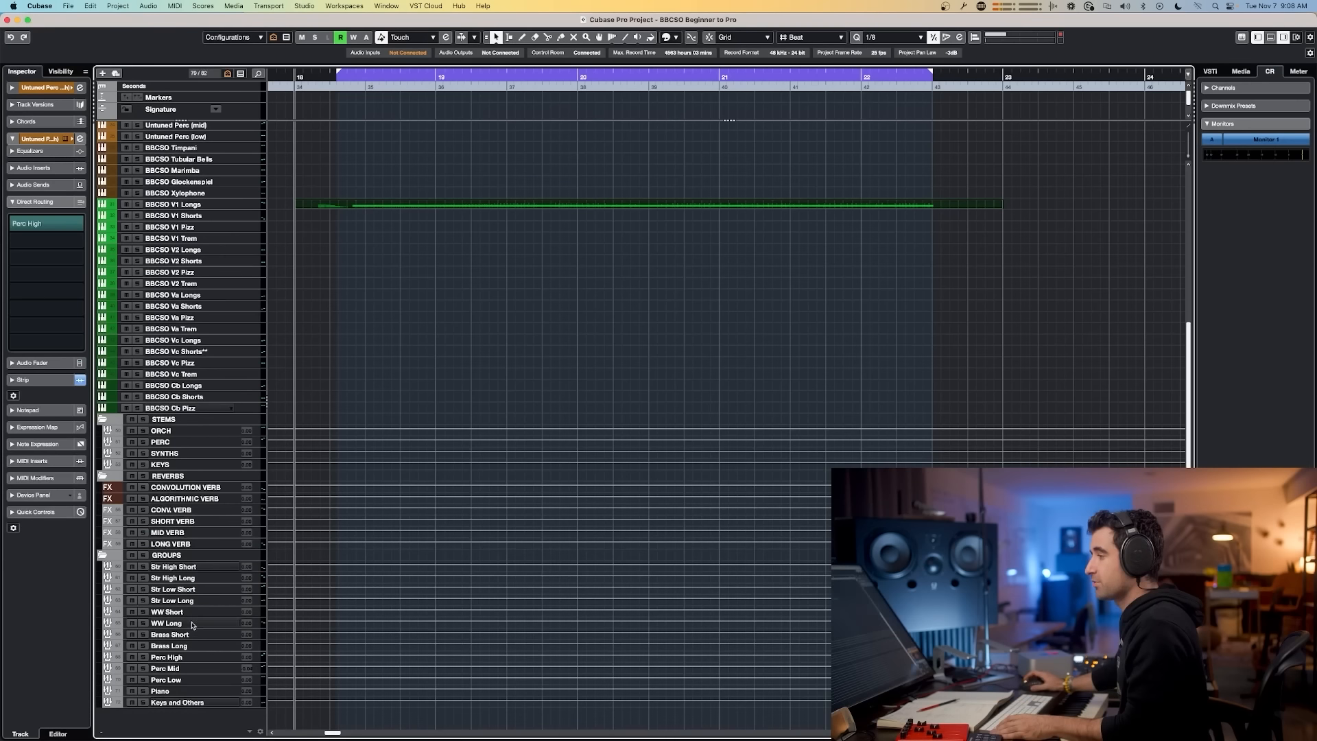
click(201, 523)
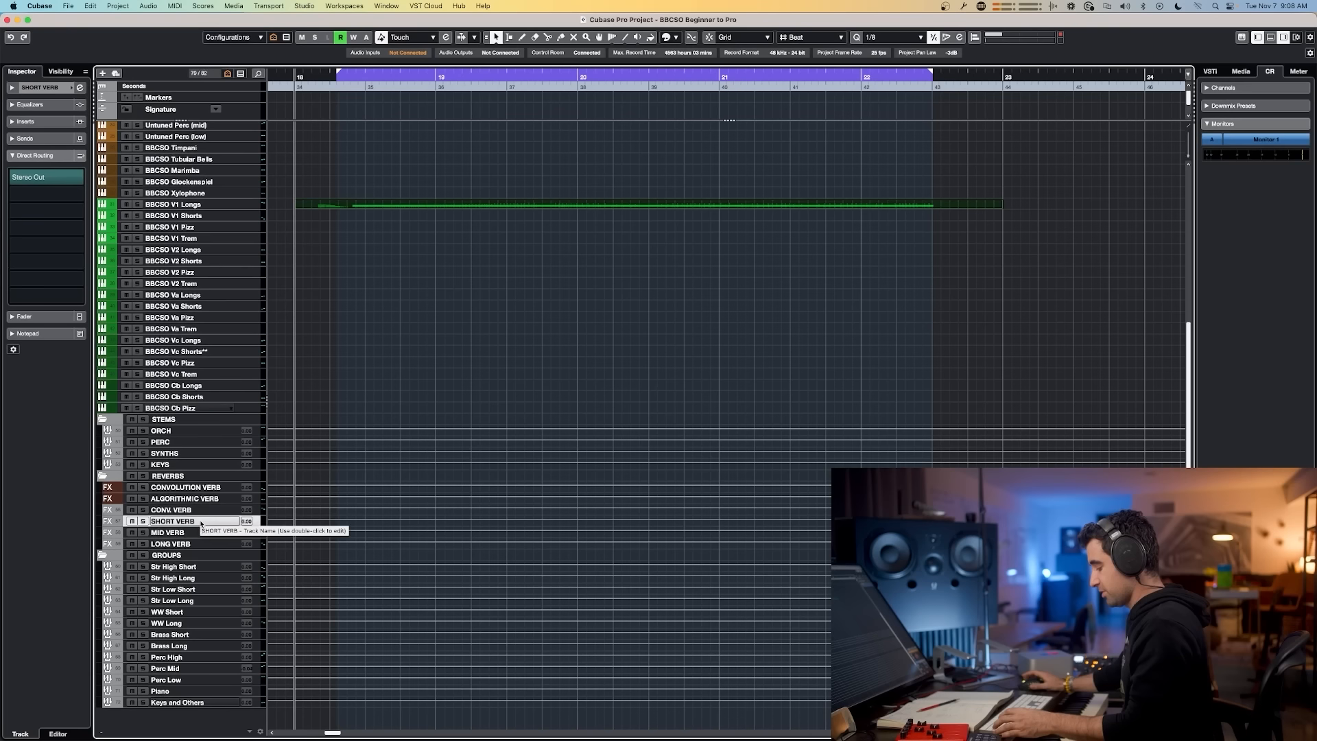
key(super+d)
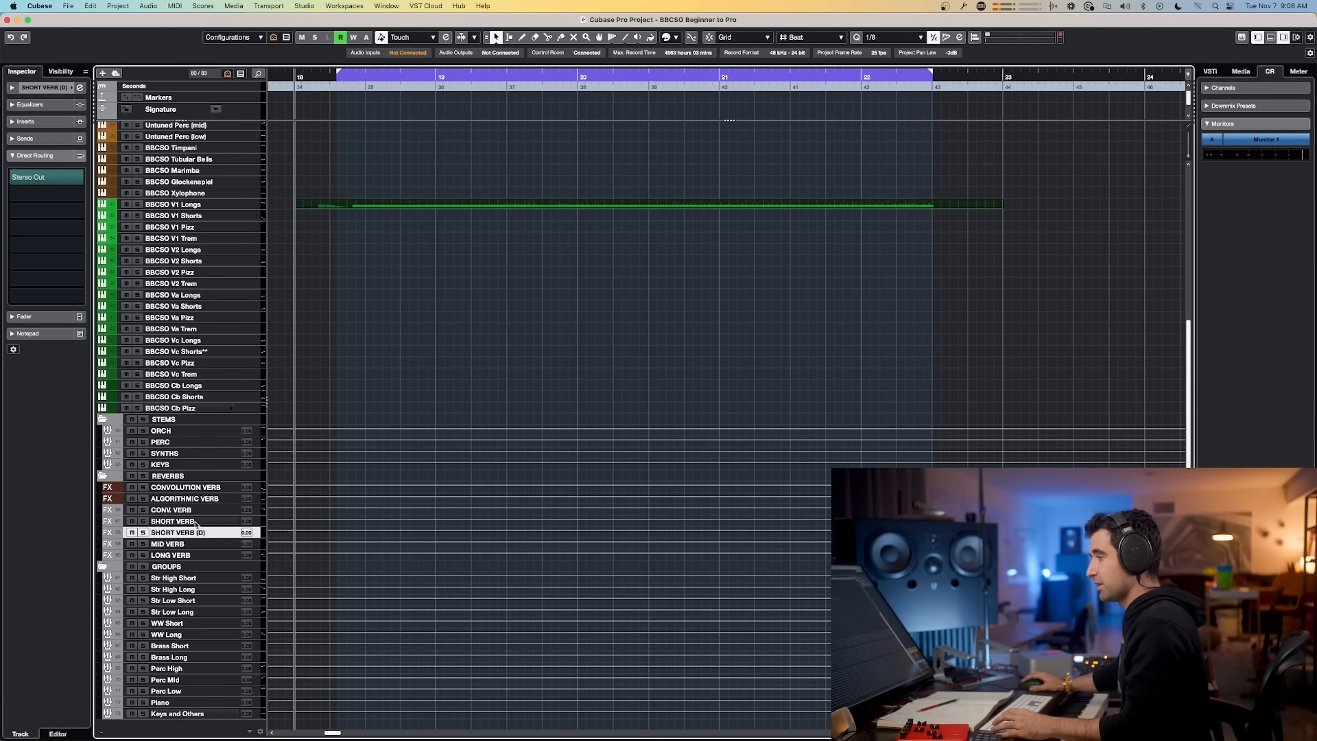
double_click(195, 521)
text(GATED)
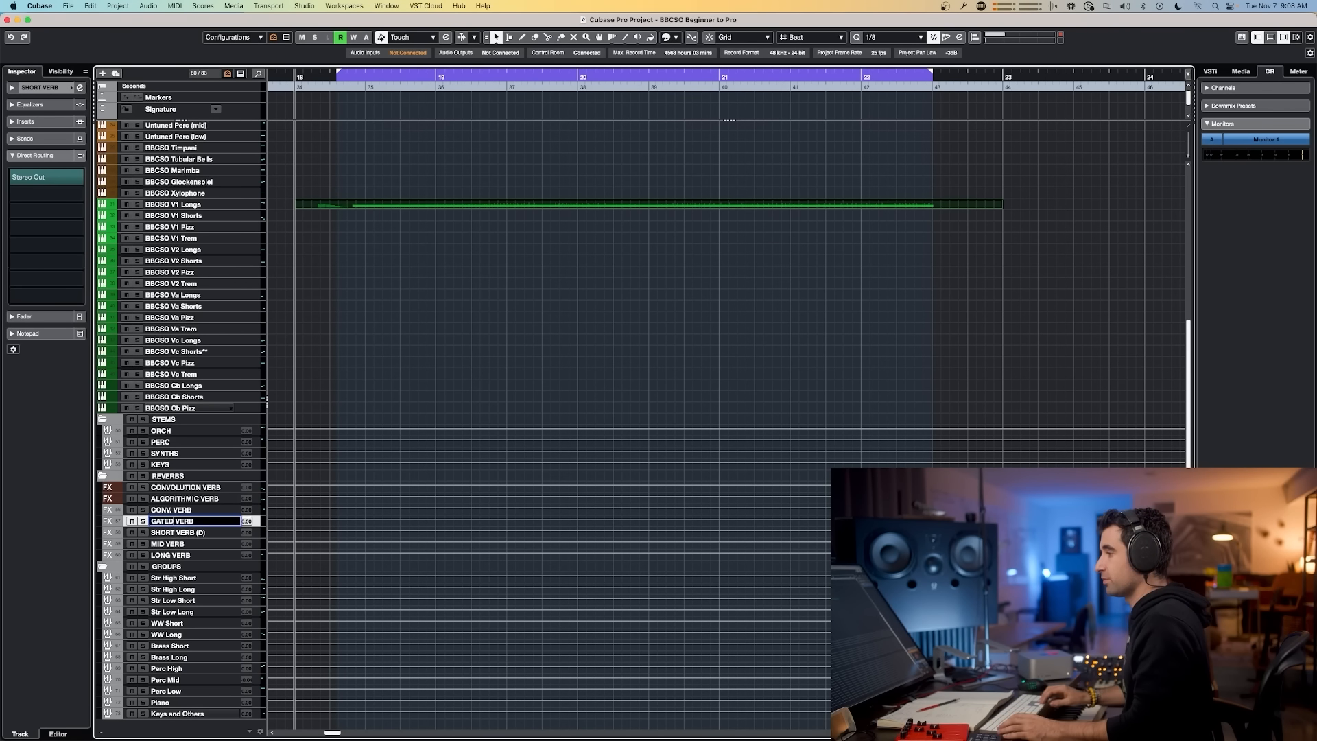
key(Return)
key(Down)
key(F3)
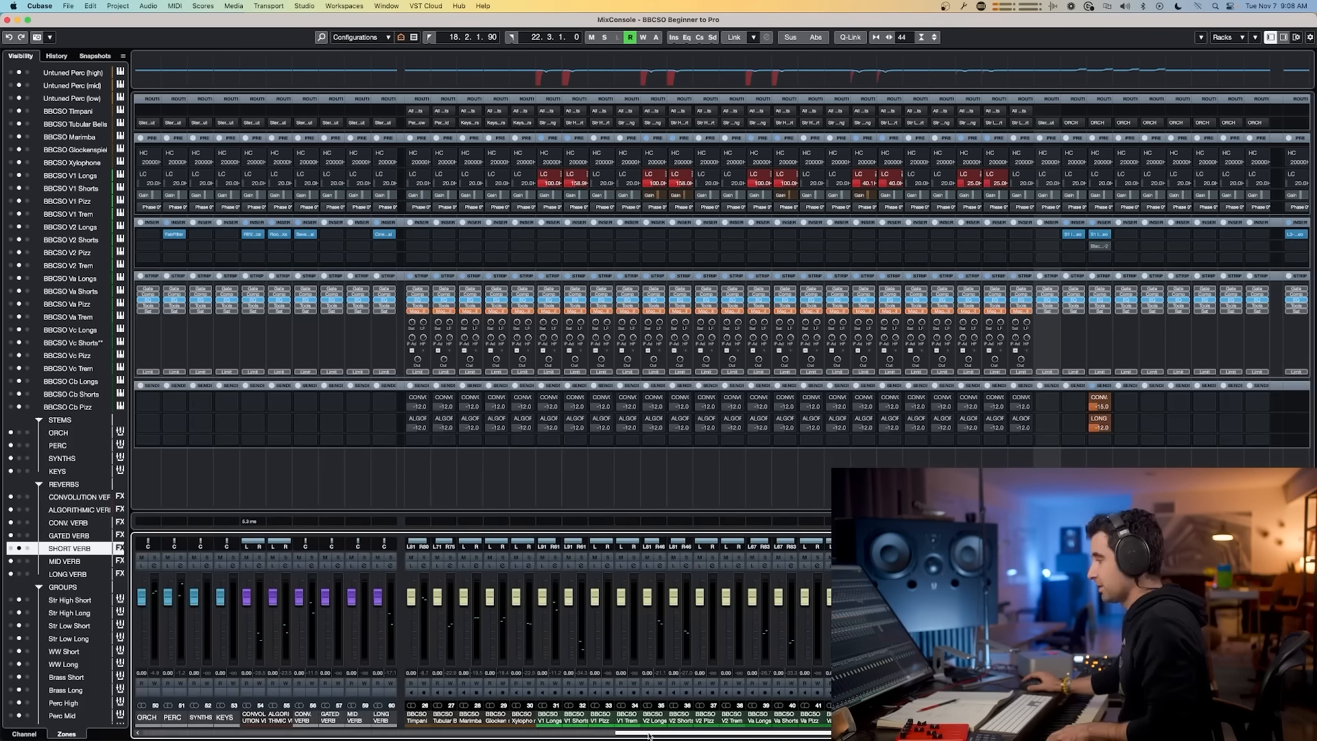
Step: Add a GATED VERB send on the Perc High group channel and activate it
scroll(507, 719, left, 3)
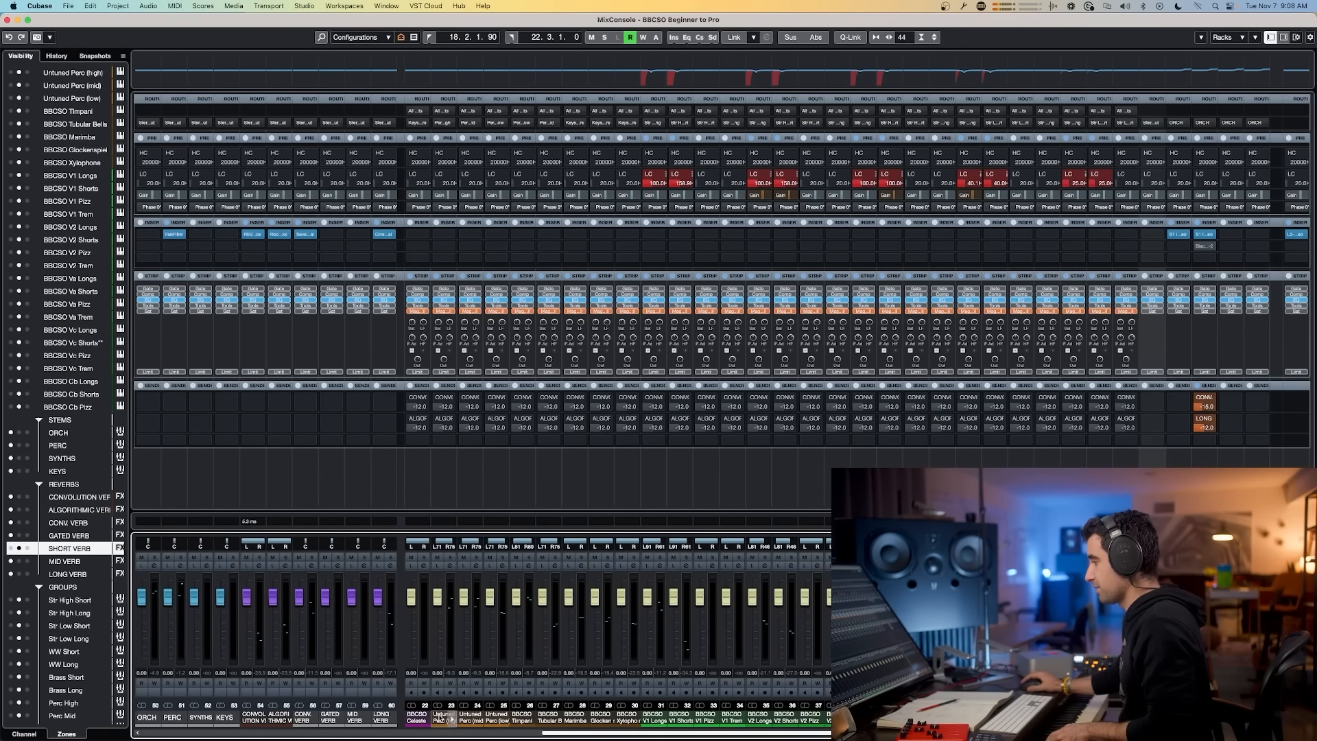
click(450, 718)
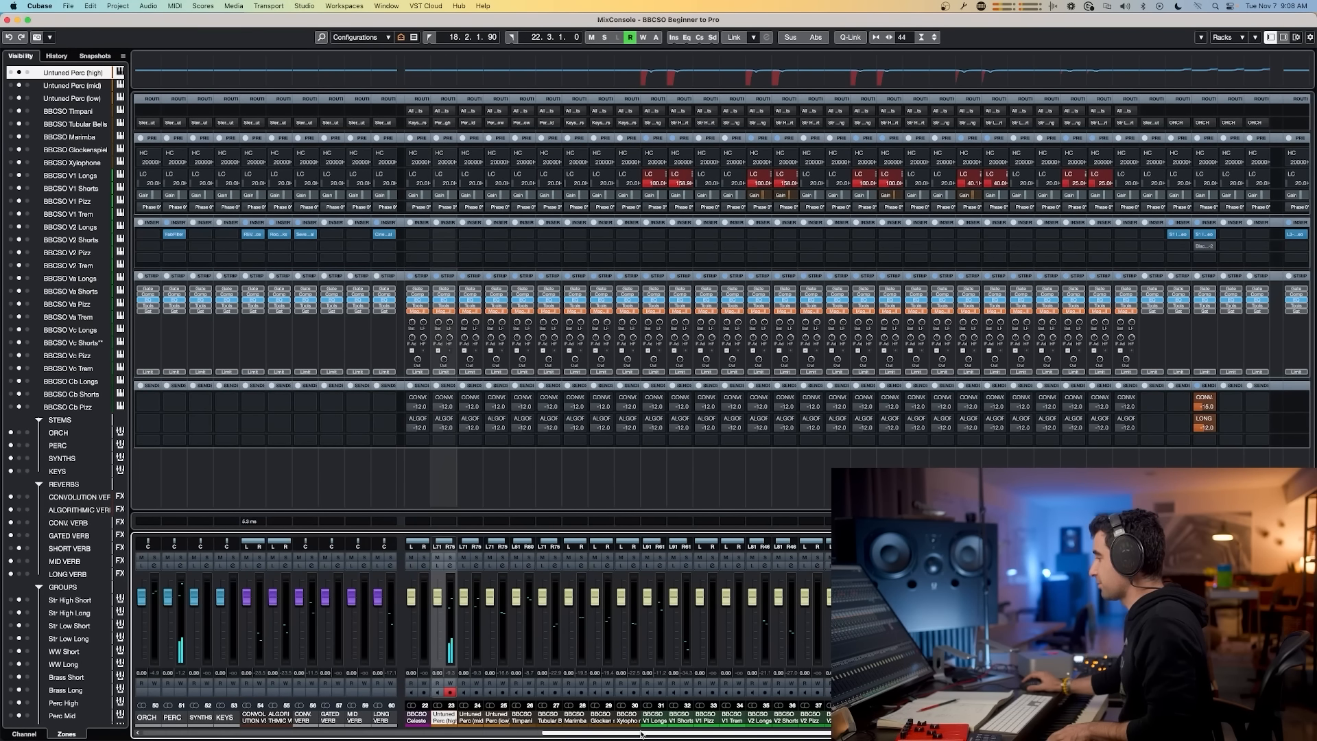
scroll(641, 734, right, 5)
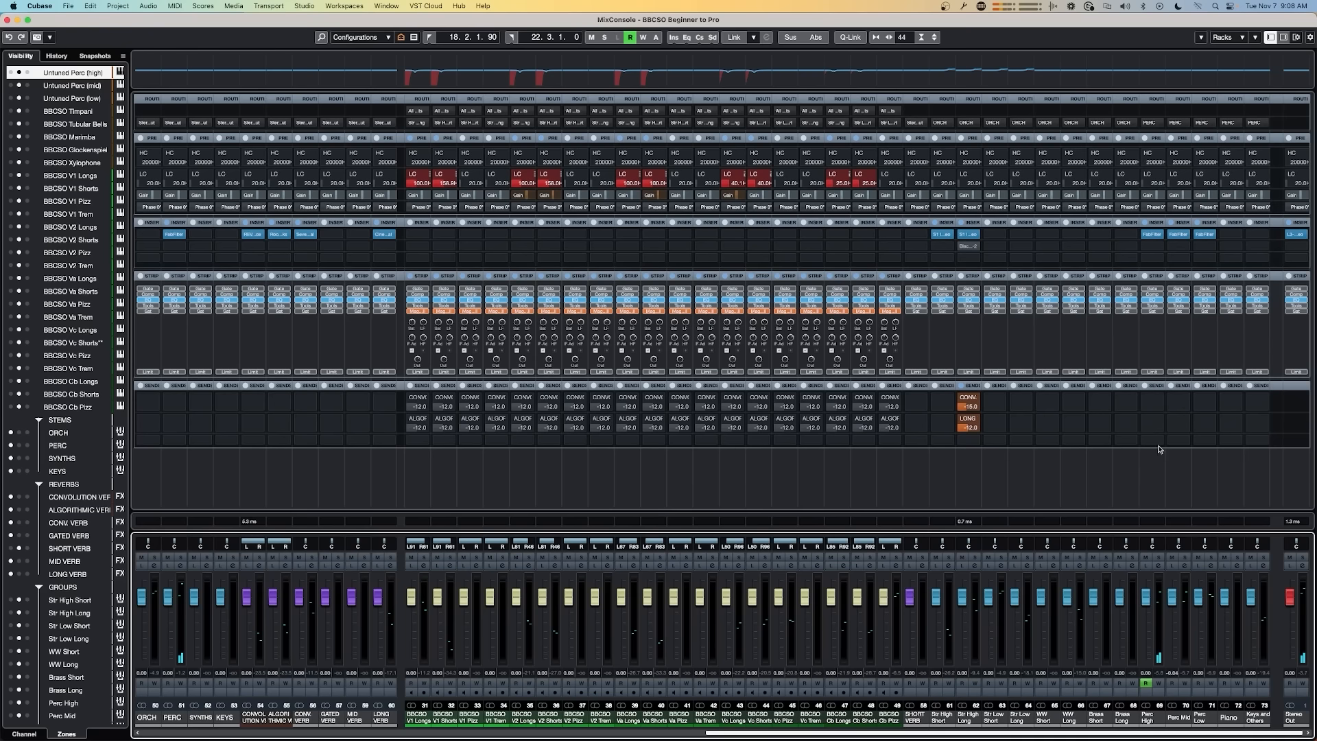
click(1165, 401)
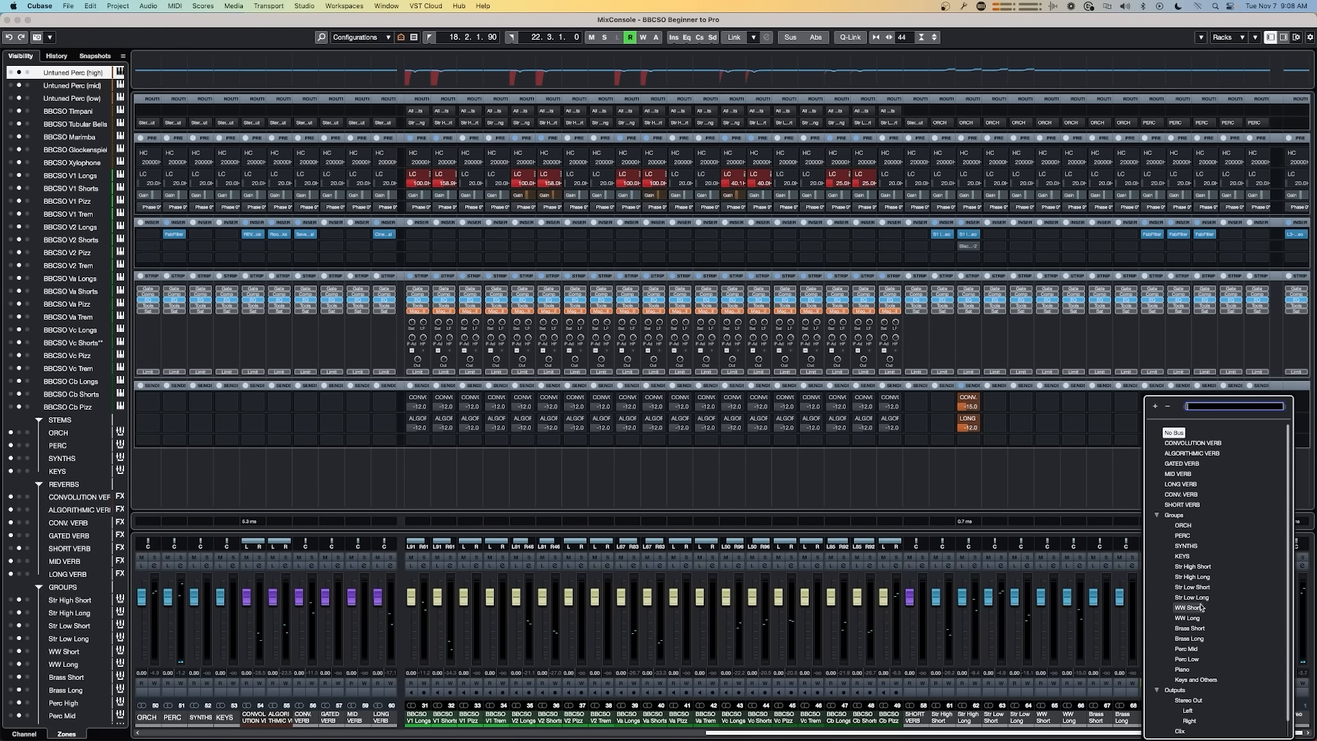
click(1181, 463)
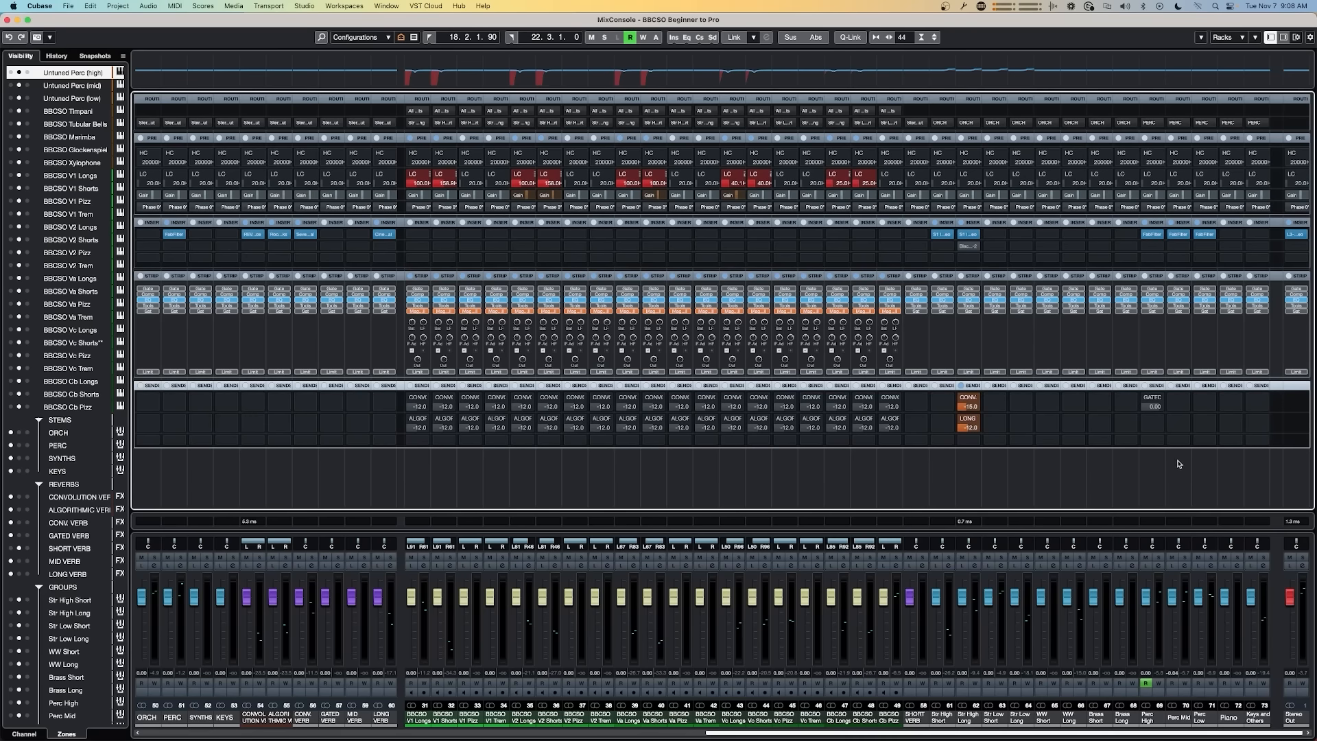
click(1151, 405)
Step: Insert ValhallaRoom on the GATED VERB channel and load its Gated BigGate preset
click(339, 236)
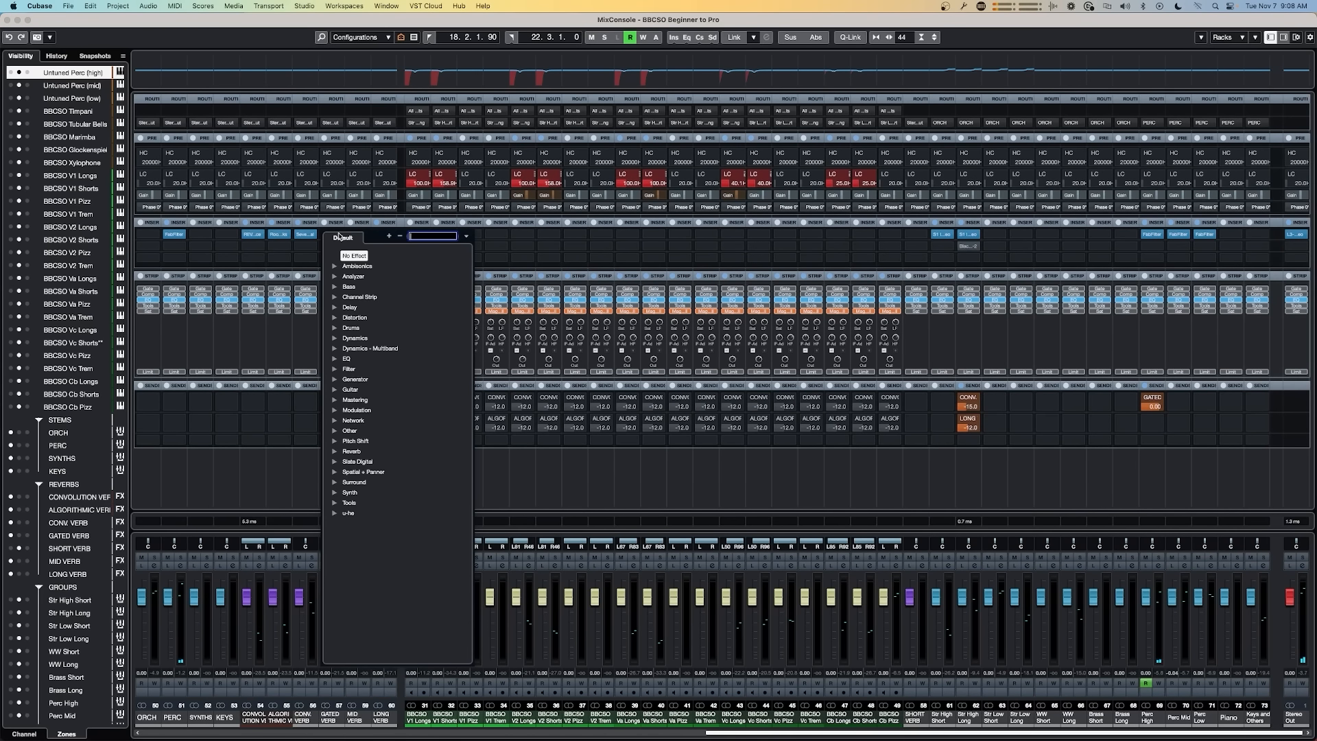
text(VA)
key(Return)
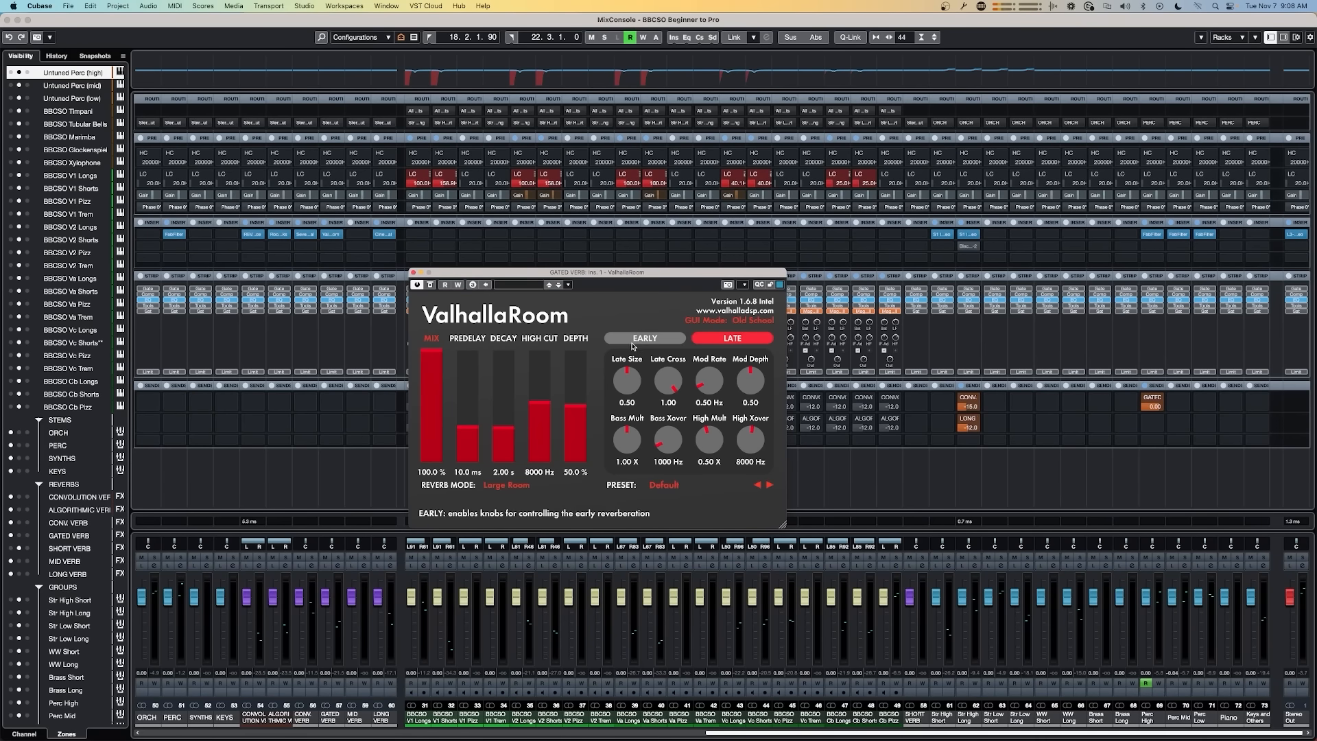
click(673, 485)
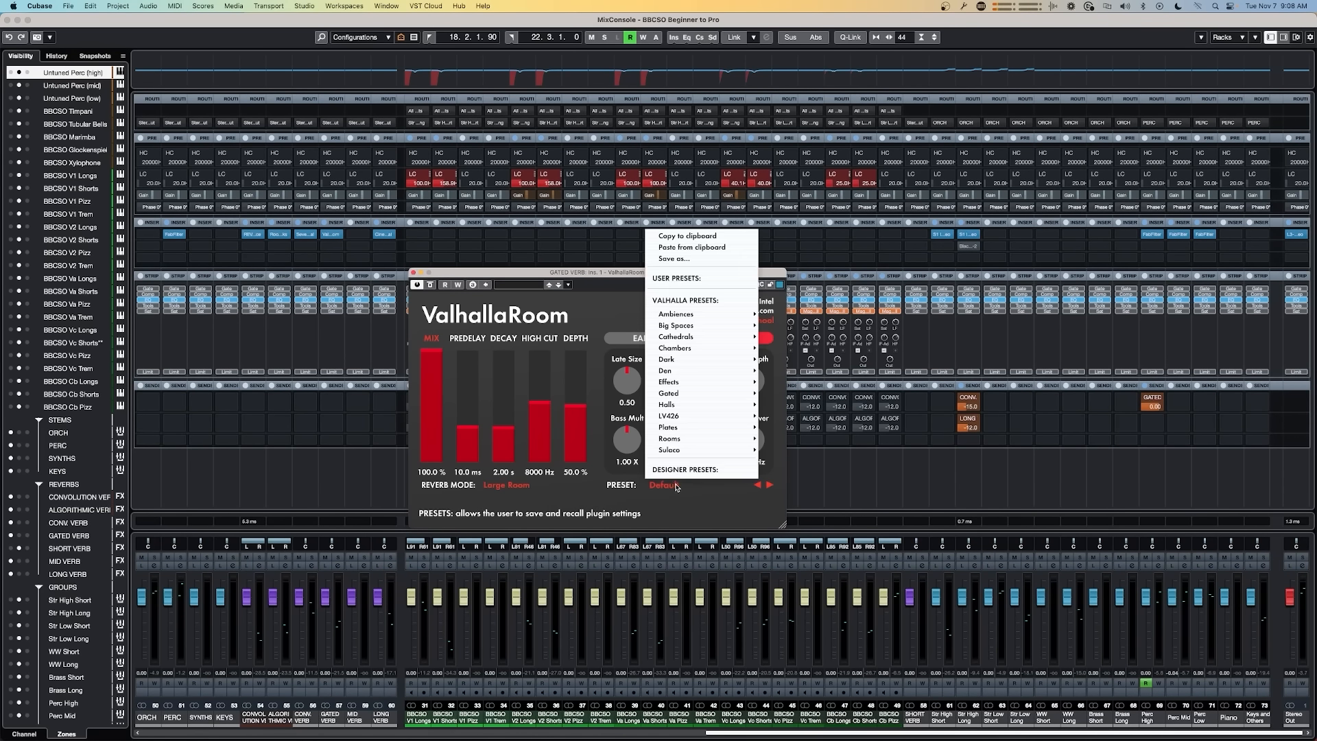
mouse_move(699, 447)
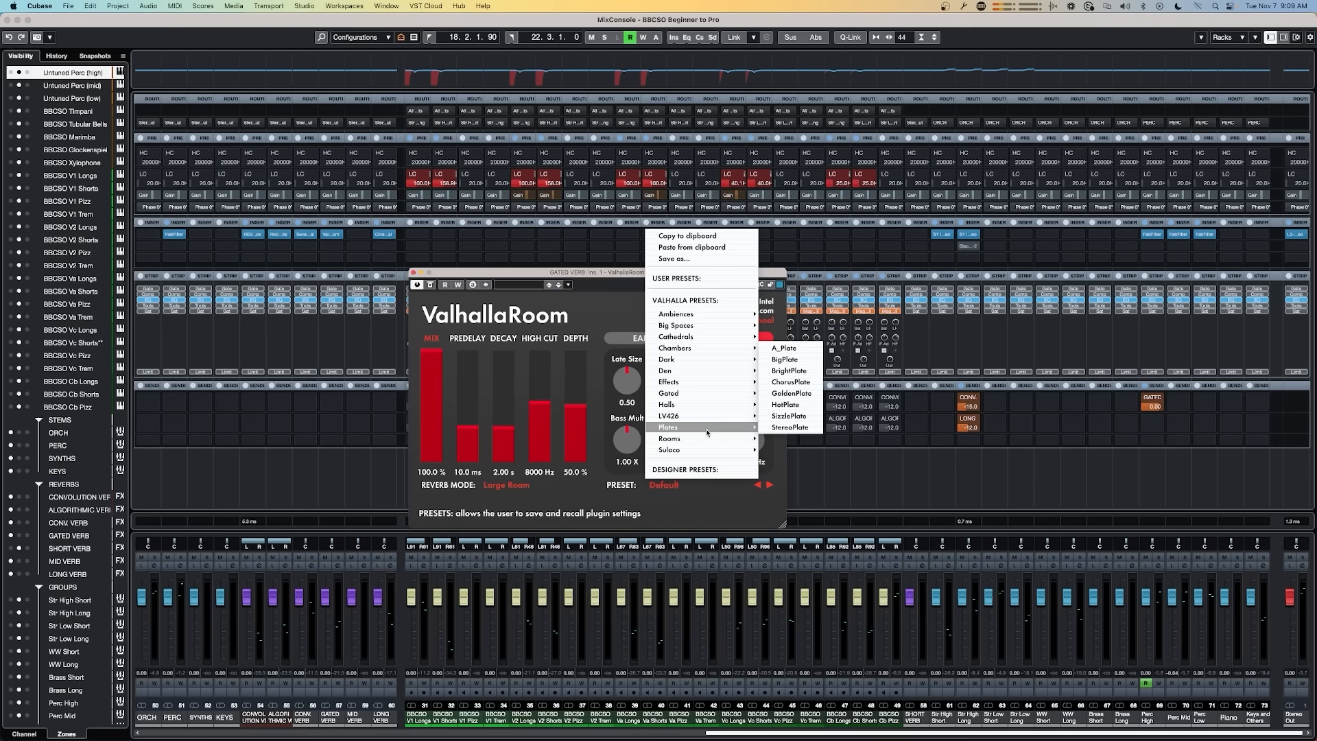
mouse_move(706, 393)
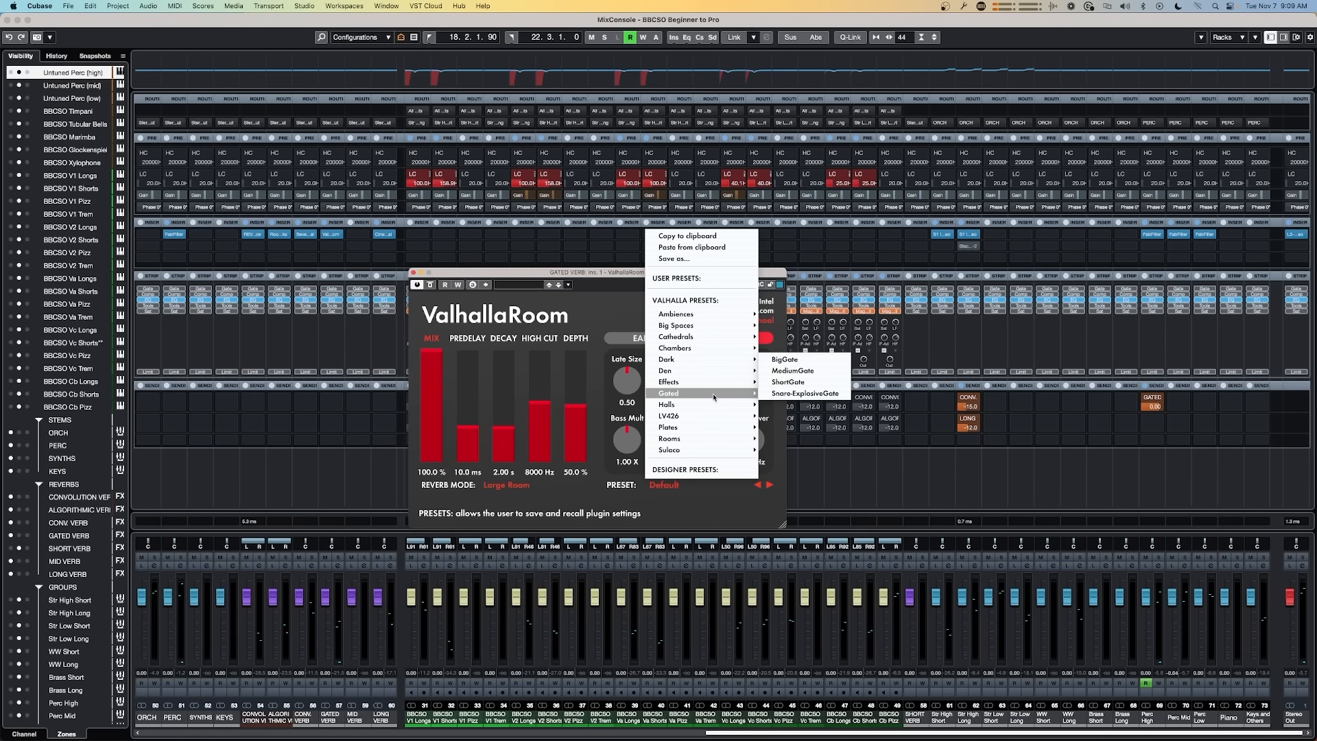
click(790, 364)
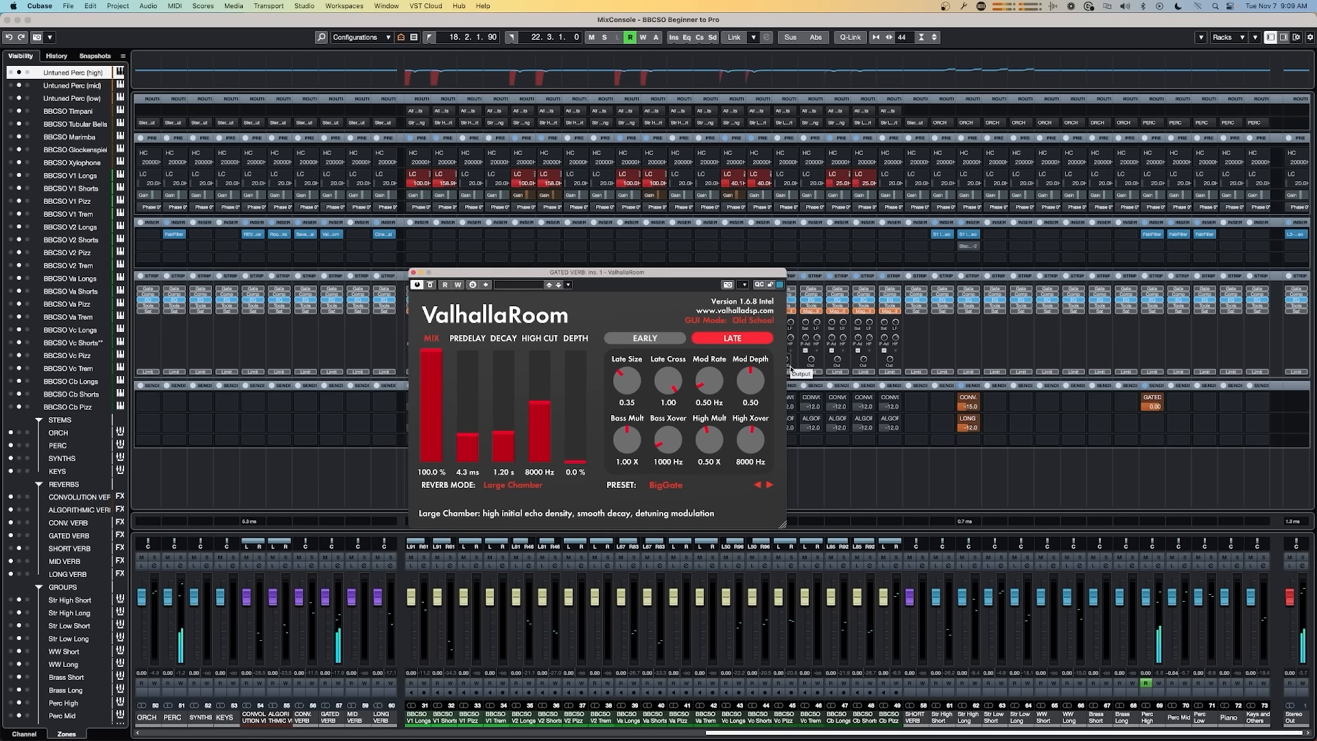
Step: Set the Perc High group's GATED VERB send level to -12 and toggle the send to compare
click(1146, 399)
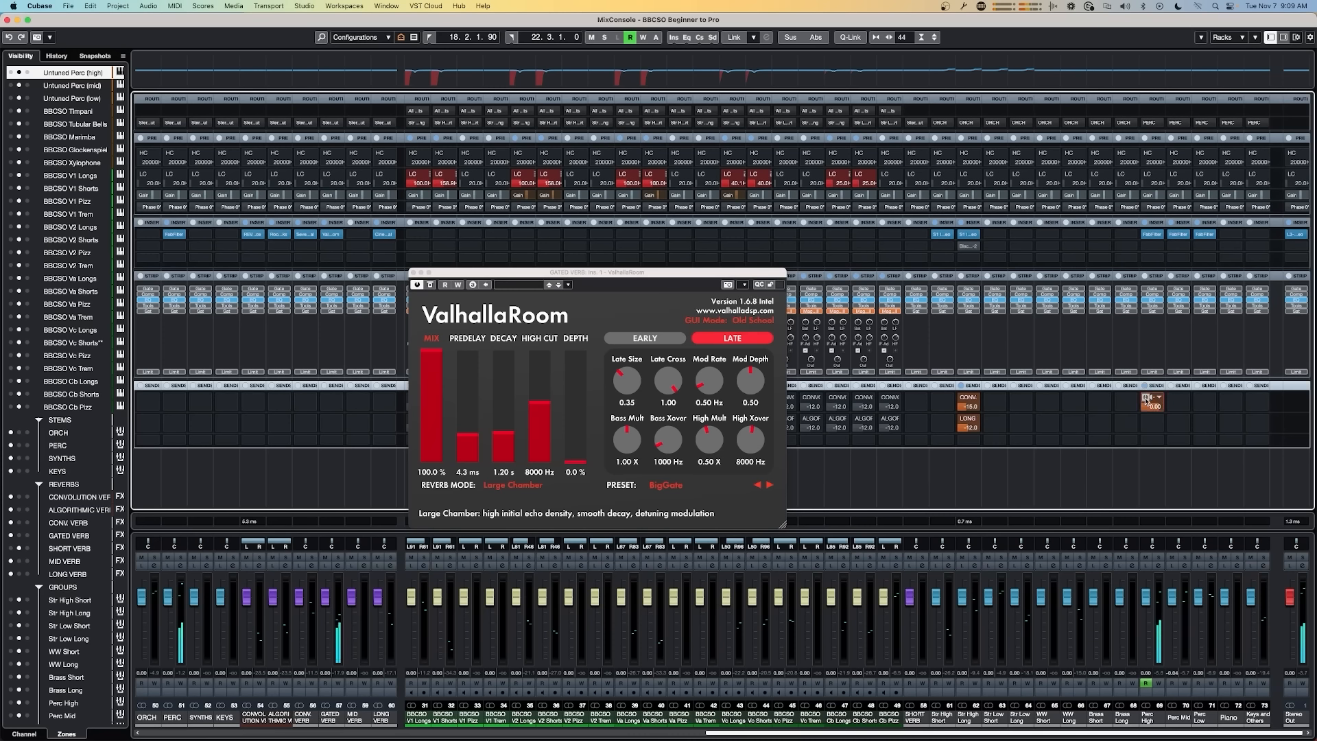
double_click(1152, 408)
text(-12)
key(Return)
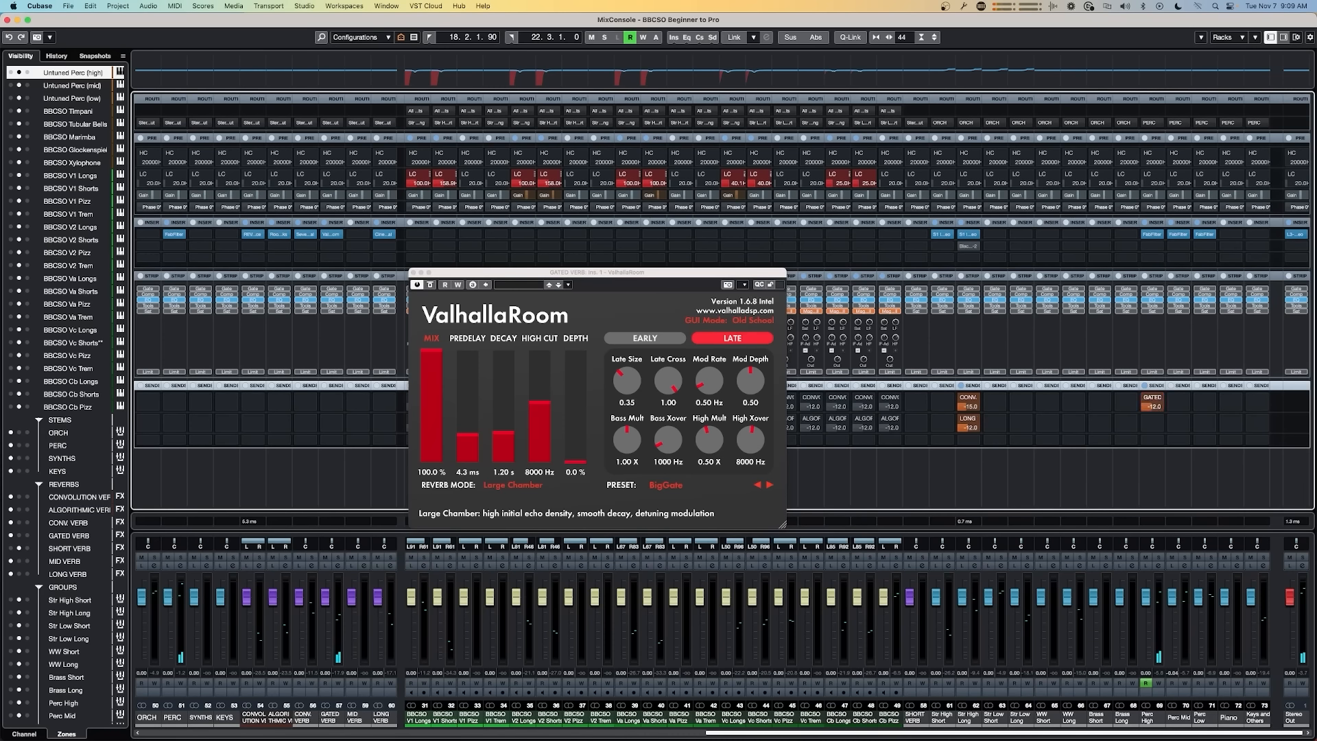
click(1146, 399)
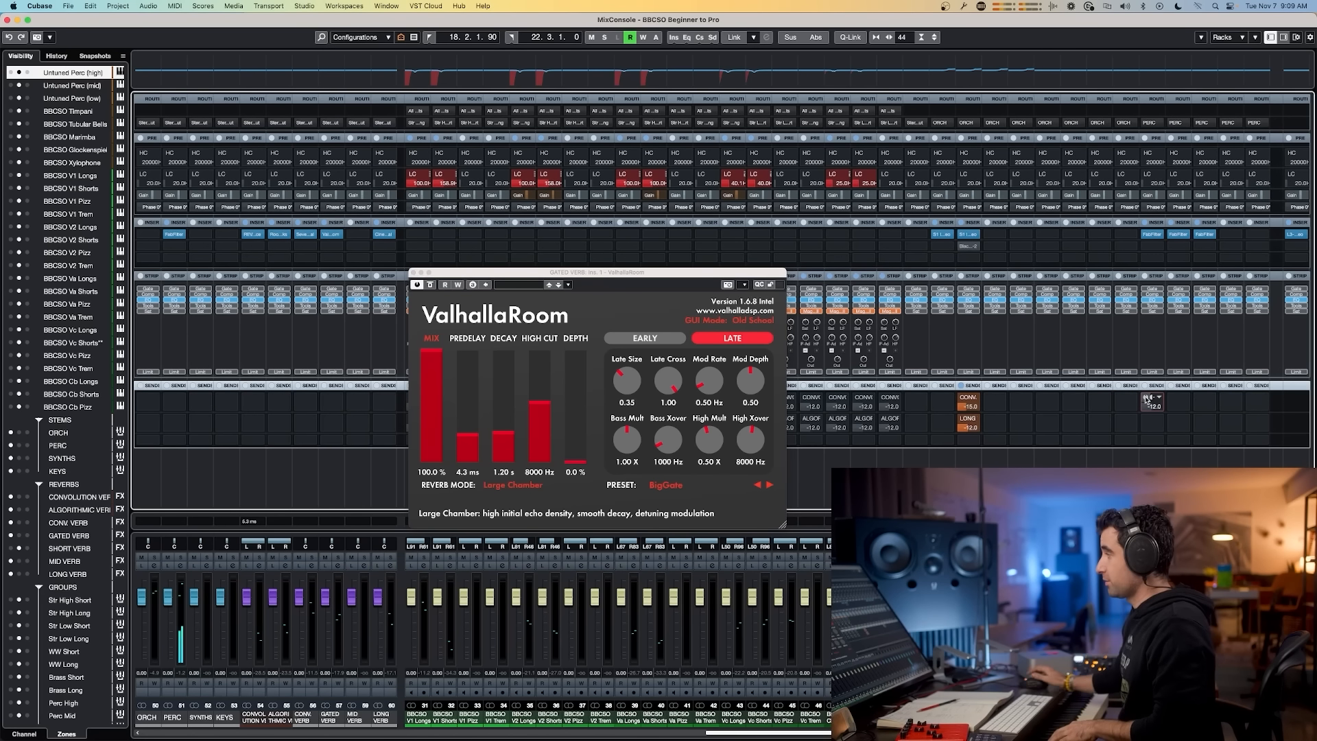
click(1146, 398)
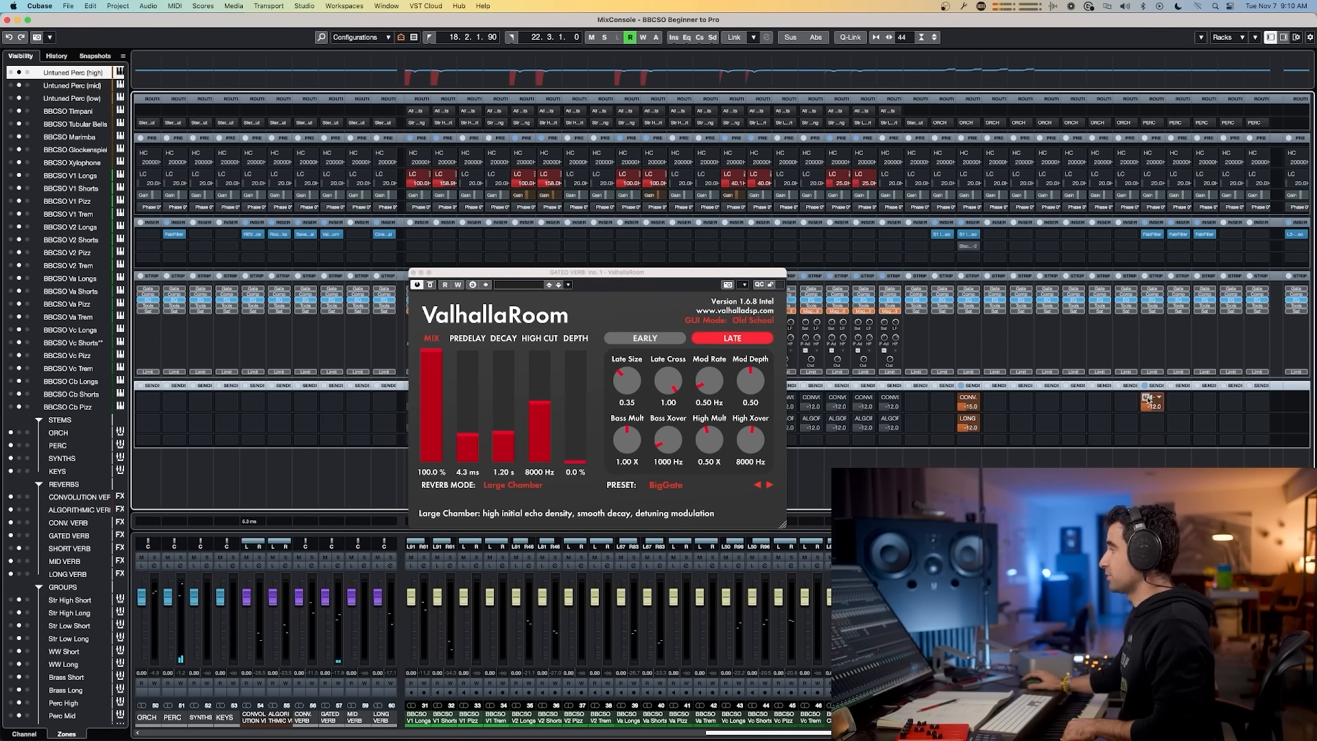
click(1146, 399)
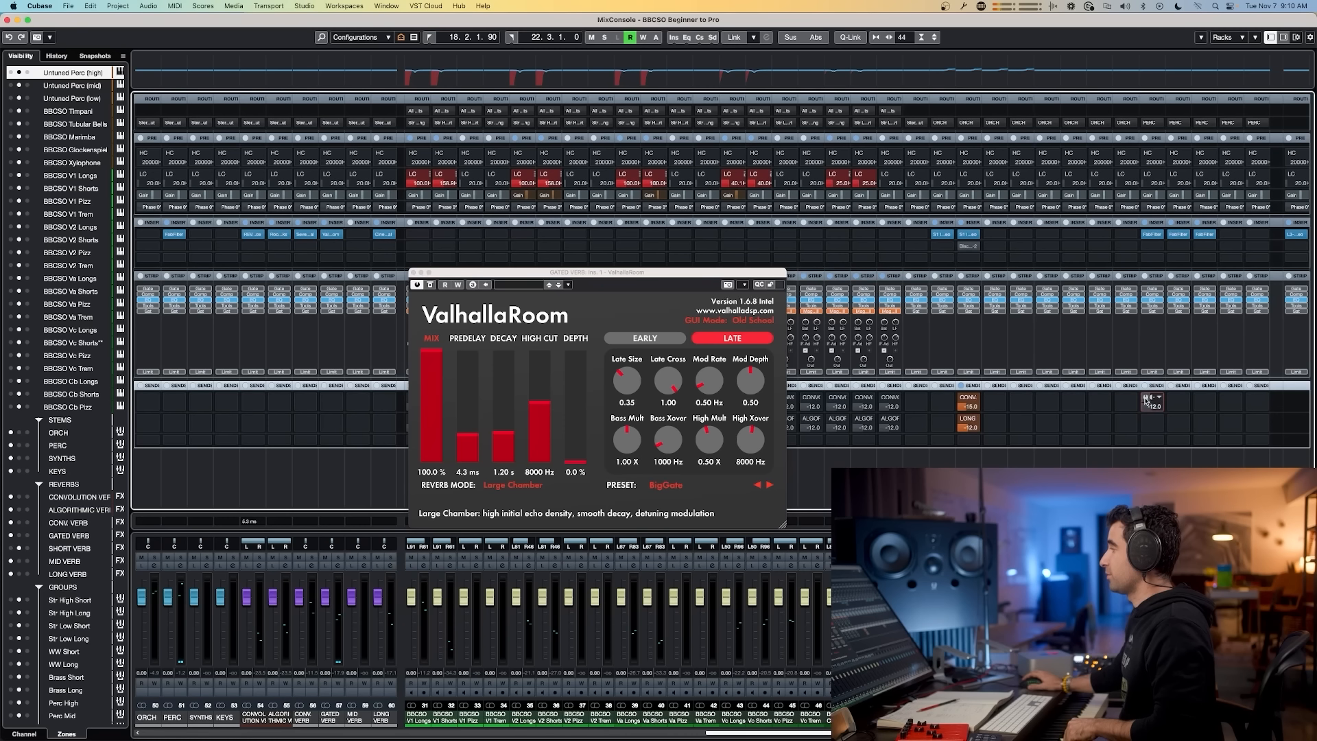
Step: Set the Perc High group's GATED VERB send level to -10
click(1146, 398)
click(1146, 398)
click(1146, 398)
double_click(1149, 408)
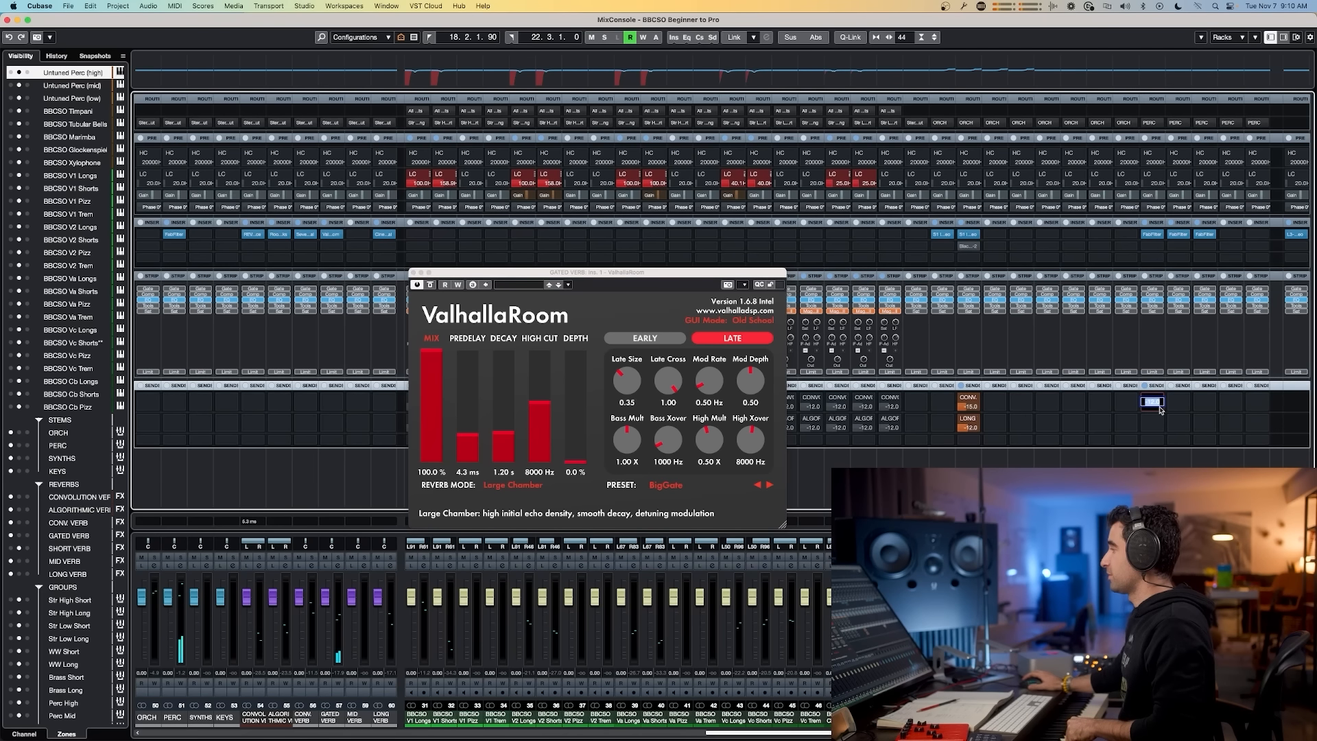
text(-10)
key(Return)
Step: Toggle the Perc High GATED VERB send on and off to compare, and close the ValhallaRoom window
click(1147, 399)
click(1146, 400)
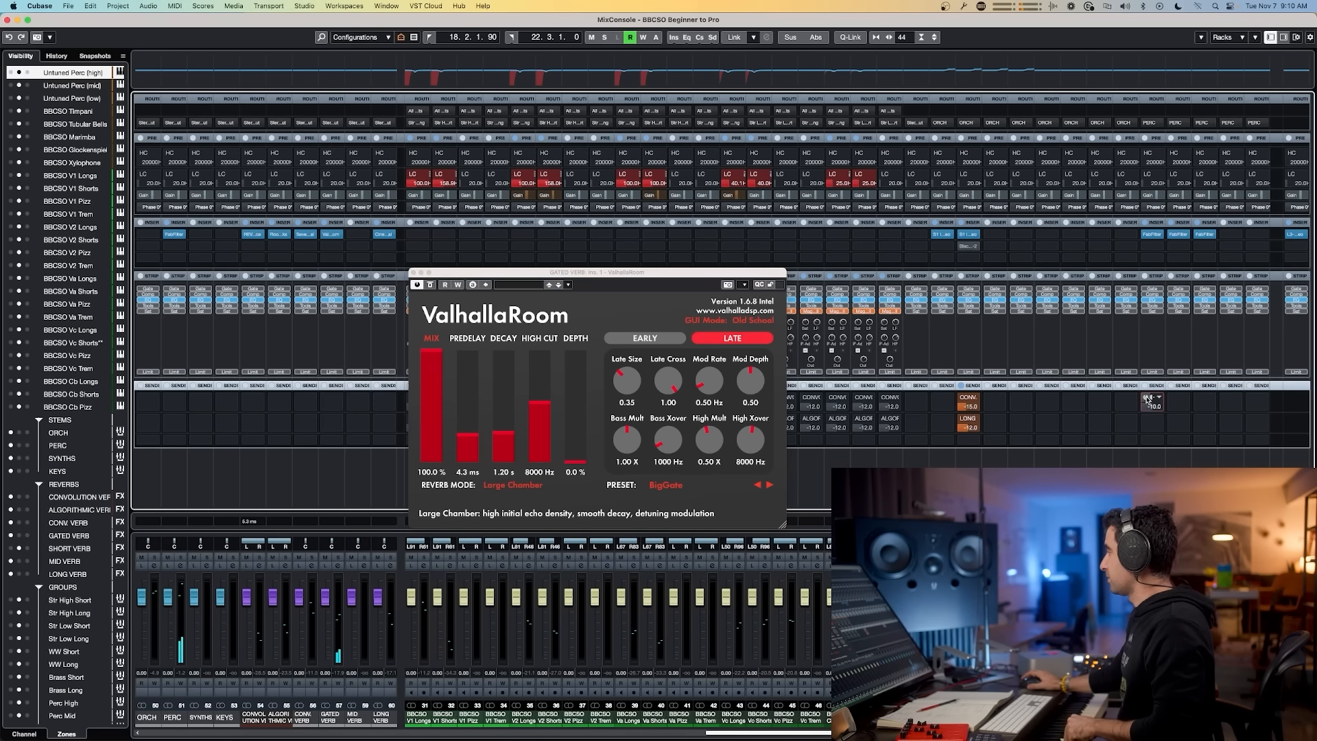
click(1147, 399)
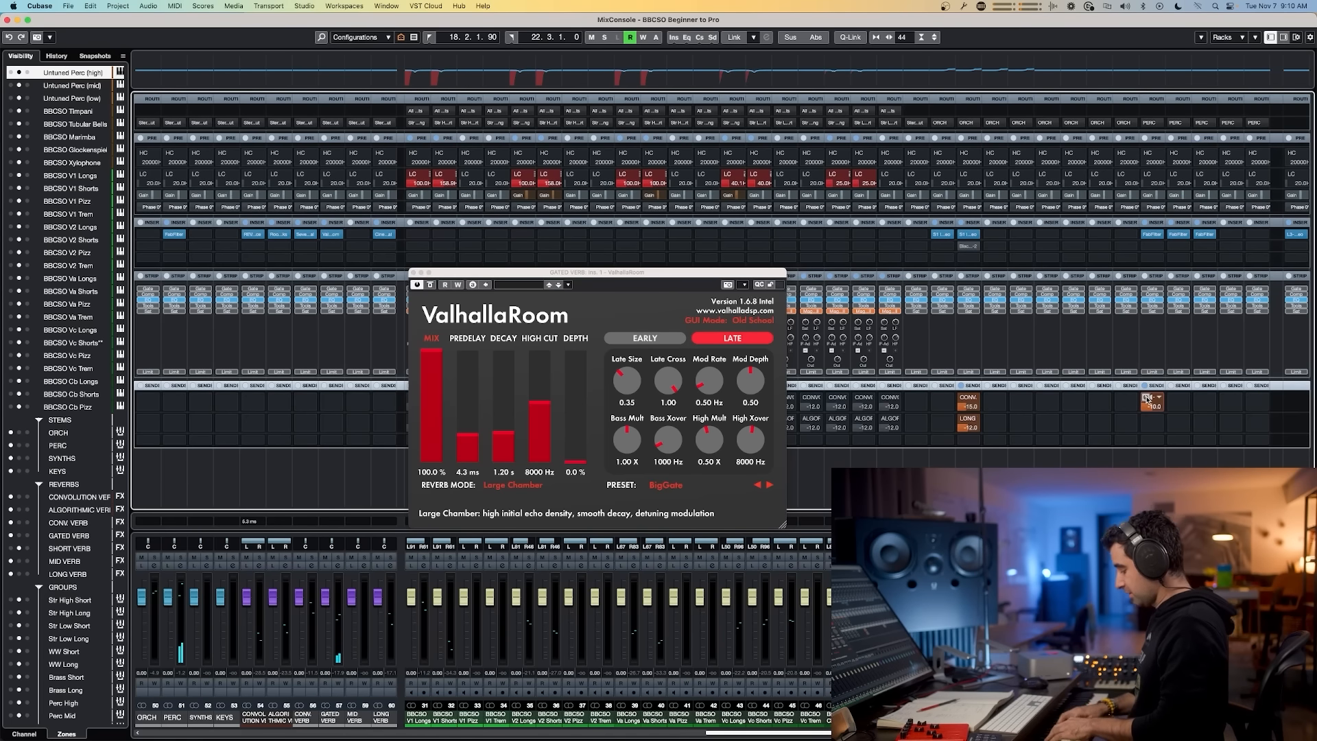
click(1147, 399)
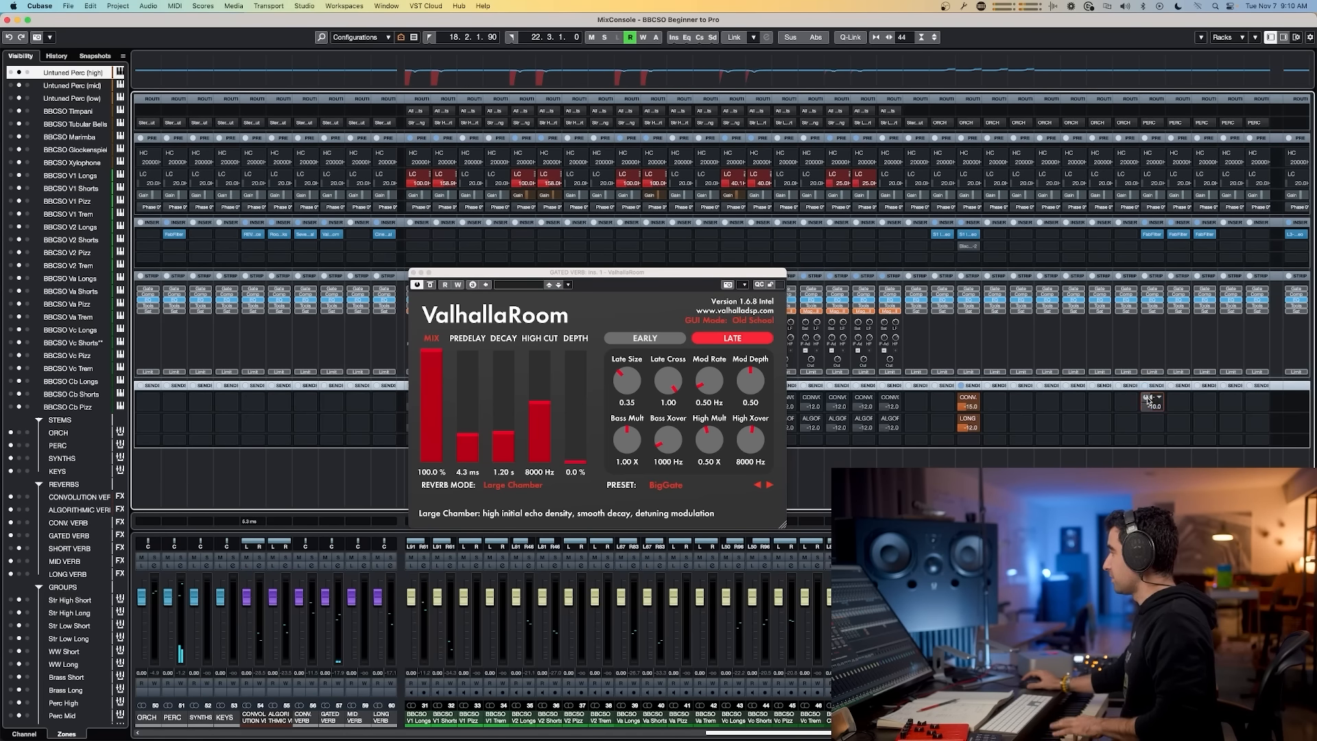
click(1149, 400)
click(1148, 399)
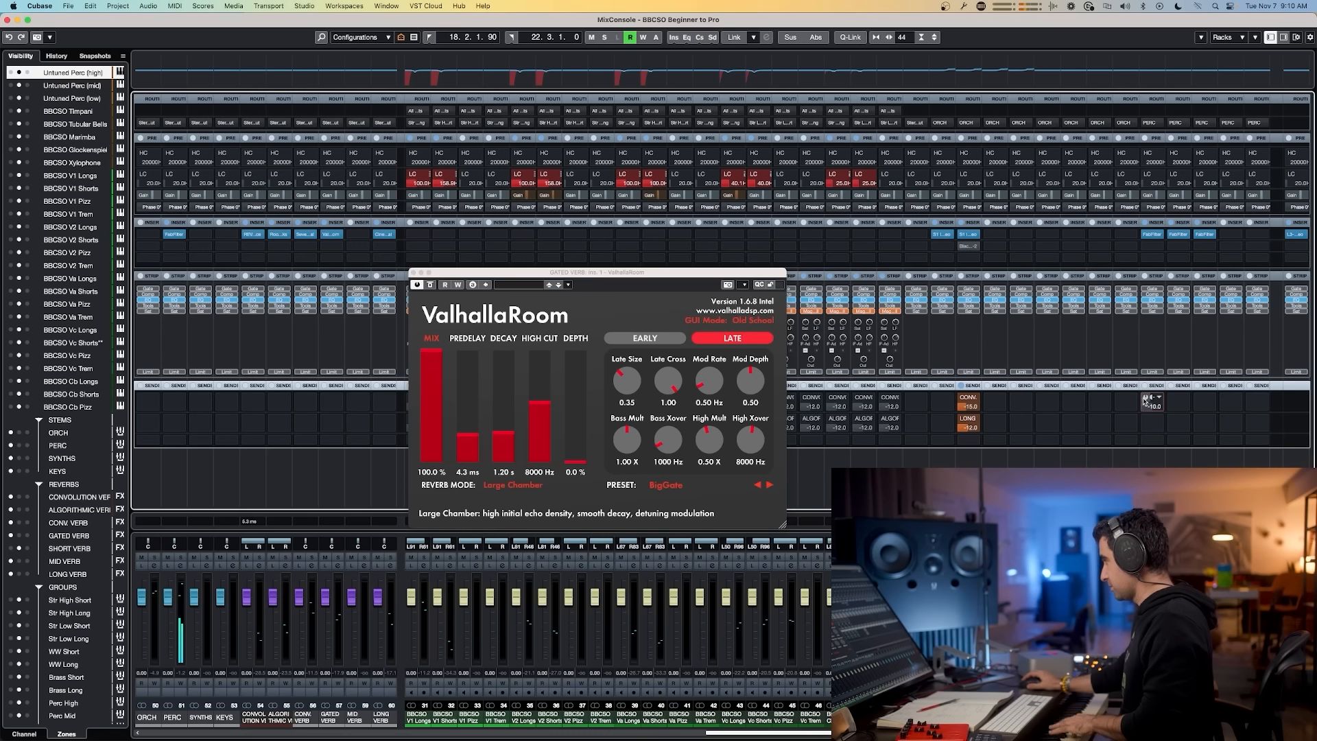
click(1144, 398)
click(1145, 398)
click(1145, 399)
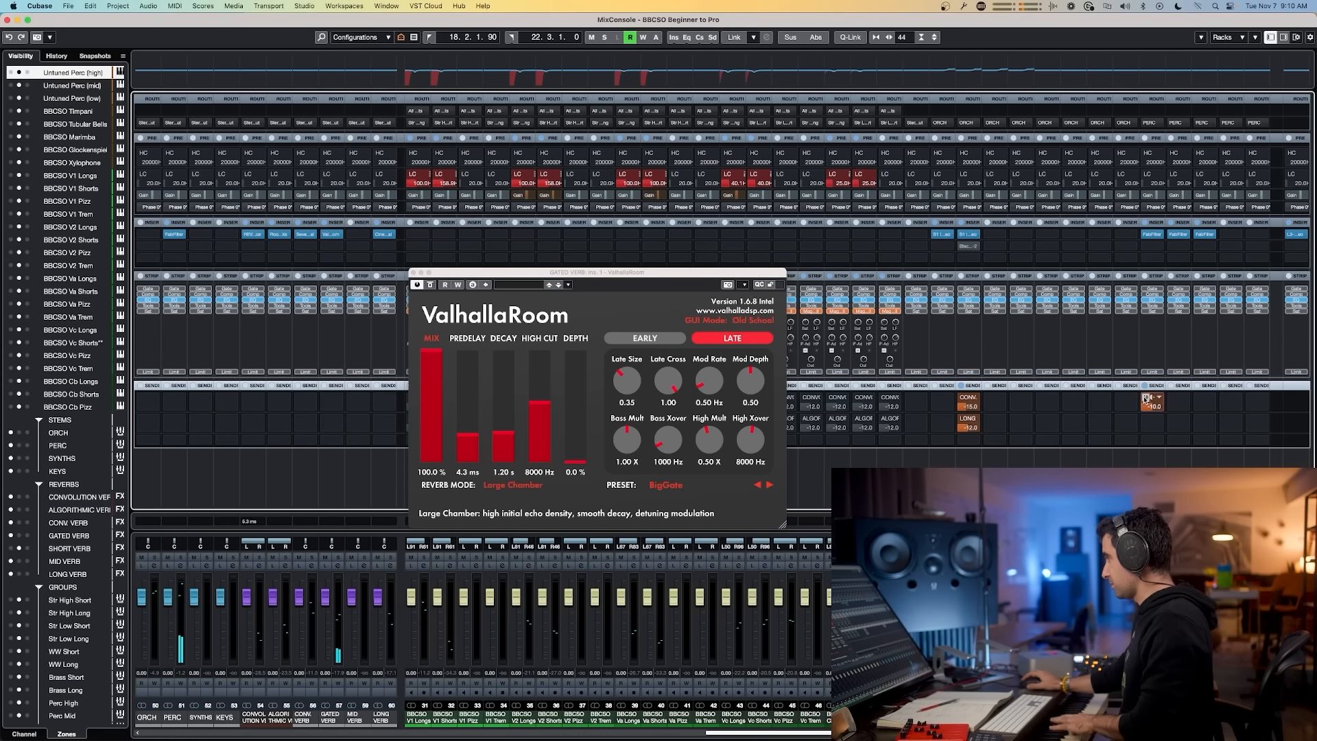
click(1145, 398)
click(1145, 398)
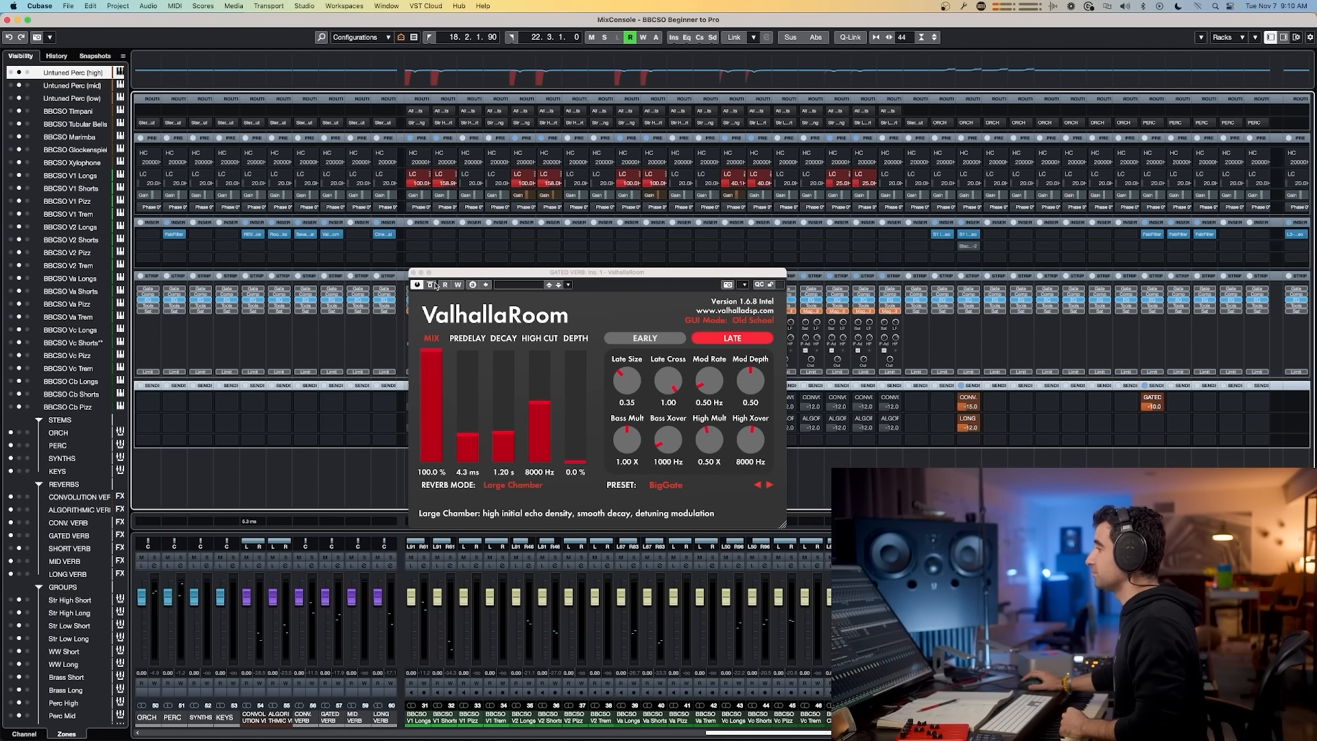
click(412, 273)
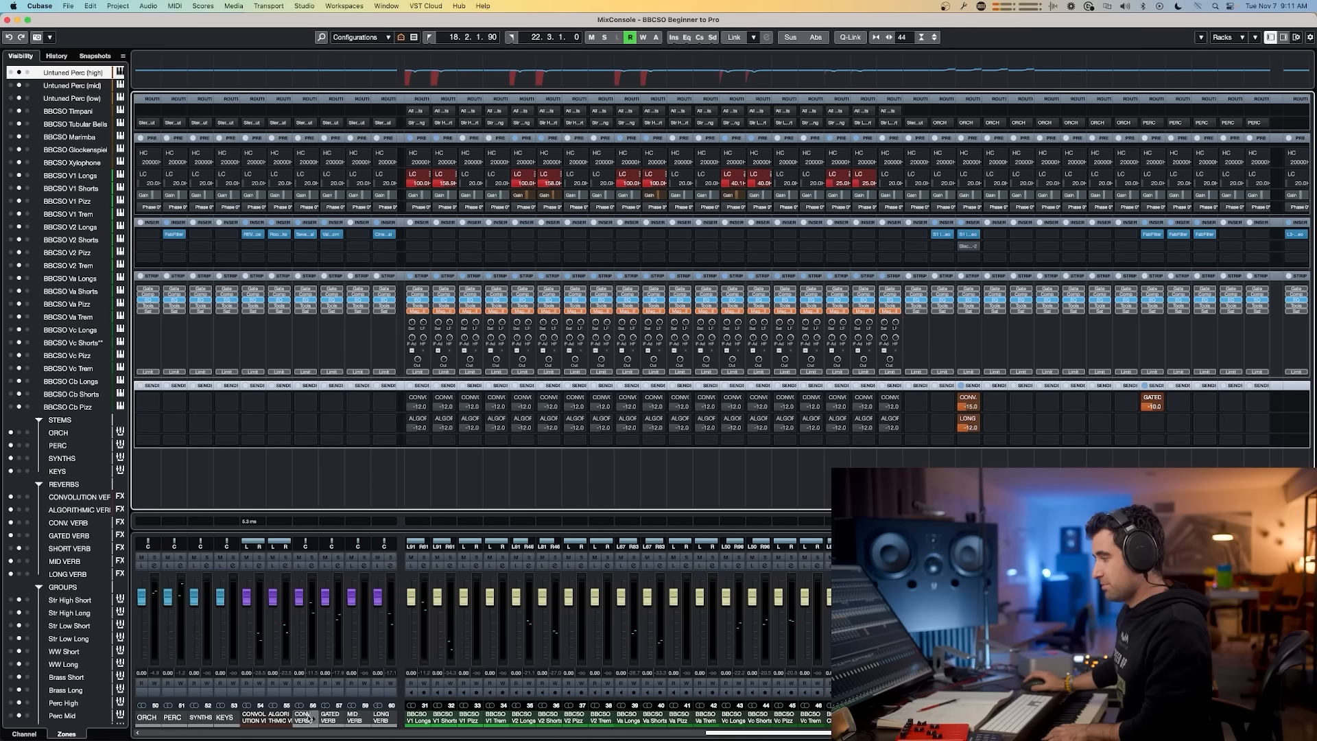
Step: Insert ValhallaRoom on the MID VERB FX channel
click(354, 716)
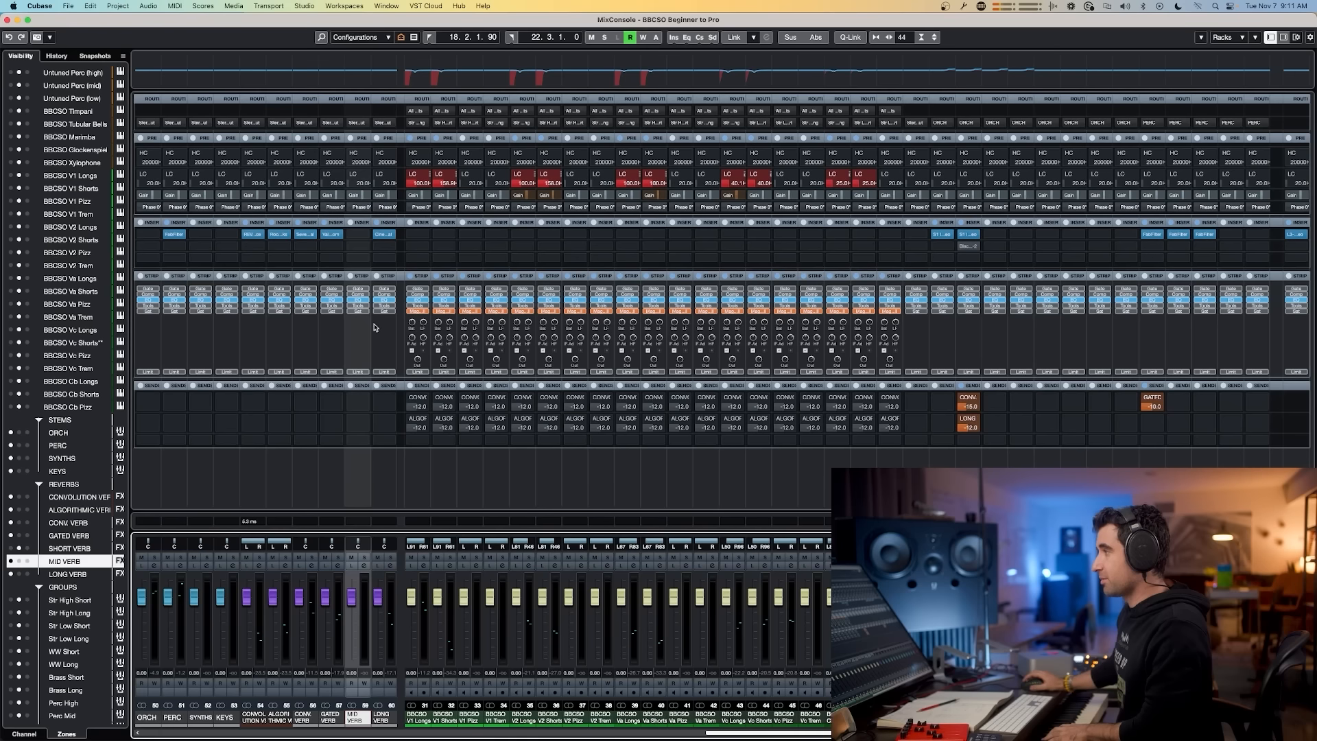
click(365, 238)
text(VA)
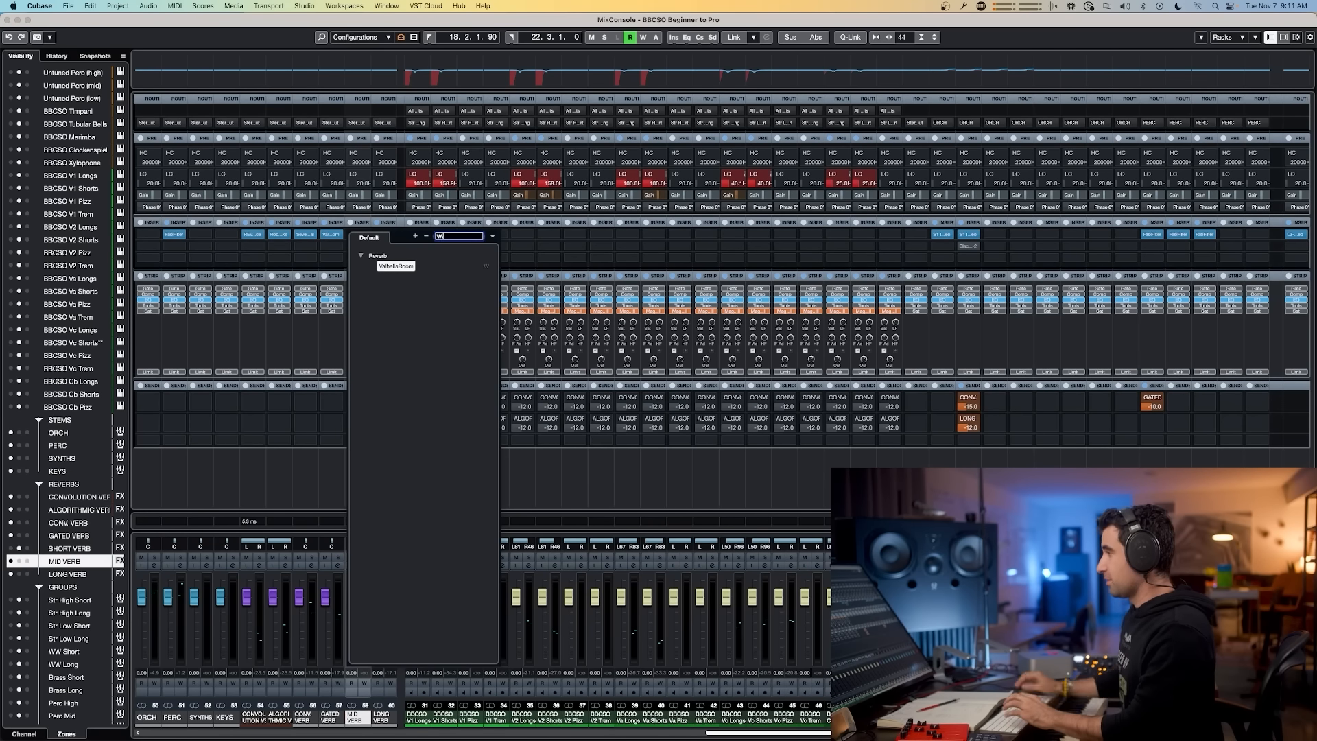
click(388, 266)
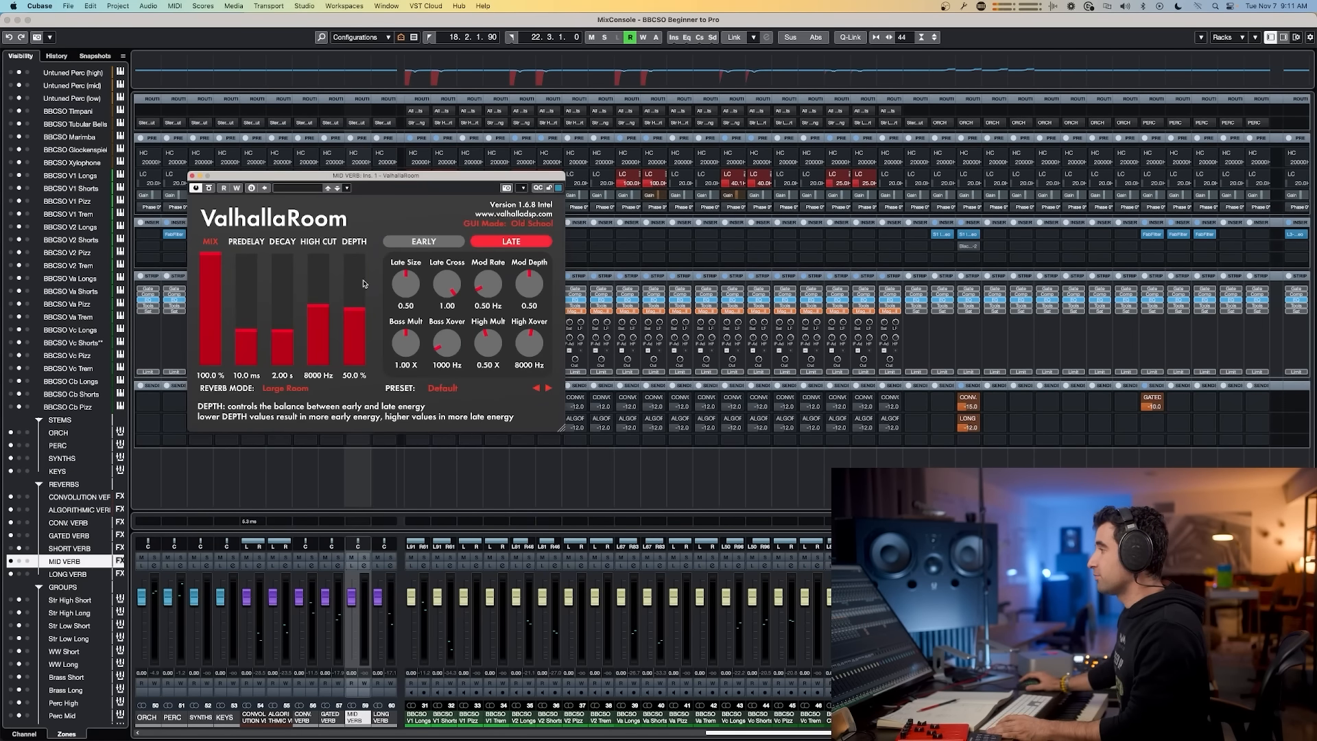
Step: Load the Plates A_Plate preset in the MID VERB ValhallaRoom, auditioning neighbouring presets
click(443, 388)
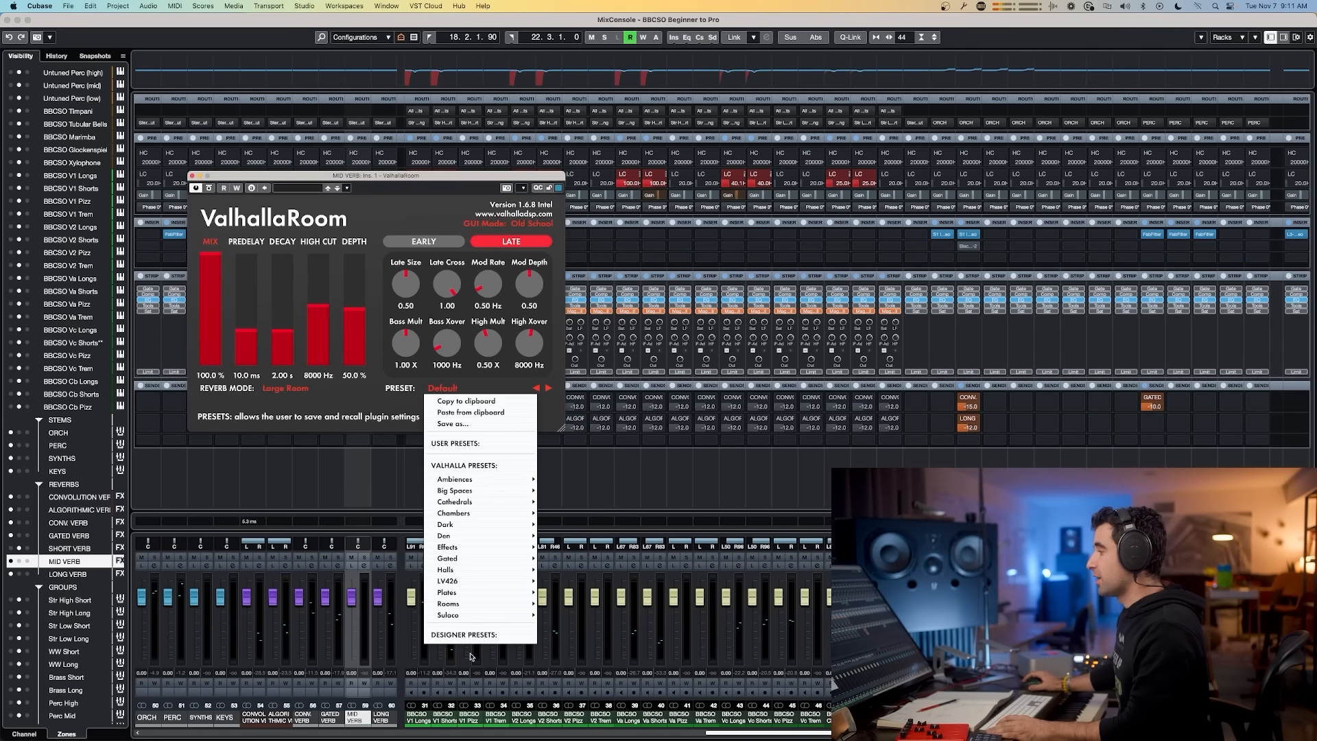
mouse_move(484, 592)
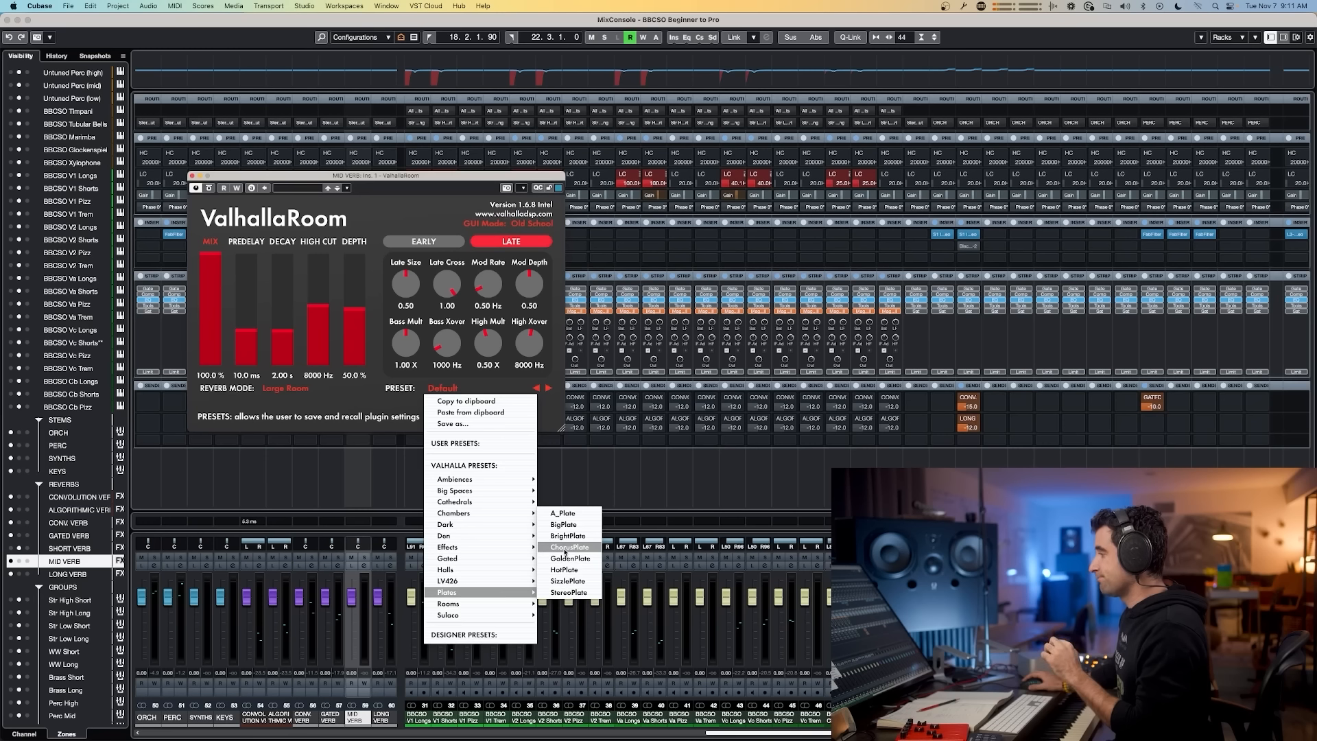
click(569, 517)
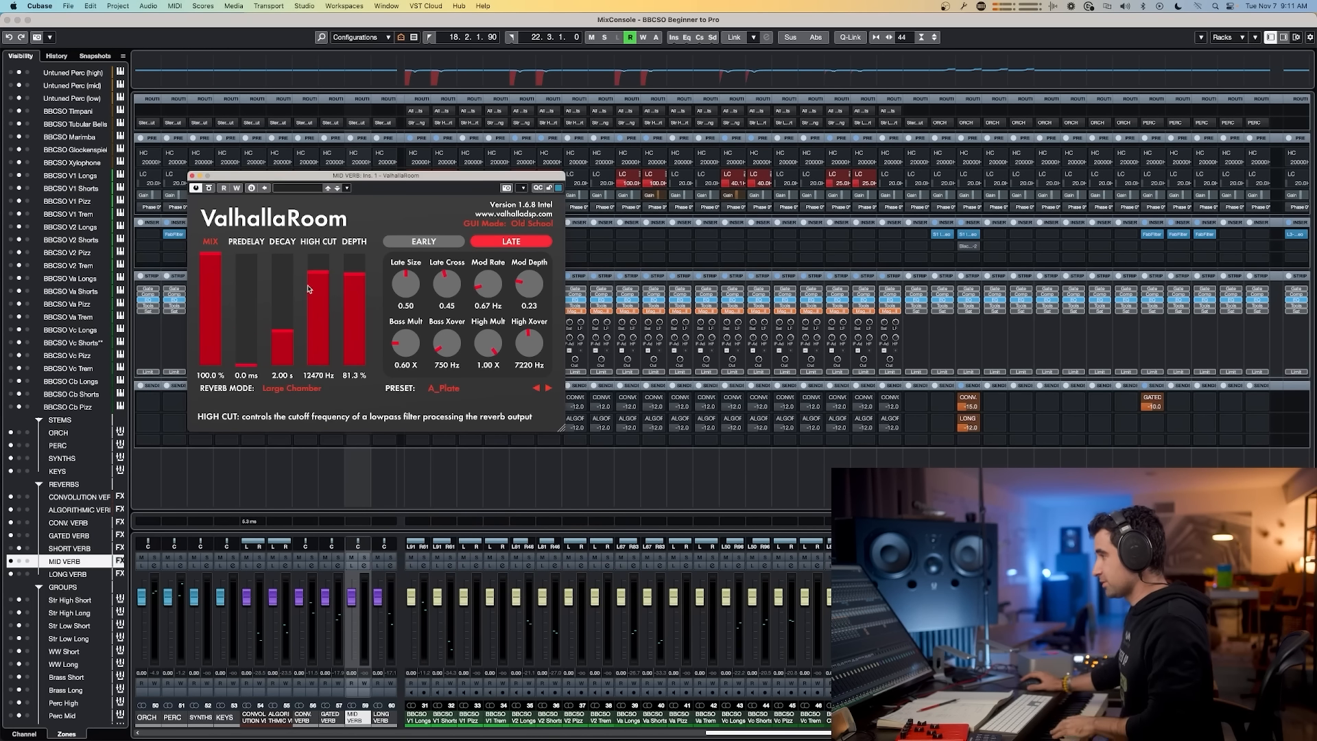
click(549, 390)
click(548, 389)
click(549, 390)
click(549, 390)
click(549, 389)
click(538, 390)
click(538, 390)
click(538, 389)
click(538, 390)
Step: Lower the MID VERB decay to about 1.73 s and close the plugin window
drag(279, 338, 284, 340)
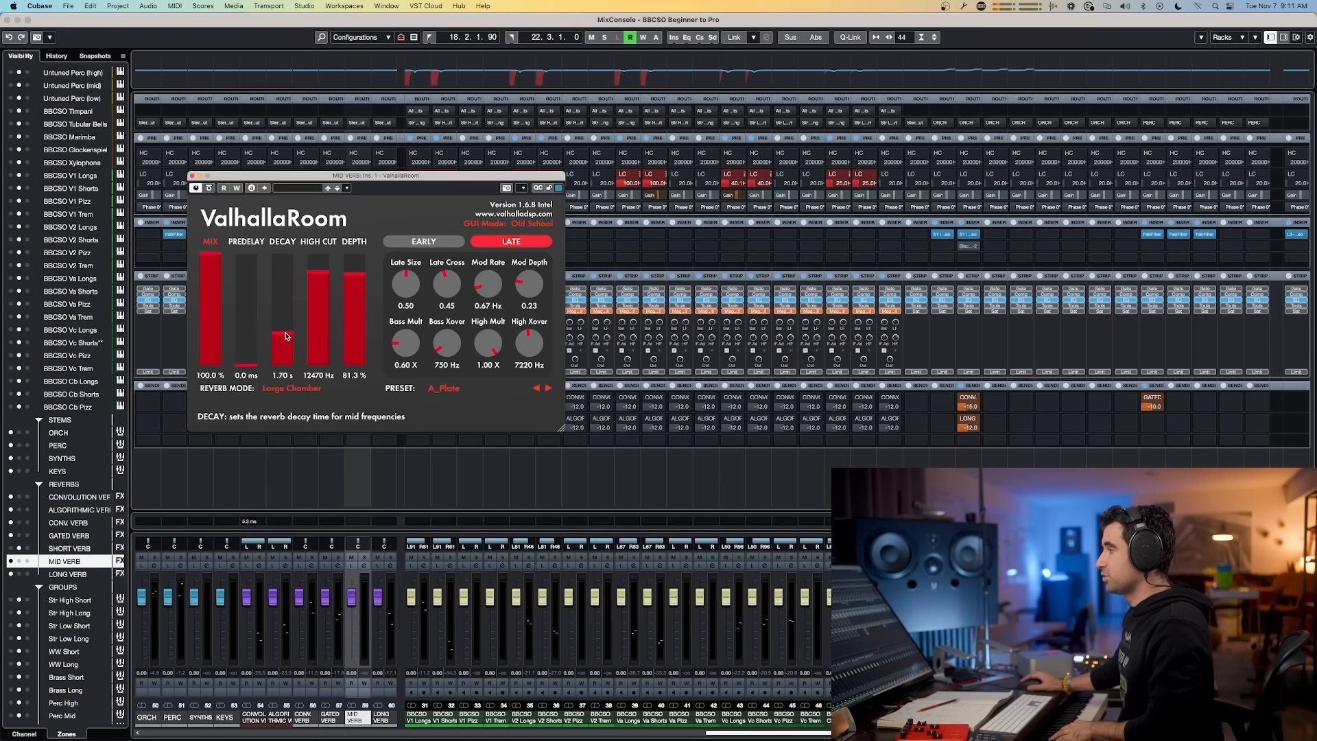
click(192, 176)
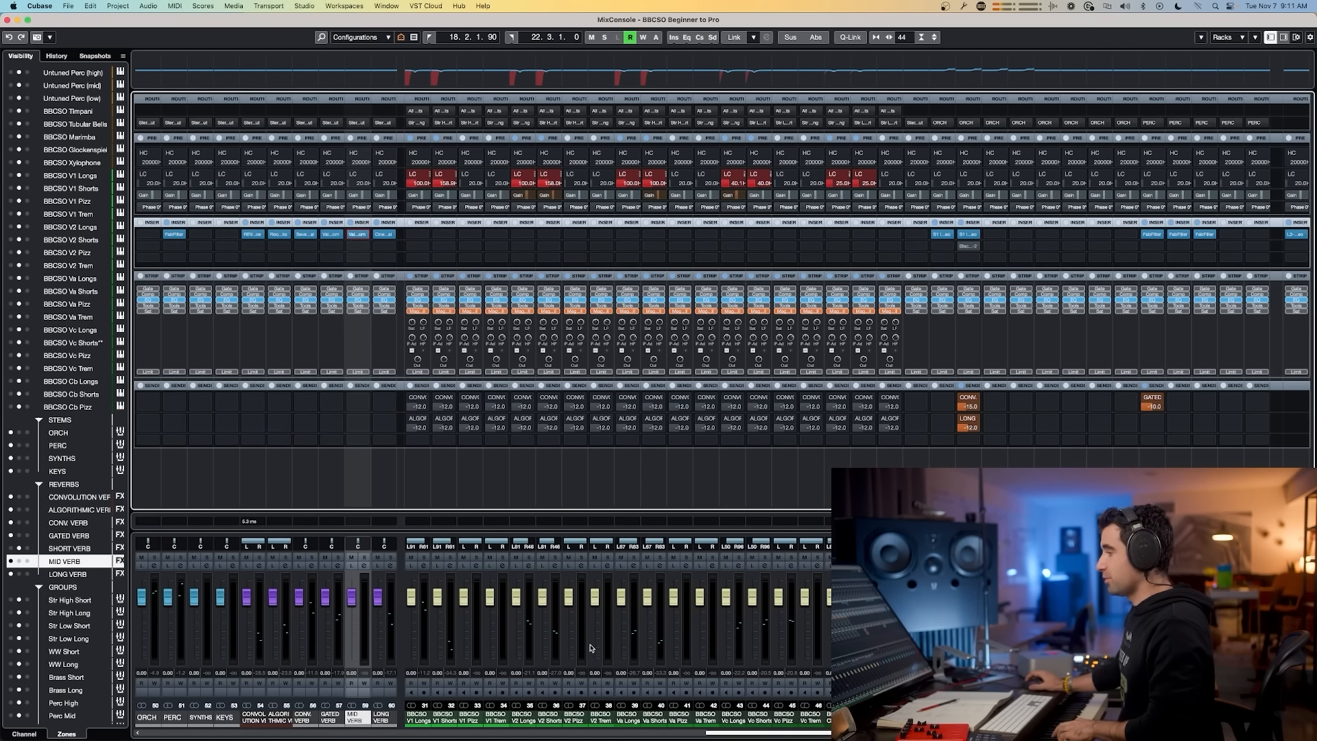
Step: Duplicate the Untuned Perc (high) track in the project window
drag(717, 732, 518, 727)
click(525, 717)
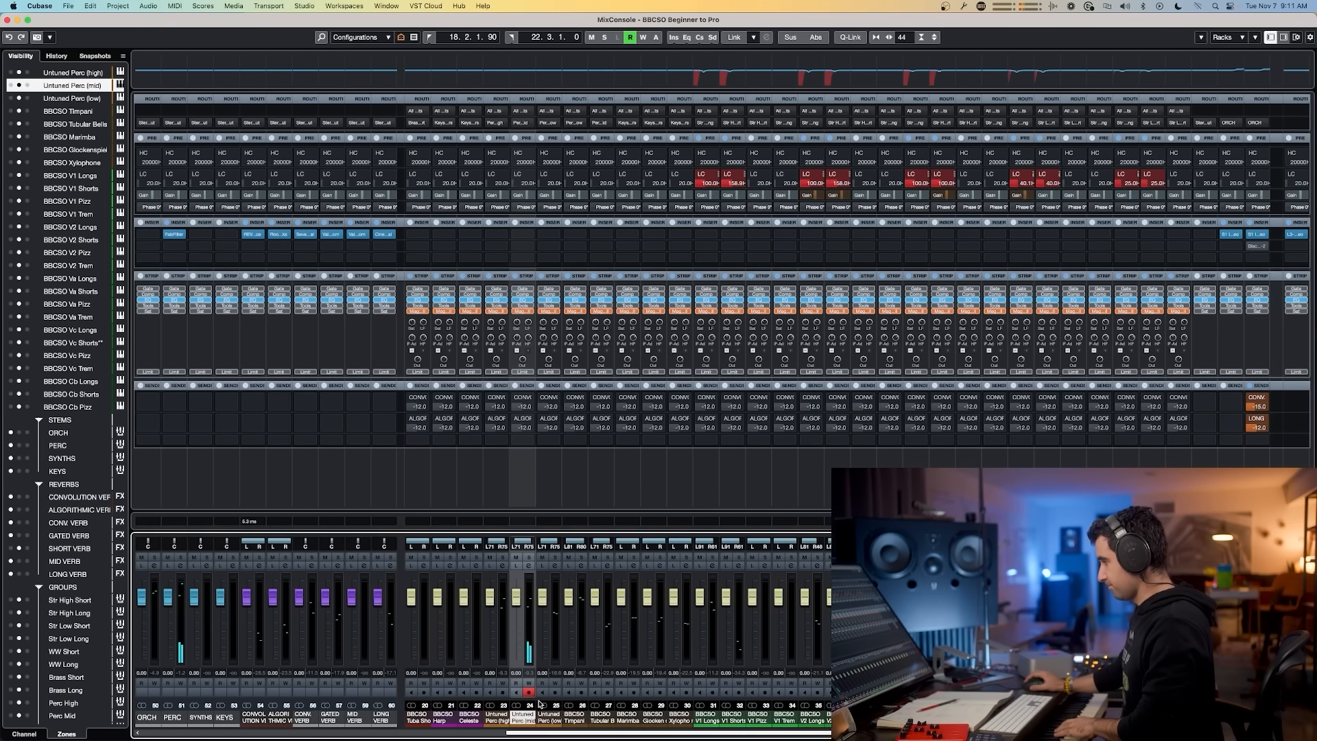
click(494, 720)
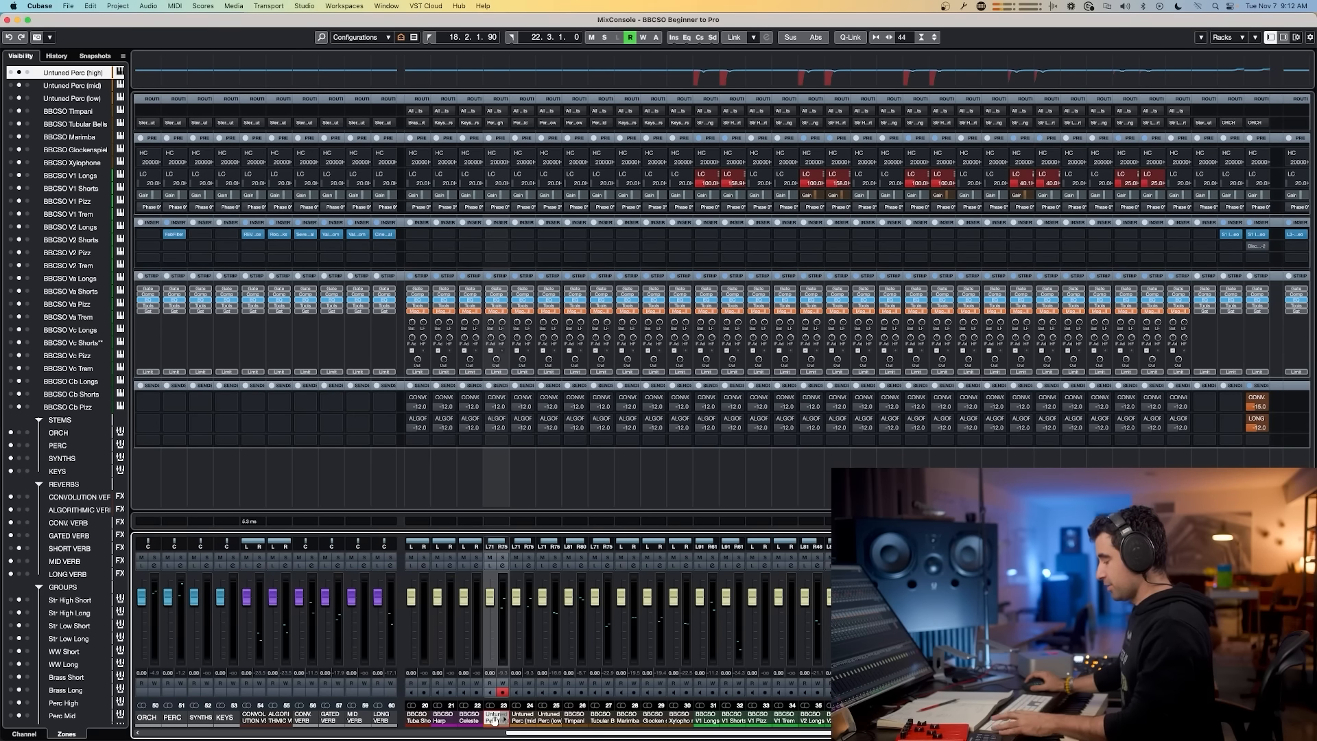
key(F3)
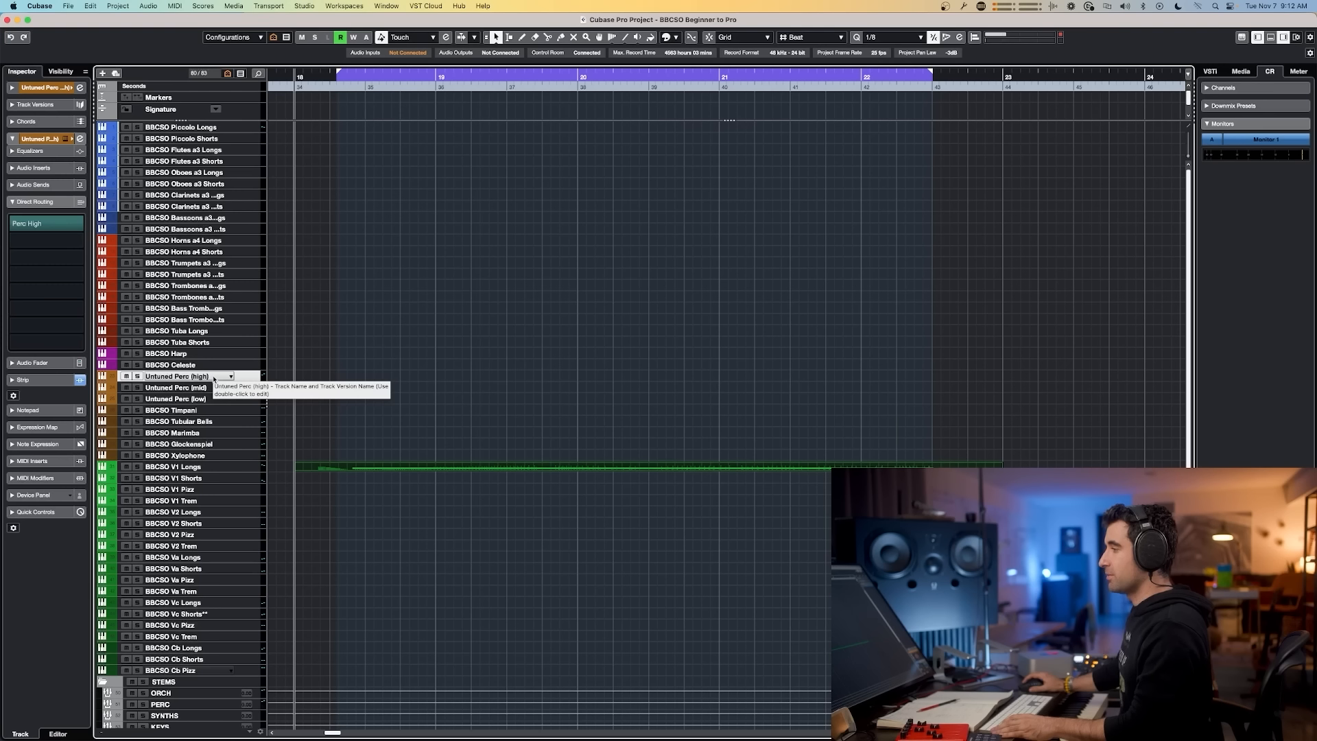
key(super+d)
Step: Rename the duplicated track Untuned Perc (metal)
double_click(199, 376)
click(212, 377)
text(metal)
key(Return)
double_click(205, 388)
click(225, 388)
key(BackSpace)
key(BackSpace)
key(BackSpace)
Step: Rename the duplicated track Untuned Perc (cybals etc)
click(223, 377)
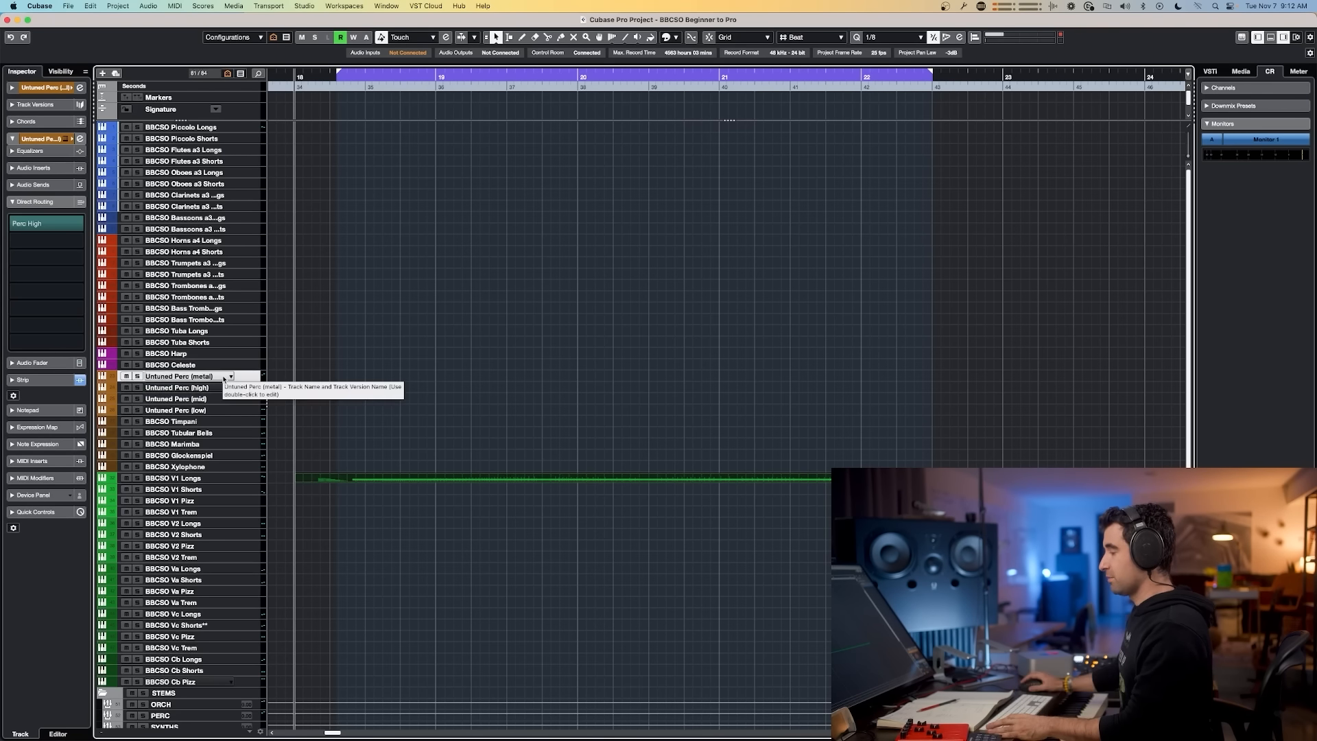
double_click(219, 382)
text(cyba)
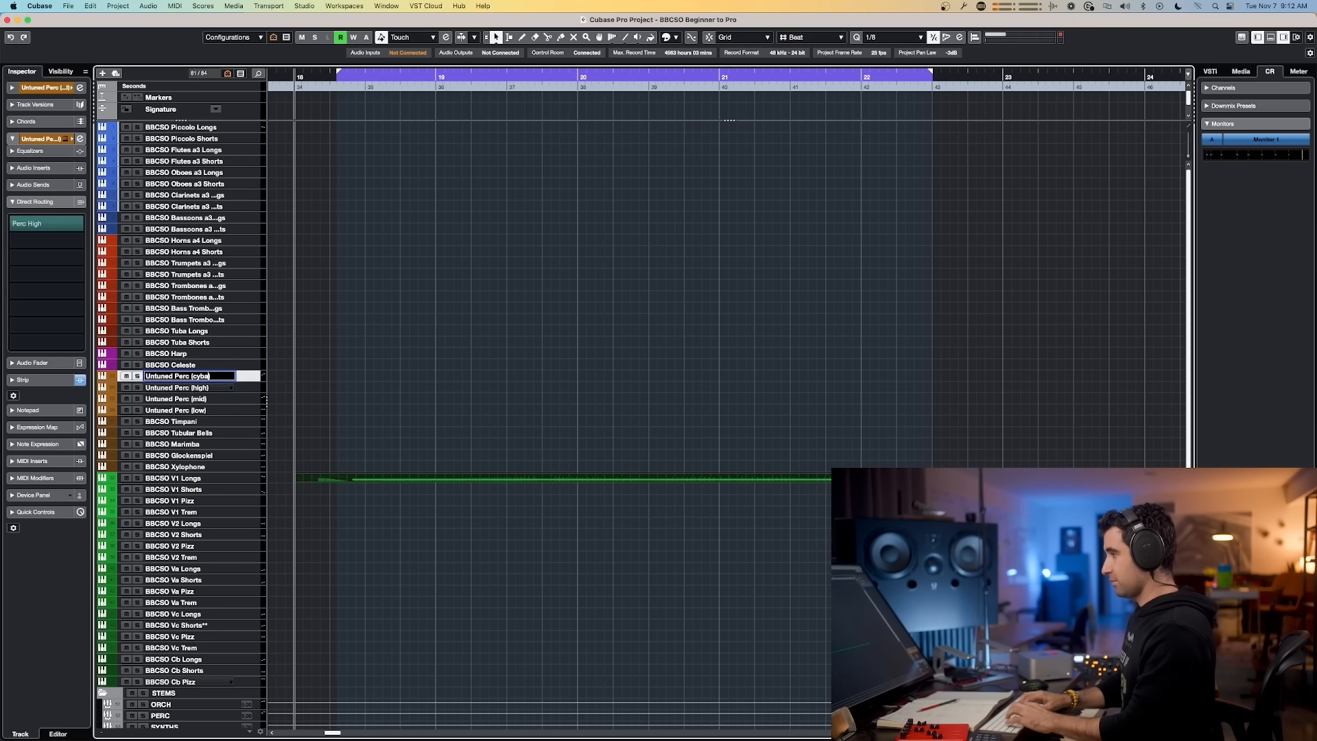
text(ls etc)
key(Return)
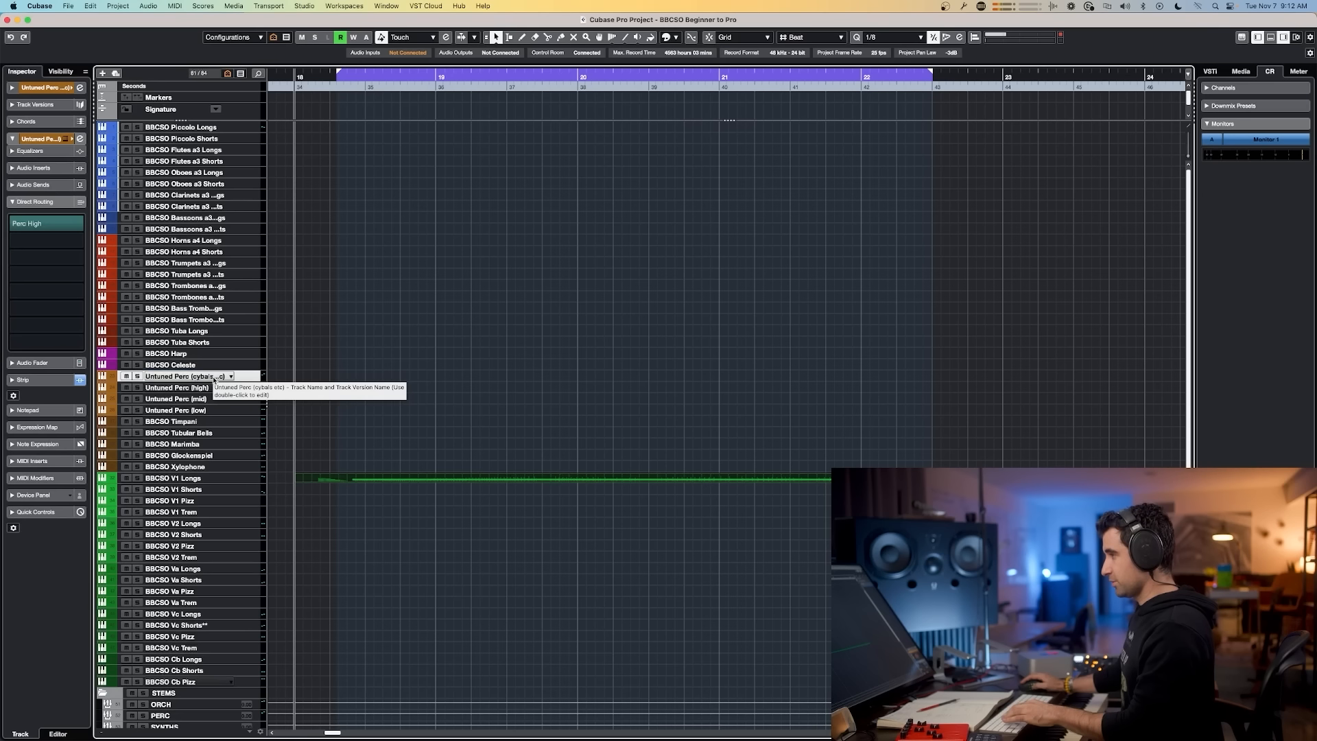
Step: Duplicate the Perc High group track and rename the copy Perc High (cybals..)
key(F3)
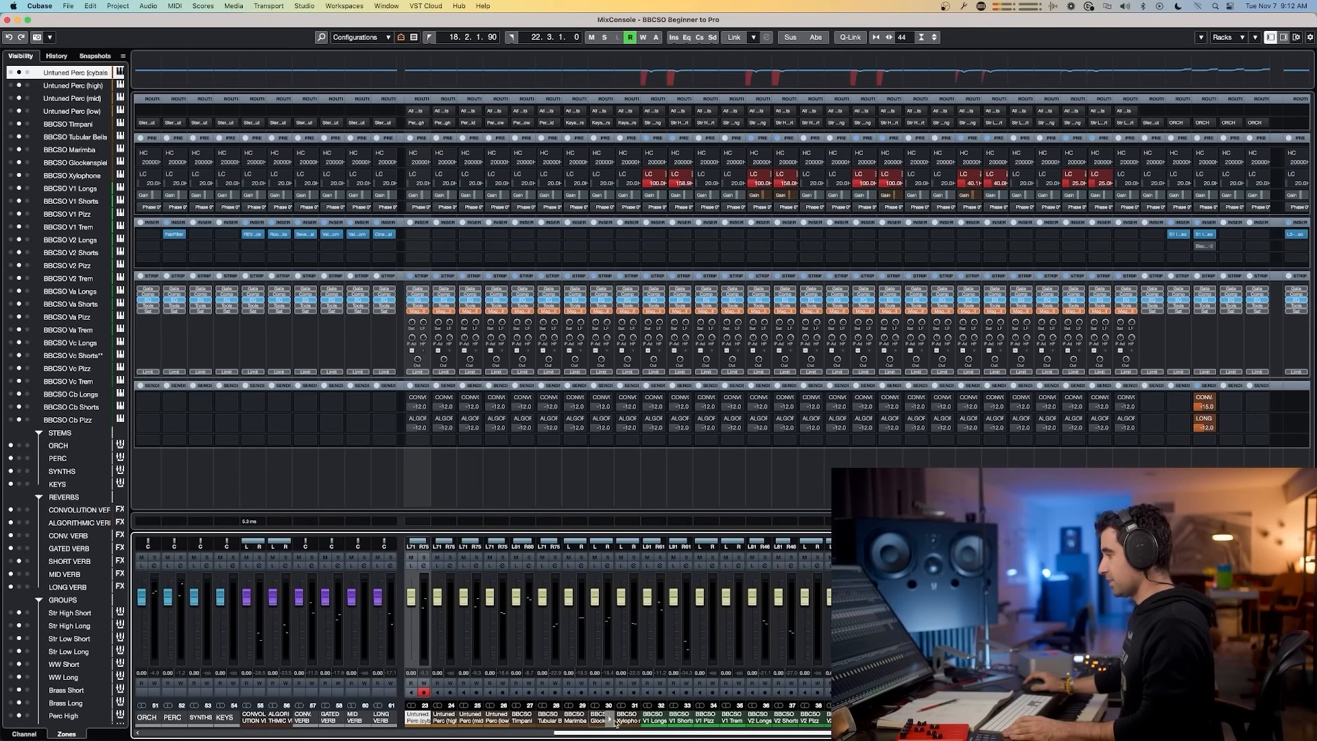
key(F3)
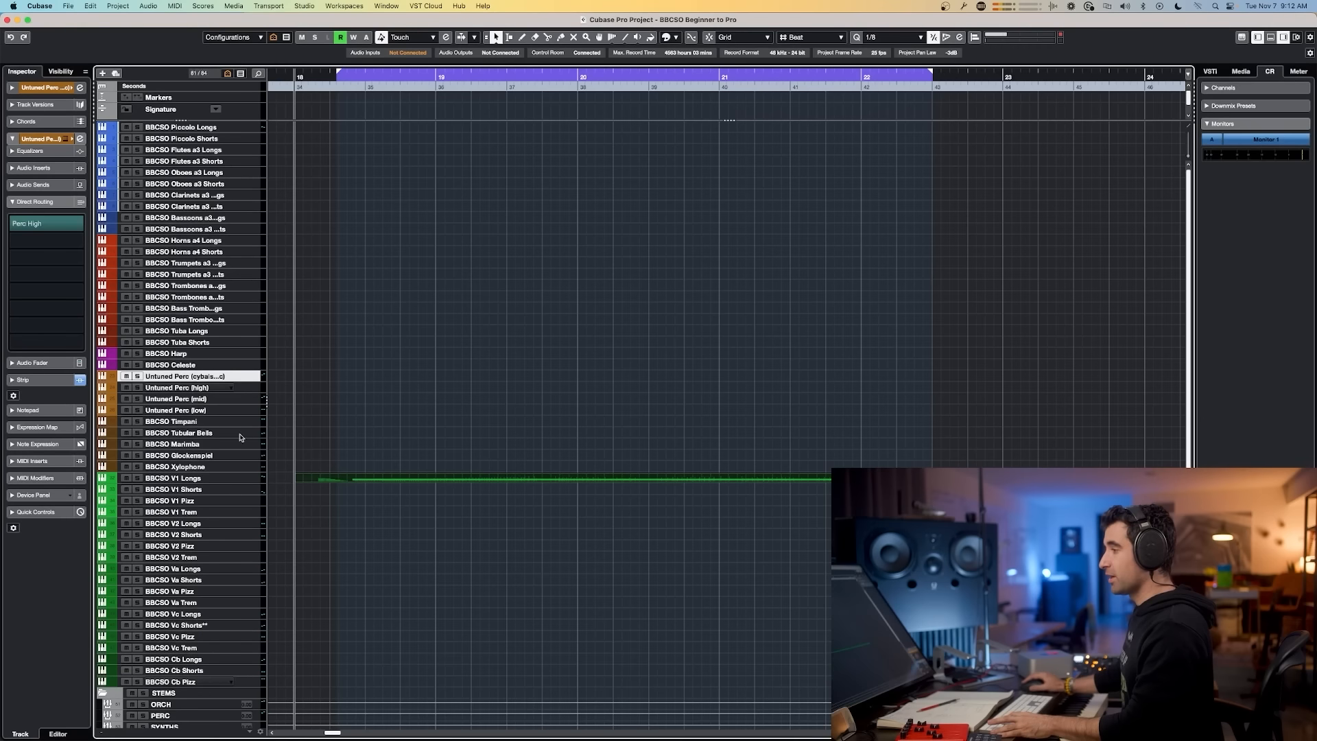
scroll(191, 589, down, 5)
click(189, 578)
click(183, 657)
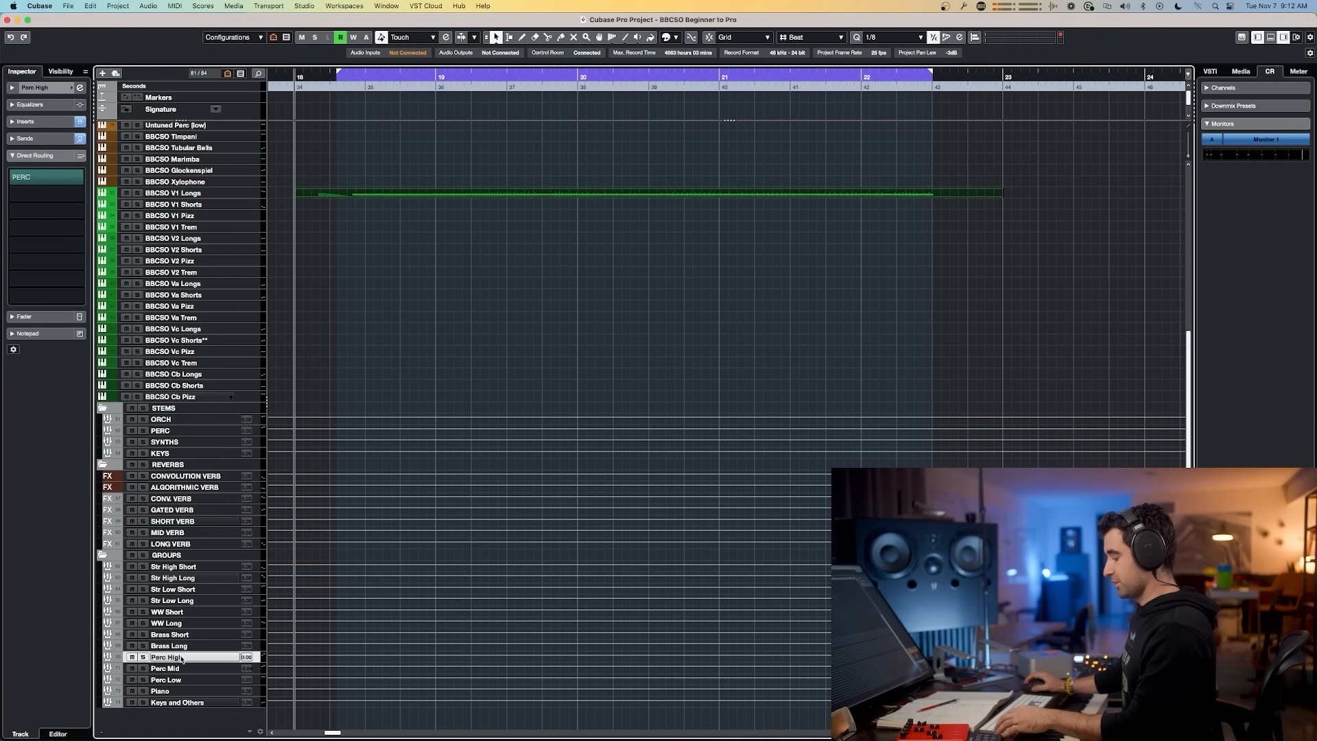
drag(183, 657, 186, 667)
double_click(188, 669)
key(Right)
key(BackSpace)
key(BackSpace)
text(cy)
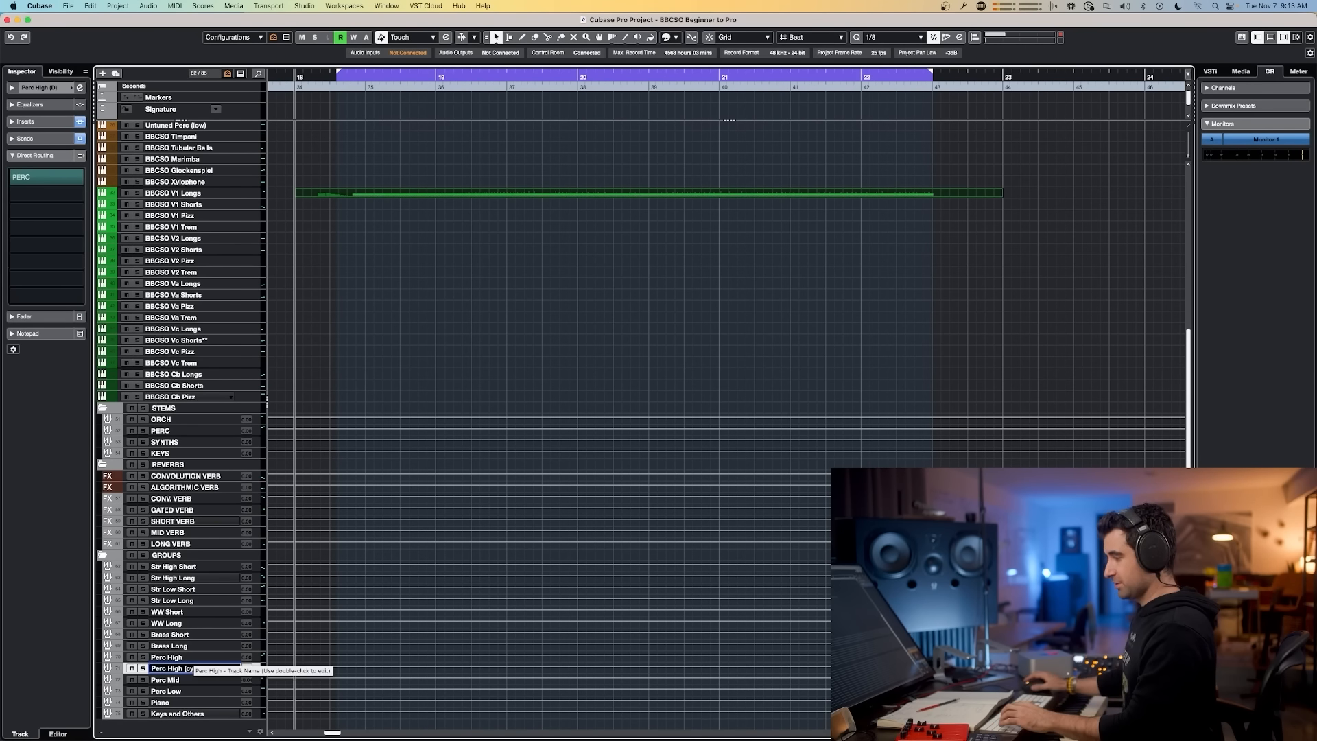
text(bals..))
key(Return)
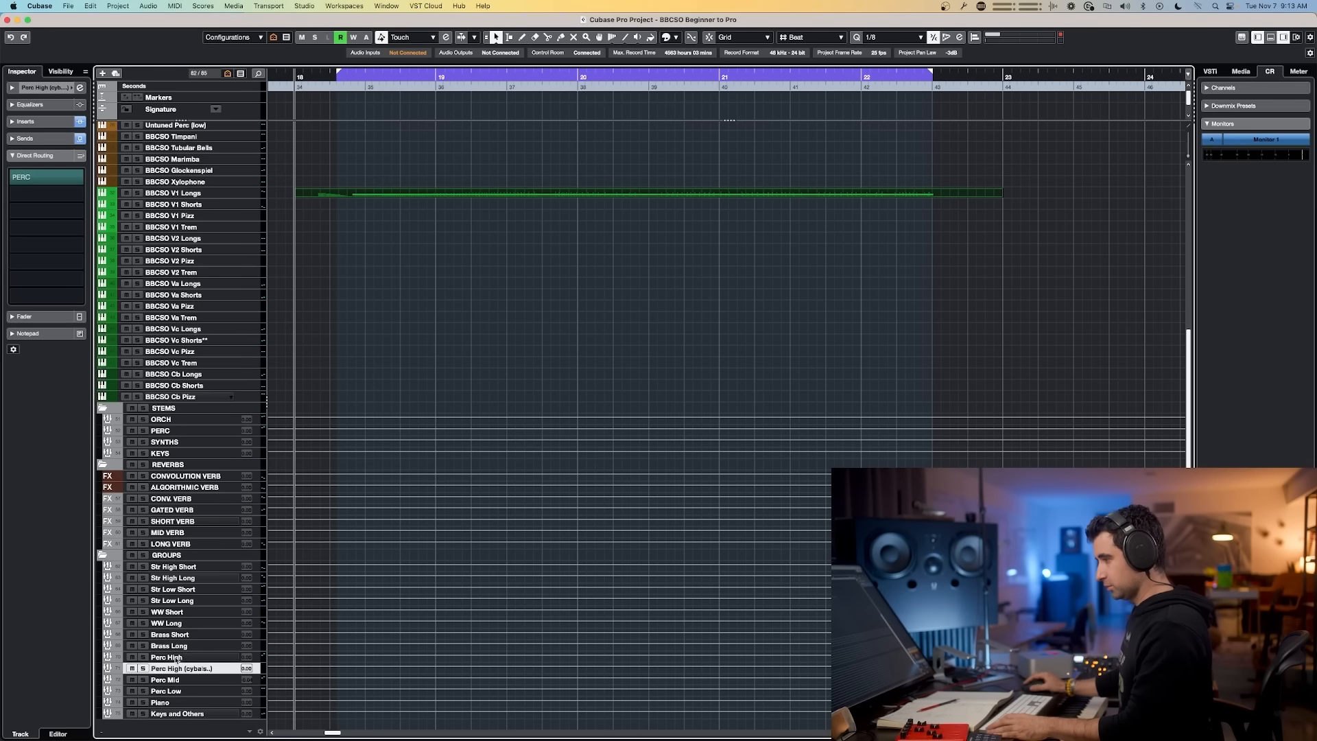
Step: Route the Untuned Perc (cybals etc) channel's output to the Perc High (cybals..) group
key(F3)
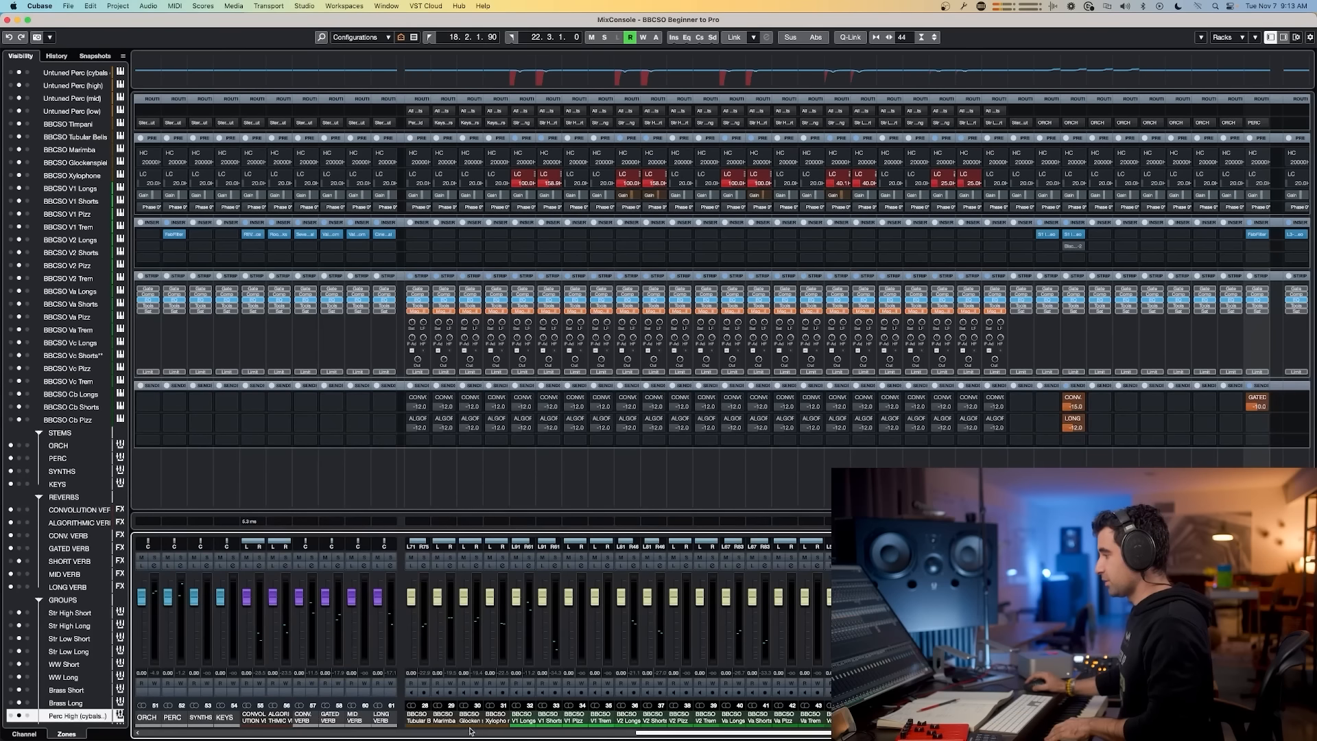
drag(651, 735, 526, 735)
click(460, 688)
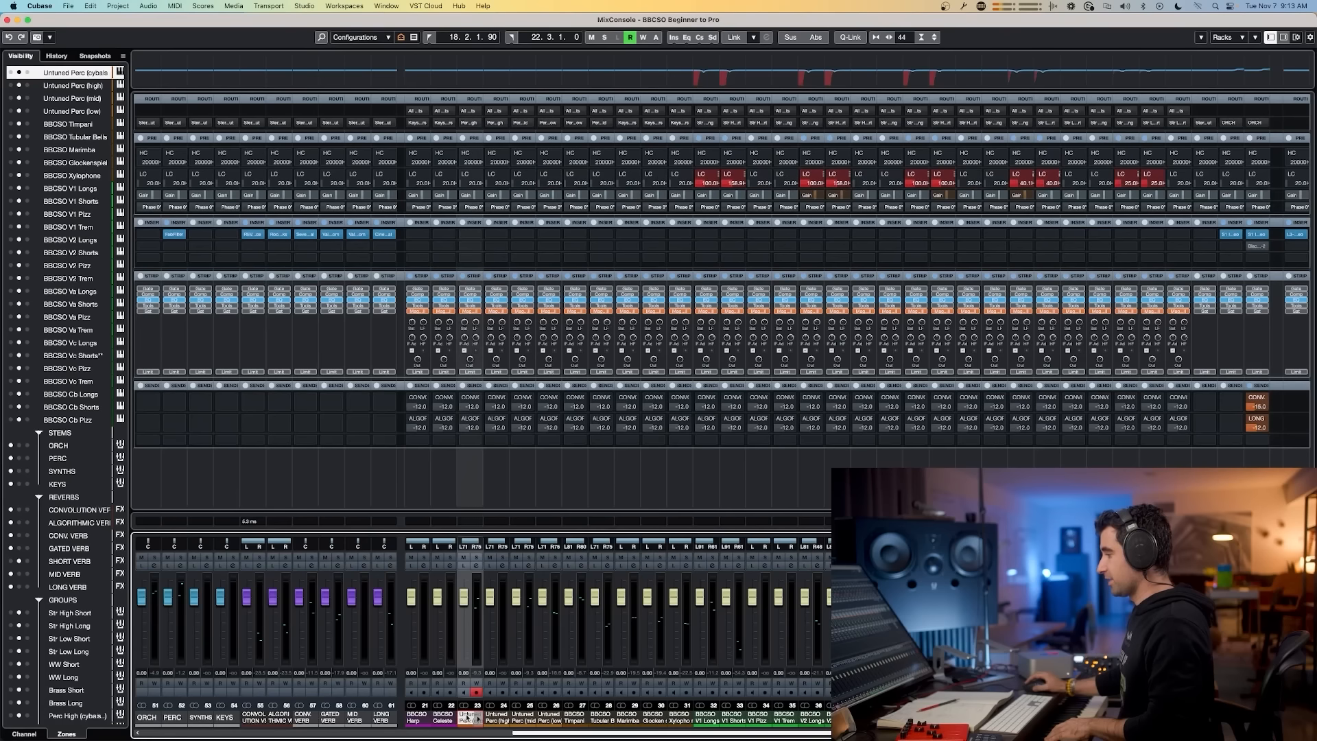
click(471, 122)
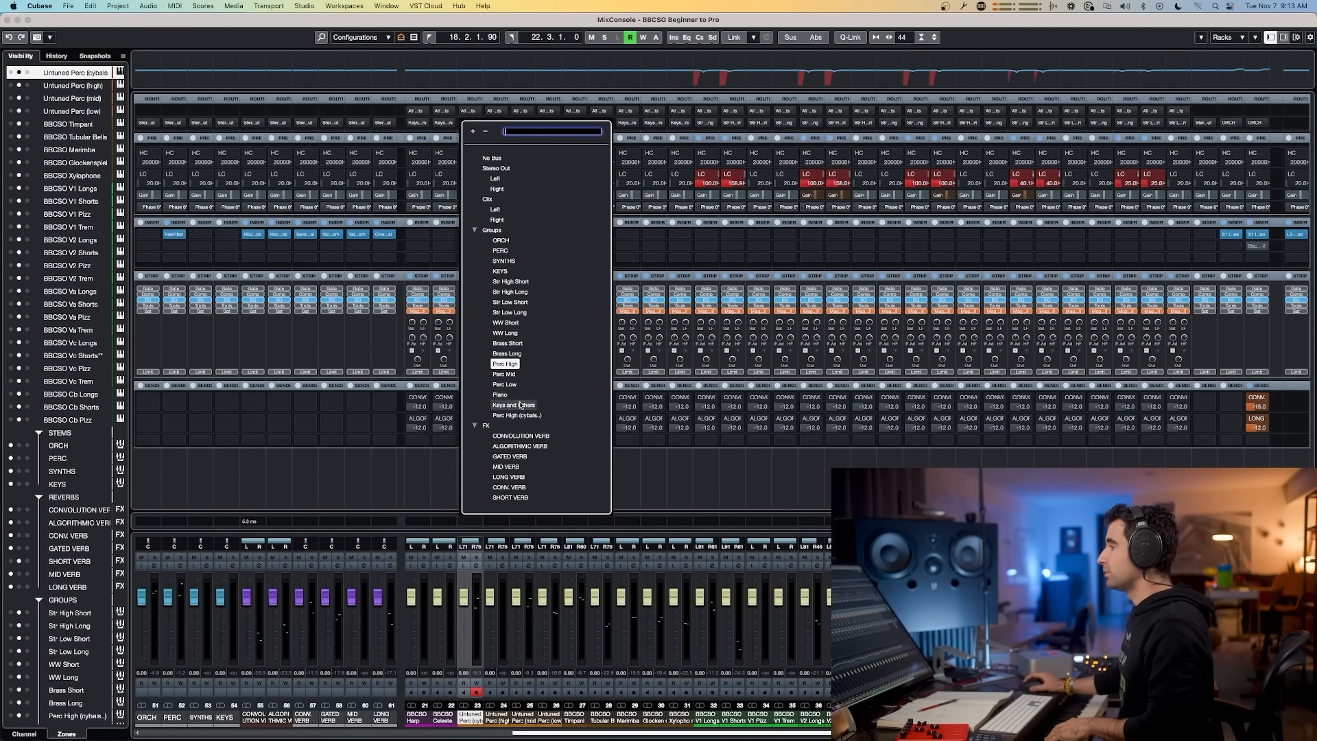
key(Return)
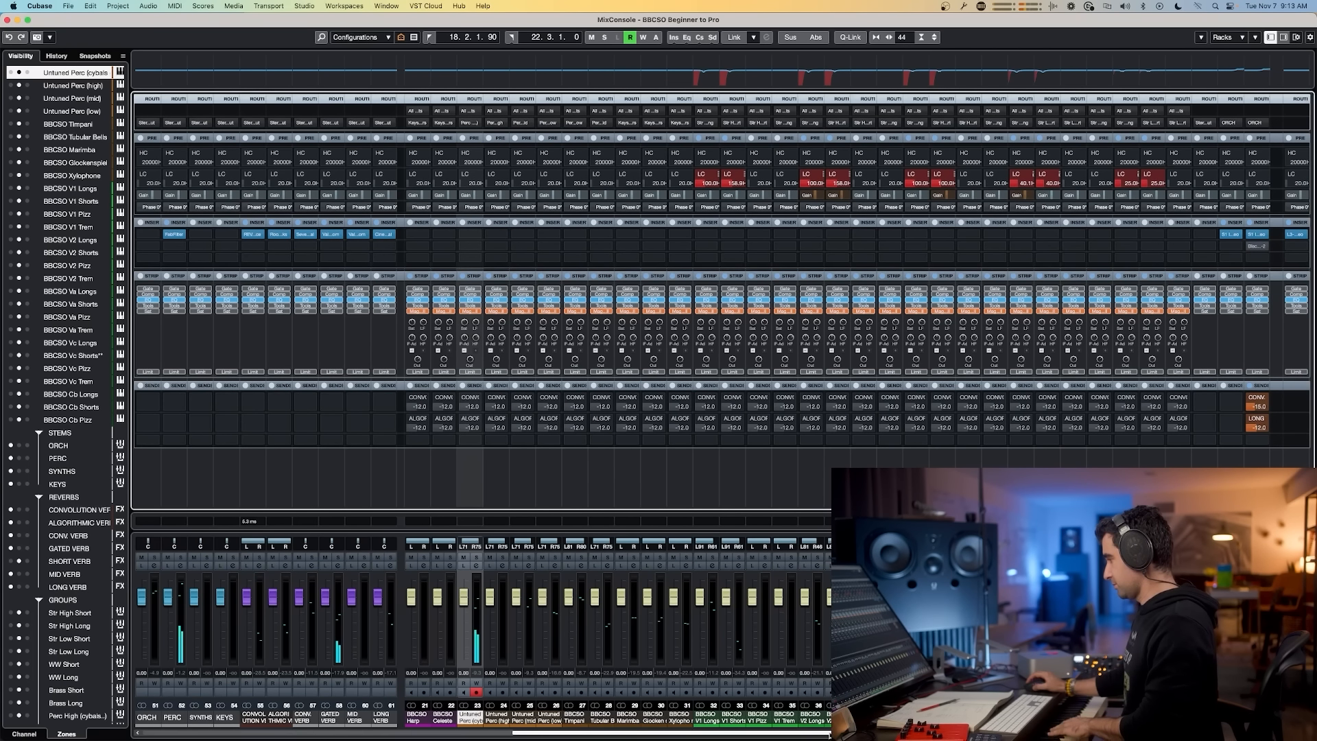
drag(850, 732, 1063, 732)
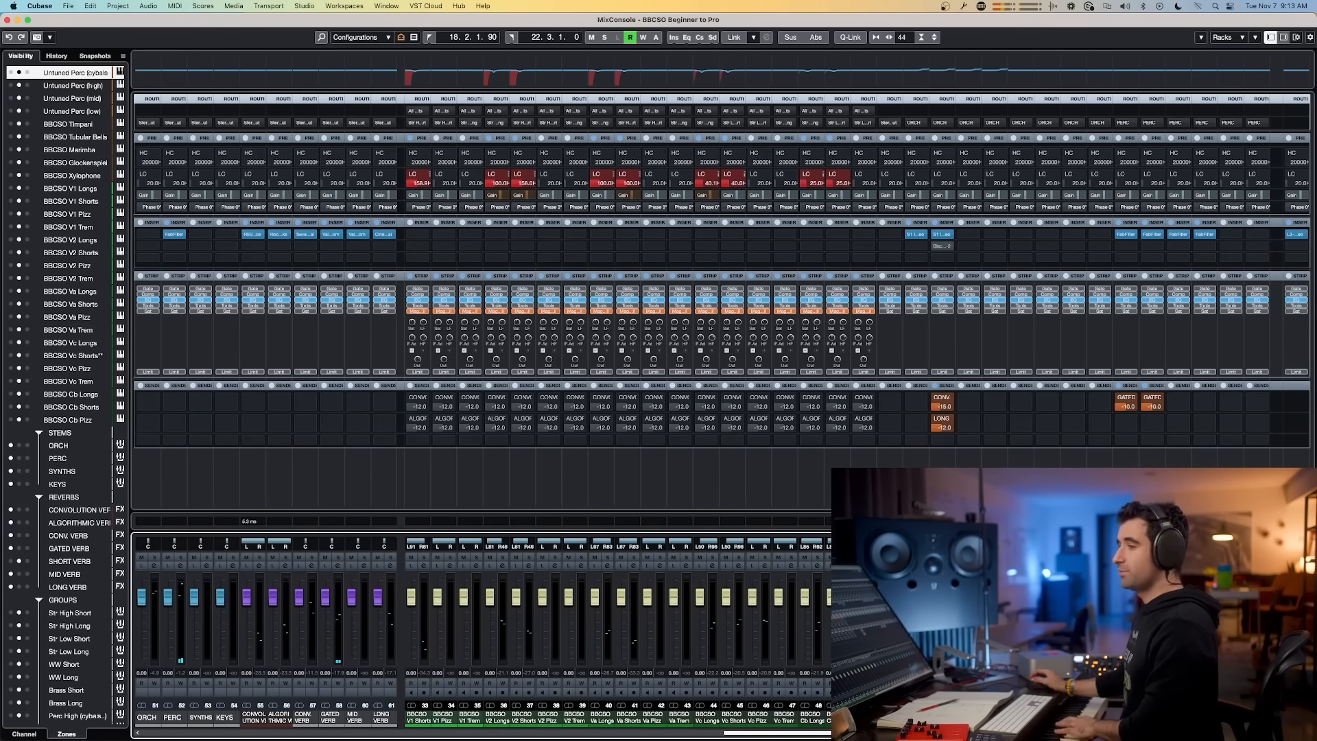
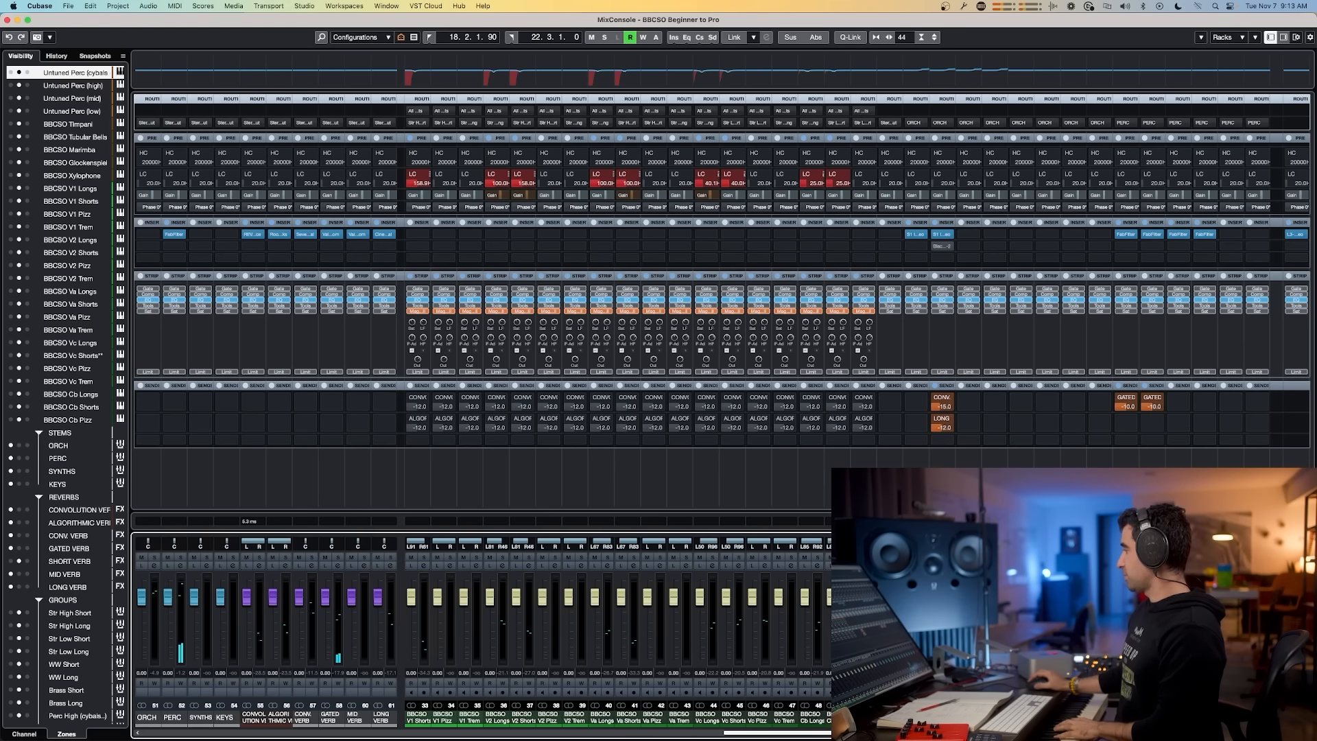
Step: Add a send from the Untuned Perc (cybals etc) channel to the MID VERB reverb
click(1124, 398)
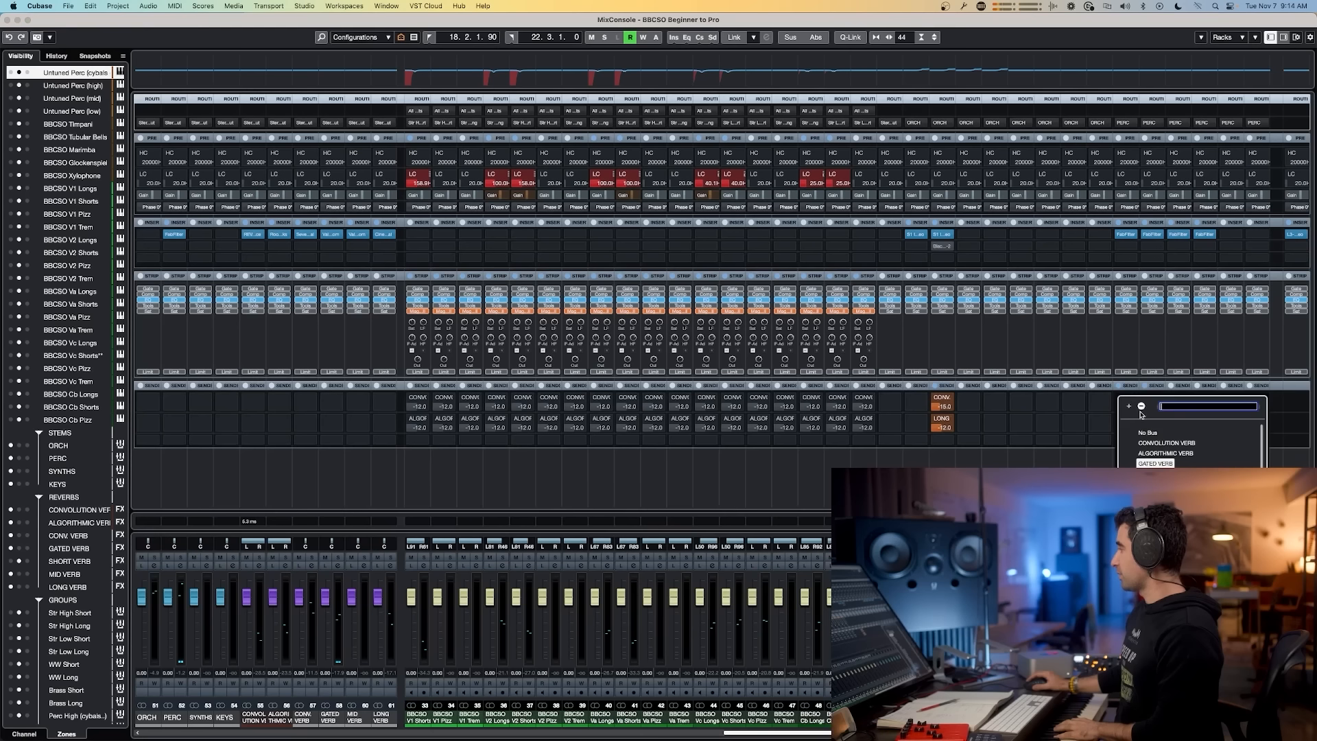
click(1152, 484)
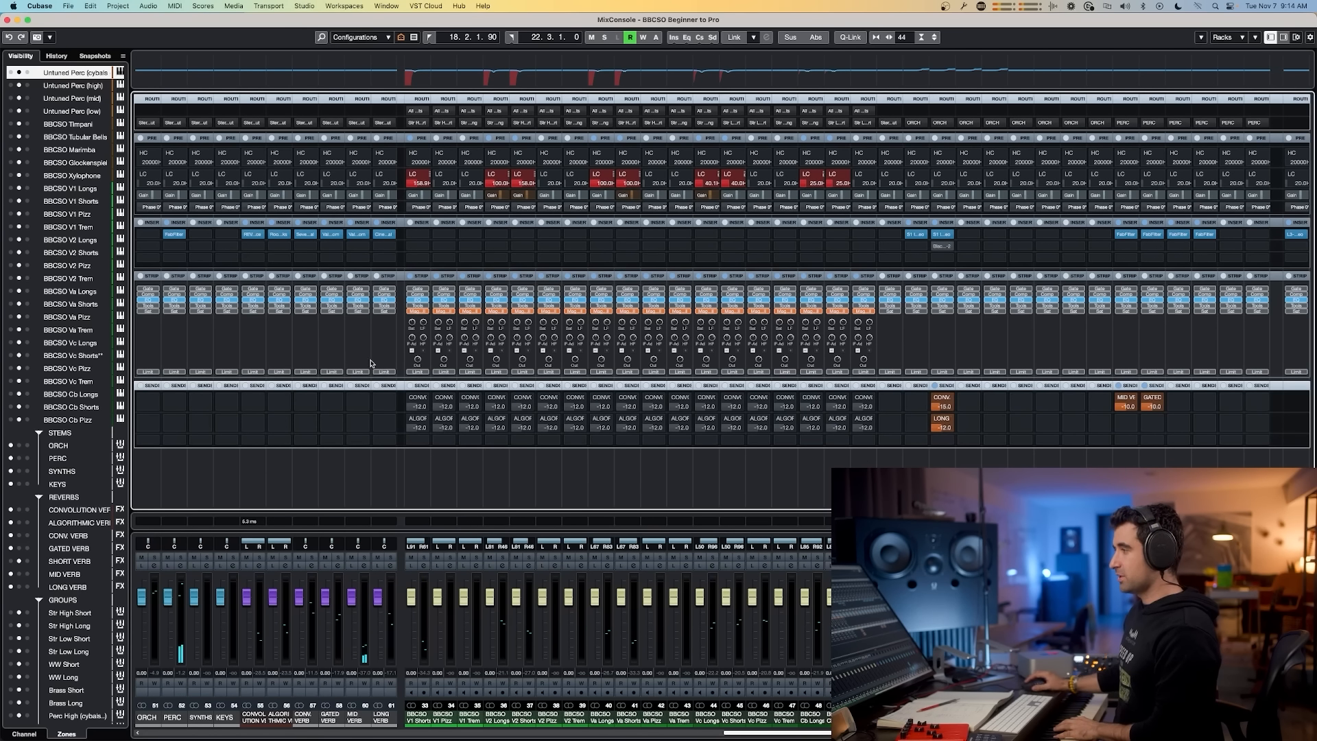
Step: Open the ValhallaRoom reverb on MID VERB and audition the new send level, toggling the plugin's bypass
click(359, 235)
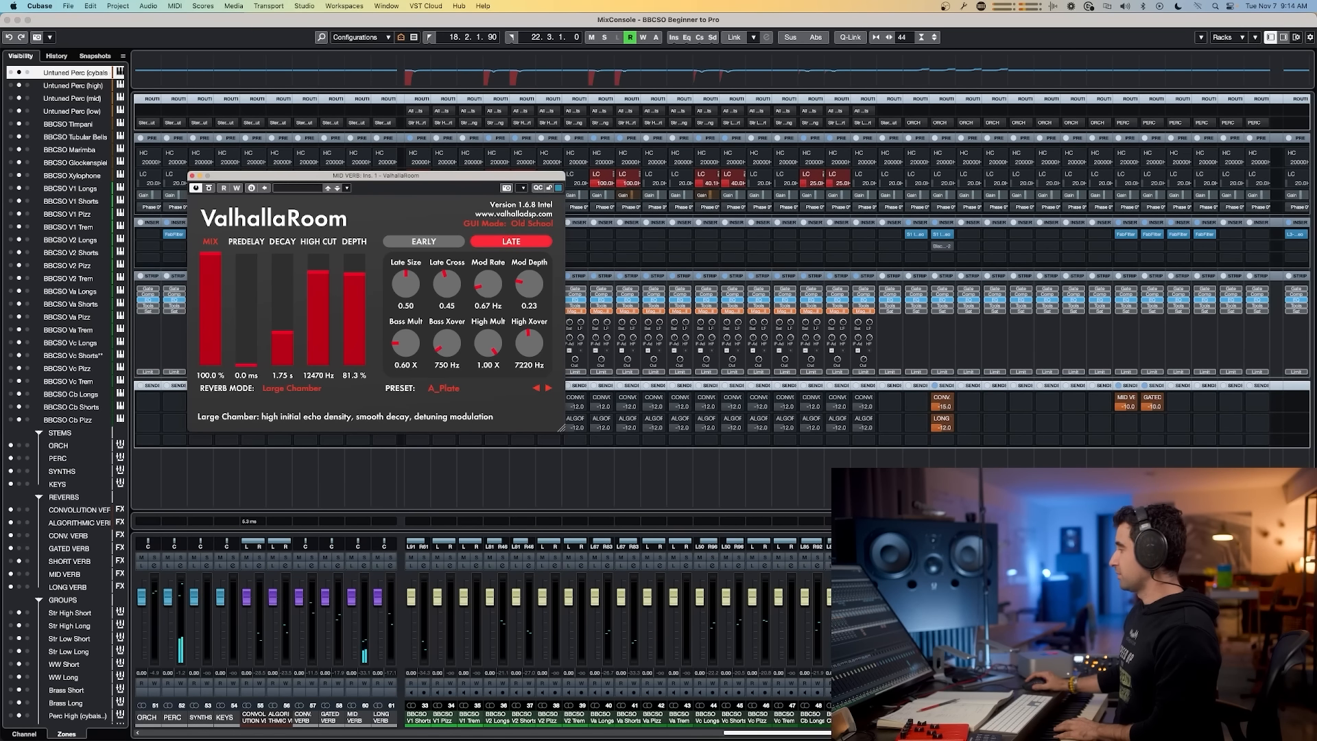
double_click(1120, 406)
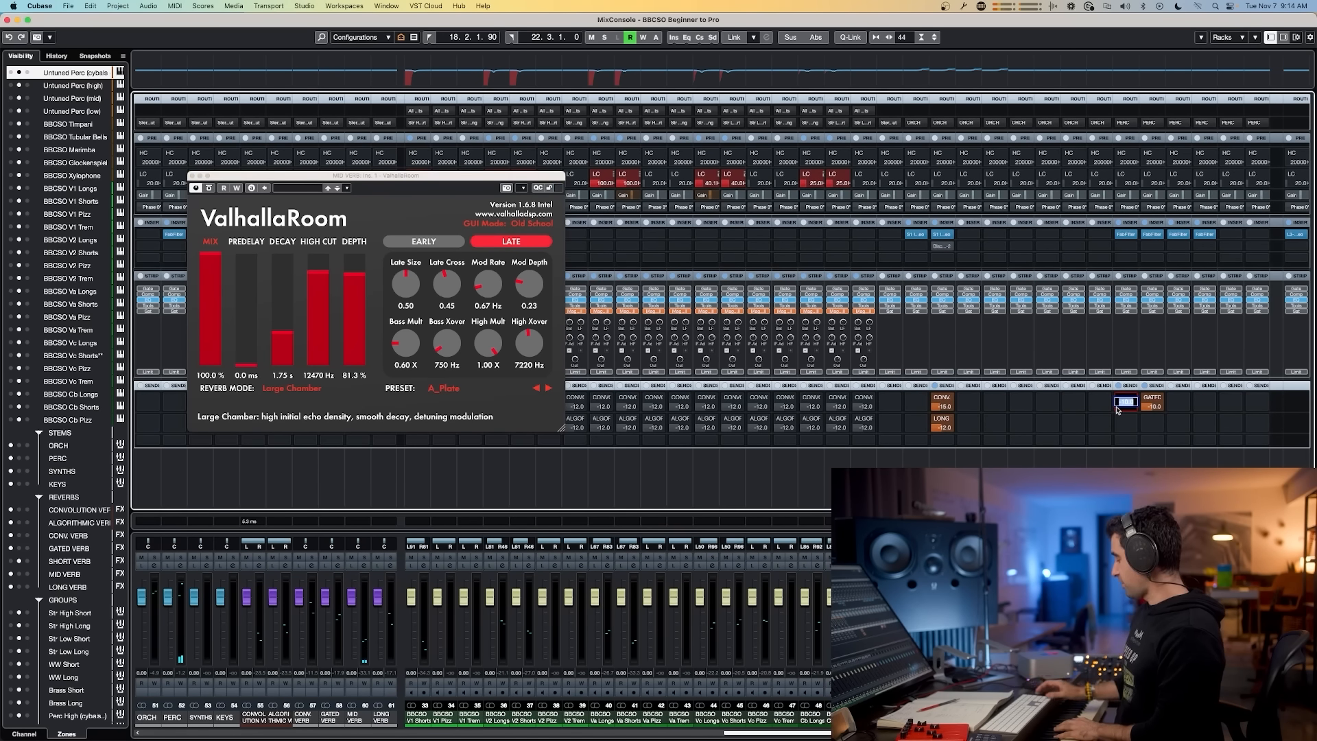
text(0)
key(Return)
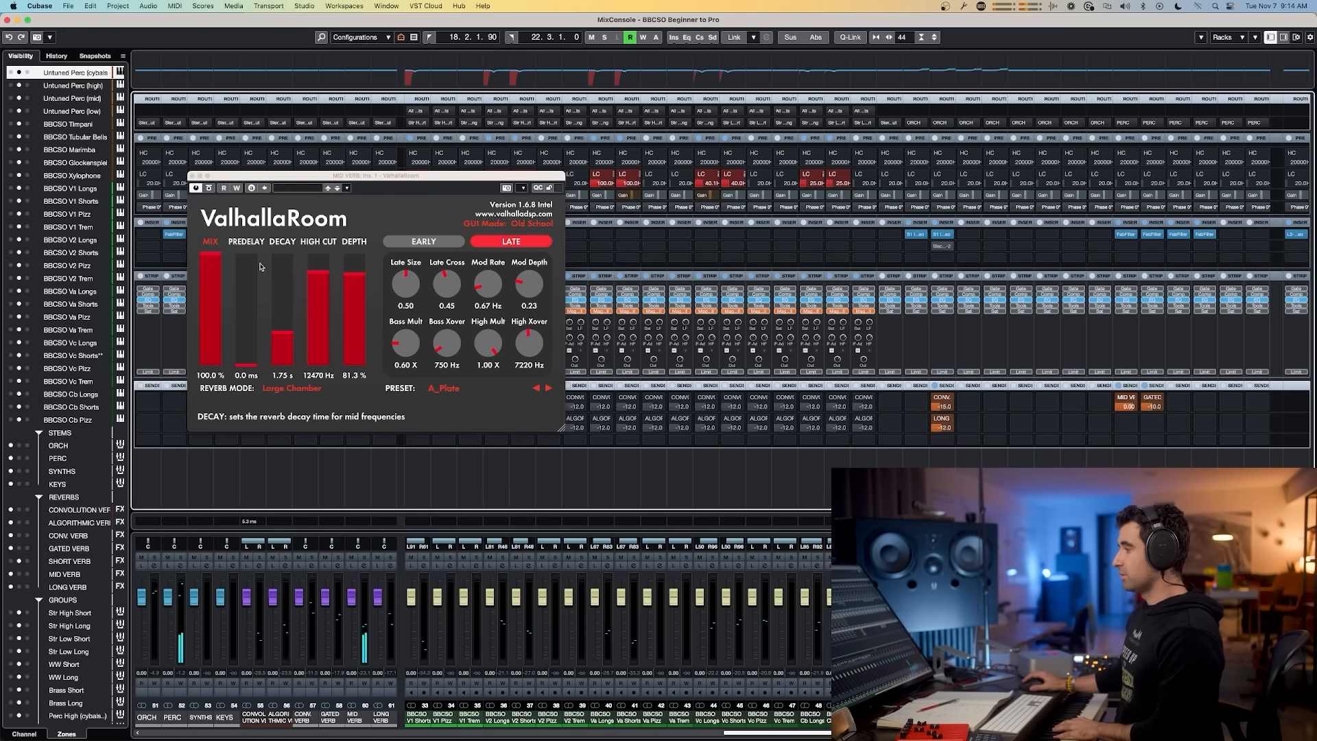
click(208, 188)
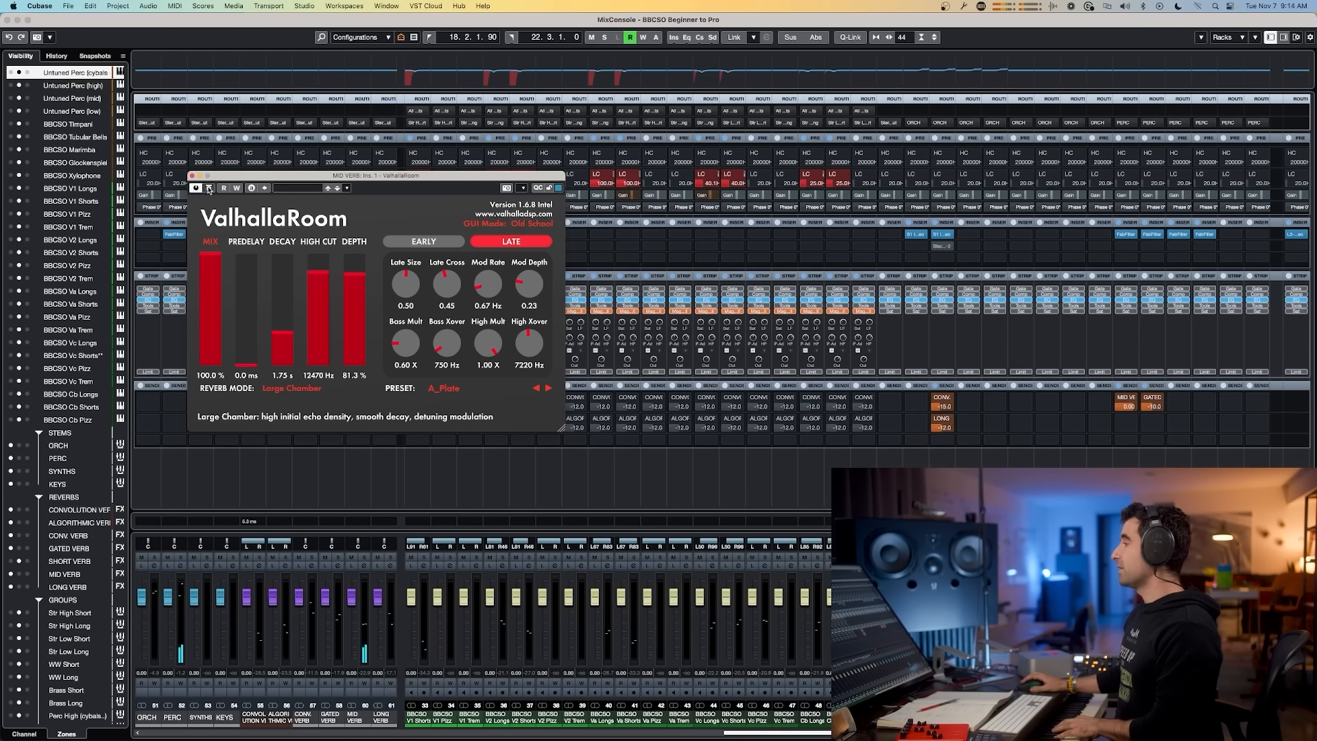
double_click(1126, 406)
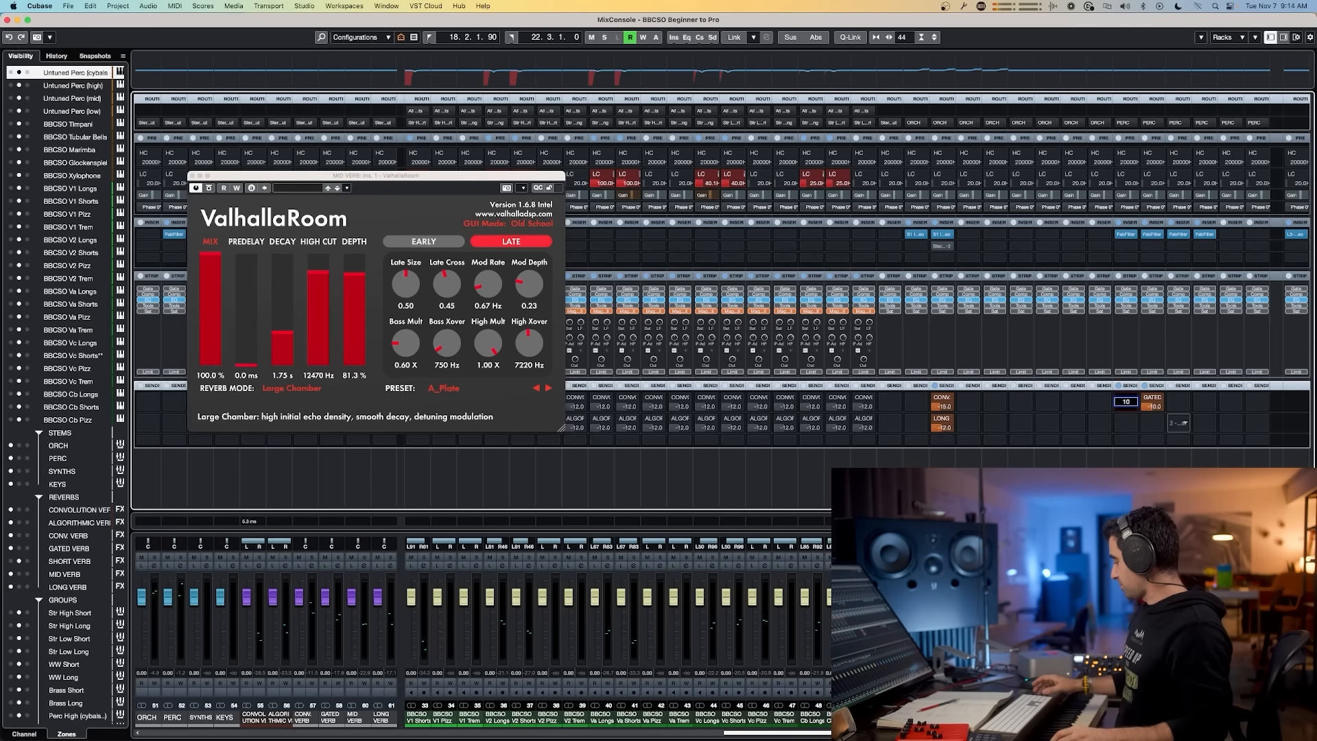
key(Return)
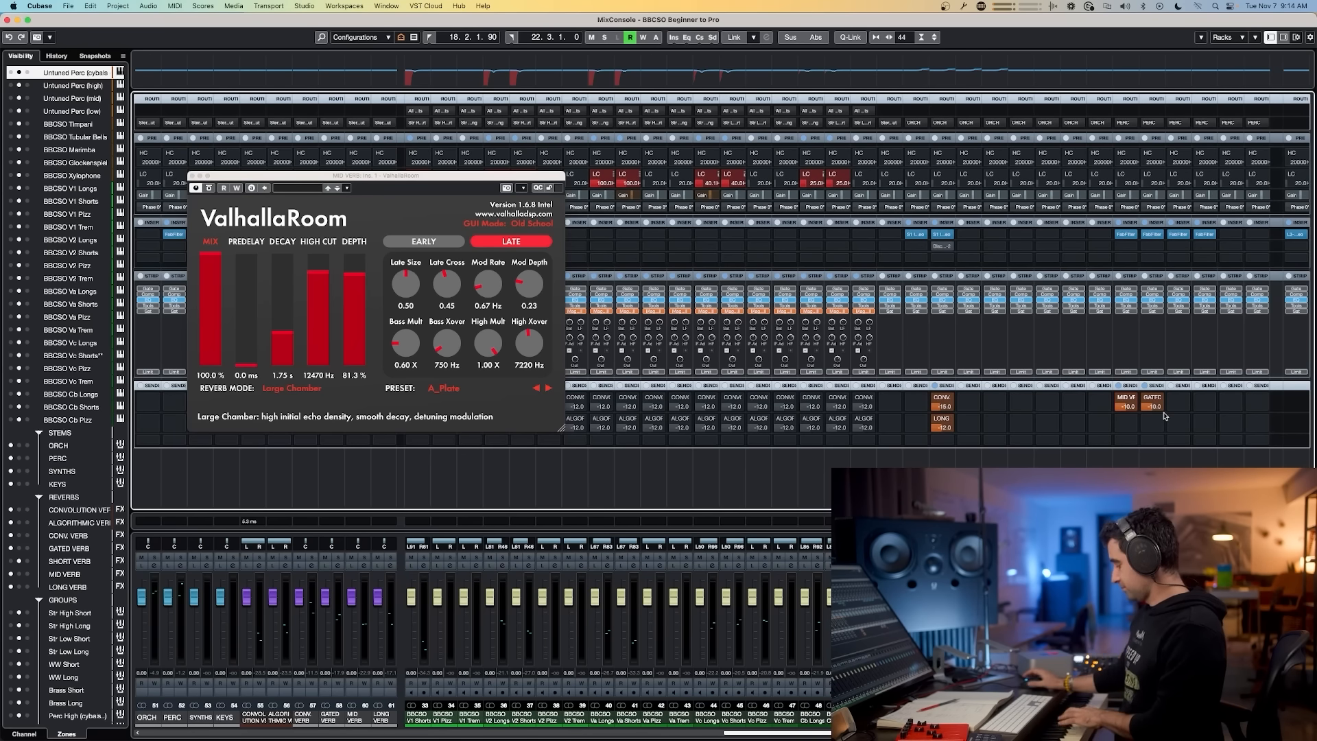
click(210, 189)
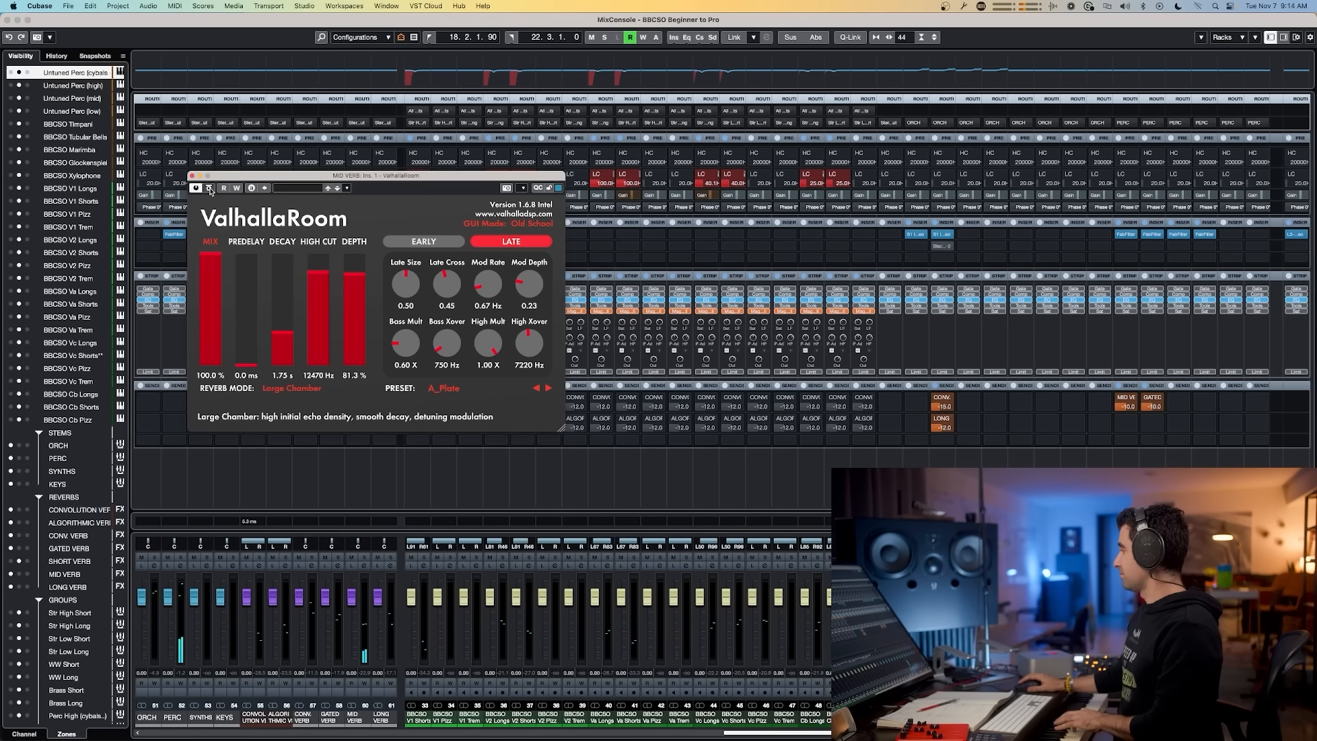
Step: Set the MID VERB send level to -8 dB, compare with bypass, and close the reverb window
double_click(1125, 406)
text(-8)
key(Return)
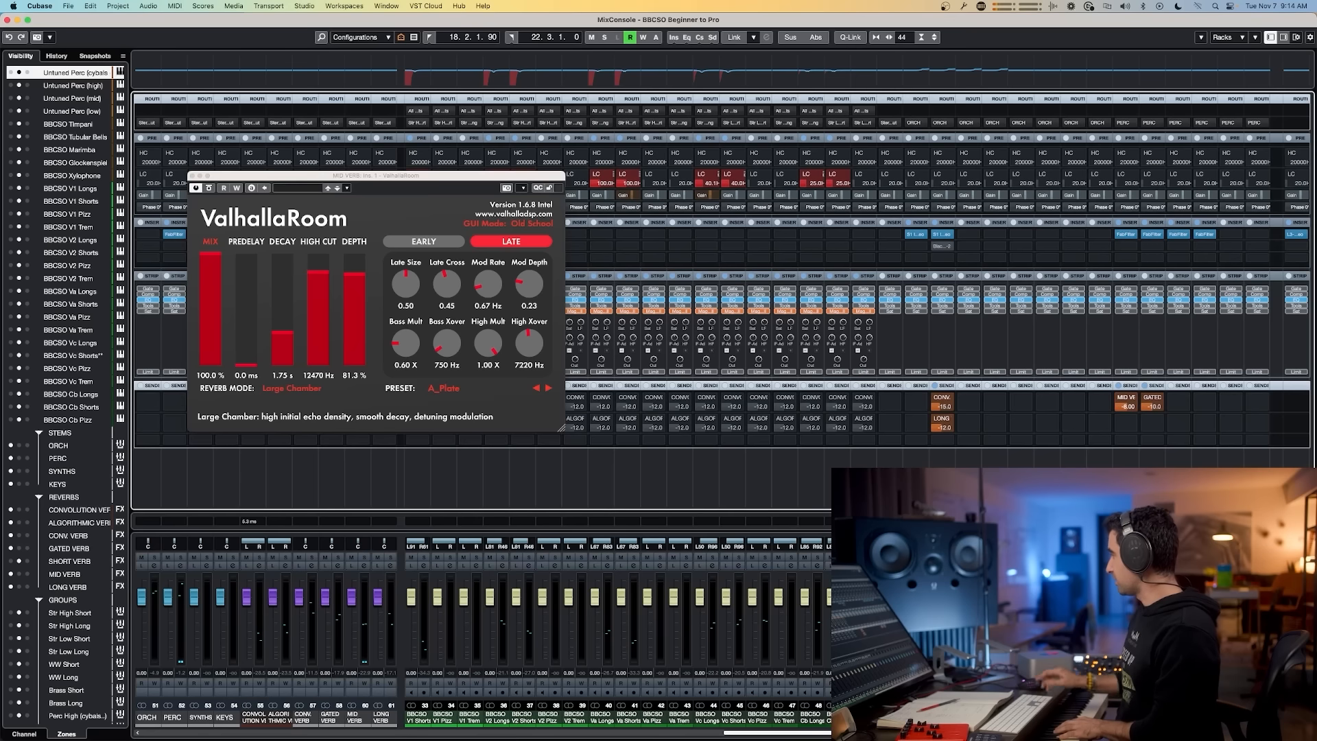
click(209, 188)
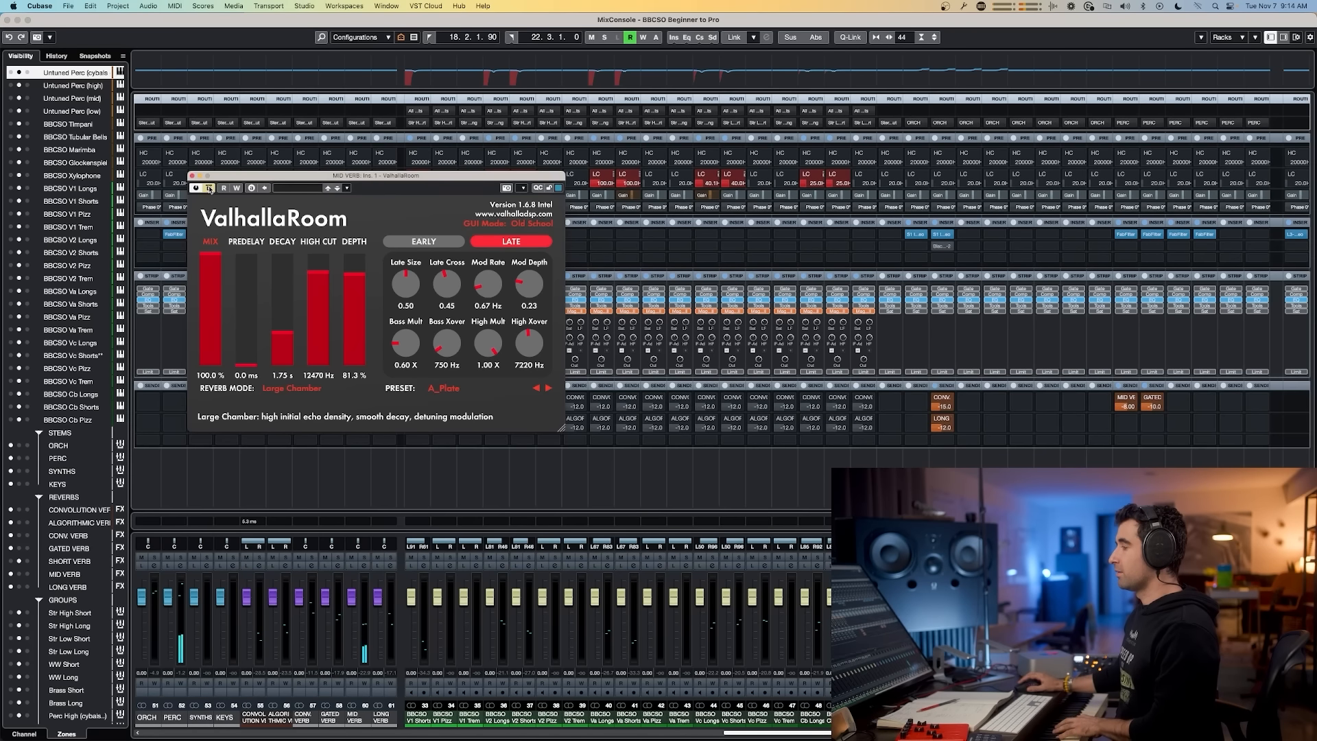
click(193, 177)
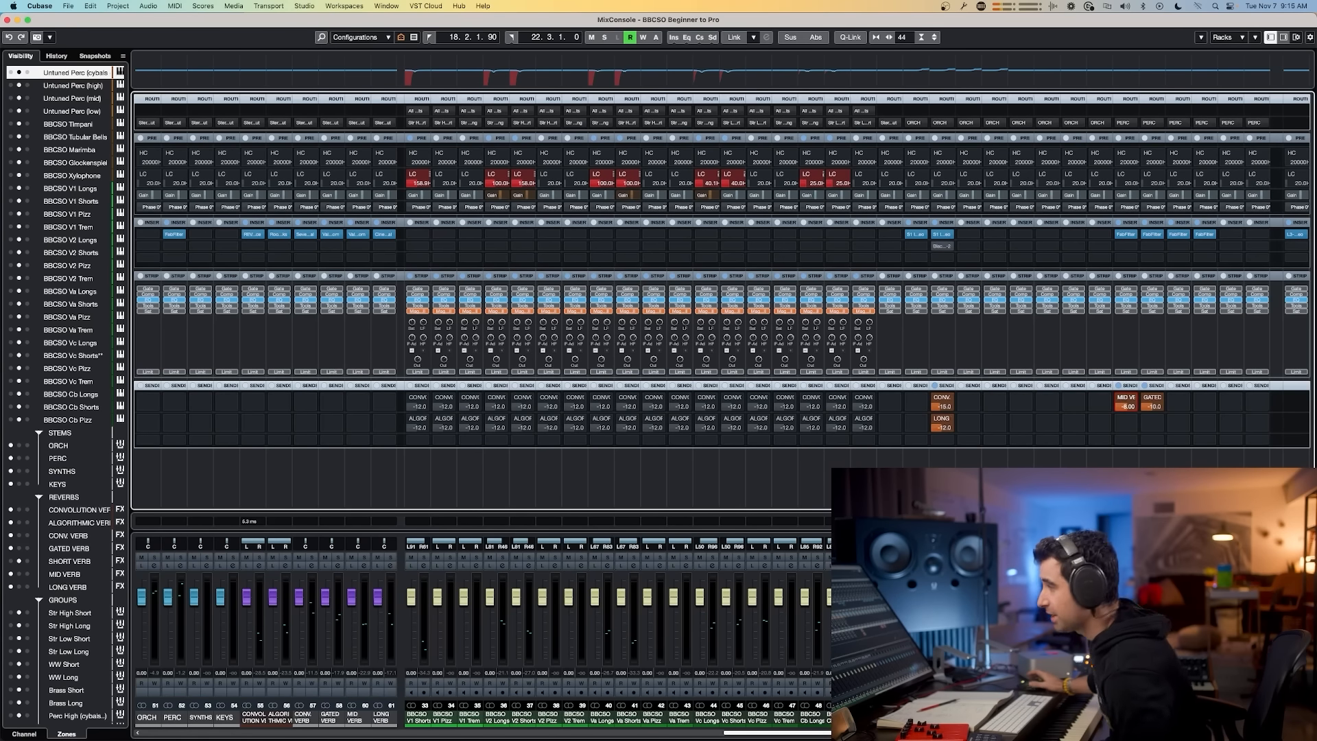
Step: Switch to Slack and view the enlarged routing diagram image, then return to the mixer
key(super+Tab)
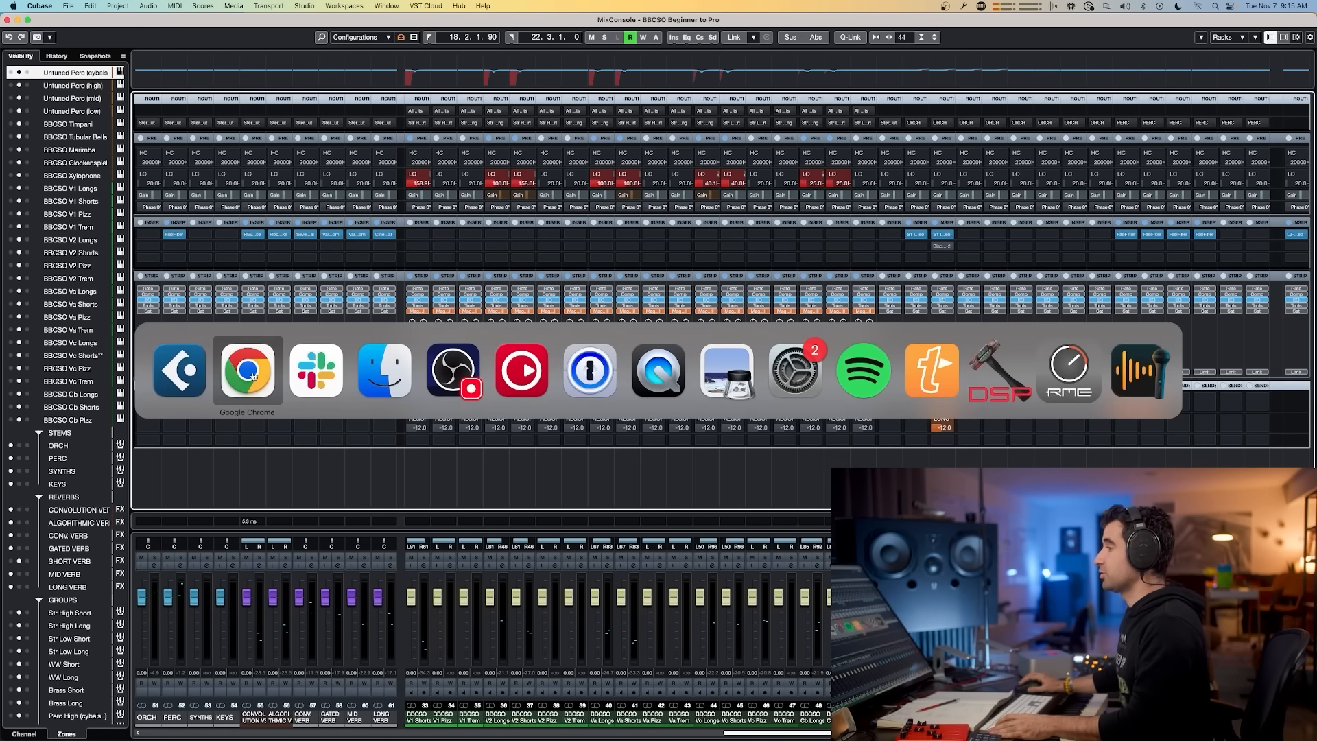
key(Escape)
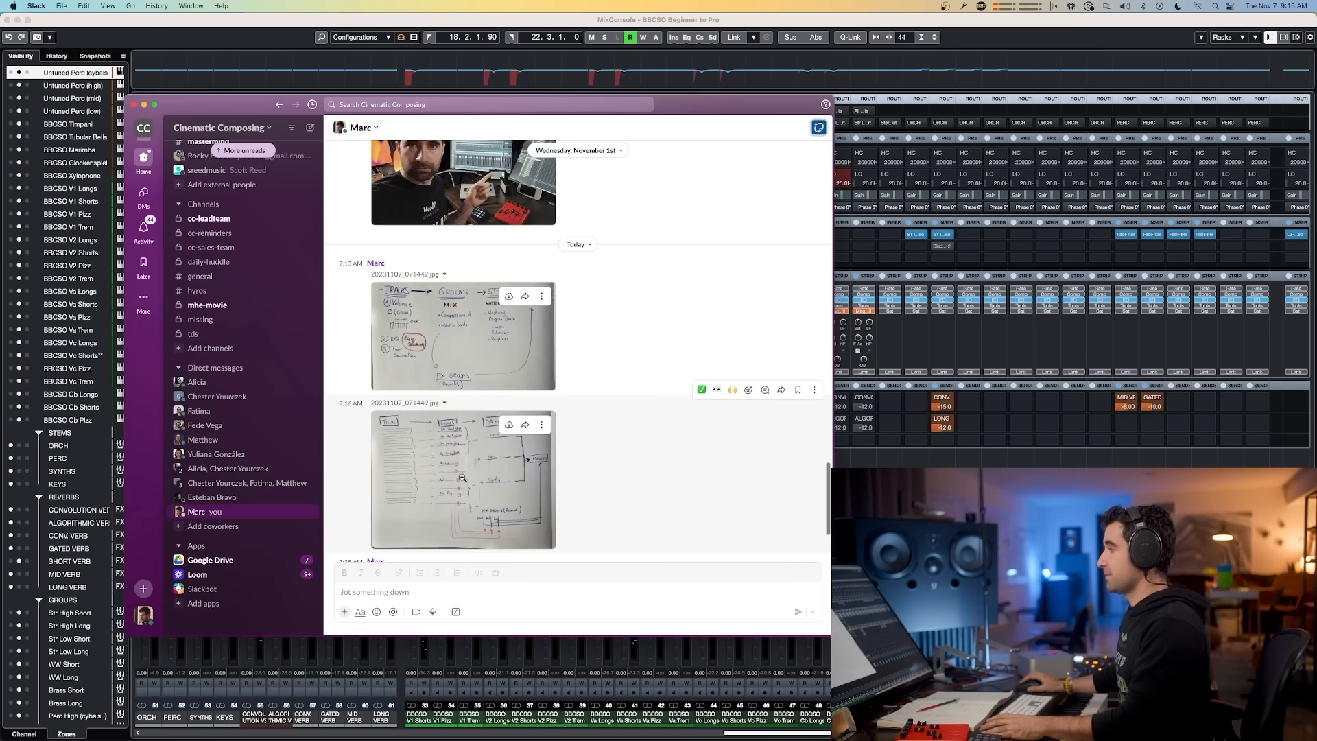
click(517, 469)
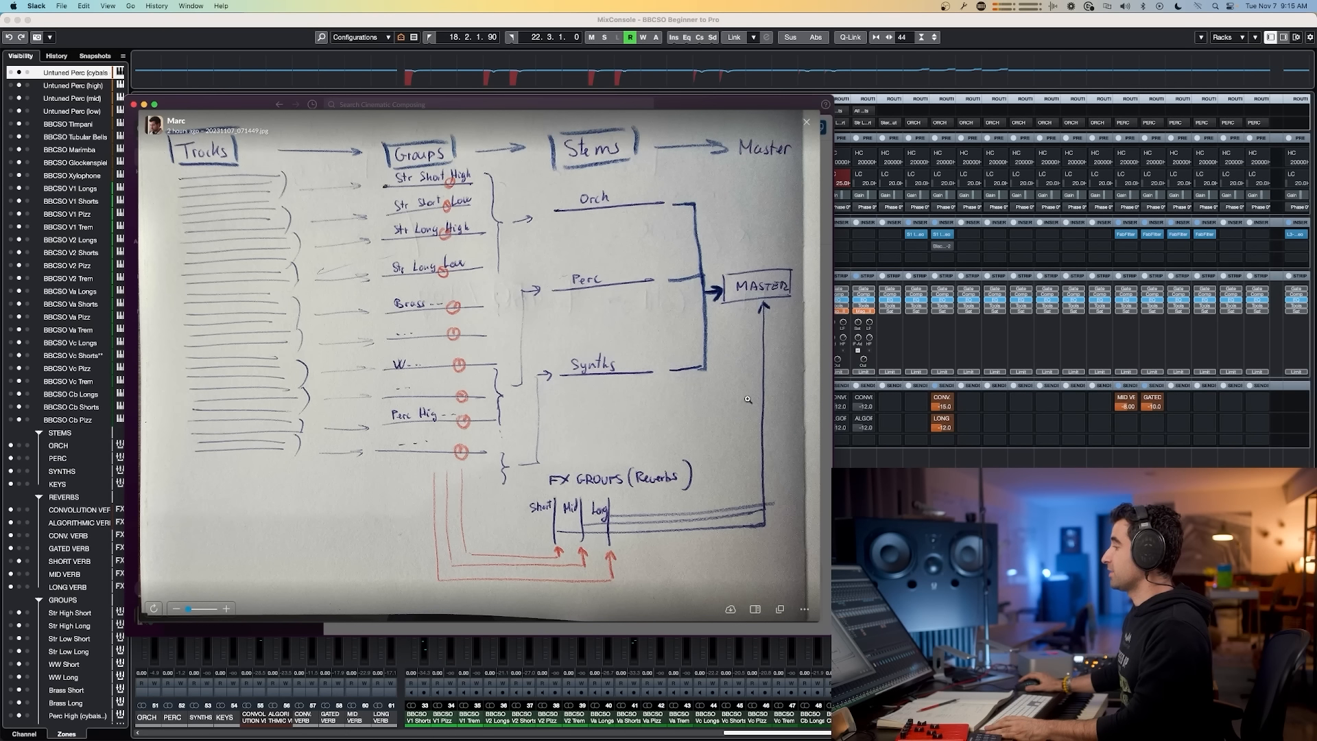
key(Escape)
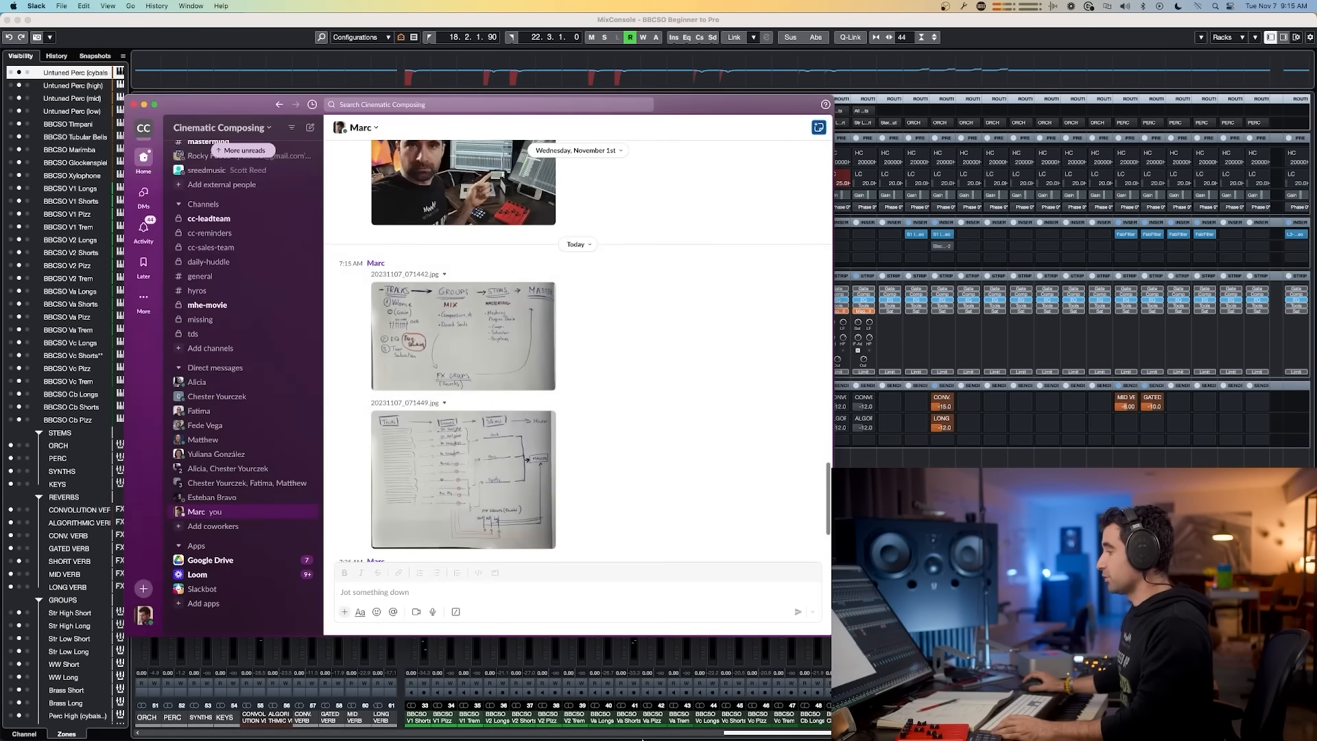
key(super+Tab)
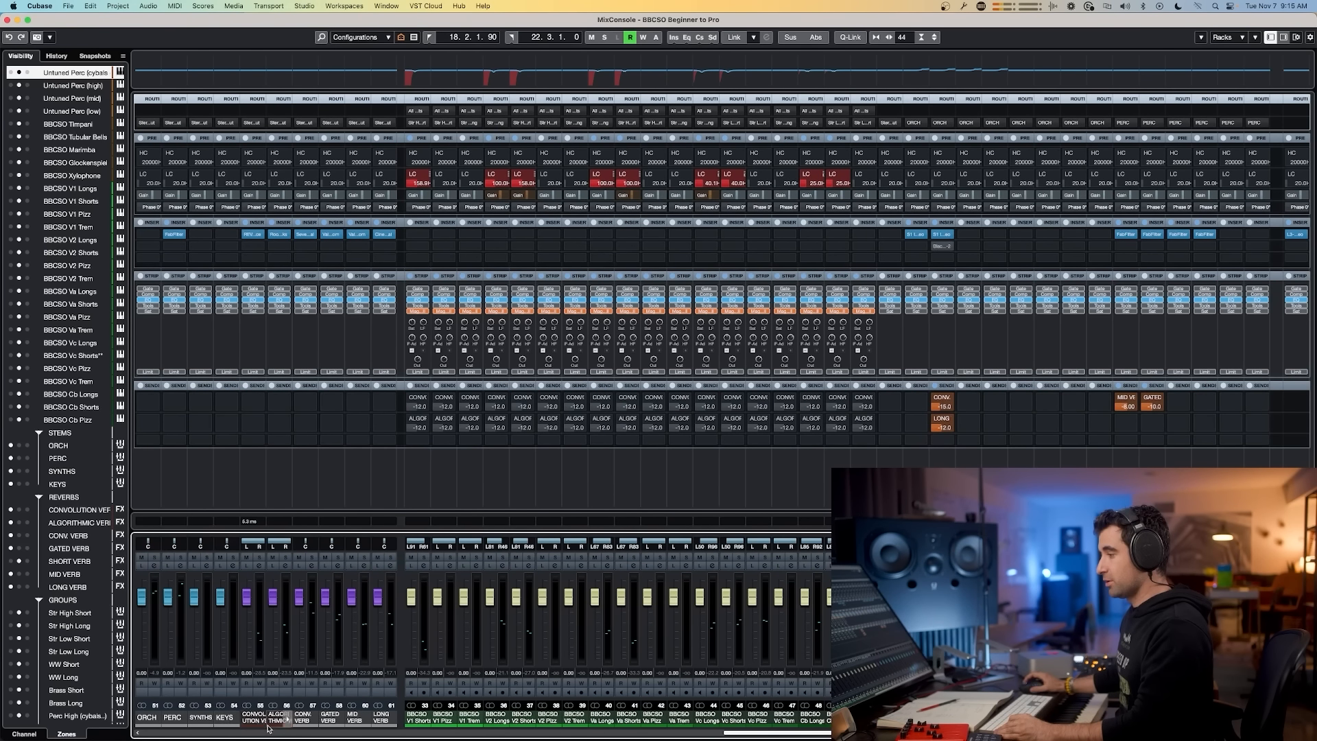
Step: Select the CONVOLUTION VERB channel and inspect its output routing options
click(263, 699)
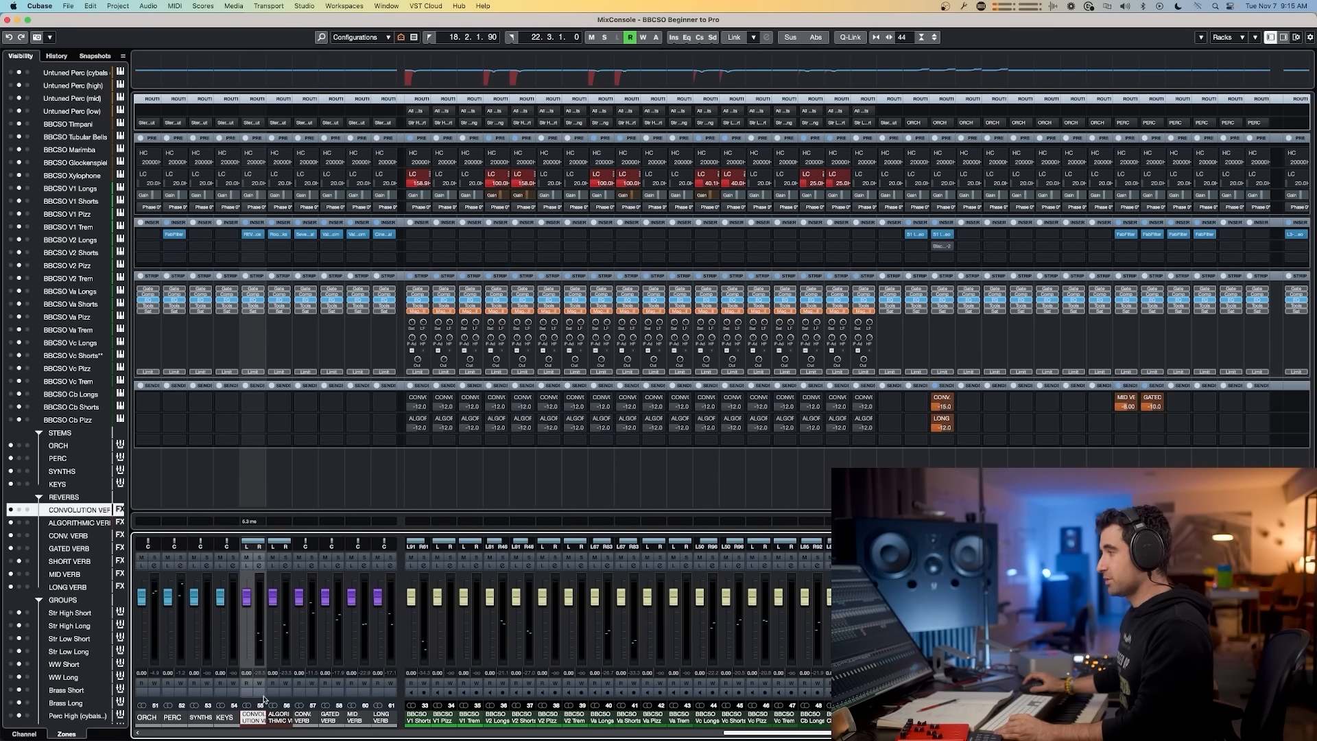
click(259, 124)
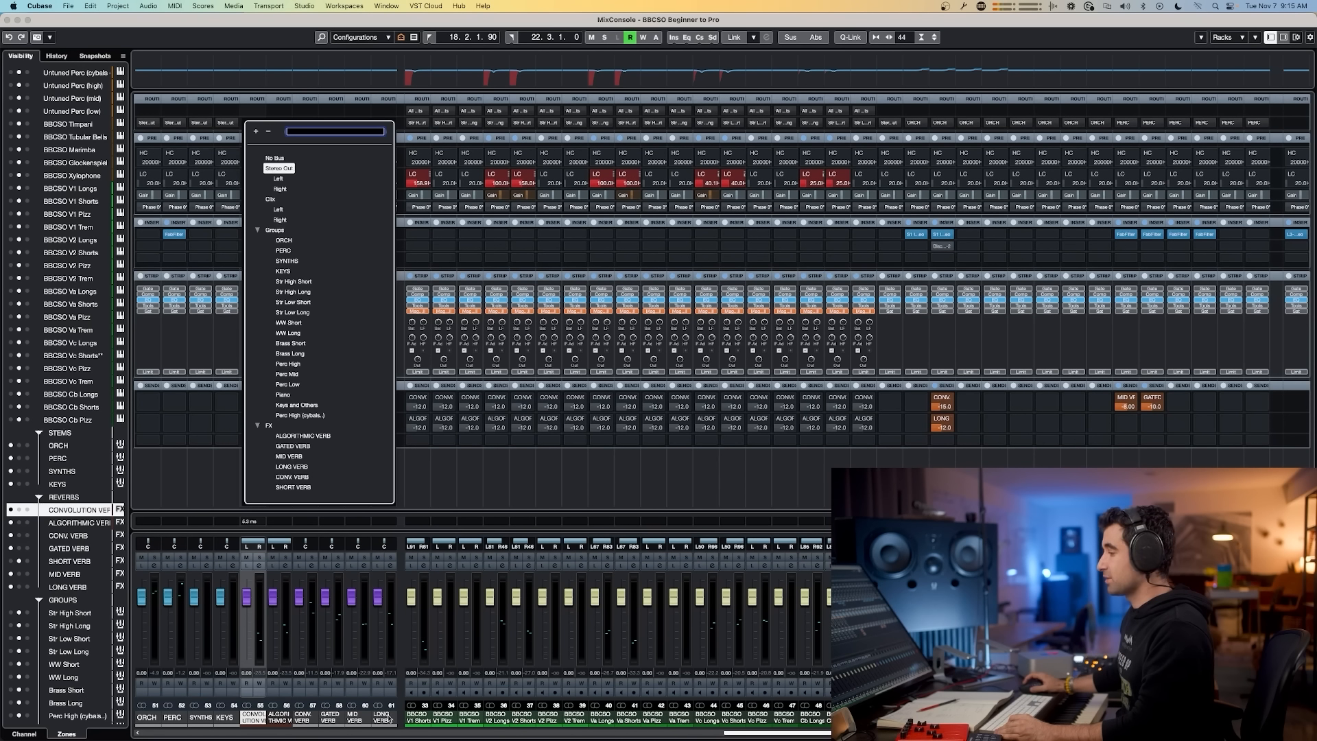
key(Escape)
Step: Compare the routing diagram against the mixer's reverb sends
key(super+Tab)
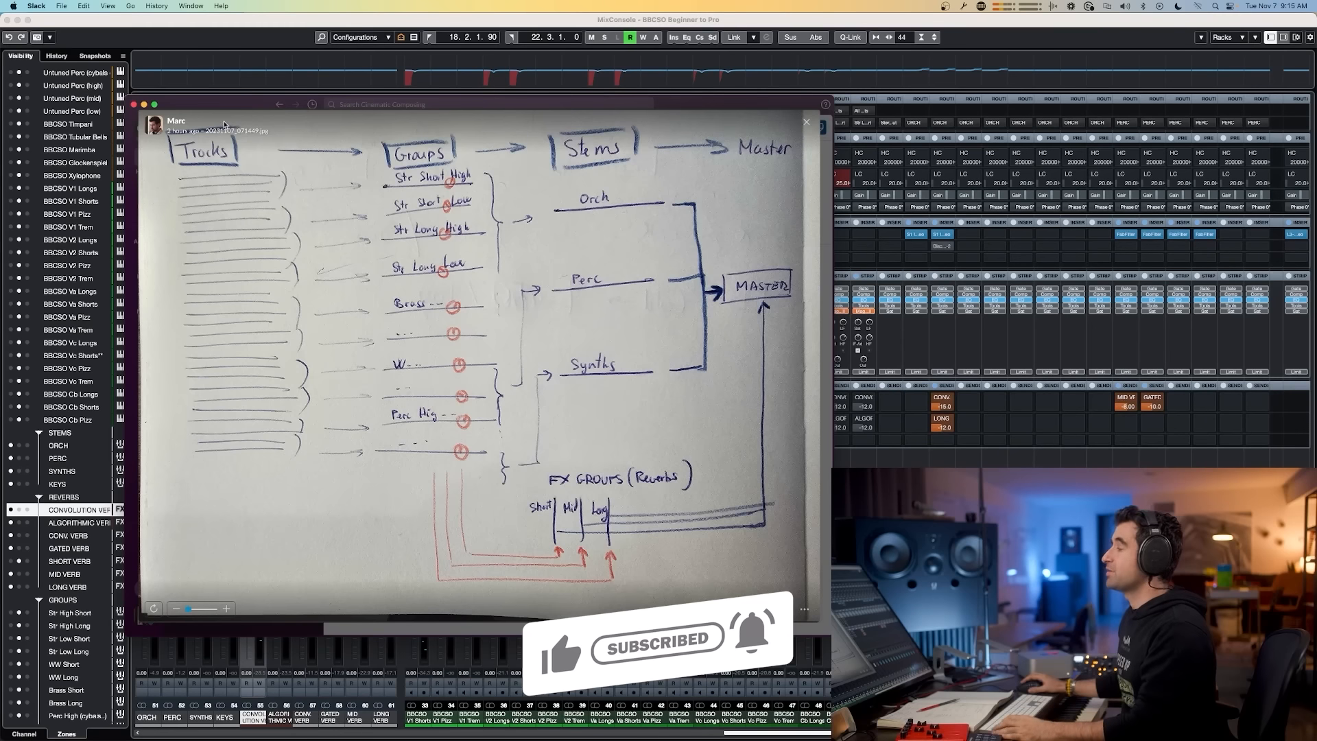
click(969, 422)
click(944, 418)
click(941, 420)
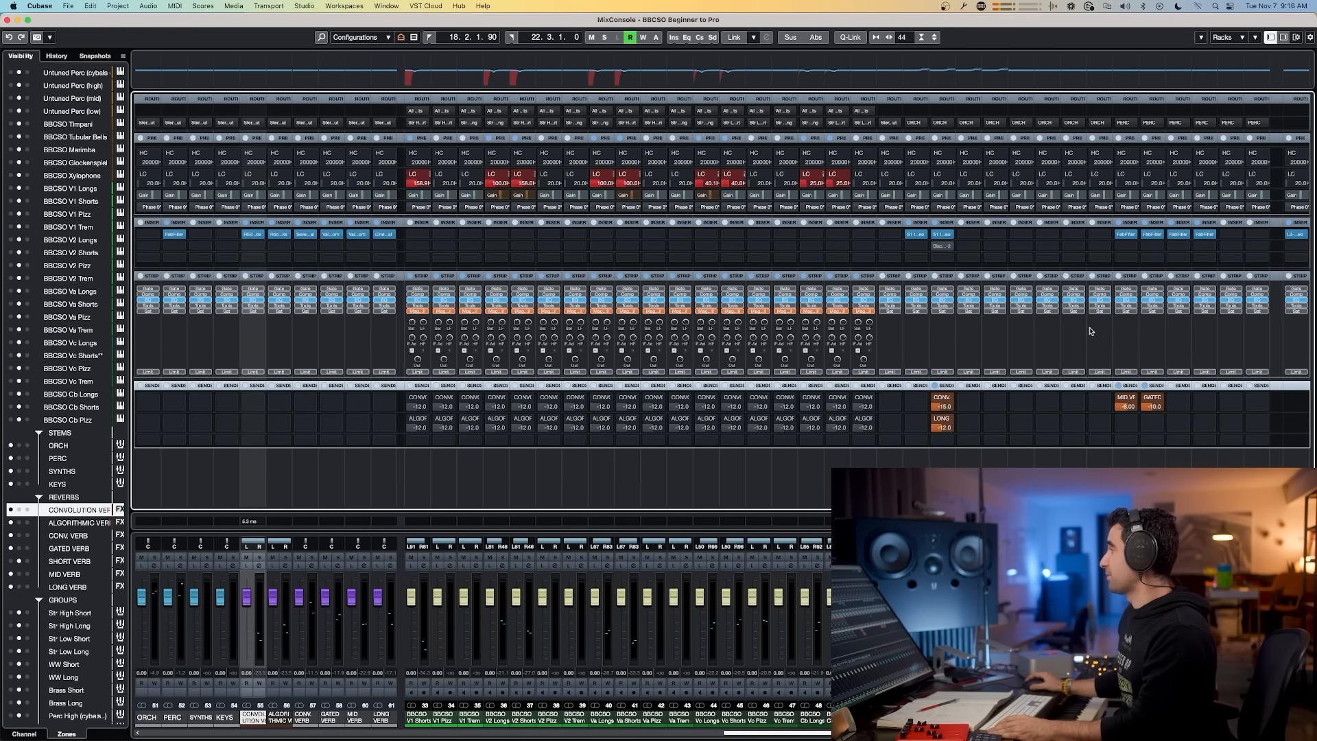
Step: Open and close each reverb channel's plugin to review the loaded reverbs
click(357, 235)
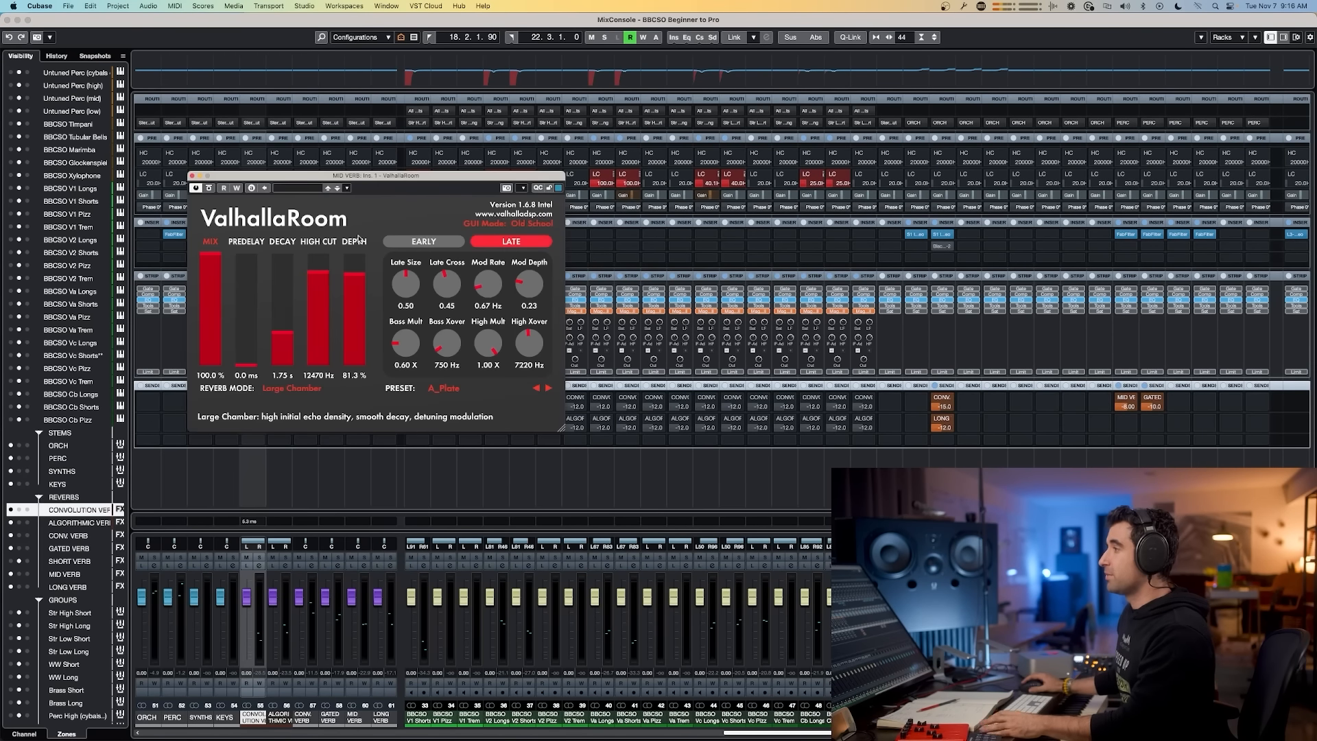
key(super+w)
click(280, 235)
key(super+w)
click(254, 235)
key(super+w)
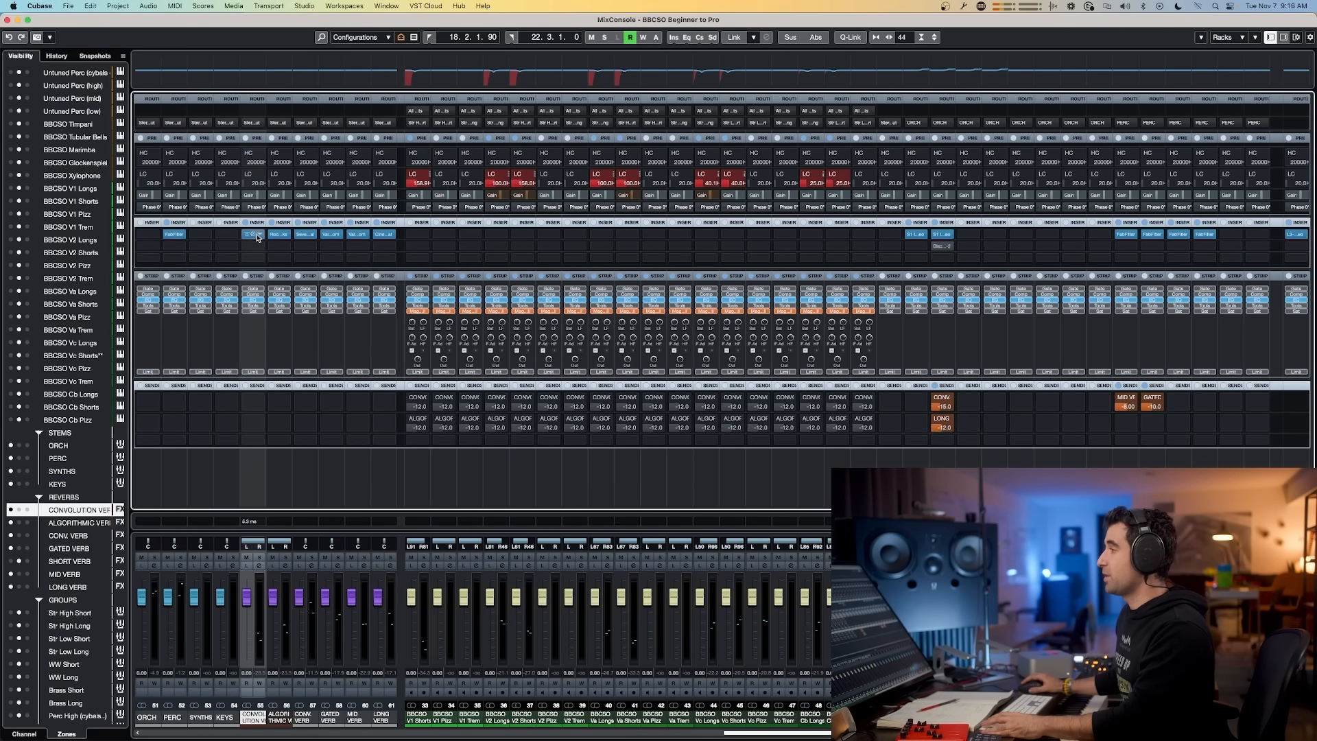
click(306, 235)
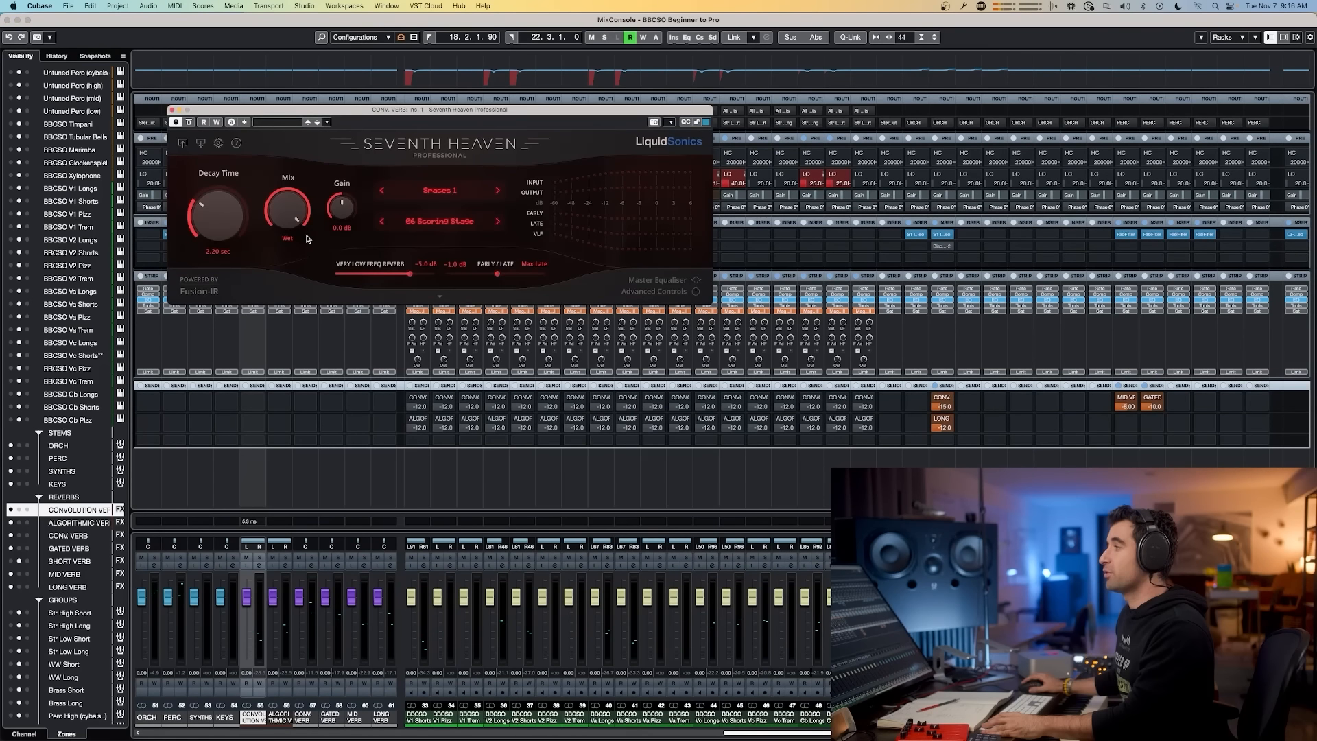
key(super+w)
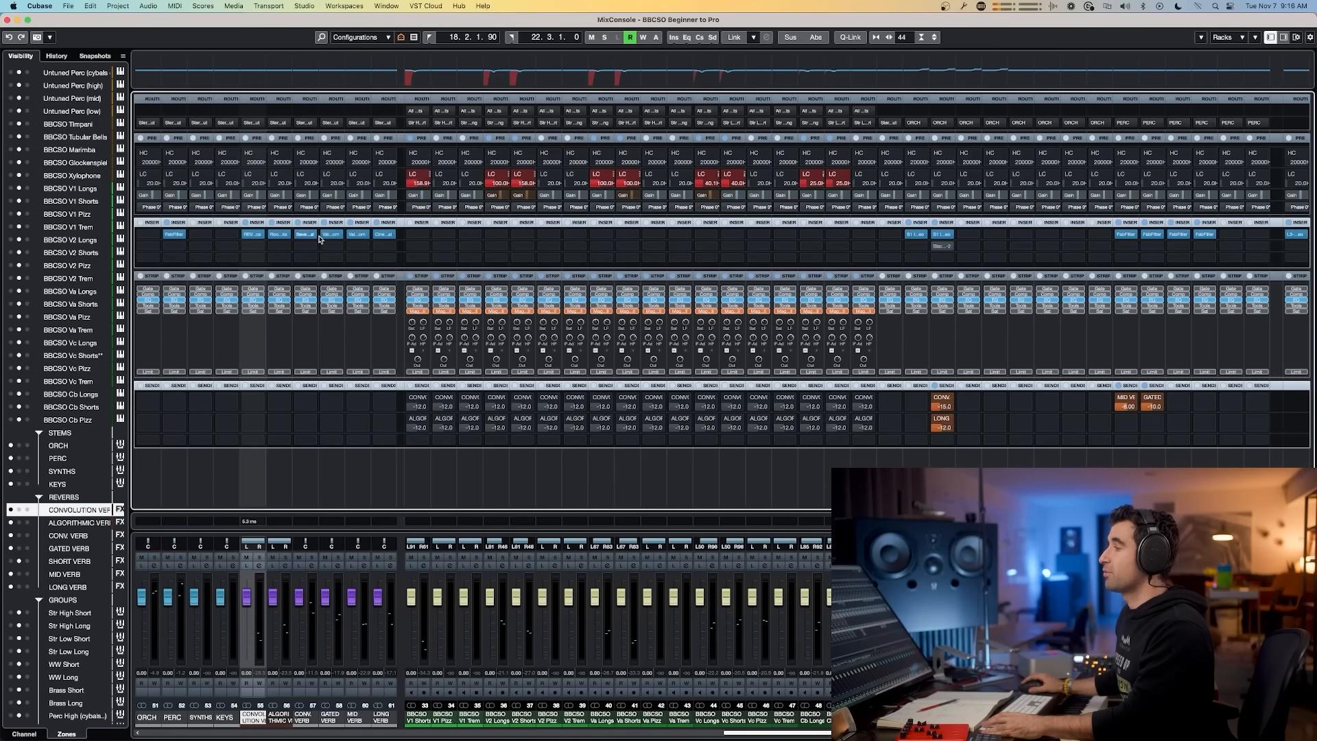
click(385, 235)
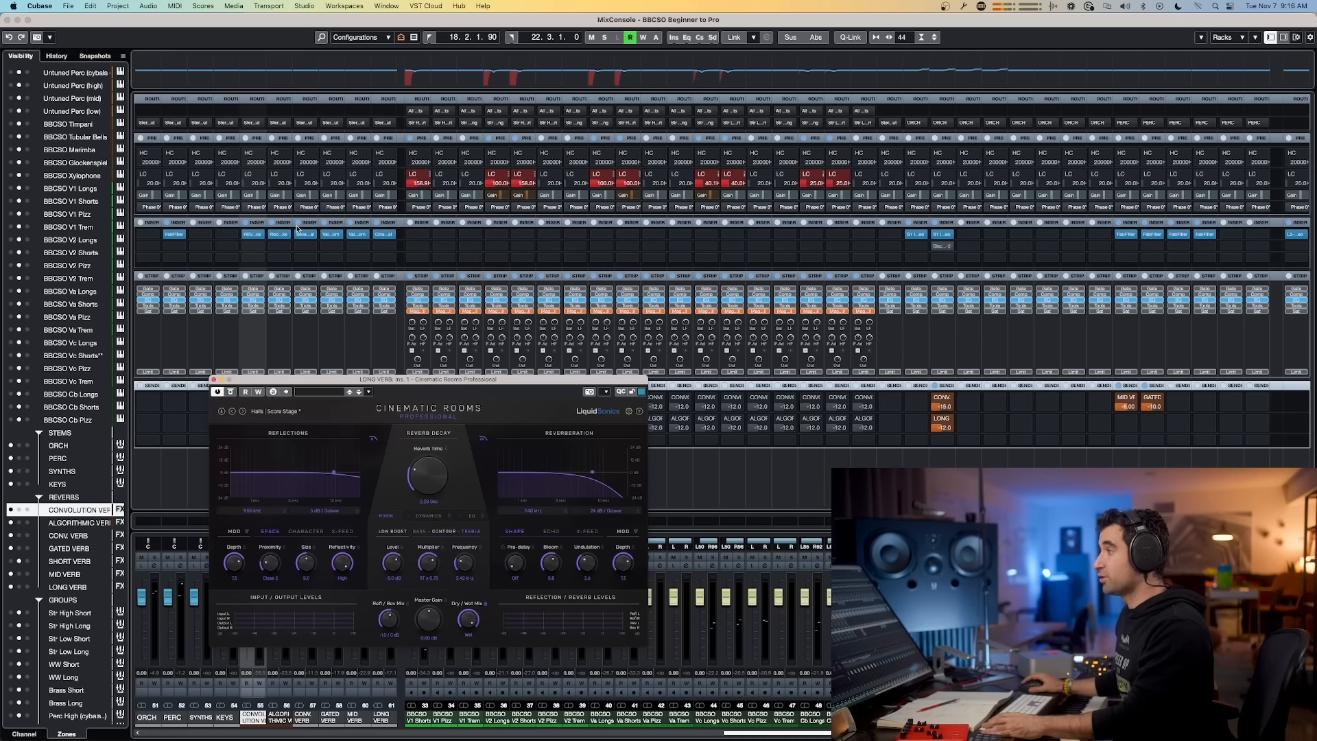
key(super+w)
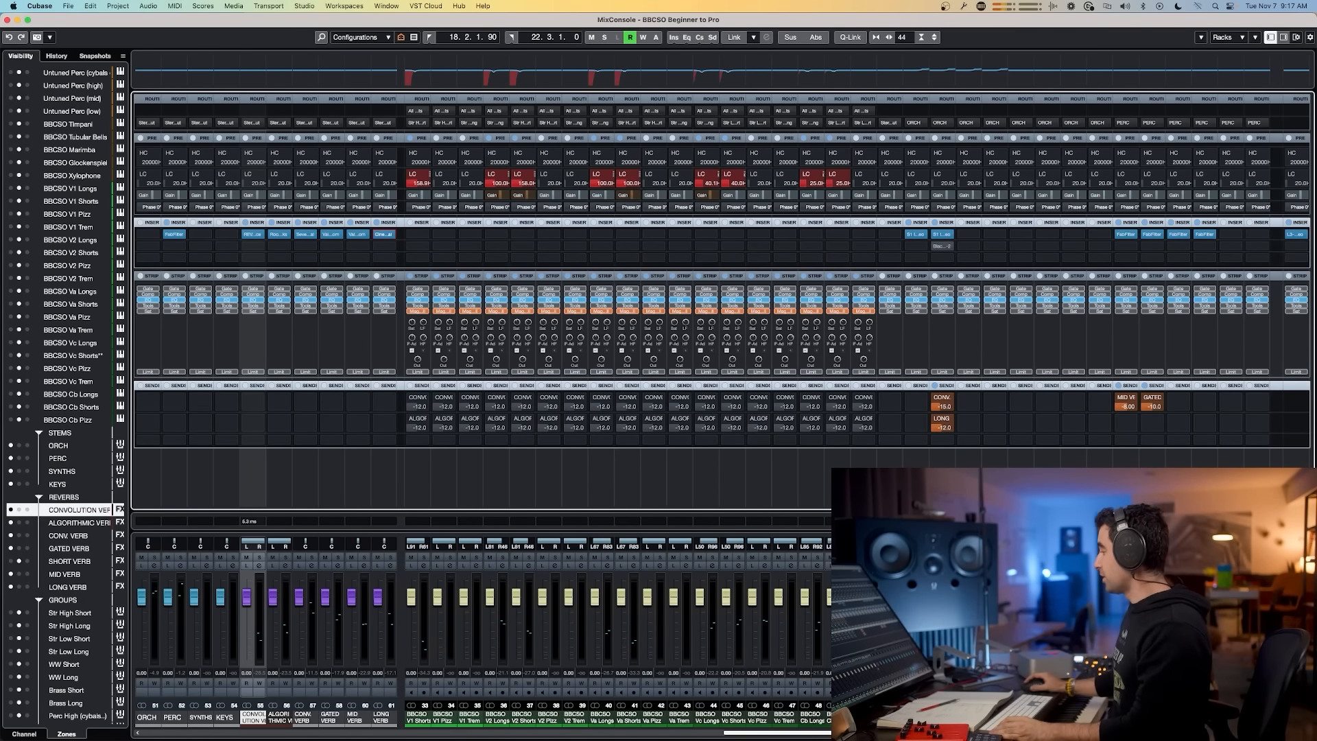
Step: Select the ORCH, PERC, SYNTHS and KEYS stem channels and open the Export Audio Mixdown dialog, then close it
key(super+Tab)
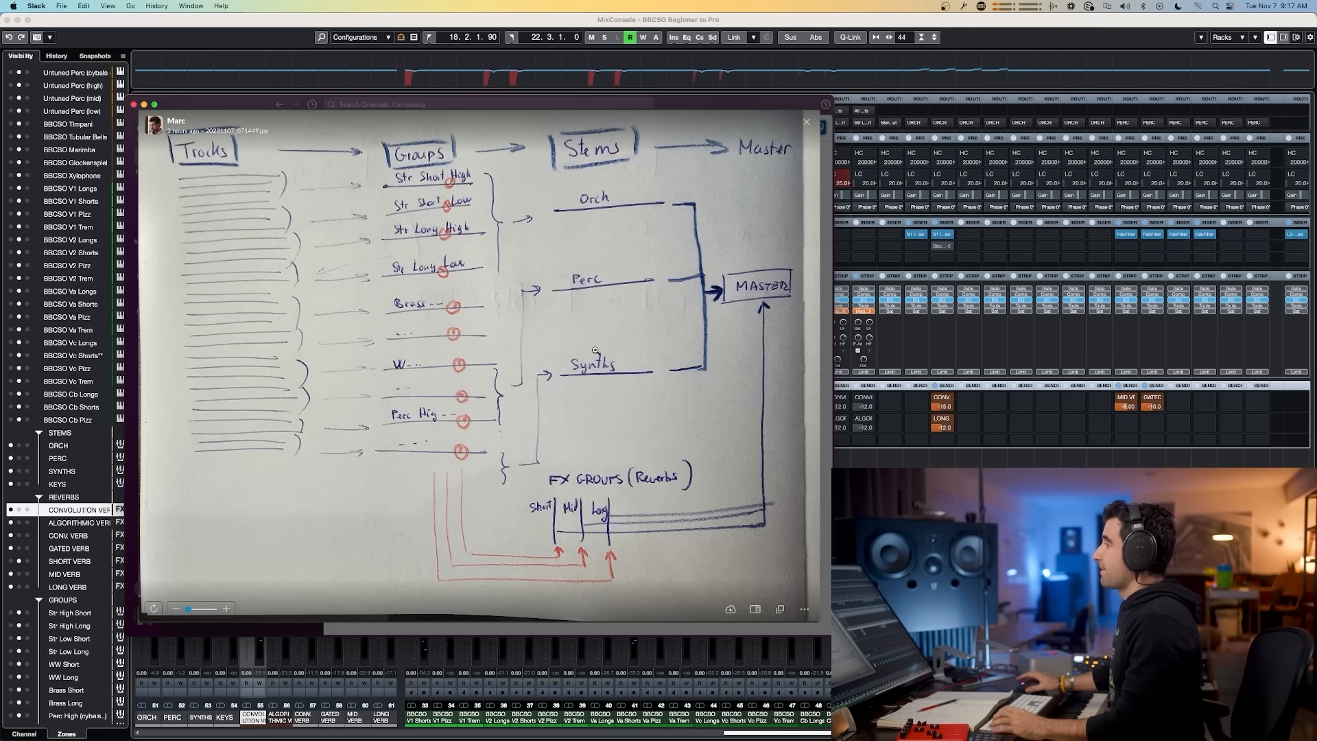
key(super+Tab)
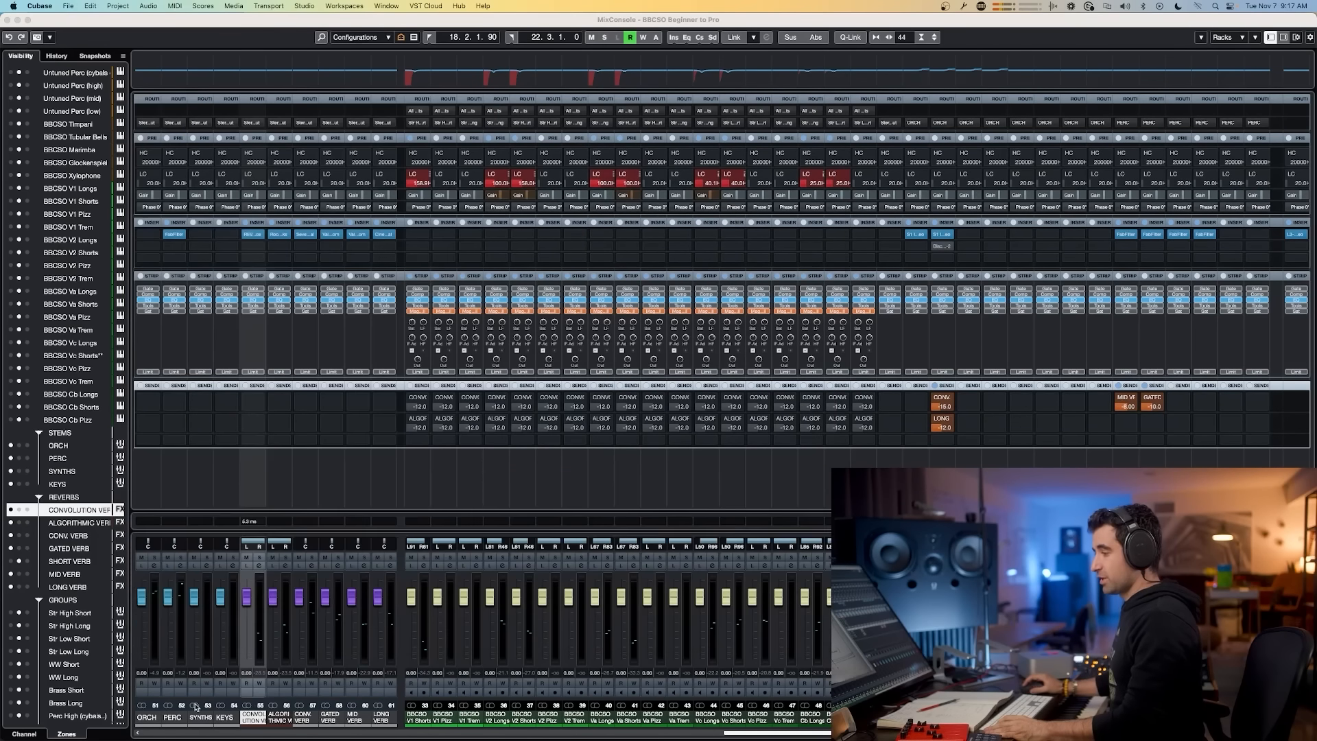
click(146, 717)
shift+click(220, 721)
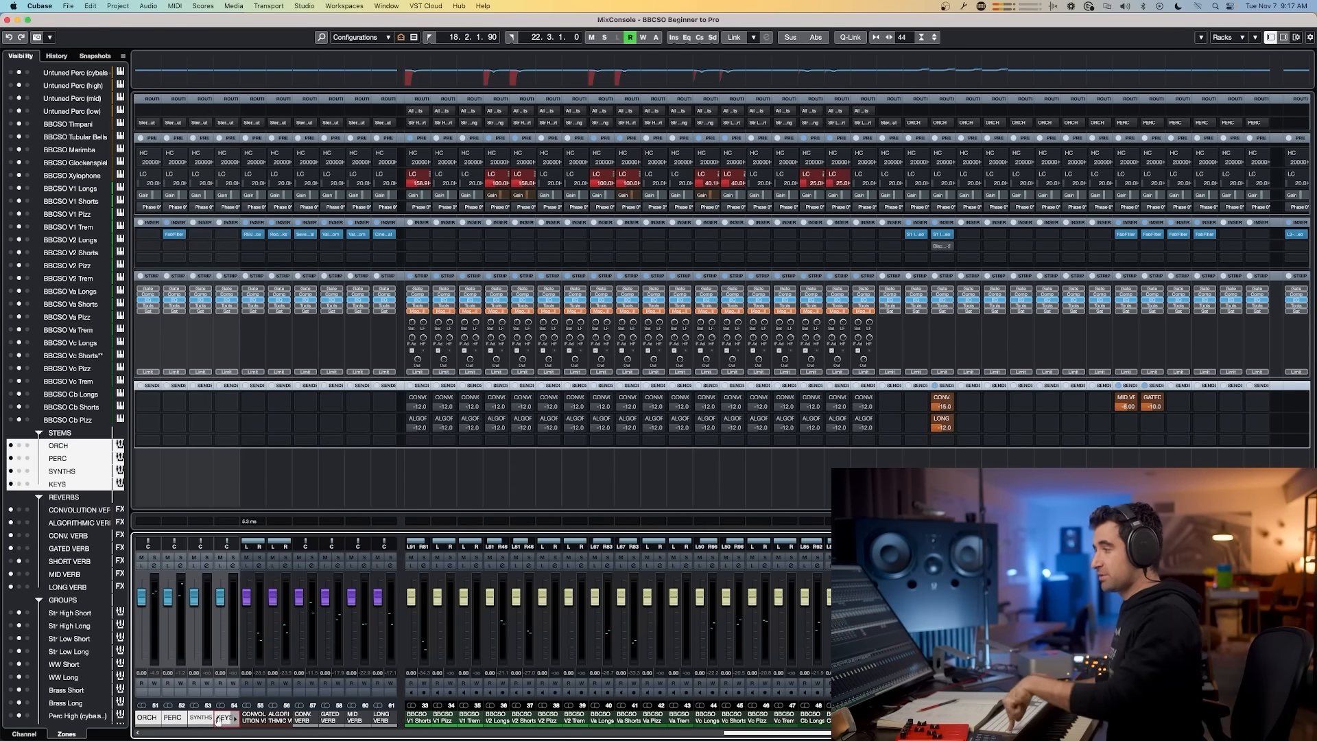
key(super+shift+e)
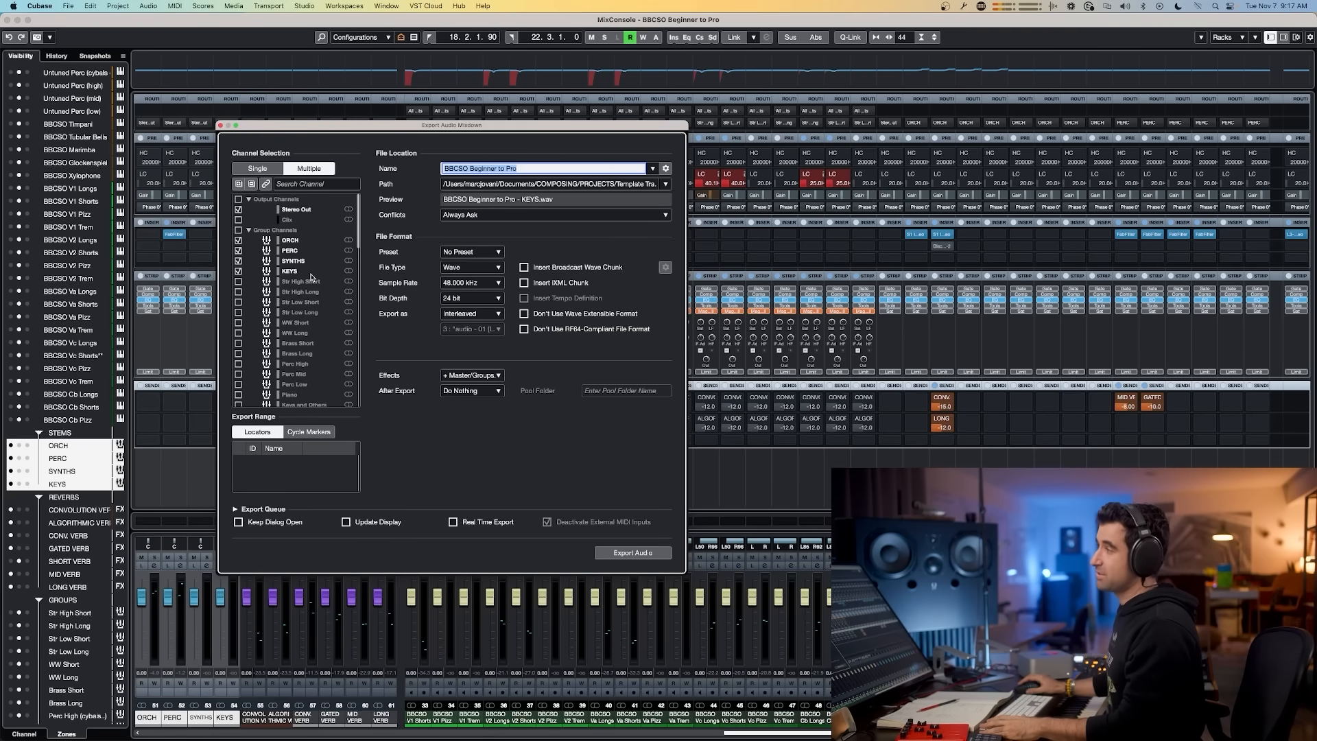
key(Escape)
key(Escape)
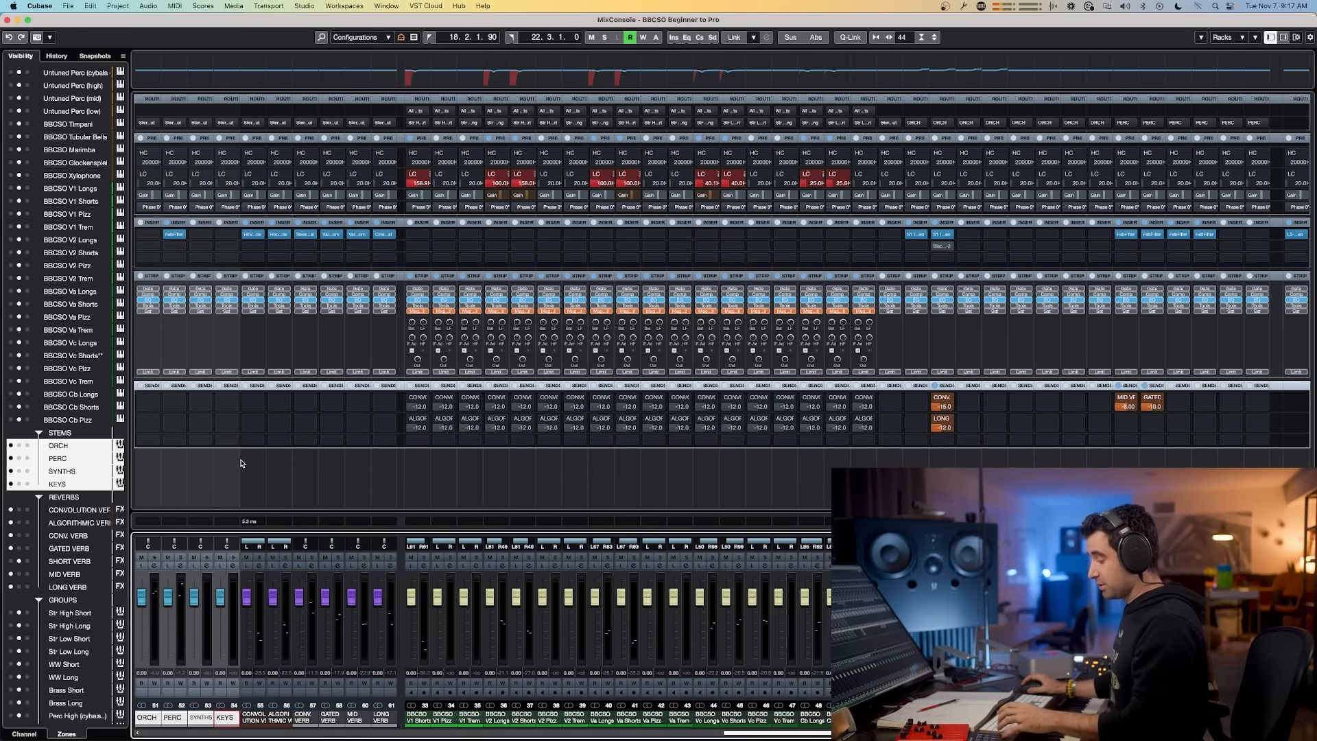
Step: Switch to Chrome and create a new Google Docs document via docs.new
key(super+Tab)
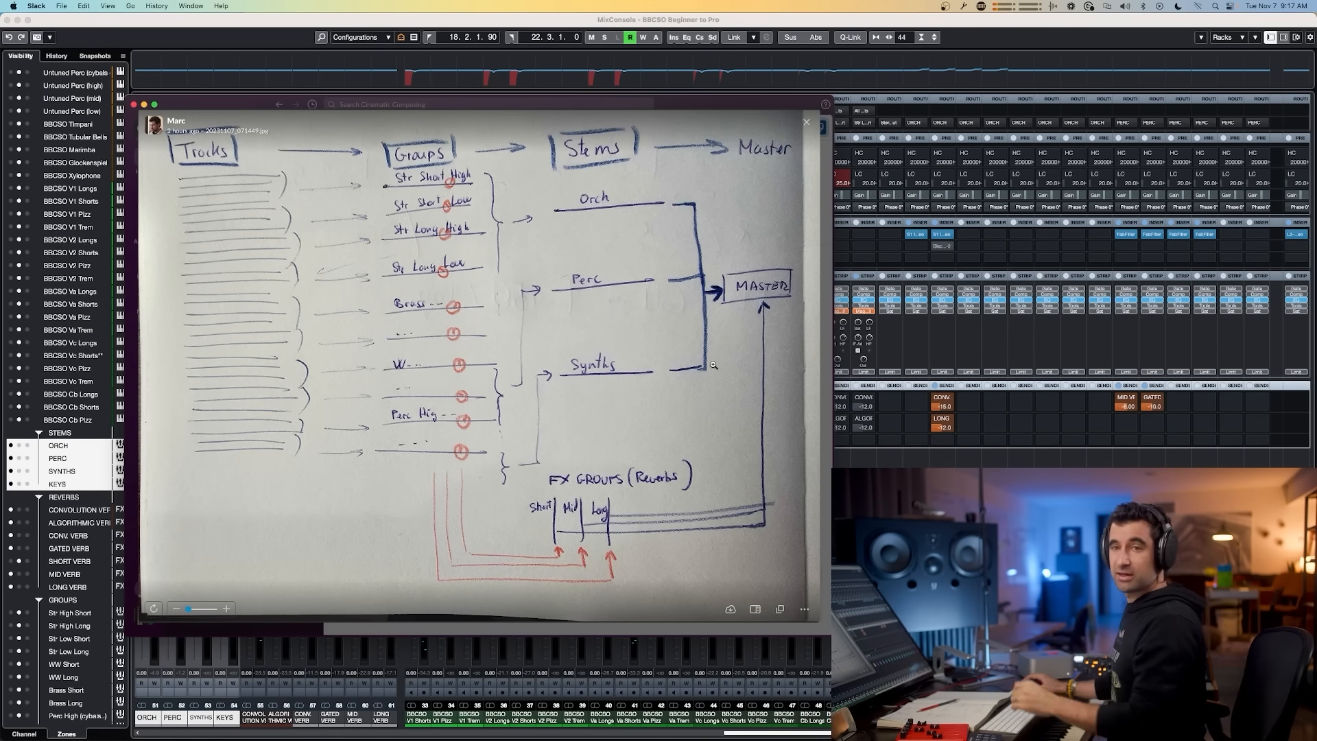
key(super+Tab)
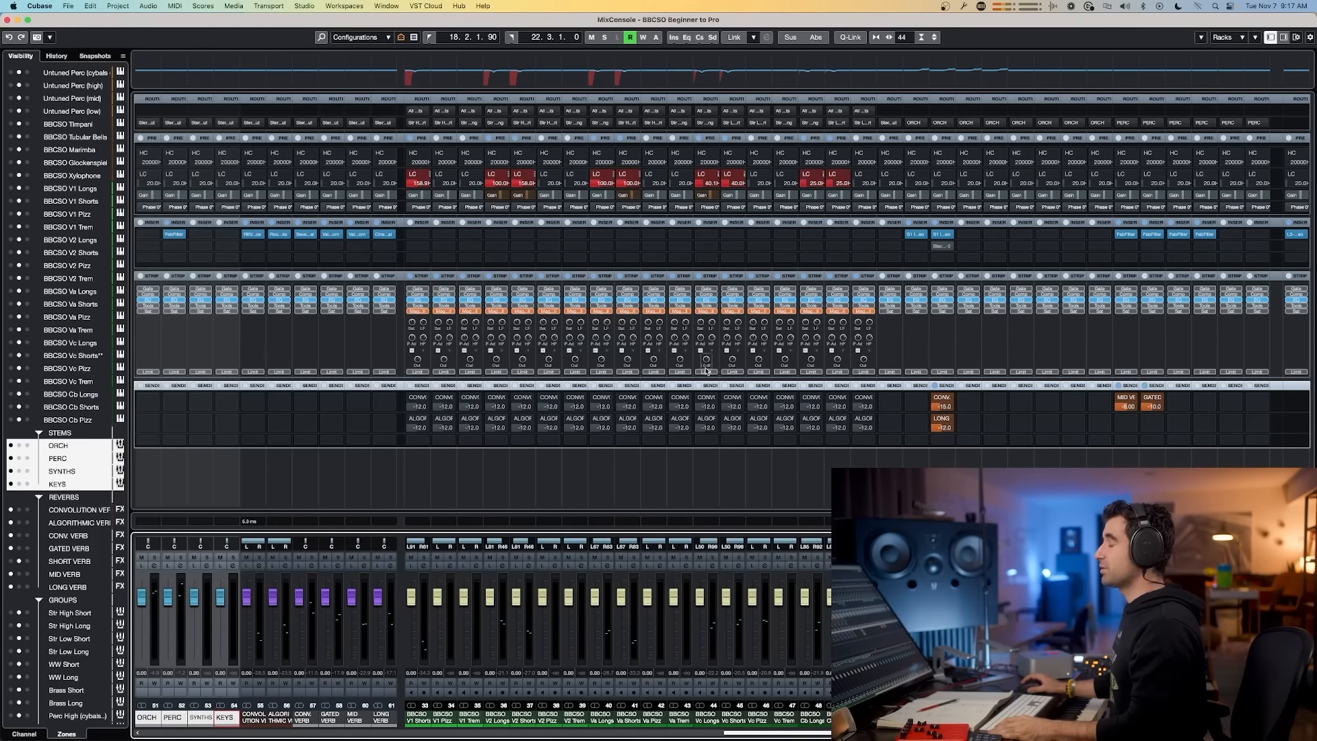
key(super+Tab)
key(super+t)
text(docs.new)
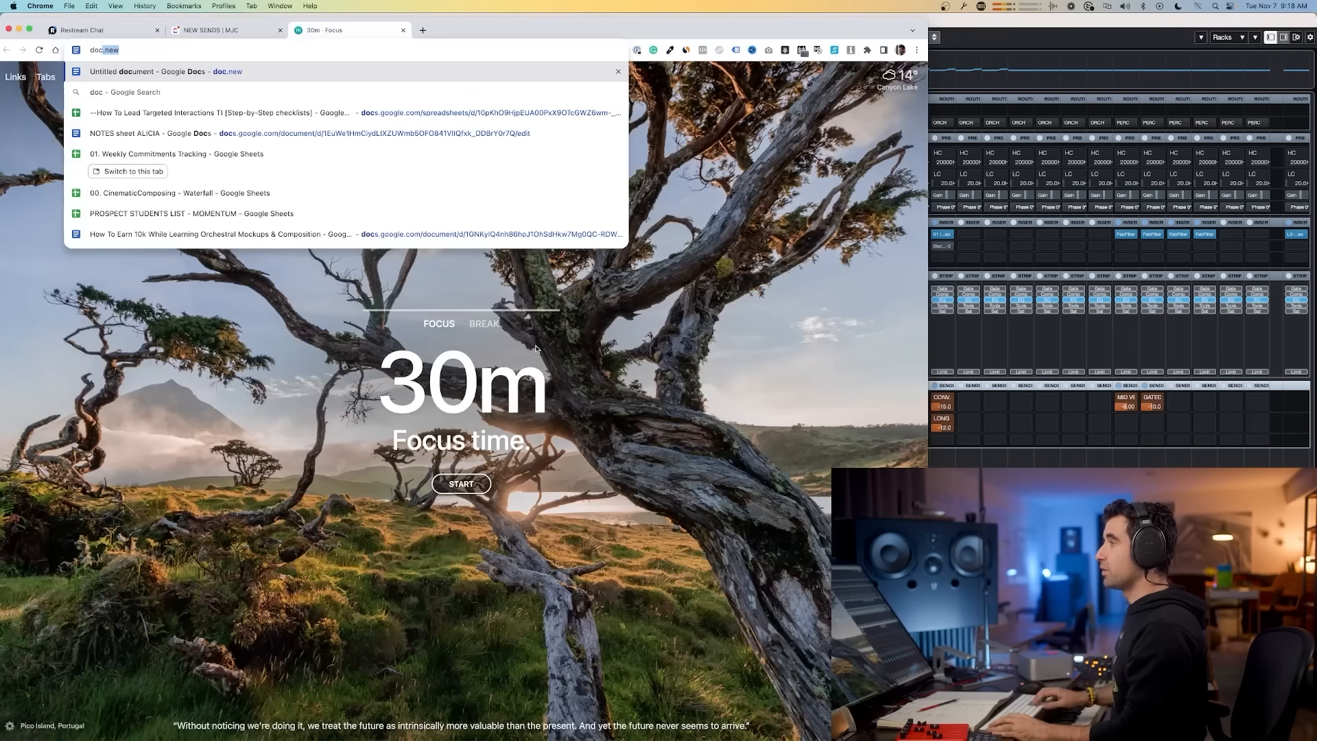
key(Return)
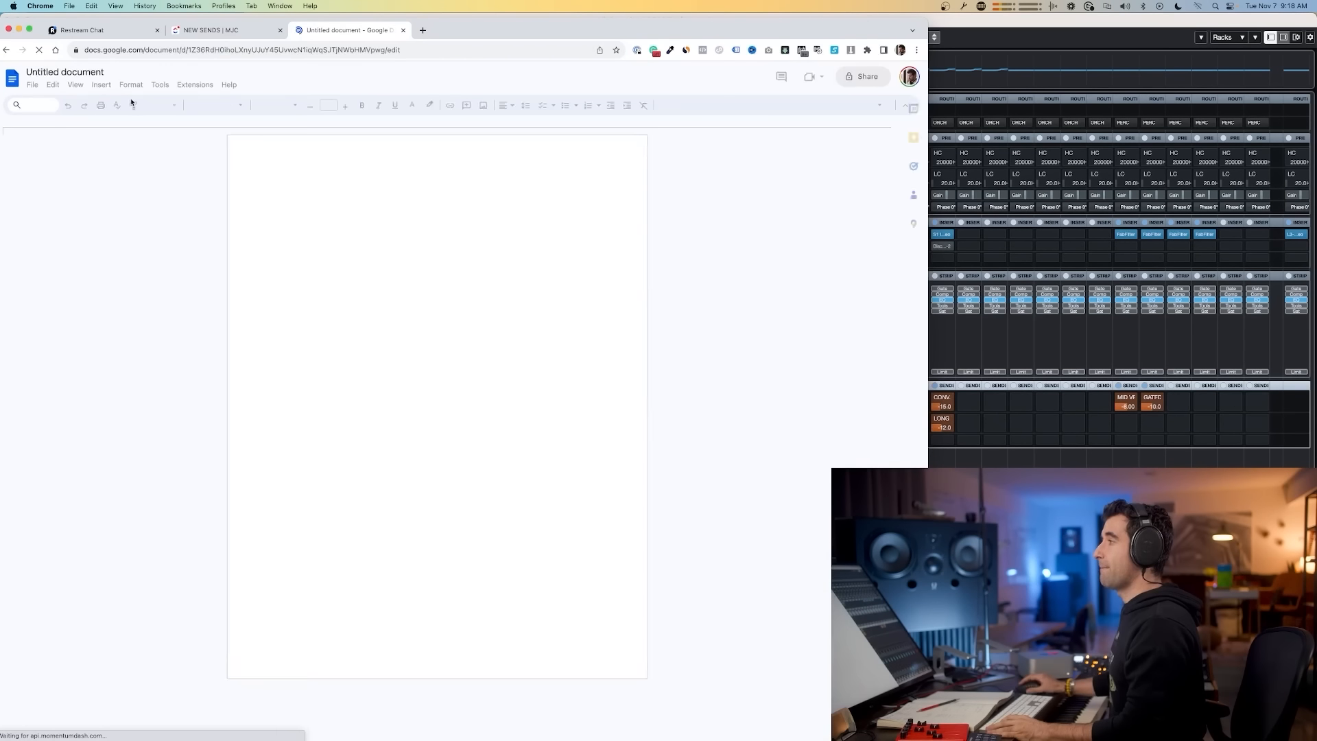
Step: Add the lines "(EQ)" and "COMPRESSION" under the MASTERING heading in the document
text((EQ)
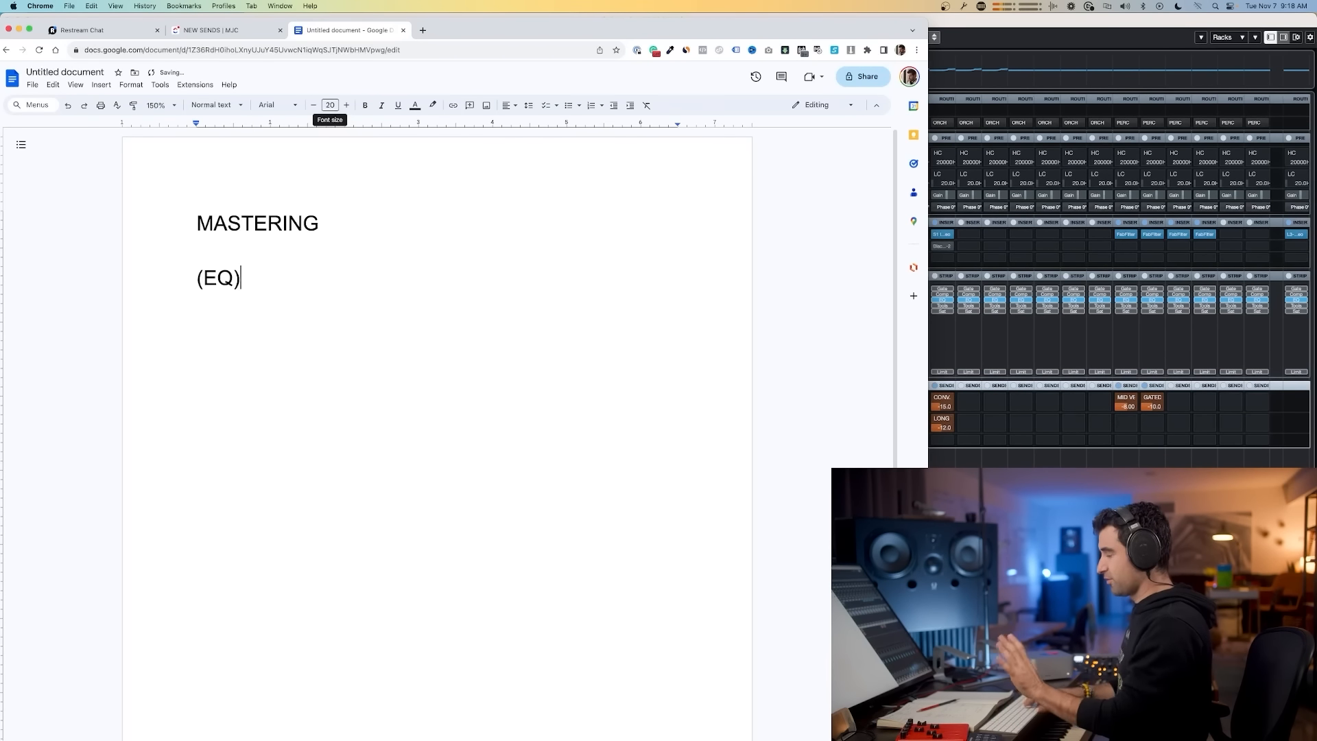
text())
key(Return)
text(COMPRESSION)
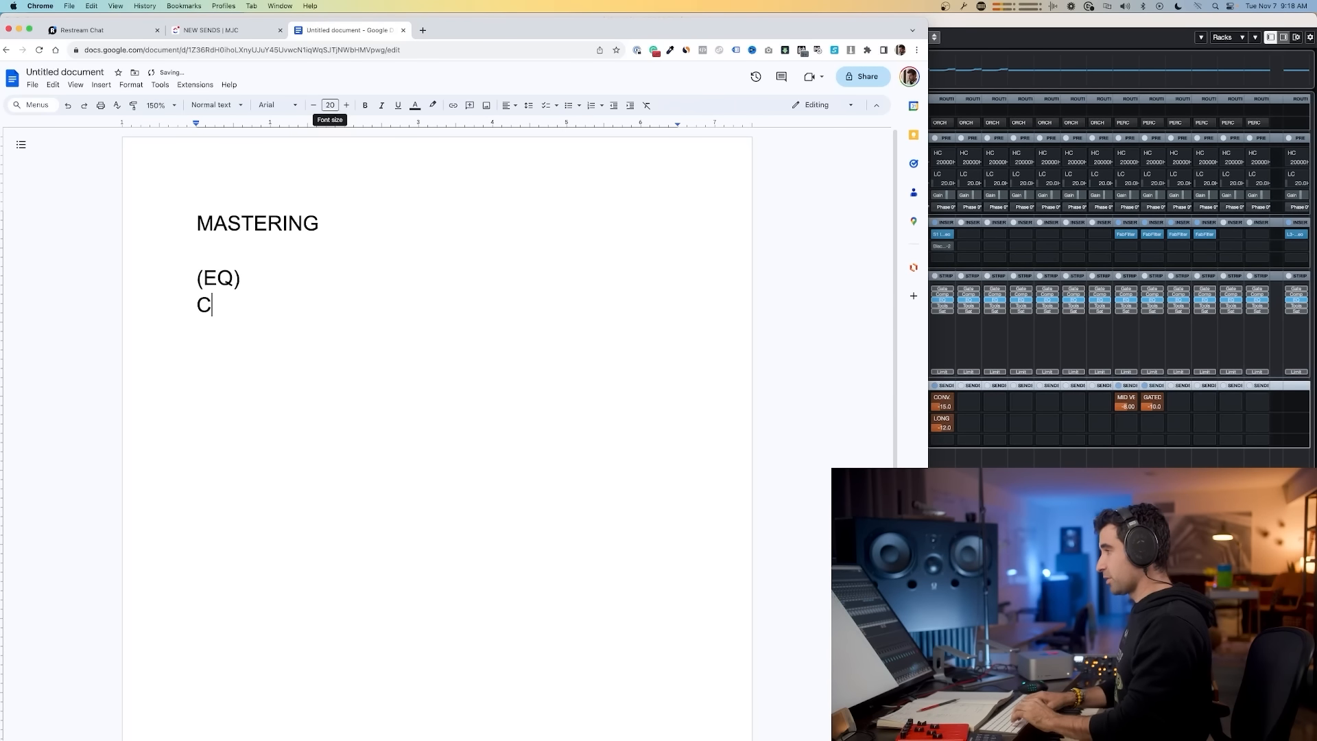
key(Return)
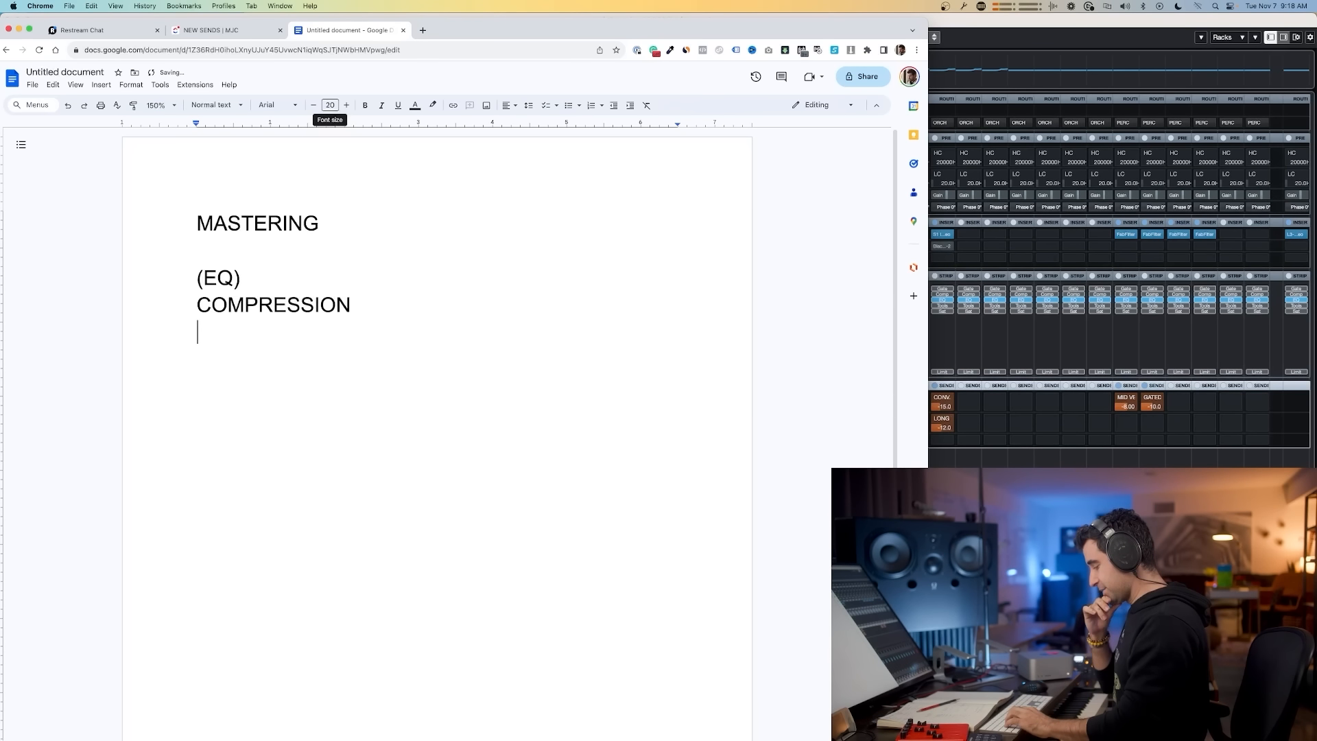
Step: Add the line "(TAPE) SATURATION" to the mastering list
text(TAPE)
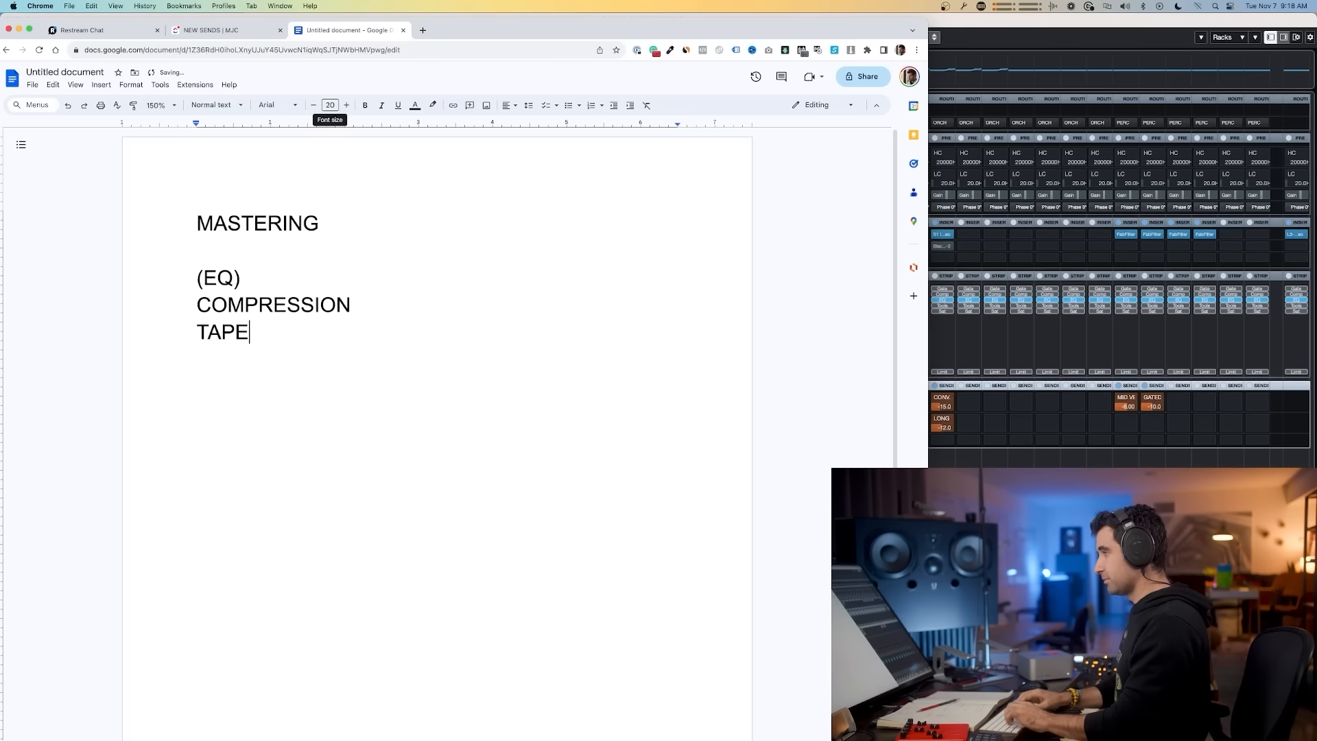
key(BackSpace)
key(BackSpace)
key(BackSpace)
key(BackSpace)
text((TAPE) SATURATION)
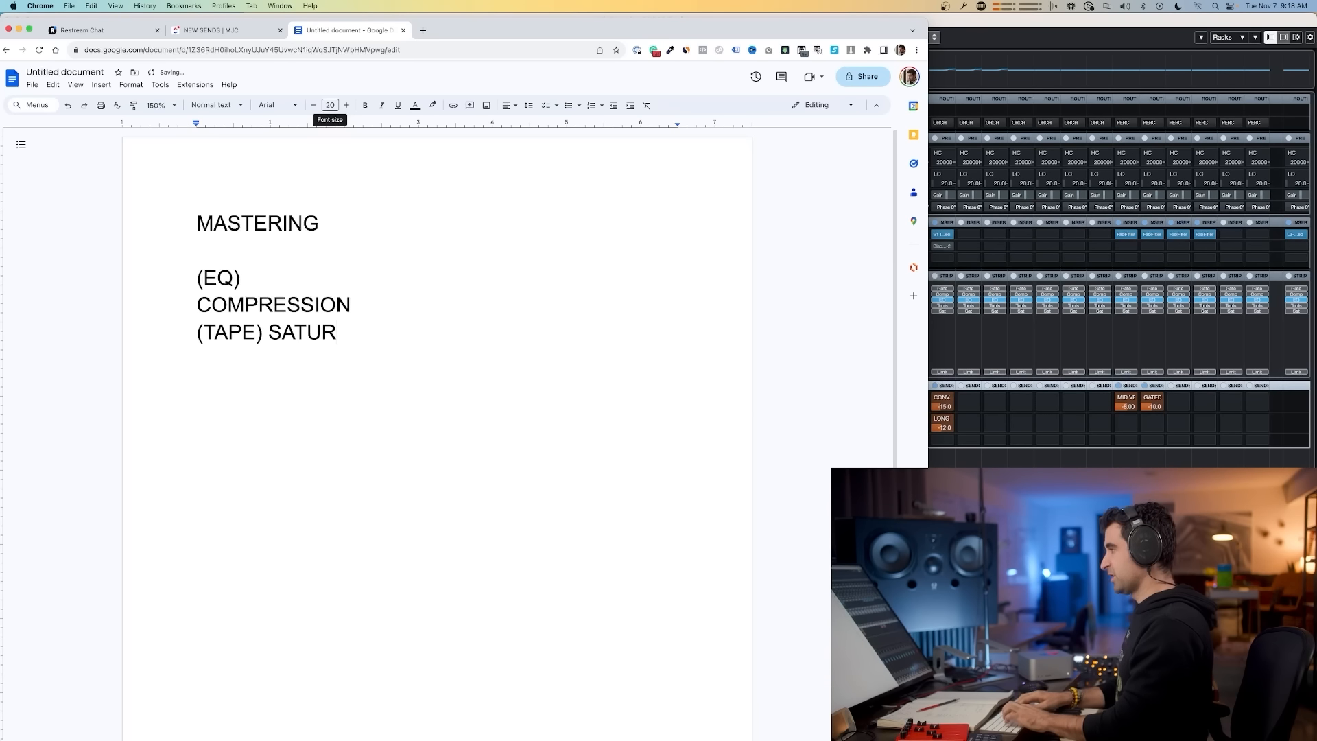
key(Return)
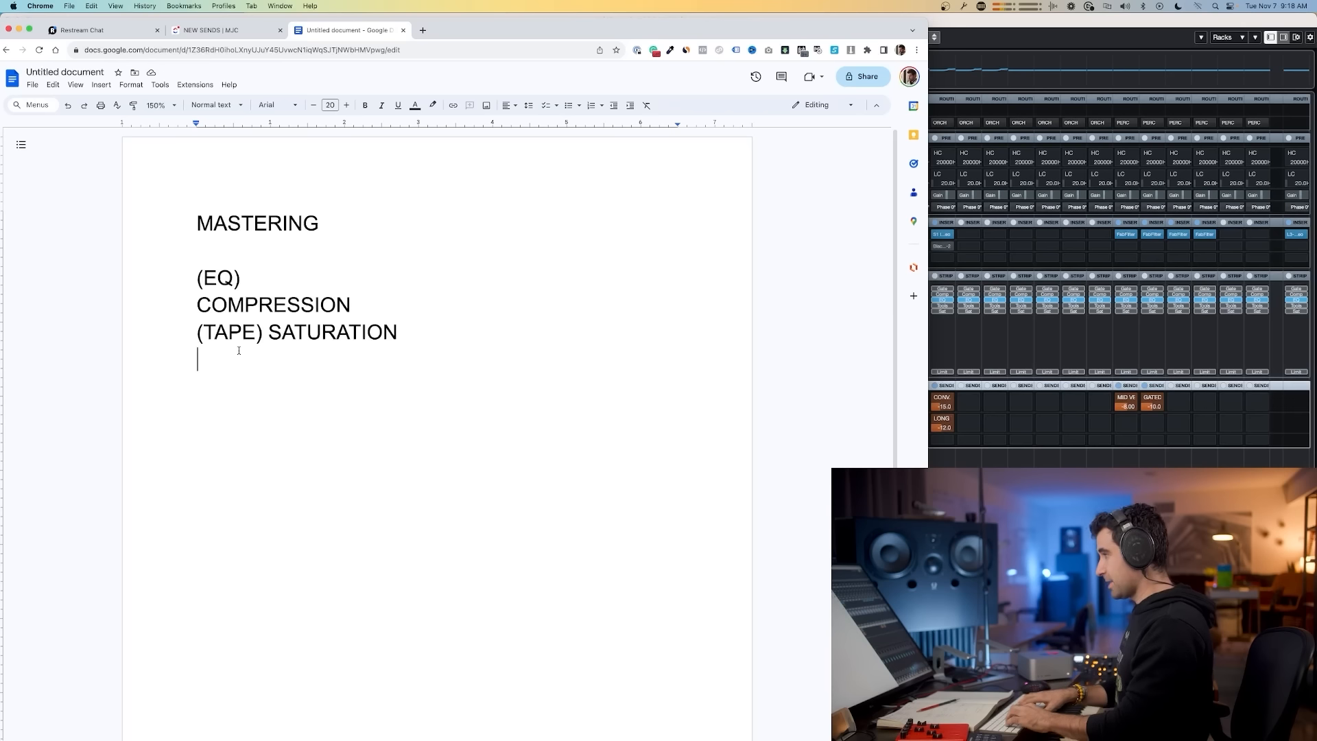
Step: Add the line "EXCITER (BRIGHTEN MIX (!!))" and append "(MULTIBAND)" to the COMPRESSION line
text(EXCITER (BRIGHTEN MIX)
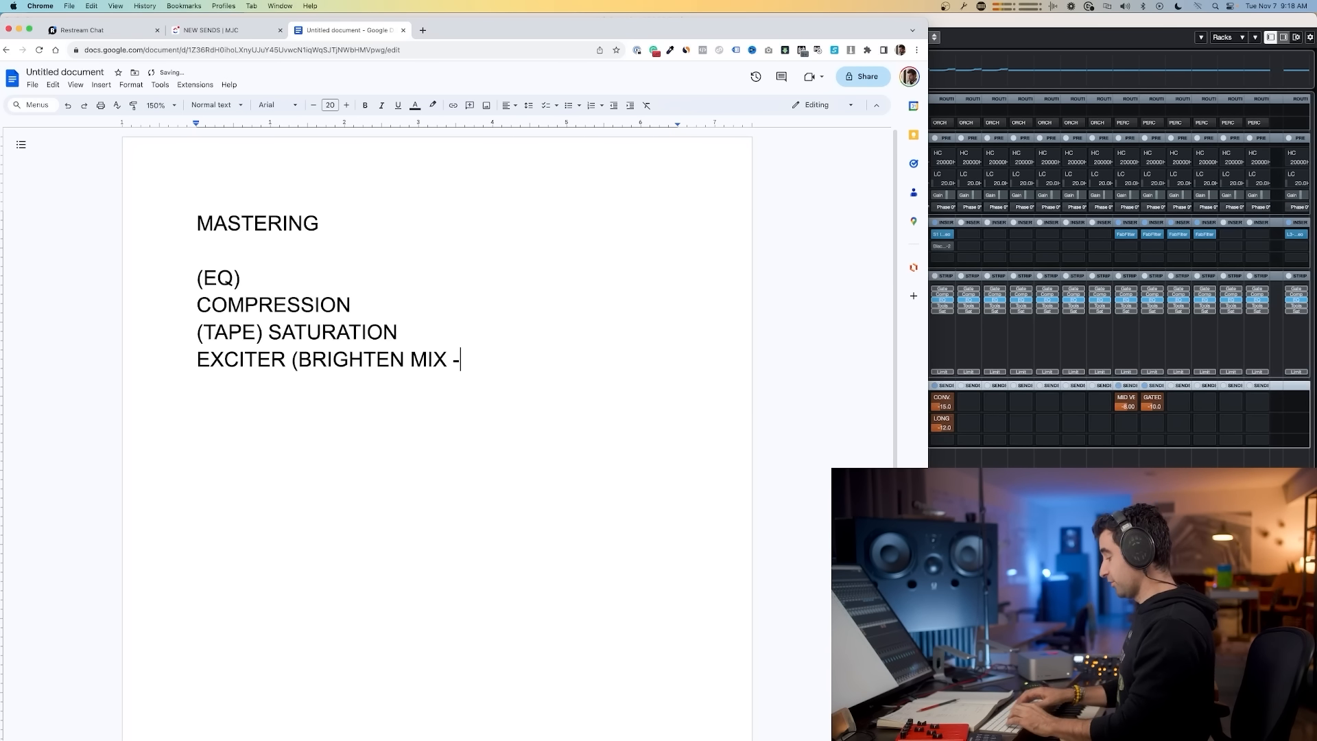
text( (!!)))
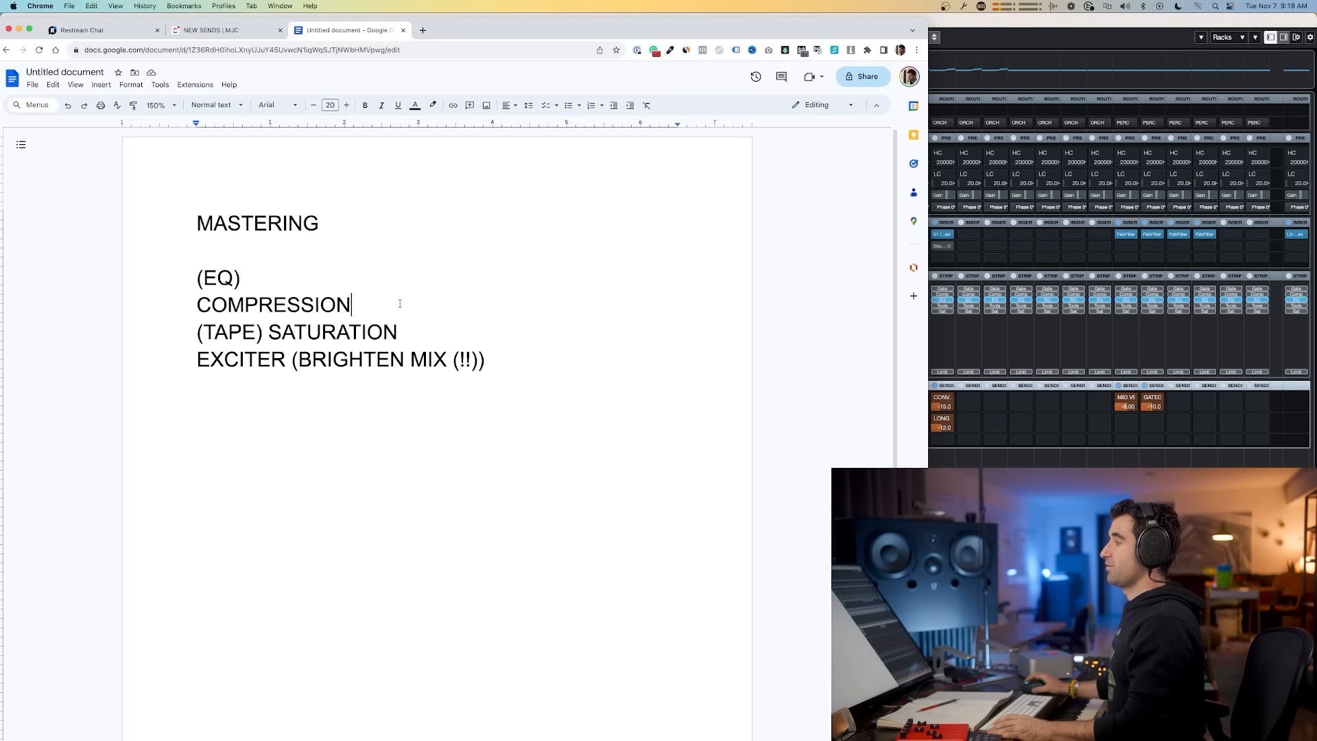
text( (MULTIBAND))
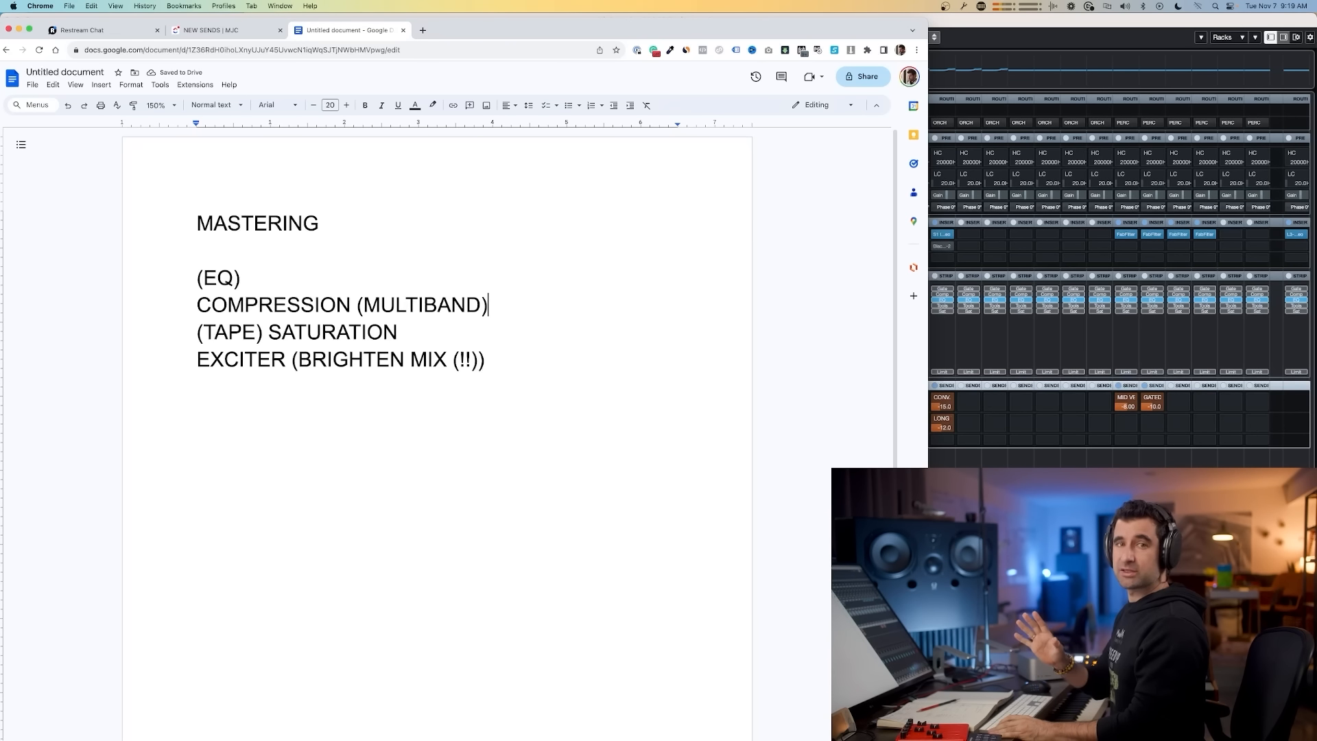
Step: Switch to Cubase and insert the Shadow Hills Mastering Compressor on the ORCH stem channel's first insert slot
key(super+Tab)
key(super+Tab)
key(super+Tab)
key(super+Tab)
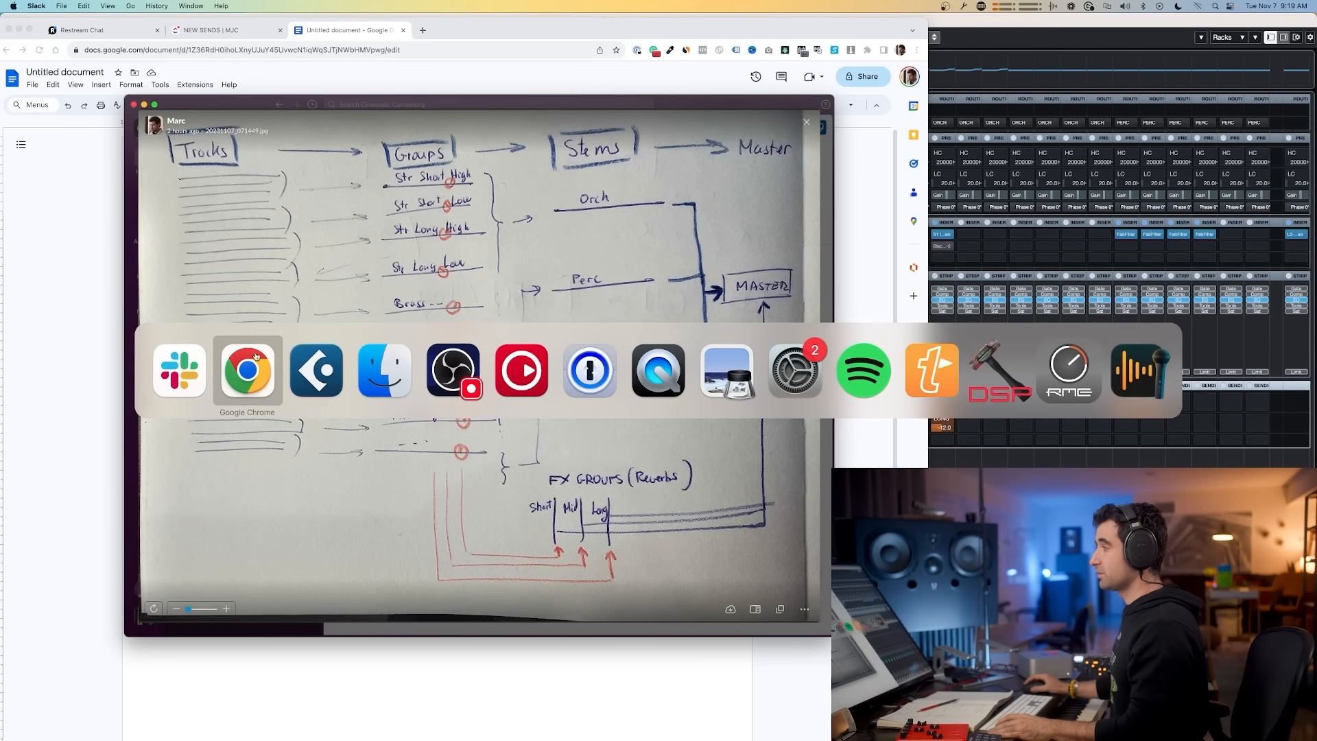
click(334, 381)
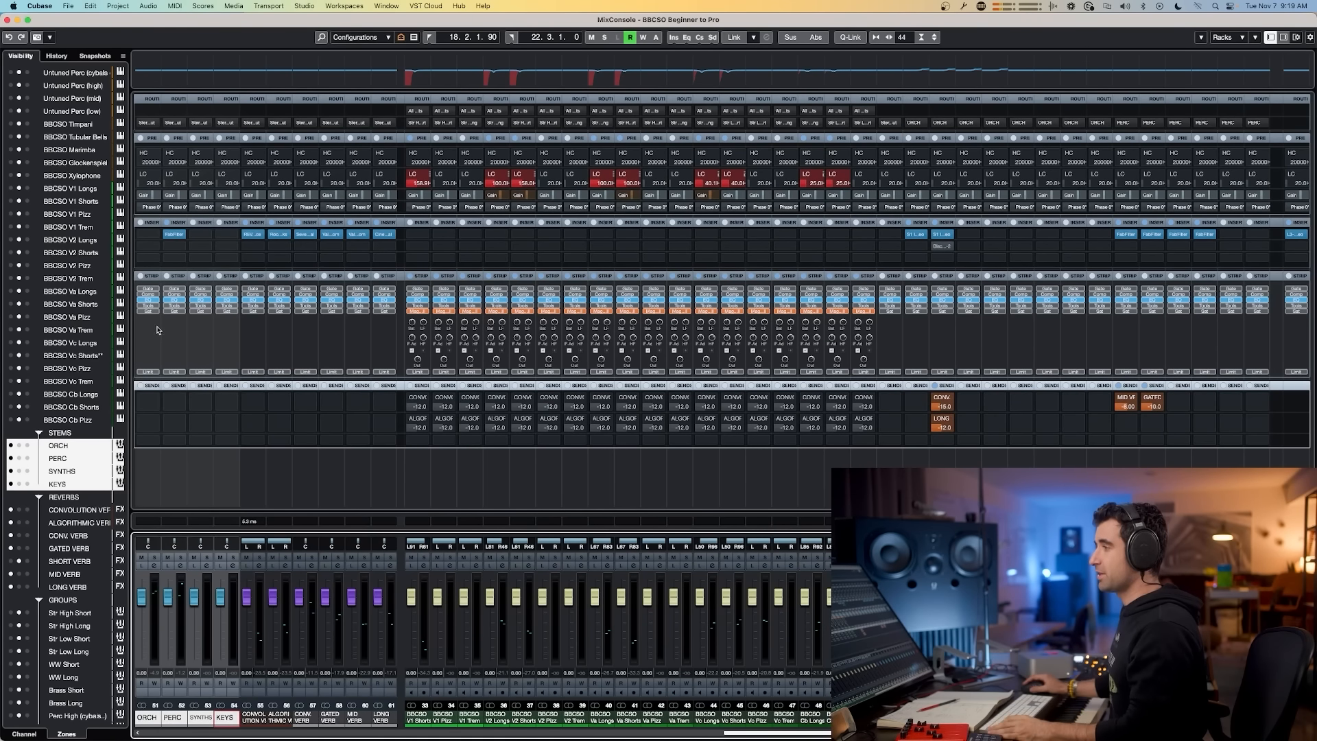
click(157, 235)
text(HILL)
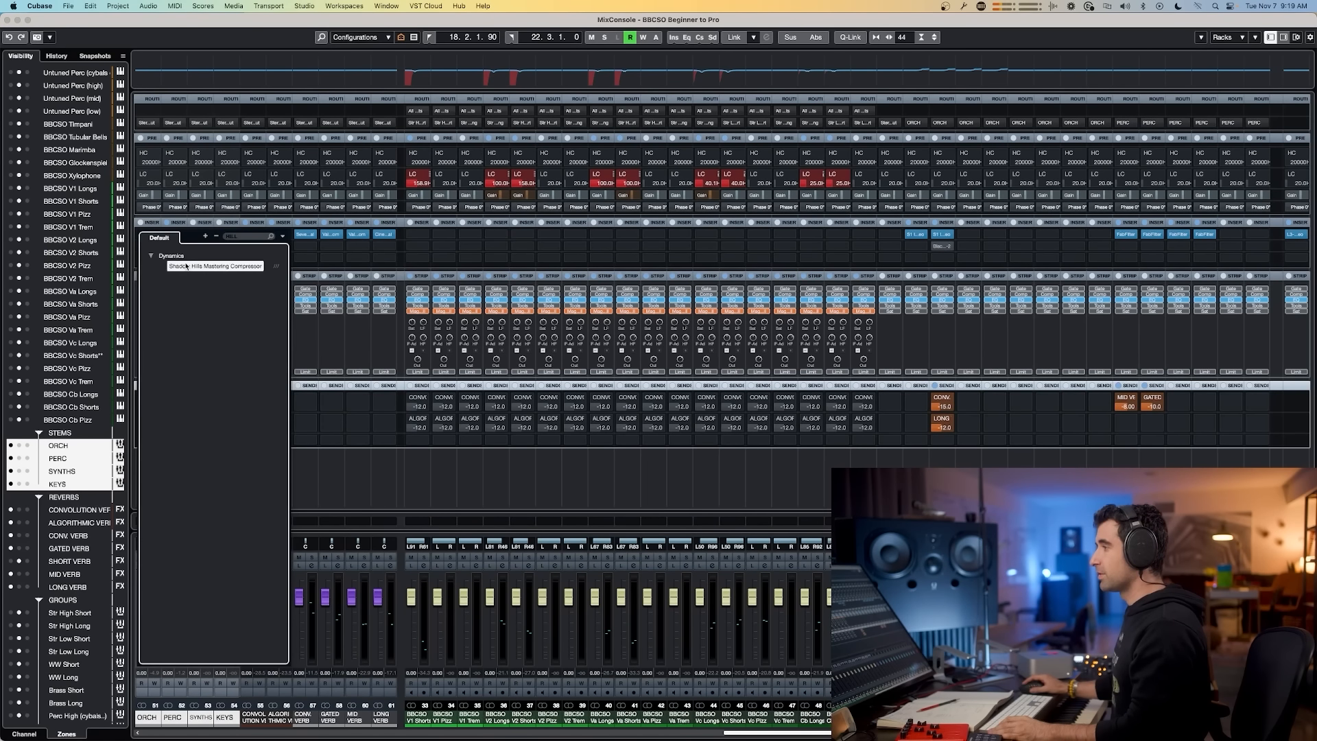
click(255, 265)
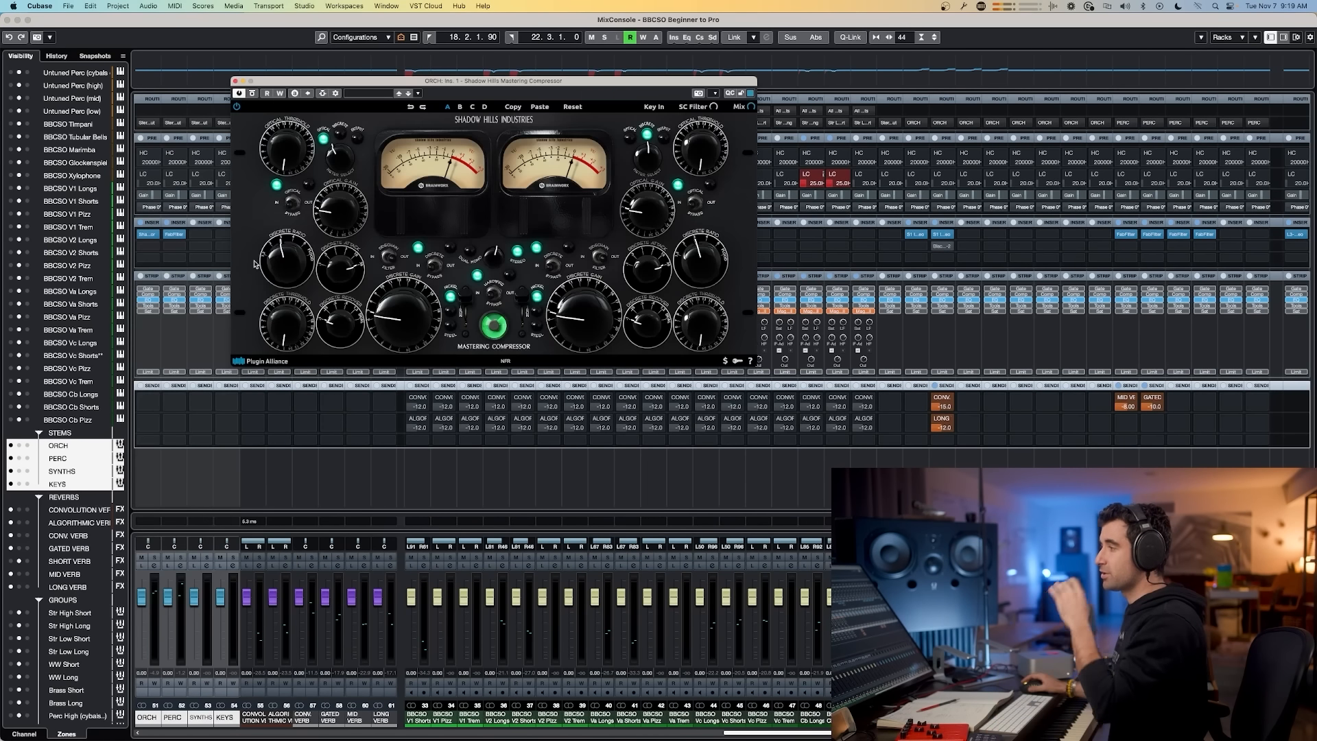
Step: Load the compressor preset "22 Mastering Medium PGM" and close the plugin window
click(383, 94)
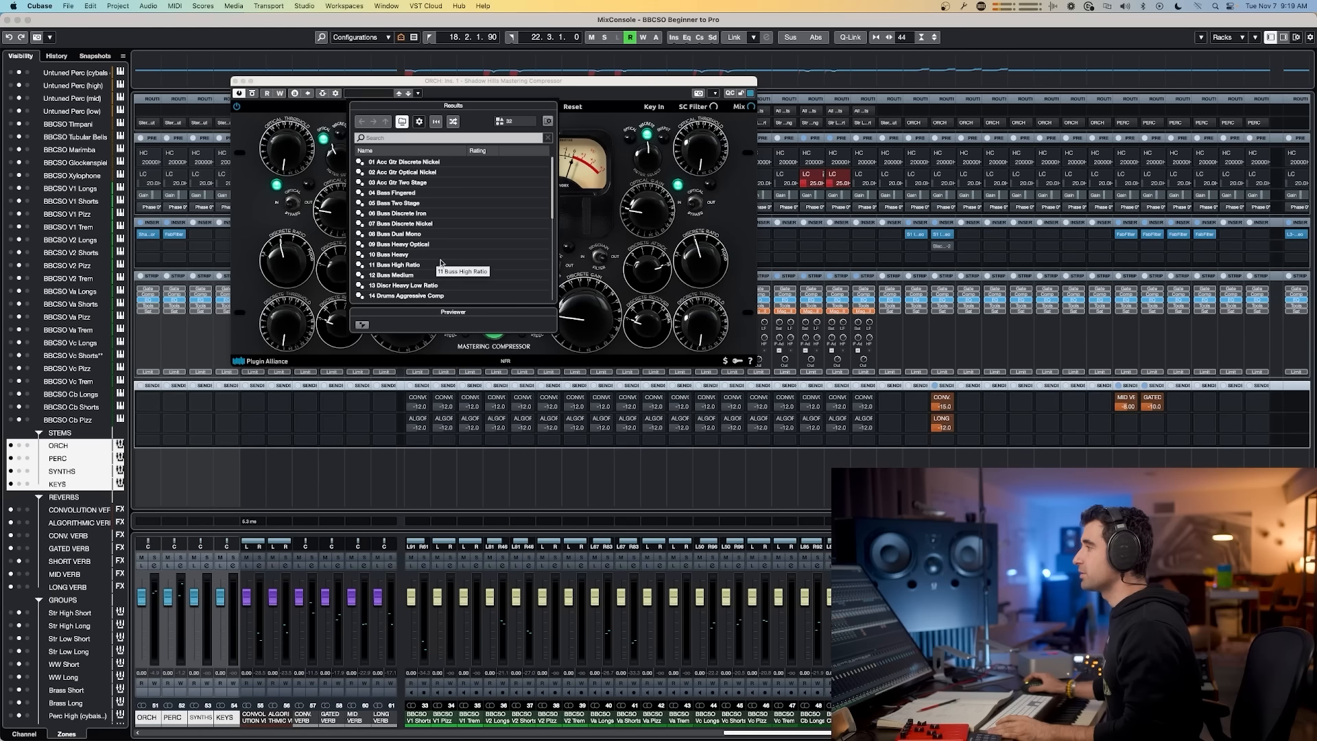
scroll(435, 265, down, 4)
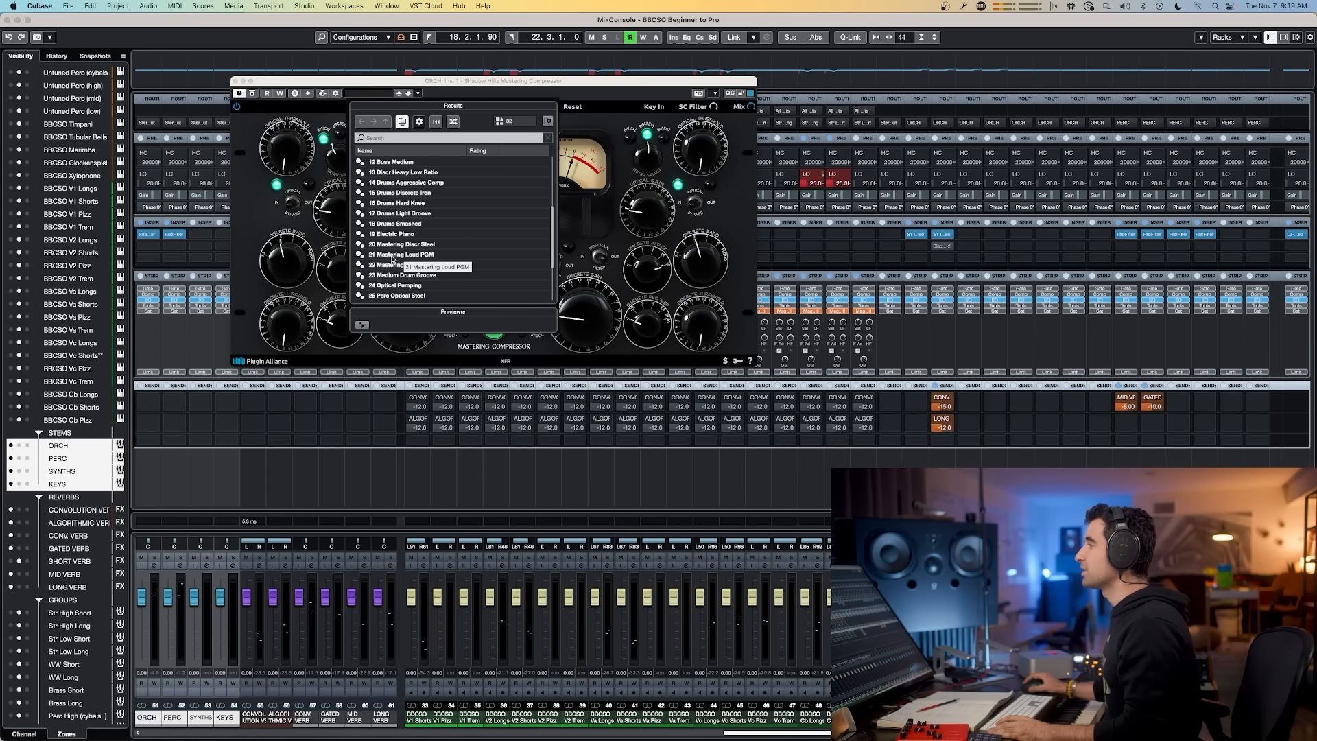
click(432, 266)
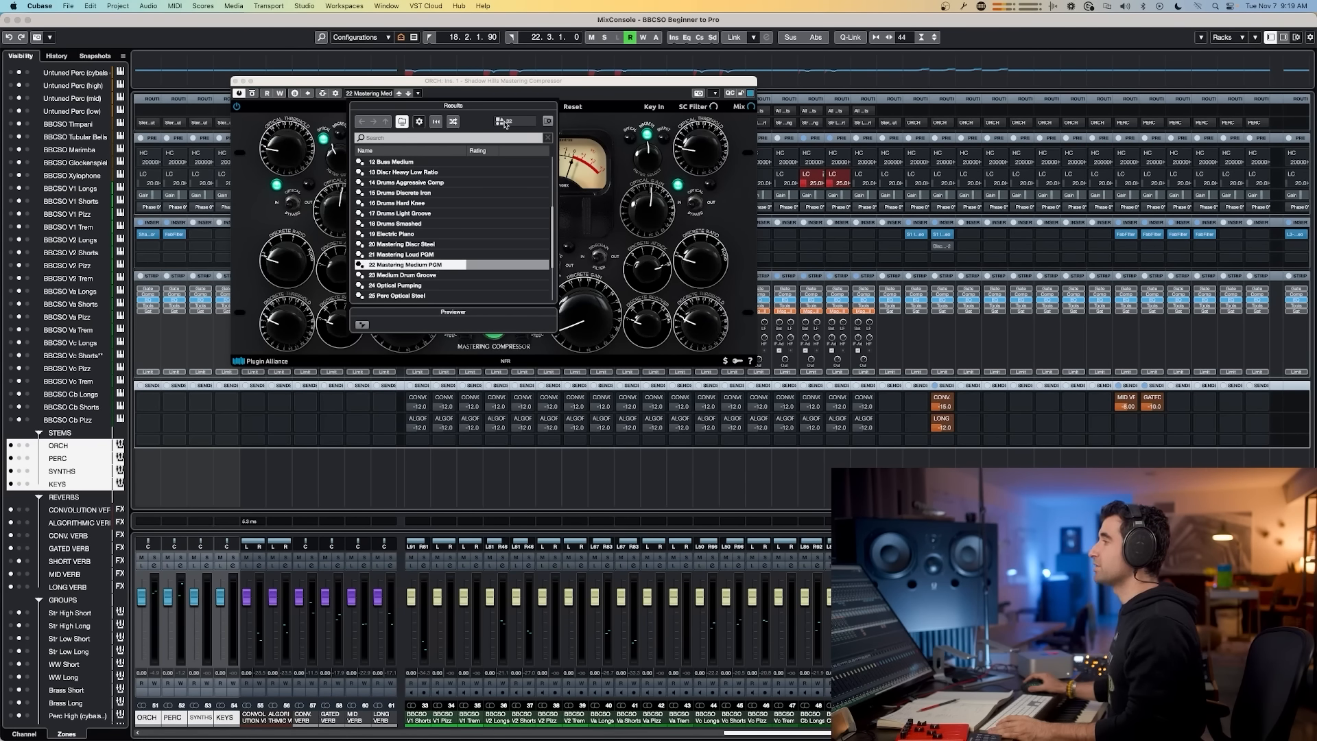
click(236, 81)
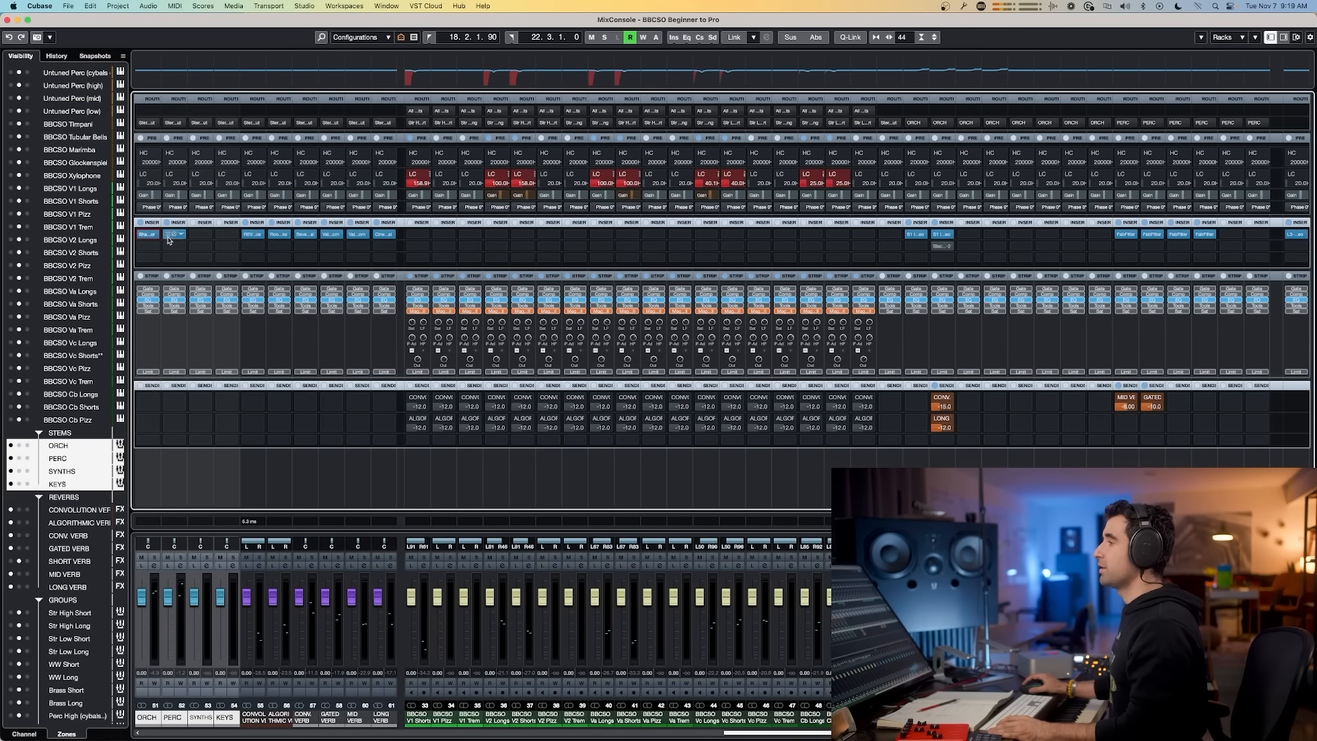
Step: Insert the J37 Stereo tape plugin on the ORCH channel's second insert slot and close its window
click(245, 247)
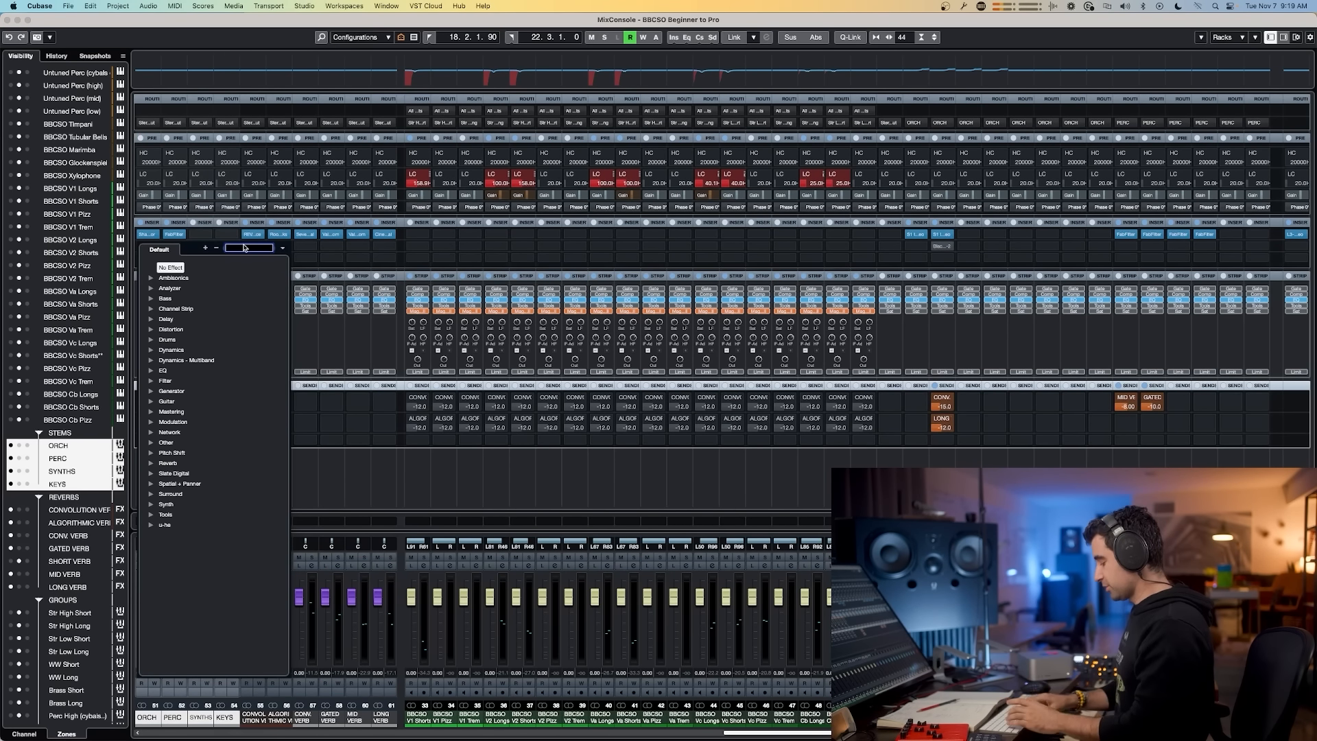
text(J37)
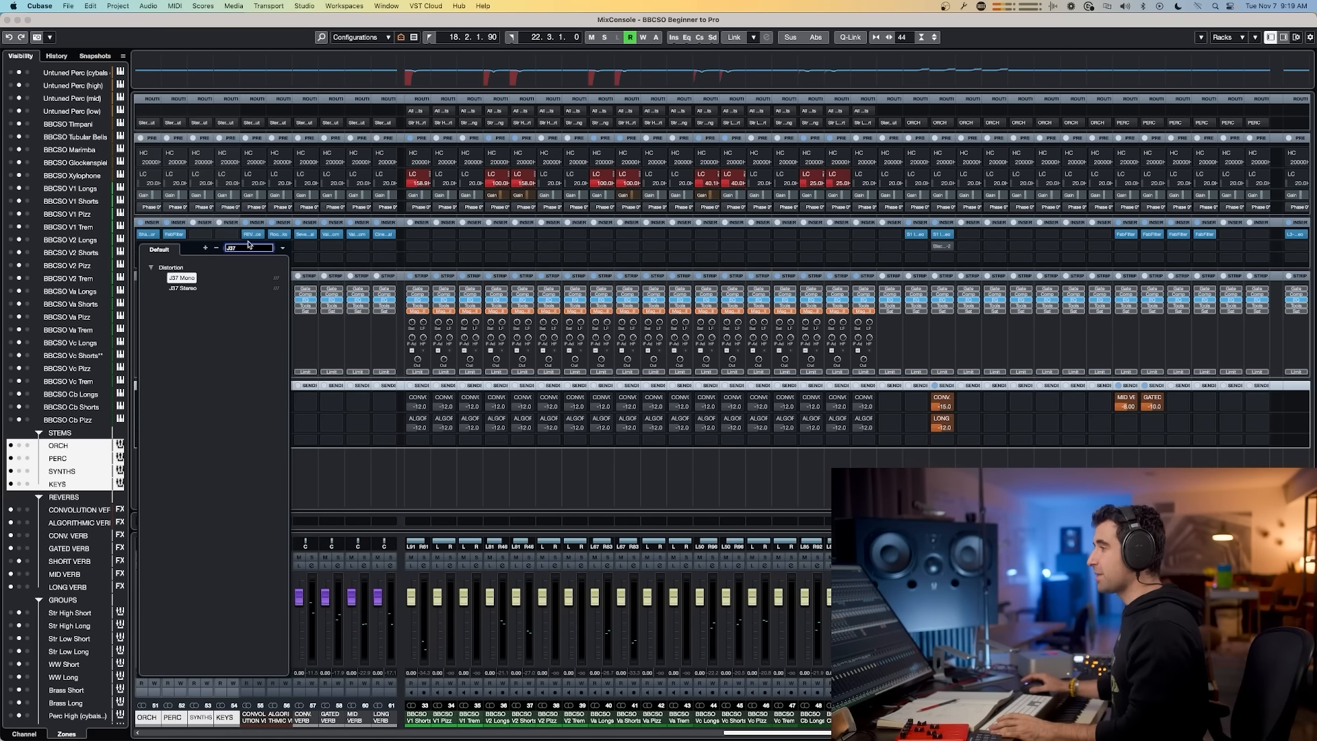
click(195, 289)
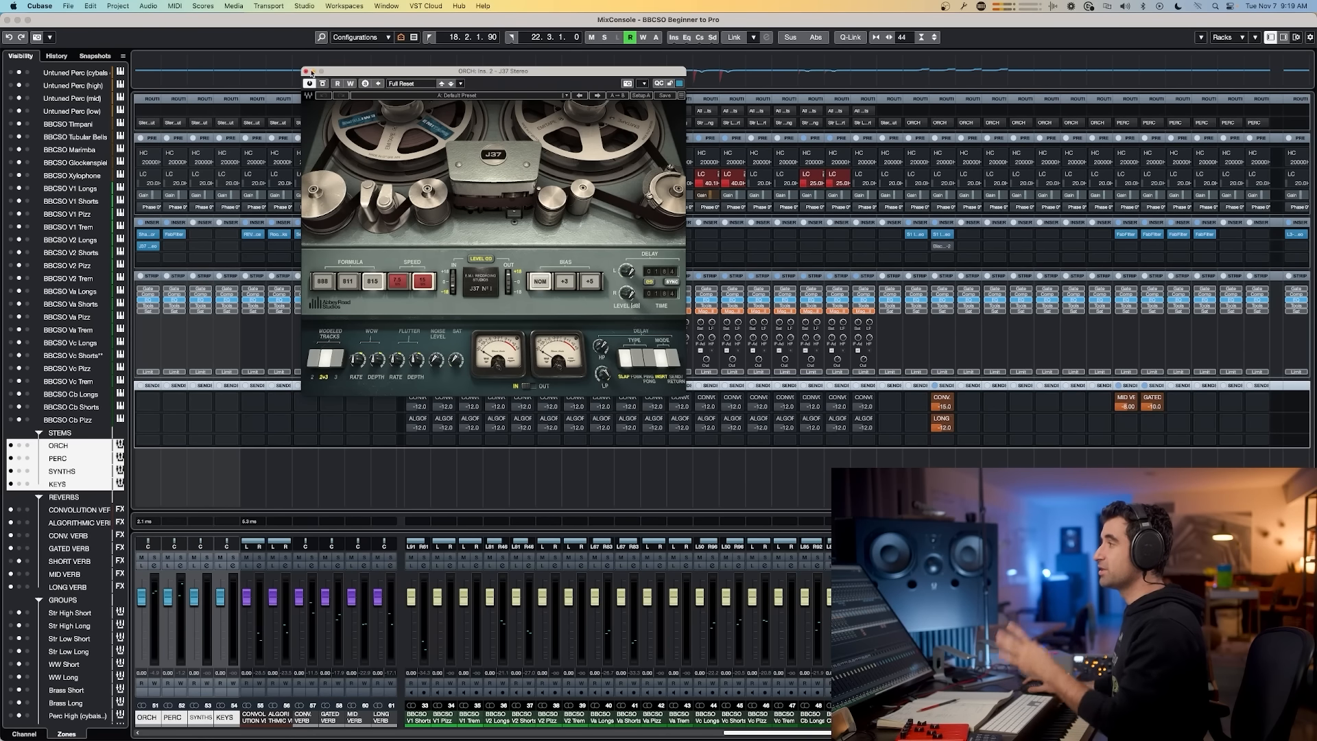
click(304, 70)
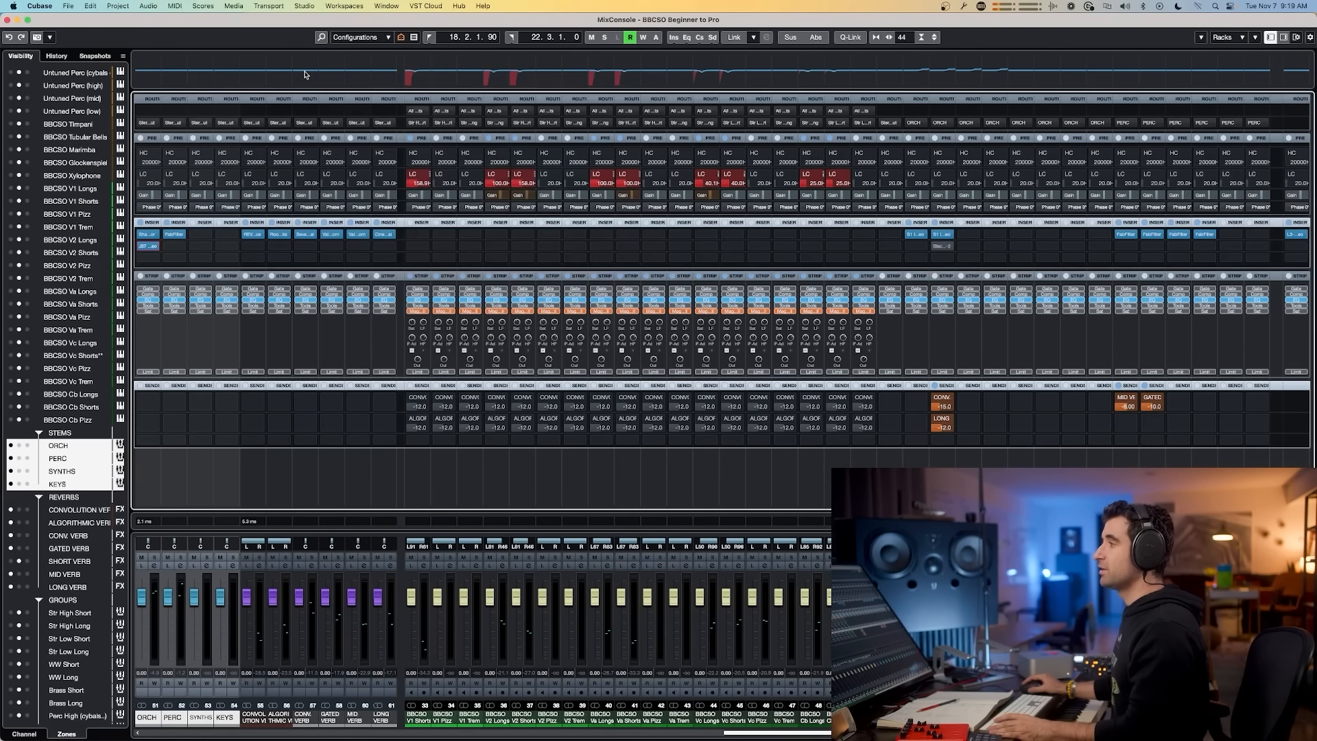
Step: Insert Fresh Air on the ORCH channel's third insert slot and load its Mixbus Polish preset
click(157, 257)
text(FRE)
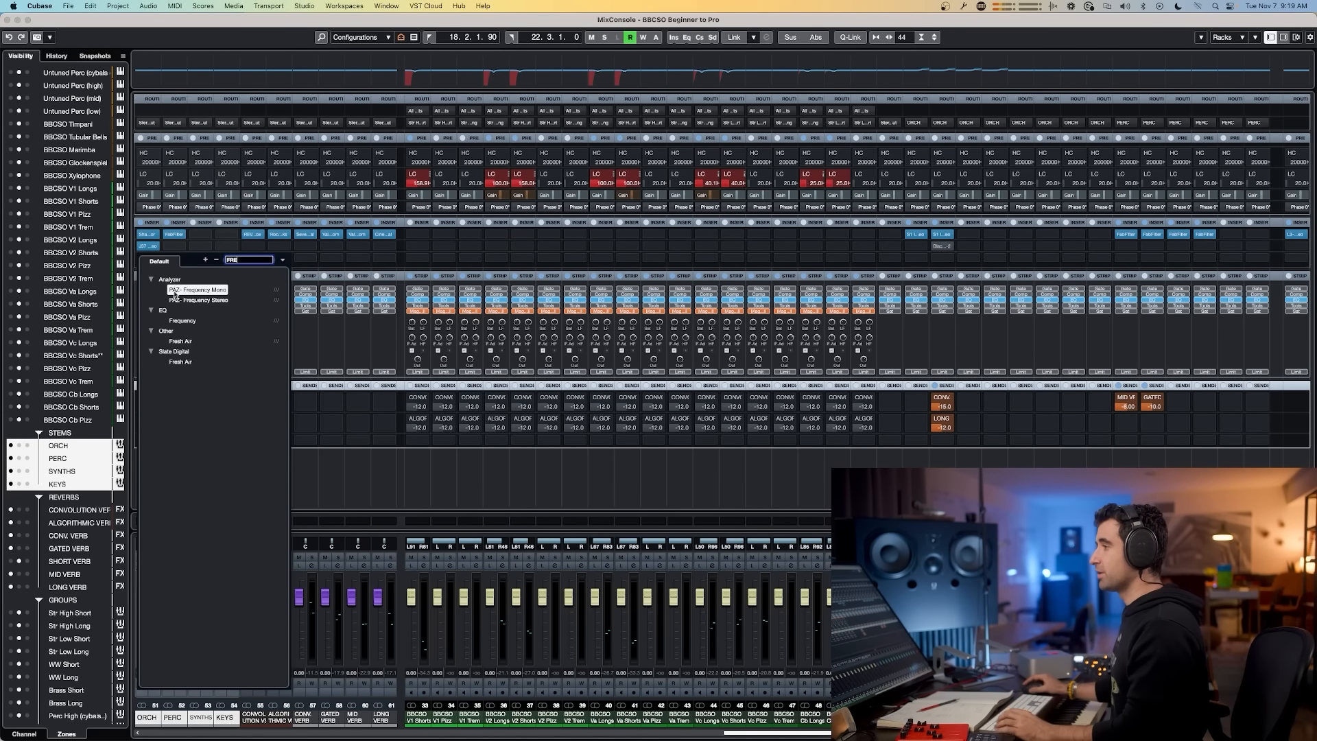
click(181, 341)
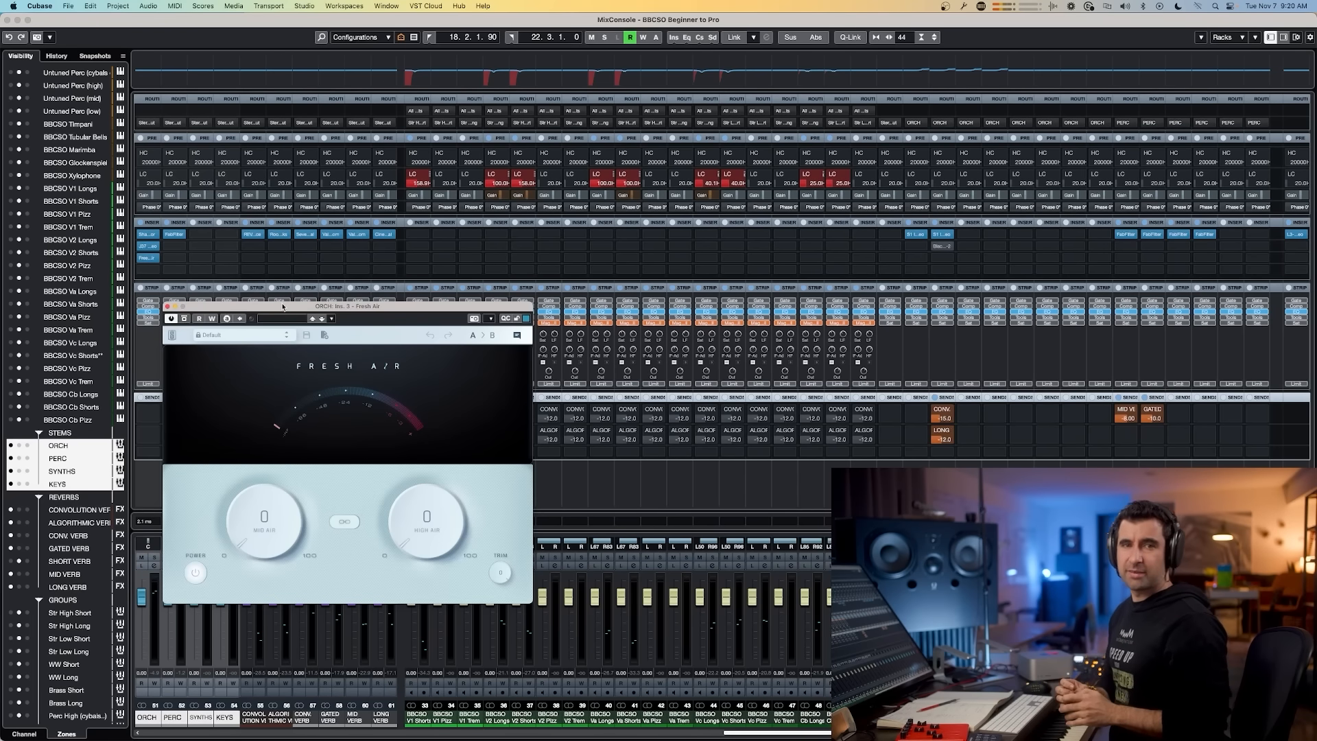
drag(282, 307, 556, 325)
click(533, 354)
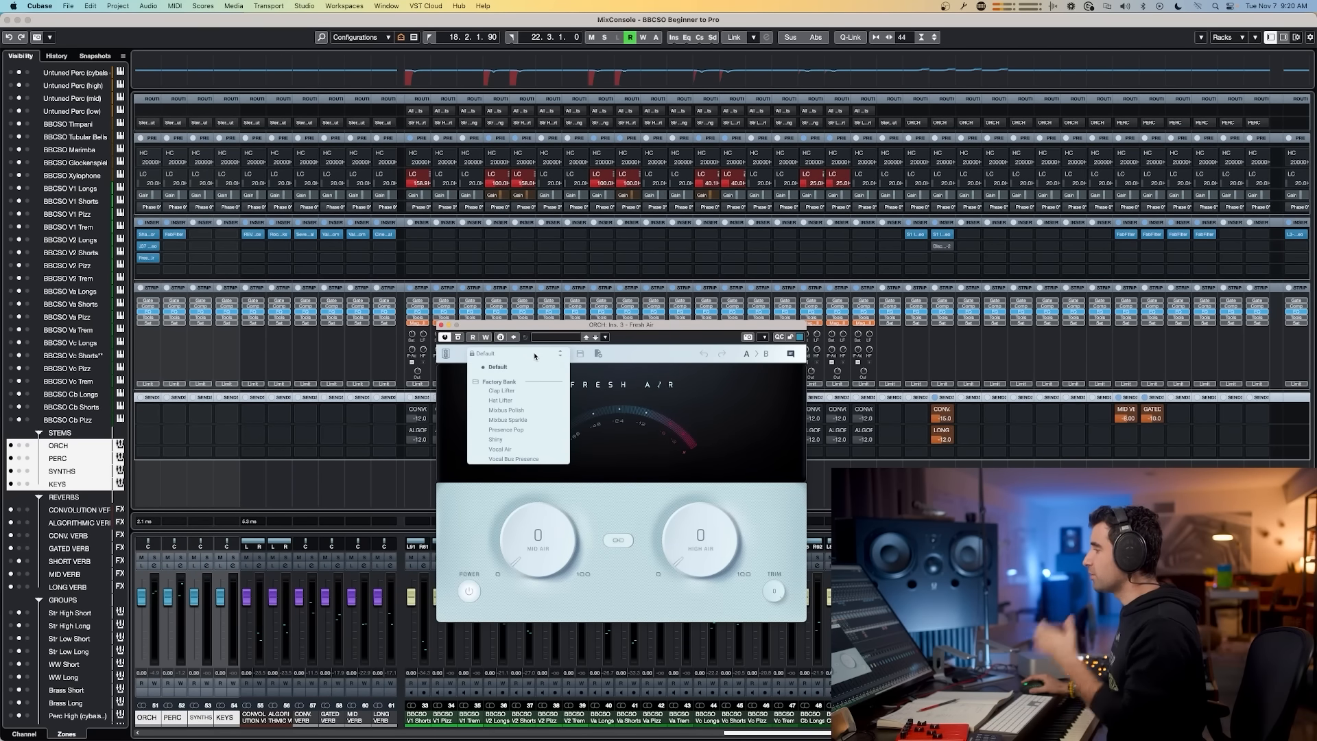
click(532, 414)
drag(533, 539, 543, 552)
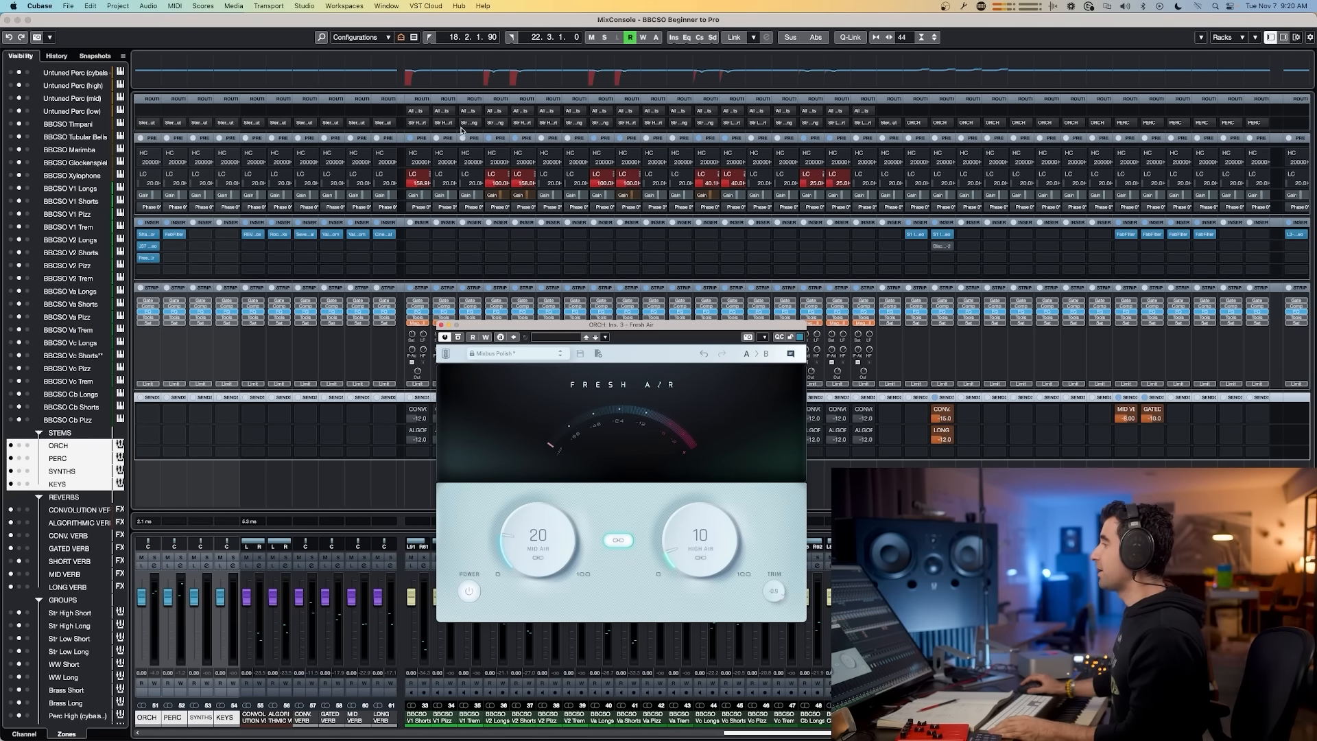
Step: Return to the MixConsole and toggle the ORCH inserts' bypass to compare, finally bypassing the Fresh Air insert
key(super+Tab)
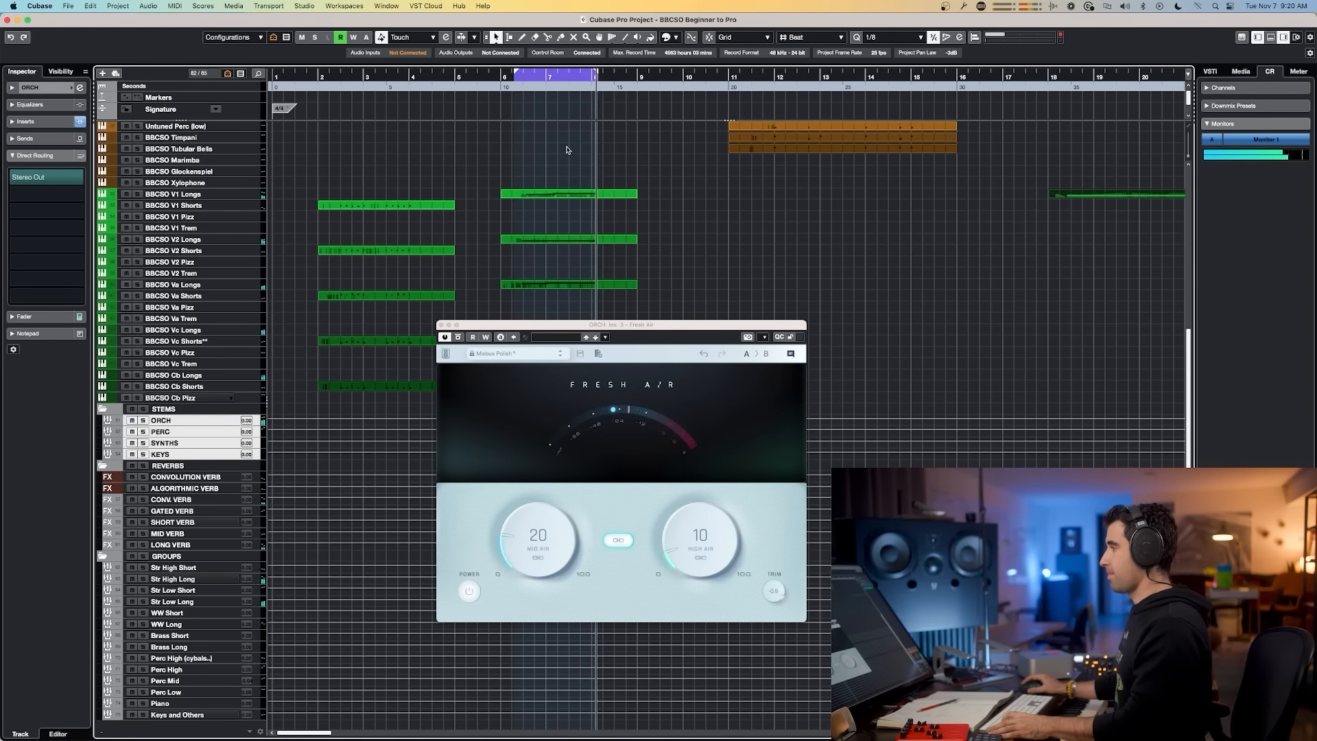
key(F3)
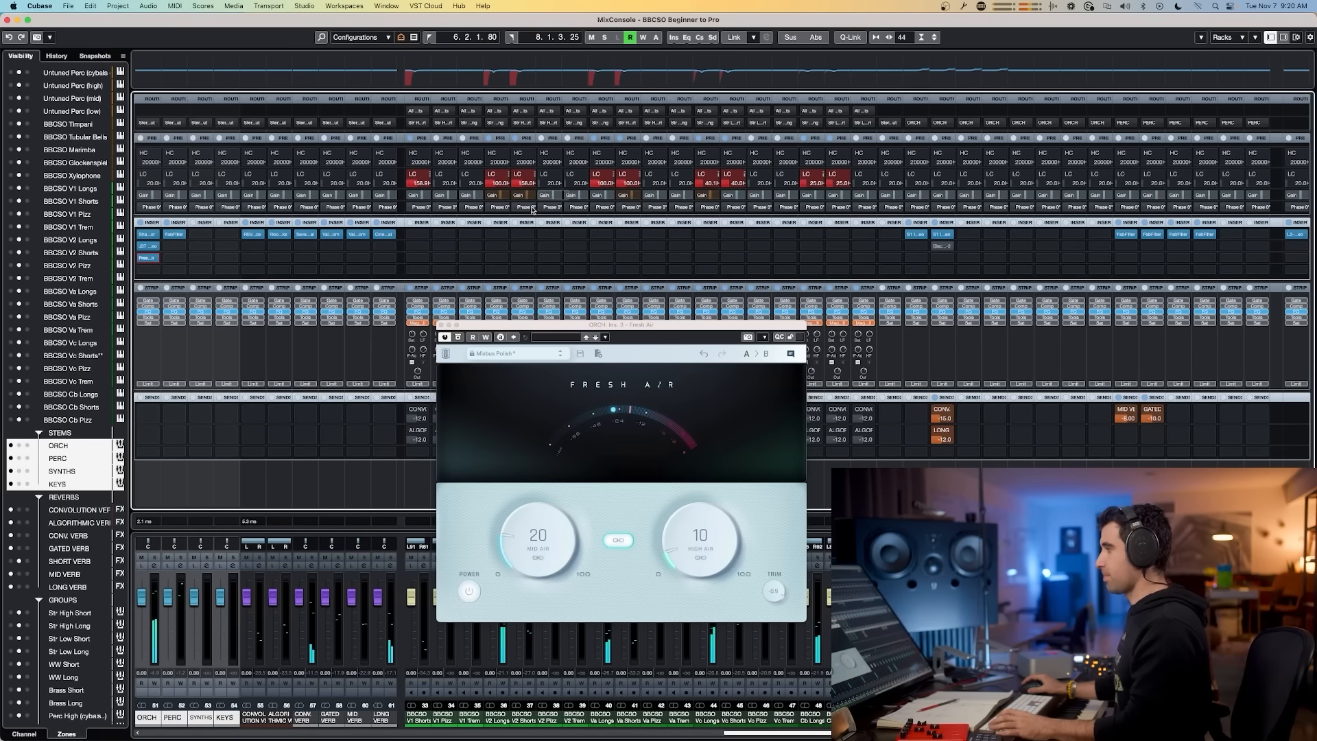
click(141, 224)
click(141, 223)
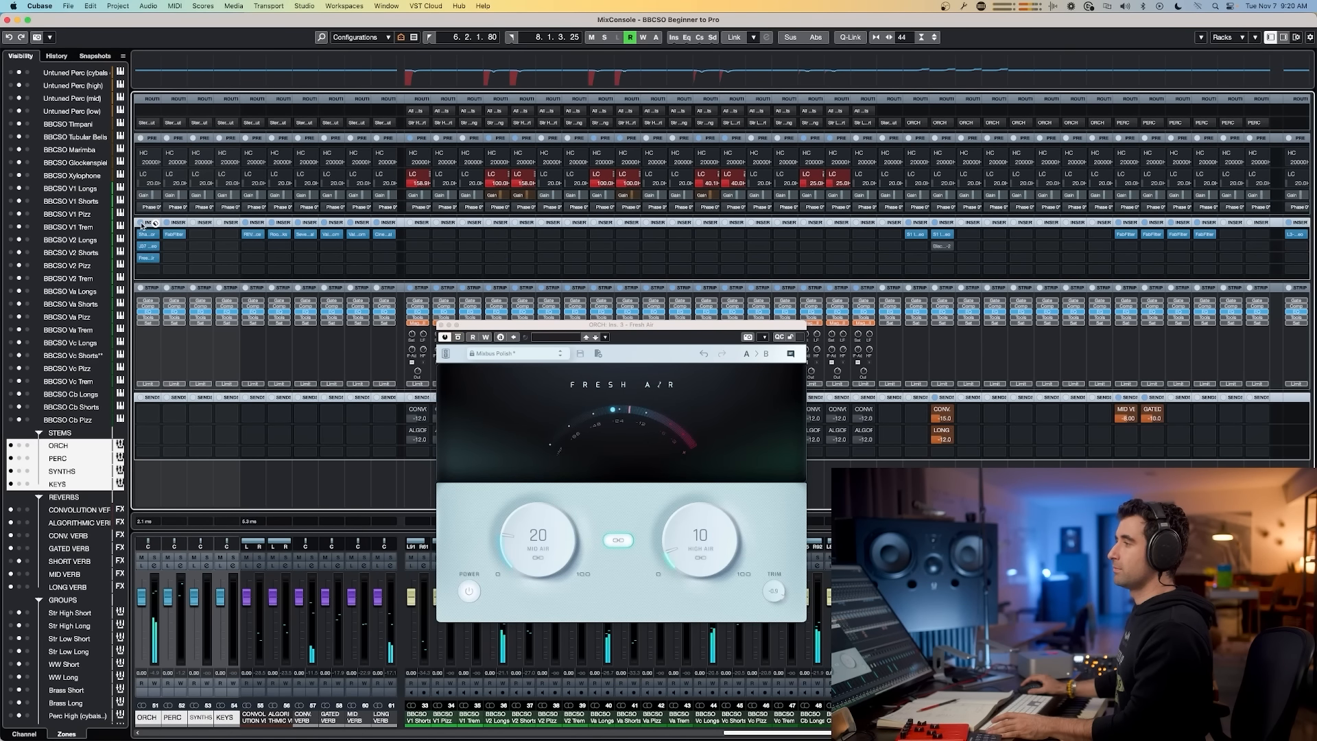
click(141, 223)
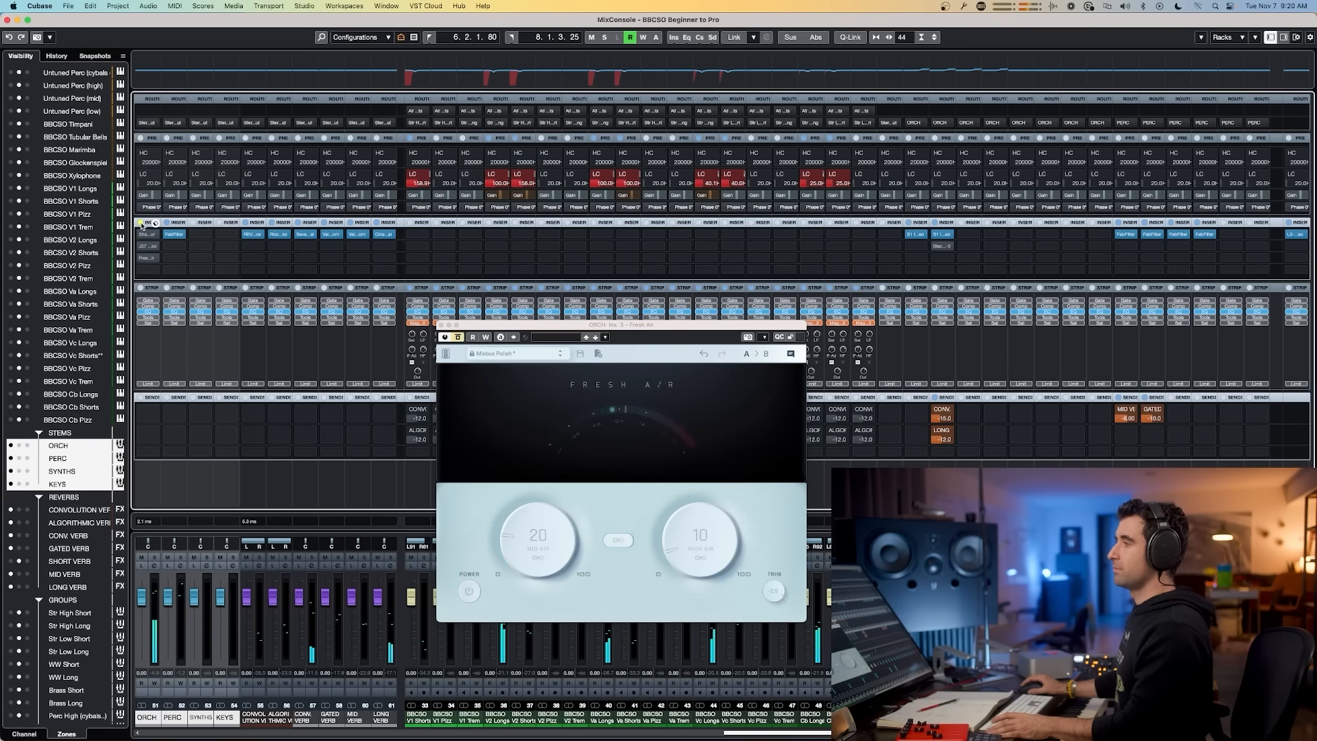
click(141, 224)
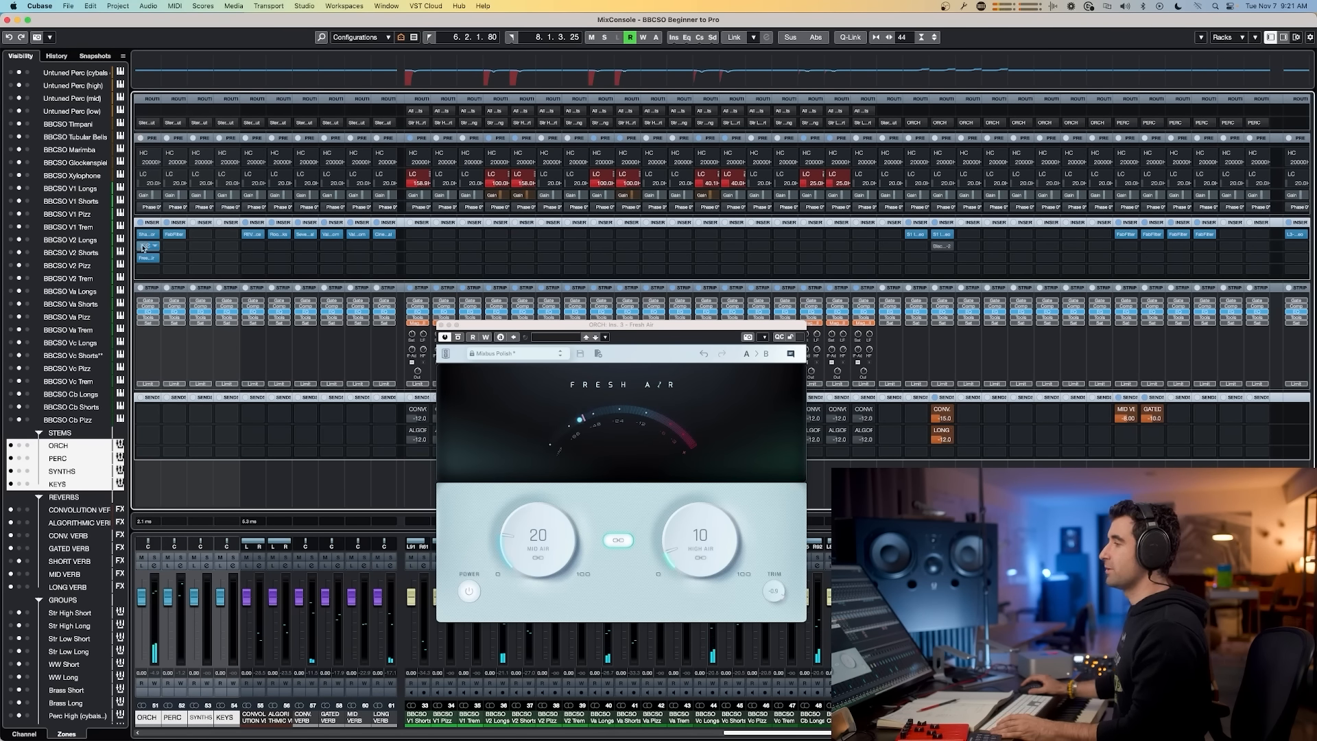
click(143, 251)
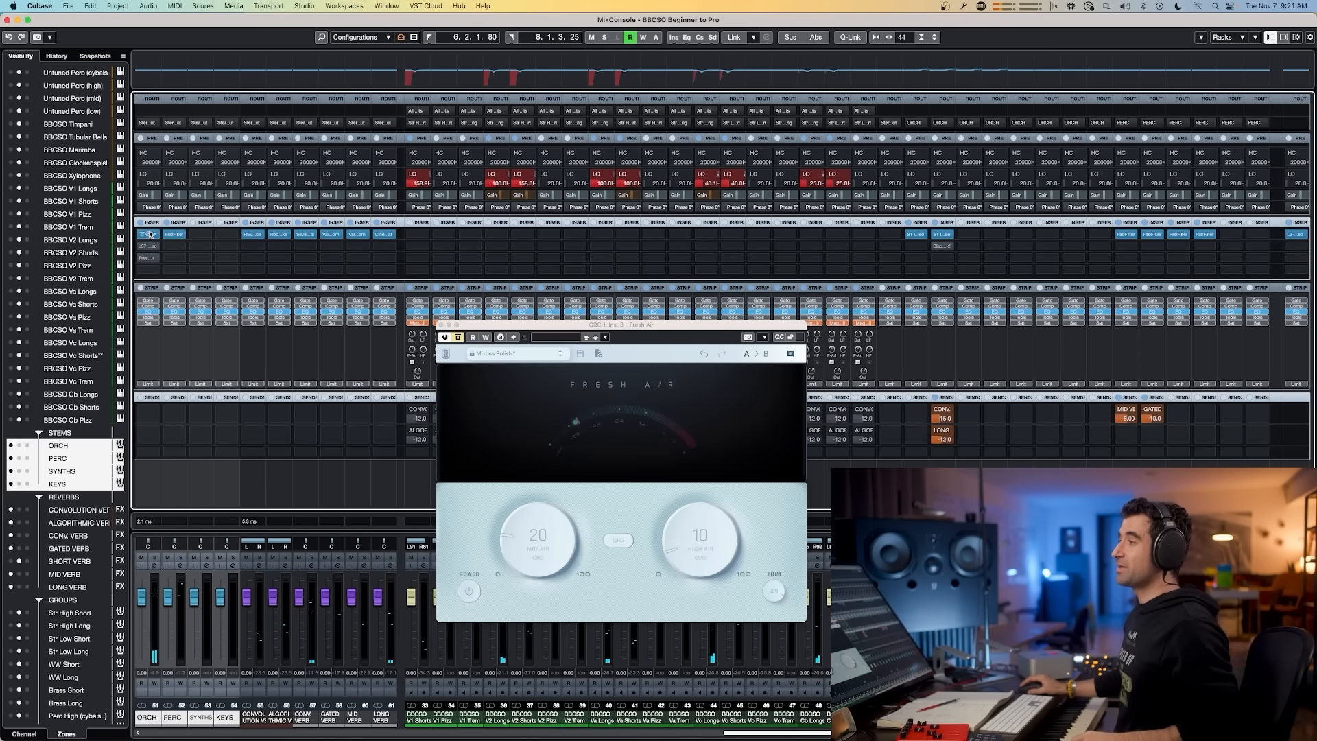
Step: Switch to Chrome and add a "WIDTH" line below MASTERING in the document
key(super+Tab)
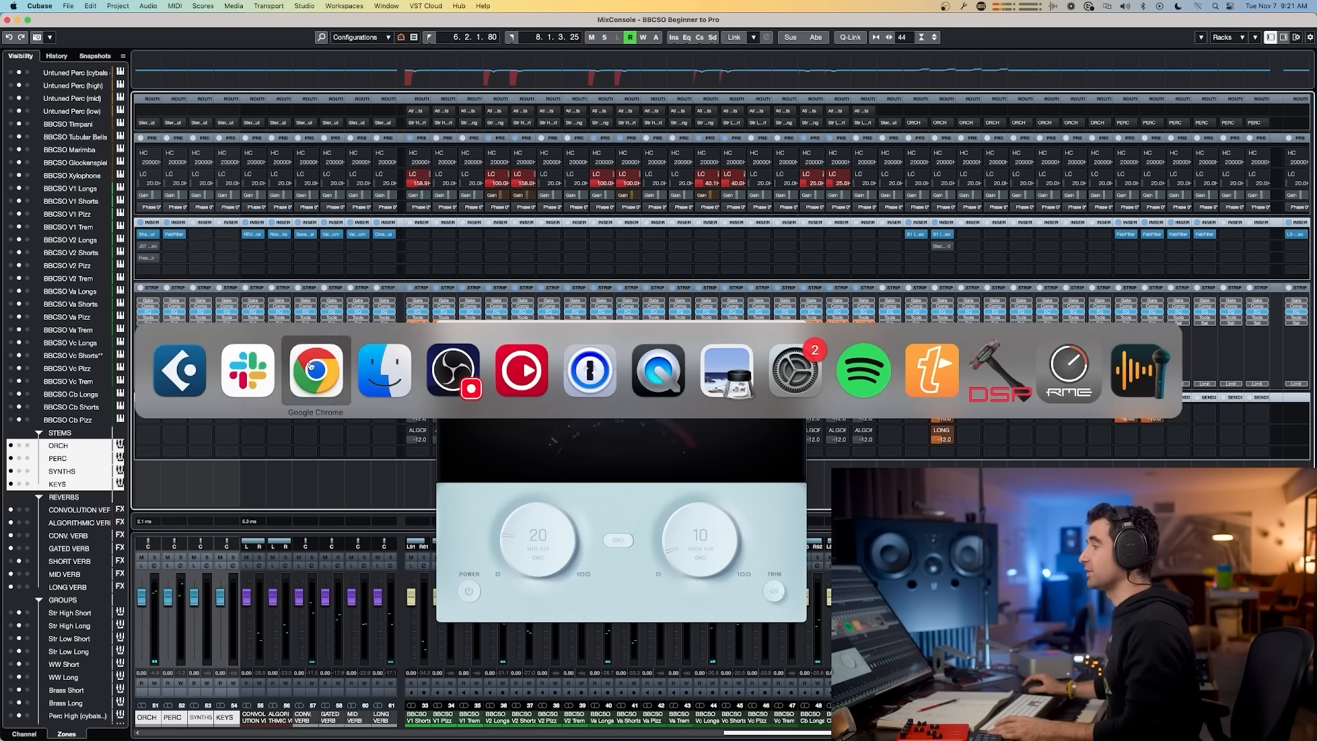
text(WIDTH)
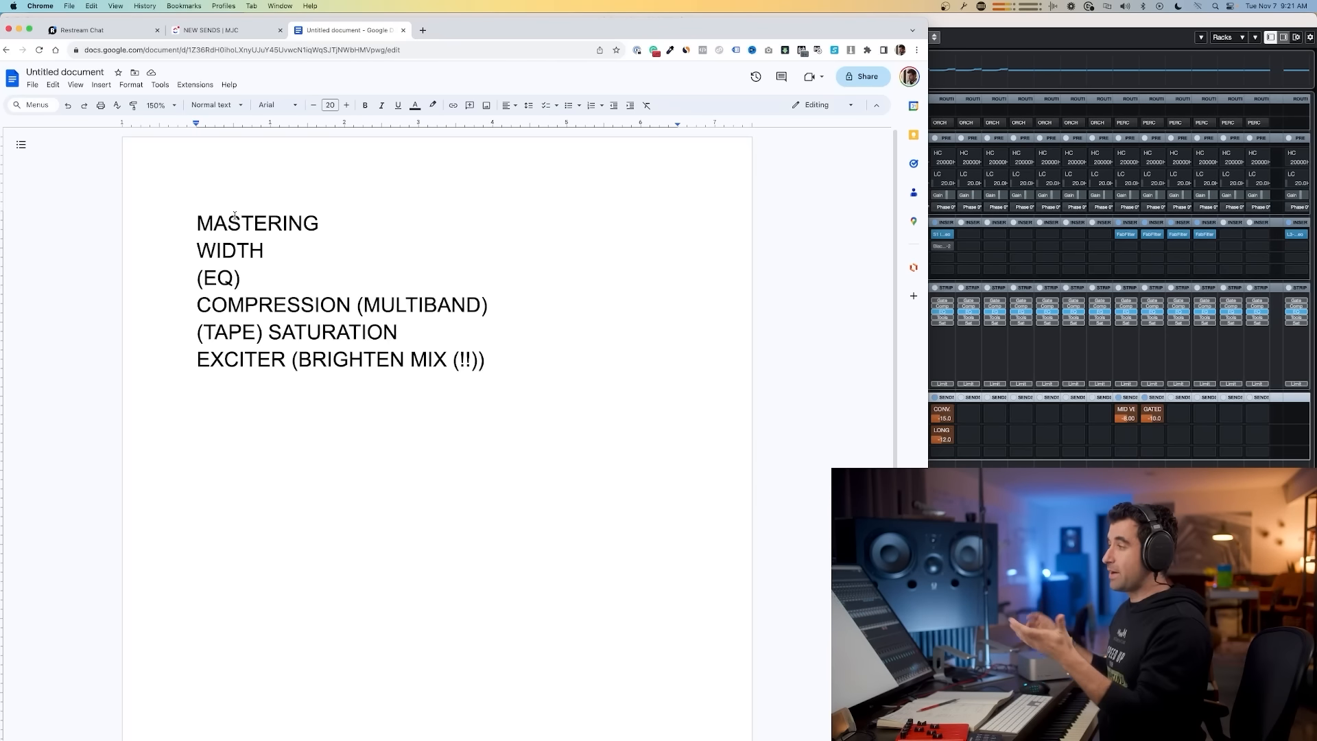
Step: Switch back to Cubase, open the project window and place the playback cursor near bar 2
key(super+Tab)
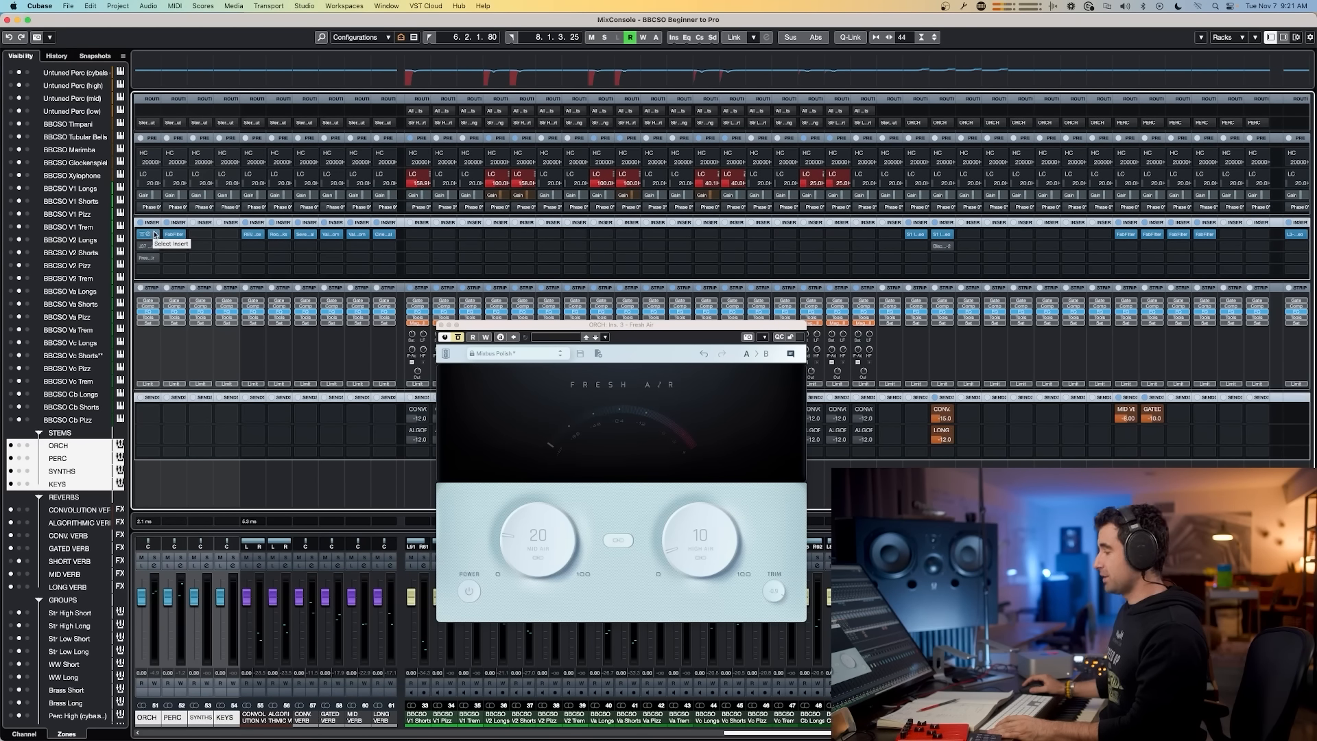
key(super+Tab)
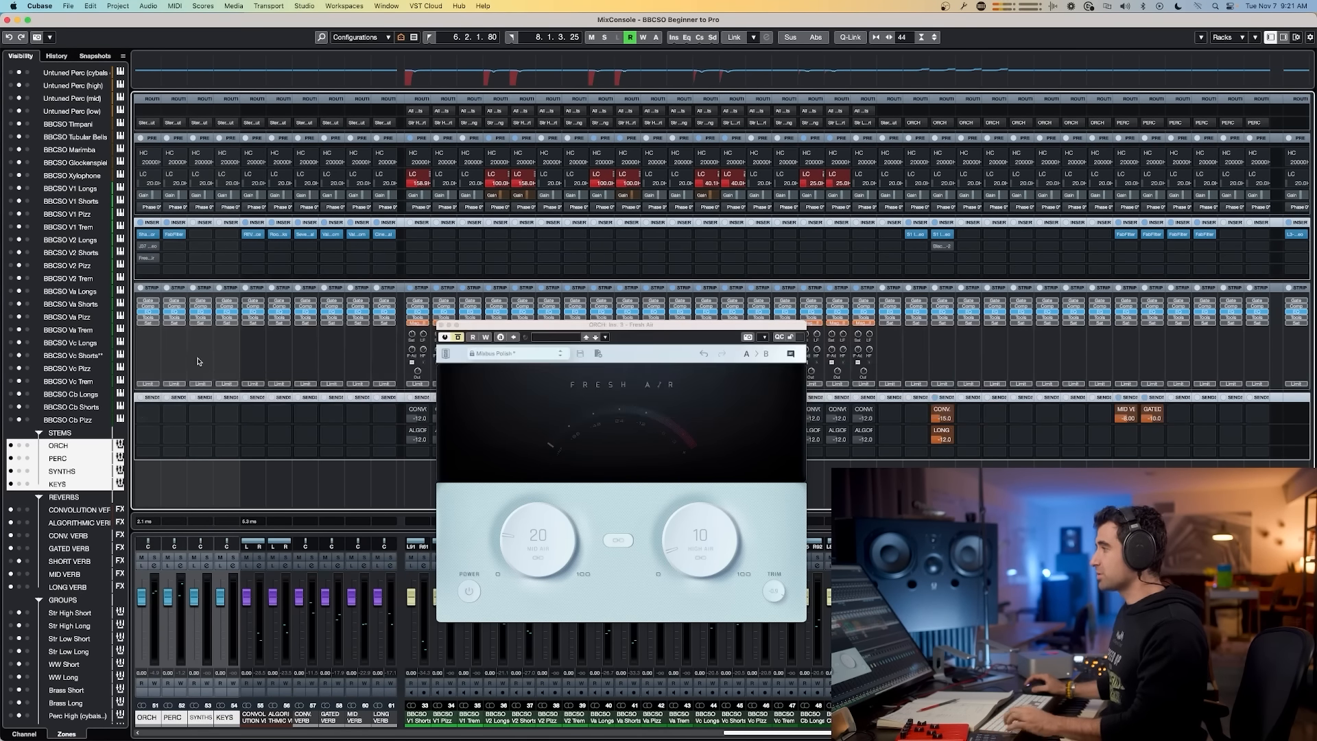
key(F3)
click(331, 77)
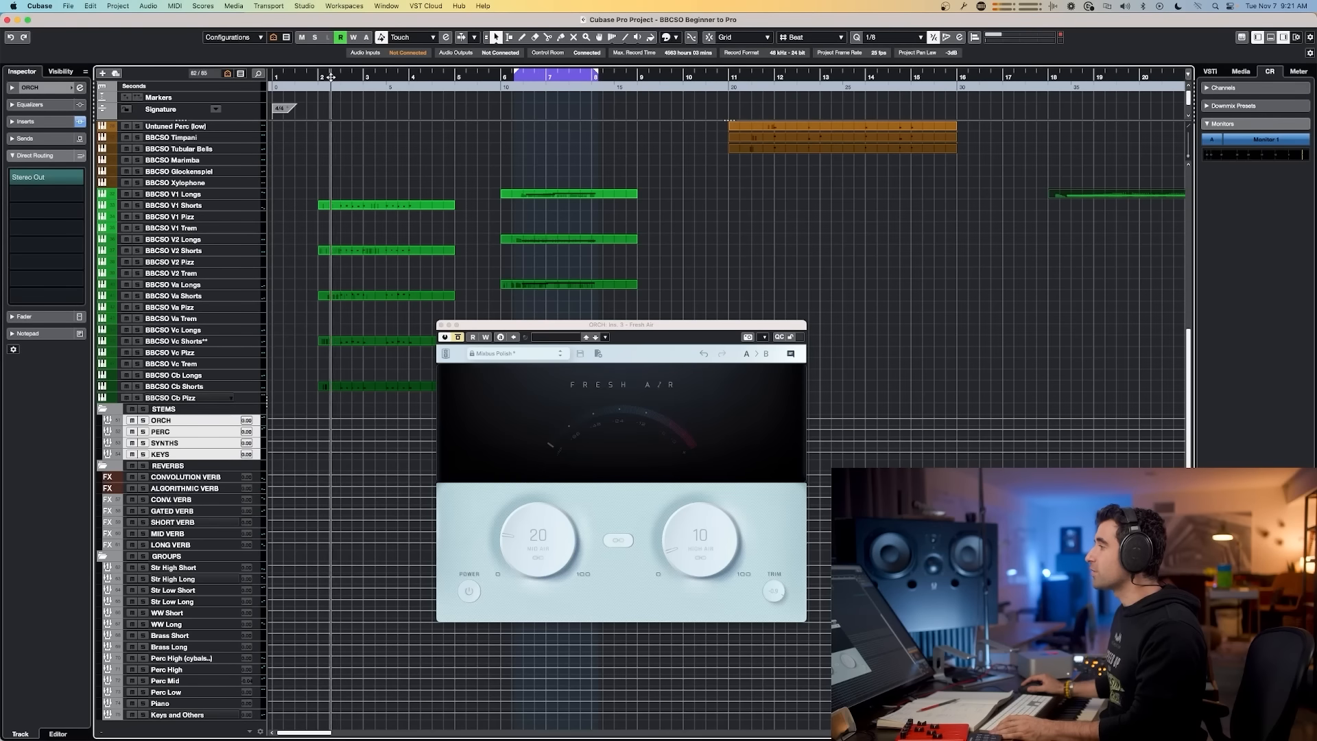
Step: Start playback looping around bars 3–4 and open the Shadow Hills Mastering Compressor on the ORCH channel's first insert
key(space)
drag(336, 71, 421, 112)
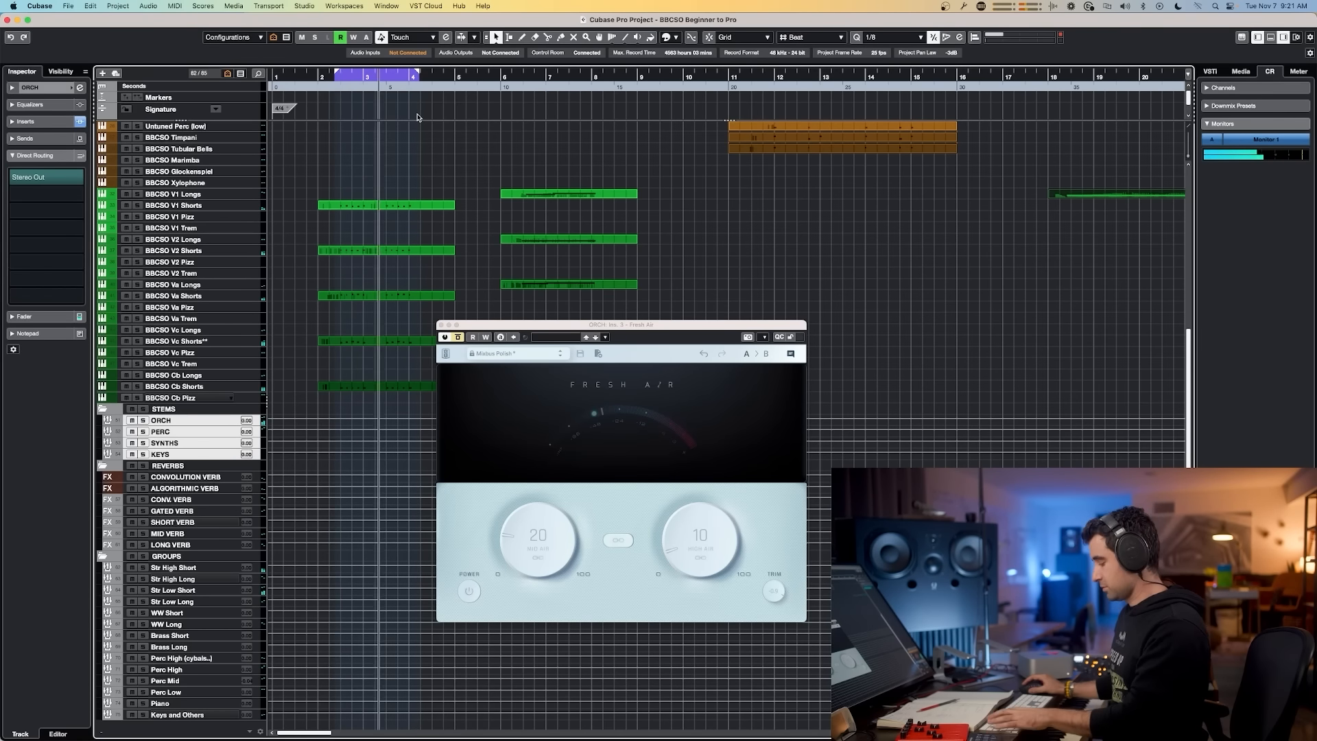
key(F3)
click(142, 237)
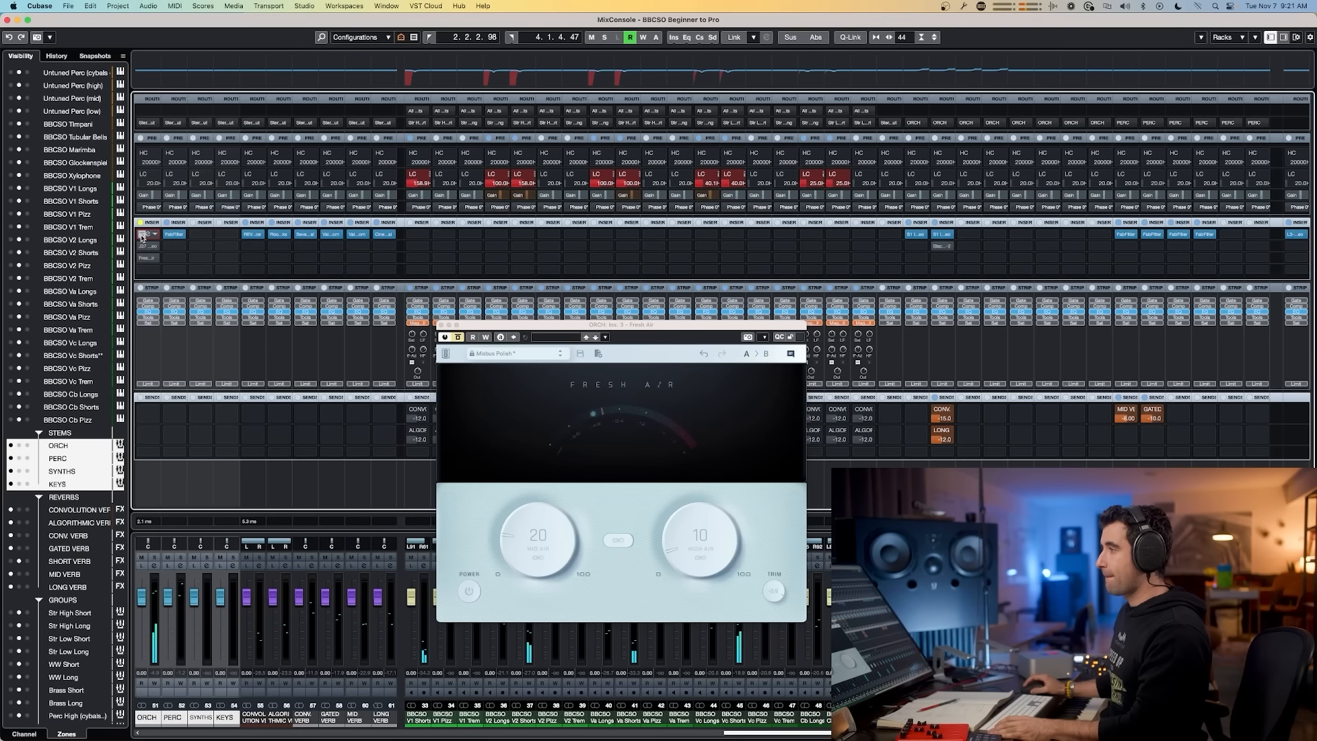
click(142, 236)
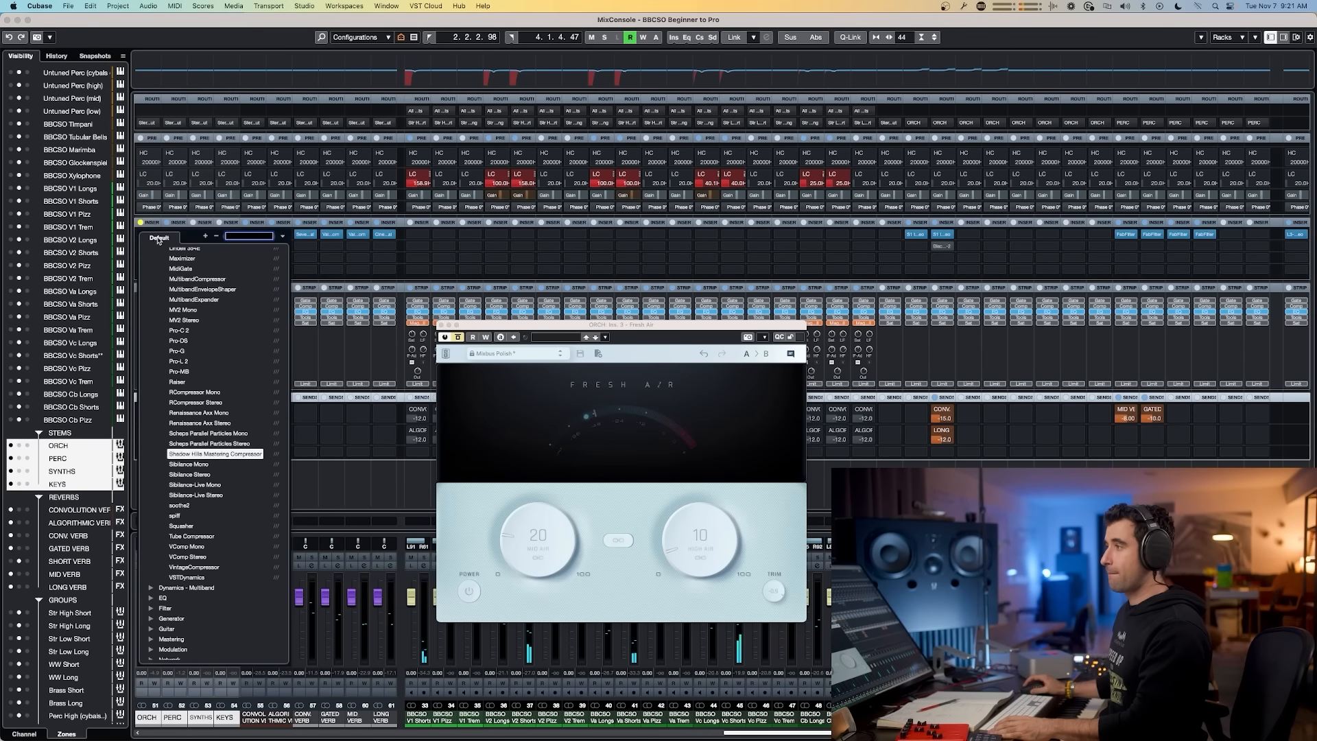
click(293, 259)
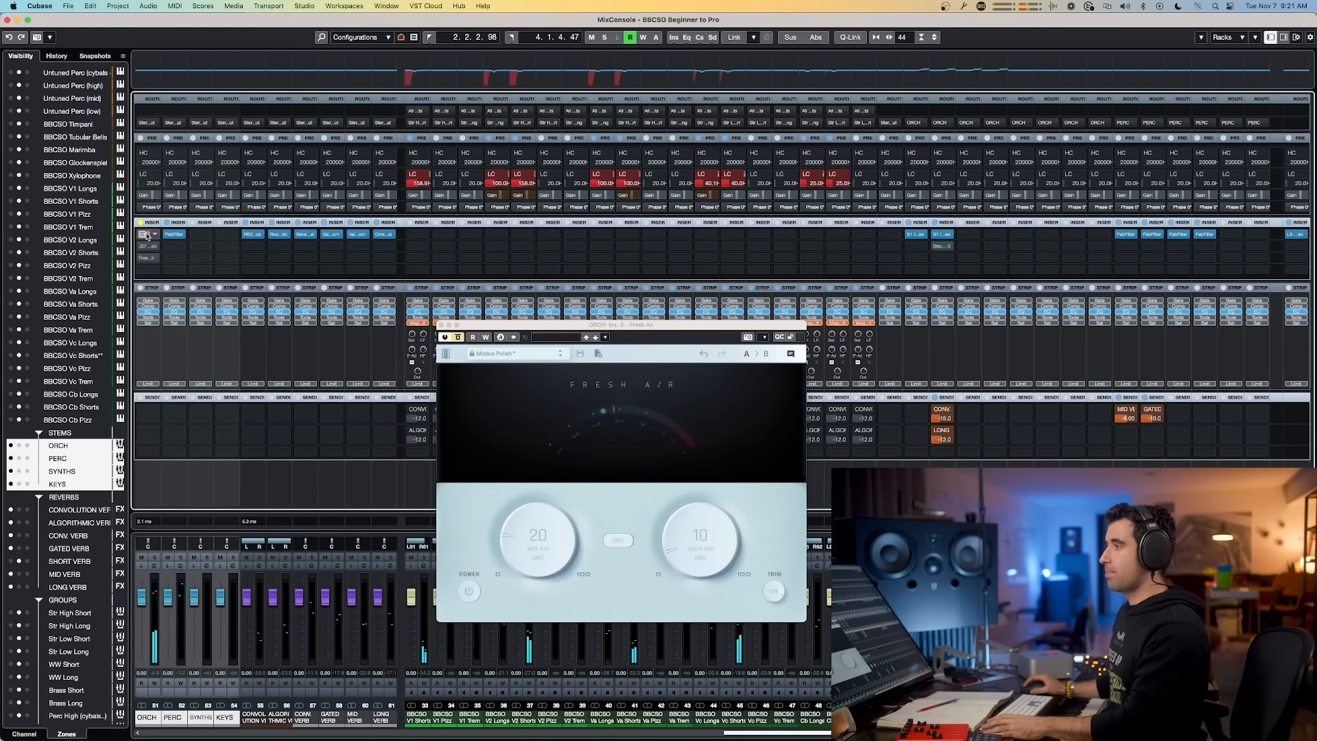
click(149, 236)
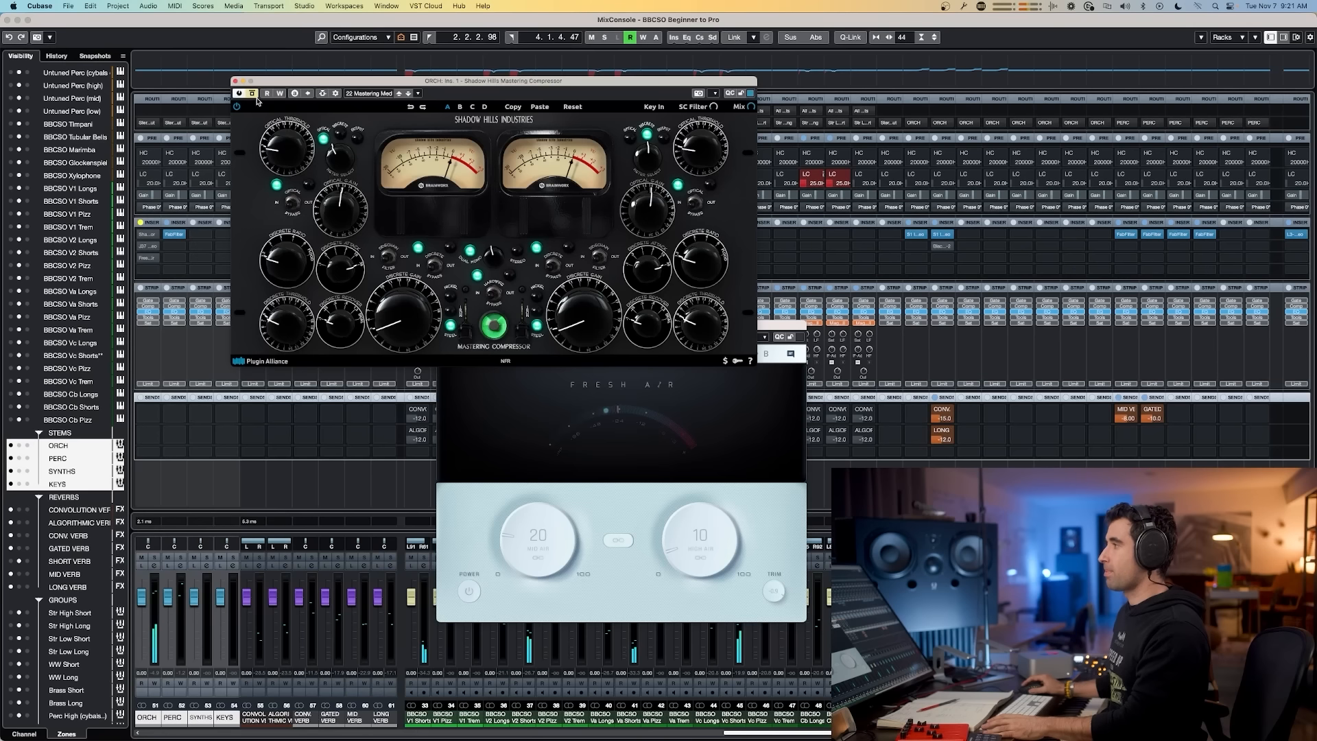
Step: Toggle the Shadow Hills Mastering Compressor's bypass repeatedly to compare the sound, then close its window
click(253, 95)
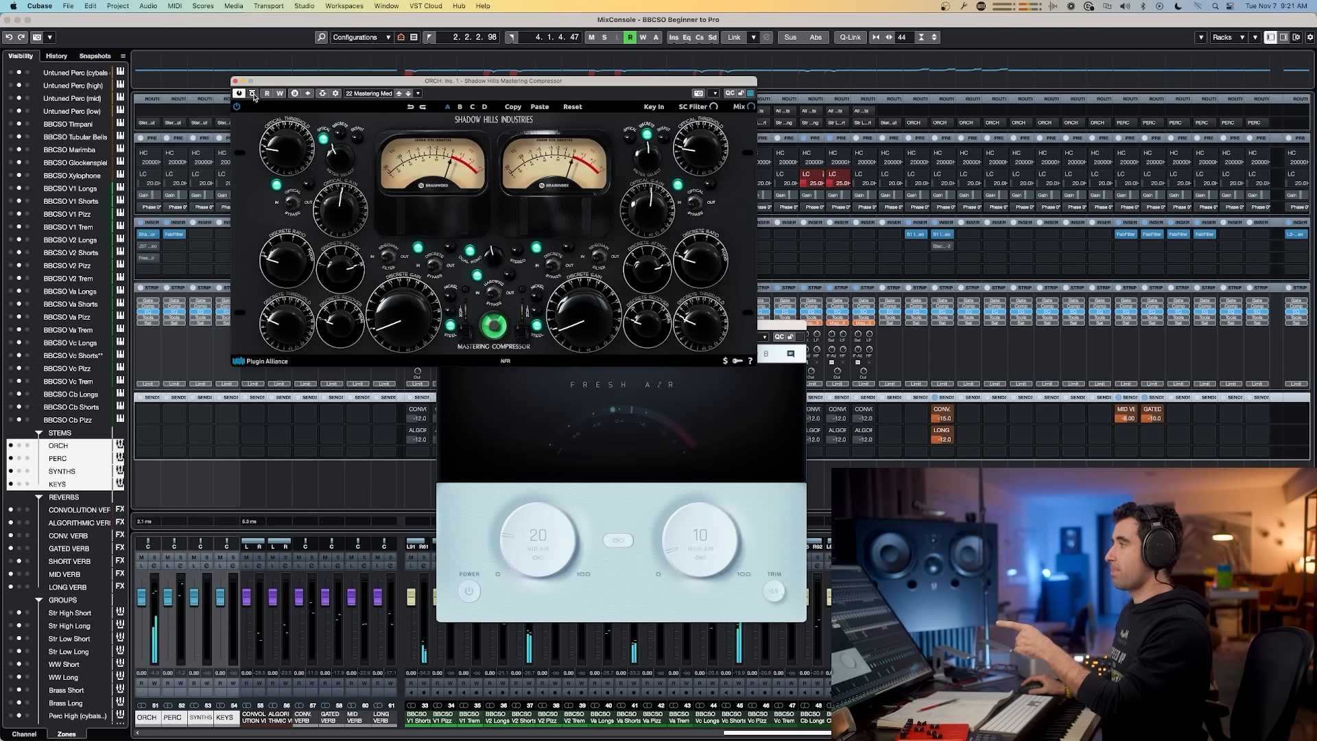
click(253, 94)
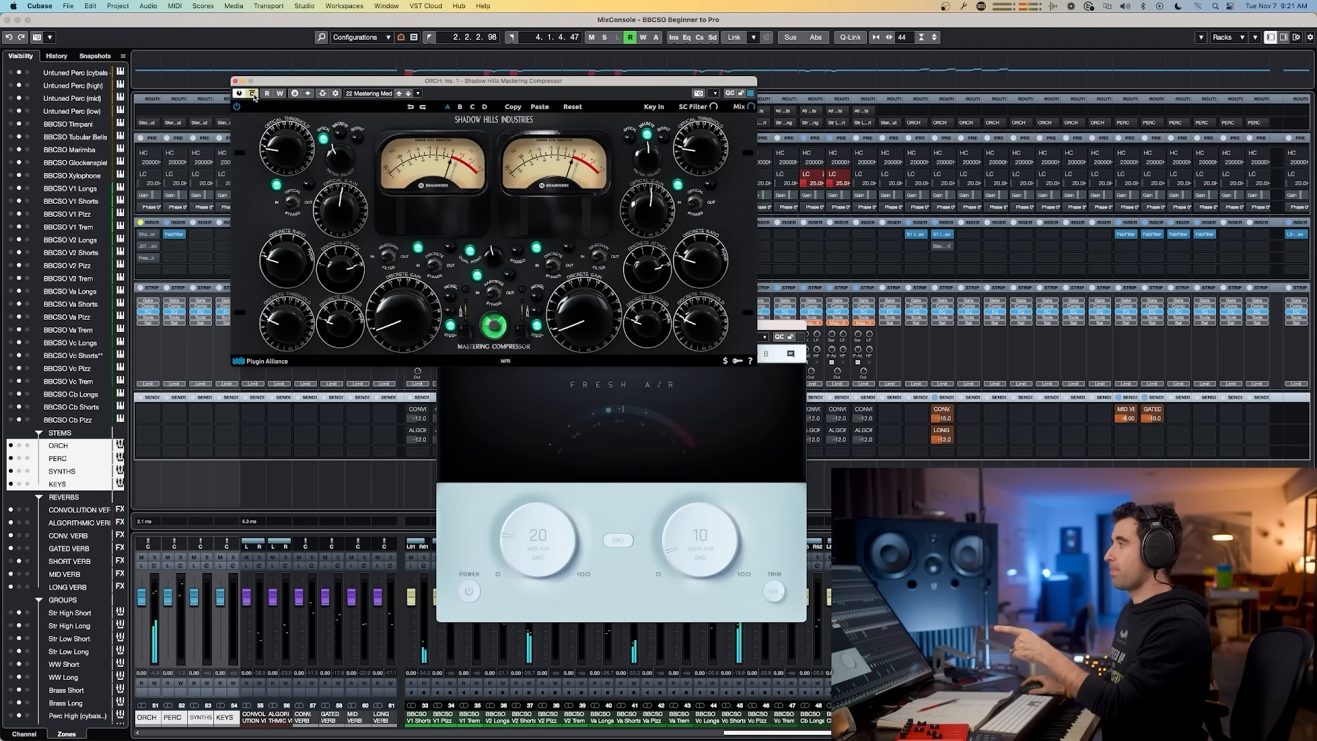
click(253, 94)
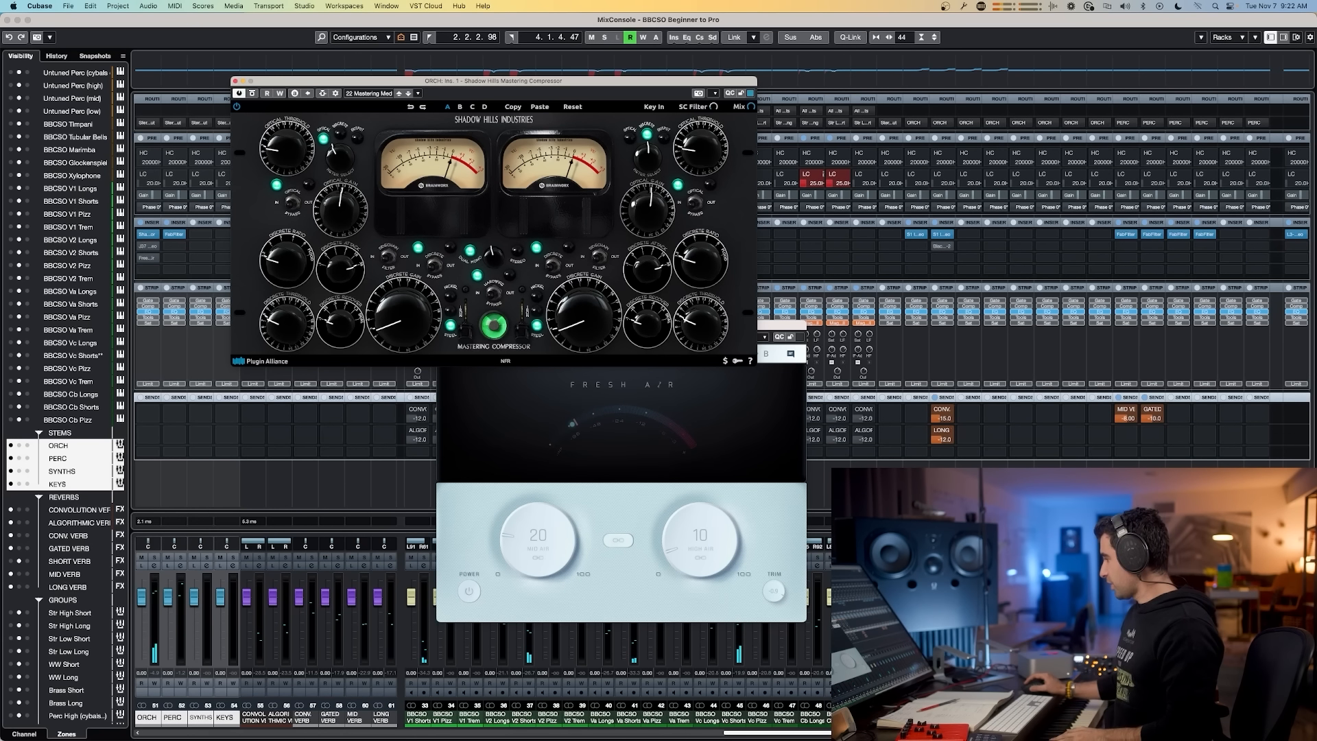
click(496, 717)
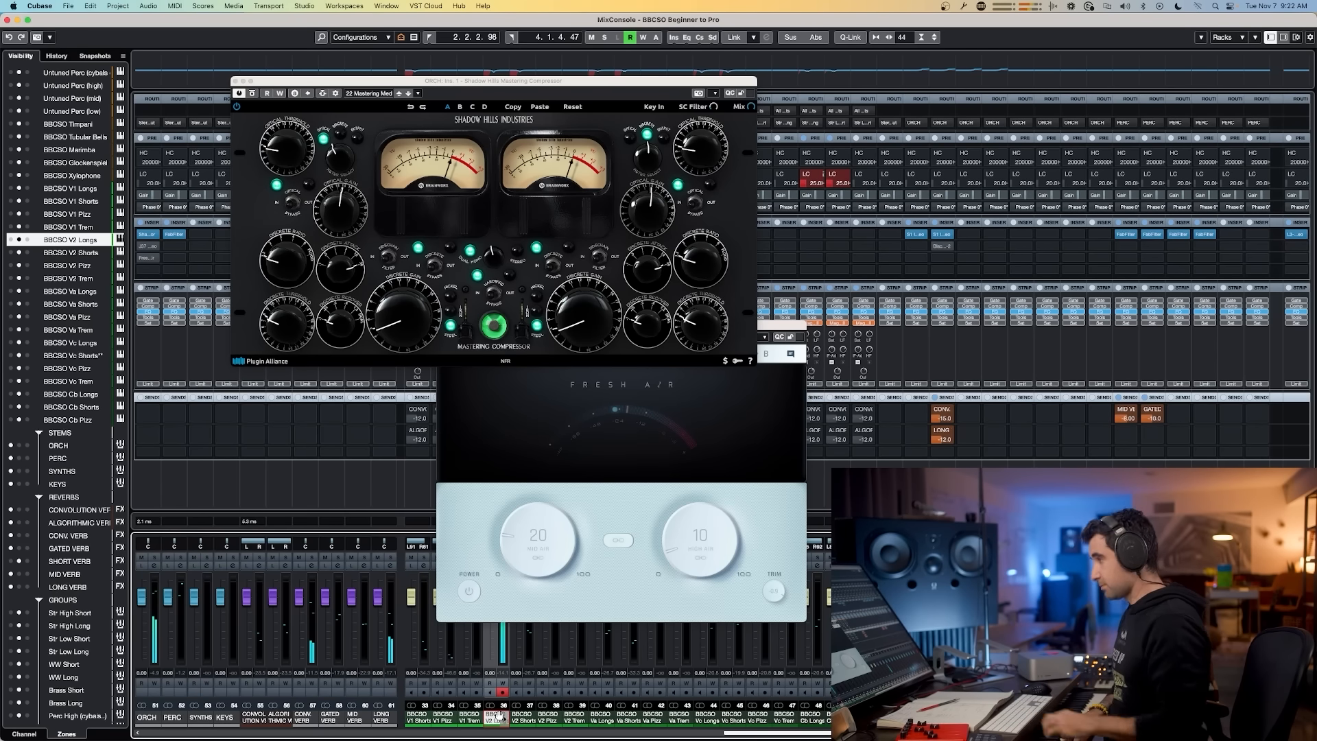
click(253, 94)
click(254, 94)
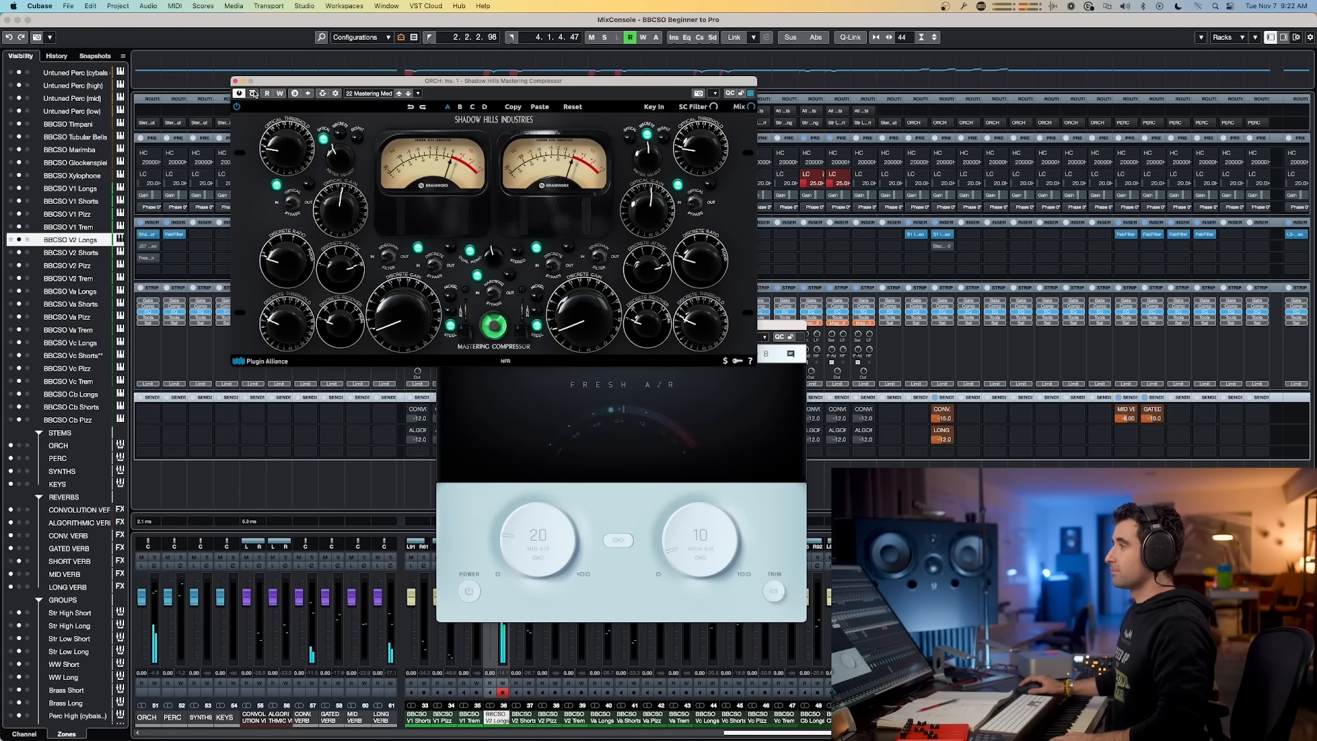
click(253, 94)
click(253, 94)
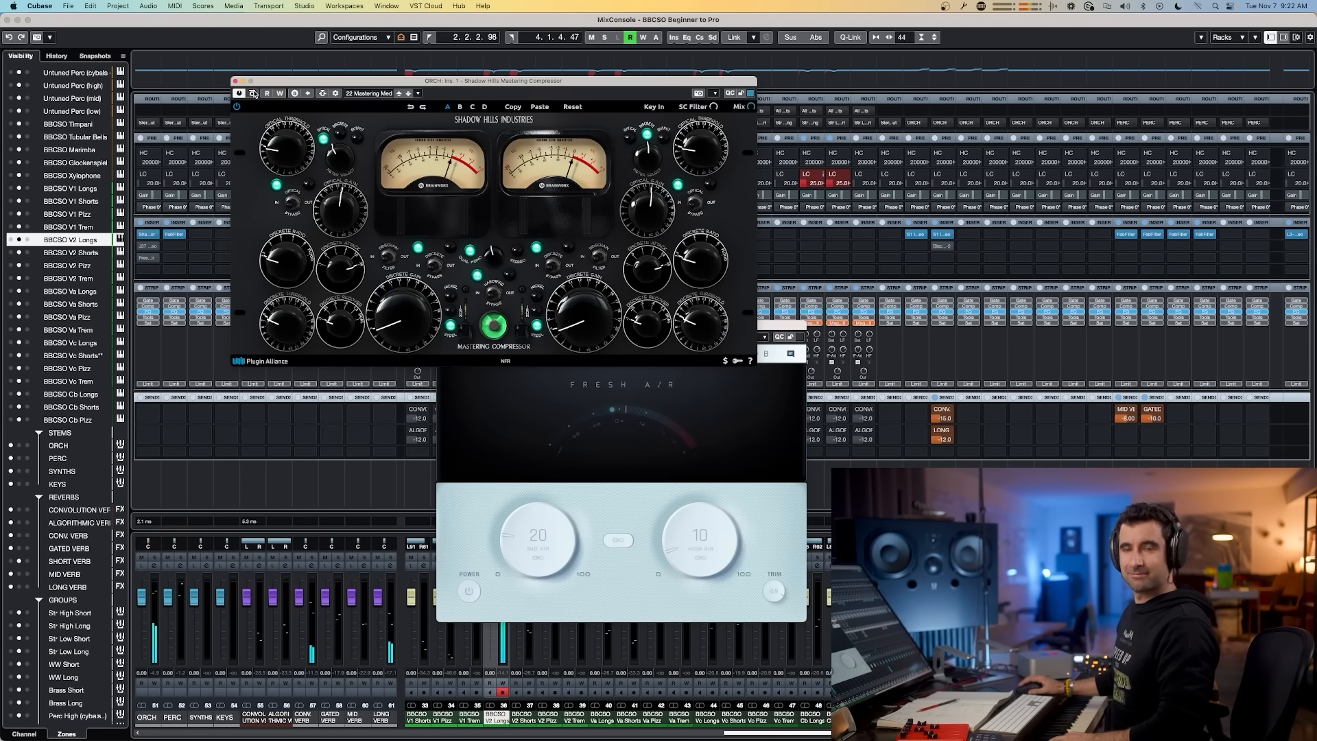
click(253, 94)
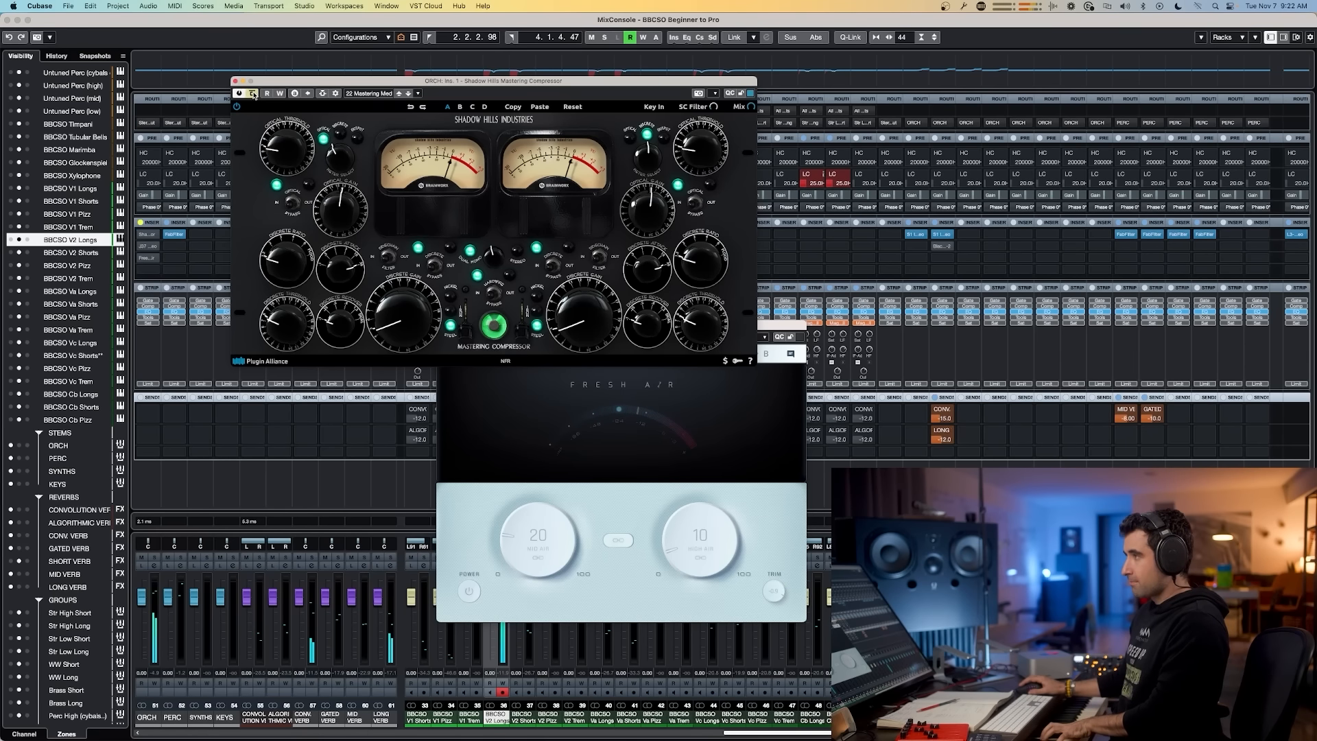
click(254, 94)
click(253, 94)
click(253, 94)
click(253, 94)
click(254, 93)
click(253, 94)
click(253, 94)
click(253, 94)
click(253, 94)
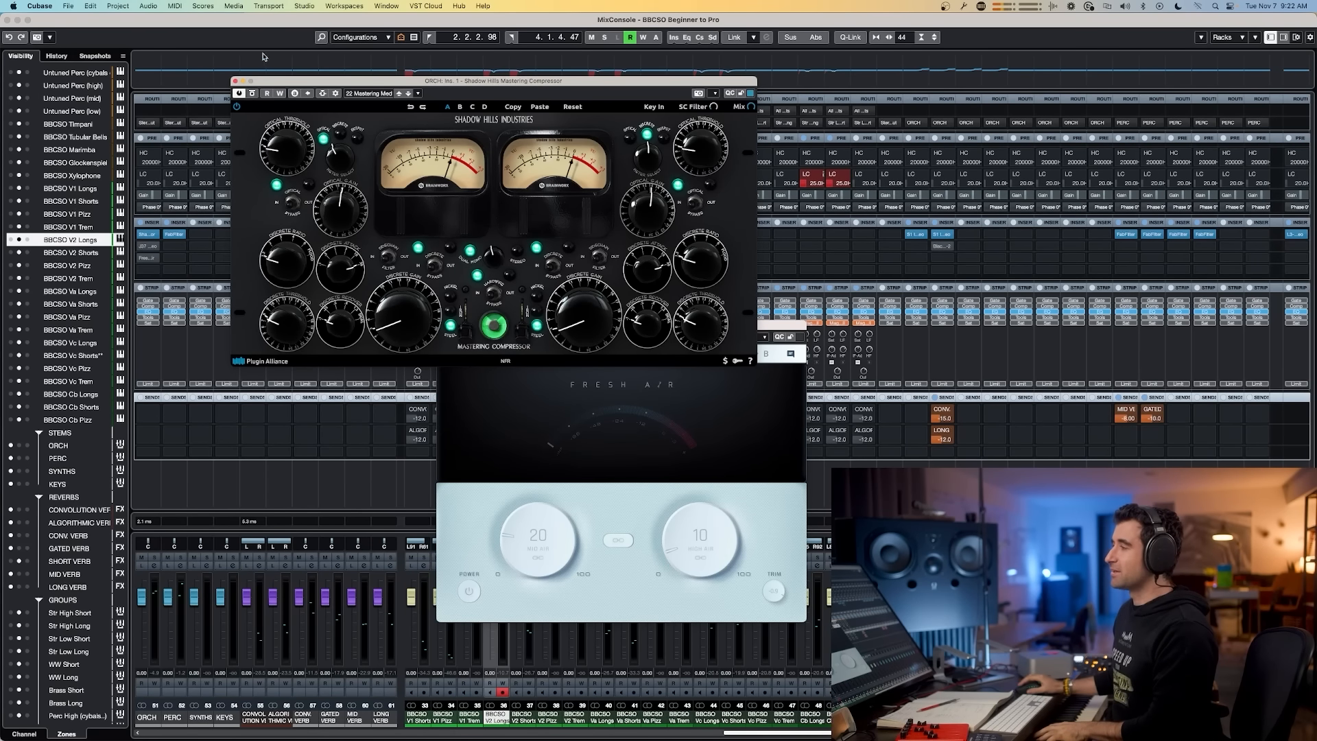
click(235, 82)
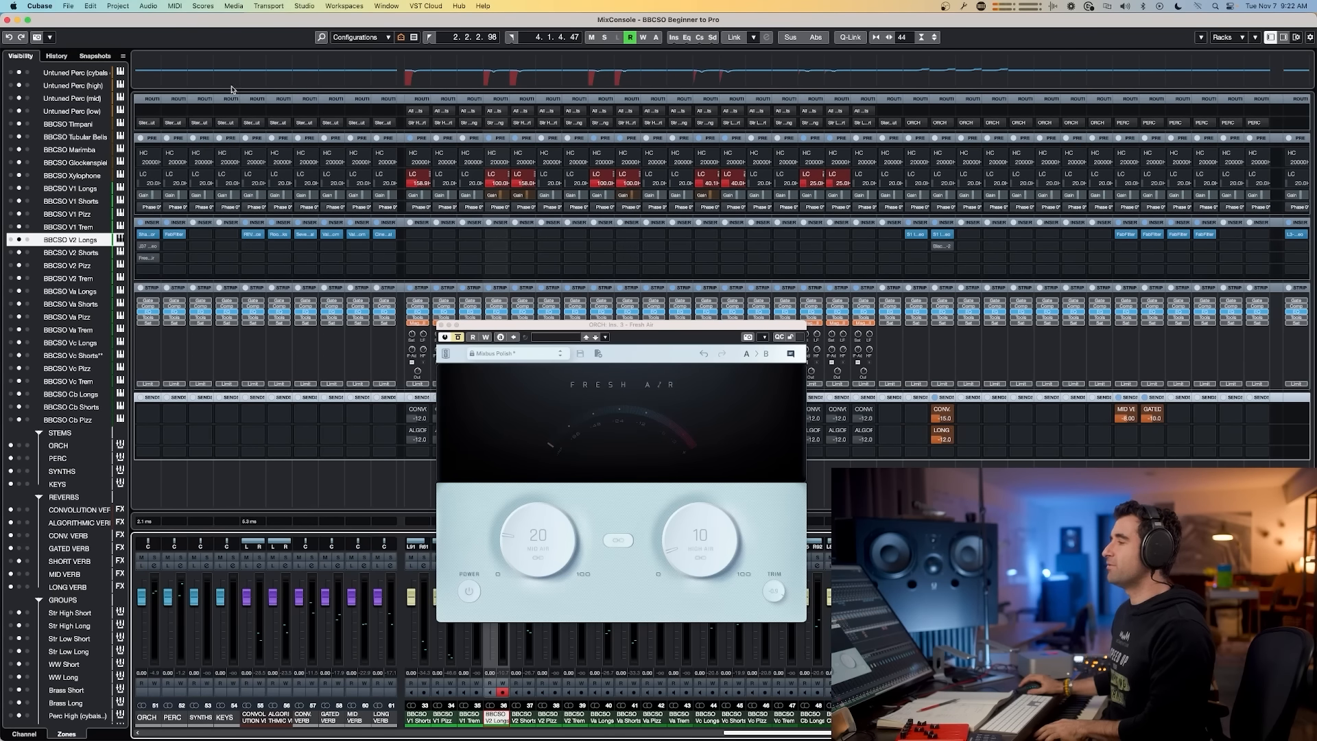
Step: Open the J37 tape insert on ORCH briefly, then open the Fresh Air insert editor on the third slot
click(146, 246)
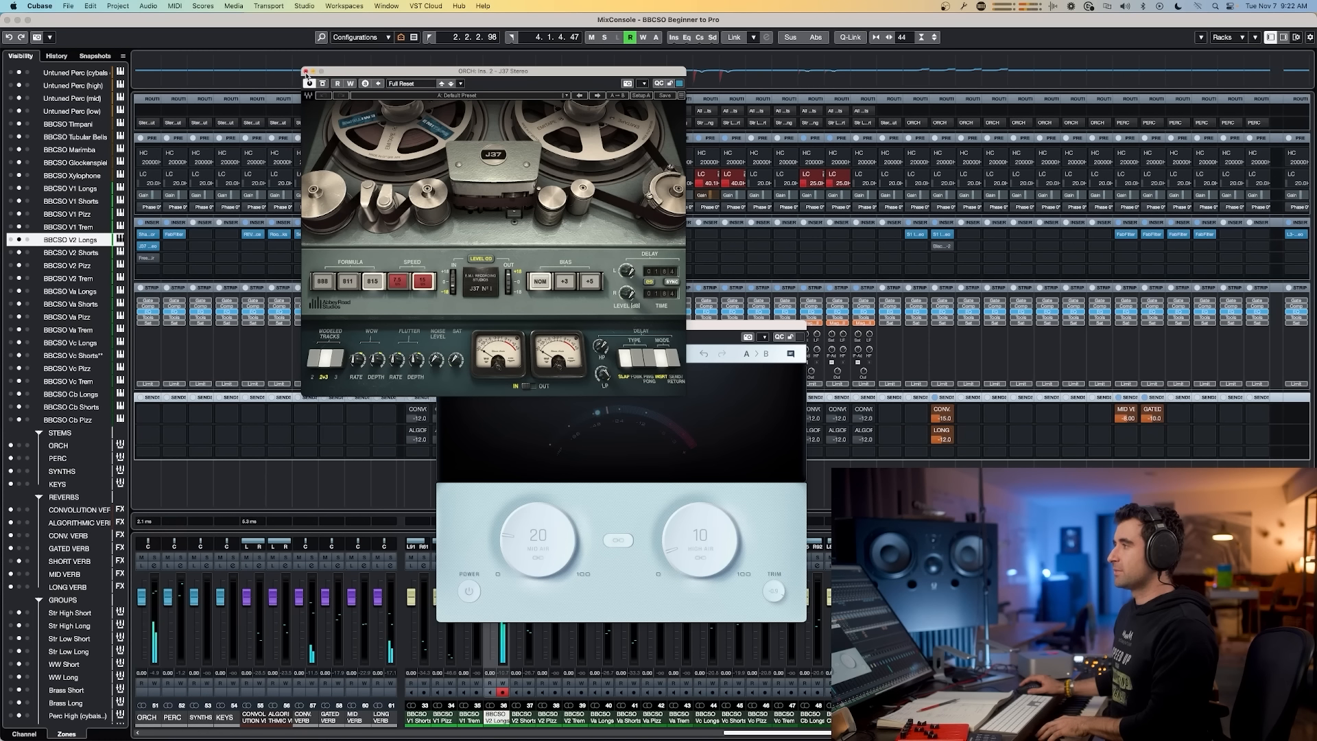
click(306, 70)
click(148, 258)
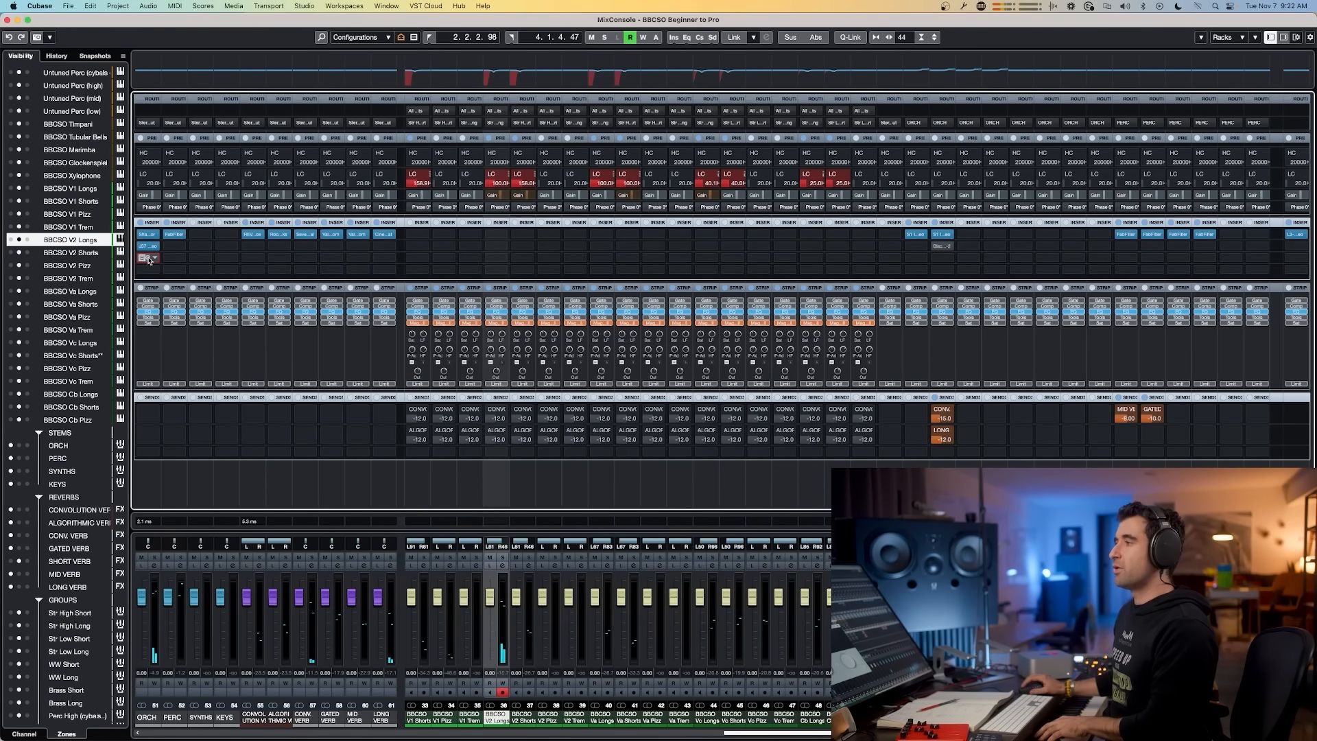
click(148, 258)
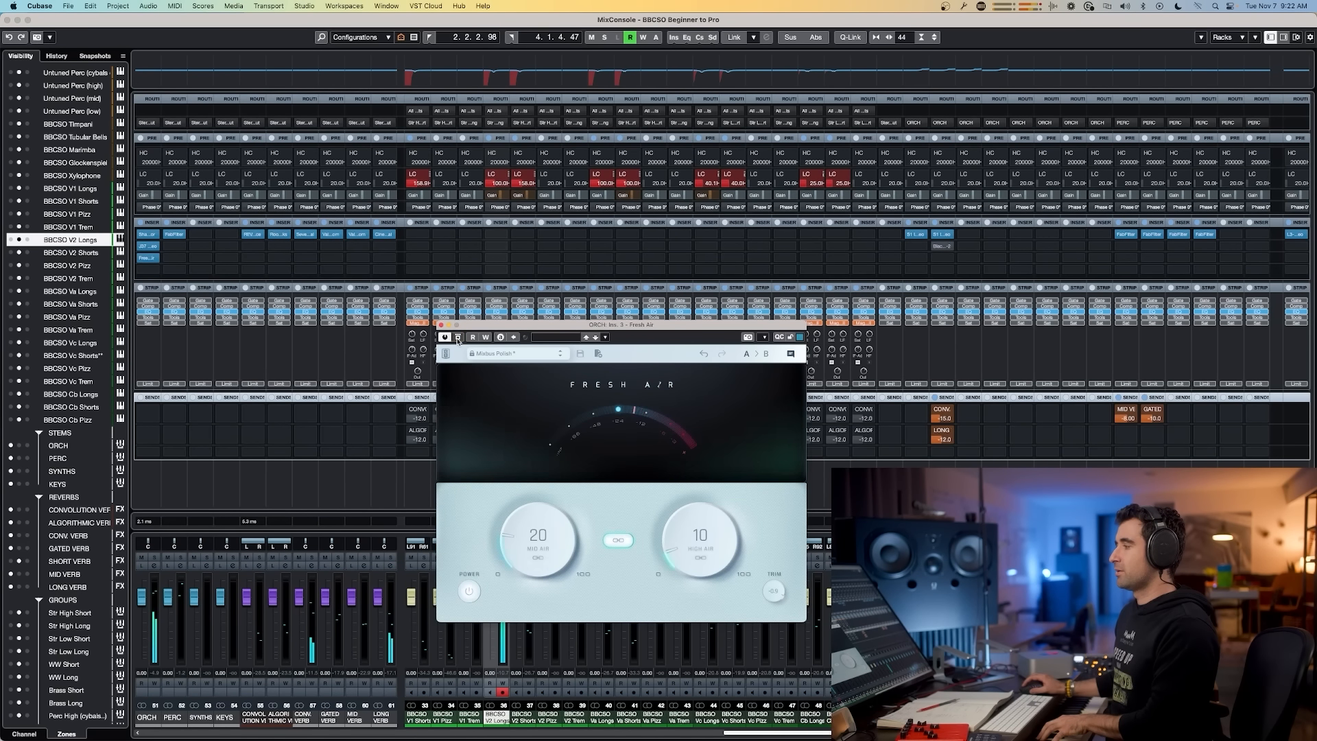
Step: Set Fresh Air's Mid Air to 16 and High Air to 6, toggling its bypass to compare during playback
click(458, 337)
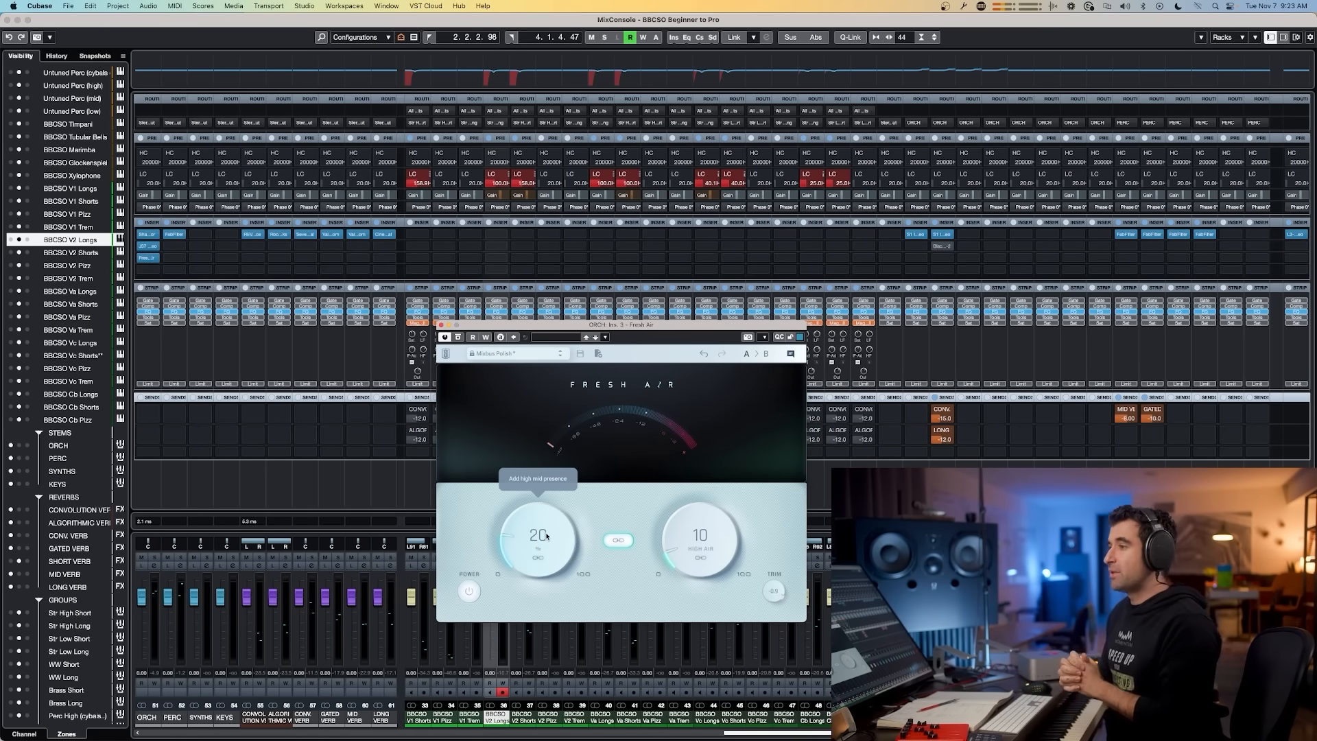
mouse_move(548, 535)
mouse_down()
mouse_move(539, 583)
mouse_move(526, 532)
mouse_up()
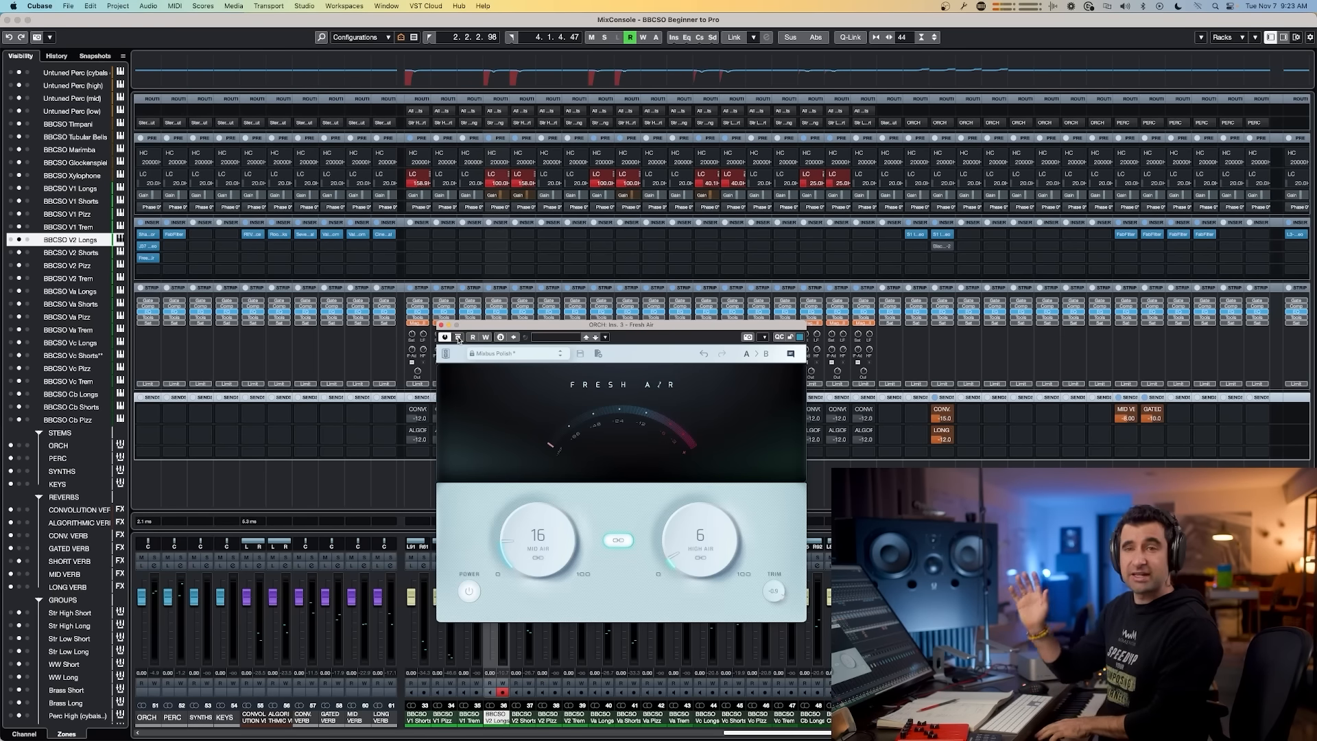
key(space)
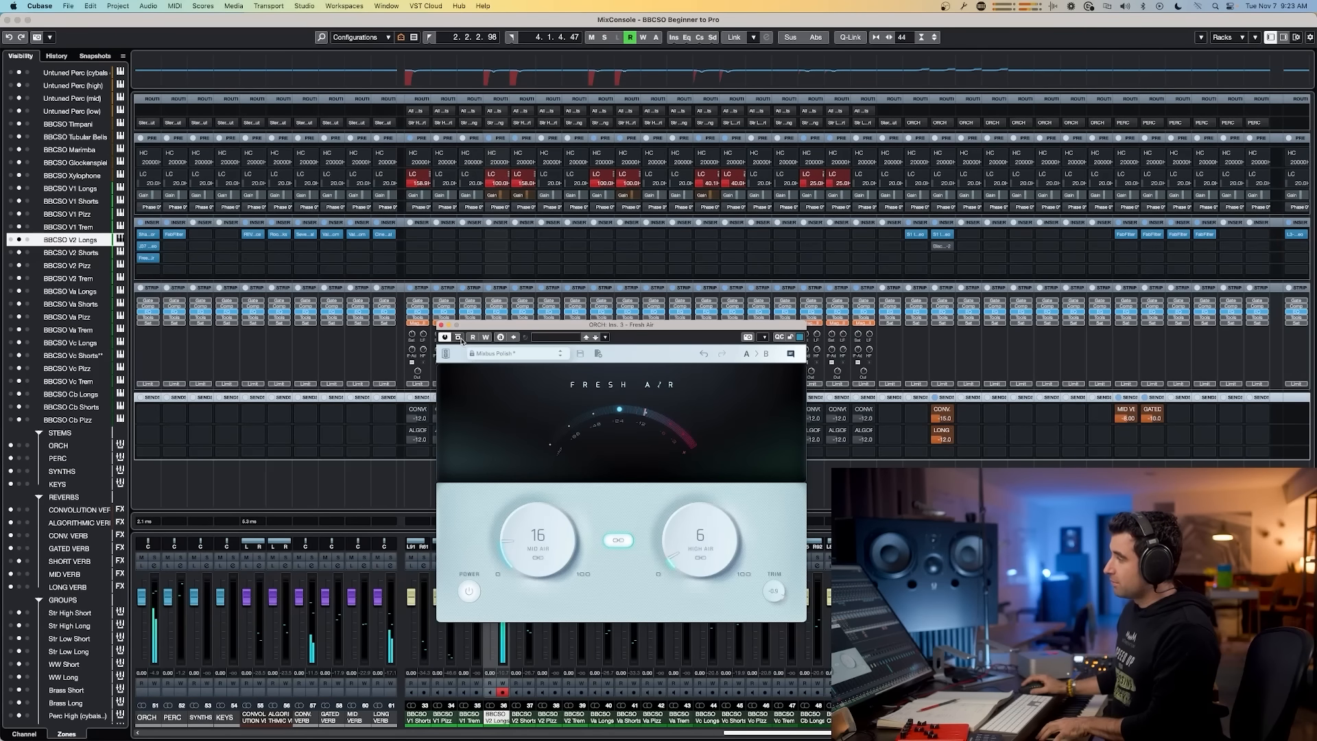
click(460, 338)
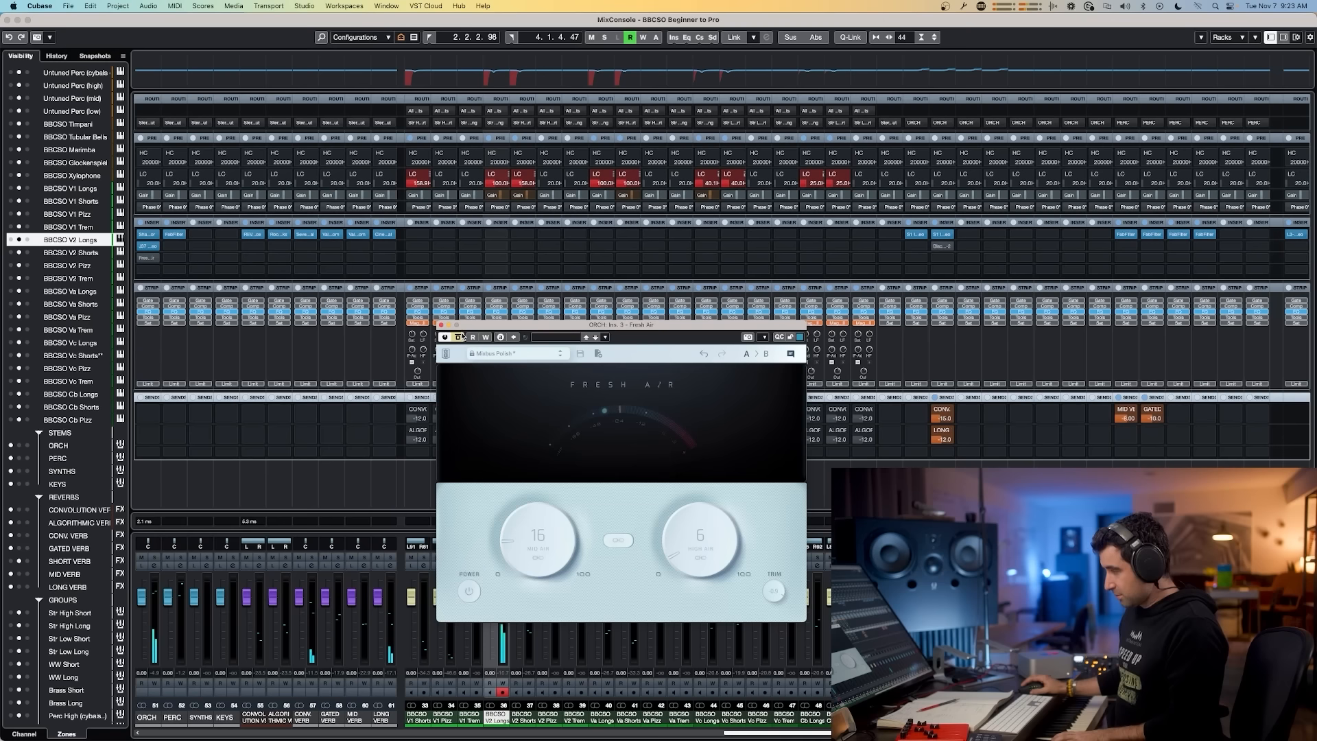
click(461, 338)
click(460, 337)
click(461, 338)
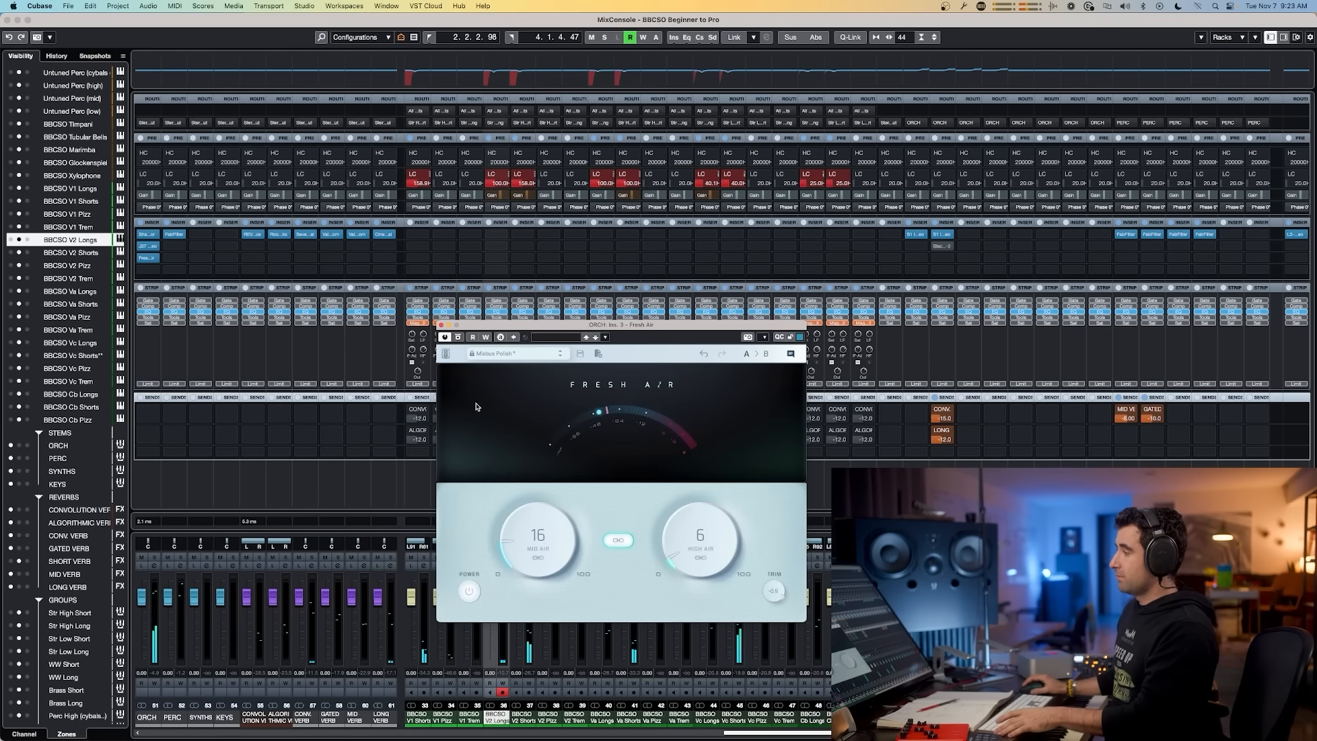
click(460, 337)
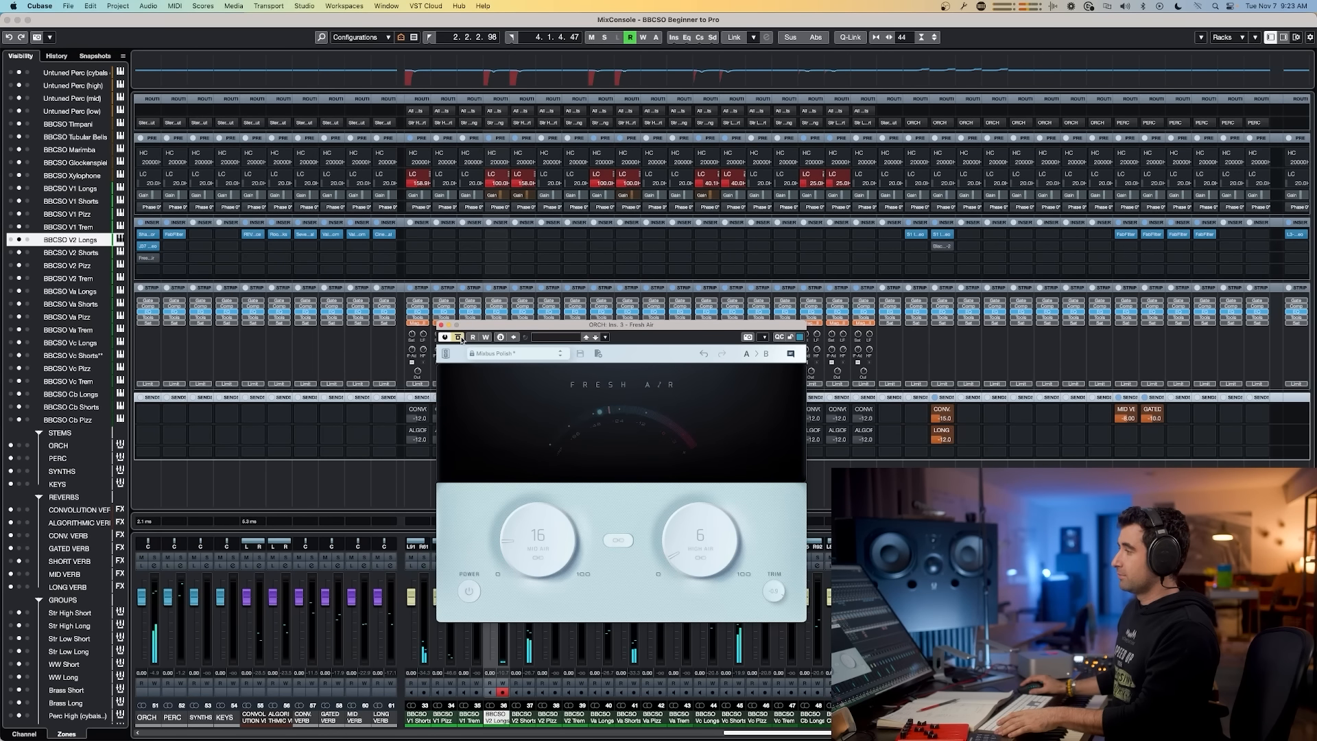
click(461, 337)
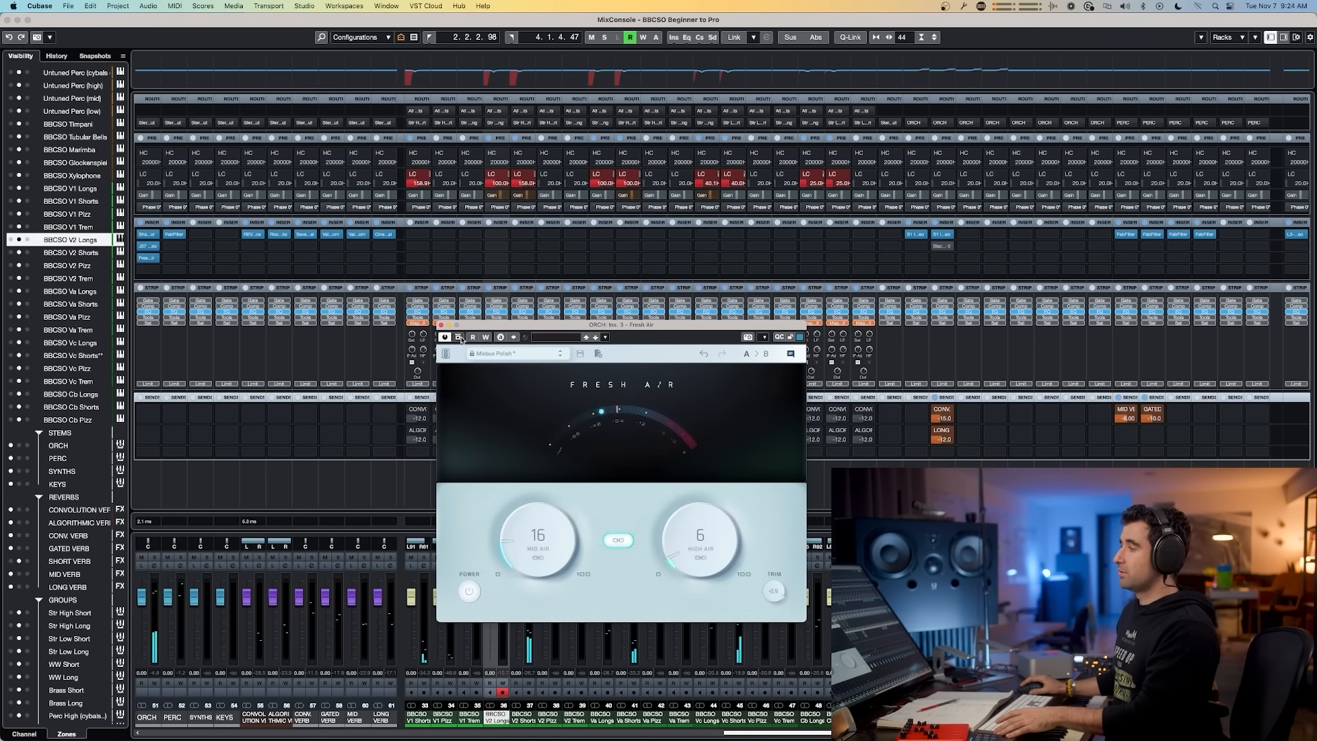
click(461, 338)
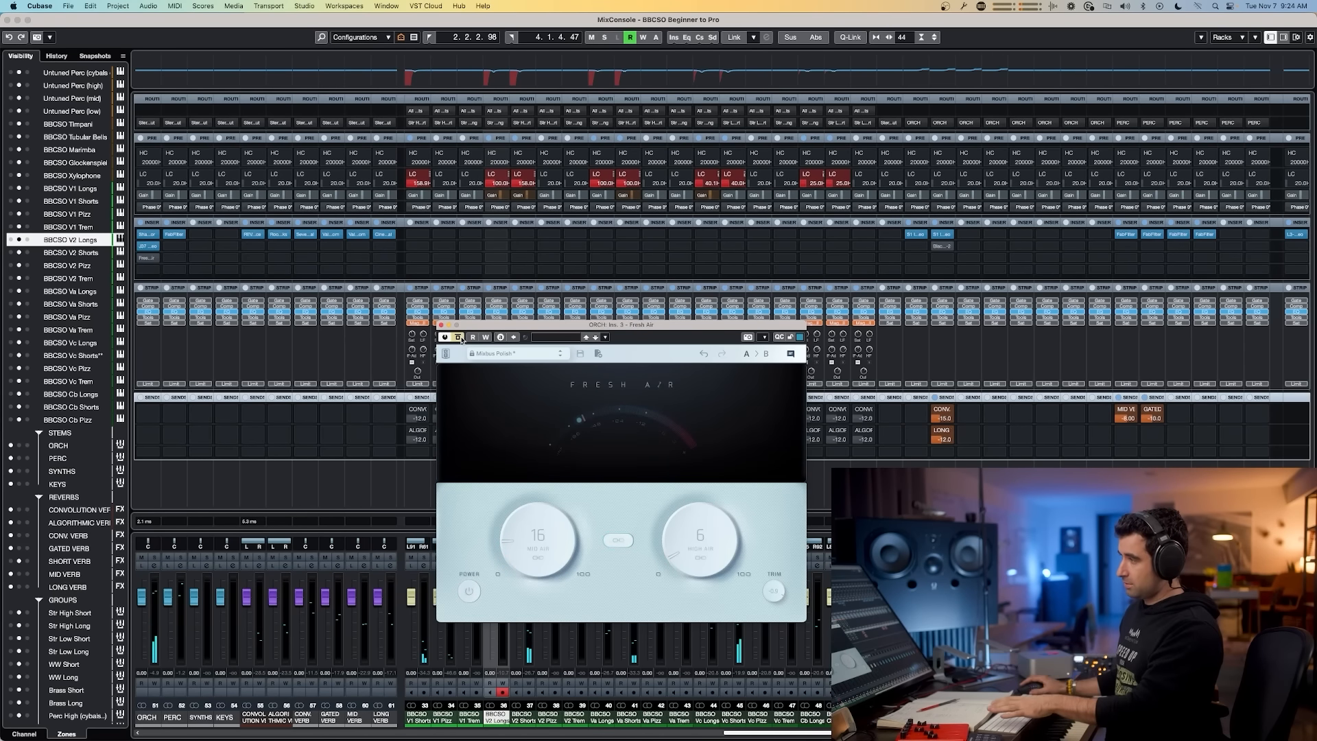
click(458, 337)
Step: Retune Fresh Air while toggling its bypass, finishing with Mid Air at 18 and High Air at 8
drag(521, 539, 522, 513)
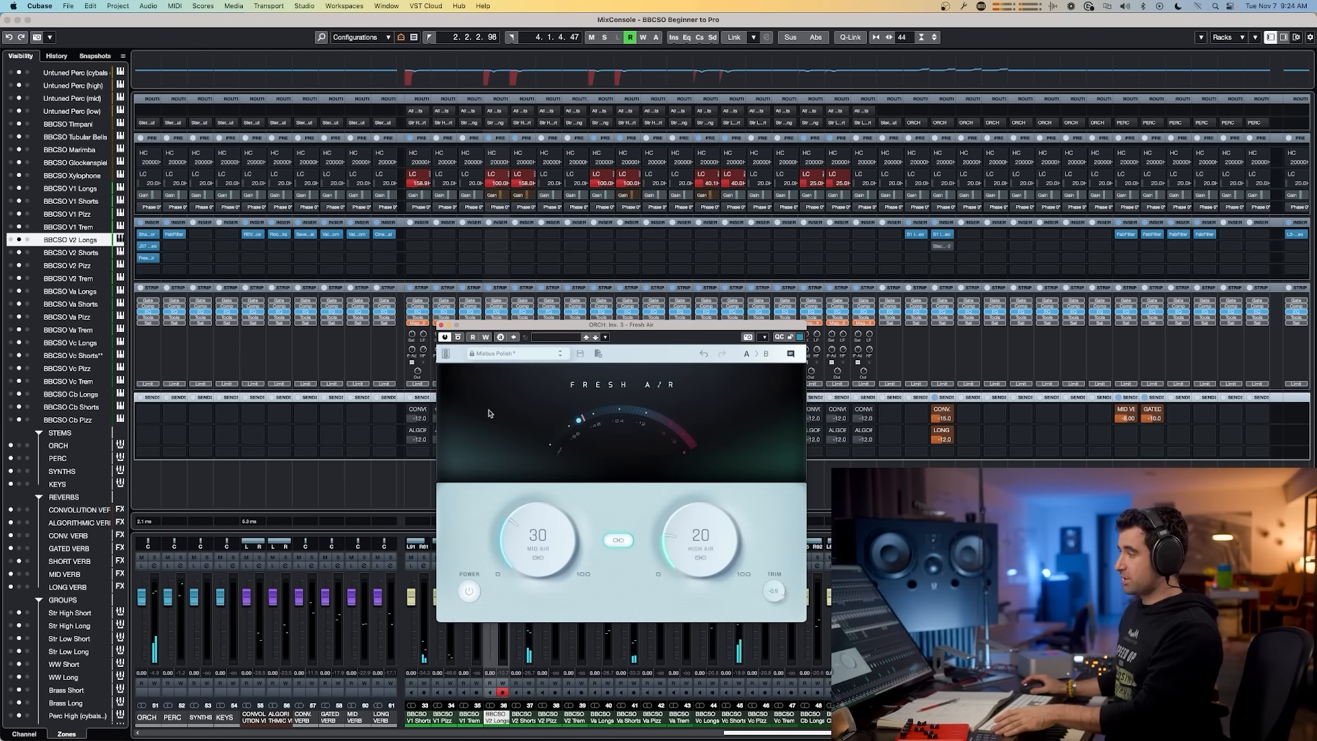
click(458, 339)
click(459, 338)
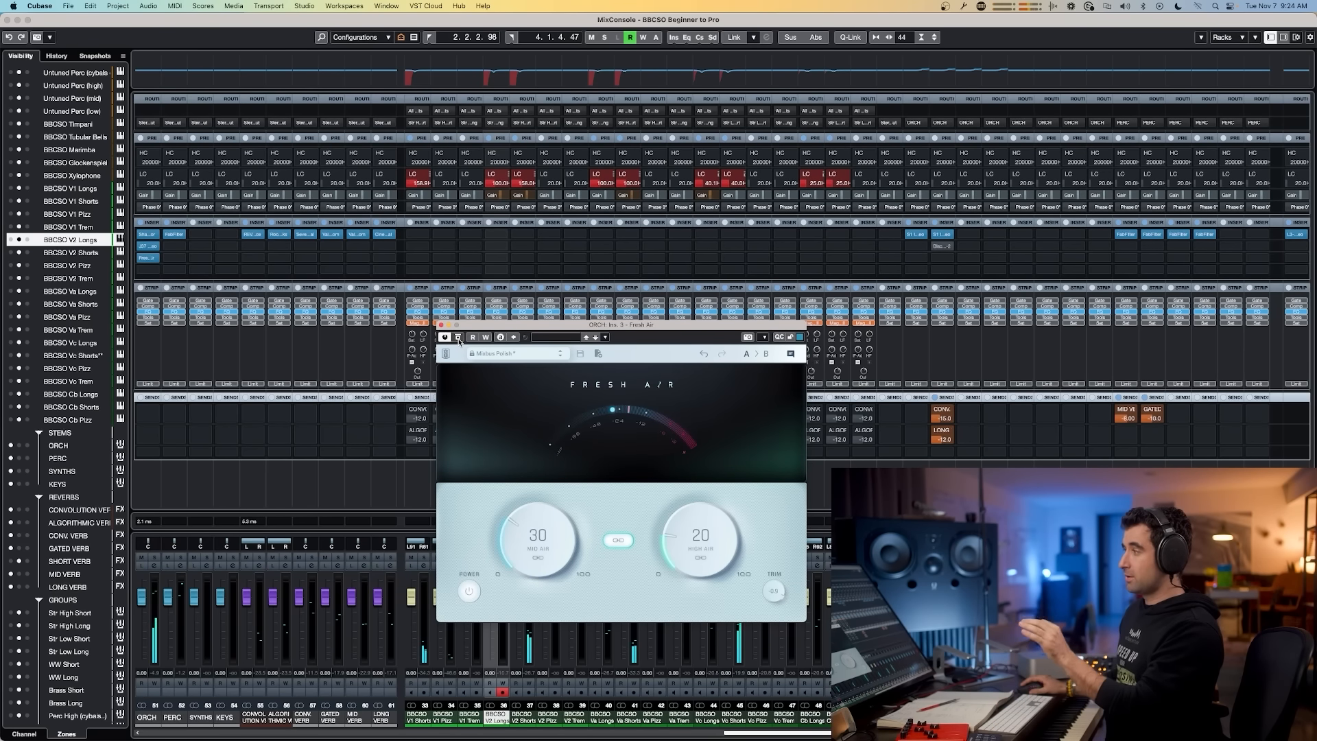
click(458, 337)
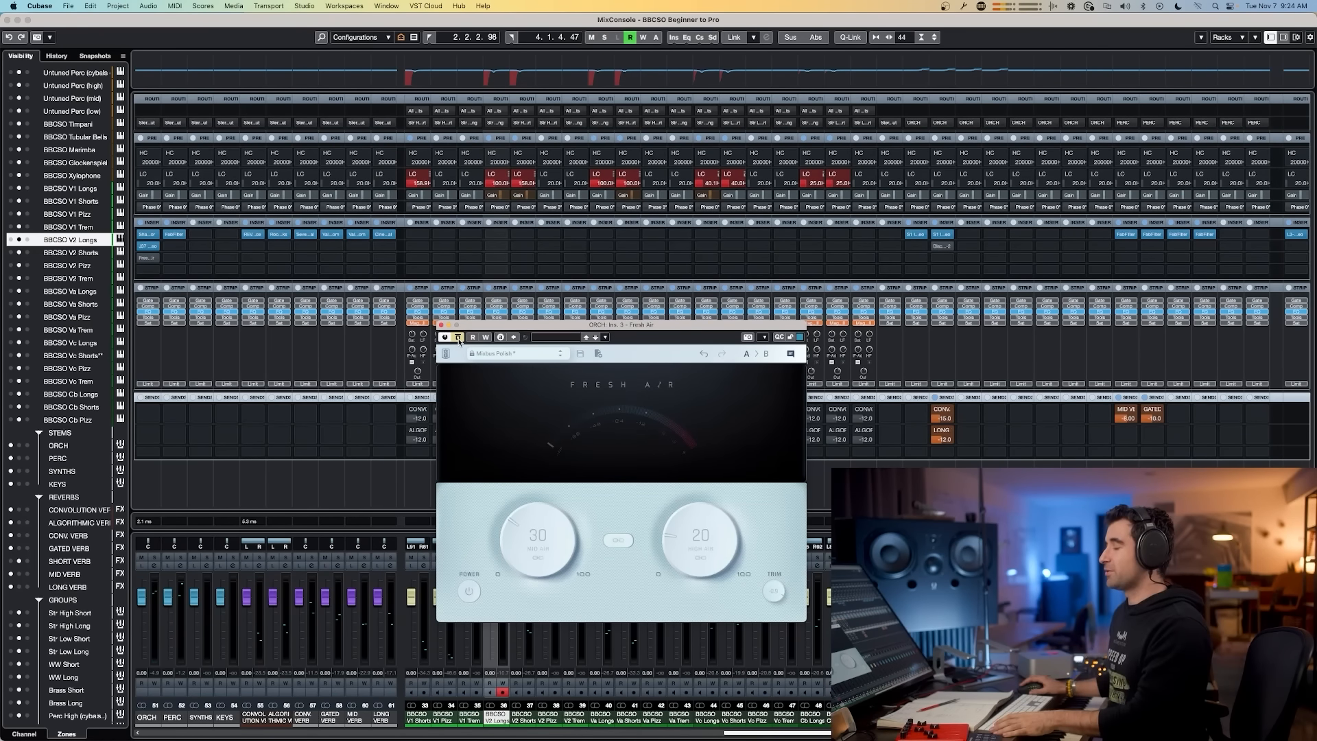
click(458, 337)
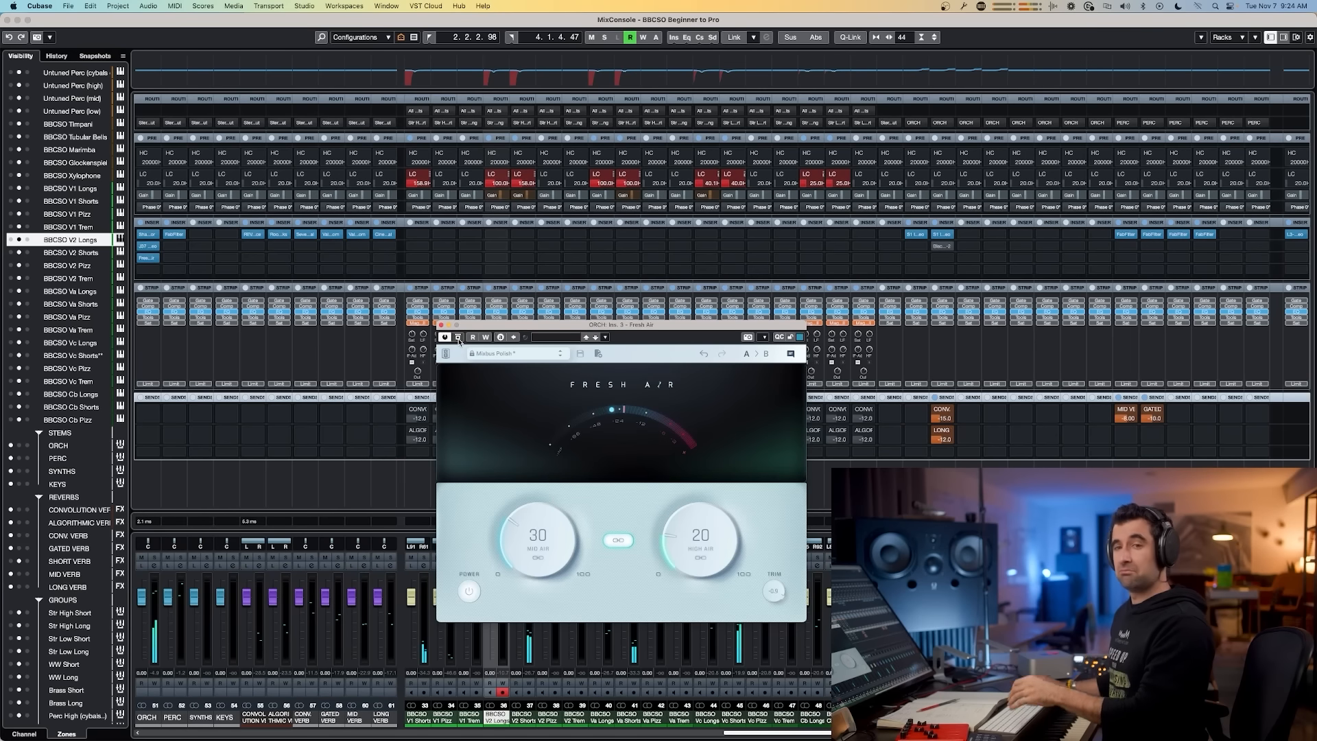
click(458, 338)
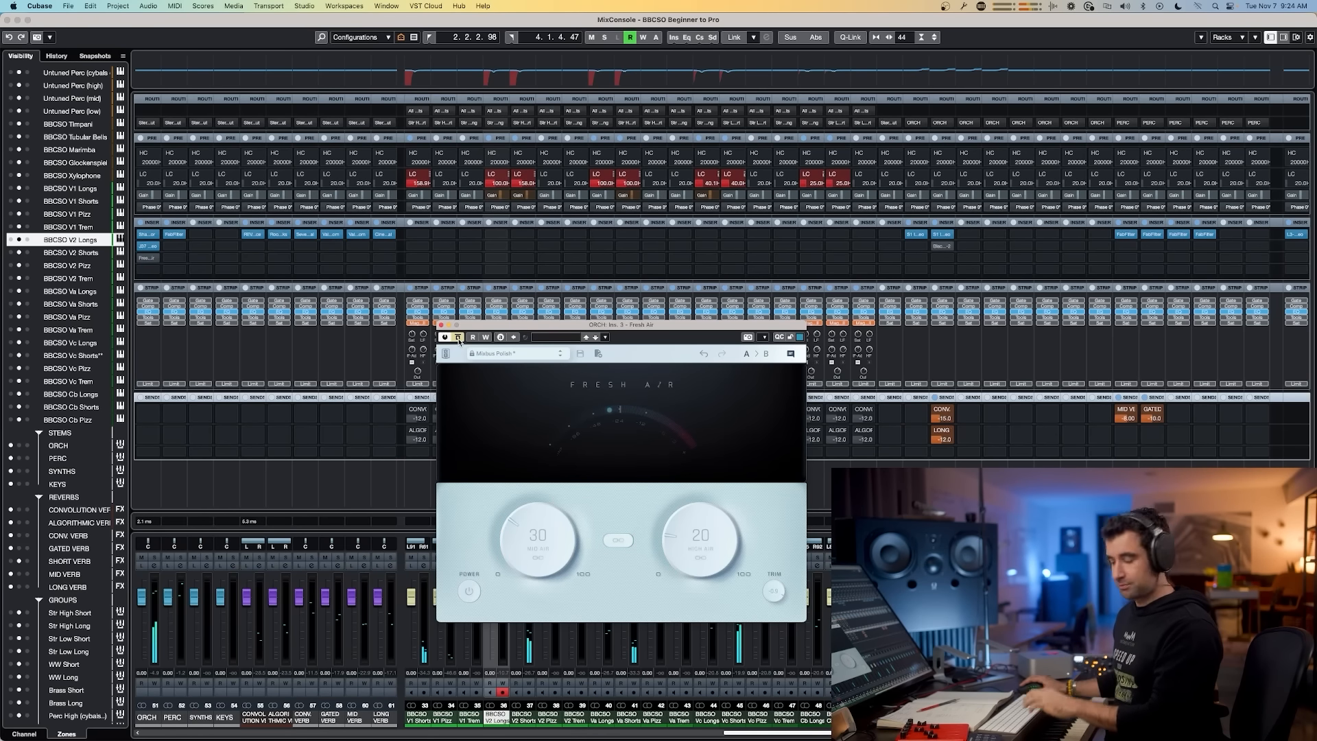
drag(556, 518, 534, 534)
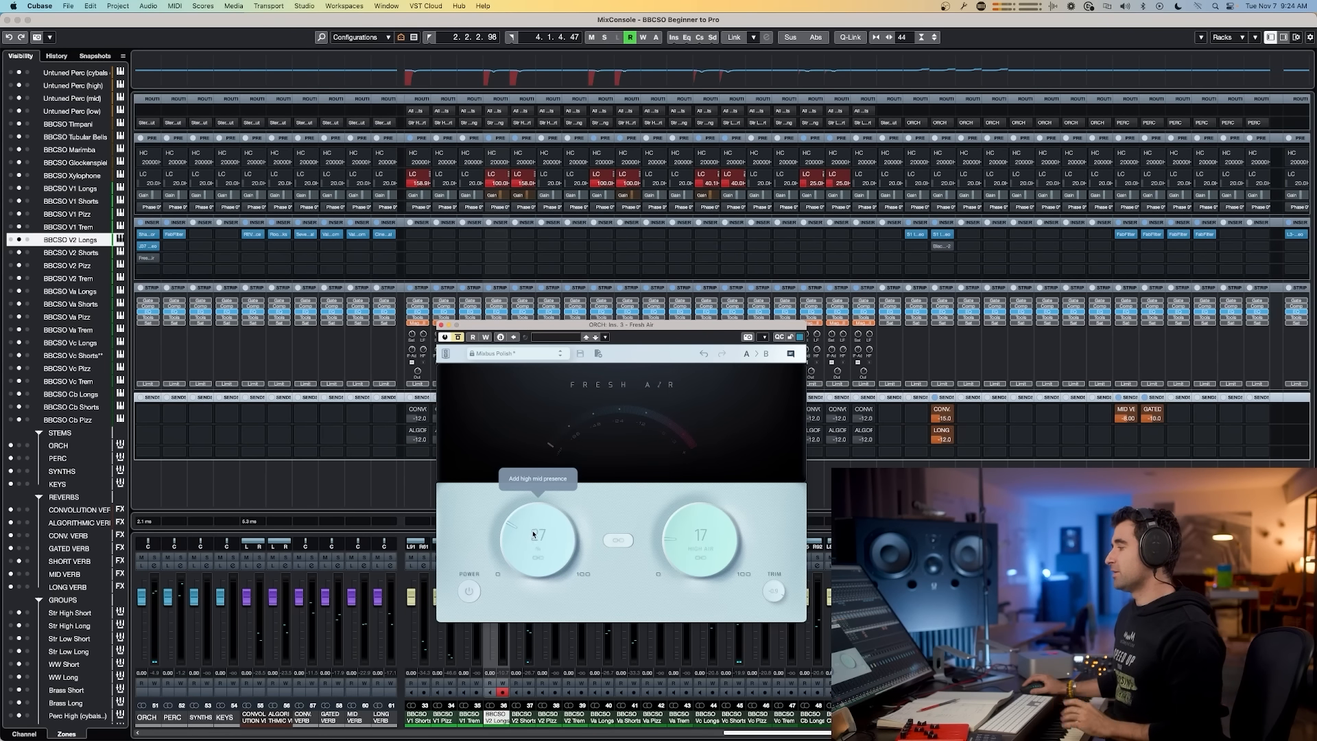
drag(531, 547, 530, 550)
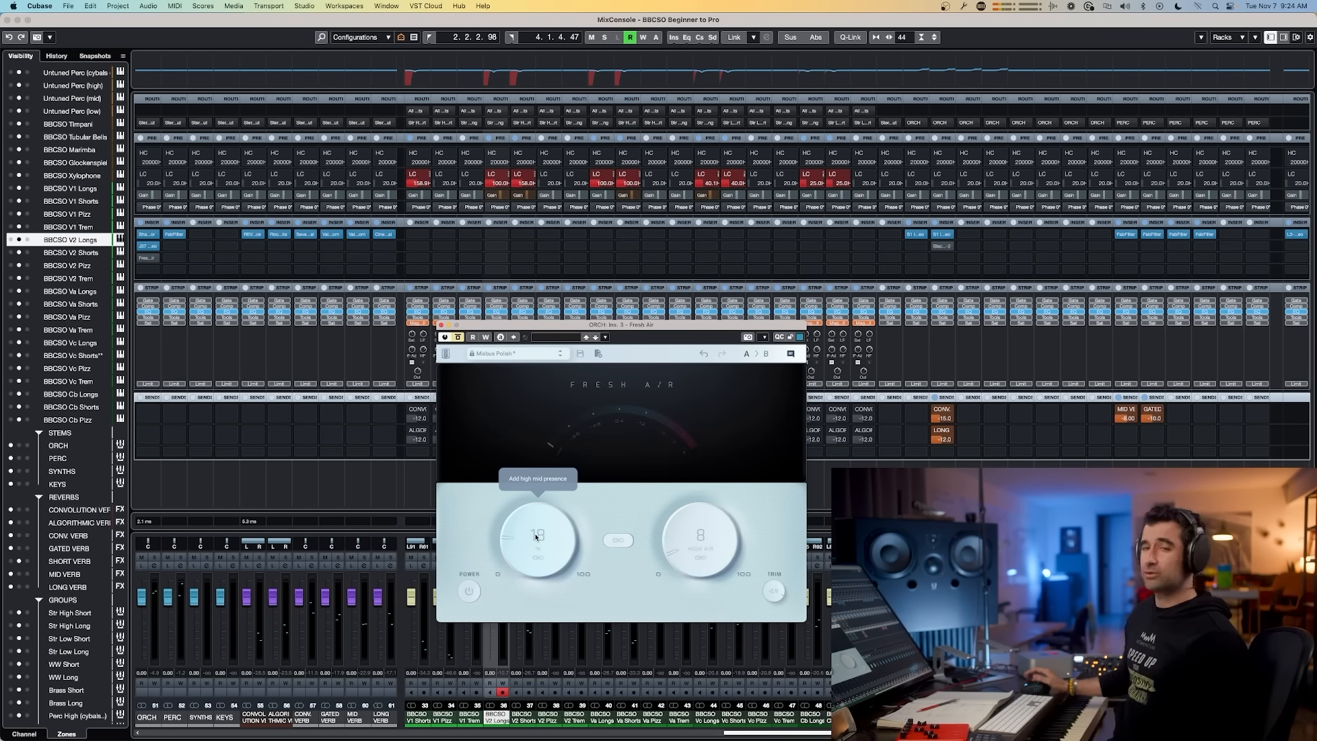
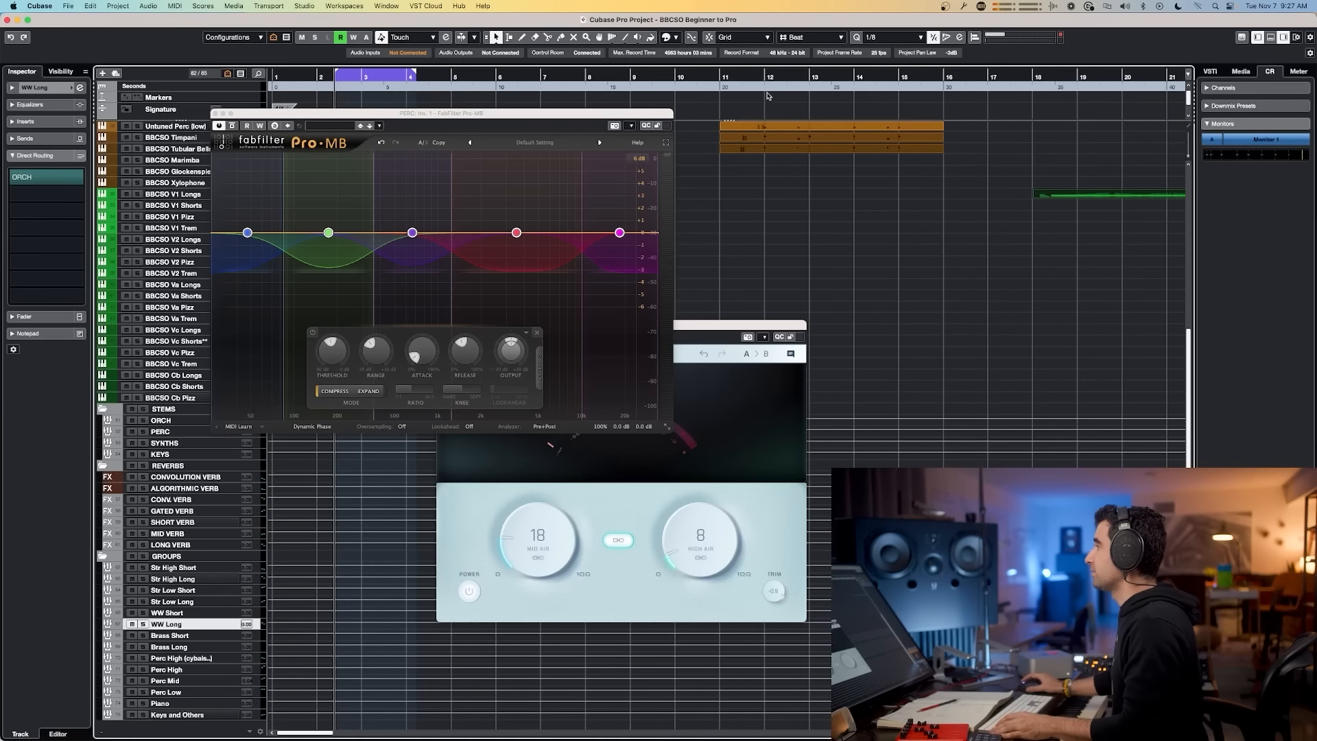
Step: Set the cycle range from bar 12 to bar 15 and reposition the Pro-MB plugin window
drag(760, 71, 914, 70)
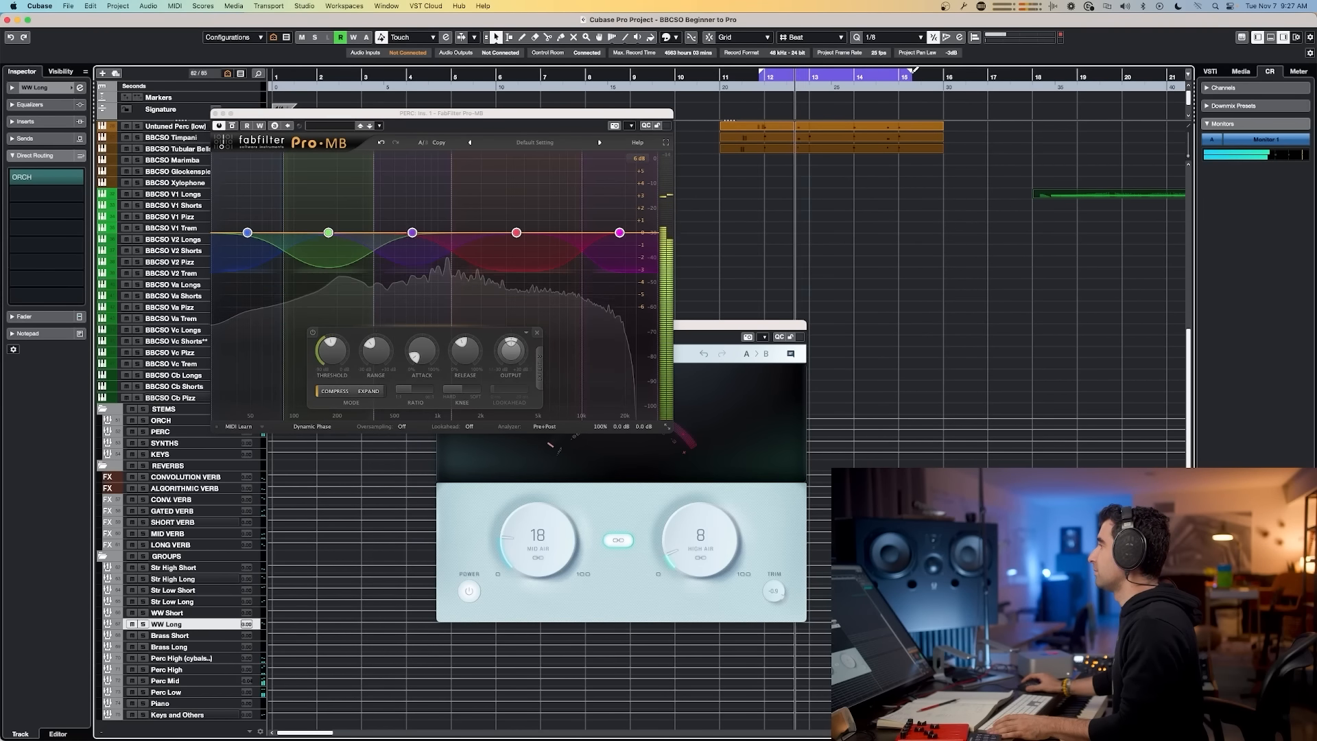
drag(481, 115, 709, 142)
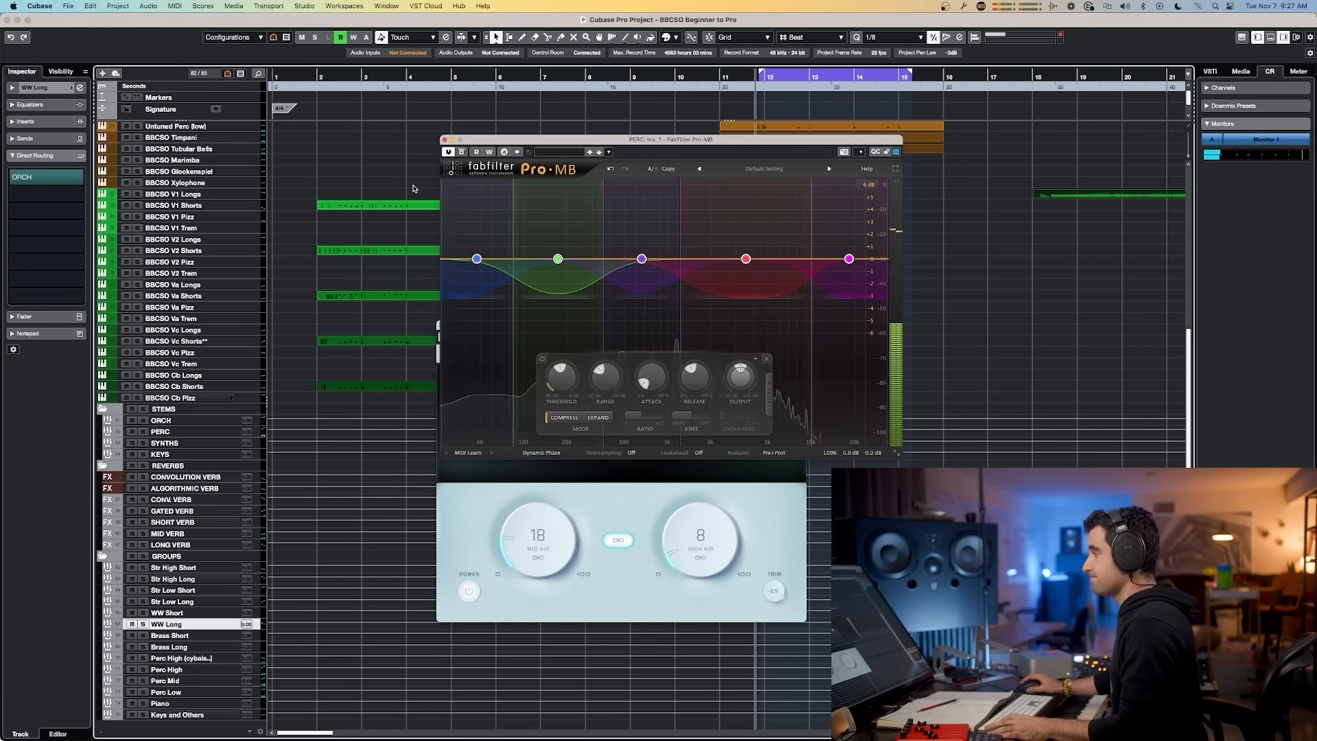
Step: Open the MixConsole and toggle the bypass of the PERC channel's inserts to compare the processing
key(F3)
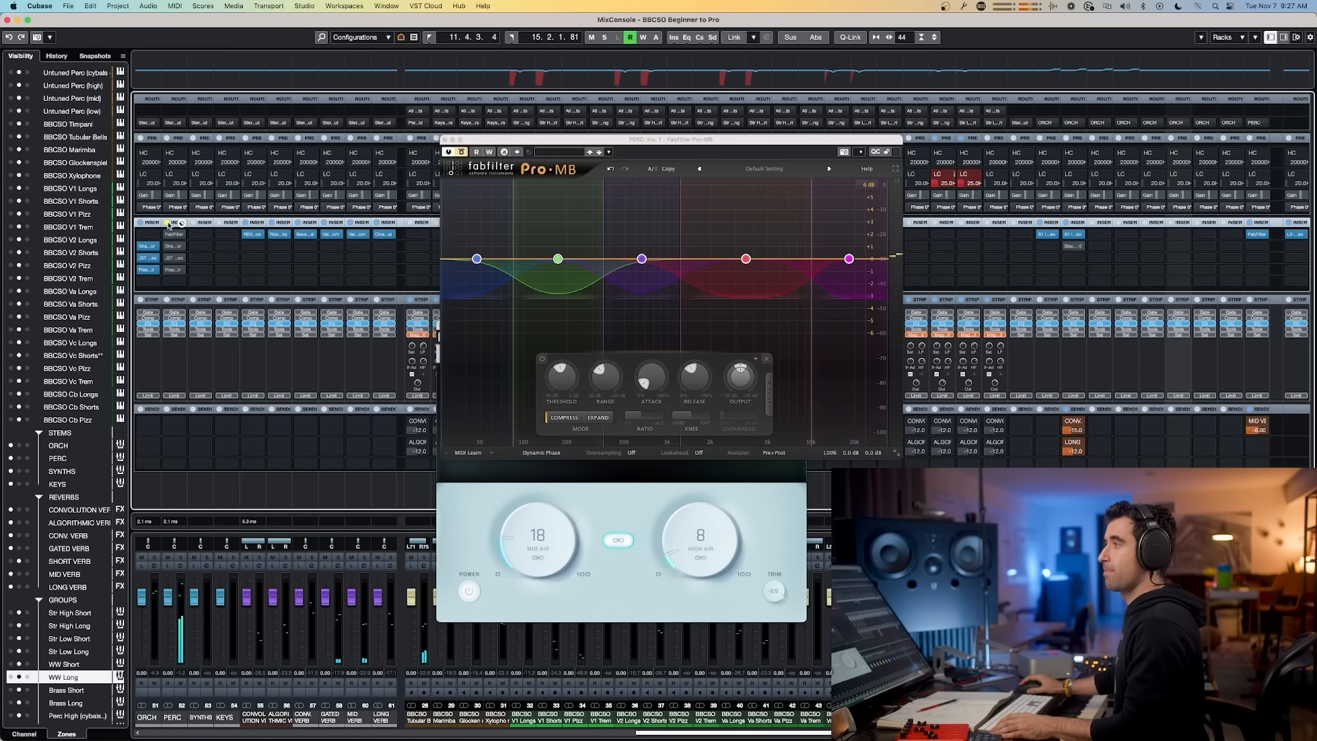
click(168, 223)
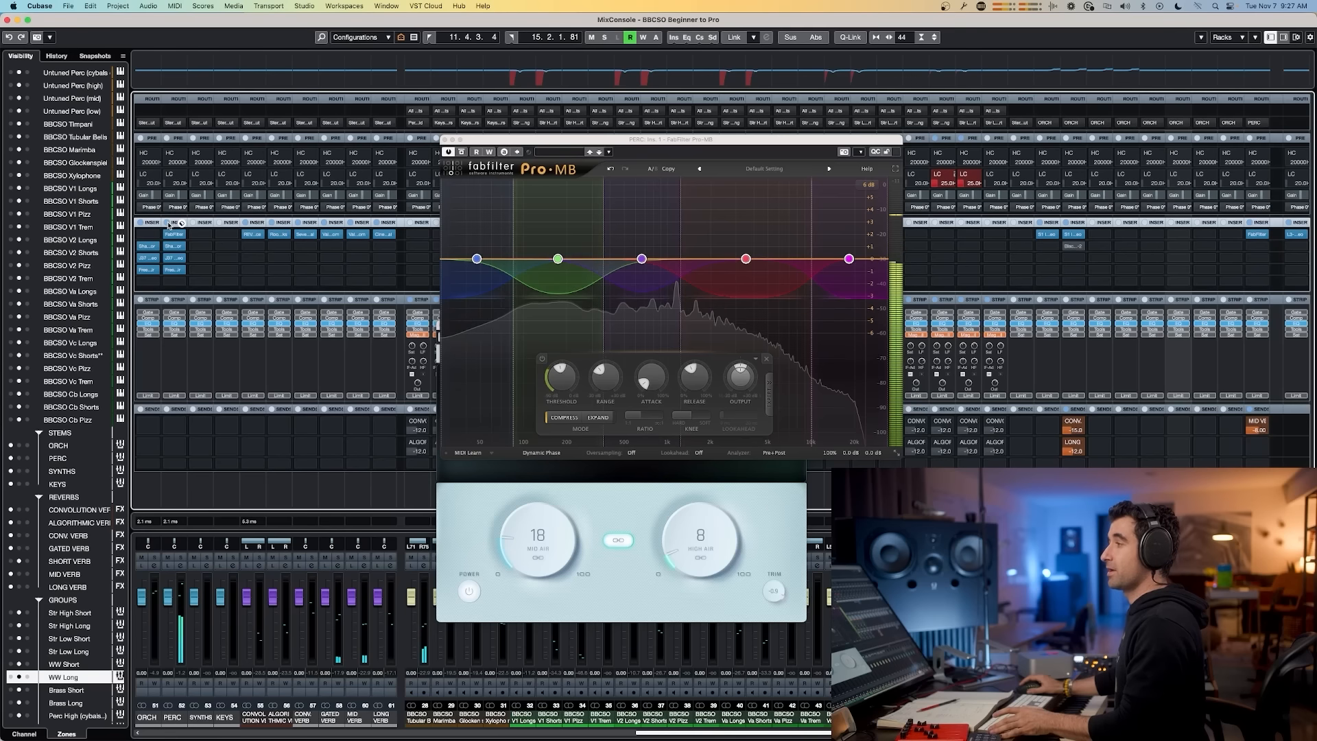
click(169, 223)
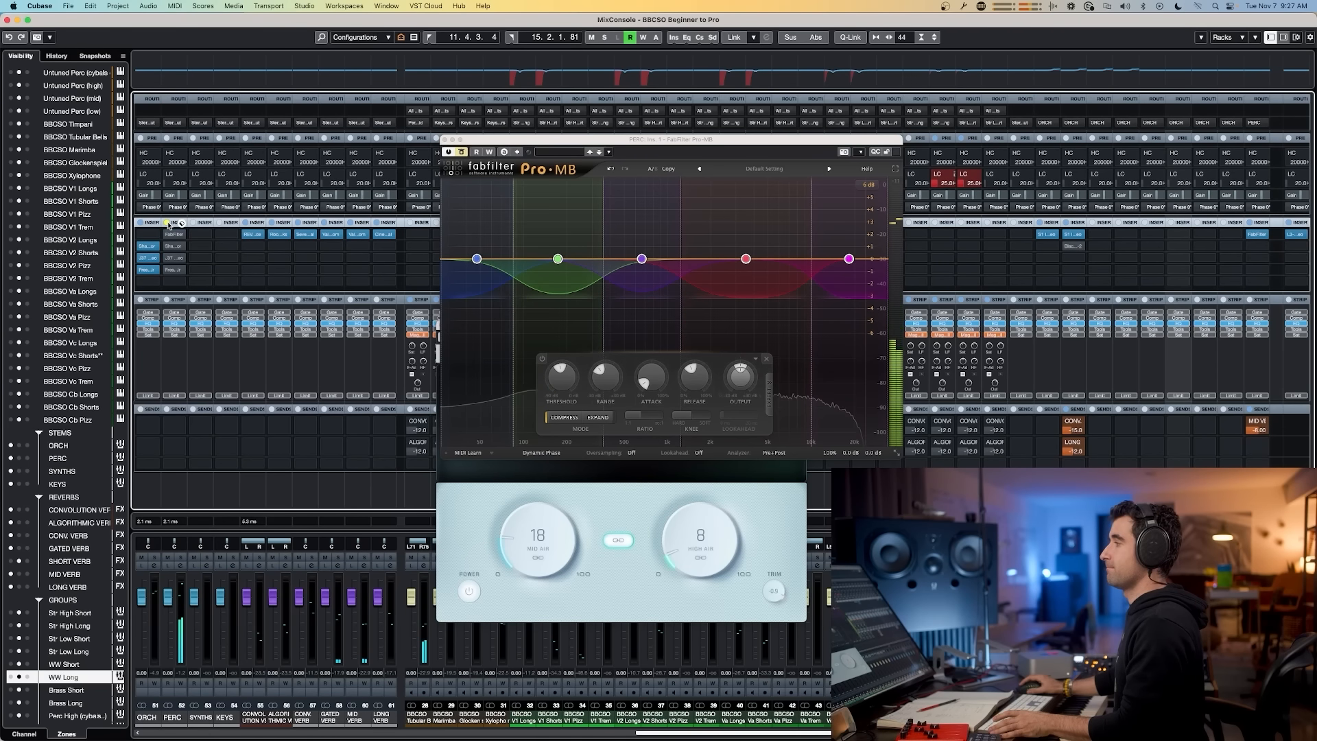
click(169, 223)
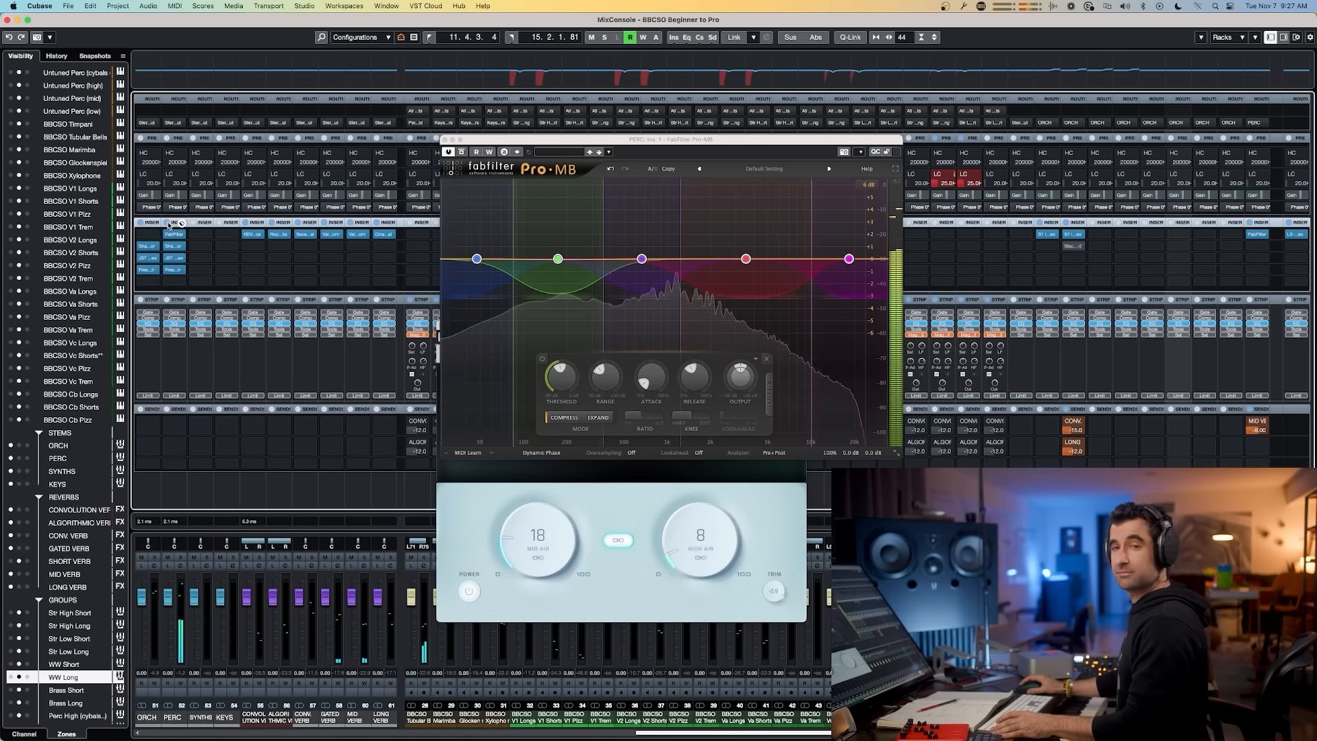
Step: Close the Pro-MB and Fresh Air plugin windows
click(442, 140)
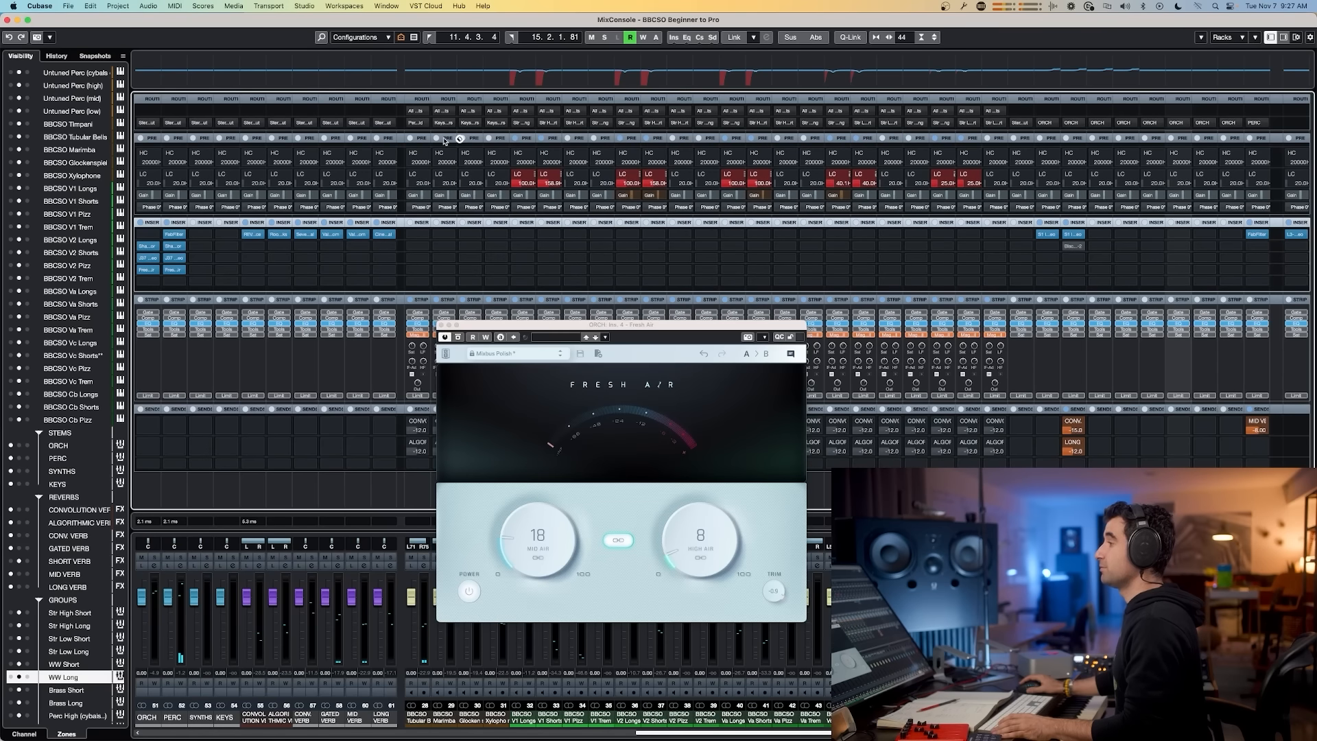
click(441, 325)
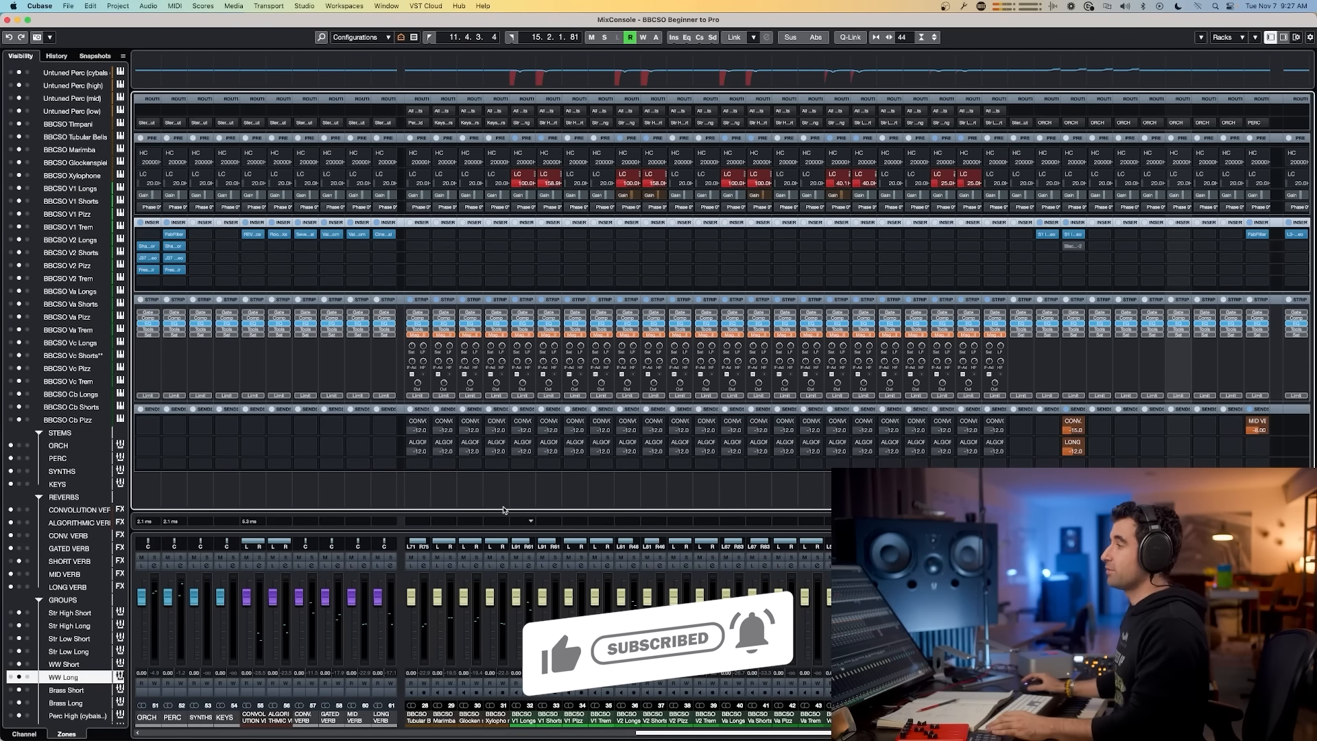
Step: Browse across the MixConsole channels and their insert slots
drag(152, 250, 200, 269)
drag(750, 732, 503, 736)
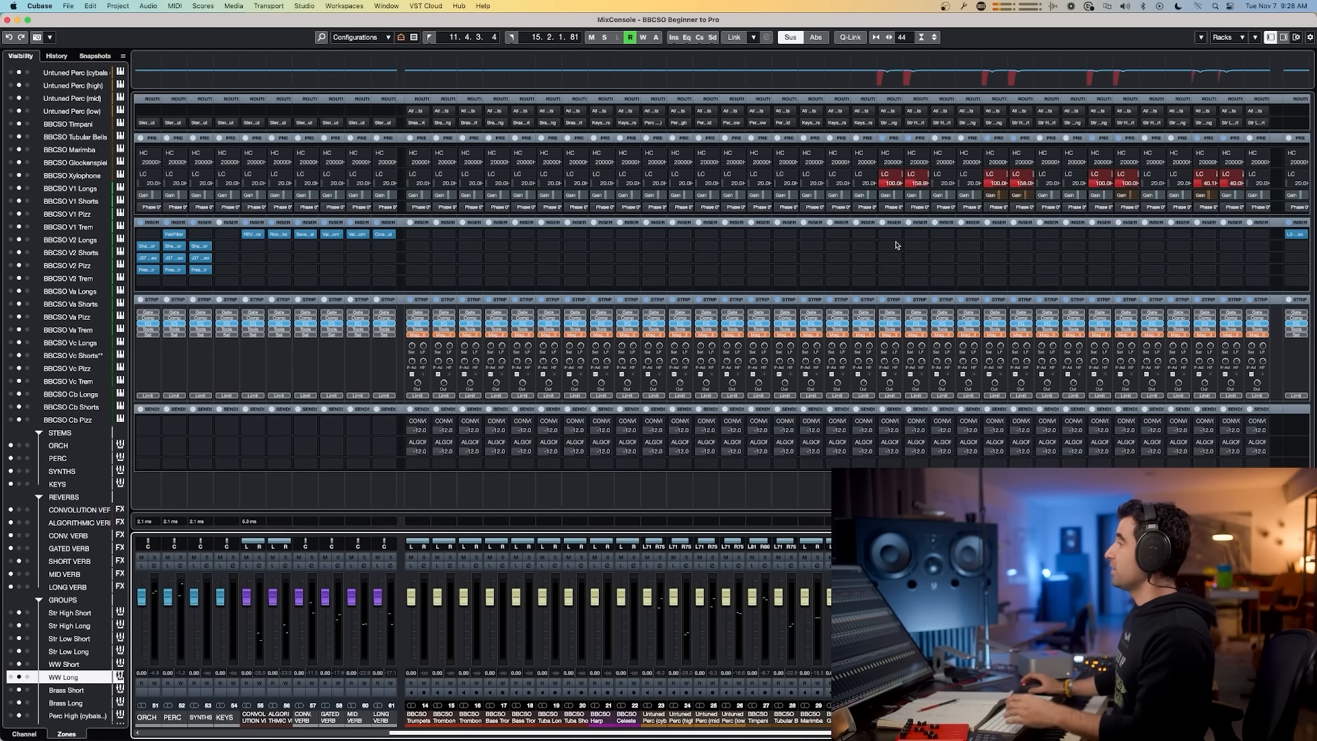
drag(646, 733, 980, 733)
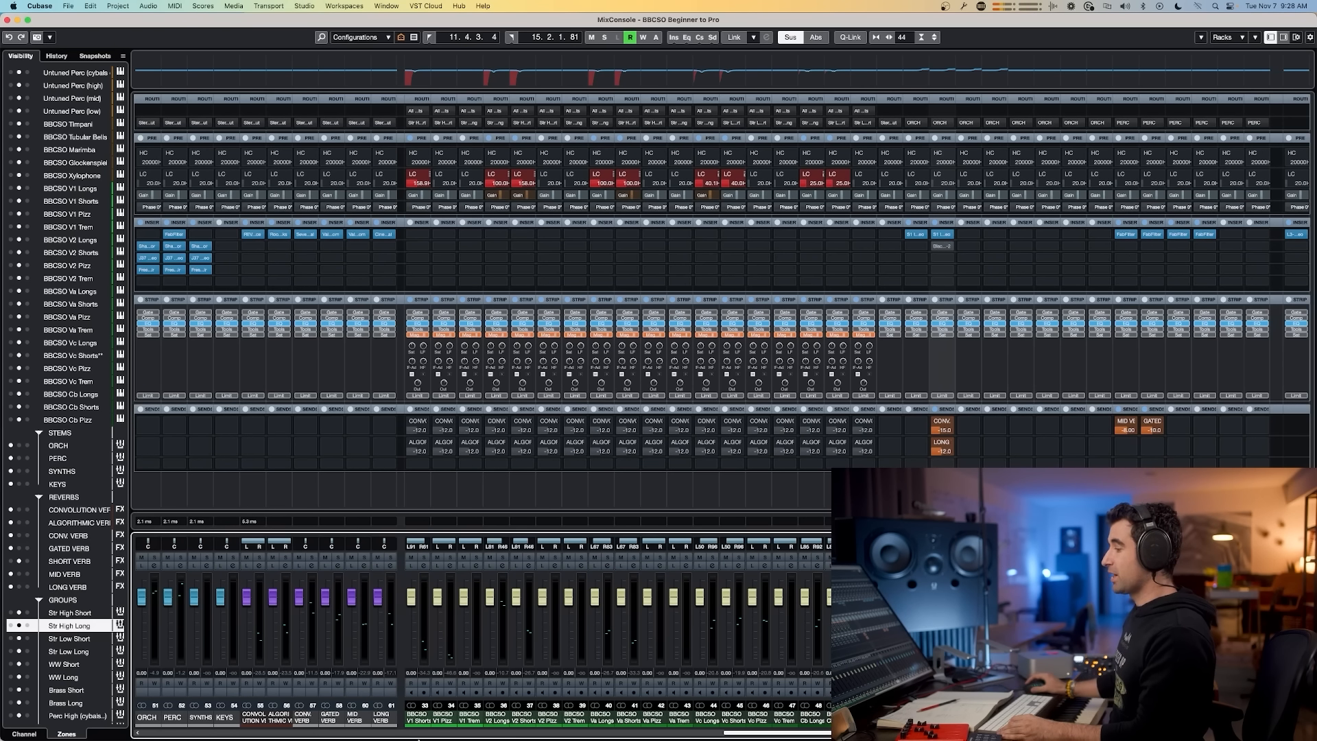
drag(753, 735, 409, 725)
click(409, 725)
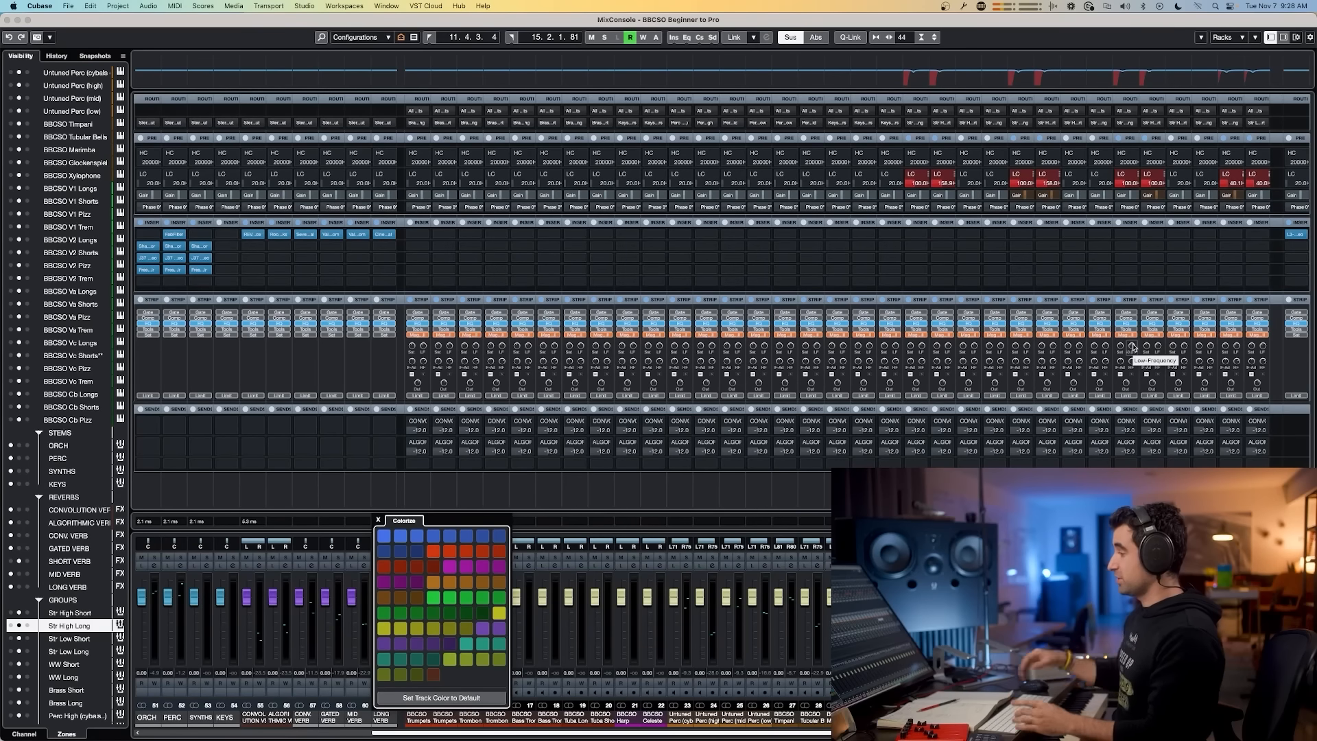
click(580, 490)
Step: Switch to Slack and view the previous mixing signal-flow diagram image
key(super+Tab)
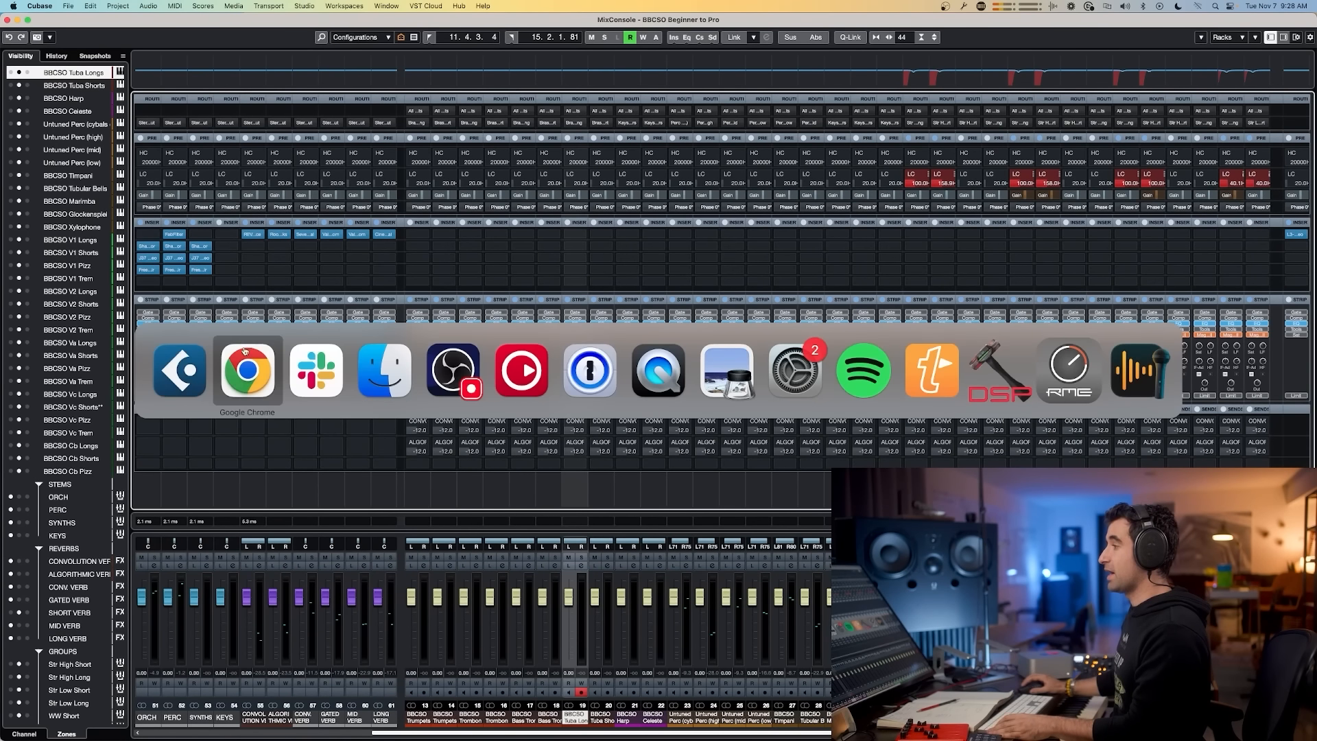
key(super+Tab)
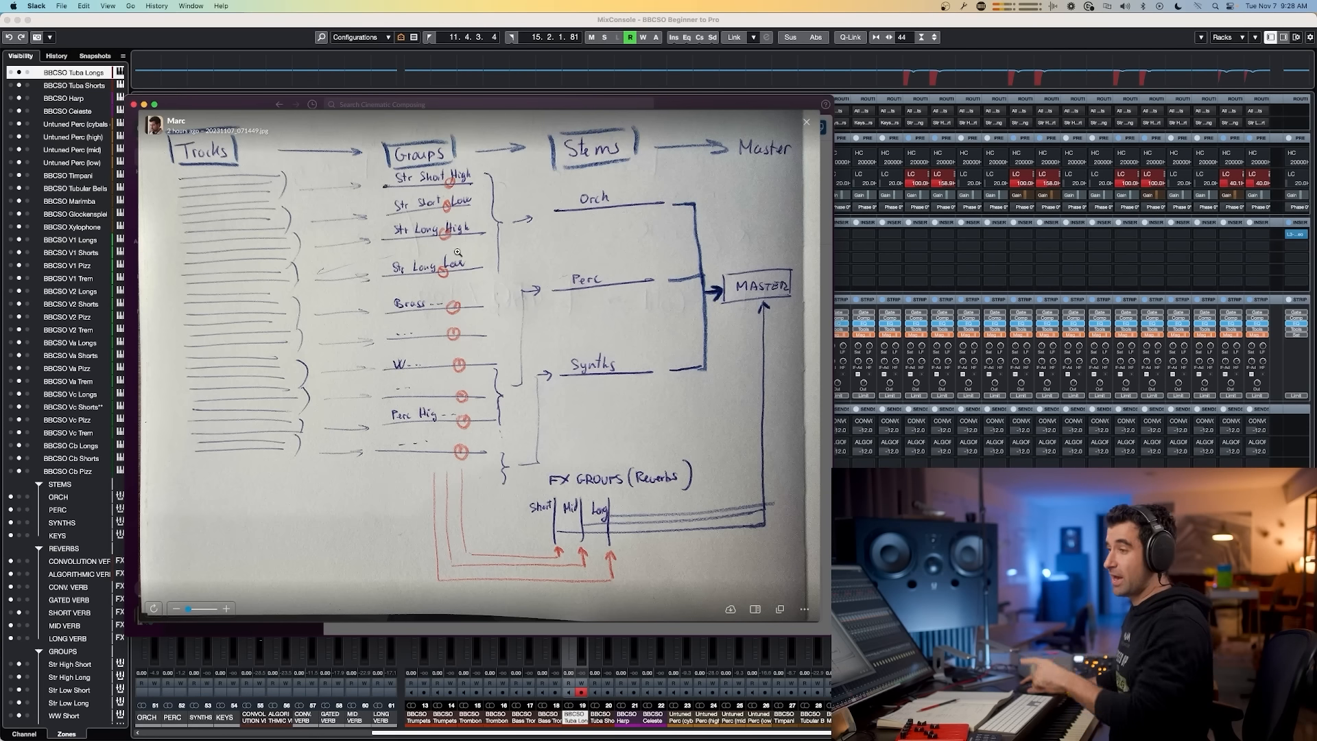
key(Left)
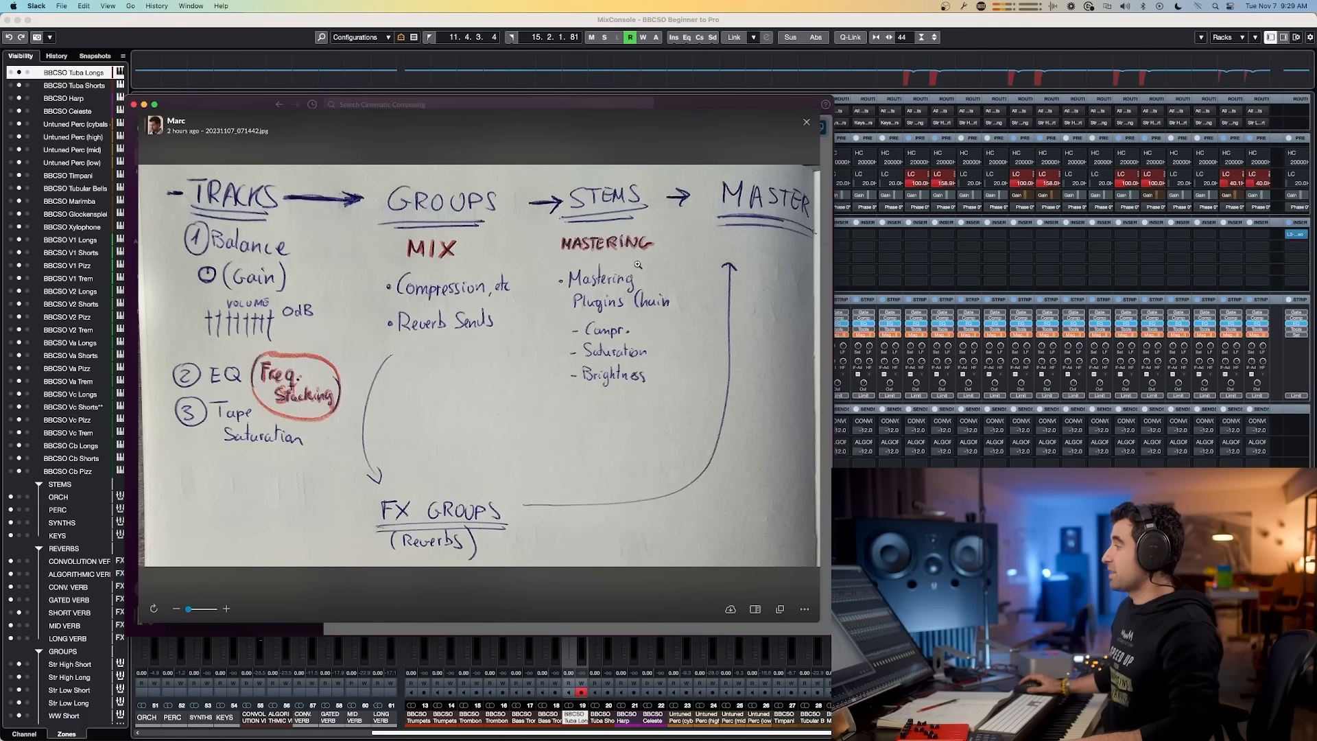
Step: Switch to the Google Doc and make the MASTERING heading bold
key(super+Tab)
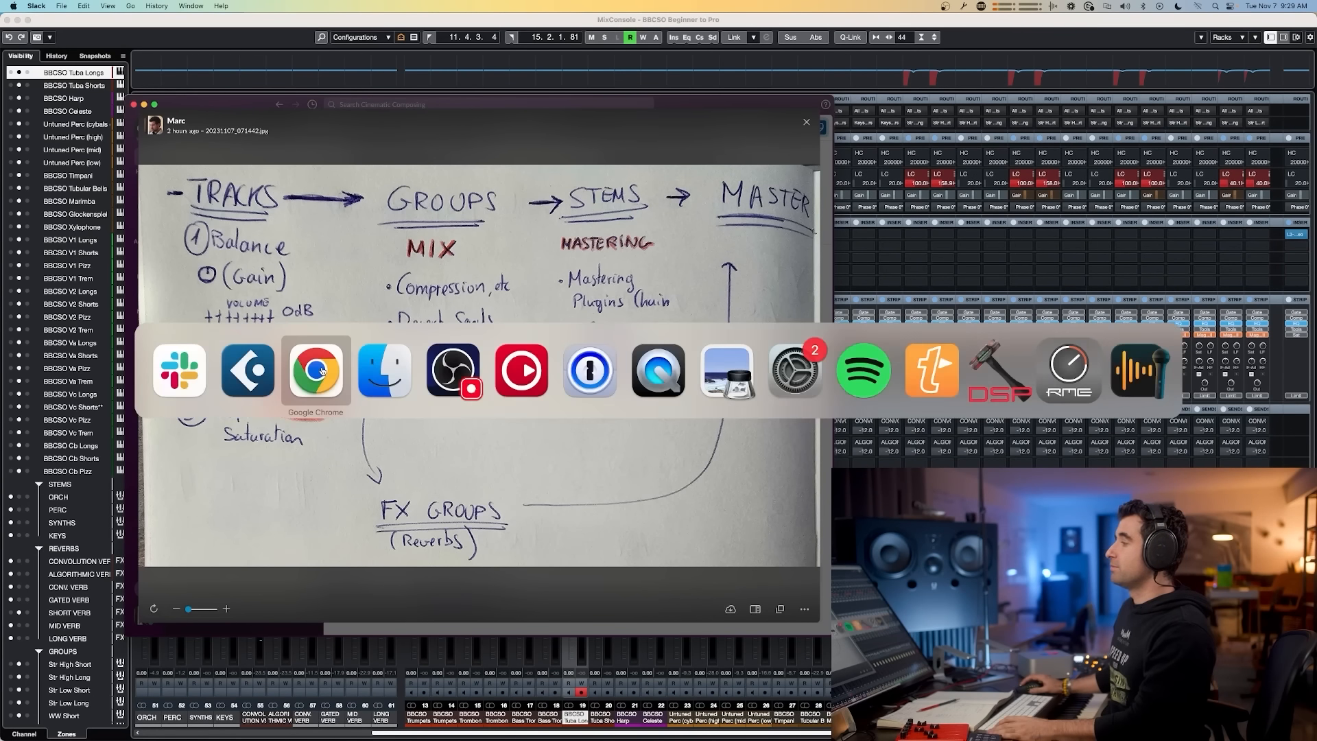
click(319, 371)
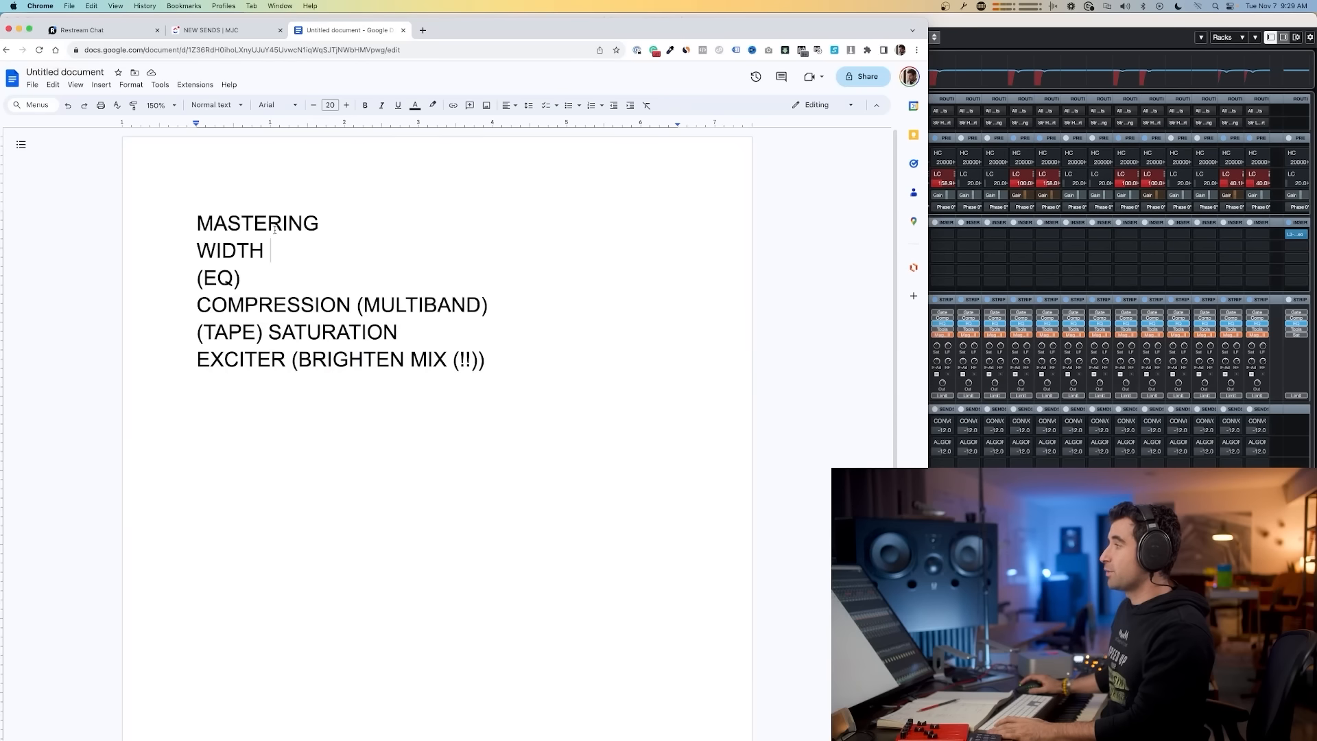
double_click(204, 223)
key(super+b)
Step: Move the WIDTH line so it comes after (EQ) in the mastering list
double_click(219, 249)
click(218, 276)
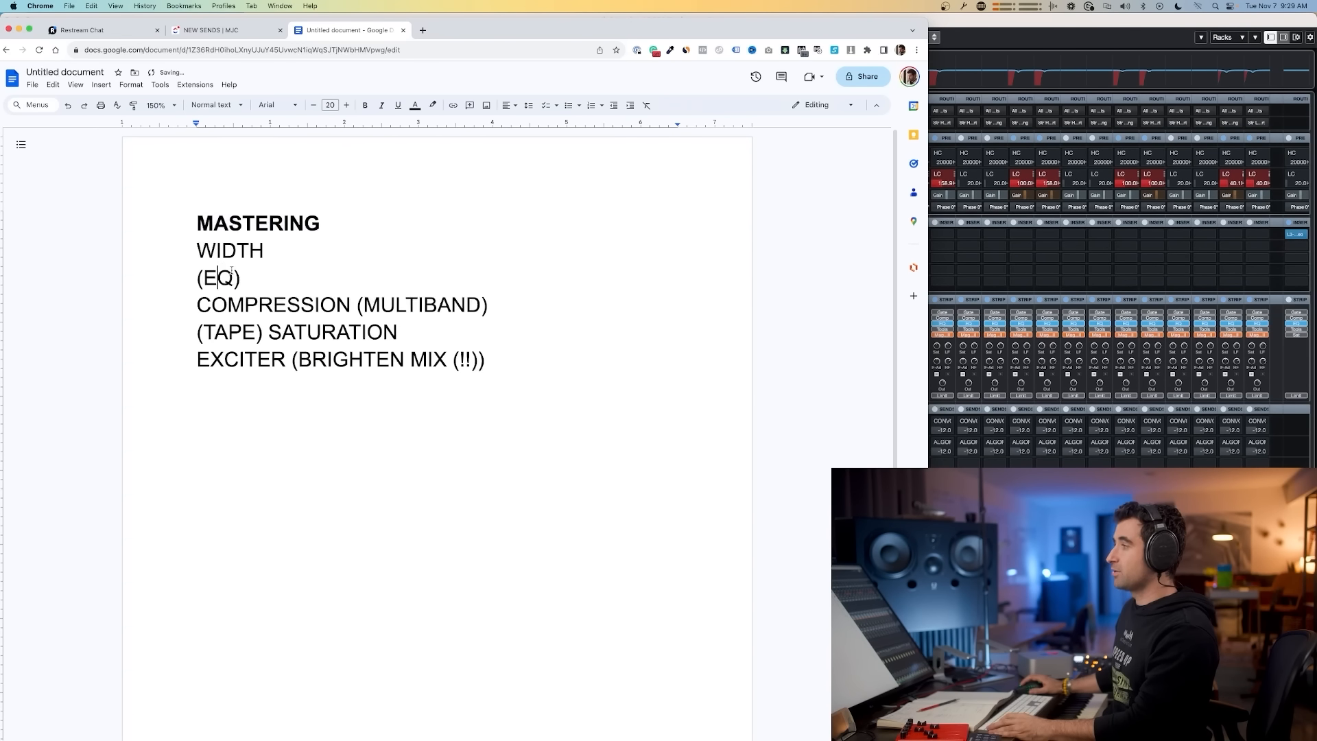
double_click(252, 251)
key(BackSpace)
click(250, 276)
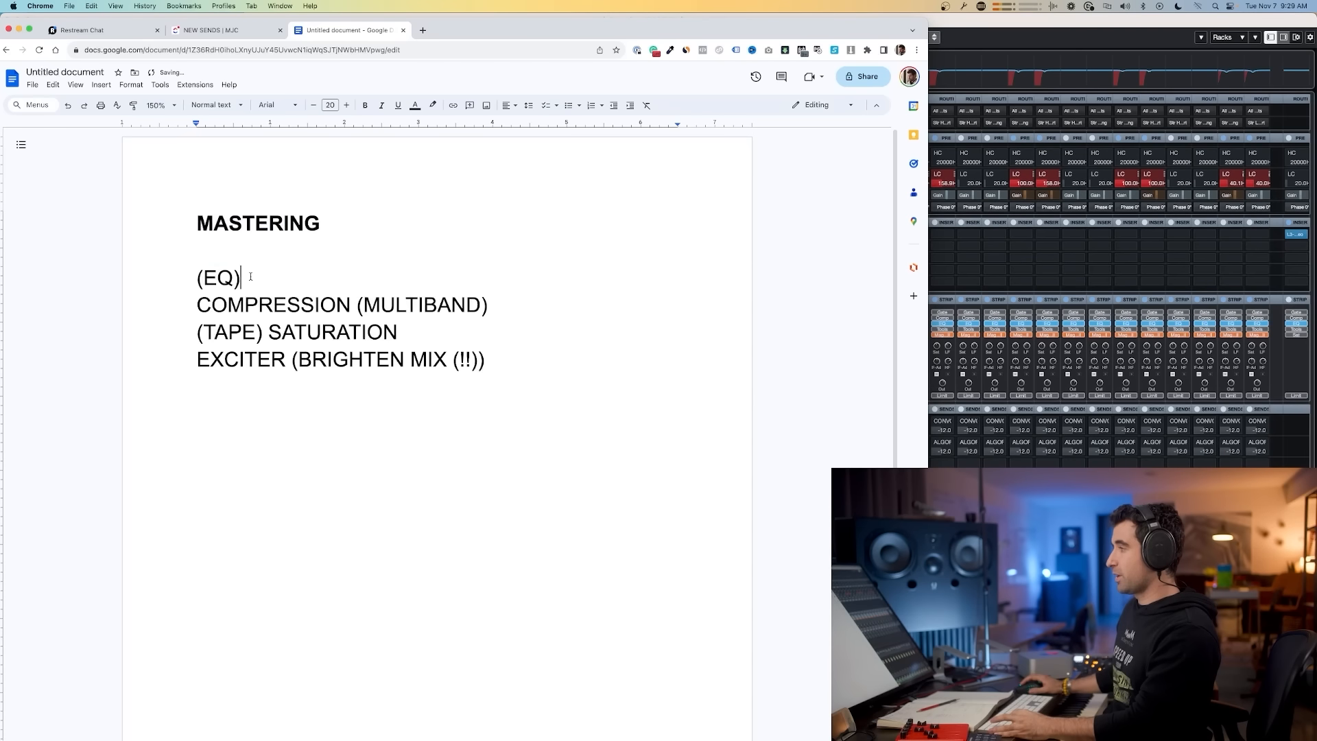
key(Return)
text(WIDTH)
Step: Review the compression, saturation and exciter entries in the mastering list
double_click(420, 332)
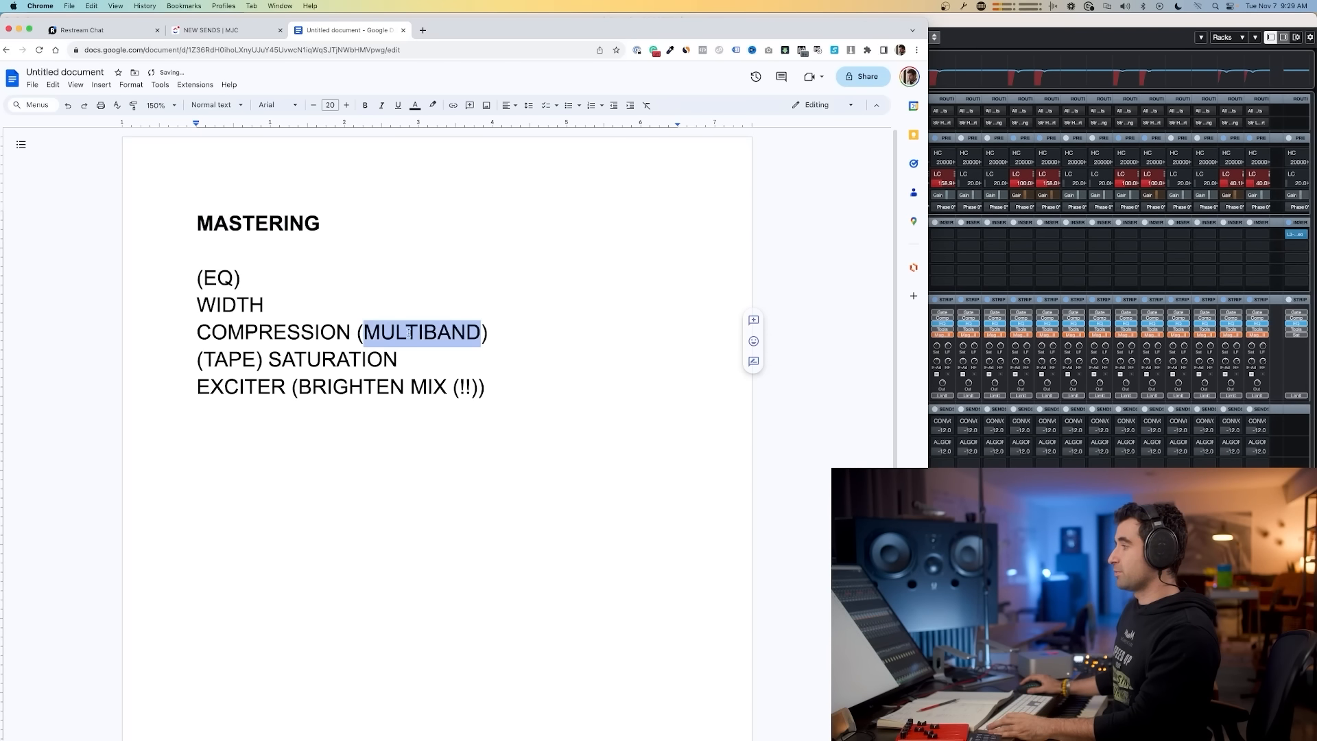
drag(205, 359, 529, 386)
double_click(264, 384)
click(530, 385)
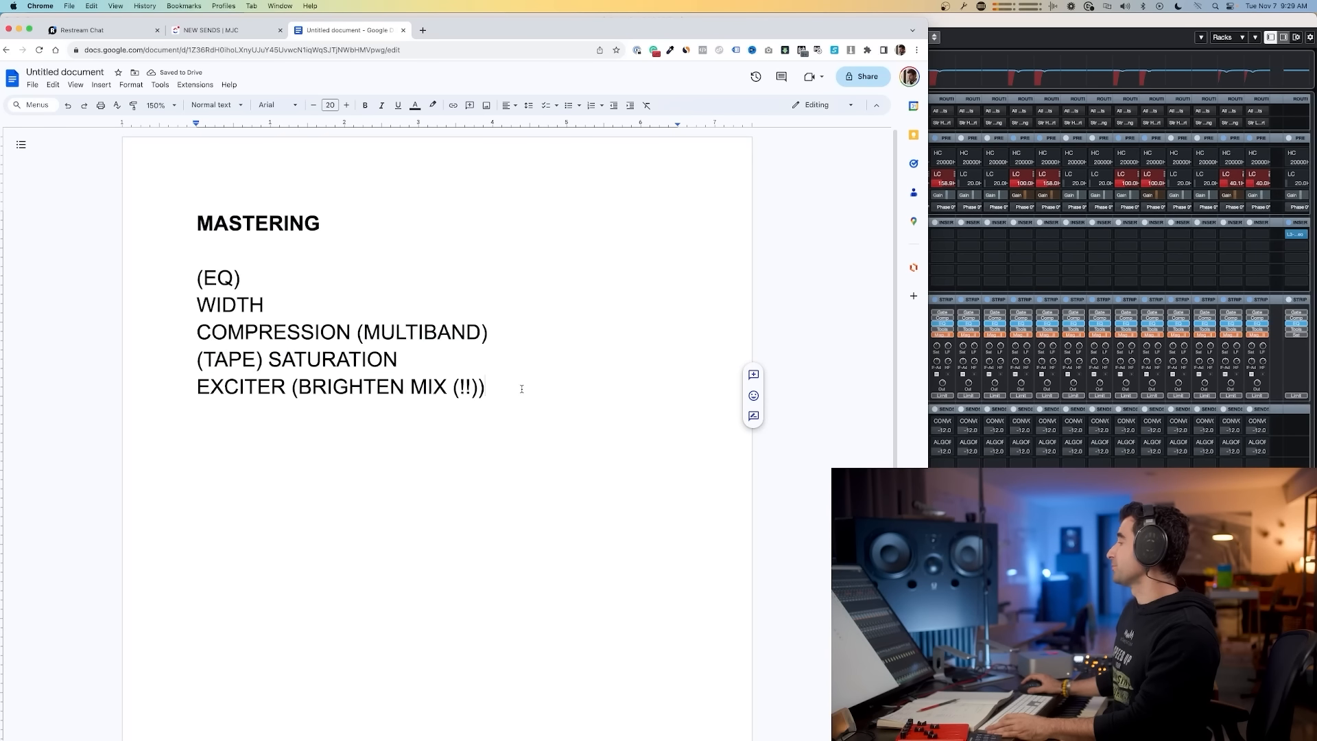
Step: Return to Cubase and inspect the PERC channel's Shadow Hills Mastering Compressor insert
key(super+Tab)
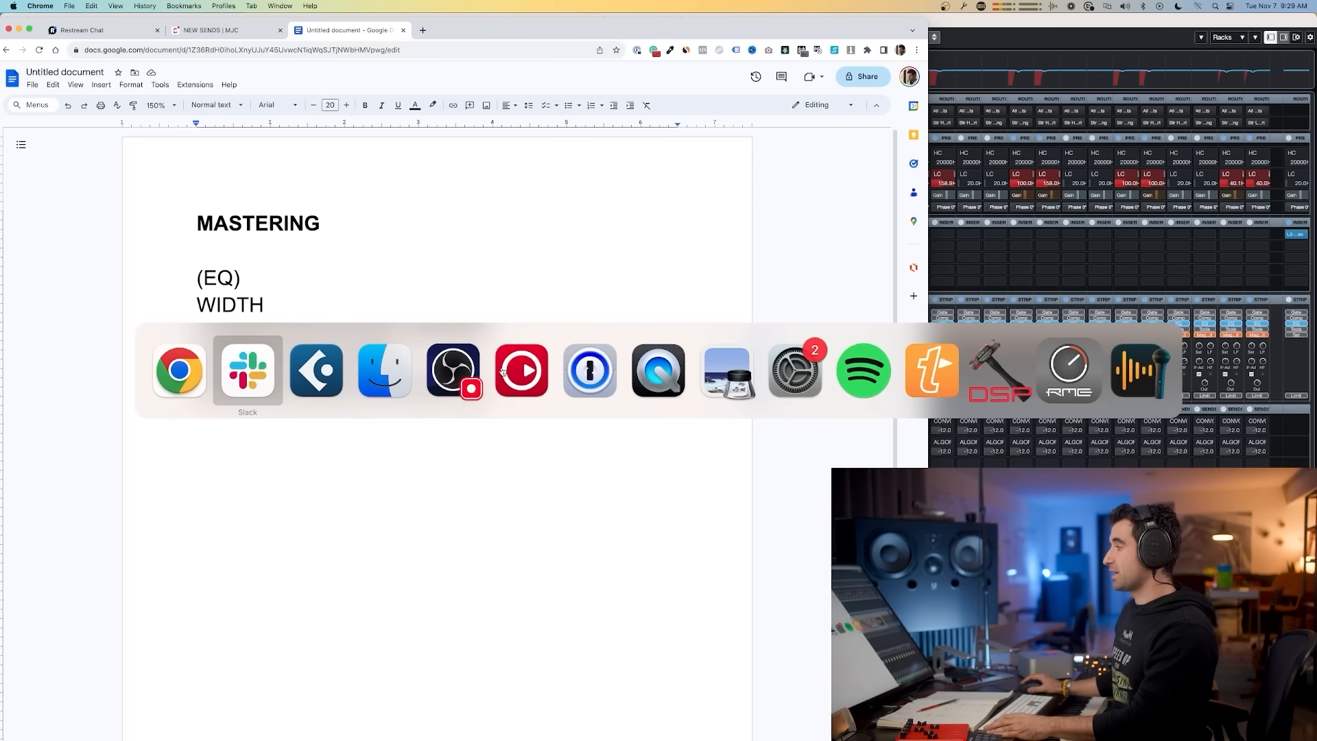
key(super+Tab)
click(960, 229)
click(175, 235)
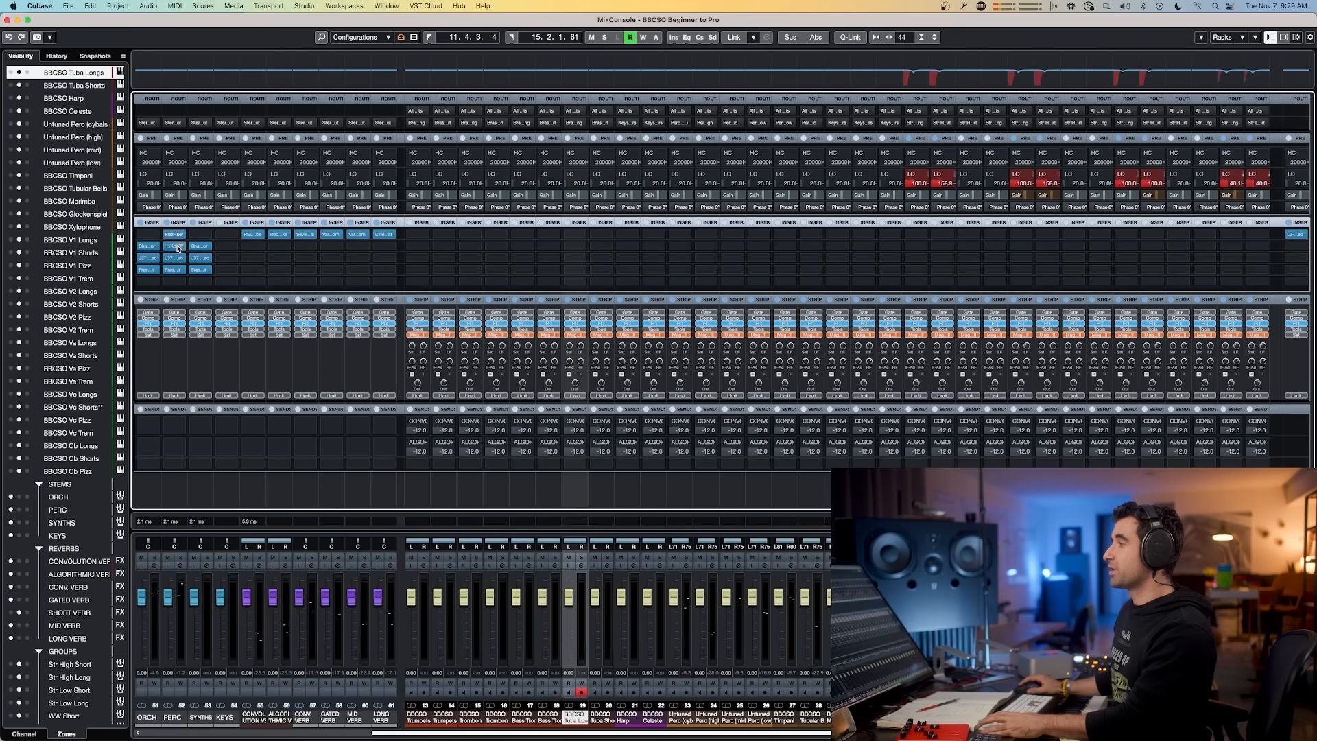
click(176, 250)
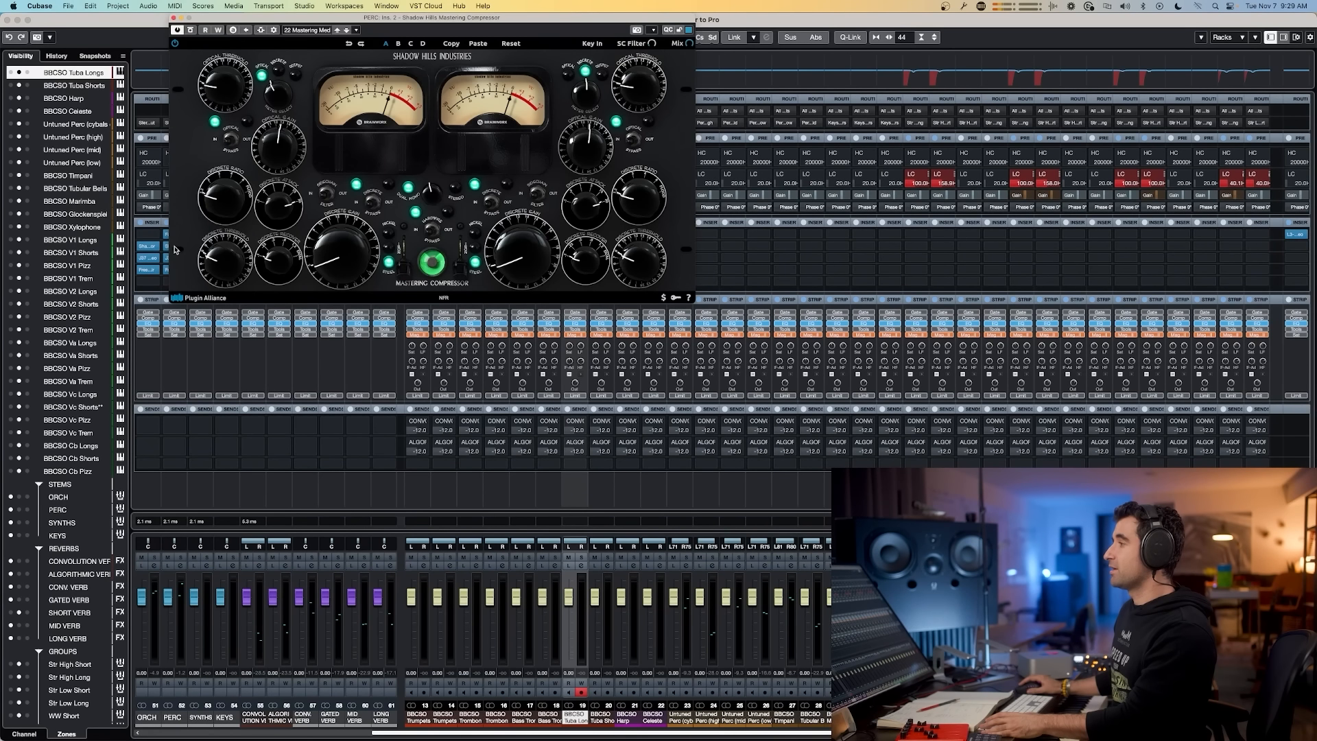
click(176, 250)
Step: Inspect the PERC channel's J37 tape insert and the following insert plugin
click(174, 258)
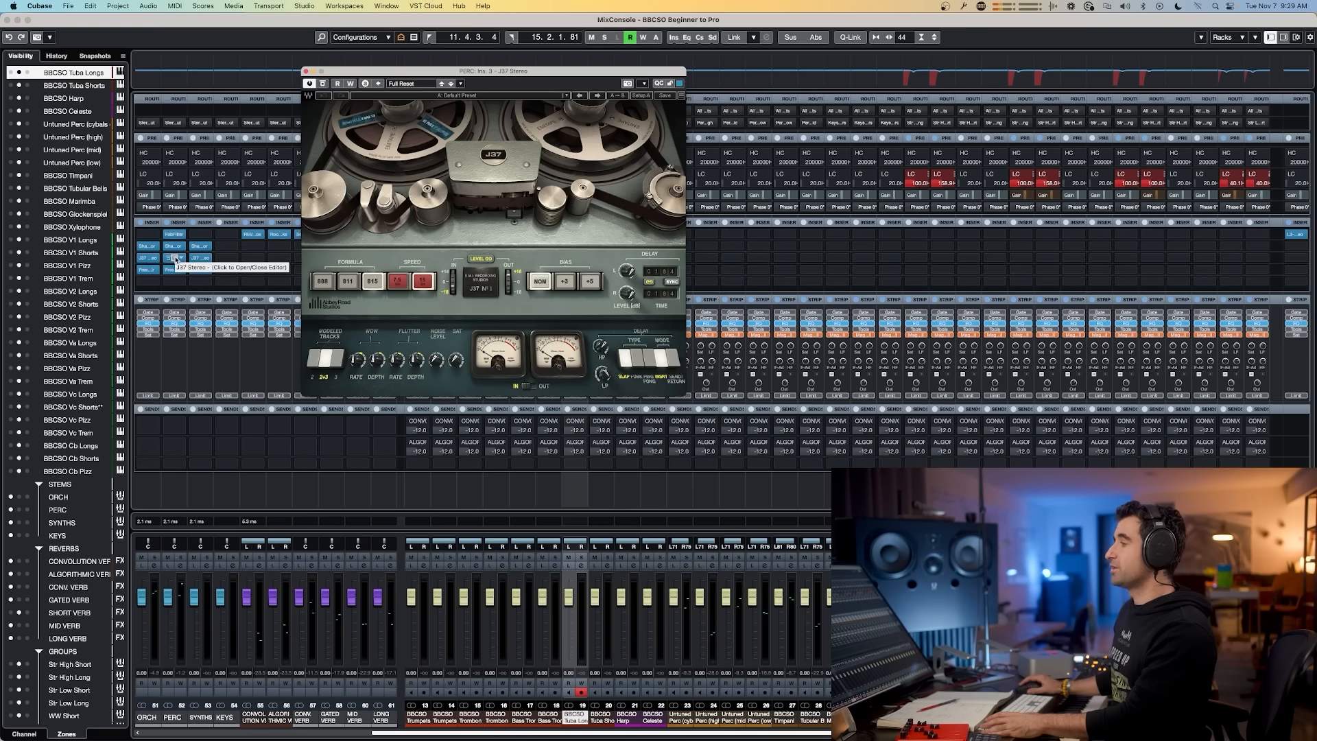
click(176, 259)
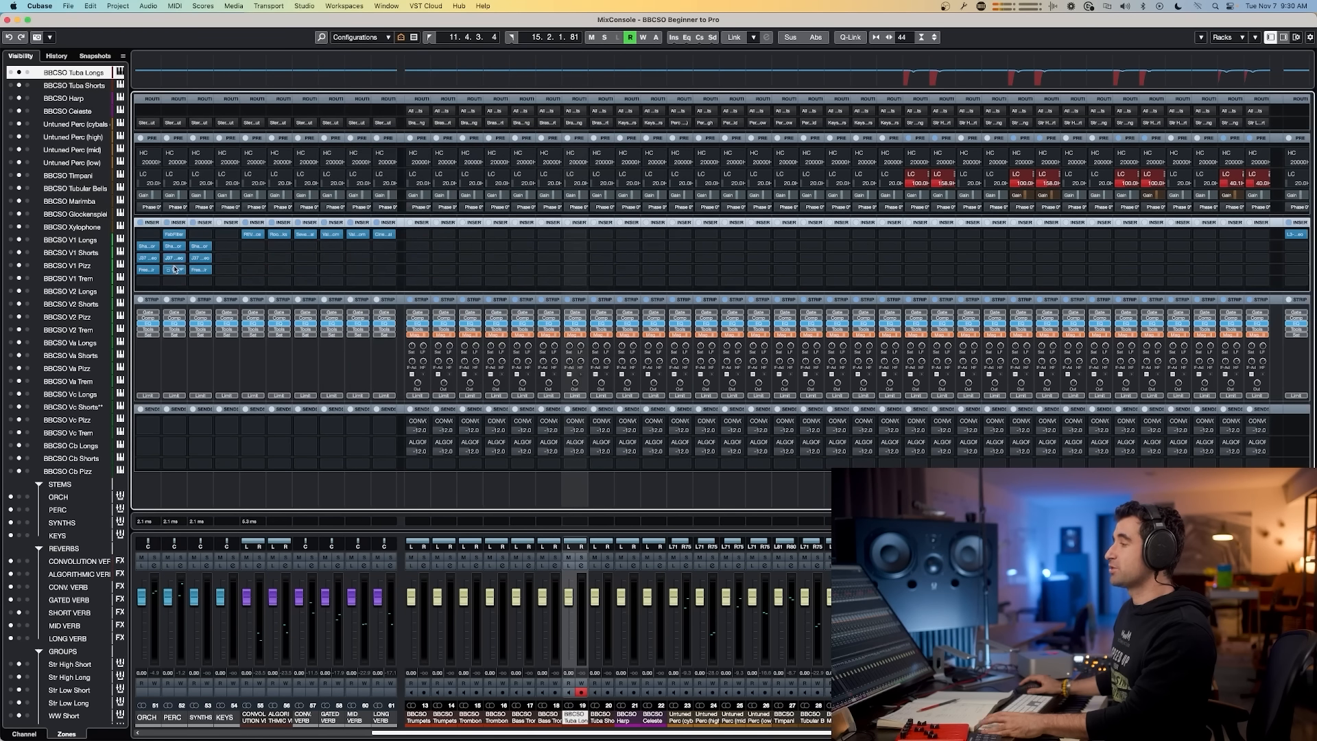
click(174, 270)
click(175, 270)
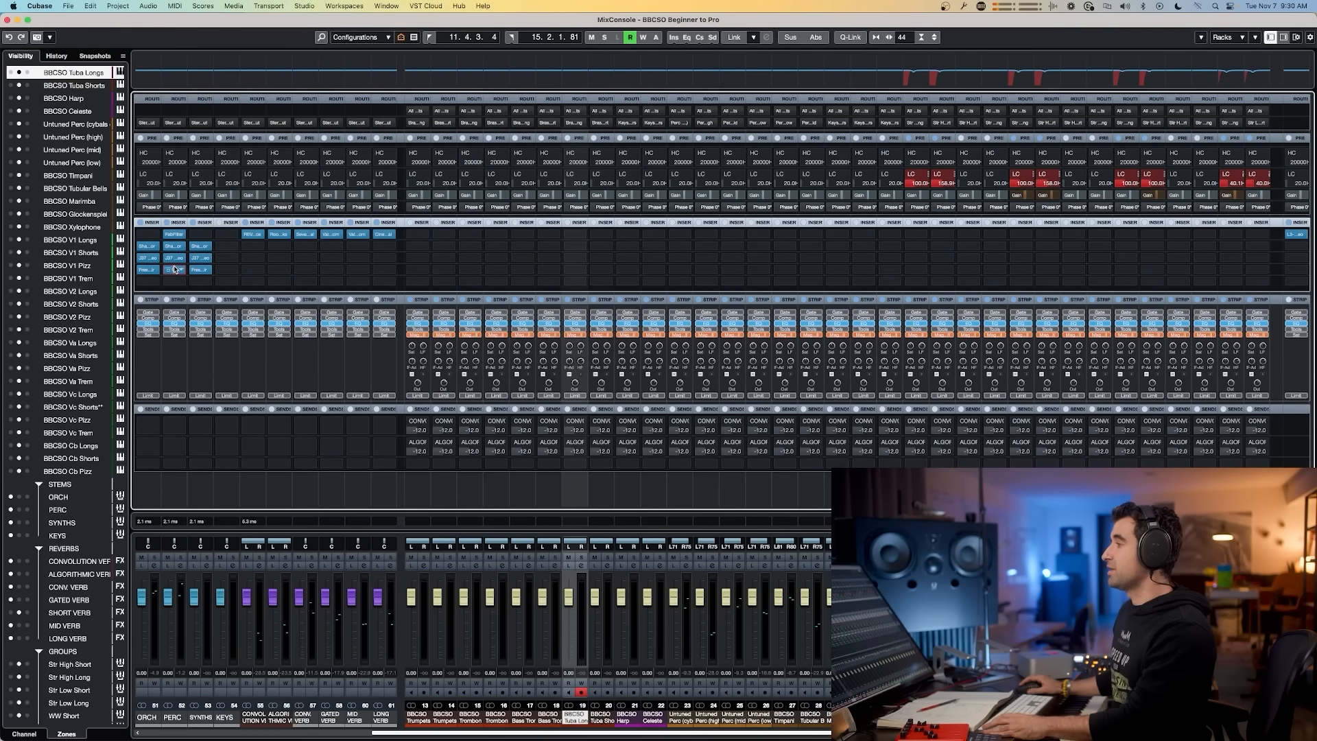
Step: Show the Stereo Out channel in the MixConsole and start playback
click(166, 224)
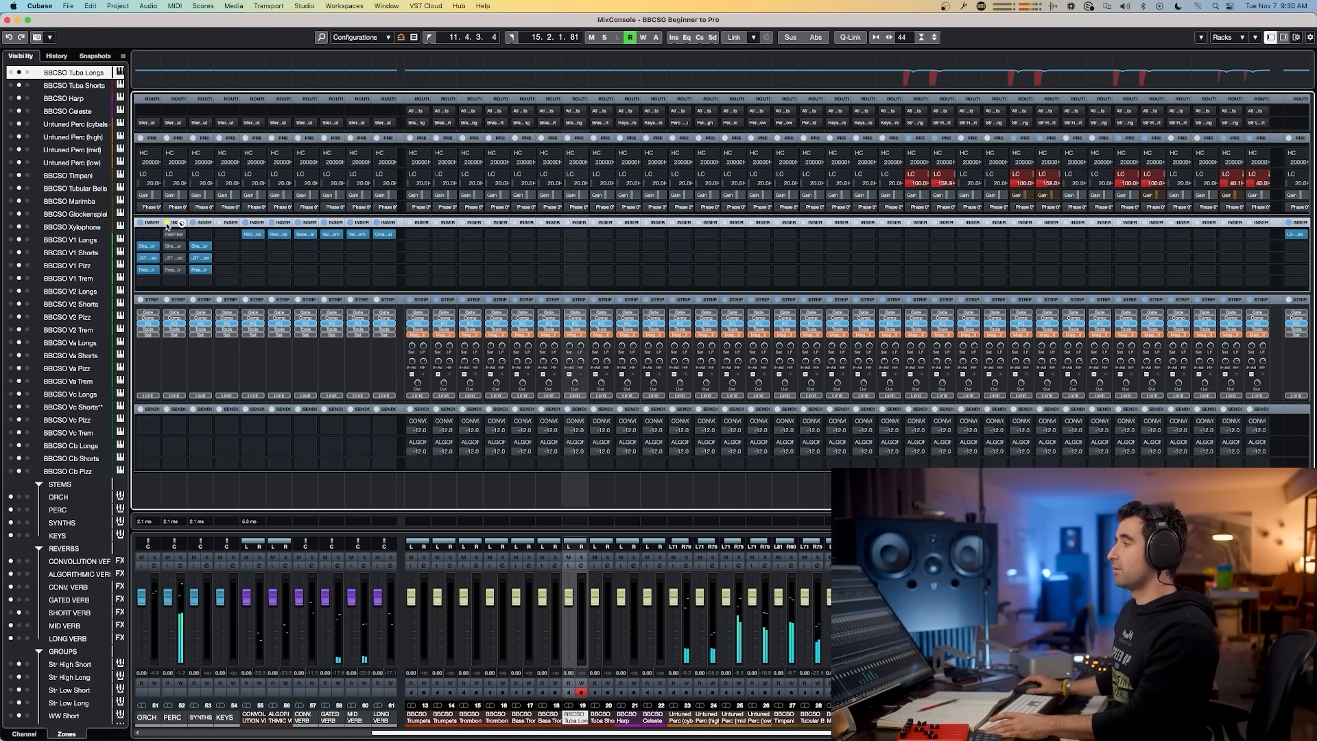
click(166, 223)
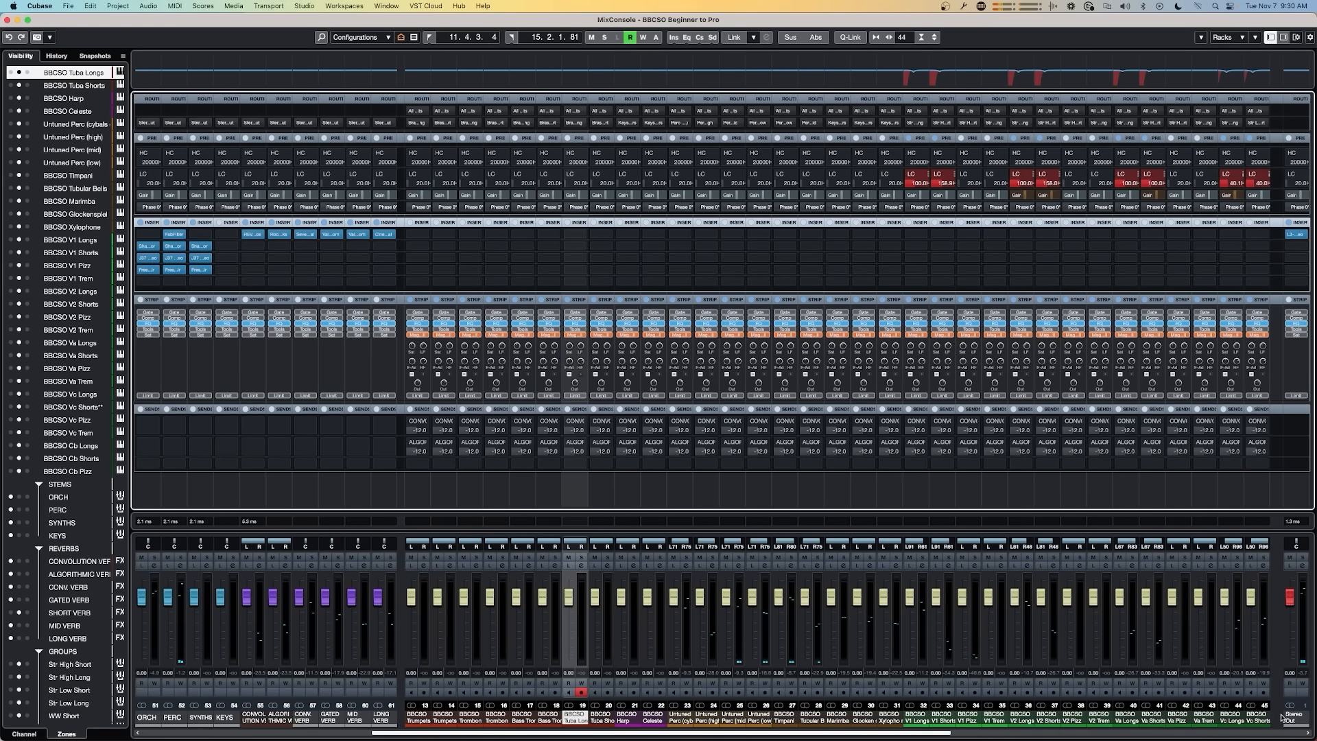
scroll(77, 641, down, 5)
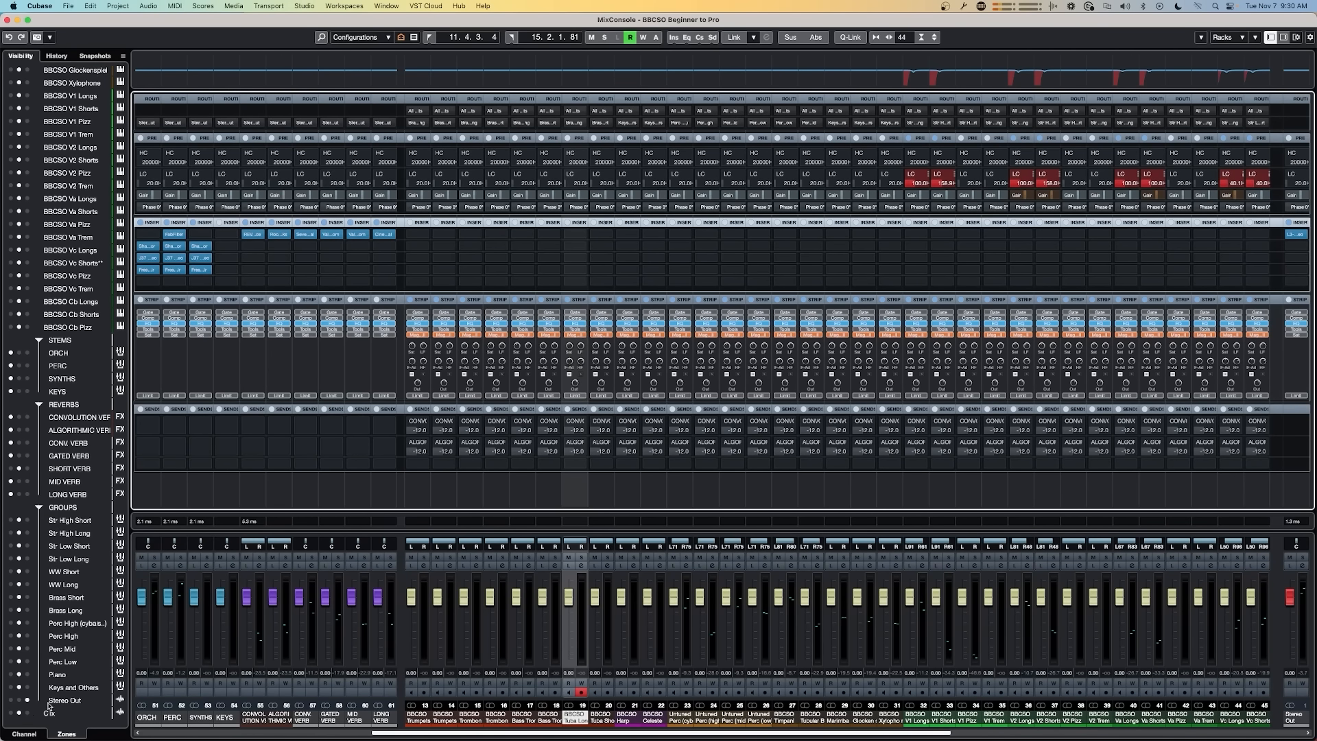
click(10, 700)
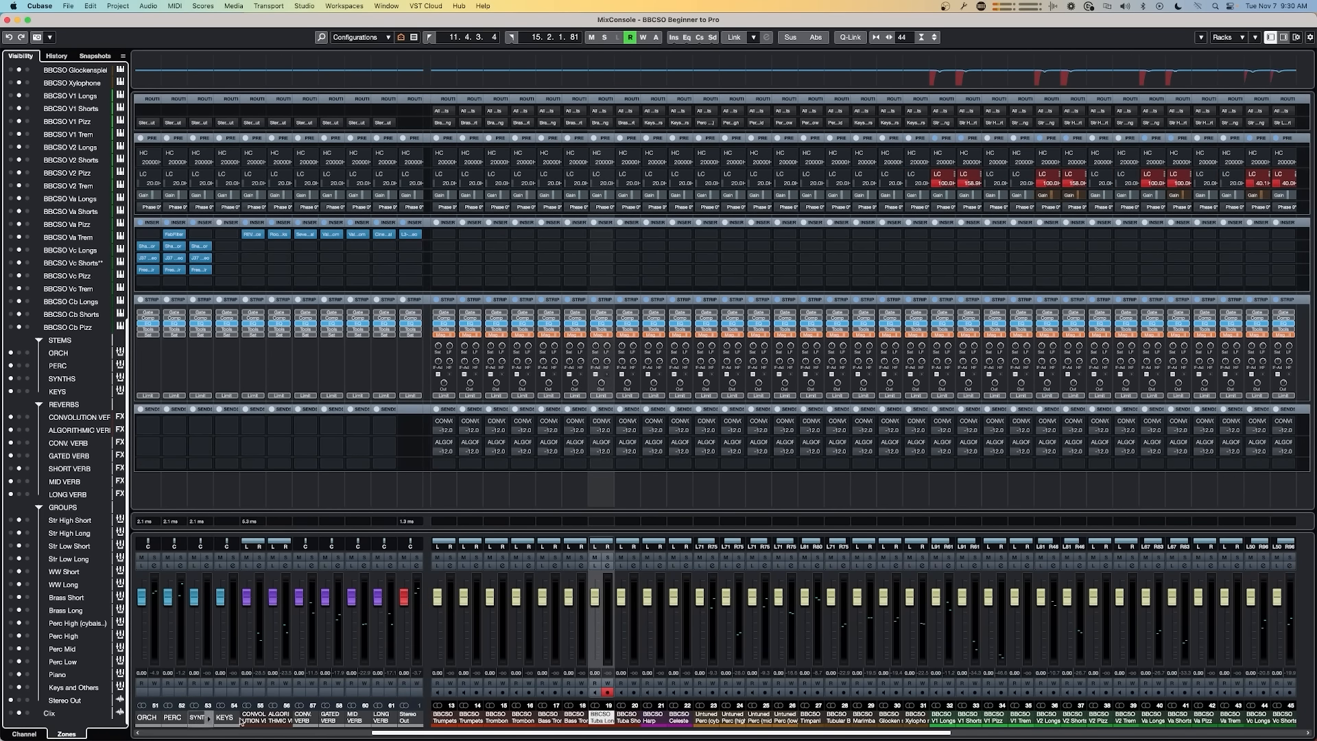
key(space)
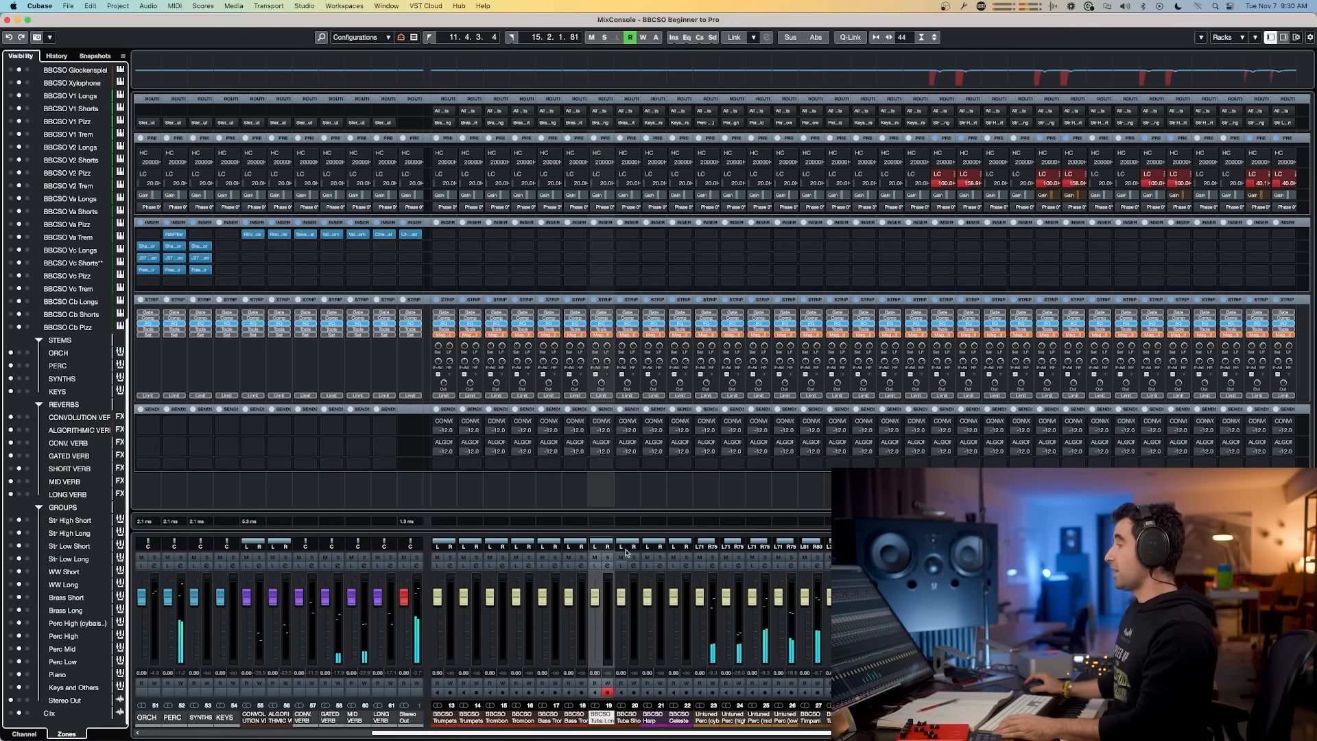
key(super+Tab)
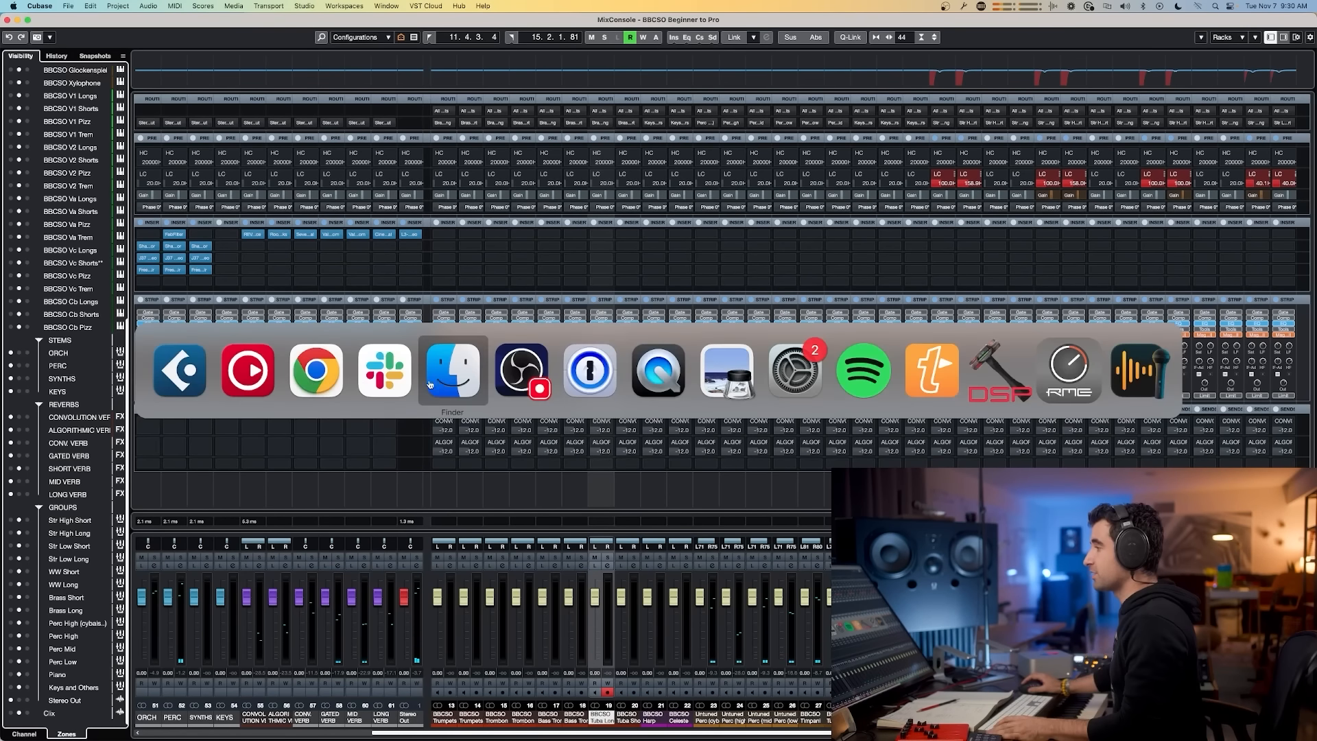
click(437, 382)
key(super+Tab)
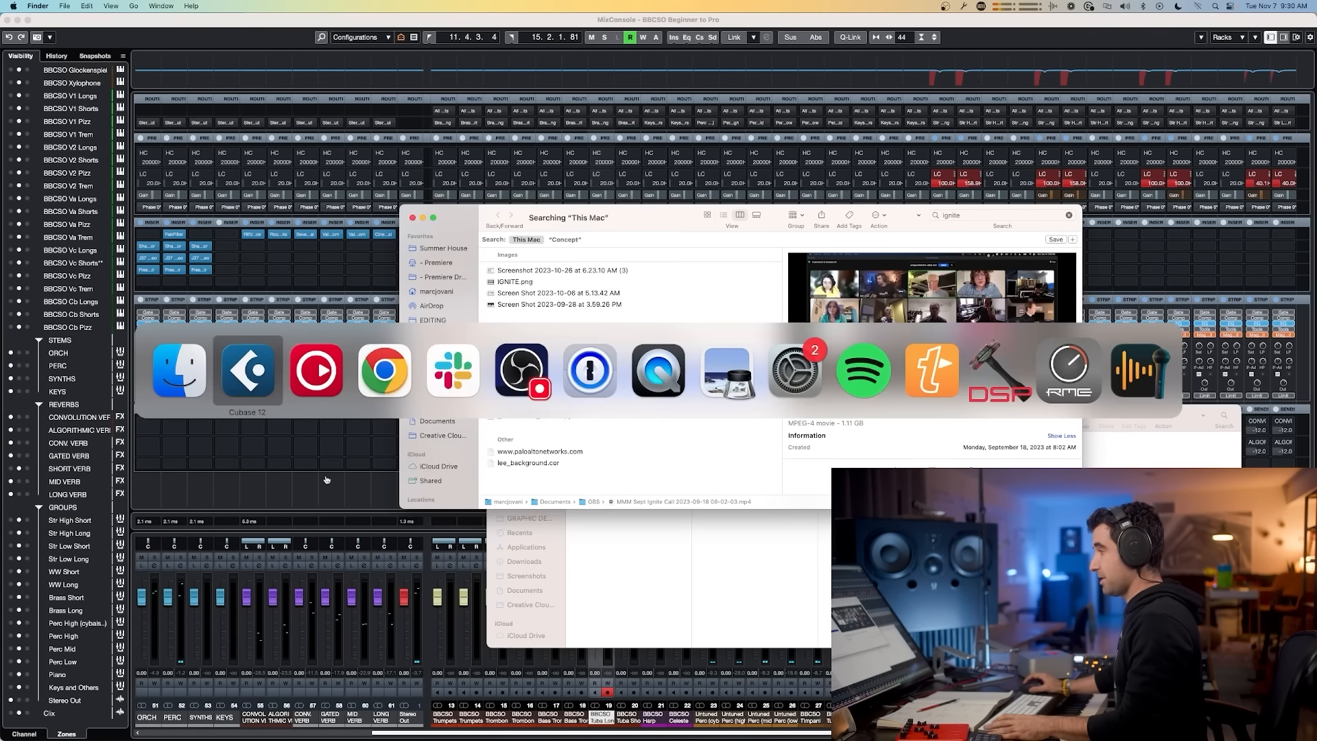
click(260, 371)
Step: Return to the project window and select the BBCSO V1 Longs track
key(F3)
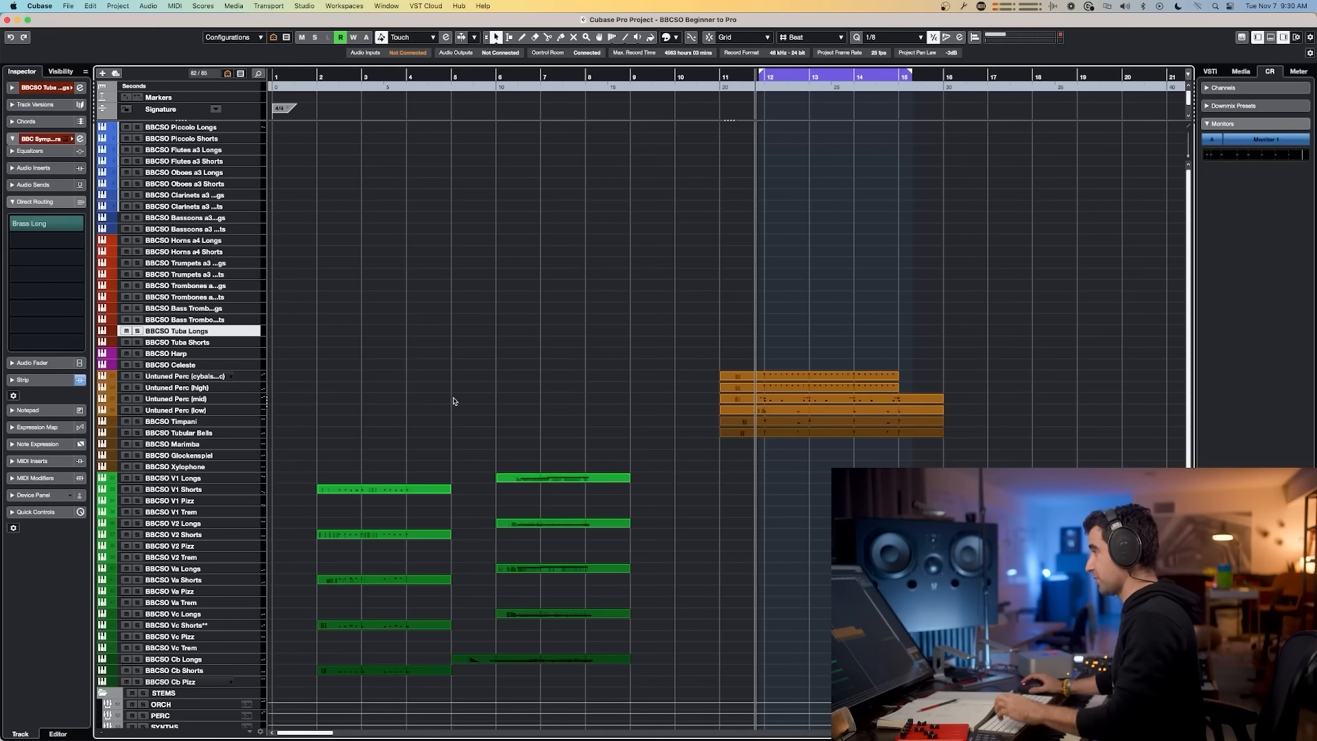
click(178, 478)
key(space)
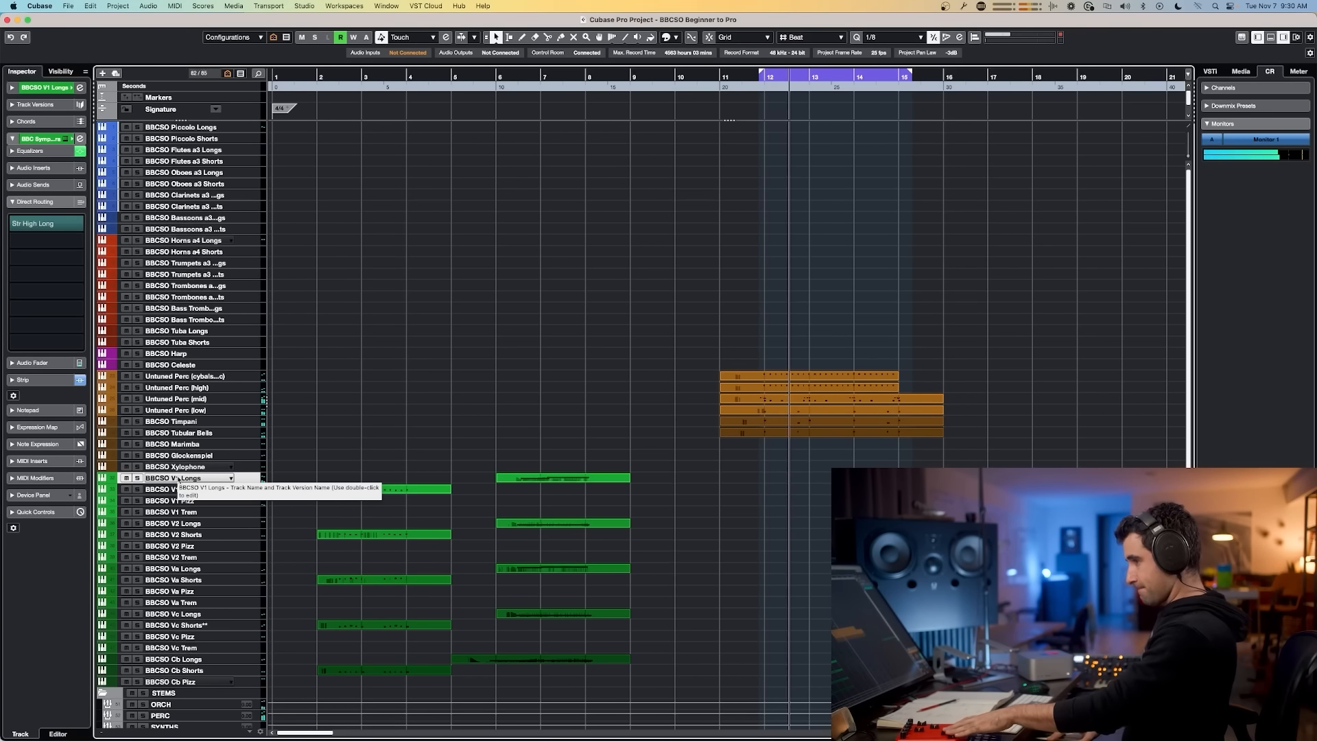
Step: Select the BBCSO V1 Shorts track and record a part on it from bar 11
key(space)
click(200, 489)
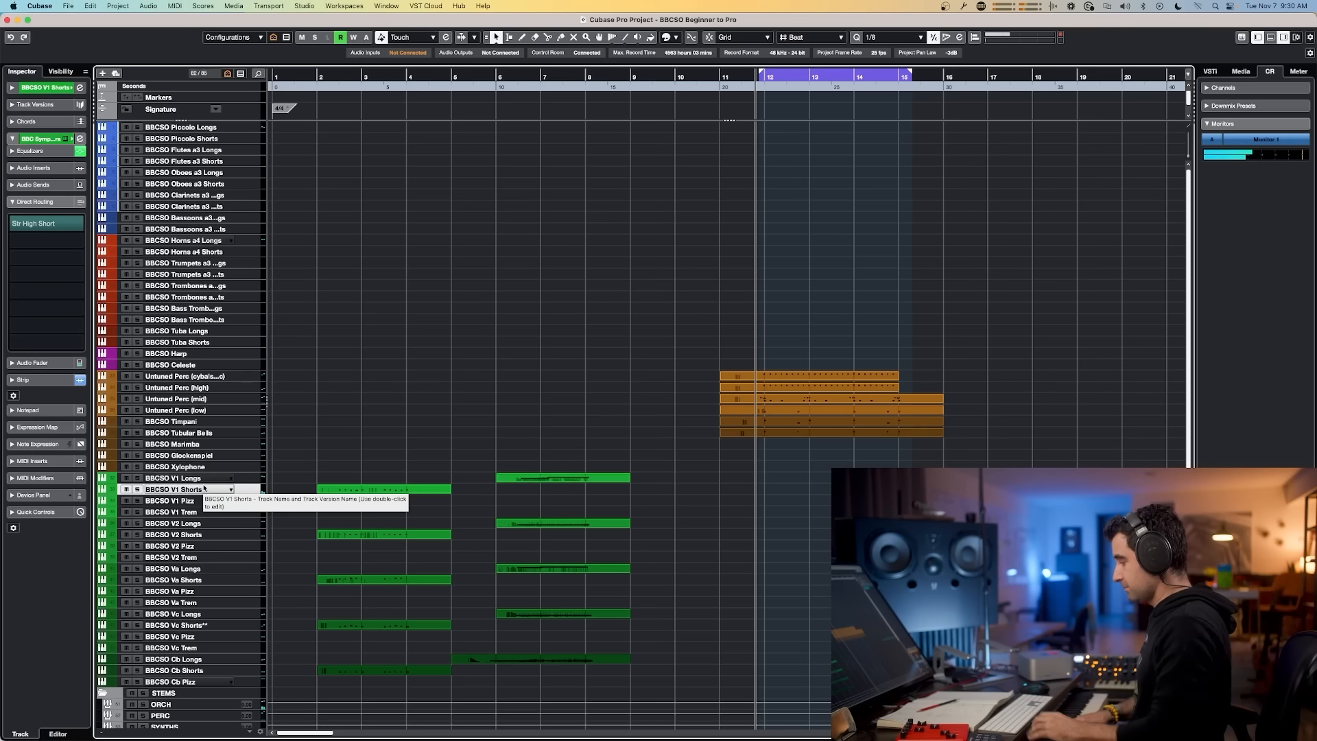
key(space)
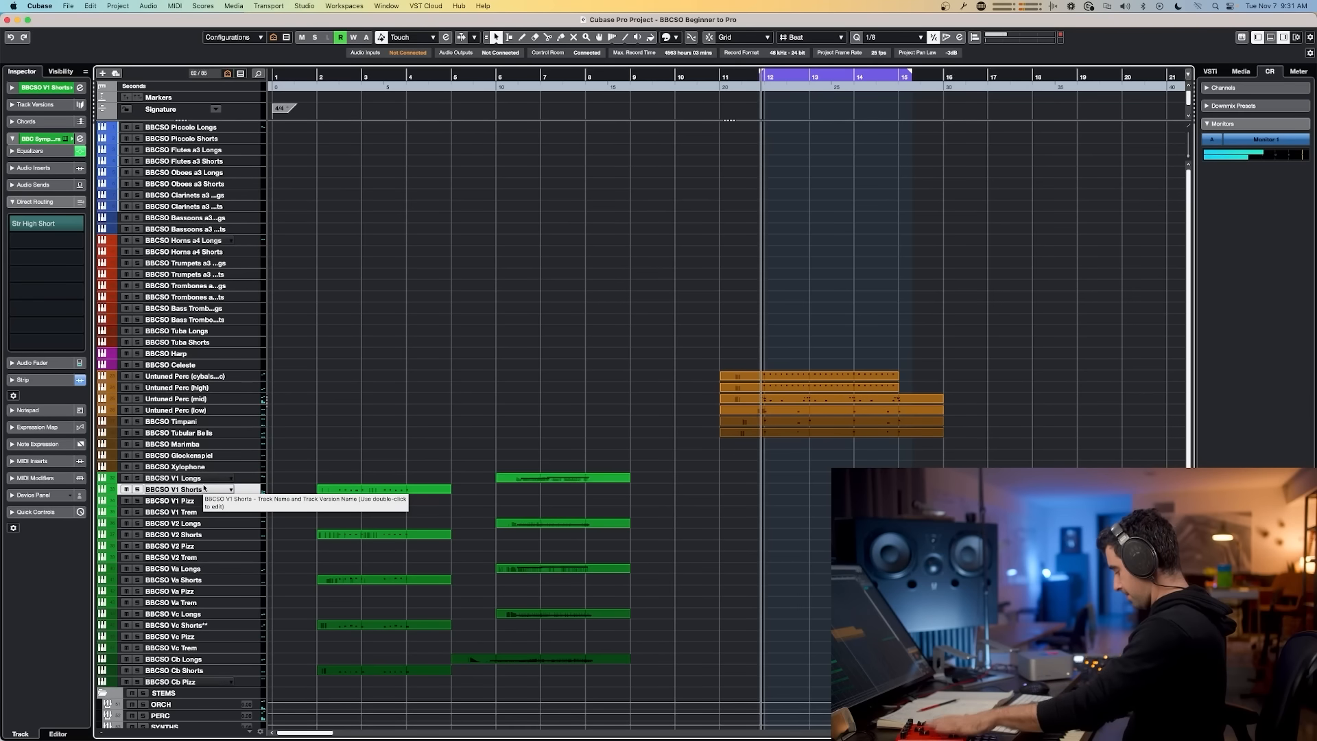
key(space)
key(space)
key(space)
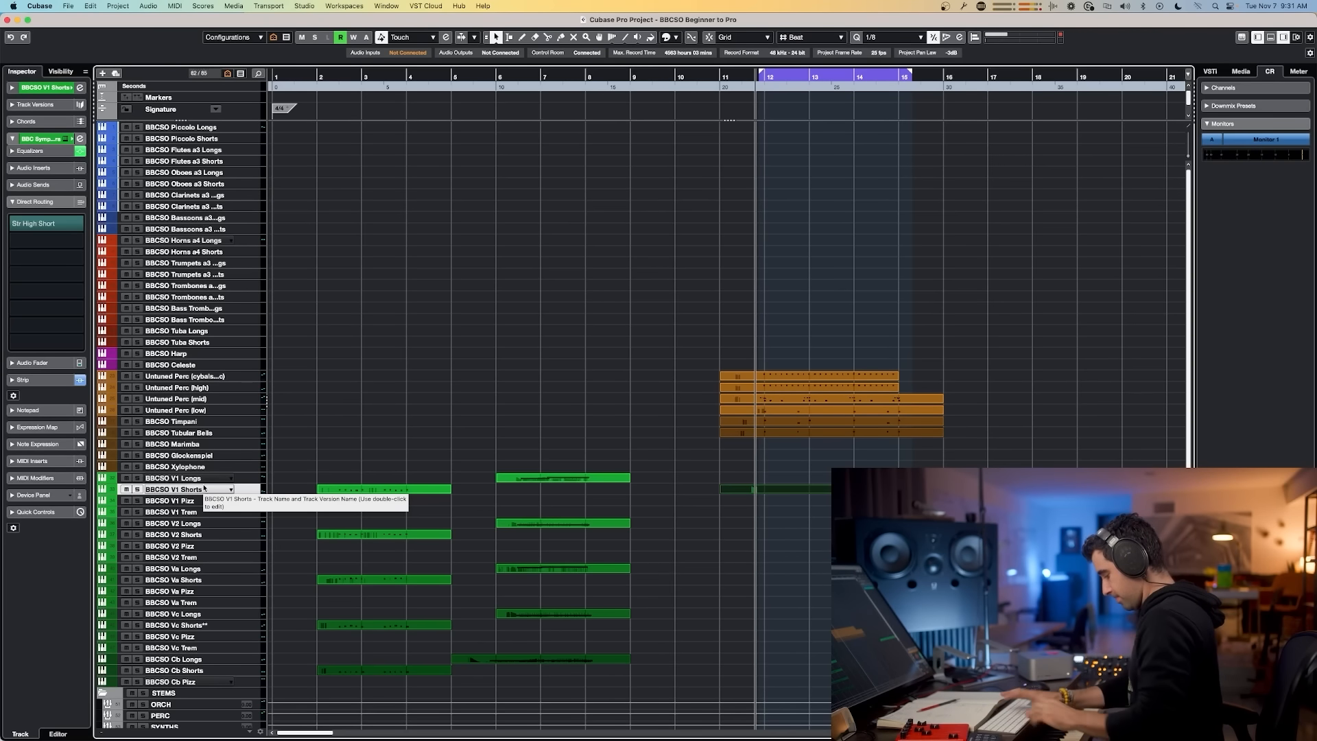
key(space)
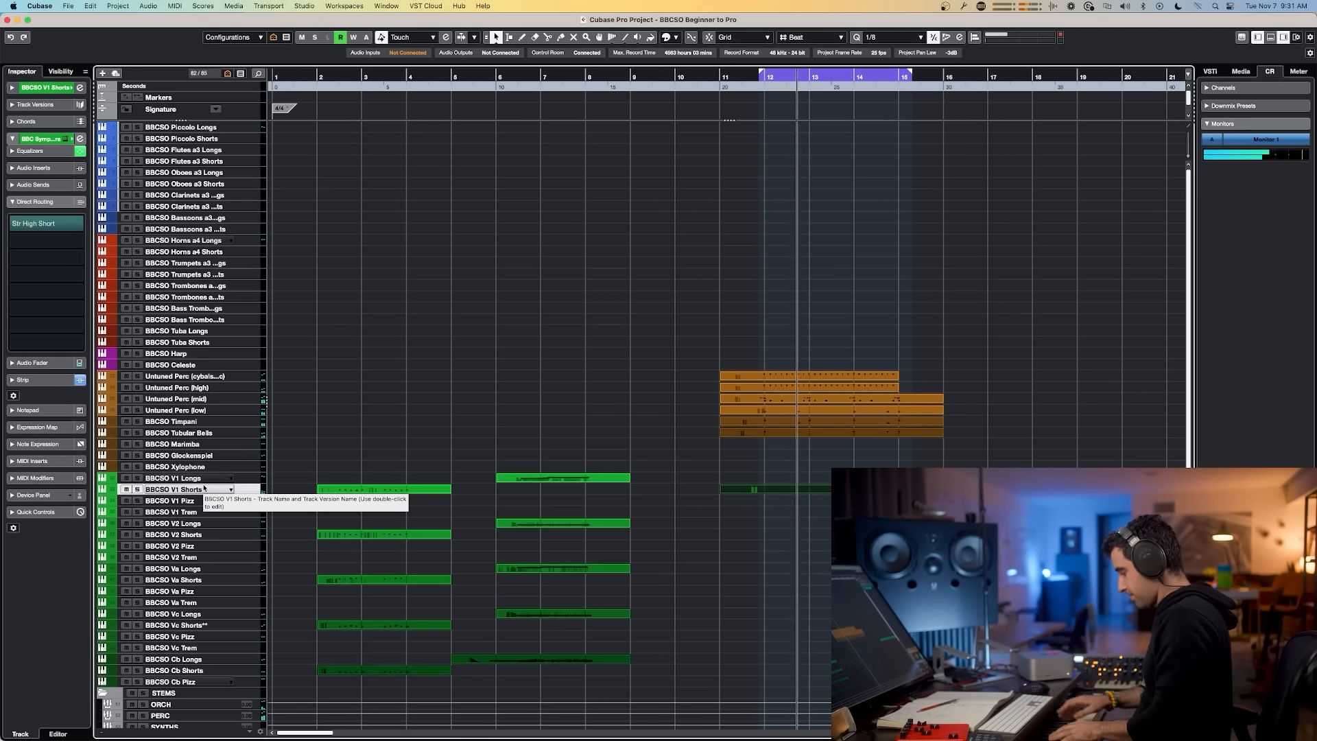
key(space)
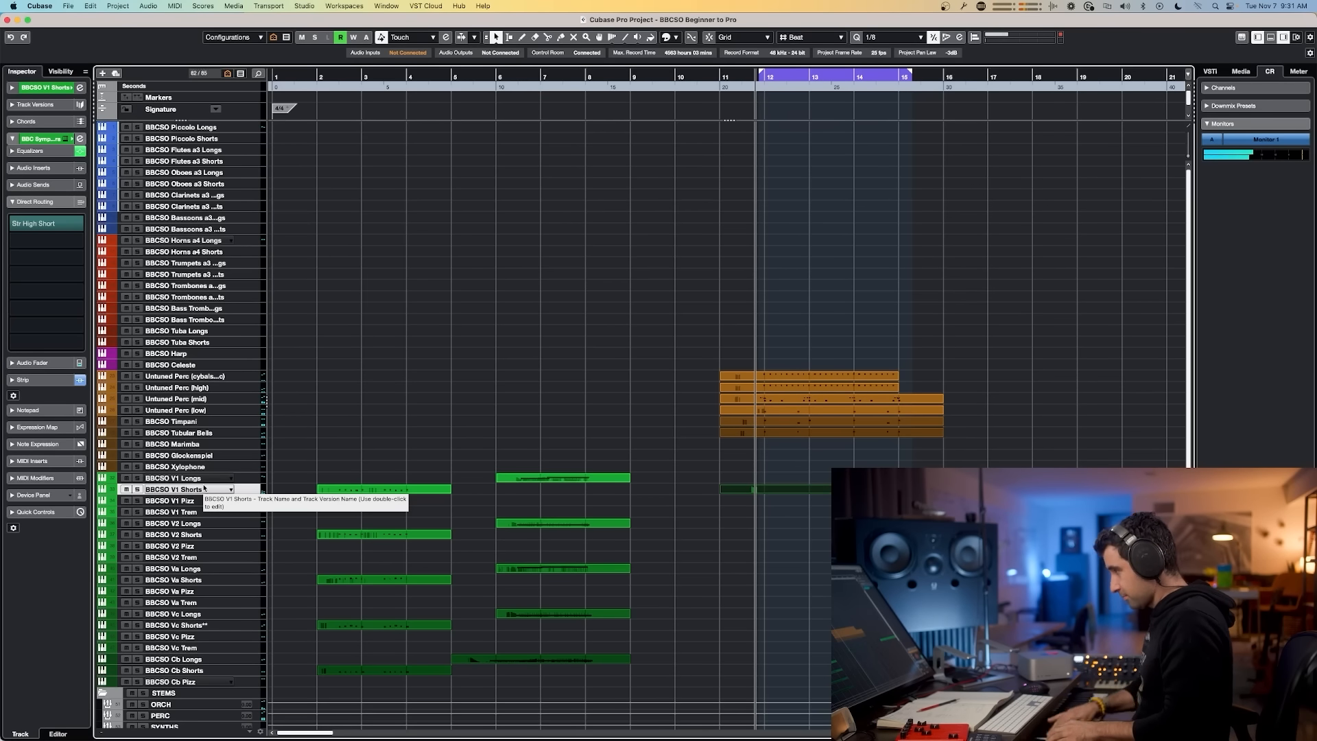
Step: Select the percussion tracks from Untuned Perc (cymbals) to Glockenspiel and open the MixConsole
click(206, 376)
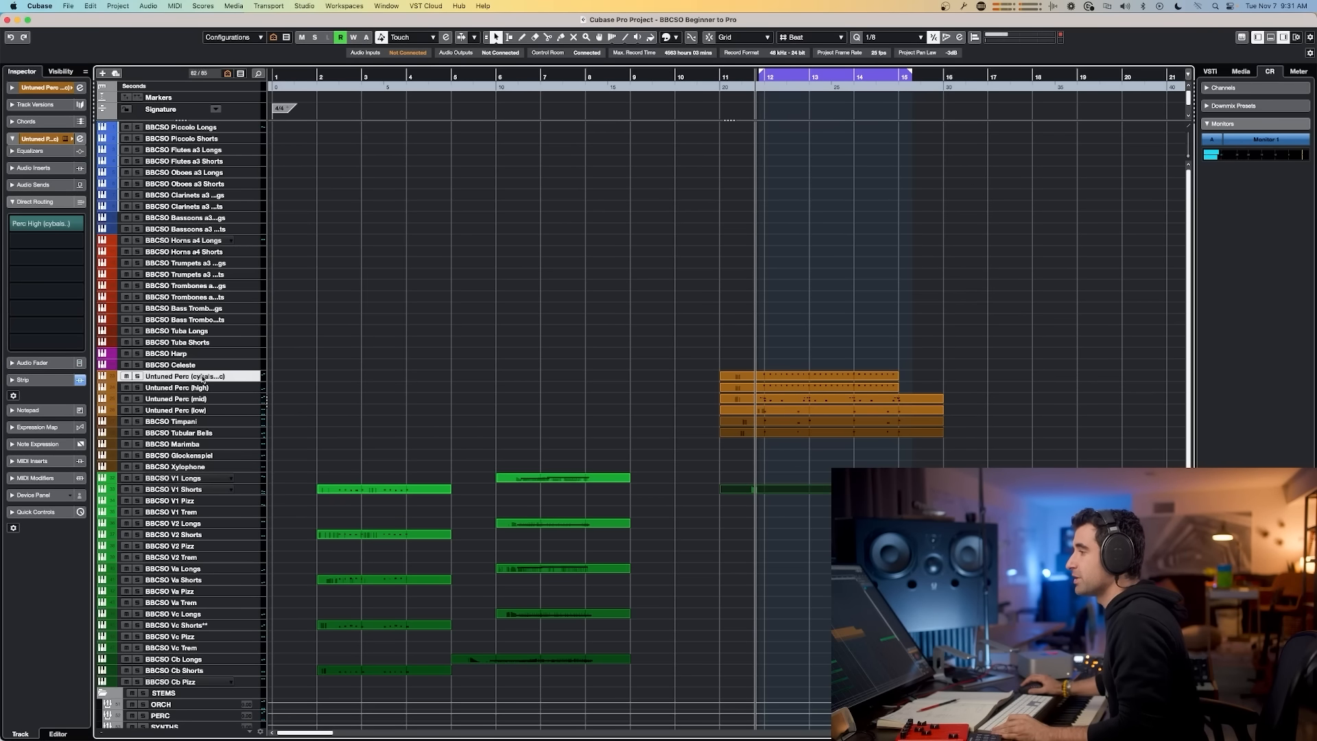
shift+click(183, 456)
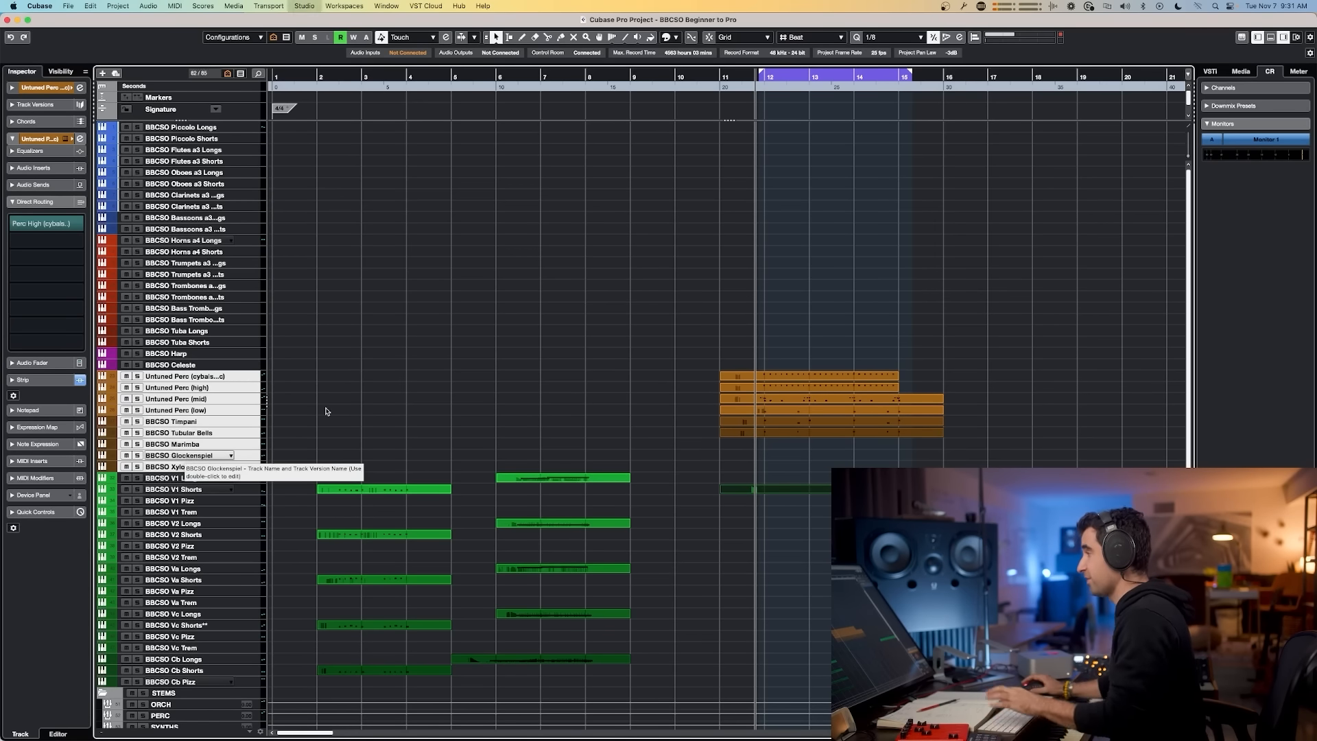
key(F3)
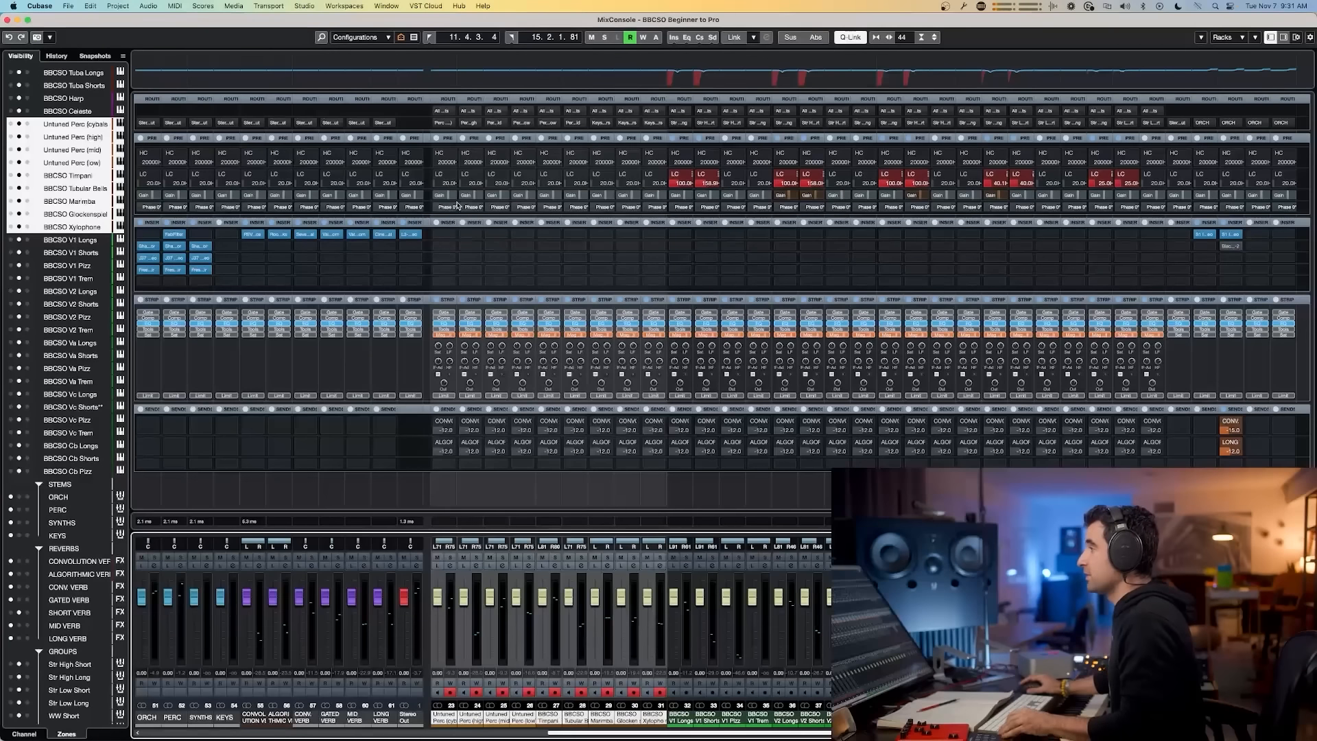
key(alt+shift)
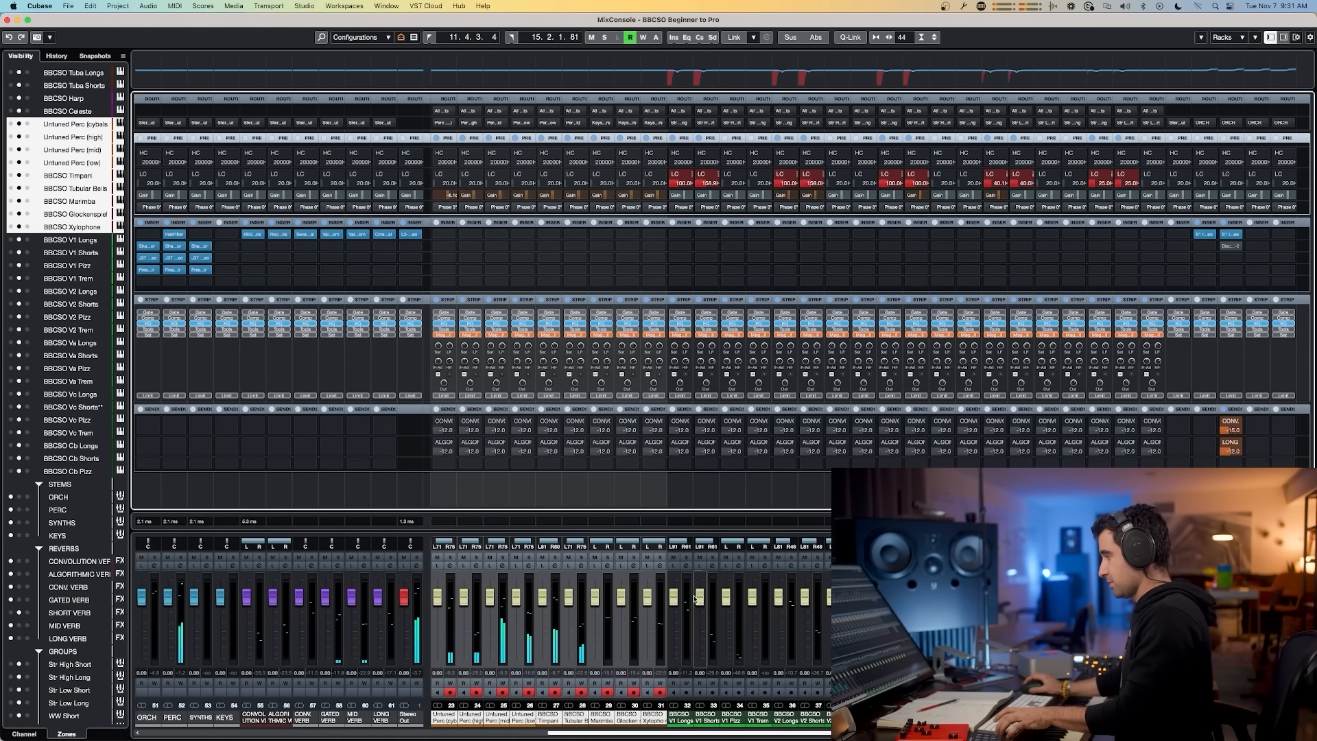
Step: Examine the BBCSO V1 Shorts and Untuned Perc channel strips and their filter settings in the MixConsole
click(707, 713)
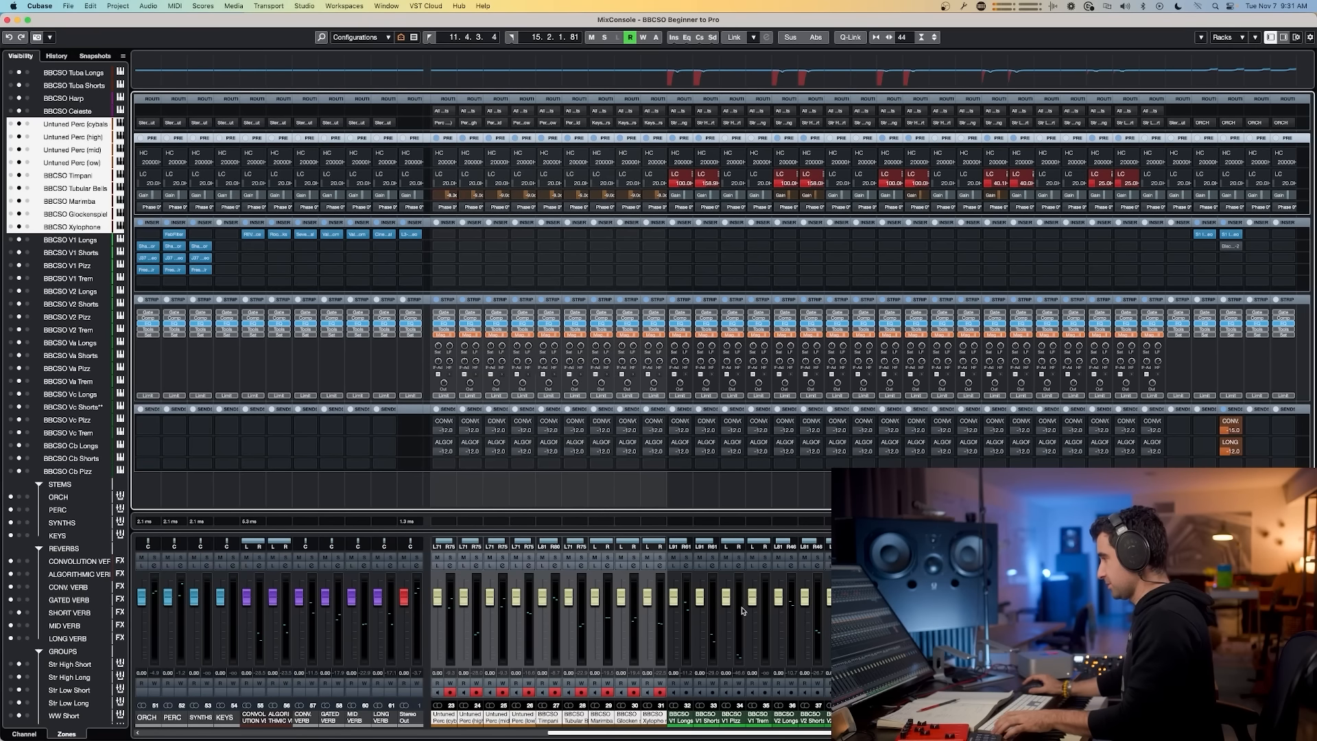
click(707, 716)
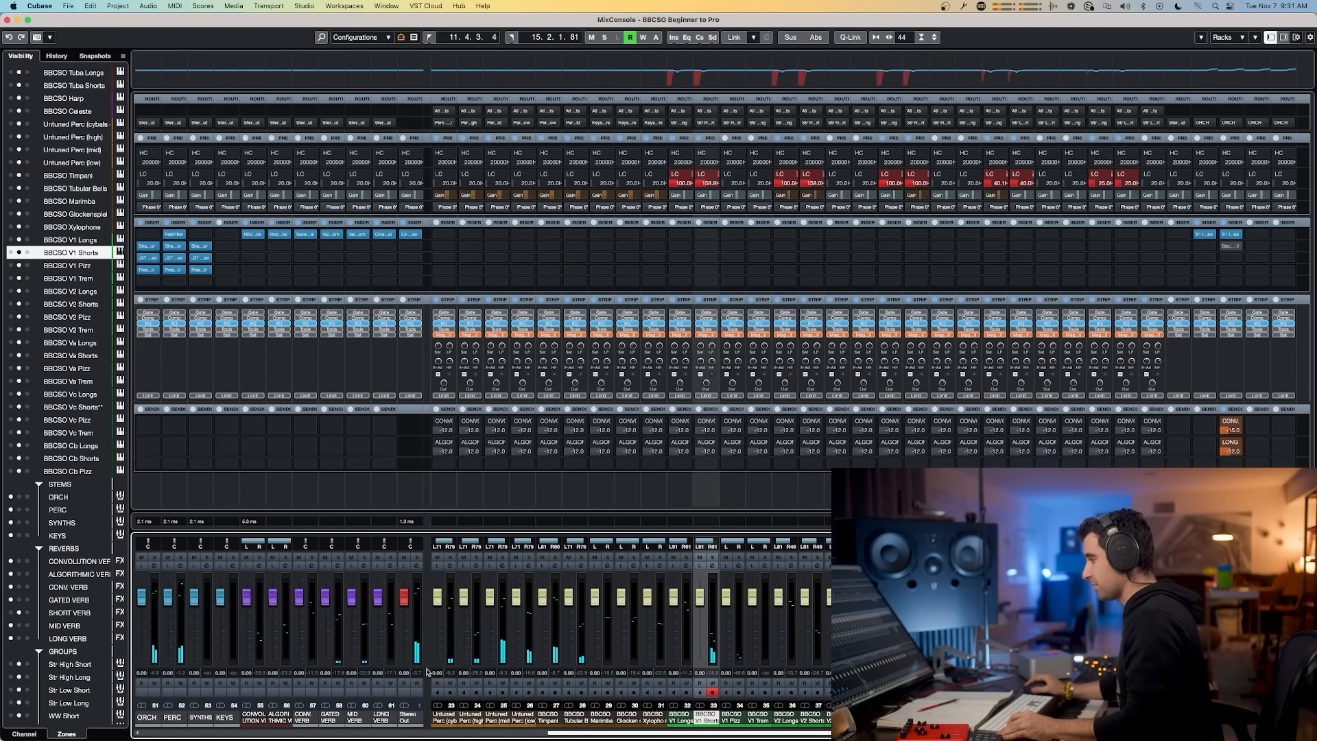
click(450, 718)
shift+click(648, 707)
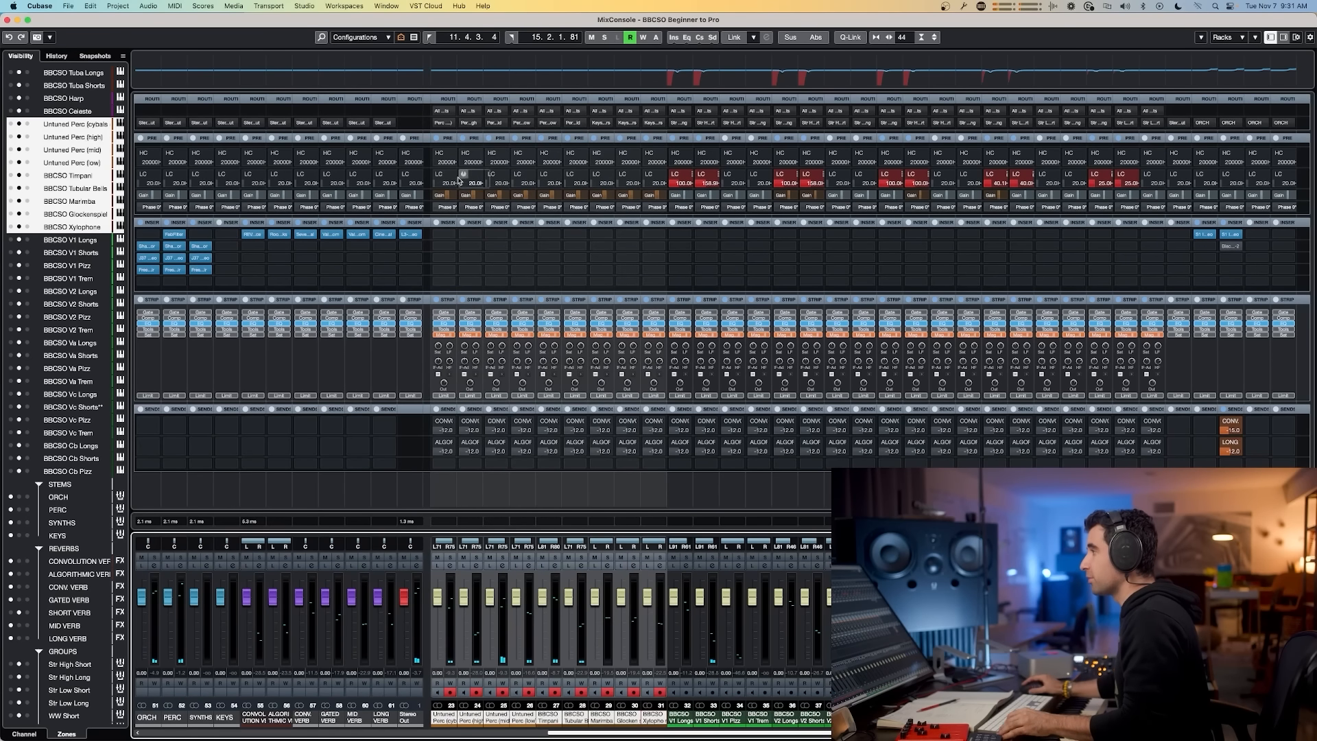
drag(448, 196, 447, 190)
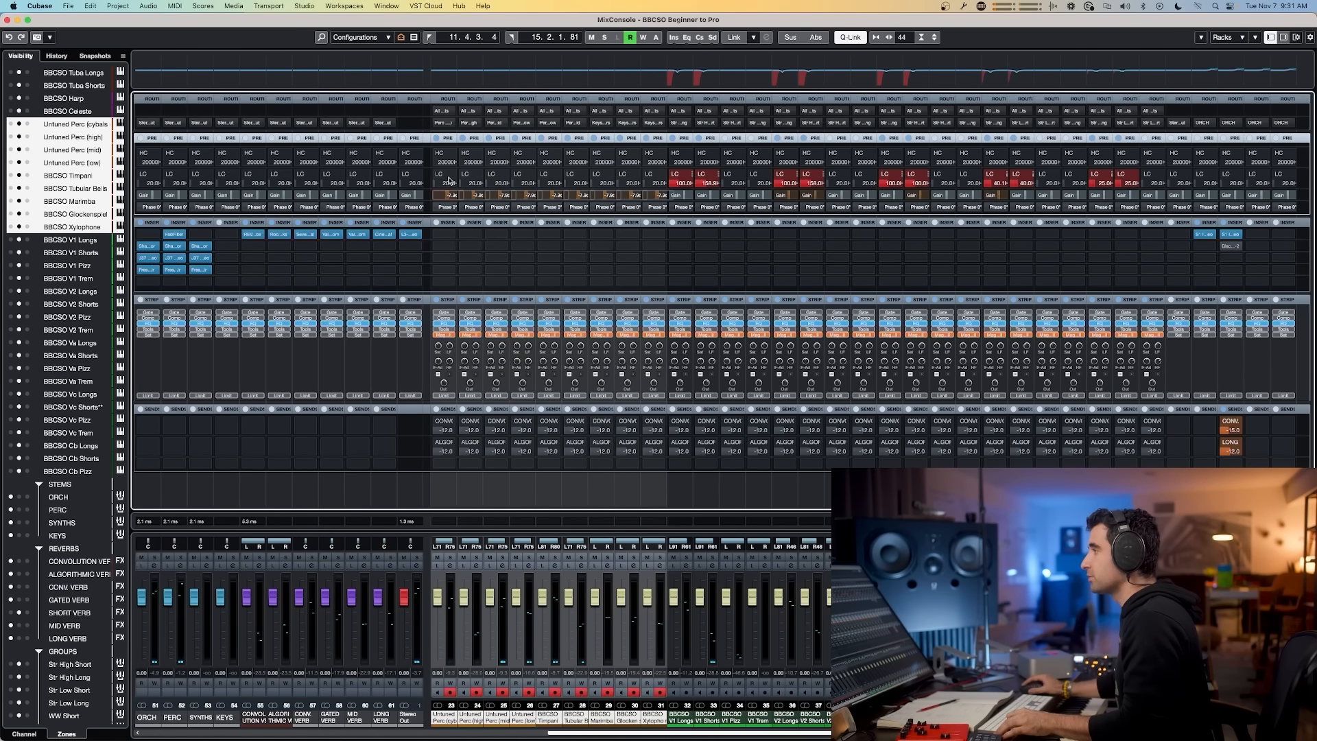
click(709, 715)
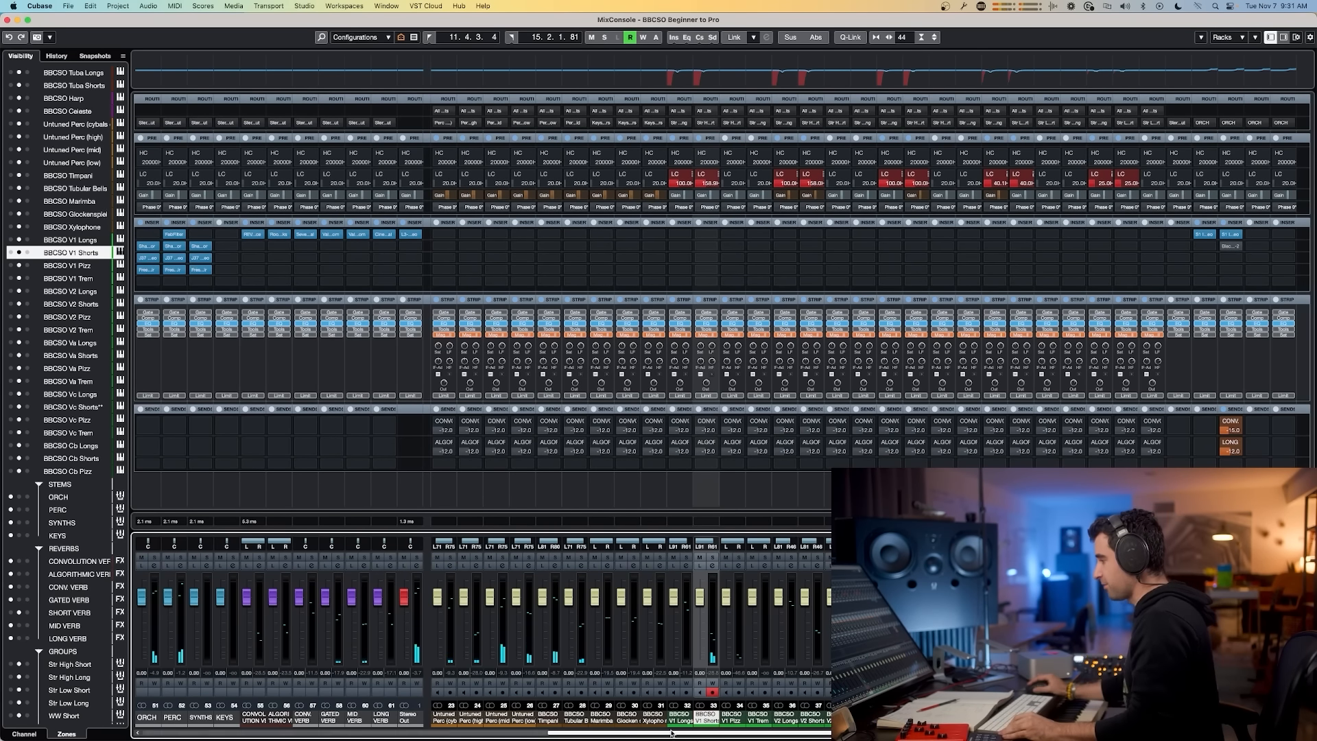
click(655, 716)
shift+click(445, 717)
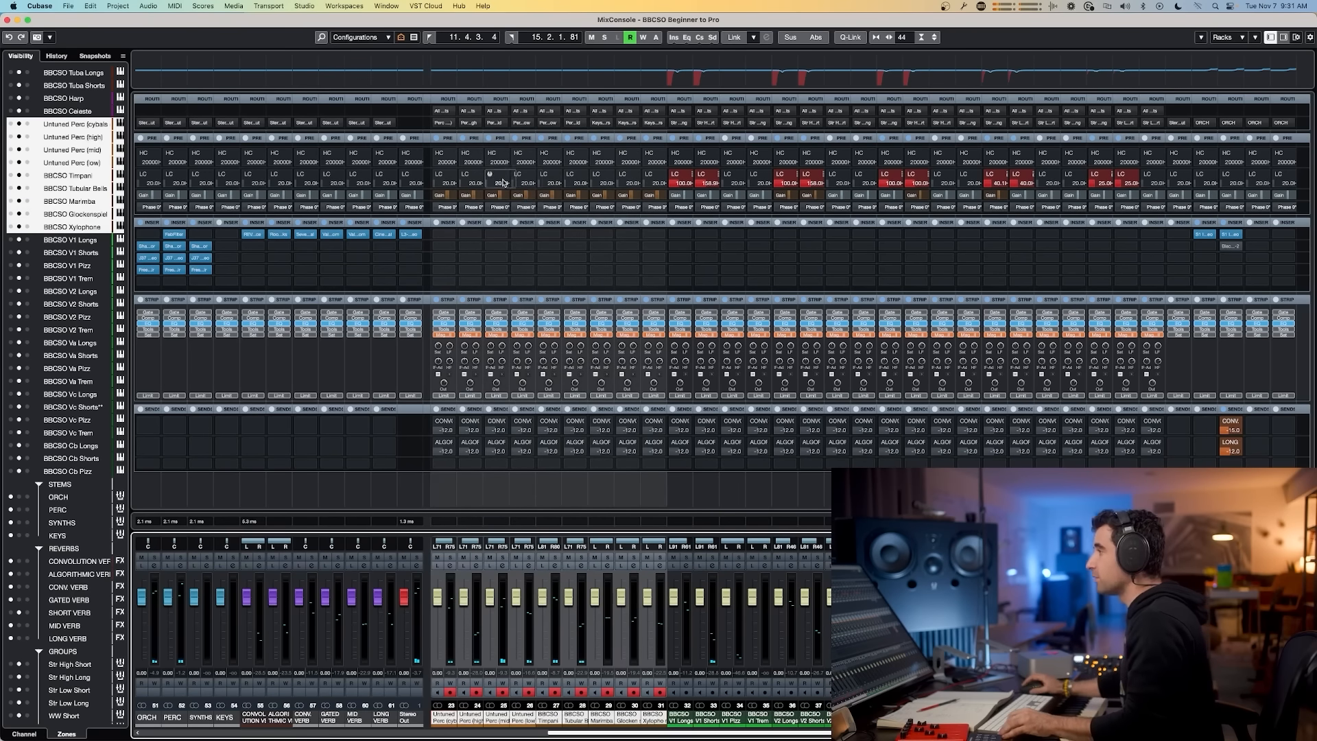
Step: Open the BBCSO V1 Shorts part in the Key Editor, select all its notes and lower their velocities
click(705, 716)
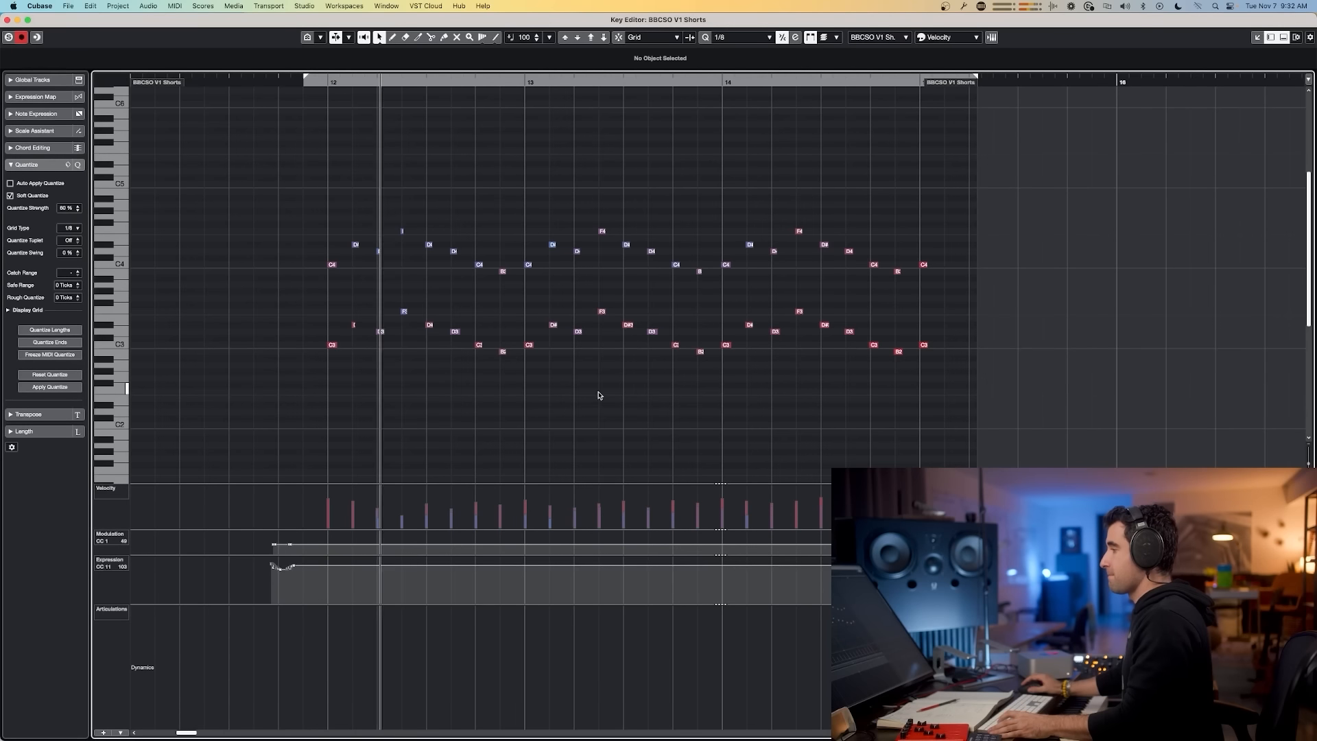
drag(979, 201, 291, 411)
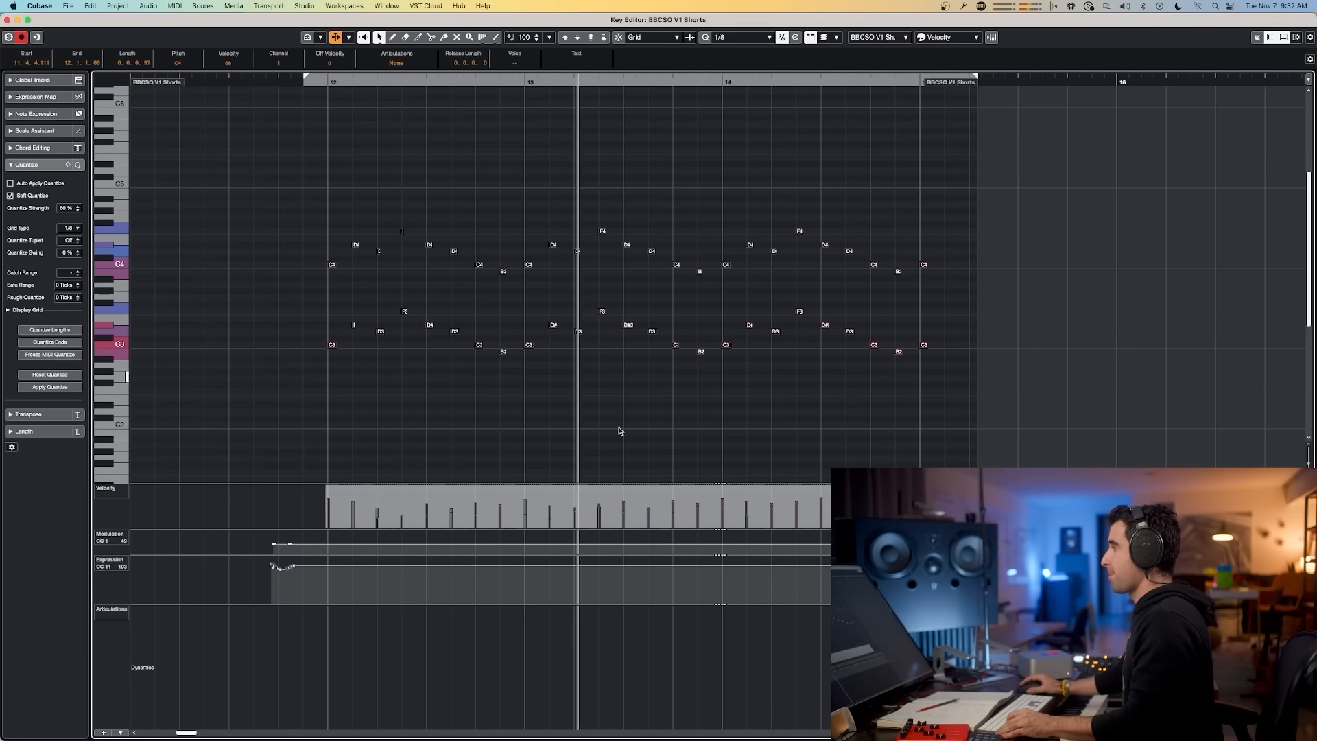
drag(622, 489, 622, 503)
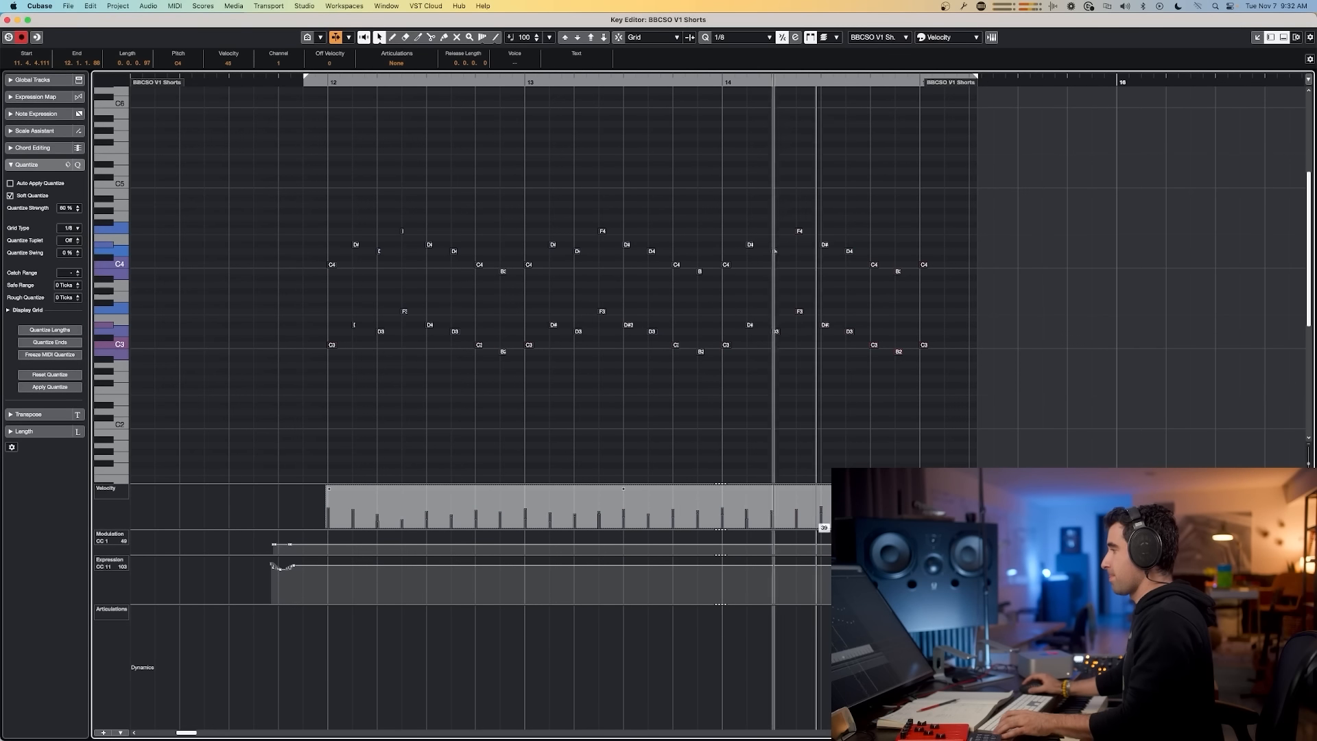
key(space)
key(space)
drag(623, 489, 625, 497)
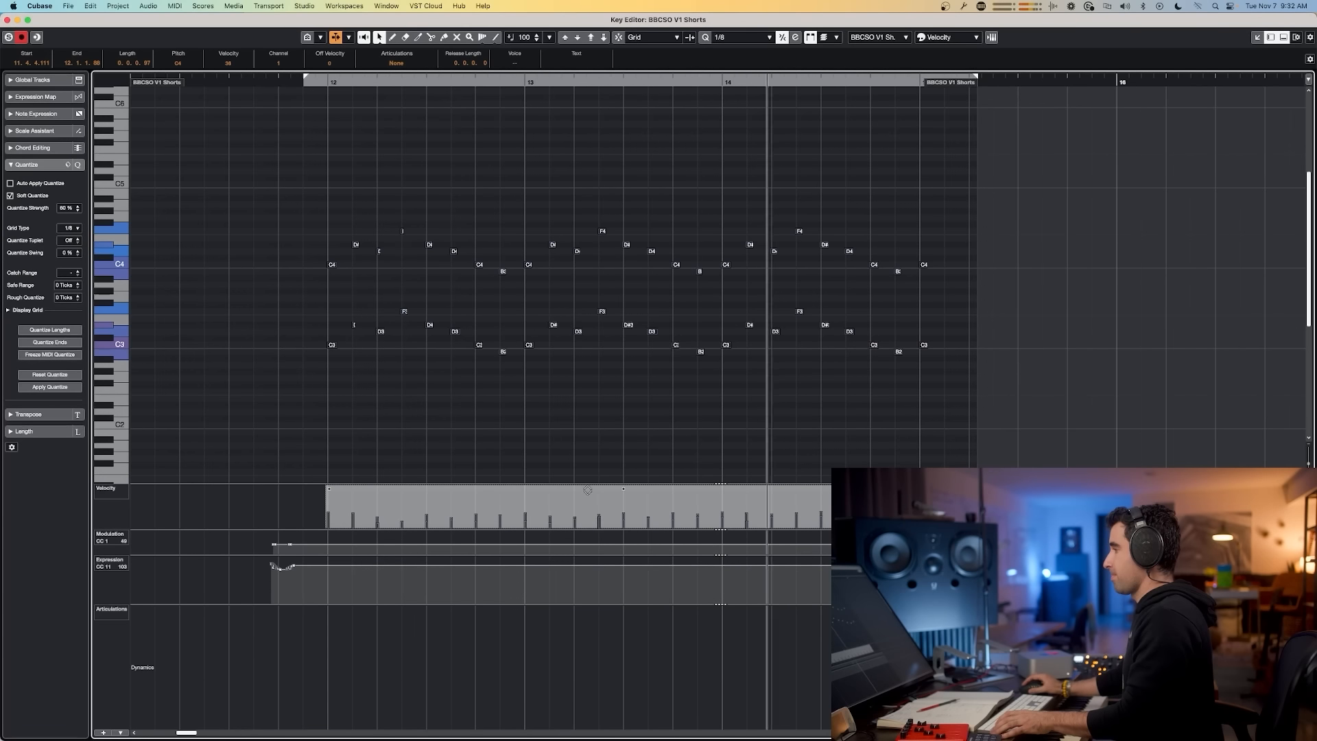
key(space)
Step: Close the Key Editor, select the BBCSO V2 Shorts track and record a part from bar 11
key(Return)
click(216, 536)
key(space)
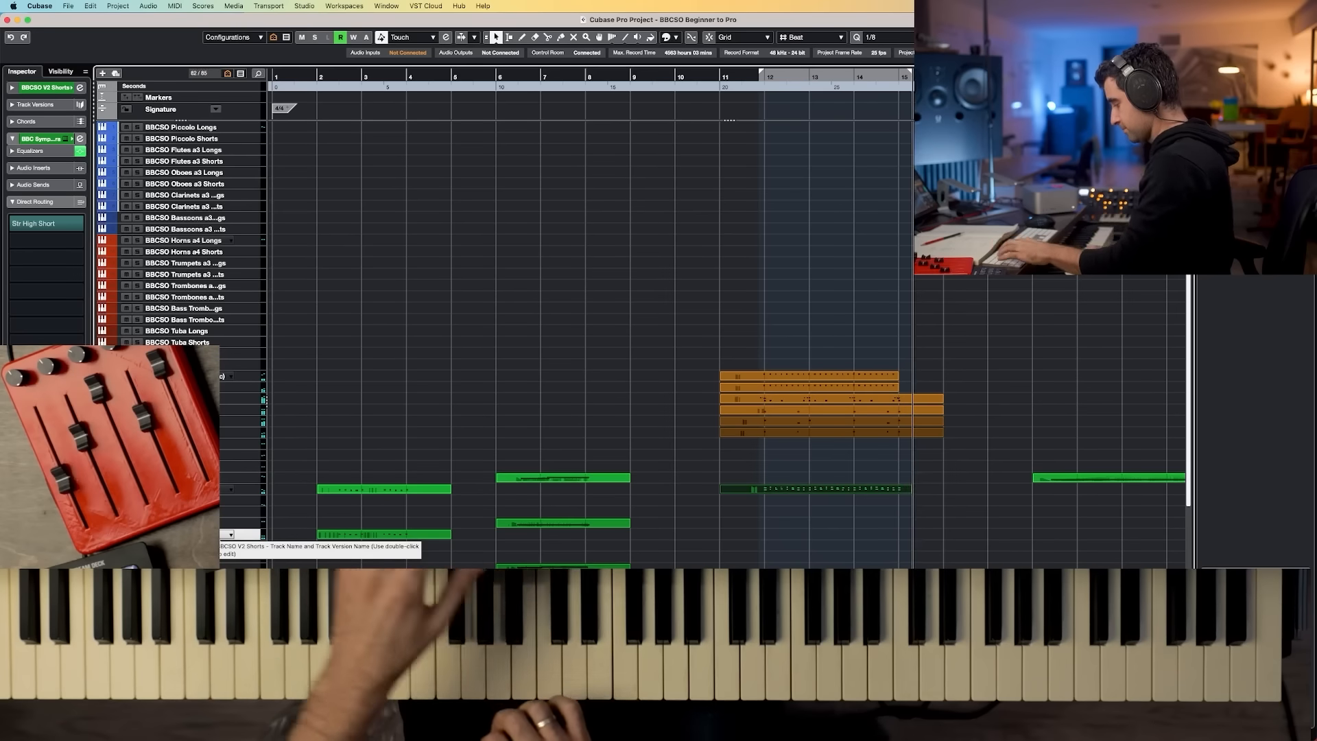
key(space)
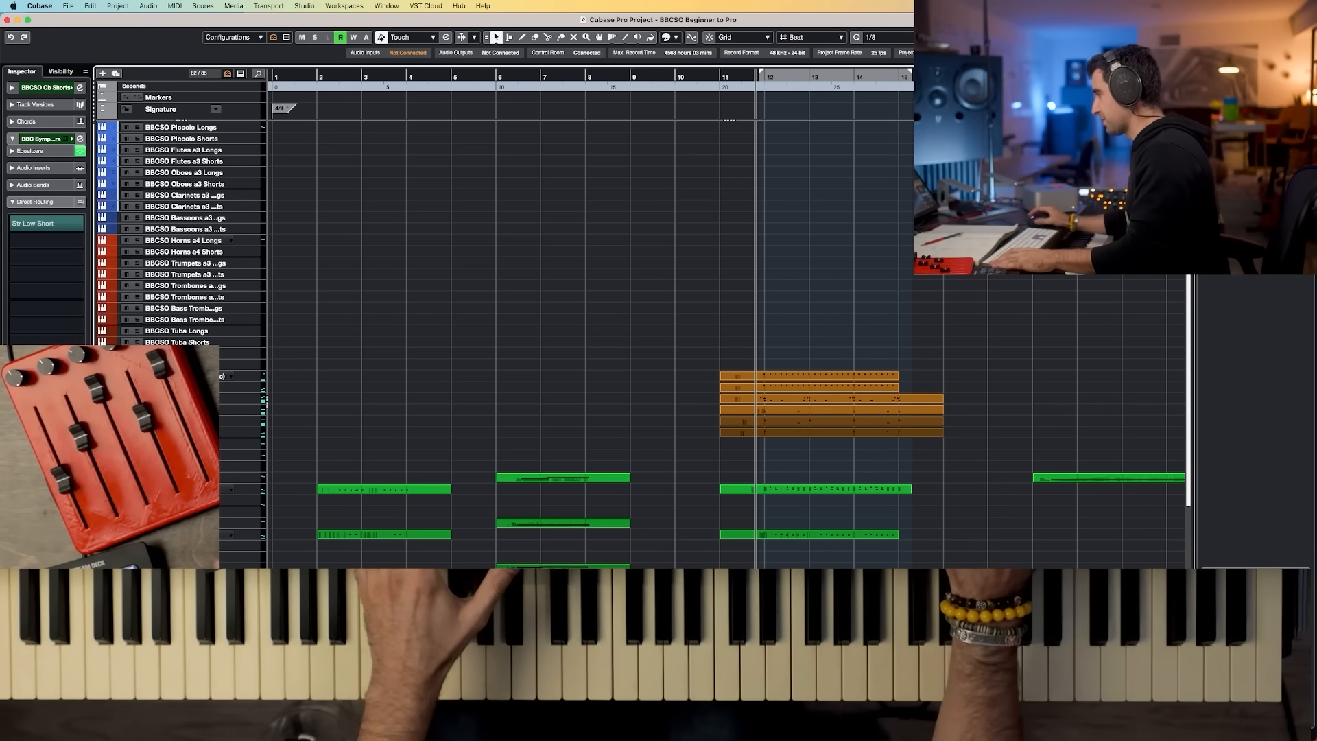
Step: Record a horn part on the BBCSO Horns a4 Longs track from bar 11
key(space)
key(space)
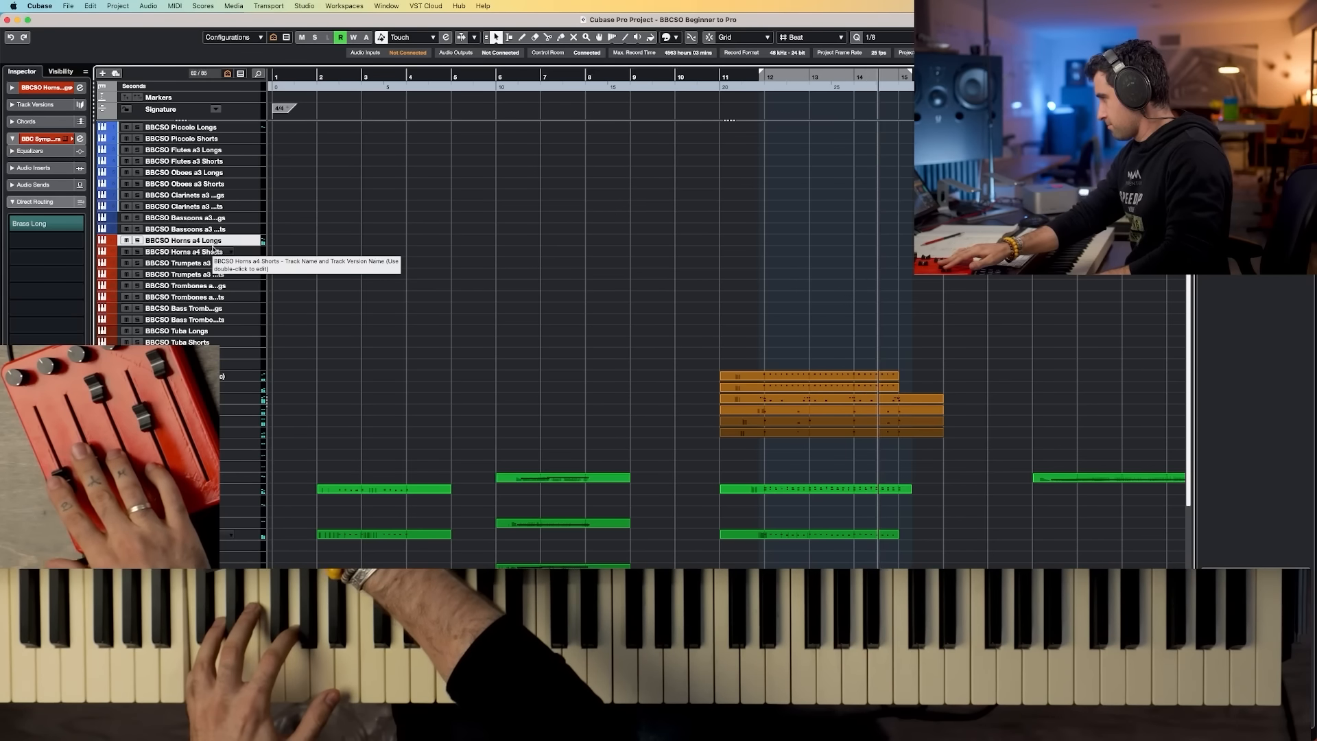
key(space)
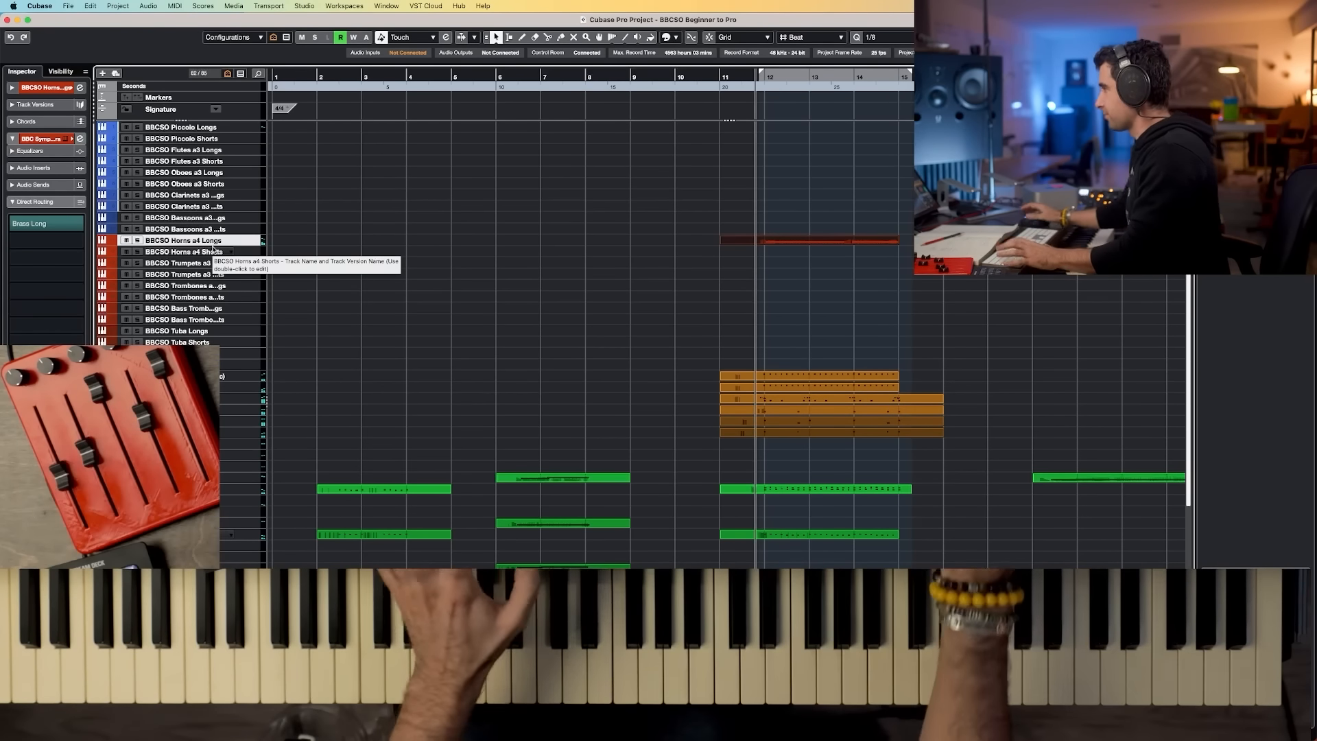
Step: Select the BBCSO Trombones a2 Shorts track and record a trombone part from bar 11
click(223, 299)
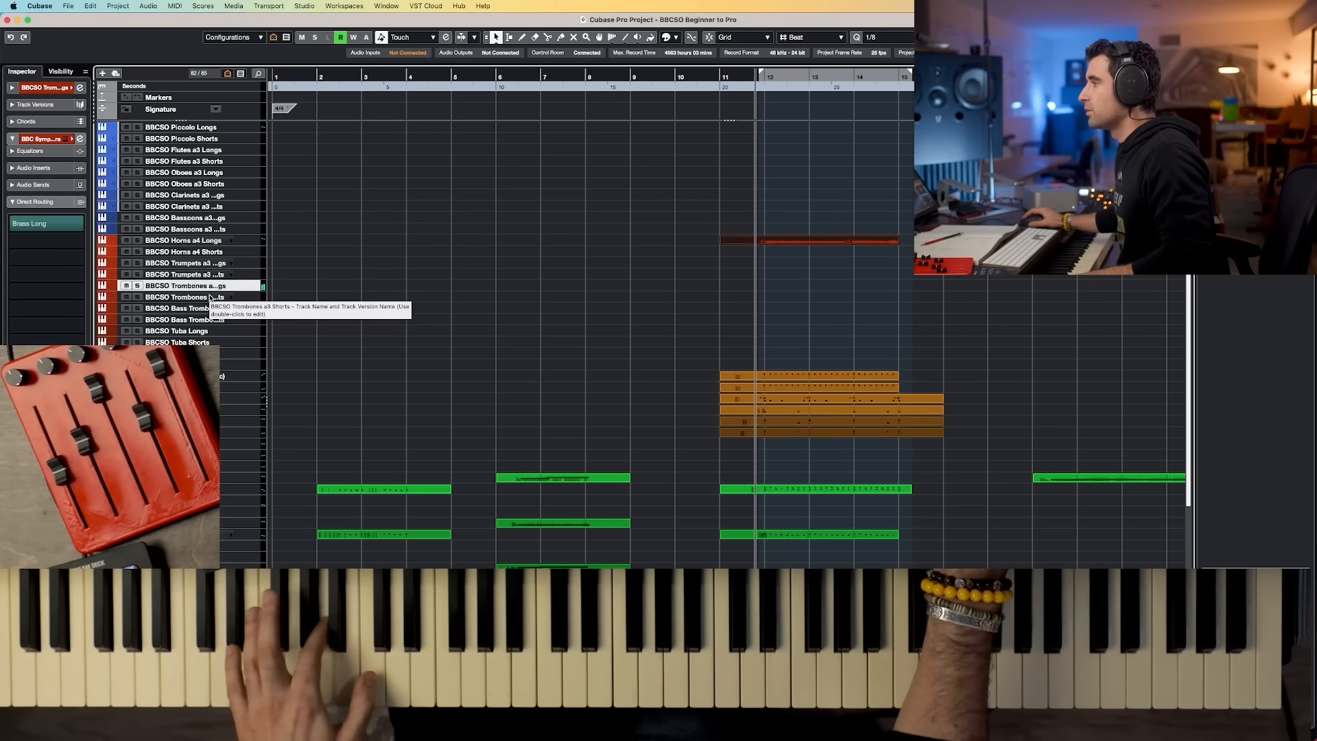
click(210, 299)
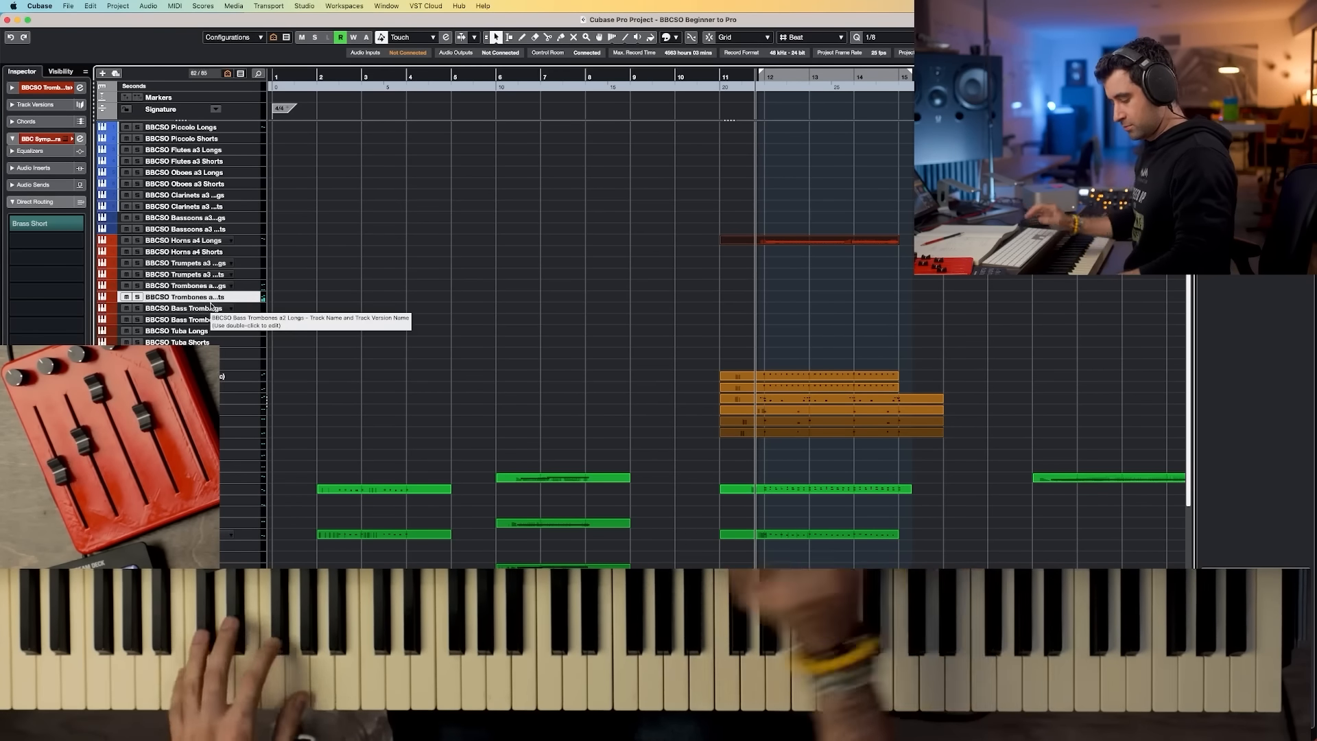
key(KP_Multiply)
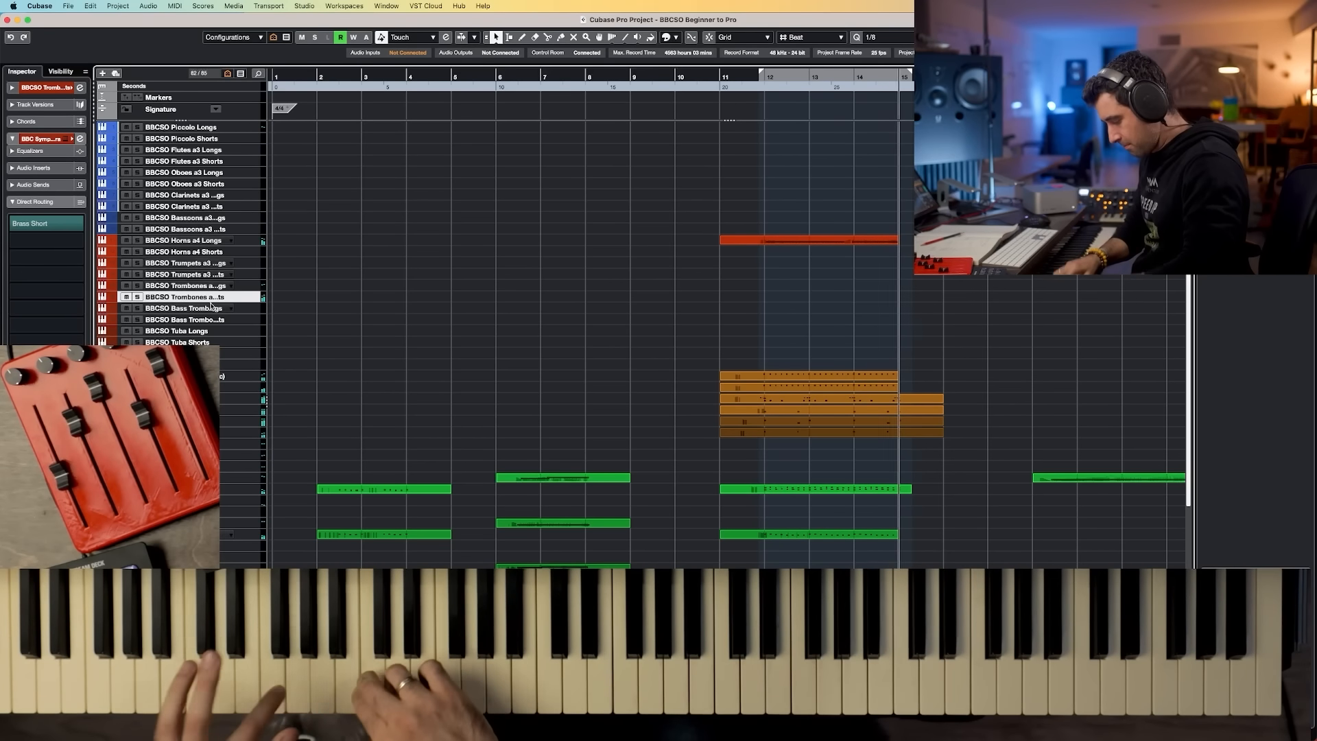
key(space)
key(space)
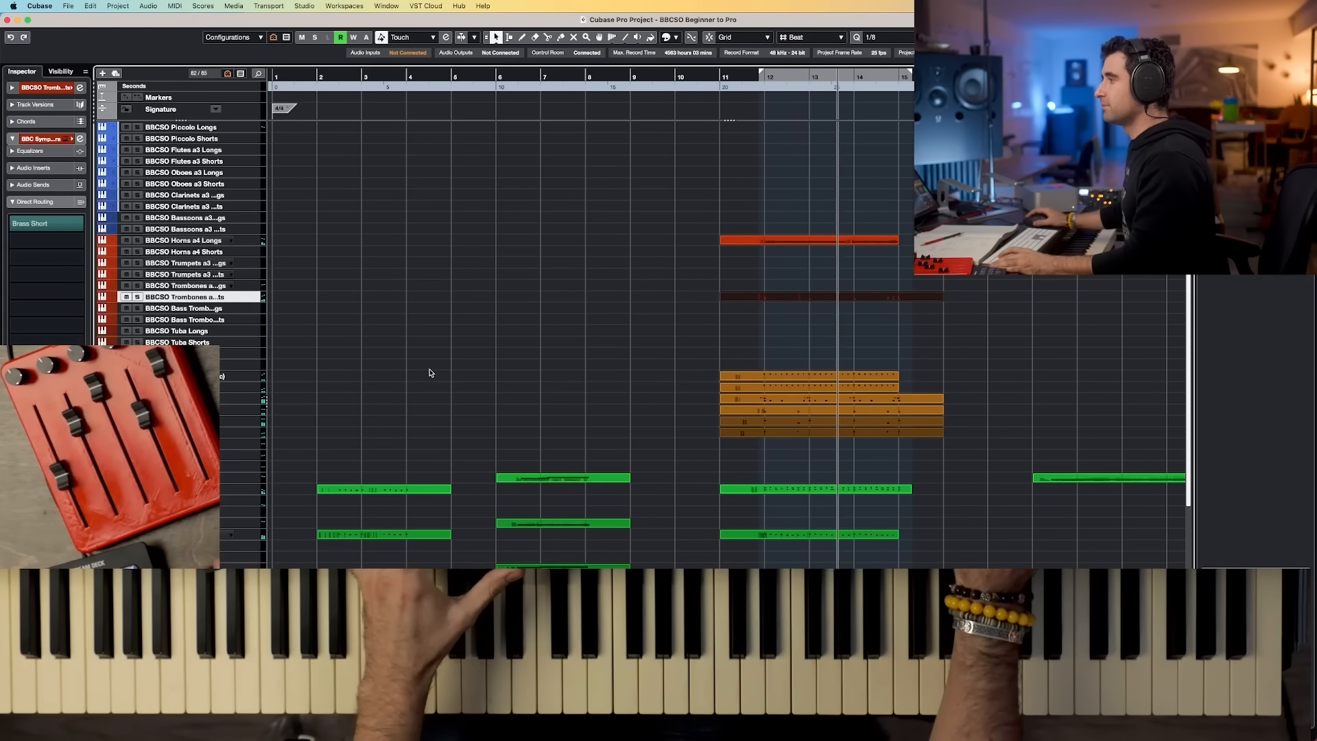
Step: Select the BBCSO Harp track and capture the played harp part with retrospective record
click(230, 353)
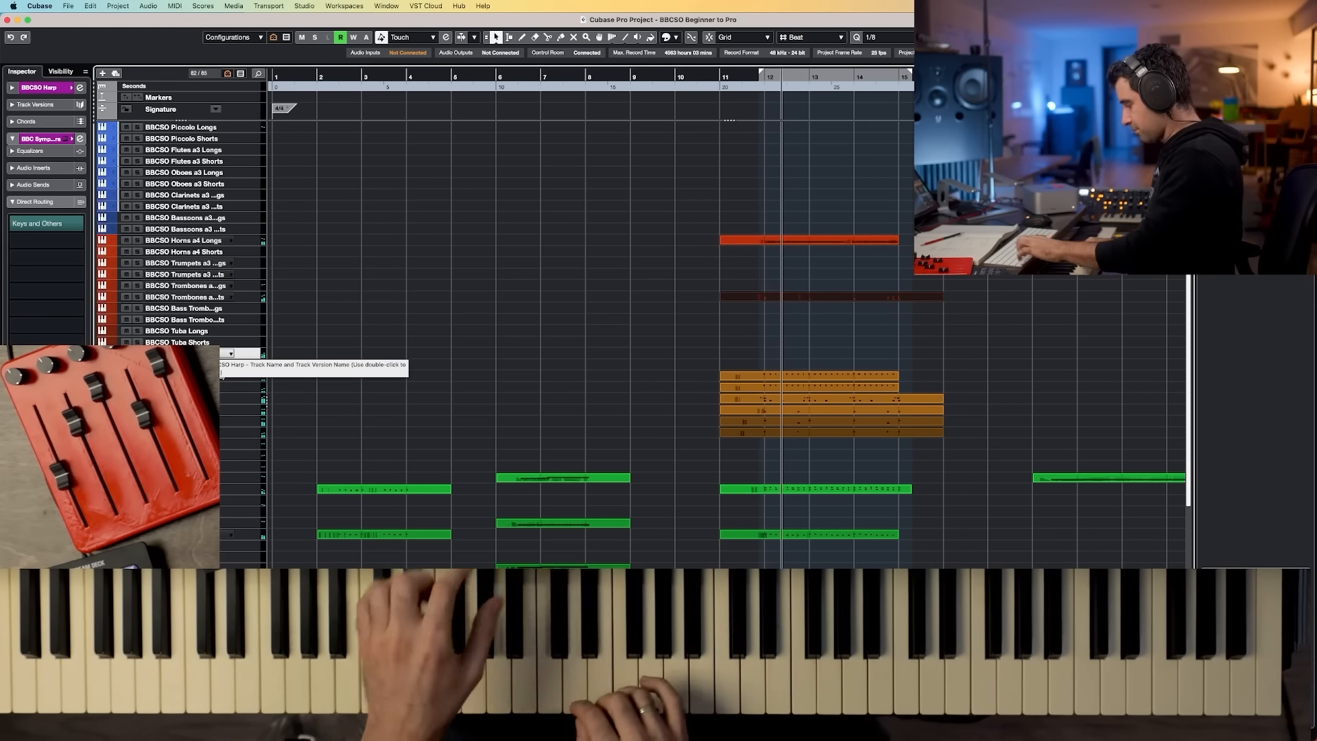
key(shift+KP_Multiply)
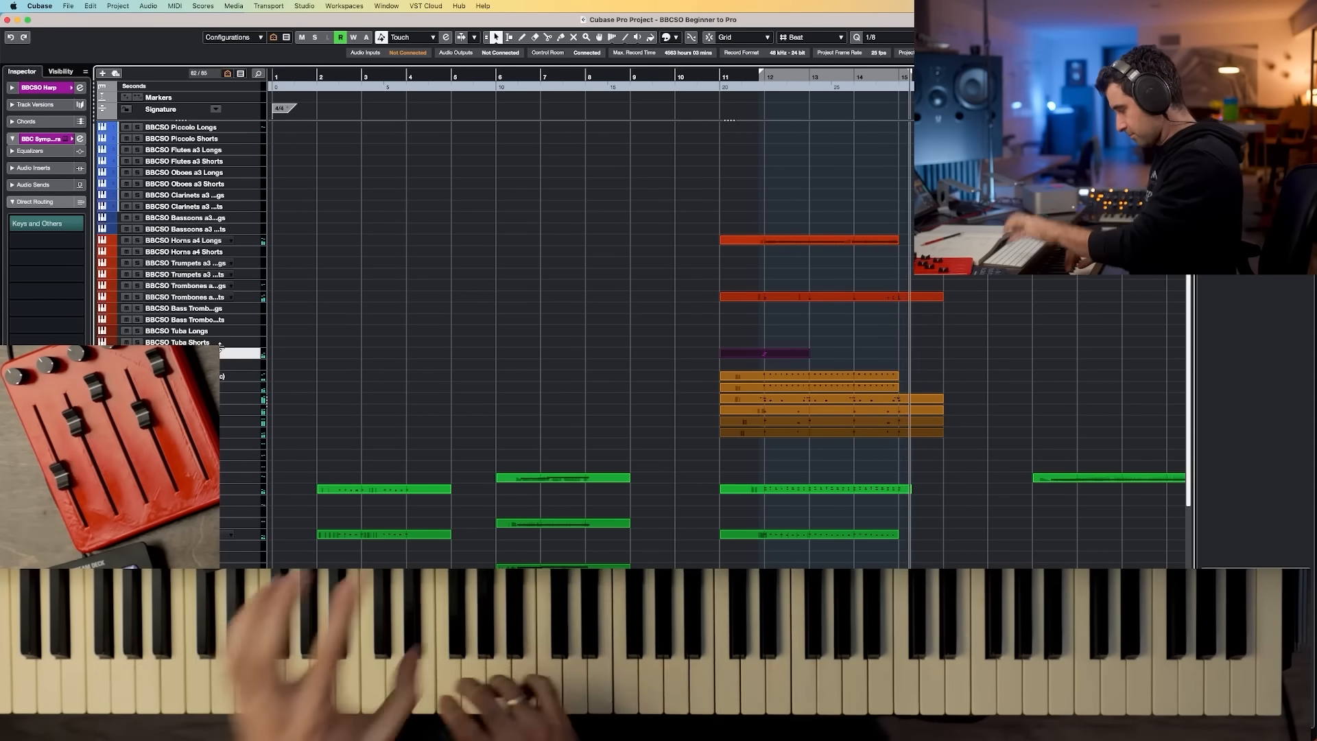
key(space)
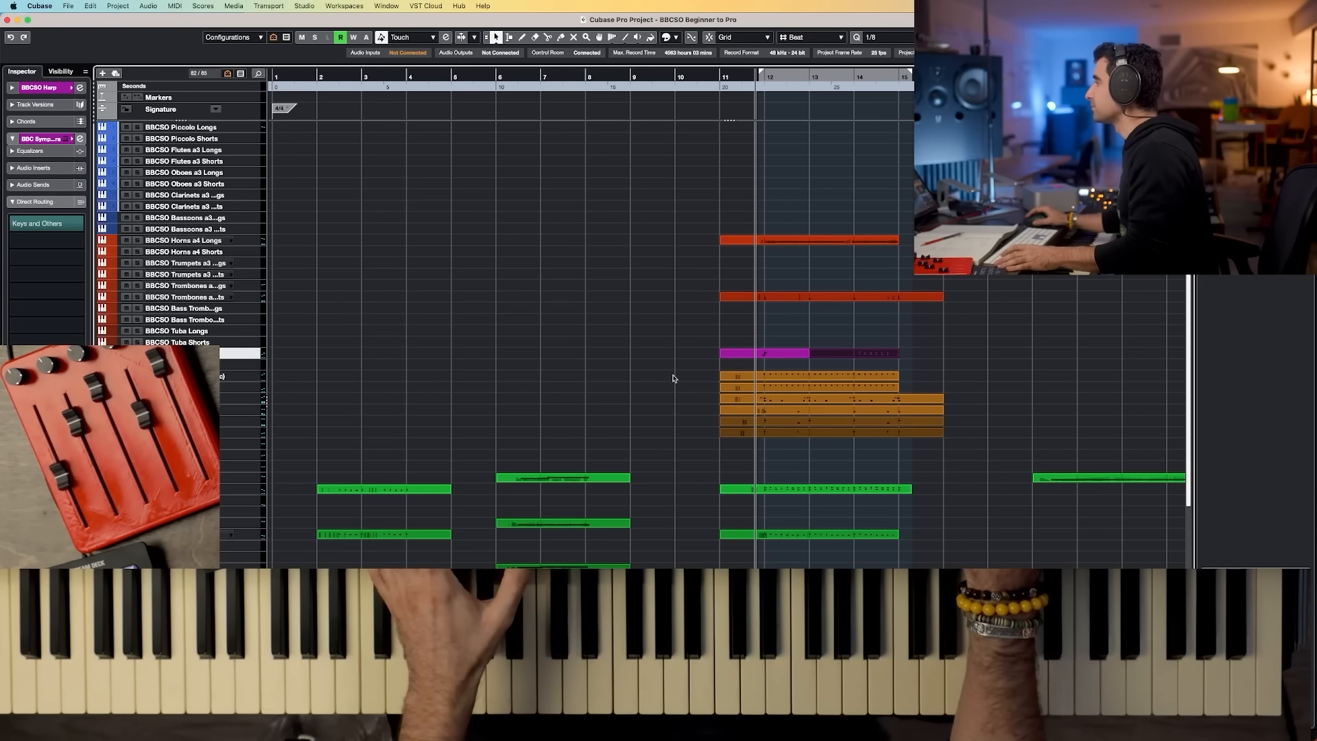
click(846, 345)
key(space)
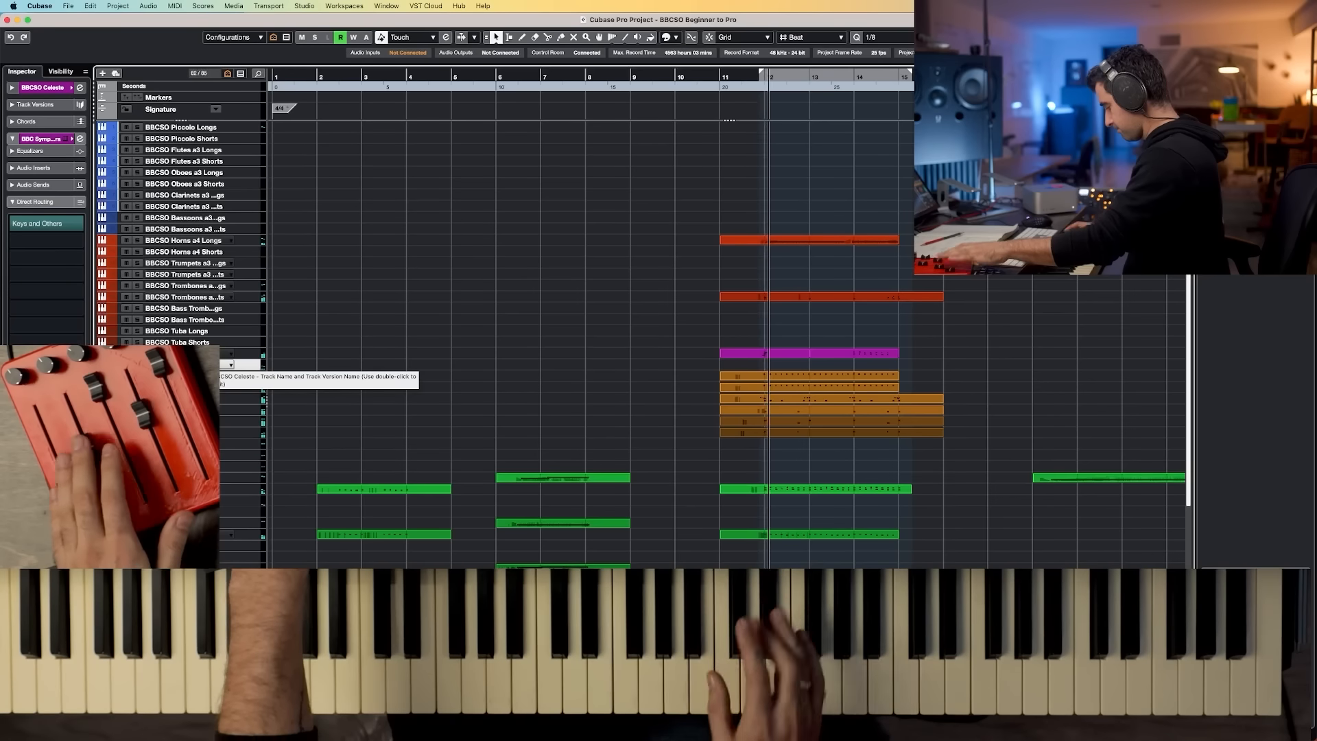
Step: Record a part on the BBCSO Celeste track and extend its region's start back to bar 11
key(space)
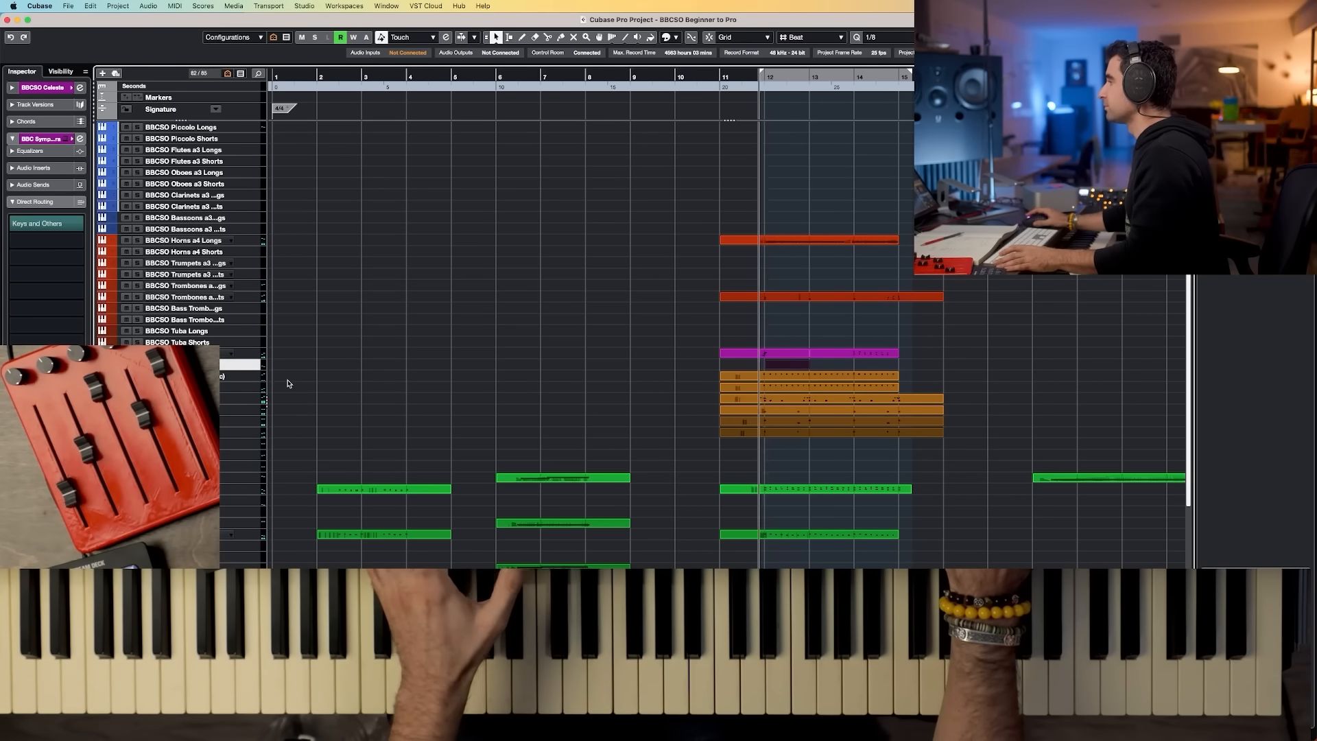
key(space)
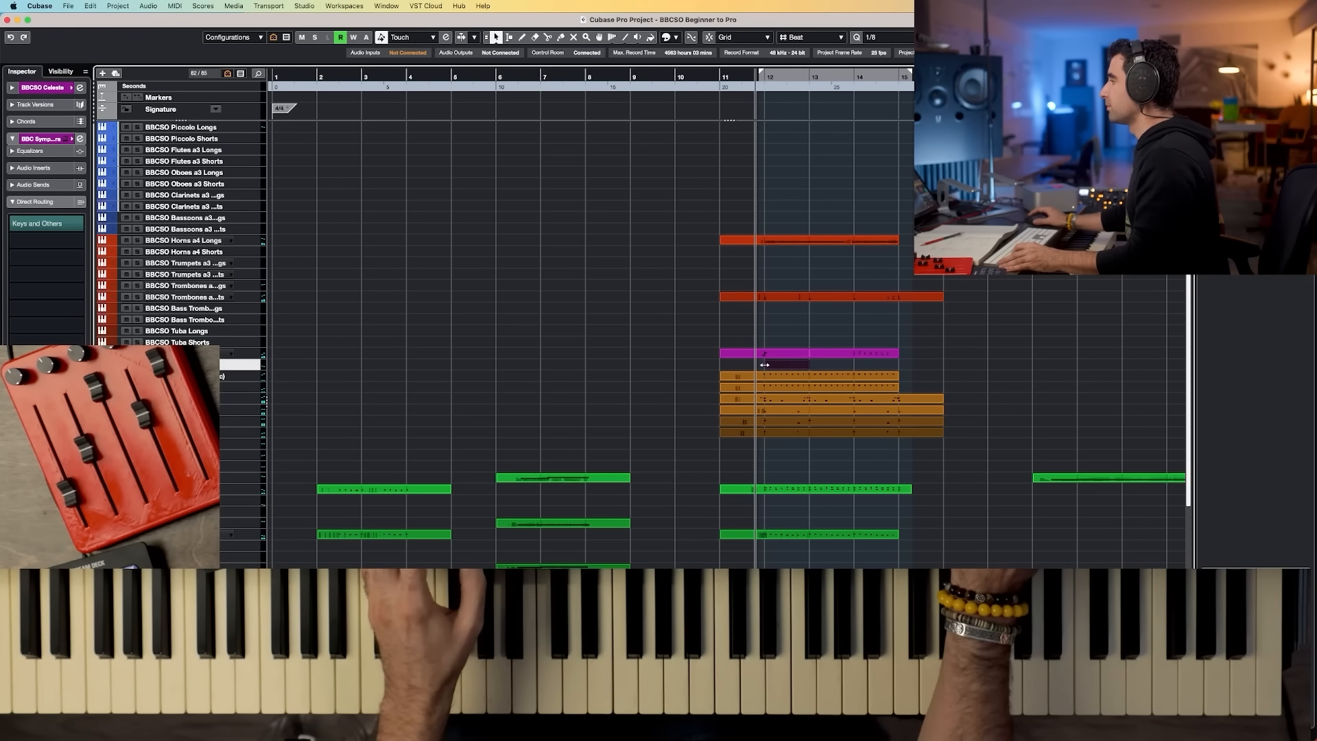
drag(755, 366, 722, 367)
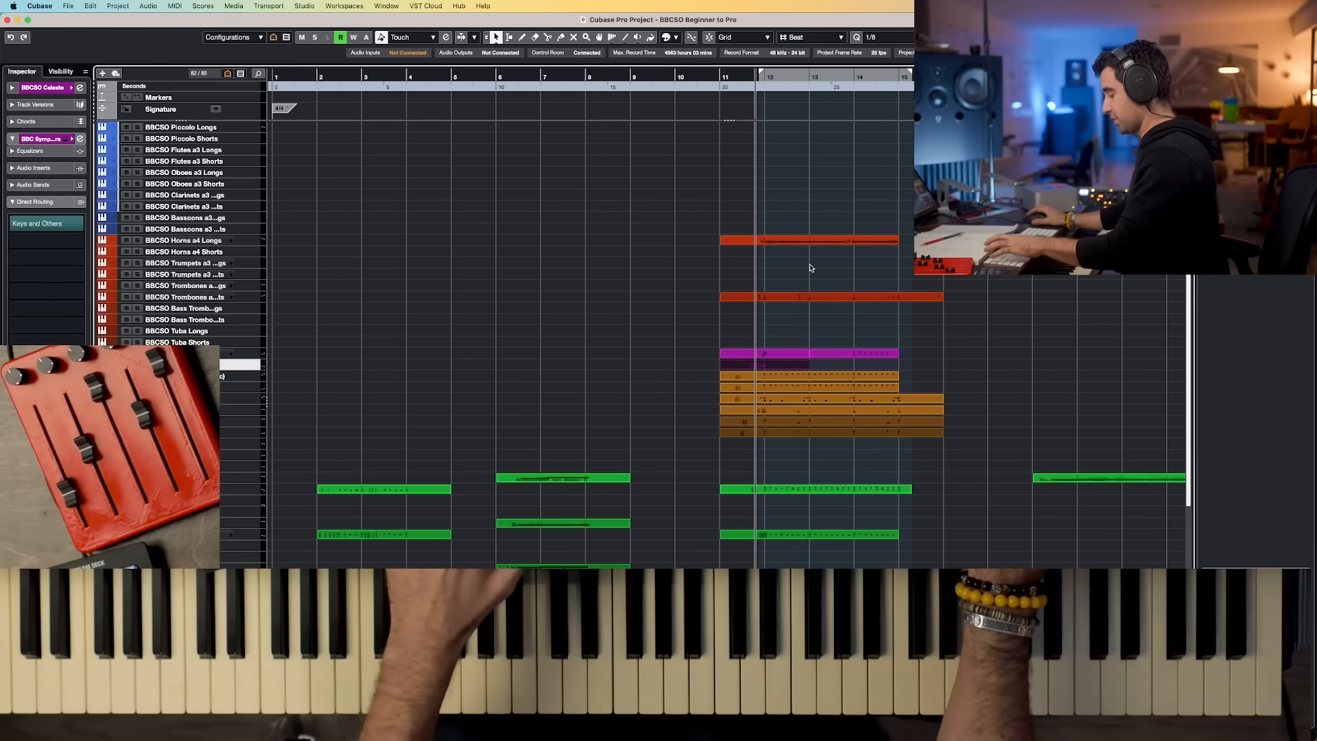
Step: Open the MixConsole, select the Harp and Celeste channels, and route their outputs to a group channel
key(F3)
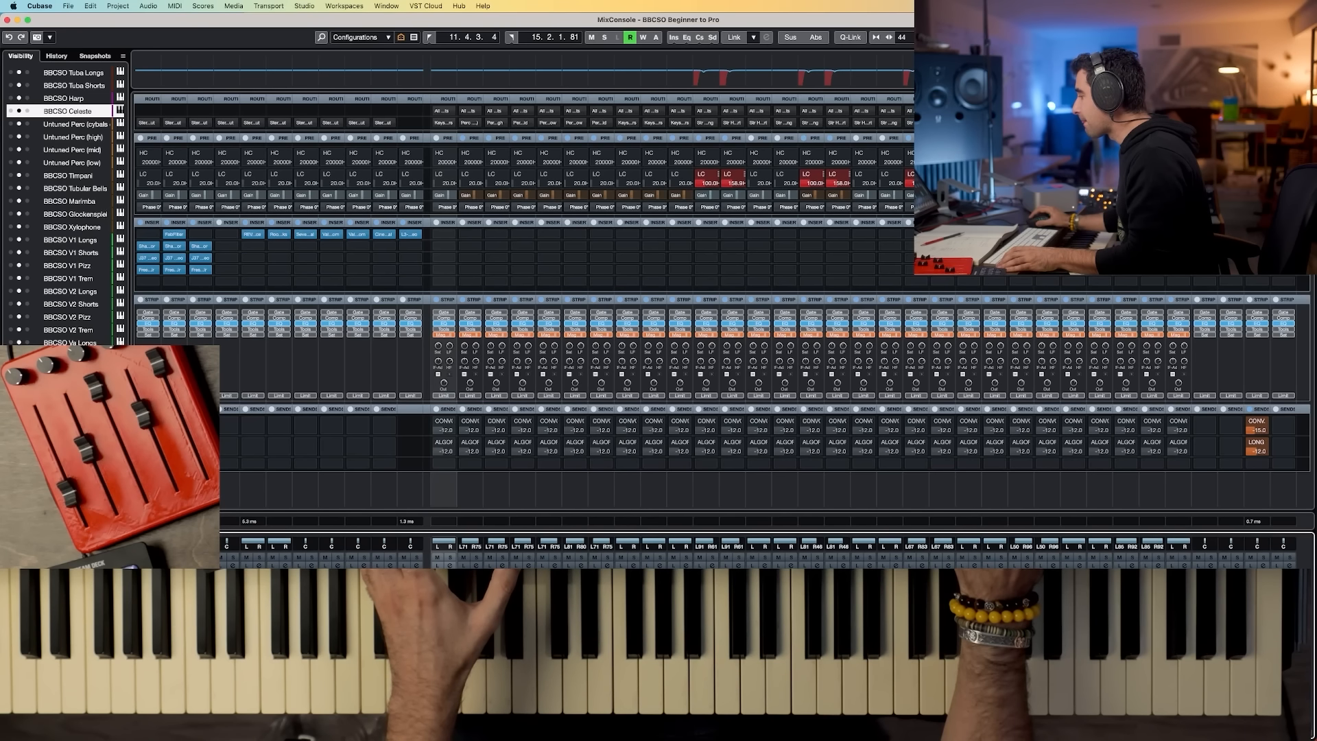
scroll(870, 318, right, 7)
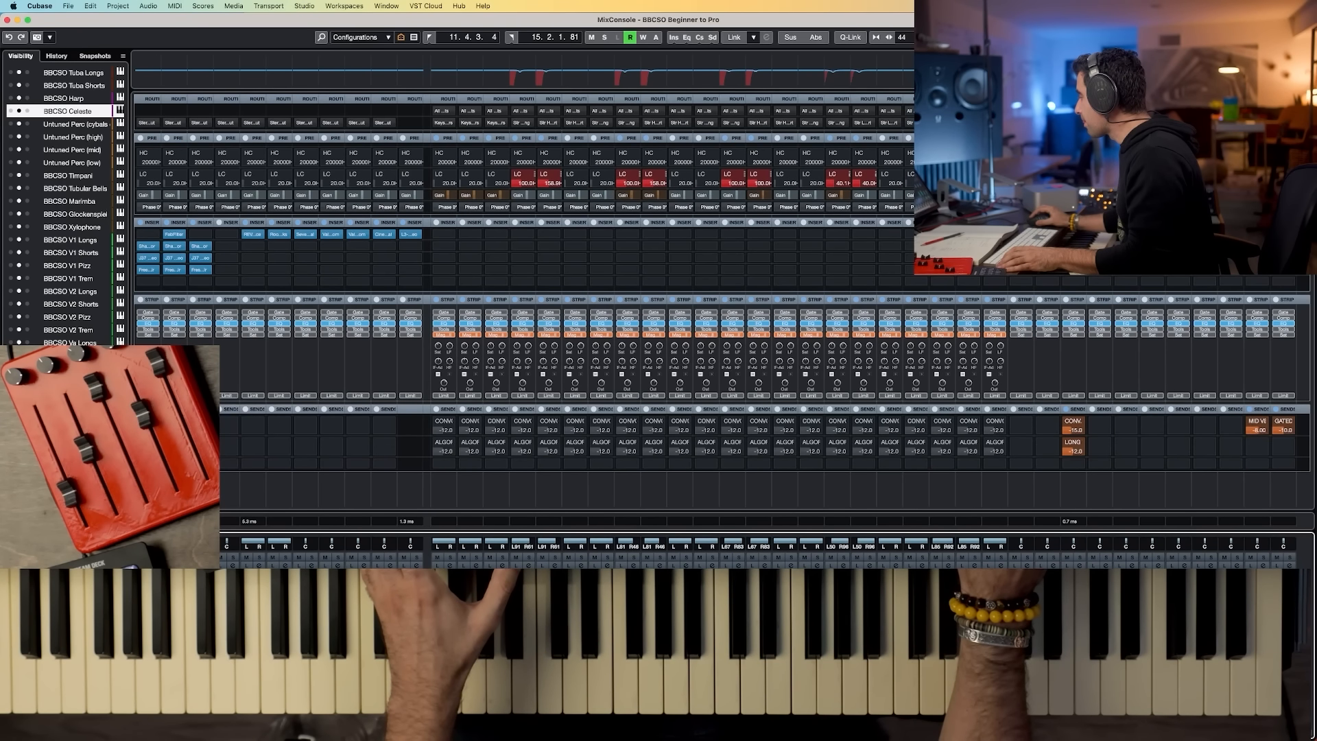
scroll(869, 318, left, 4)
scroll(869, 405, left, 2)
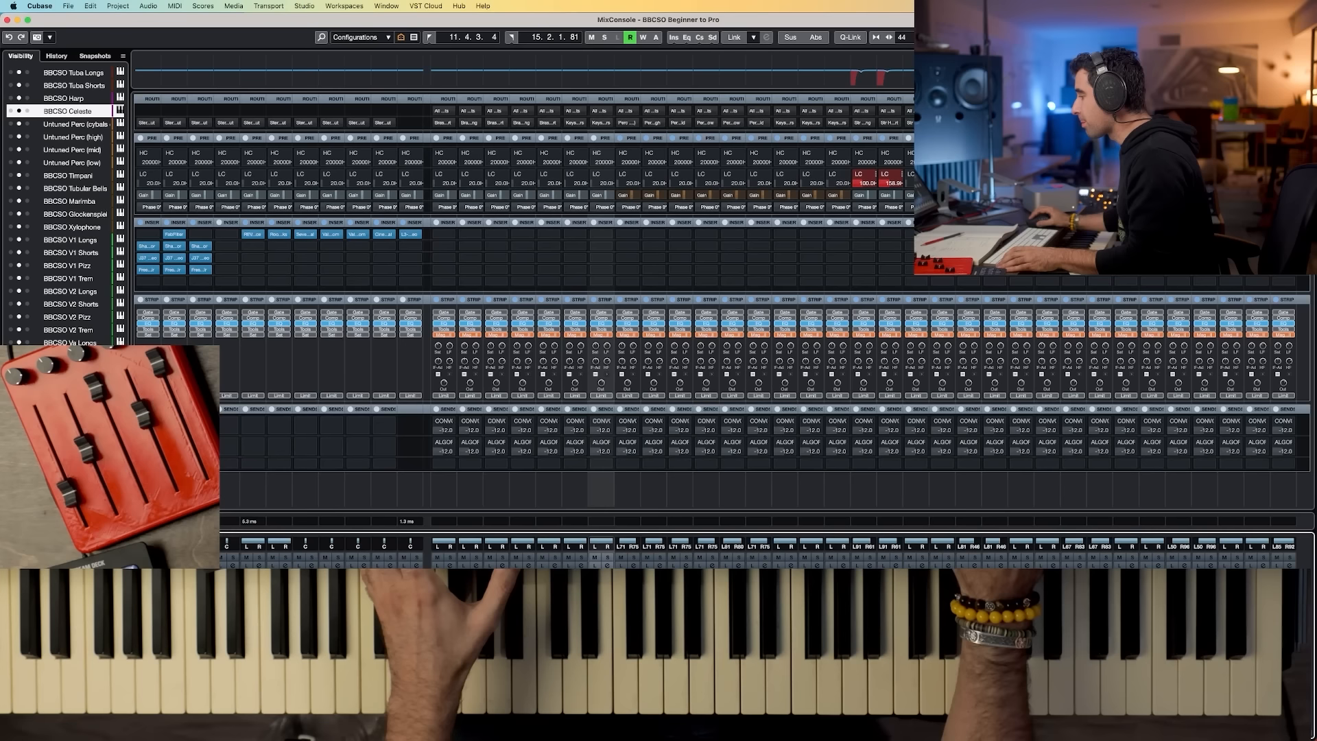
click(600, 721)
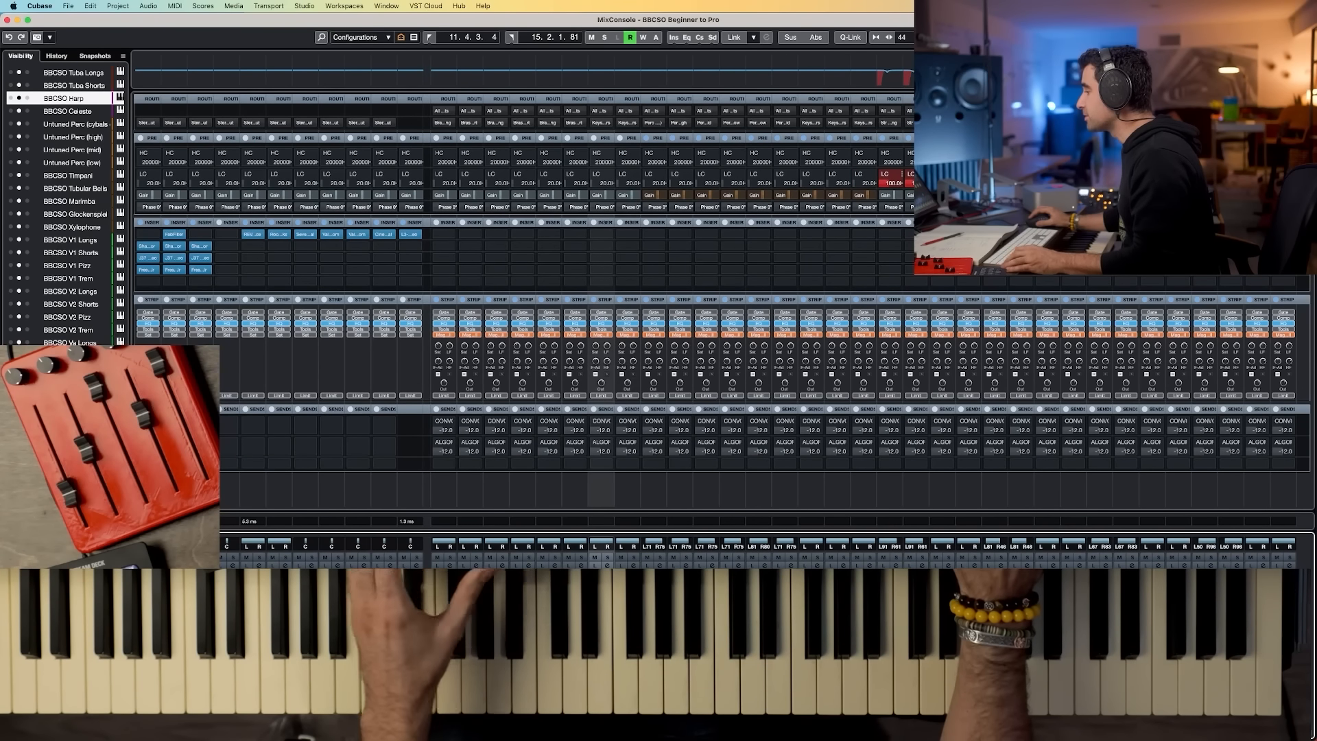
shift+click(628, 721)
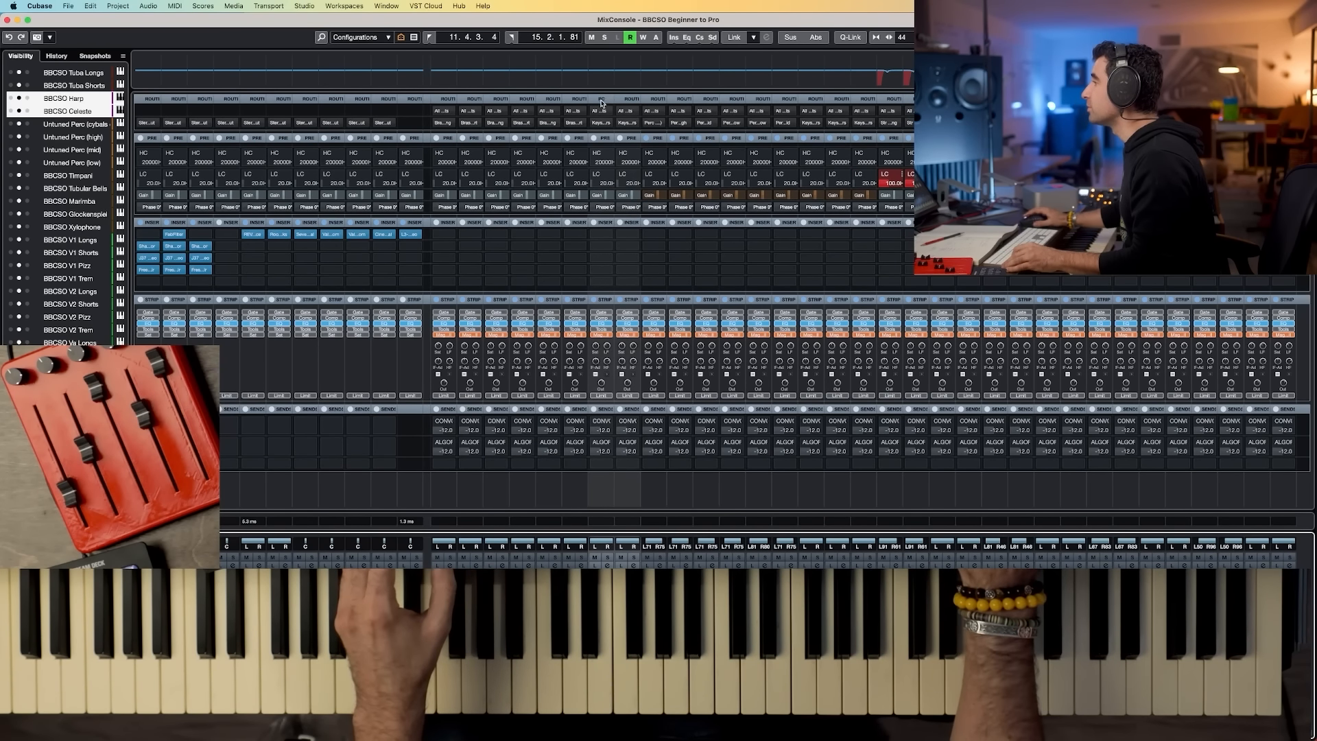
scroll(870, 404, right, 18)
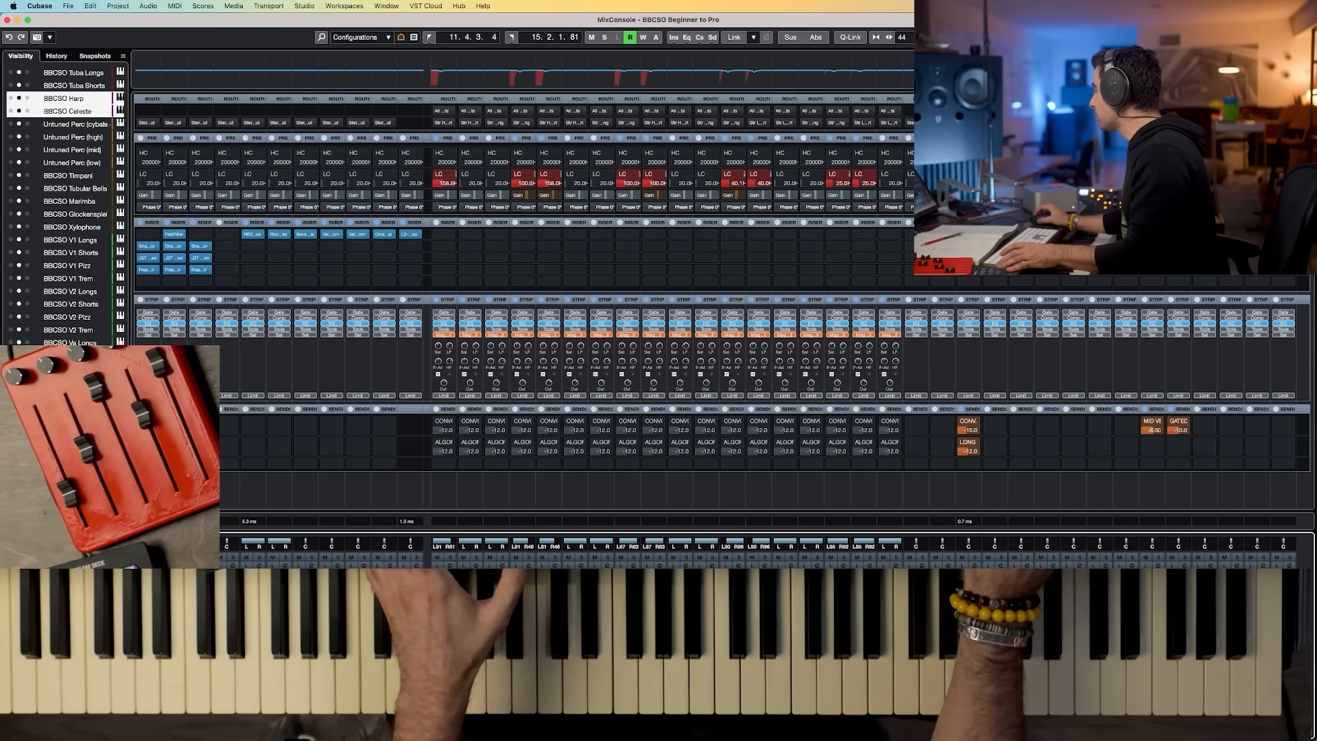
scroll(65, 206, down, 5)
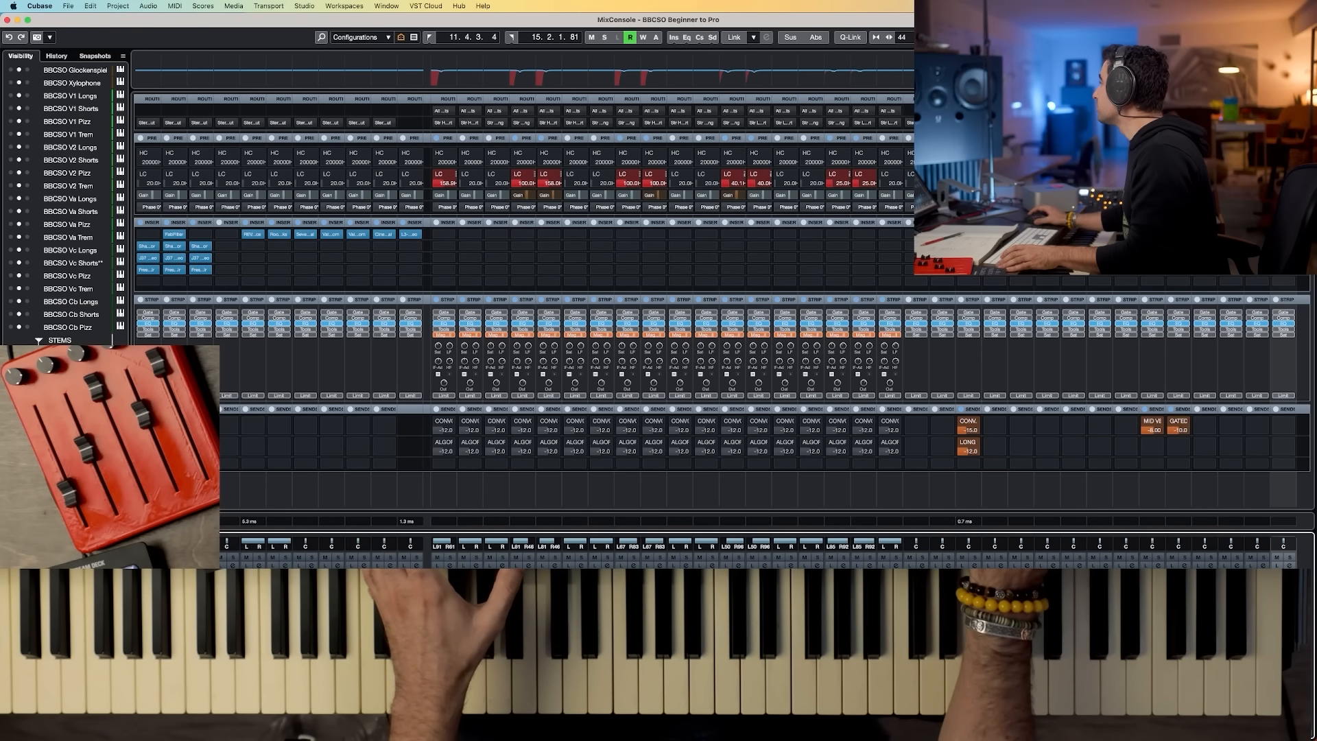
click(1283, 123)
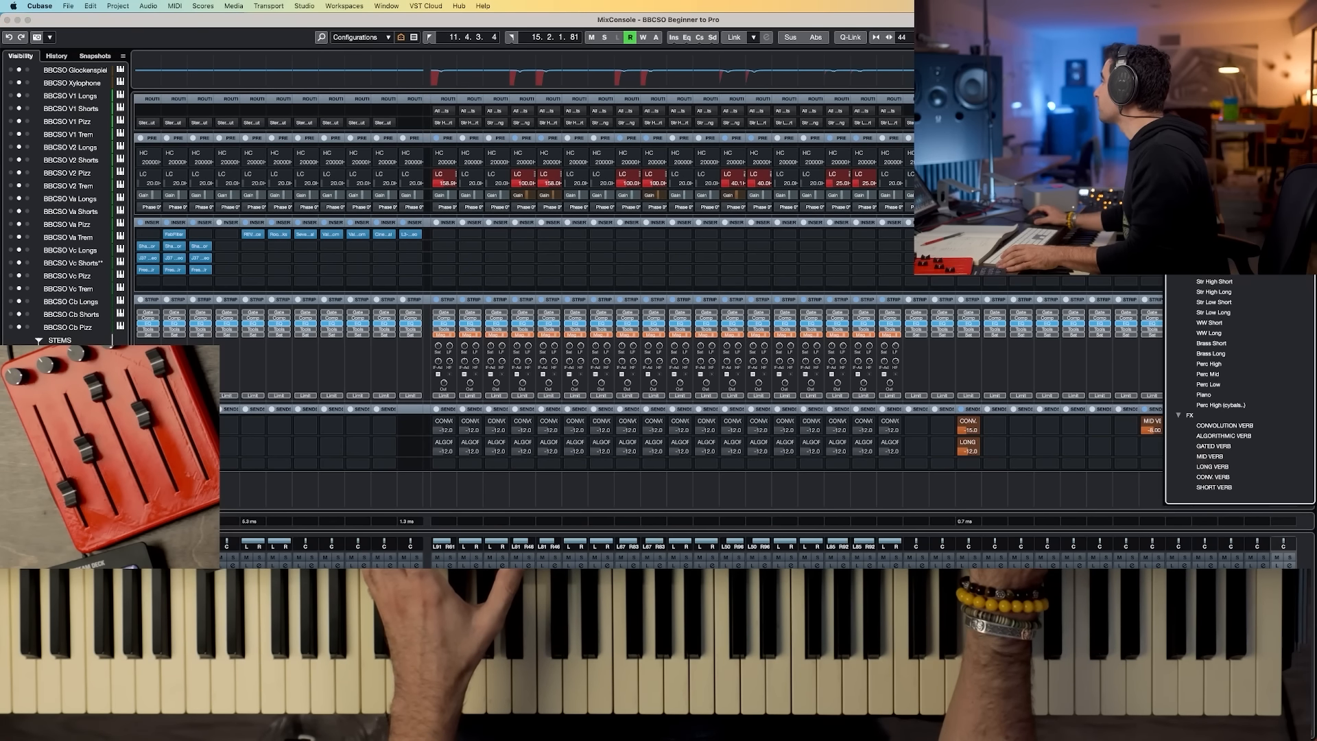
click(1217, 281)
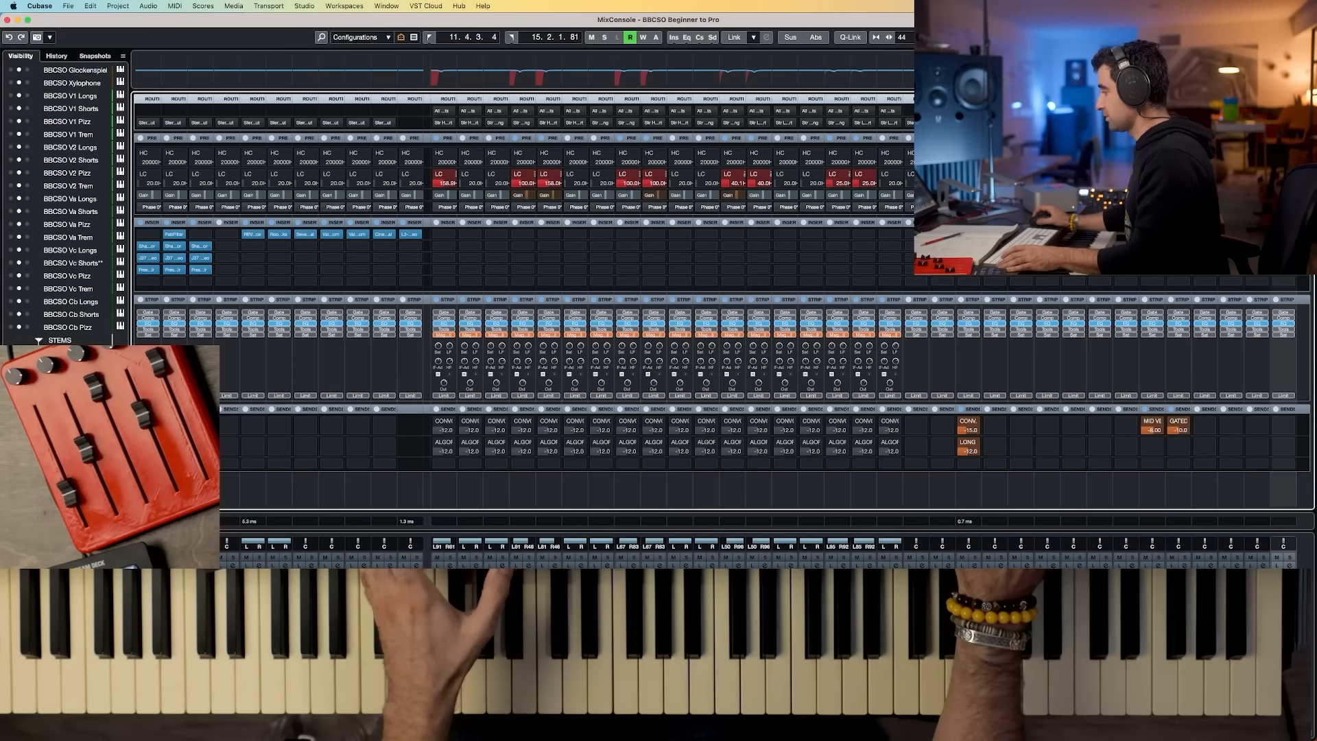
scroll(871, 302, left, 10)
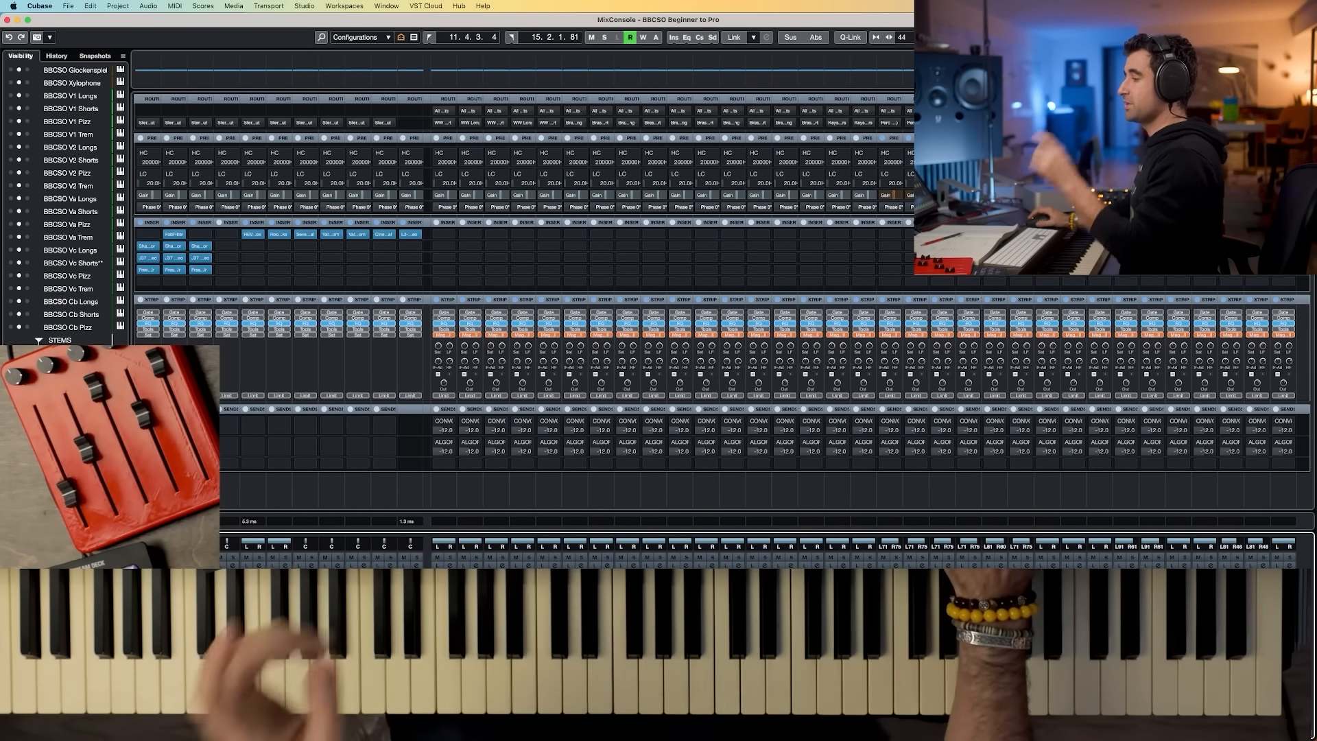
Step: Open Export Audio Mixdown and save into a new Exports folder inside From Beginner to Pro, named Test Export
key(shift+super+e)
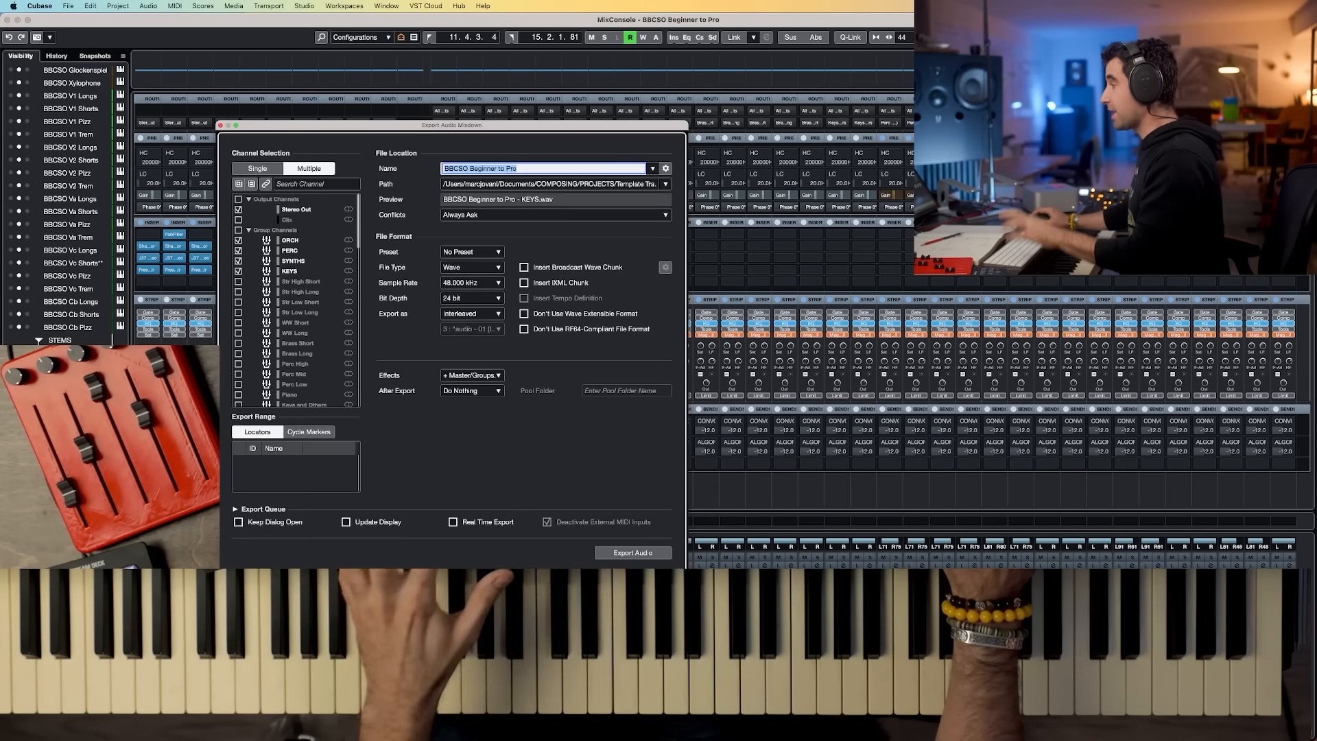
click(532, 185)
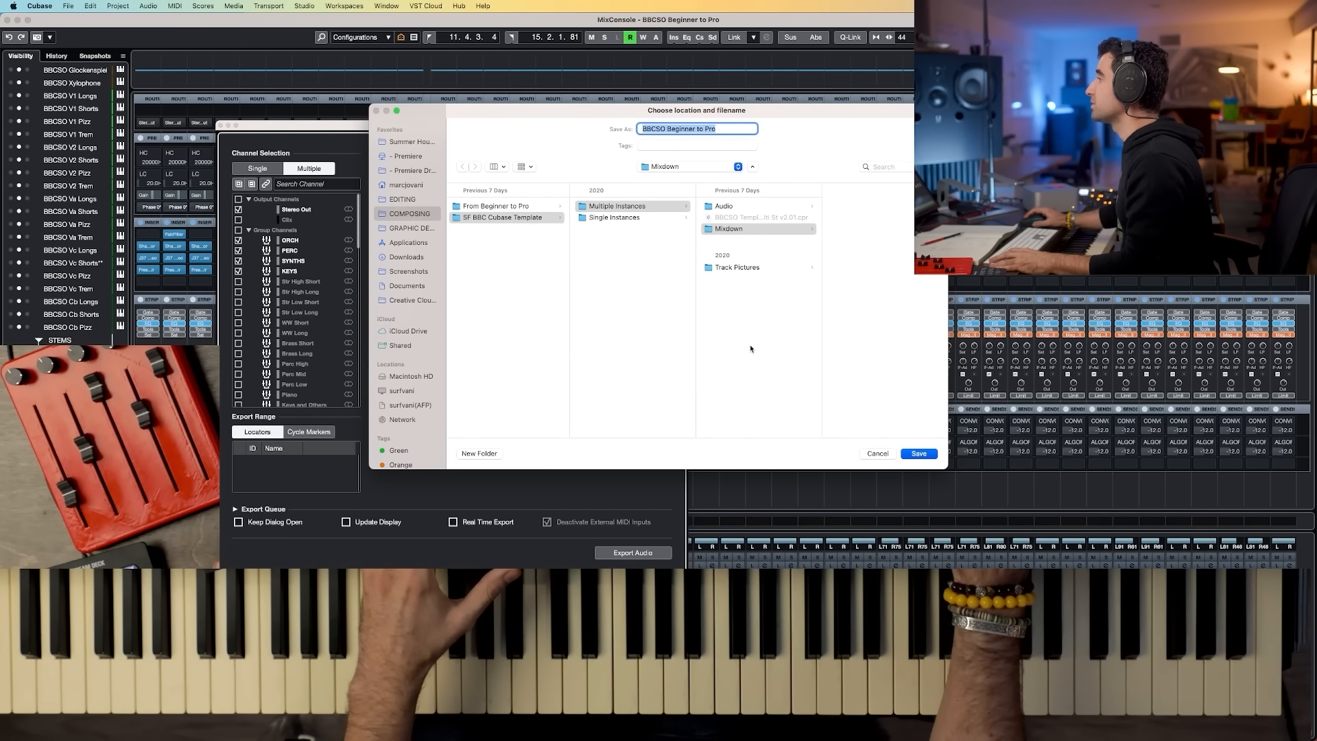
click(473, 205)
key(shift+super+n)
text(Exports)
key(Return)
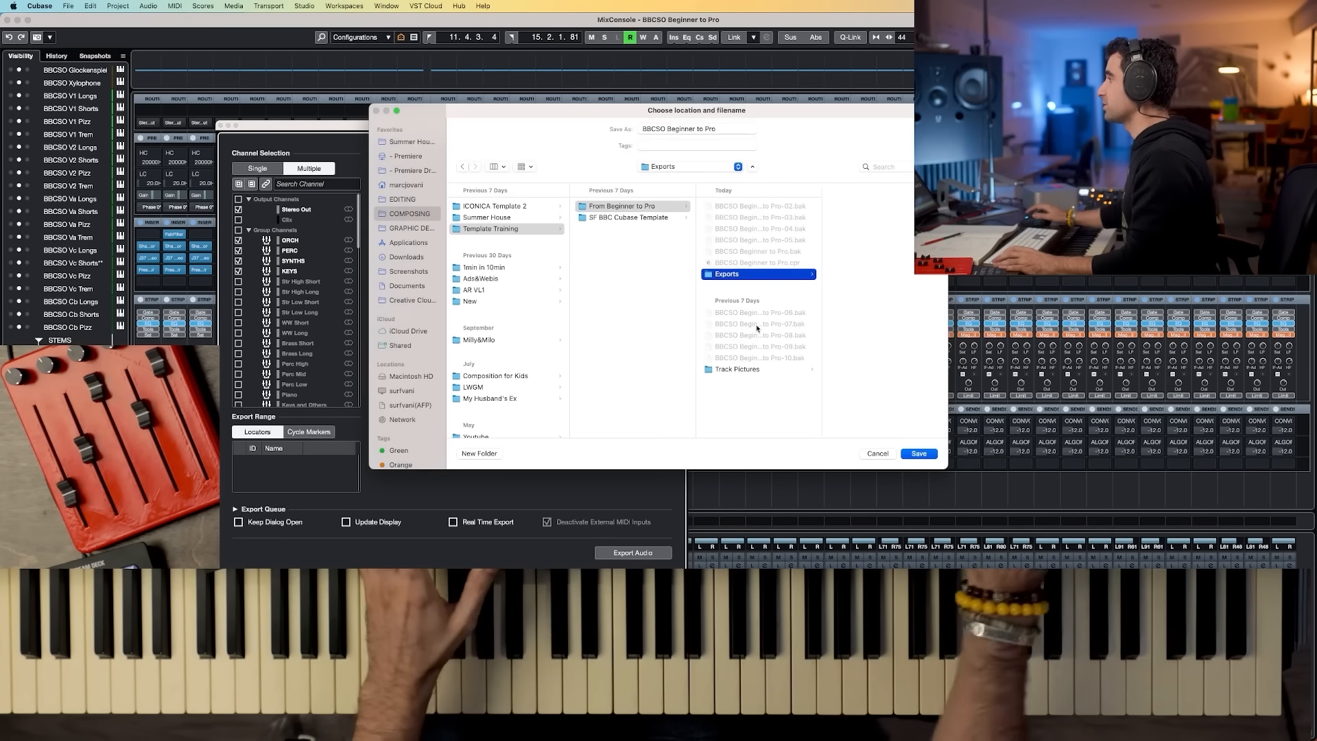
drag(720, 129, 629, 120)
text(Test E)
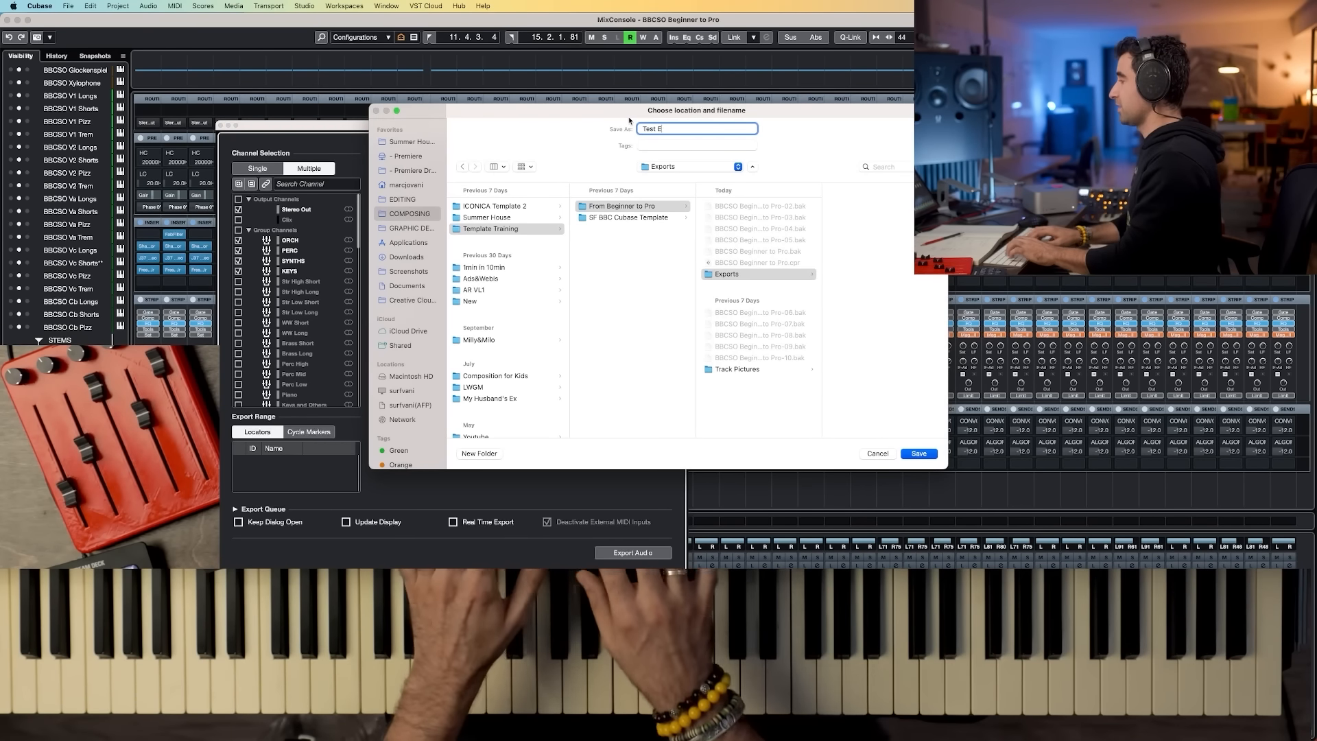
text(xport)
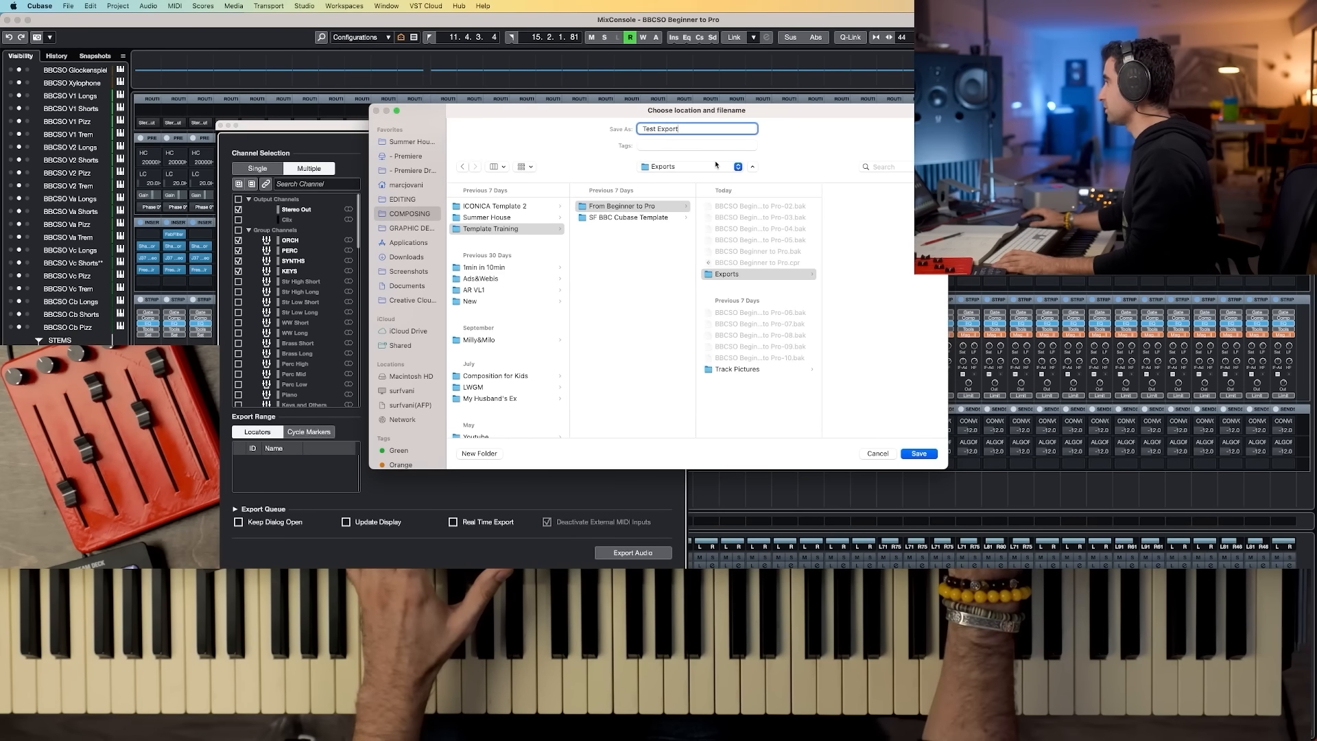
click(920, 454)
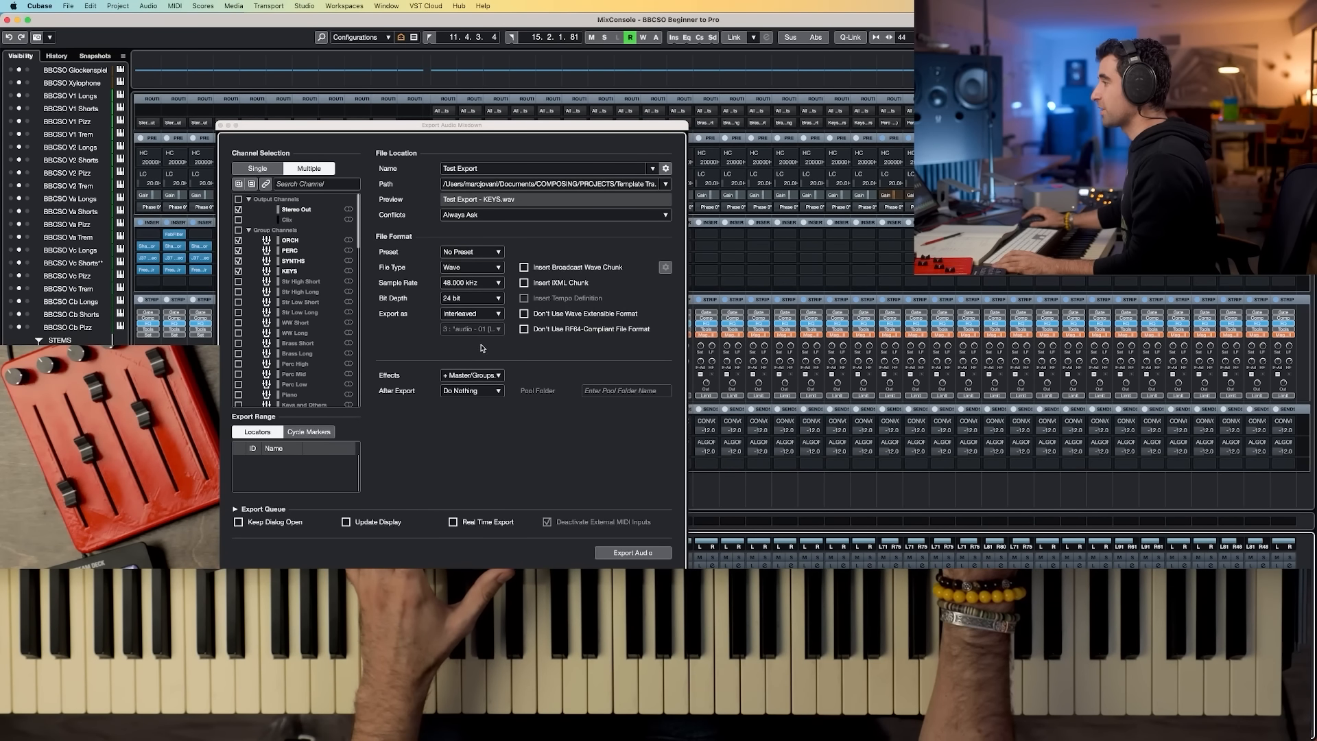
Step: Keep the + Master/Groups/Sends (CSPM) effects option, exclude the SYNTHS group, and export the audio
click(485, 376)
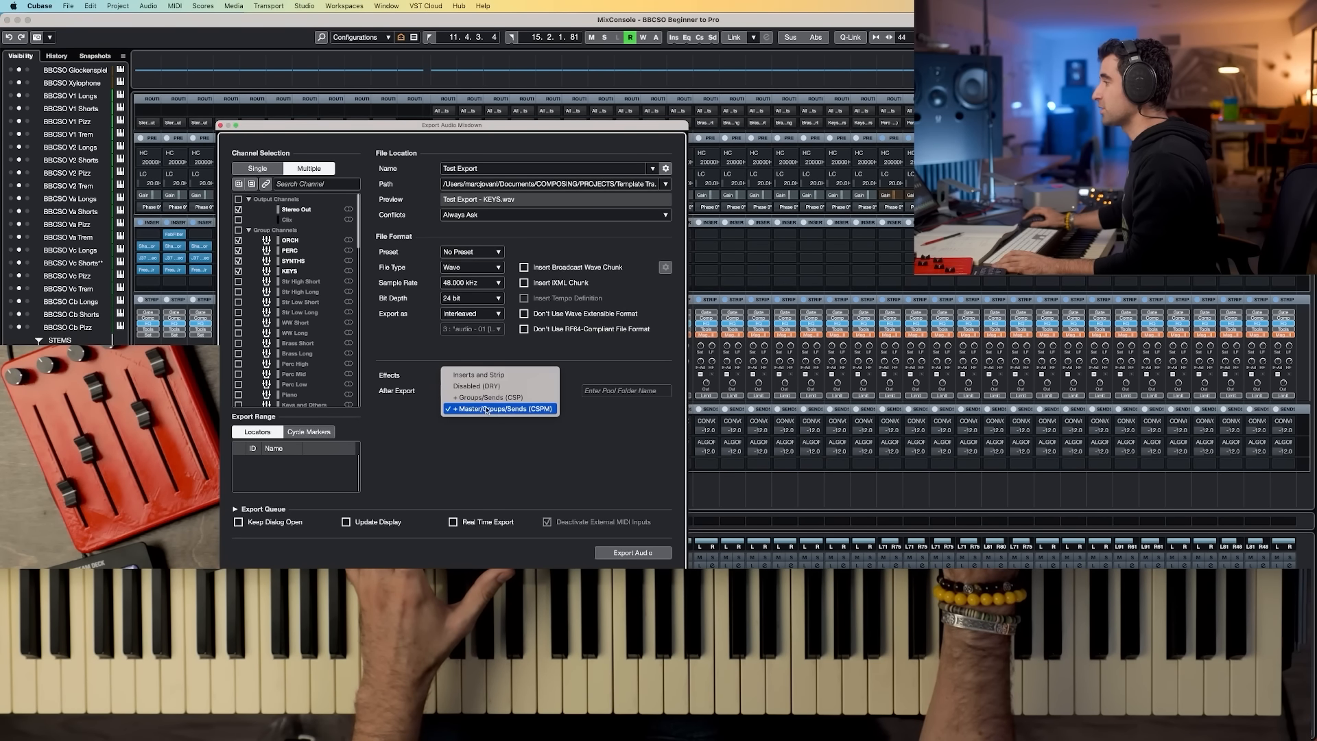
click(542, 409)
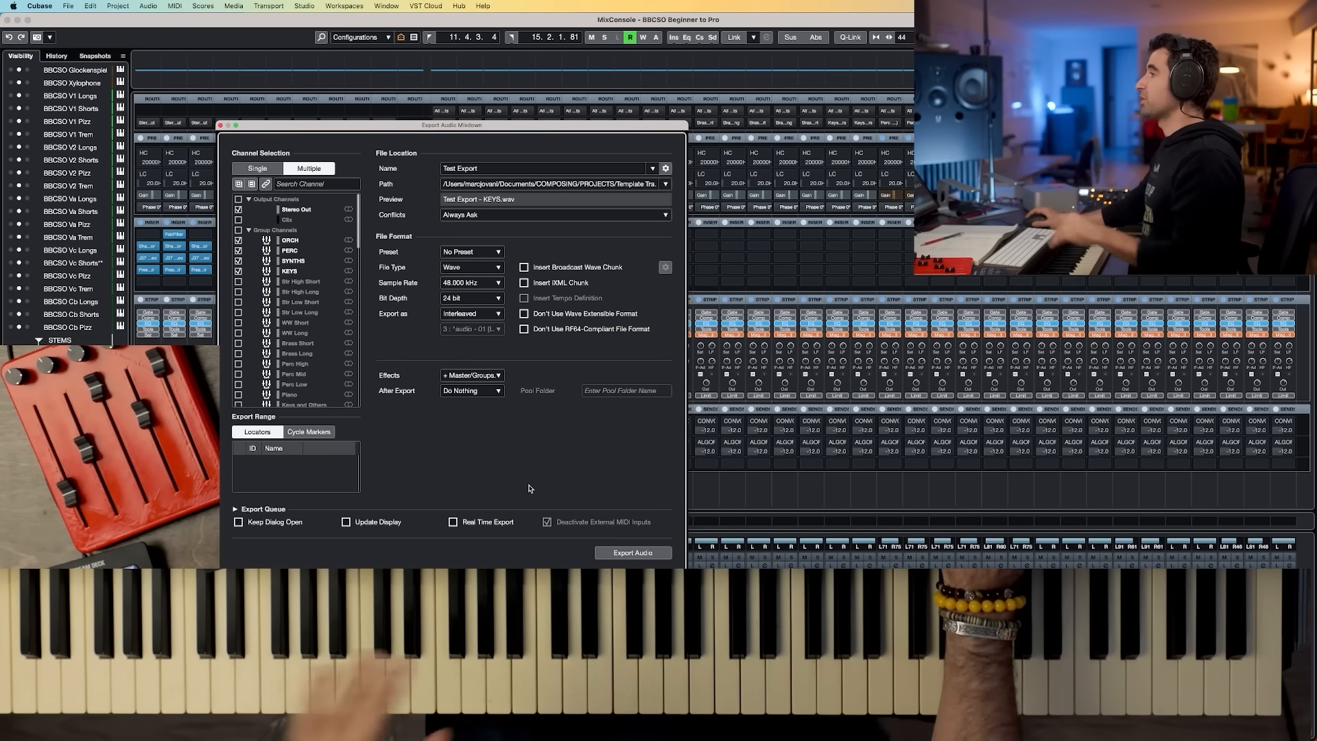
click(239, 262)
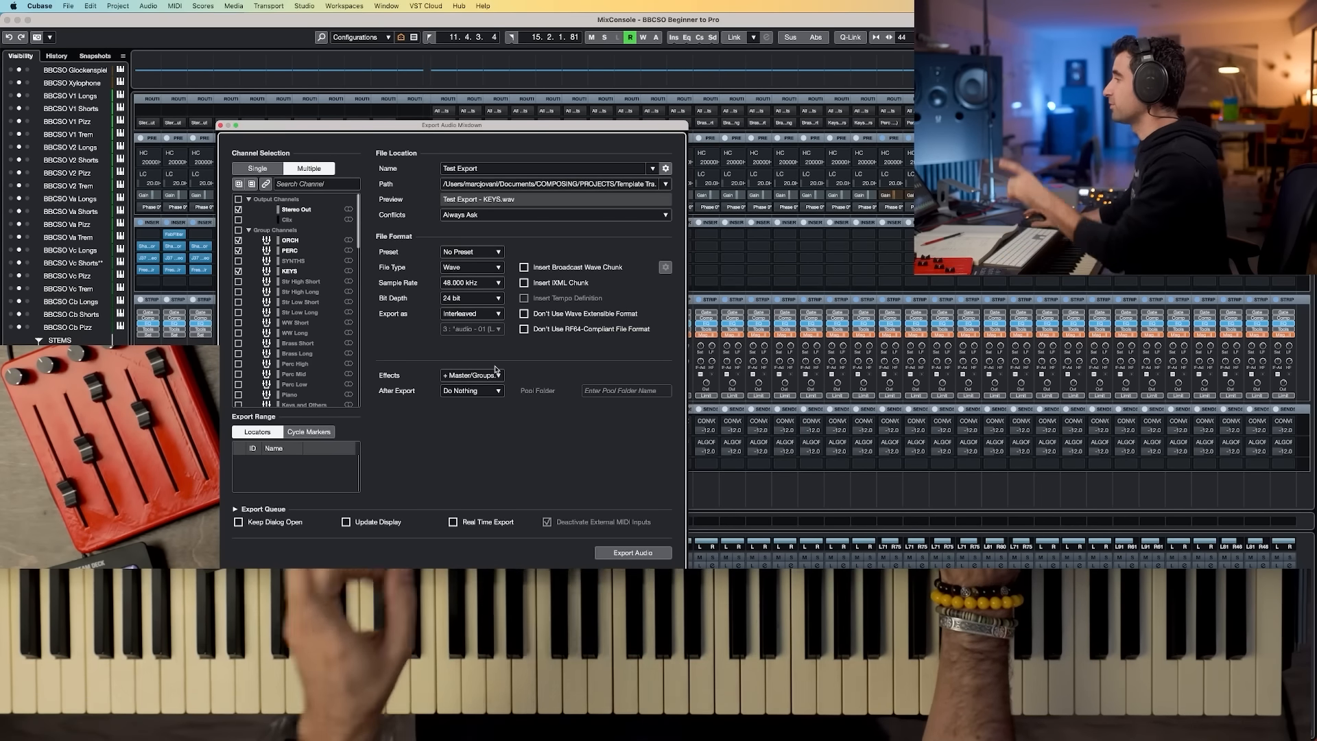
click(634, 552)
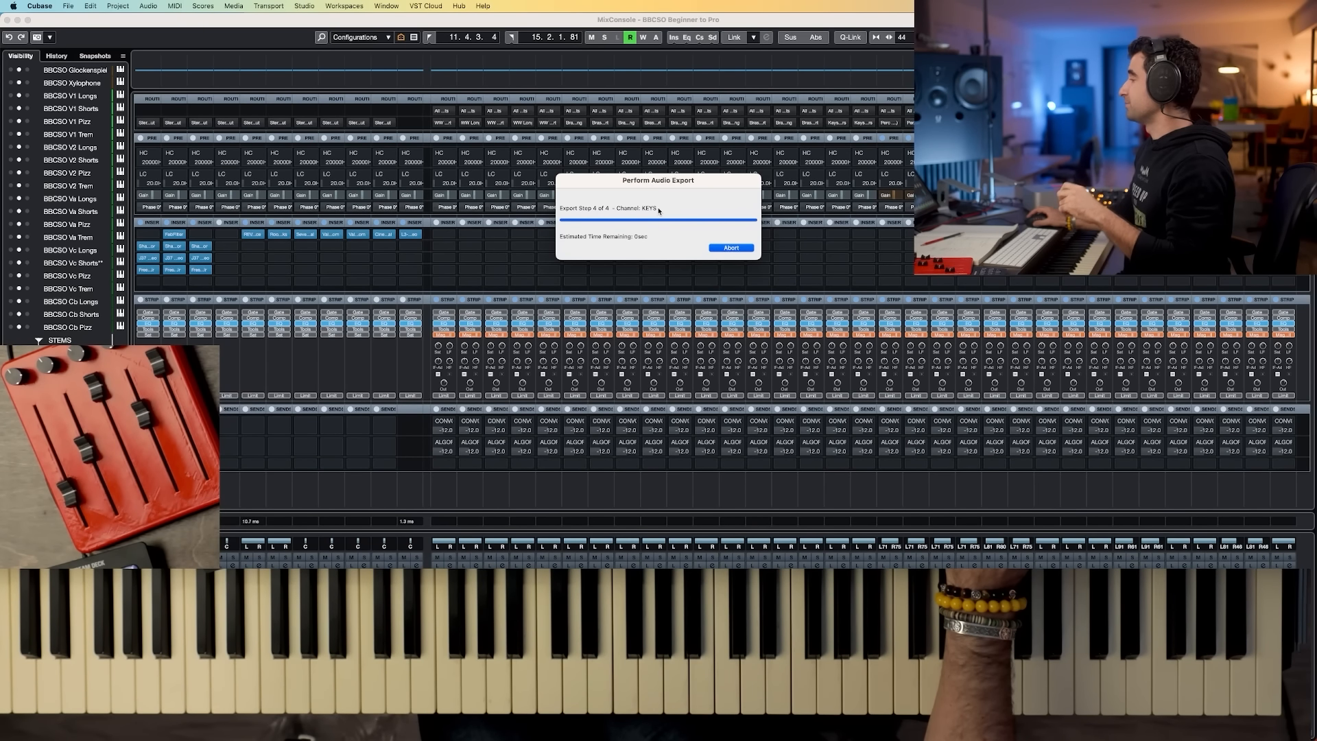
Step: Switch to Finder, open the Exports folder under Template Training > From Beginner to Pro, and preview Test Export - Stereo Out.wav
key(super+Tab)
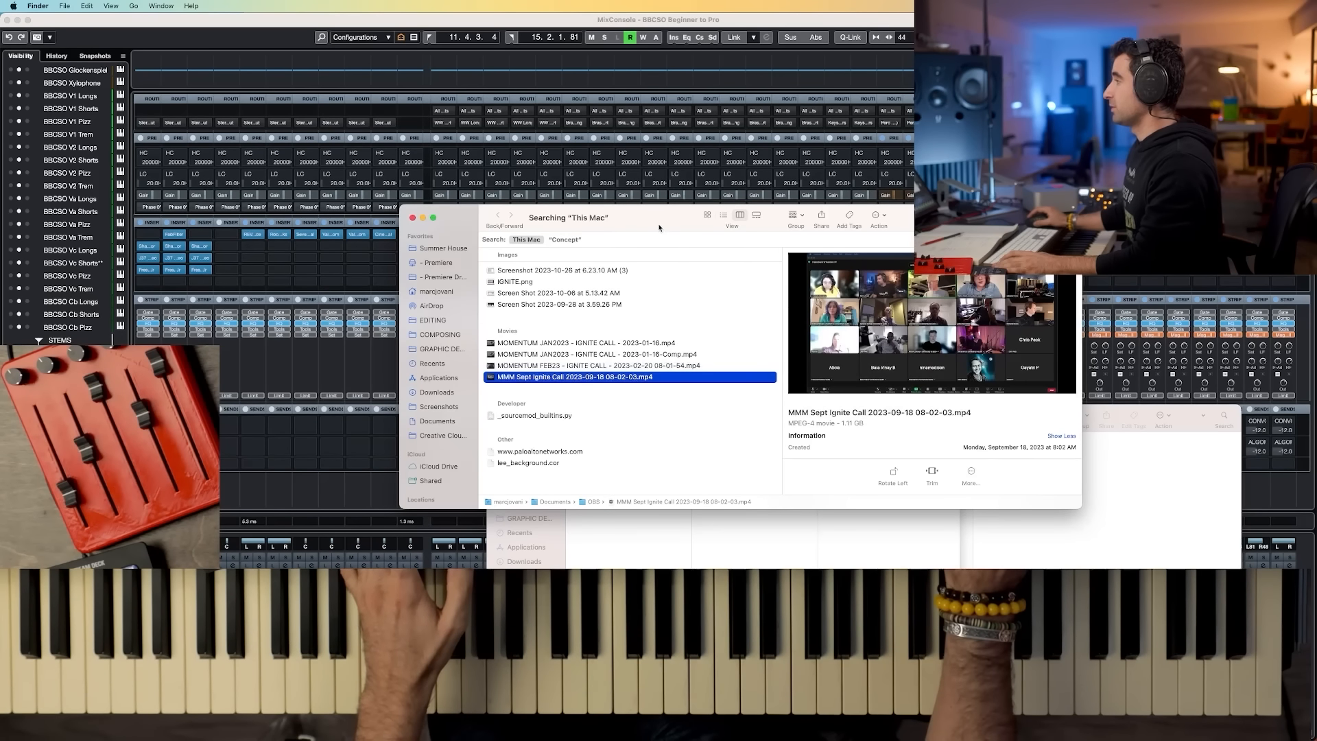
click(438, 334)
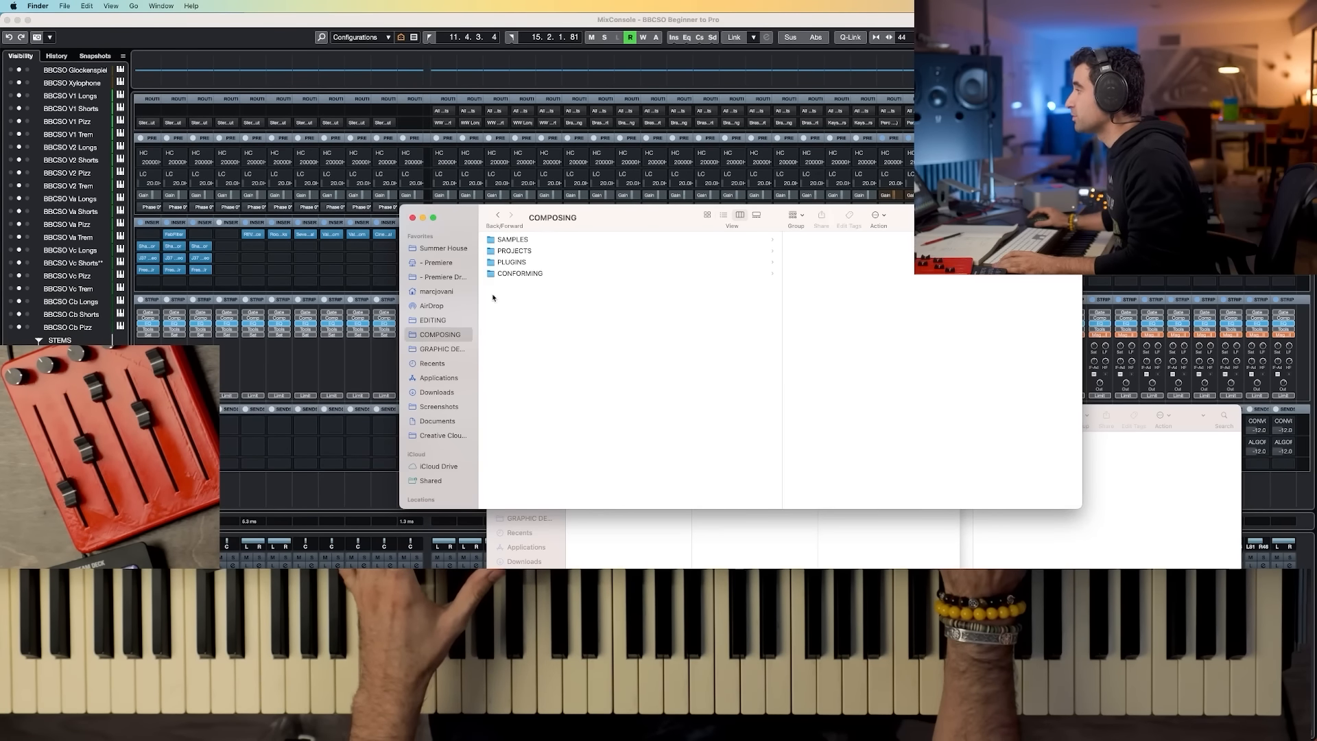
click(636, 253)
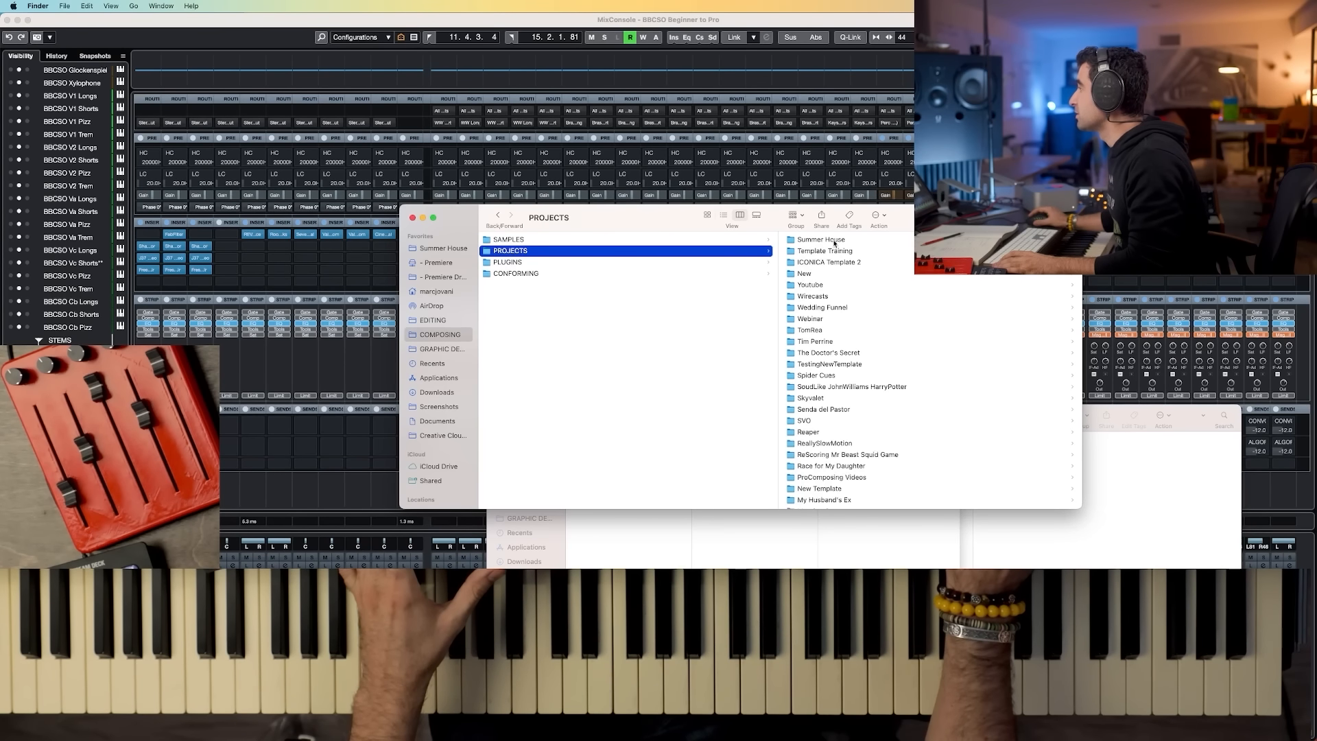
click(850, 251)
click(826, 240)
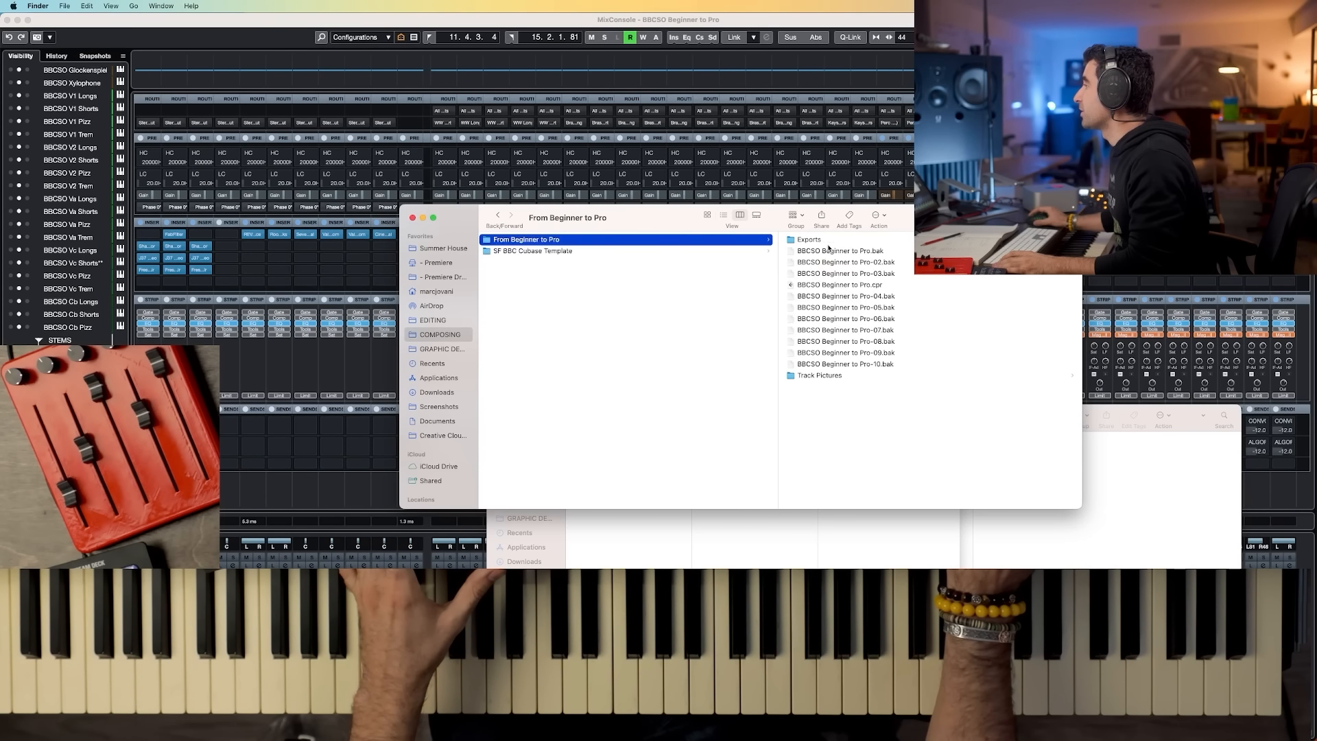
click(814, 240)
drag(649, 225, 458, 246)
click(631, 294)
key(space)
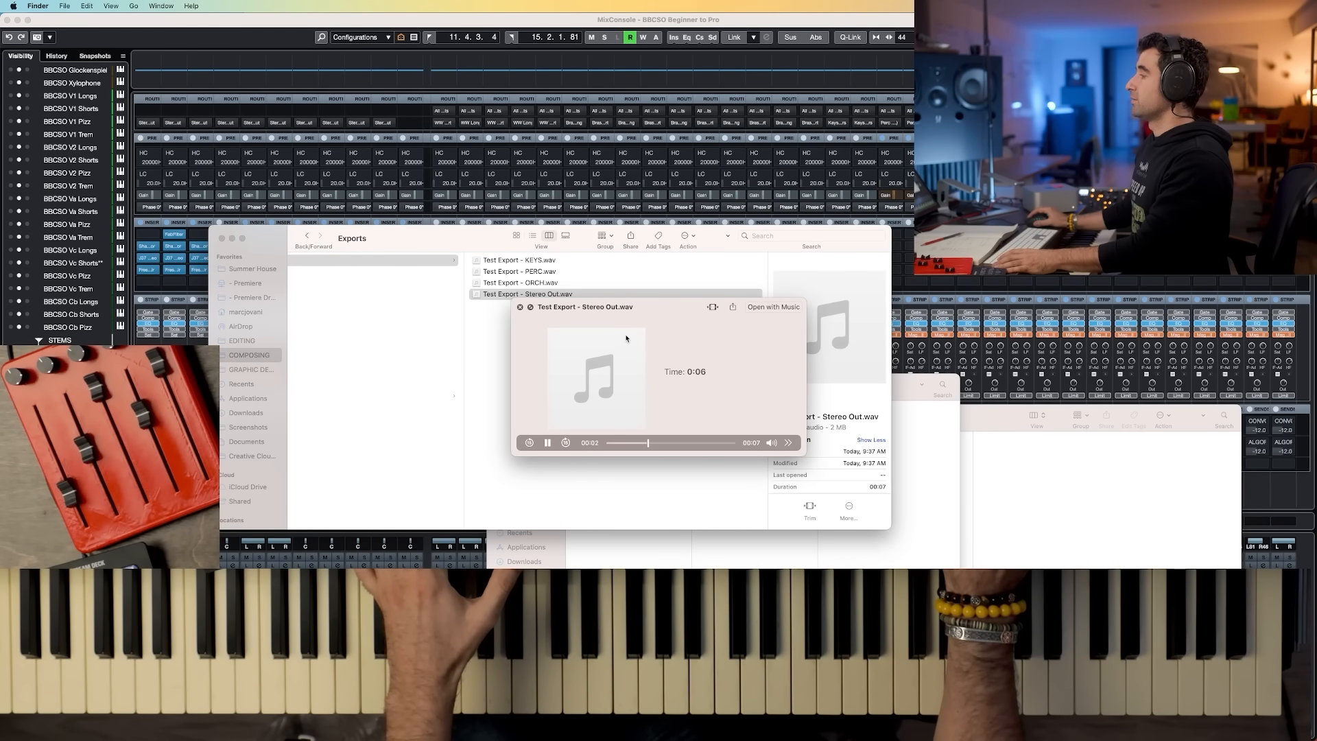
key(space)
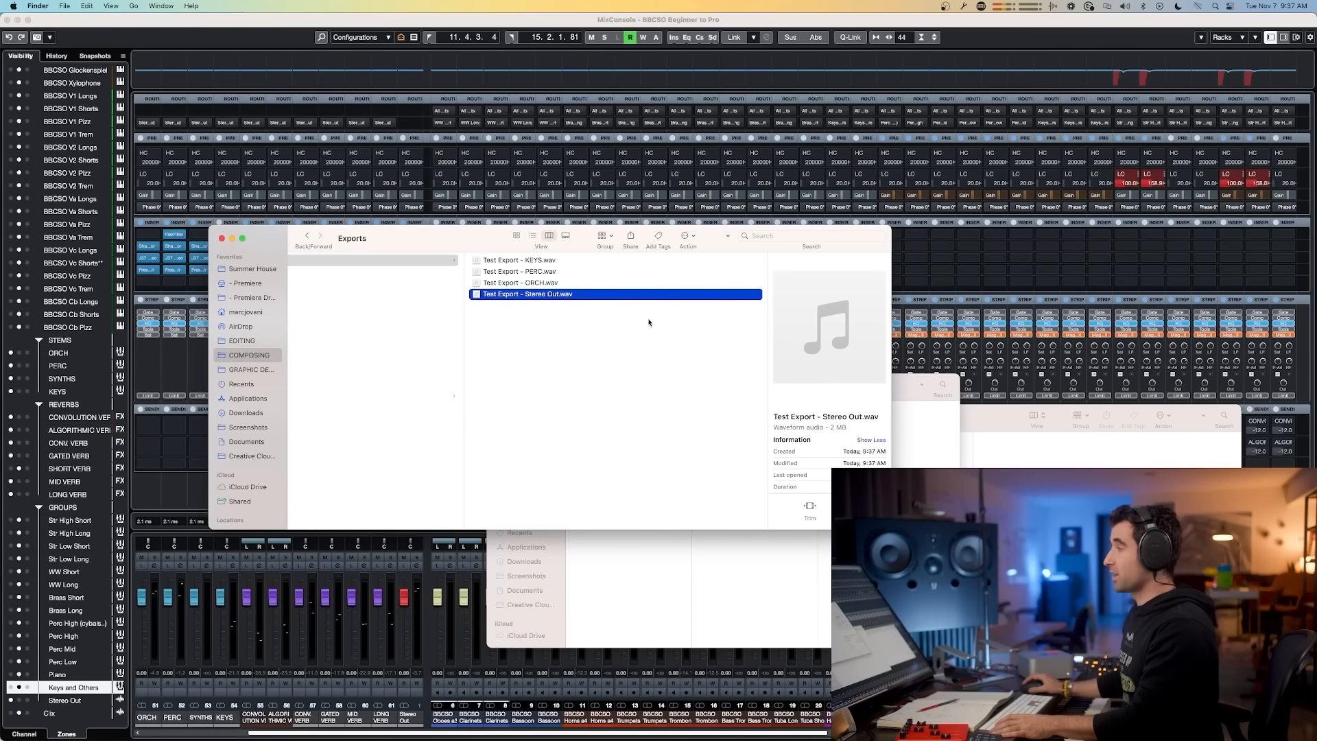
Step: Preview the exported Stereo Out, ORCH, PERC and KEYS files one after another
drag(477, 245, 369, 223)
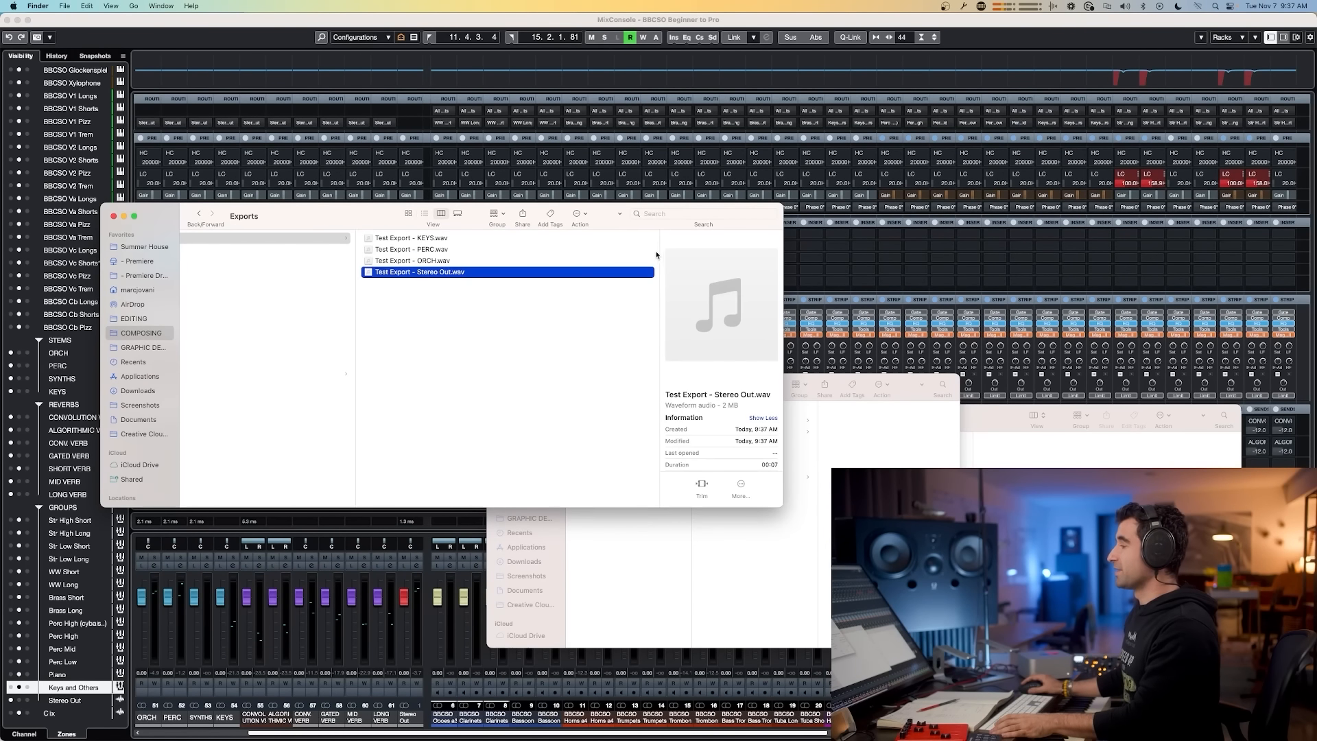
key(space)
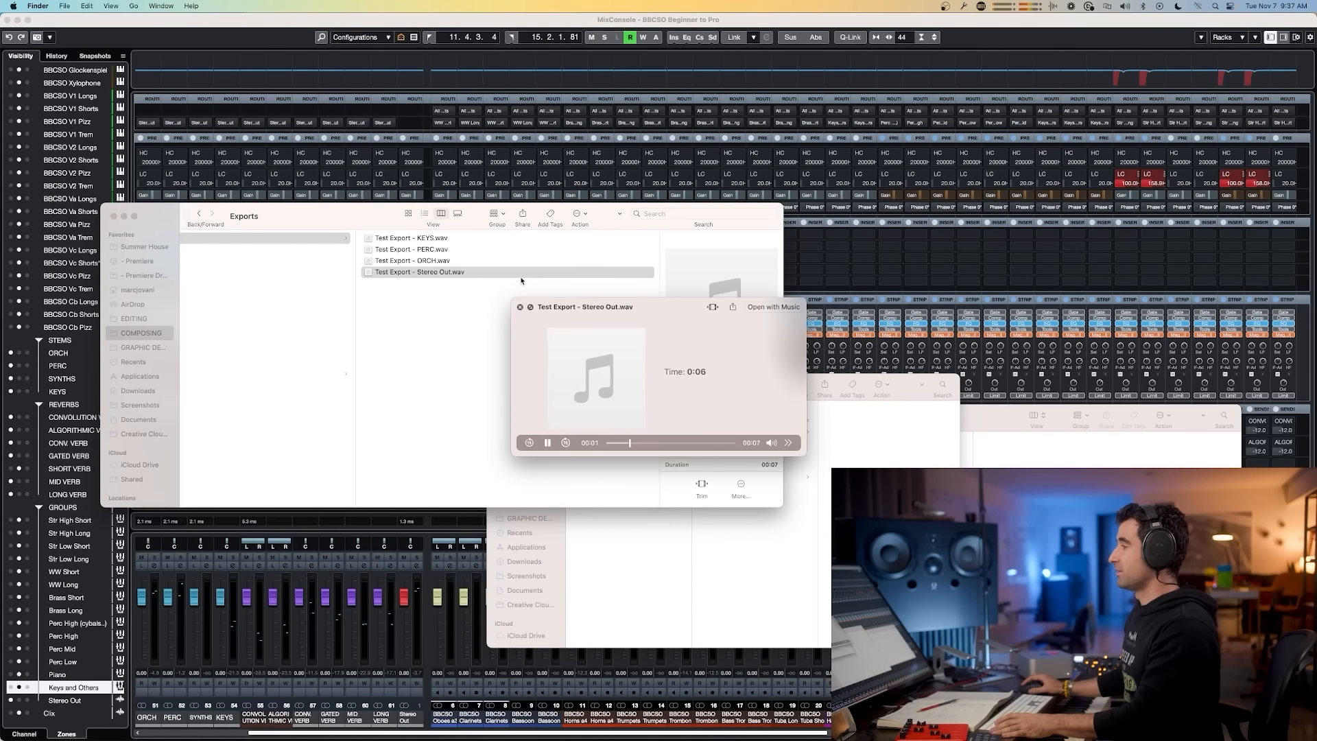
key(space)
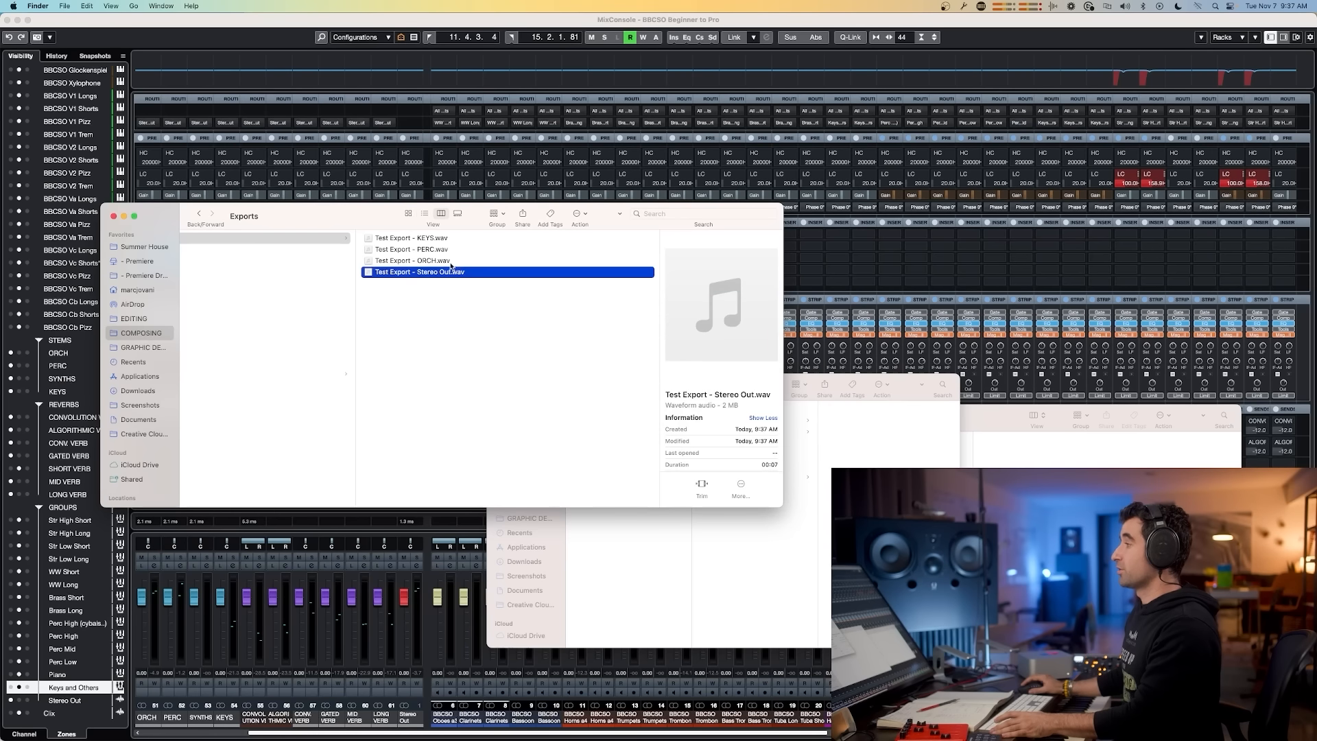
click(453, 261)
key(space)
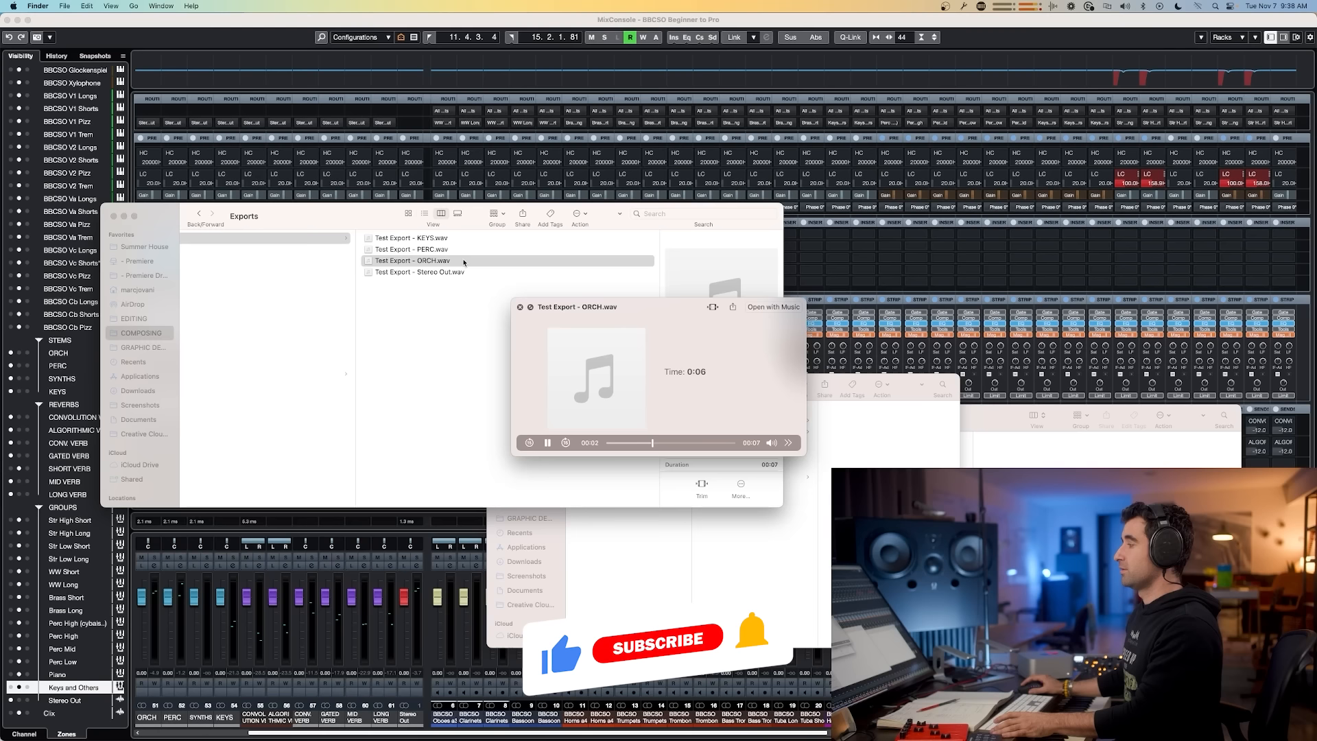
key(space)
click(447, 250)
key(space)
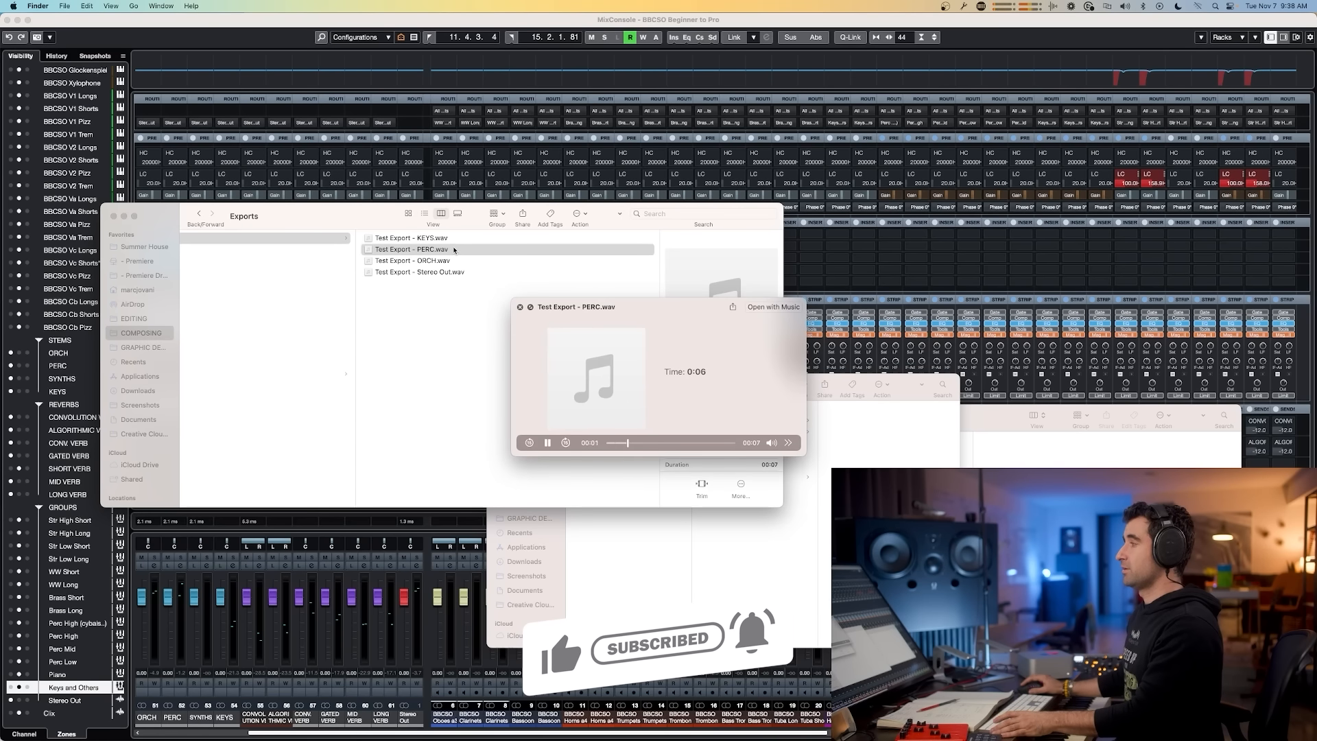
key(space)
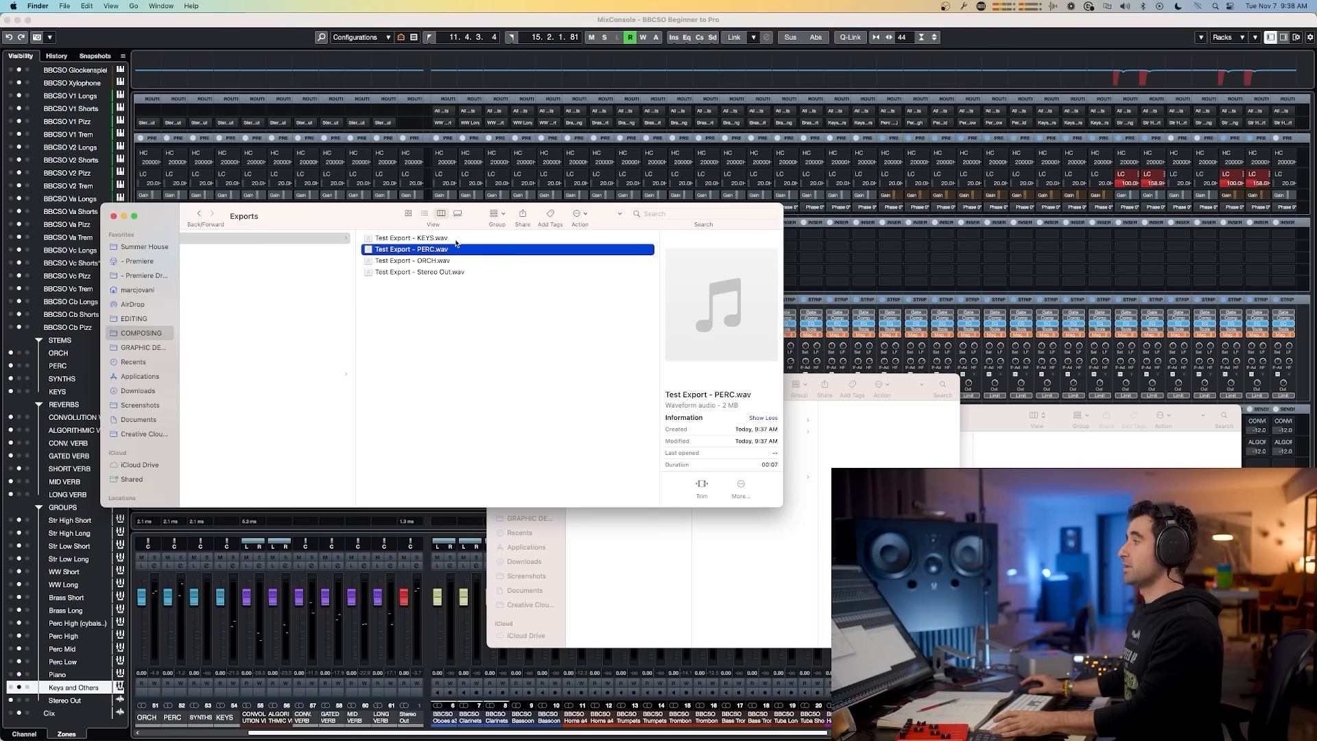
click(461, 239)
key(space)
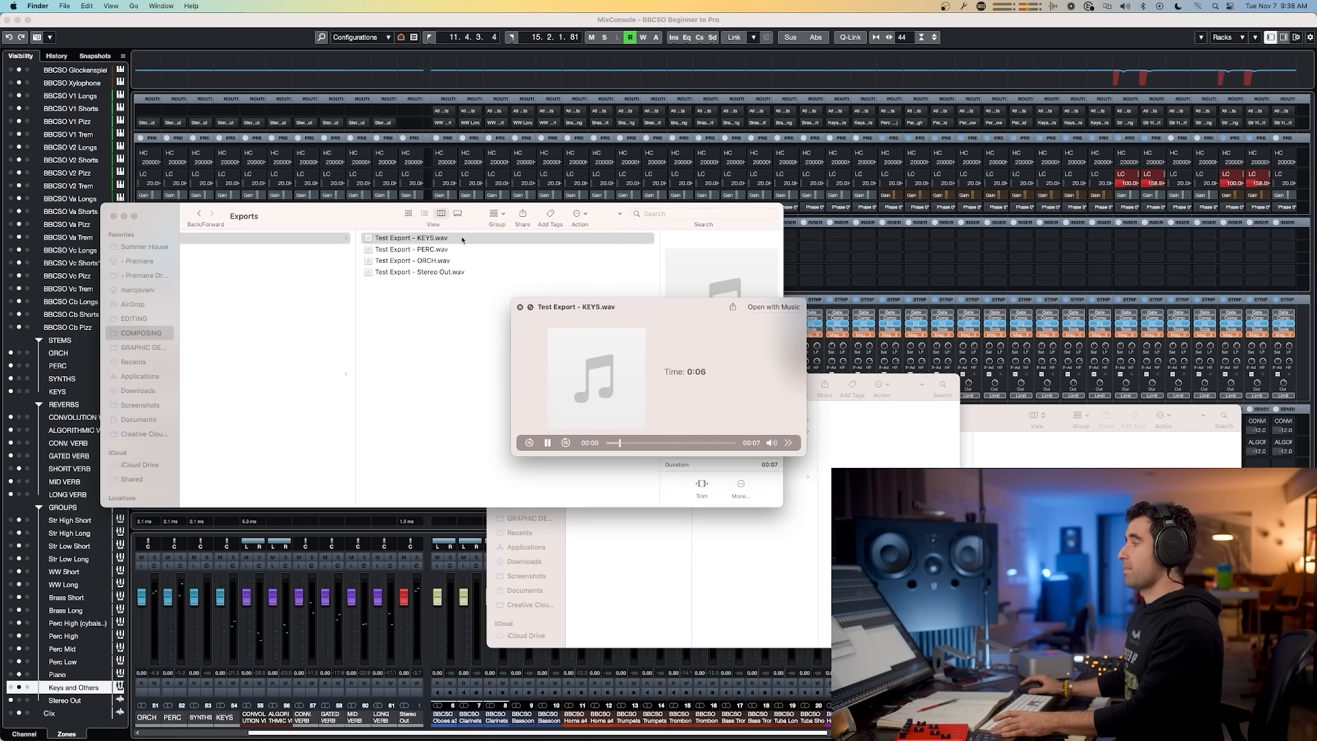